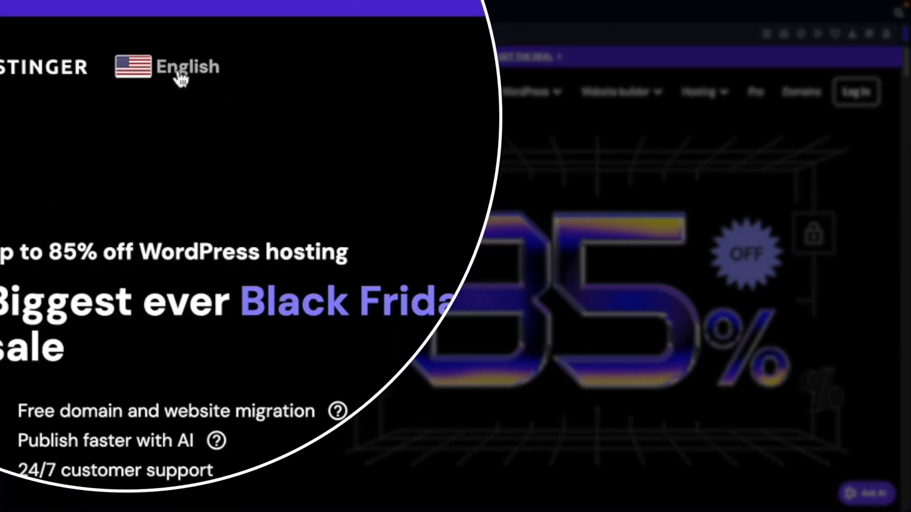
Look through the country and language chooser, then close it without changing anything.
click(149, 92)
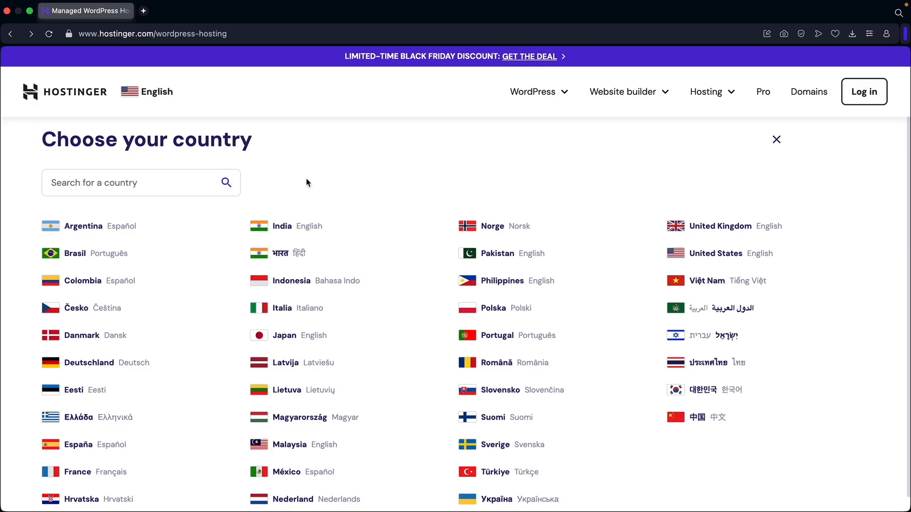
scroll(298, 211, down, 1)
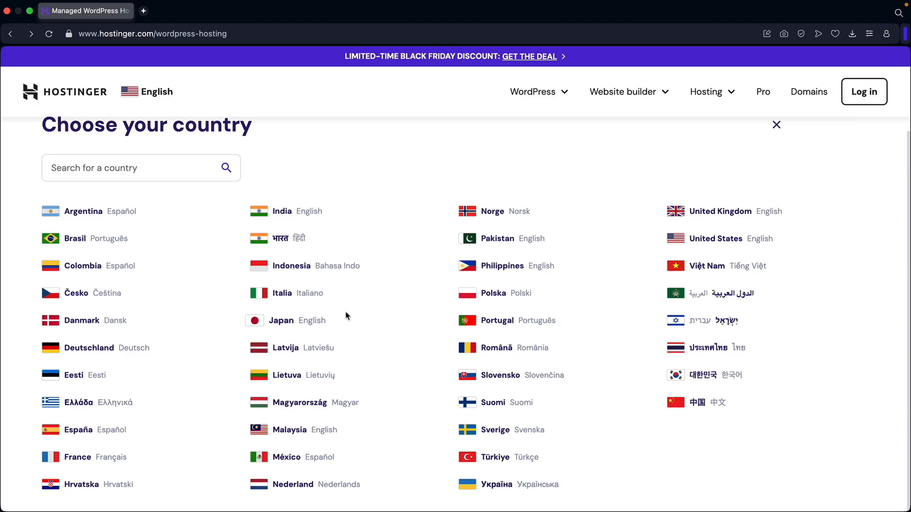
scroll(401, 254, up, 1)
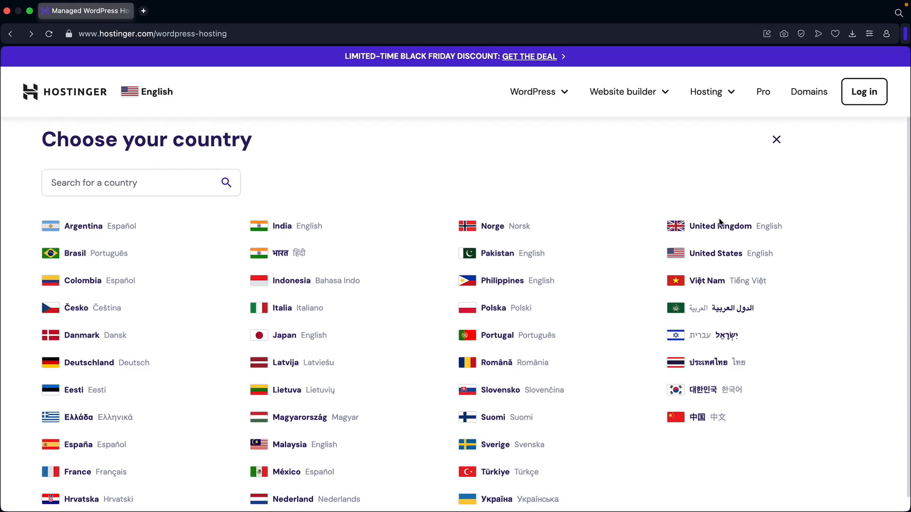
click(776, 139)
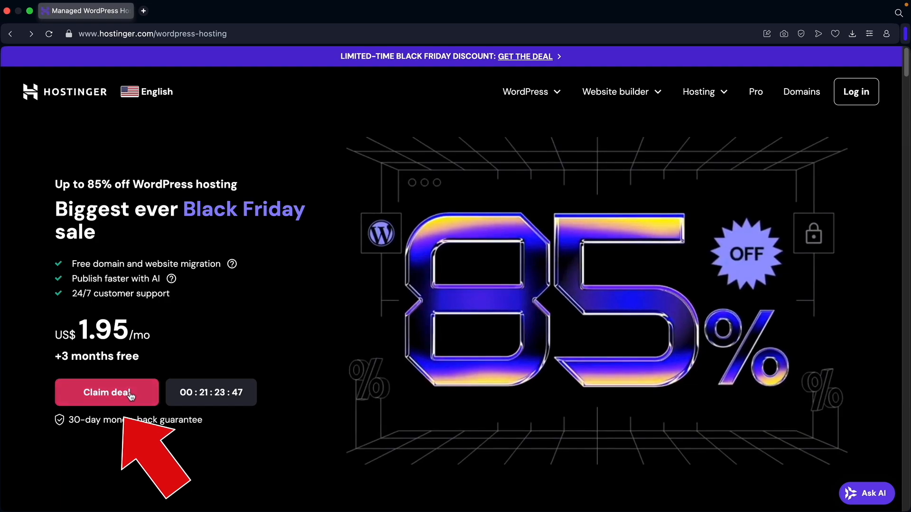
Compare the pricing cards and add the Business plan (48 months, US$ 2.95/month) to the cart.
scroll(131, 397, down, 2)
scroll(132, 397, down, 5)
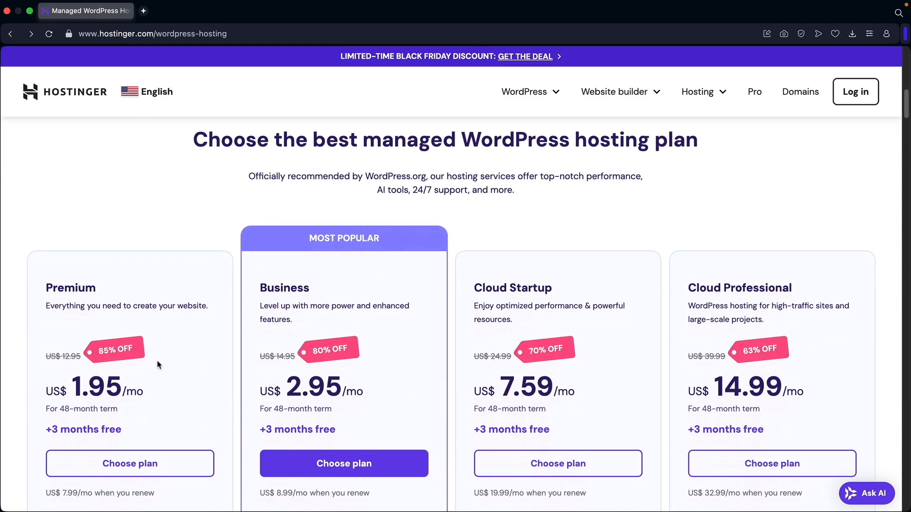
scroll(160, 361, down, 1)
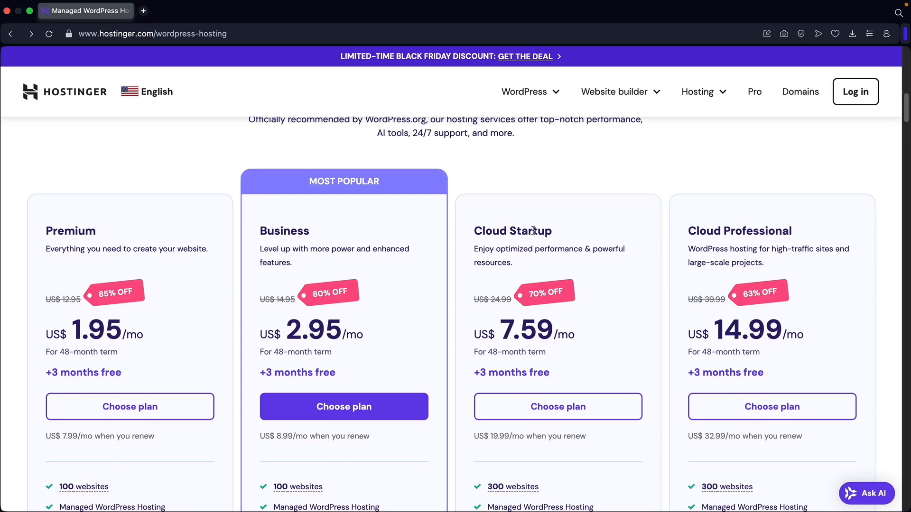
drag(315, 231, 284, 233)
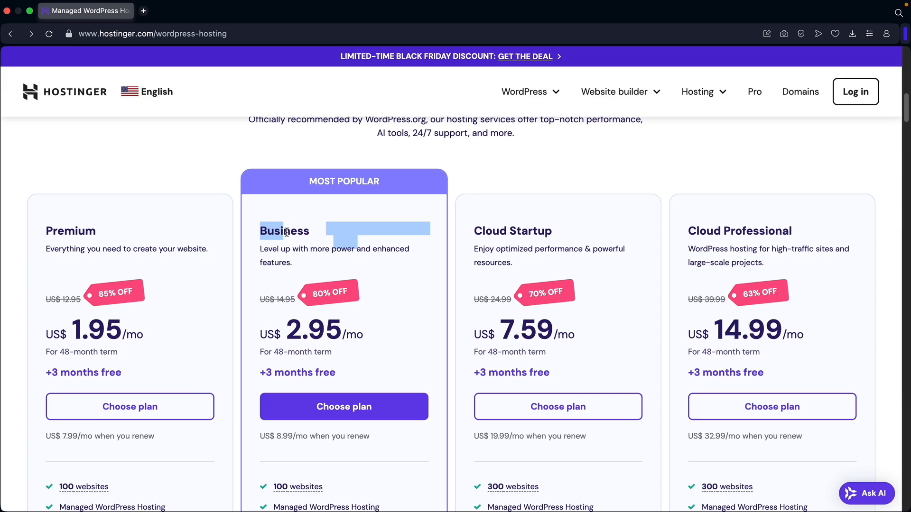
click(286, 232)
scroll(320, 246, down, 2)
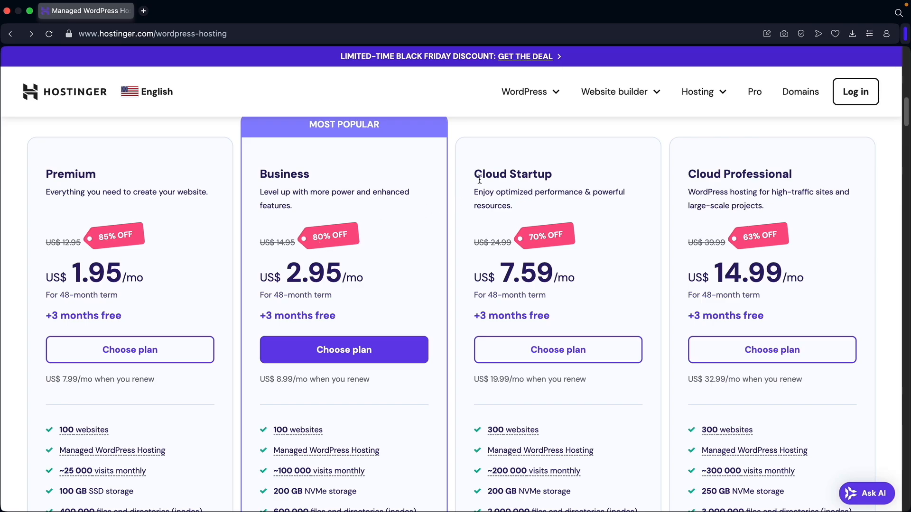
scroll(472, 267, down, 2)
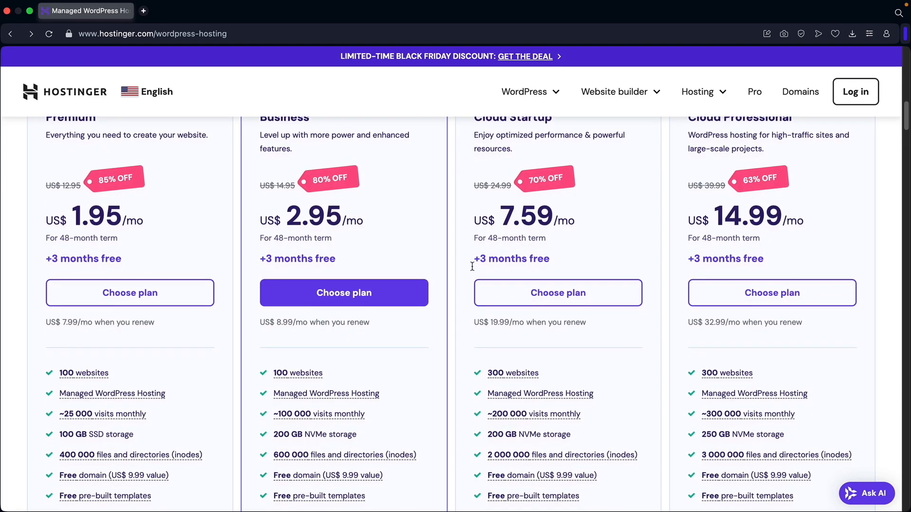
mouse_move(512, 416)
scroll(417, 405, up, 2)
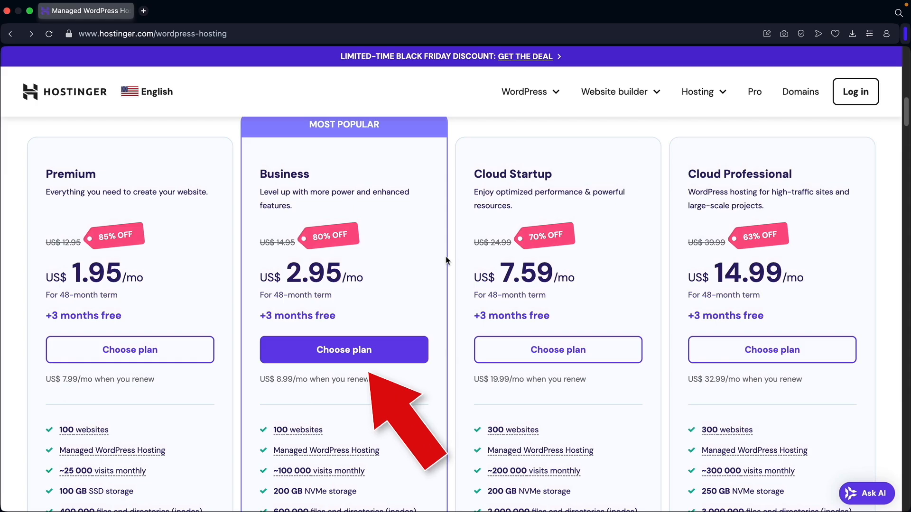
click(336, 350)
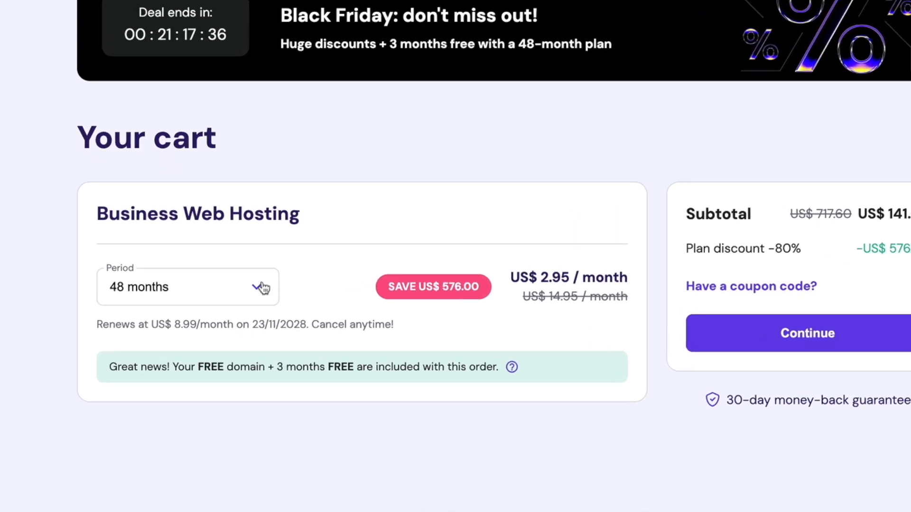
Change the Business Web Hosting billing period to 12 months.
click(253, 280)
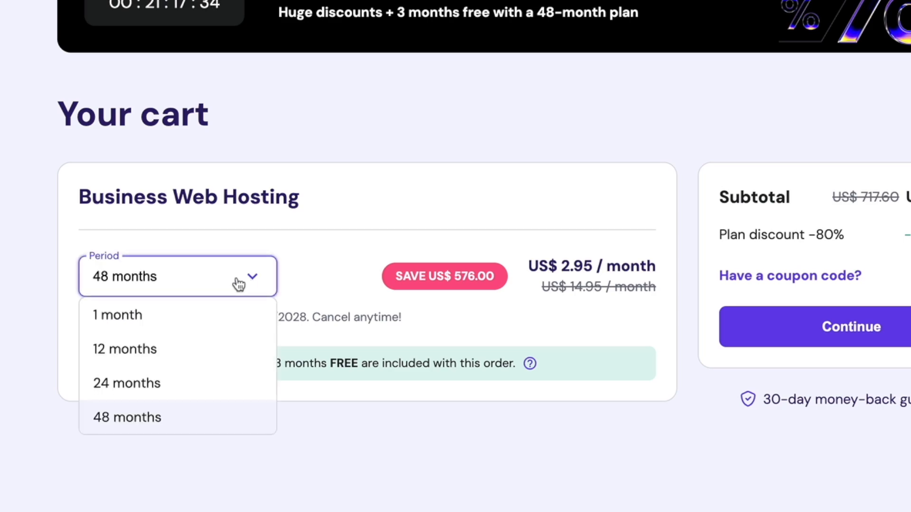
click(167, 350)
drag(159, 363, 307, 367)
click(307, 366)
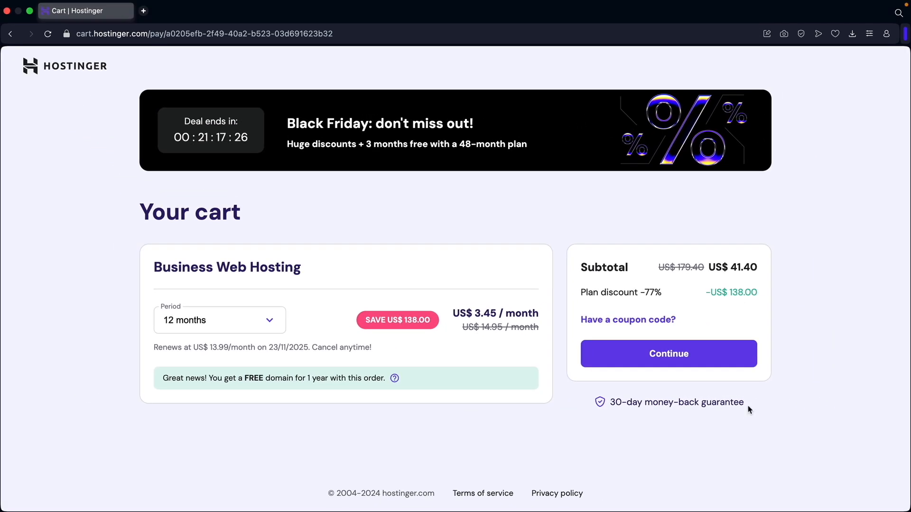
mouse_move(744, 403)
mouse_down()
mouse_move(607, 404)
mouse_move(751, 407)
mouse_up()
Apply the discount coupon code, bringing the cart to 79% off and a US$ 37.26 subtotal.
click(616, 319)
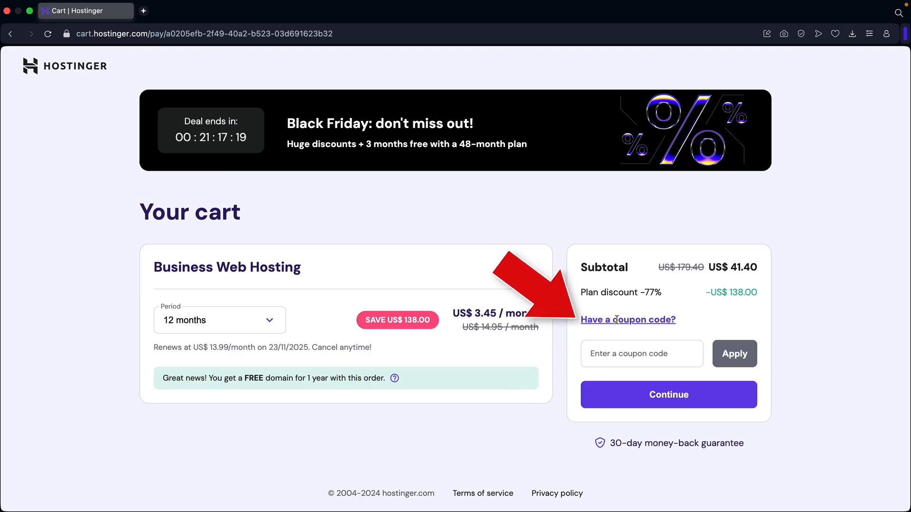
click(621, 353)
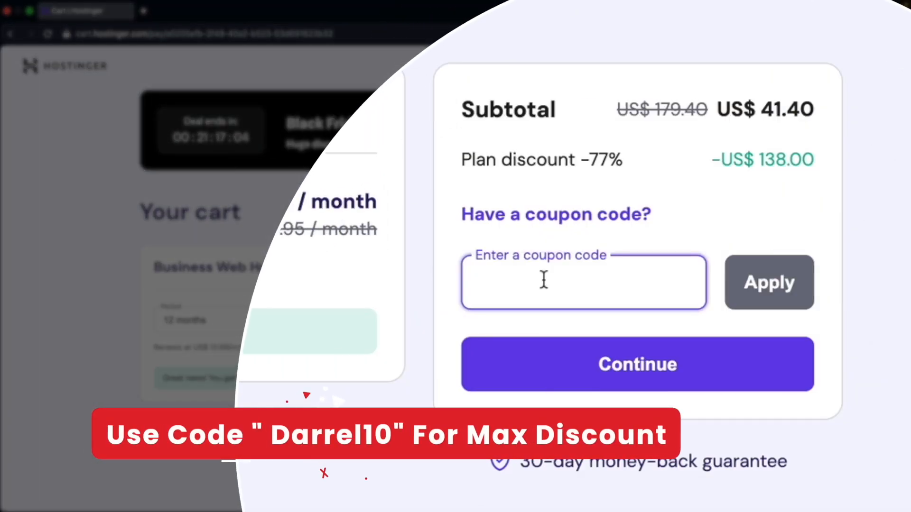
text(DARREL10)
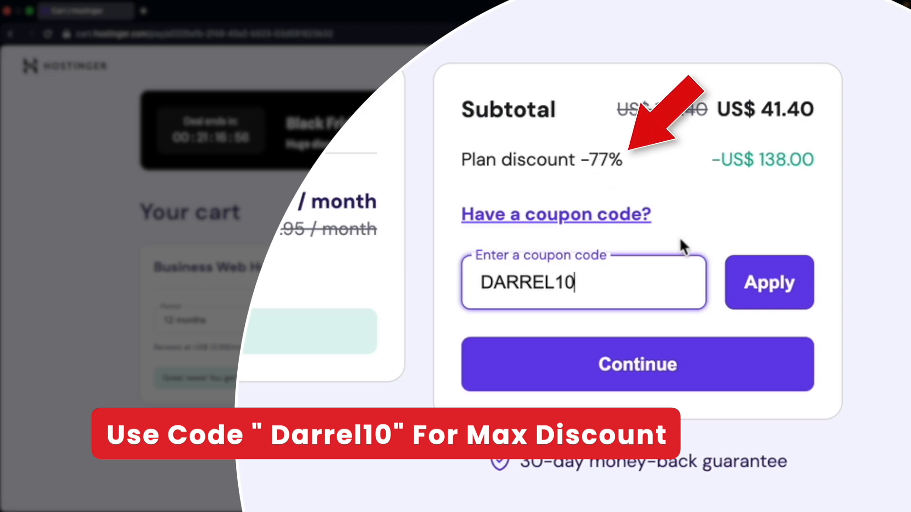
click(774, 286)
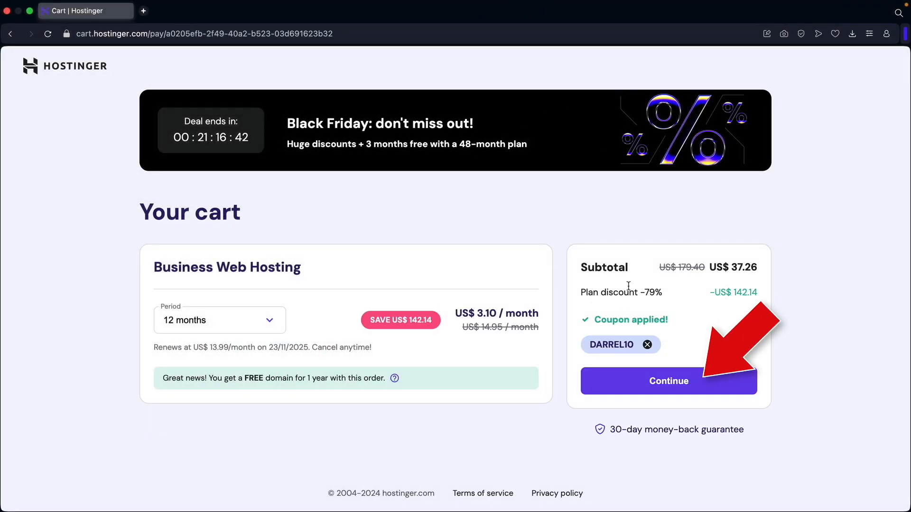
Check out: create the account, confirm the billing address, and pay US$ 37.26 by card.
click(666, 382)
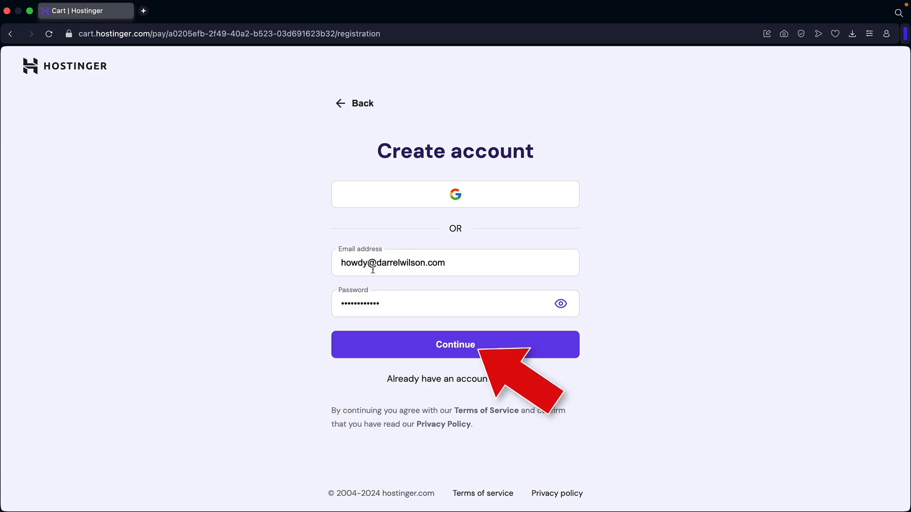
click(456, 344)
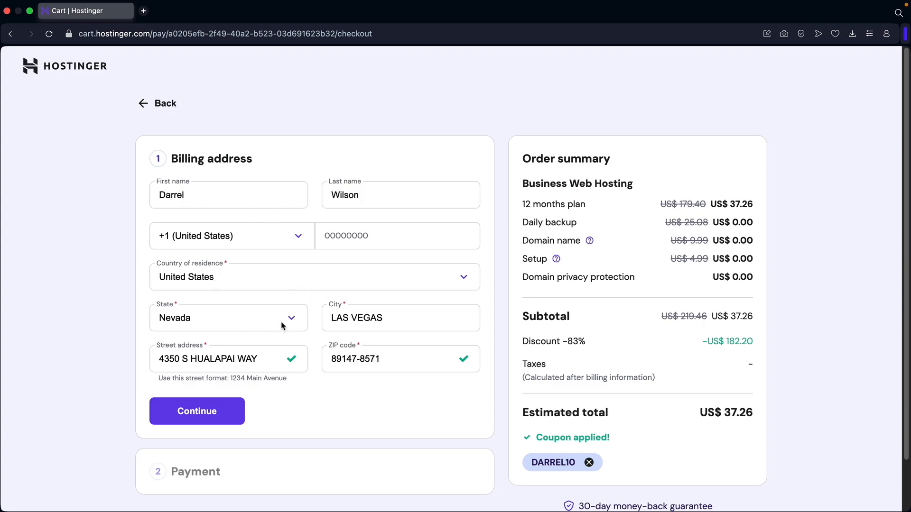
click(198, 411)
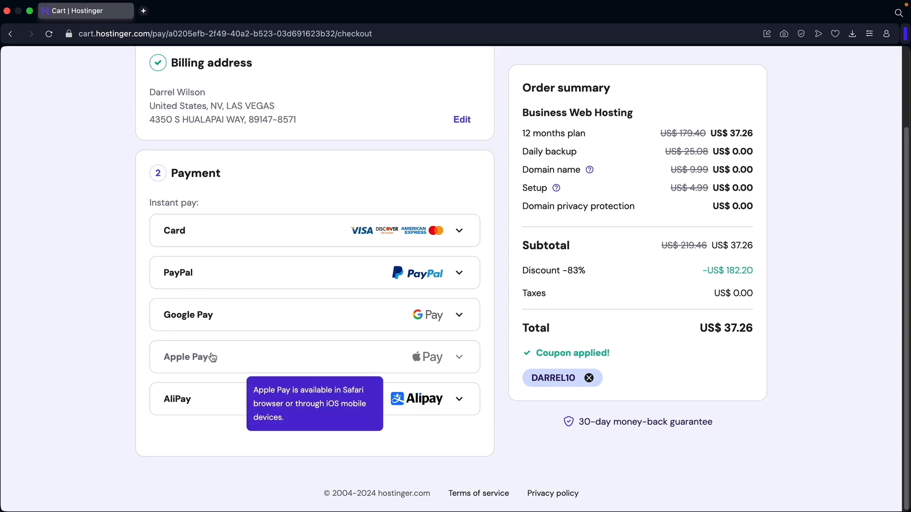
click(204, 236)
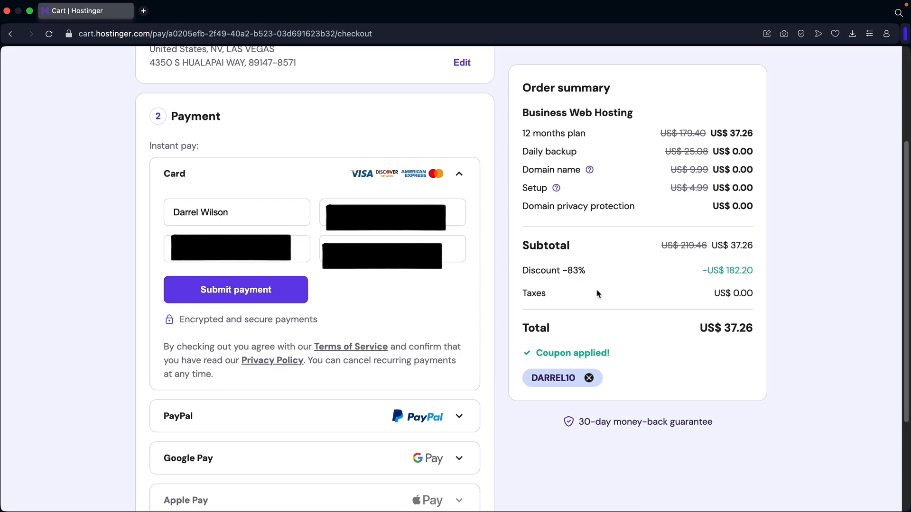
click(284, 291)
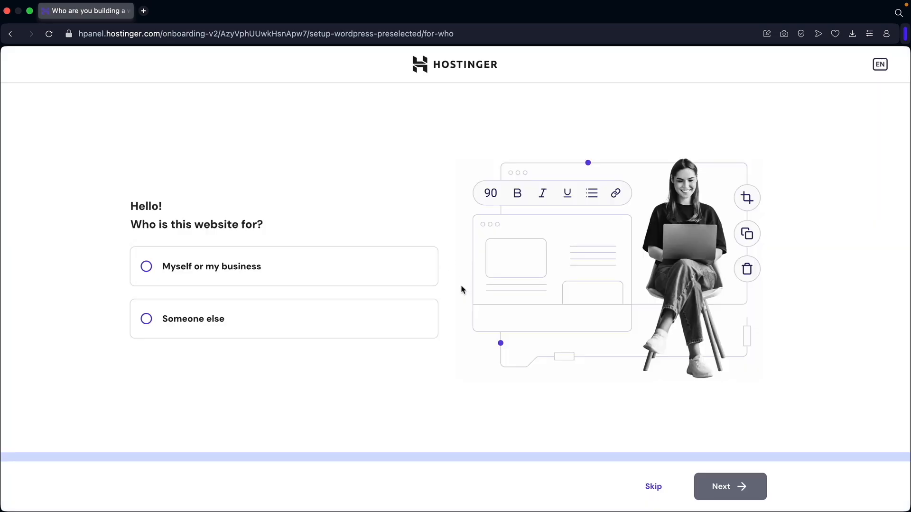
Answer onboarding: site for myself or my business, create a website, keep login details, blank site.
click(172, 270)
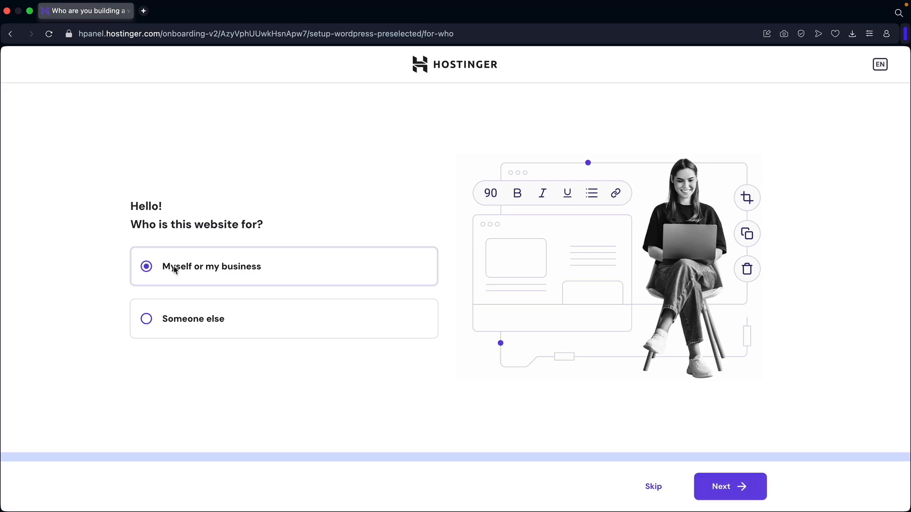
click(715, 487)
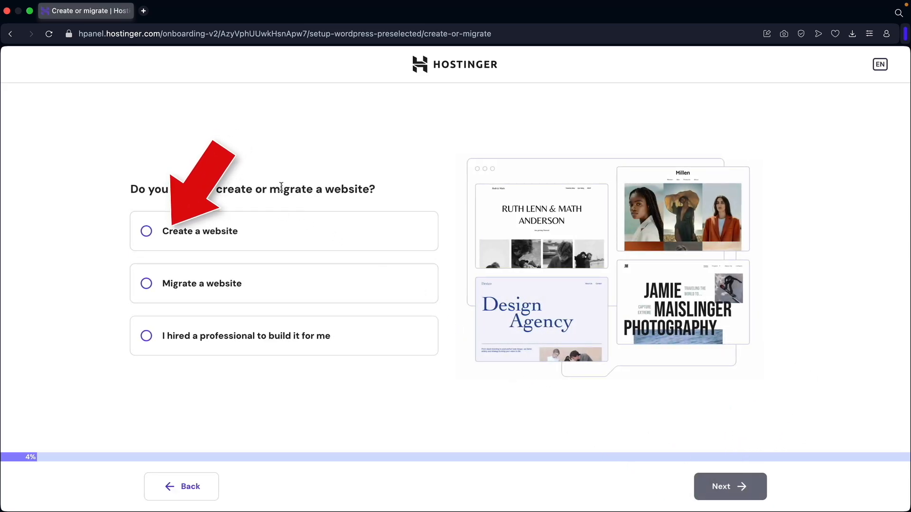
click(203, 237)
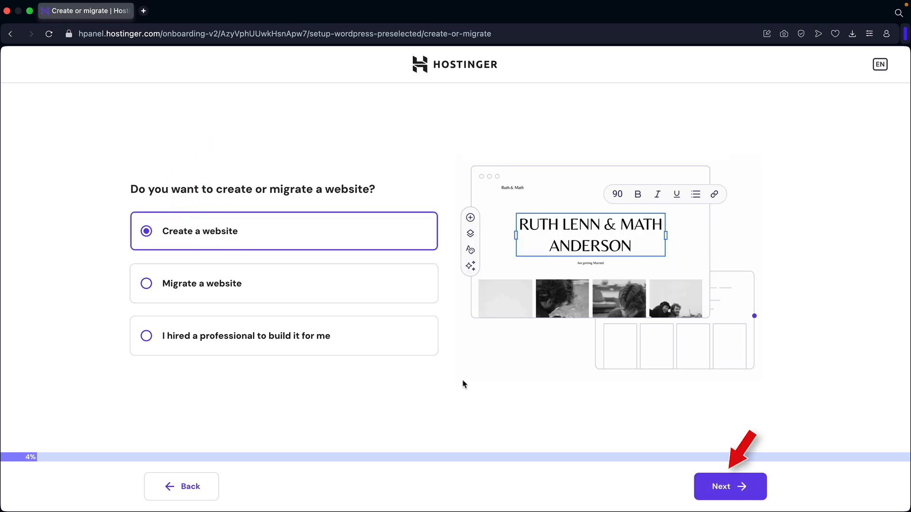
click(719, 488)
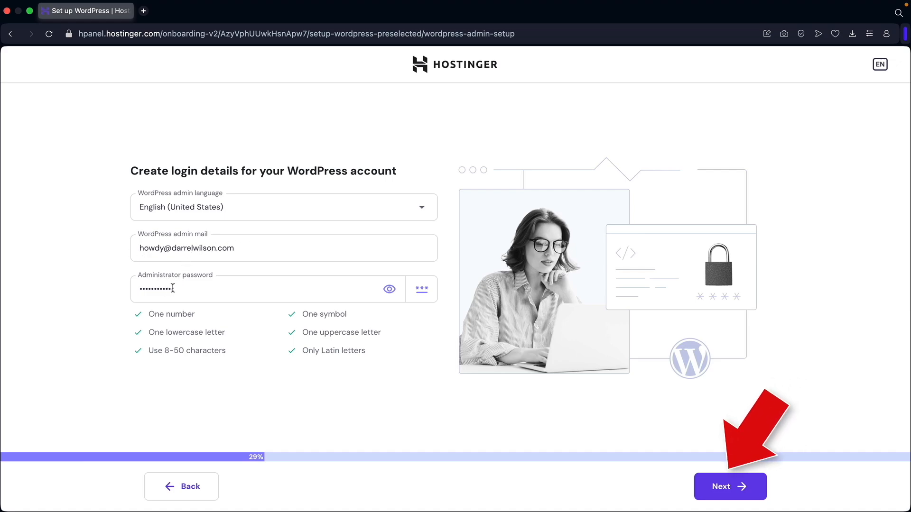
click(721, 487)
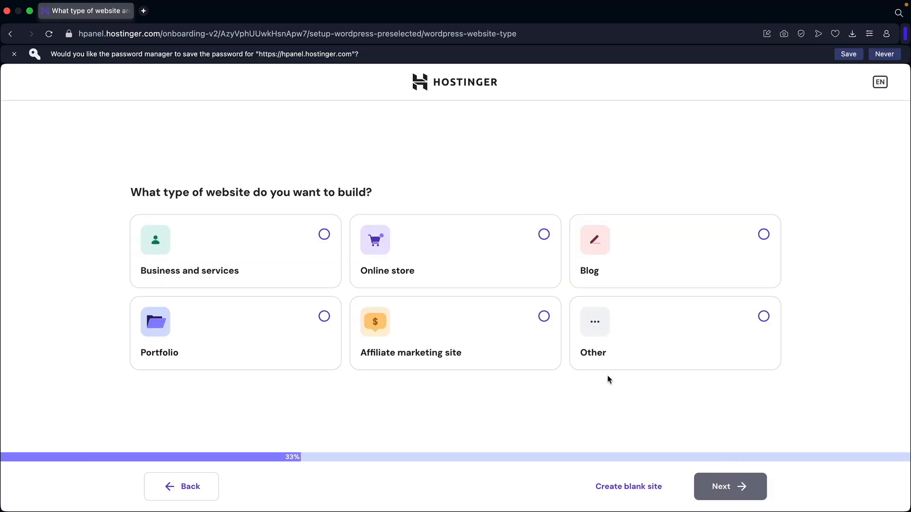
click(637, 492)
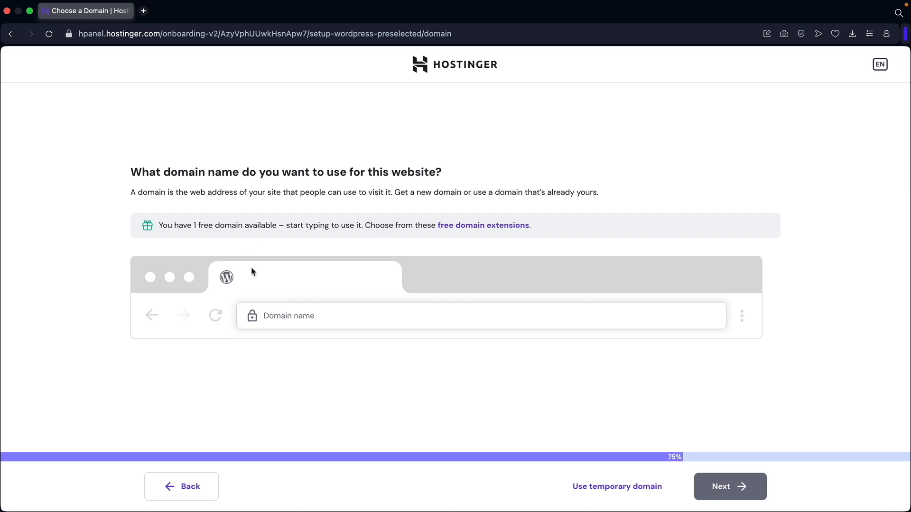
Claim darrelstutorial.com as the free domain from the search suggestions.
click(291, 316)
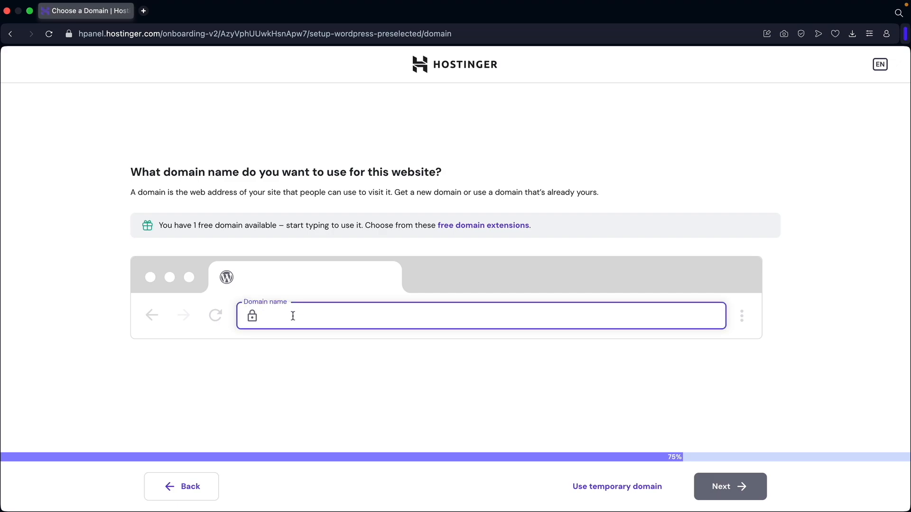
text(darrelstutorial.com)
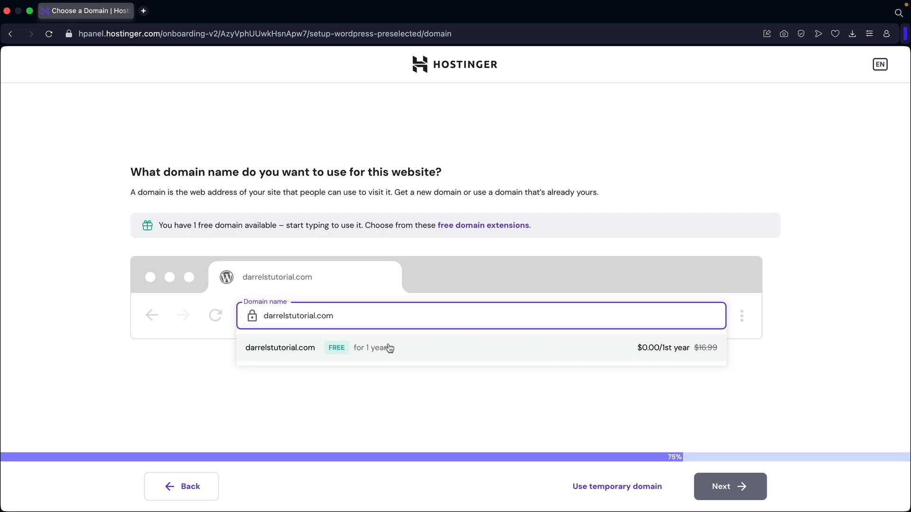
click(302, 352)
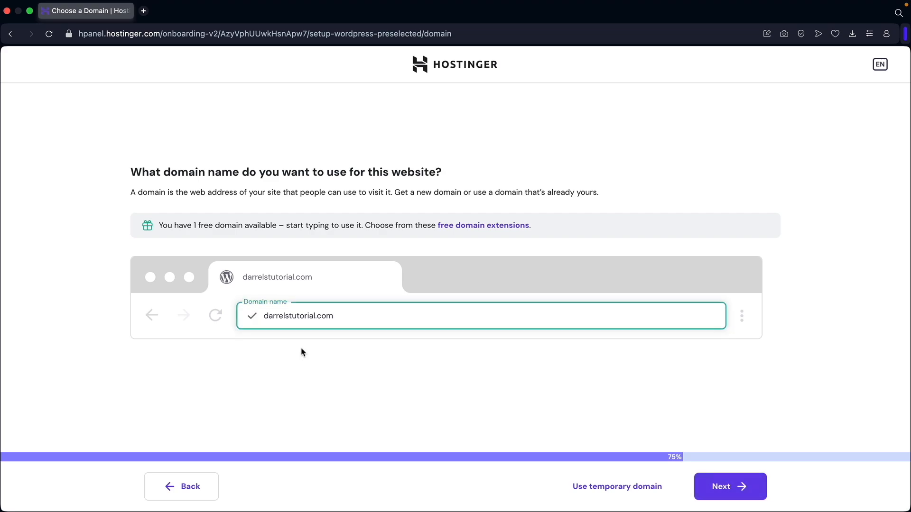
click(727, 489)
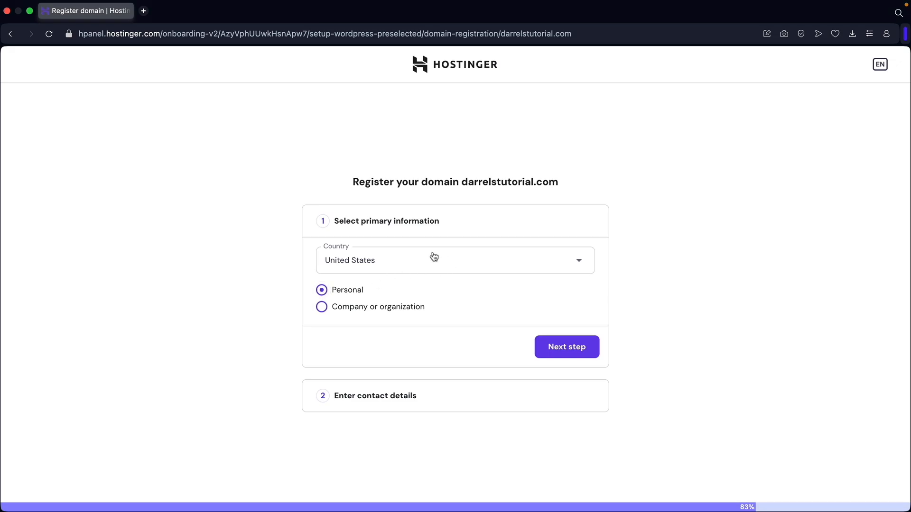
Keep United States as the registrant country, review the contact details, and submit the registration.
click(448, 265)
click(479, 266)
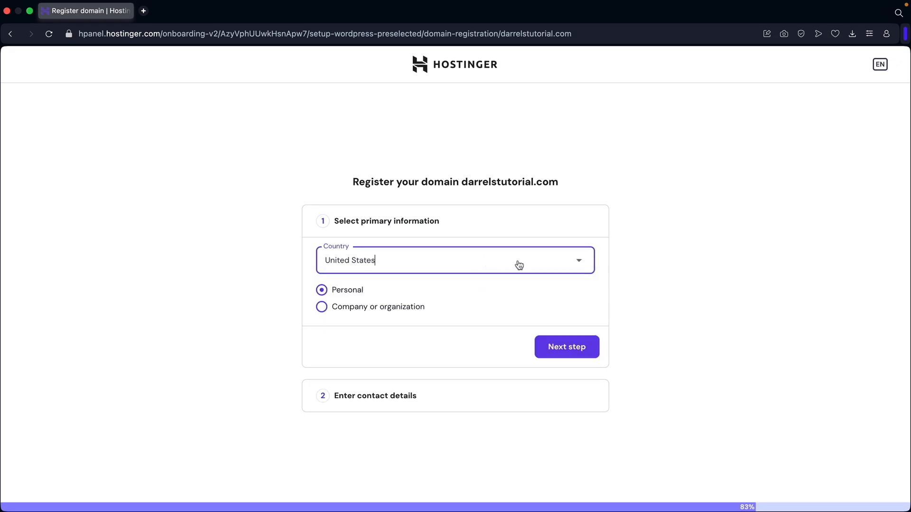
click(572, 348)
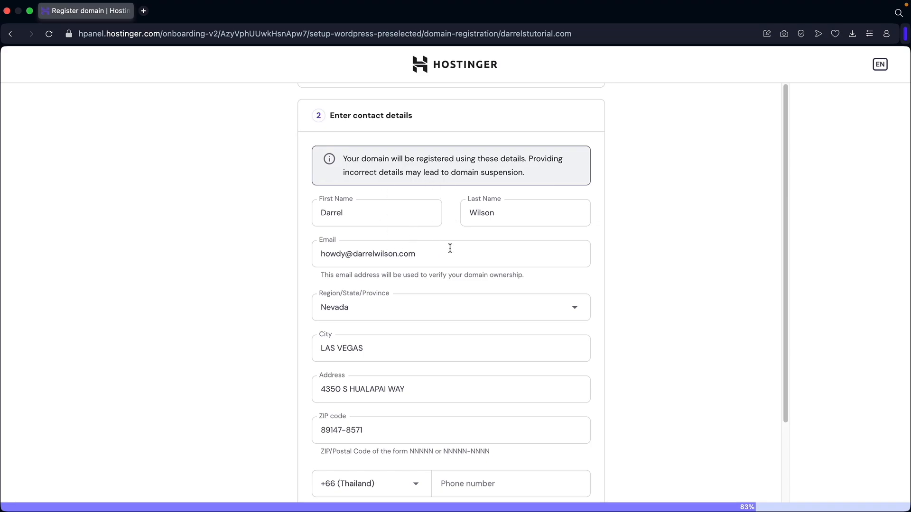
scroll(446, 244, down, 2)
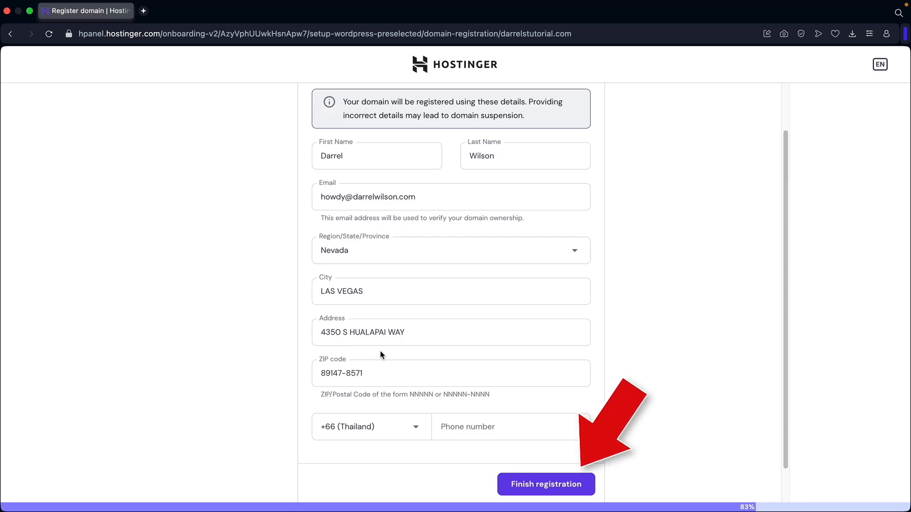
click(541, 484)
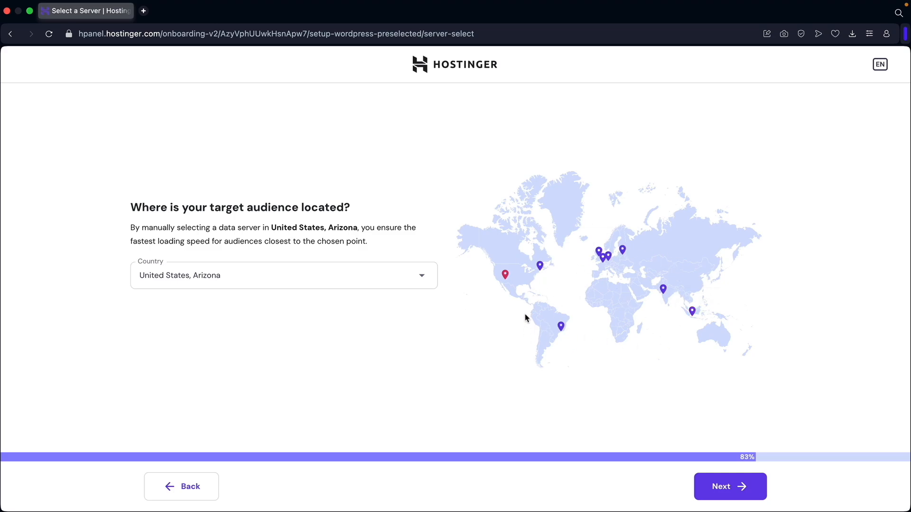
Keep United States, Arizona as the data server location.
click(422, 281)
scroll(372, 327, down, 3)
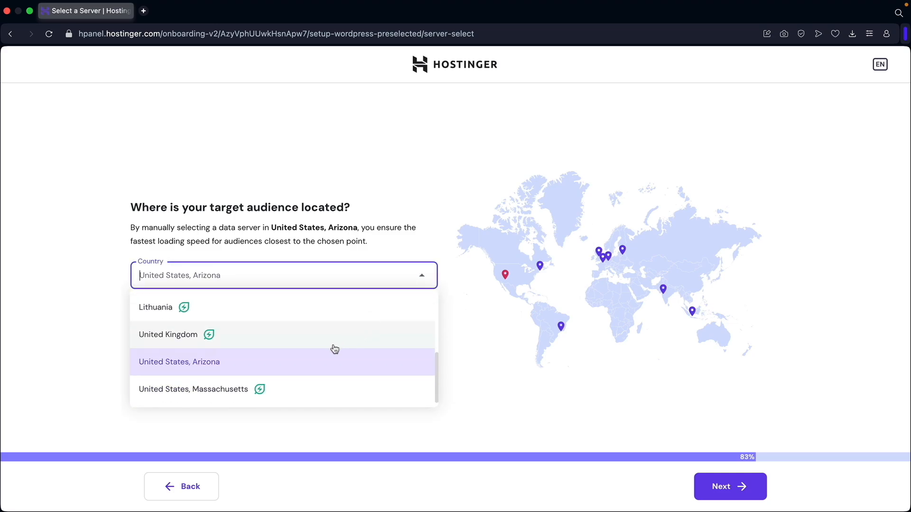
click(214, 365)
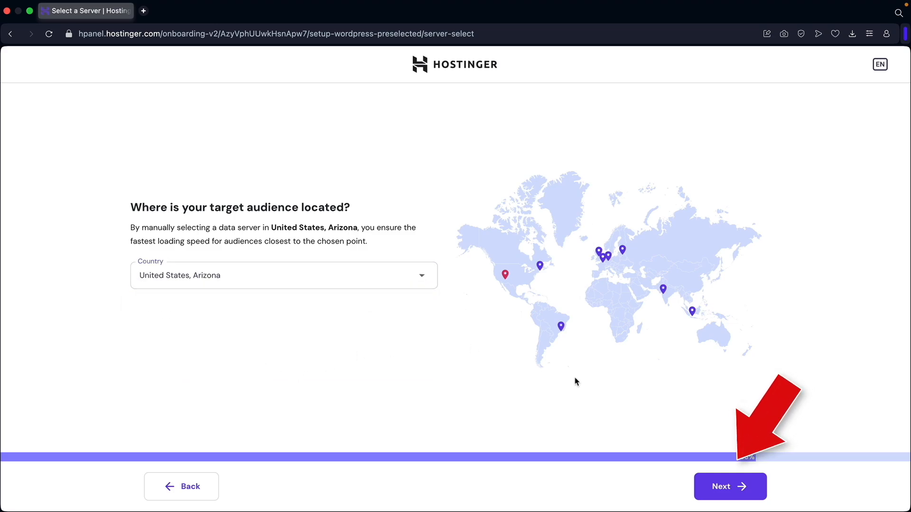
Start the WordPress installation and let the wp-admin Website setup page load.
click(731, 487)
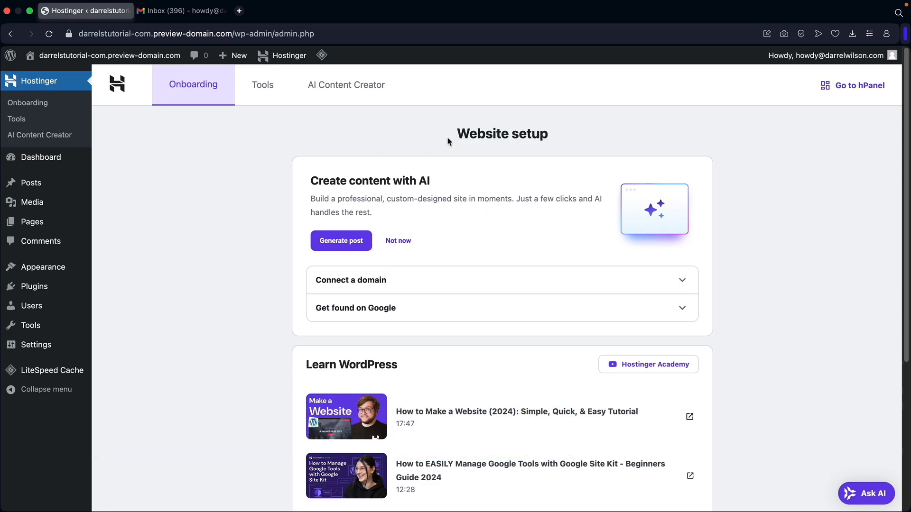
scroll(403, 264, down, 3)
scroll(349, 301, up, 2)
scroll(349, 302, up, 1)
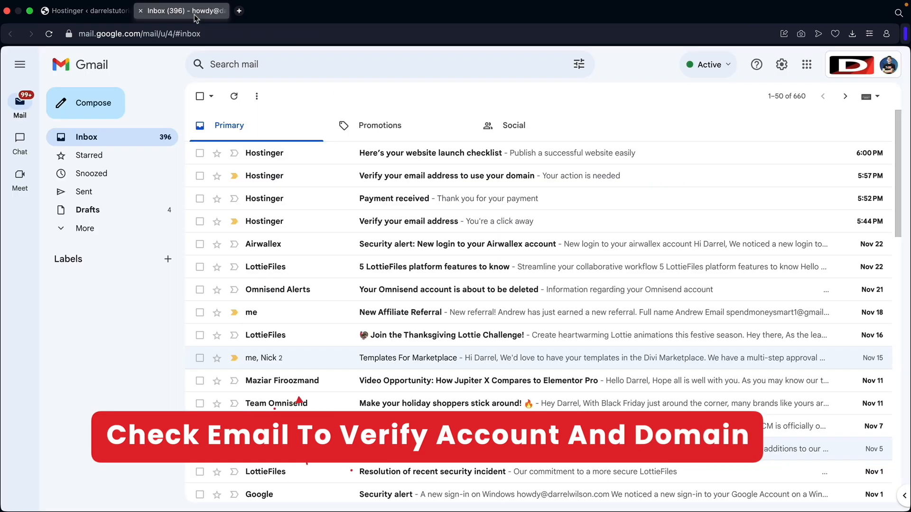
Verify the Hostinger account email address from its Gmail message.
click(194, 15)
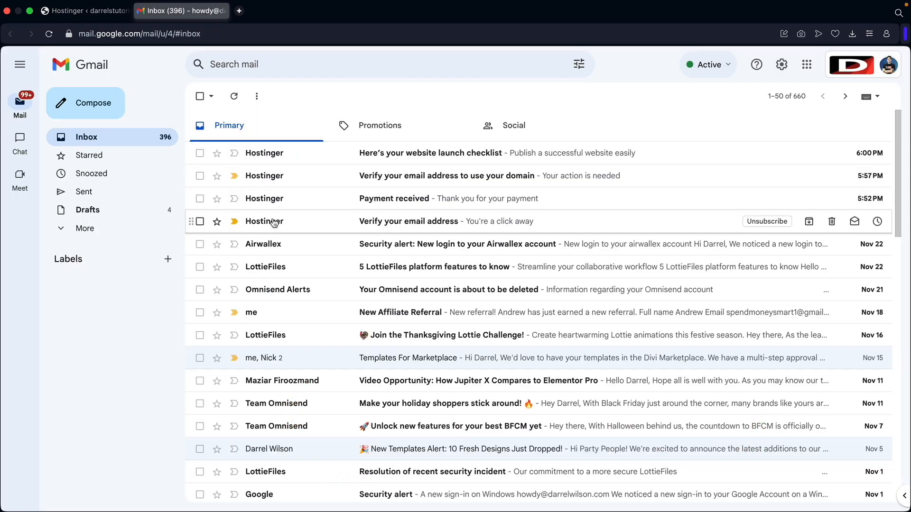
click(396, 224)
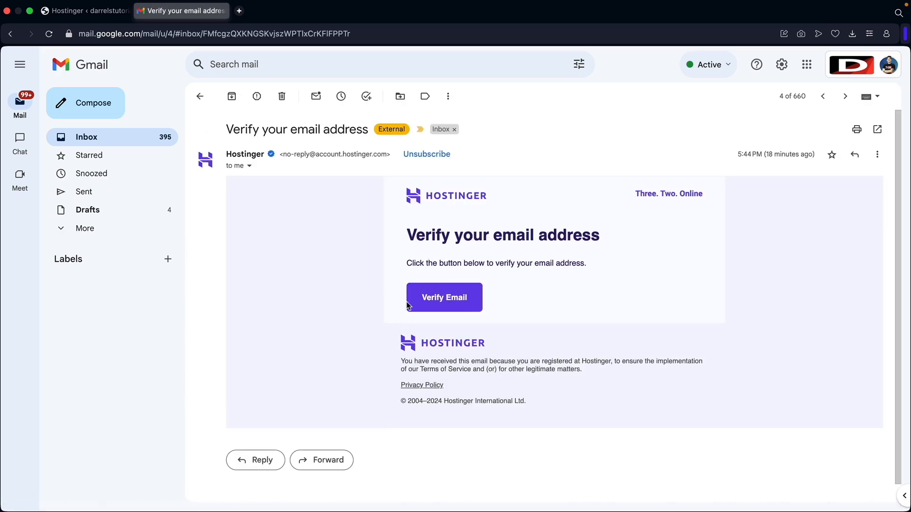
click(453, 304)
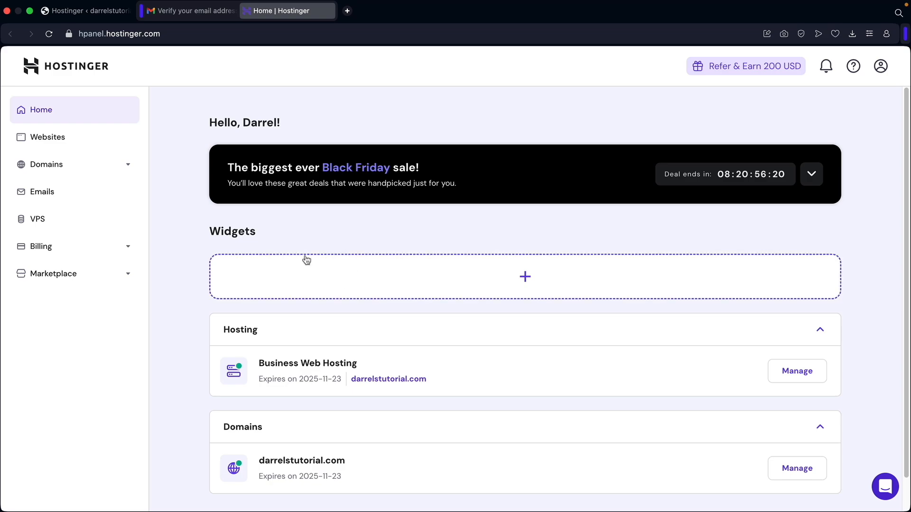
scroll(305, 260, down, 2)
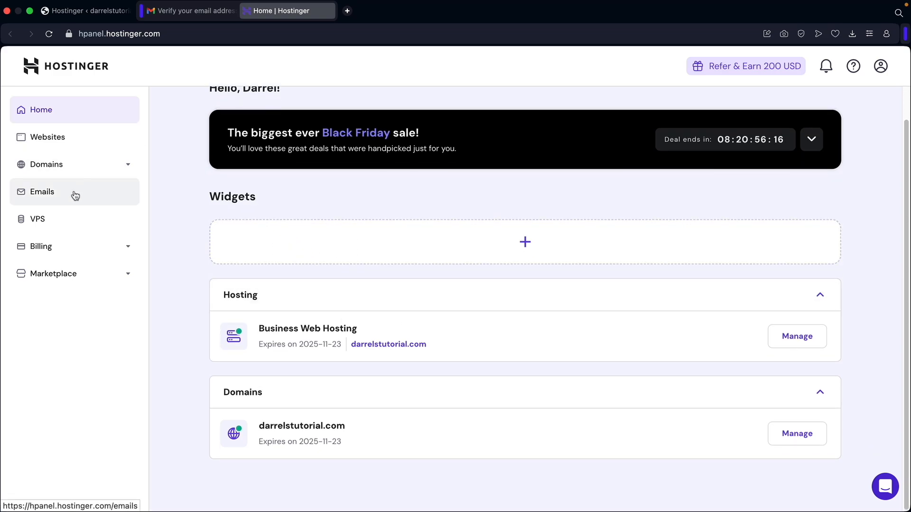
scroll(198, 235, up, 2)
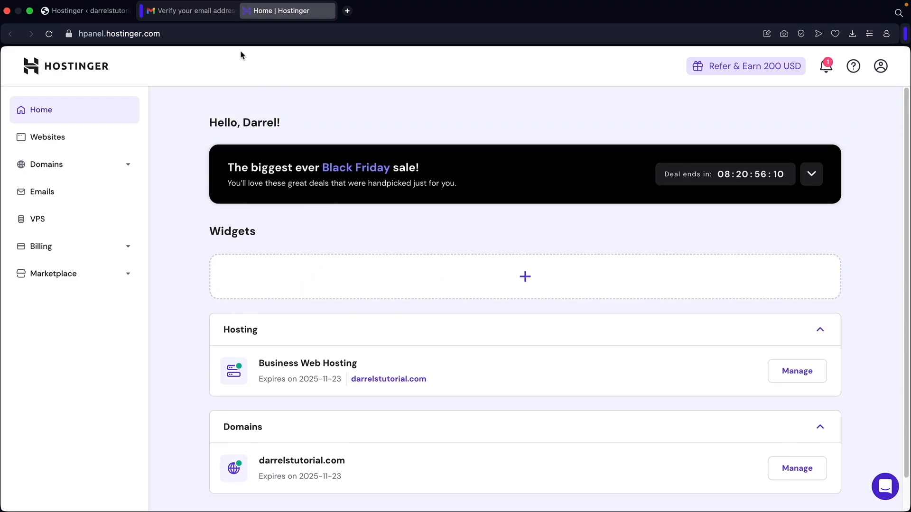
click(206, 16)
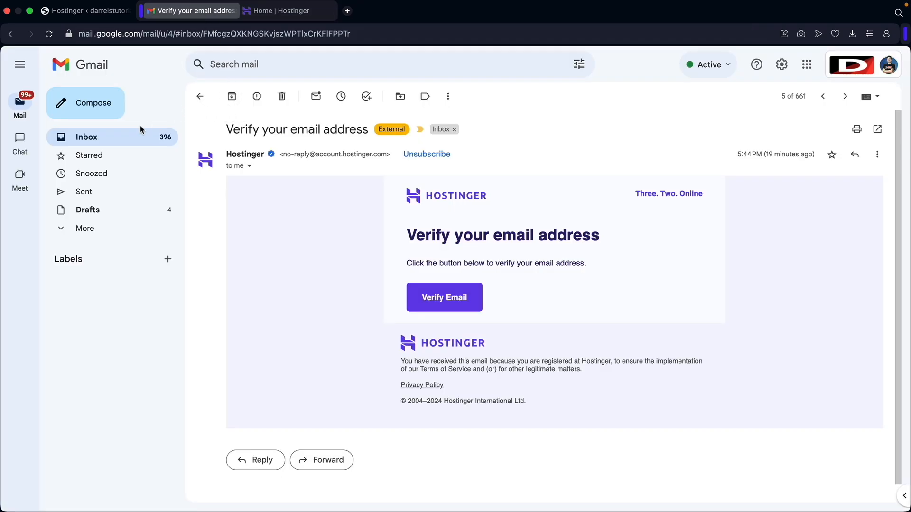
click(95, 140)
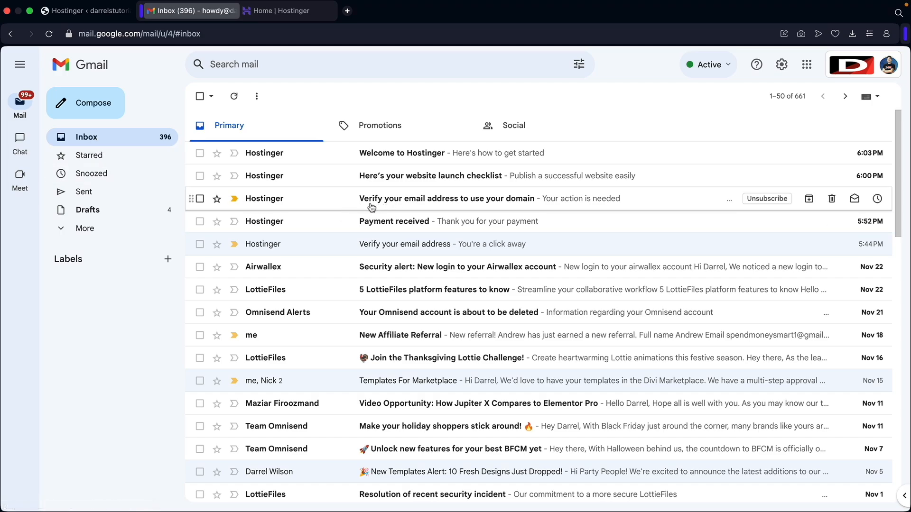
Confirm the new domain's email address, then return to the WordPress setup page.
click(484, 204)
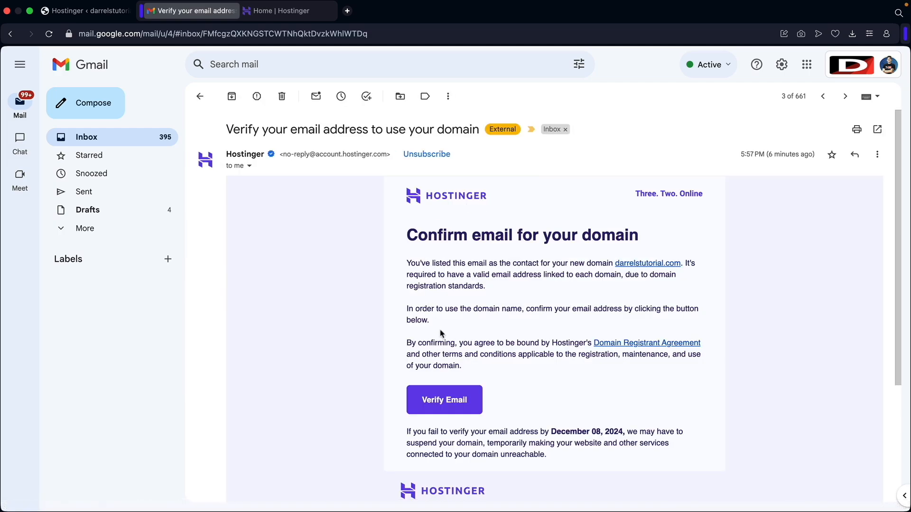
click(445, 404)
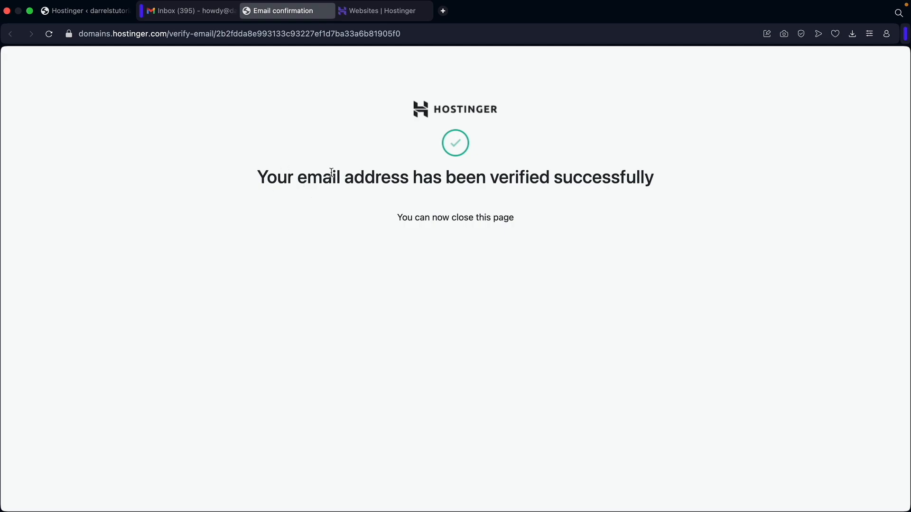
drag(256, 177, 304, 171)
click(305, 172)
click(105, 16)
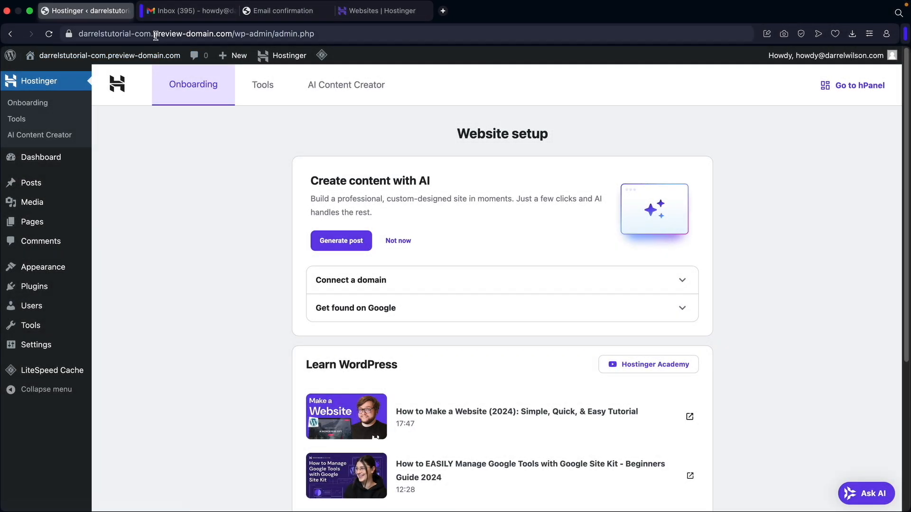
Load darrelstutorial.com in the browser.
click(155, 35)
text(darrelstutorial.com)
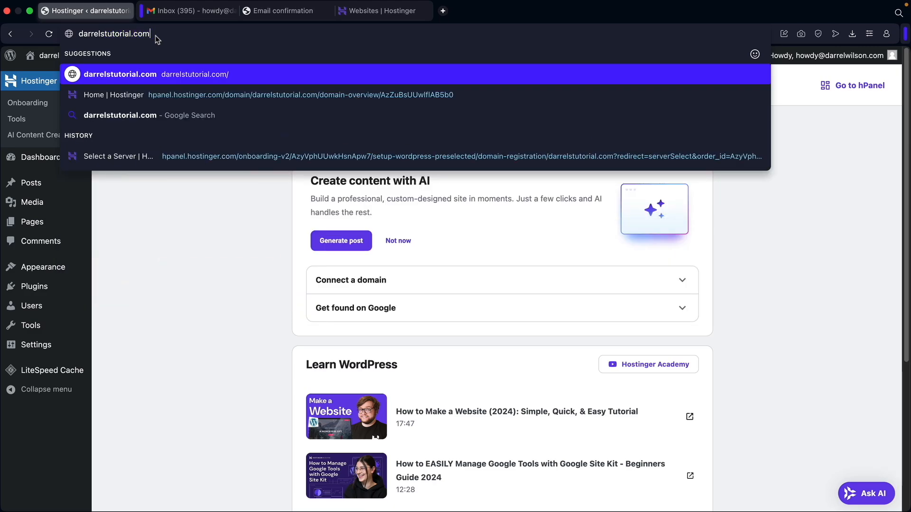
key(Return)
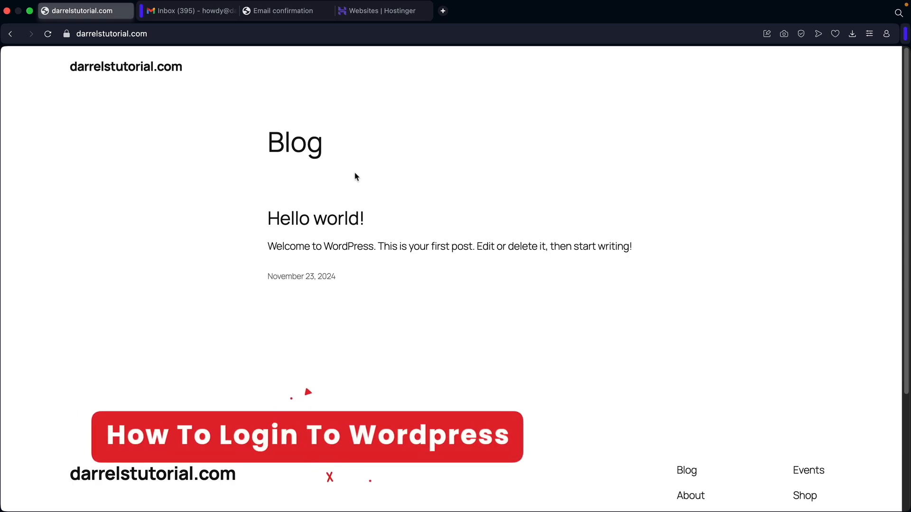
Open the site's WordPress Admin from hPanel Websites and visit the live Blog page.
click(388, 17)
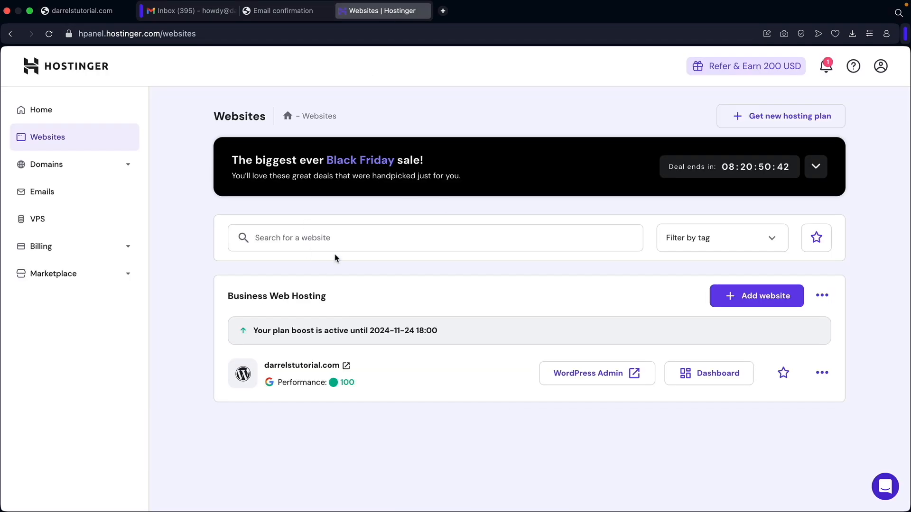
click(62, 119)
click(63, 139)
click(587, 380)
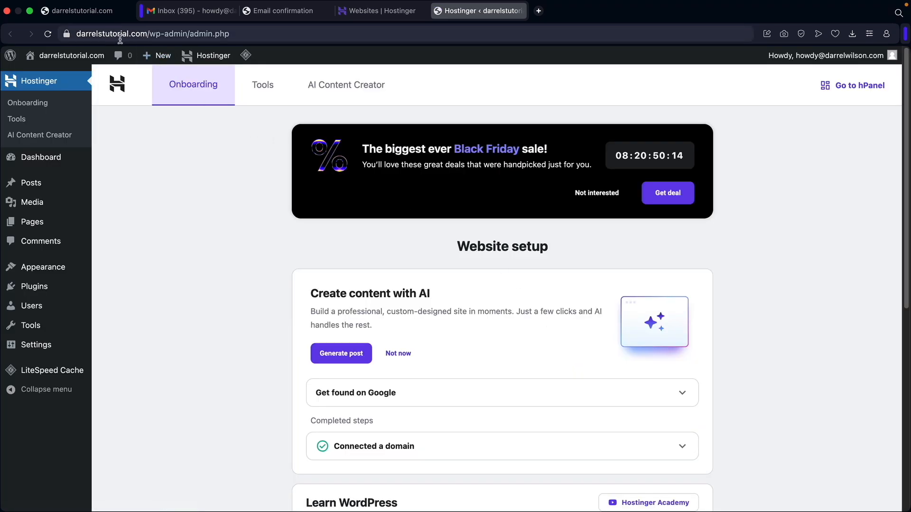
mouse_move(80, 56)
click(63, 78)
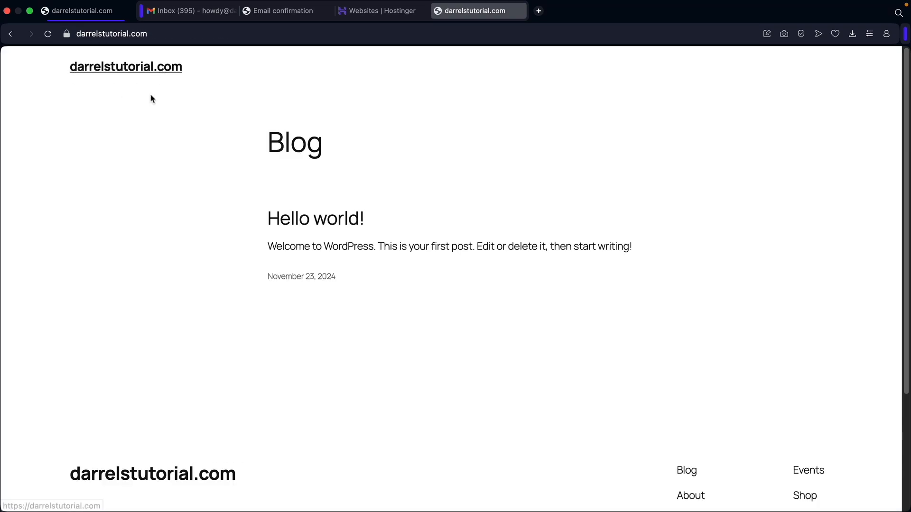
scroll(350, 231, down, 5)
scroll(358, 227, up, 5)
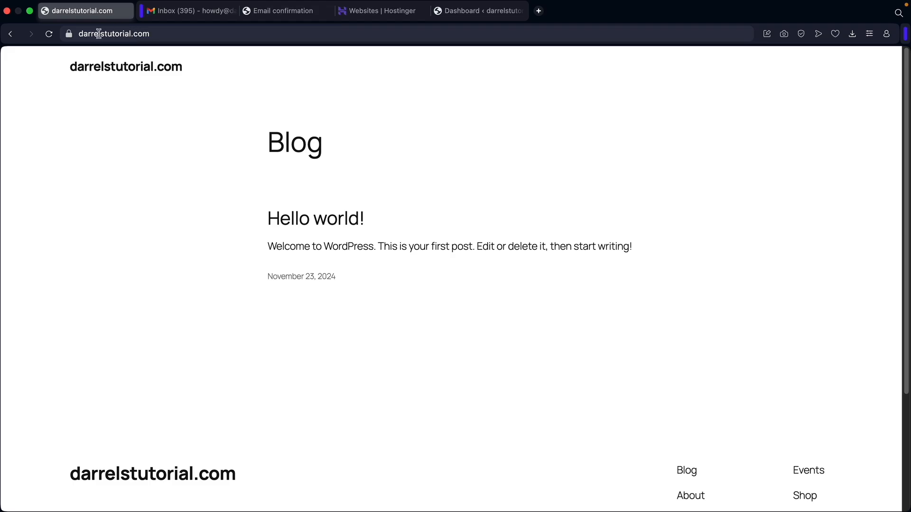
Log in at darrelstutorial.com/wp-admin with Remember Me ticked.
click(158, 33)
click(158, 34)
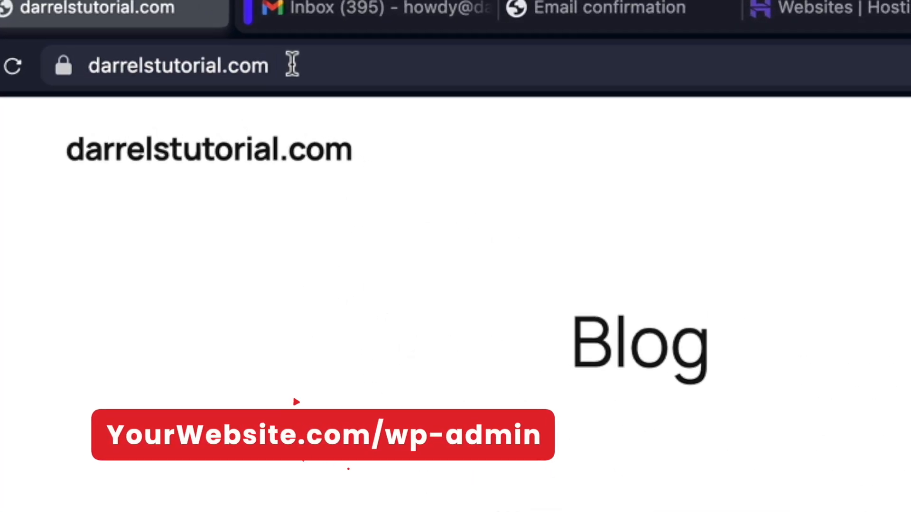
text(/wp-admin)
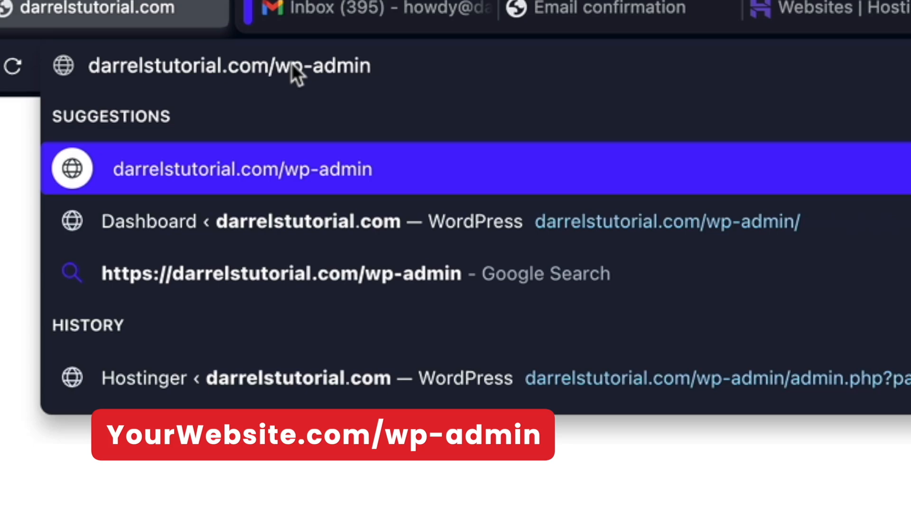
key(Return)
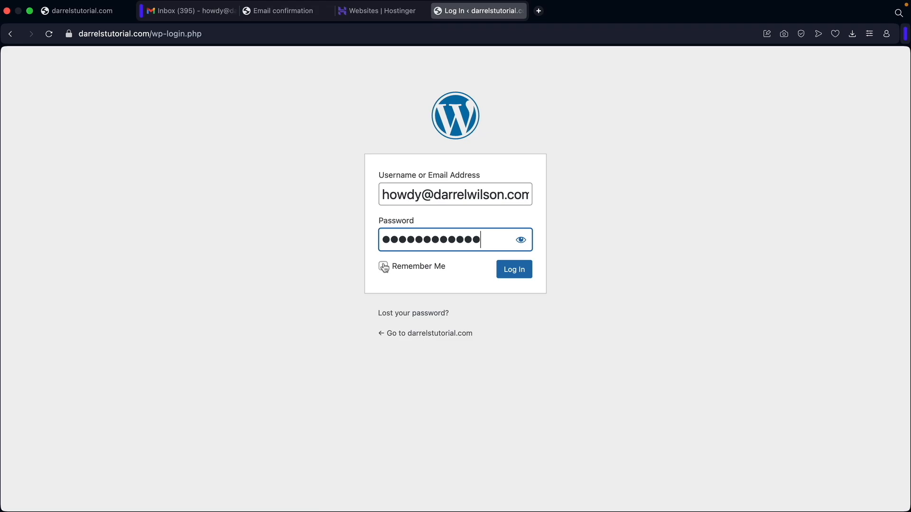
click(384, 267)
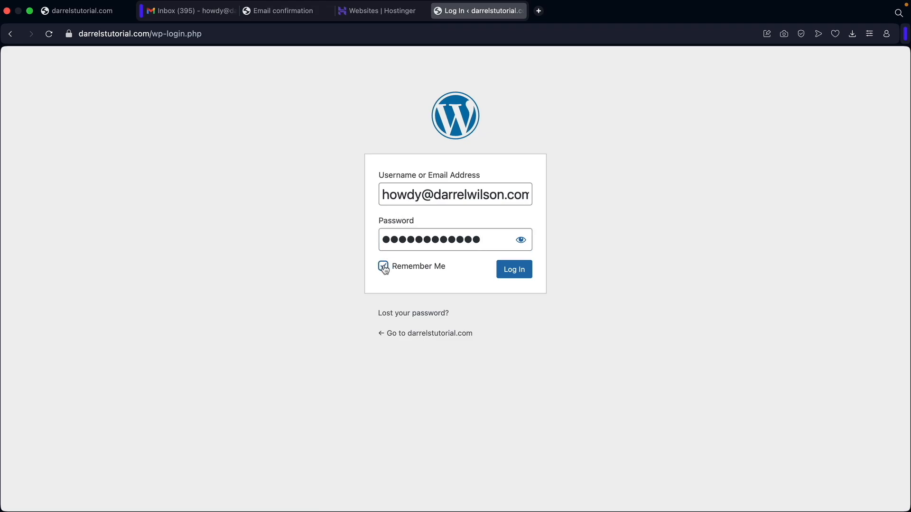
click(512, 278)
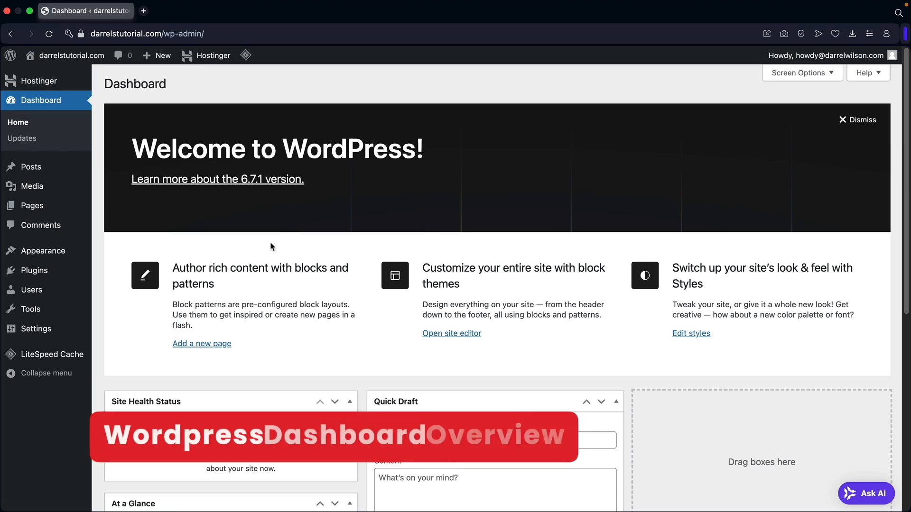
Move the Privacy Policy draft page to the Trash.
mouse_move(50, 206)
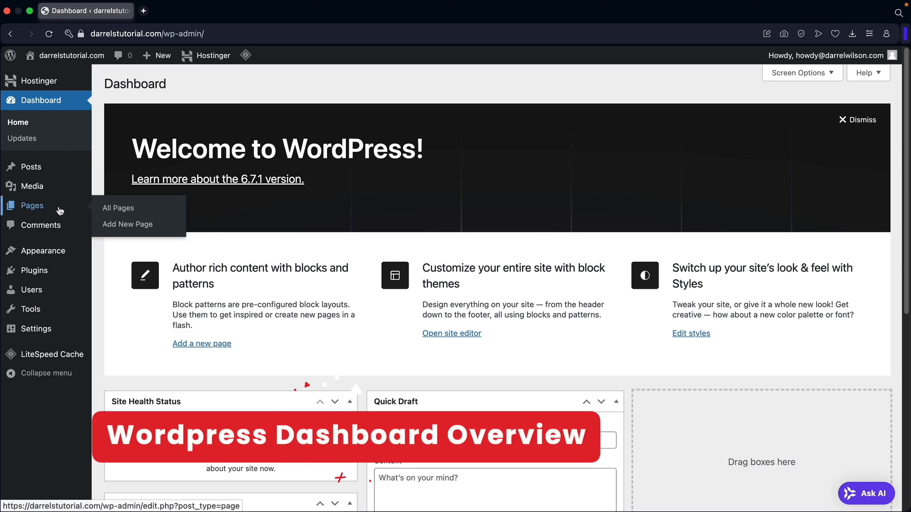
click(118, 212)
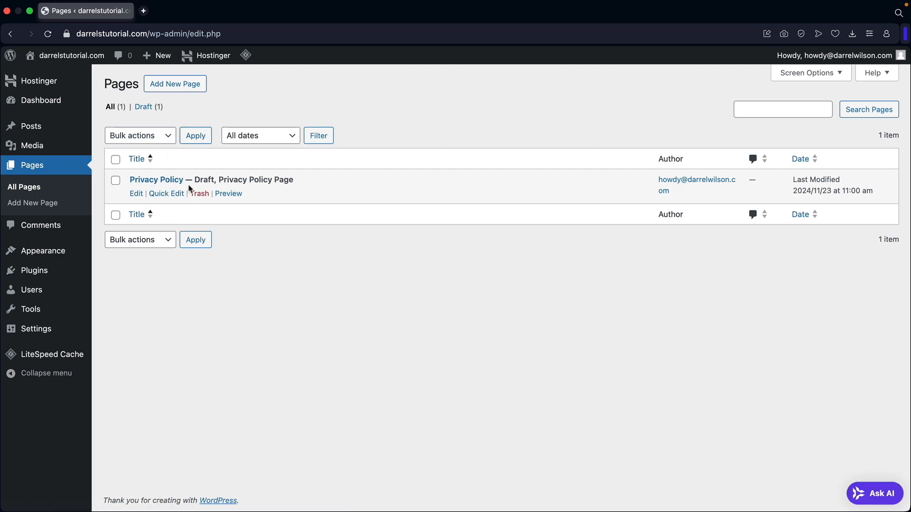
click(204, 195)
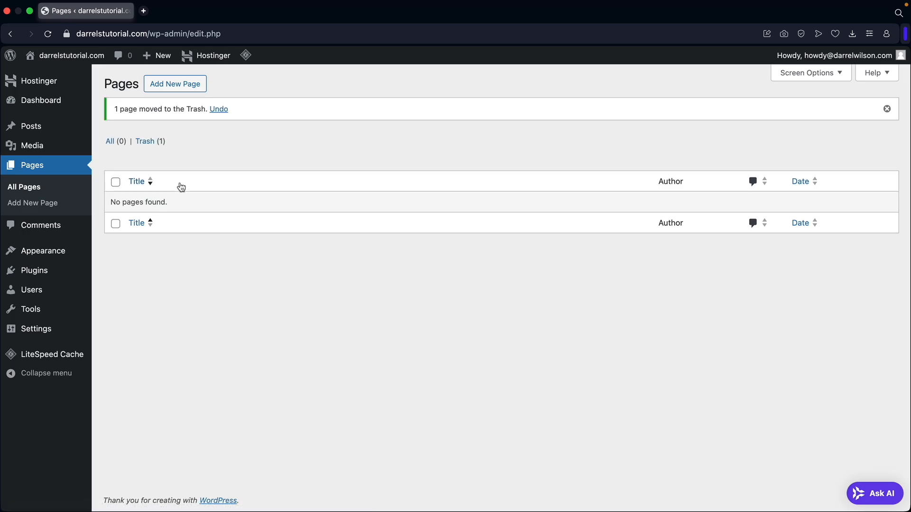
Move the default Hello world! post to the Trash.
mouse_move(67, 134)
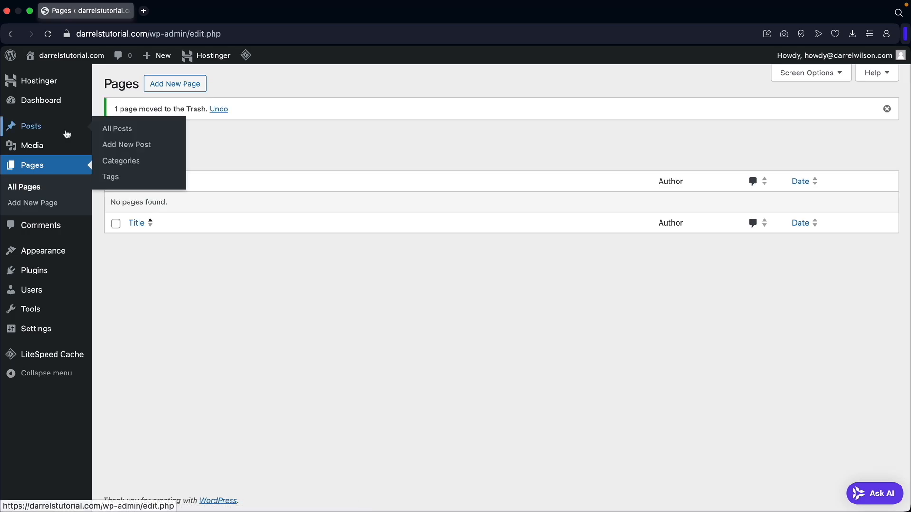
click(131, 134)
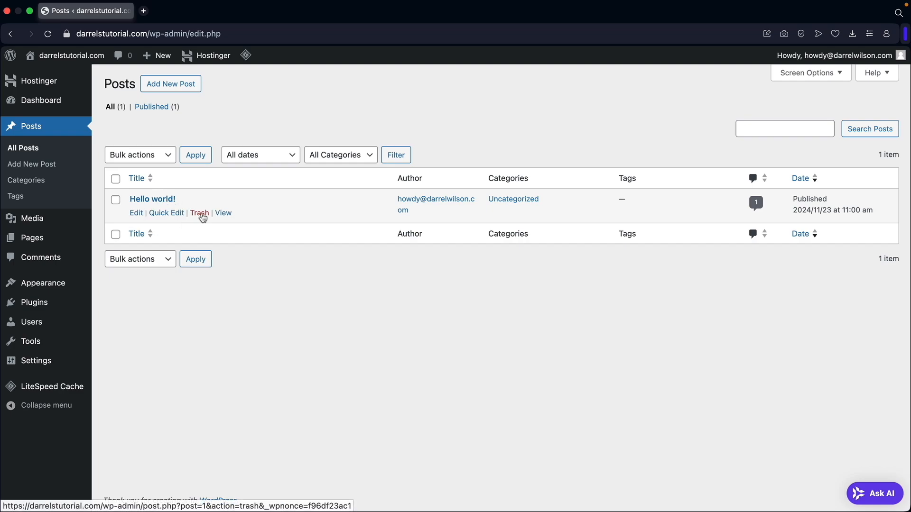
click(200, 213)
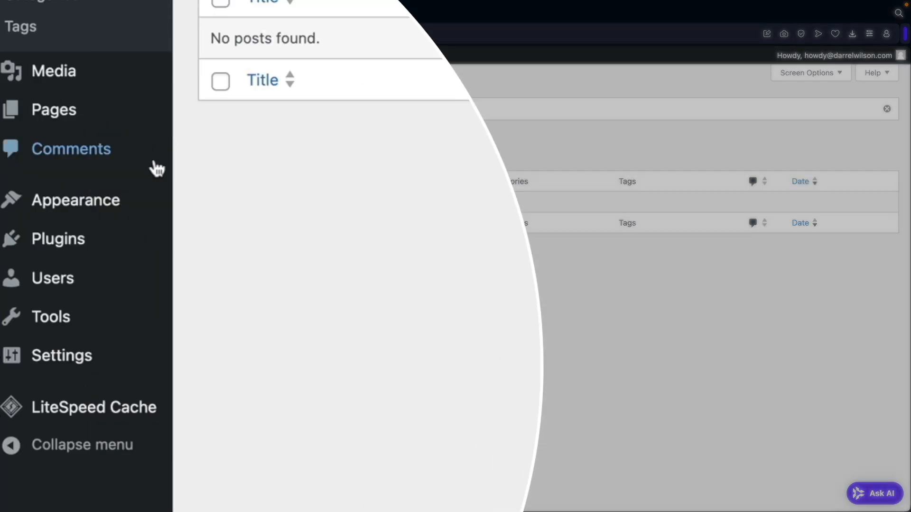
mouse_move(36, 328)
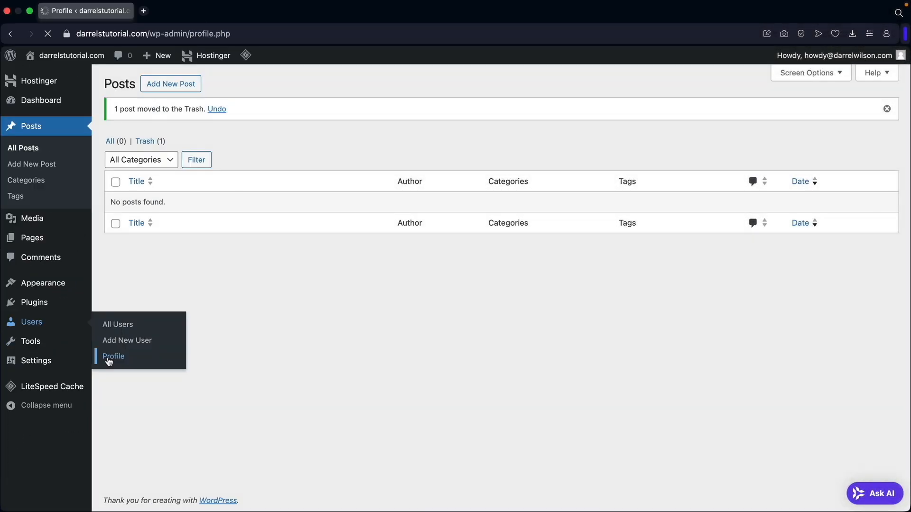
Preview the Light, Modern, Blue and Coffee admin colour schemes, then choose Midnight.
click(205, 353)
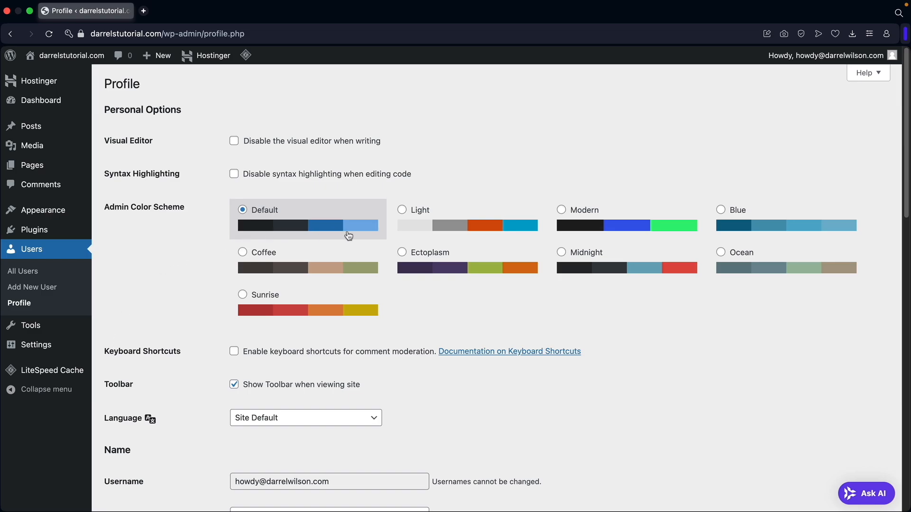
click(457, 227)
click(584, 224)
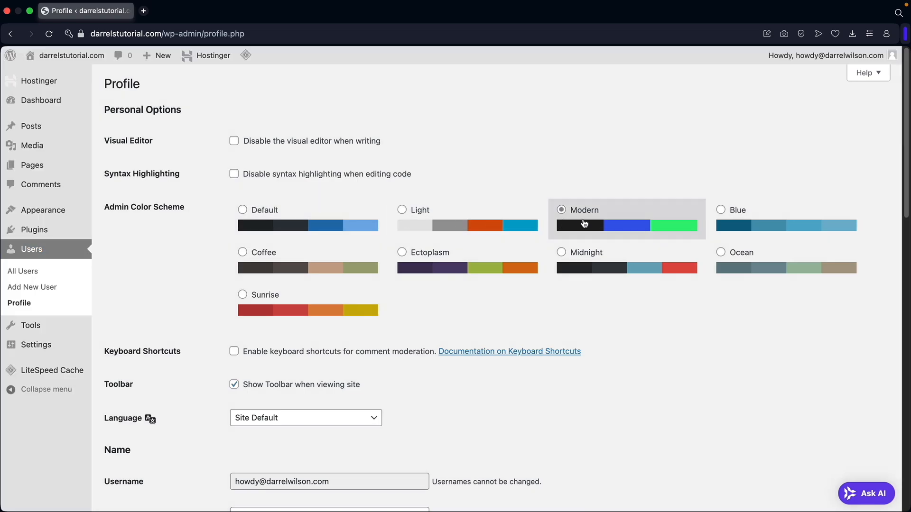
click(755, 223)
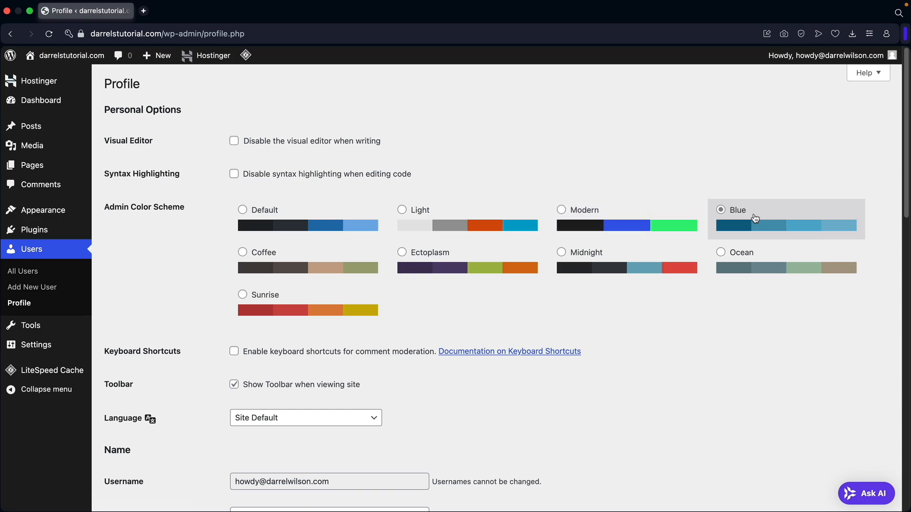
click(337, 260)
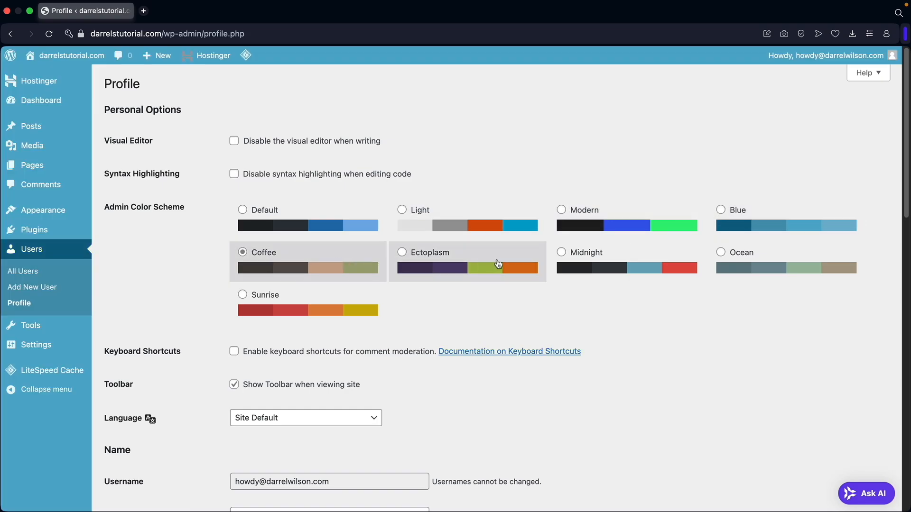
click(581, 261)
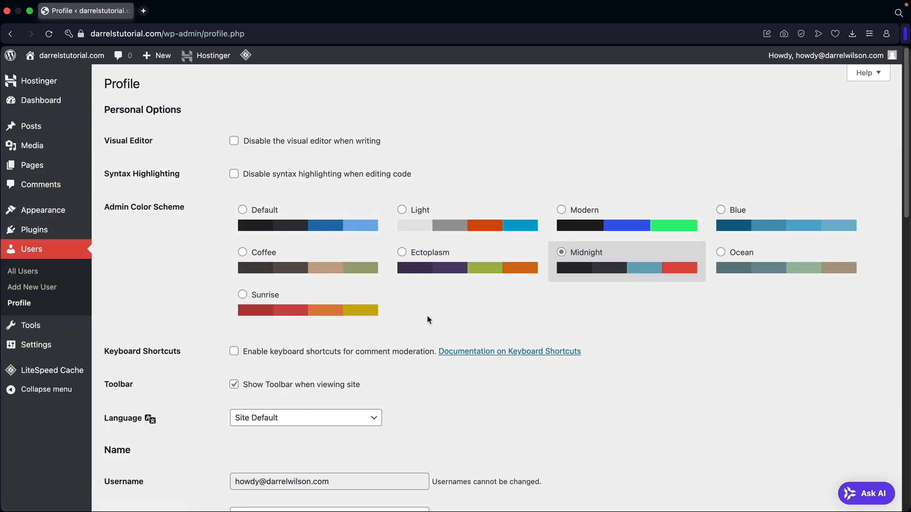
Generate a new password, cancel it, and save the profile with the password unchanged.
scroll(439, 316, down, 2)
scroll(439, 316, down, 8)
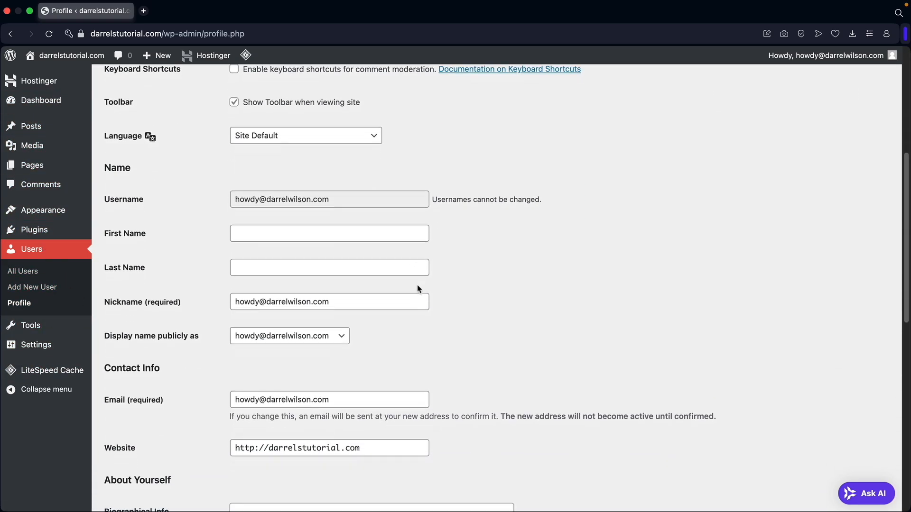
scroll(408, 287, down, 5)
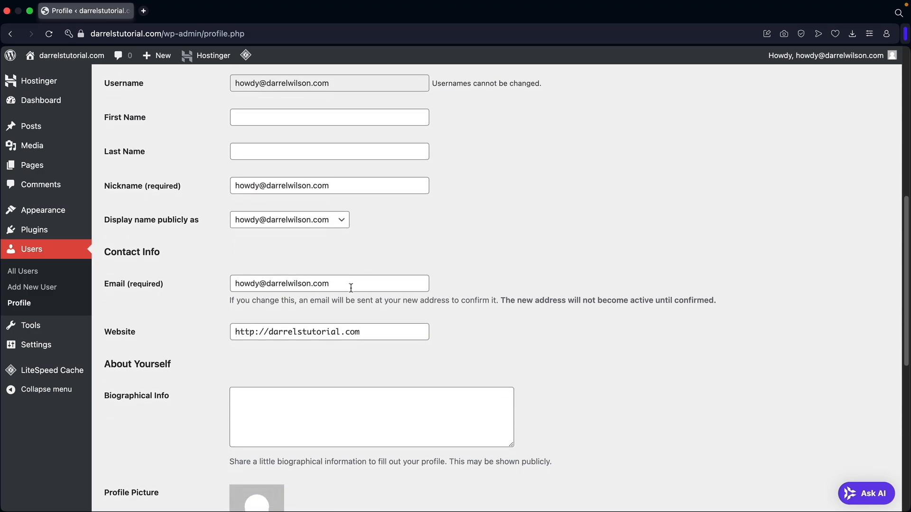
click(344, 284)
mouse_move(344, 285)
mouse_down()
mouse_move(228, 287)
mouse_move(336, 281)
mouse_up()
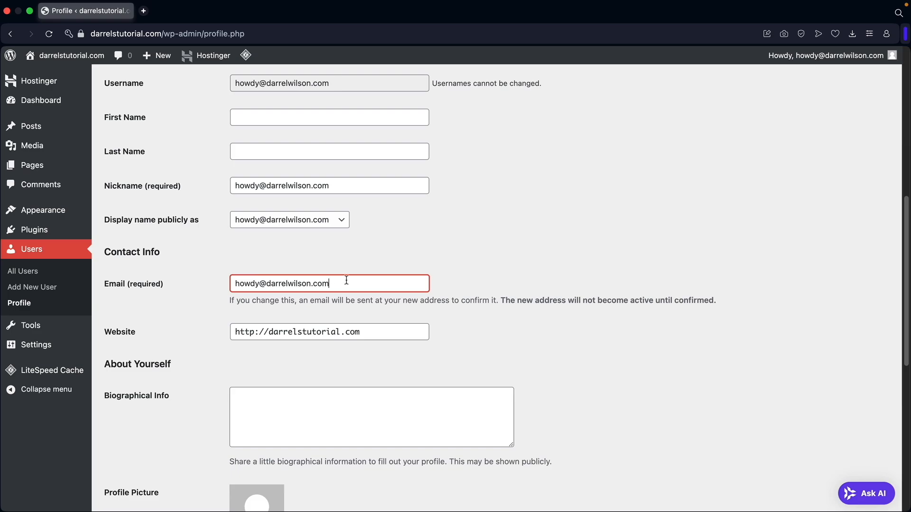
scroll(247, 274, down, 12)
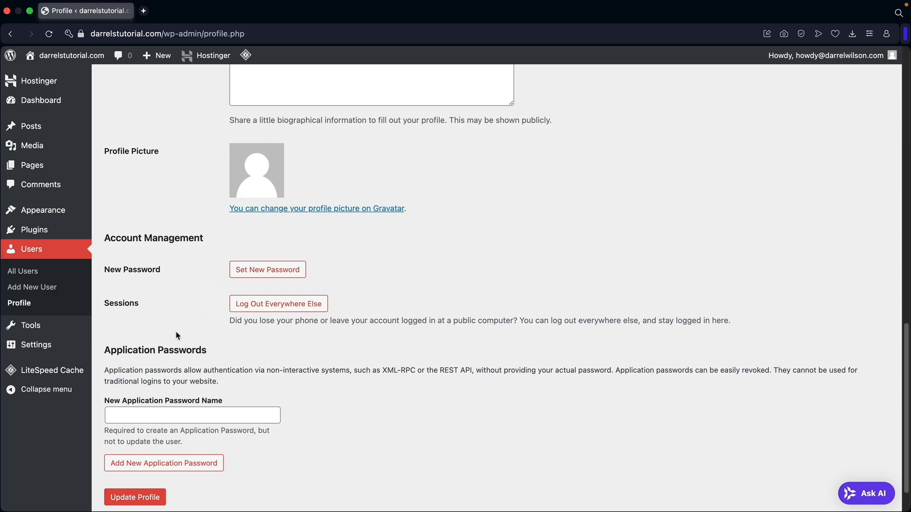
click(266, 274)
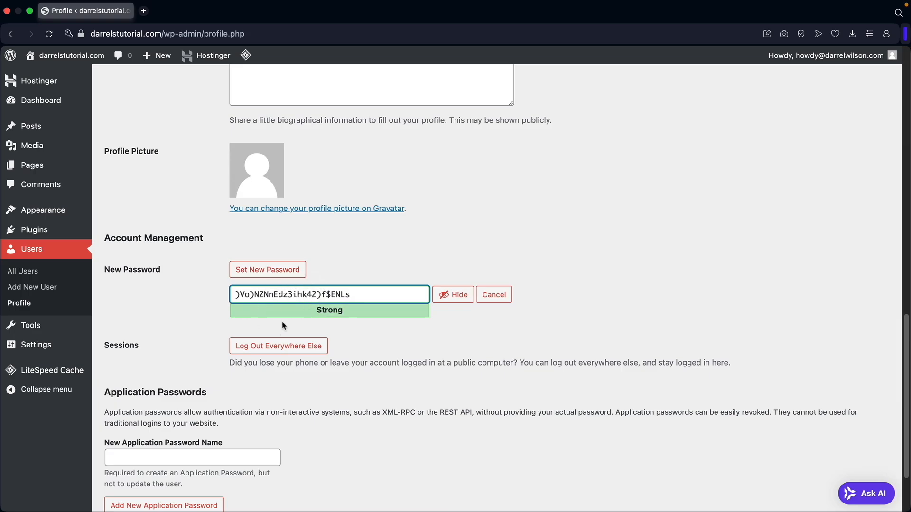
click(493, 294)
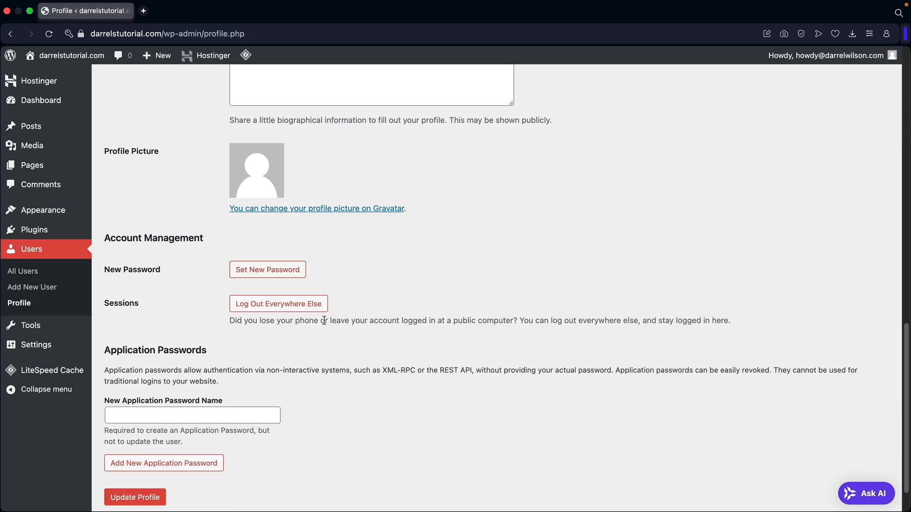
scroll(337, 324, down, 2)
click(148, 454)
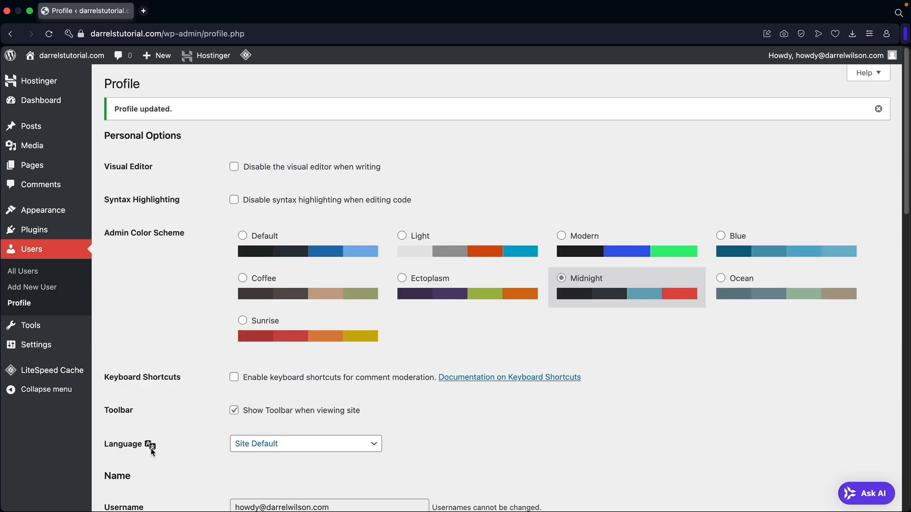
mouse_move(67, 346)
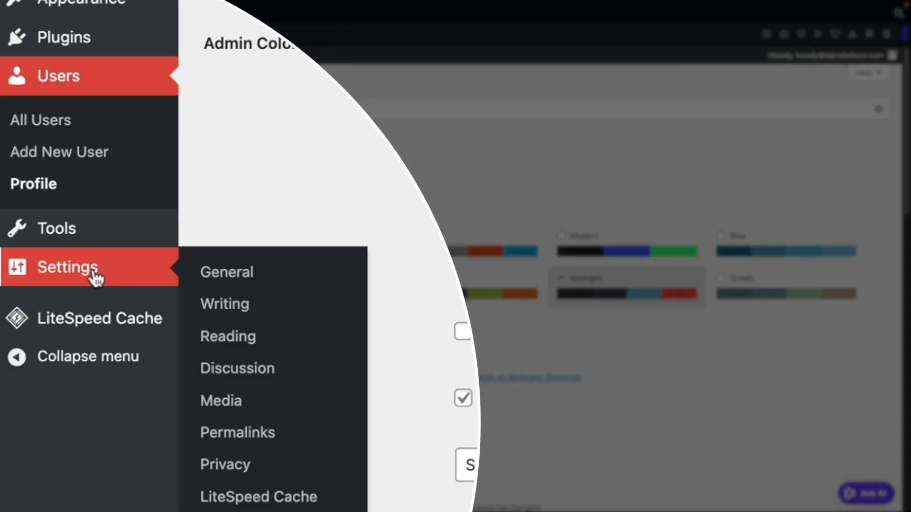
Set the site title to 'Darrels Store' in General settings.
click(242, 281)
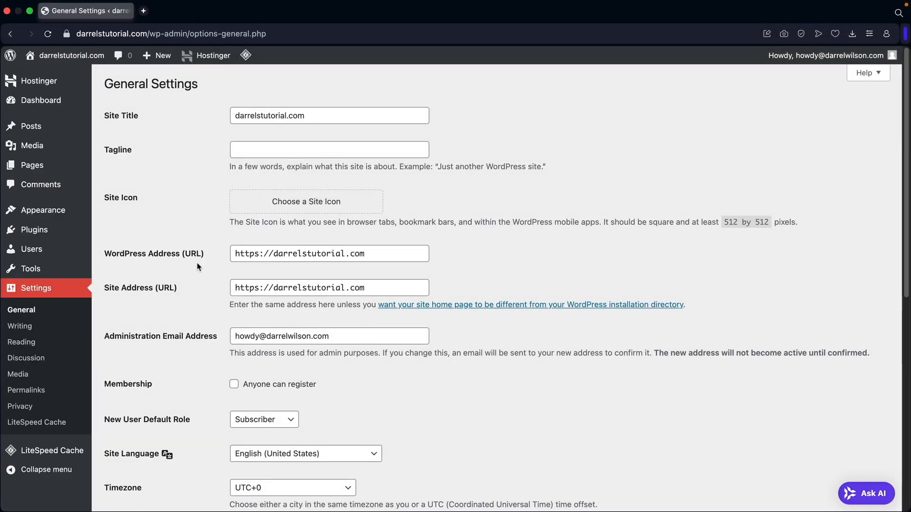
drag(136, 118, 107, 114)
triple_click(263, 114)
text(Darrels Store)
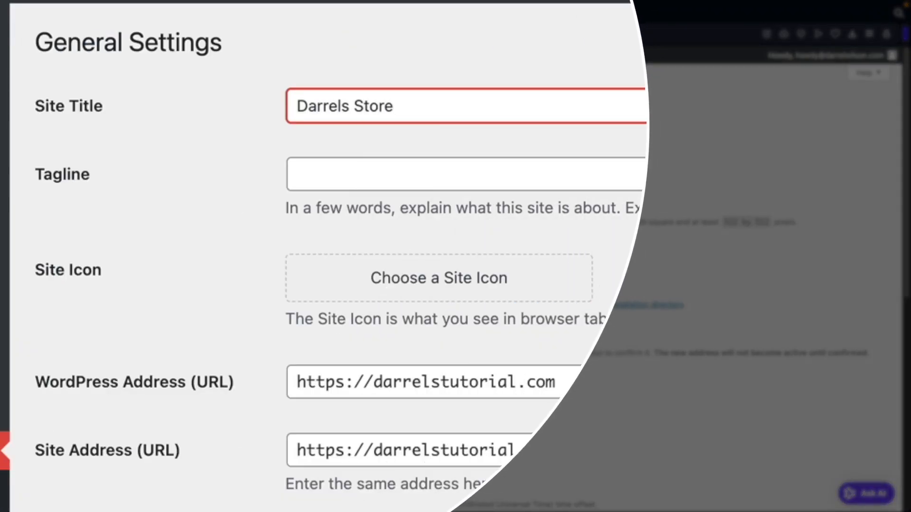
key(Tab)
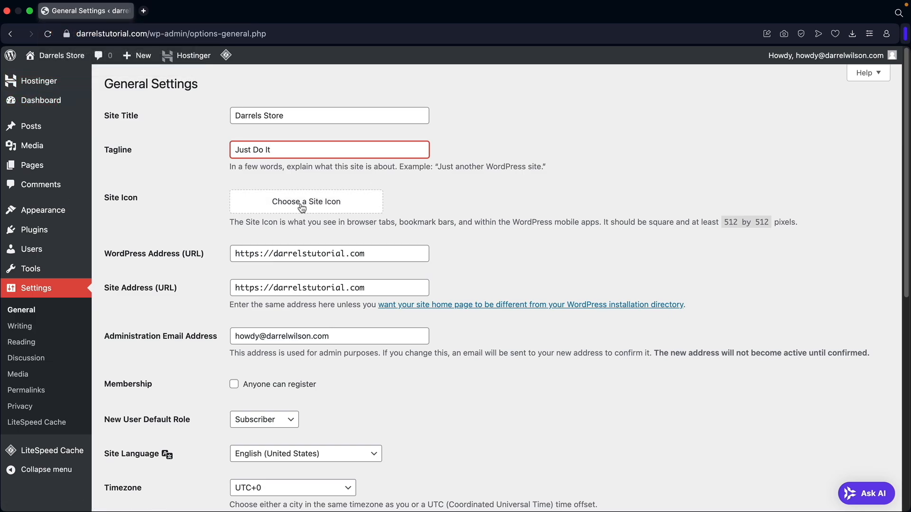
Keep the site language as English (United States) and save the General settings.
scroll(197, 196, down, 4)
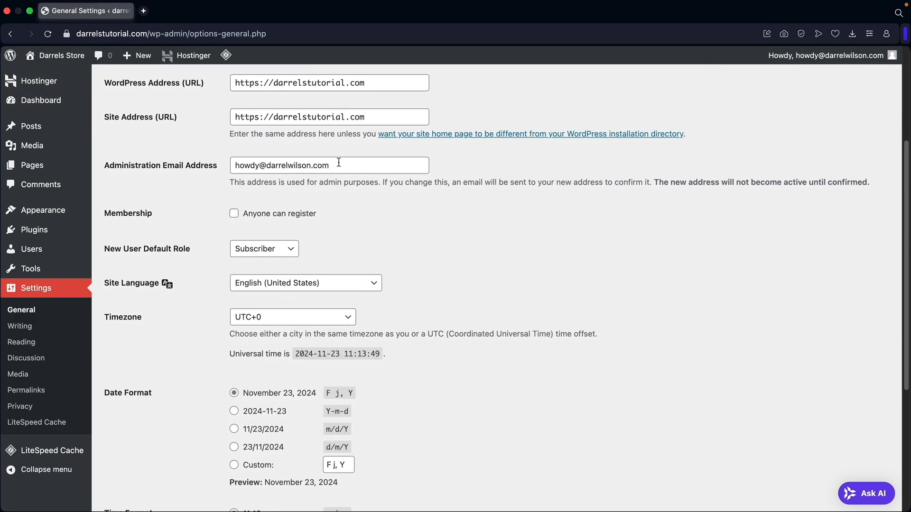
mouse_move(338, 162)
mouse_down()
mouse_move(231, 165)
mouse_move(343, 164)
mouse_up()
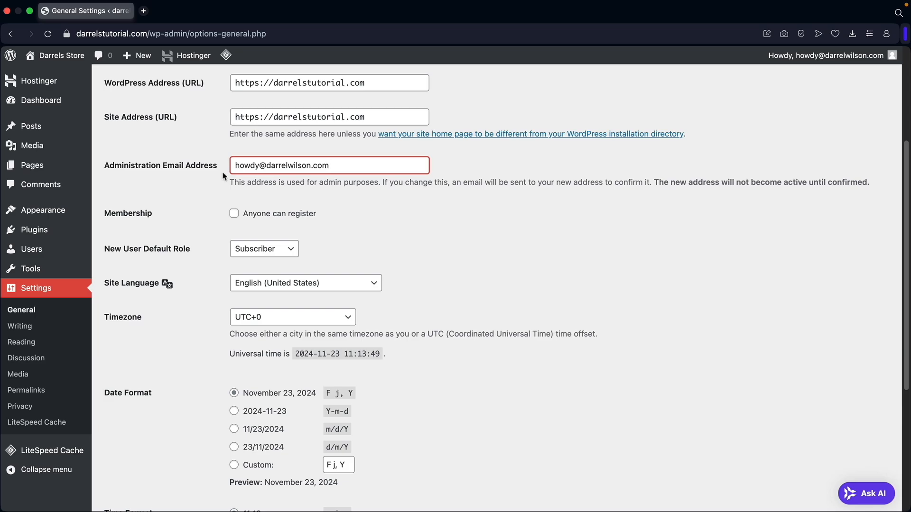
scroll(222, 176, down, 2)
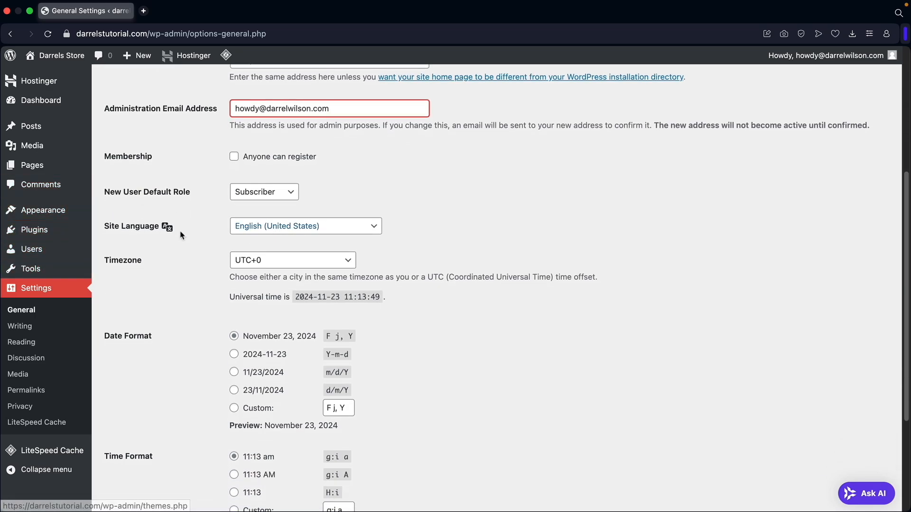
click(291, 227)
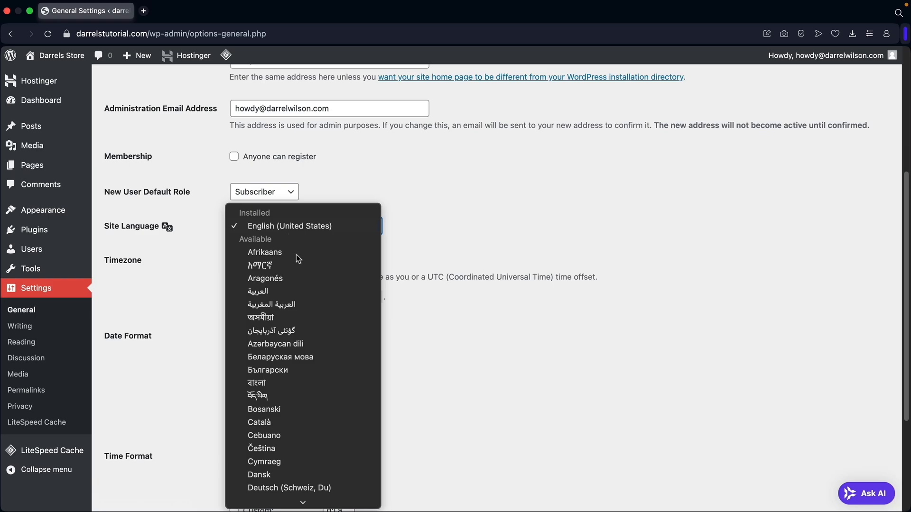
scroll(303, 281, down, 6)
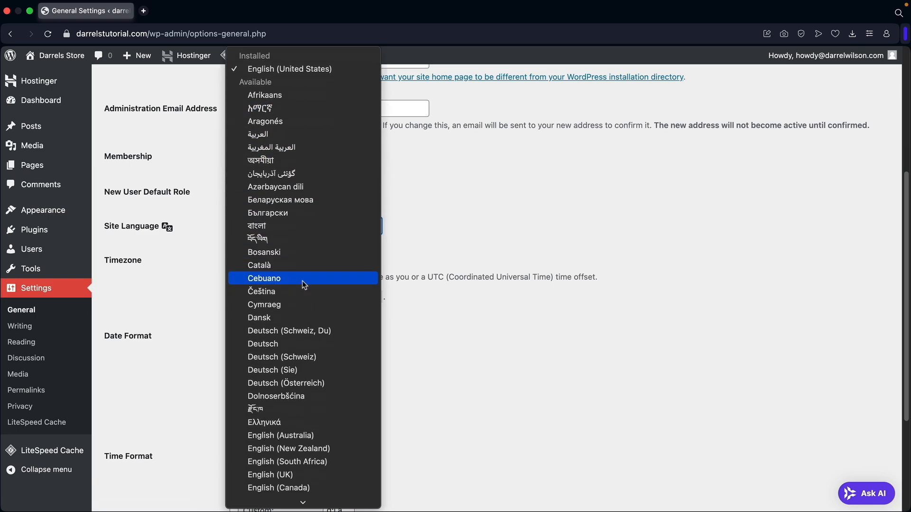
scroll(314, 333, down, 10)
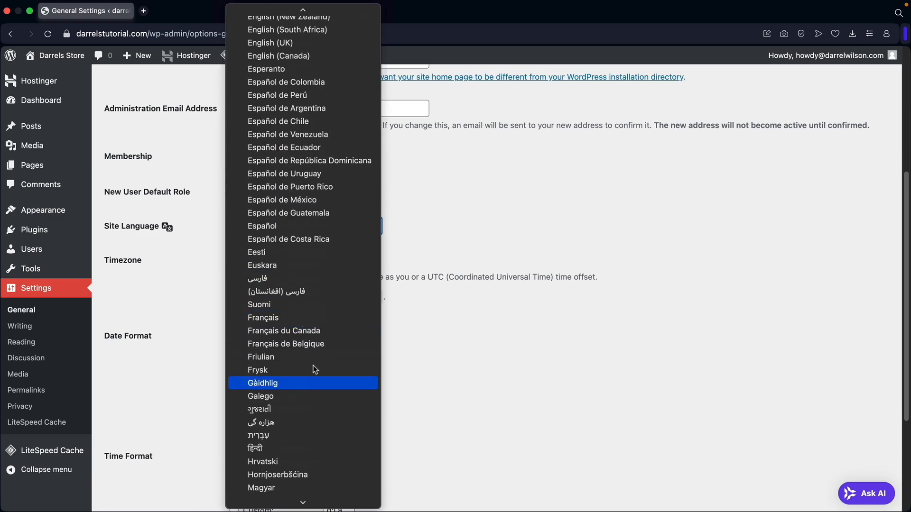
scroll(306, 304, down, 5)
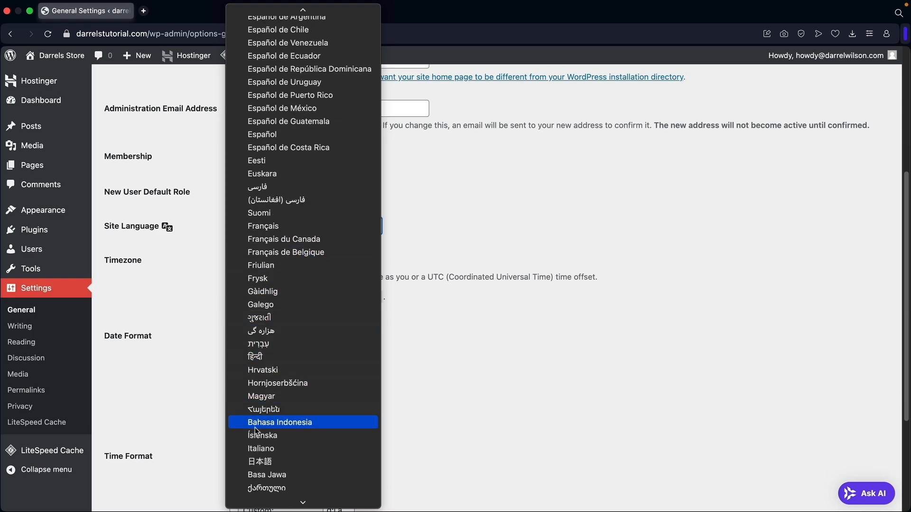
scroll(277, 366, up, 20)
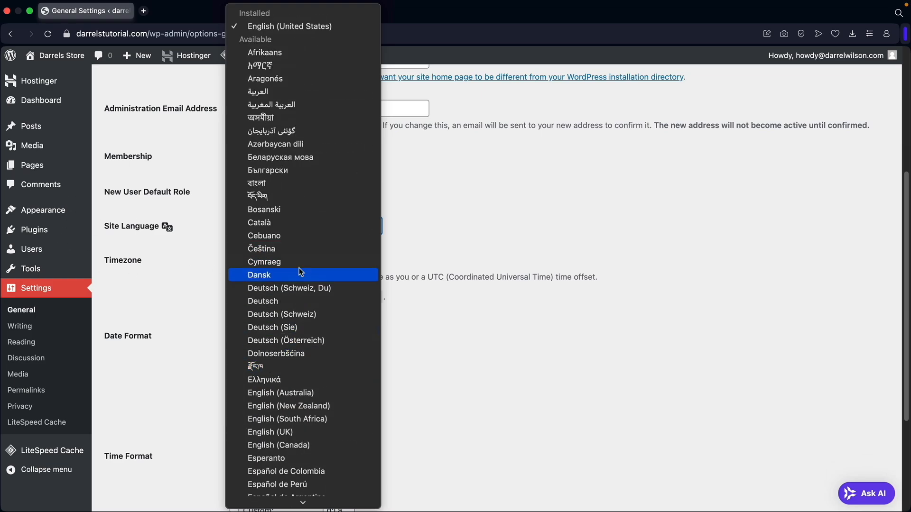
click(446, 249)
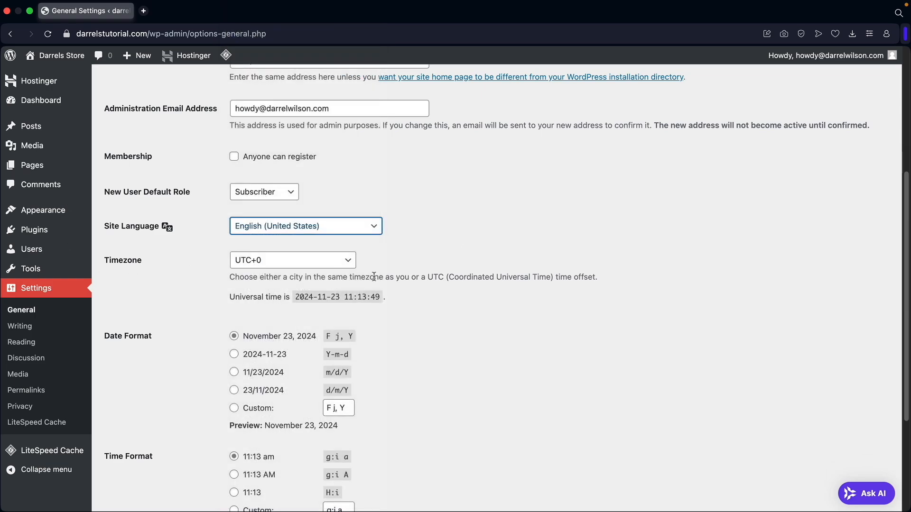
scroll(201, 283, down, 5)
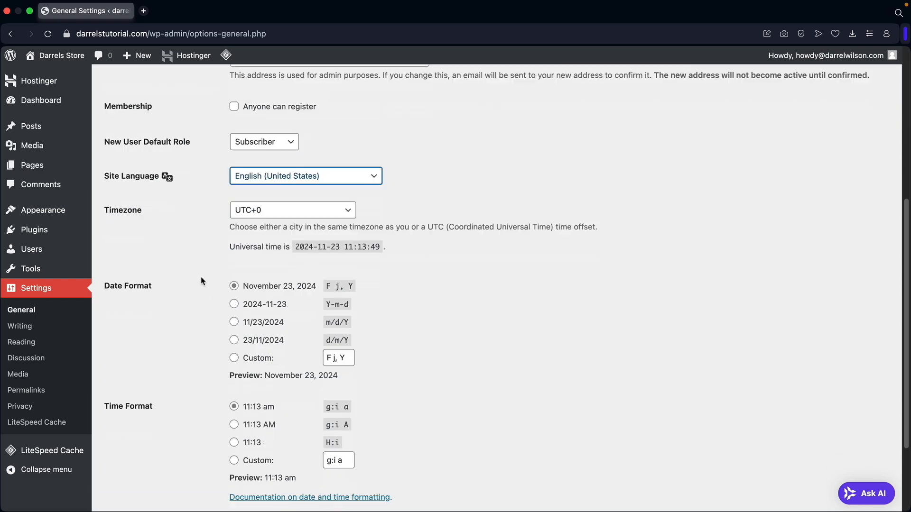
click(151, 455)
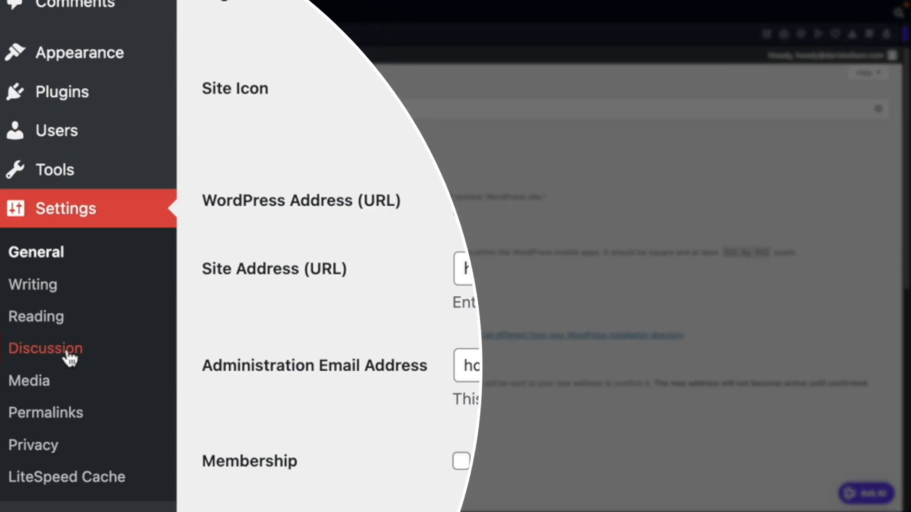
Review the Discussion settings and save them.
click(63, 358)
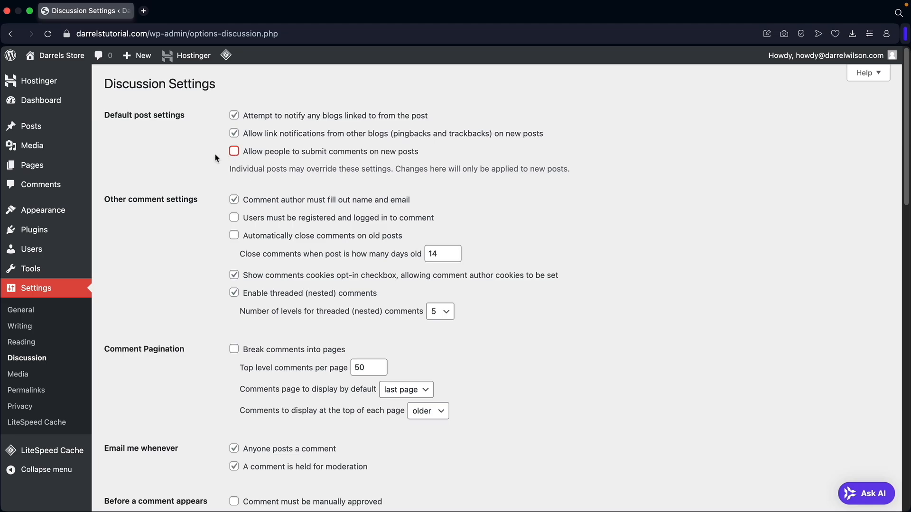
scroll(205, 190, down, 20)
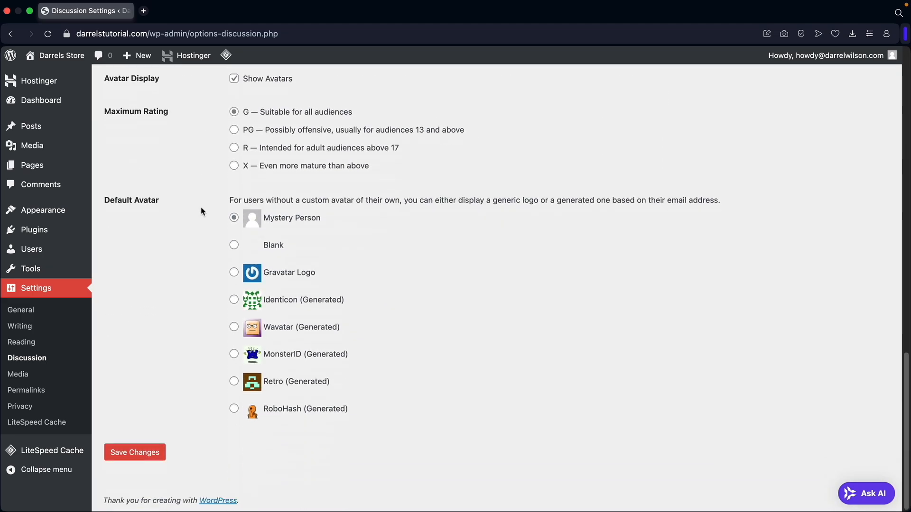
click(151, 453)
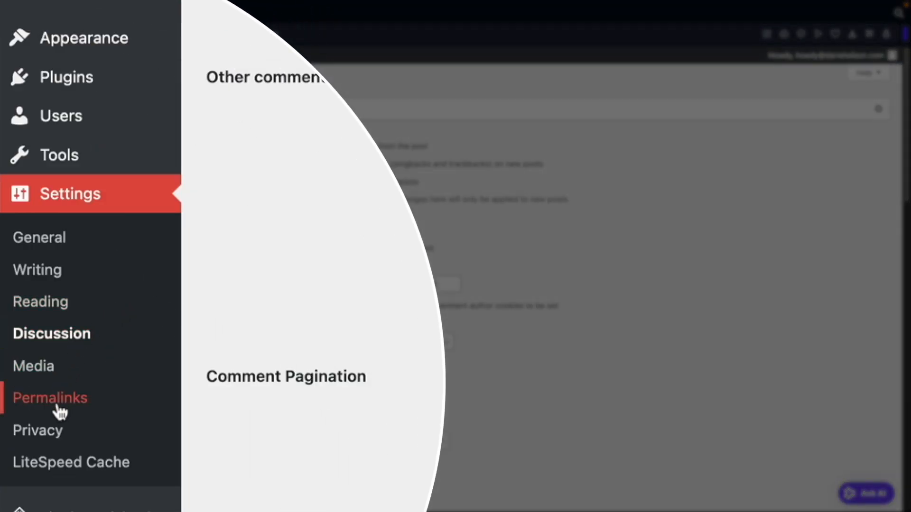
Choose the Post name permalink structure and save it.
click(58, 407)
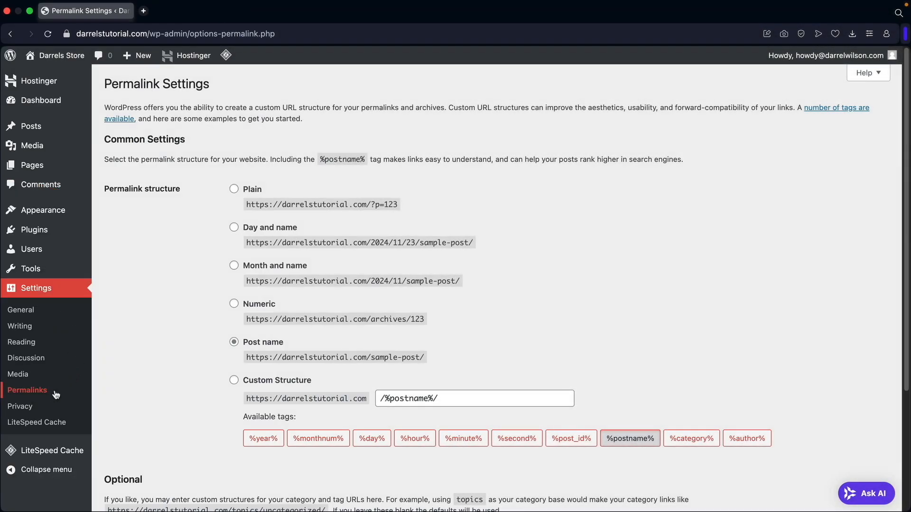
drag(114, 190, 165, 190)
click(234, 343)
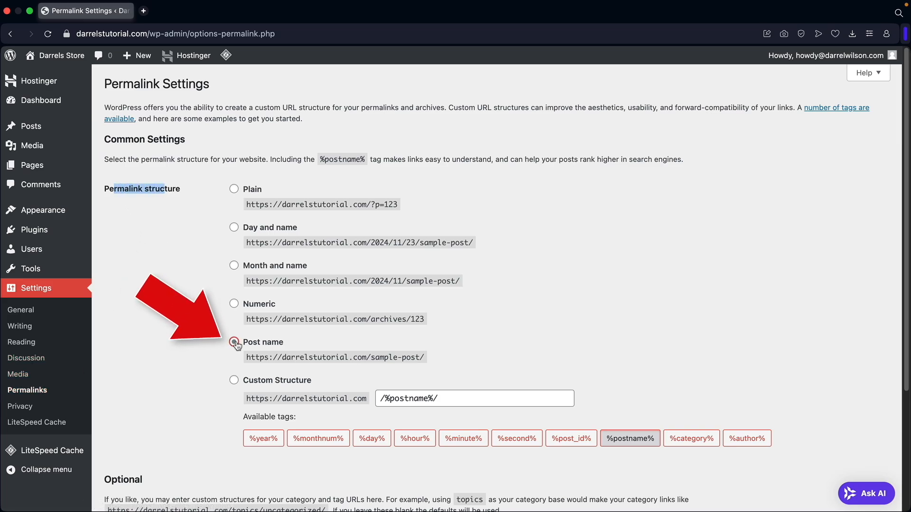
drag(251, 360, 403, 358)
mouse_move(274, 281)
mouse_down()
mouse_move(460, 284)
mouse_move(351, 281)
mouse_move(446, 282)
mouse_up()
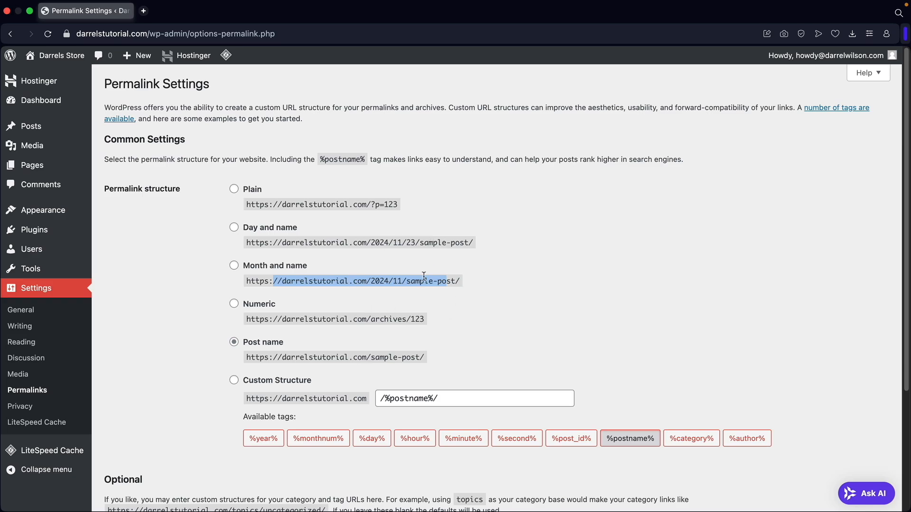
click(234, 344)
scroll(198, 337, down, 3)
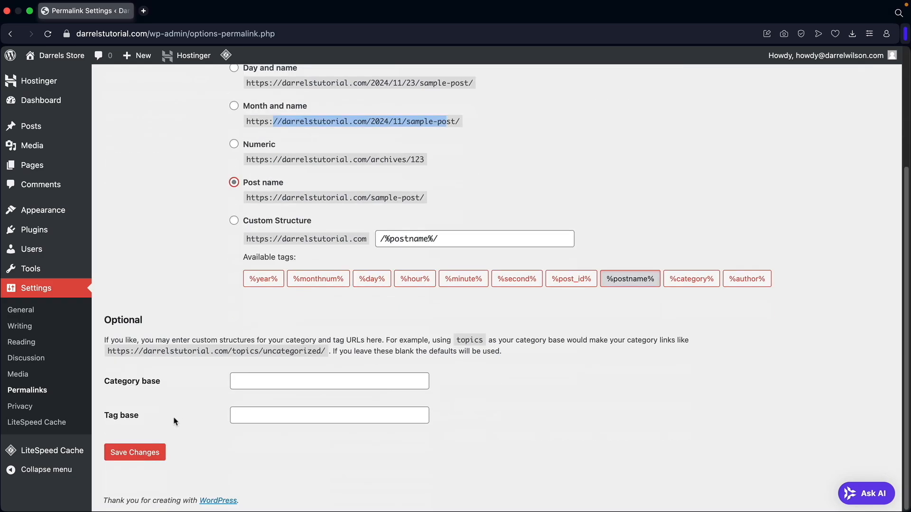
click(158, 455)
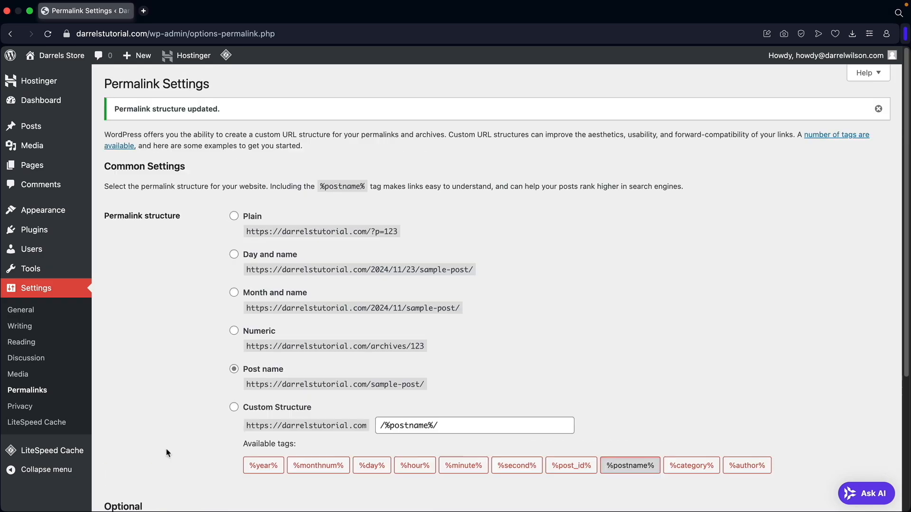
click(59, 105)
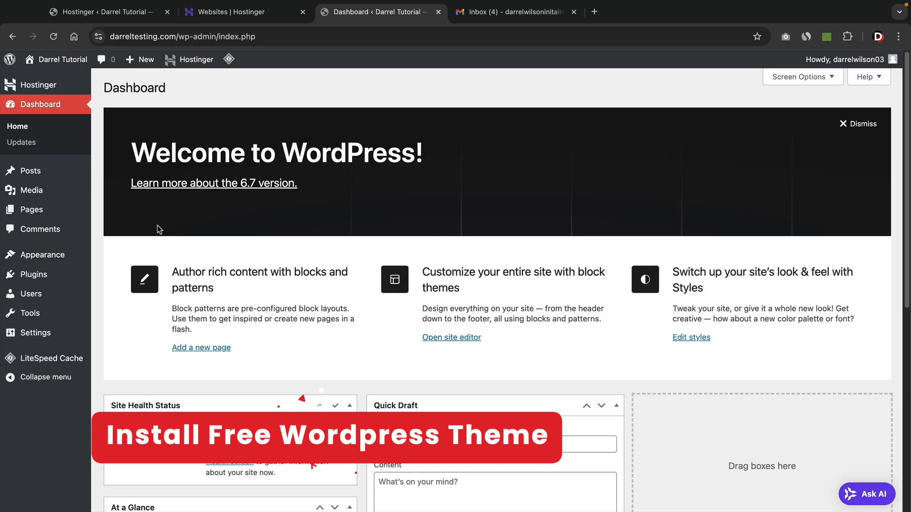
Scroll through the Popular themes in the Add Themes catalogue.
click(120, 259)
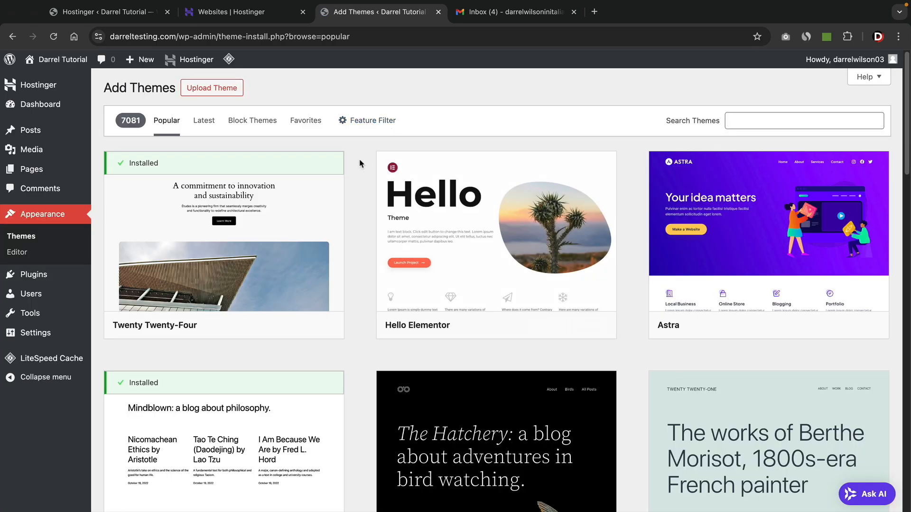
scroll(344, 182, down, 3)
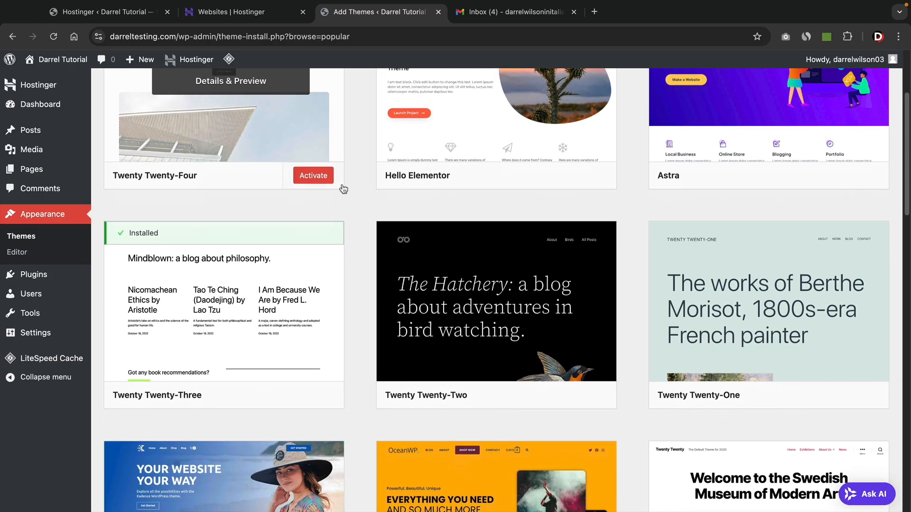
scroll(343, 189, down, 7)
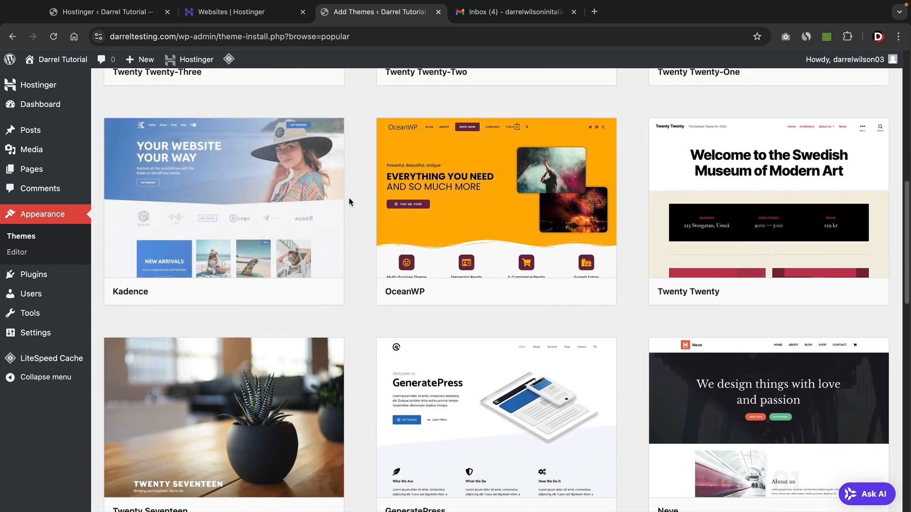
scroll(349, 202, down, 5)
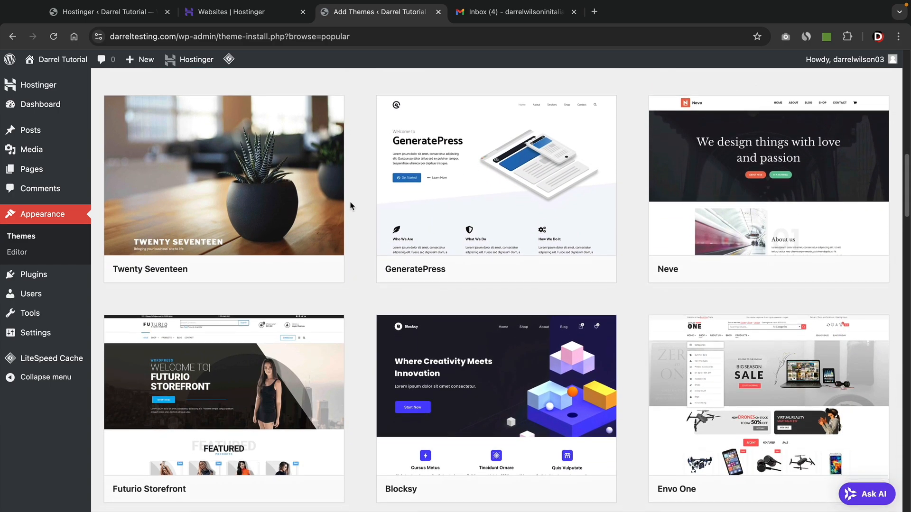
scroll(350, 205, down, 6)
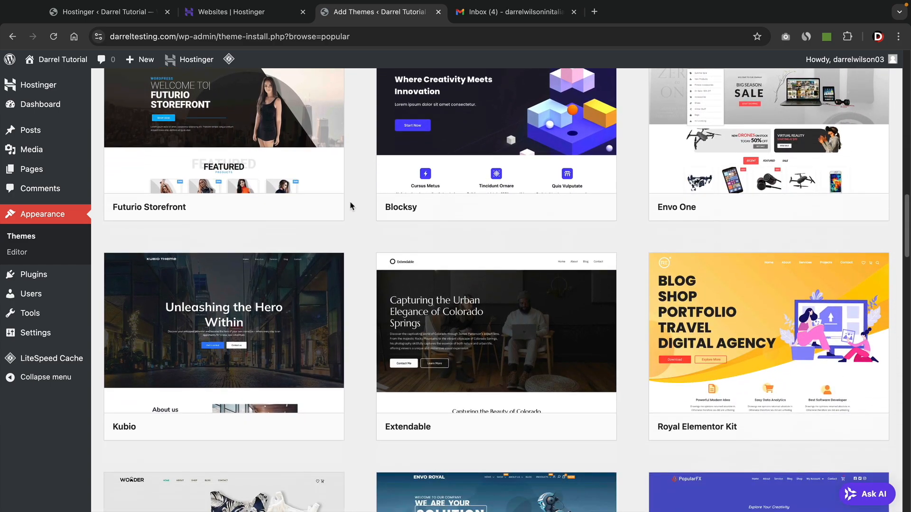
scroll(350, 206, down, 7)
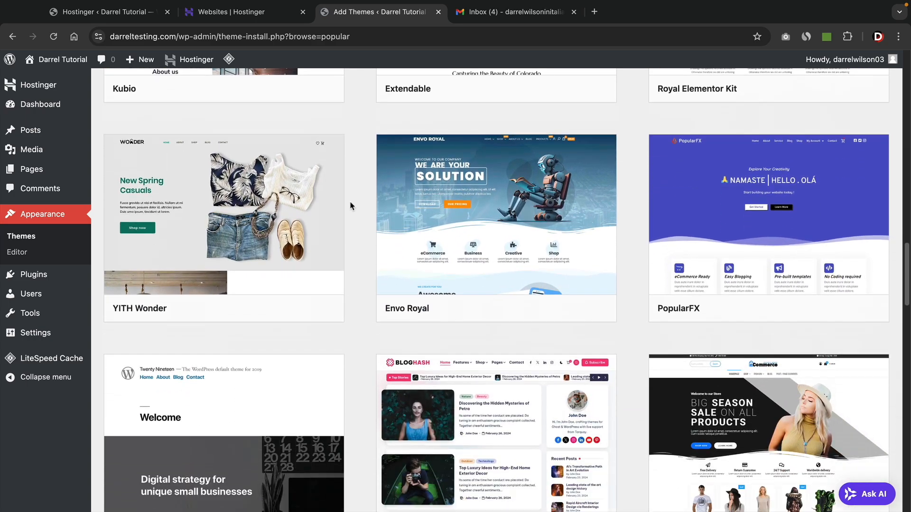
scroll(350, 206, down, 6)
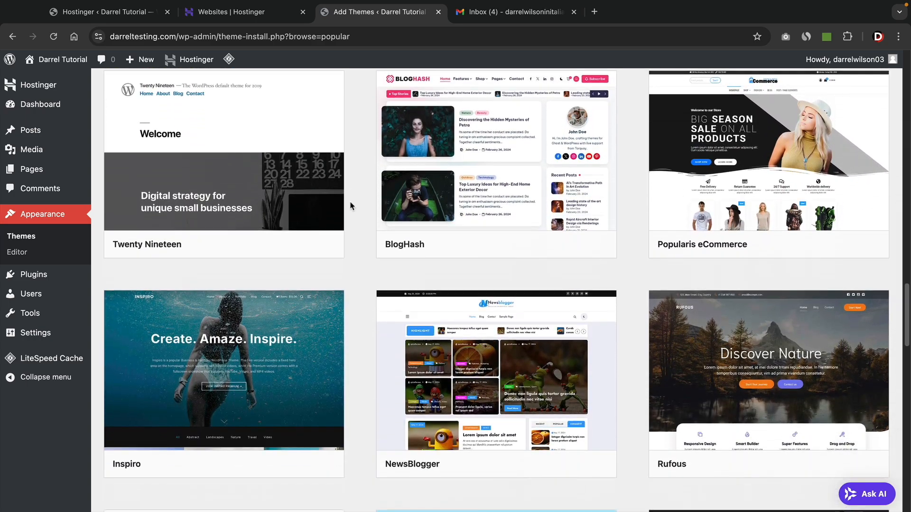
scroll(350, 206, down, 8)
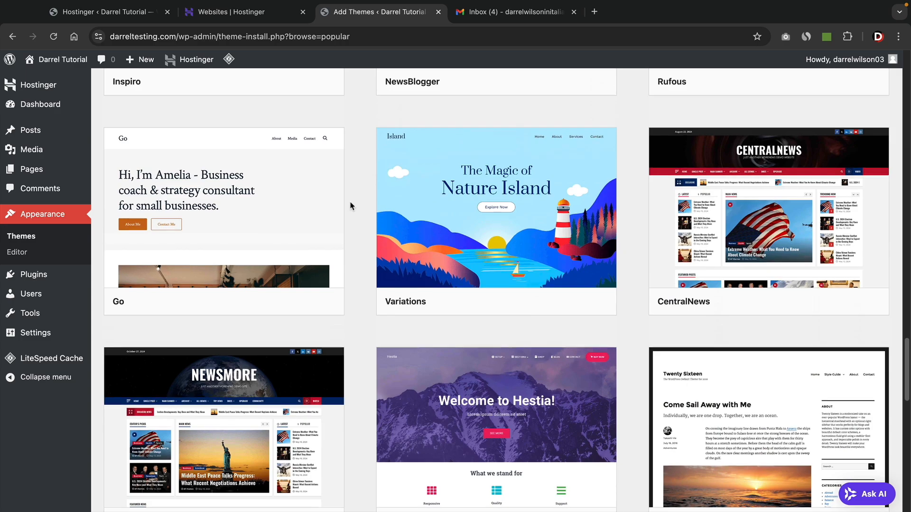
scroll(350, 206, down, 6)
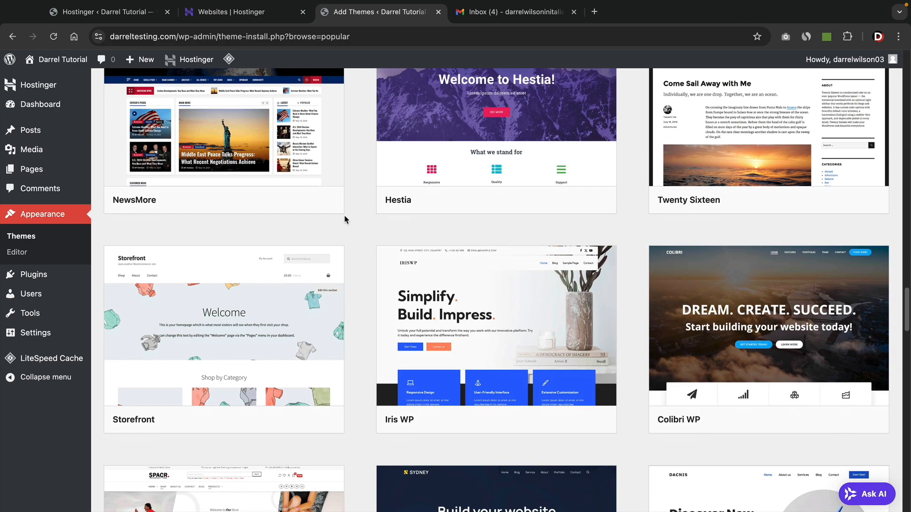
scroll(344, 218, down, 1)
mouse_move(456, 327)
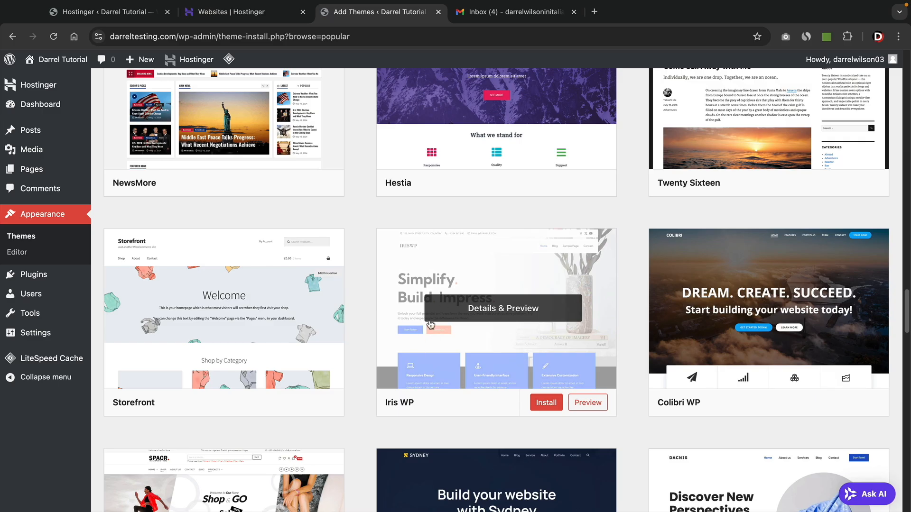
scroll(362, 334, up, 13)
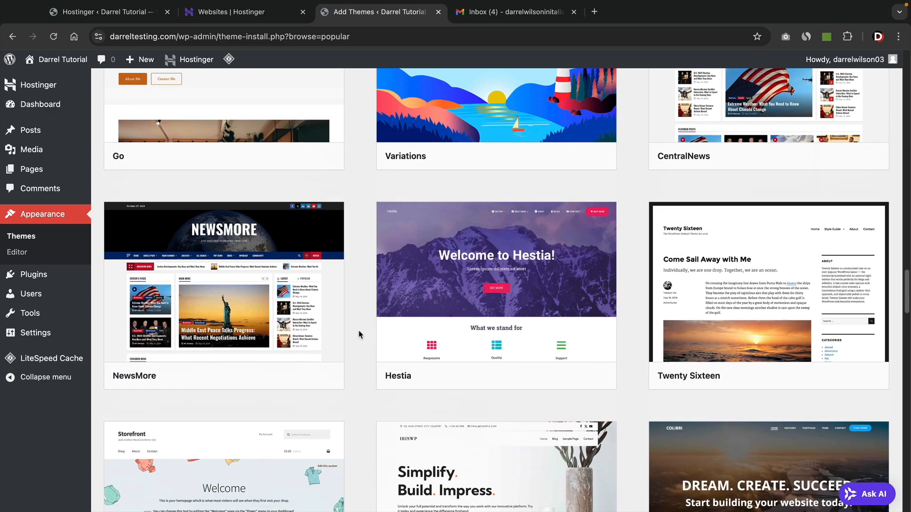
scroll(359, 334, up, 20)
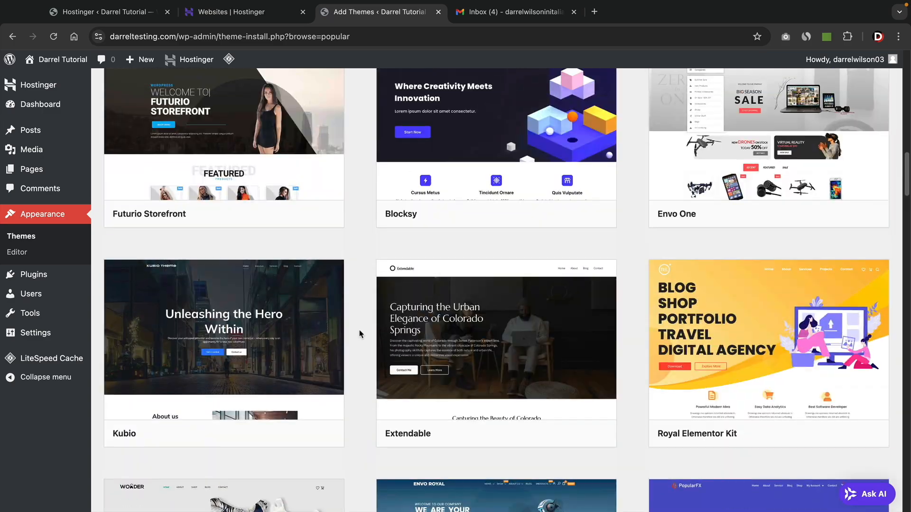
scroll(360, 333, up, 12)
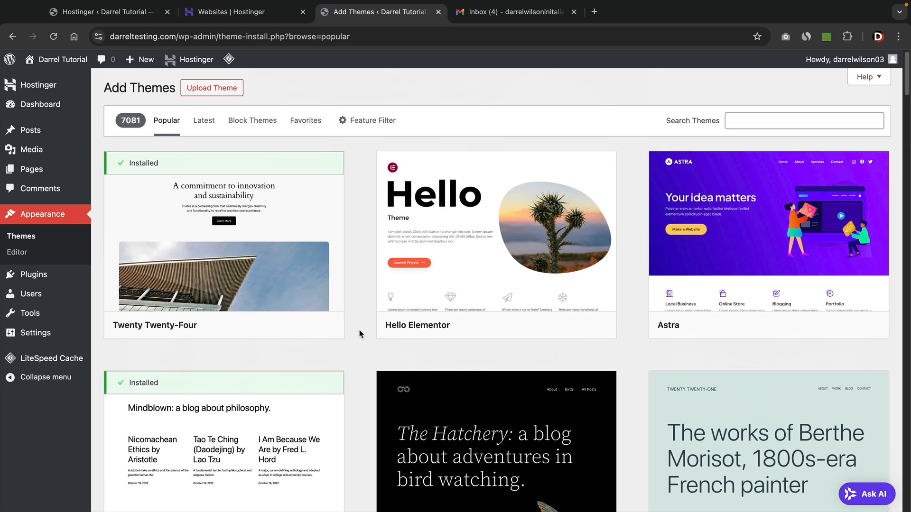
mouse_move(734, 154)
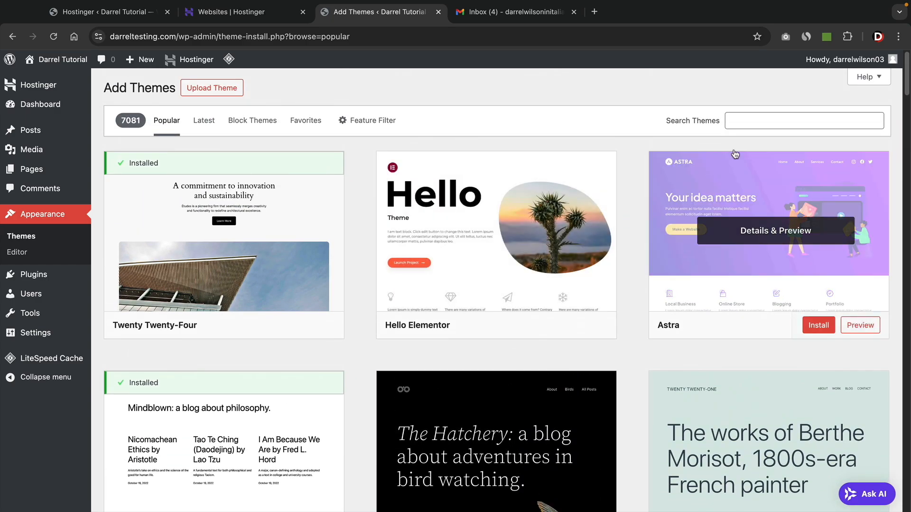
click(750, 121)
Search for 'solace', then install and activate the Solace theme.
text(solace)
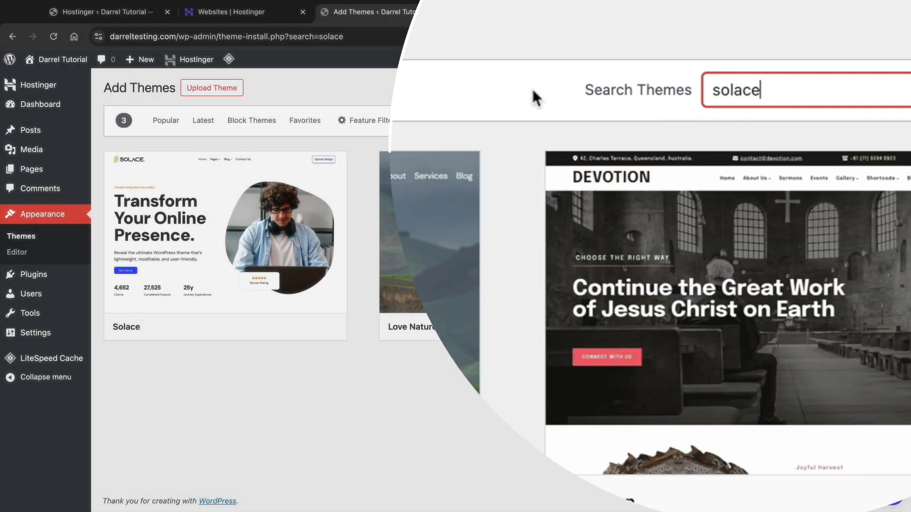
mouse_move(229, 213)
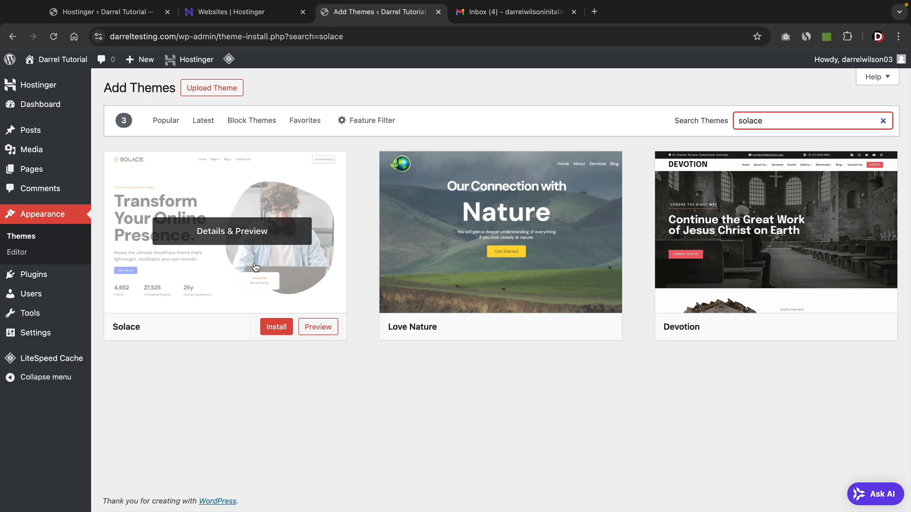
click(273, 329)
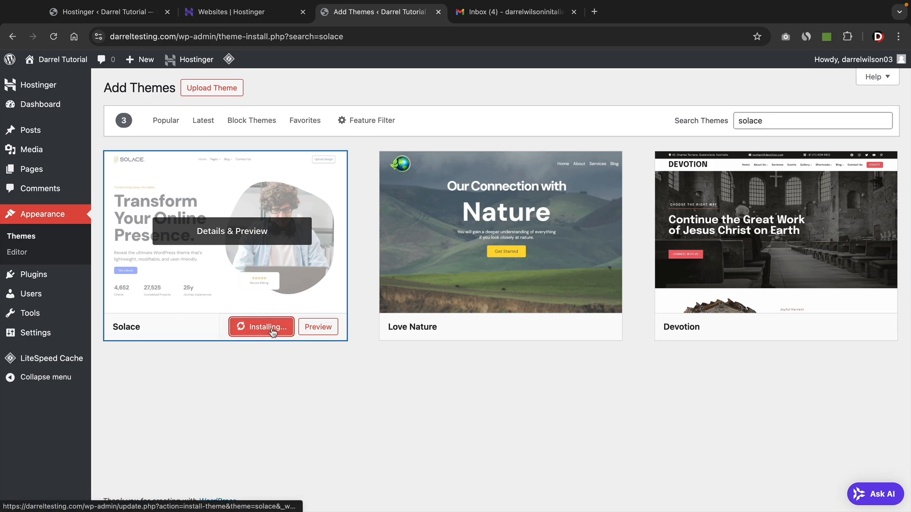
click(272, 331)
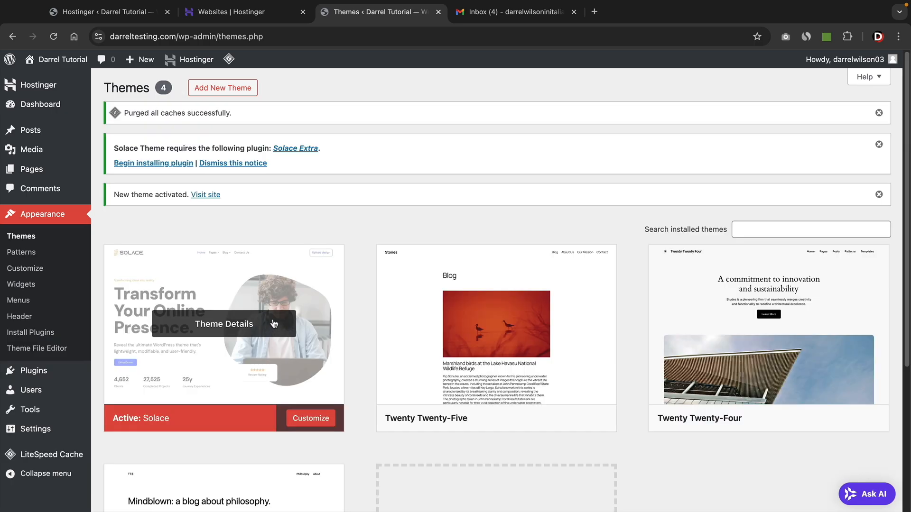
Install the required Solace Extra plugin and return to the Solace dashboard.
click(145, 164)
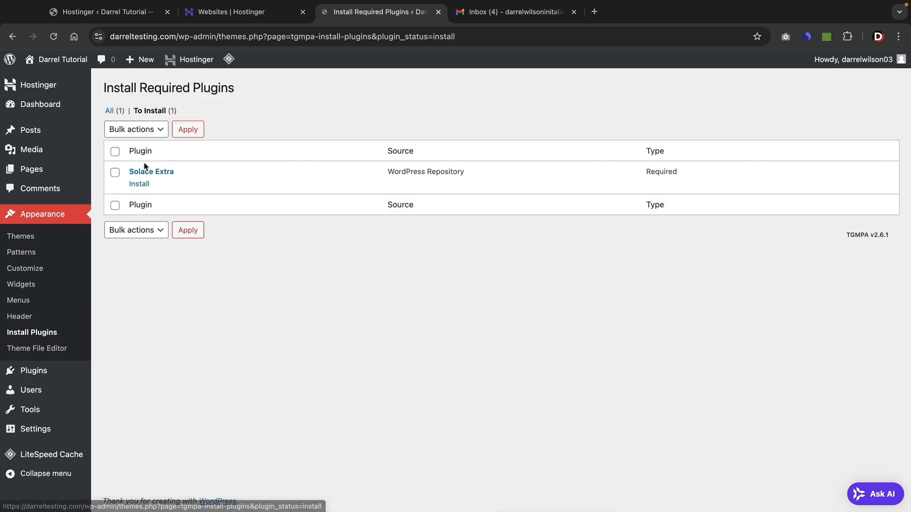
click(139, 184)
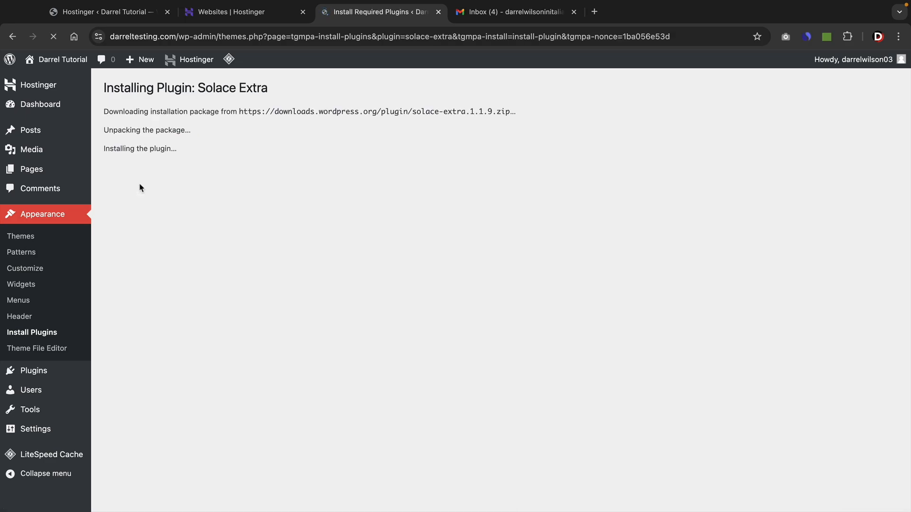
click(300, 205)
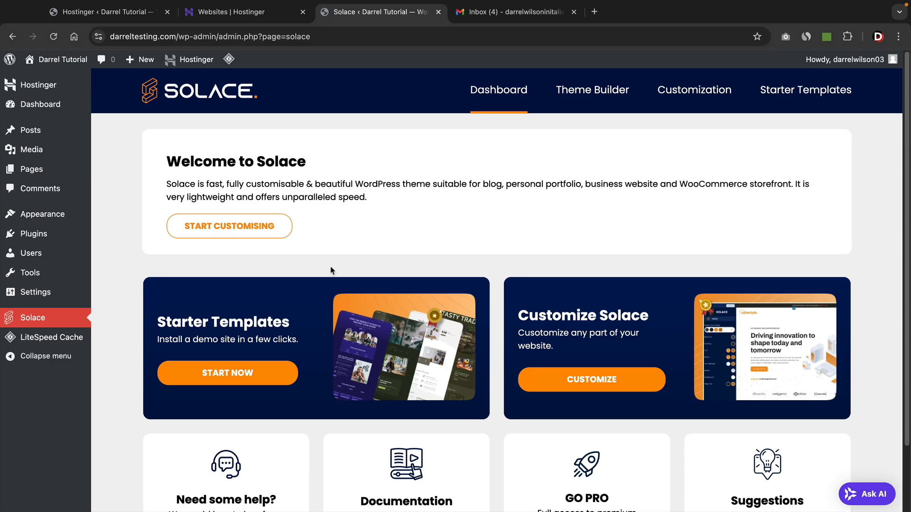
scroll(402, 259, down, 3)
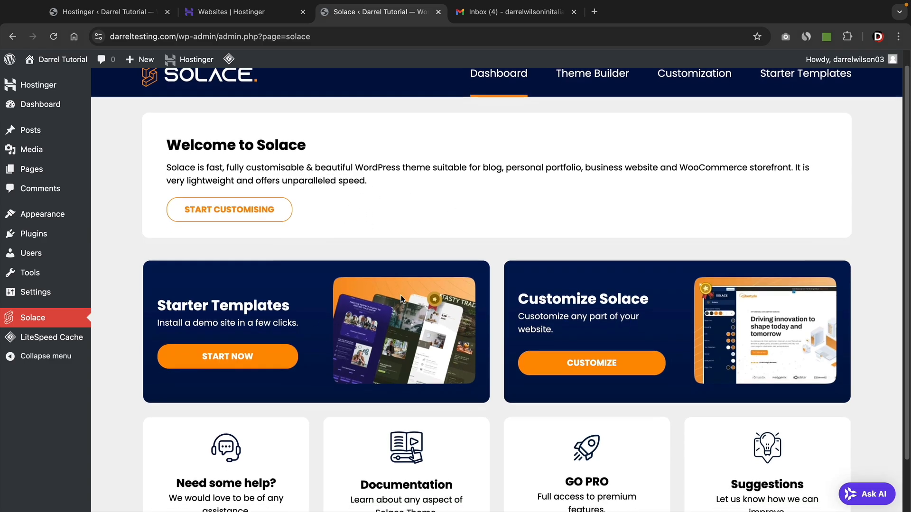
scroll(410, 302, up, 3)
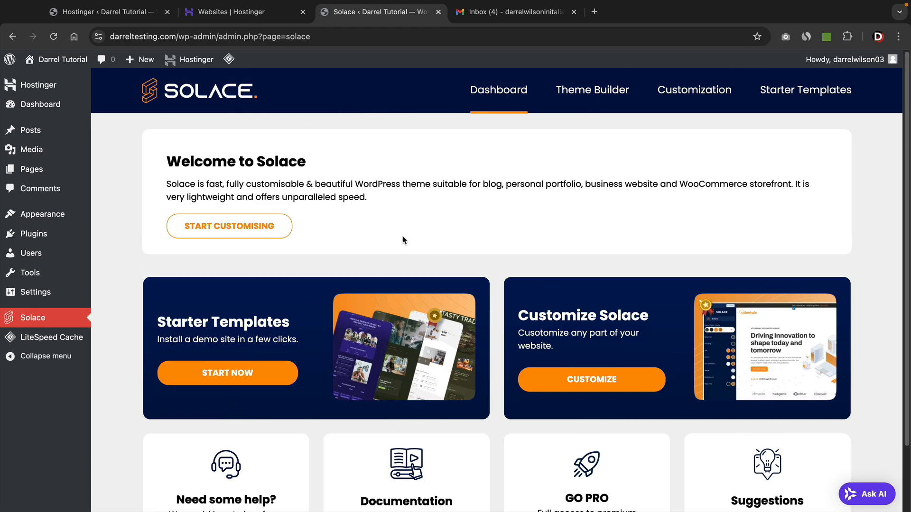
click(251, 13)
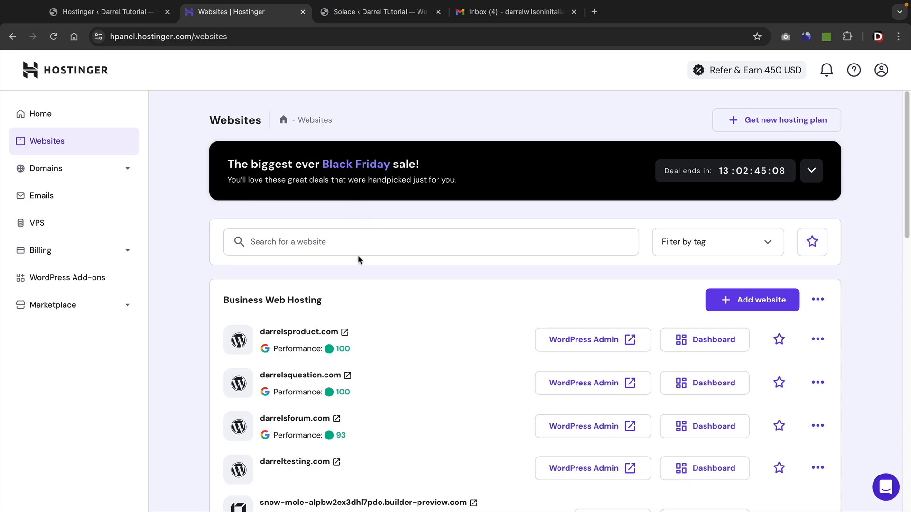
Open PHP Configuration under Advanced in the darreltesting.com hosting dashboard.
scroll(359, 261, down, 3)
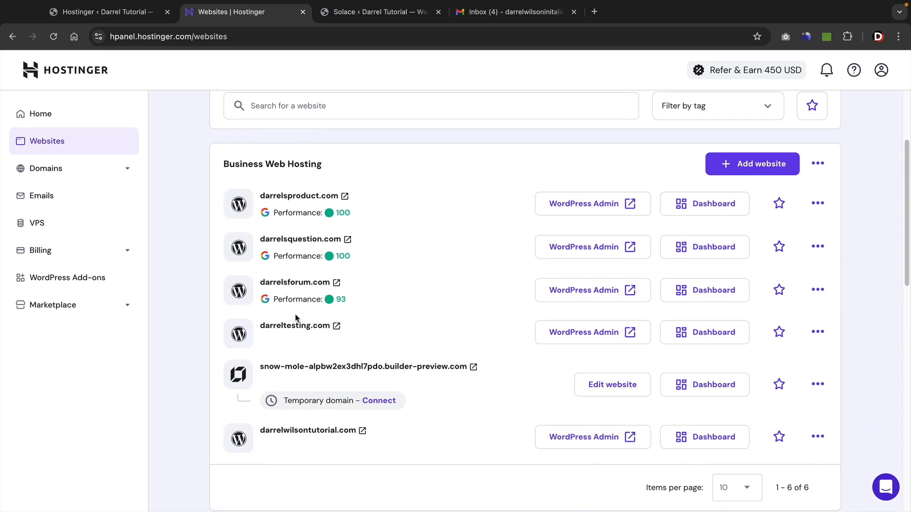
click(721, 336)
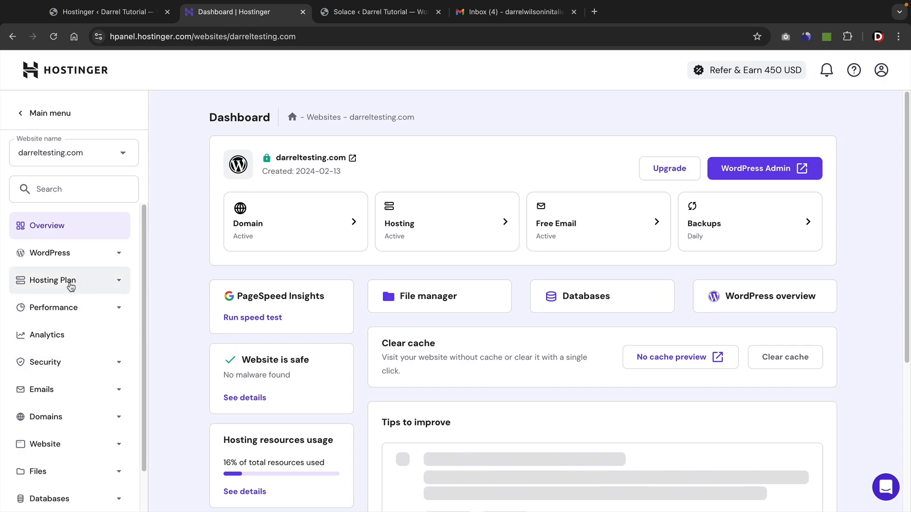
scroll(76, 335, down, 2)
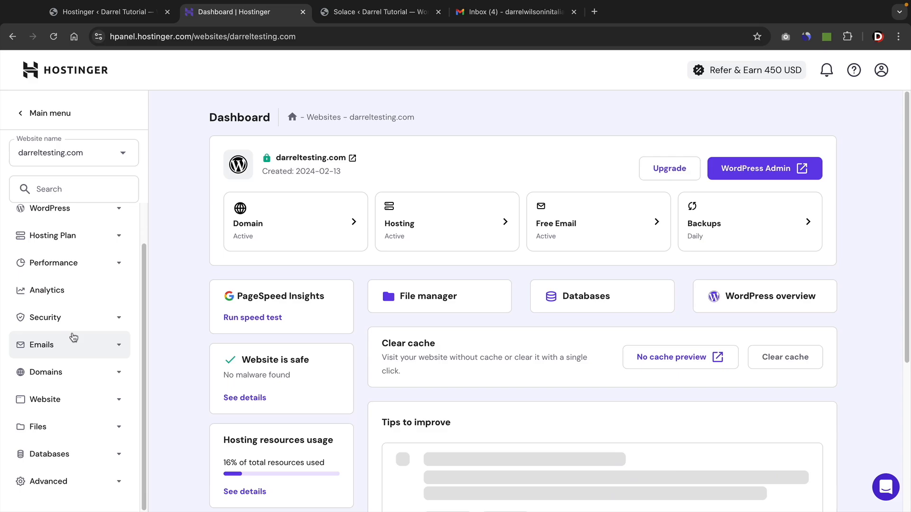
click(69, 481)
scroll(66, 436, down, 6)
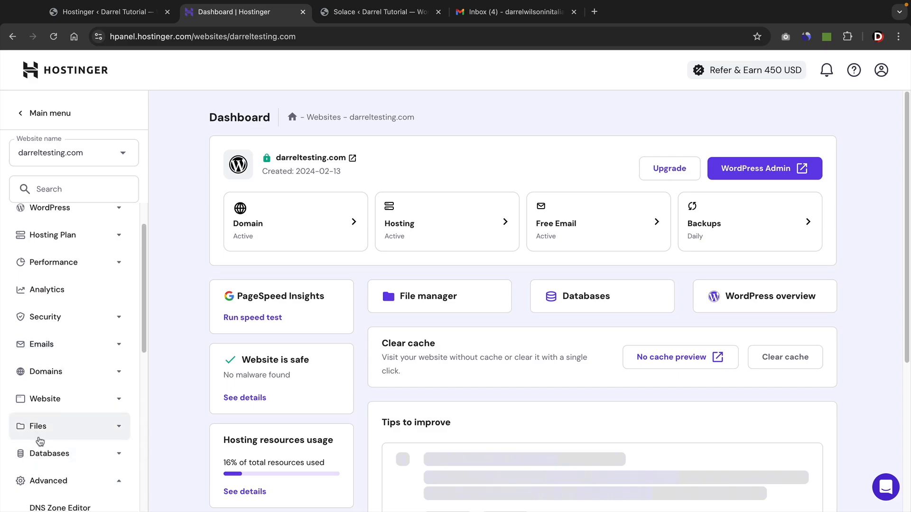
click(60, 382)
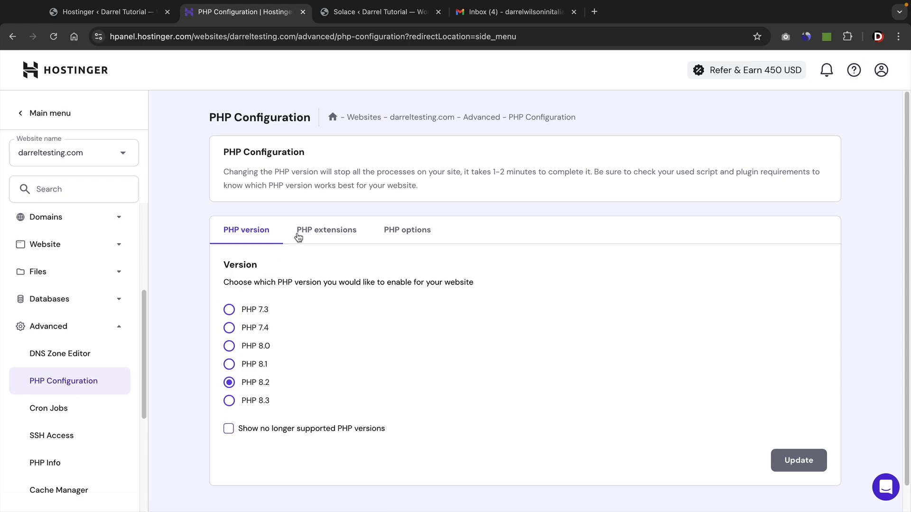
Disable the imagick PHP extension and save the change.
click(335, 231)
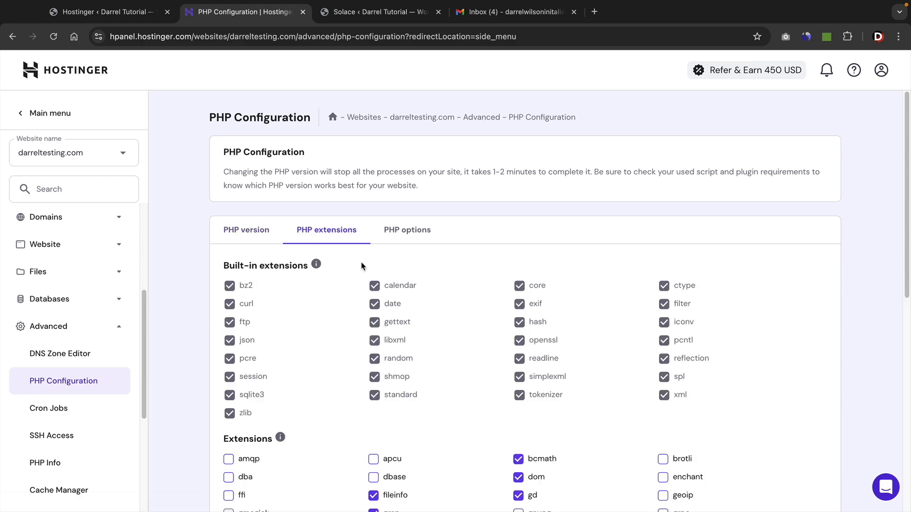
scroll(369, 279, down, 2)
scroll(368, 279, down, 3)
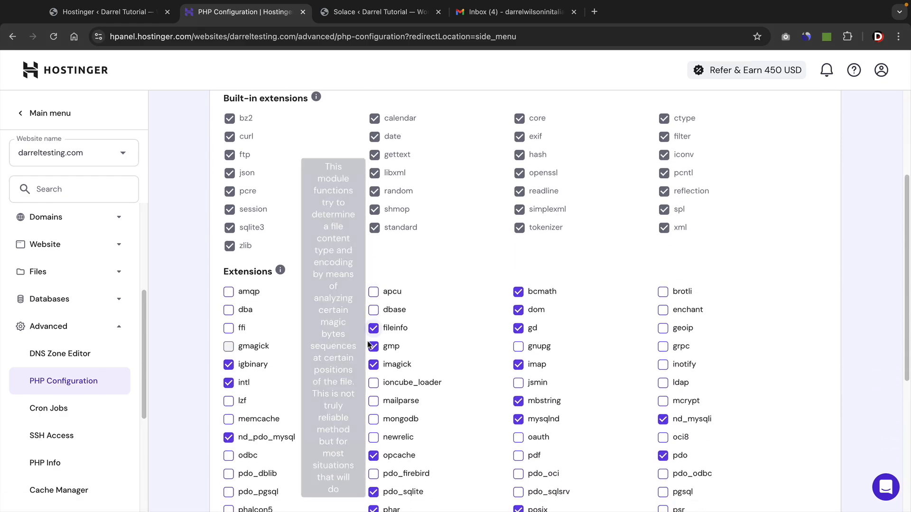
click(374, 366)
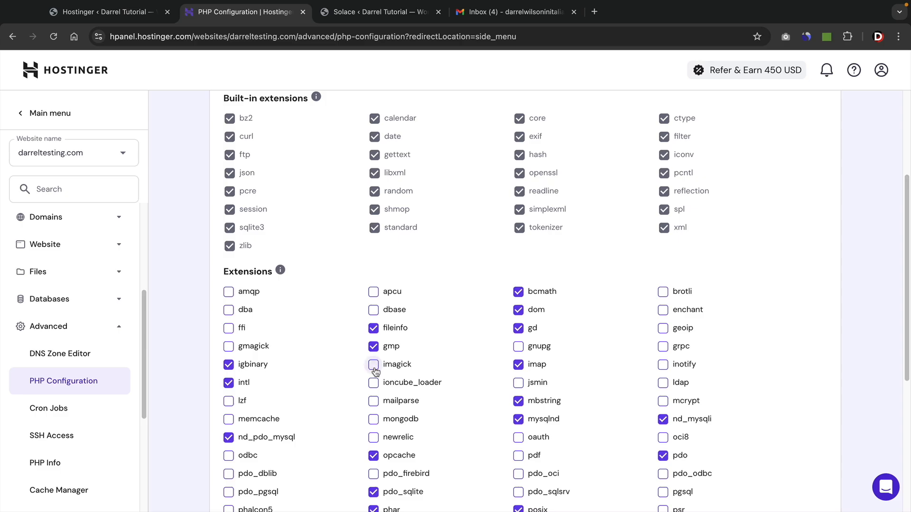
scroll(478, 307, down, 5)
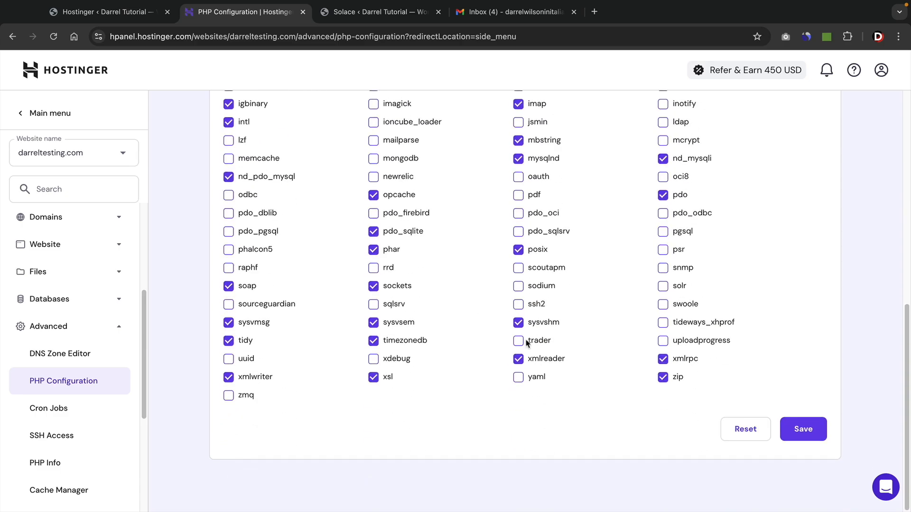
click(808, 432)
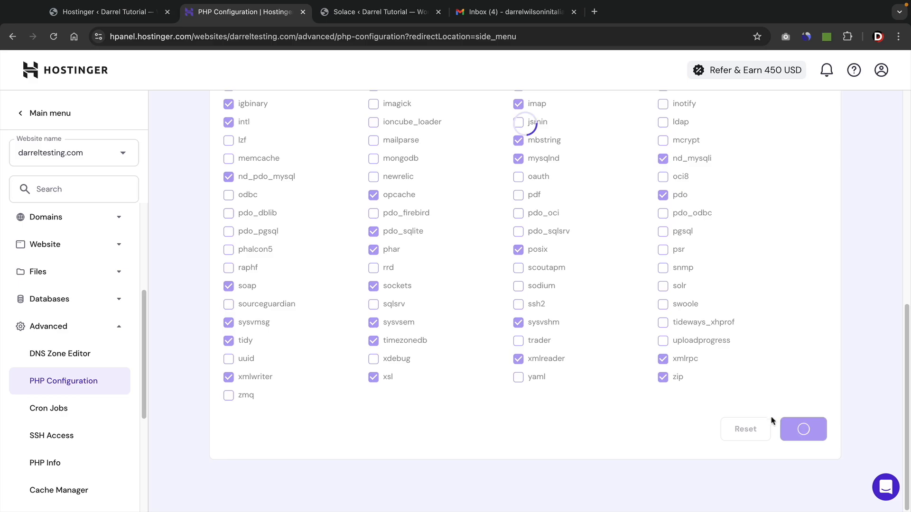
scroll(677, 377, up, 2)
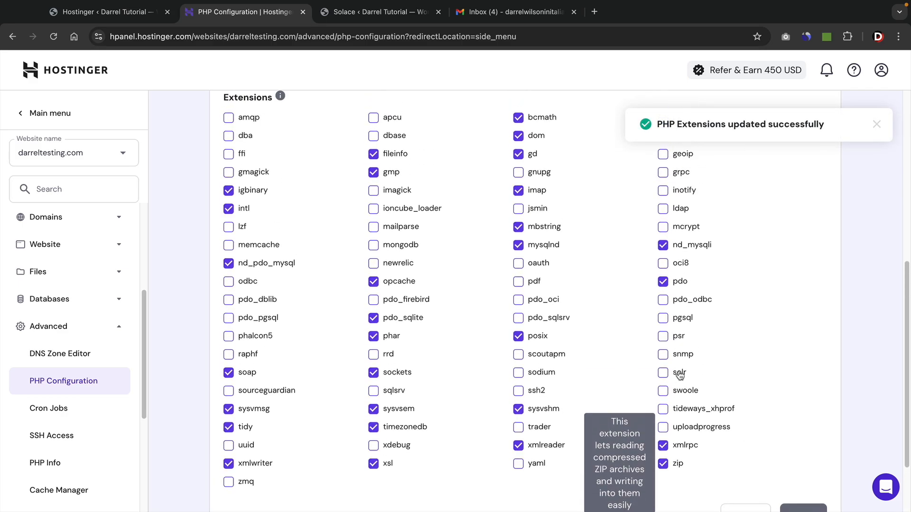
scroll(679, 375, up, 8)
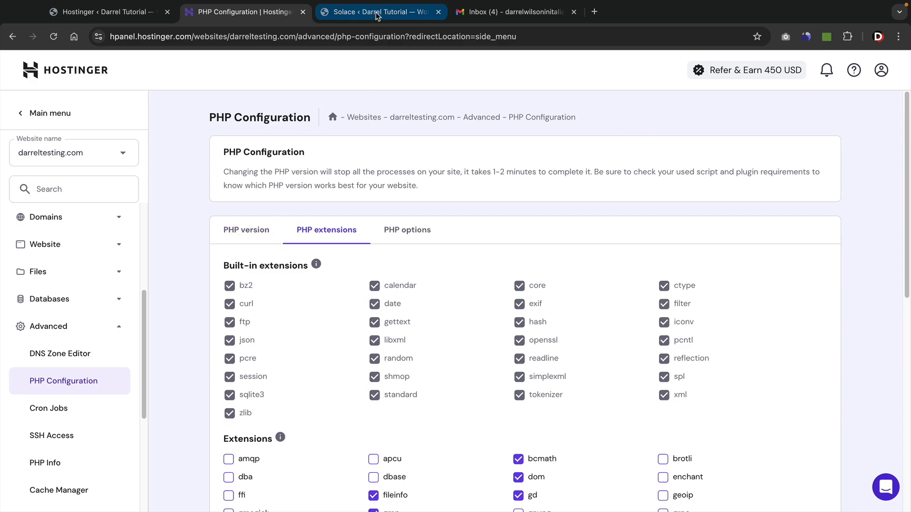
key(ctrl+Tab)
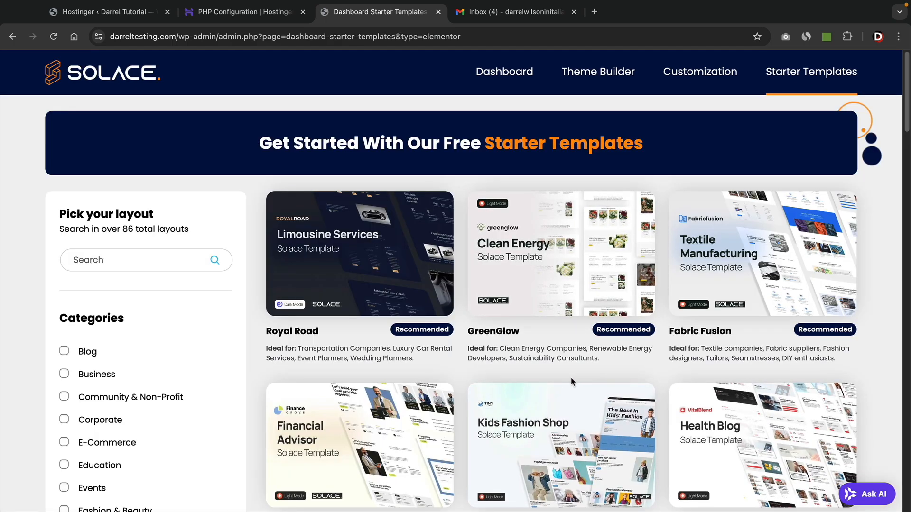
Scroll the Lifestyle starter templates to find the Wellglo card beside Swingova and GearGrove.
scroll(569, 387, down, 5)
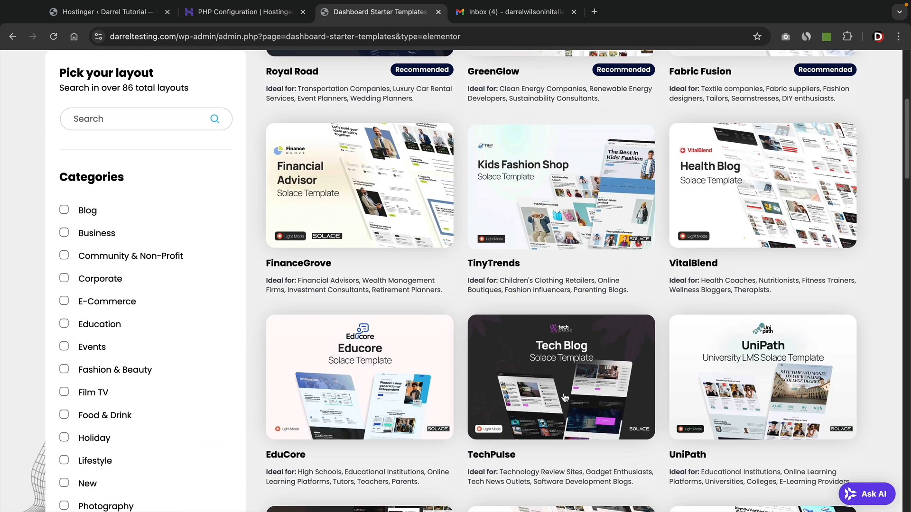
scroll(564, 397, down, 7)
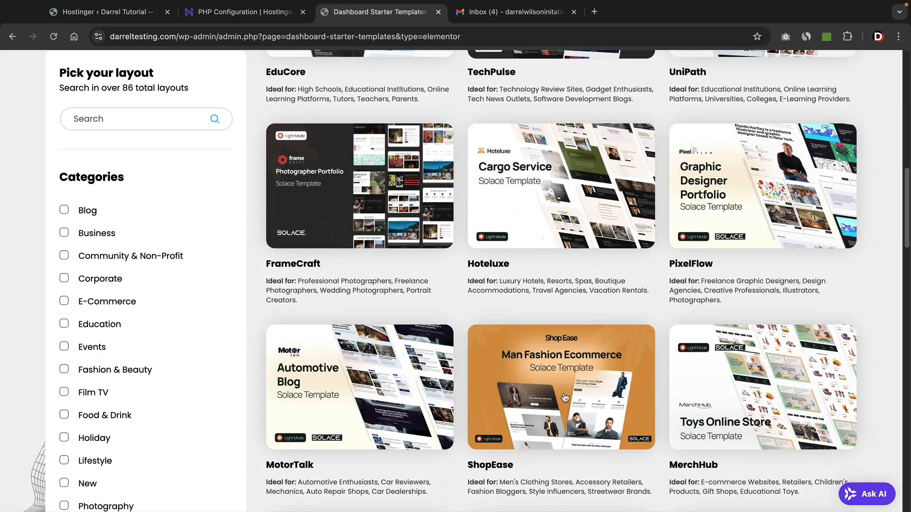
scroll(564, 397, down, 6)
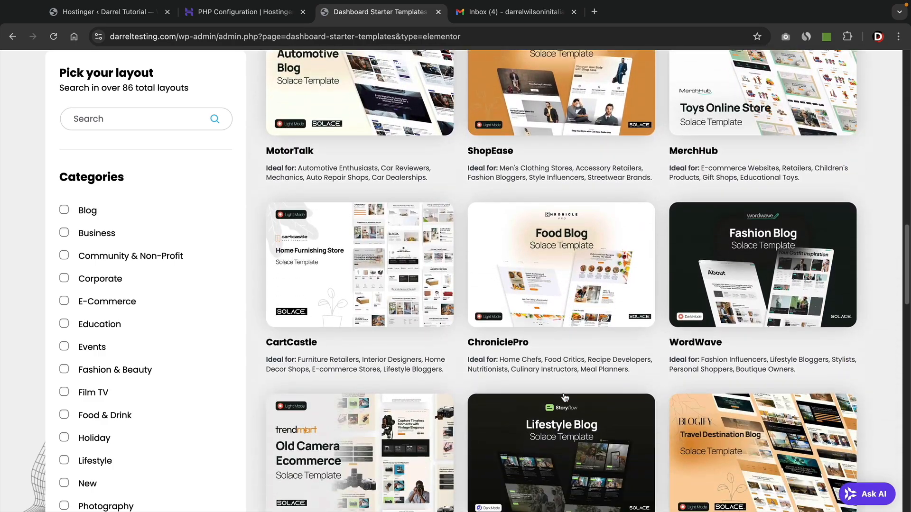
scroll(565, 397, down, 4)
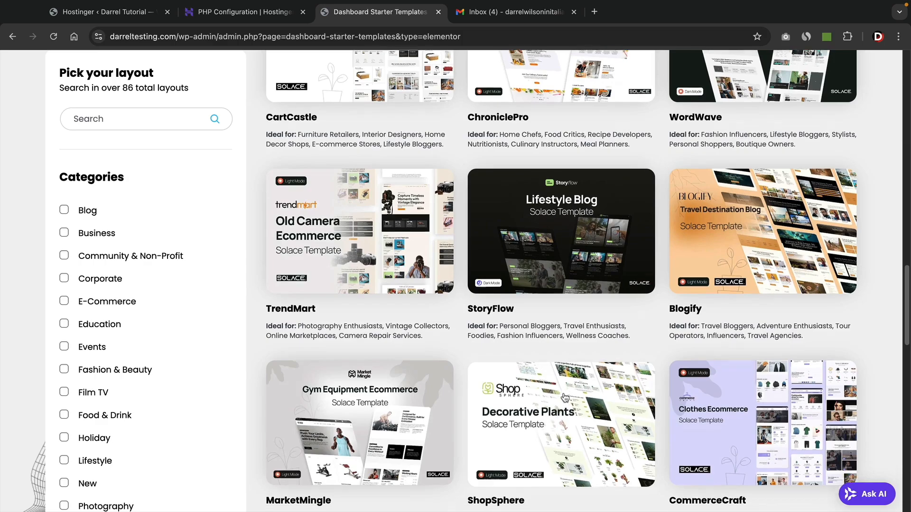
scroll(565, 398, down, 7)
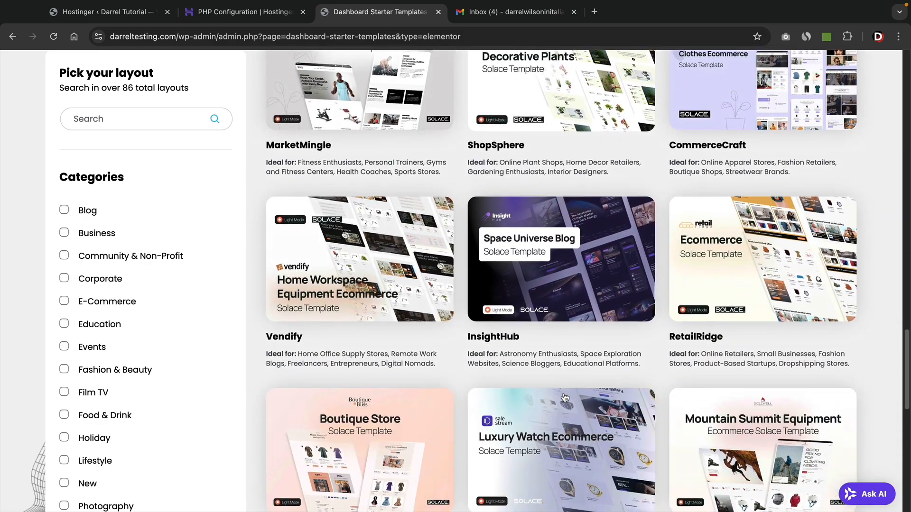
scroll(565, 398, down, 5)
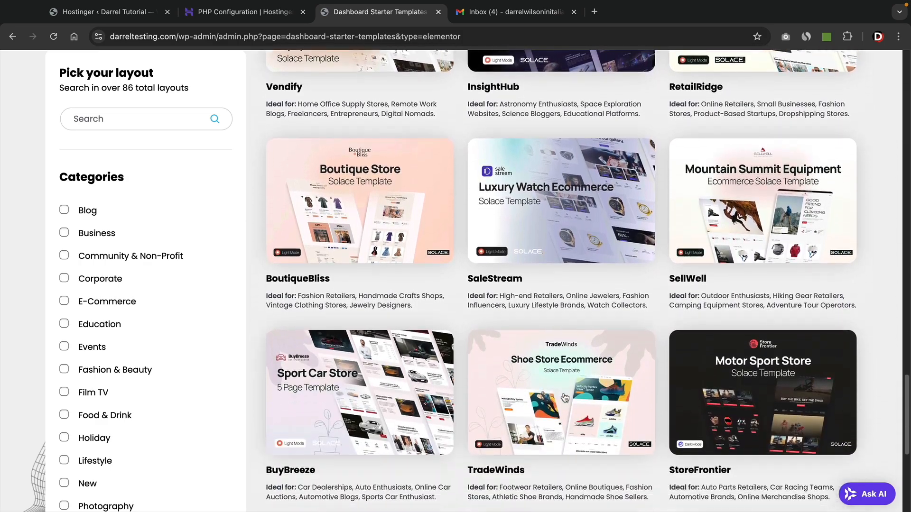
scroll(564, 398, down, 4)
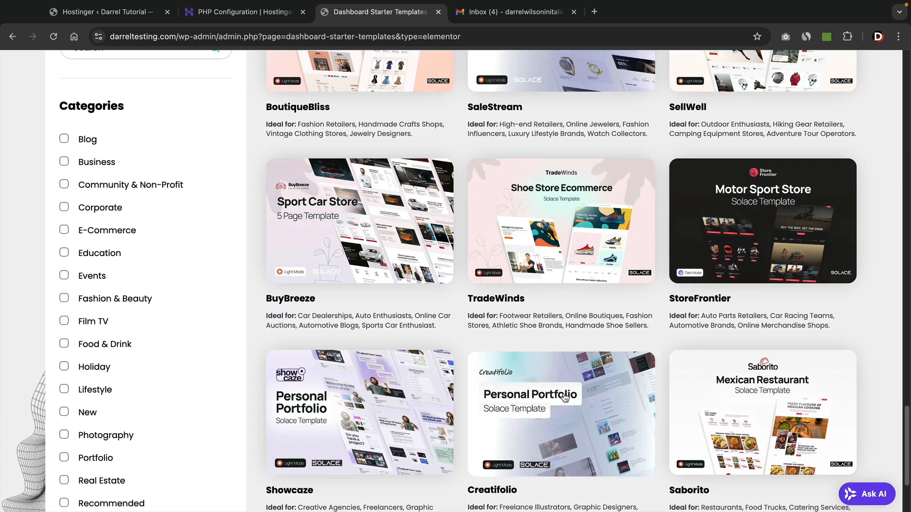
scroll(565, 397, down, 3)
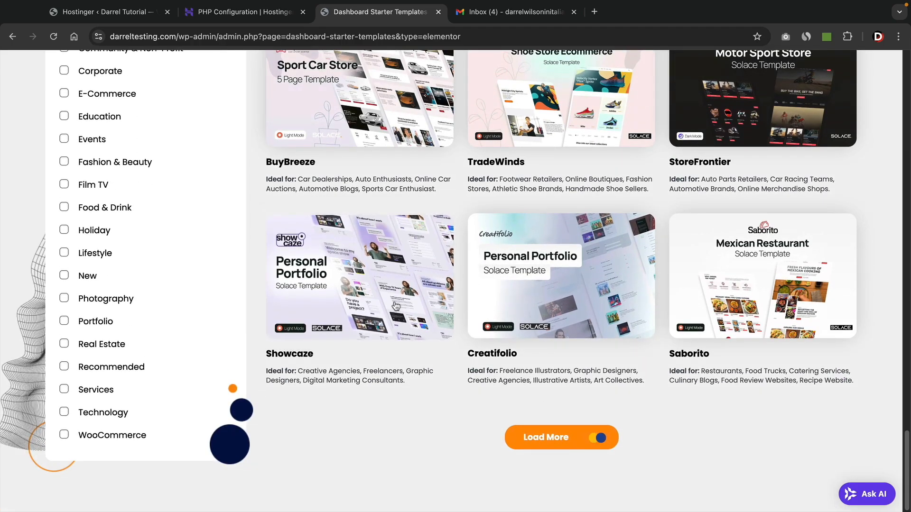
scroll(395, 306, down, 5)
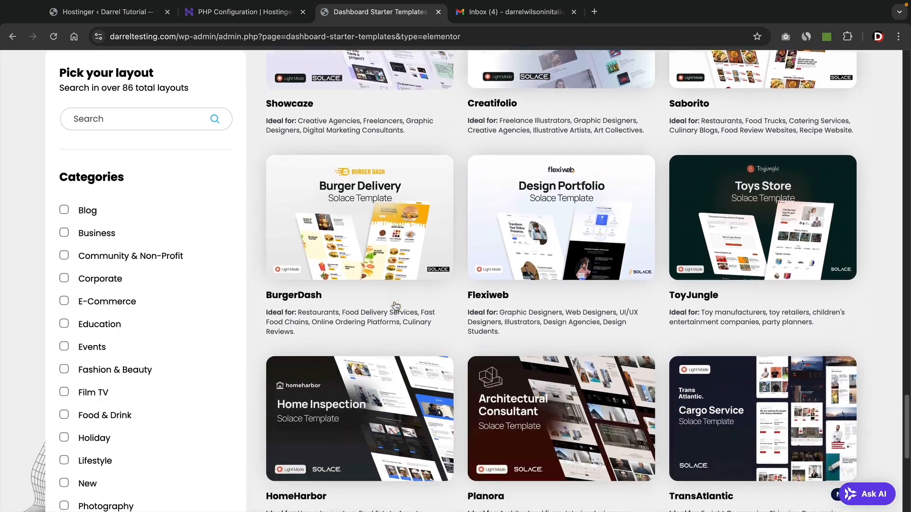
scroll(395, 306, down, 7)
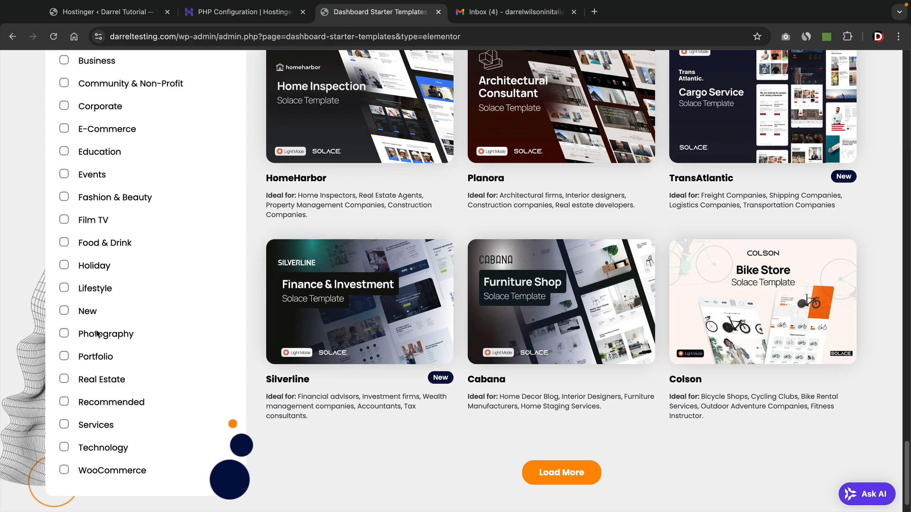
scroll(98, 334, up, 3)
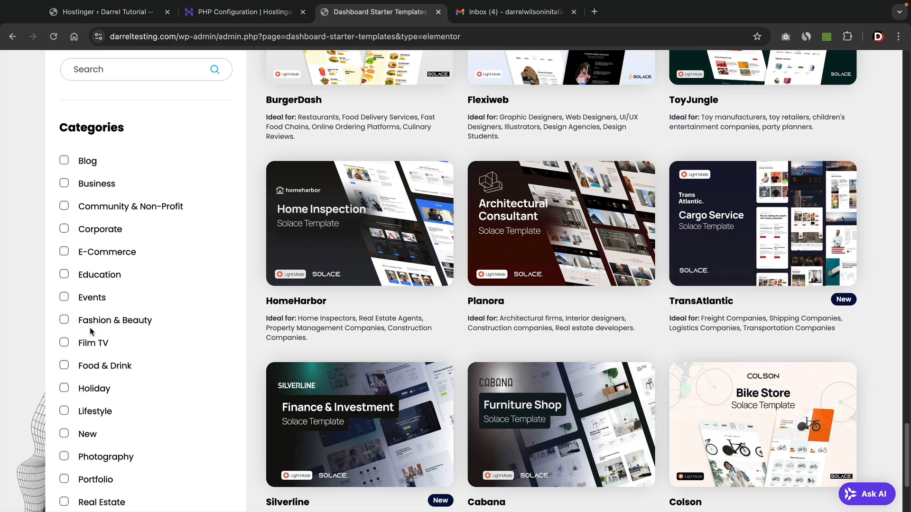
scroll(73, 333, down, 2)
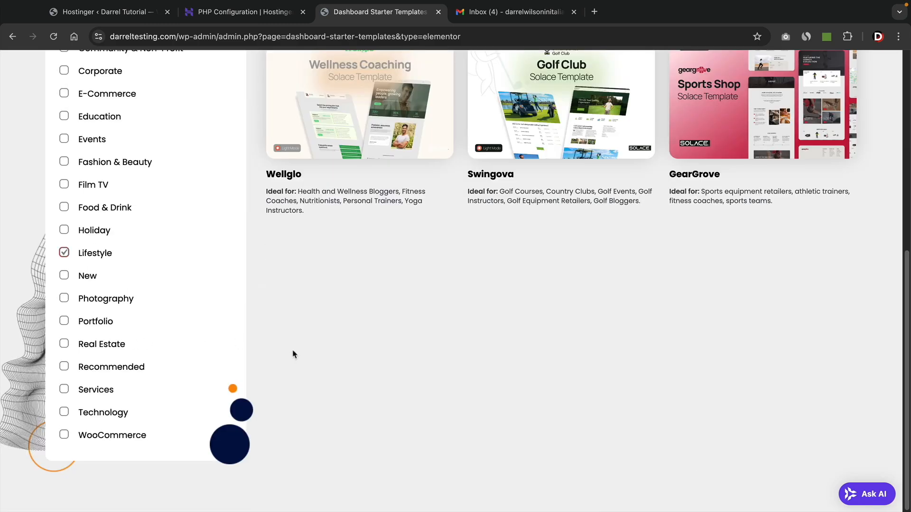
scroll(386, 358, up, 5)
scroll(430, 365, down, 2)
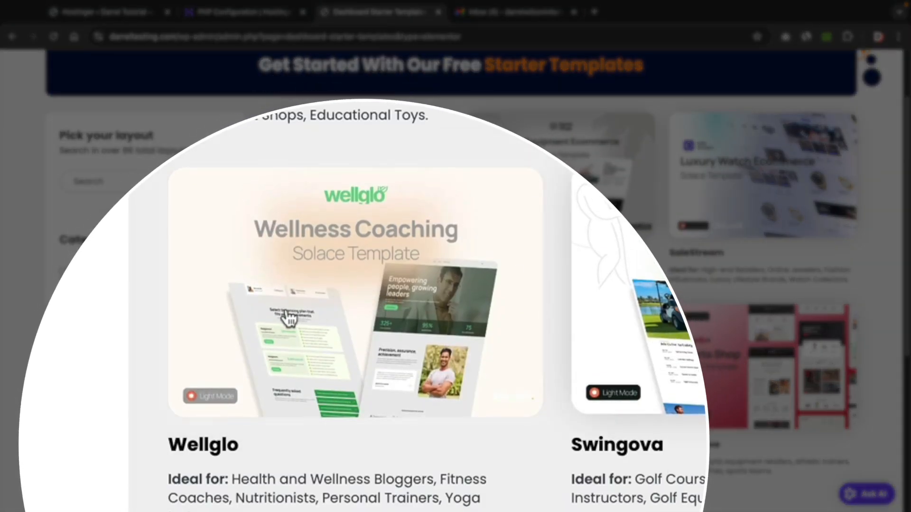
scroll(392, 296, down, 2)
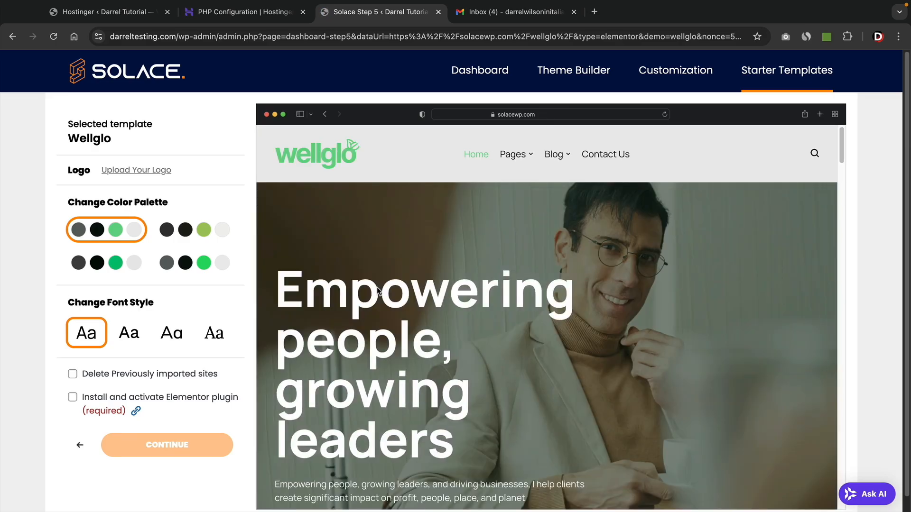
Compare the second, bright green and darker green colour palettes on the Wellglo preview.
scroll(175, 210, down, 1)
click(177, 212)
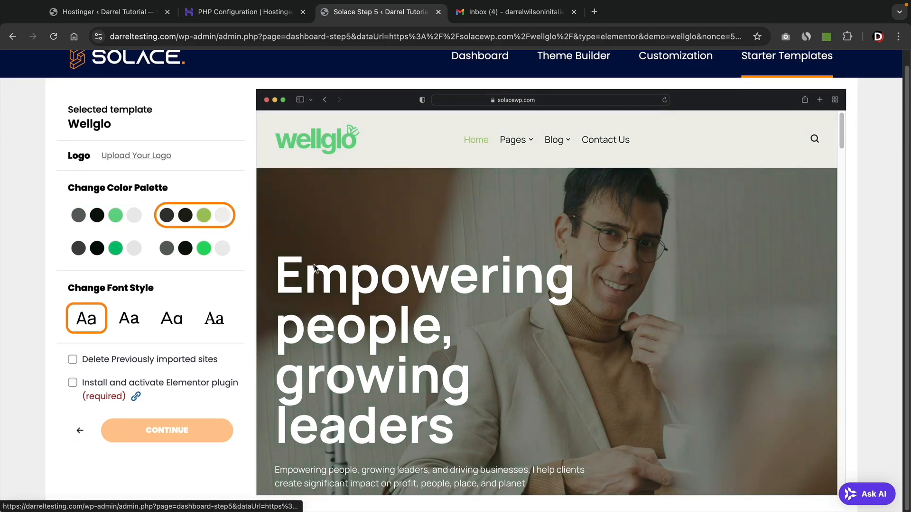
scroll(370, 287, down, 7)
scroll(373, 286, up, 4)
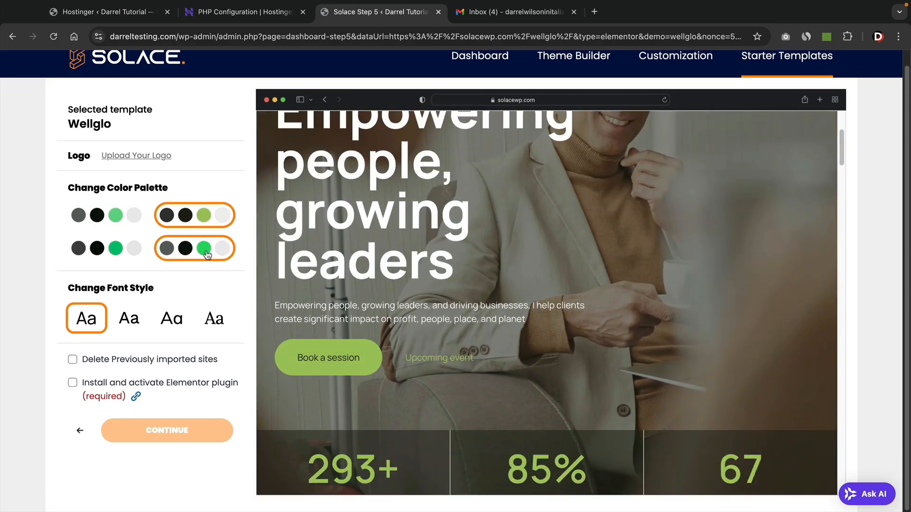
click(204, 250)
click(114, 249)
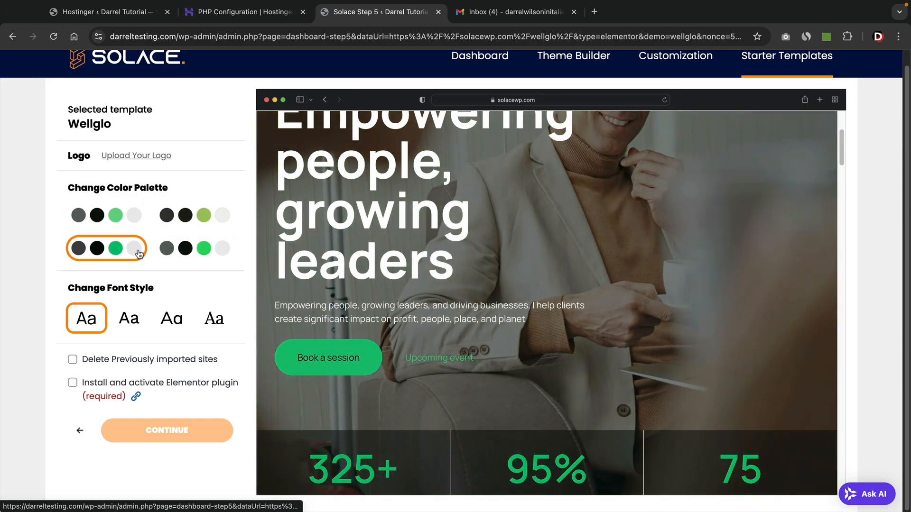
click(190, 253)
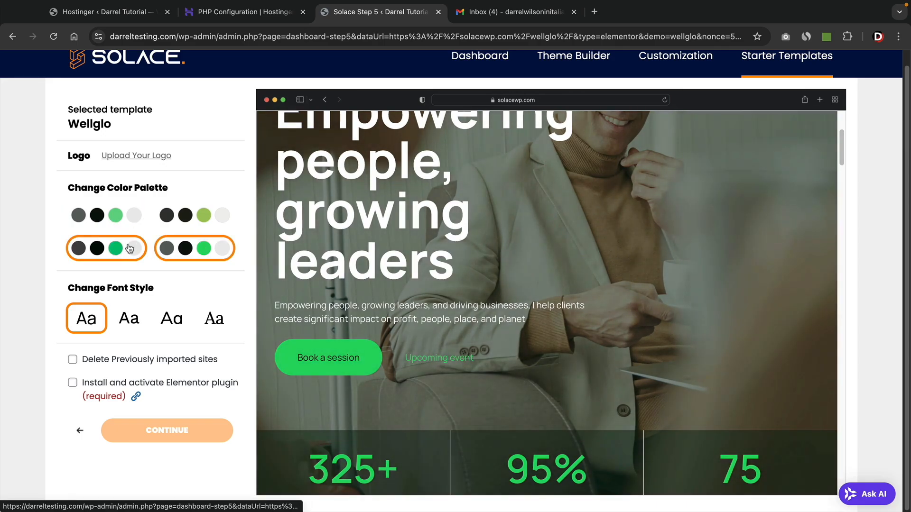
click(131, 249)
scroll(374, 322, down, 11)
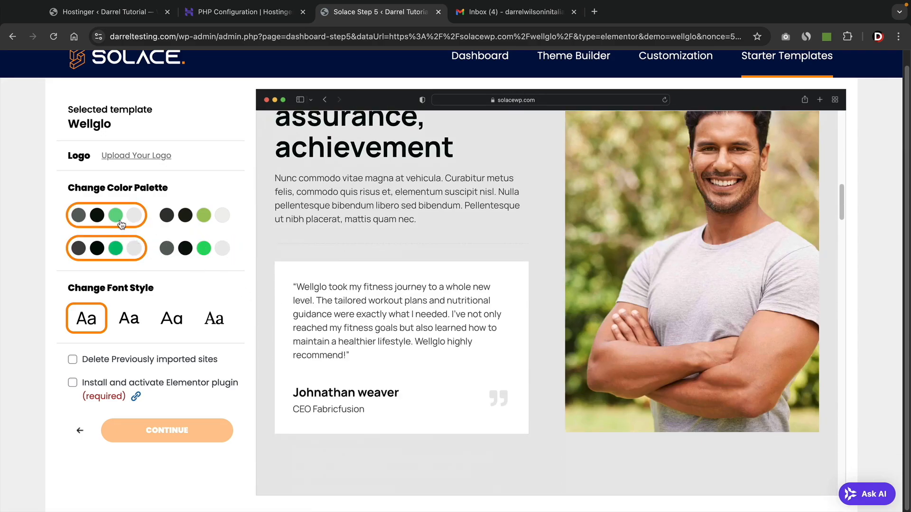
click(176, 245)
click(114, 247)
Cycle through the first, second and bright green palettes, finishing on the darker green palette.
scroll(437, 348, down, 10)
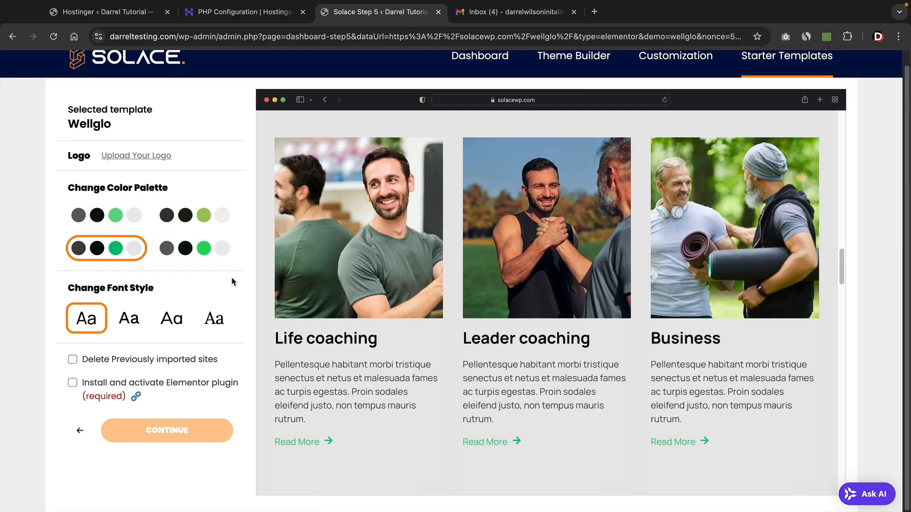
click(121, 221)
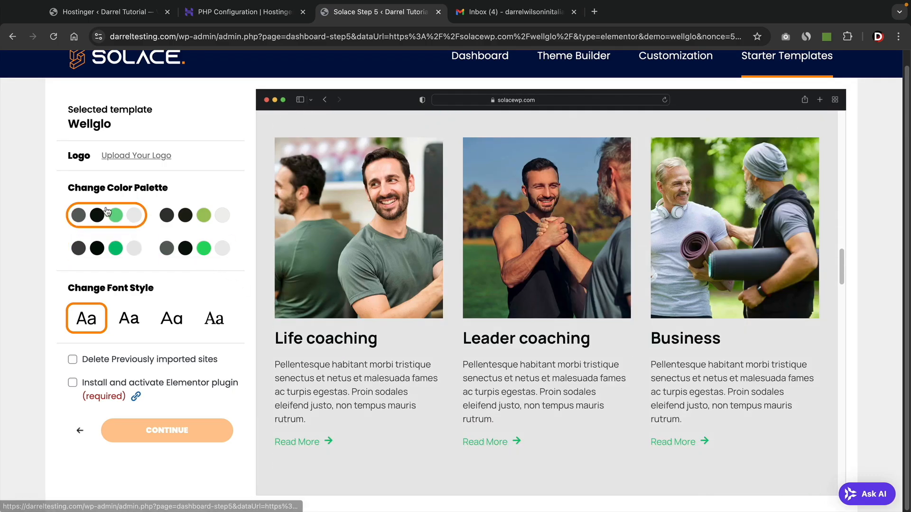
click(115, 244)
click(180, 248)
click(172, 223)
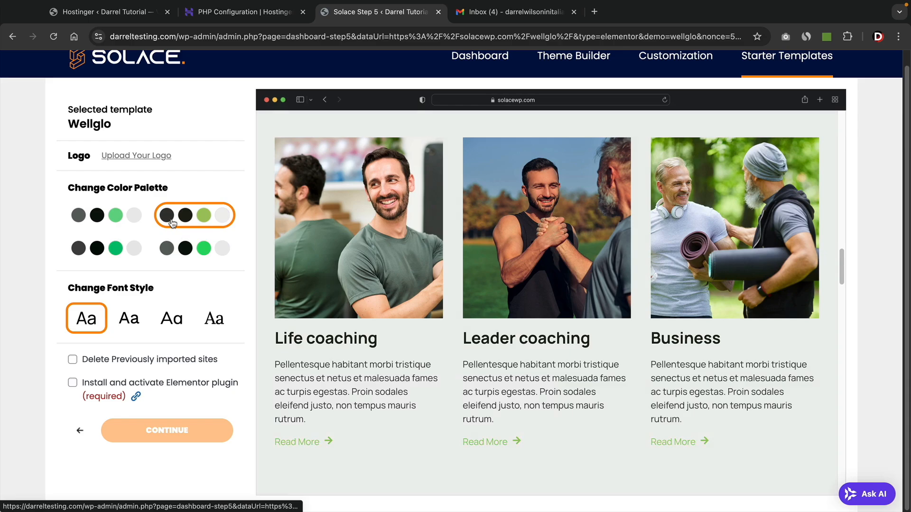
click(129, 222)
click(128, 246)
scroll(357, 301, down, 10)
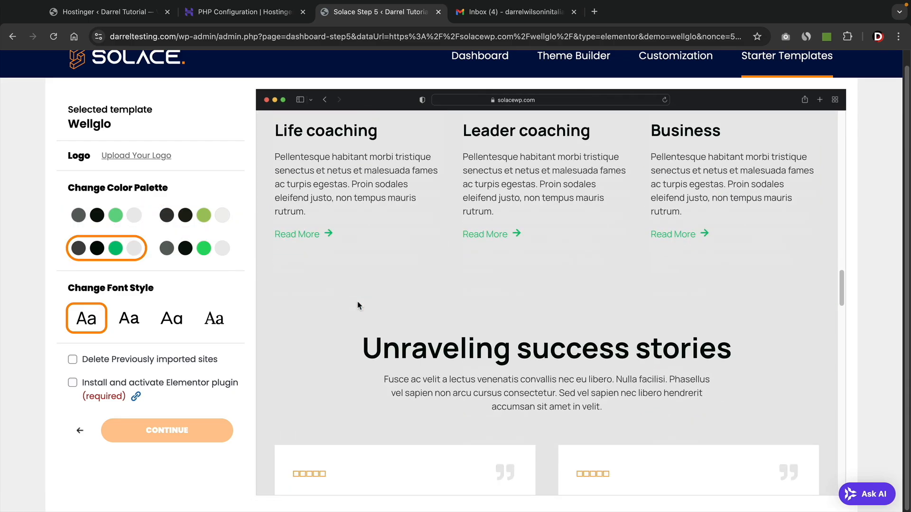
scroll(357, 301, down, 10)
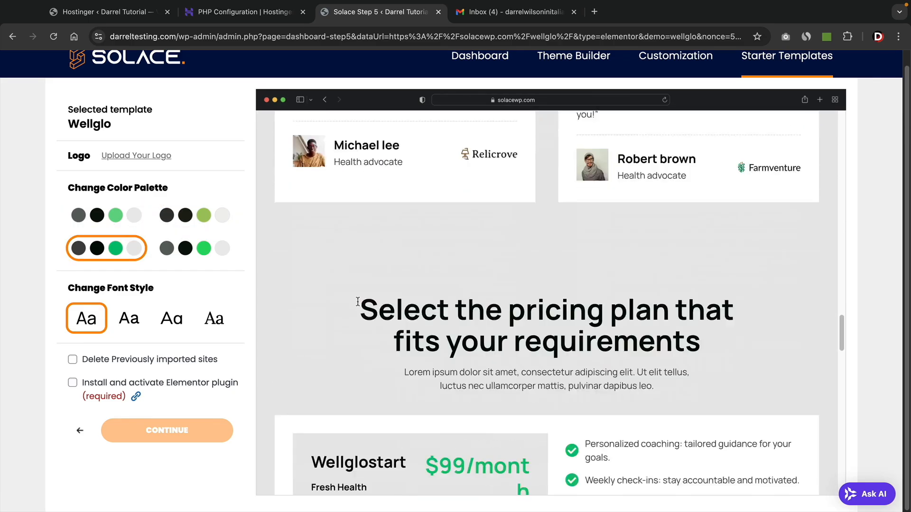
click(129, 219)
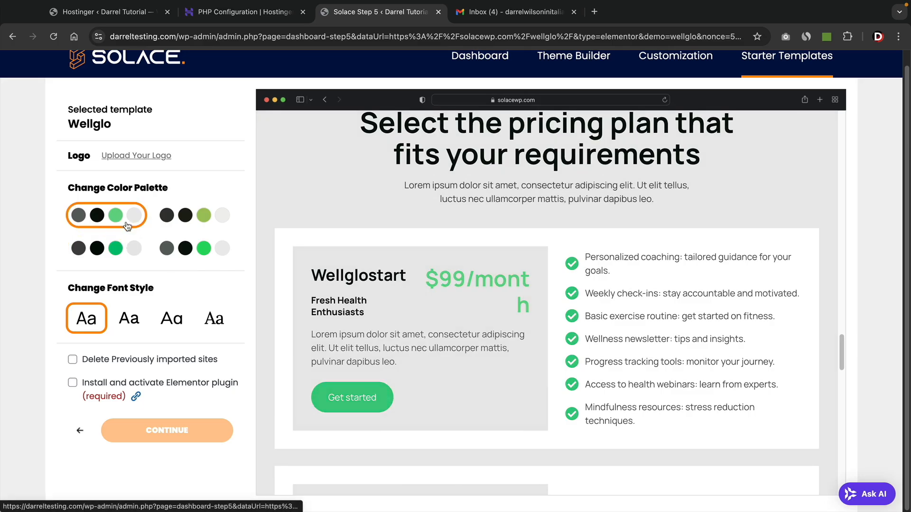
scroll(490, 344, up, 20)
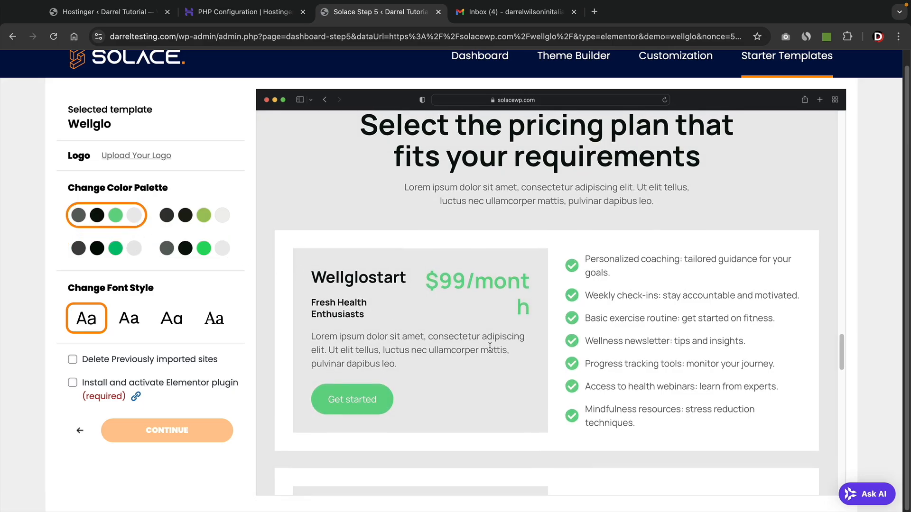
scroll(499, 352, up, 15)
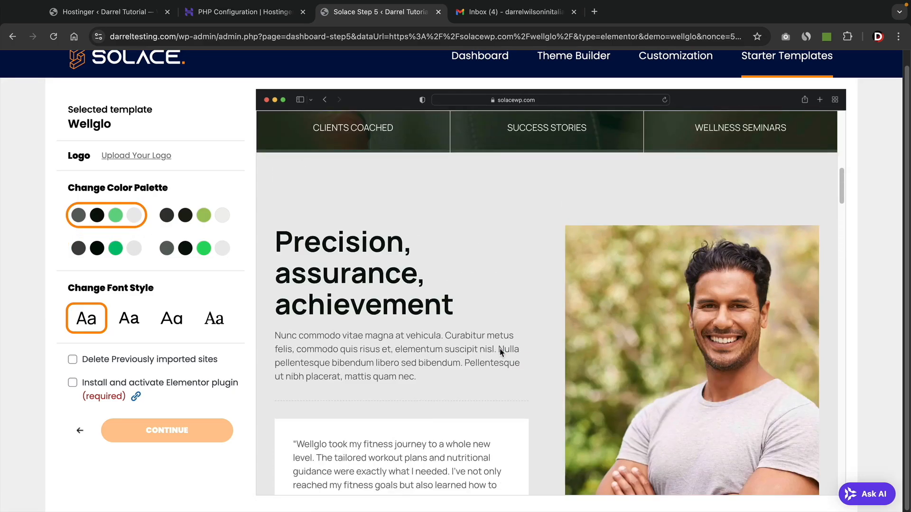
scroll(499, 352, down, 1)
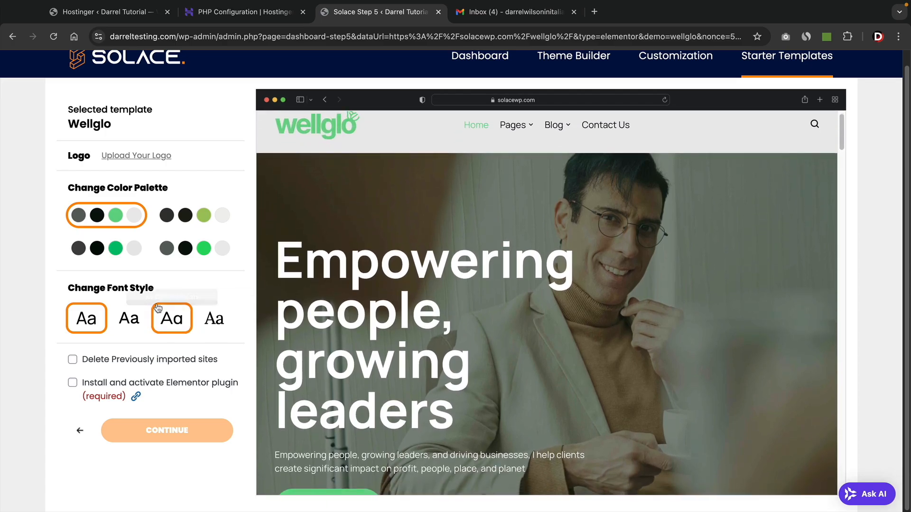
click(127, 255)
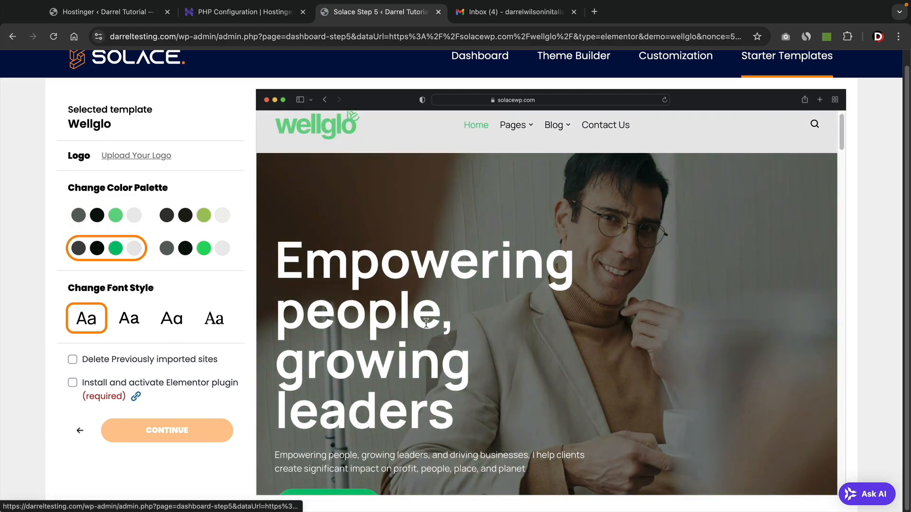
scroll(426, 322, down, 2)
Settle on the first colour palette and preview the Work Sans, Lora and third font pairings.
click(138, 220)
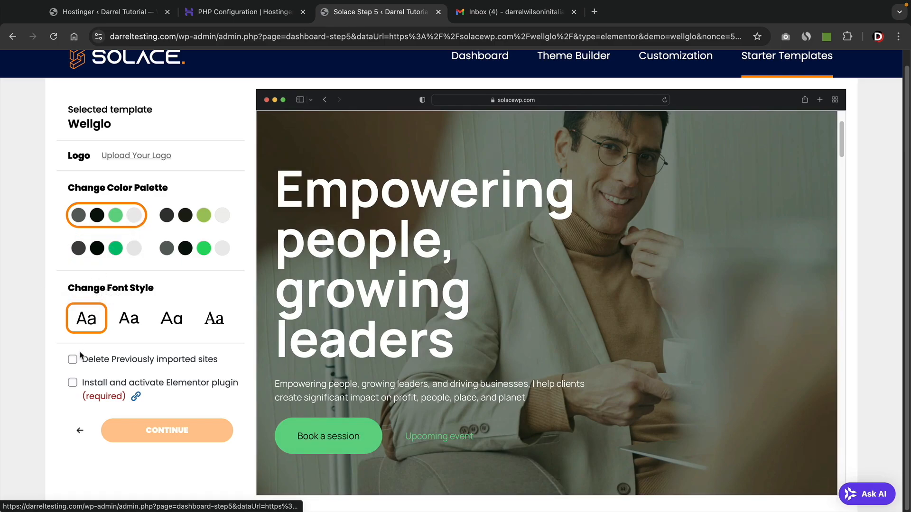
click(128, 319)
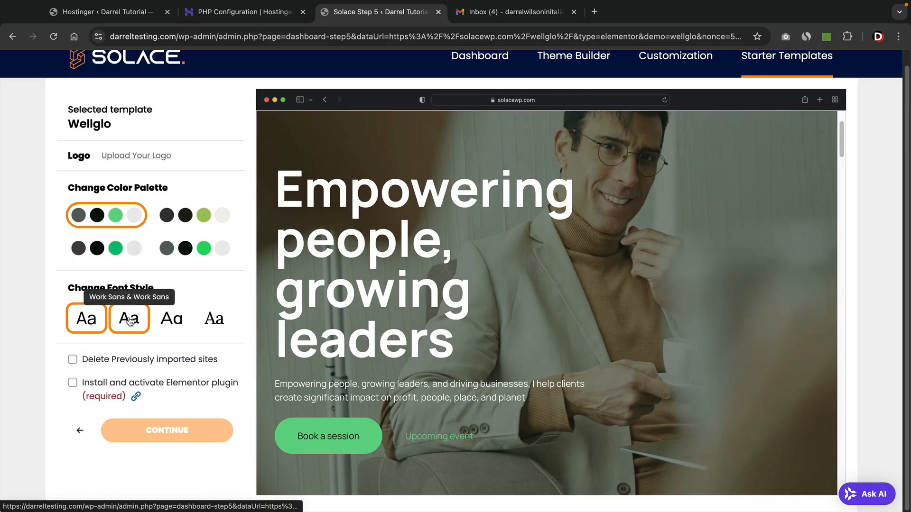
click(165, 320)
click(205, 325)
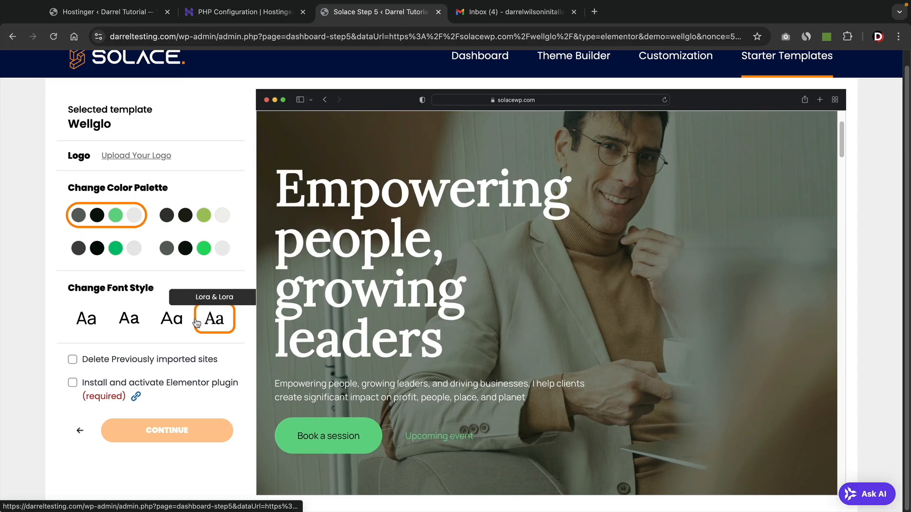
click(177, 323)
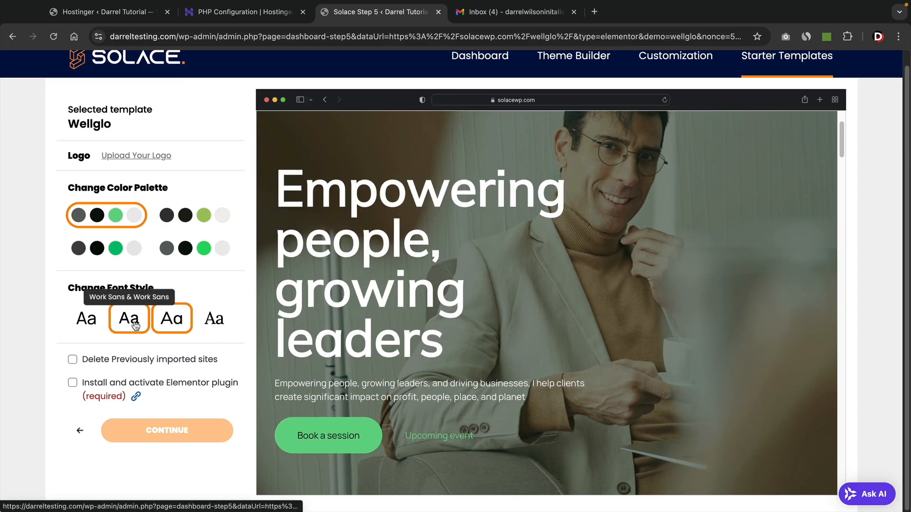
Keep the Manrope font, enable installing Elementor, and continue to the final step.
click(94, 322)
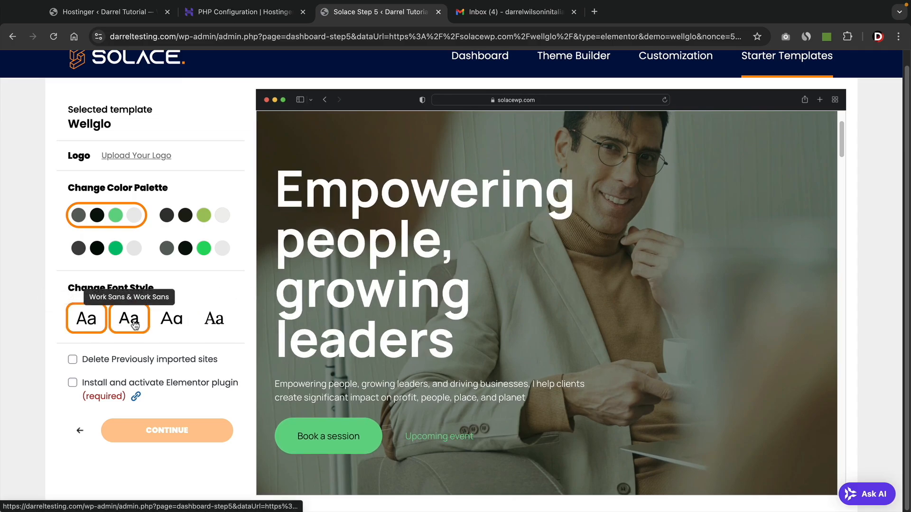
click(72, 384)
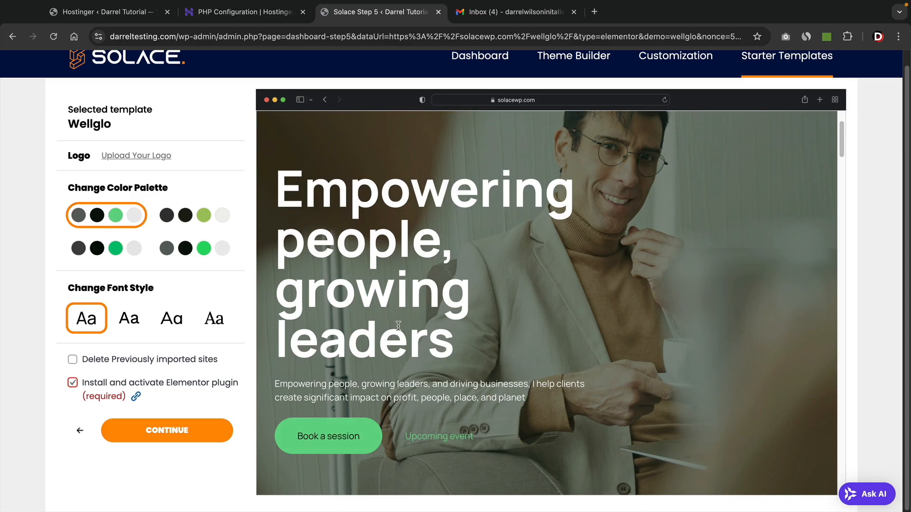
click(162, 431)
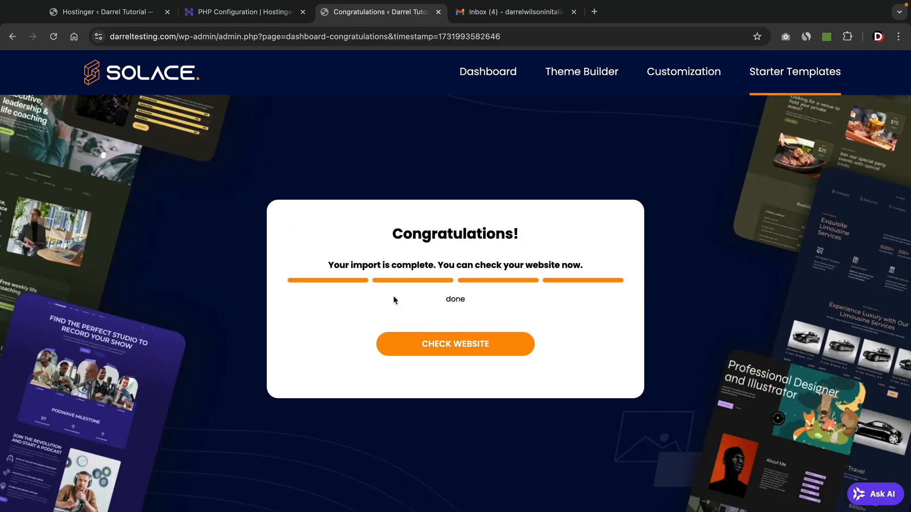
Open the newly imported darreltesting.com site with CHECK WEBSITE.
click(469, 350)
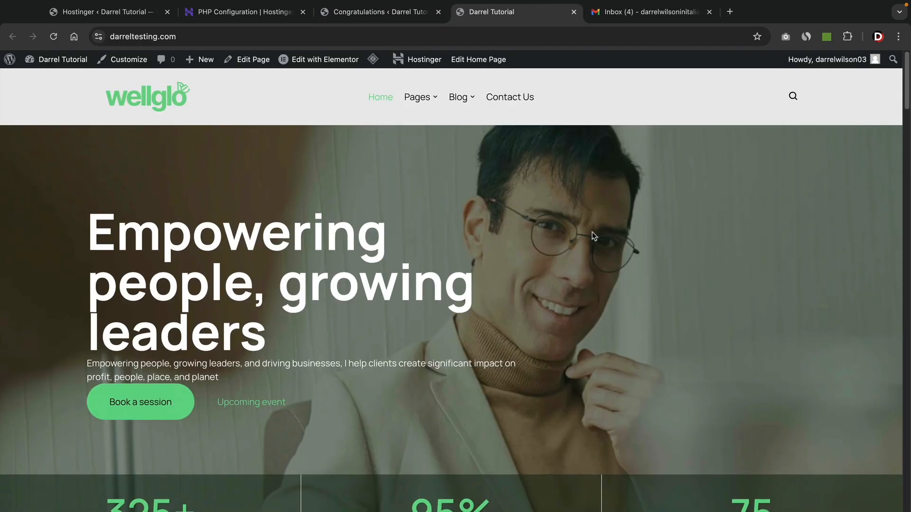
scroll(576, 236, down, 2)
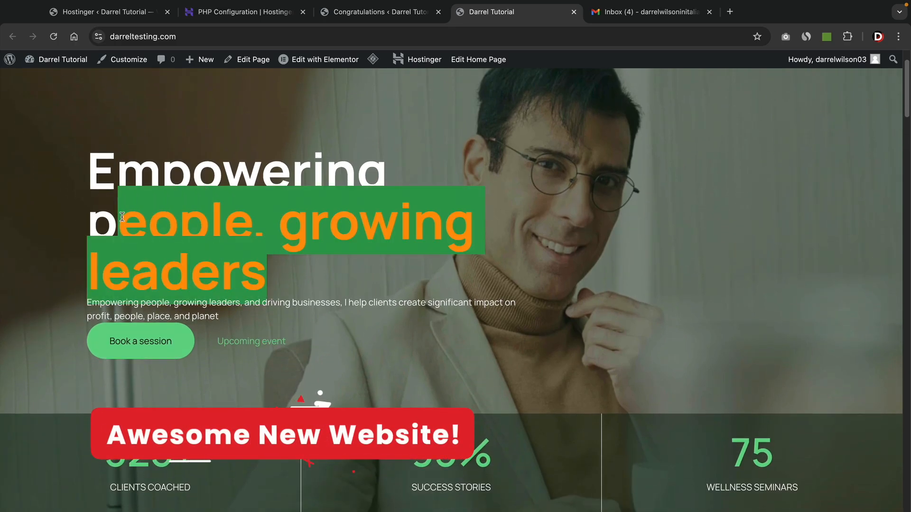
scroll(365, 355, down, 3)
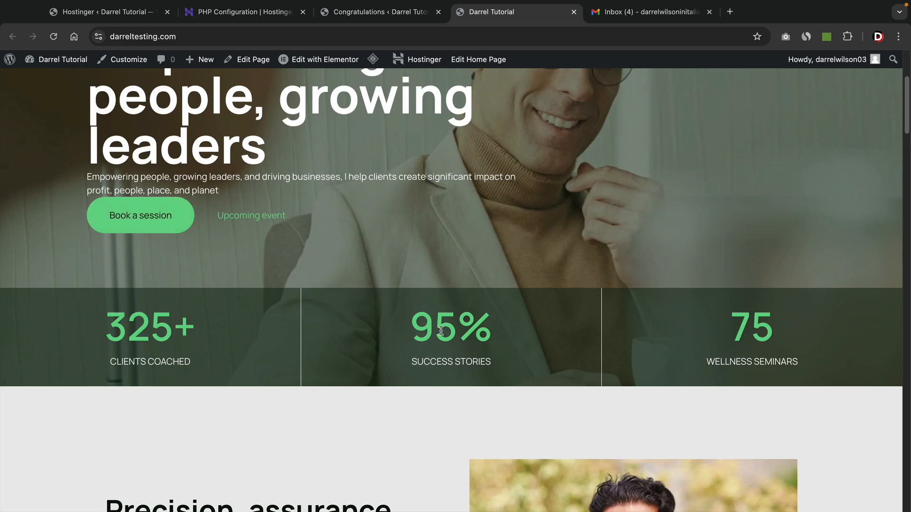
scroll(441, 330, down, 8)
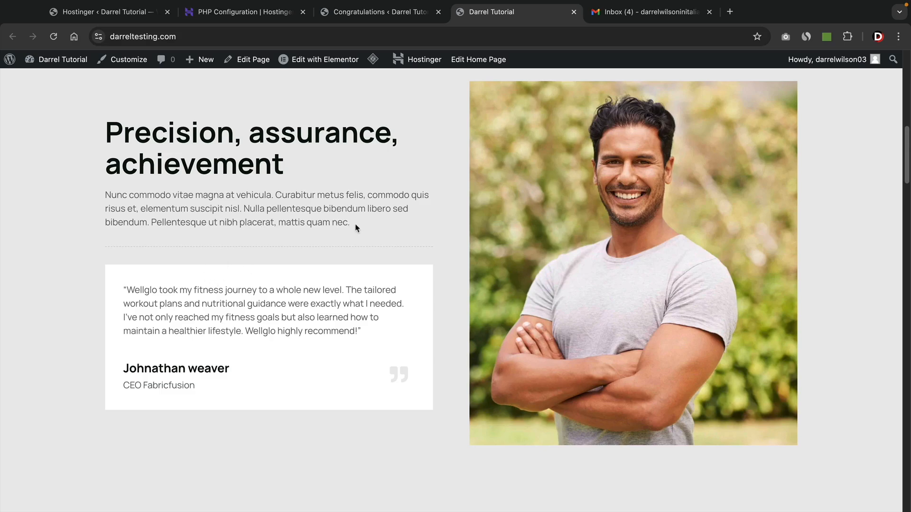
scroll(365, 317, down, 11)
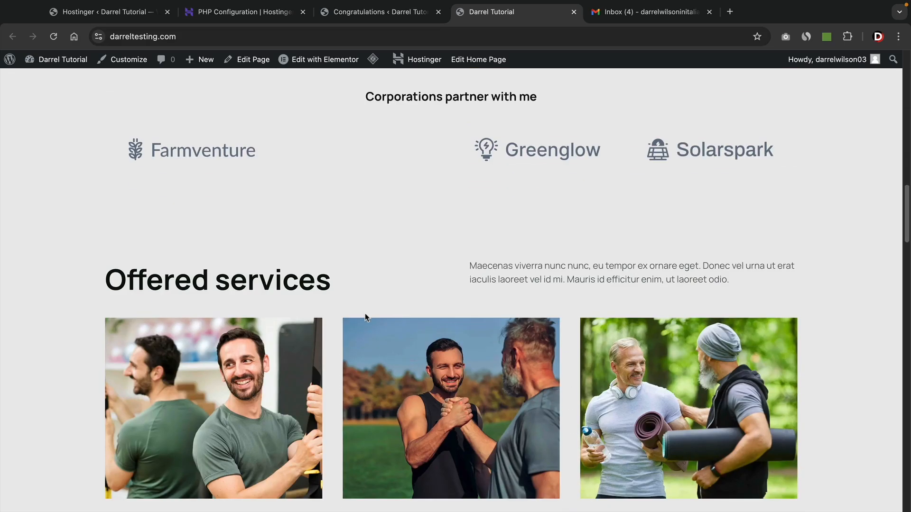
scroll(366, 317, down, 2)
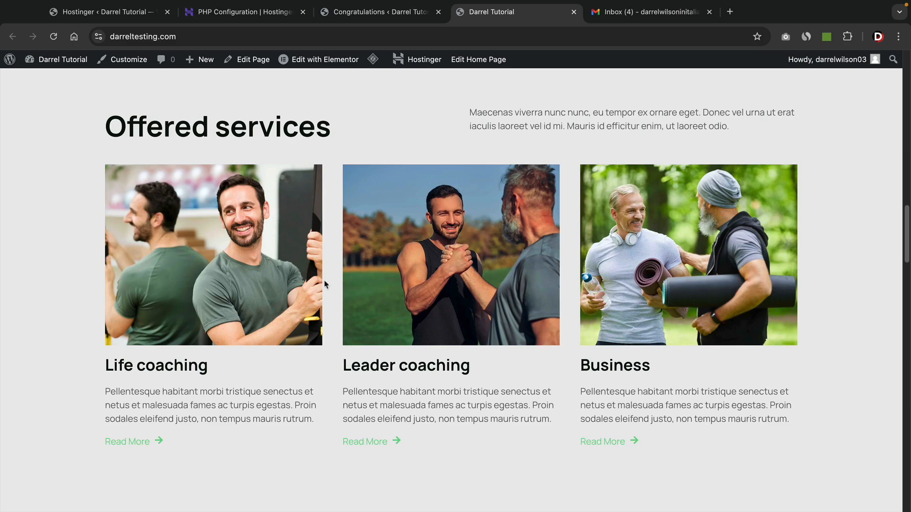
scroll(516, 340, down, 8)
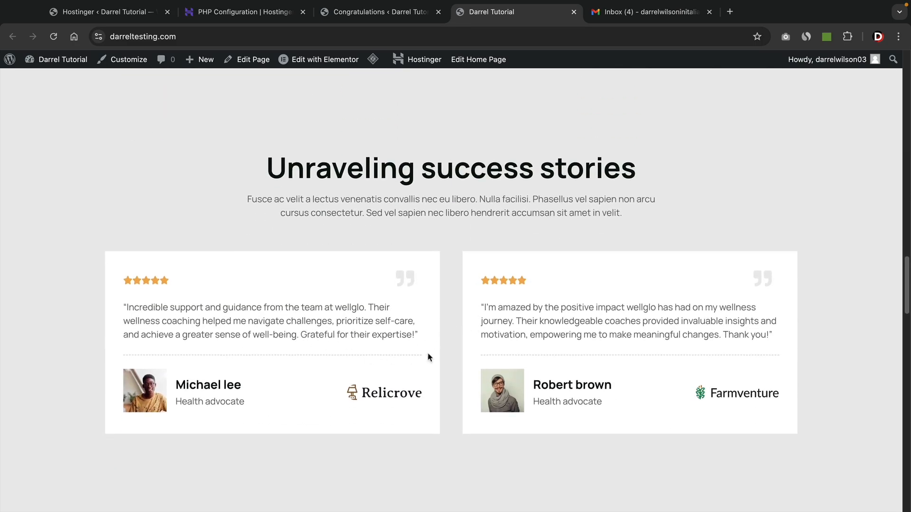
scroll(561, 325, down, 12)
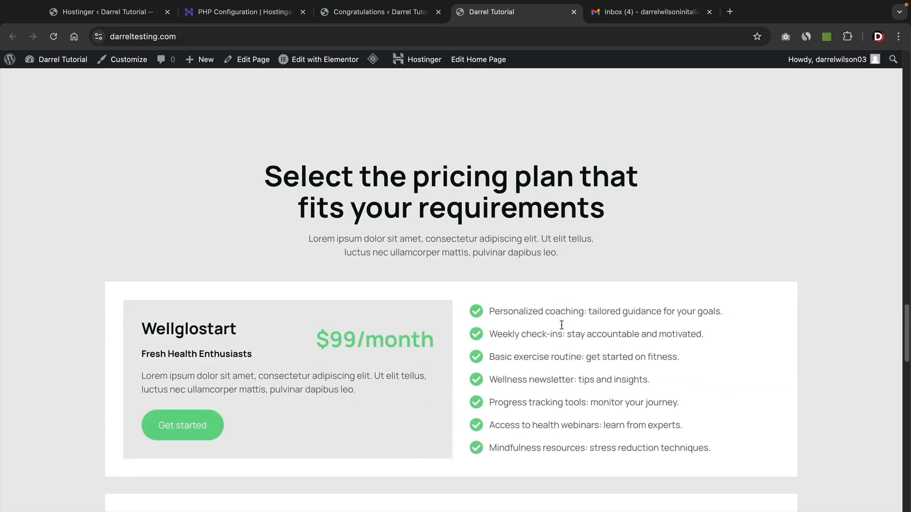
scroll(561, 325, down, 2)
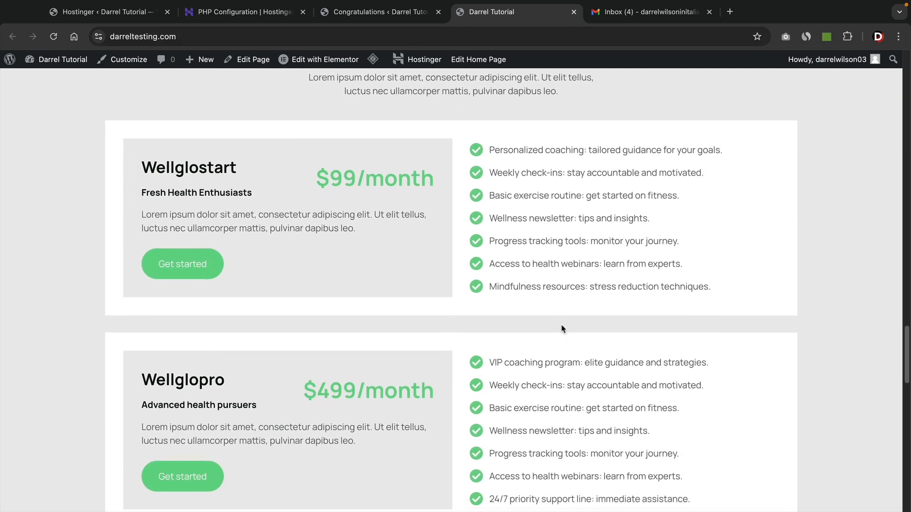
scroll(561, 328, down, 12)
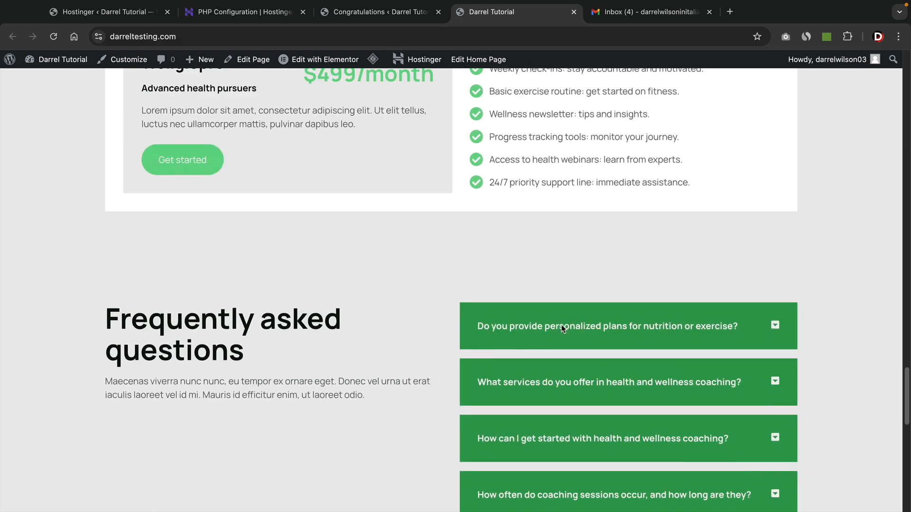
scroll(562, 328, down, 7)
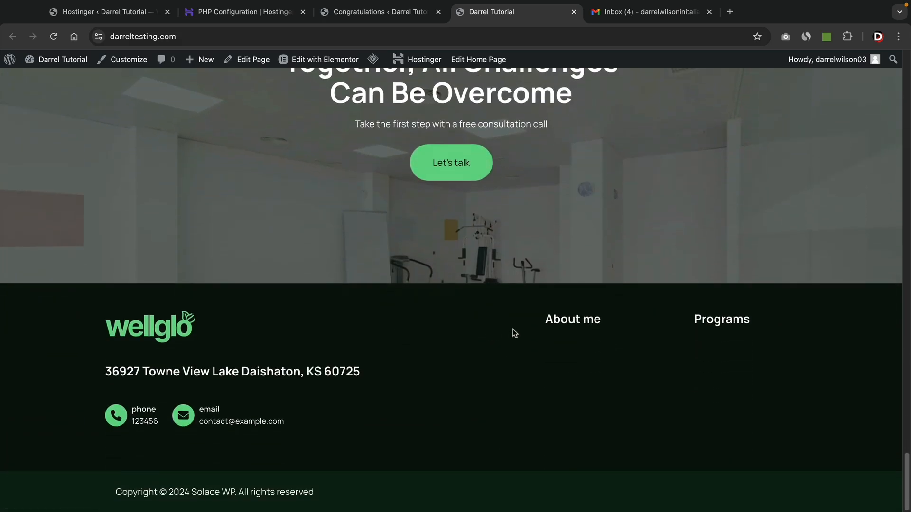
drag(512, 332, 785, 436)
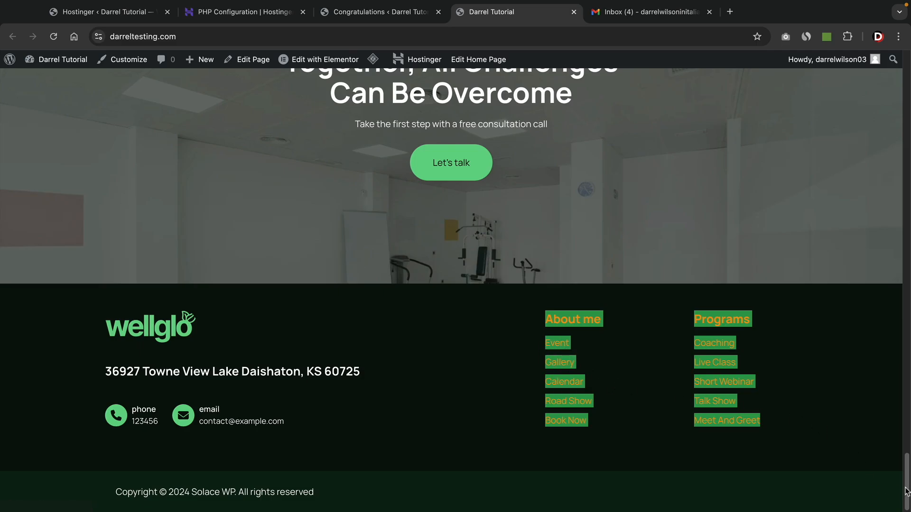
drag(907, 491, 907, 85)
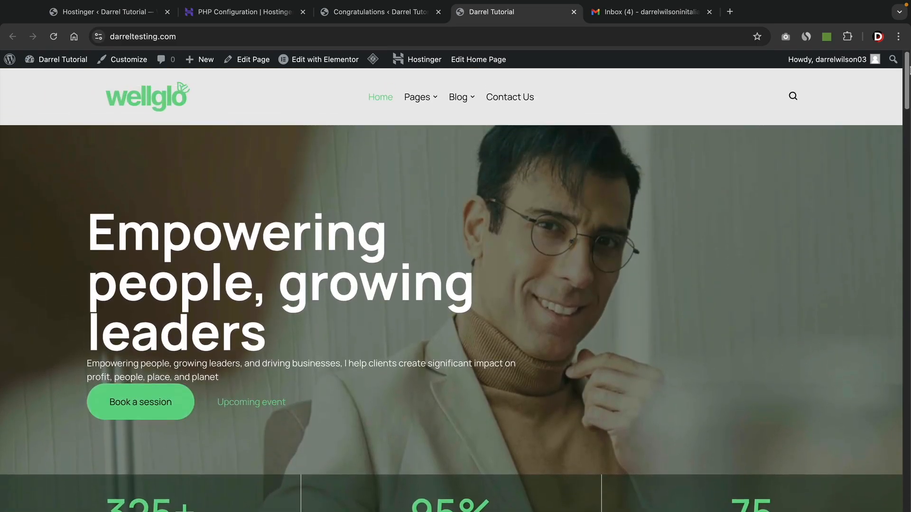
Open the About us page and scroll through its content.
mouse_move(420, 97)
click(425, 133)
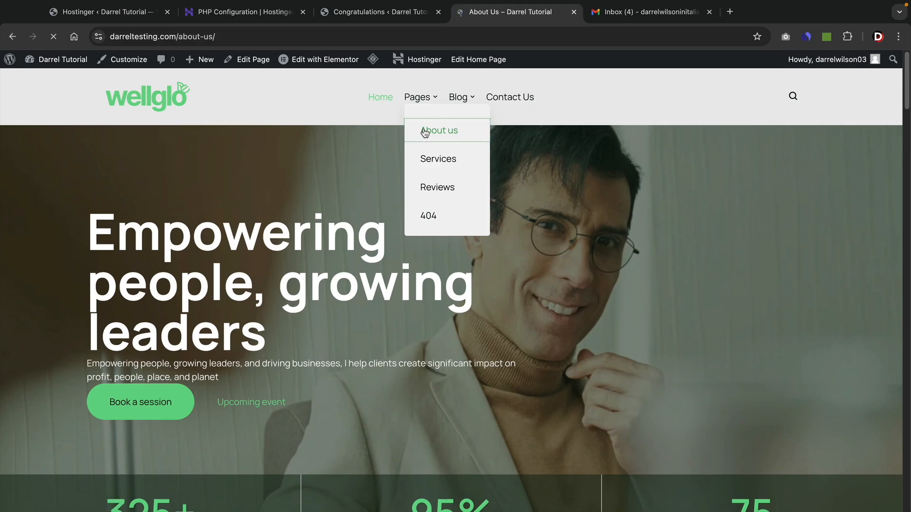
scroll(417, 254, down, 5)
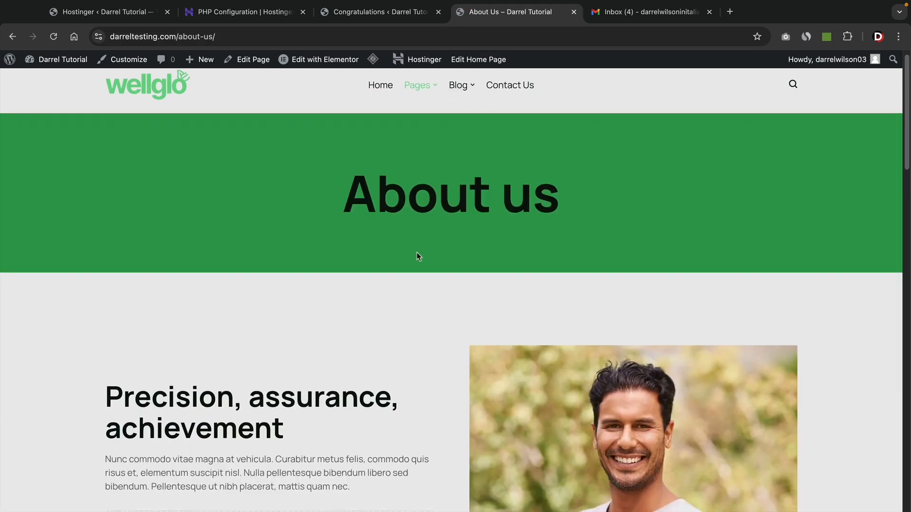
scroll(384, 275, down, 7)
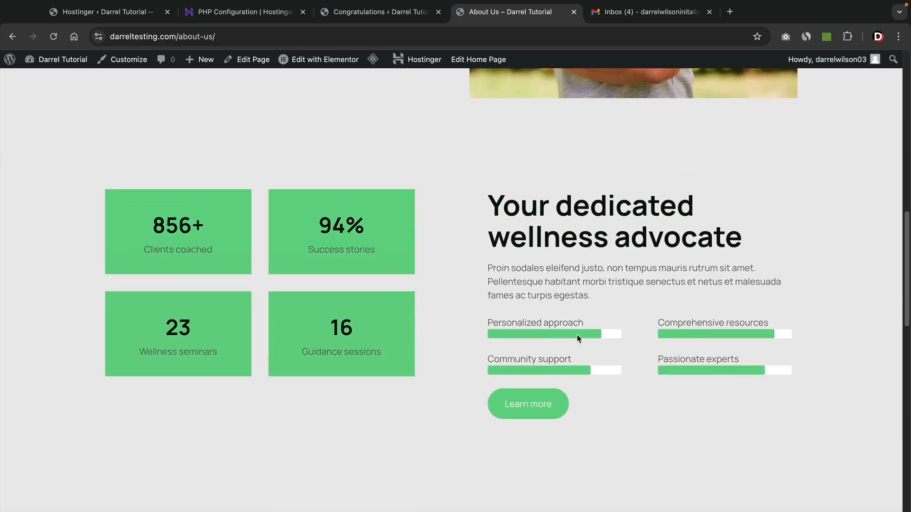
scroll(535, 333, down, 4)
scroll(533, 331, down, 10)
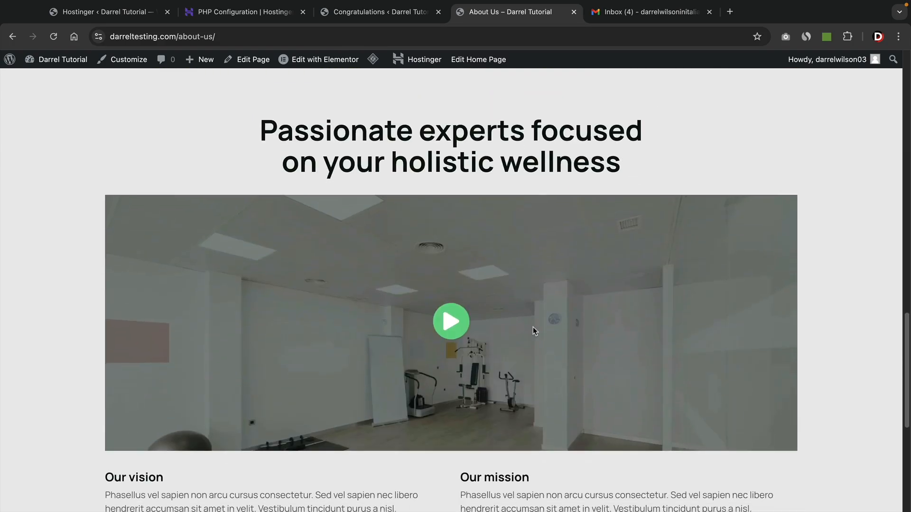
scroll(429, 331, up, 20)
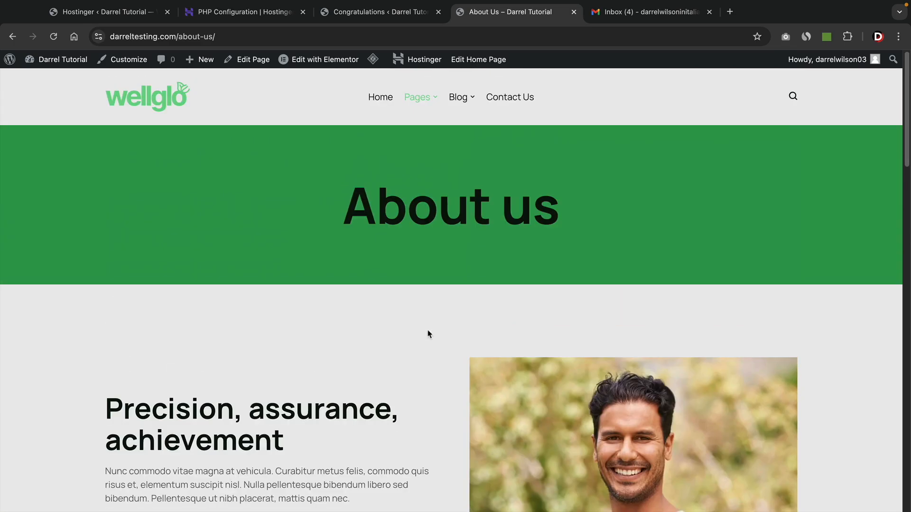
Browse the Services page from the Pages menu, then go to Contact us.
mouse_move(421, 97)
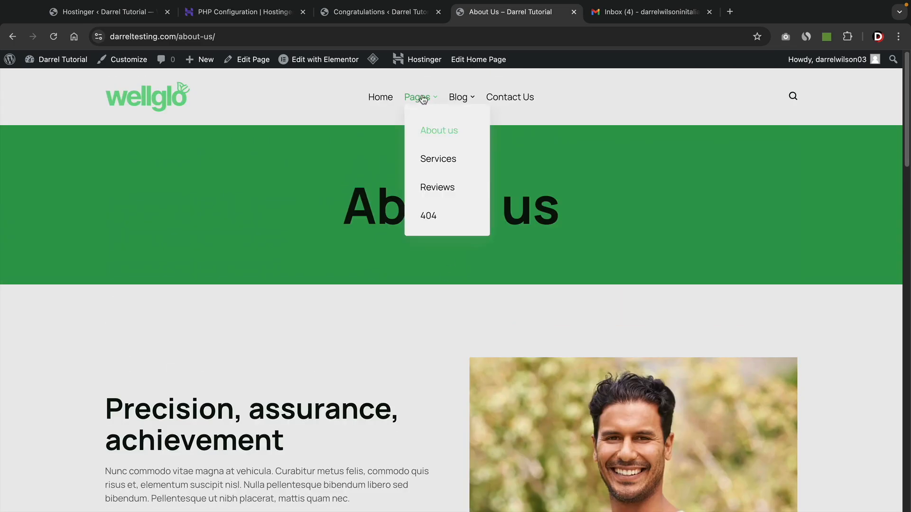
click(437, 162)
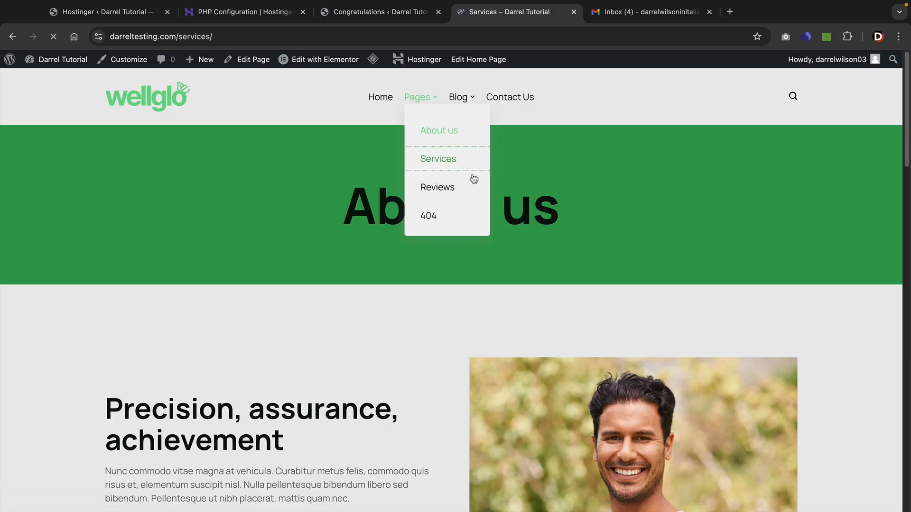
scroll(453, 258, down, 5)
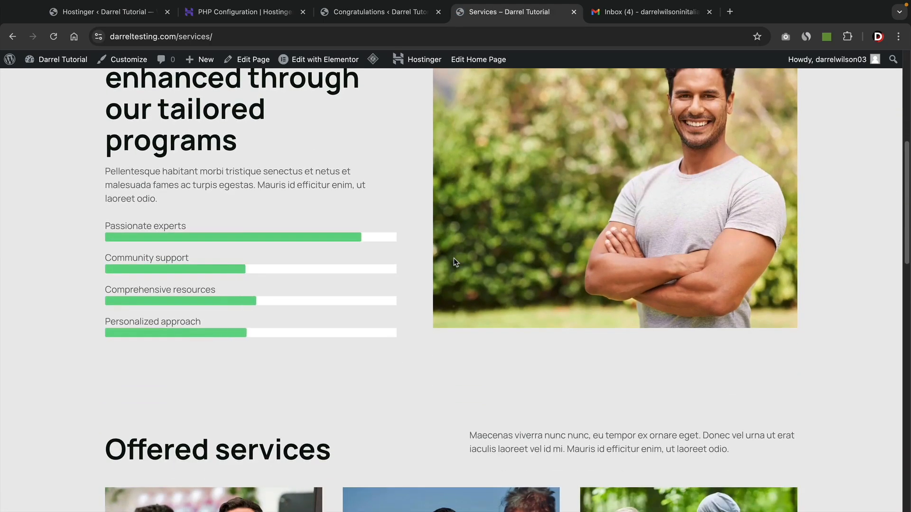
scroll(453, 258, down, 10)
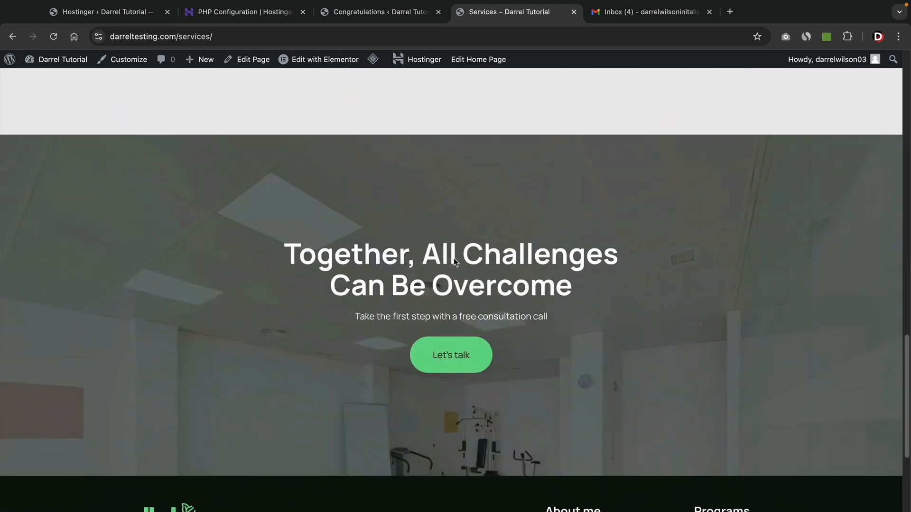
scroll(454, 259, up, 15)
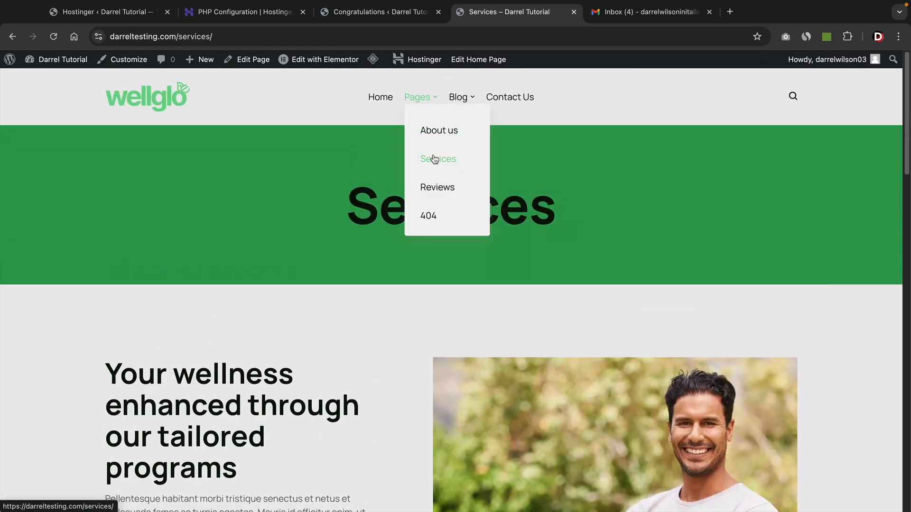
click(509, 98)
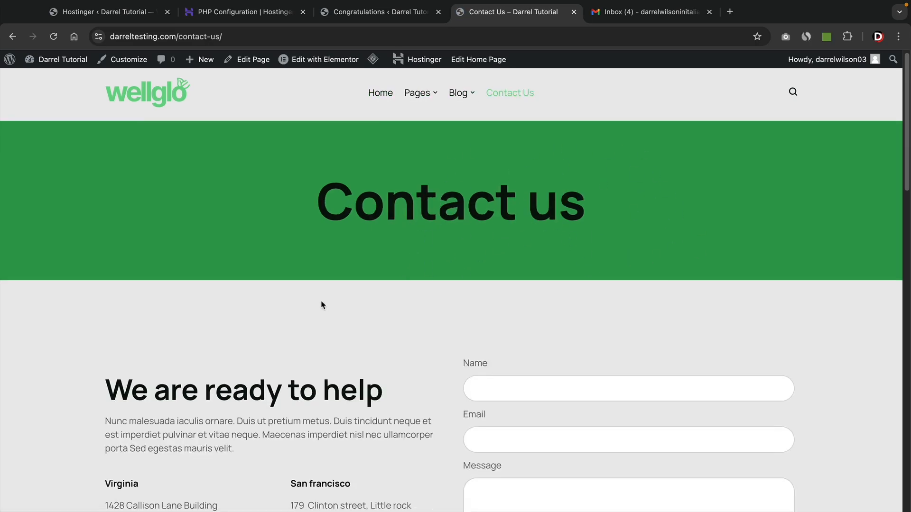
Scroll down the Contact us page and expand the first FAQ answer.
scroll(321, 305, down, 6)
scroll(302, 289, down, 10)
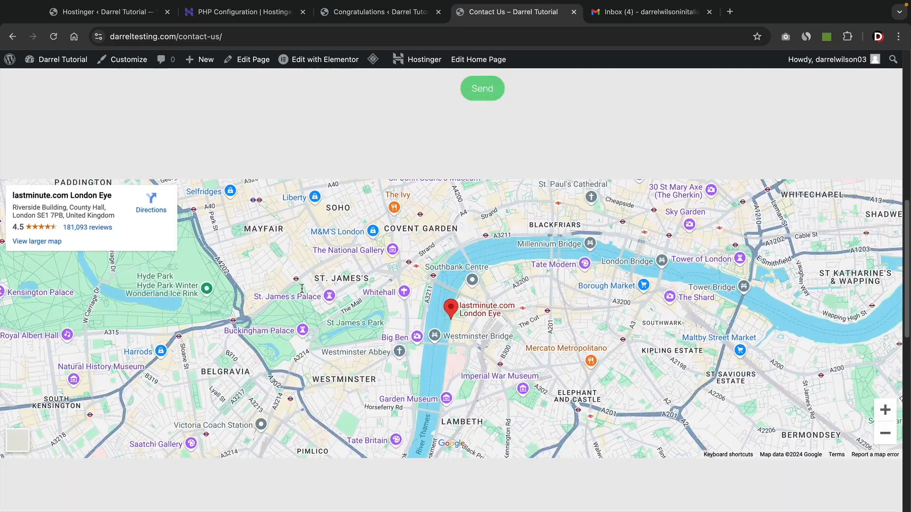
scroll(301, 288, down, 2)
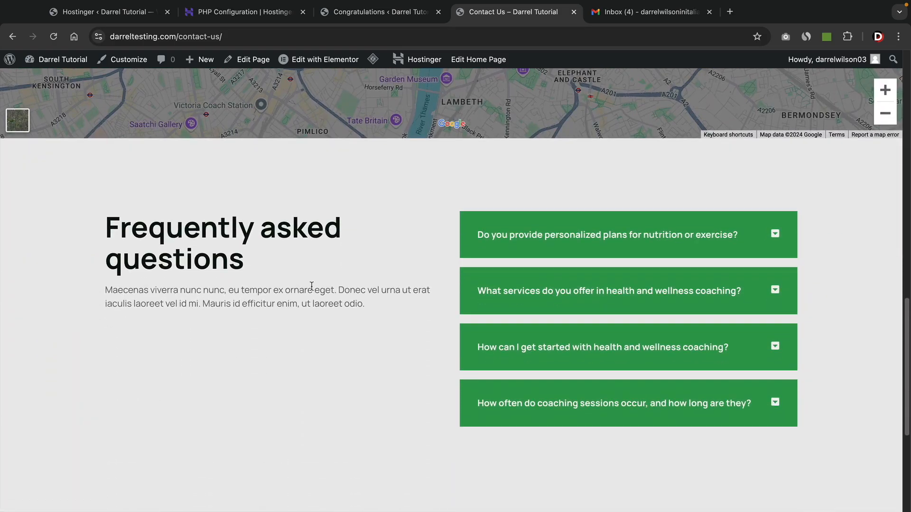
click(652, 246)
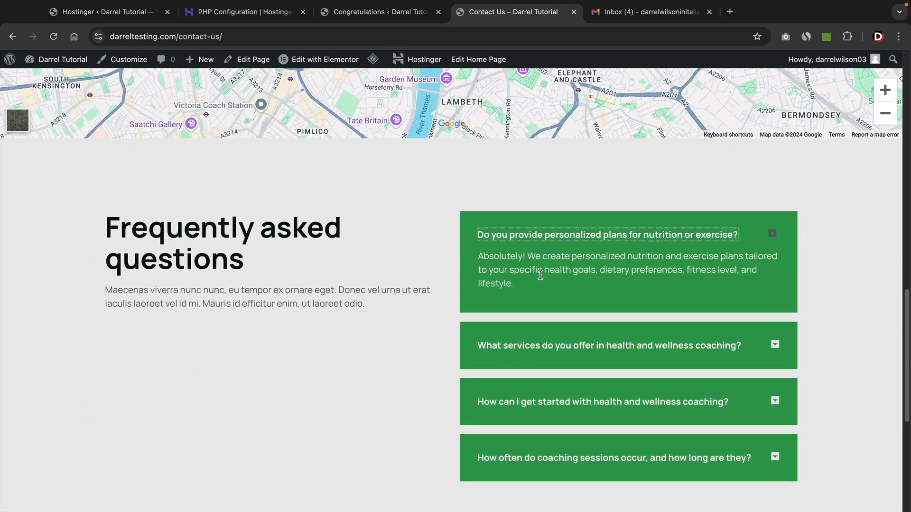
scroll(362, 284, up, 15)
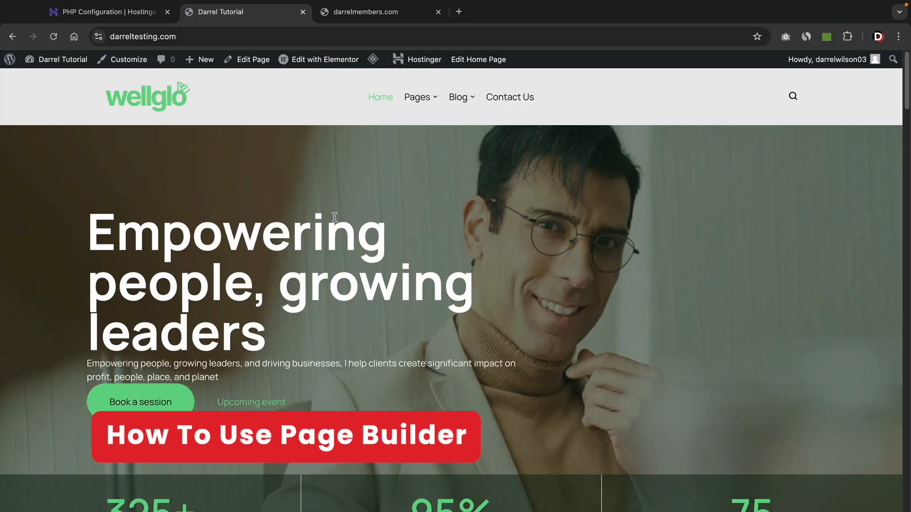
mouse_move(299, 68)
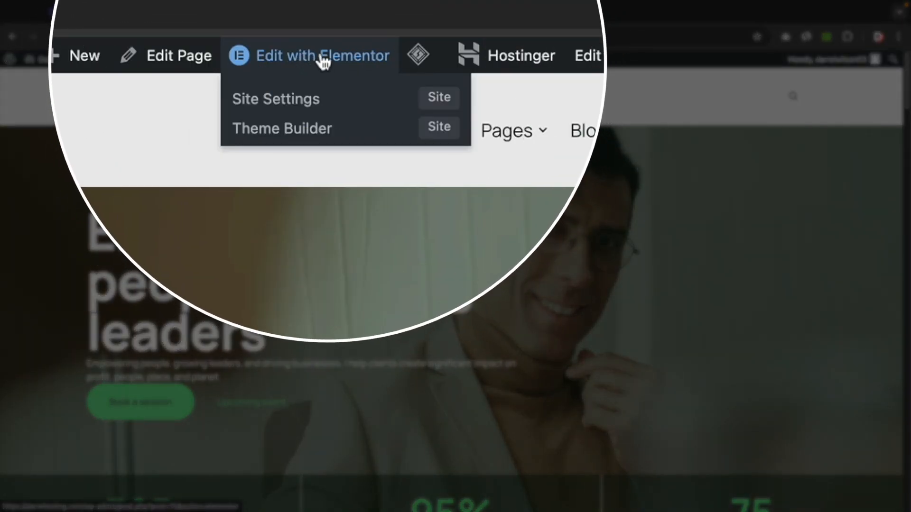
click(324, 63)
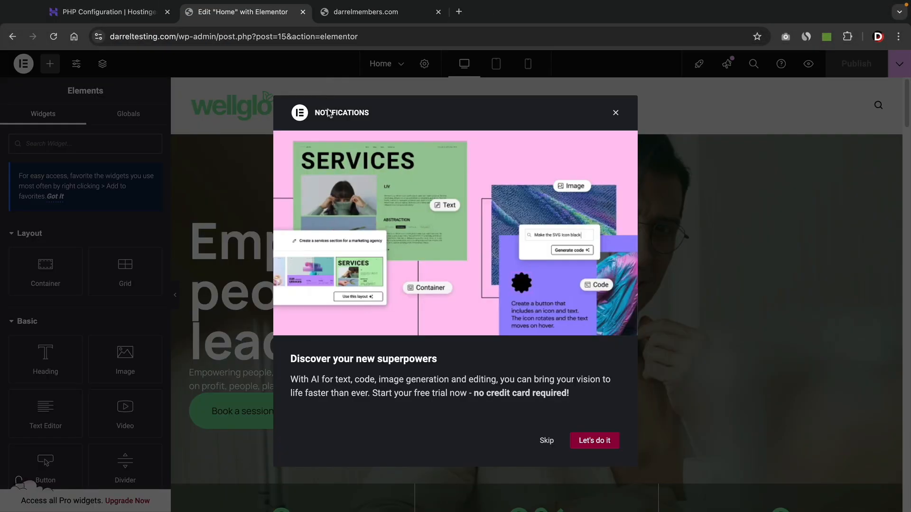
click(616, 114)
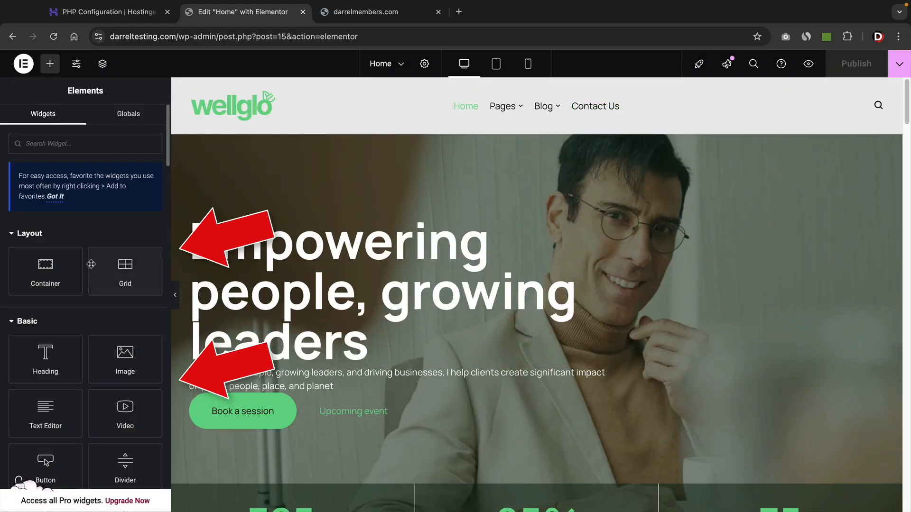
scroll(92, 267, down, 2)
scroll(54, 301, down, 10)
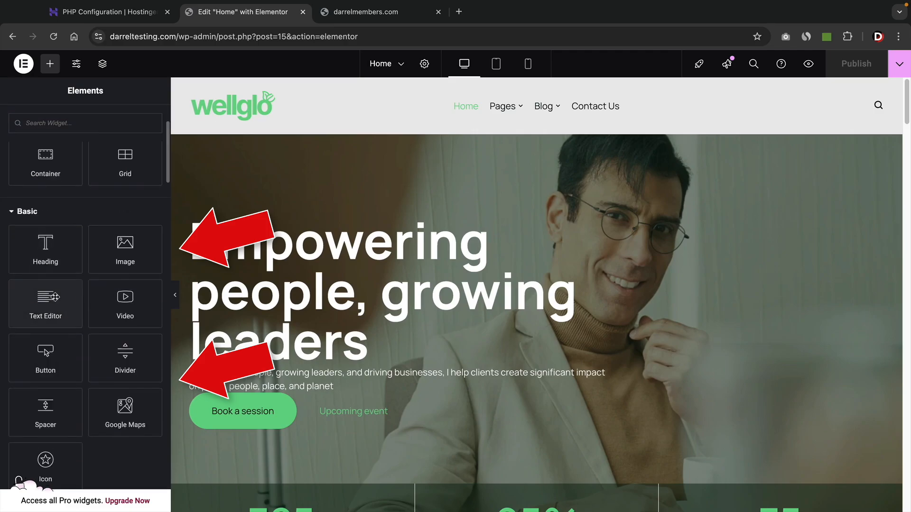
scroll(54, 301, up, 12)
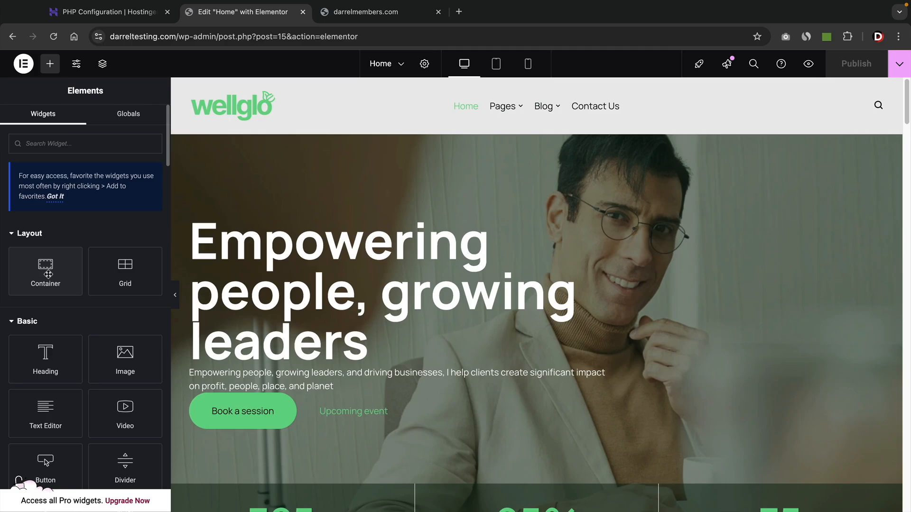
scroll(52, 284, down, 5)
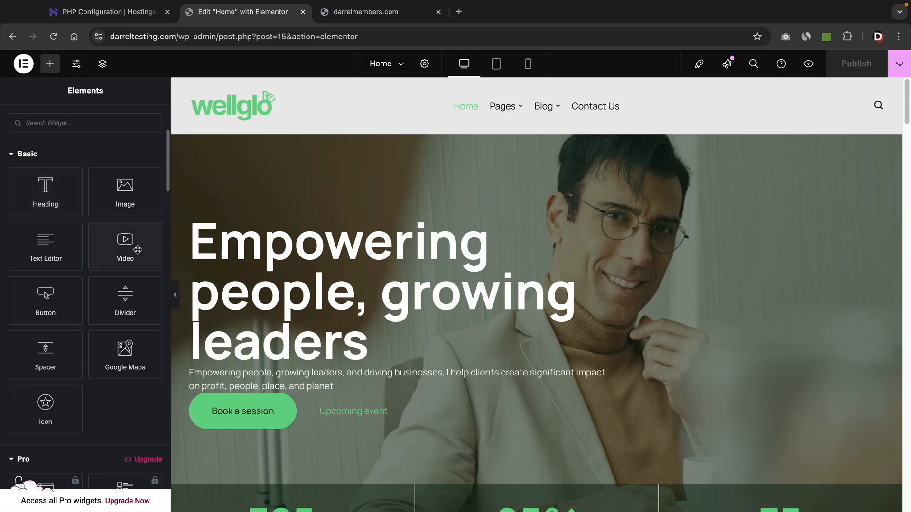
scroll(84, 315, down, 8)
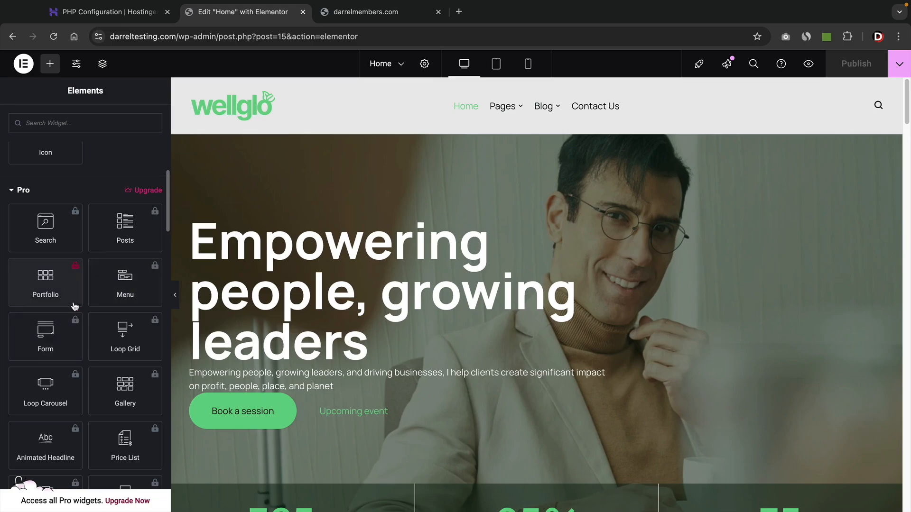
click(25, 192)
scroll(109, 235, down, 2)
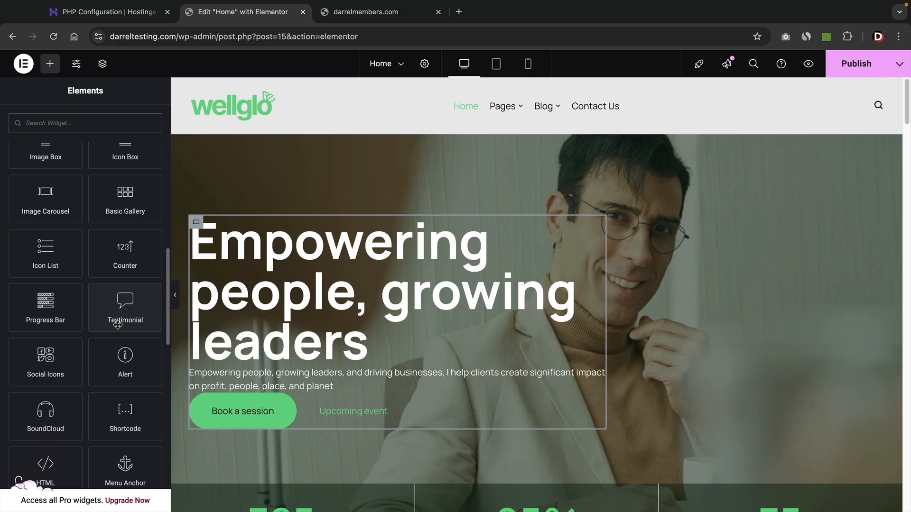
scroll(90, 316, up, 4)
scroll(266, 349, down, 6)
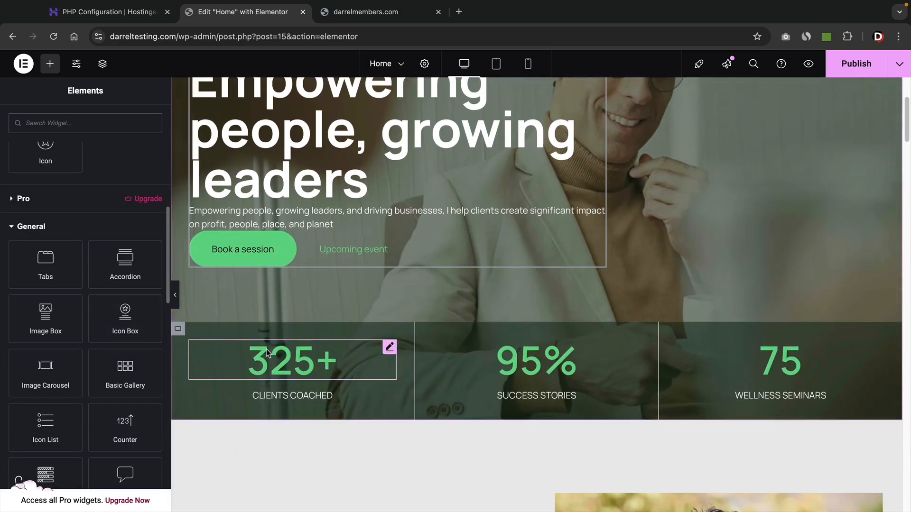
scroll(266, 353, down, 5)
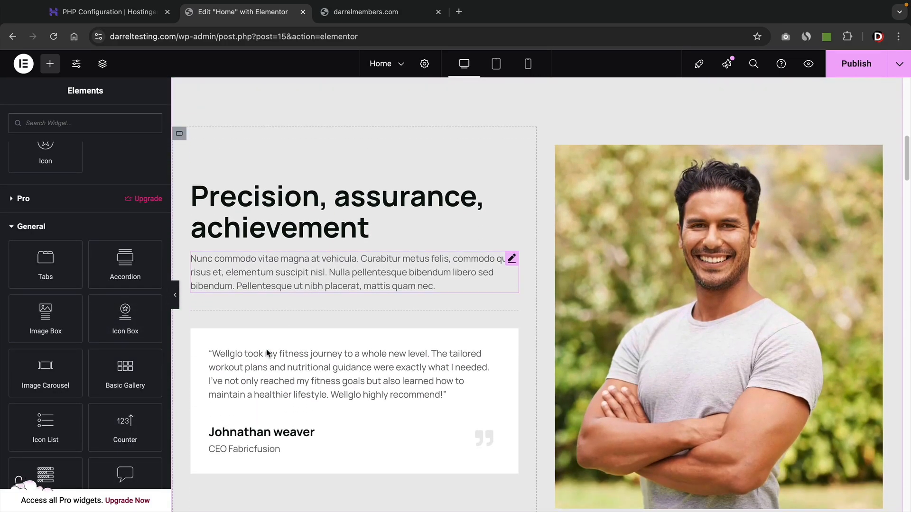
scroll(90, 286, up, 10)
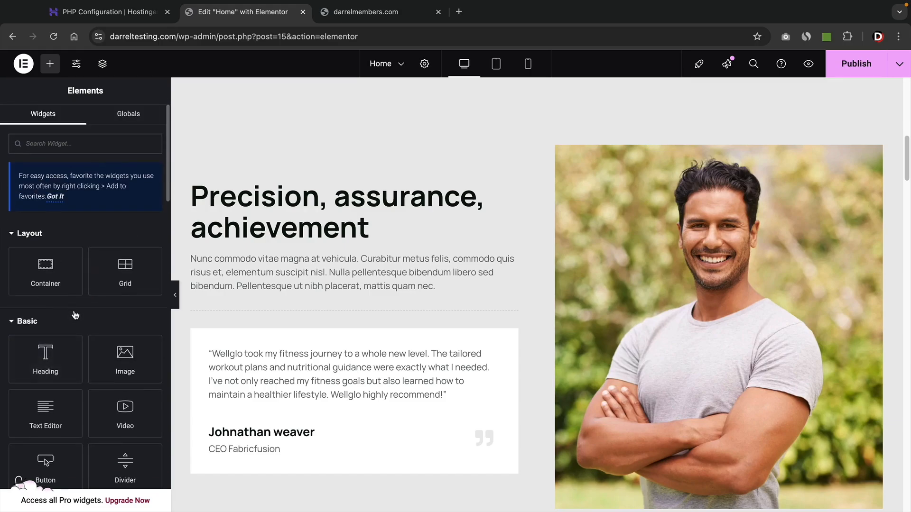
scroll(74, 311, down, 2)
Add a Text Editor block below the Precision heading and trim its placeholder text.
drag(51, 328, 248, 239)
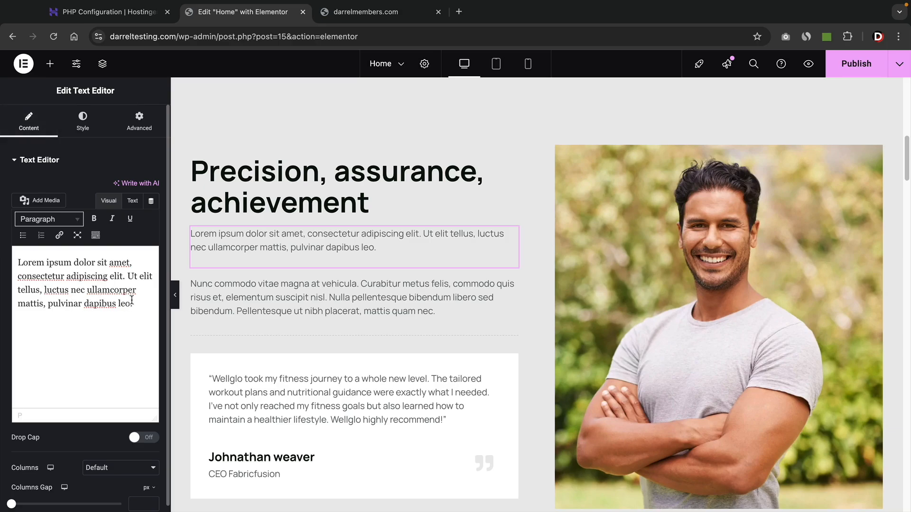
drag(132, 301, 123, 275)
key(BackSpace)
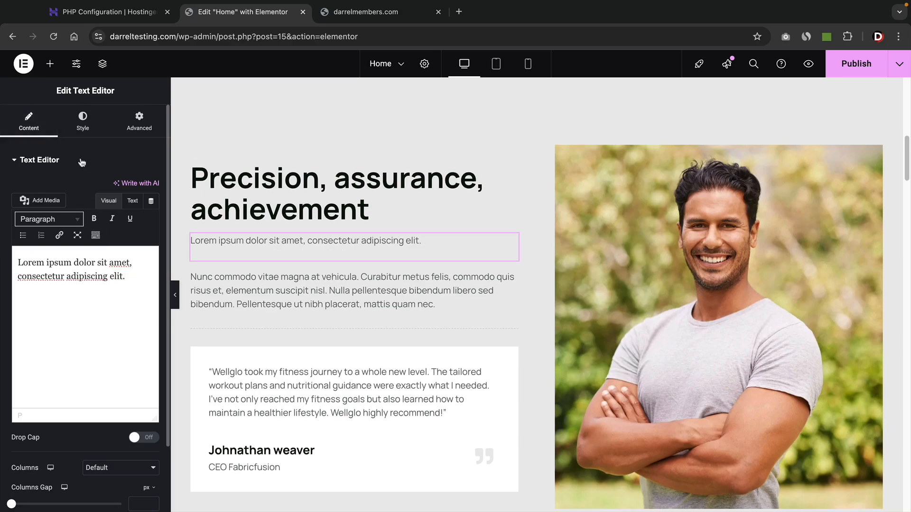
Give the text block a text shadow with increased blur.
click(84, 129)
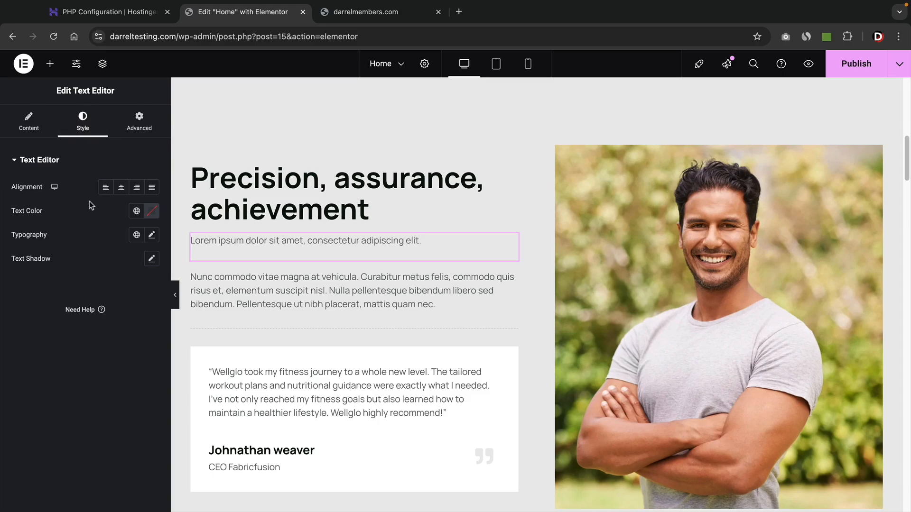
click(152, 260)
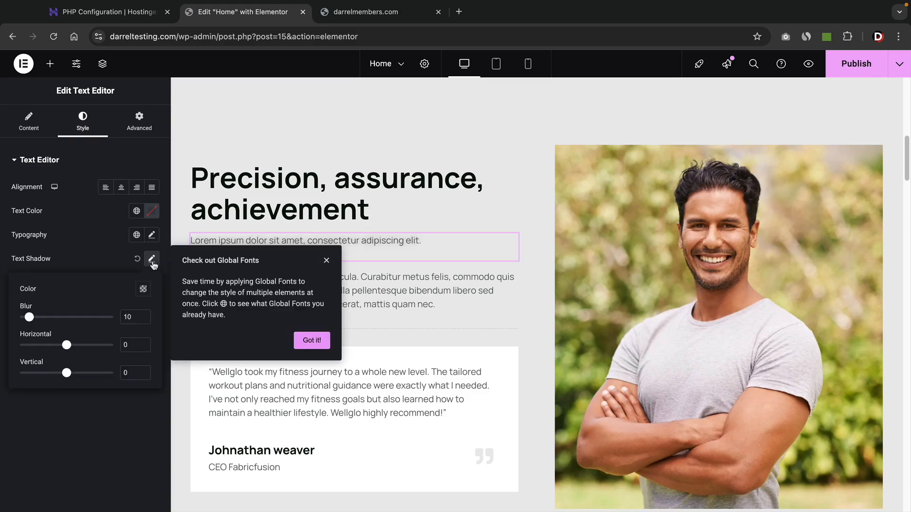
click(41, 316)
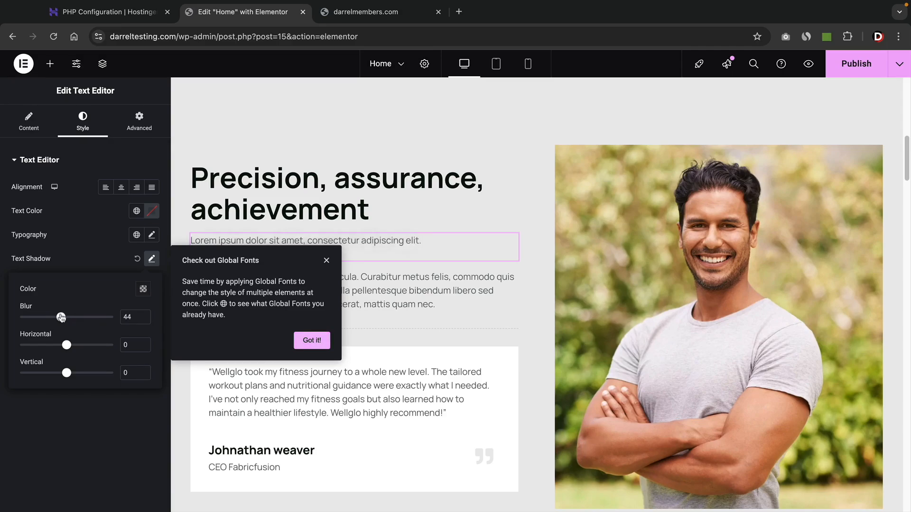
click(97, 243)
Set the text block's padding to 50 on all sides.
click(139, 126)
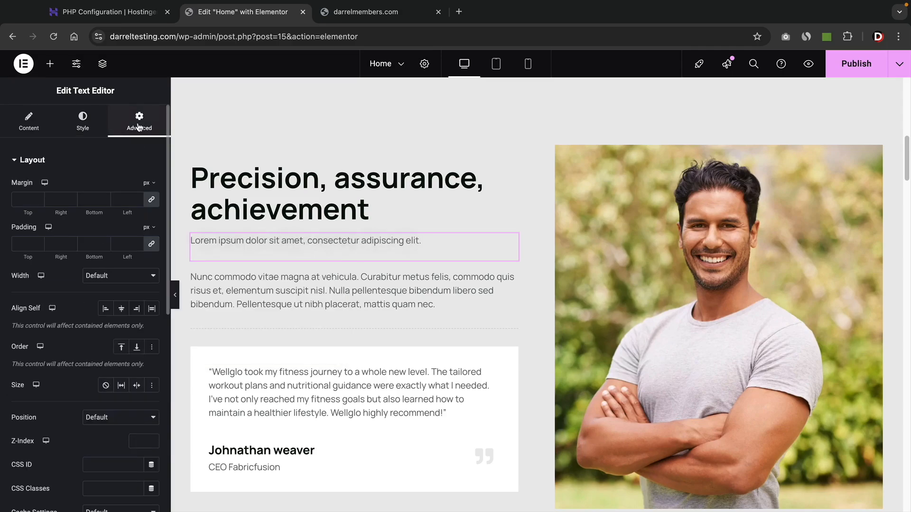
click(38, 241)
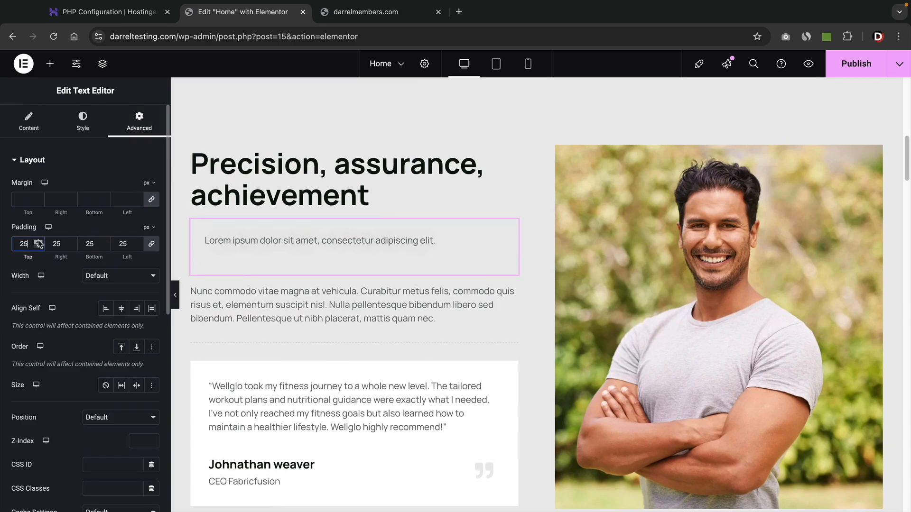
drag(38, 243, 38, 244)
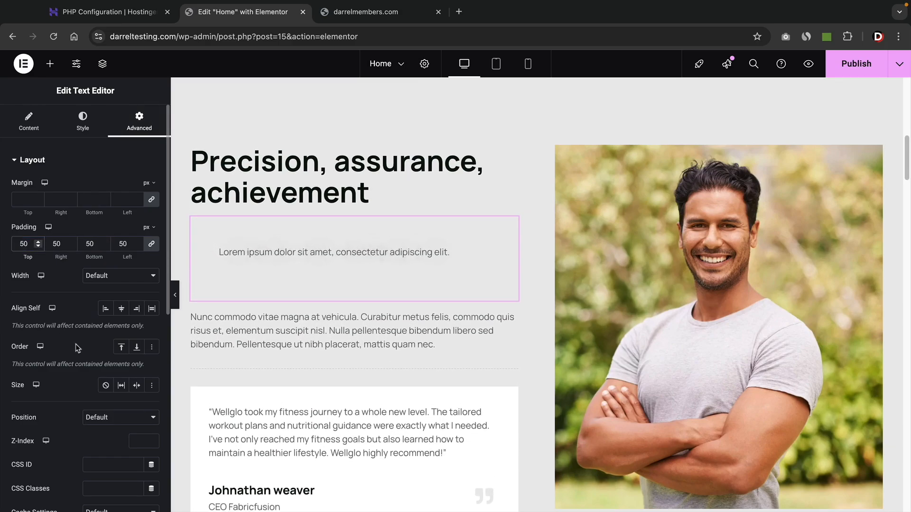
scroll(101, 287, down, 8)
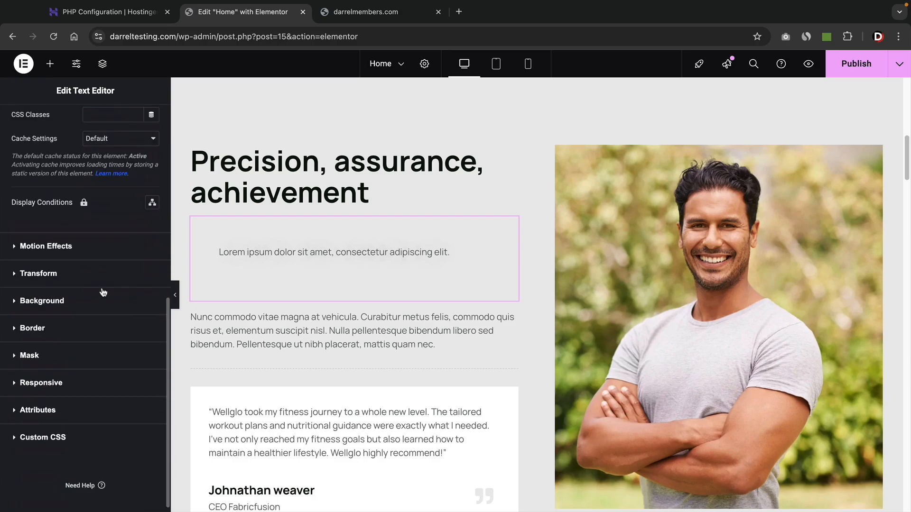
Try Fade In Left and Zoom In Left, then set Rotate In Up Left entrance animation.
click(54, 247)
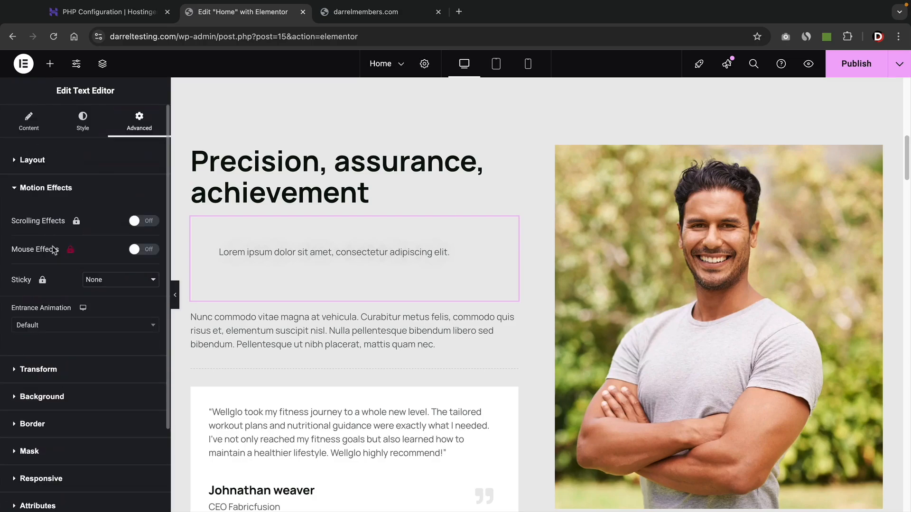
click(46, 324)
click(61, 418)
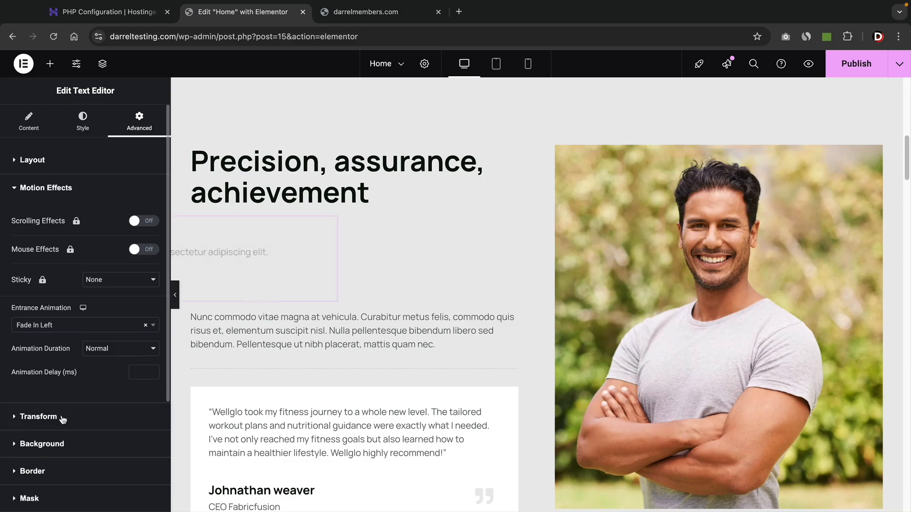
click(70, 328)
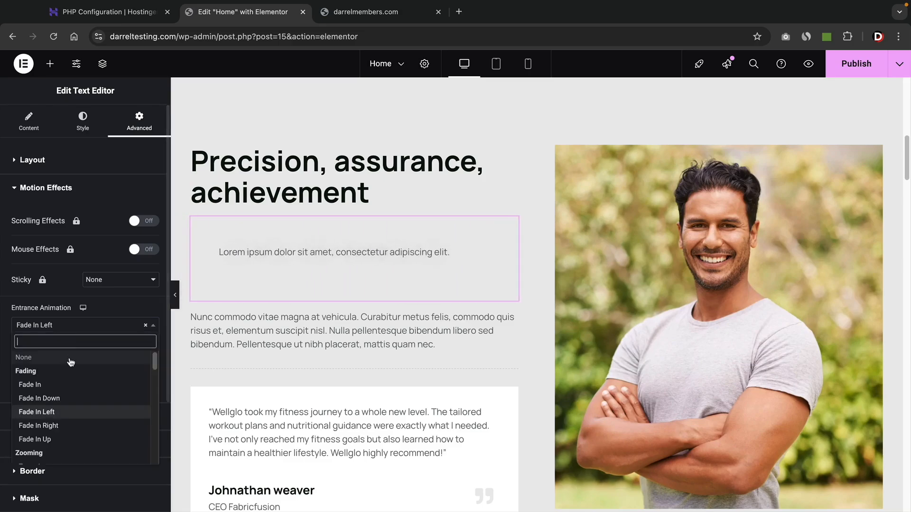
scroll(69, 396, down, 5)
click(69, 397)
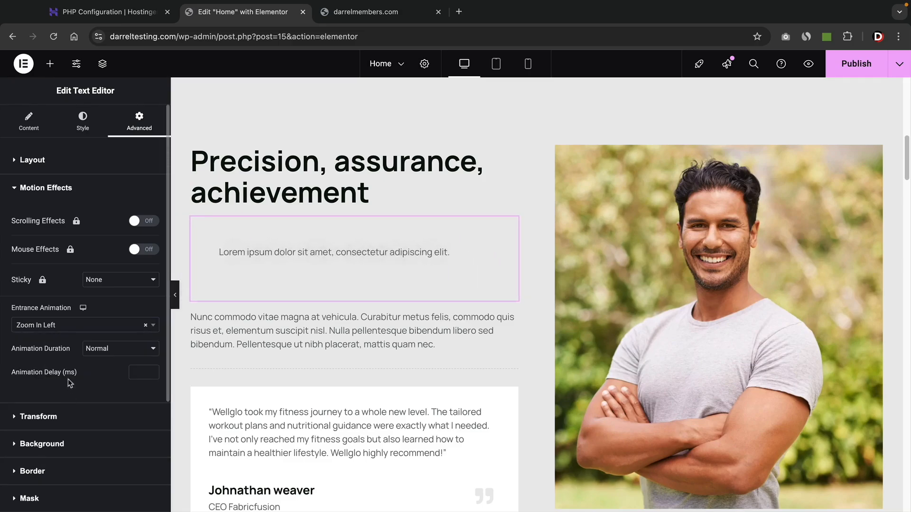
click(71, 325)
scroll(74, 396, down, 4)
click(75, 392)
scroll(70, 414, down, 2)
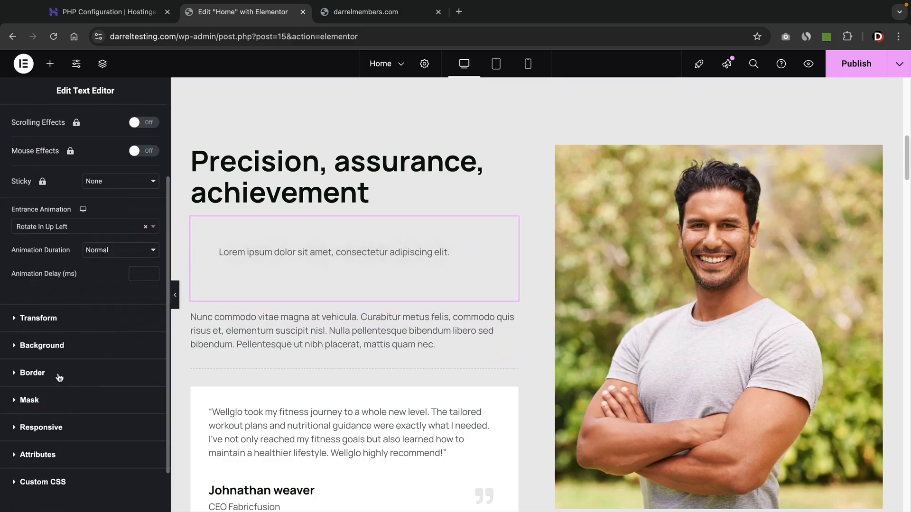
Give the Lorem ipsum text block a solid border.
click(59, 377)
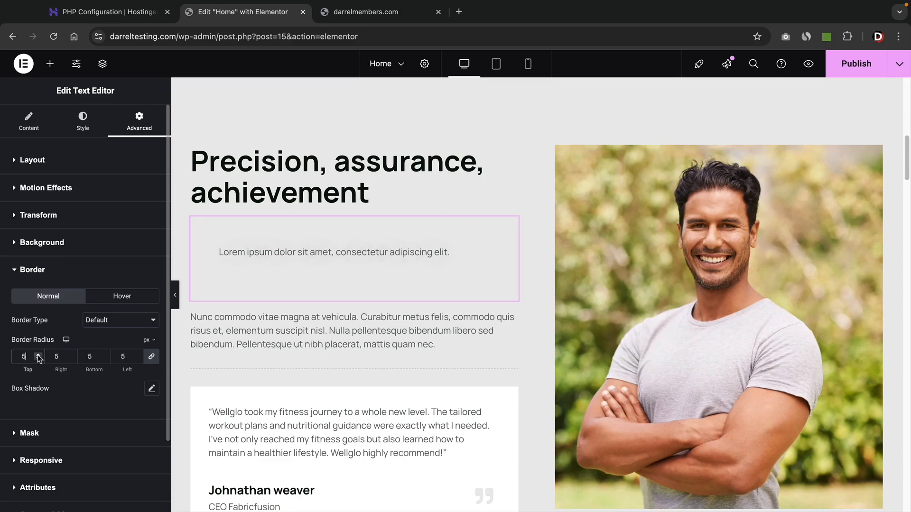
click(97, 320)
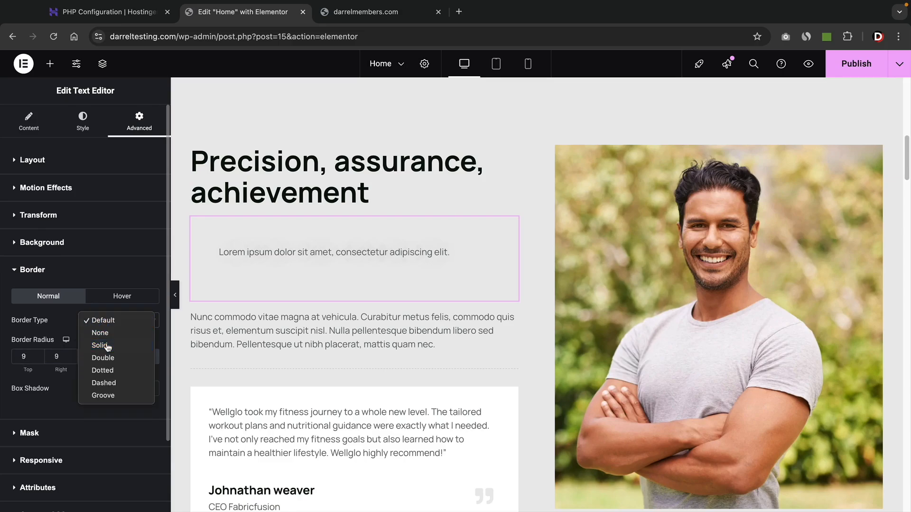
click(98, 348)
click(297, 329)
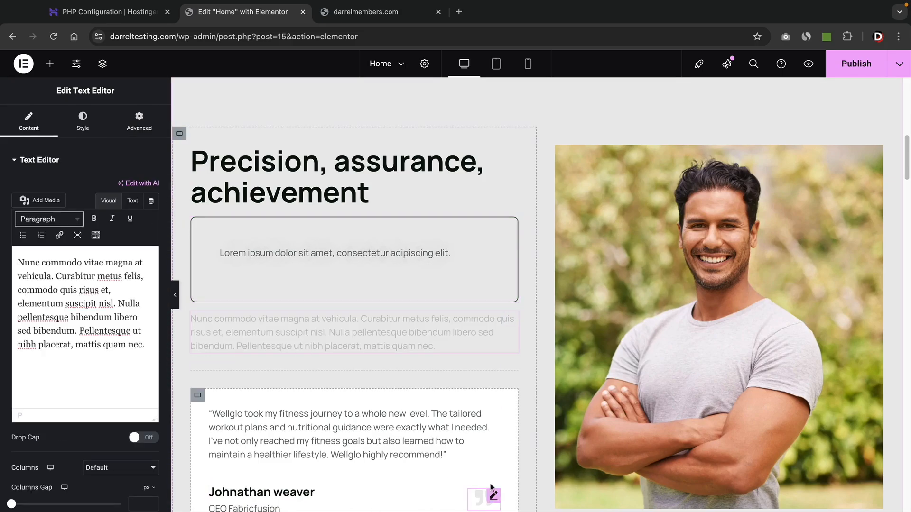
click(227, 248)
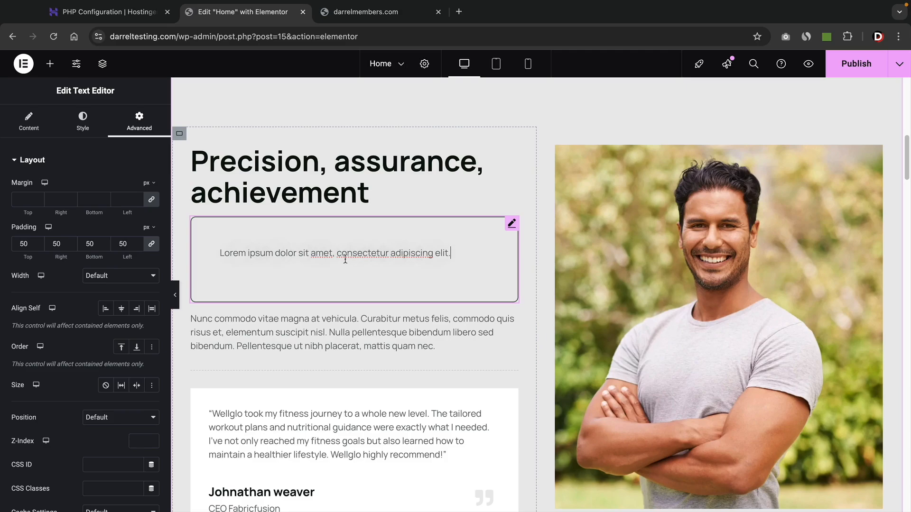
Duplicate the bordered text block and move the copy above the photo.
right_click(508, 227)
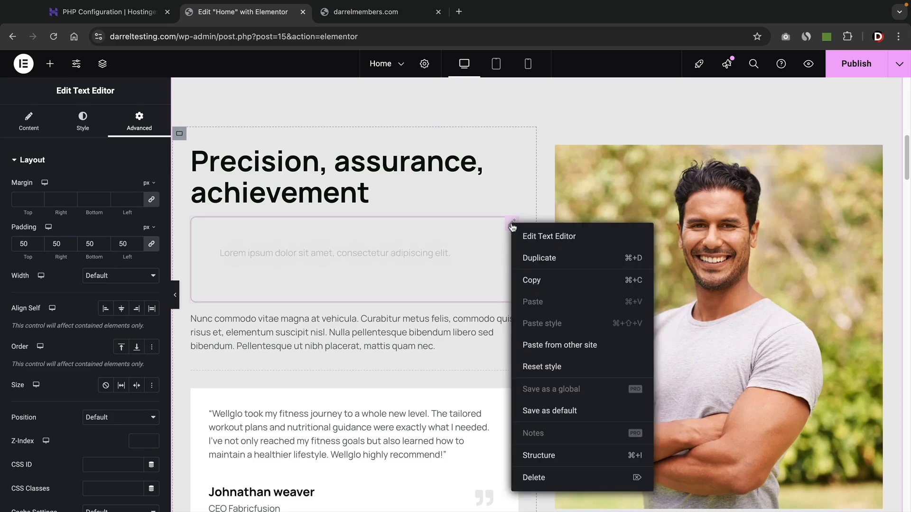
click(539, 258)
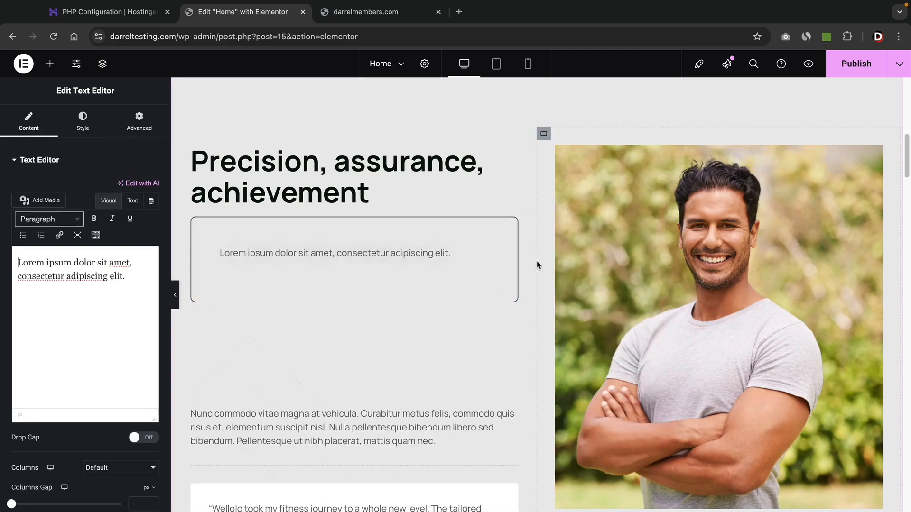
drag(512, 224, 611, 135)
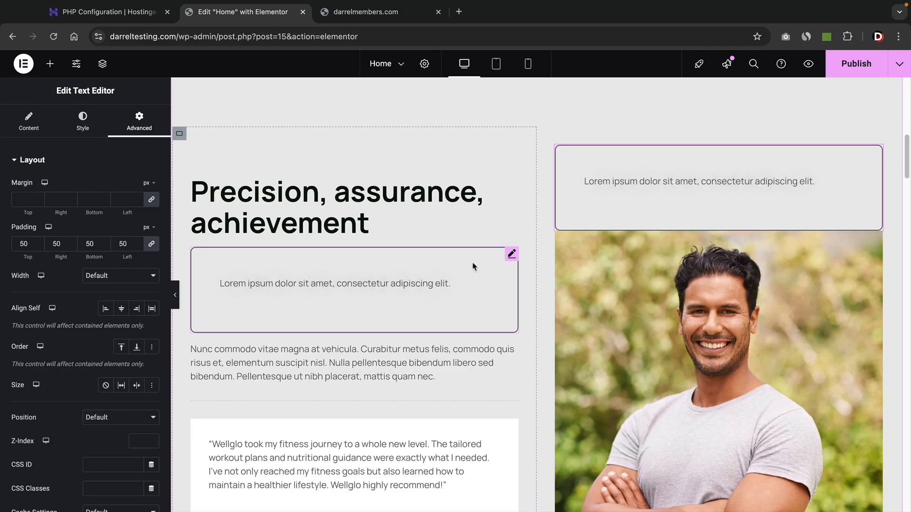
Delete the right and left Lorem ipsum text boxes via their context menus.
right_click(689, 181)
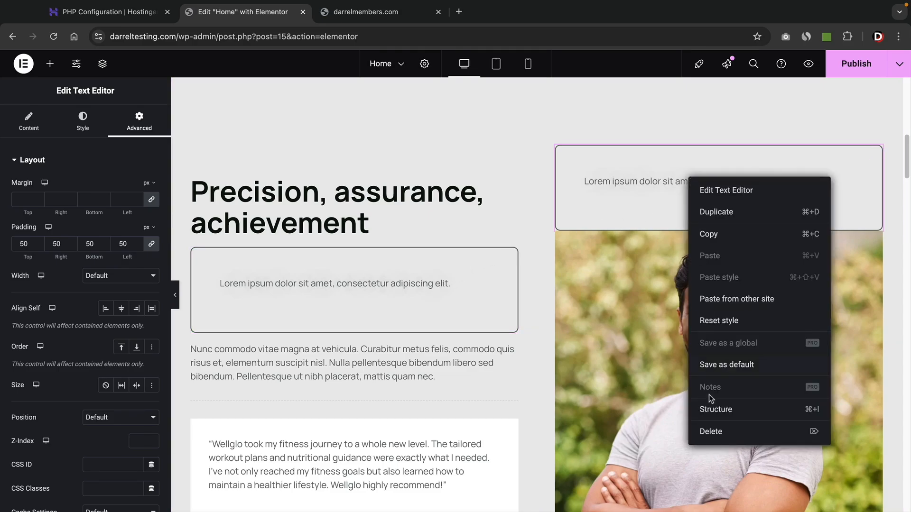
click(717, 436)
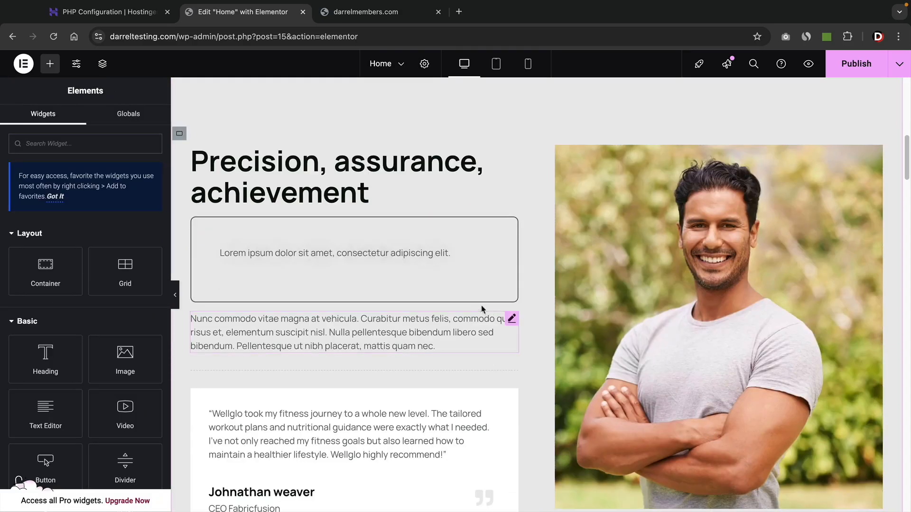
right_click(416, 269)
click(438, 498)
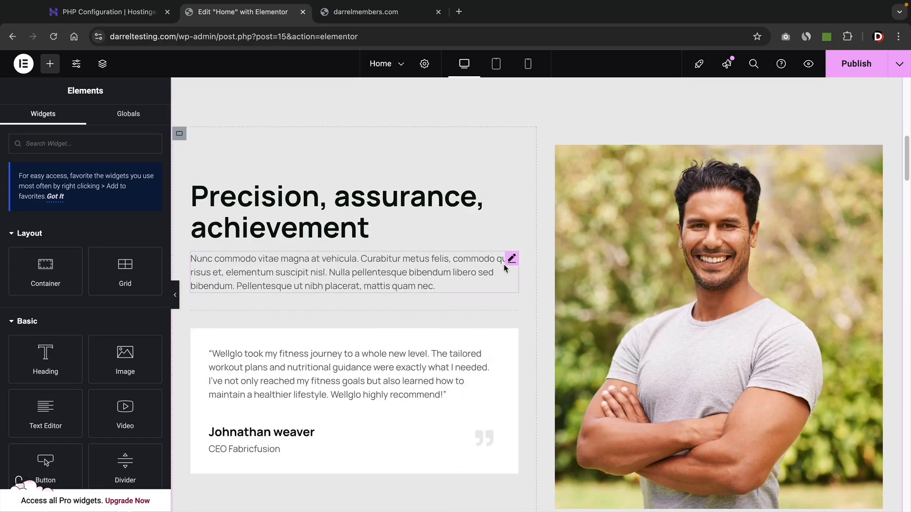
scroll(546, 299, up, 4)
scroll(547, 298, up, 6)
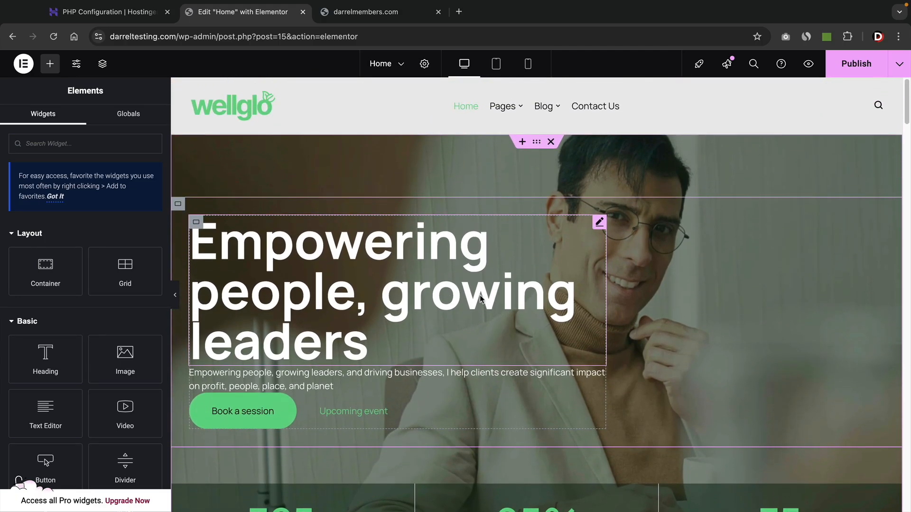
click(382, 13)
scroll(415, 333, down, 2)
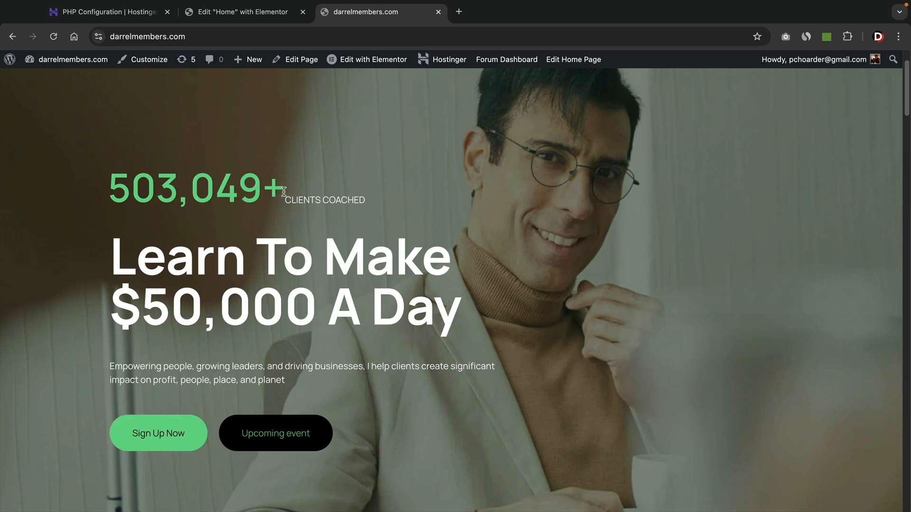
drag(283, 191, 127, 192)
click(242, 12)
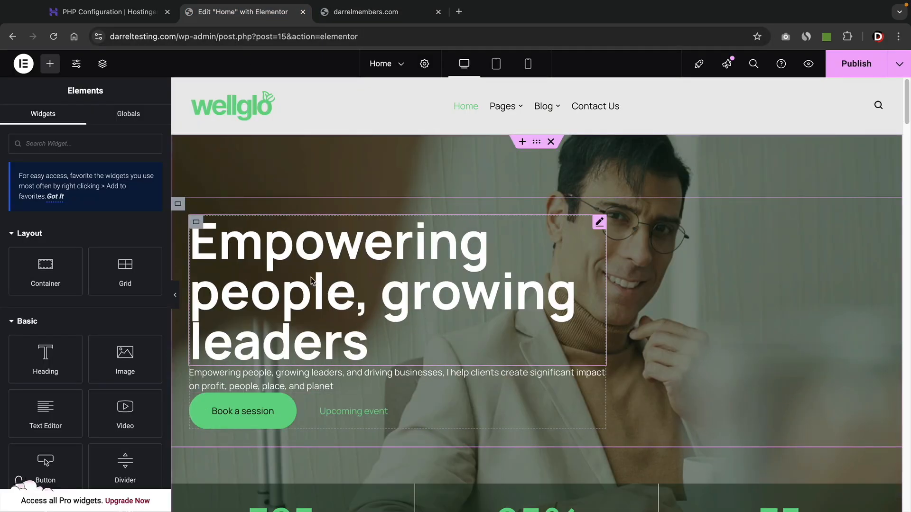
Set the hero content container's direction to Column.
click(196, 223)
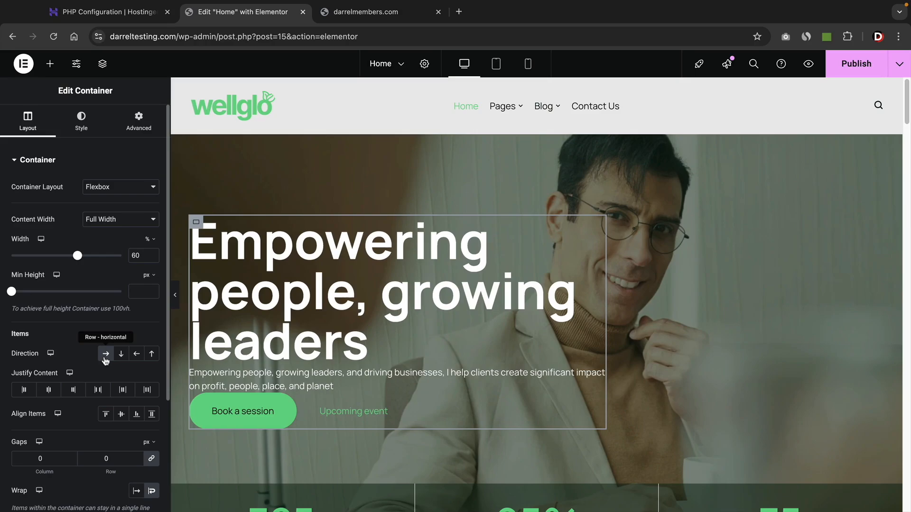
click(105, 357)
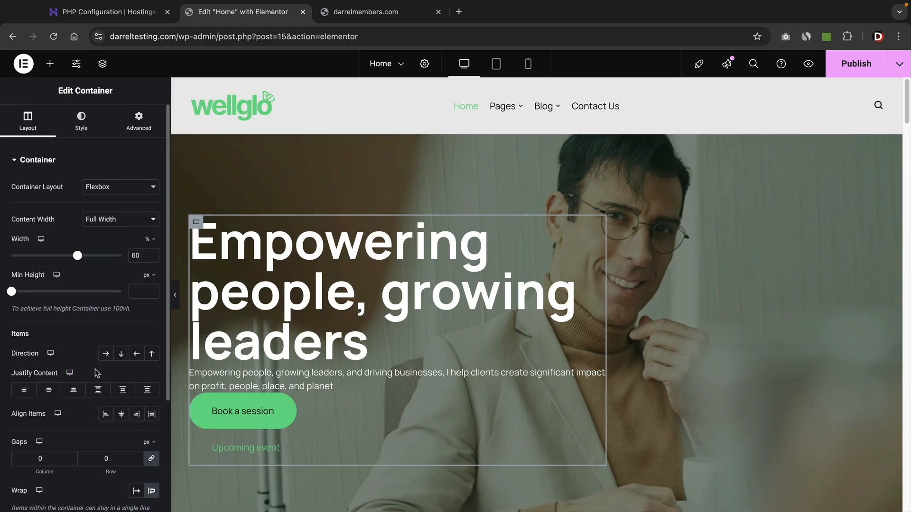
click(106, 355)
click(108, 356)
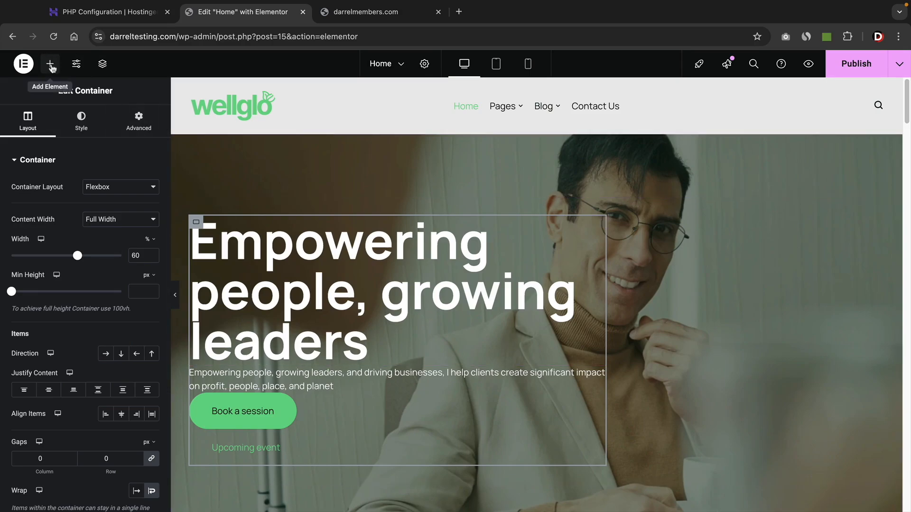
Delete the Upcoming event link from the hero.
click(50, 66)
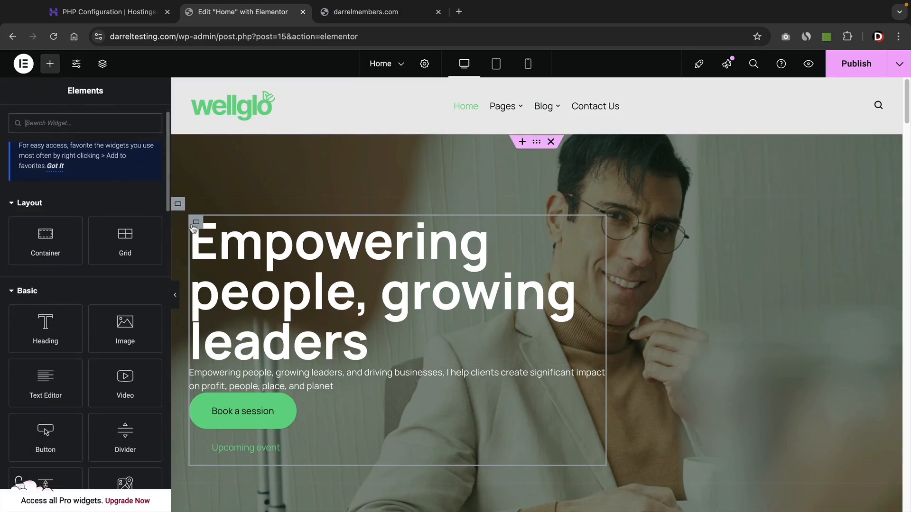
scroll(216, 249, down, 1)
scroll(216, 249, down, 2)
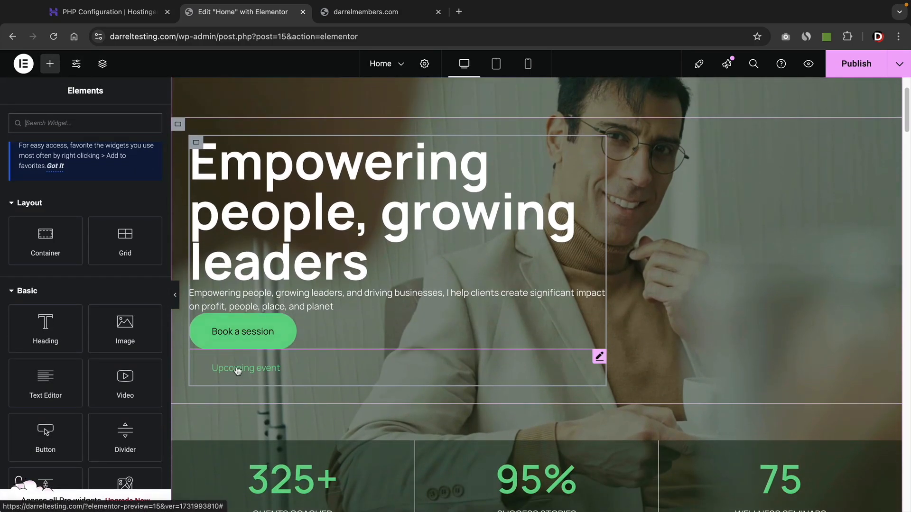
right_click(246, 370)
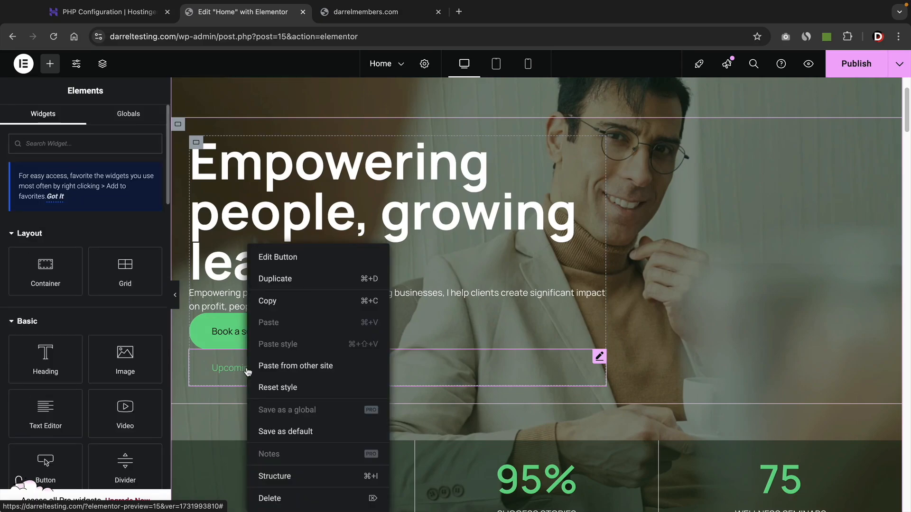
click(287, 498)
scroll(304, 332, up, 3)
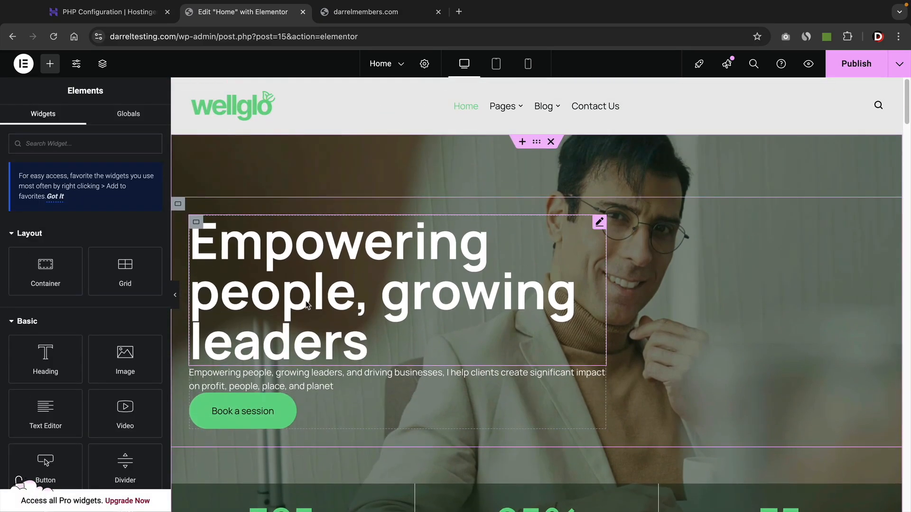
Check the live site's 503,049+ counter for comparison, then return to Elementor.
click(340, 13)
drag(280, 190, 111, 190)
click(238, 16)
scroll(309, 460, down, 3)
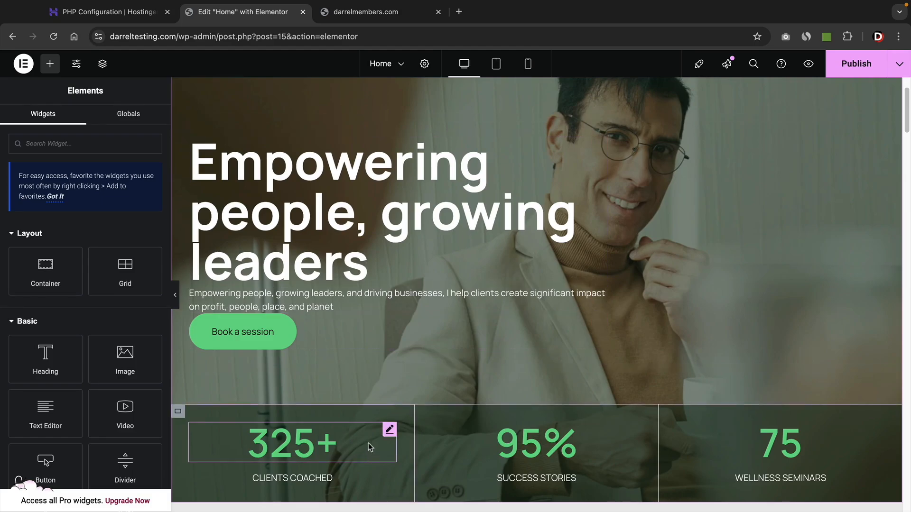
Duplicate the 325+ counter in the hero.
right_click(389, 431)
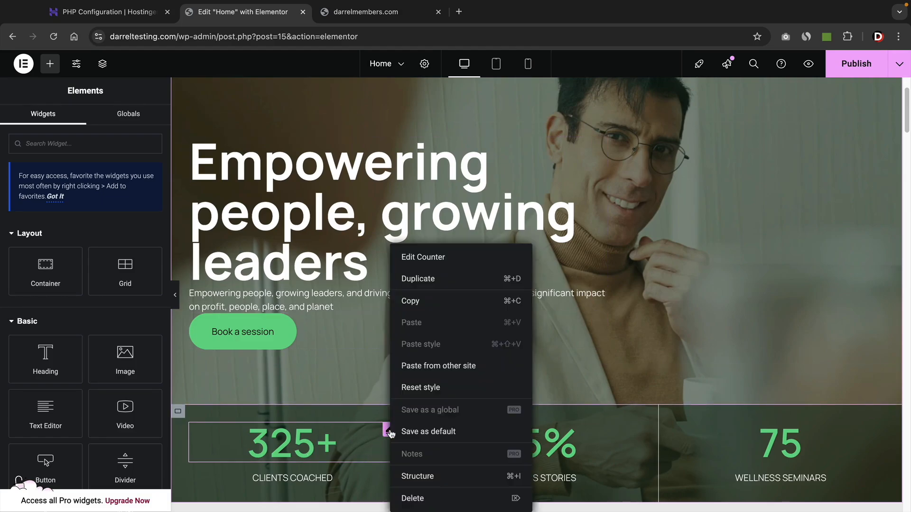
click(415, 279)
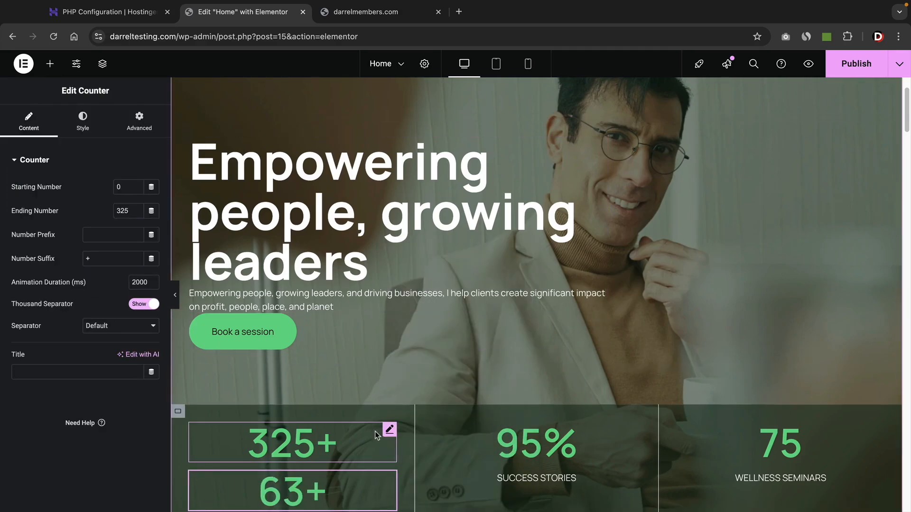
scroll(340, 435, down, 1)
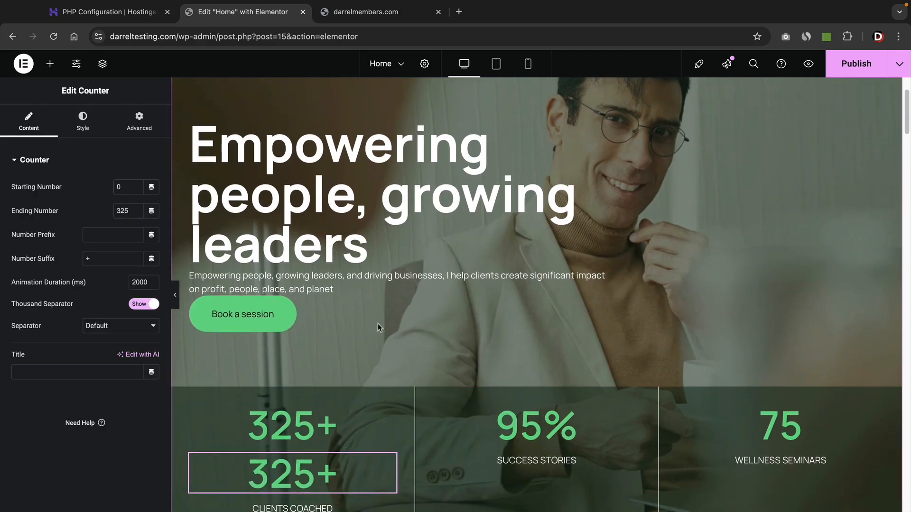
scroll(378, 324, up, 1)
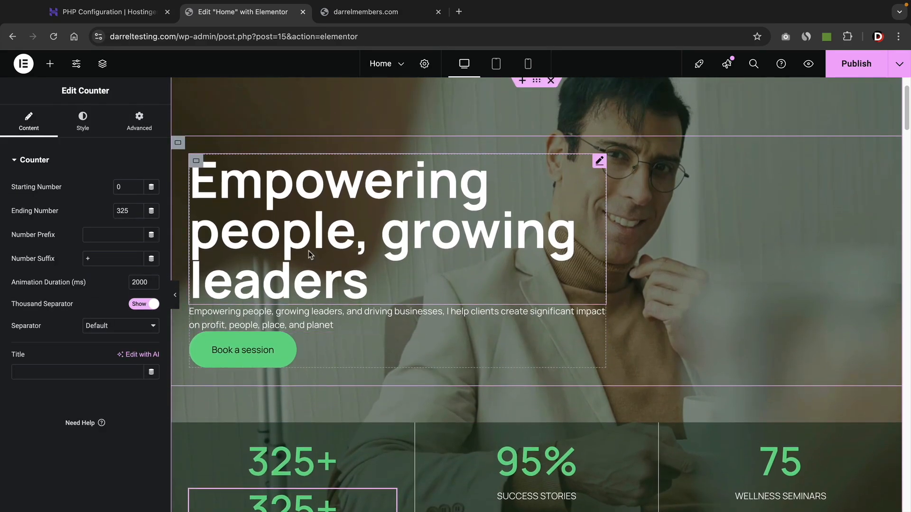
scroll(308, 250, up, 1)
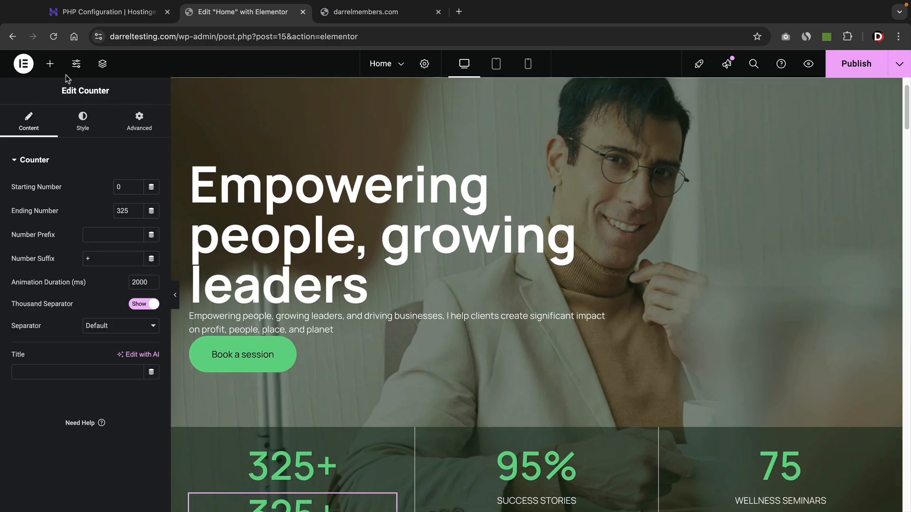
Move the copied counter into a new container above the headline and set its ending number to 13325.
click(51, 67)
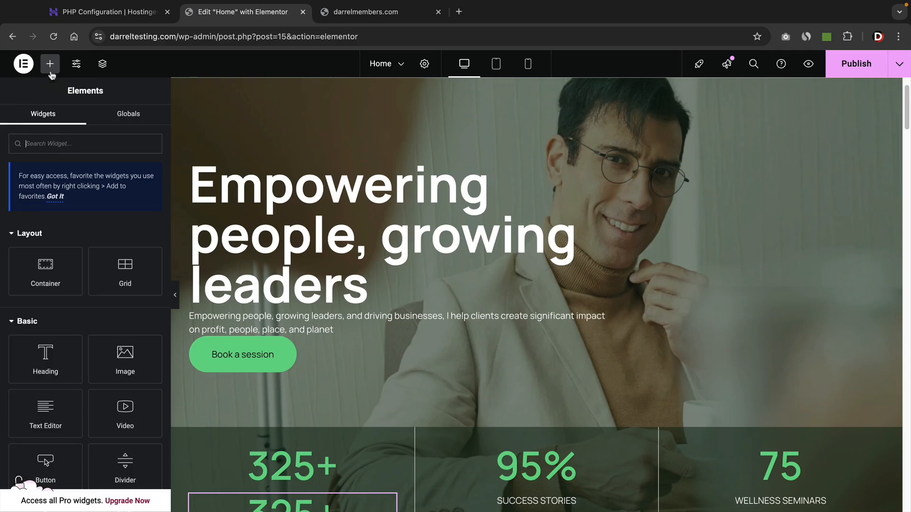
drag(36, 276, 240, 192)
scroll(332, 162, down, 2)
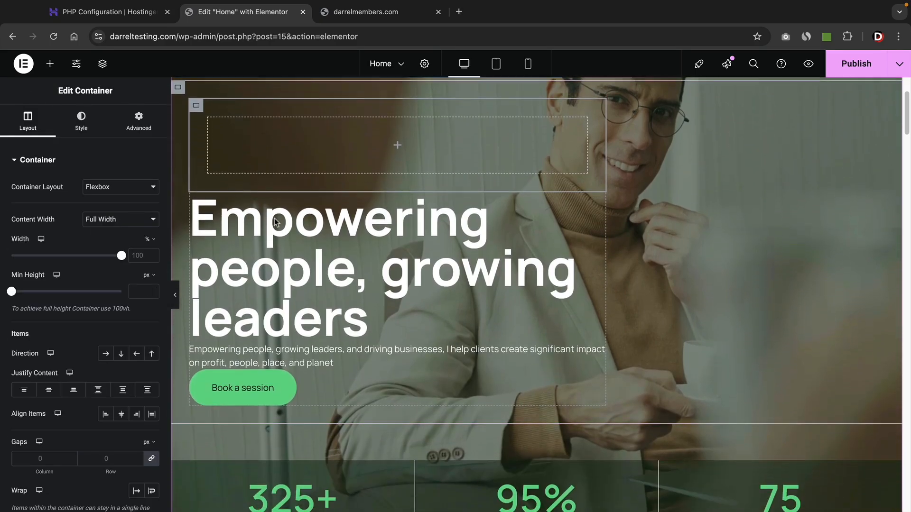
scroll(379, 284, down, 2)
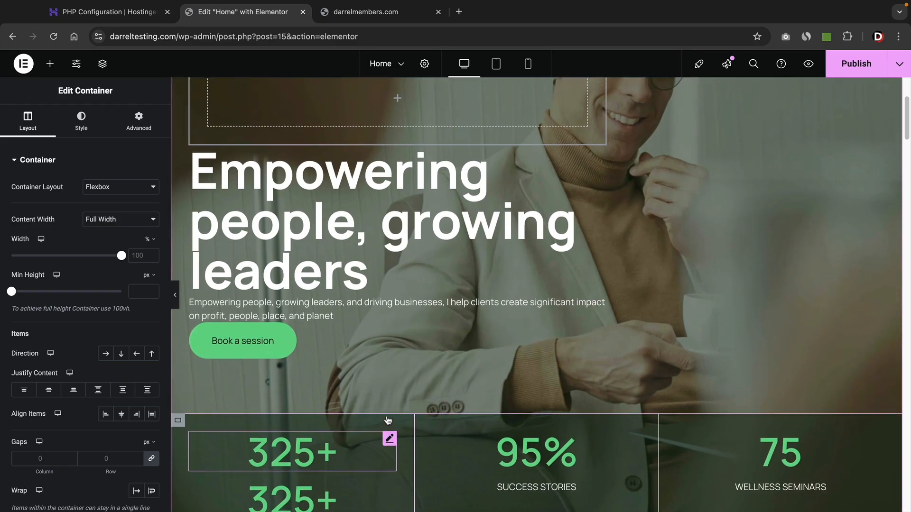
drag(389, 423, 372, 115)
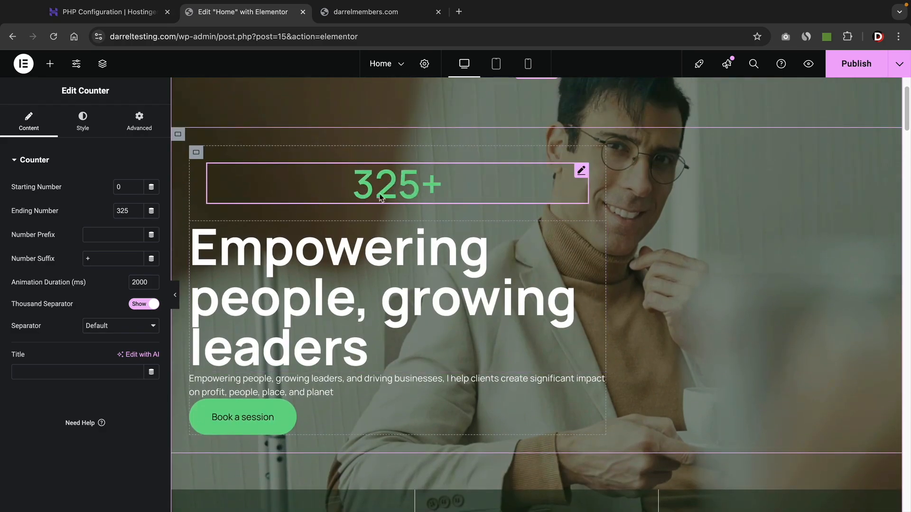
text(13)
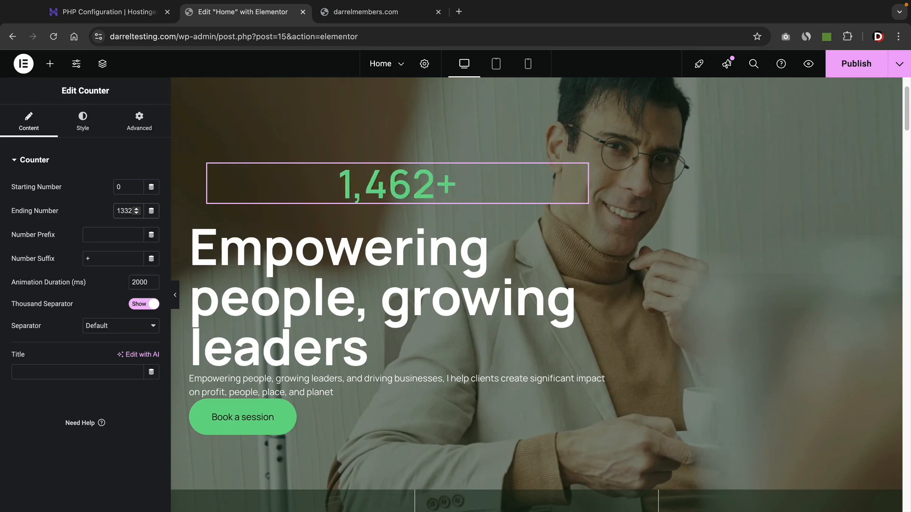
Duplicate the CLIENTS COACHED heading and move the copy directly under the 13,325+ counter.
click(50, 64)
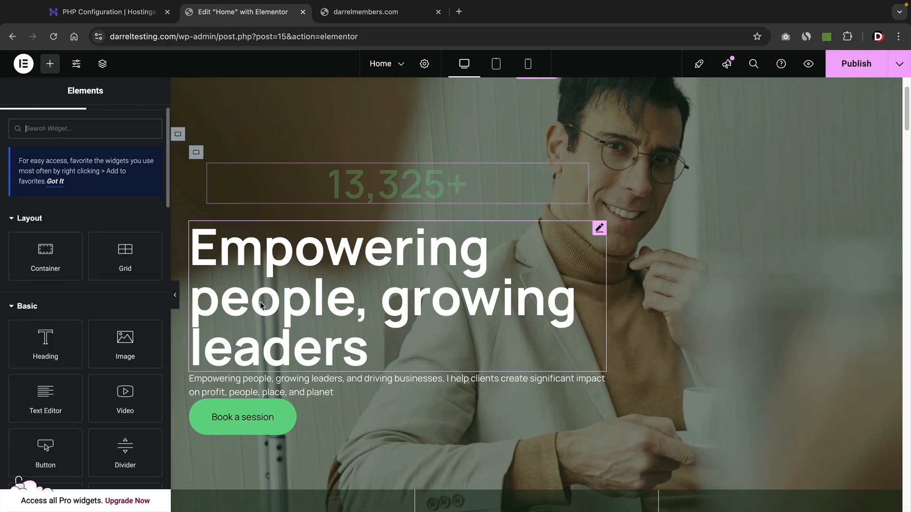
scroll(299, 308, down, 2)
scroll(299, 308, down, 2)
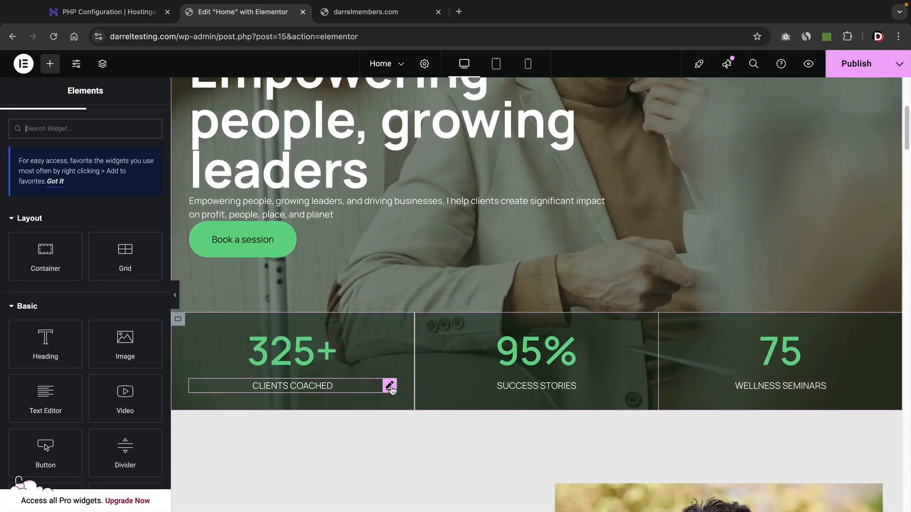
right_click(391, 385)
click(423, 279)
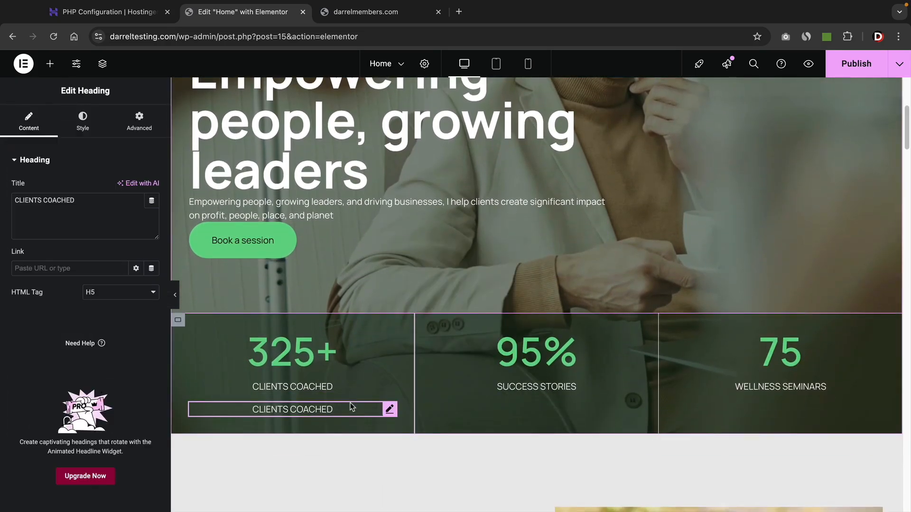
scroll(352, 406, up, 1)
scroll(360, 417, up, 1)
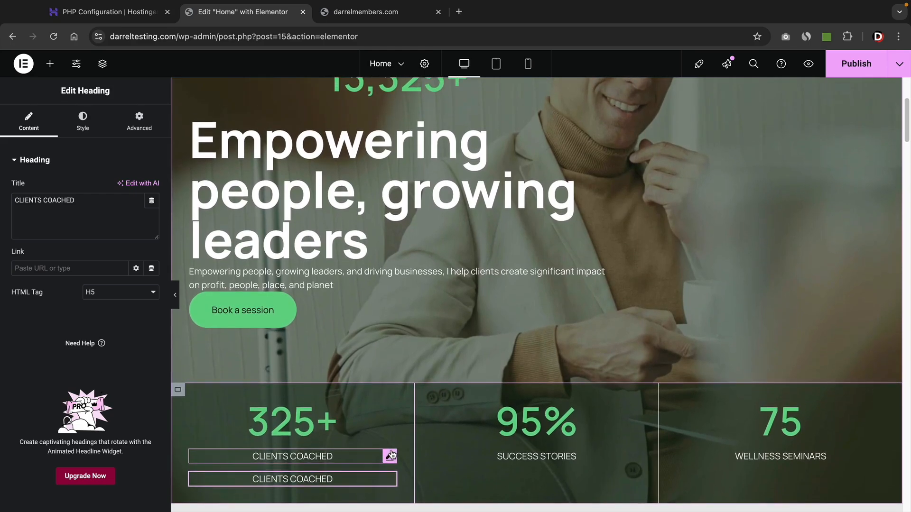
drag(391, 468, 447, 109)
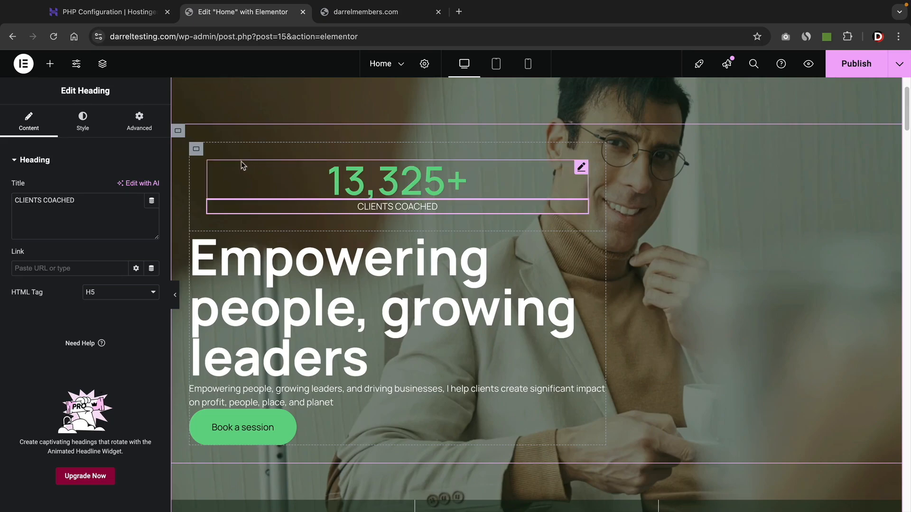
click(196, 151)
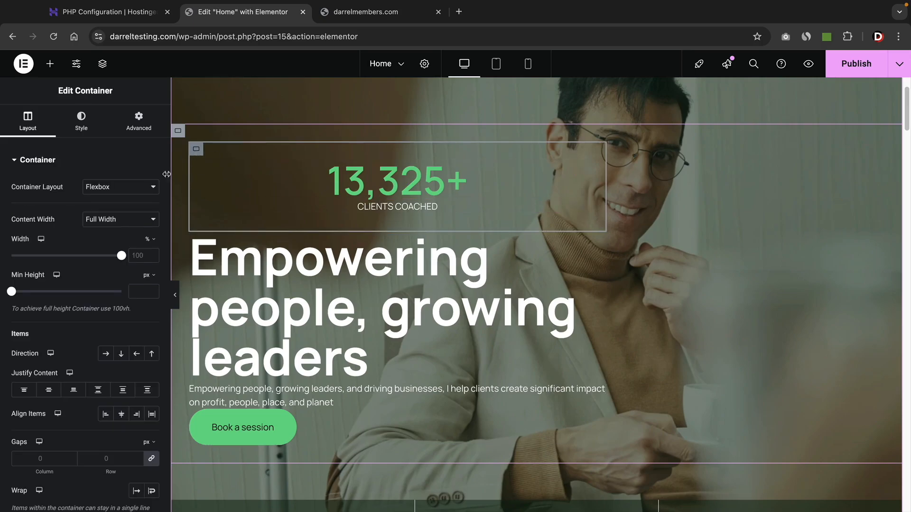
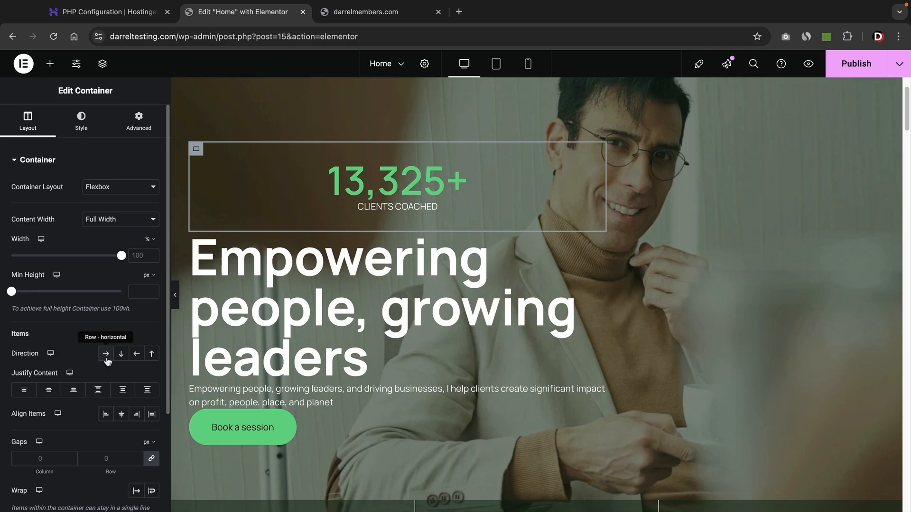
Set the counter container to Row direction and left-align the CLIENTS COACHED heading.
click(107, 355)
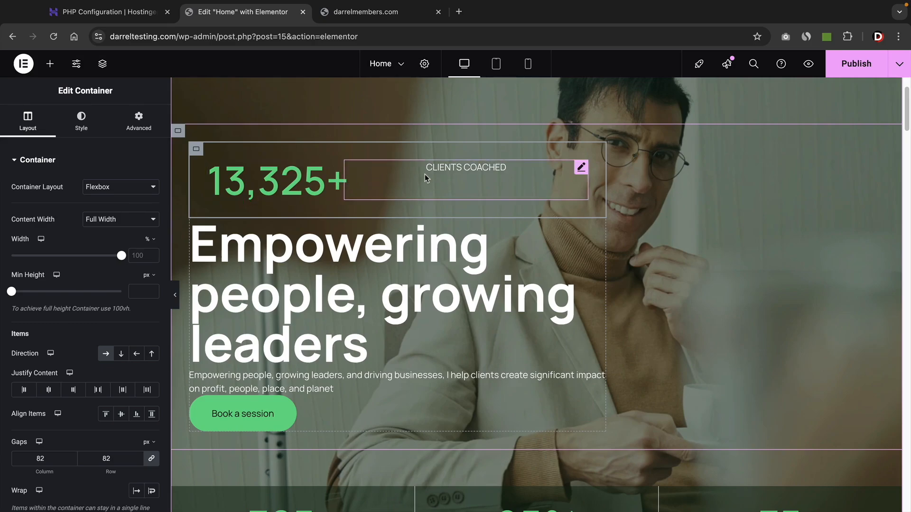
click(450, 170)
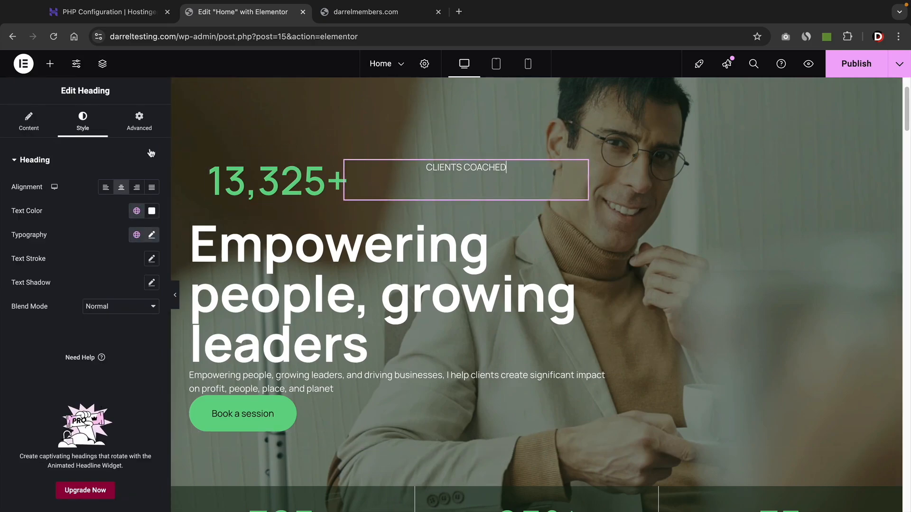
click(122, 188)
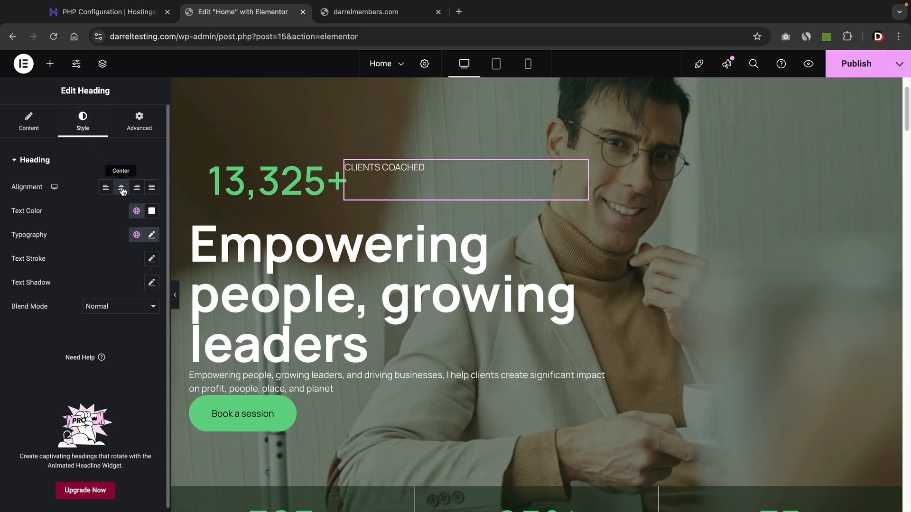
click(28, 121)
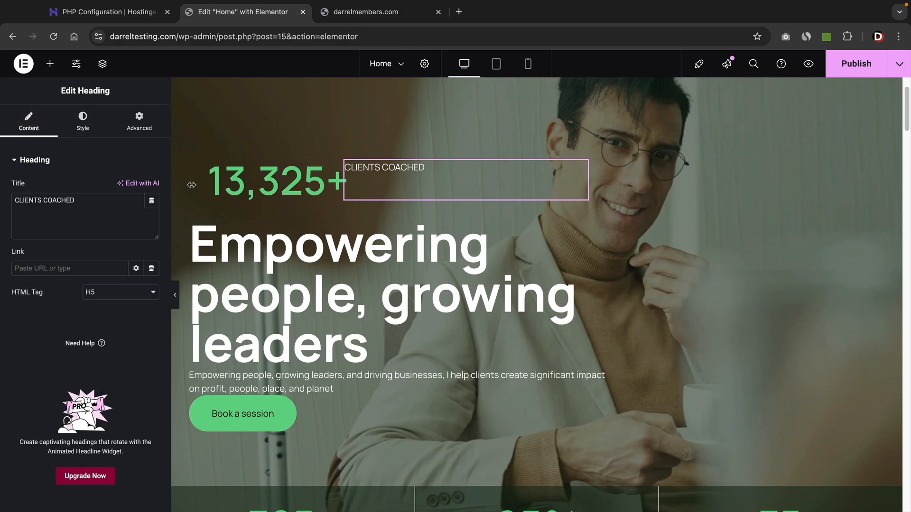
Set the counter container's padding to 0.
click(196, 150)
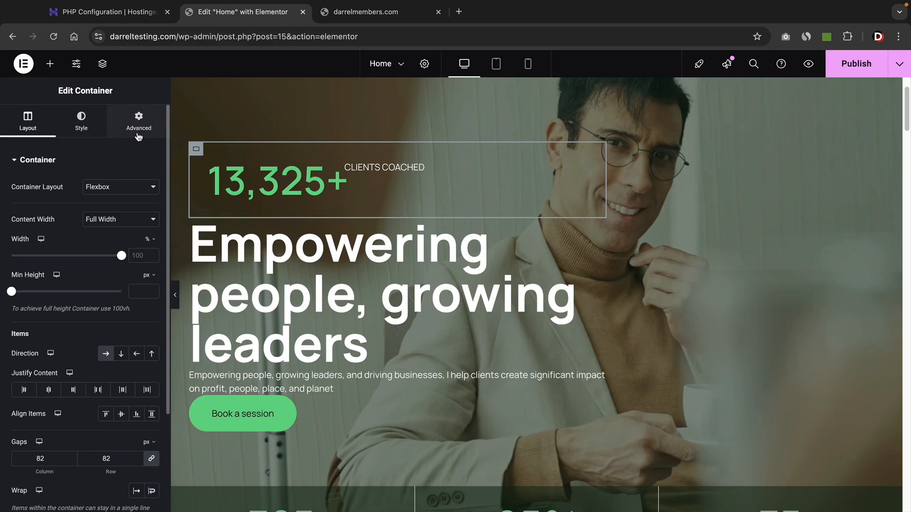
click(138, 135)
click(23, 243)
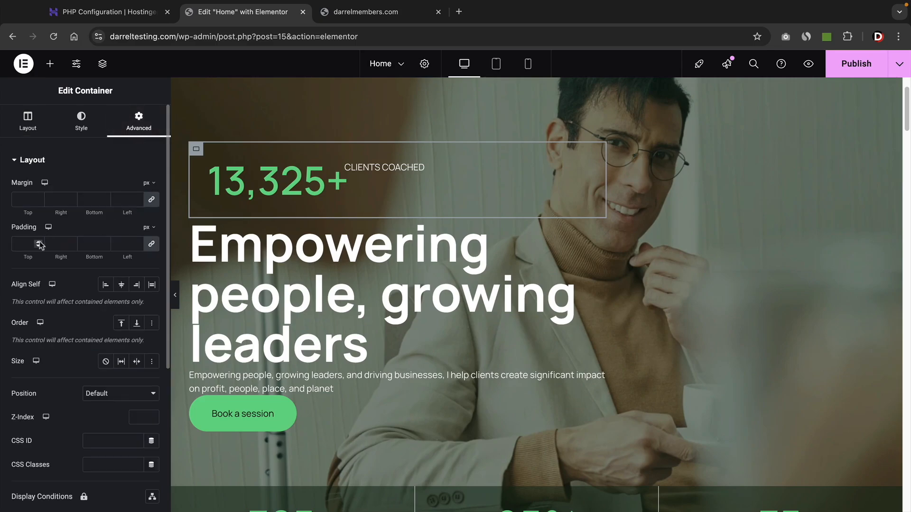
text(0)
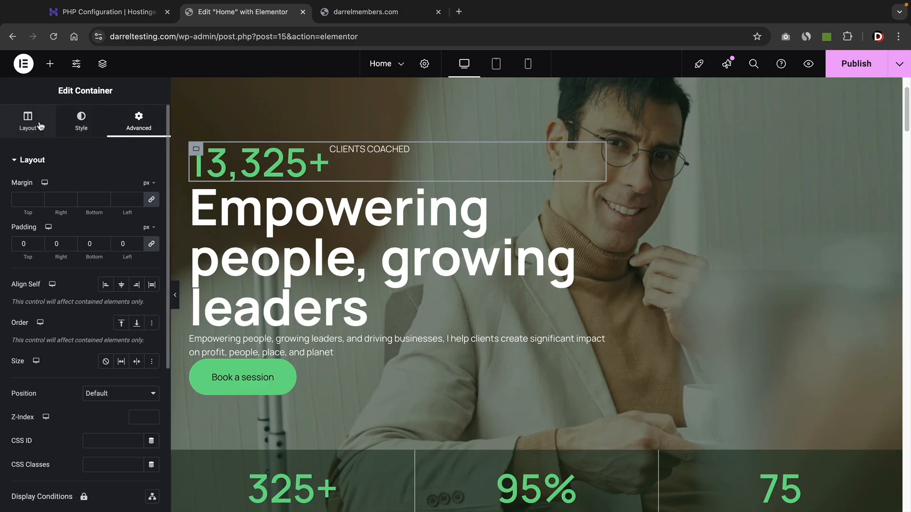
Align the CLIENTS COACHED label to the bottom of the 13,325+ number with Align Items End.
click(196, 151)
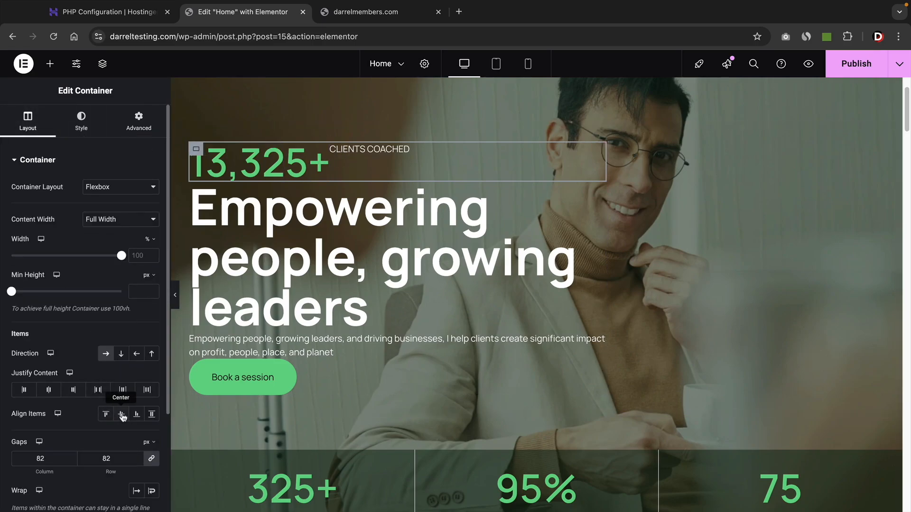
click(137, 414)
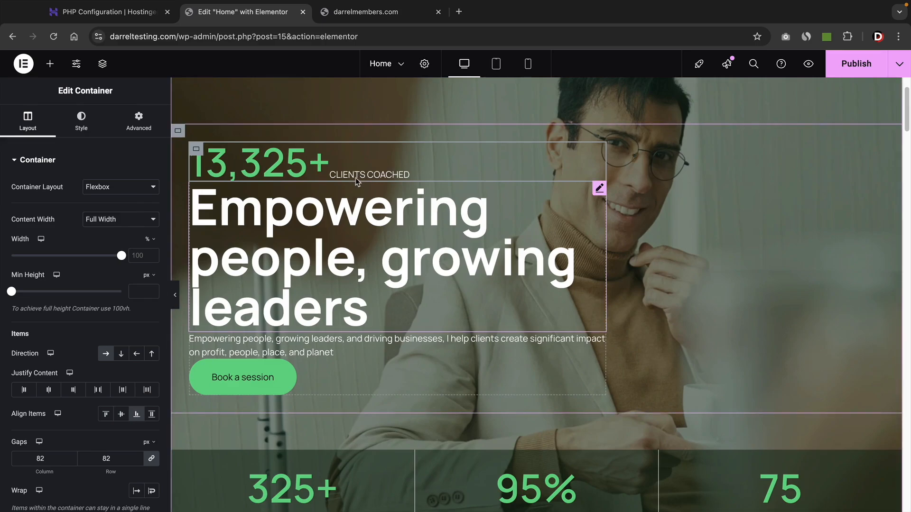
click(122, 415)
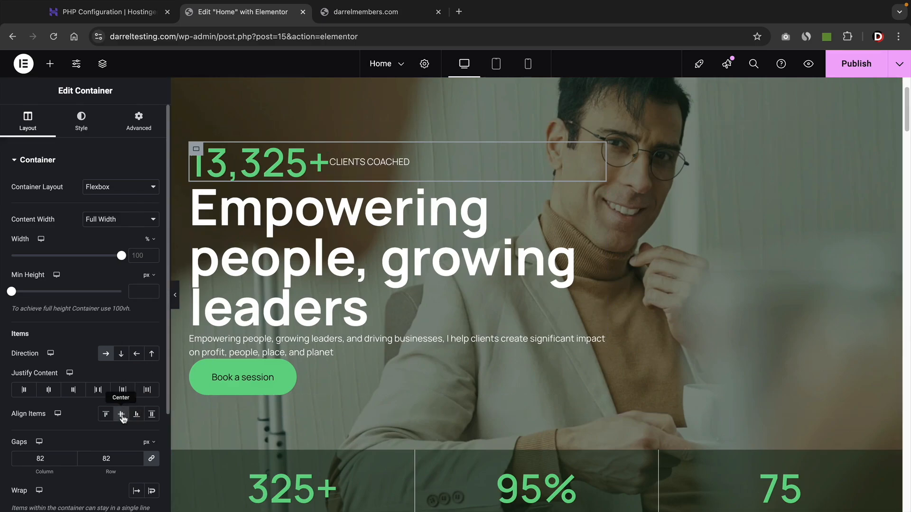
click(106, 414)
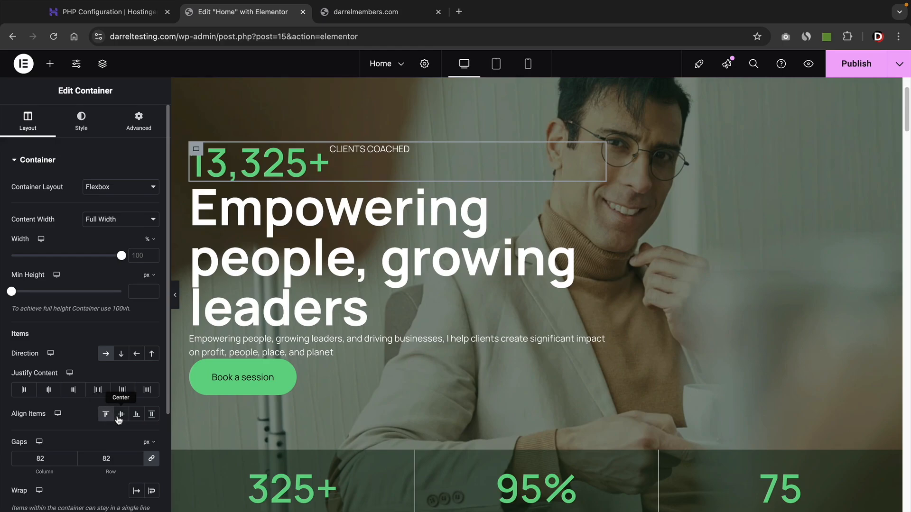
click(121, 414)
click(136, 414)
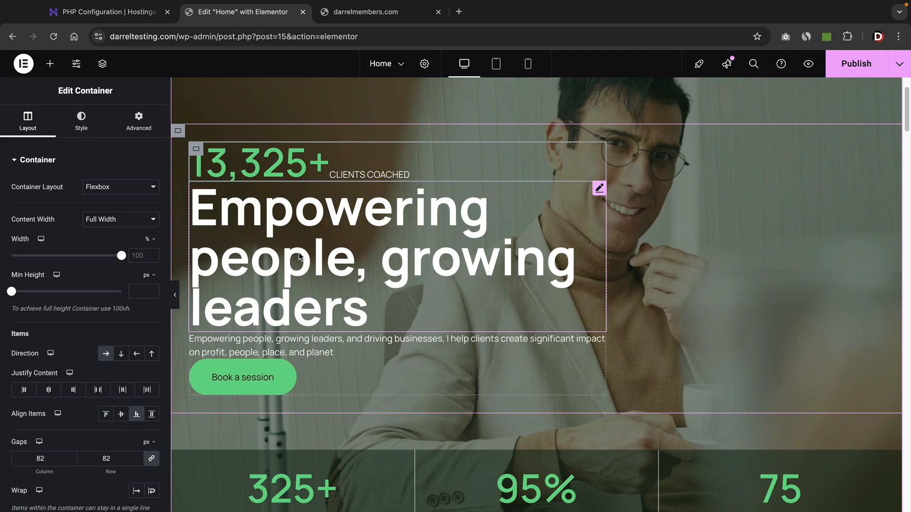
click(300, 257)
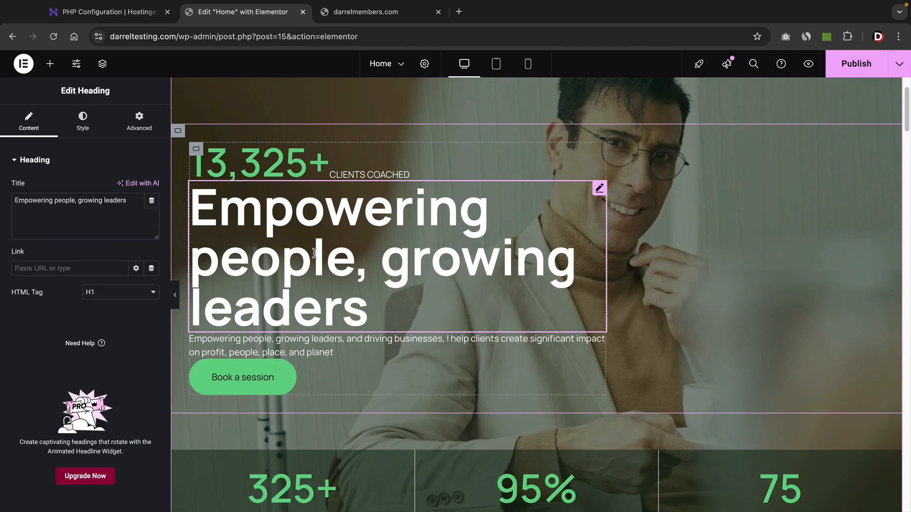
Change the hero heading to 'Learn To Make $50,000 Daily'.
triple_click(116, 201)
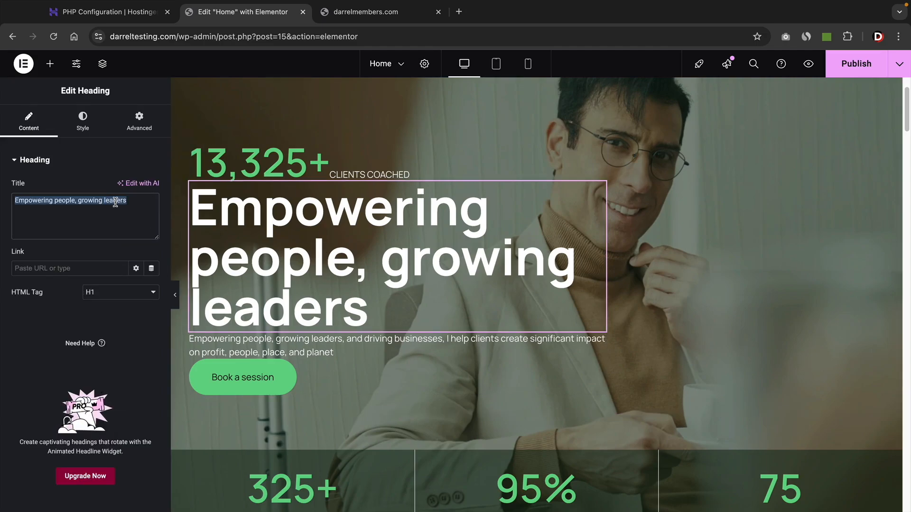
text(Learn To MAke )
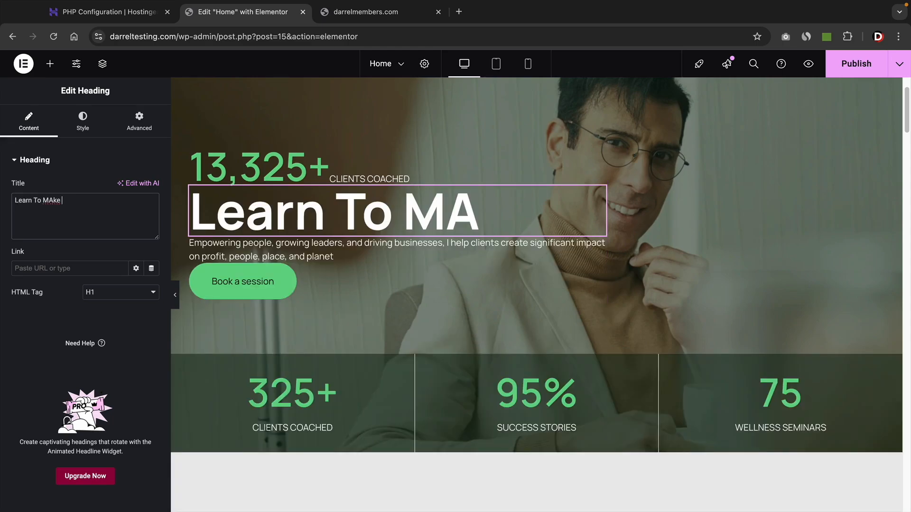
text($50,)
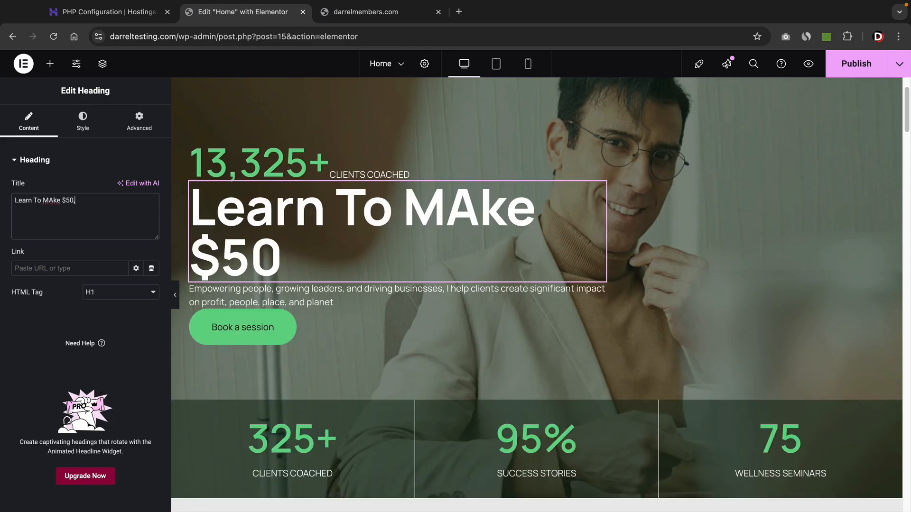
text(000 Daily)
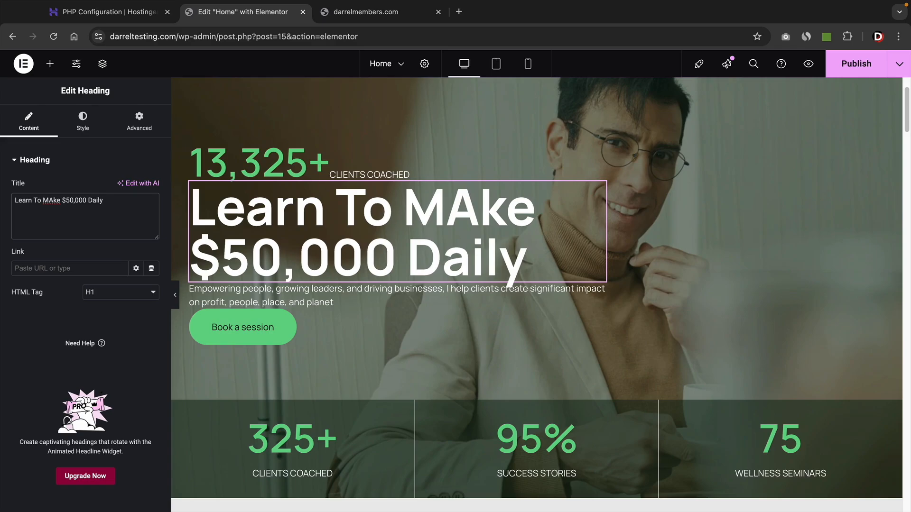
key(BackSpace)
text(a)
click(298, 295)
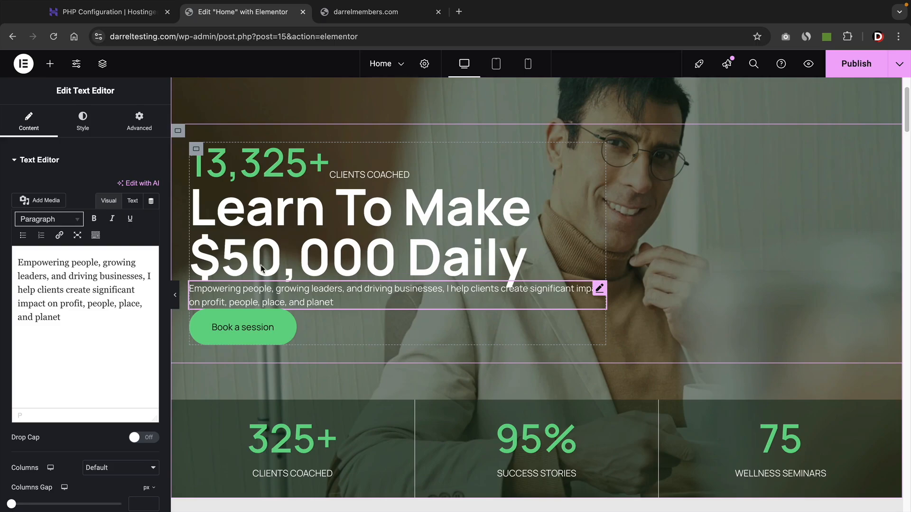
Give the hero paragraph 10 px padding on all sides.
click(139, 121)
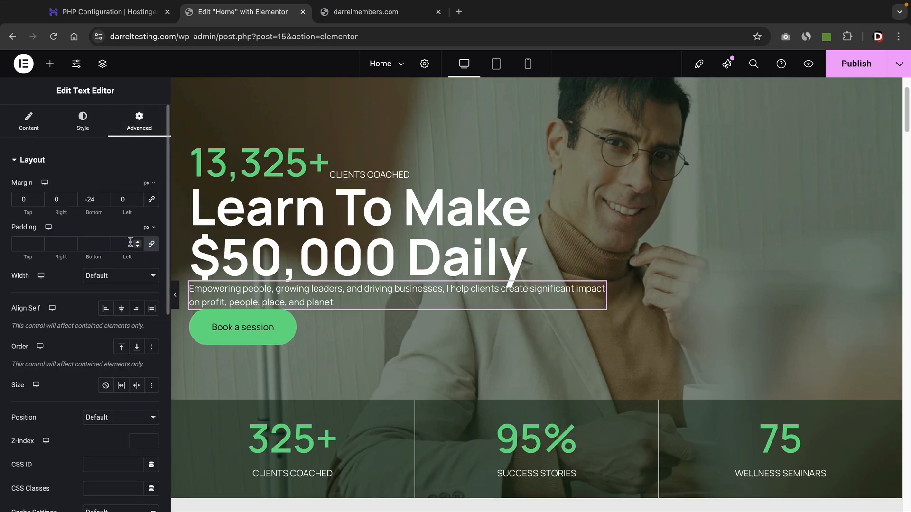
click(138, 243)
click(137, 243)
click(137, 242)
click(137, 243)
click(137, 243)
click(137, 243)
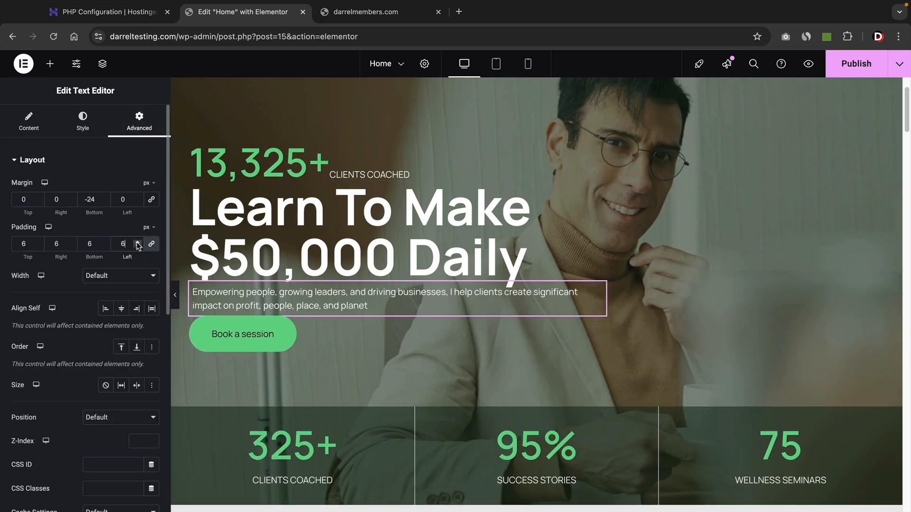
click(137, 242)
click(137, 242)
click(137, 242)
click(137, 242)
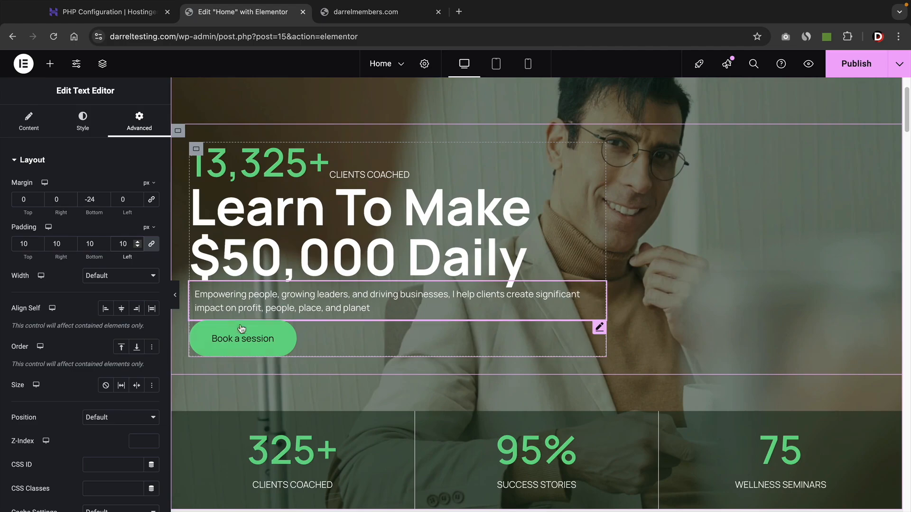
click(49, 63)
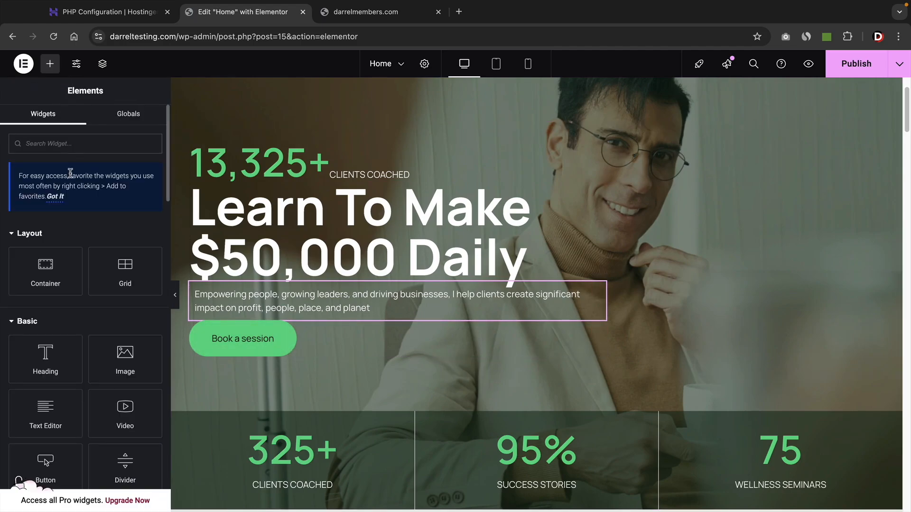
Add a button and an empty container below the paragraph, and move Book a session into the container.
text(button)
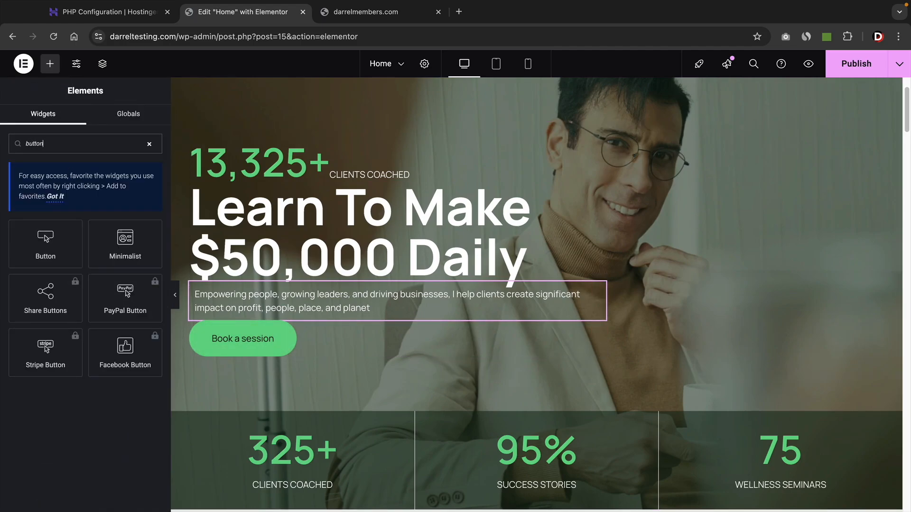
drag(36, 242, 260, 323)
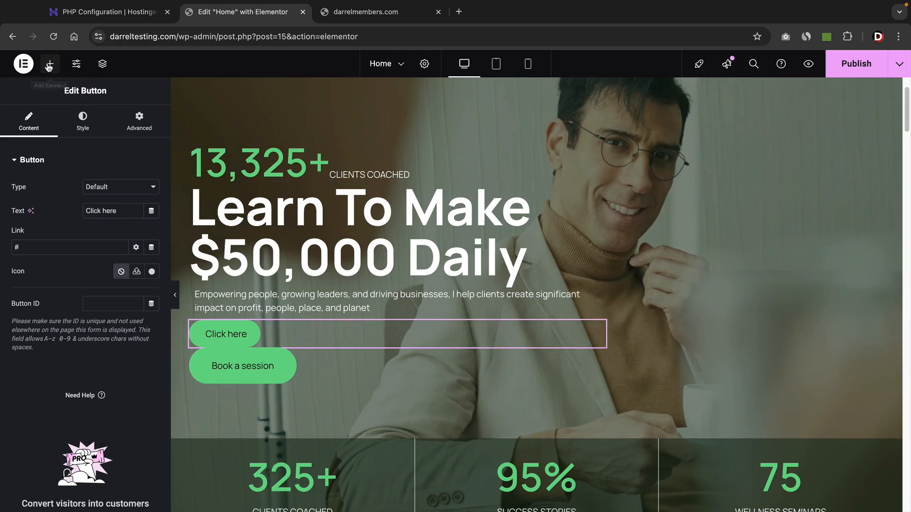
click(50, 64)
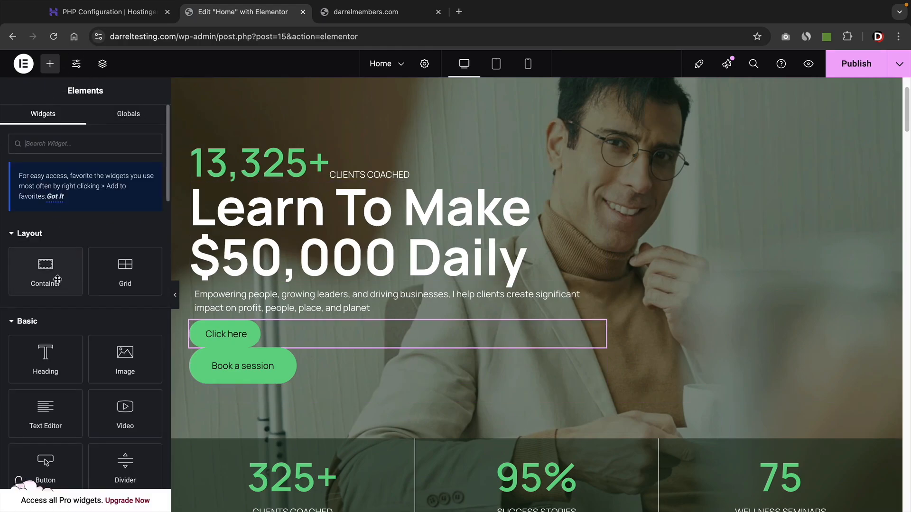
drag(46, 270, 290, 330)
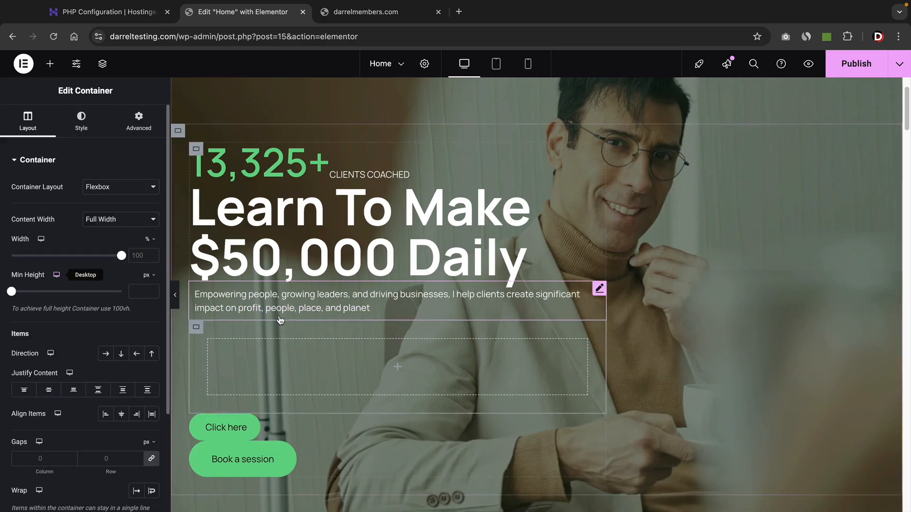
scroll(291, 332, down, 1)
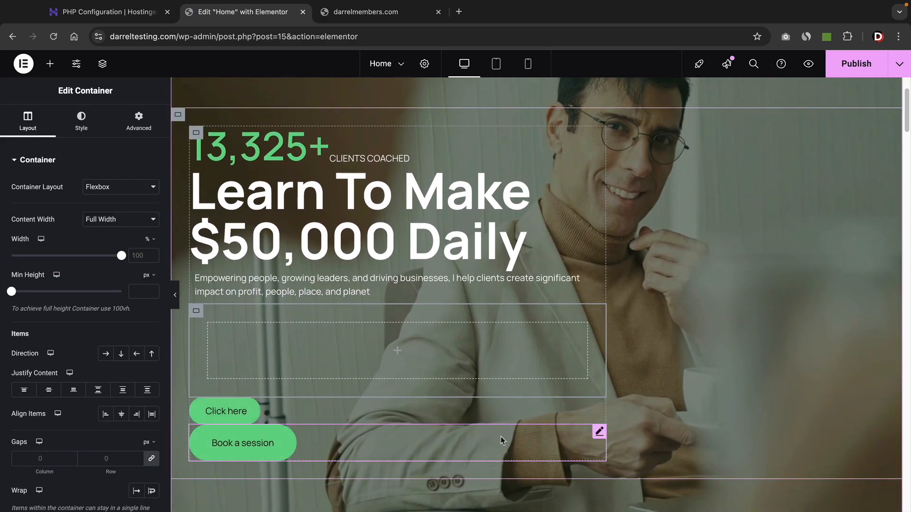
drag(595, 439, 398, 357)
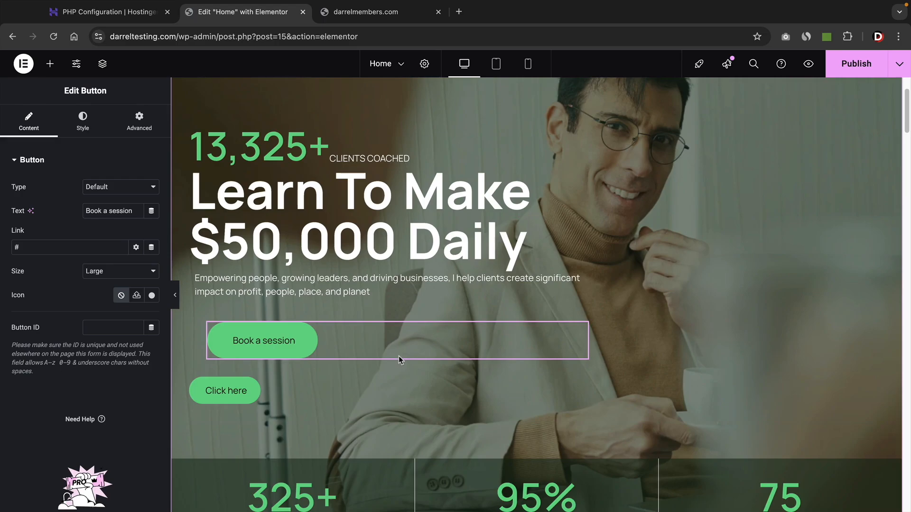
Duplicate the Book a session button and delete the Click here button.
right_click(276, 341)
click(305, 281)
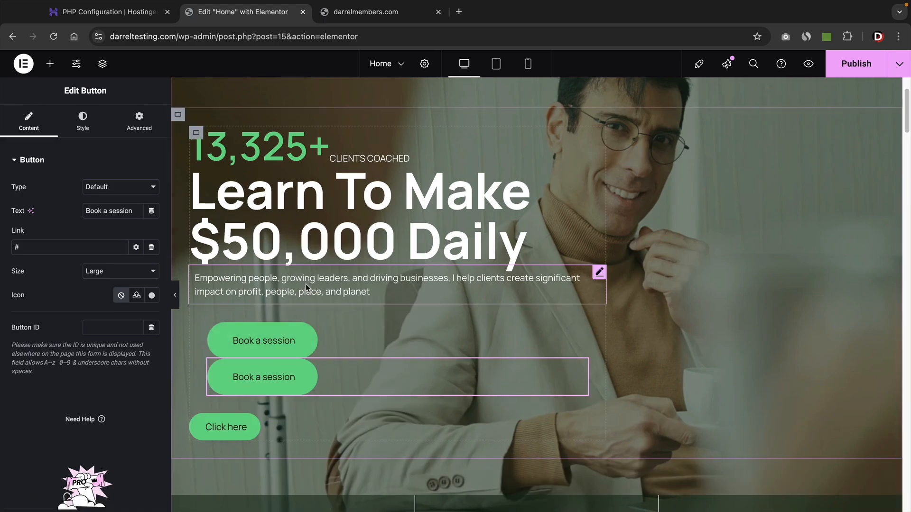
right_click(226, 430)
click(289, 498)
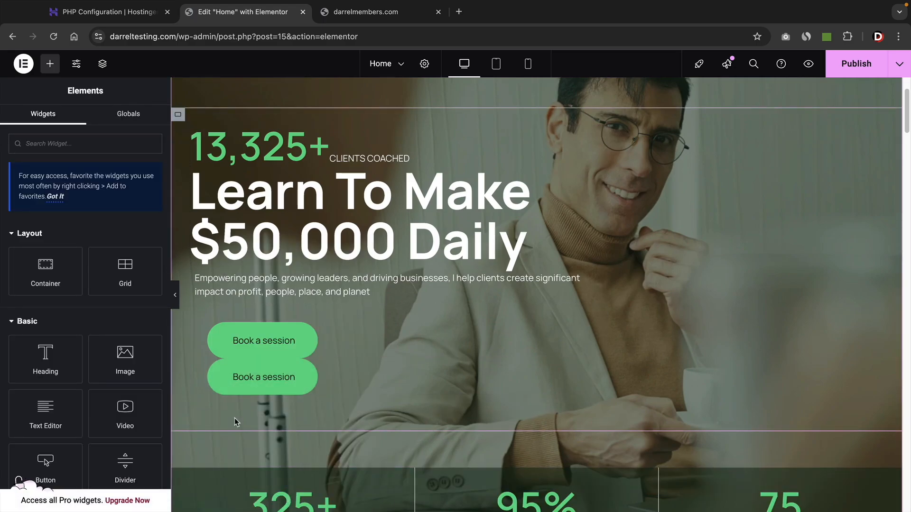
click(290, 383)
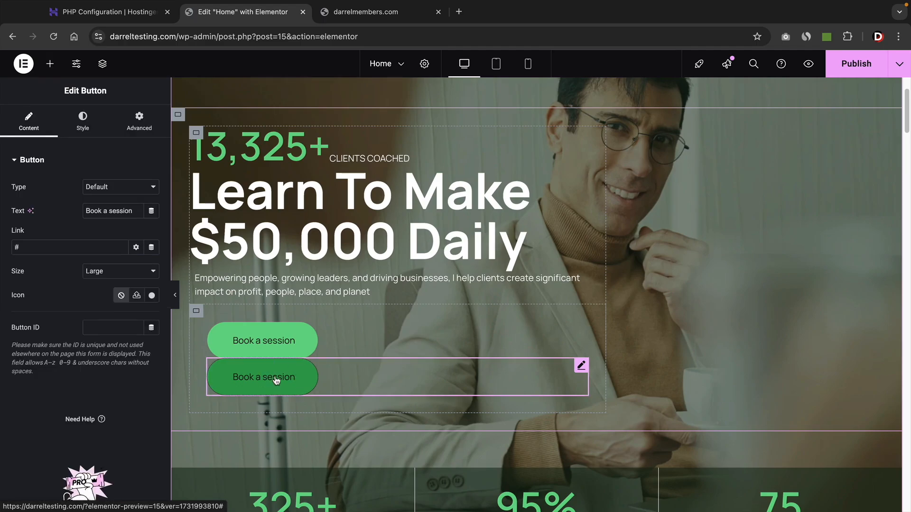
Give the second Book a session button a black background and white text.
click(83, 127)
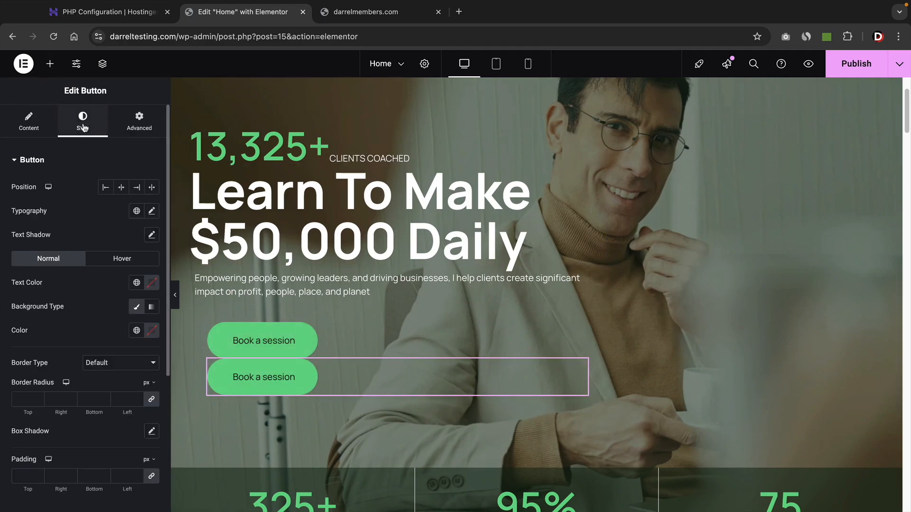
click(153, 335)
drag(146, 406, 70, 468)
click(98, 321)
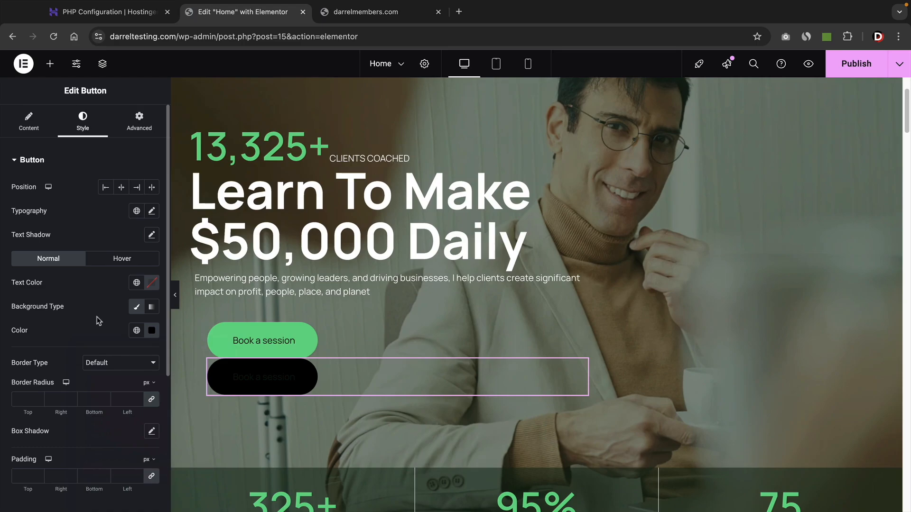
click(153, 283)
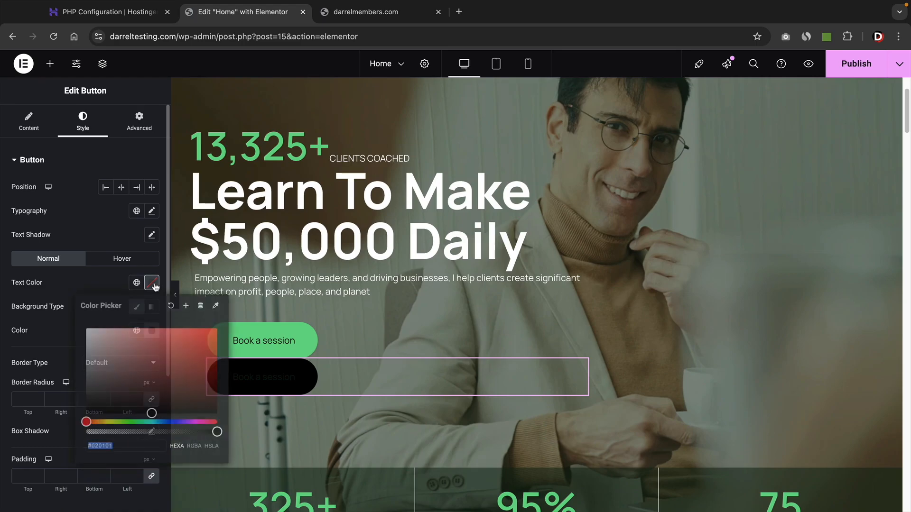
drag(142, 351, 57, 327)
click(54, 323)
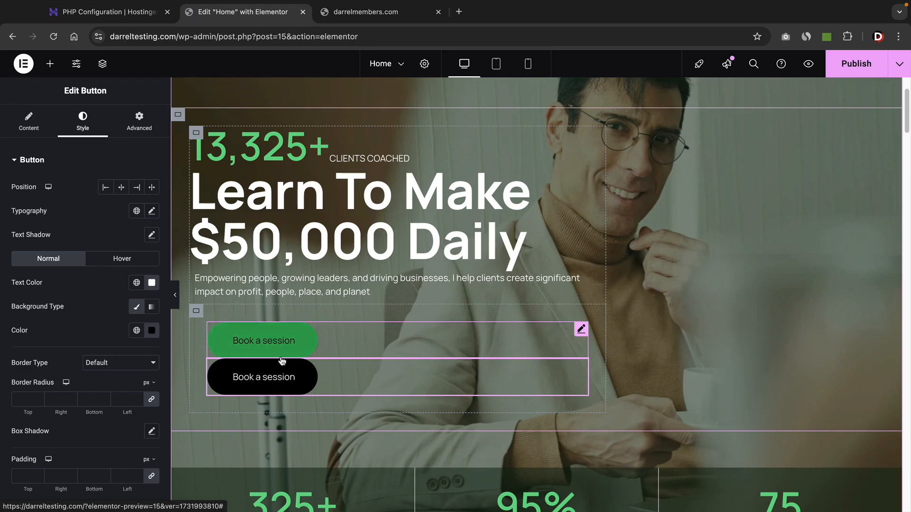
click(196, 313)
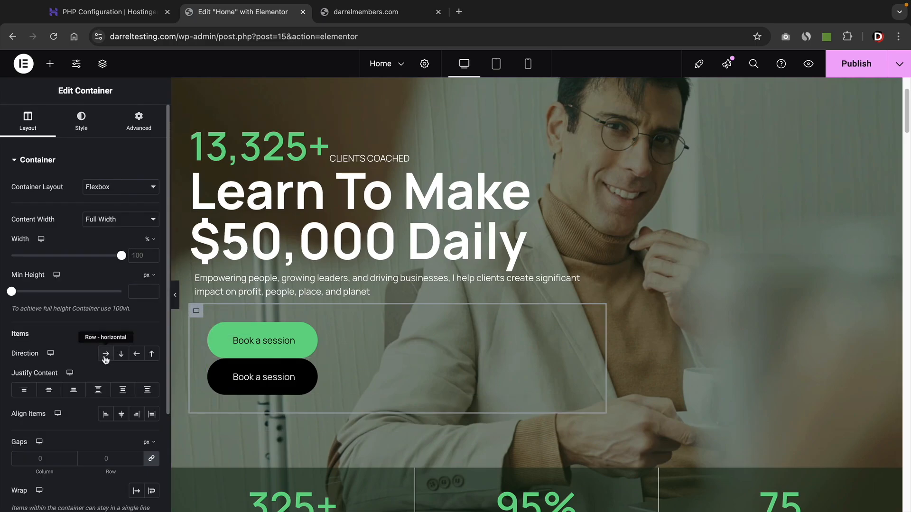
Set the button container to Row direction with 0 padding.
click(105, 354)
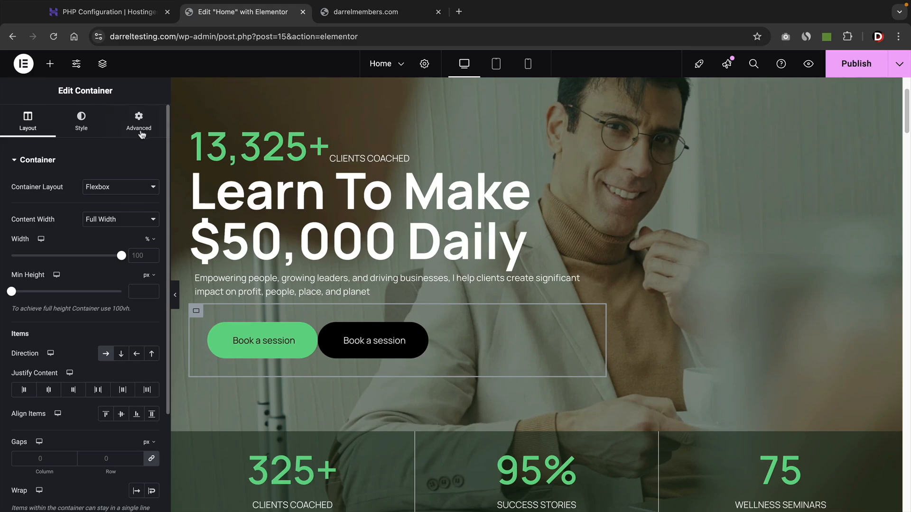
click(140, 129)
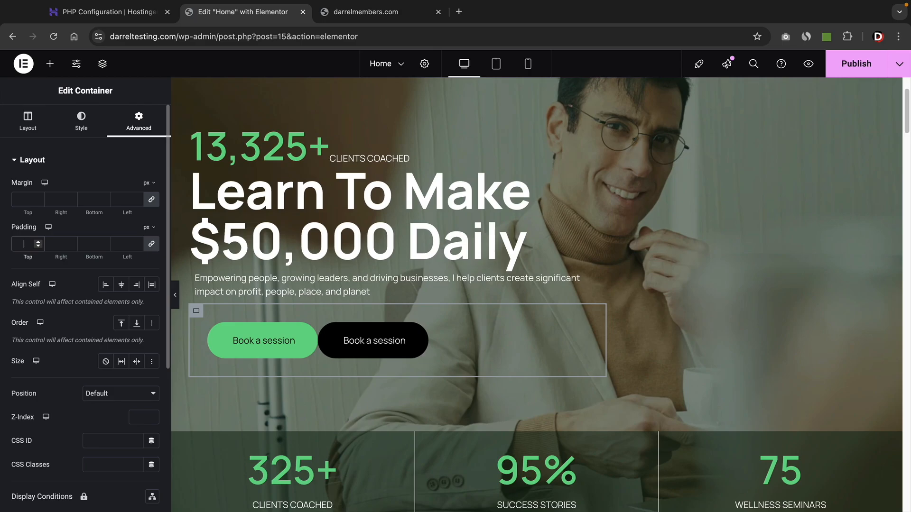
click(23, 244)
text(0)
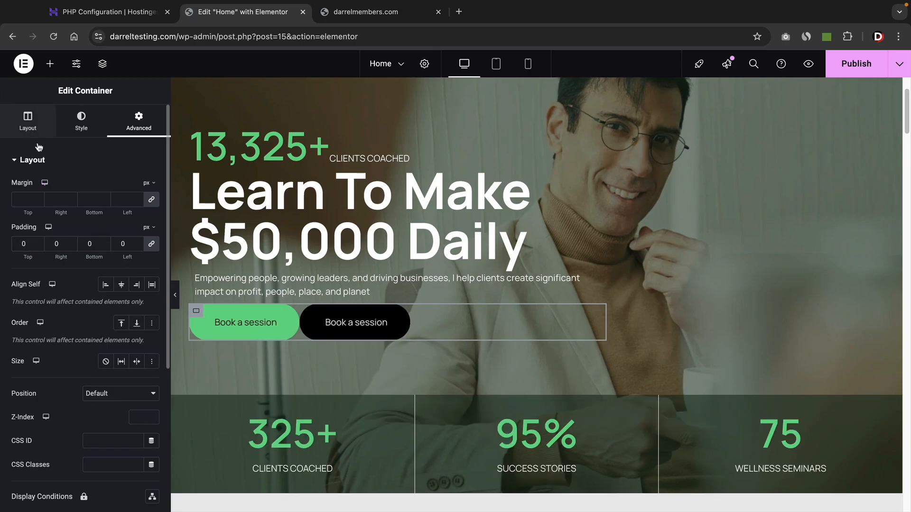
Justify the two buttons to Start and set a 25 px gap between them.
click(298, 355)
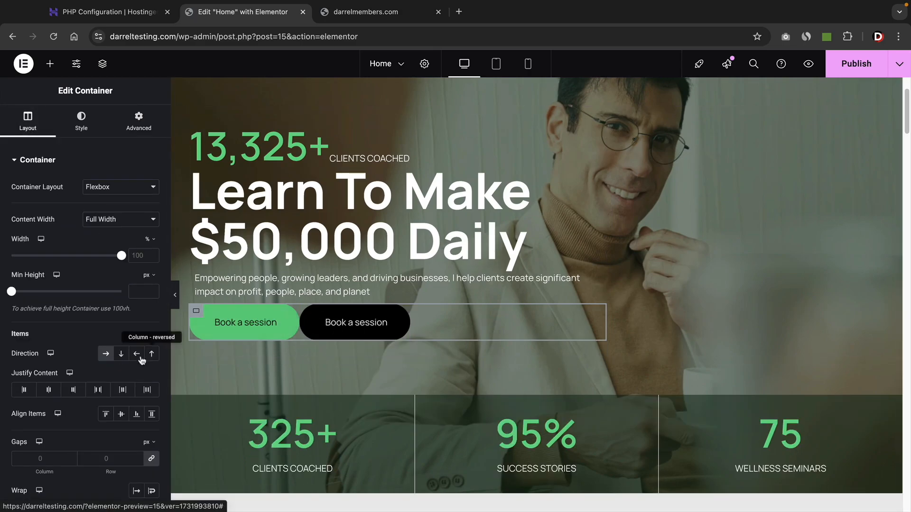
click(121, 390)
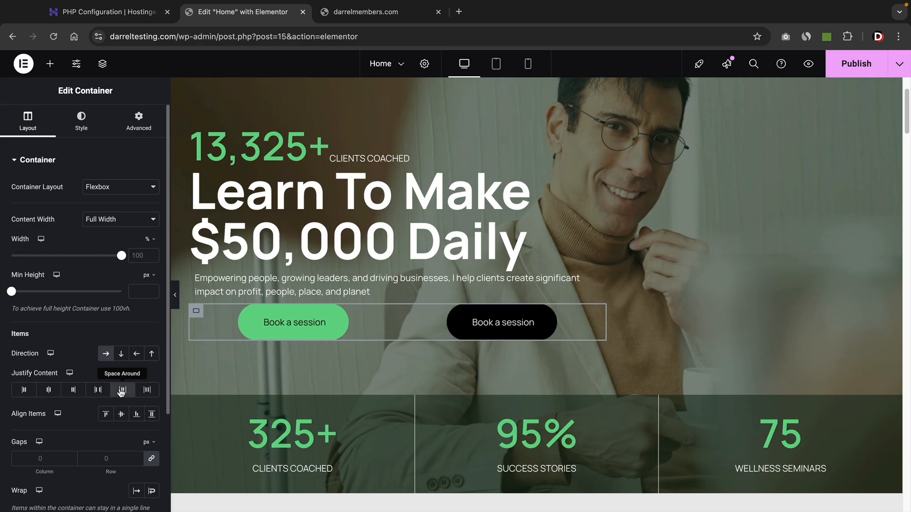
click(100, 391)
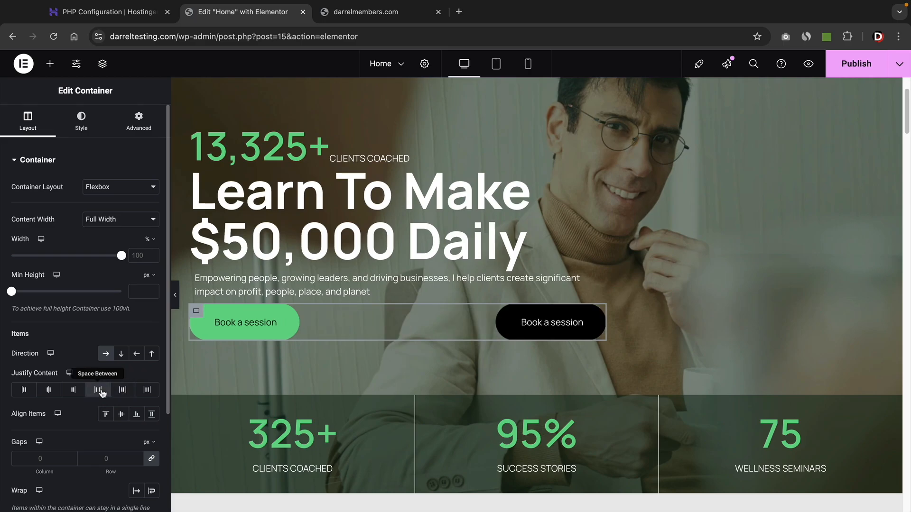
click(74, 390)
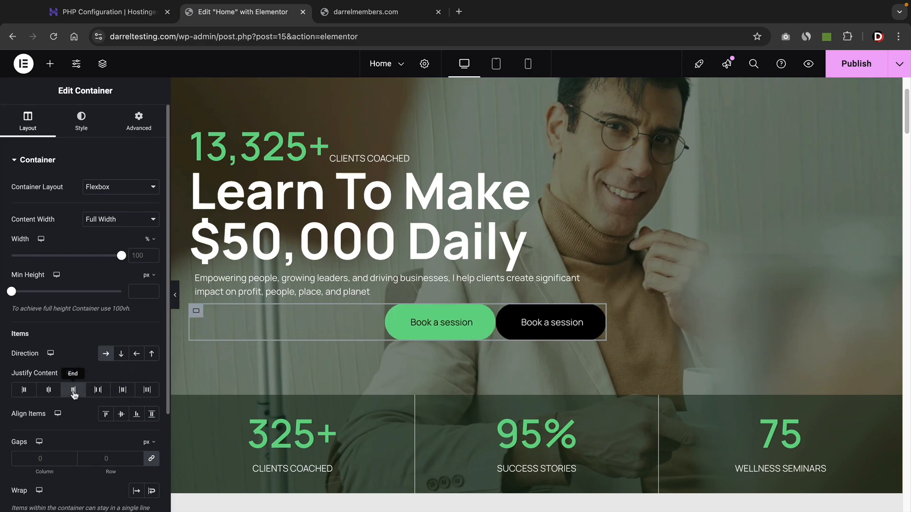
click(49, 390)
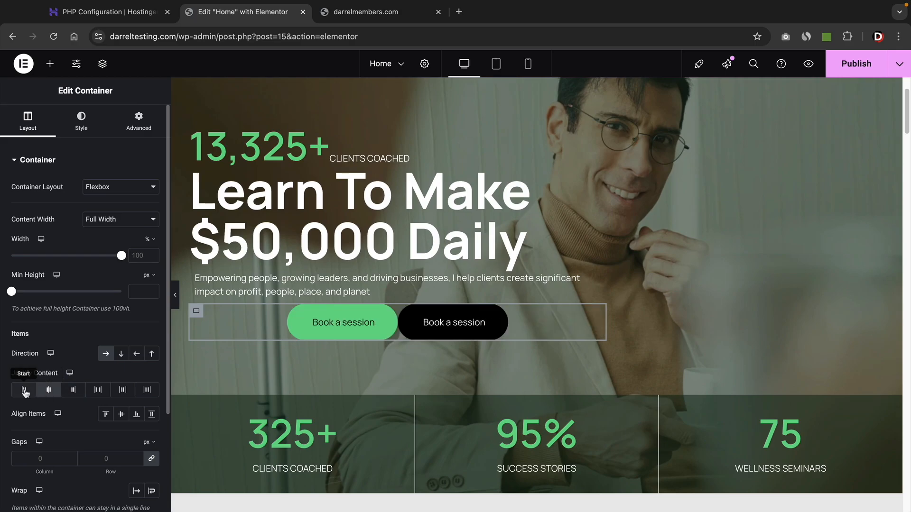
click(24, 390)
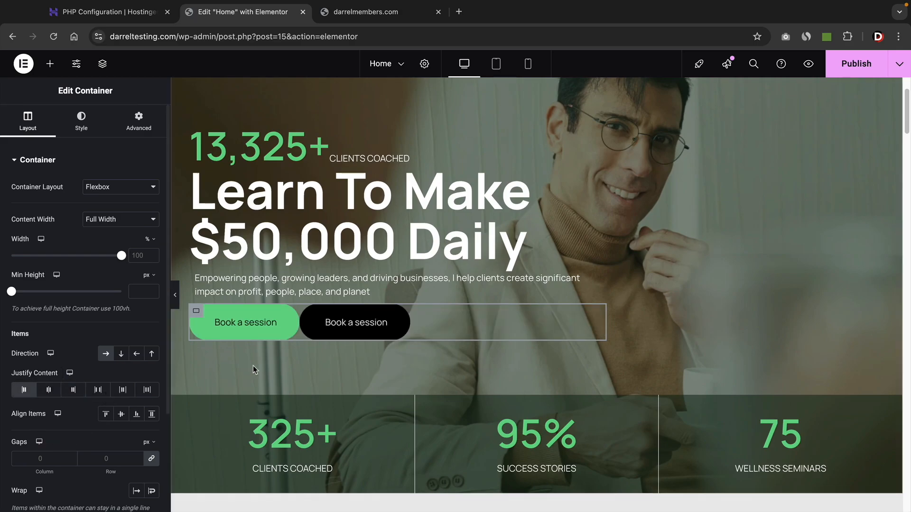
click(71, 458)
click(71, 457)
click(70, 457)
click(70, 456)
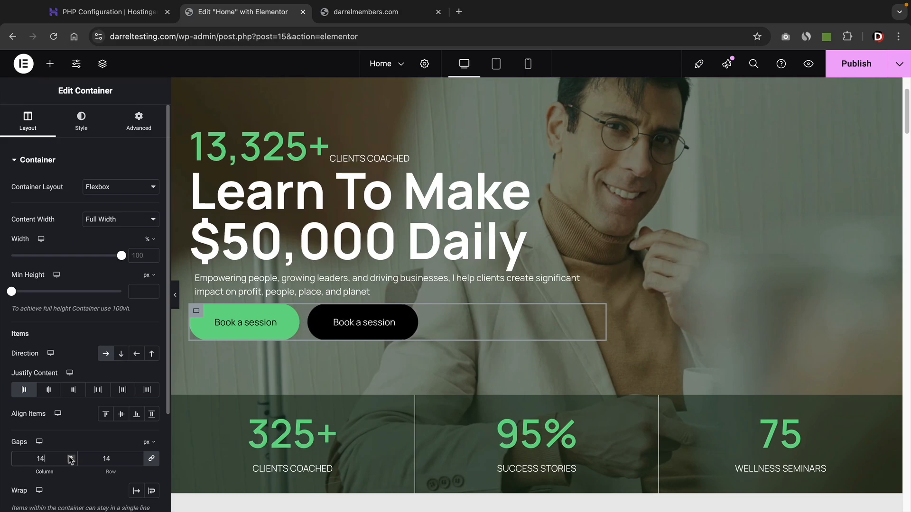
click(70, 458)
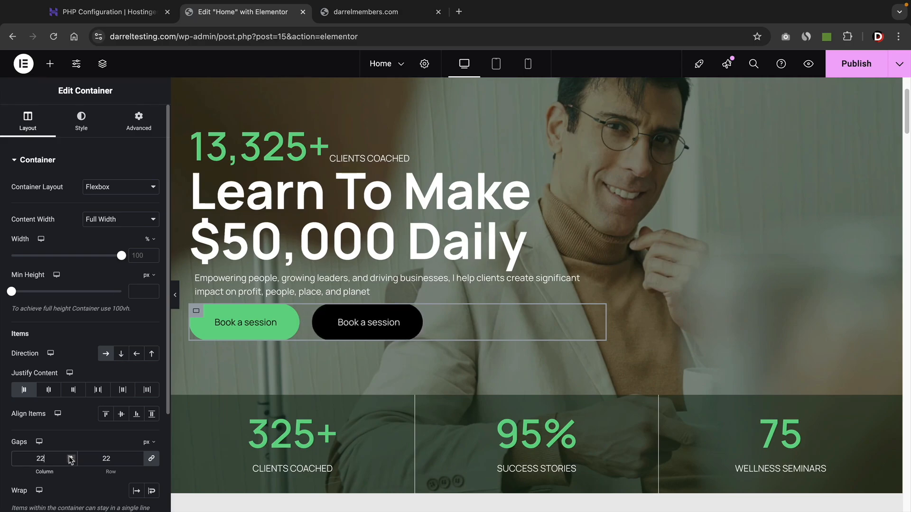
scroll(182, 282, up, 1)
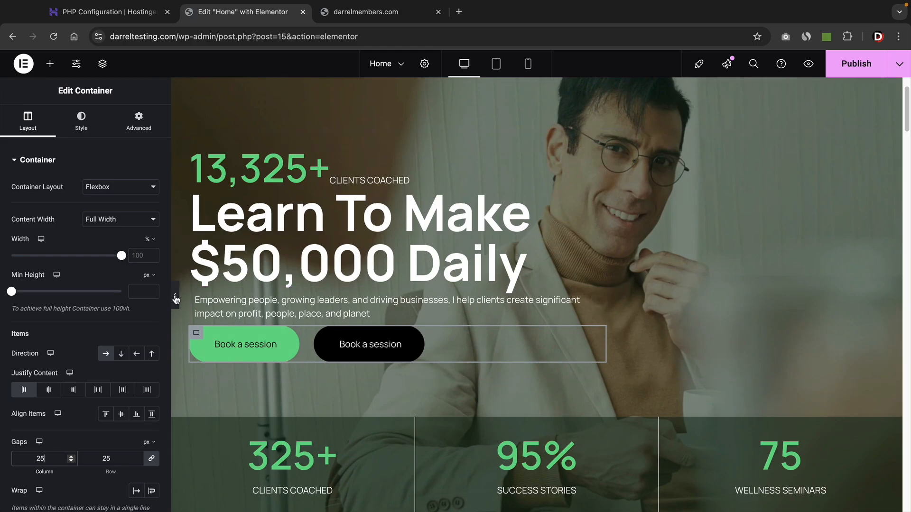
click(175, 295)
scroll(138, 344, up, 2)
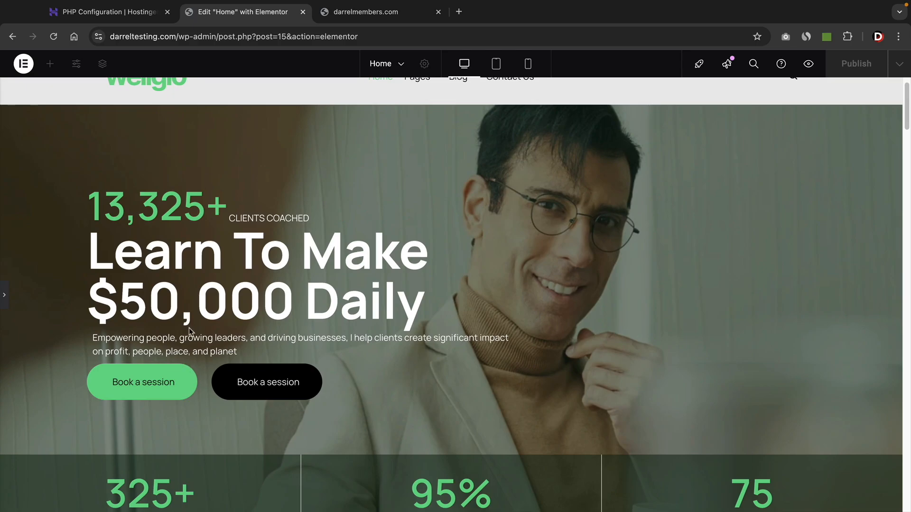
click(2, 297)
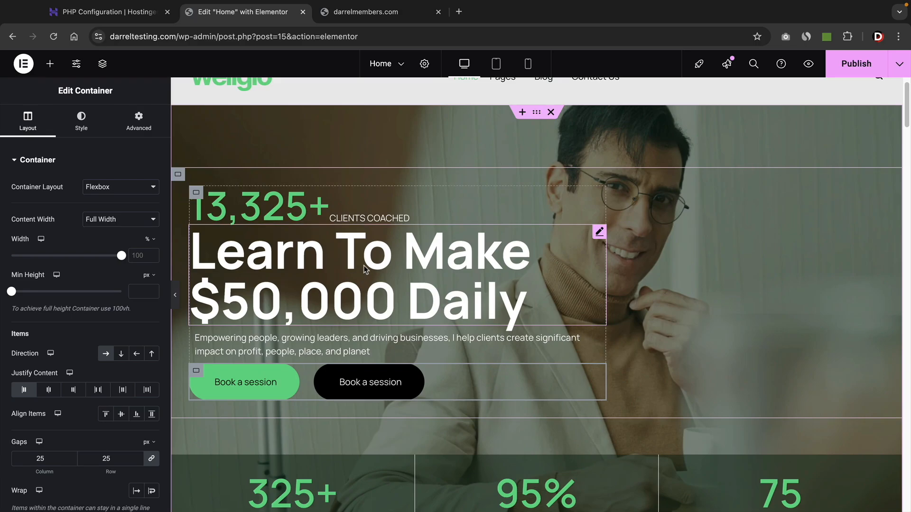
scroll(365, 269, down, 3)
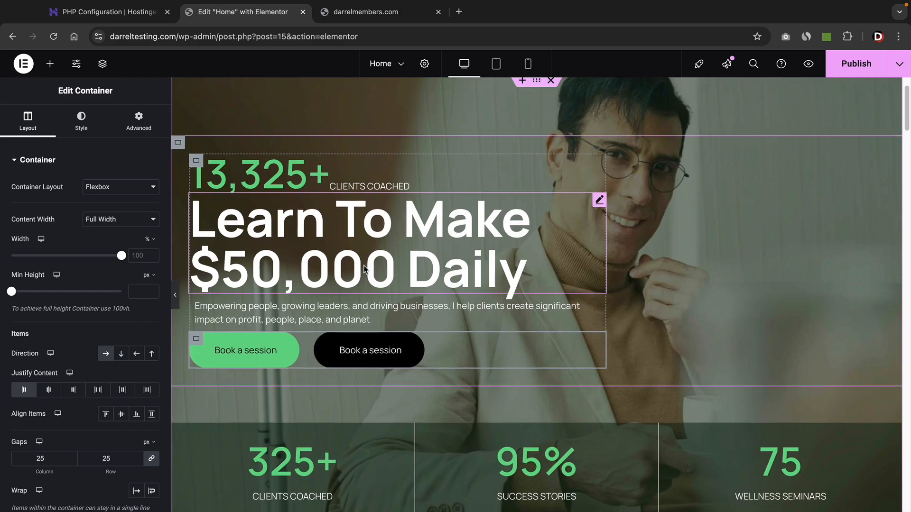
scroll(366, 268, down, 10)
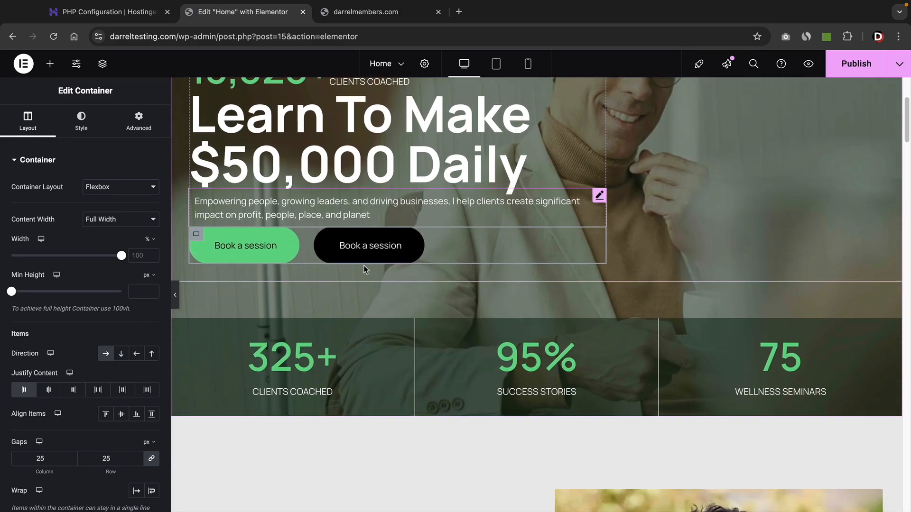
scroll(365, 269, down, 3)
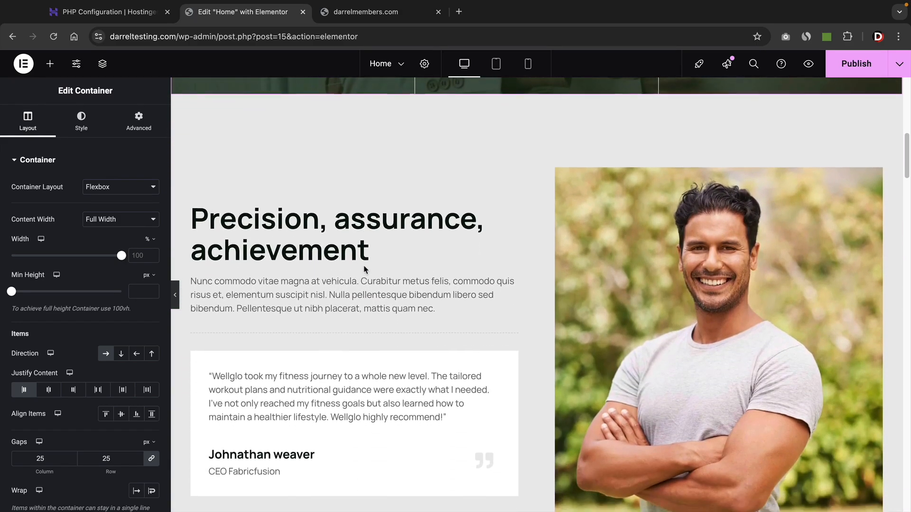
Add a button below the Precision, assurance, achievement paragraph with black background and white text.
click(50, 63)
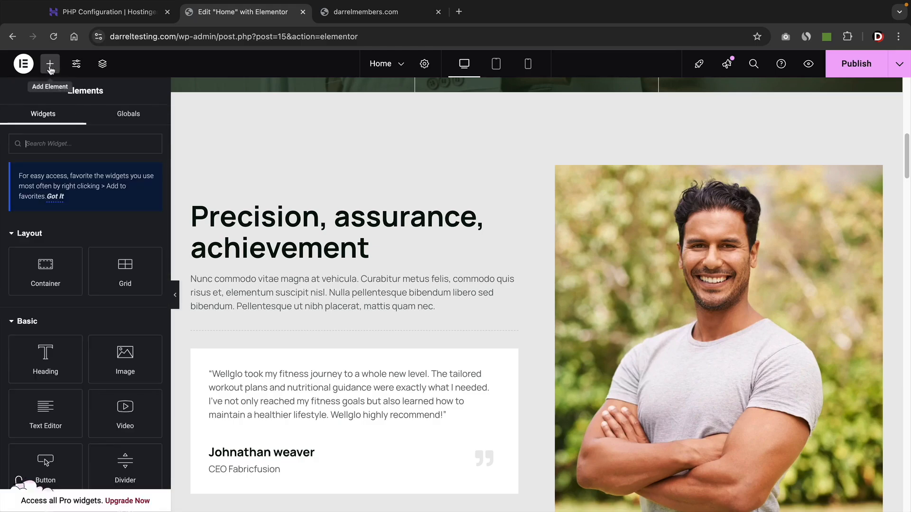
scroll(112, 328, down, 2)
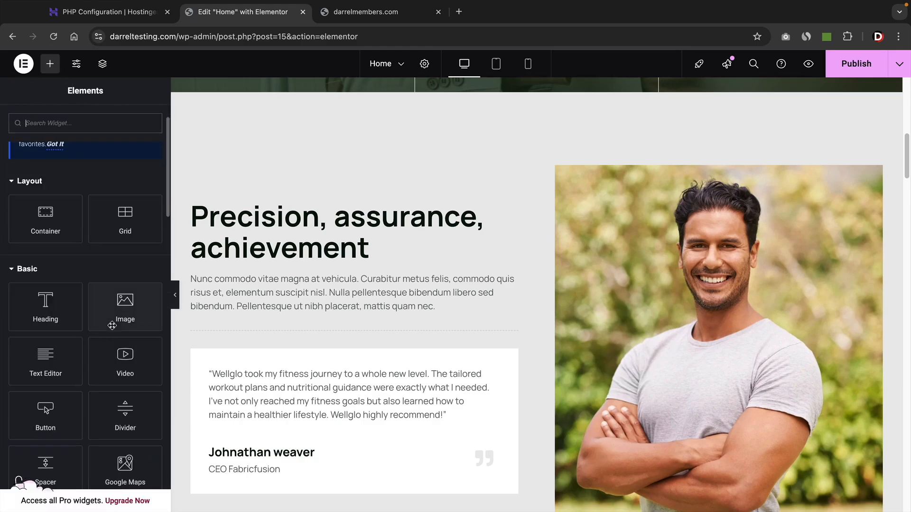
drag(46, 413, 274, 302)
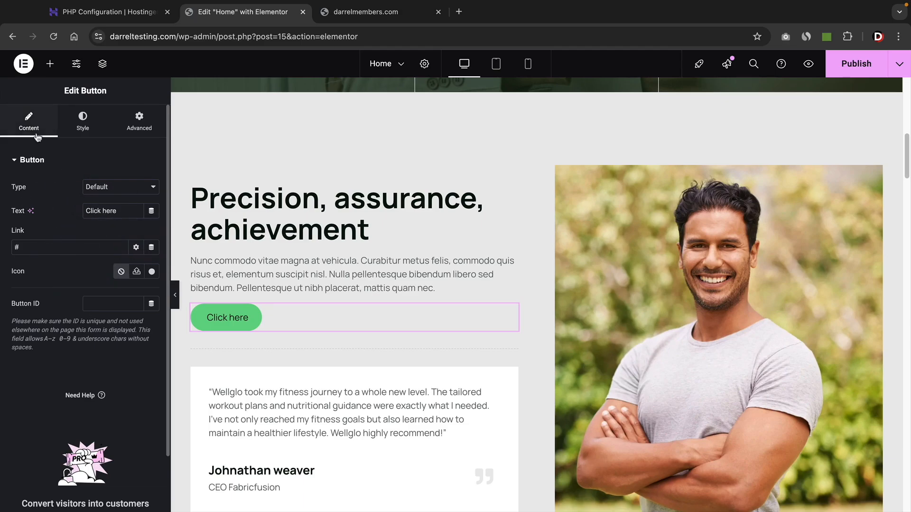
click(83, 126)
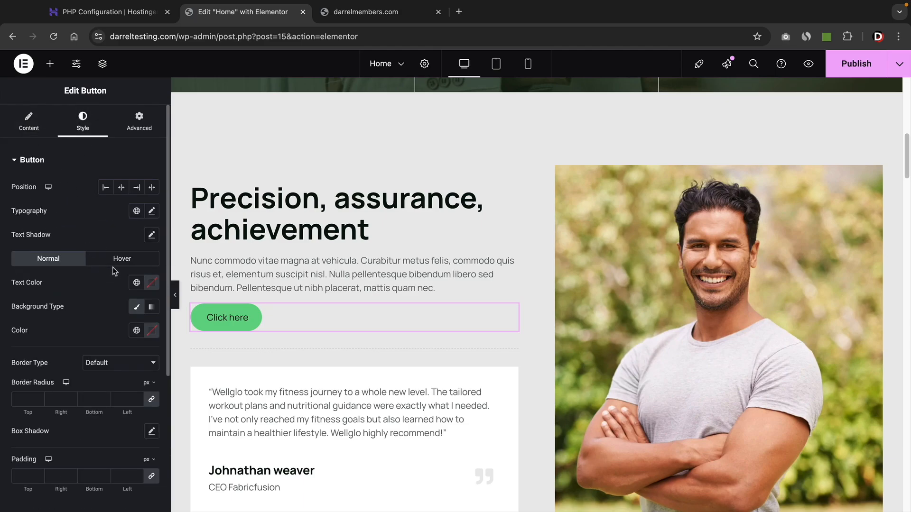
click(152, 330)
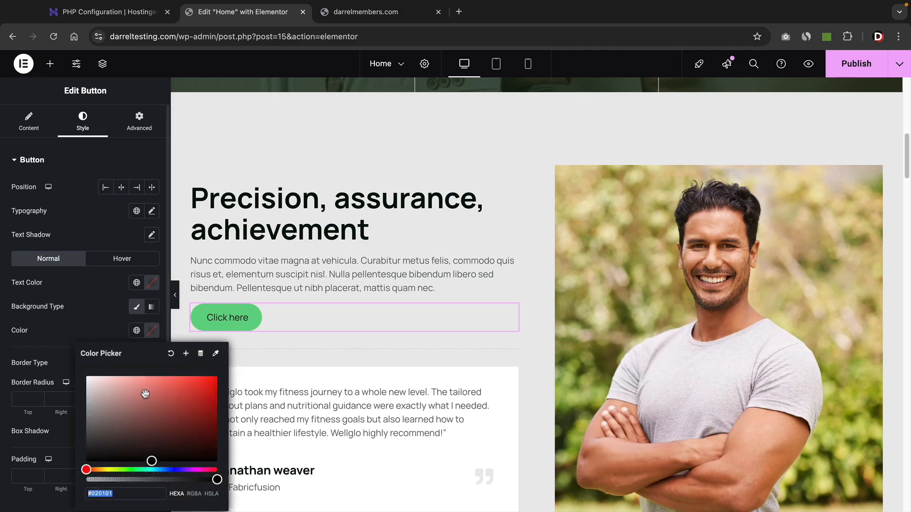
drag(102, 437, 86, 461)
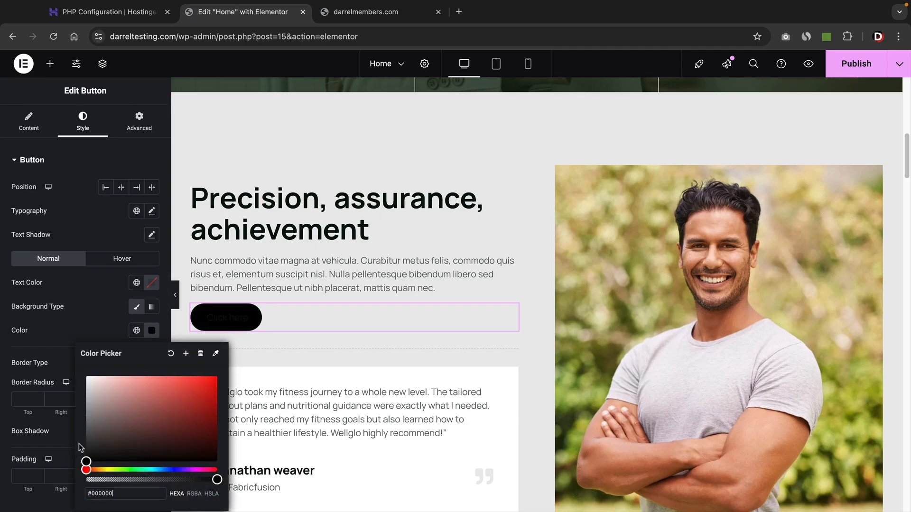
click(151, 283)
drag(146, 337, 86, 328)
click(37, 289)
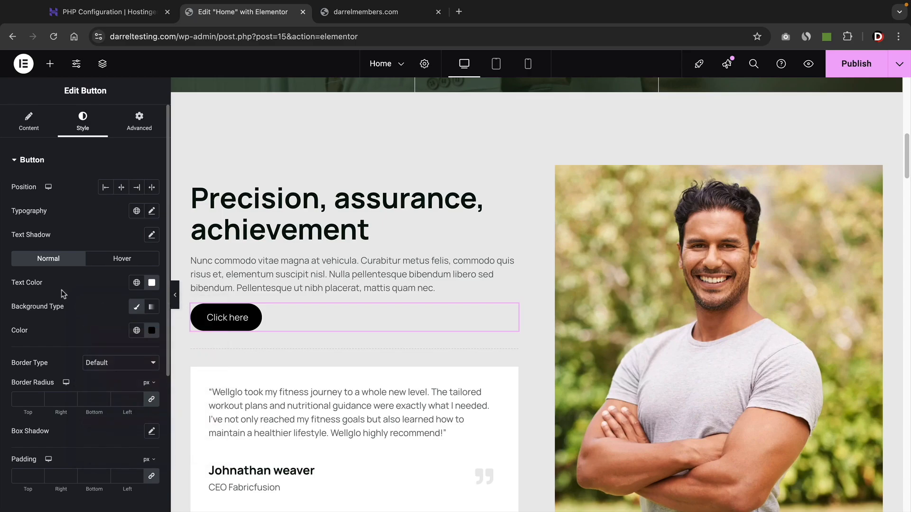
scroll(330, 331, down, 1)
Add a text block under the smiling man's photo with a one-line Get Rich Quick Program testimonial.
click(51, 67)
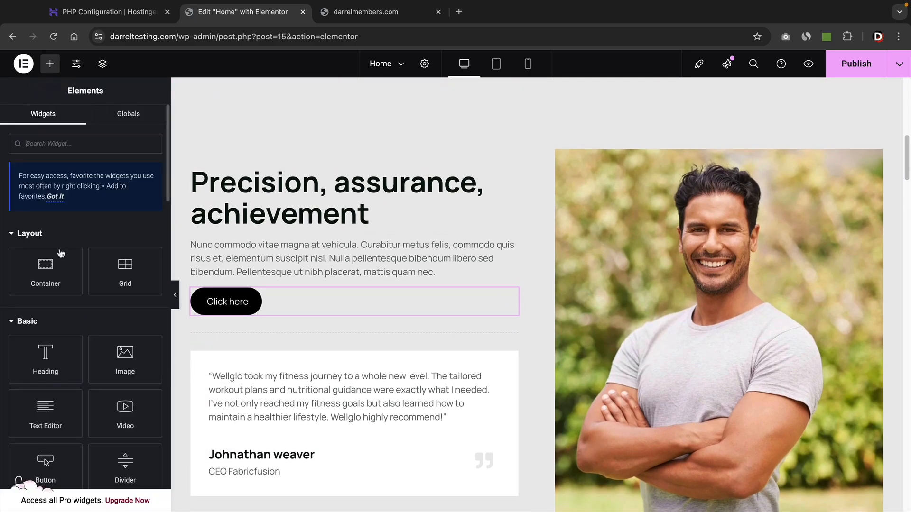
scroll(368, 373, down, 3)
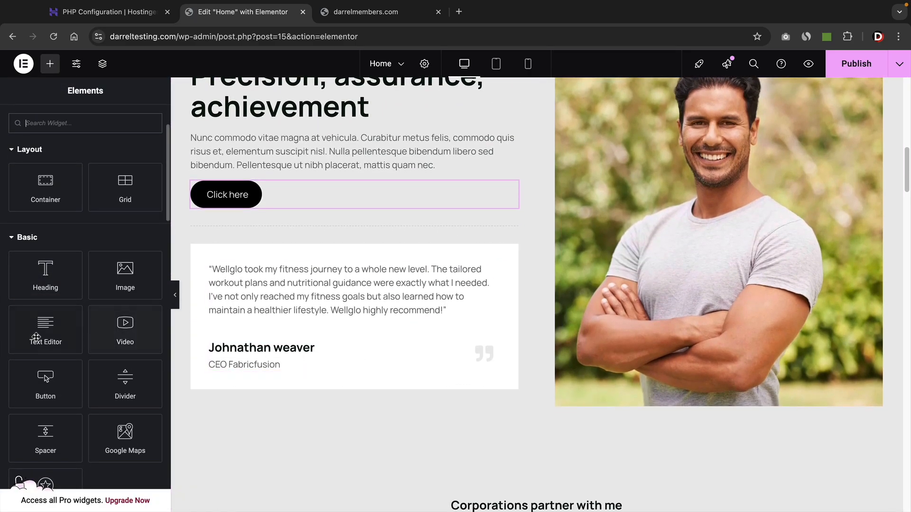
drag(46, 332, 635, 404)
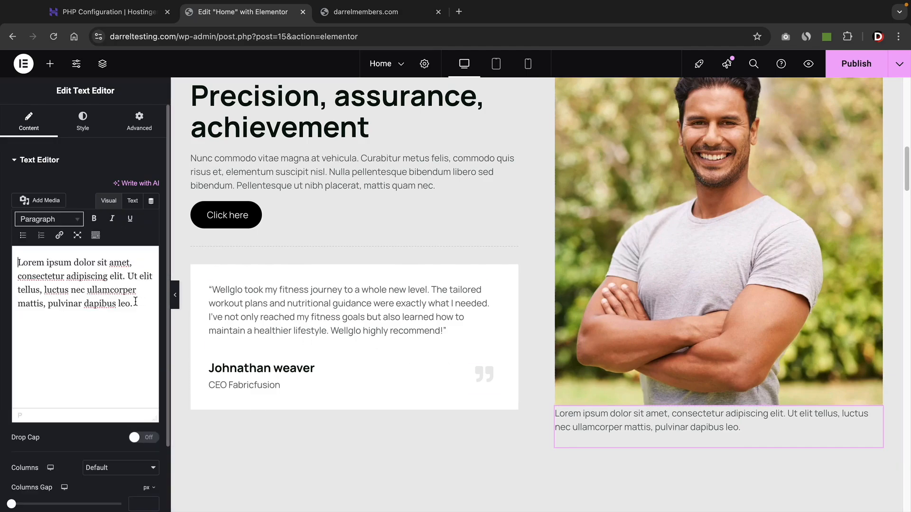
triple_click(110, 291)
text(I love Darrels Get Rich Quick Program - John)
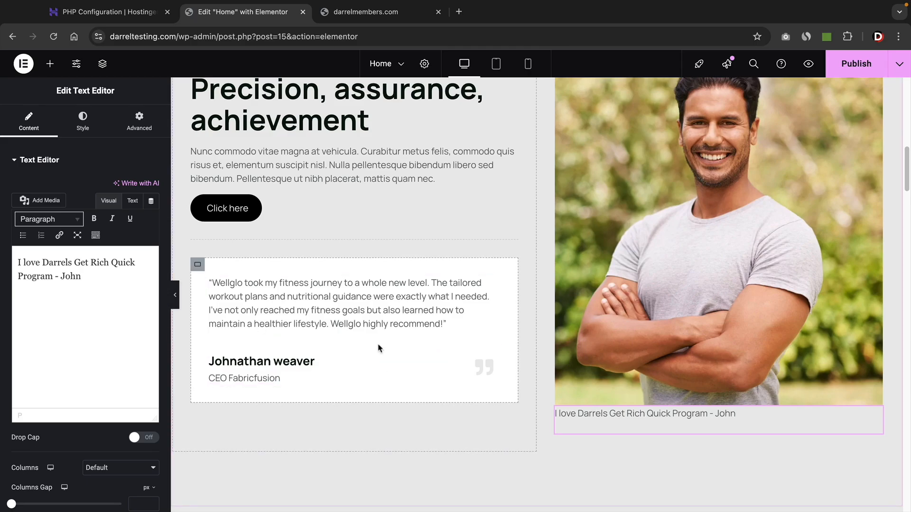
scroll(380, 348, down, 6)
scroll(378, 346, up, 1)
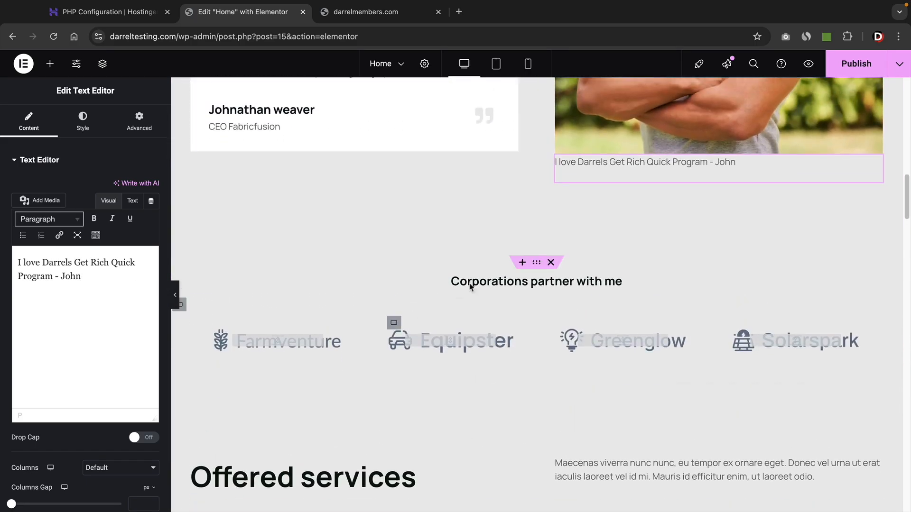
scroll(531, 263, up, 1)
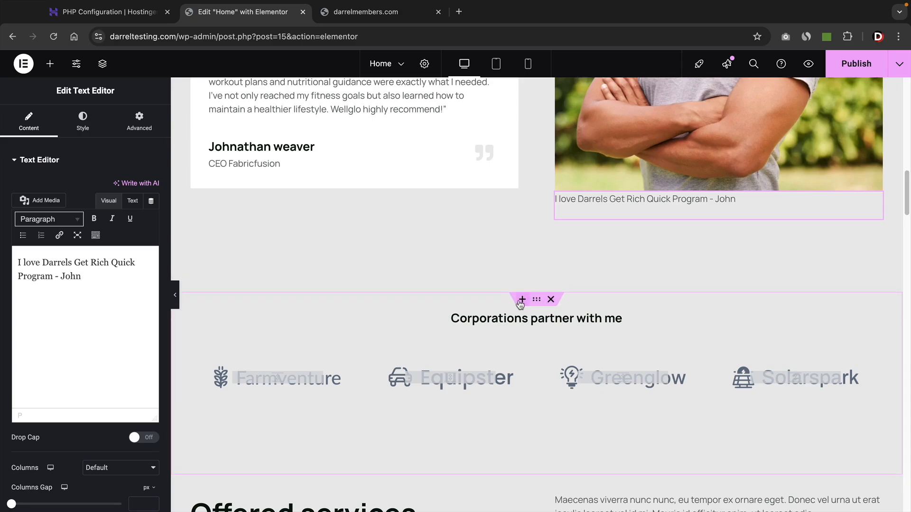
Insert a two-column flexbox container above the 'Corporations partner with me' section.
click(522, 301)
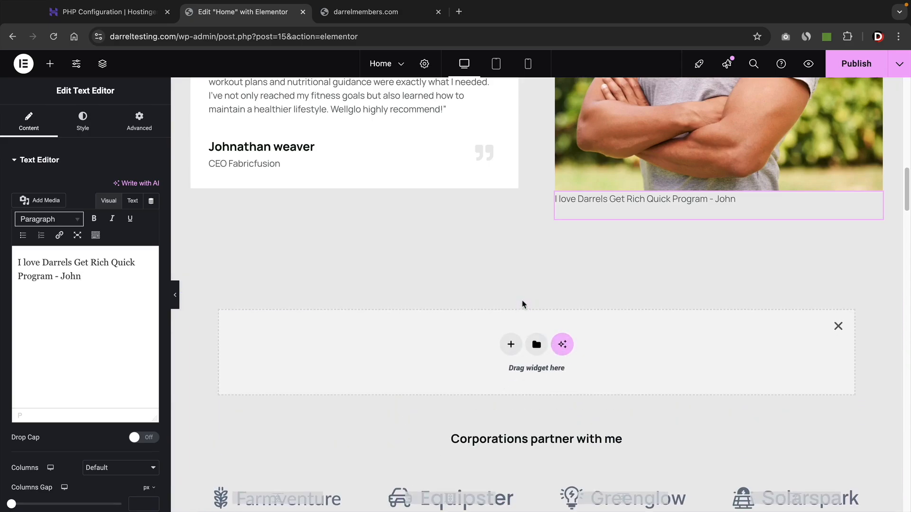
click(508, 346)
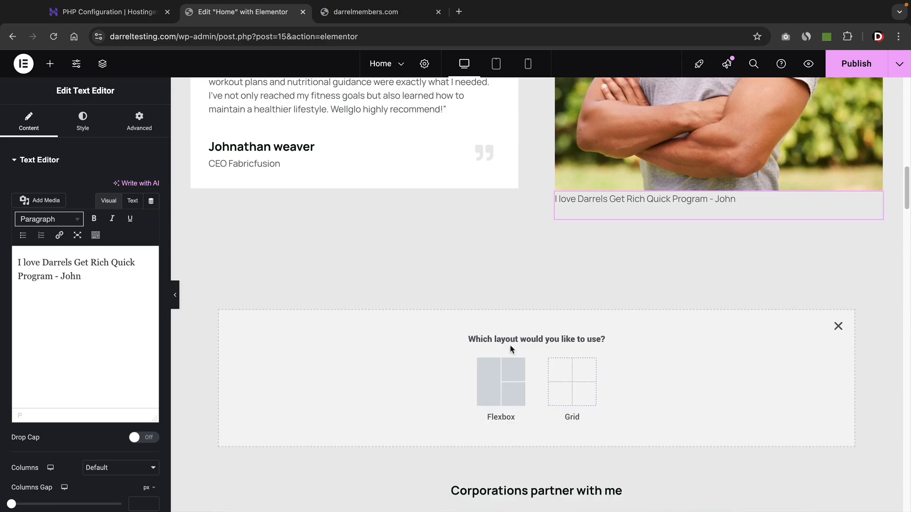
click(510, 382)
scroll(508, 380, down, 2)
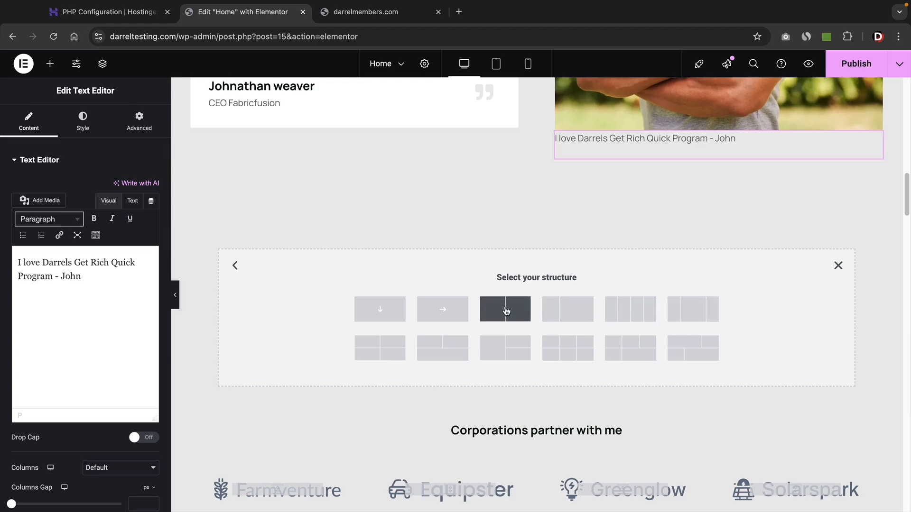
click(514, 310)
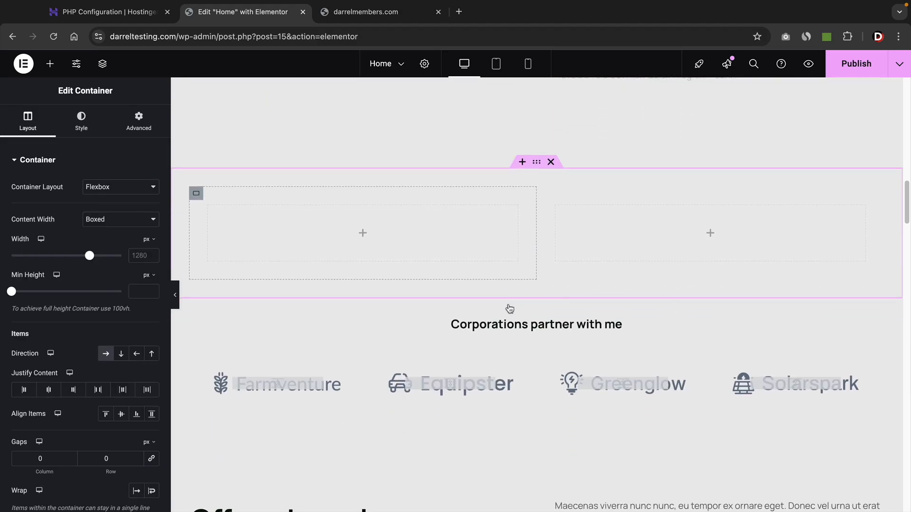
Place Image, Text Editor and Button widgets into the left column.
click(51, 65)
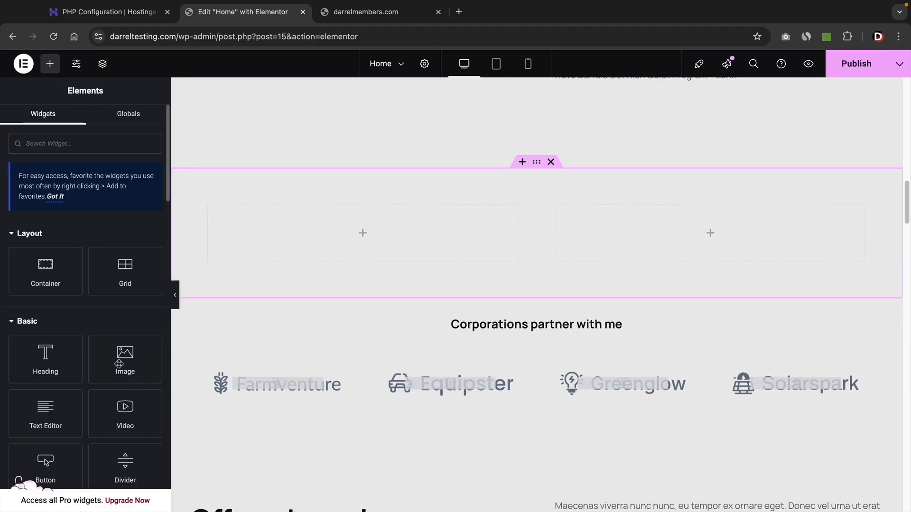
drag(125, 360, 294, 237)
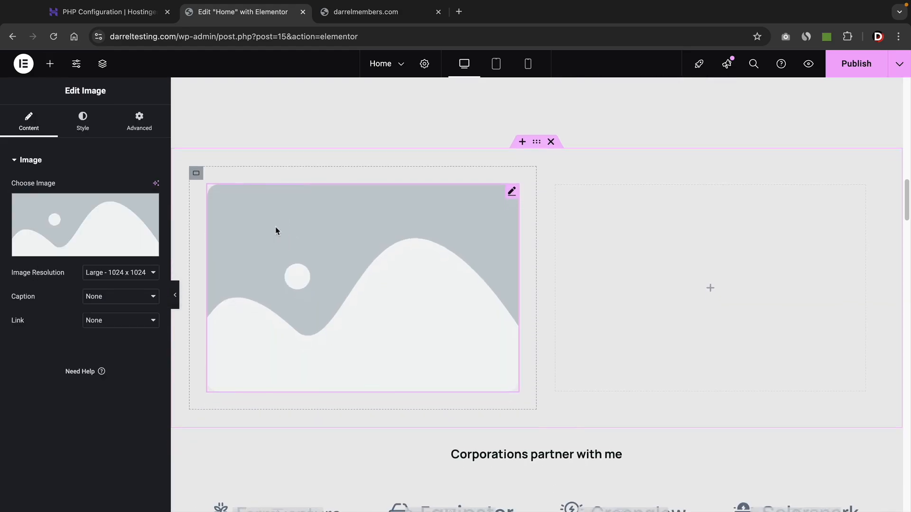
click(50, 69)
scroll(71, 284, down, 1)
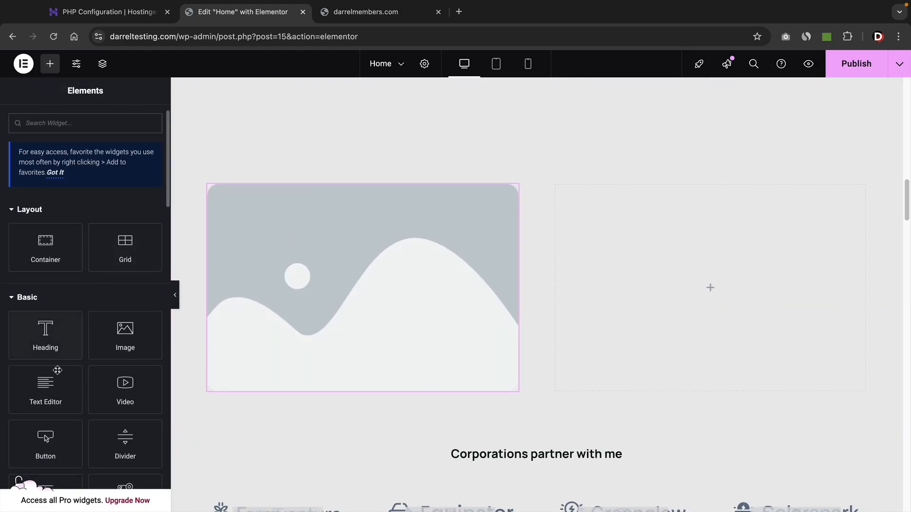
drag(45, 387, 261, 384)
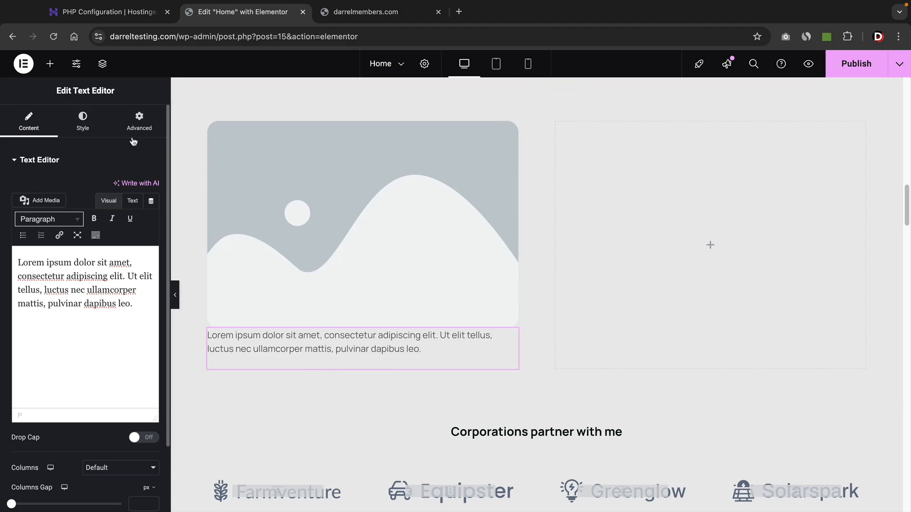
click(50, 65)
scroll(43, 335, down, 3)
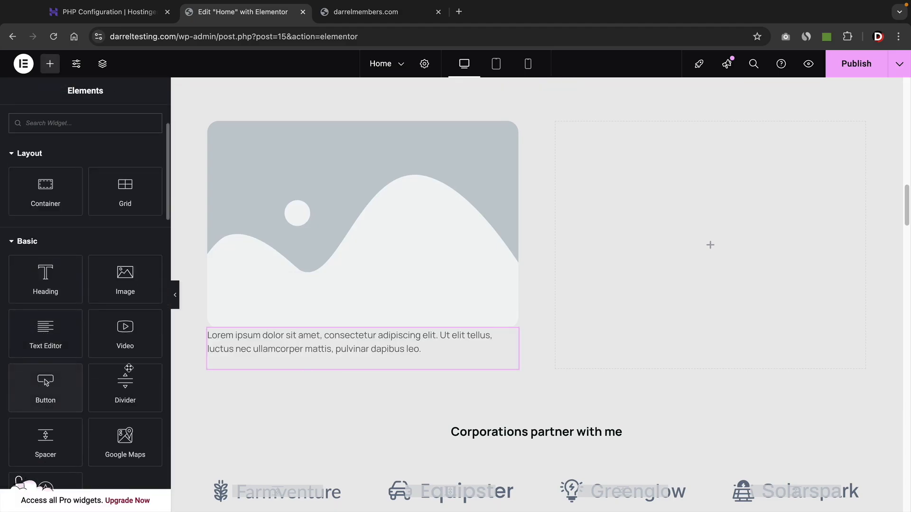
drag(45, 379, 265, 356)
scroll(269, 352, up, 1)
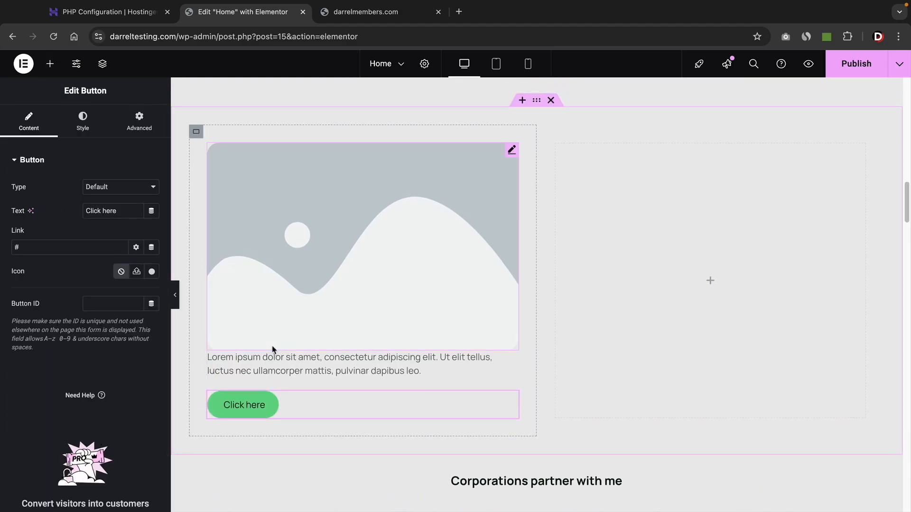
Set the image to the Media Library photo of two men at the gym.
click(303, 236)
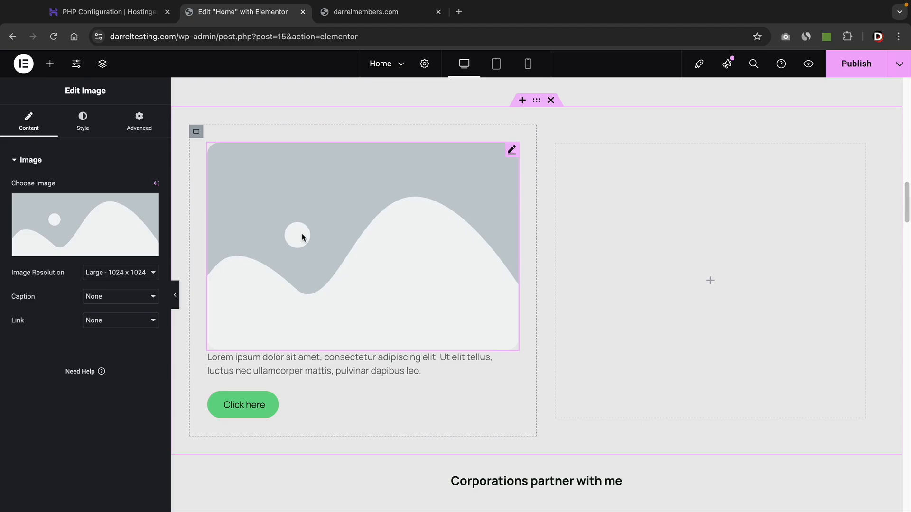
click(74, 221)
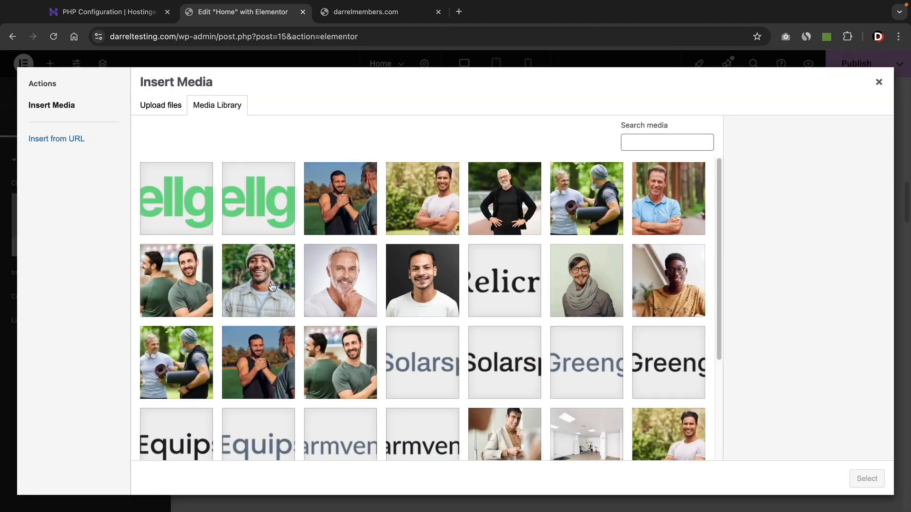
click(198, 283)
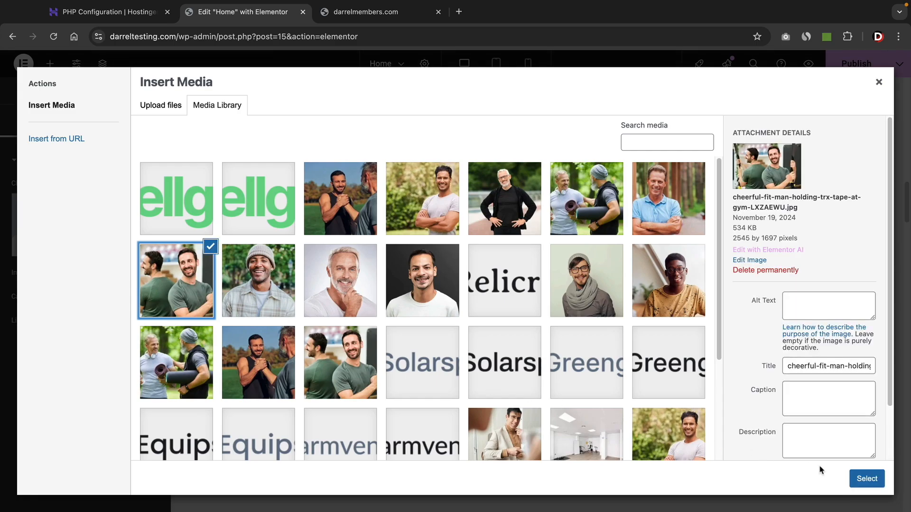
click(867, 478)
Add a heading above the paragraph and enter a person's name as its title.
click(50, 71)
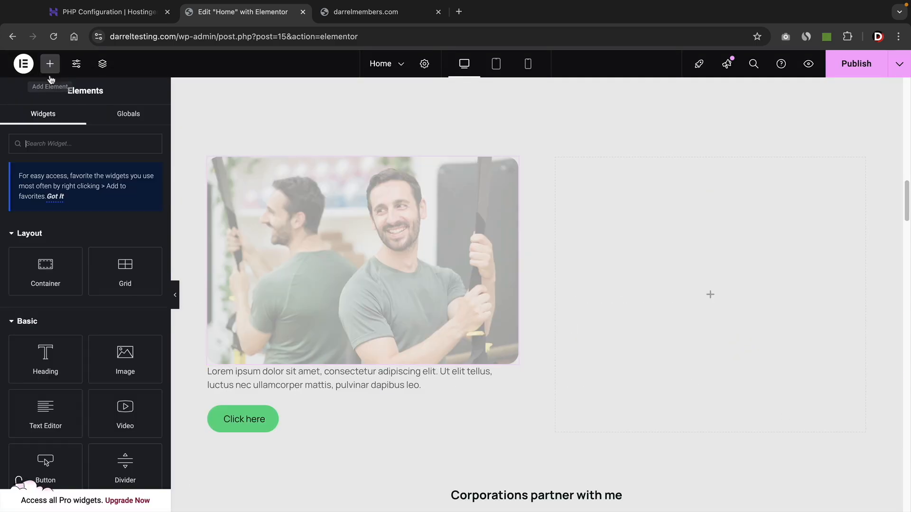
drag(59, 359, 261, 368)
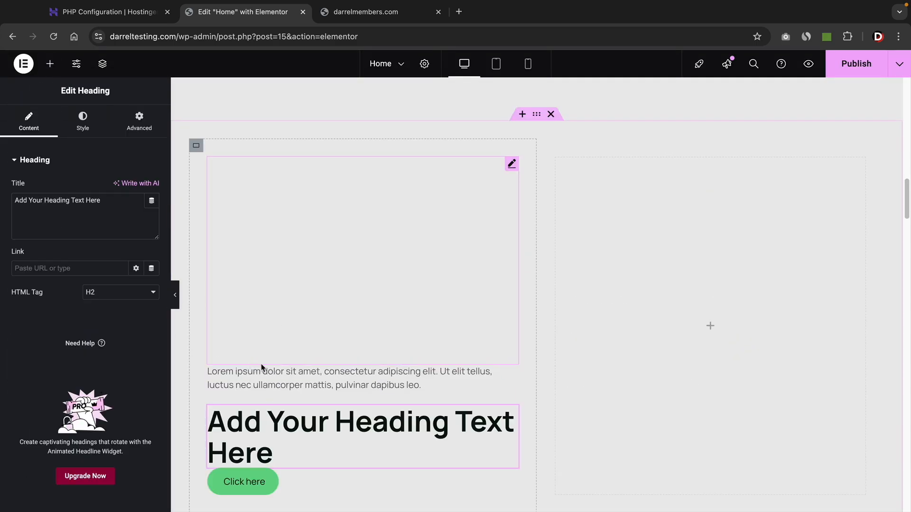
drag(511, 411, 416, 370)
scroll(504, 376, down, 1)
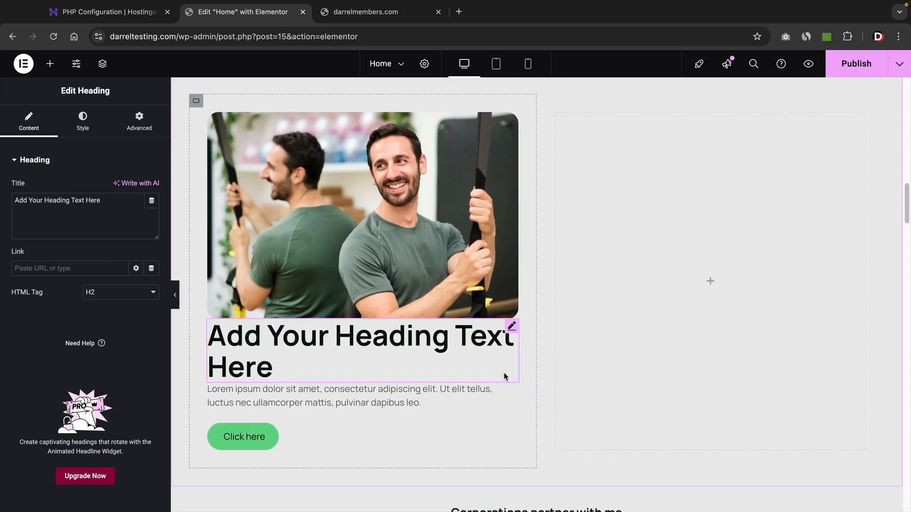
triple_click(74, 208)
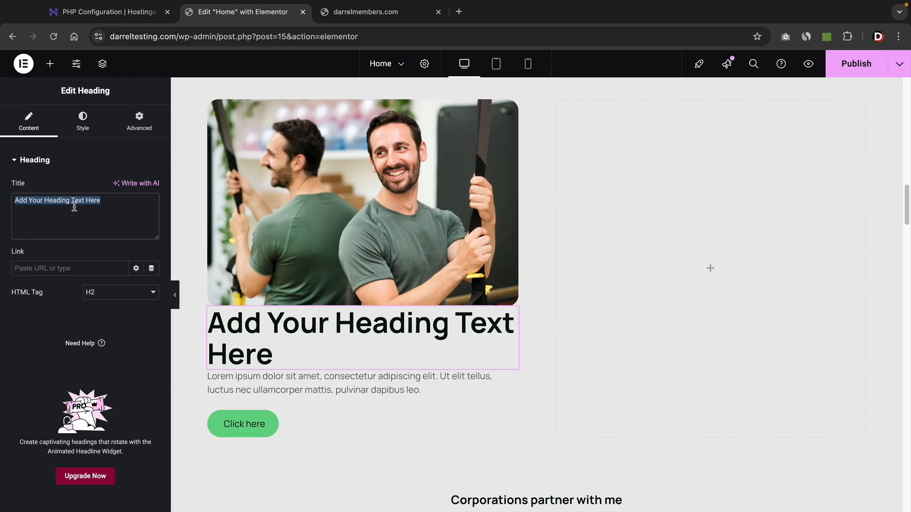
text(Darrel Wilson)
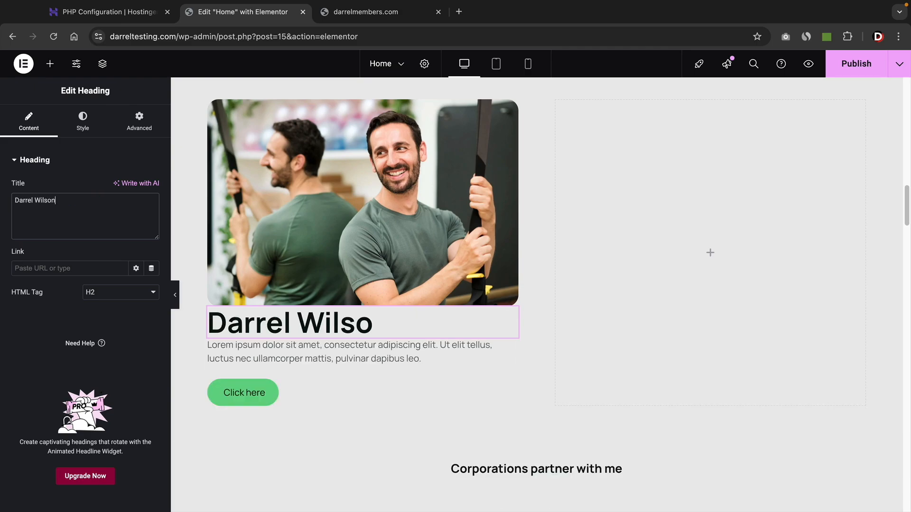
scroll(352, 223, up, 1)
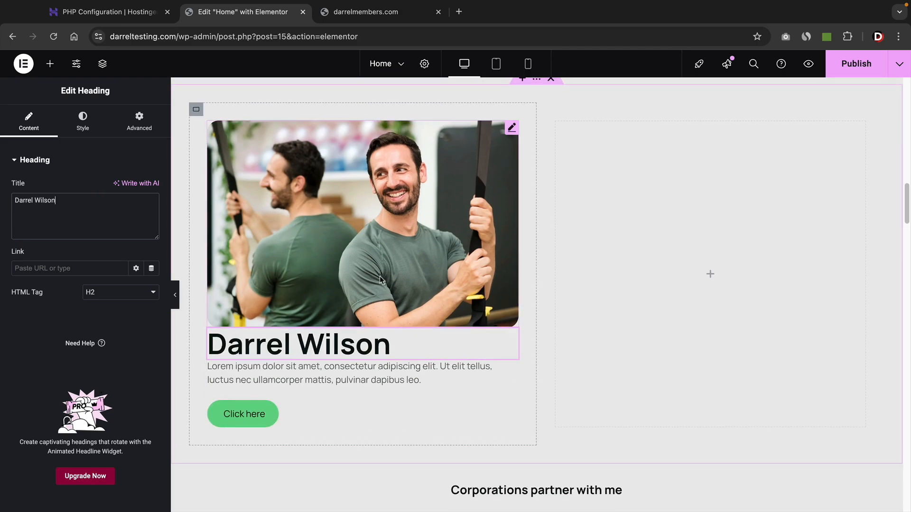
scroll(382, 277, up, 1)
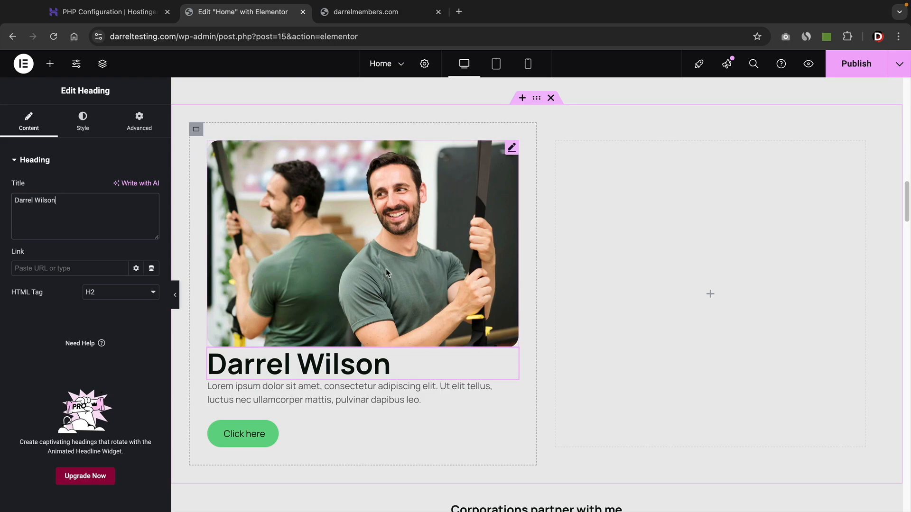
Duplicate the card into three side-by-side columns, delete the empty column, then duplicate the whole row.
right_click(196, 132)
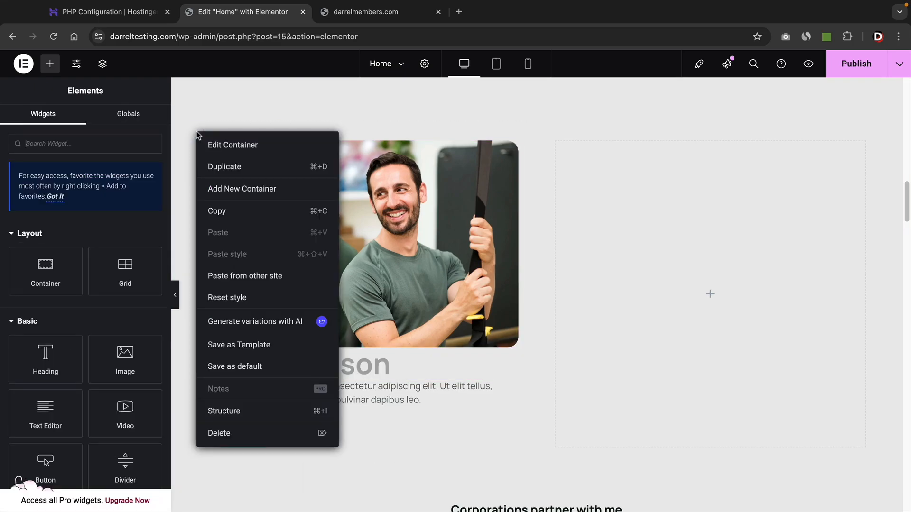
click(222, 167)
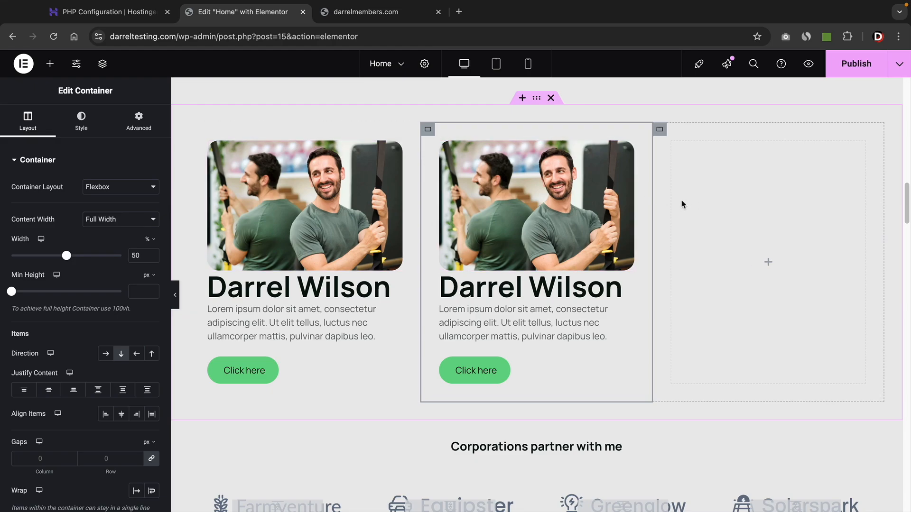
right_click(659, 135)
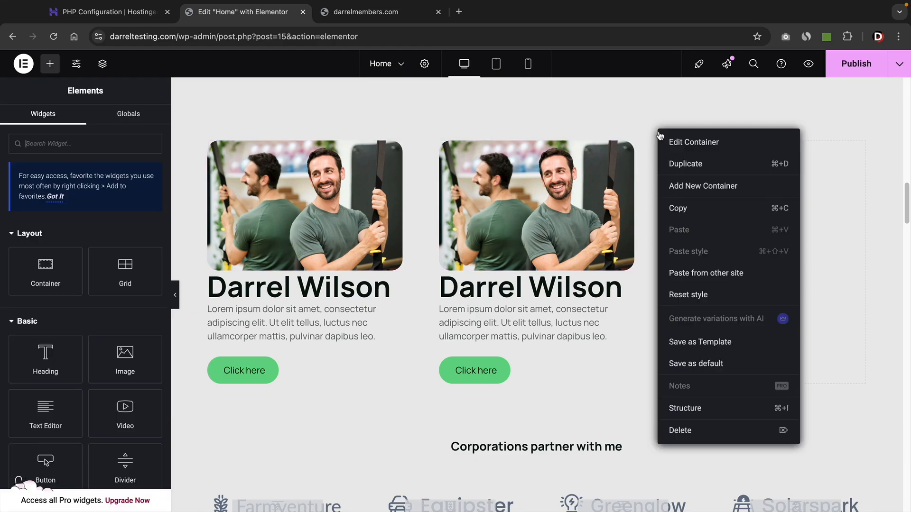
click(704, 431)
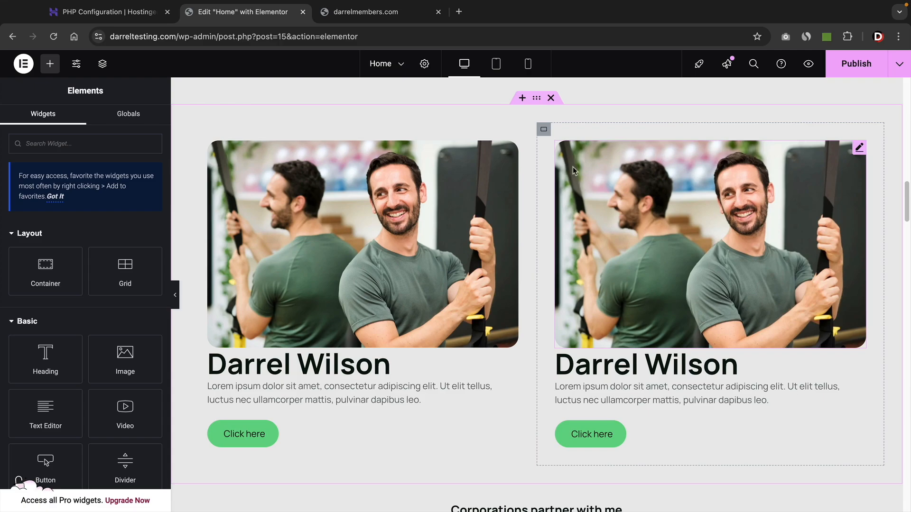
right_click(544, 131)
click(560, 164)
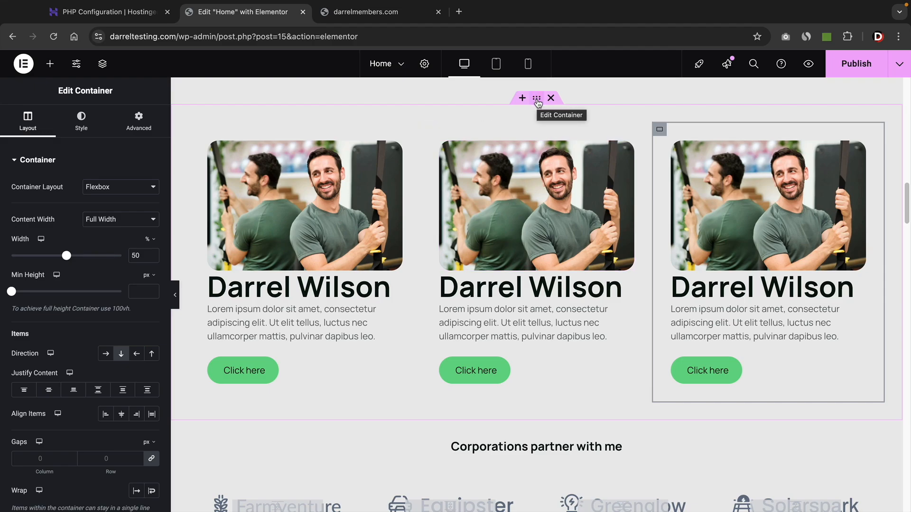
right_click(537, 103)
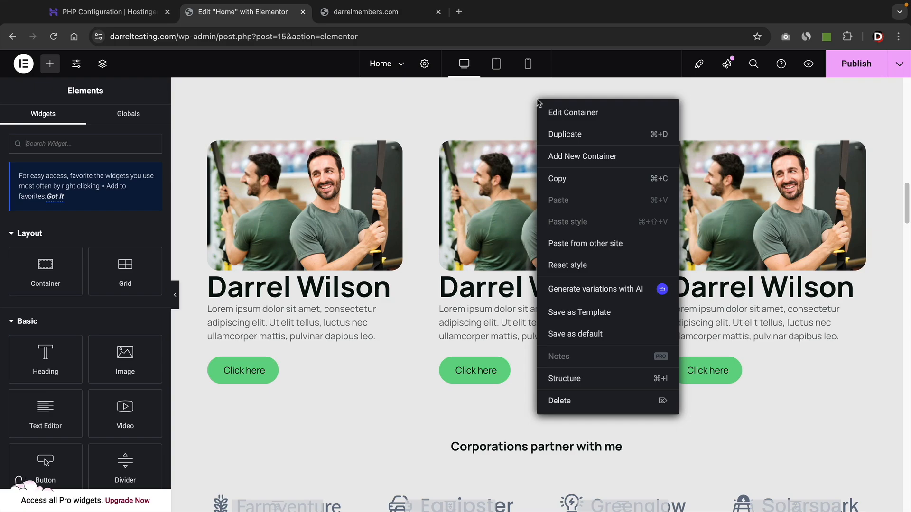
click(555, 137)
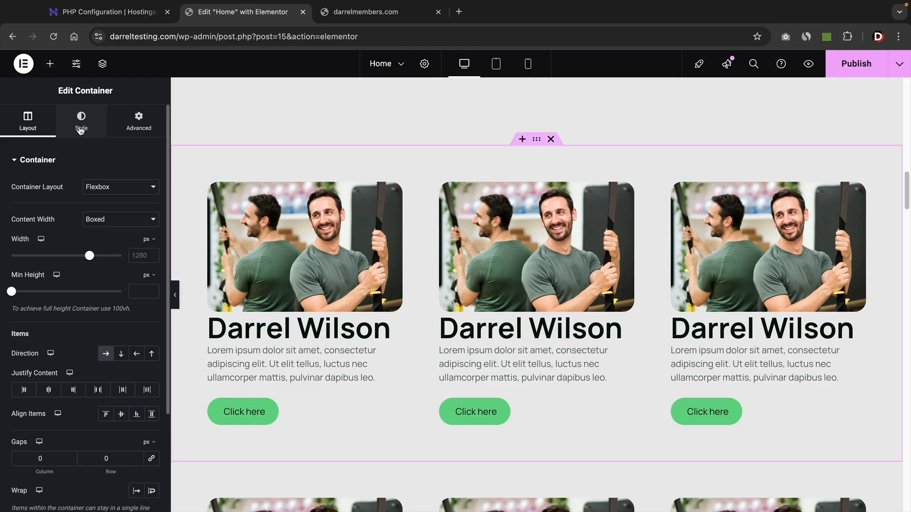
Try colour, gradient, video and slideshow backgrounds, leaving the card row with no background fill.
click(81, 131)
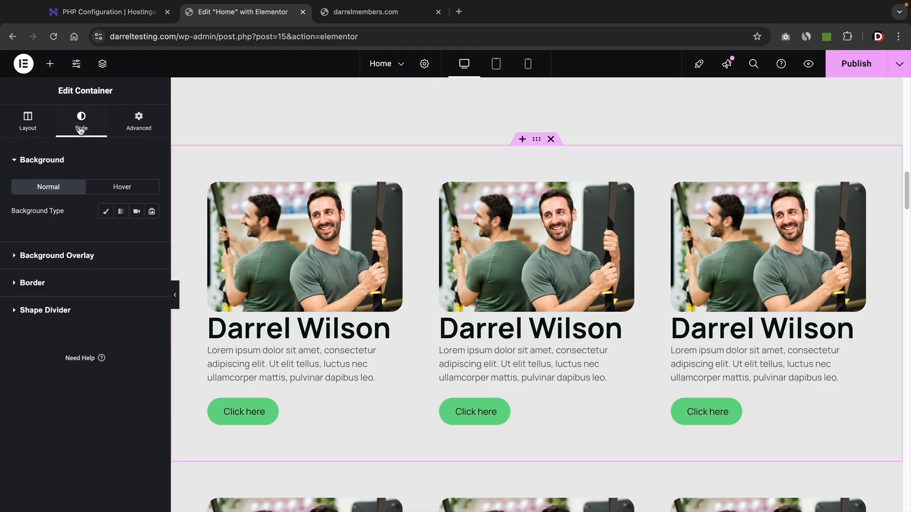
click(108, 214)
click(151, 235)
click(167, 313)
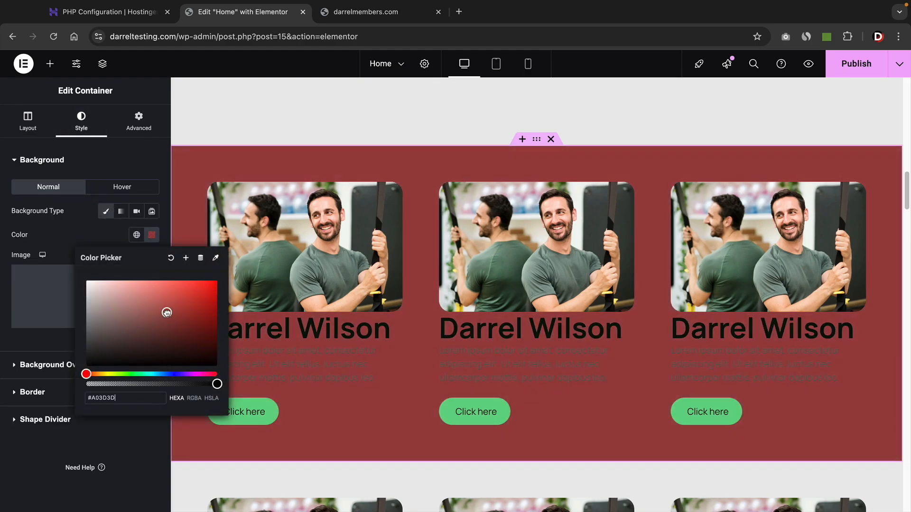
mouse_move(167, 312)
mouse_down()
mouse_move(95, 343)
mouse_move(118, 348)
mouse_up()
click(121, 212)
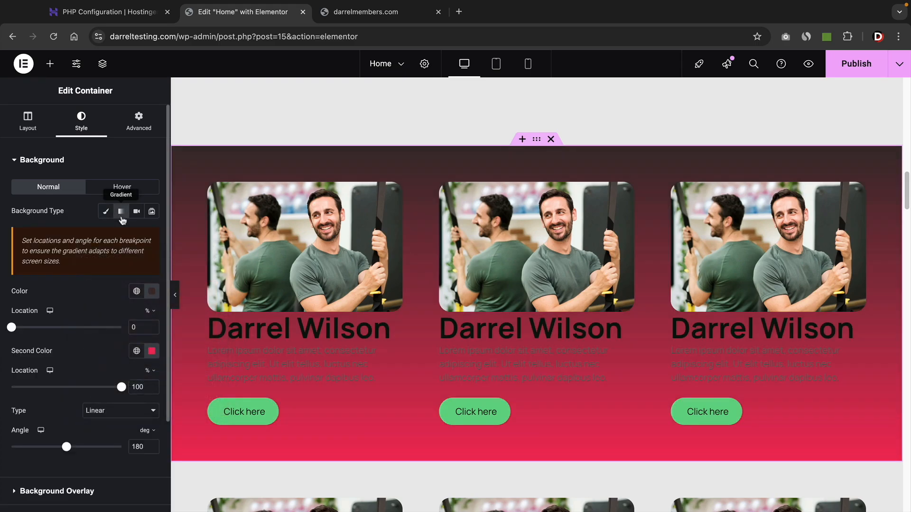
click(141, 216)
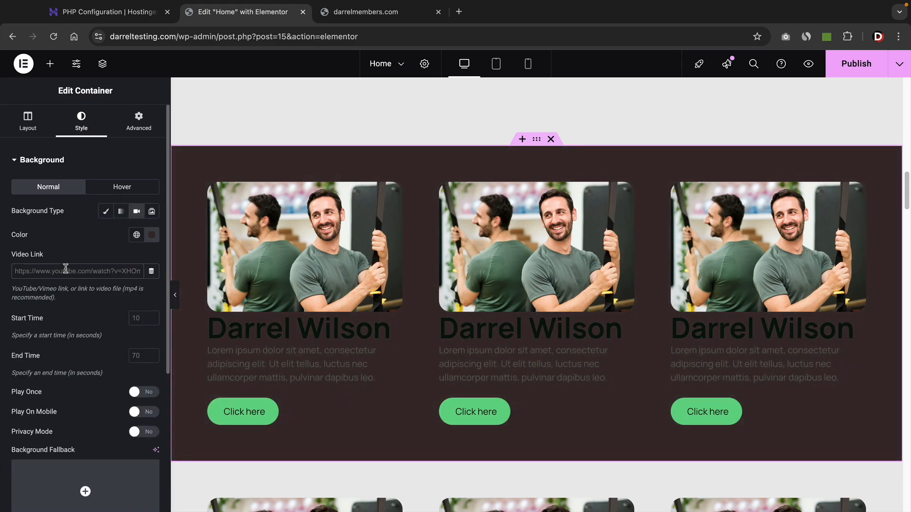
click(152, 212)
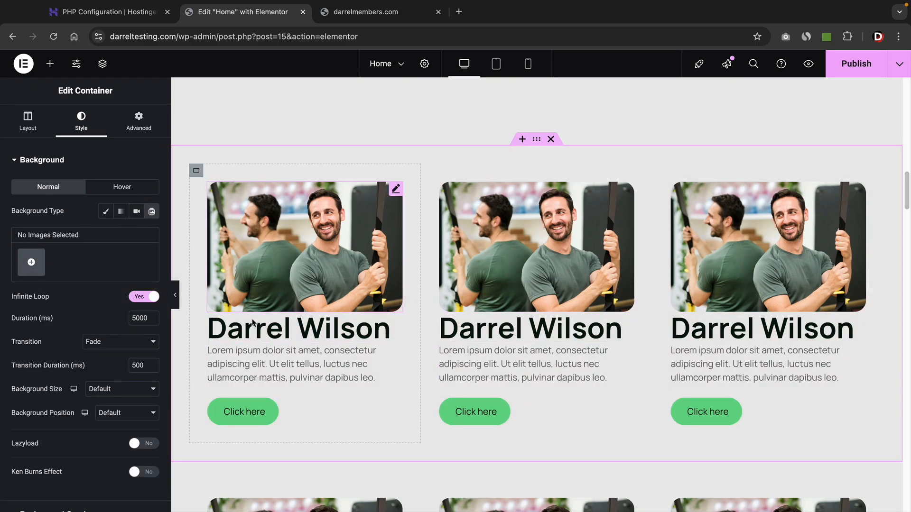
click(197, 259)
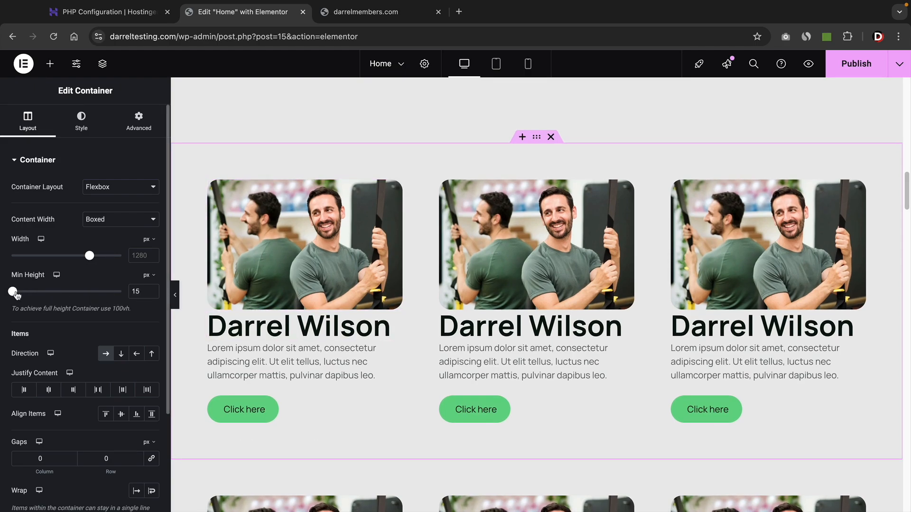
Set the card container's minimum height to 100 vh.
drag(43, 297, 74, 297)
scroll(283, 366, down, 2)
scroll(281, 366, down, 3)
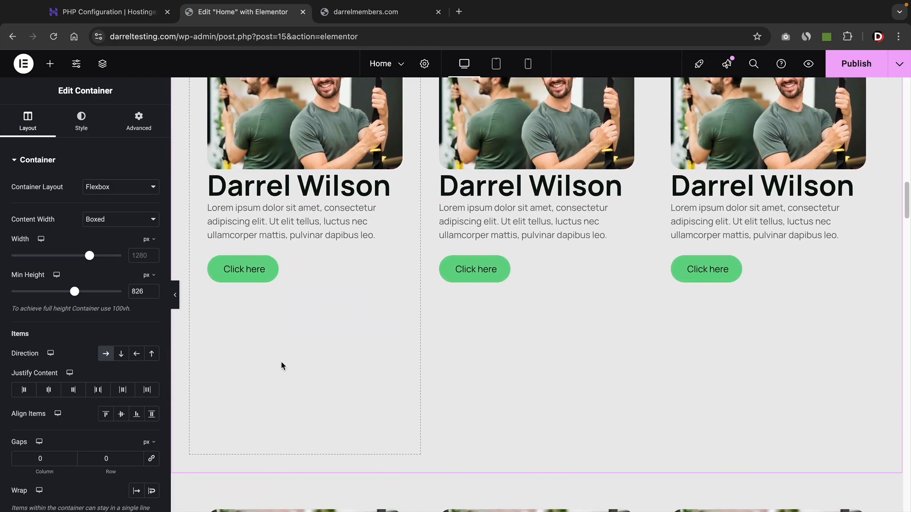
drag(75, 297, 80, 297)
scroll(300, 337, up, 2)
scroll(300, 337, up, 2)
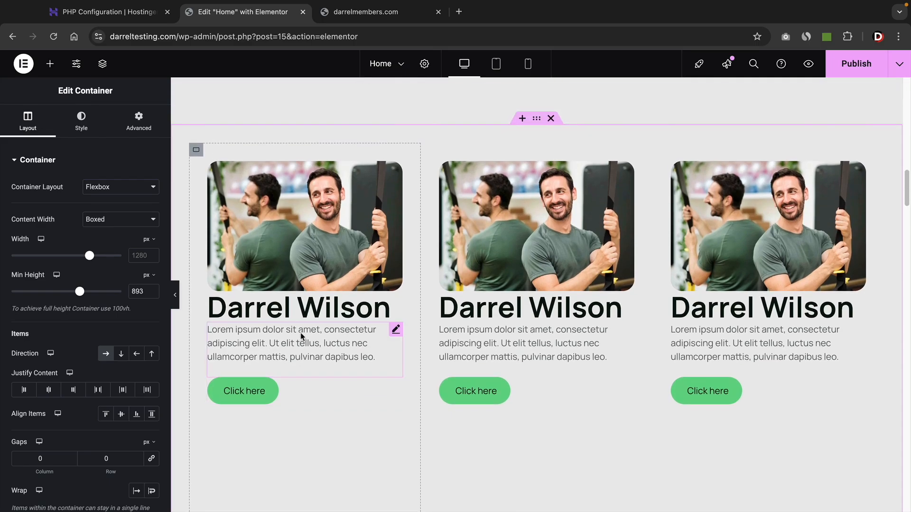
scroll(301, 337, down, 1)
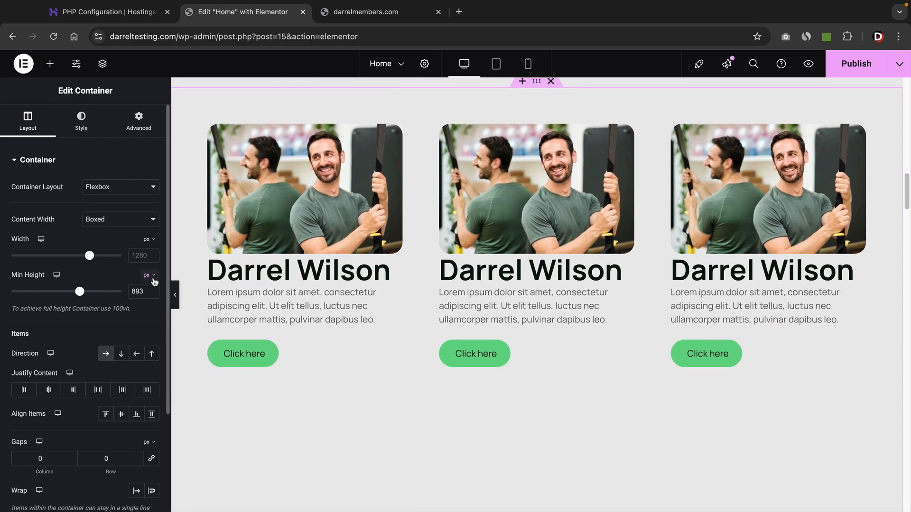
click(150, 275)
click(149, 327)
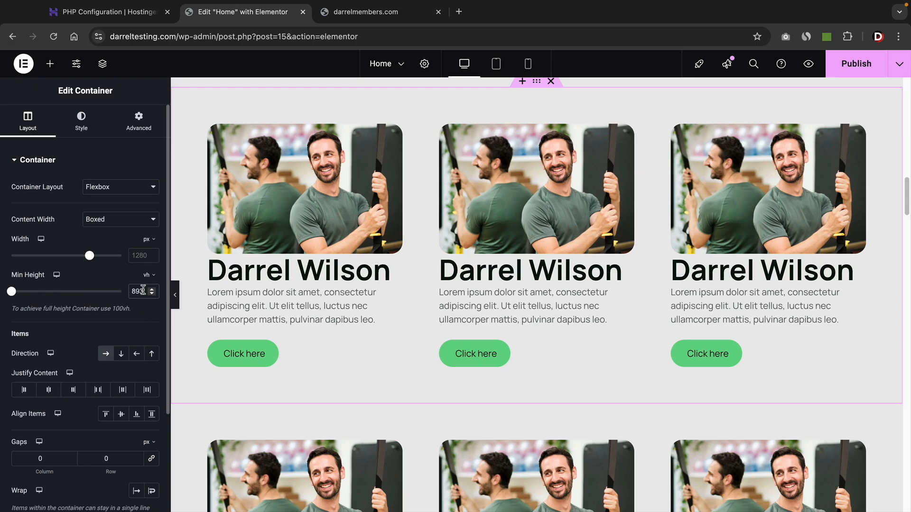
text(100)
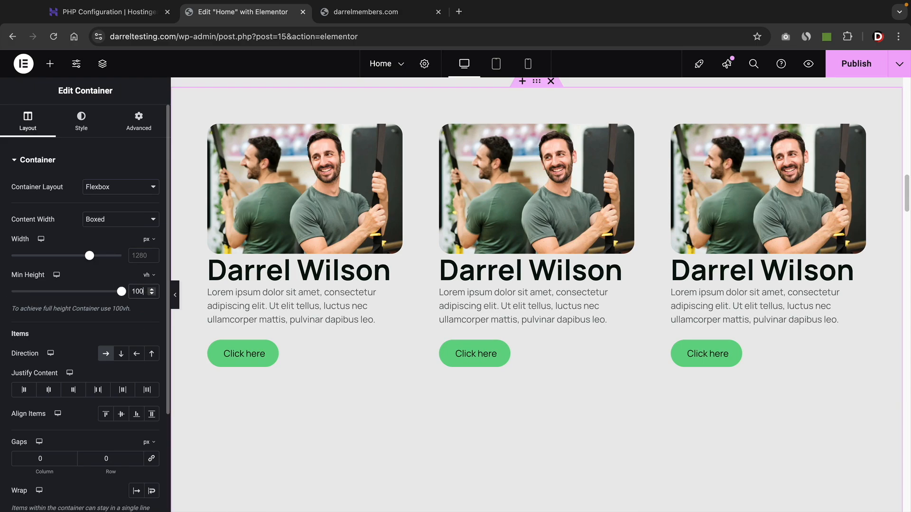
Centre the cards horizontally and vertically and widen the column gap to 46 px.
scroll(226, 323, down, 2)
scroll(225, 323, up, 2)
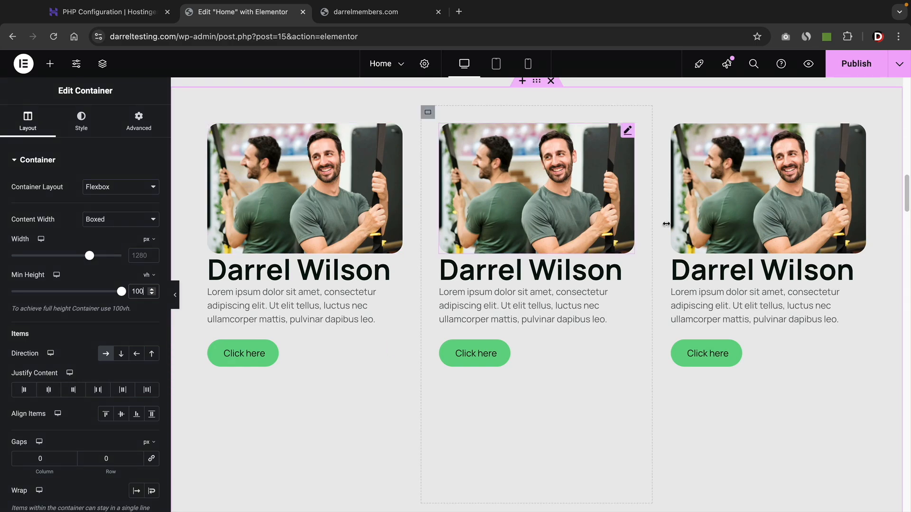
click(49, 392)
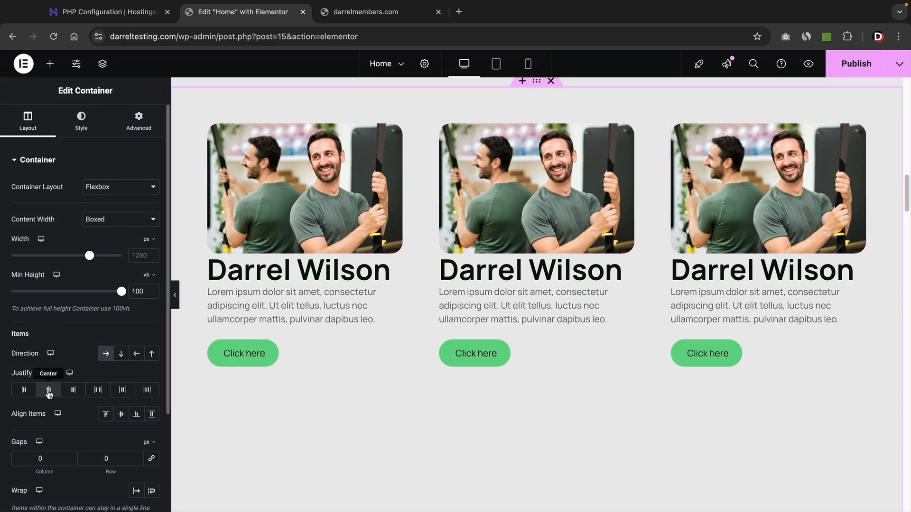
click(121, 414)
scroll(417, 417, down, 2)
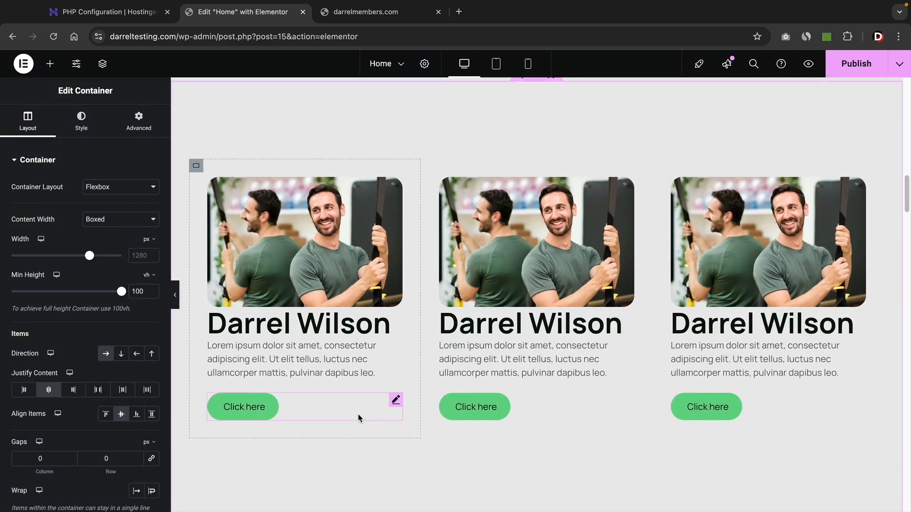
click(137, 416)
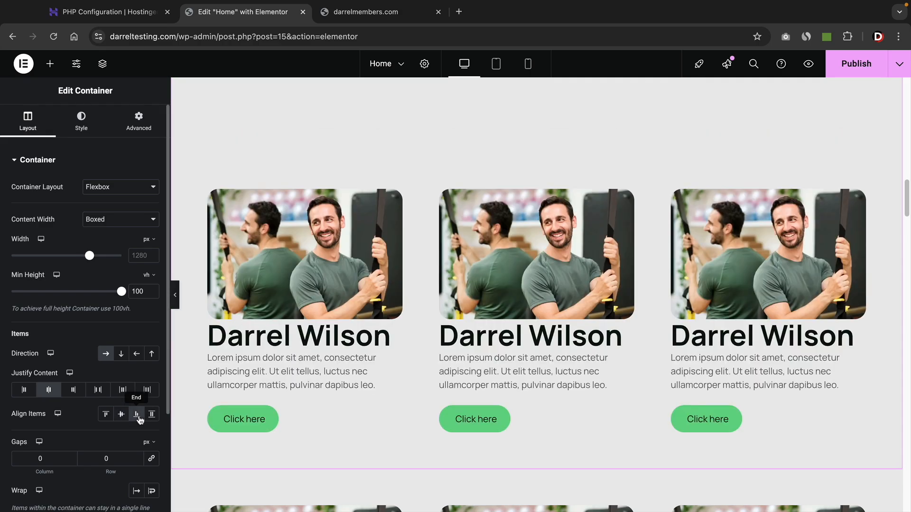
click(122, 416)
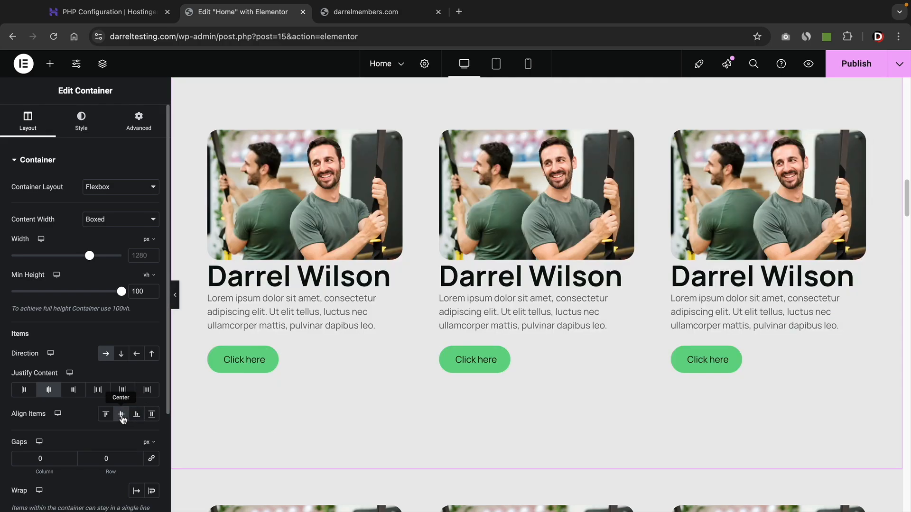
click(70, 457)
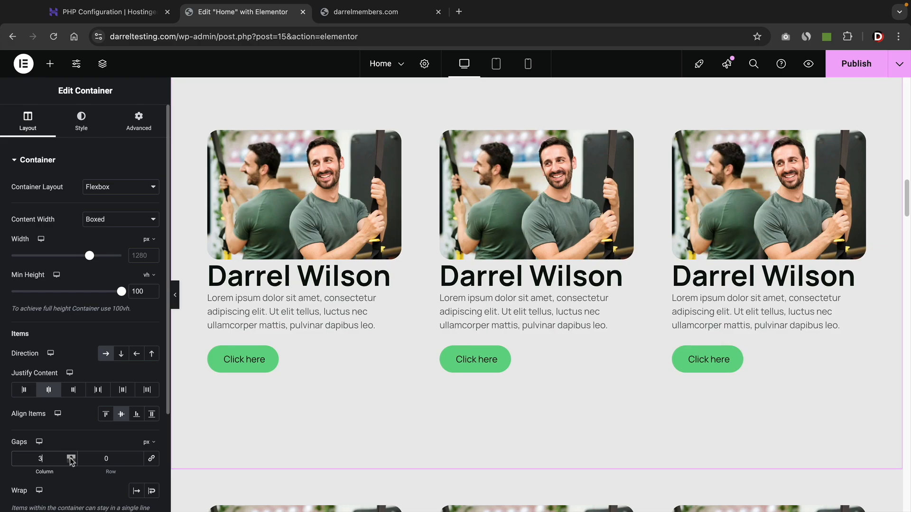
drag(70, 457, 70, 457)
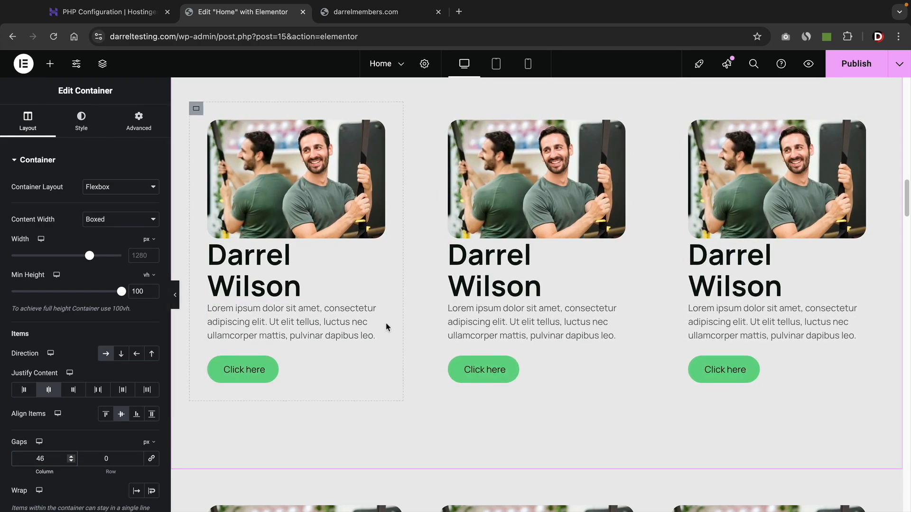
scroll(387, 347, down, 8)
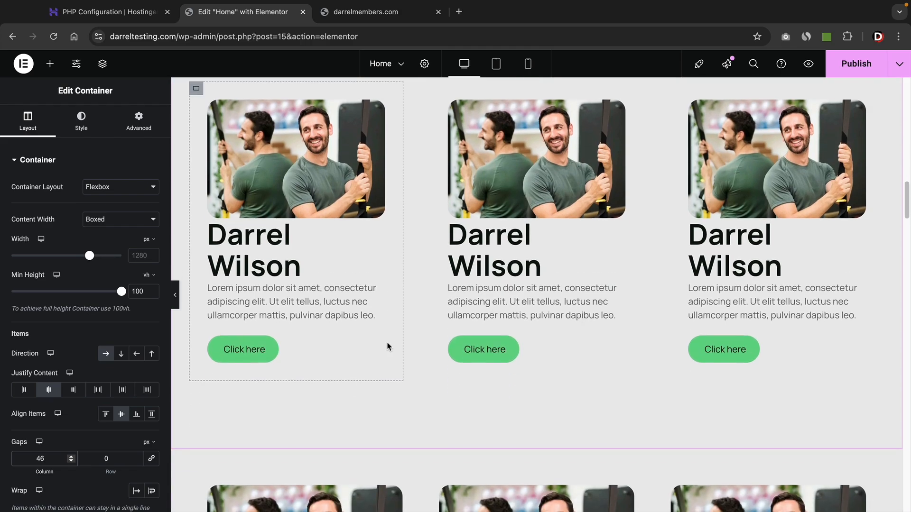
scroll(387, 346, down, 10)
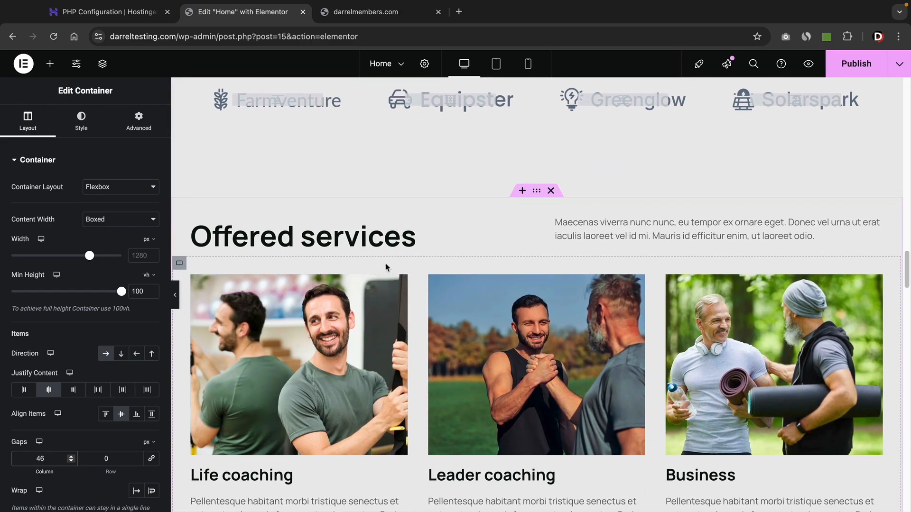
Change the Offered services heading to 'Whatever You Want'.
click(376, 244)
triple_click(376, 244)
text(Wh)
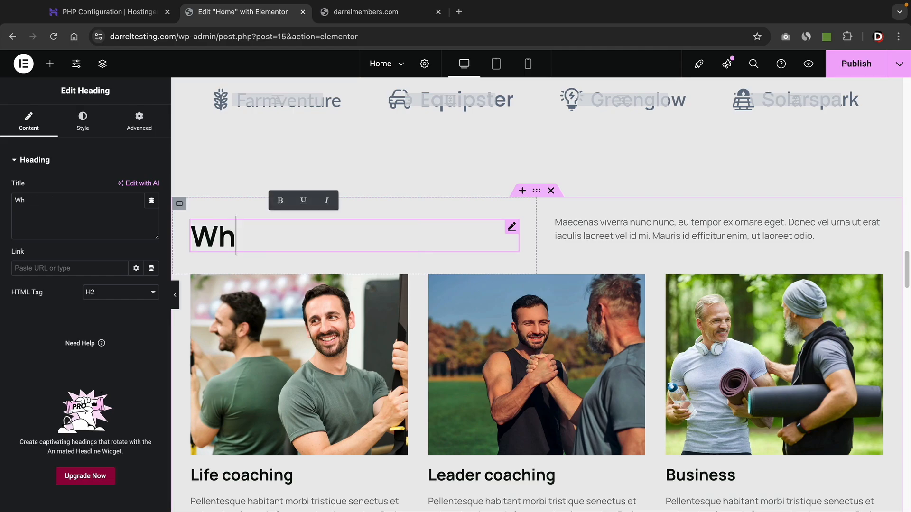
text(atever You Want)
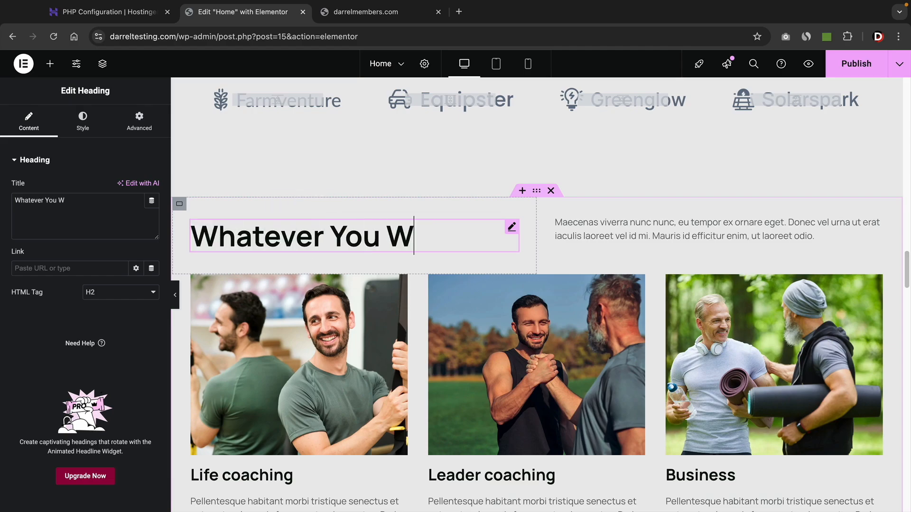
Delete both Darrel Wilson card sections.
click(50, 63)
scroll(496, 348, up, 10)
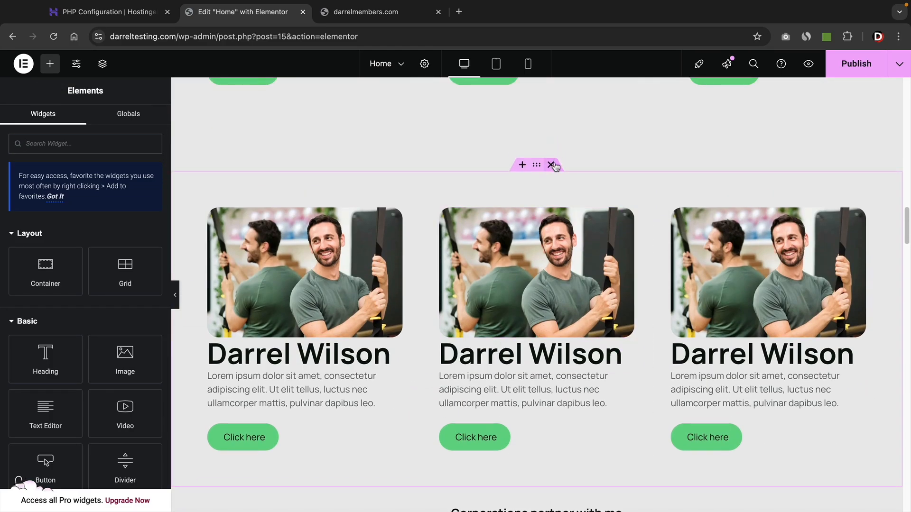
click(551, 166)
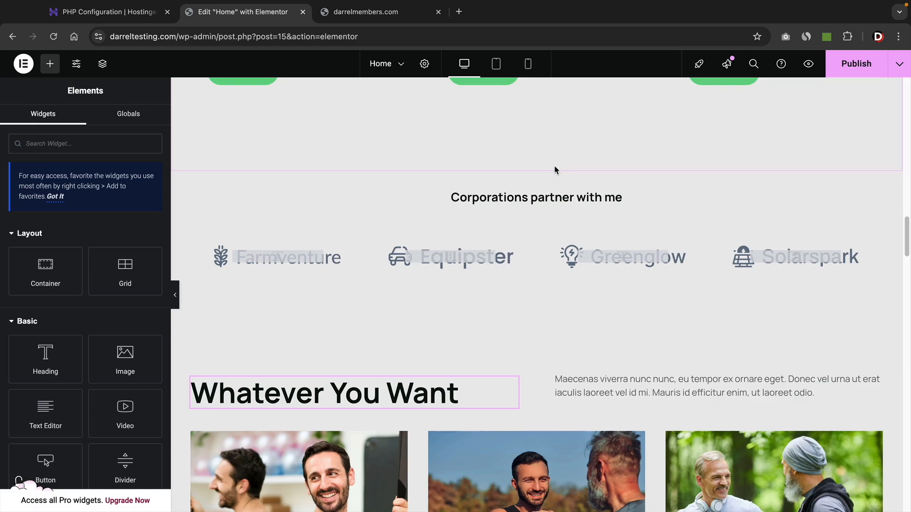
scroll(555, 169, up, 6)
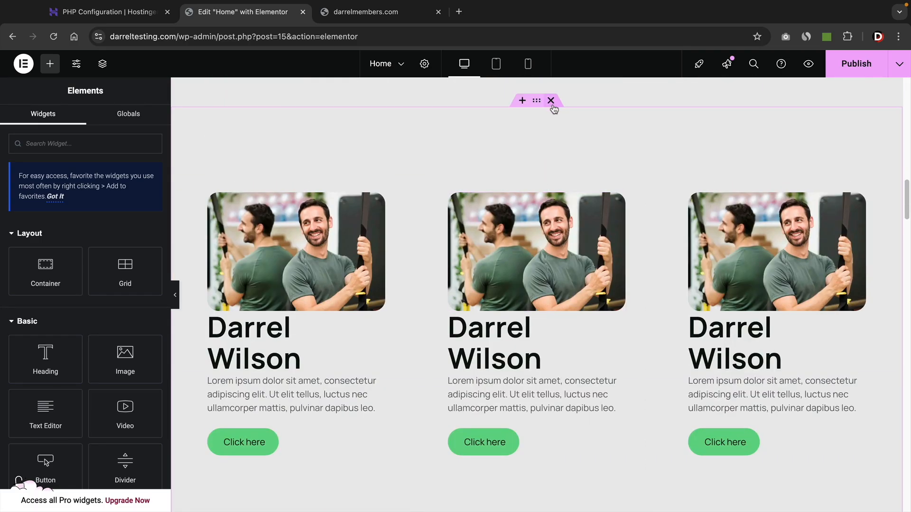
click(551, 100)
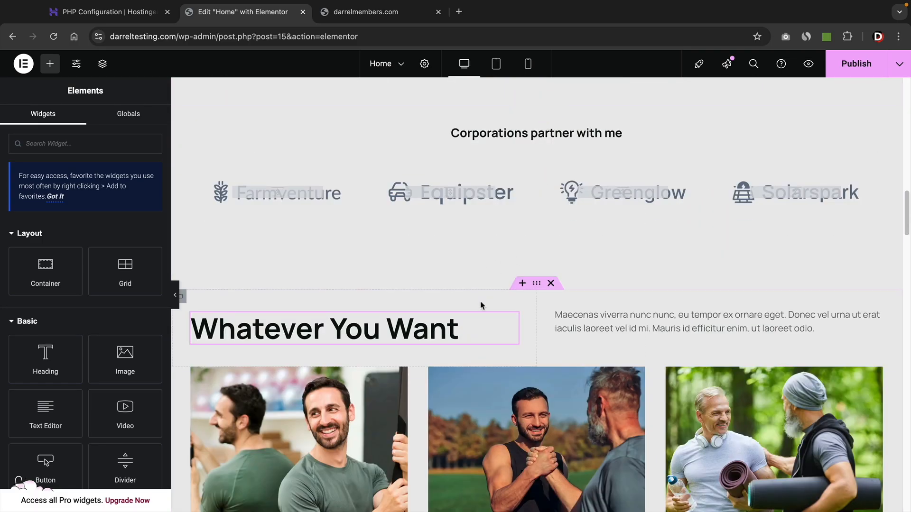
Move the heading and Maecenas paragraph up under Corporations partner with me.
mouse_move(511, 323)
mouse_down()
mouse_move(311, 215)
mouse_move(565, 126)
mouse_move(508, 305)
mouse_move(517, 299)
mouse_move(358, 198)
mouse_move(331, 191)
mouse_move(379, 189)
mouse_move(467, 265)
mouse_up()
mouse_move(512, 326)
mouse_down()
mouse_move(525, 182)
mouse_move(517, 196)
mouse_up()
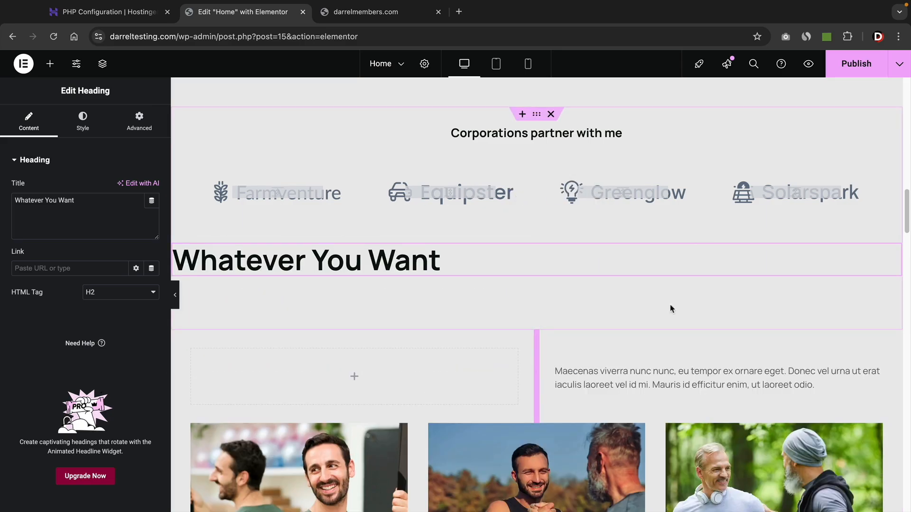
drag(878, 373, 510, 164)
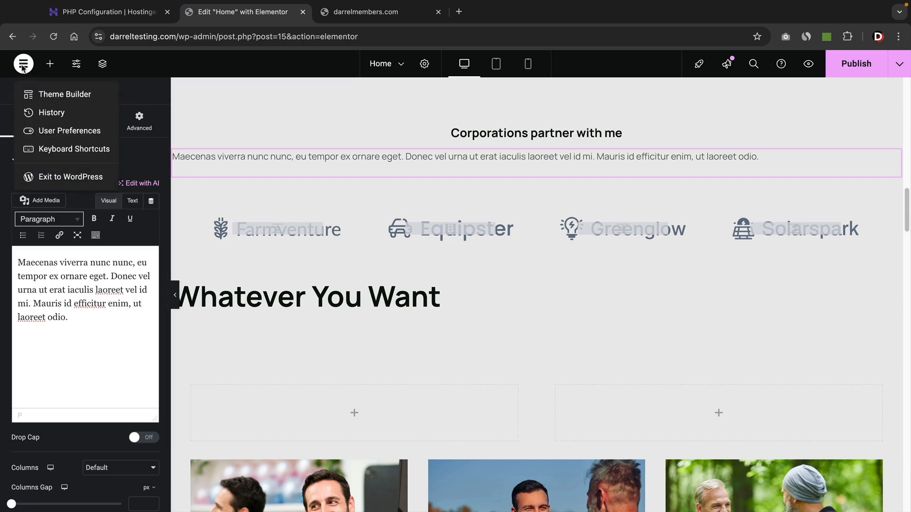
Use the editing history to undo the moves and restore both card sections.
click(40, 117)
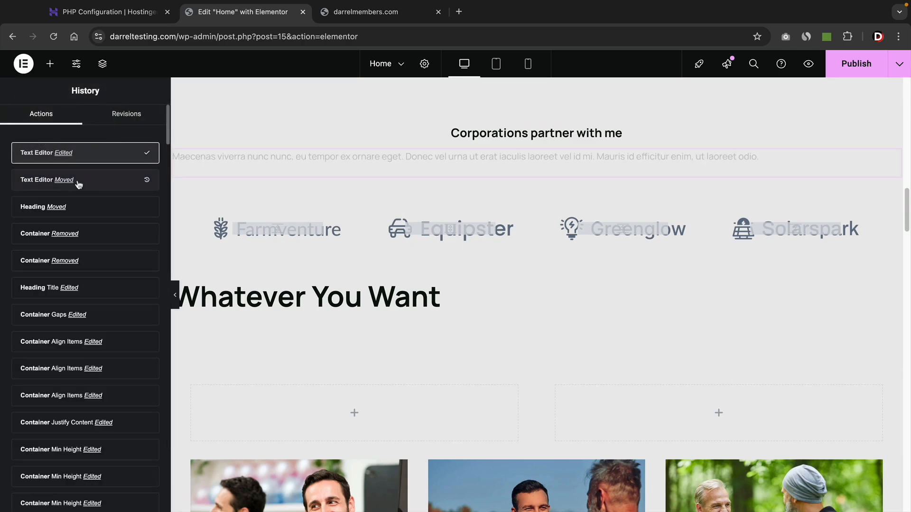
click(98, 181)
click(99, 209)
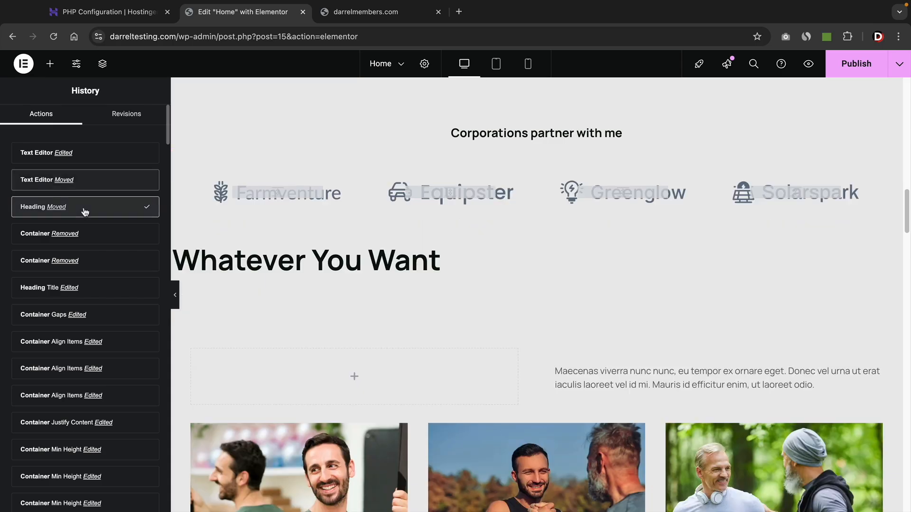
click(104, 235)
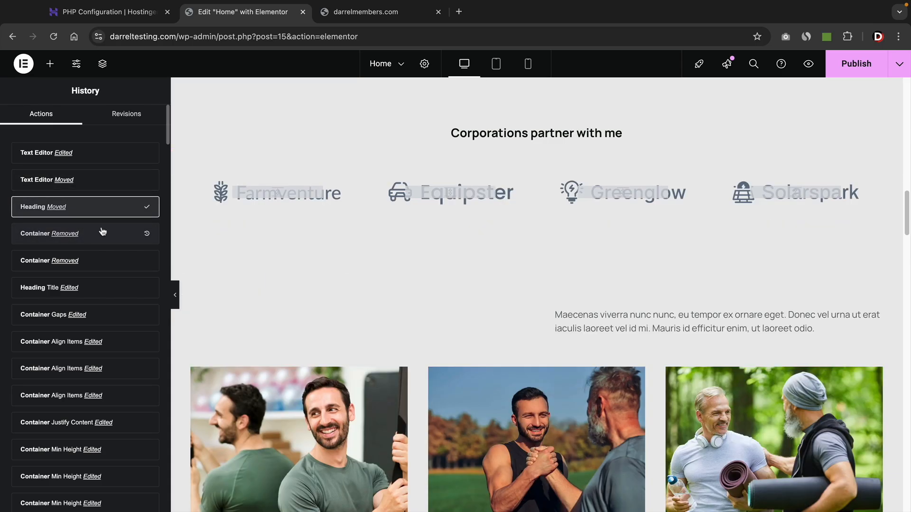
click(99, 265)
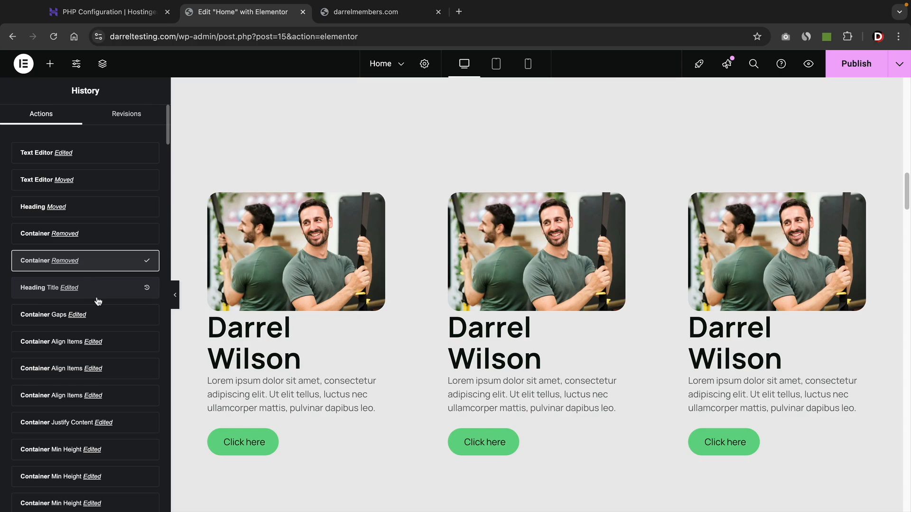
click(97, 298)
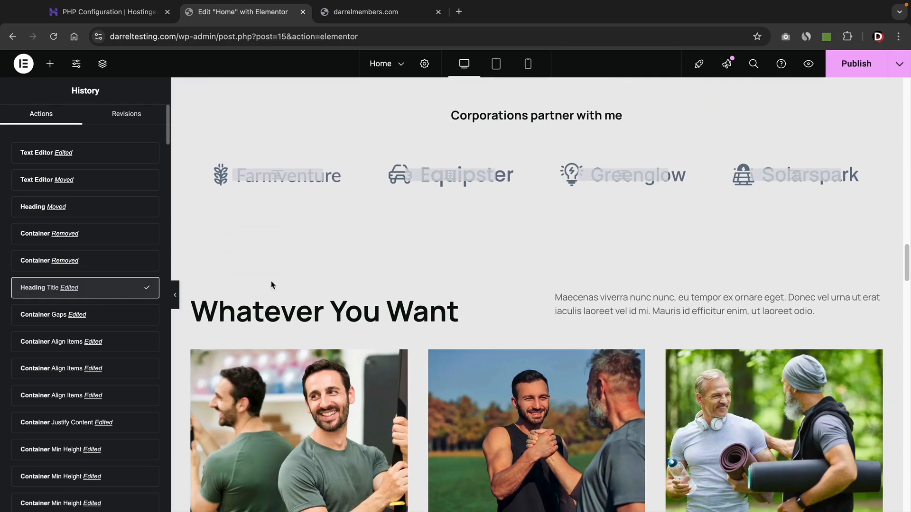
Delete both Darrel Wilson cards sections again.
scroll(272, 285, up, 8)
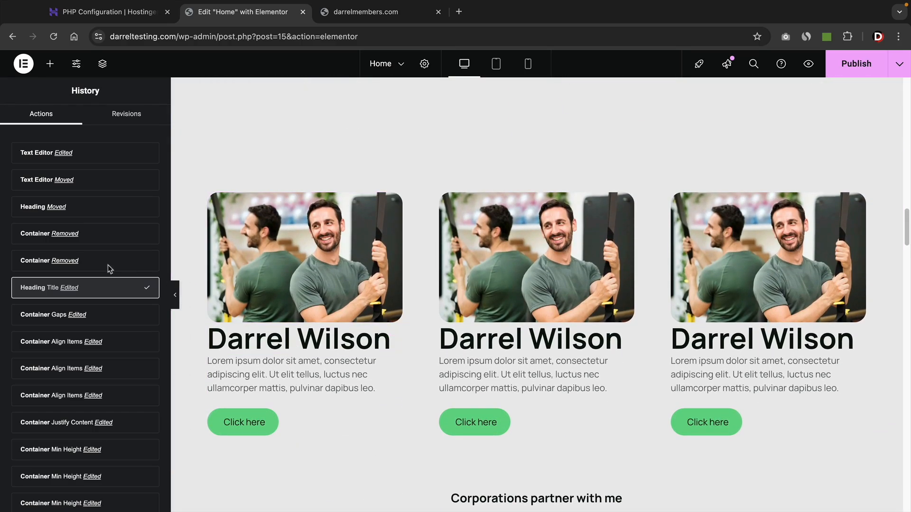
scroll(500, 261, up, 2)
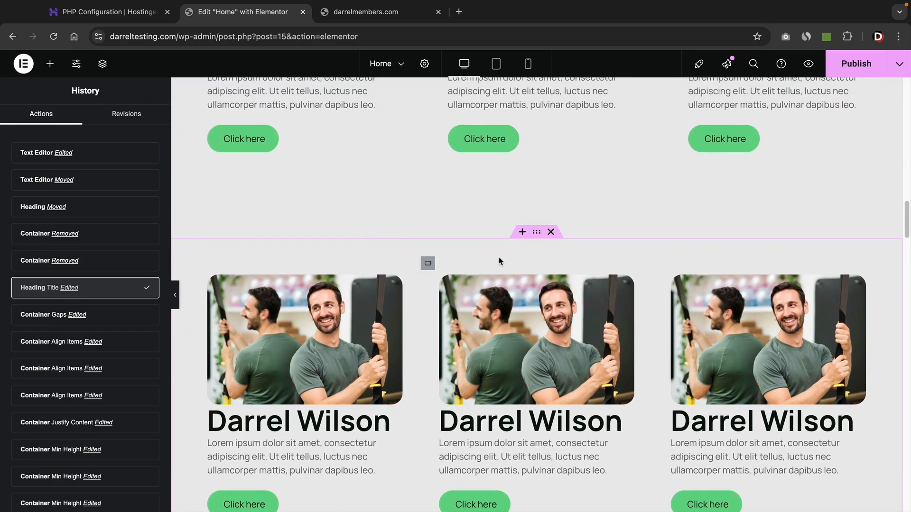
click(550, 234)
scroll(496, 290, up, 6)
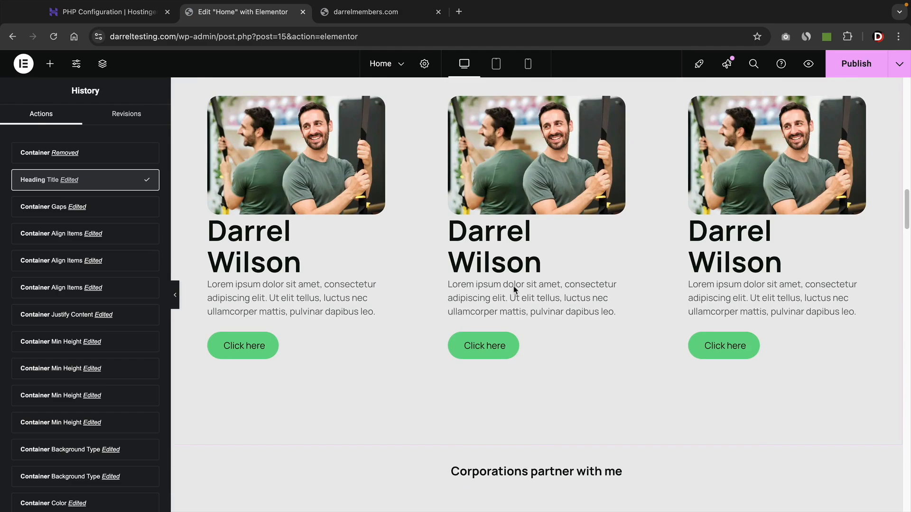
click(550, 97)
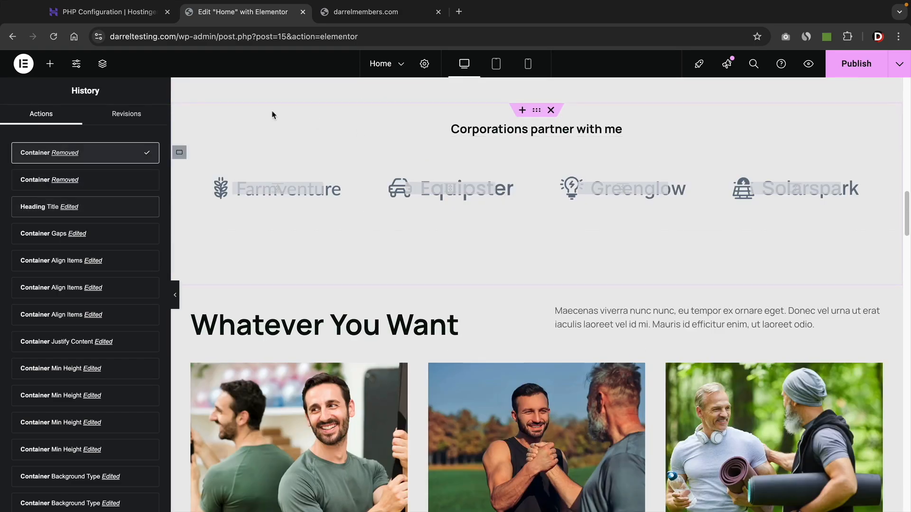
click(50, 64)
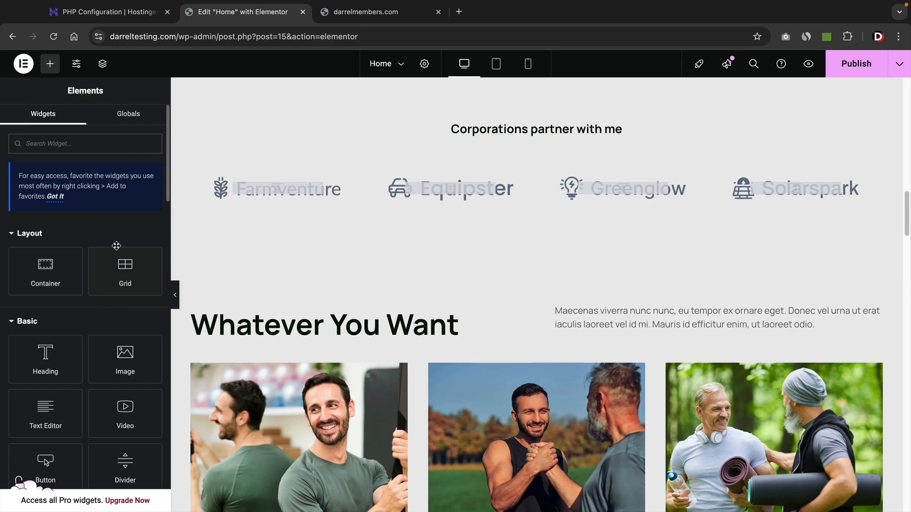
Review the page and publish the homepage changes.
scroll(412, 288, up, 10)
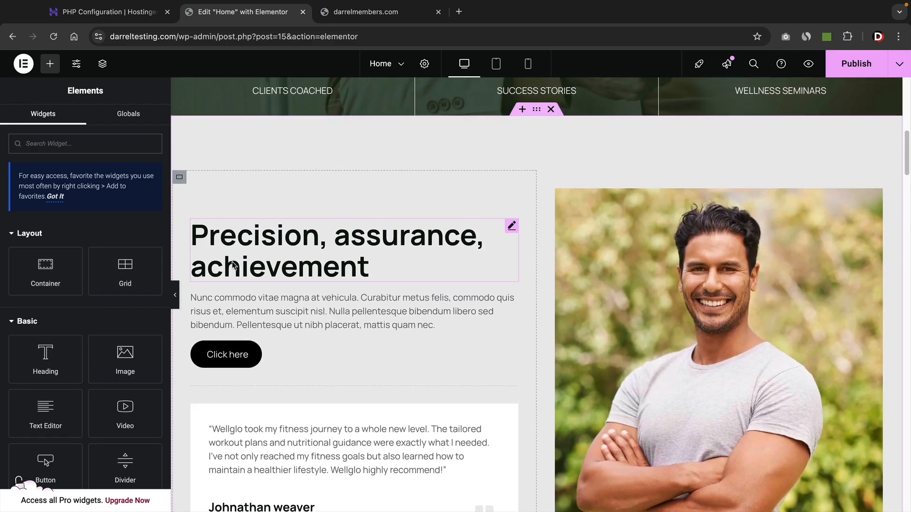
scroll(264, 310, down, 6)
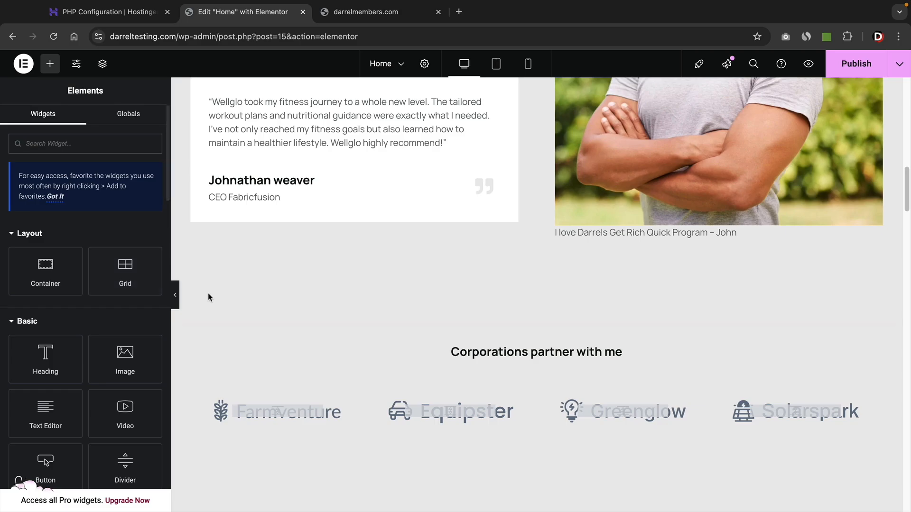
scroll(209, 297, up, 12)
scroll(488, 393, up, 4)
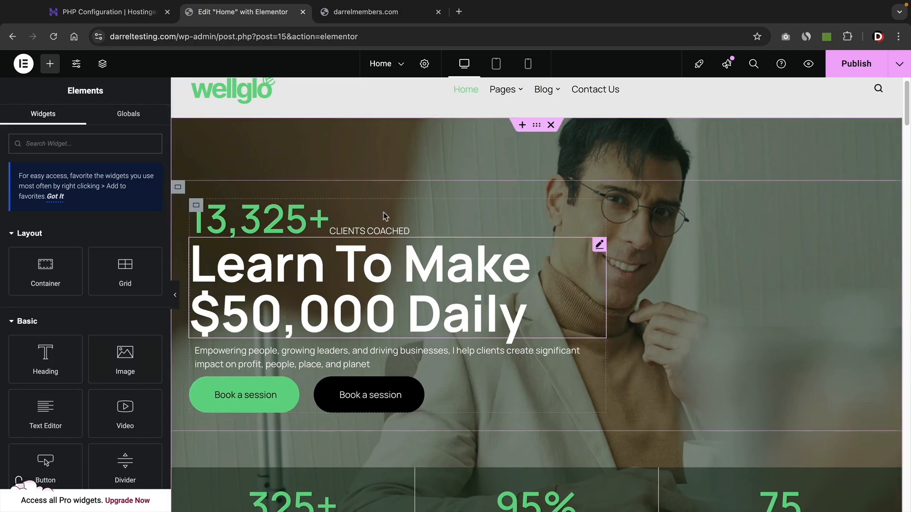
scroll(364, 281, down, 1)
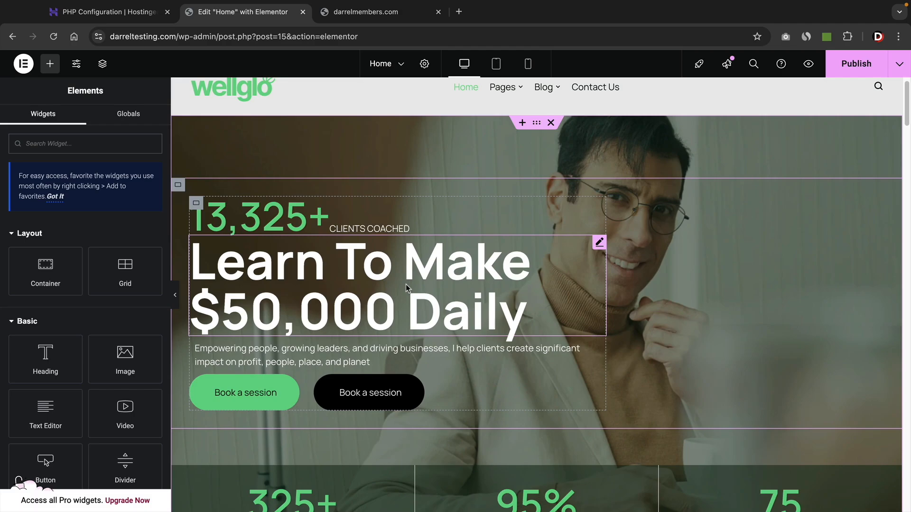
click(862, 70)
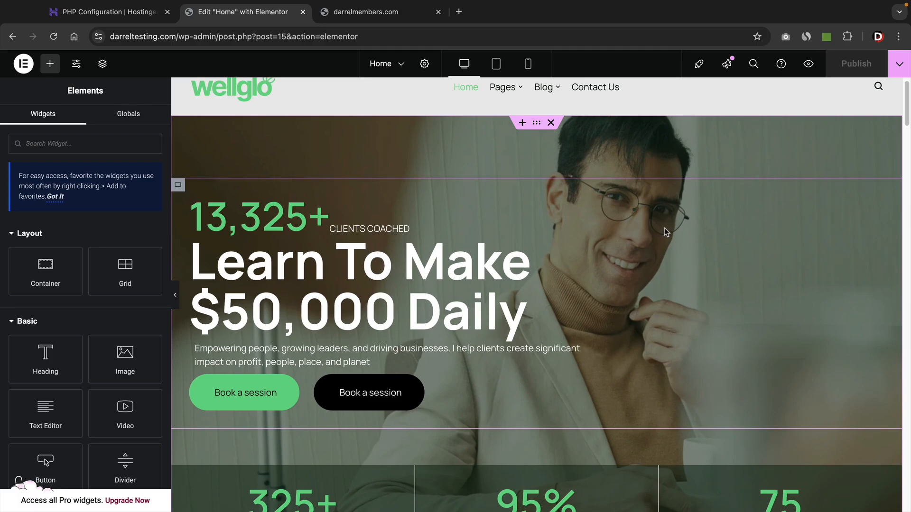
Check the Structure navigator, then view the live homepage in a new tab.
click(102, 65)
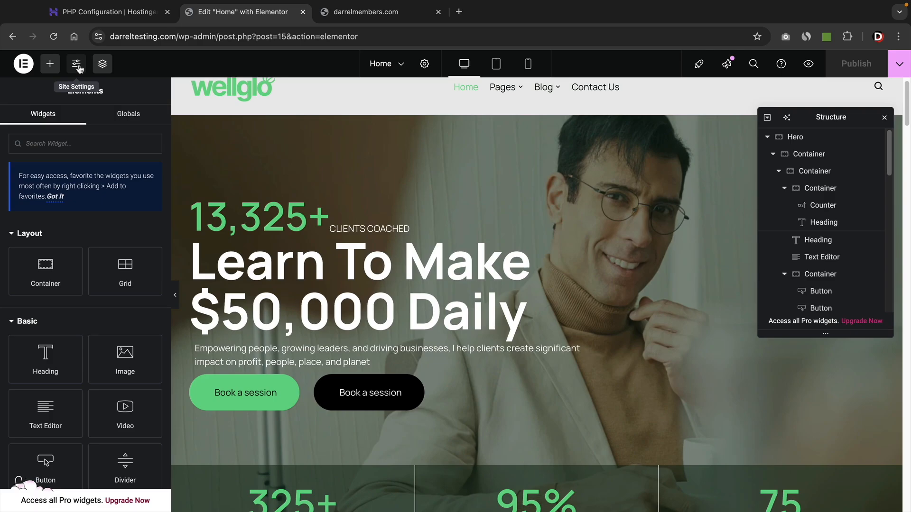
click(884, 118)
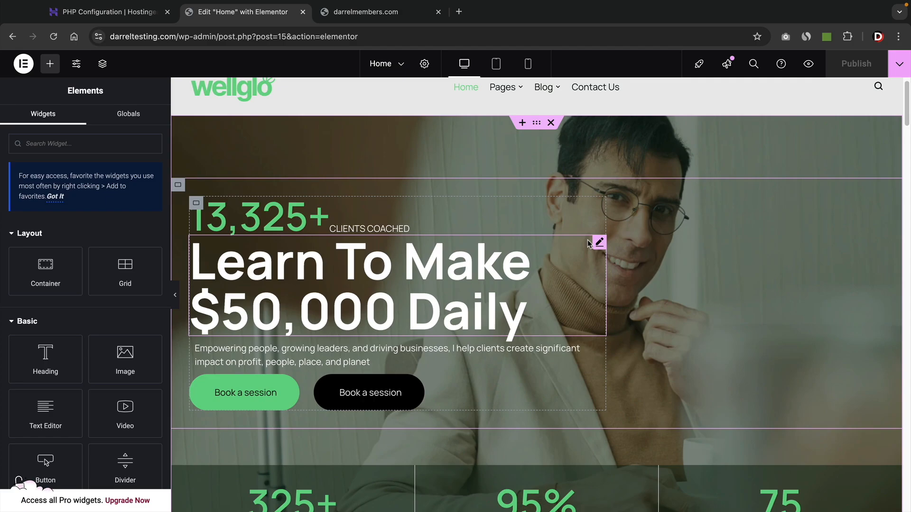
click(897, 67)
click(854, 149)
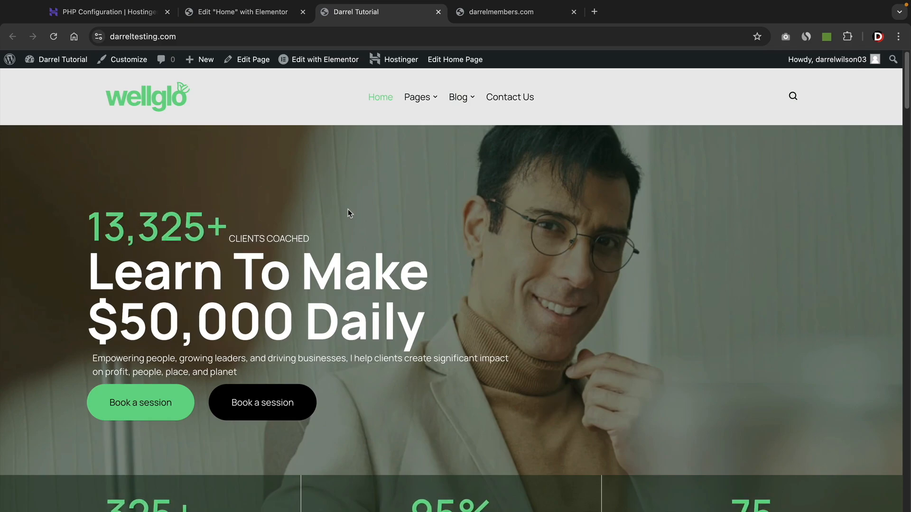
Scroll through the live homepage, then go to the WordPress admin Dashboard.
scroll(517, 294, down, 2)
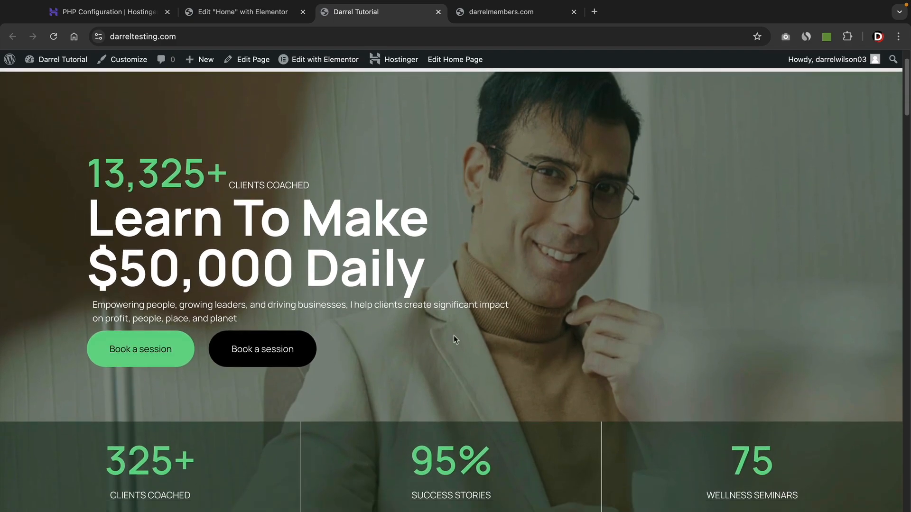
scroll(453, 335, down, 10)
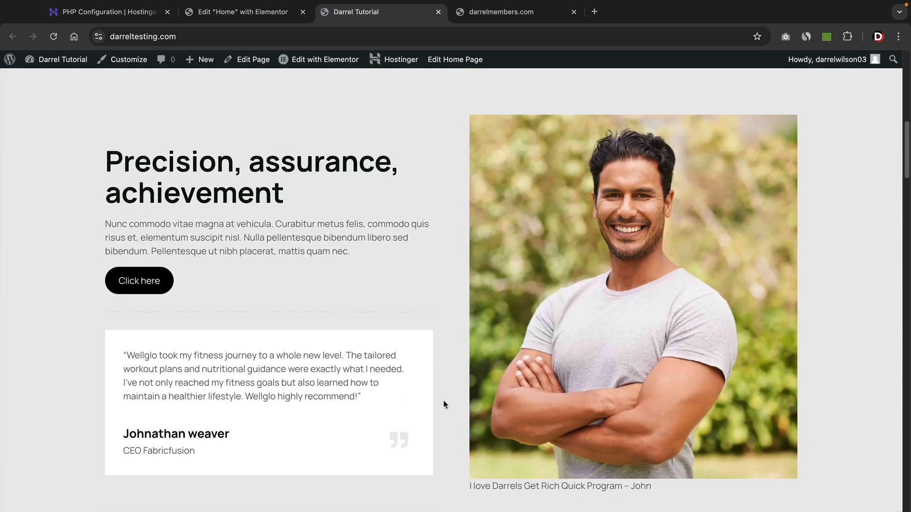
scroll(442, 403, up, 12)
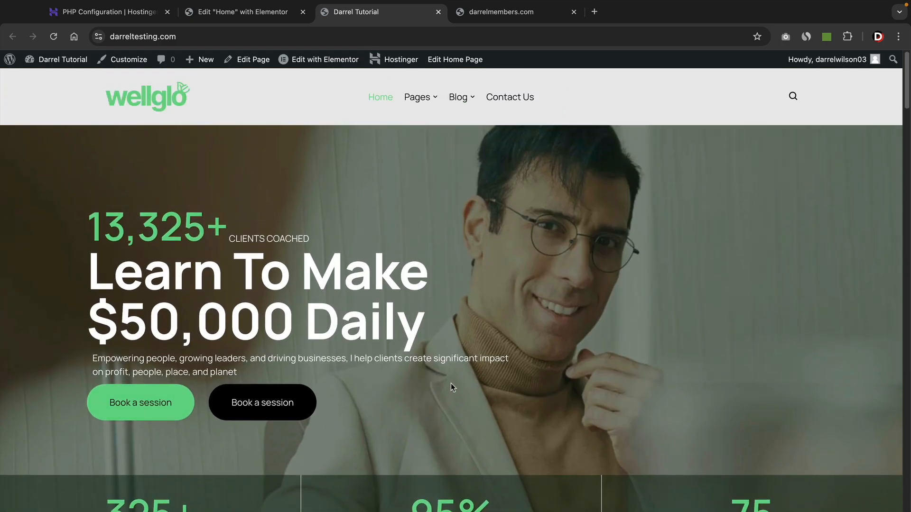
mouse_move(57, 59)
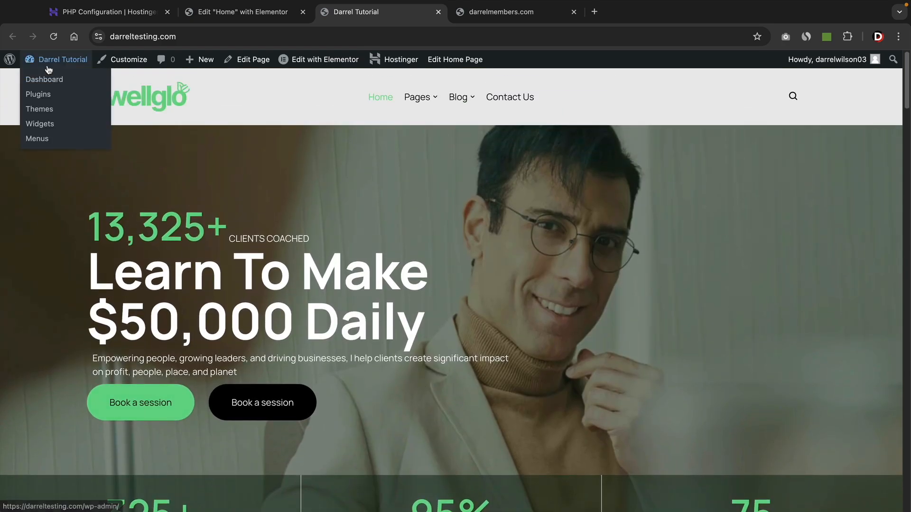
click(49, 85)
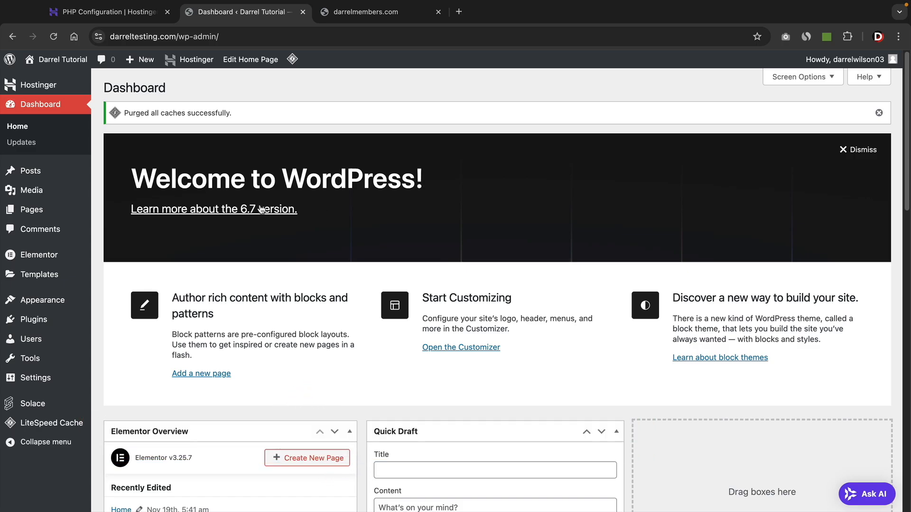
Go to Pages > All Pages to list the site's six pages.
mouse_move(52, 213)
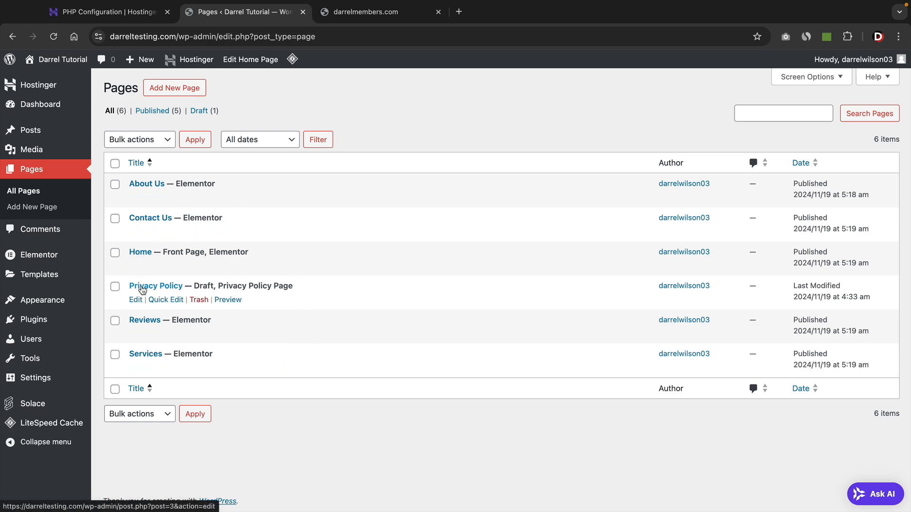
drag(200, 287, 301, 289)
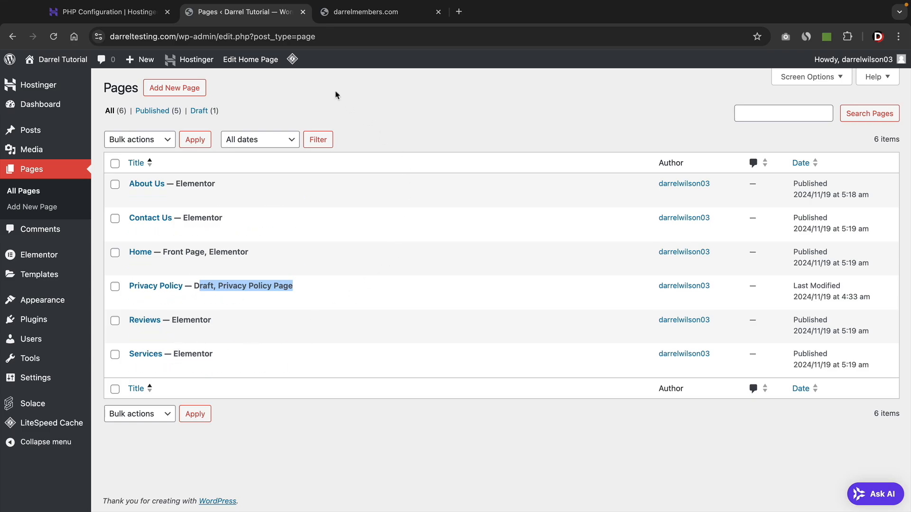
Create and publish a new page titled 'Forum' at /forum, then view it live.
click(181, 92)
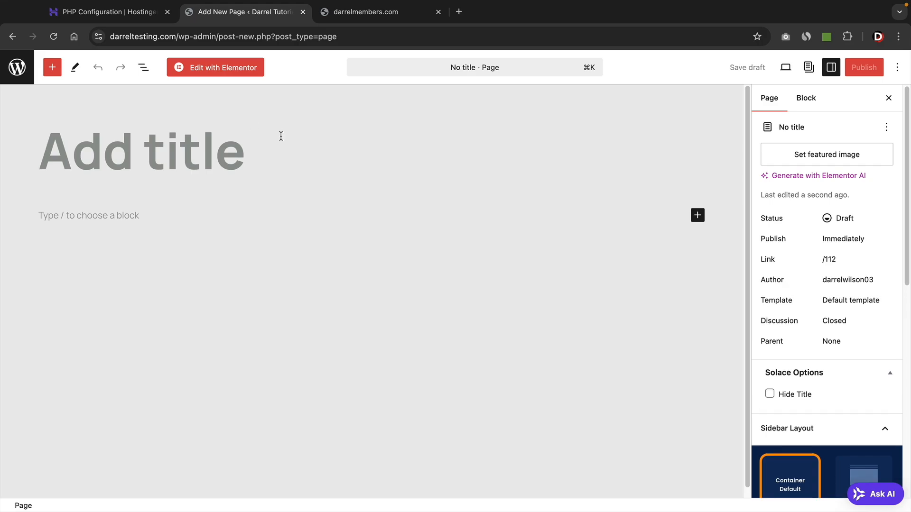
text(Forum)
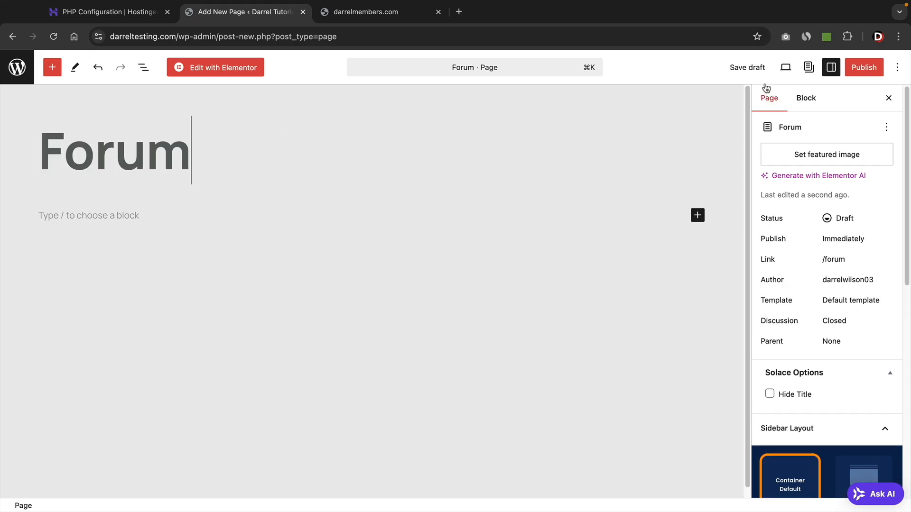
click(864, 67)
click(860, 69)
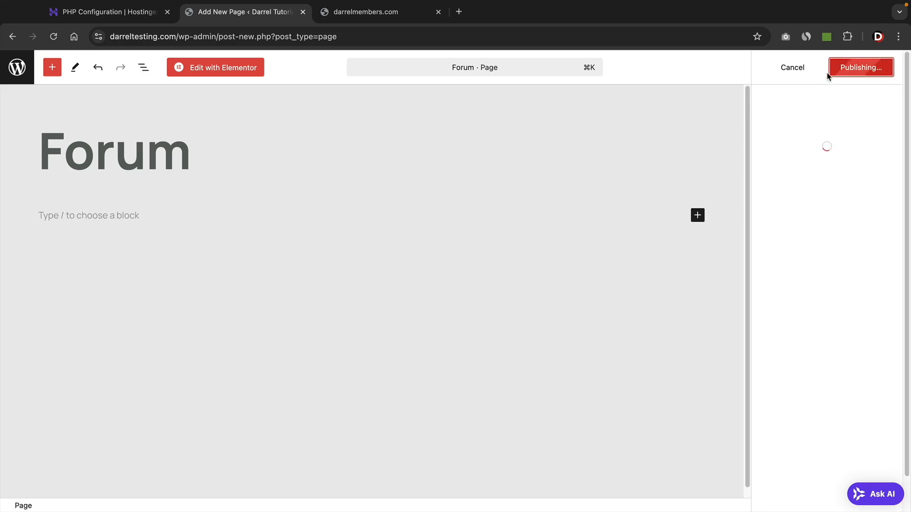
click(892, 68)
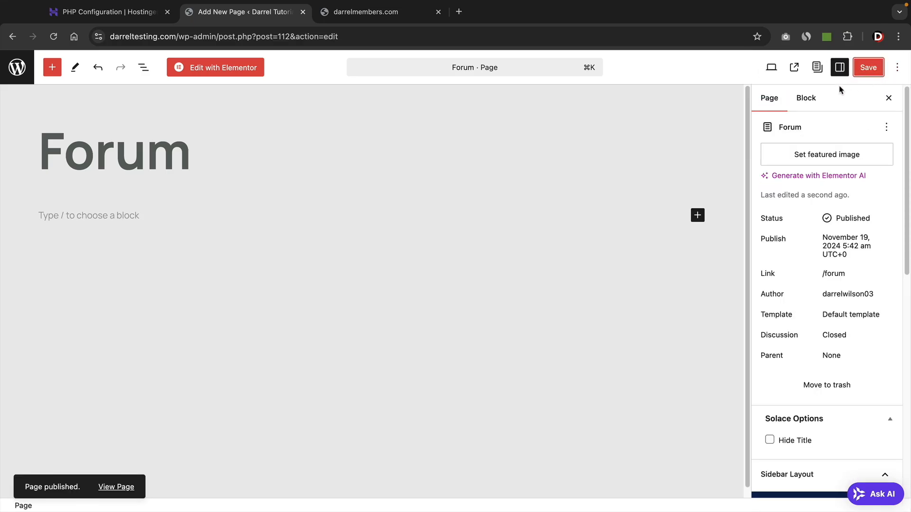
click(795, 69)
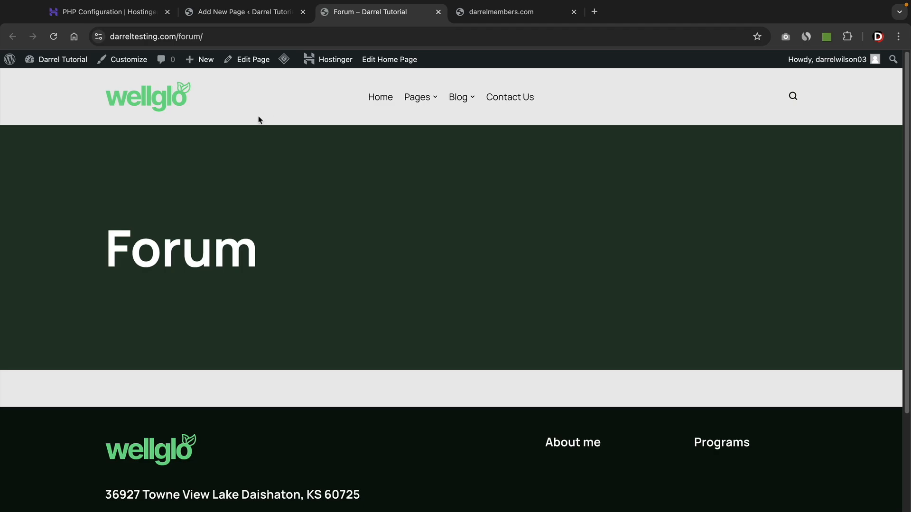
Hide the Forum page title, save, check the live page, and open it in Elementor.
click(262, 22)
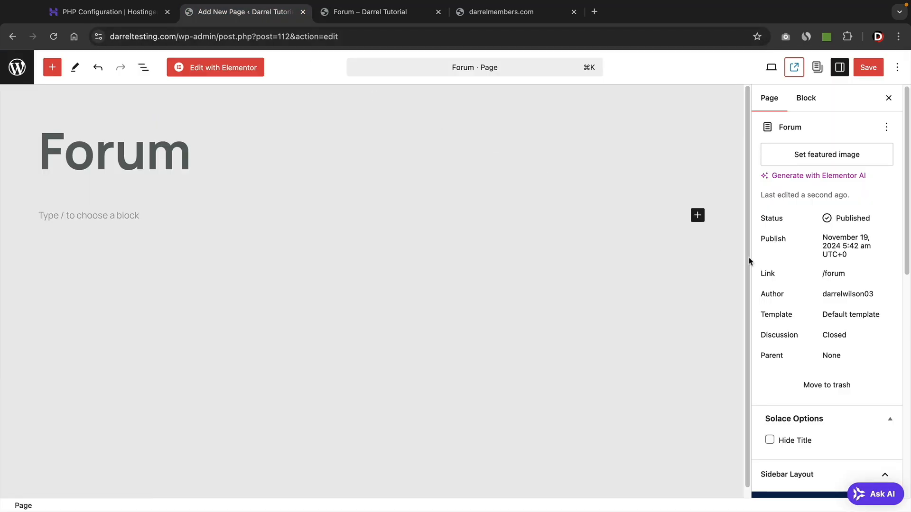
click(770, 440)
click(864, 70)
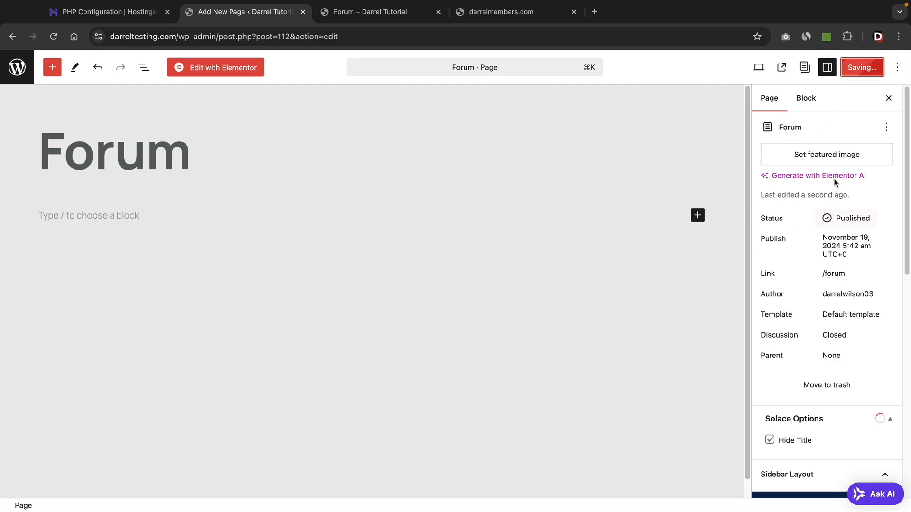
click(323, 18)
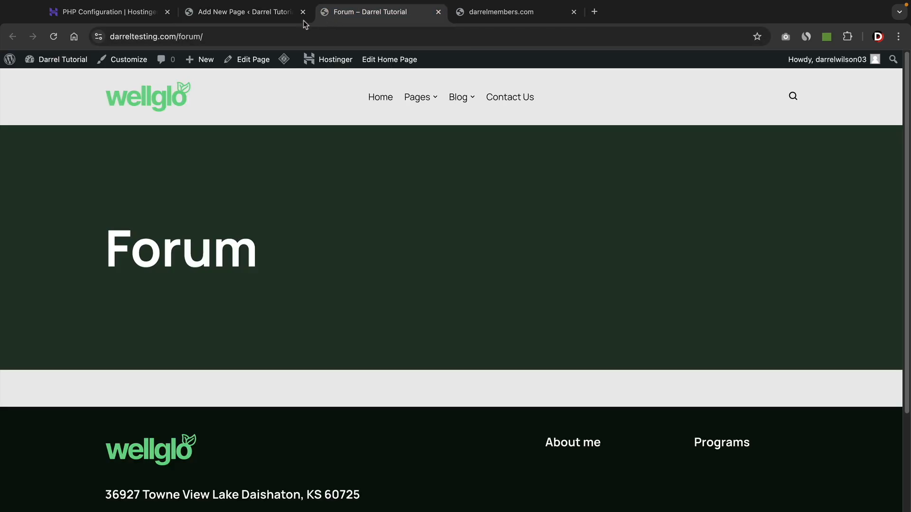
click(53, 36)
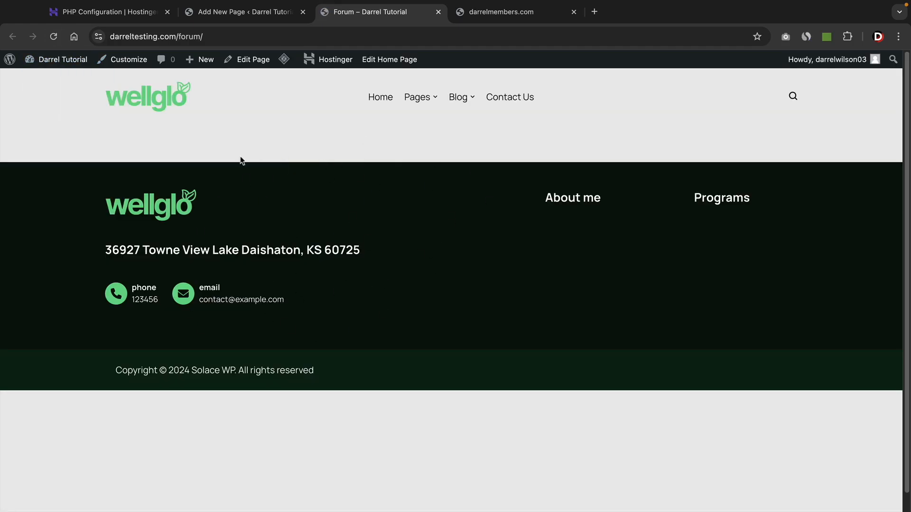
click(252, 16)
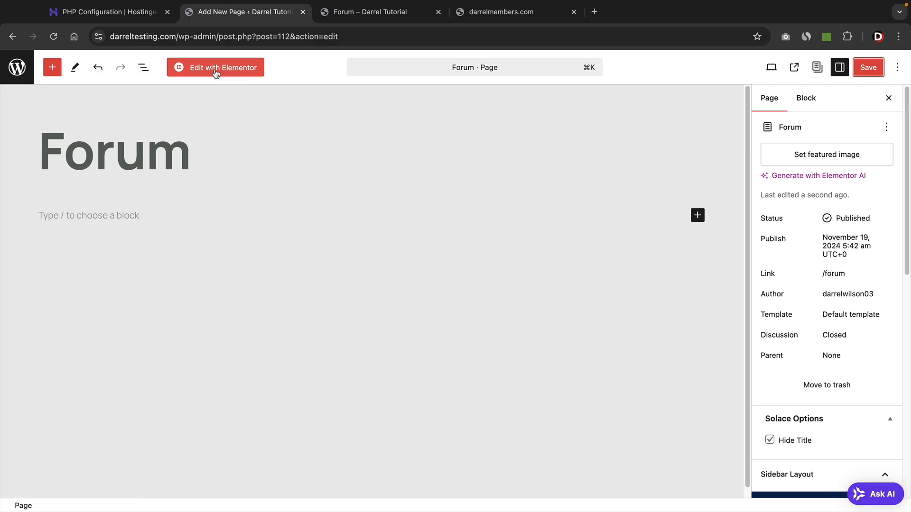
click(215, 70)
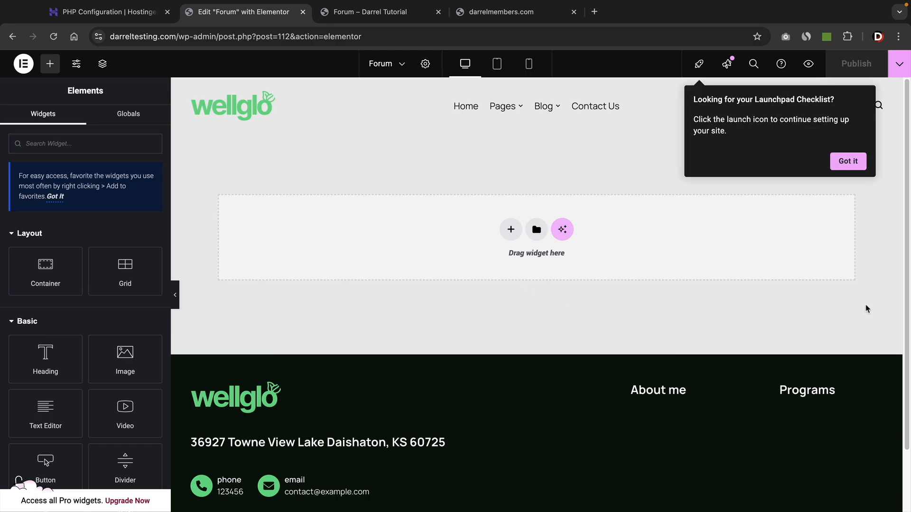
Dismiss the checklist popups and add a single flexbox container with a Heading widget.
click(871, 310)
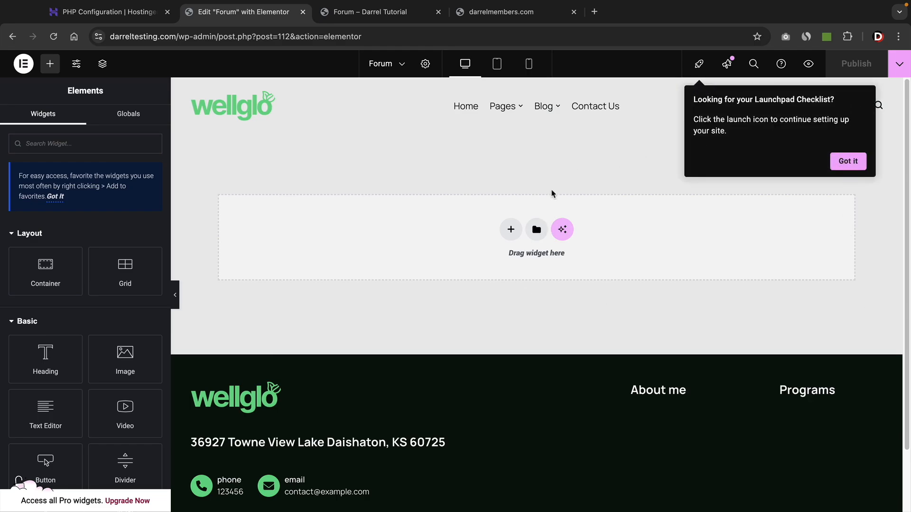
click(855, 165)
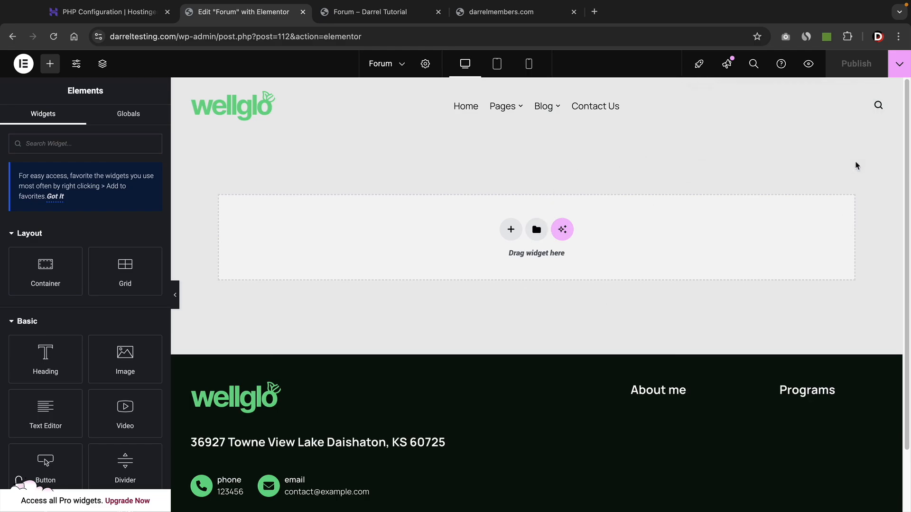
click(512, 233)
click(499, 260)
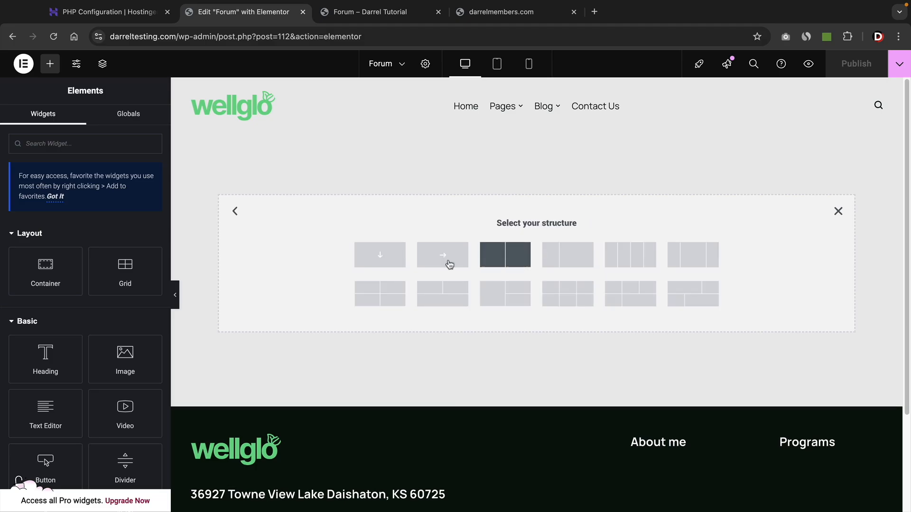
click(390, 265)
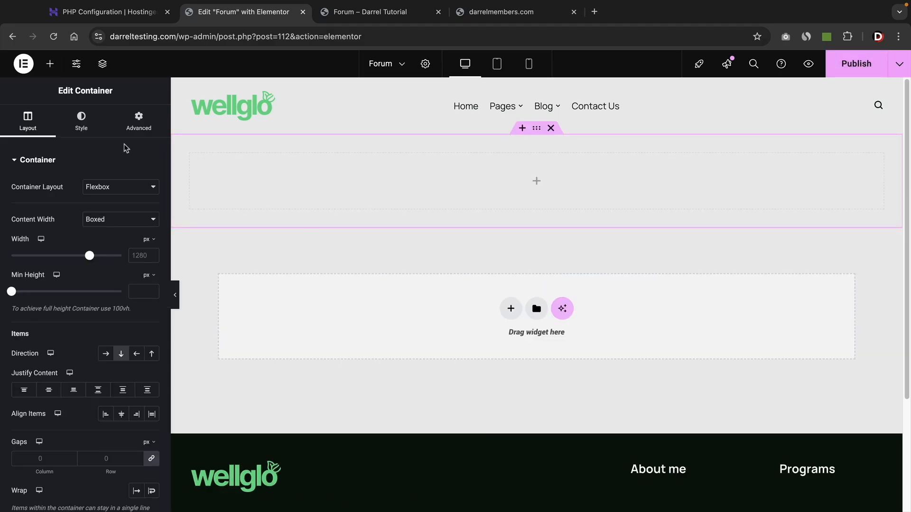
click(50, 64)
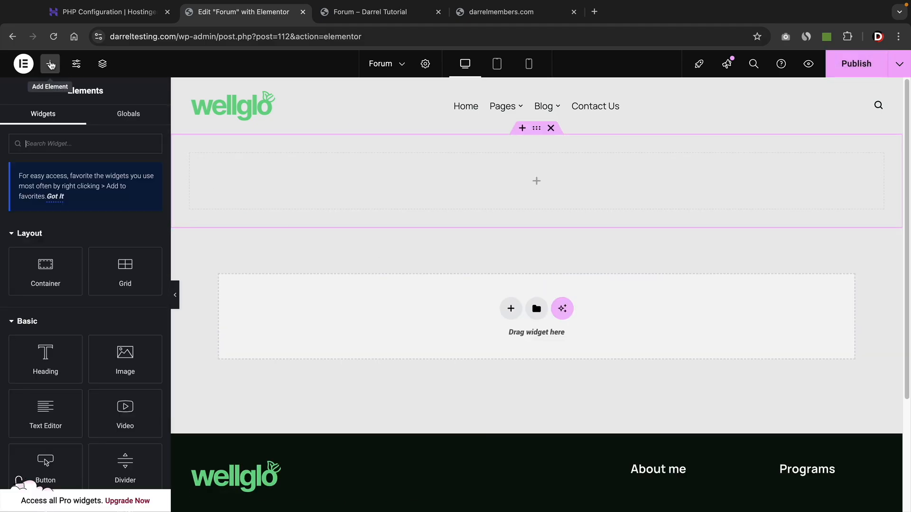
drag(50, 379, 438, 204)
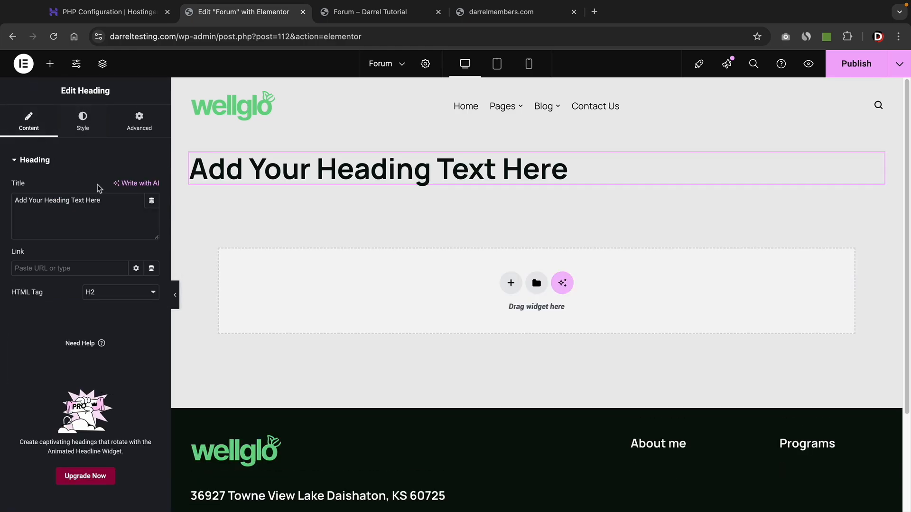
Title the heading 'Private Forum' and centre it.
click(98, 203)
key(ctrl+a)
text(Priva)
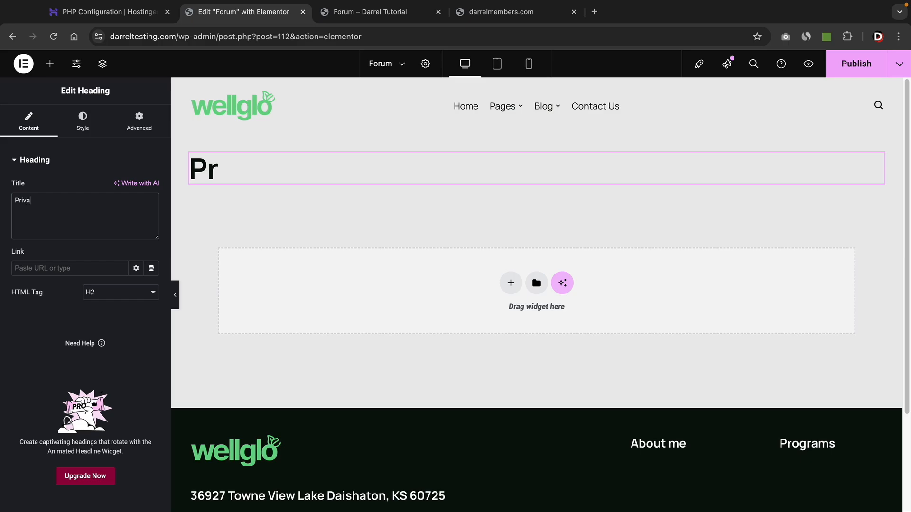
text(te Forum)
click(83, 121)
click(121, 188)
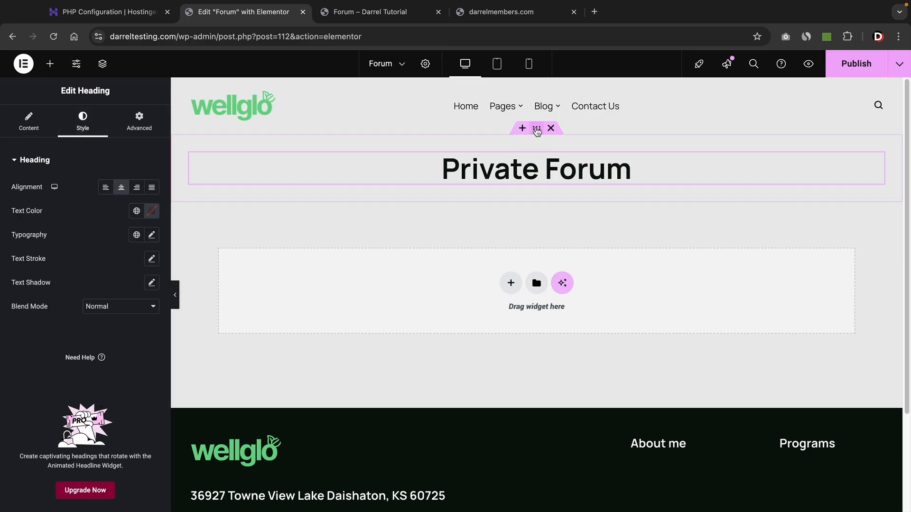
Give the container a solid black background.
click(537, 129)
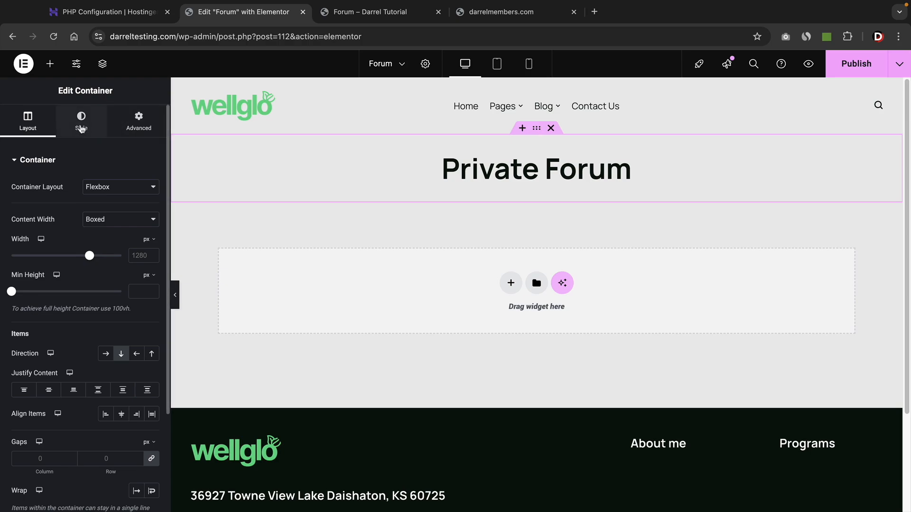
click(81, 125)
click(106, 212)
click(151, 235)
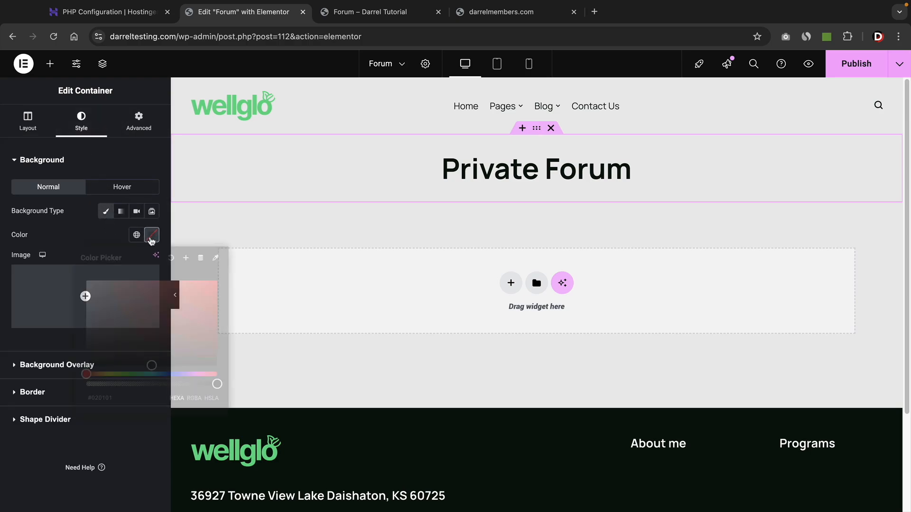
drag(126, 309, 47, 400)
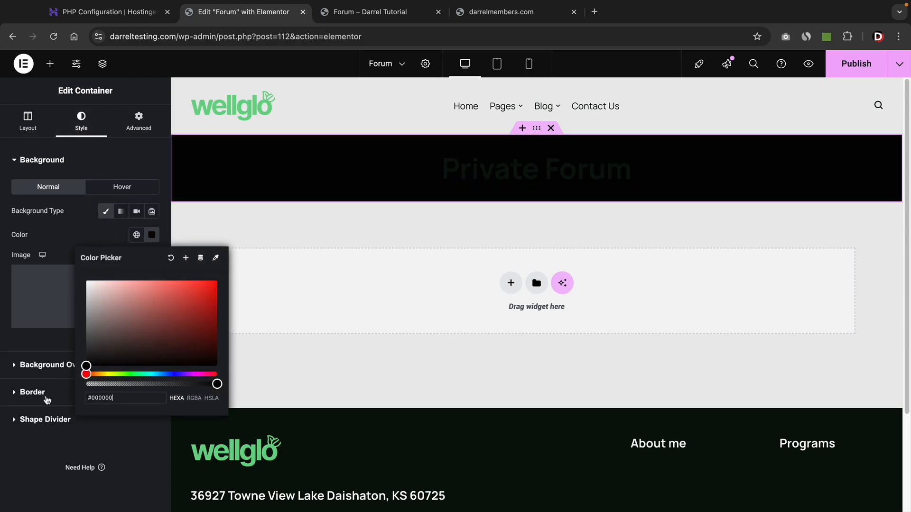
click(106, 163)
Make the Private Forum heading text white and publish the page.
click(496, 171)
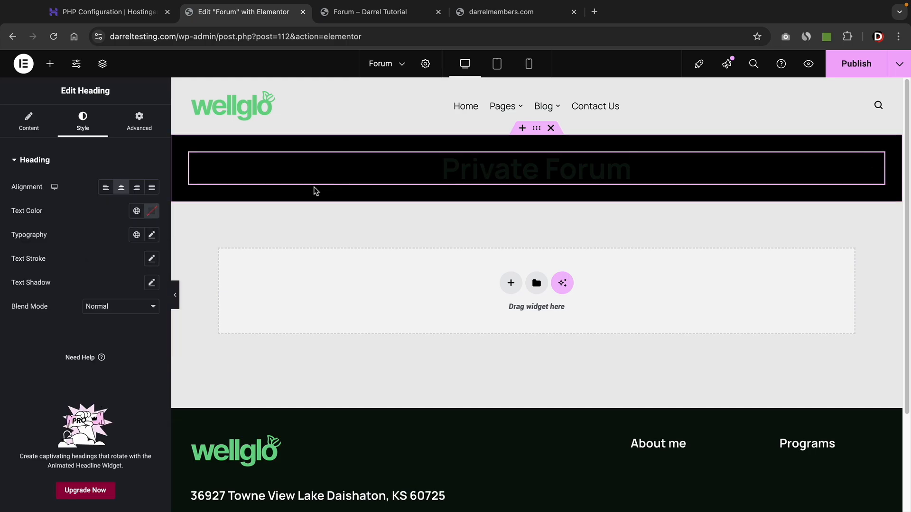
click(151, 210)
click(87, 257)
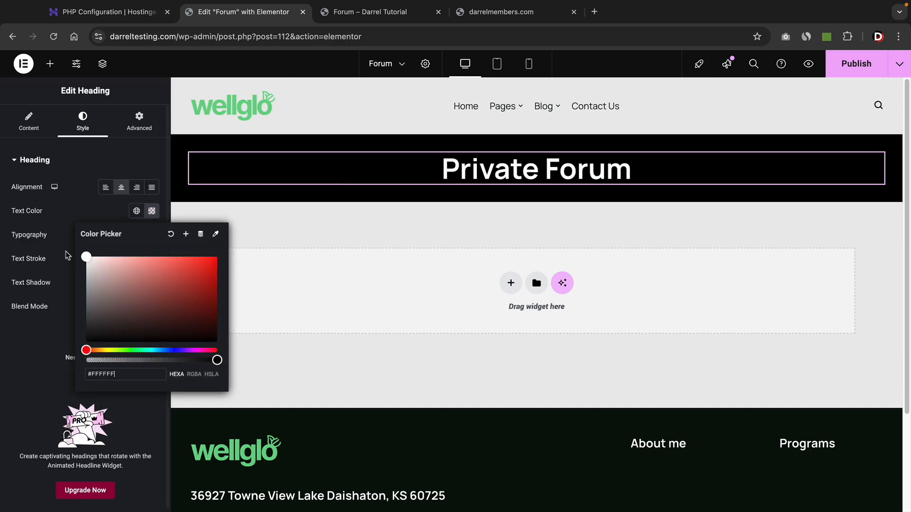
click(104, 212)
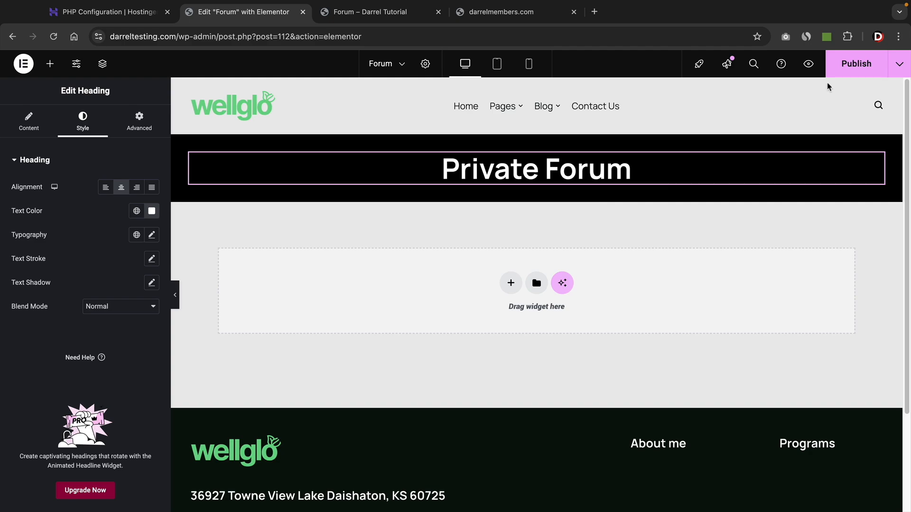
click(843, 73)
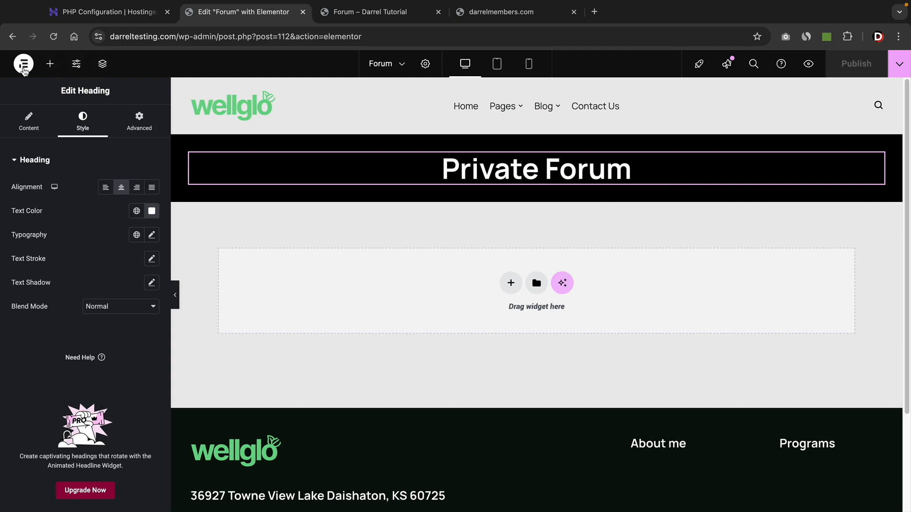
click(23, 67)
Leave Elementor and start a new WordPress page titled 'Downloads'.
click(54, 183)
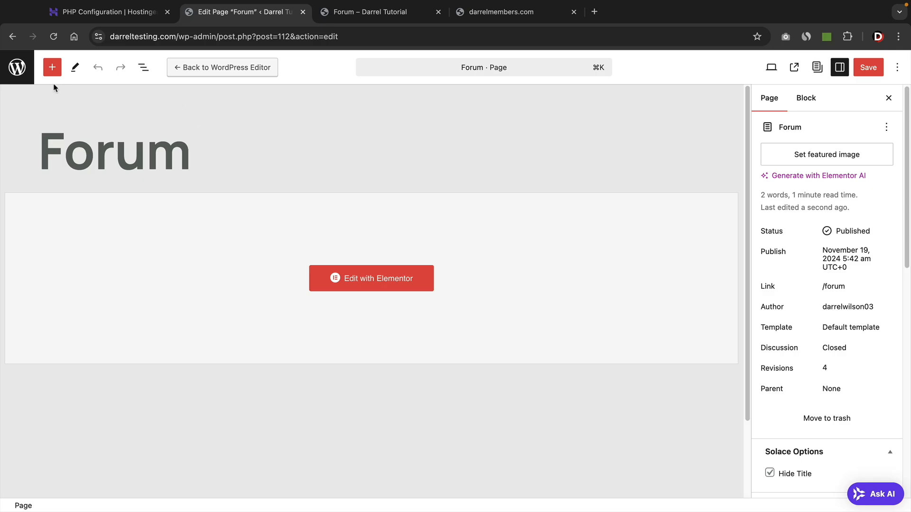
click(17, 70)
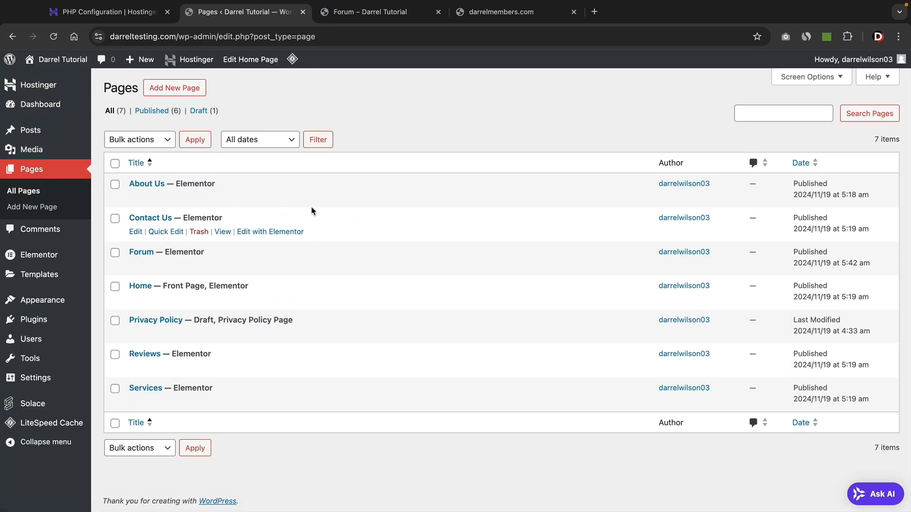
click(184, 92)
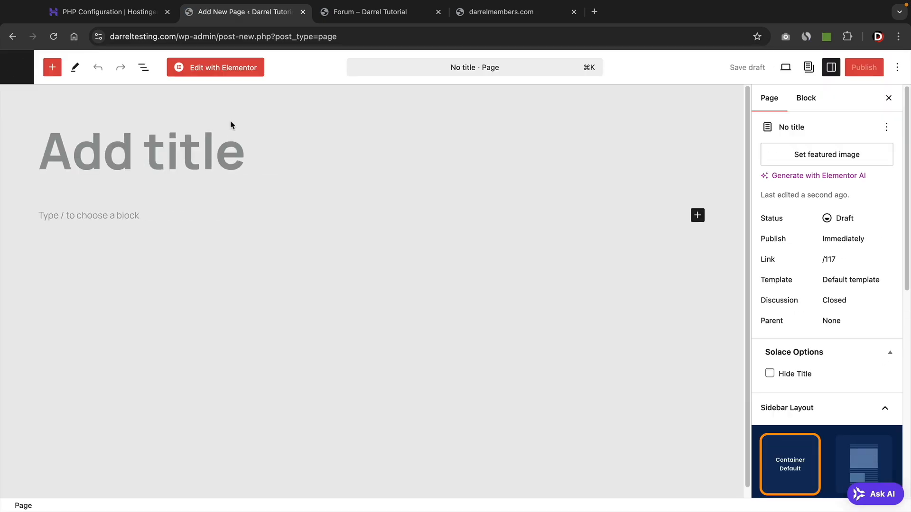
text(Downlioads)
key(BackSpace)
key(BackSpace)
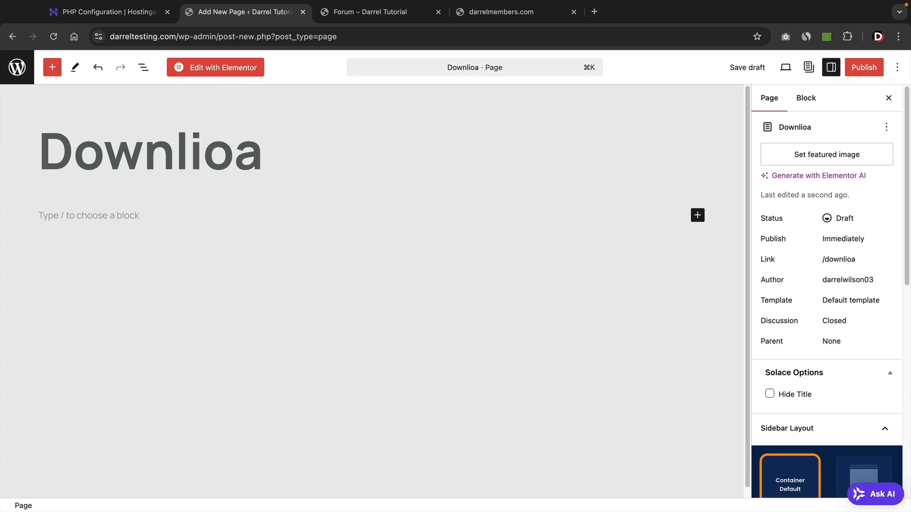
key(BackSpace)
key(BackSpace)
key(BackSpace)
text(oads)
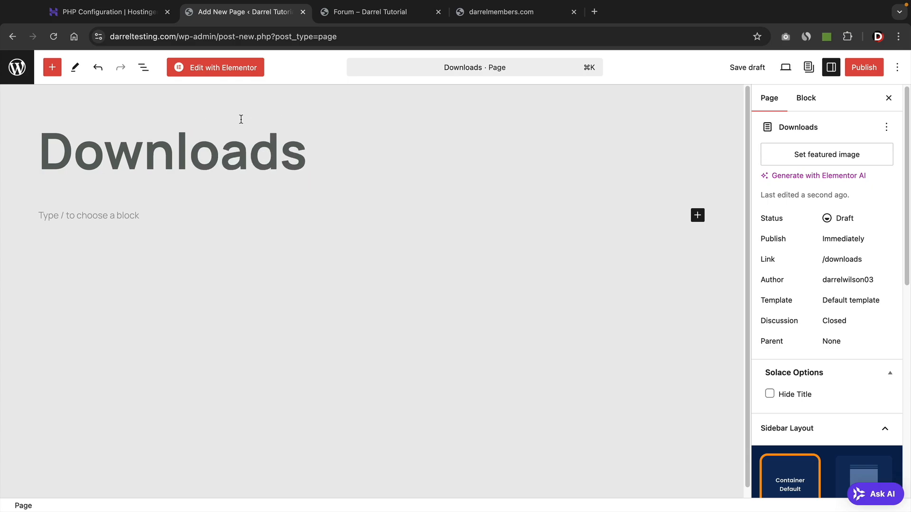
Publish the Downloads page with its title hidden, save it, and view it live.
click(846, 69)
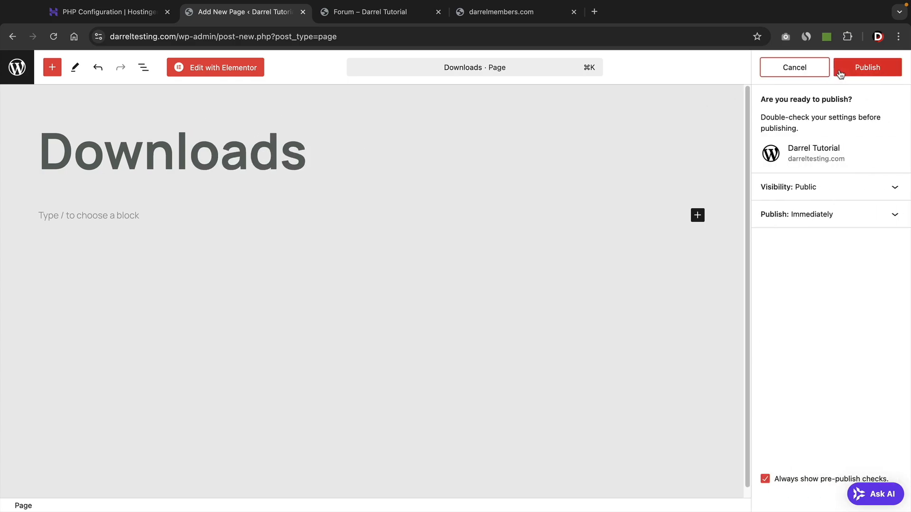
click(843, 71)
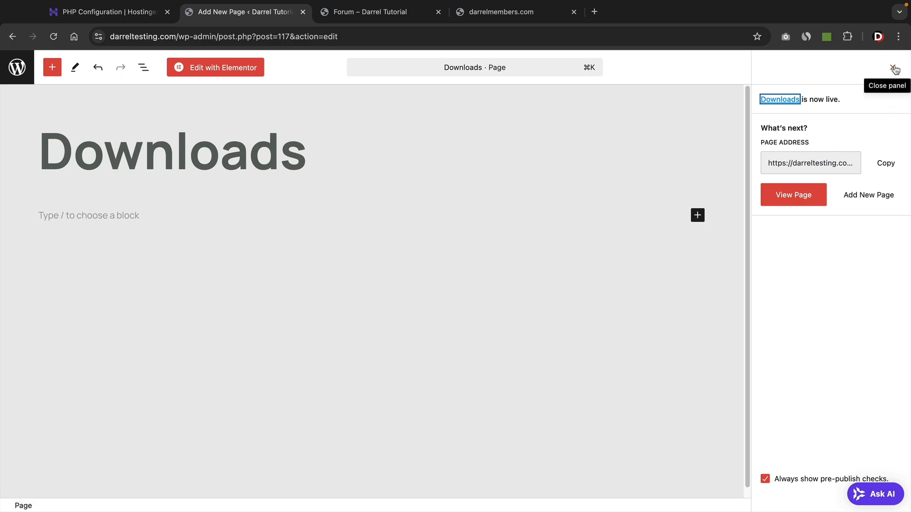
click(893, 68)
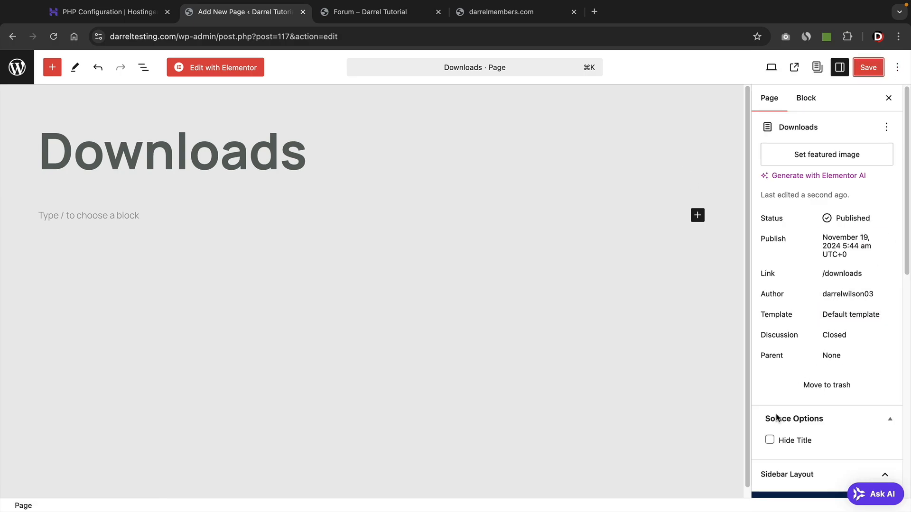
click(869, 70)
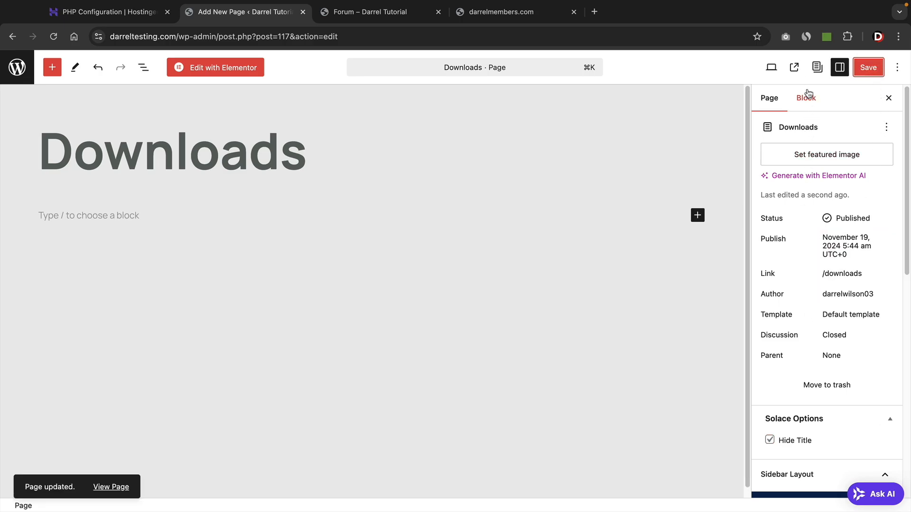
click(796, 68)
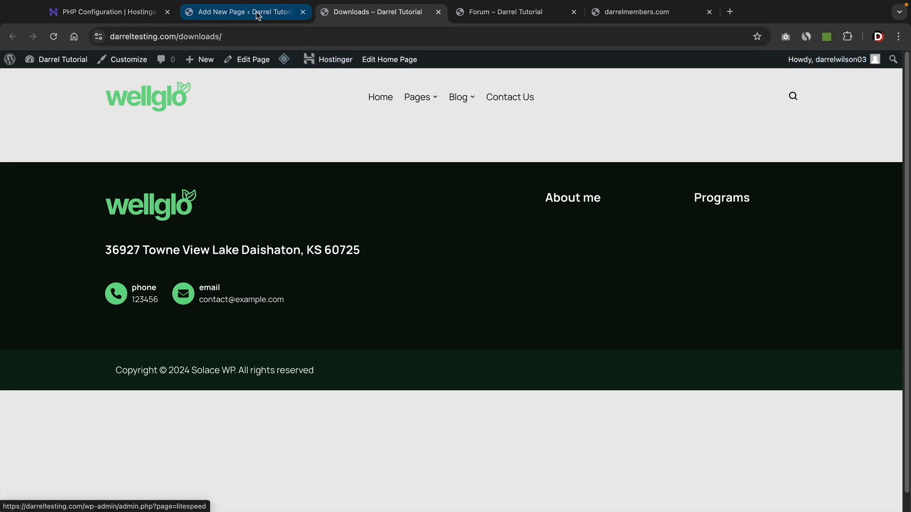
click(258, 14)
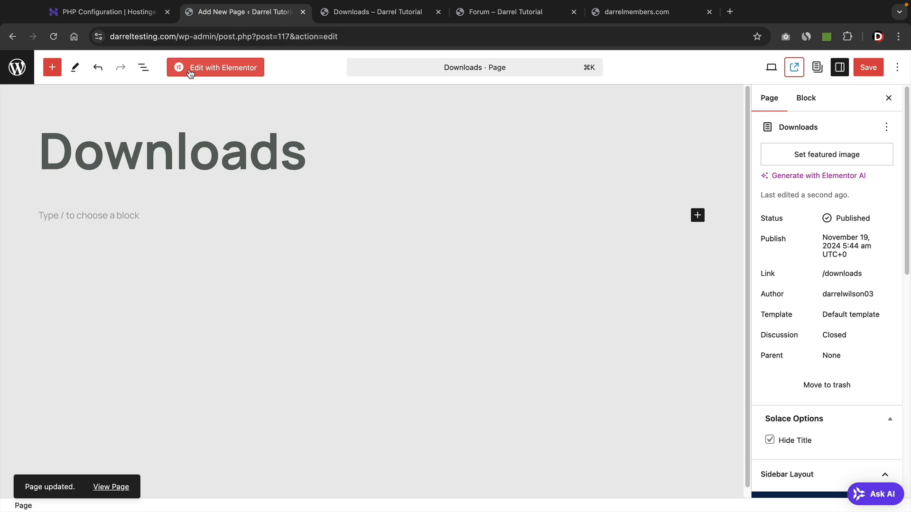
Open the Home page in Elementor and scroll to the Wellglostart and Wellglopro pricing cards.
click(19, 69)
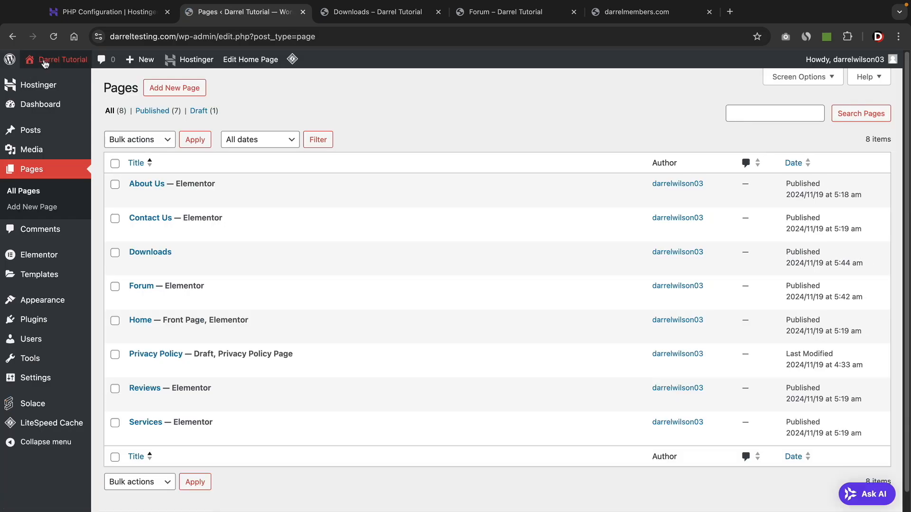
mouse_move(52, 60)
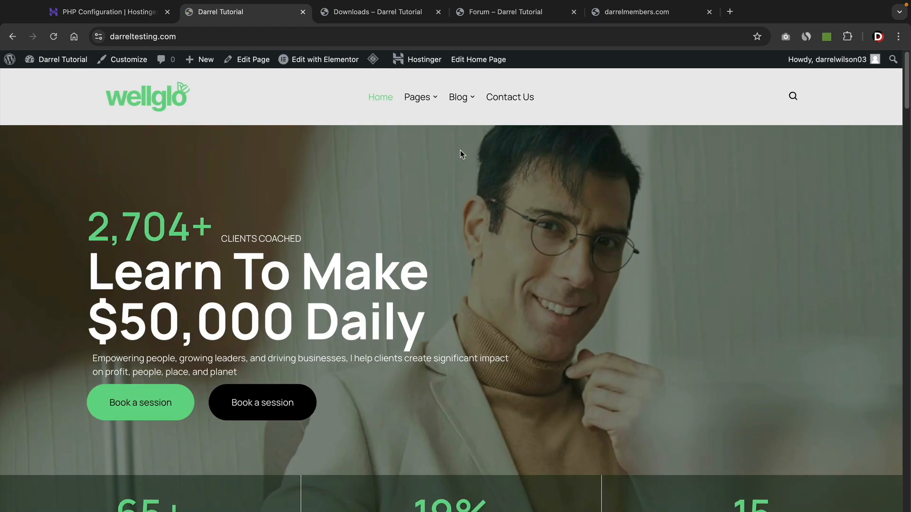
click(318, 62)
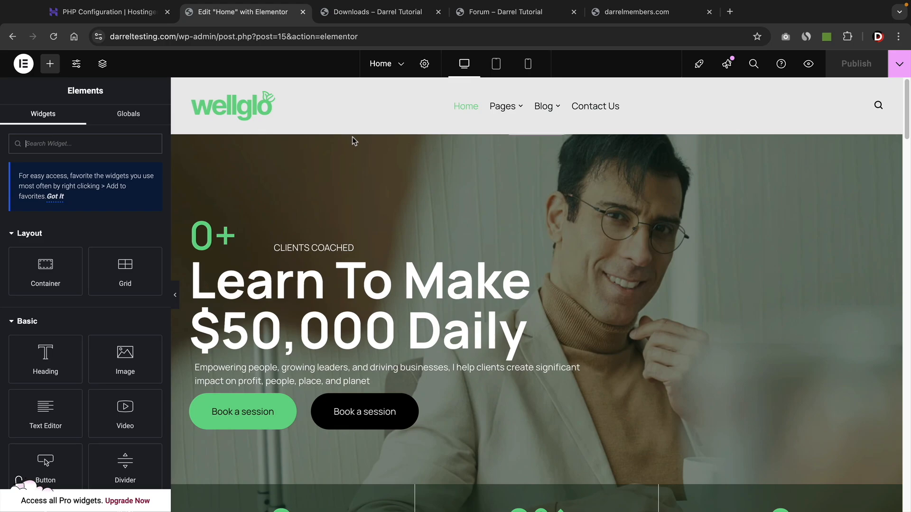
scroll(479, 213, down, 8)
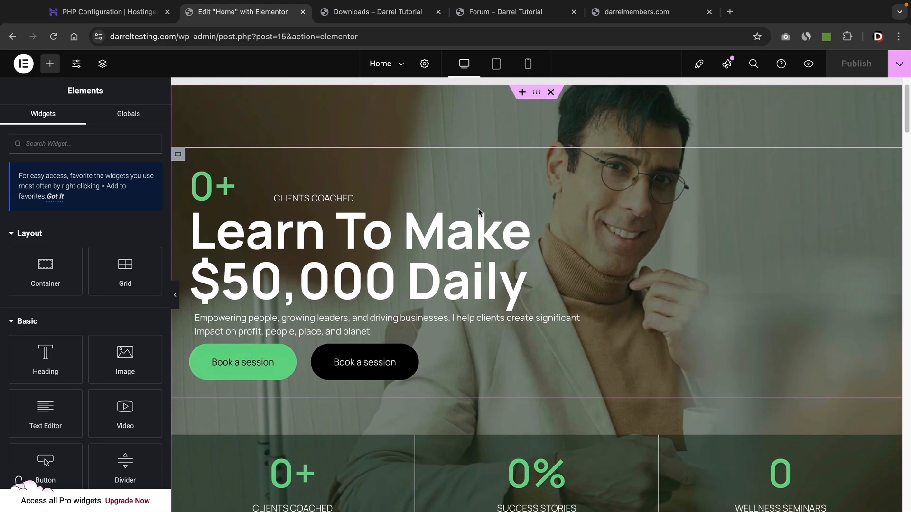
scroll(478, 213, down, 20)
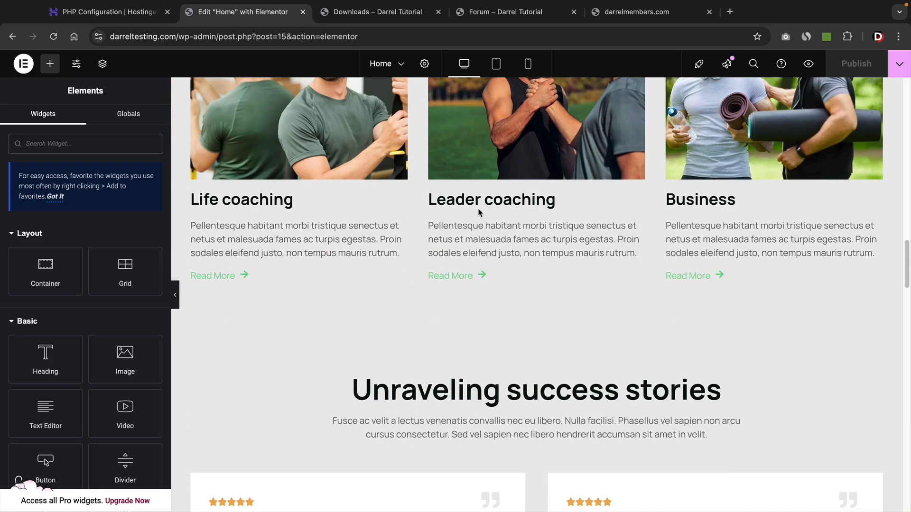
scroll(478, 213, down, 7)
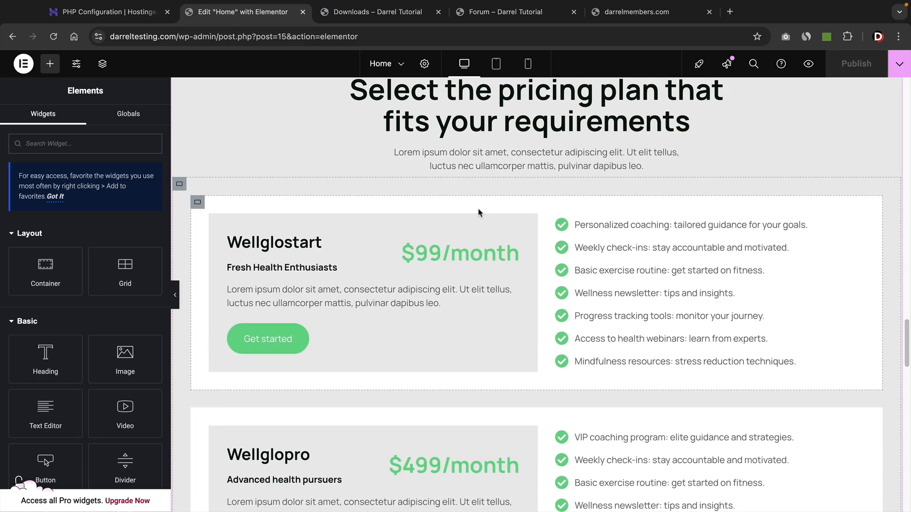
scroll(478, 213, down, 2)
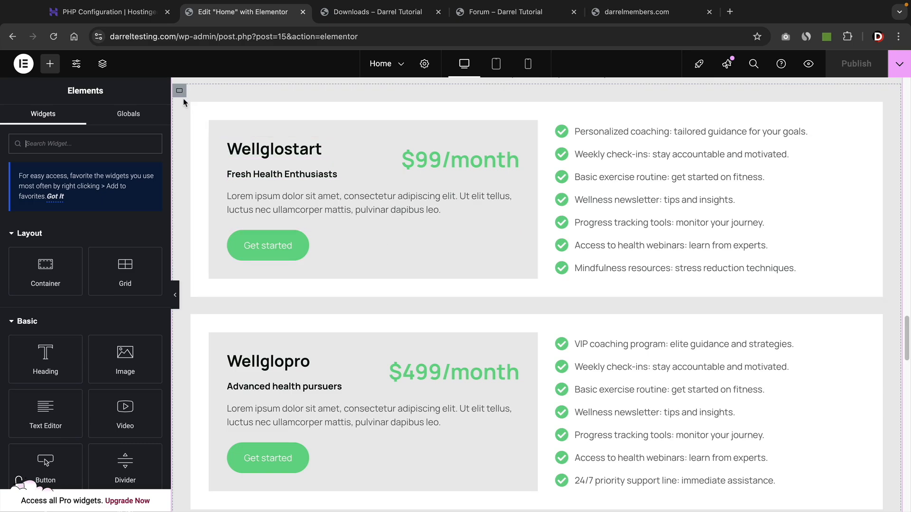
scroll(179, 96, up, 1)
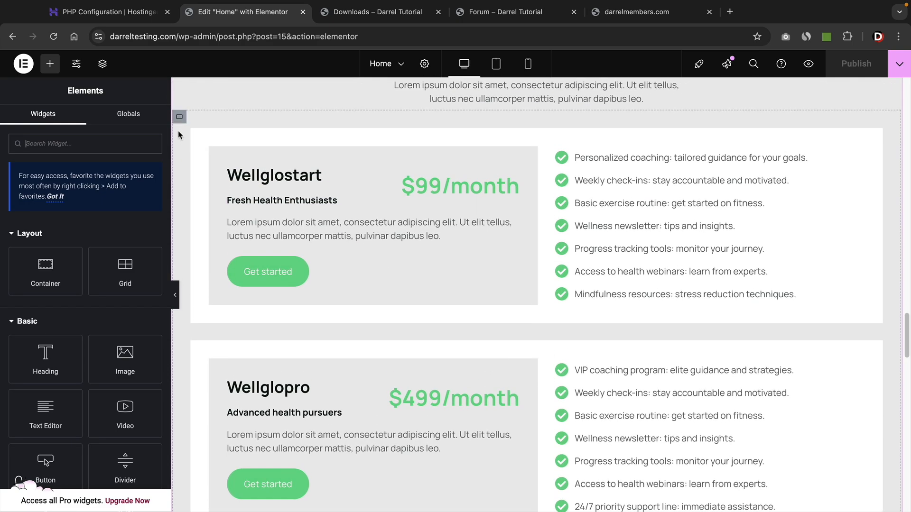
Save the pricing cards container to the library as a template named 'Pricing'.
click(179, 118)
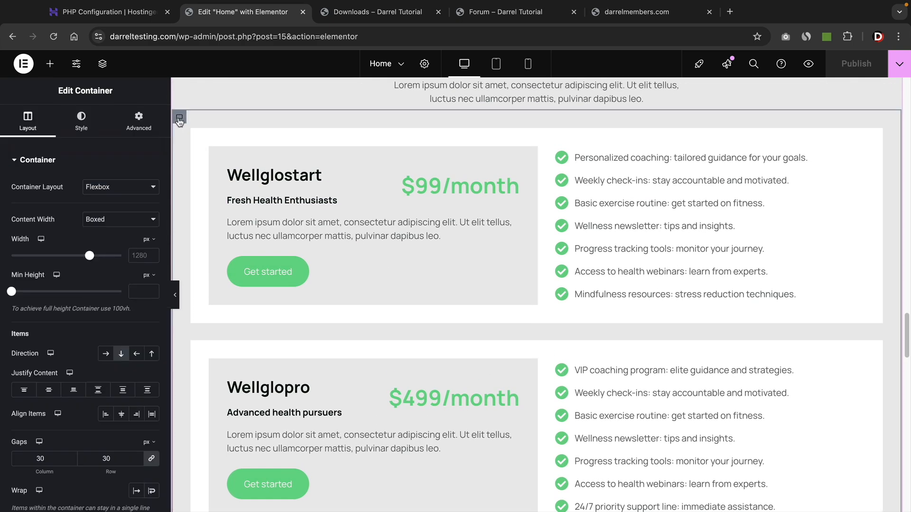
right_click(179, 119)
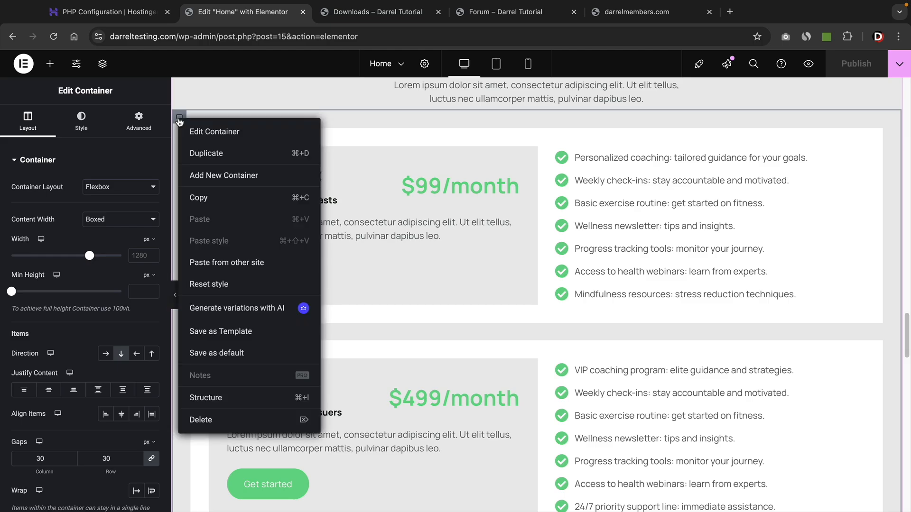
click(235, 331)
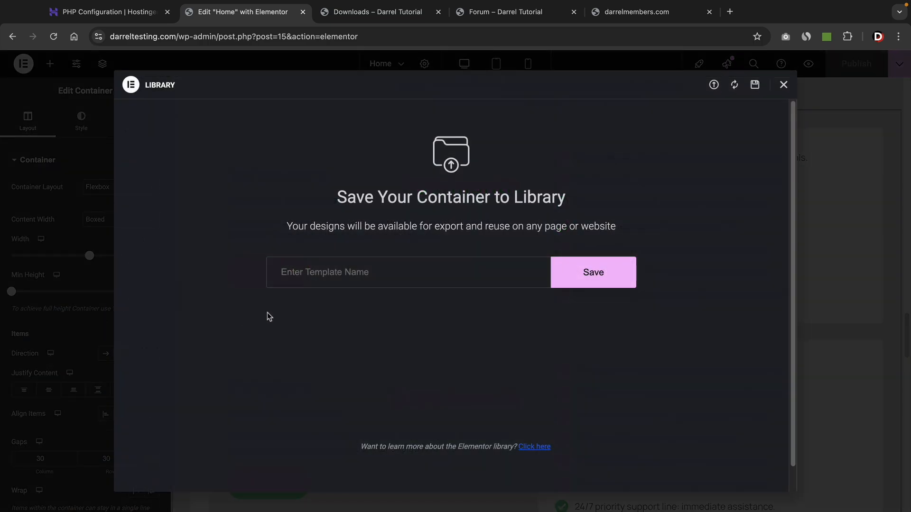
click(346, 268)
text(Pricing)
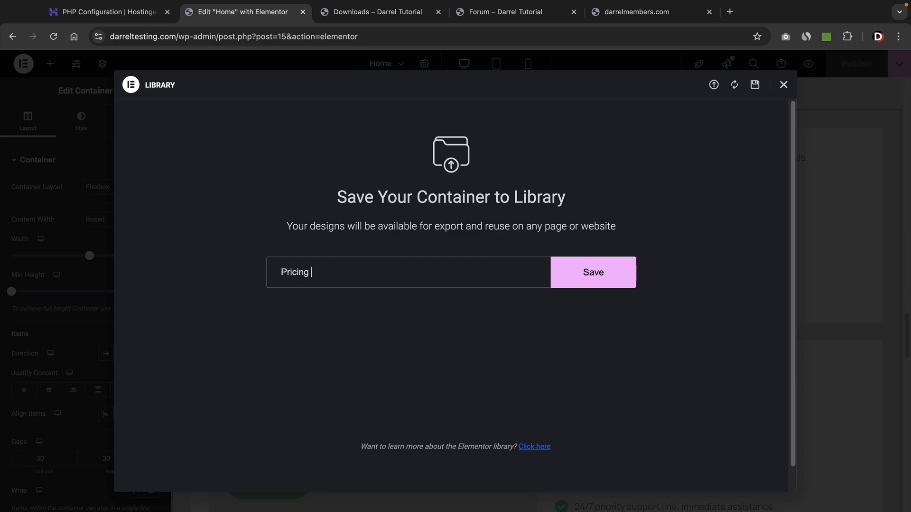
click(601, 275)
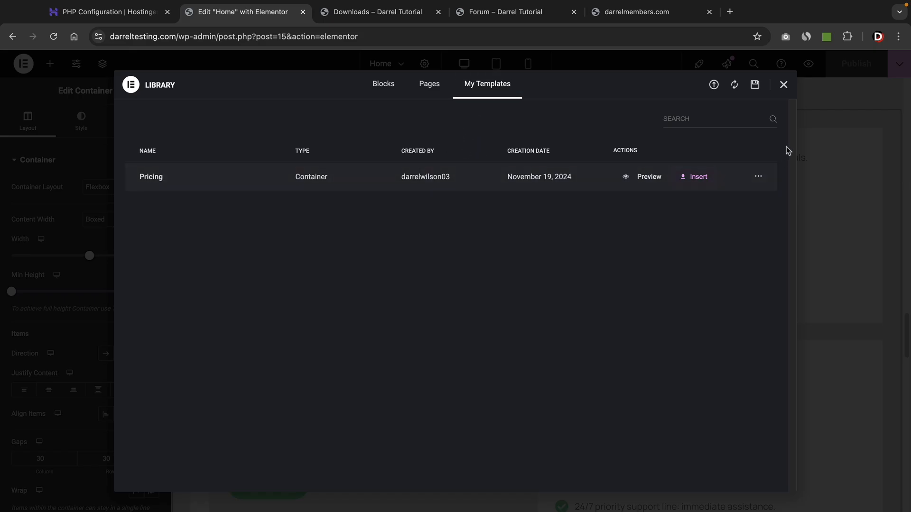
Close the template library and exit the editor back to WordPress.
click(784, 86)
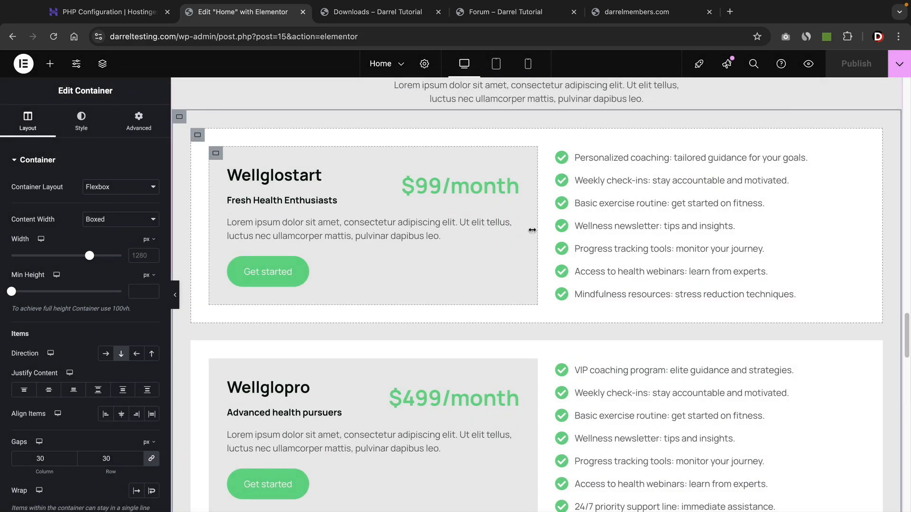
click(24, 66)
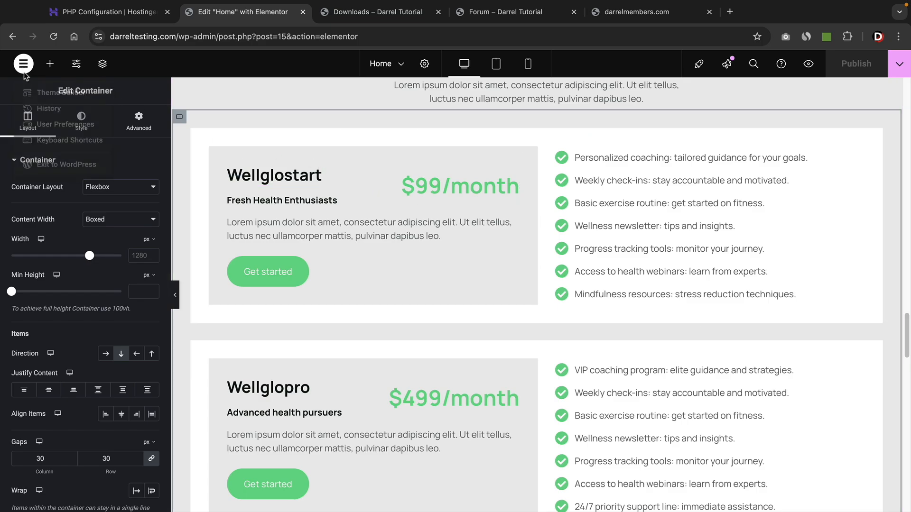
click(67, 175)
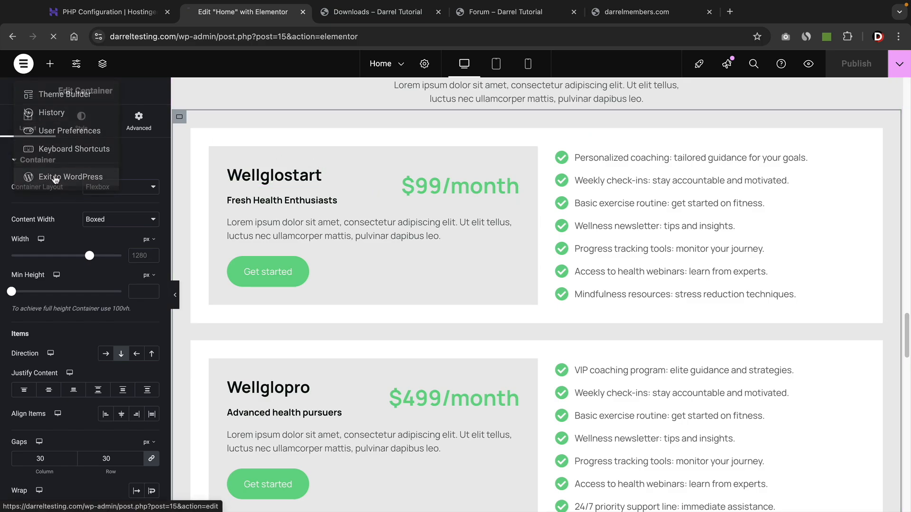
Open the Downloads page in the Elementor editor.
click(362, 15)
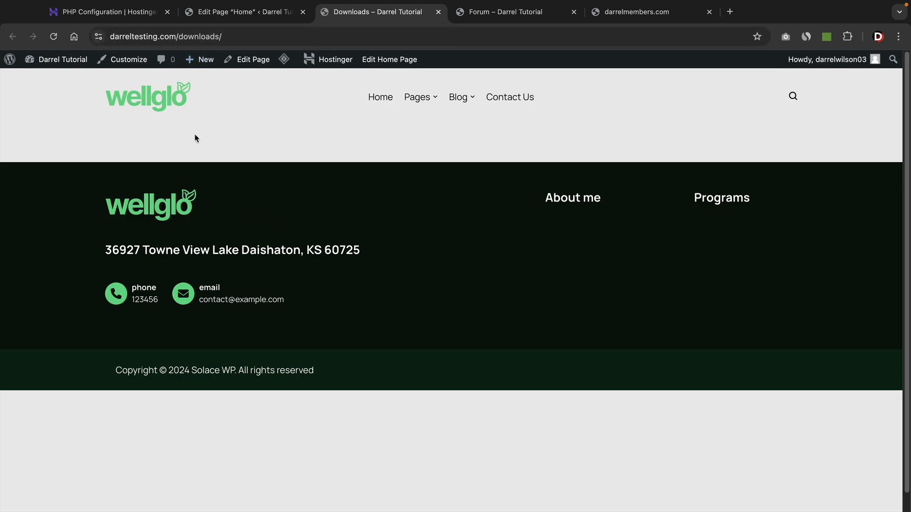
click(251, 62)
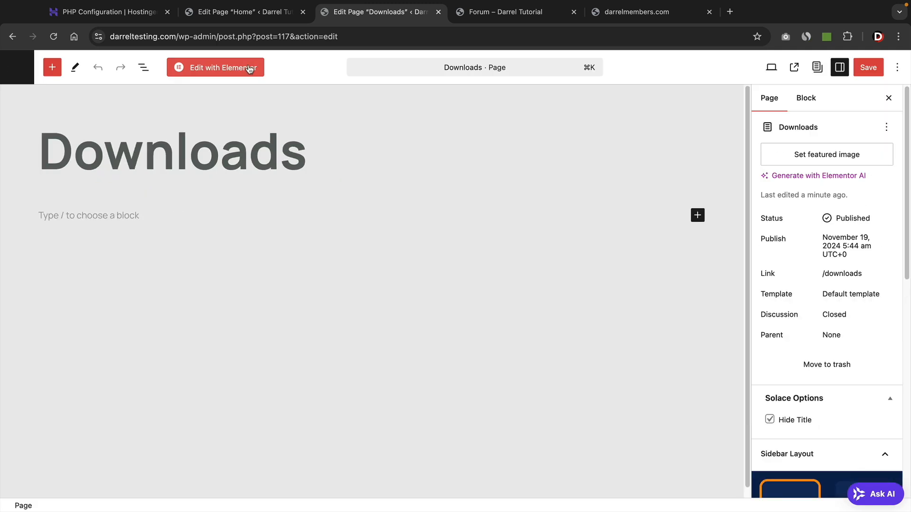
click(227, 71)
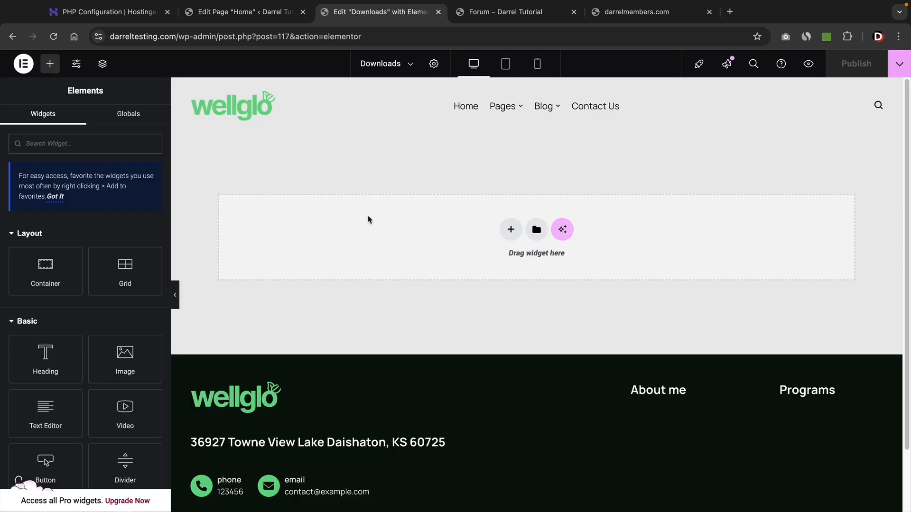
Insert the 'Pricing' template from My Templates and apply its container settings.
click(536, 231)
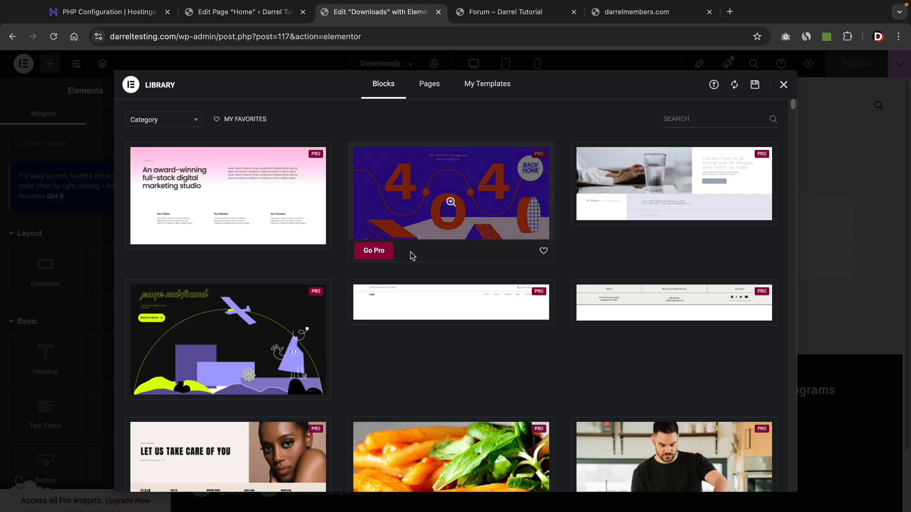
scroll(416, 261, down, 10)
scroll(418, 266, down, 15)
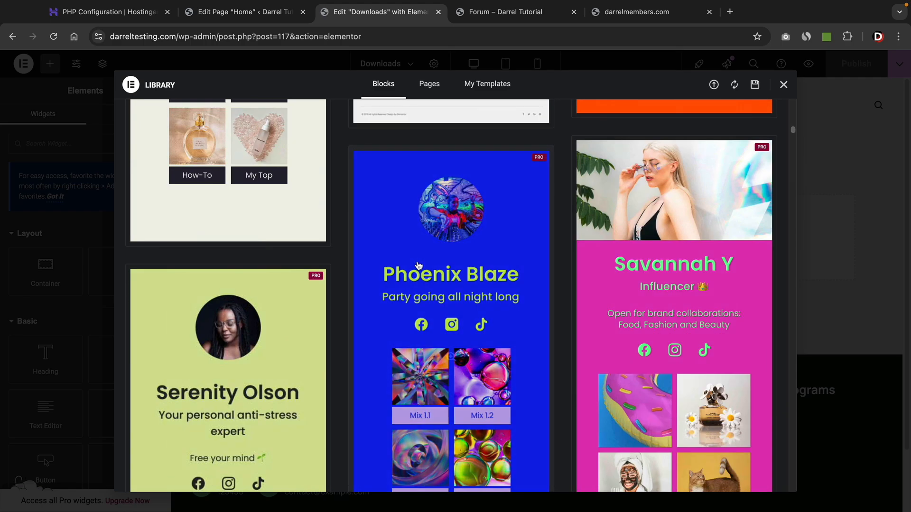
scroll(427, 270, up, 20)
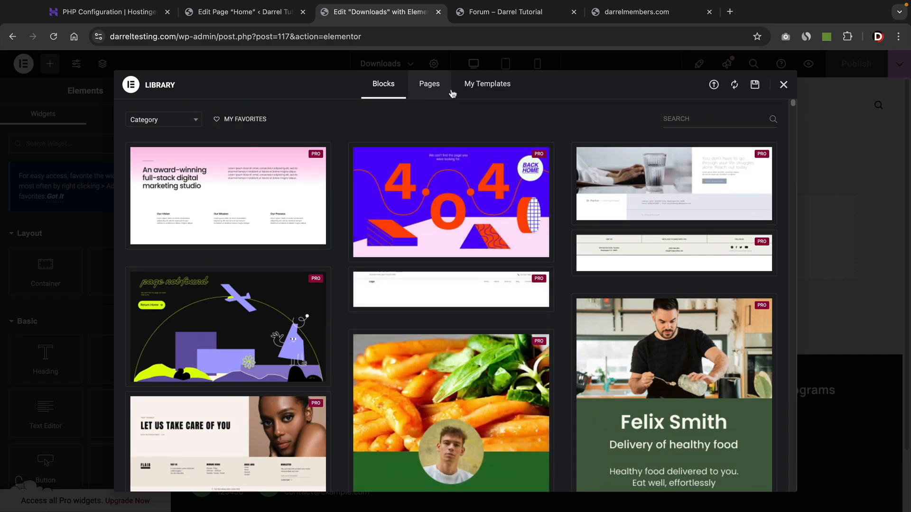
click(477, 85)
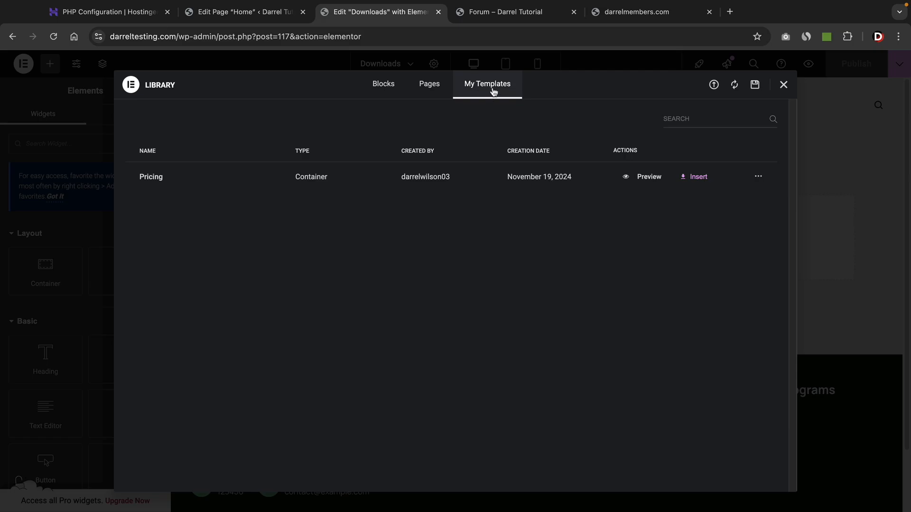
click(702, 182)
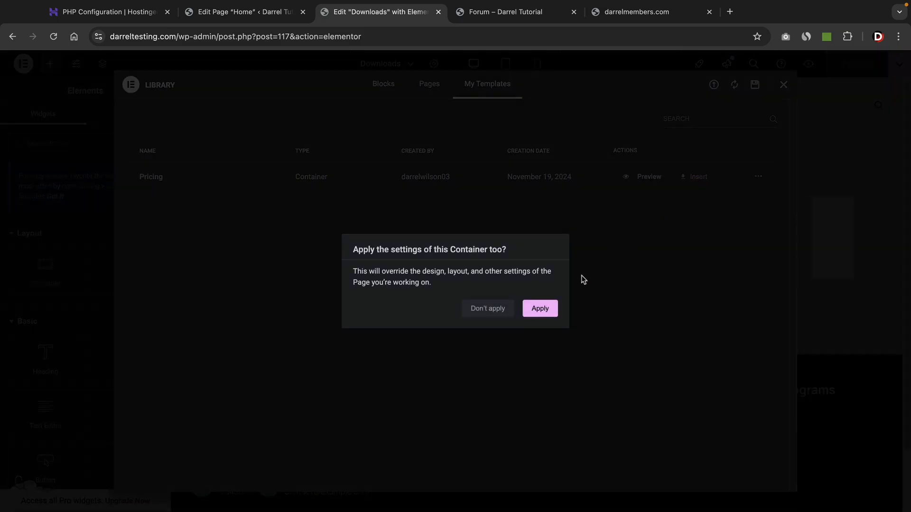
click(542, 311)
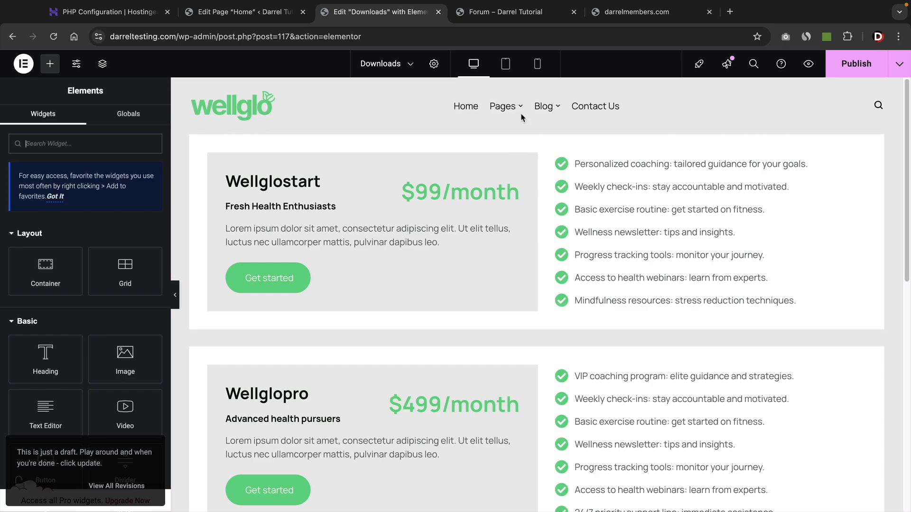
Add a new single-column flexbox section above the pricing cards container.
scroll(512, 137, down, 1)
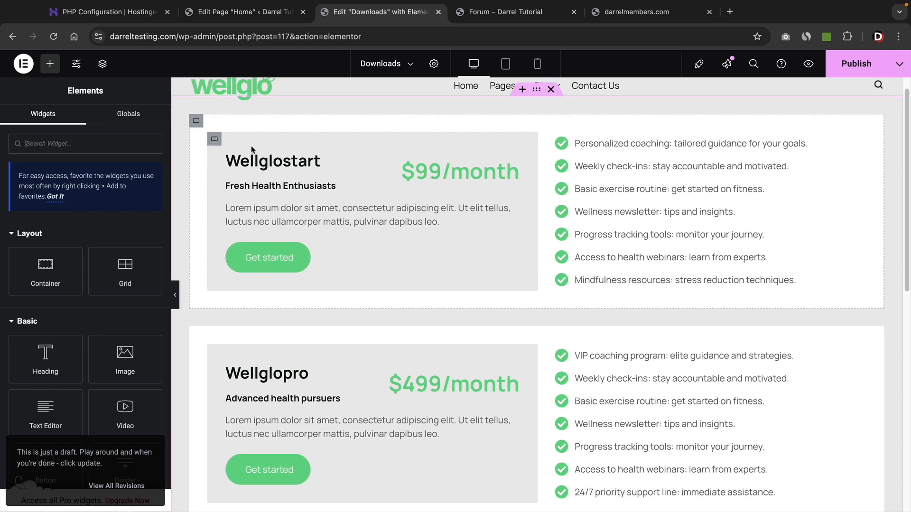
scroll(181, 160, up, 1)
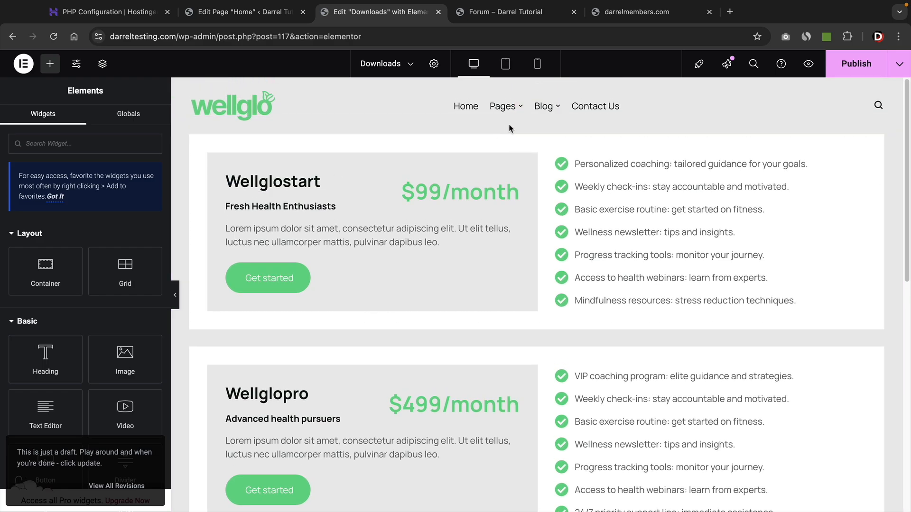
mouse_move(522, 124)
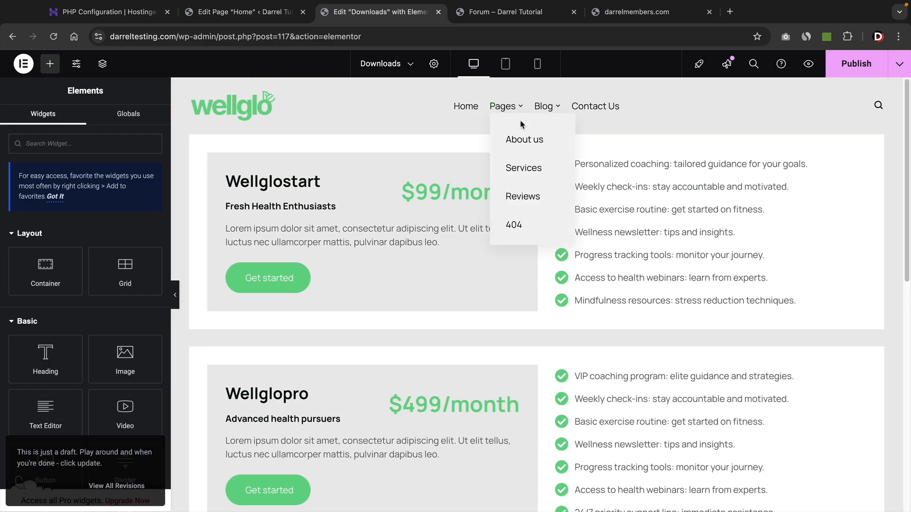
click(102, 64)
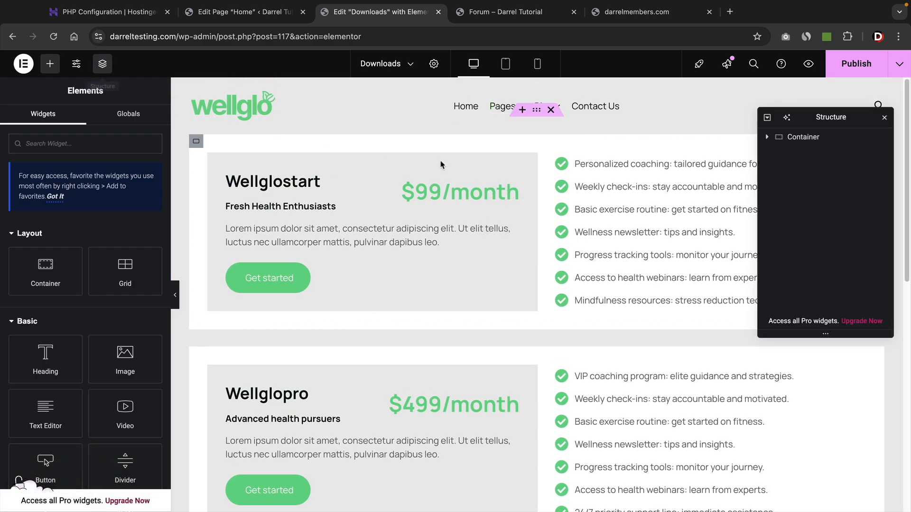
click(782, 139)
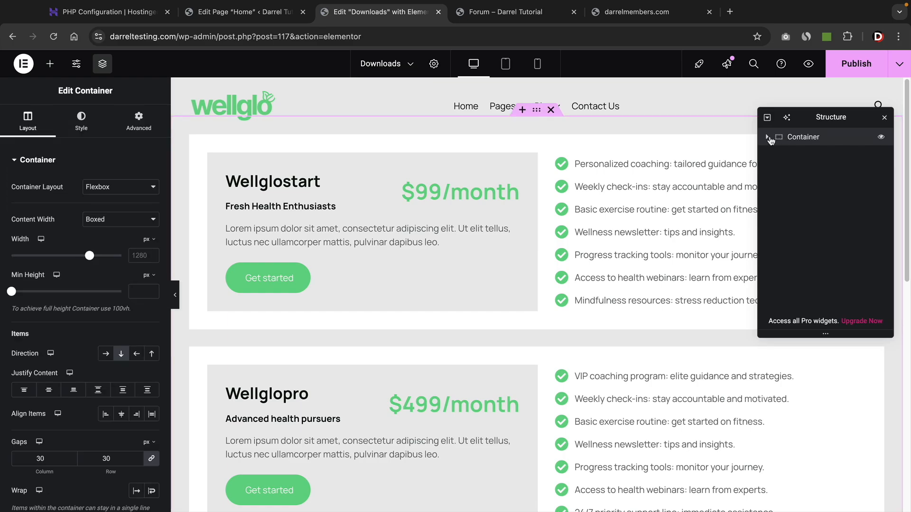
right_click(771, 141)
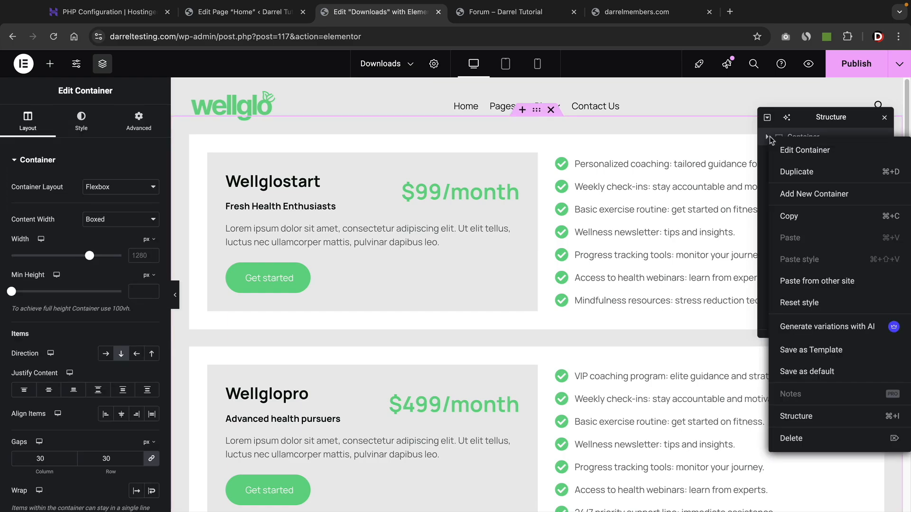
click(769, 138)
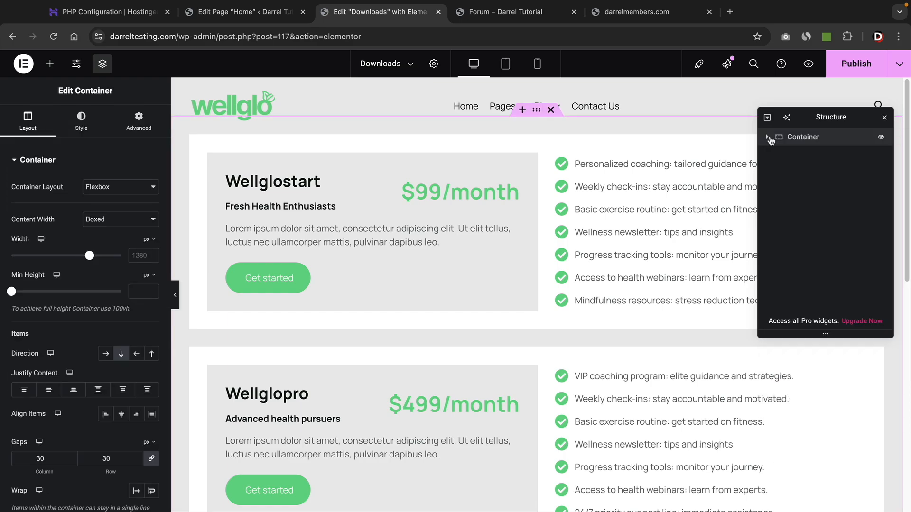
click(523, 110)
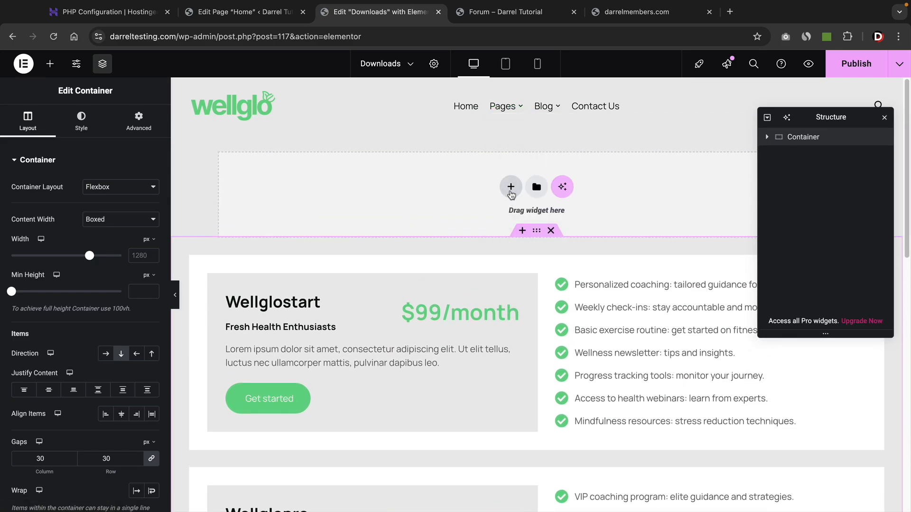
click(511, 186)
click(498, 215)
click(368, 223)
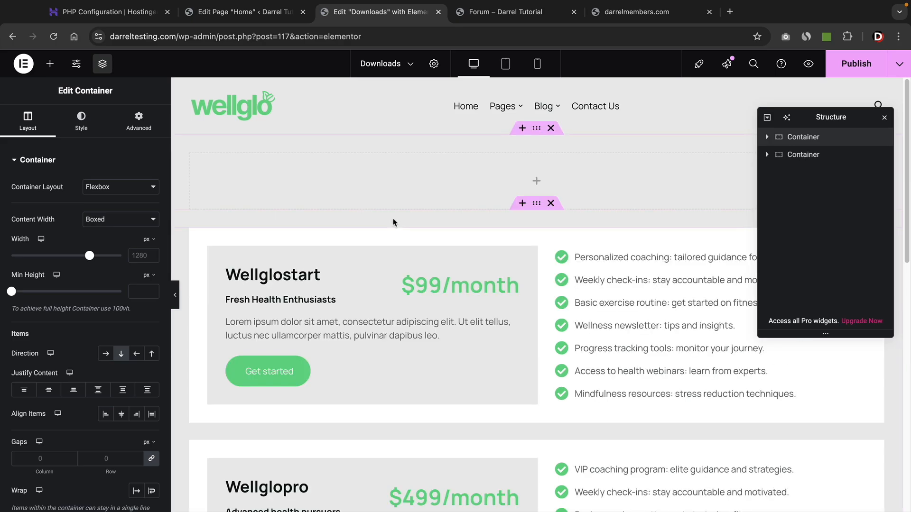
Place a Heading widget in the section reading 'Private Downloads'.
click(50, 64)
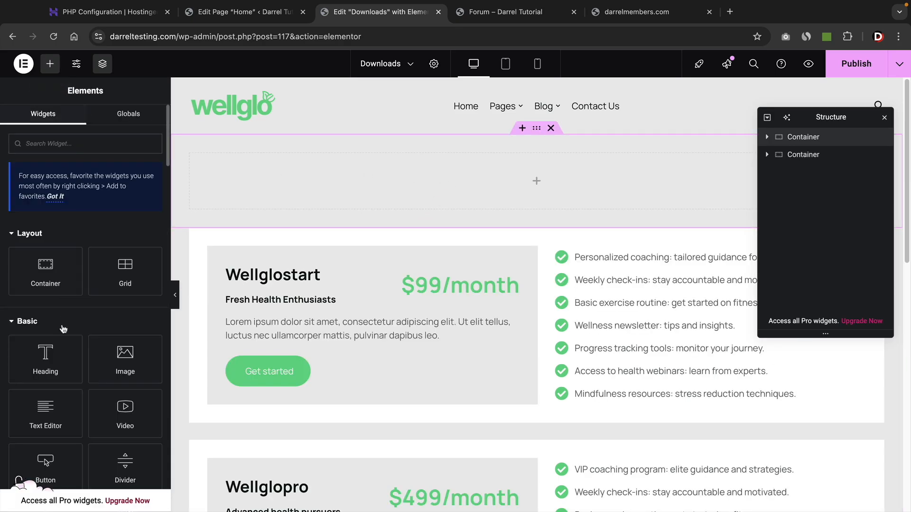
drag(45, 361, 455, 201)
triple_click(330, 181)
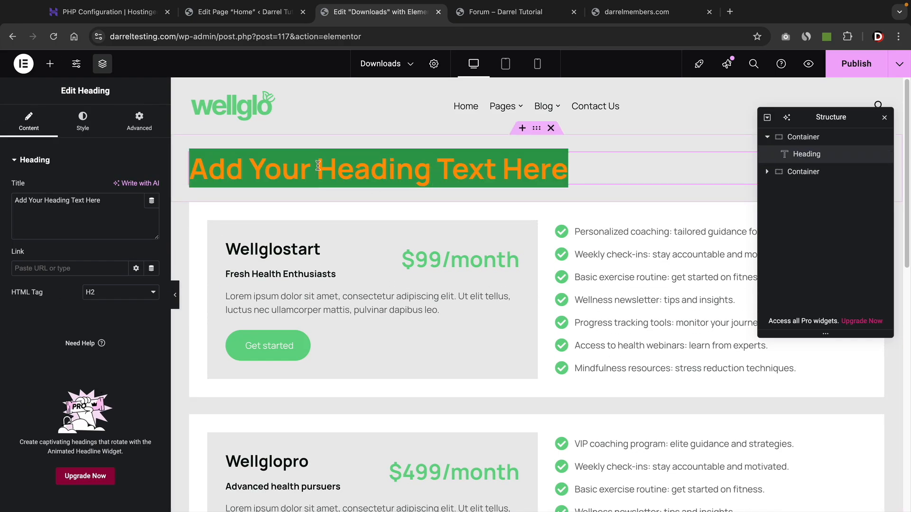
text(Private Downloads)
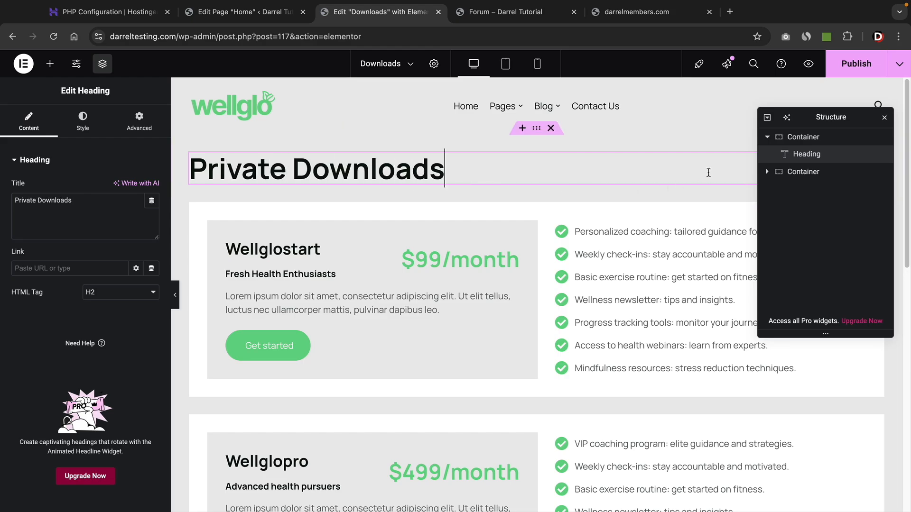
drag(810, 118, 865, 352)
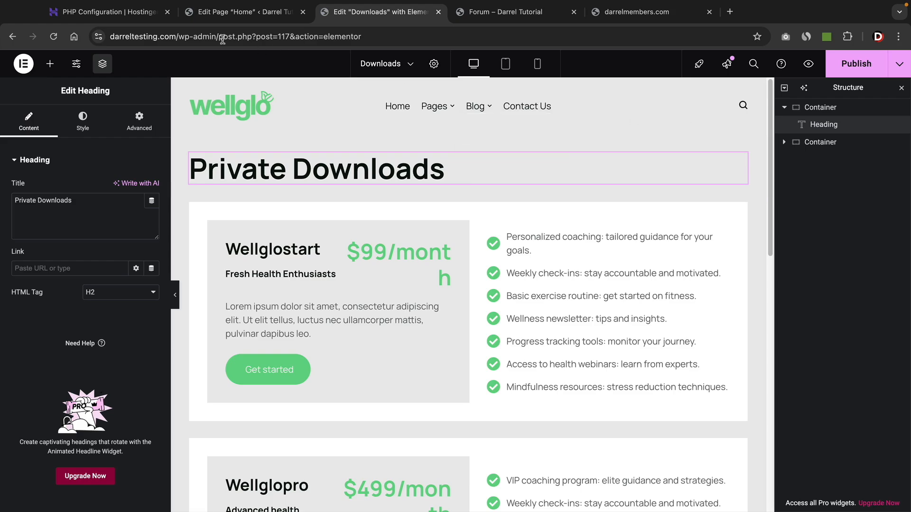
click(902, 90)
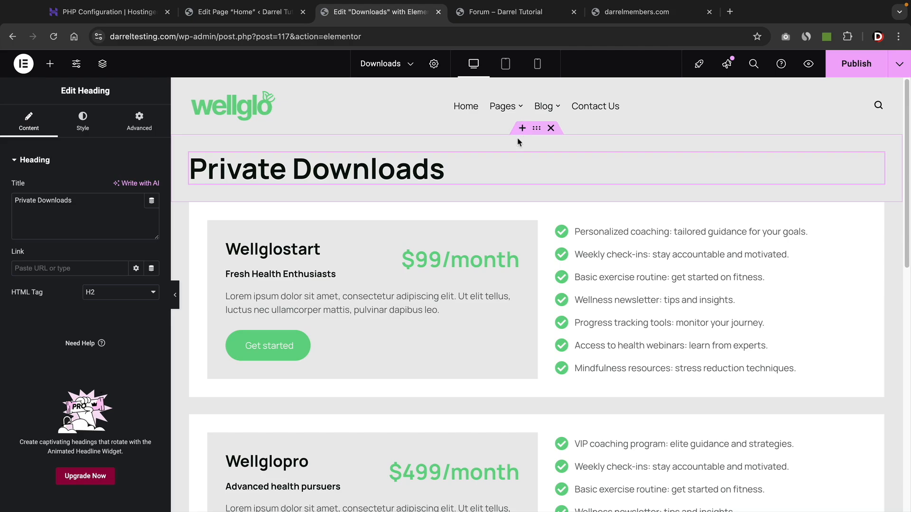
Centre-align the Private Downloads heading.
click(523, 134)
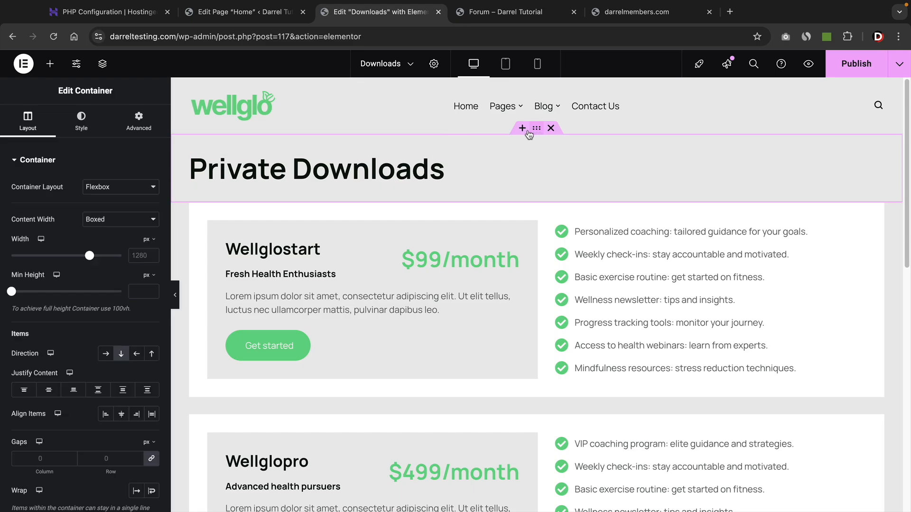
click(81, 122)
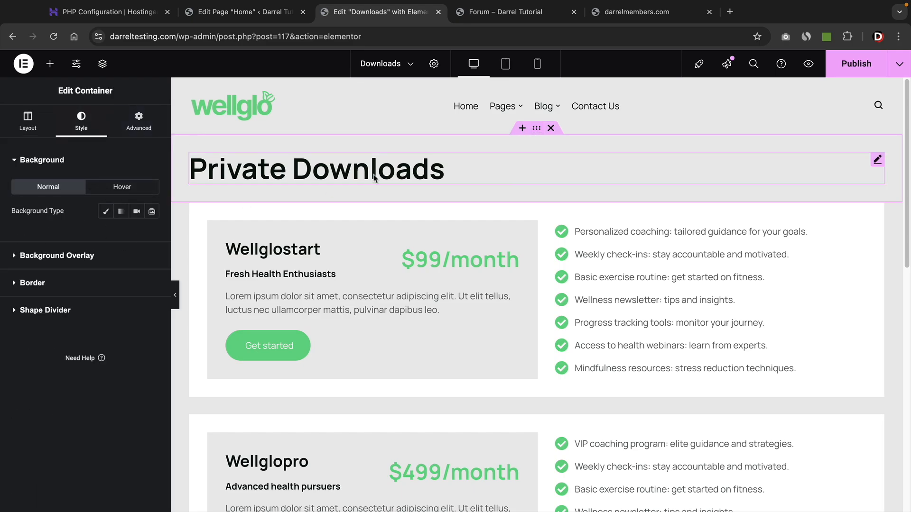
click(444, 168)
click(82, 122)
click(121, 187)
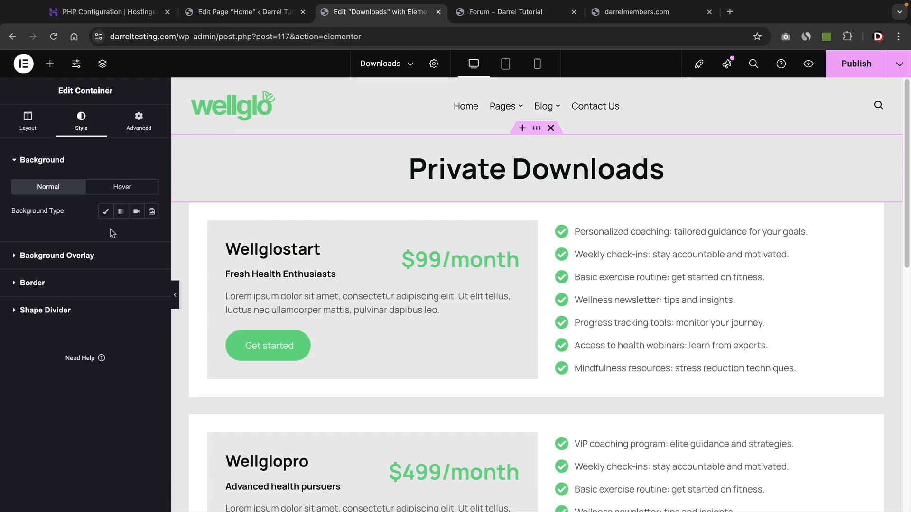
Give the banner container a classic black (#000000) background.
click(28, 123)
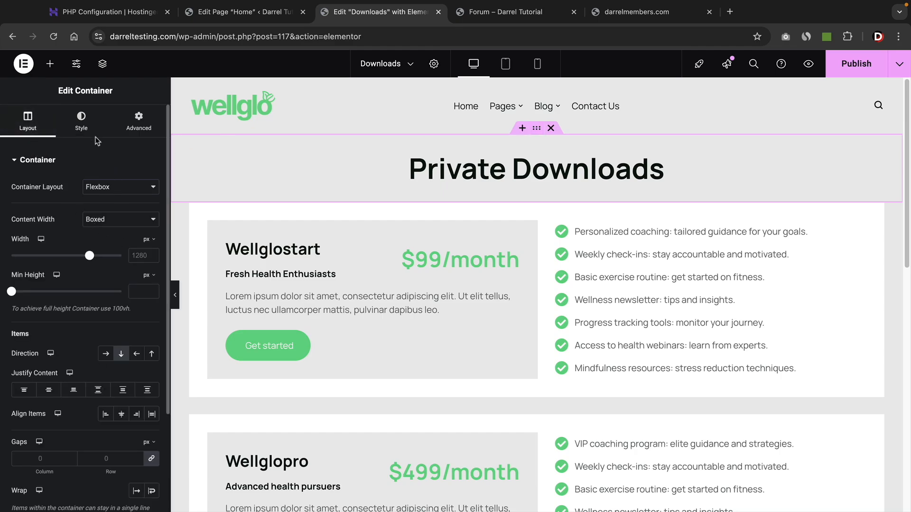
click(81, 123)
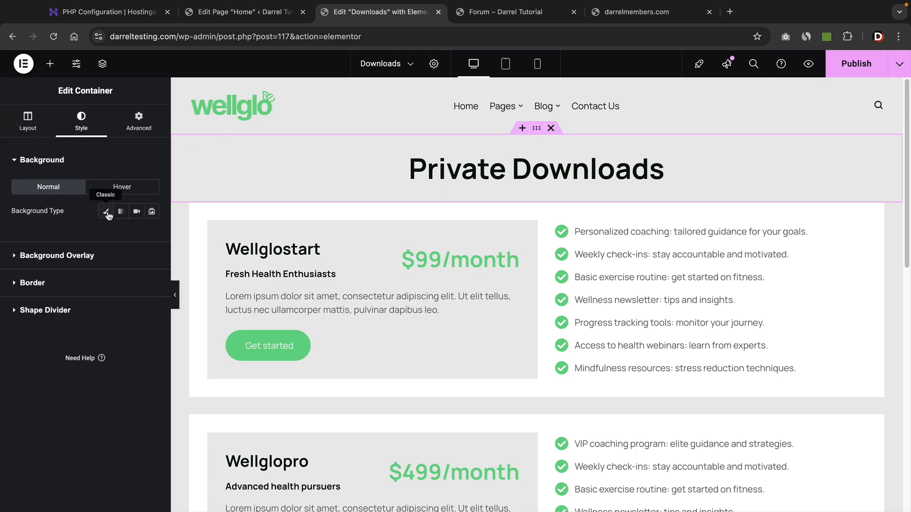
click(107, 213)
click(153, 235)
click(87, 364)
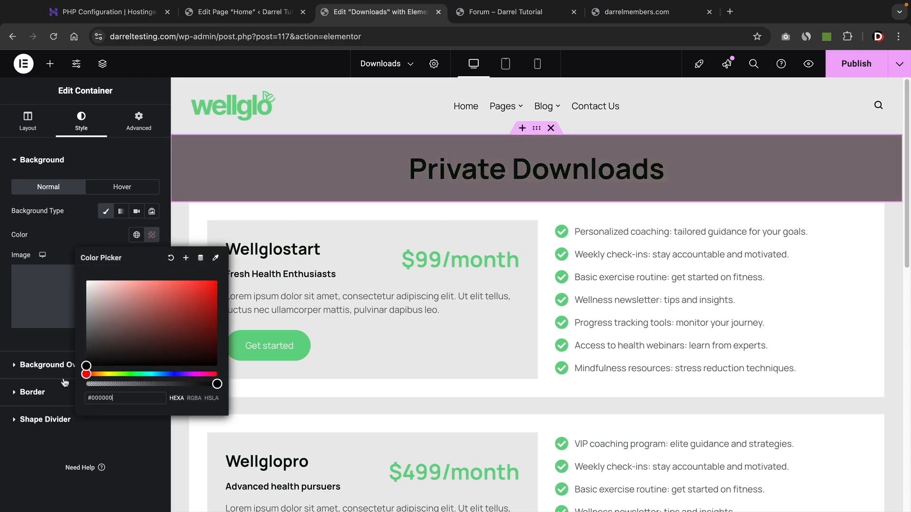
Set the heading text colour to white (#FFFFFF).
click(446, 178)
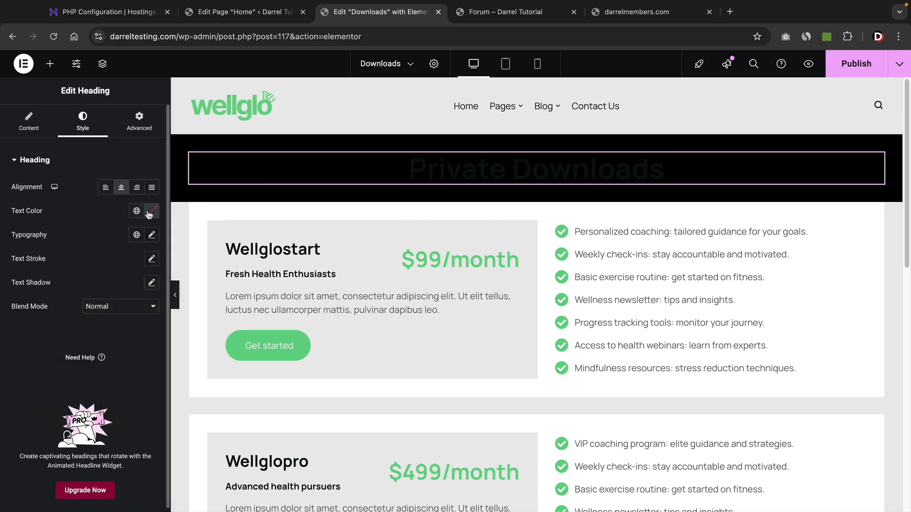
click(149, 214)
drag(97, 266, 84, 255)
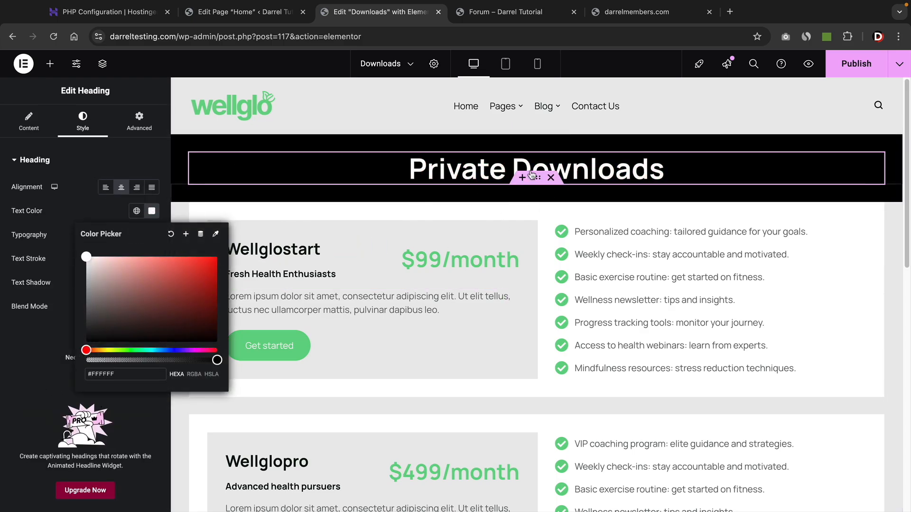
scroll(569, 265, down, 5)
scroll(474, 259, up, 5)
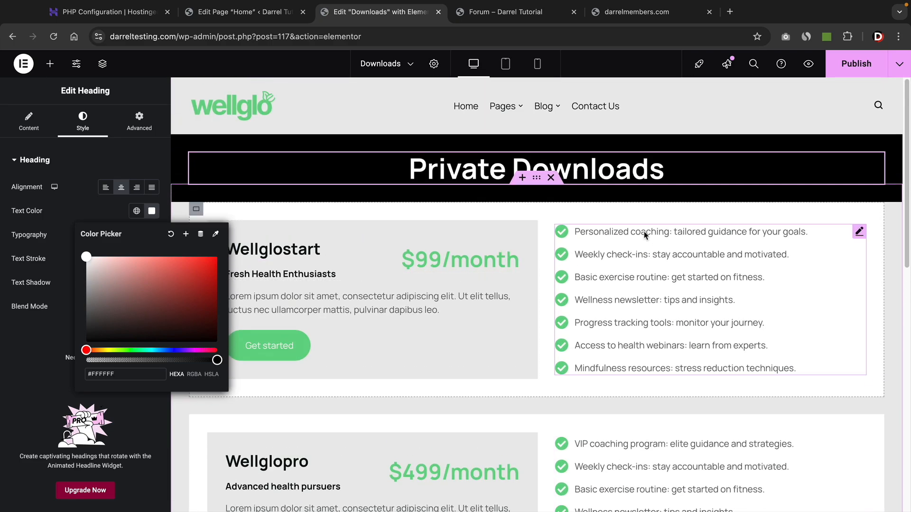
key(Escape)
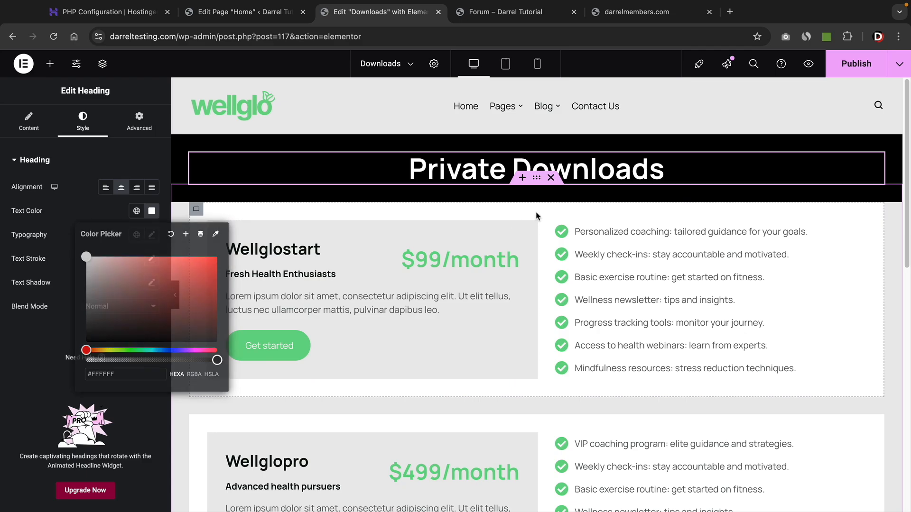
scroll(511, 263, down, 1)
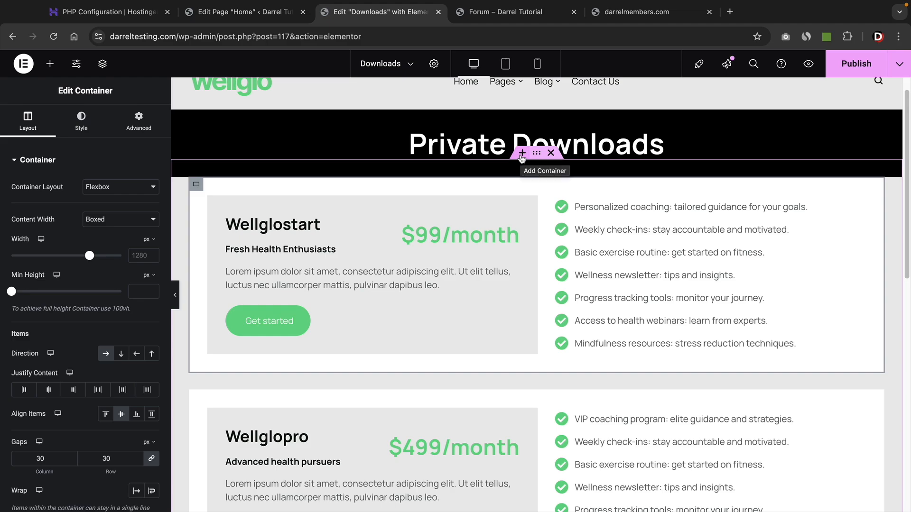
Insert a new single-column flexbox section above the pricing cards.
click(522, 153)
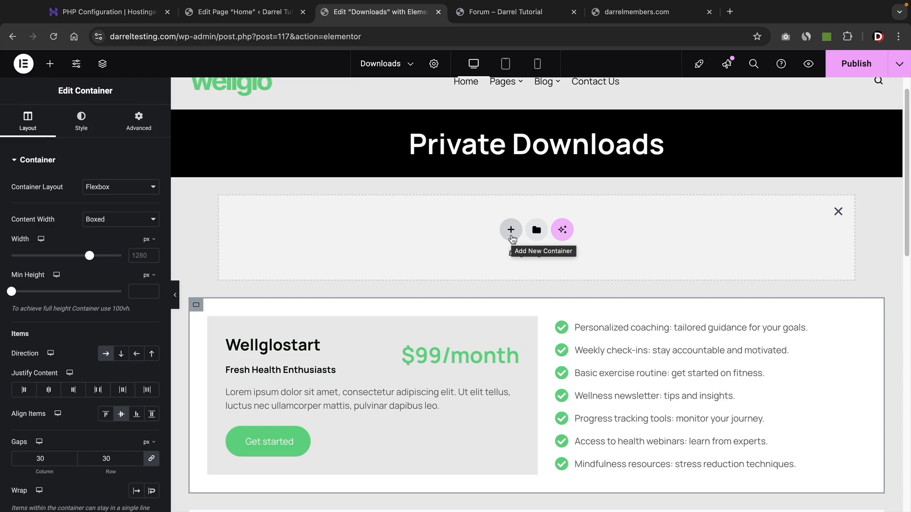
click(511, 232)
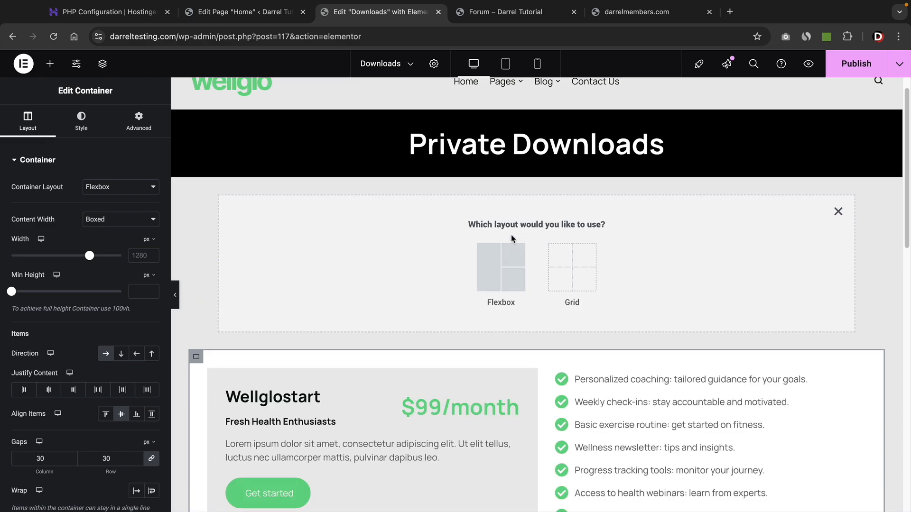
click(496, 264)
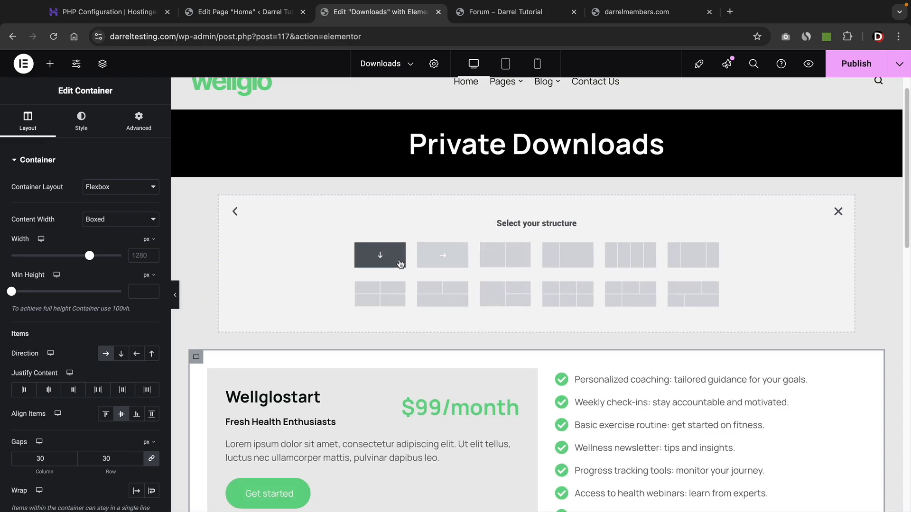
click(399, 264)
Add a Video widget to the section with a Text Editor paragraph below it.
click(49, 63)
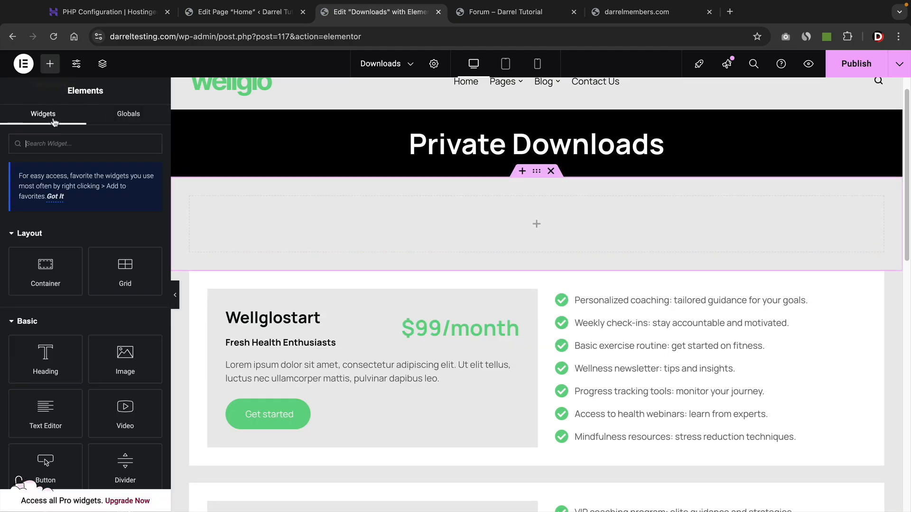
drag(93, 403, 446, 232)
click(50, 64)
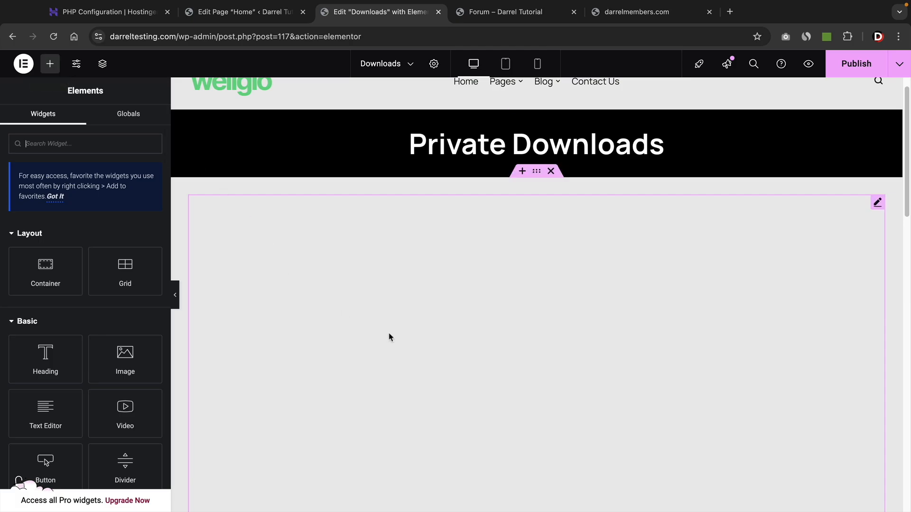
scroll(388, 336, down, 5)
drag(45, 413, 367, 311)
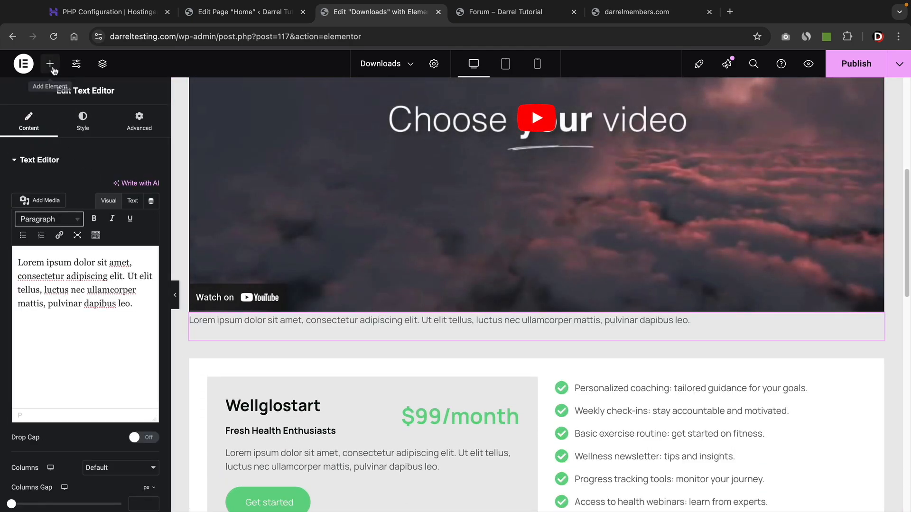
click(53, 69)
Add a Download button below the paragraph and centre the paragraph text.
scroll(94, 405, down, 1)
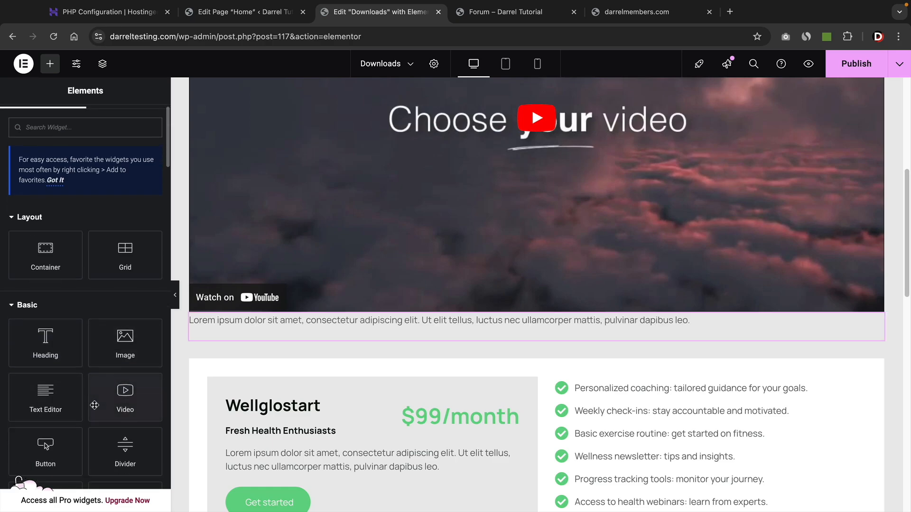
drag(47, 449, 390, 337)
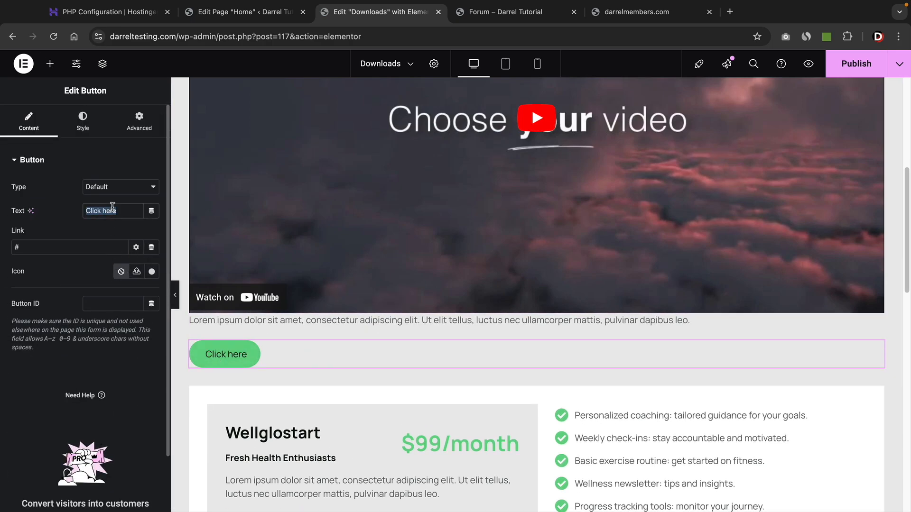
click(417, 320)
click(82, 134)
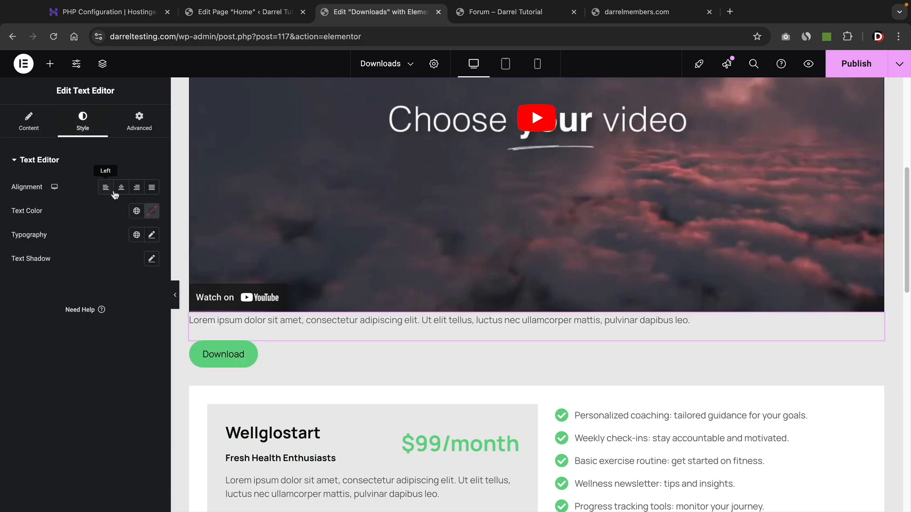
click(121, 187)
Play the embedded video preview and select the video widget.
scroll(445, 332, up, 3)
scroll(445, 332, up, 3)
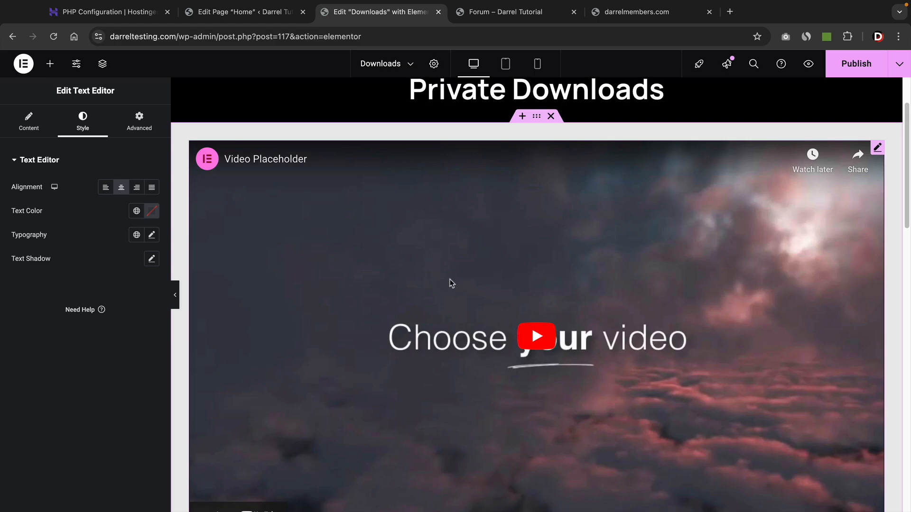
click(474, 250)
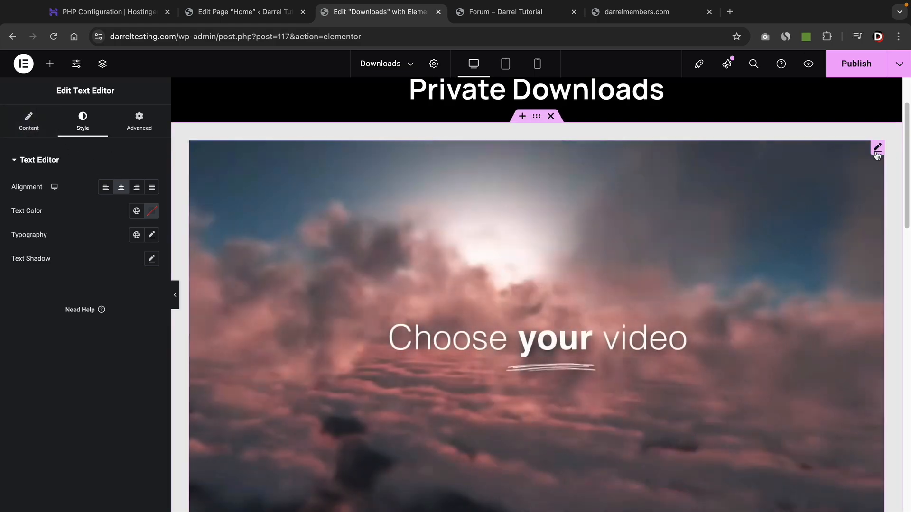
click(877, 147)
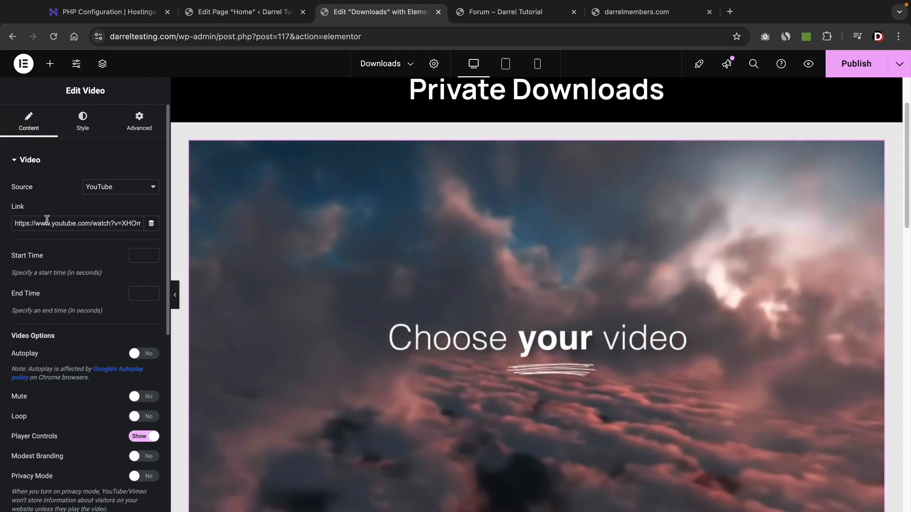
Try the Vimeo and self-hosted video sources, then keep the source as YouTube.
triple_click(47, 219)
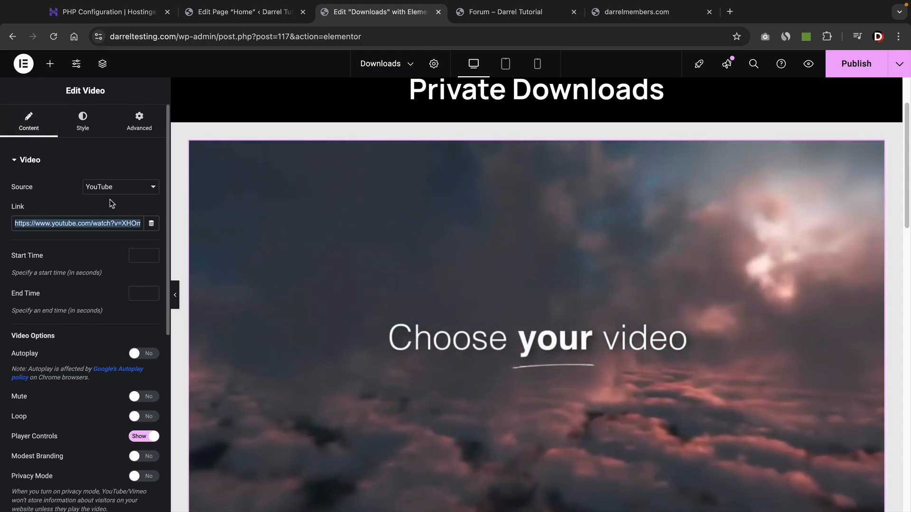
click(119, 187)
click(138, 203)
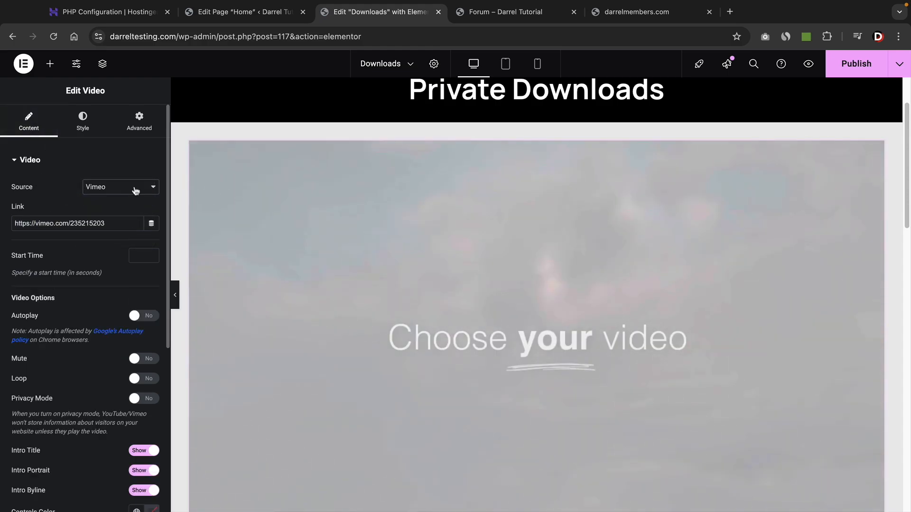
click(134, 189)
click(133, 224)
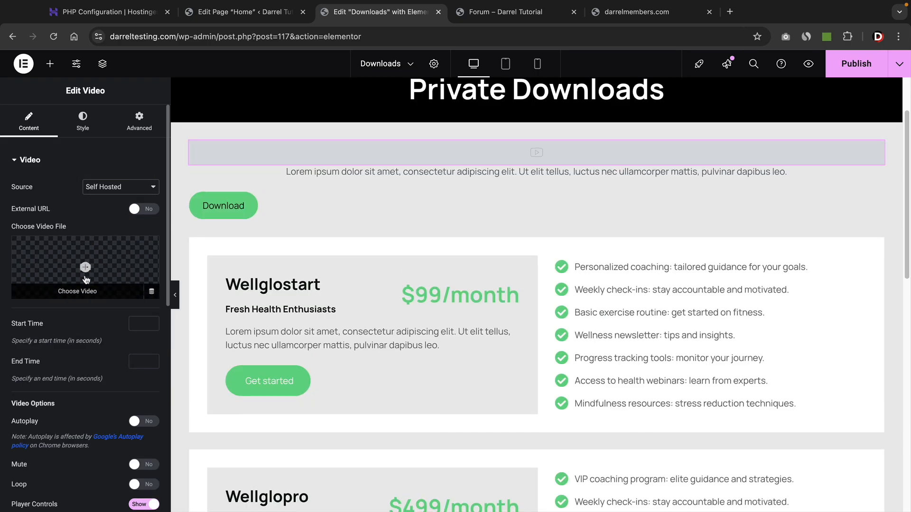
click(107, 188)
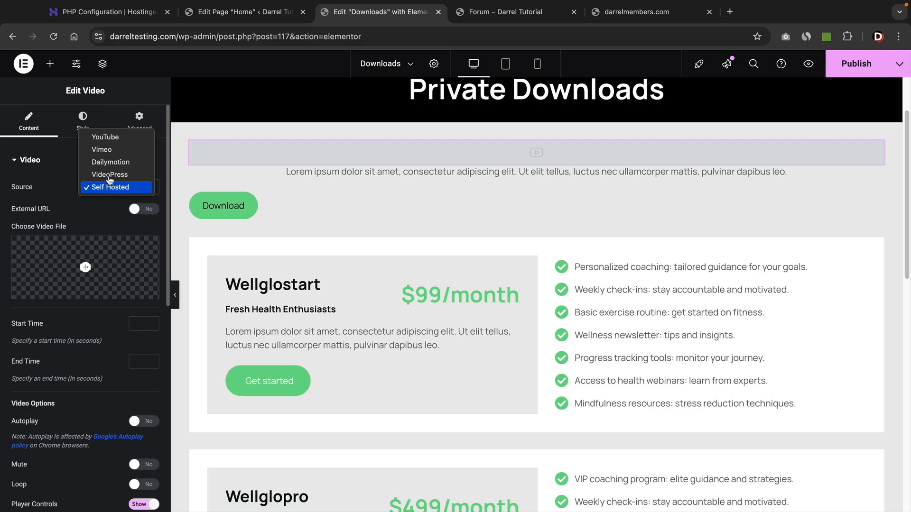
click(109, 141)
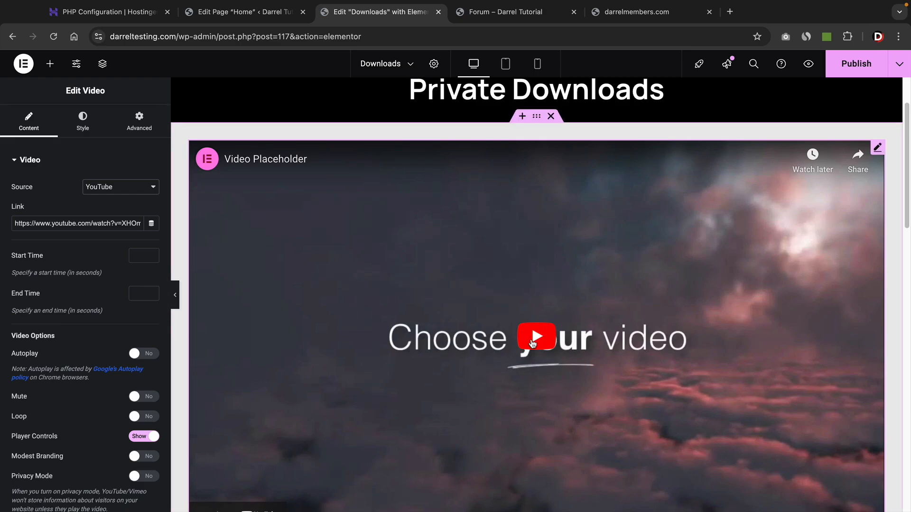
scroll(532, 344, down, 1)
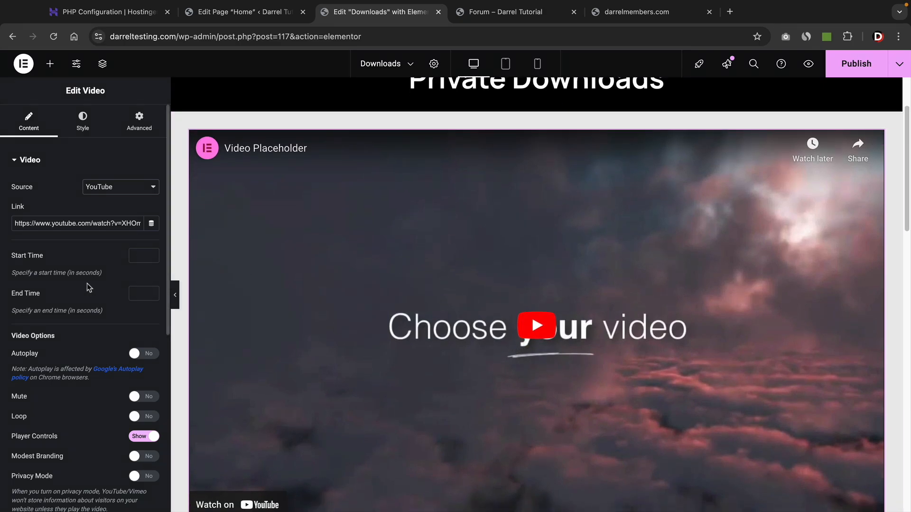
Compare 3:2, 16:9 and 9:16, then set the video aspect ratio to 21:9.
click(83, 126)
click(139, 190)
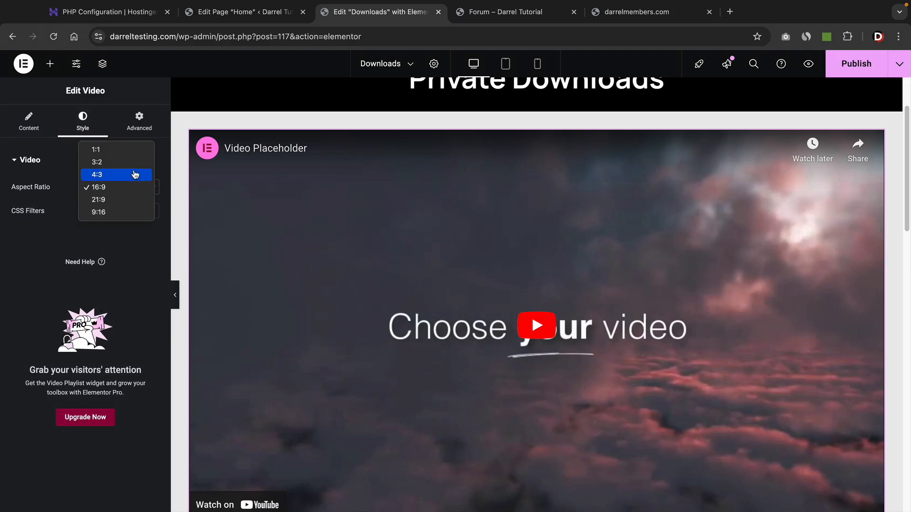
click(135, 163)
click(137, 191)
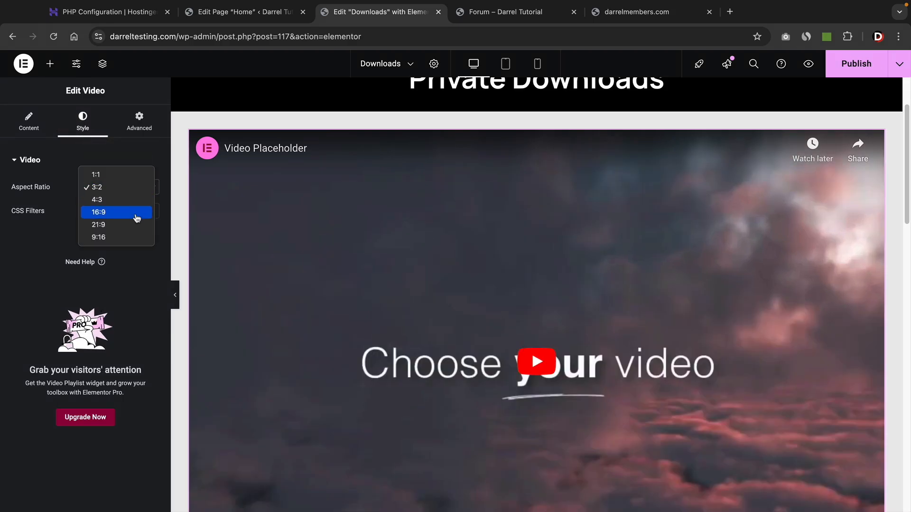
click(137, 212)
click(135, 189)
click(136, 198)
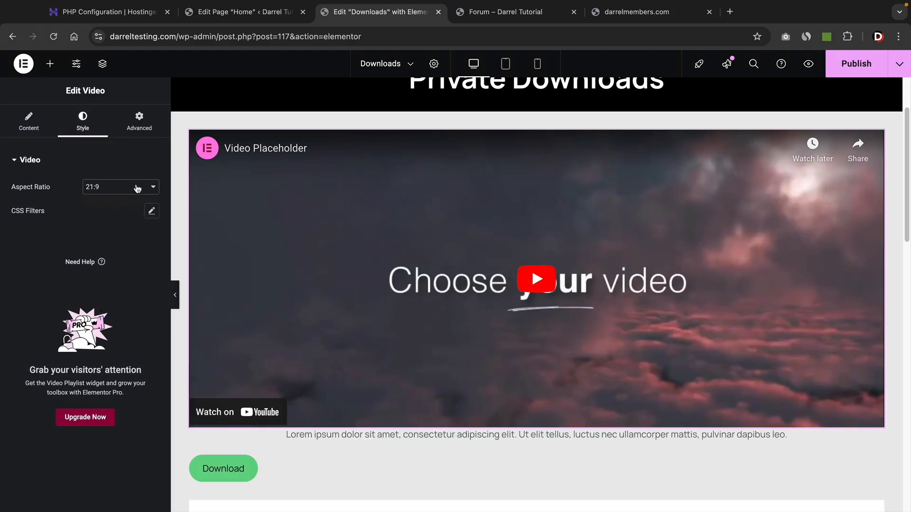
click(137, 190)
click(138, 203)
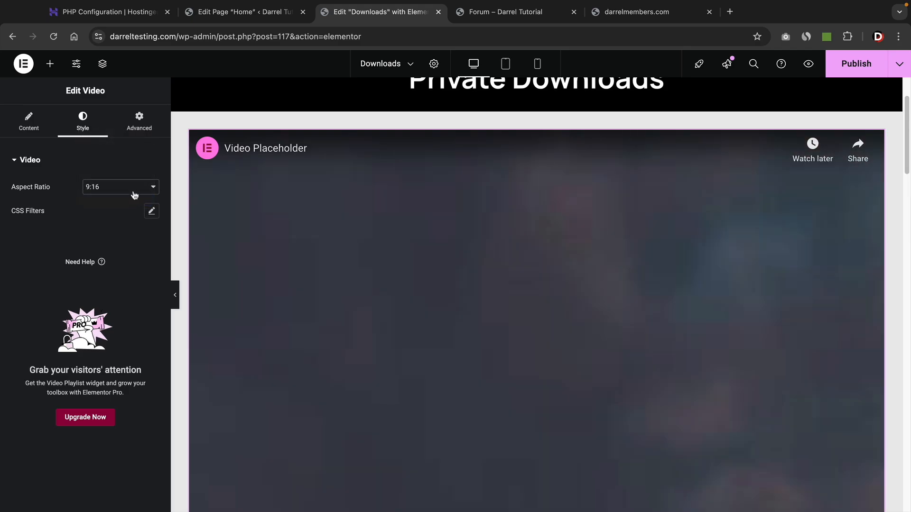
click(134, 193)
click(133, 175)
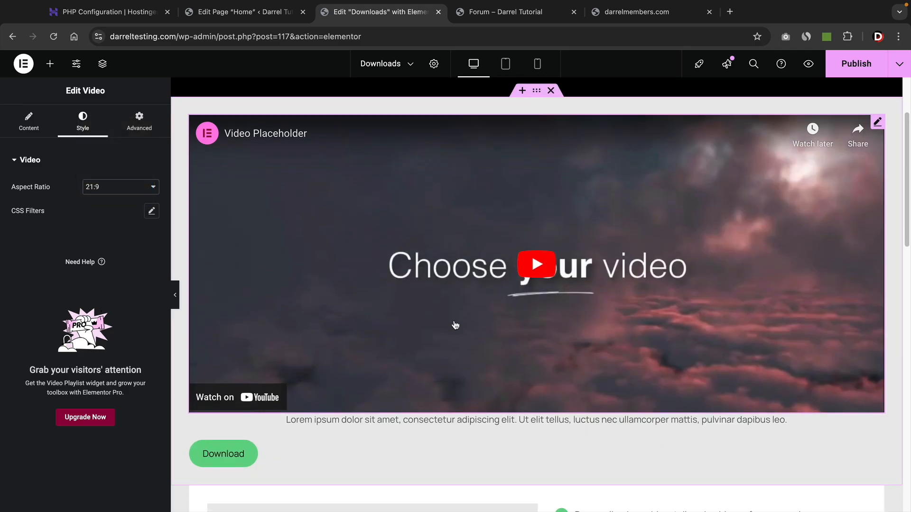
click(529, 268)
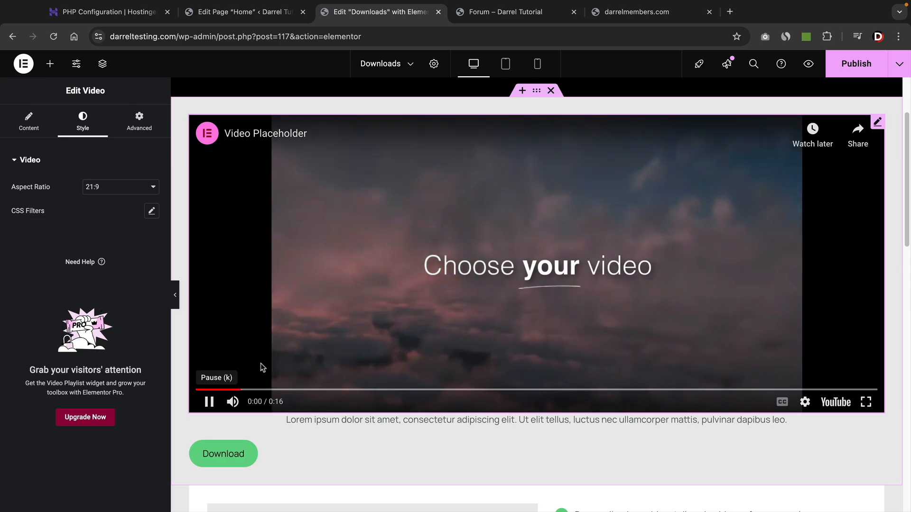
Centre the Download button and select the paragraph's content settings.
click(332, 446)
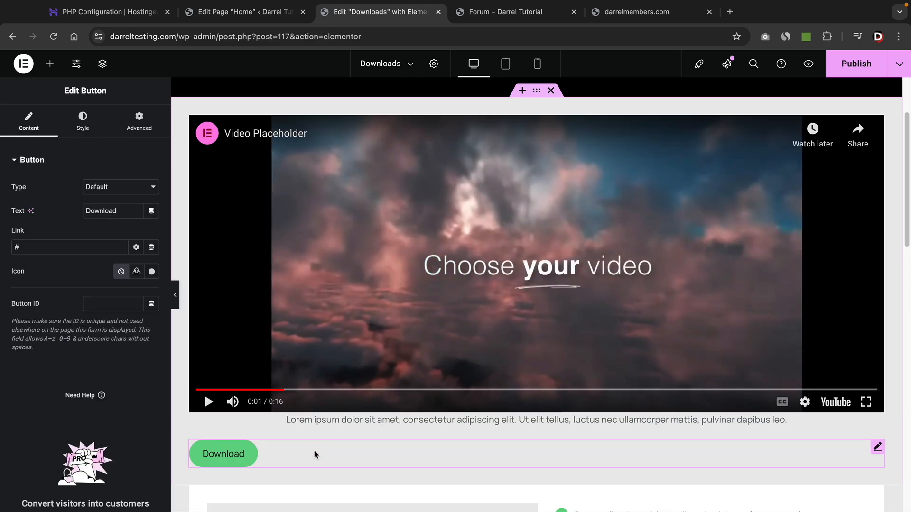
click(85, 130)
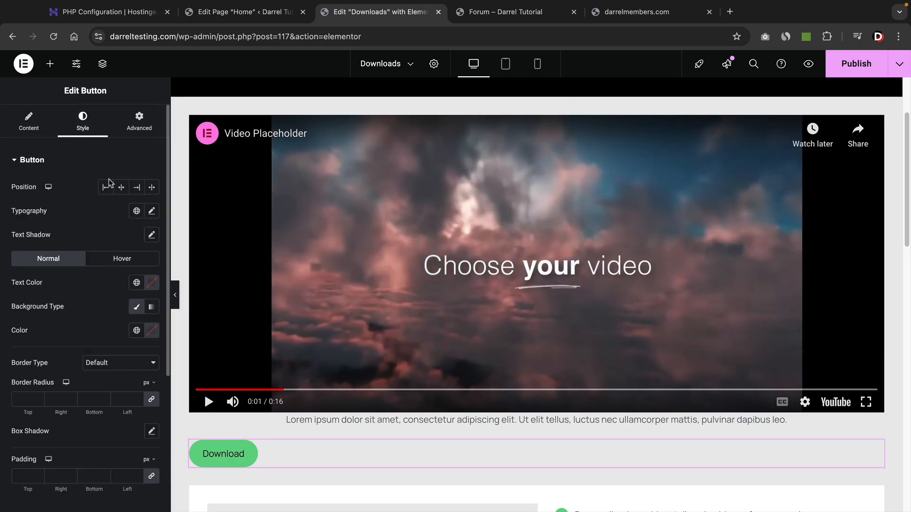
click(122, 186)
scroll(369, 363, down, 3)
click(476, 359)
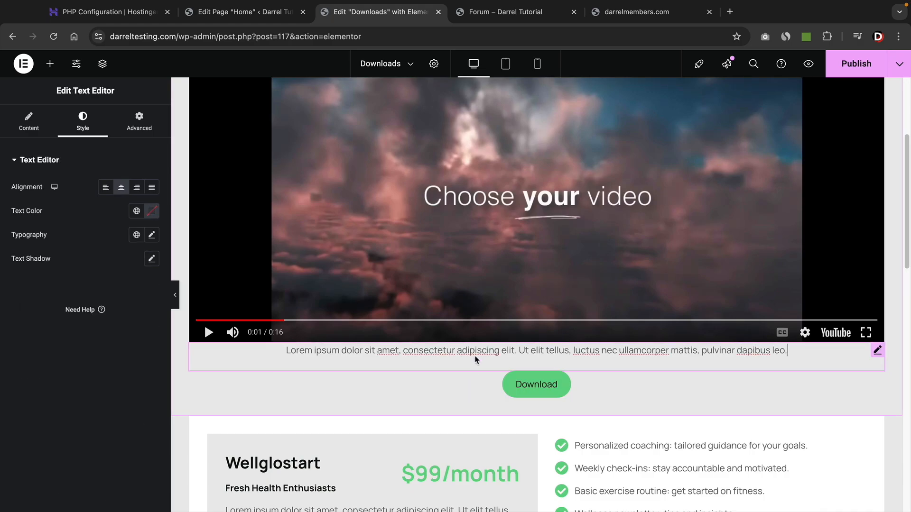
scroll(624, 338, up, 4)
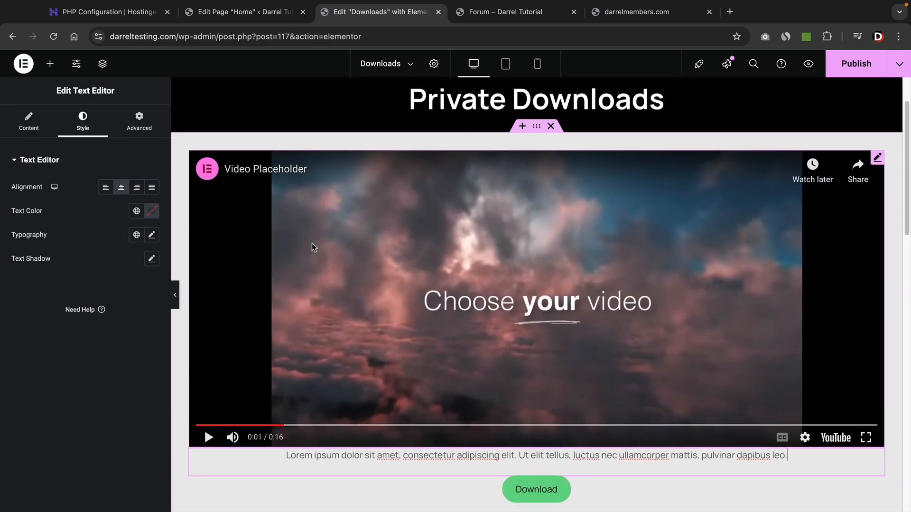
click(29, 124)
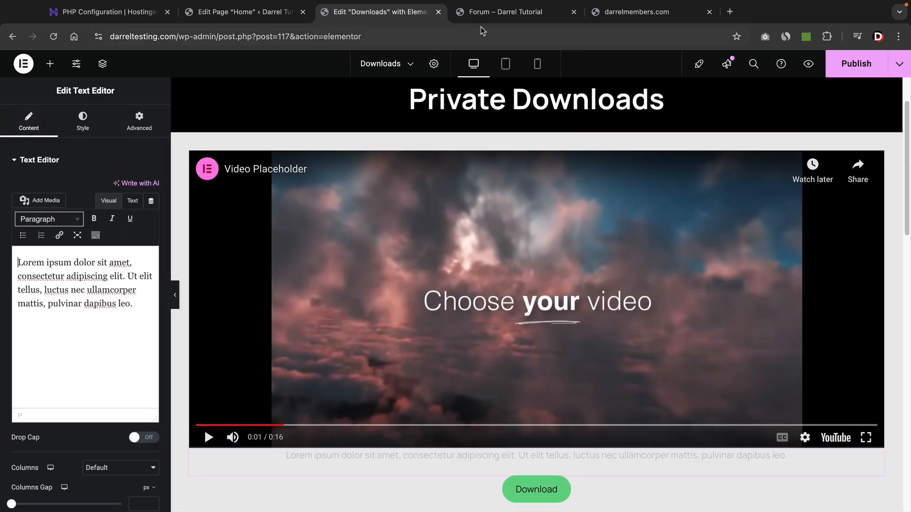
Review the reference page on the live site and download its Download Now file.
click(596, 15)
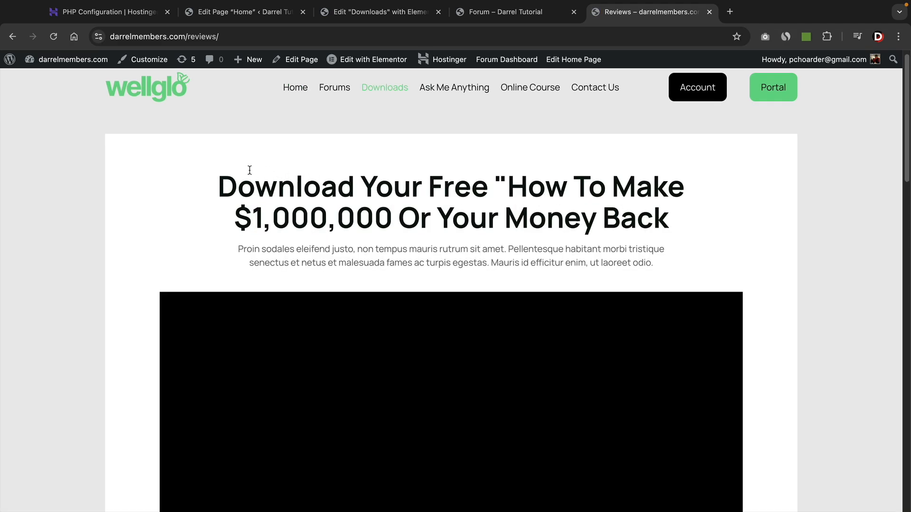
drag(249, 170, 240, 201)
scroll(683, 236, down, 1)
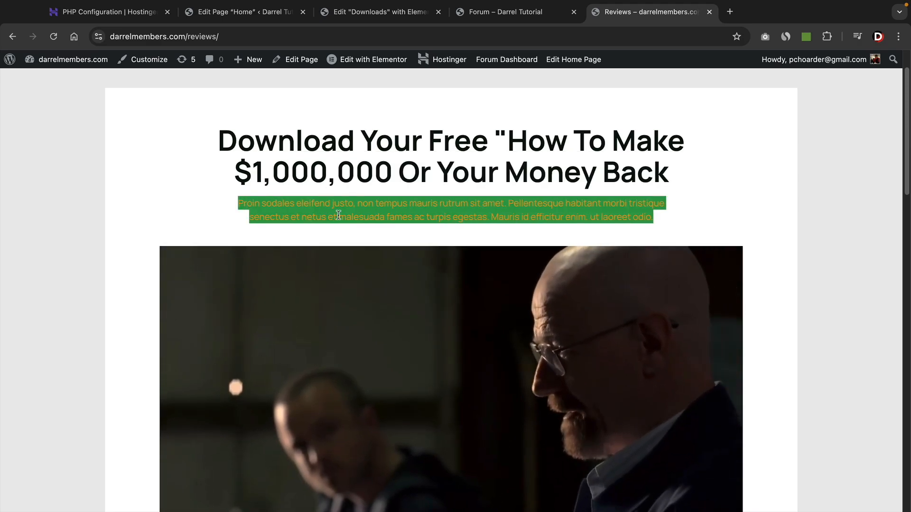
scroll(339, 216, down, 2)
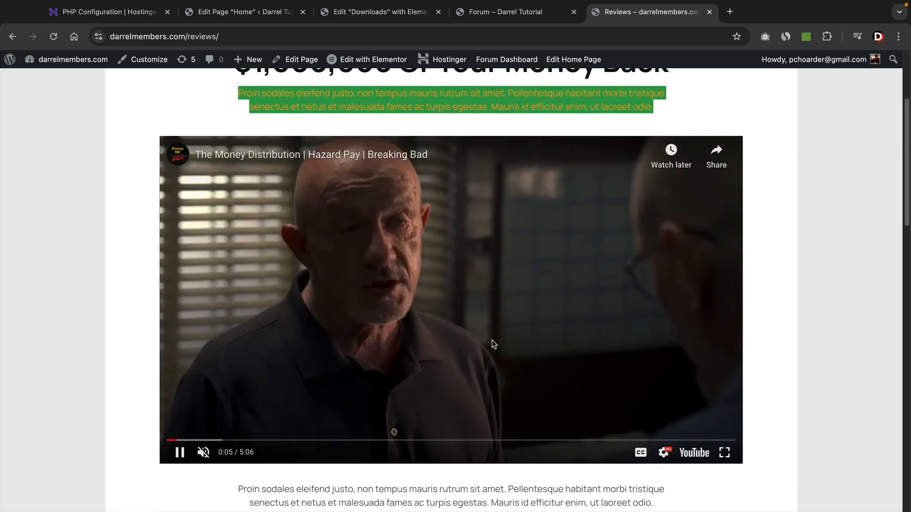
scroll(493, 344, down, 4)
drag(252, 289, 674, 306)
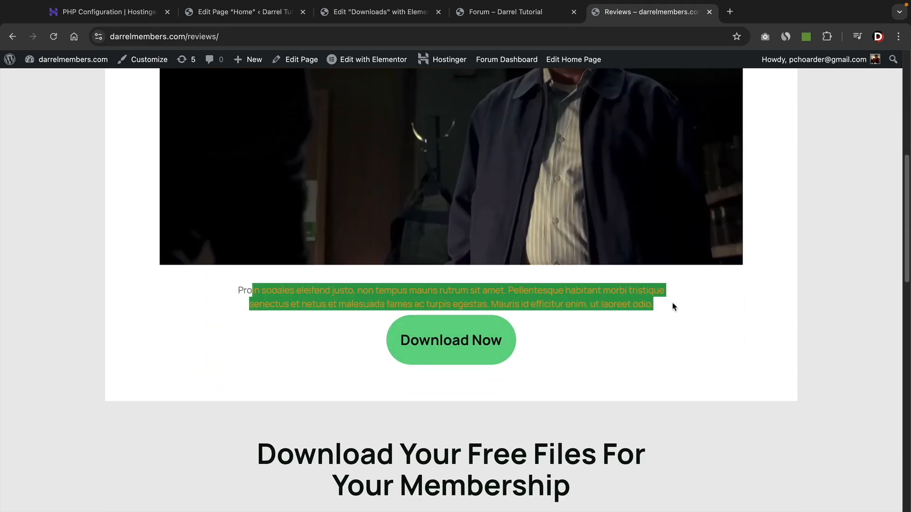
click(447, 339)
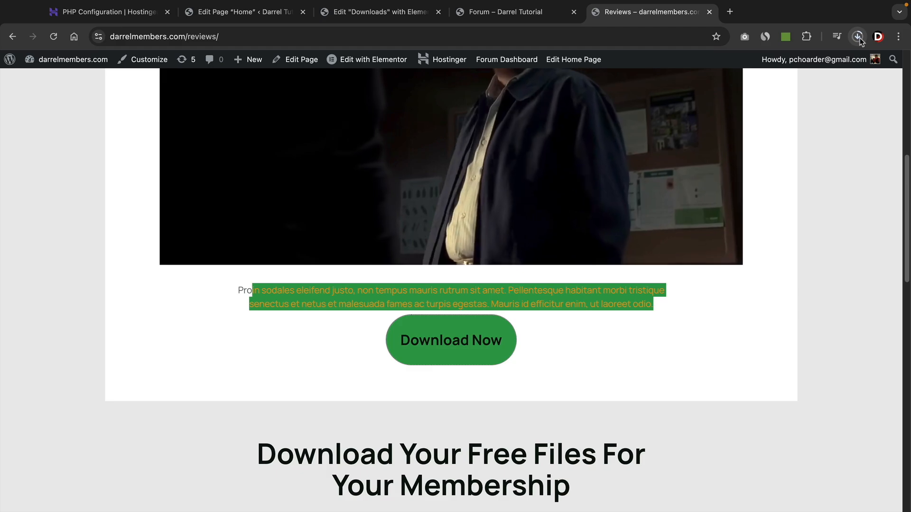
Look over the membership files section, then return to the Elementor editor.
scroll(620, 275, up, 7)
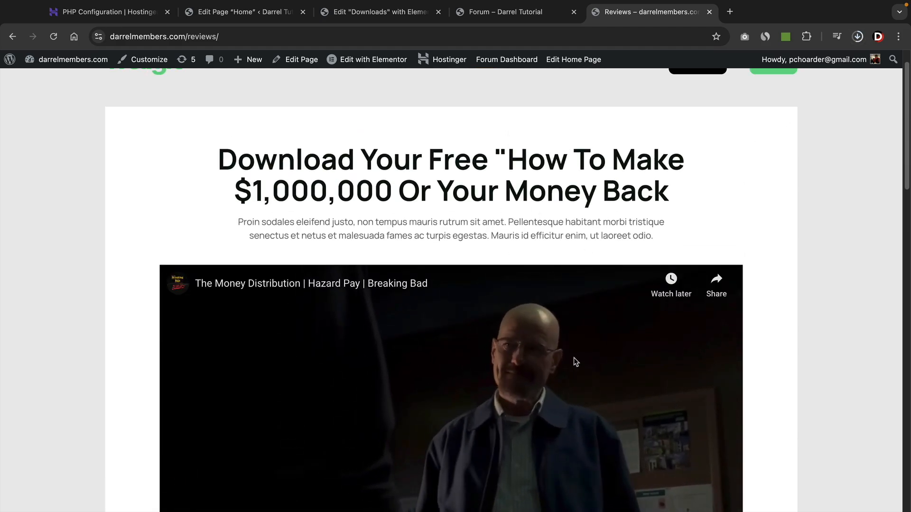
scroll(575, 362, down, 10)
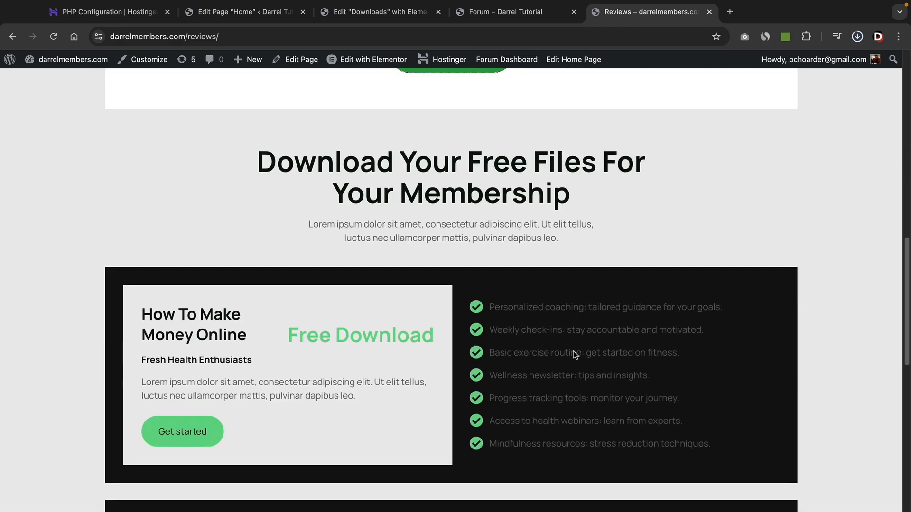
drag(248, 131, 528, 162)
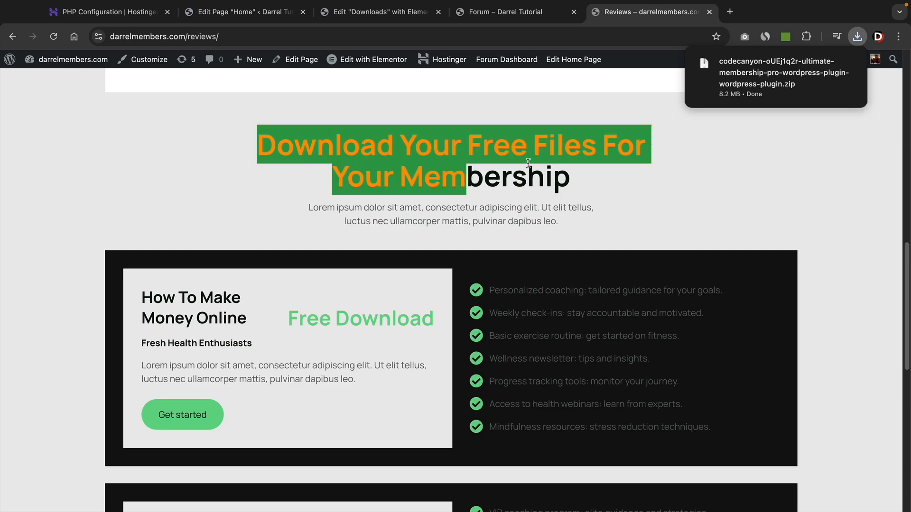
click(610, 173)
scroll(570, 230, down, 2)
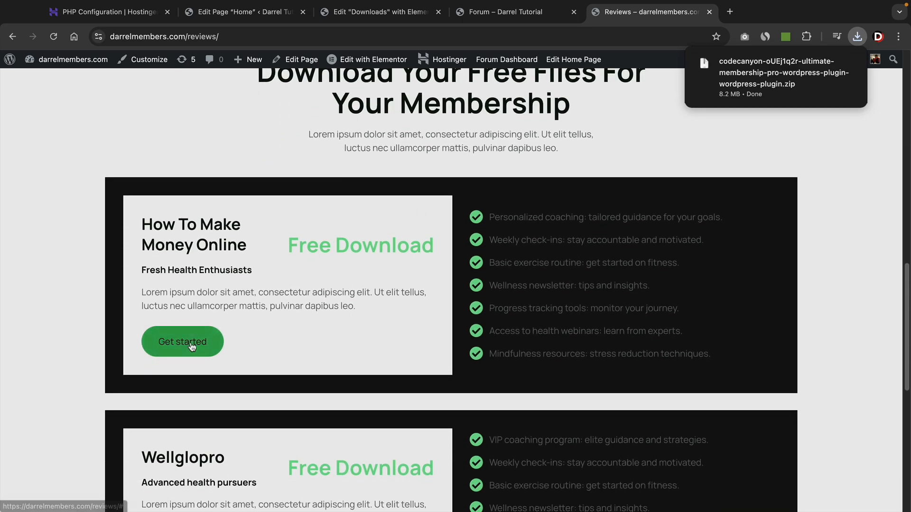
scroll(192, 346, down, 3)
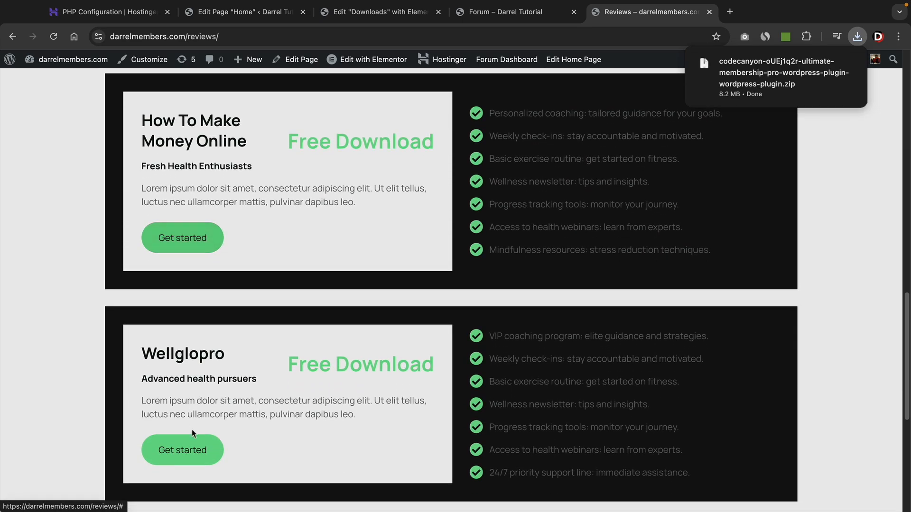
scroll(376, 406, up, 6)
scroll(376, 407, up, 15)
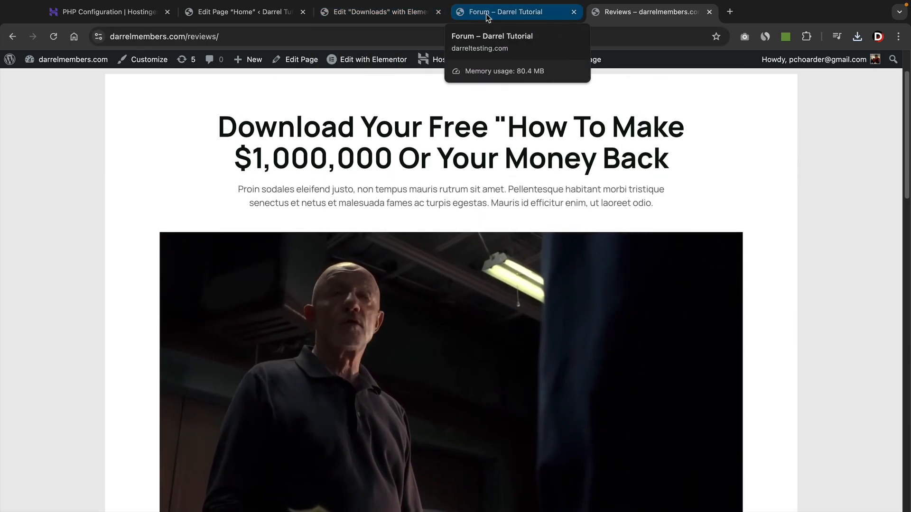
click(409, 13)
Check the Download button's content settings, then play the video preview above it.
scroll(487, 266, down, 3)
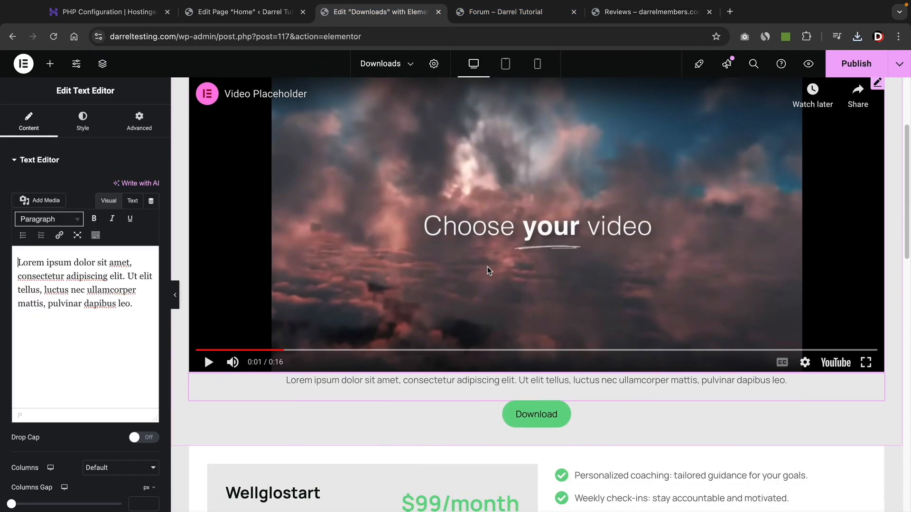
click(541, 343)
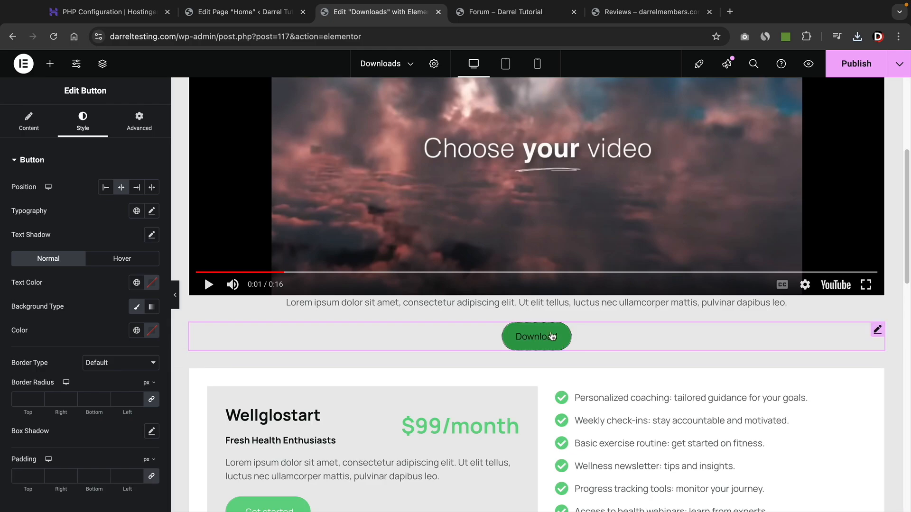
click(28, 122)
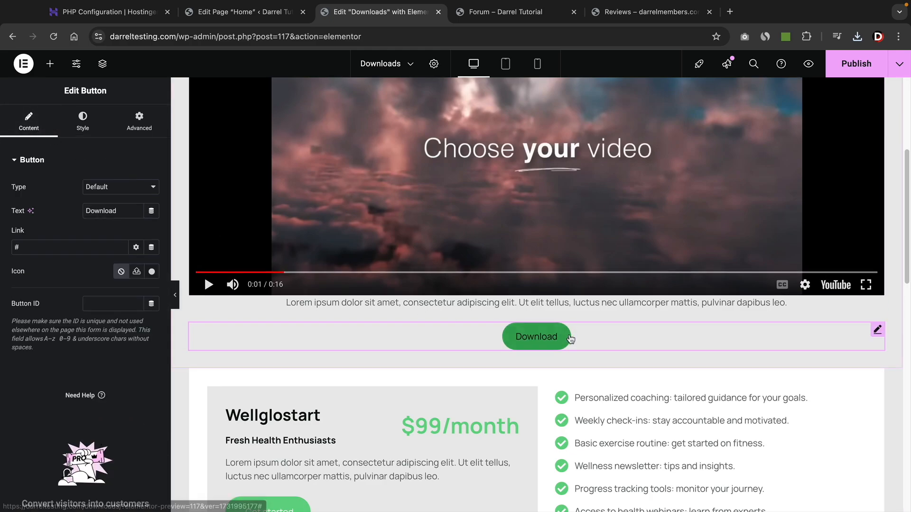
scroll(569, 341, up, 1)
scroll(569, 343, up, 3)
click(545, 309)
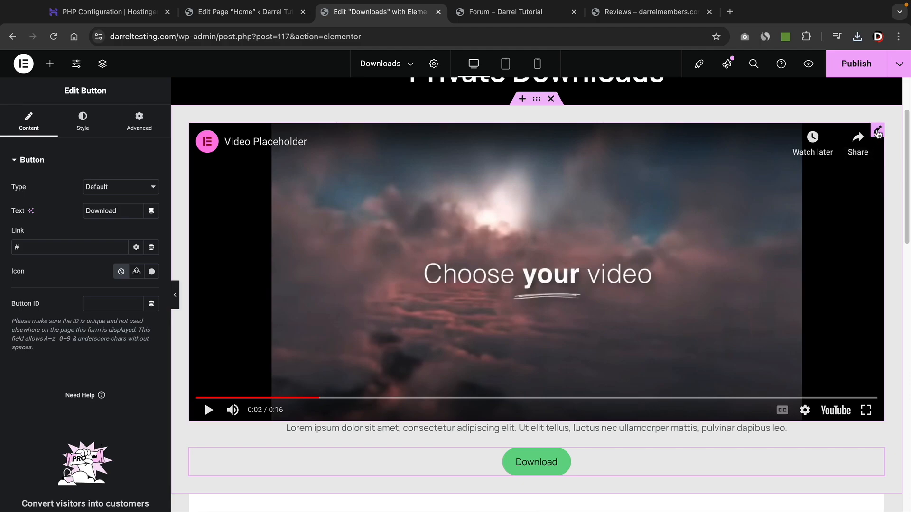
Copy the URL of the 'Breaking Bad Money on washing machine scene' YouTube clip for the video widget.
click(877, 130)
click(28, 122)
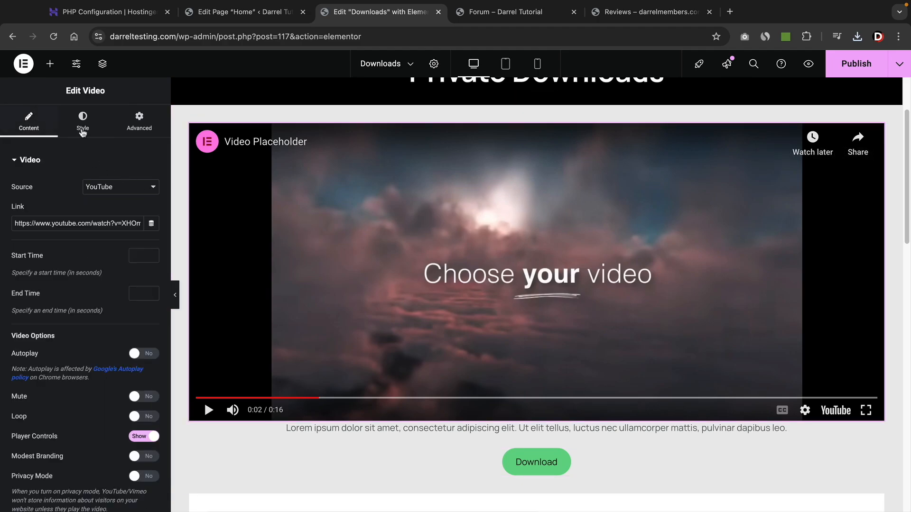
click(729, 12)
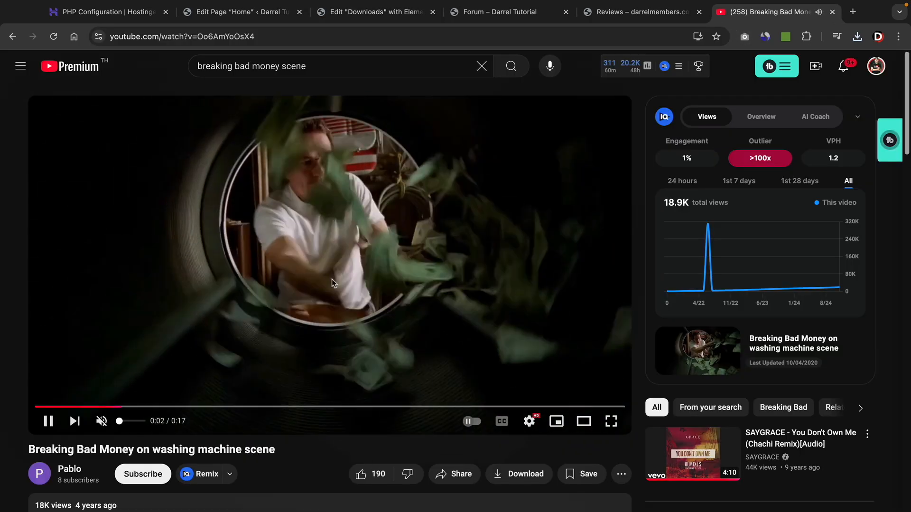
click(377, 221)
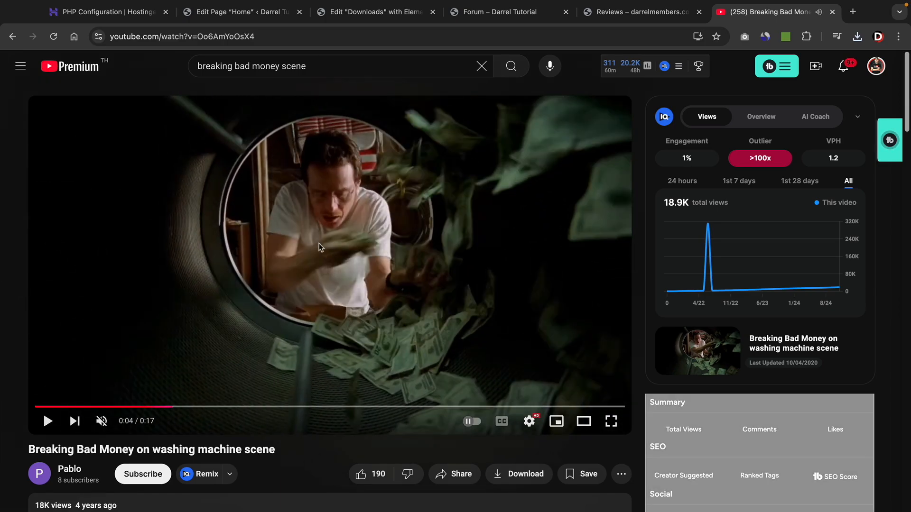
click(196, 37)
right_click(197, 37)
click(209, 132)
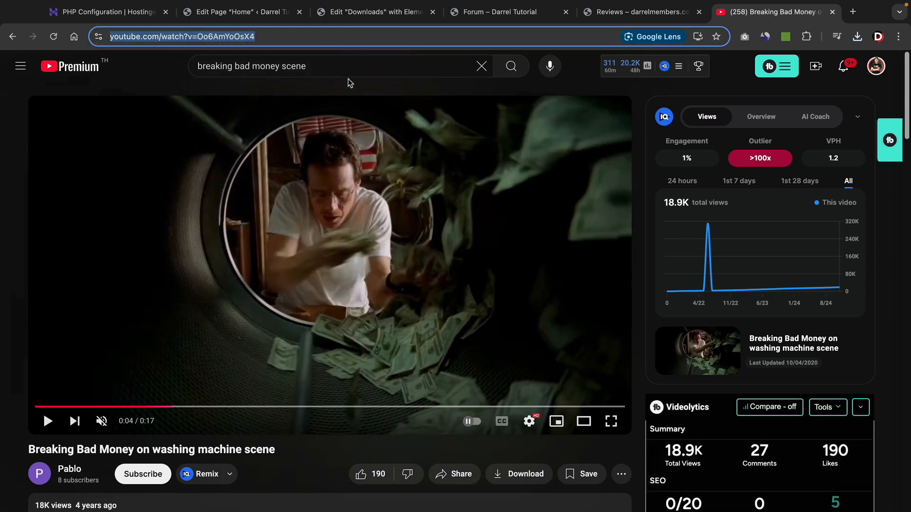
click(374, 11)
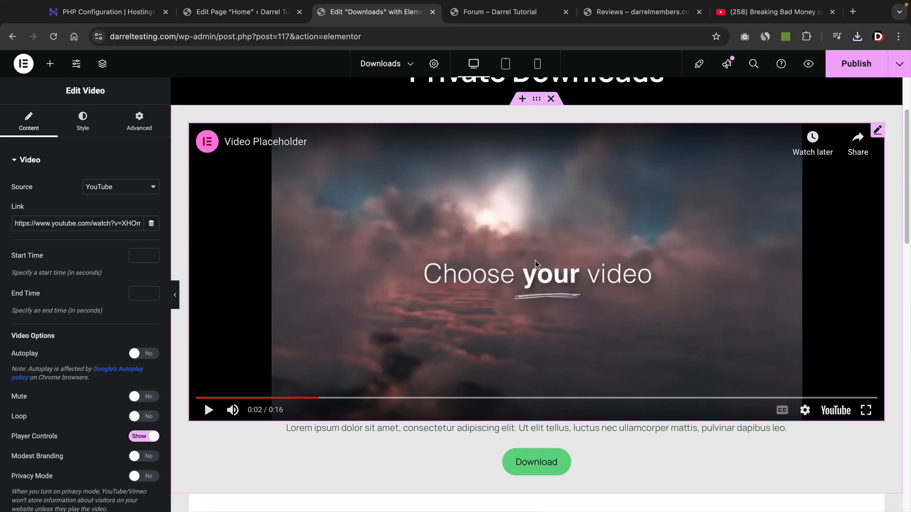
Paste the Breaking Bad washing machine clip URL as the video link and turn on Autoplay and Mute.
right_click(84, 220)
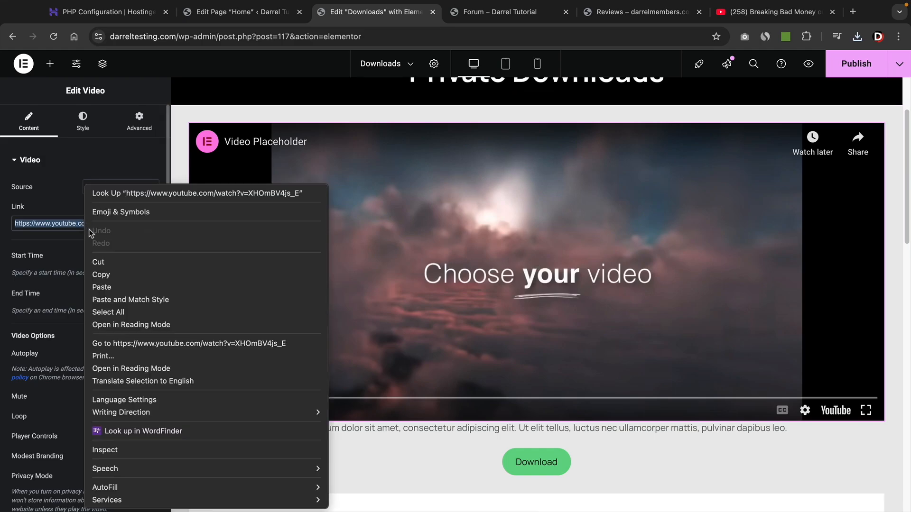
click(94, 286)
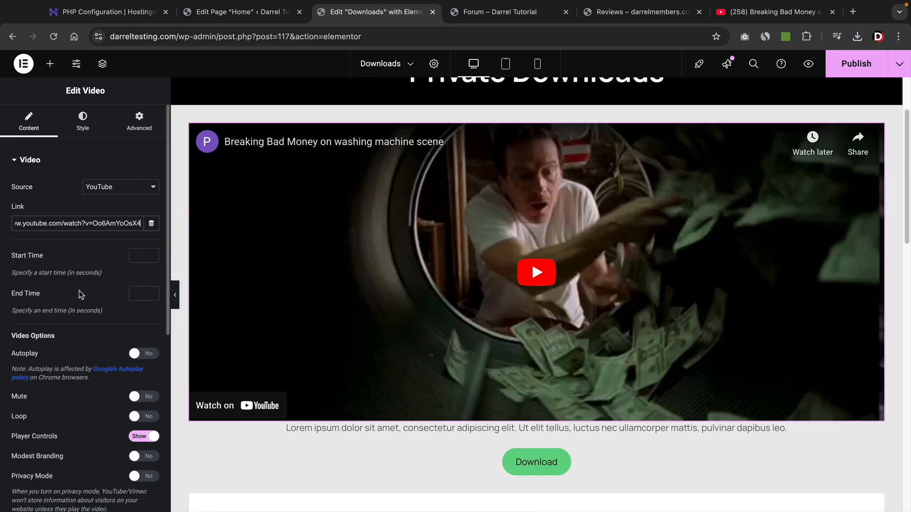
scroll(79, 291, down, 2)
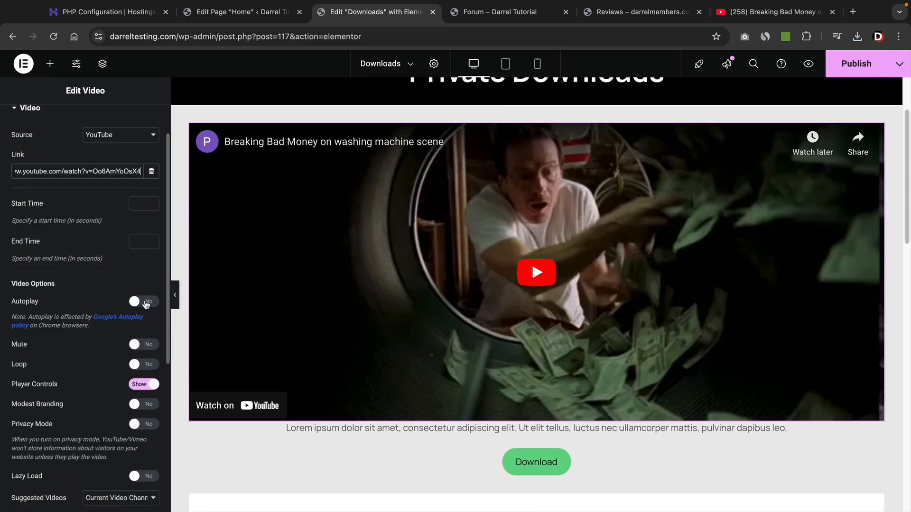
click(143, 301)
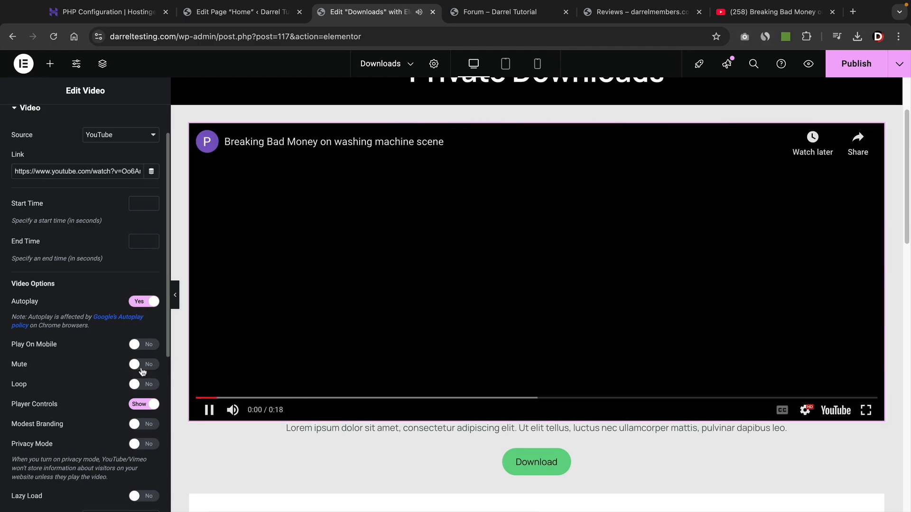
click(142, 365)
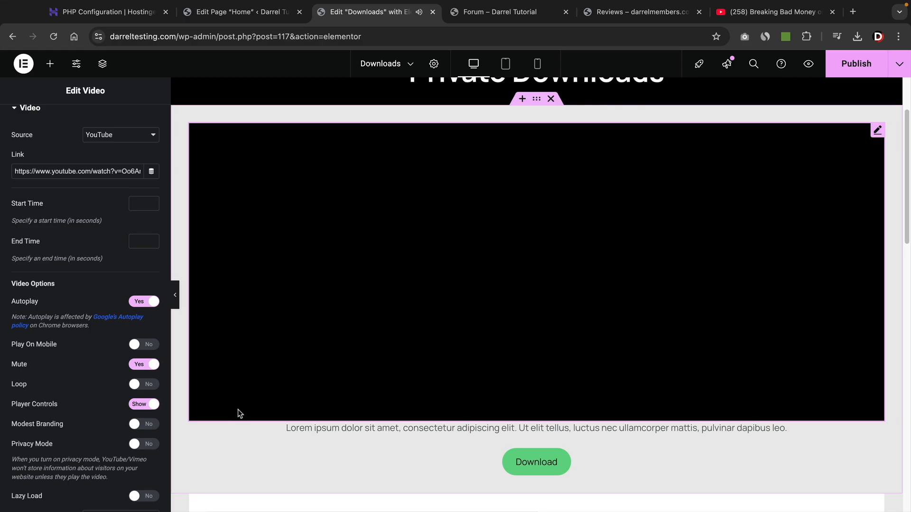
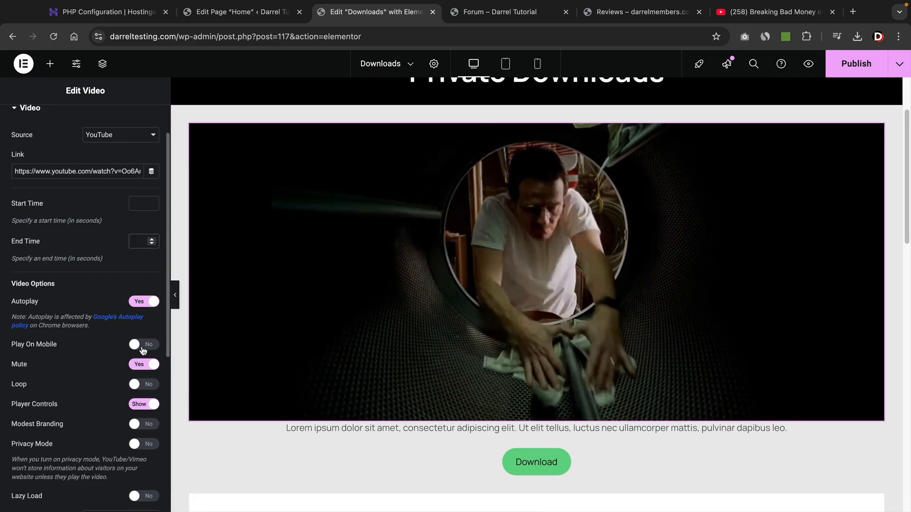
Insert a Heading widget above the video reading 'How To Make 50,000 A Day'.
scroll(112, 348, down, 3)
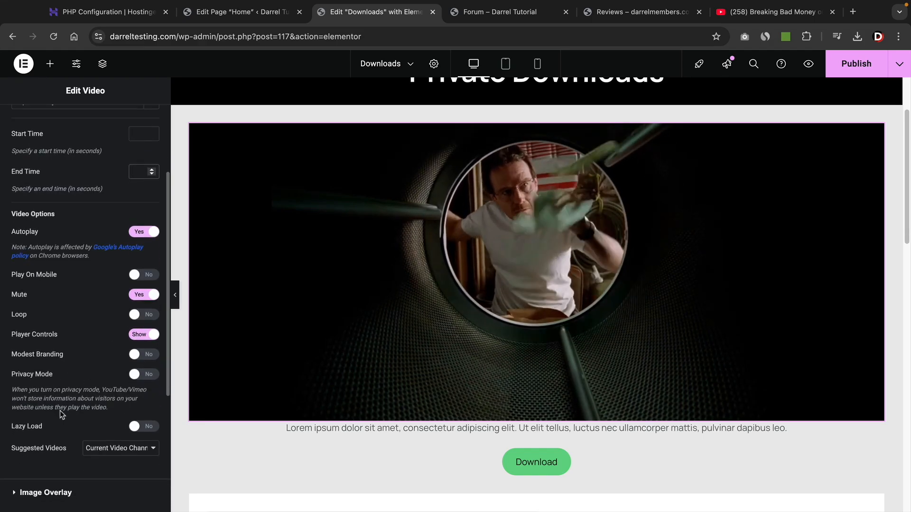
scroll(60, 410, up, 1)
scroll(415, 330, up, 3)
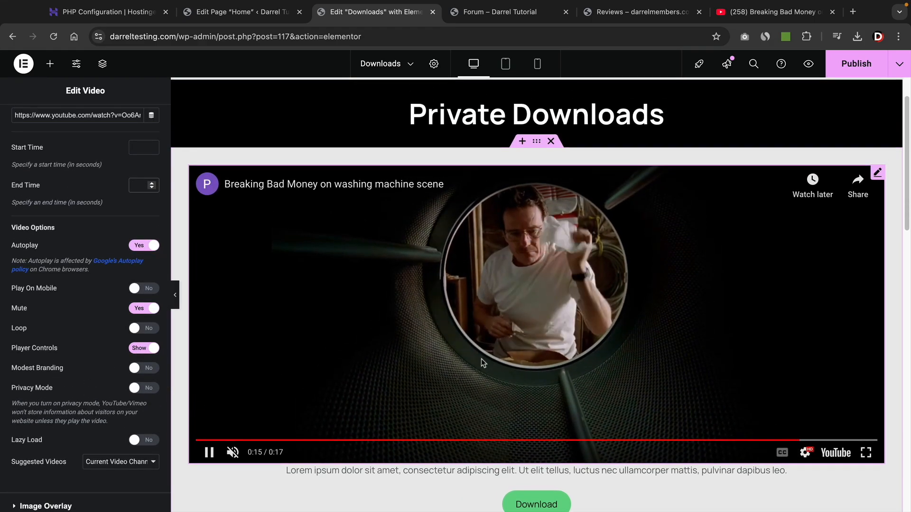
scroll(487, 346, down, 2)
scroll(487, 346, down, 1)
scroll(506, 319, up, 1)
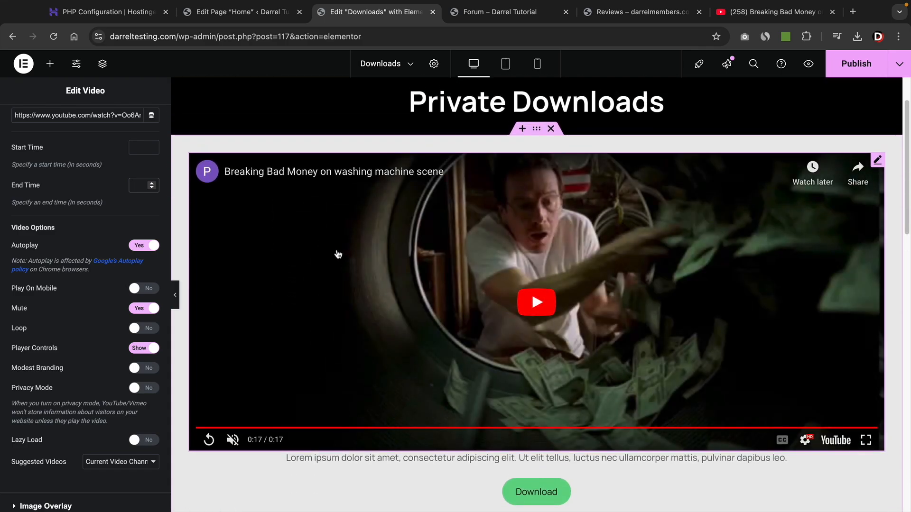
scroll(419, 298, up, 2)
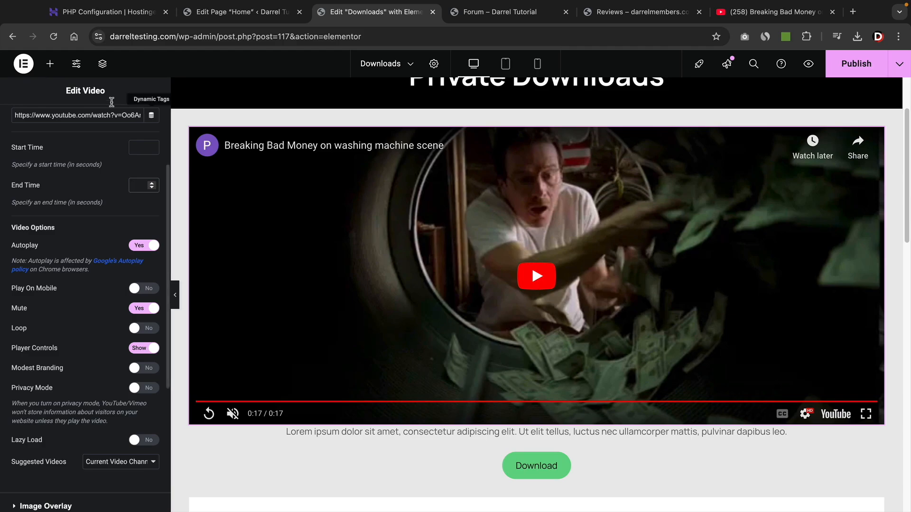
click(49, 64)
drag(43, 358, 398, 154)
triple_click(93, 198)
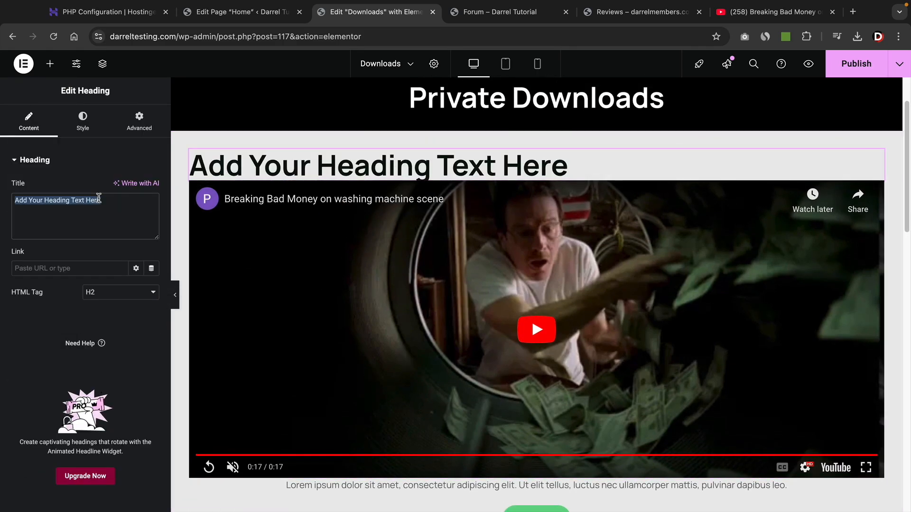
text(How To Make)
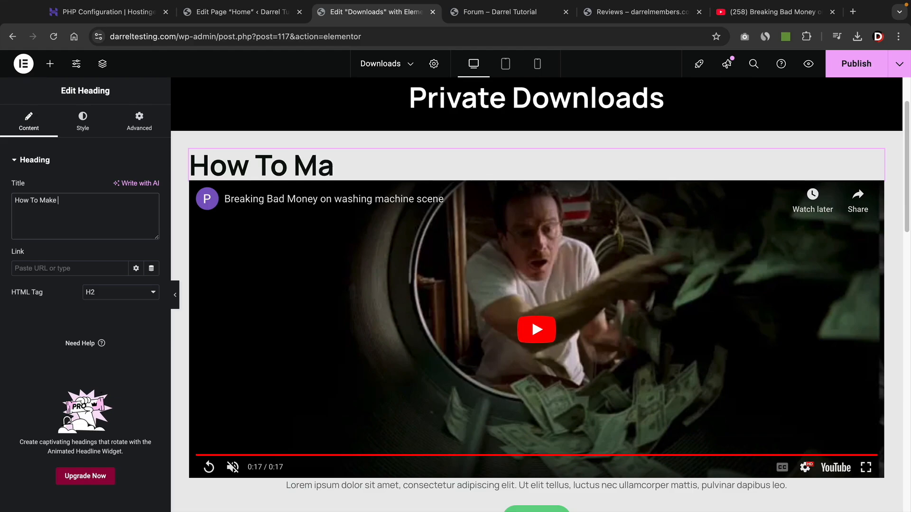
text( 50,000 A )
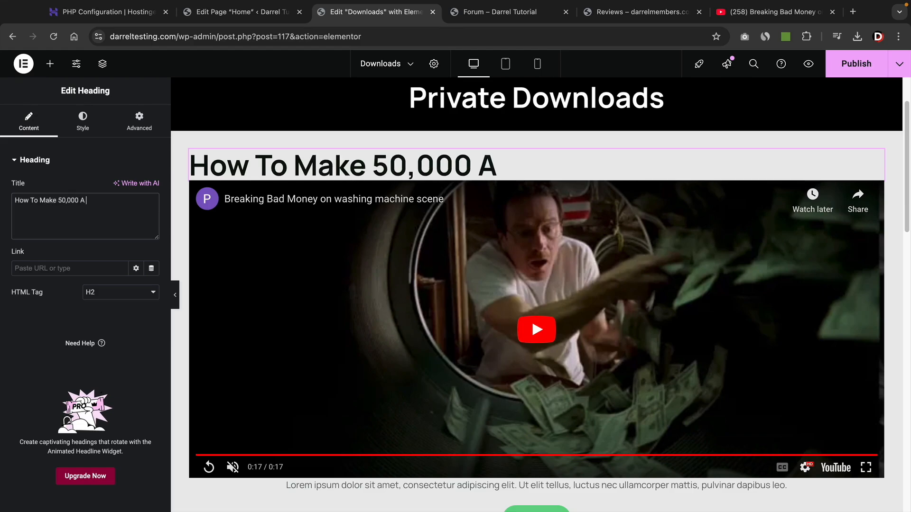
text(Day)
Centre the heading and give it 45 px padding on every side.
click(73, 129)
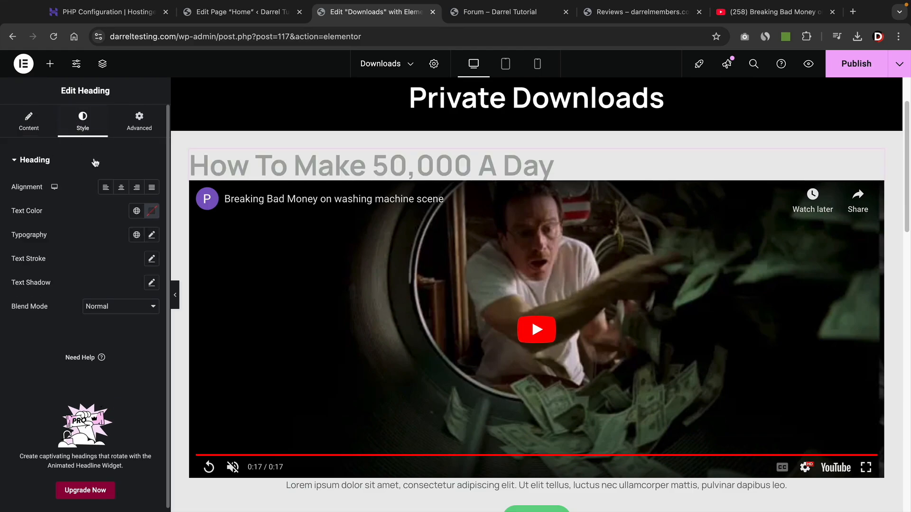
click(121, 182)
click(139, 123)
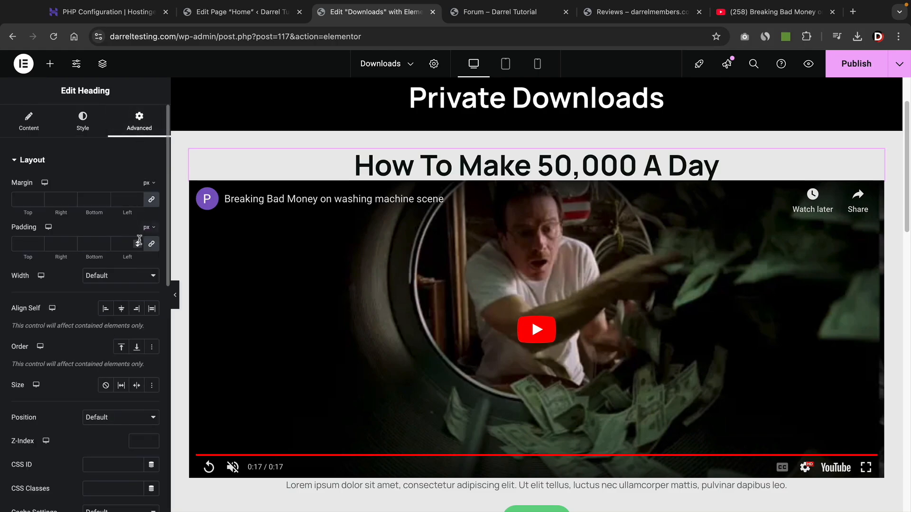
click(135, 242)
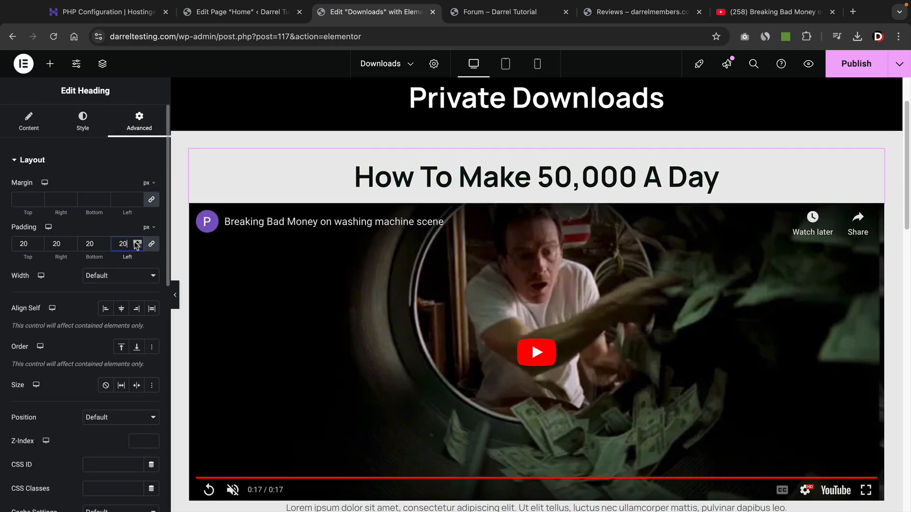
scroll(498, 314, down, 2)
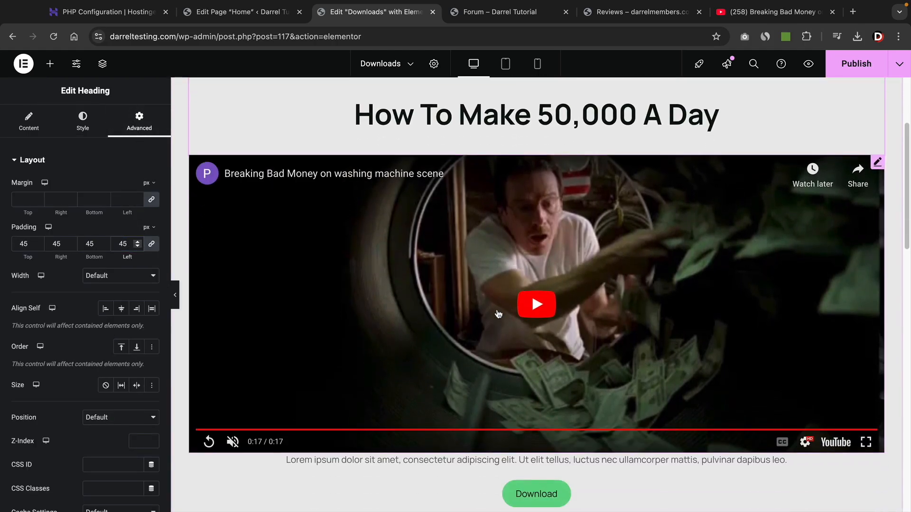
scroll(498, 314, down, 5)
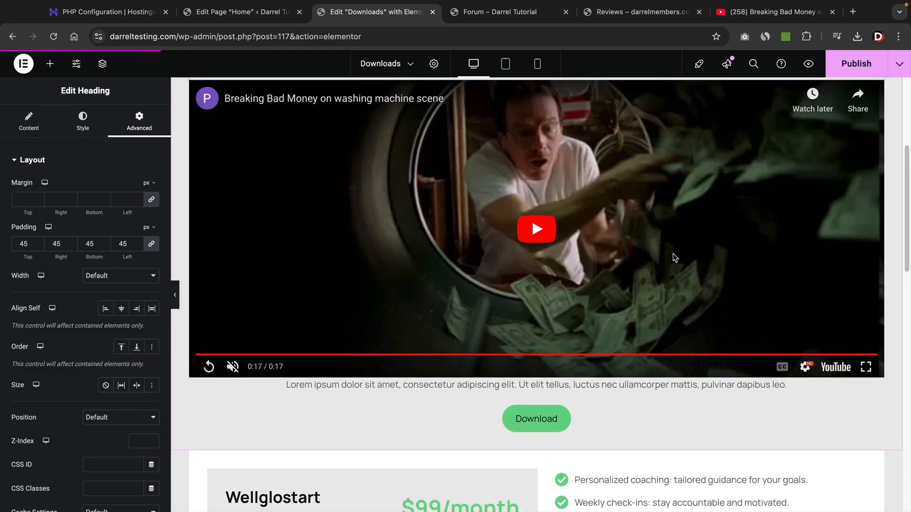
scroll(673, 256, up, 2)
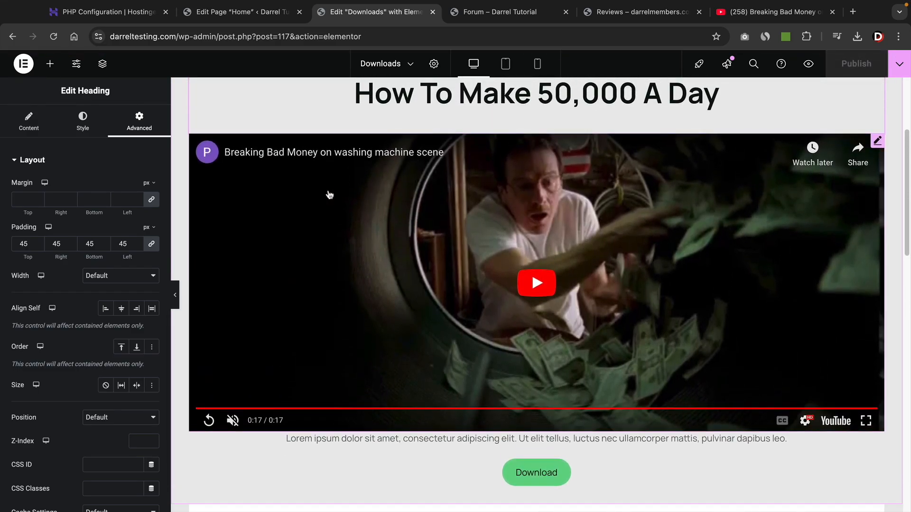
Leave the Home page editor for the WordPress admin and go to the Media Library.
click(250, 18)
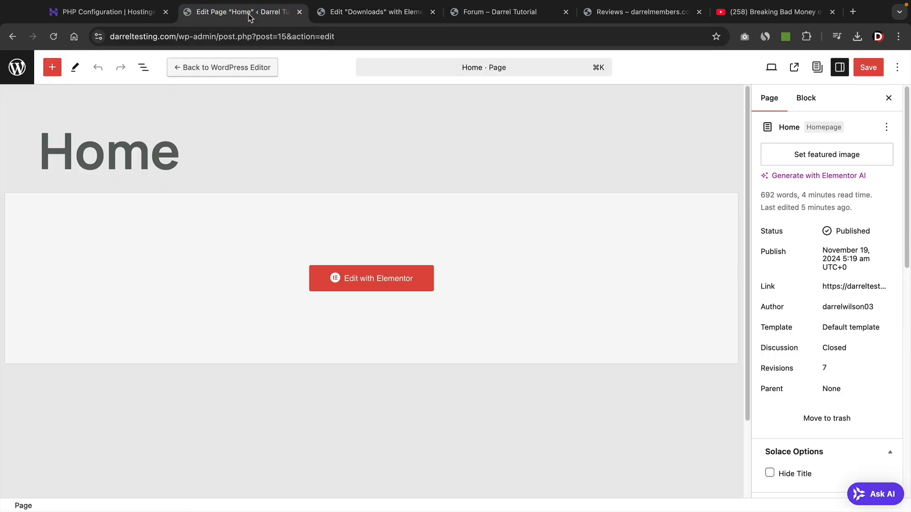
click(17, 68)
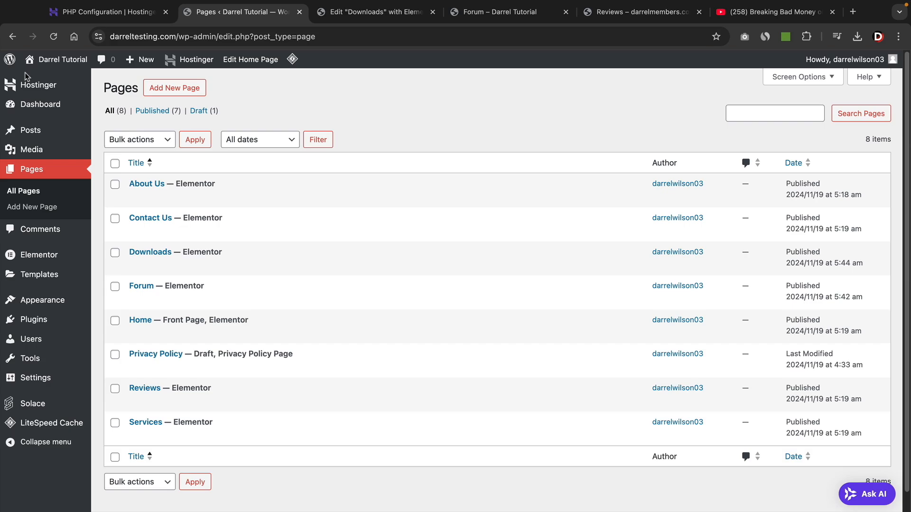
mouse_move(31, 156)
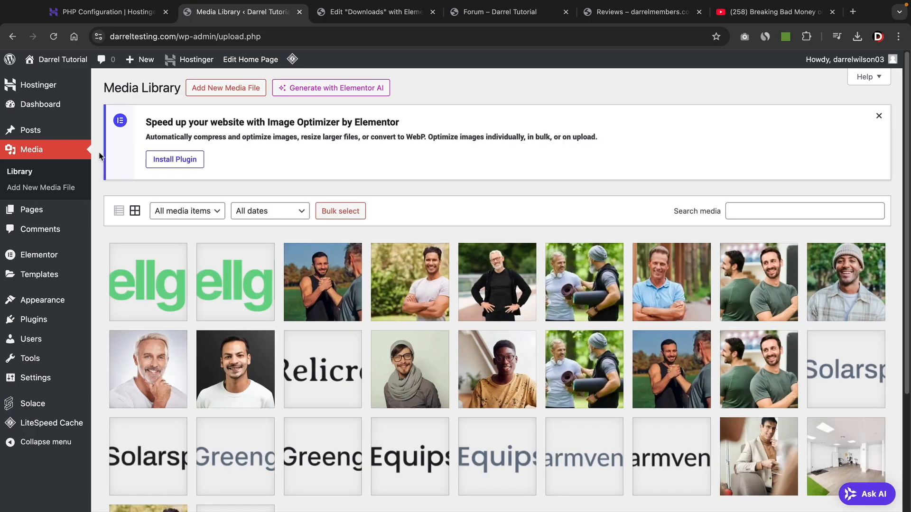
scroll(166, 235, down, 3)
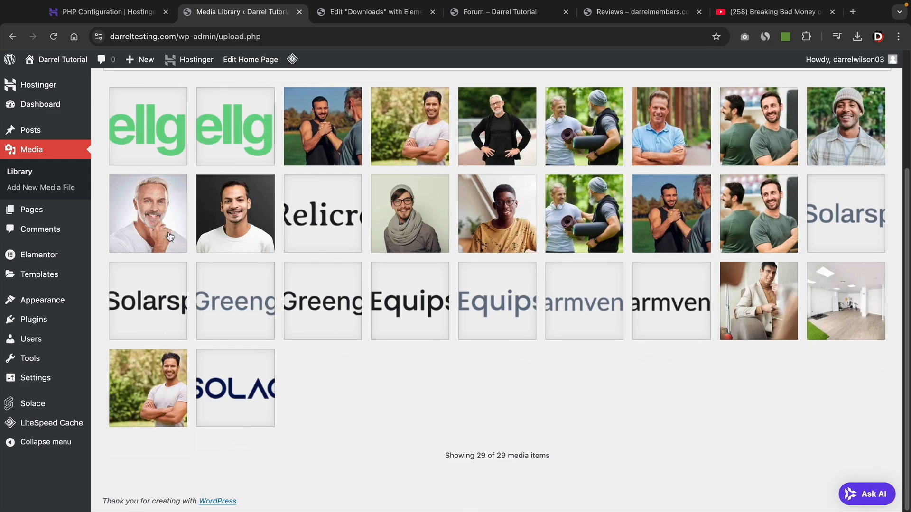
scroll(169, 236, up, 1)
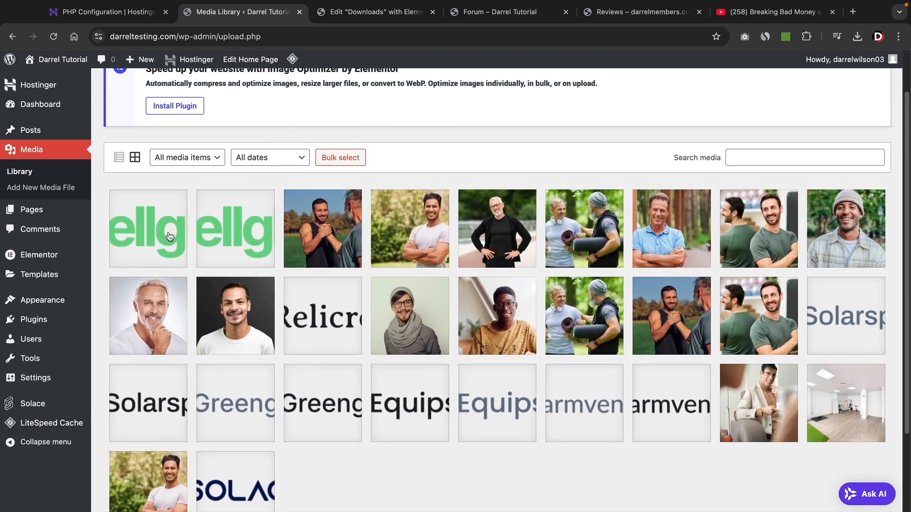
scroll(169, 236, up, 3)
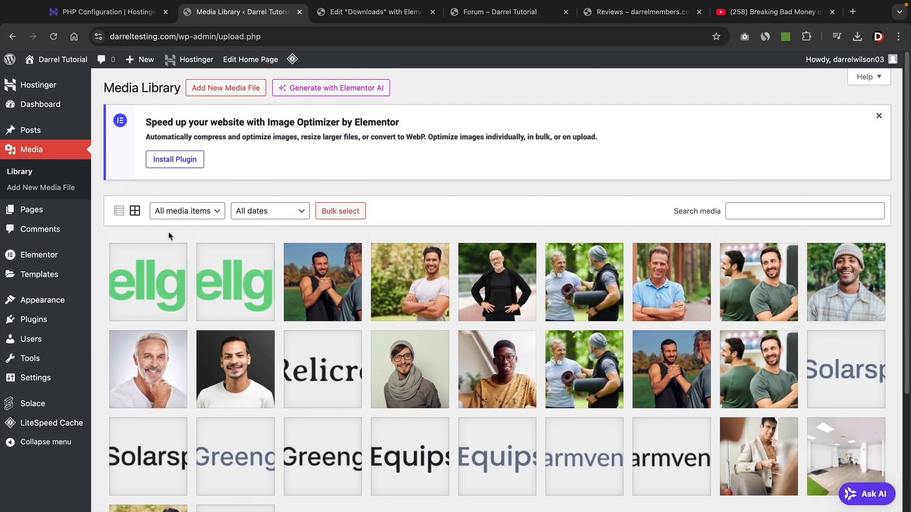
Open the Media Library upload area and cancel the file picker without adding a file.
click(236, 91)
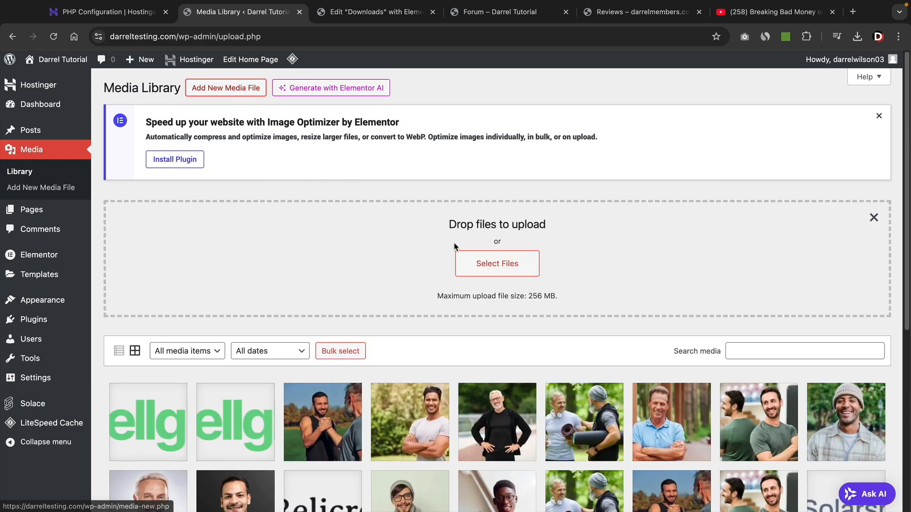
click(493, 265)
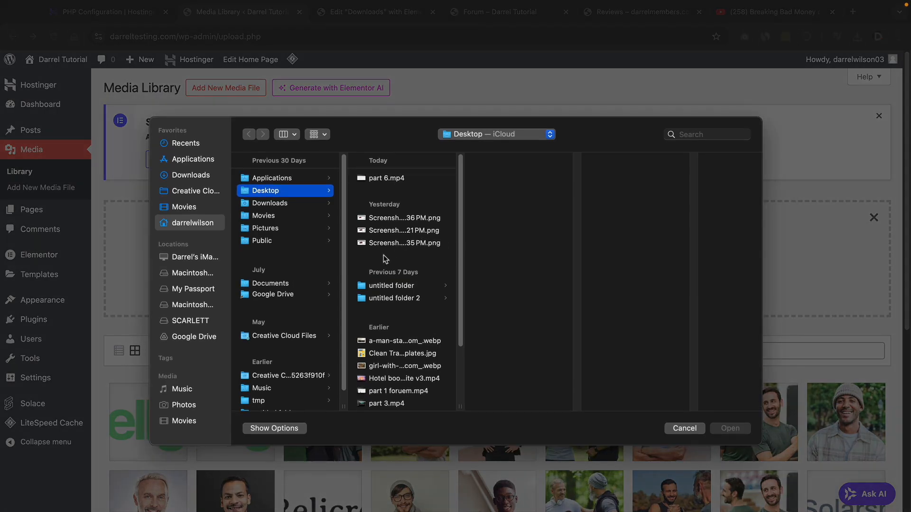
scroll(398, 324, down, 5)
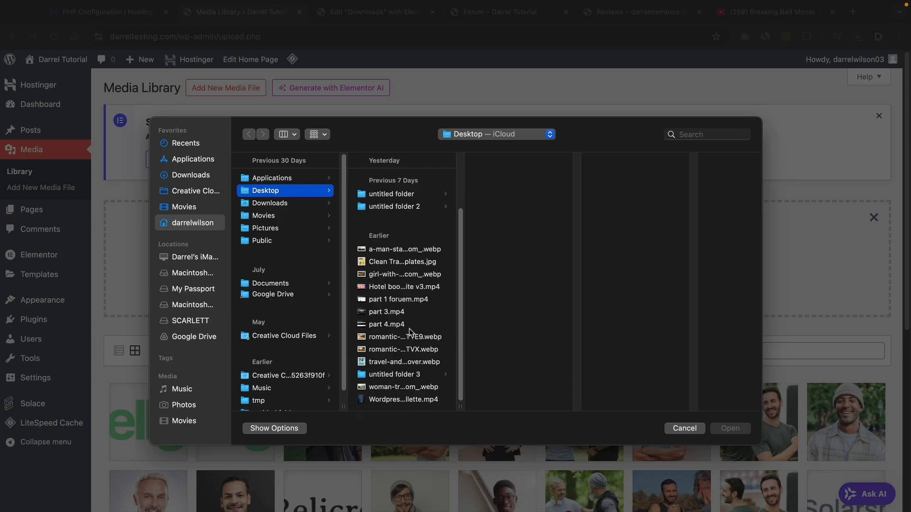
click(681, 429)
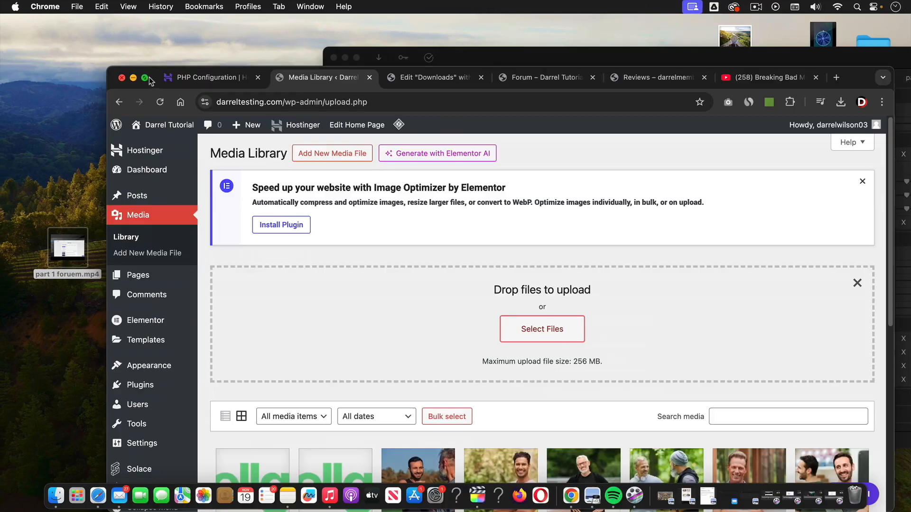
Create a new desktop folder named 'Fake Guru Course'.
click(134, 77)
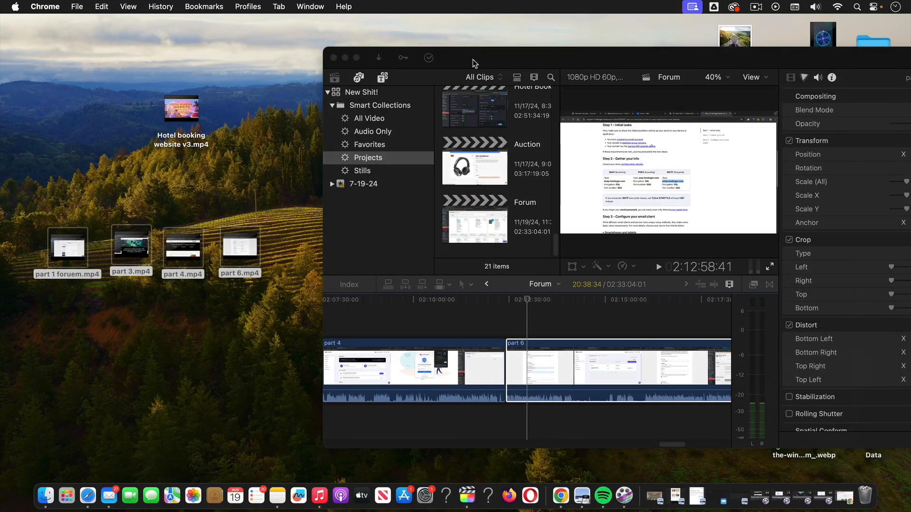
drag(472, 60, 744, 404)
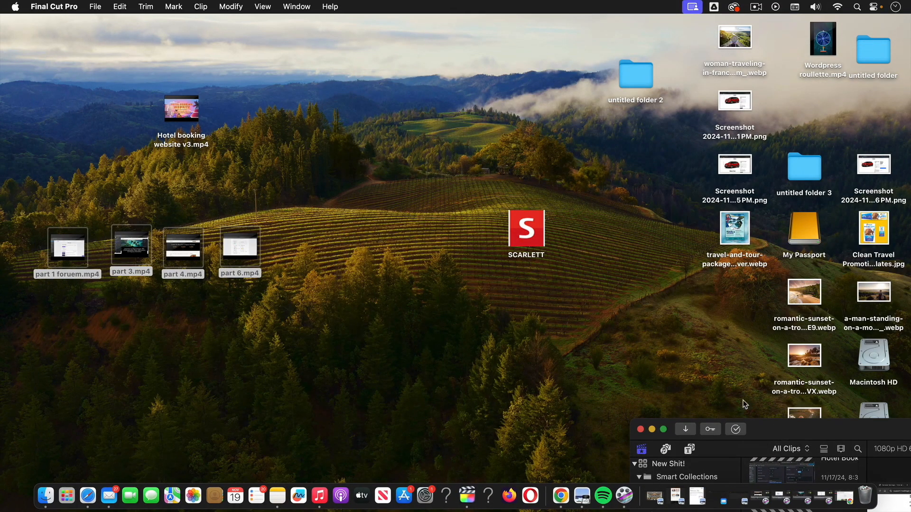
right_click(335, 91)
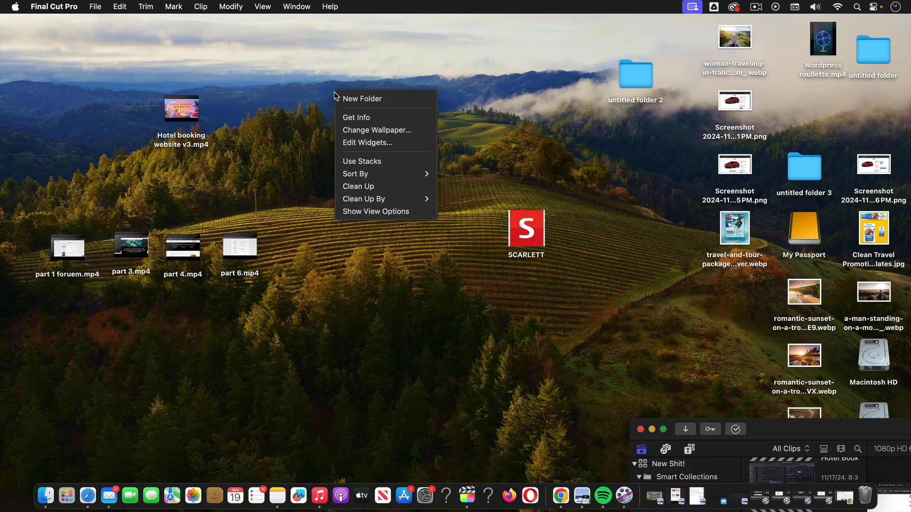
click(347, 98)
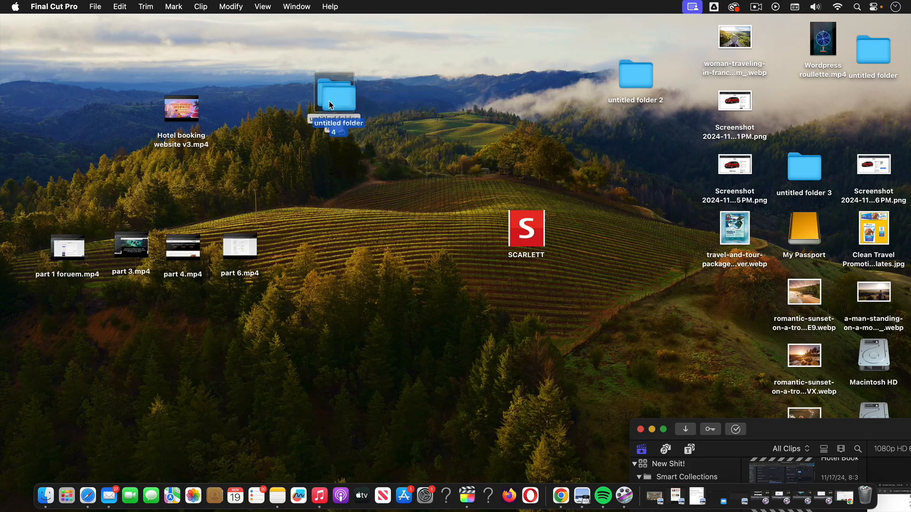
drag(736, 102, 376, 107)
click(376, 135)
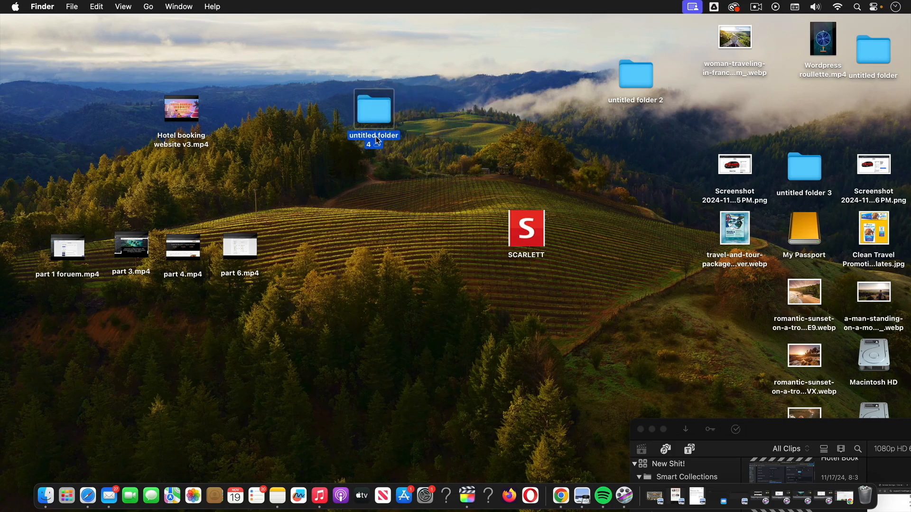
text(Fake Guru Course)
key(Return)
Compress the folder into Fake Guru Course.zip and return to the Media Library window.
right_click(388, 120)
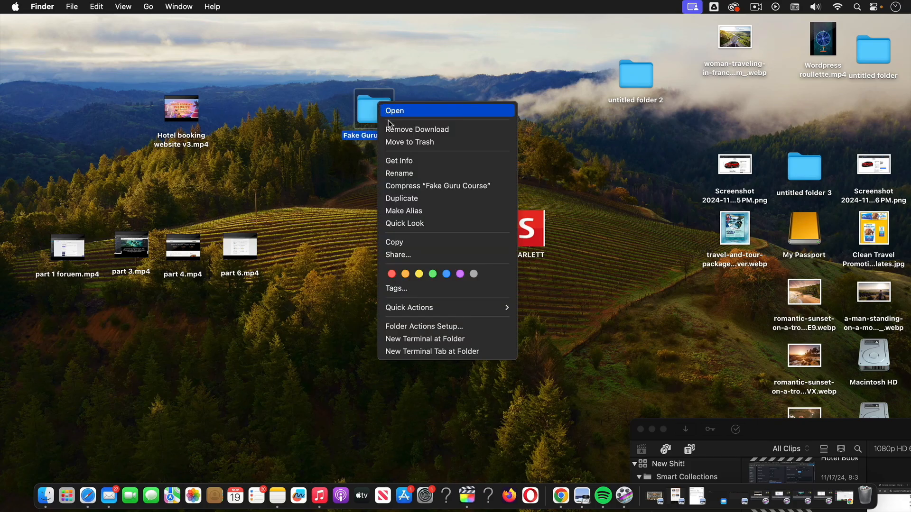
click(405, 183)
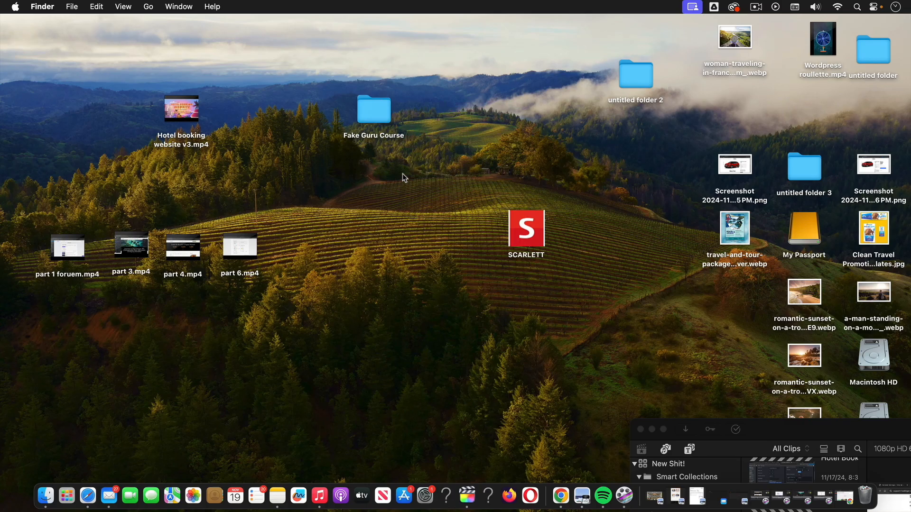
drag(385, 148, 350, 284)
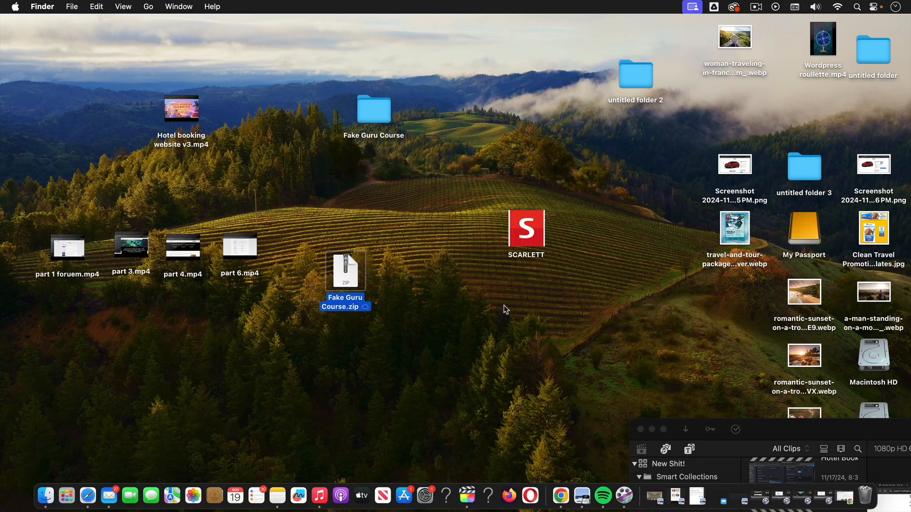
click(562, 497)
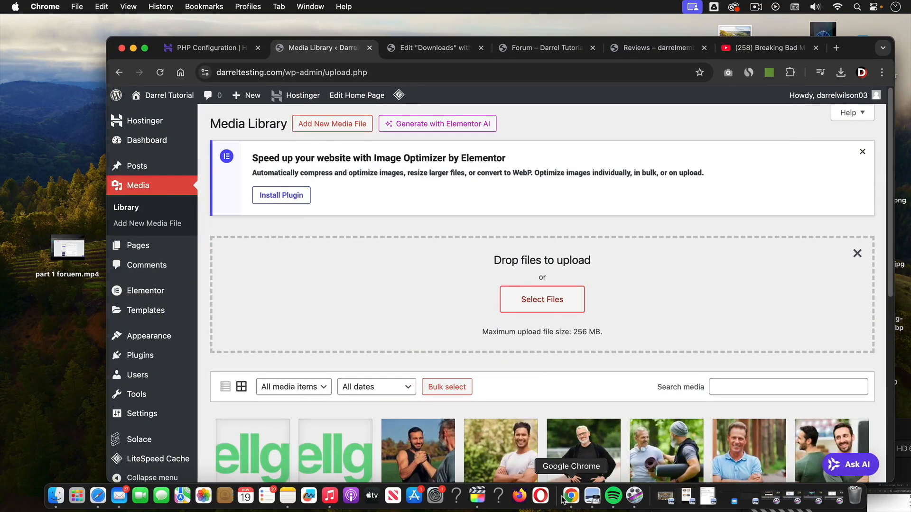
Upload Fake Guru Course.zip from the Desktop to the Media Library.
click(146, 48)
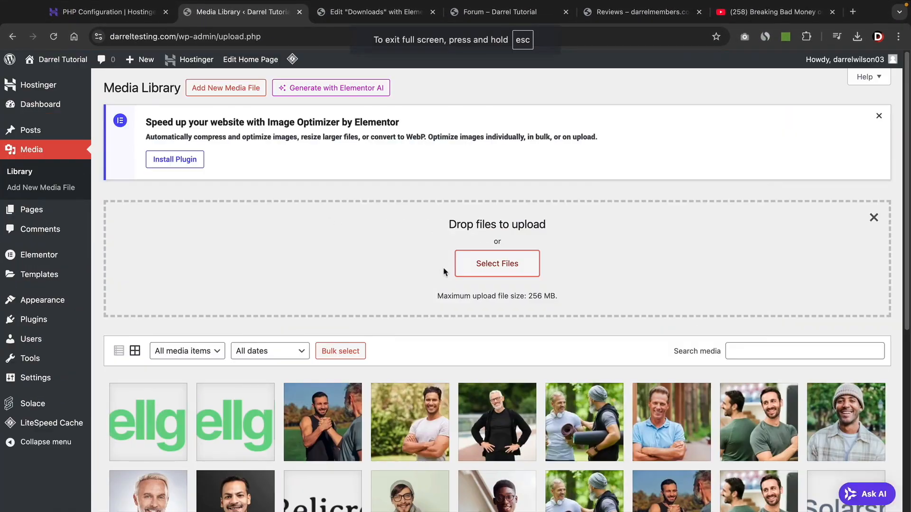
click(500, 268)
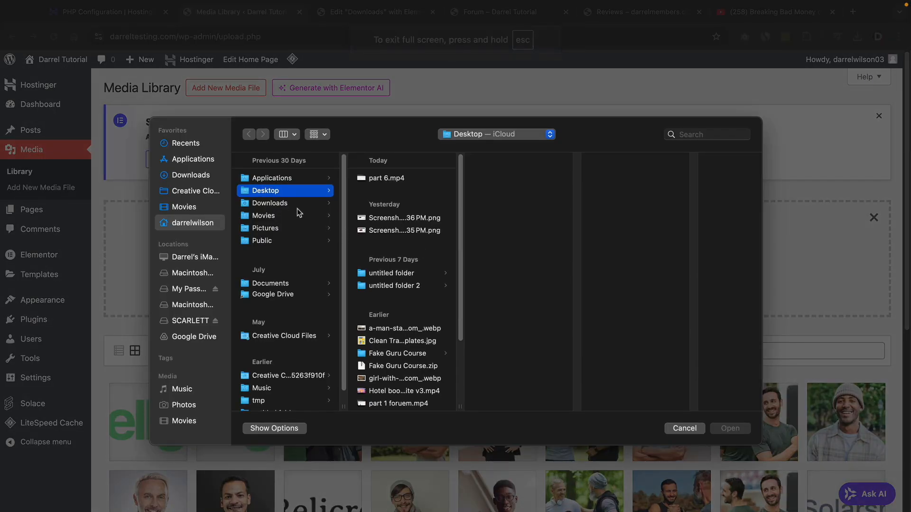
key(super+f)
text(fake)
click(285, 236)
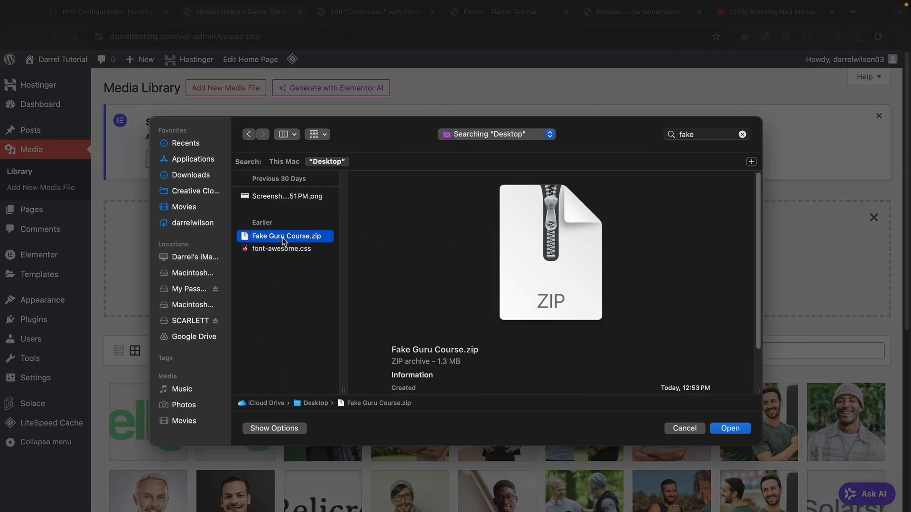
click(729, 429)
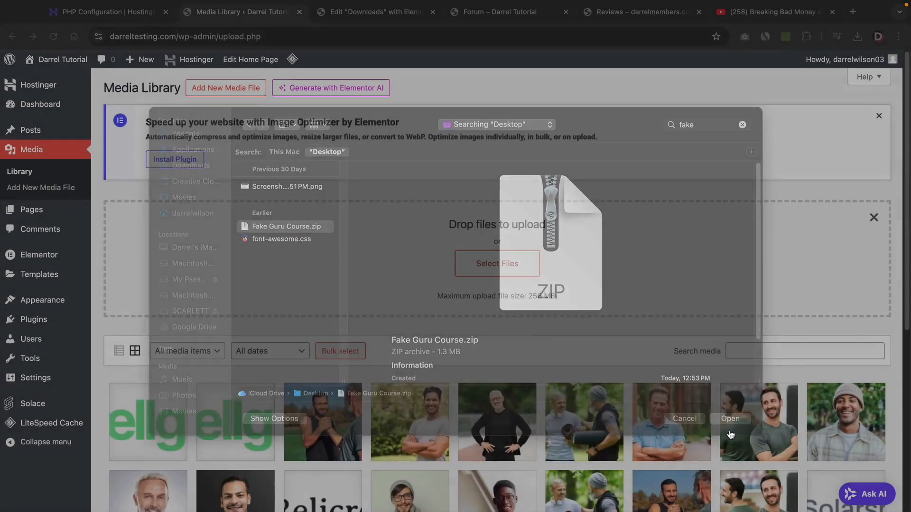
Open the uploaded zip's attachment details and copy its File URL.
scroll(521, 362, down, 3)
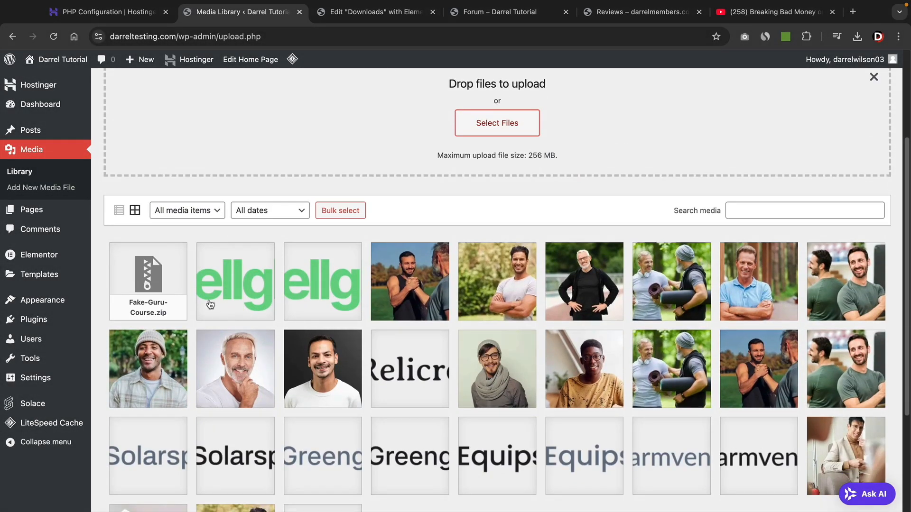
click(158, 277)
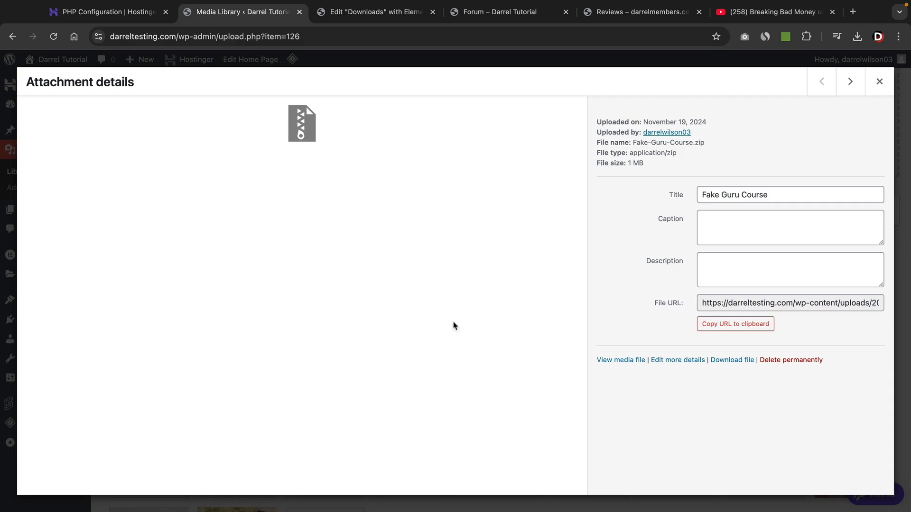
triple_click(737, 304)
key(super+c)
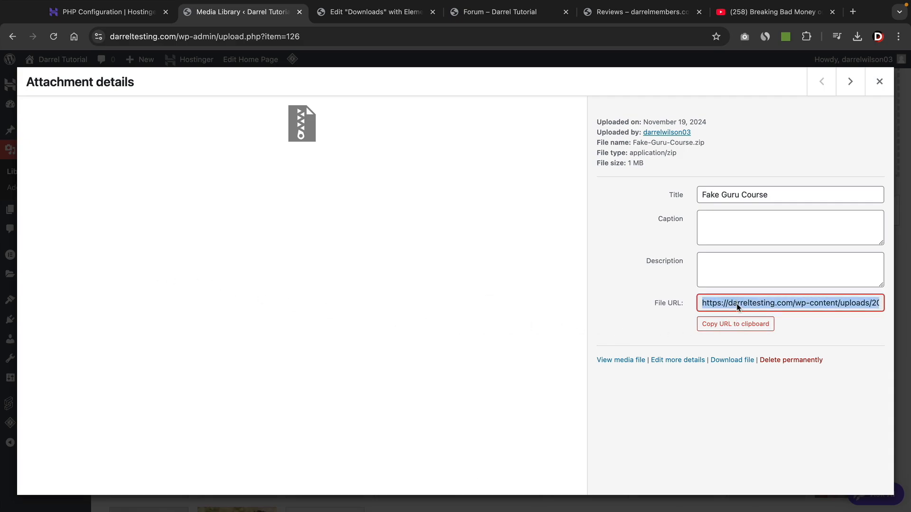
right_click(737, 304)
click(715, 329)
Paste the Fake-Guru-Course.zip URL as the Download button's link and publish the Downloads page.
click(879, 81)
click(369, 13)
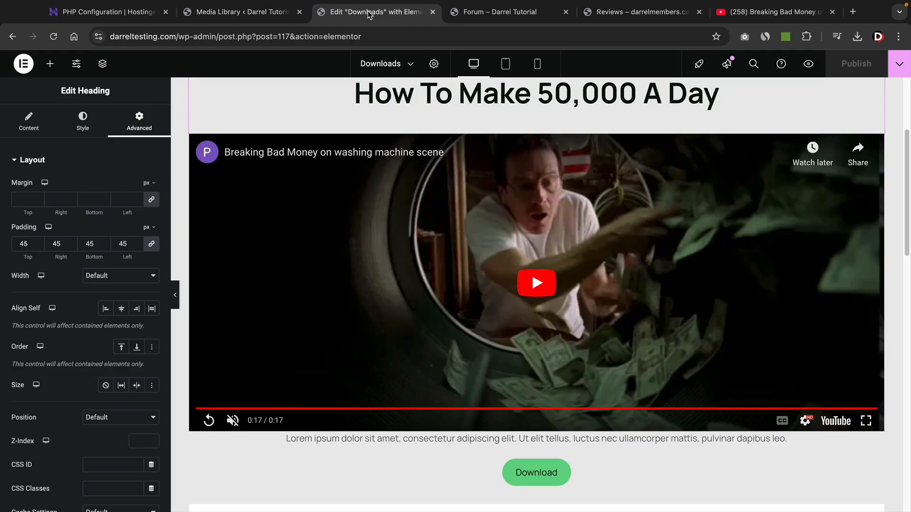
scroll(536, 379, down, 3)
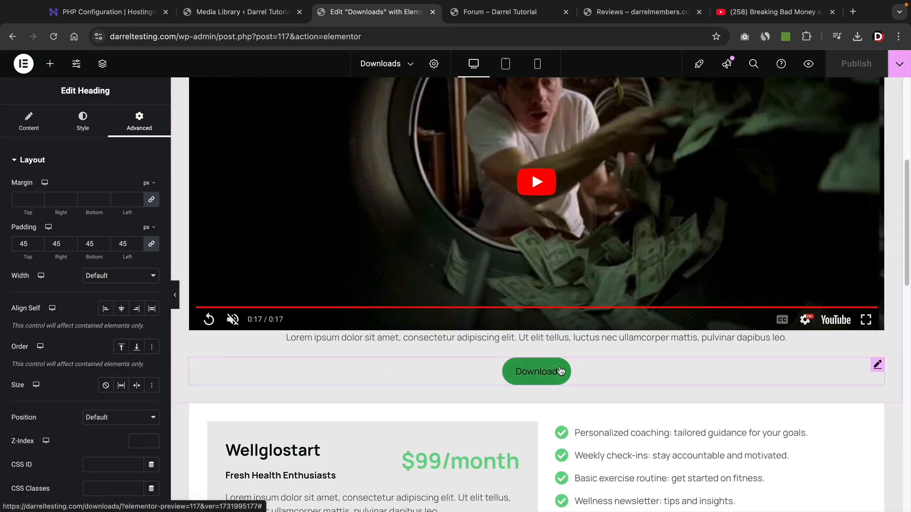
click(560, 372)
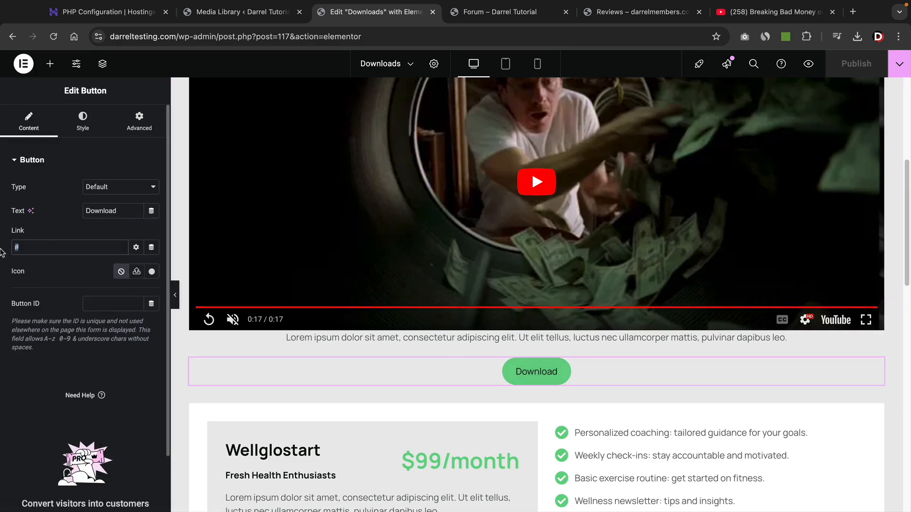
right_click(26, 251)
click(45, 287)
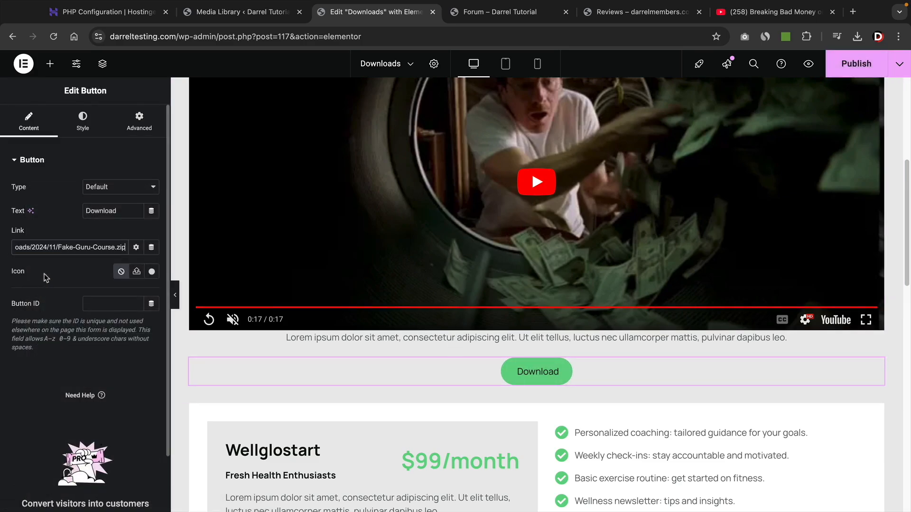
click(856, 64)
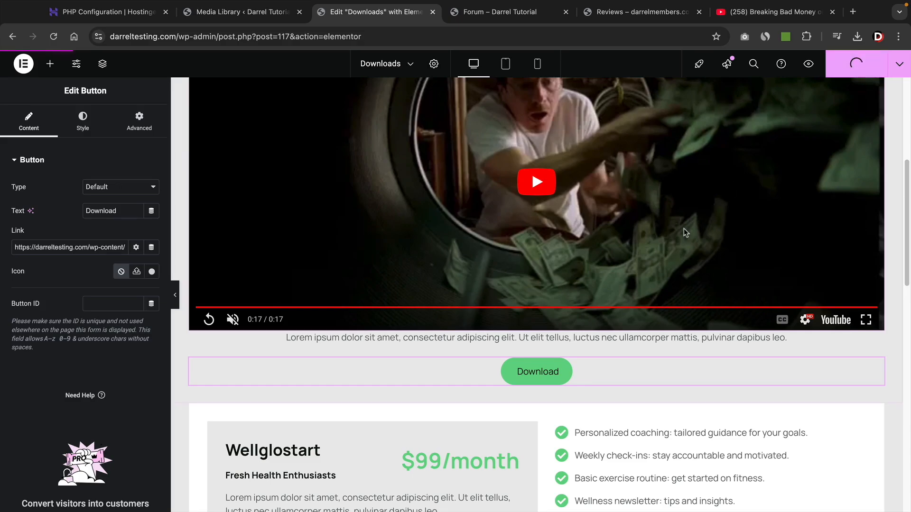
scroll(578, 383, down, 4)
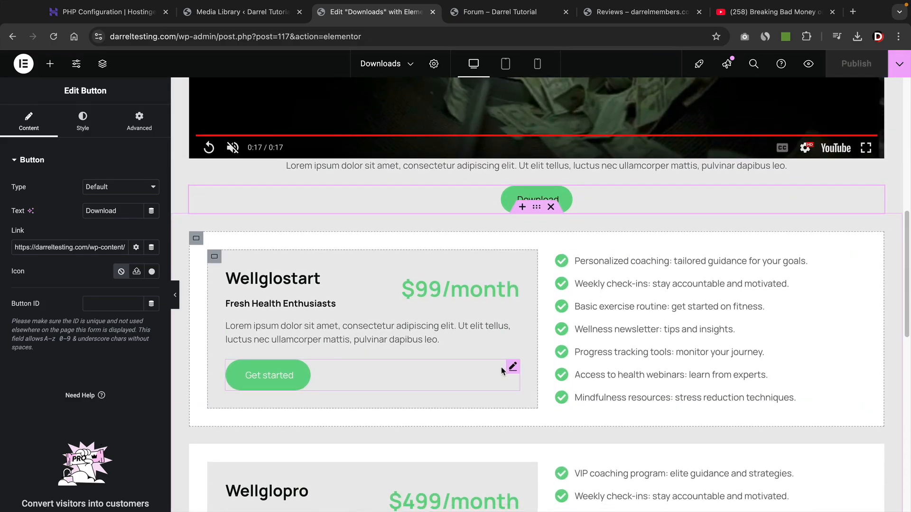
click(512, 368)
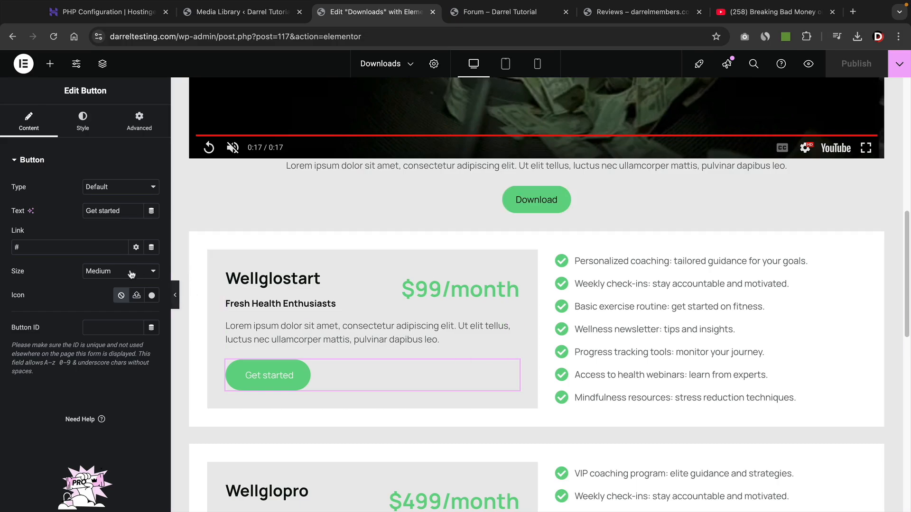
text(home)
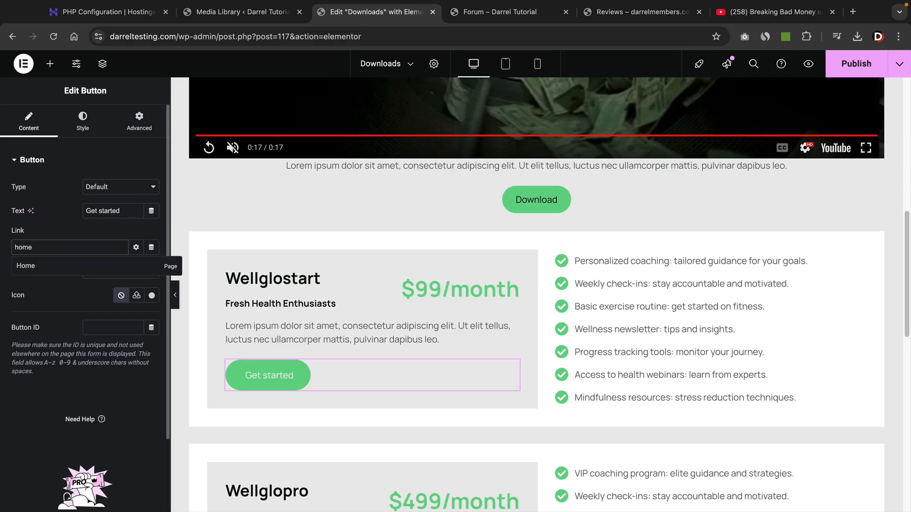
click(28, 266)
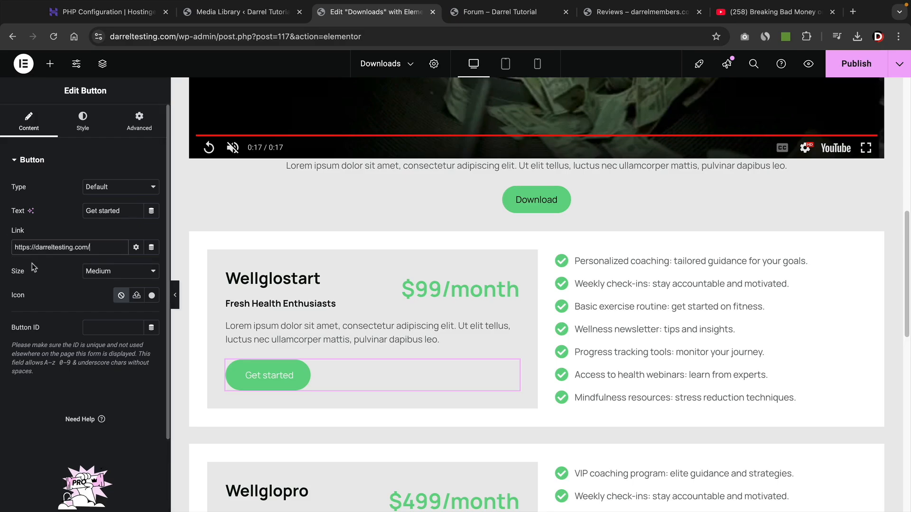
drag(97, 248, 8, 250)
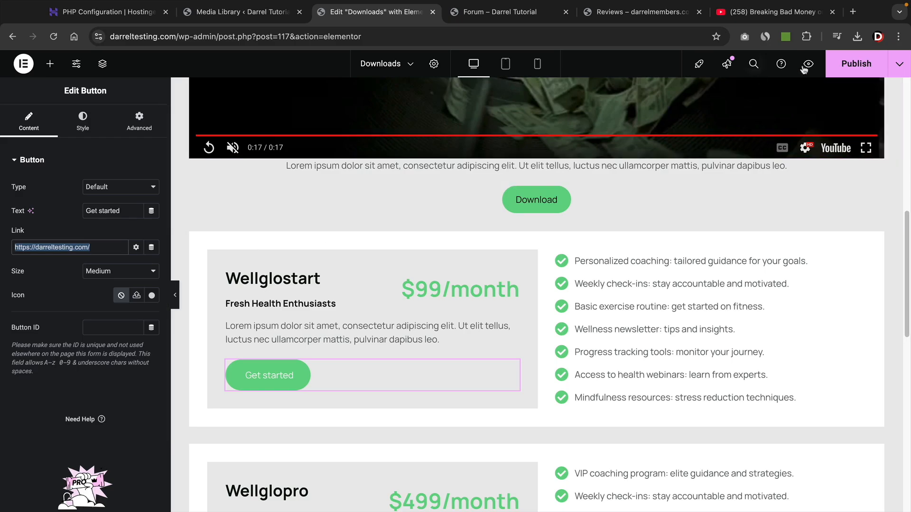
click(856, 64)
scroll(569, 213, up, 10)
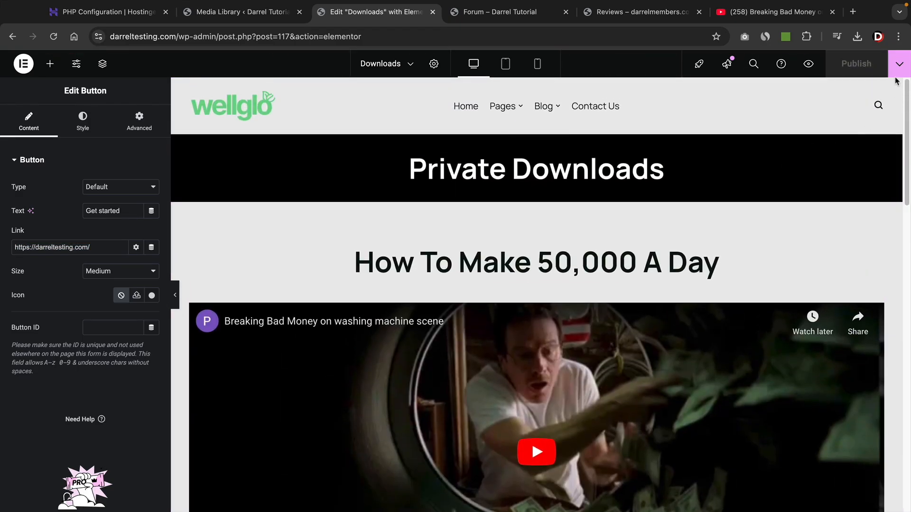
click(899, 66)
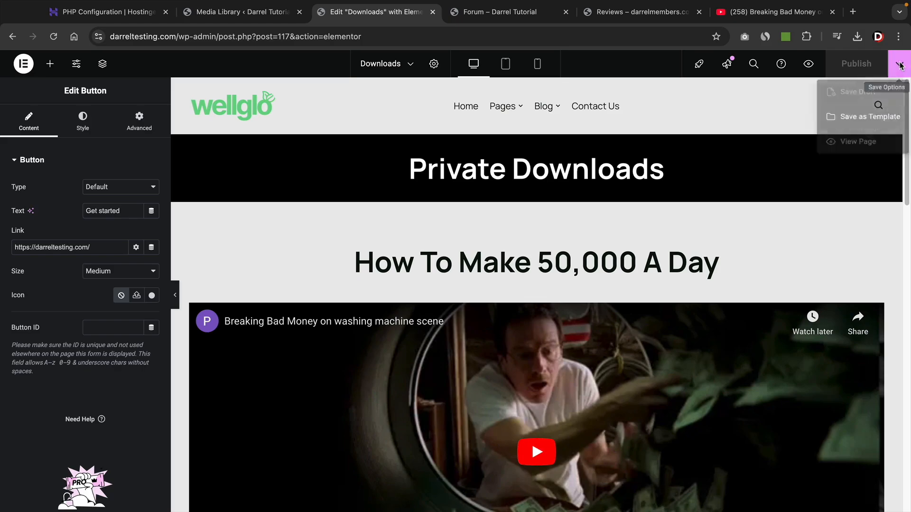
On the live Downloads page, click Download and confirm Fake-Guru-Course.zip (1,252 KB) downloaded.
click(852, 149)
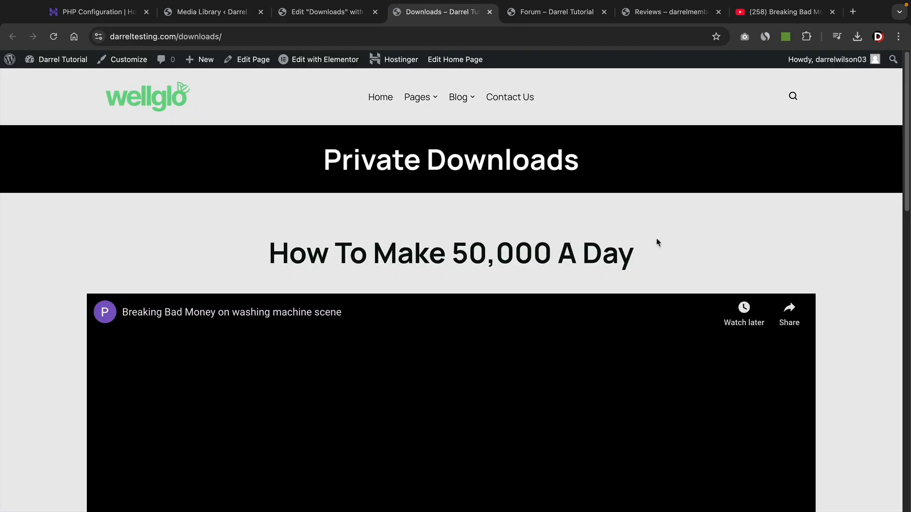
scroll(637, 237, down, 1)
scroll(637, 237, down, 3)
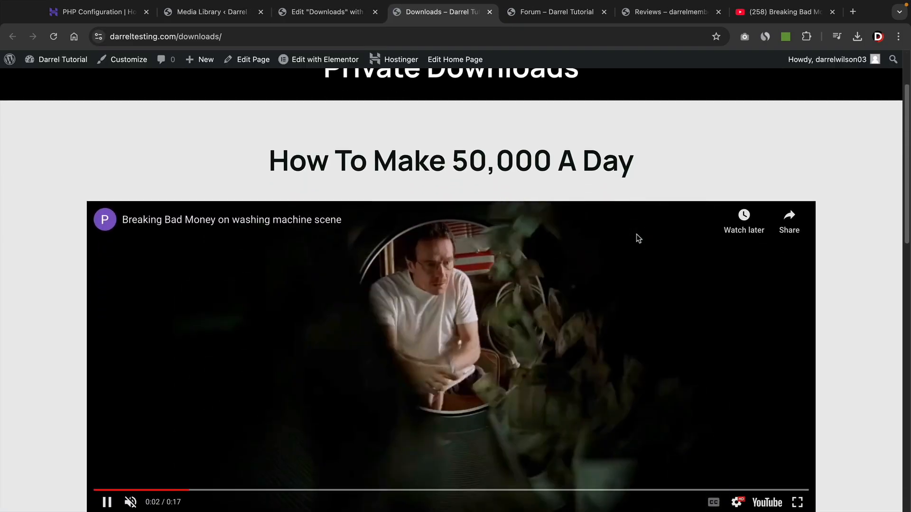
scroll(626, 239, down, 5)
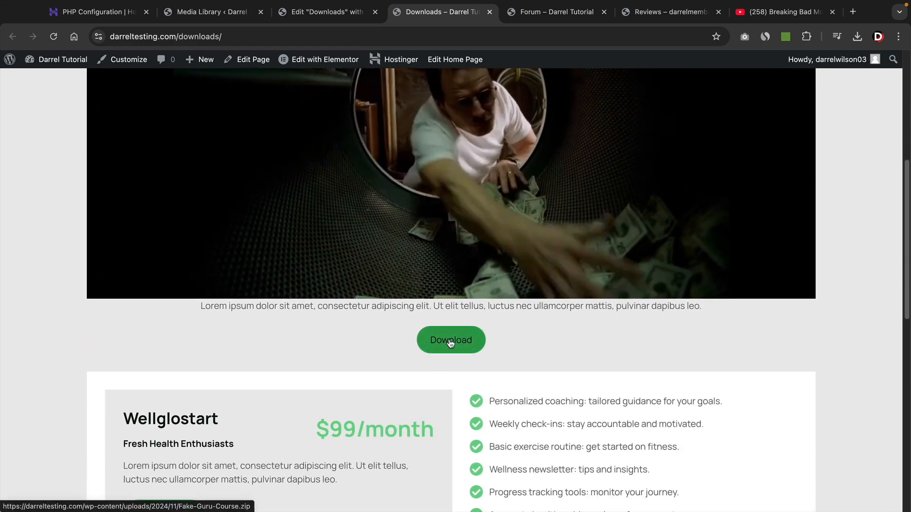
click(450, 343)
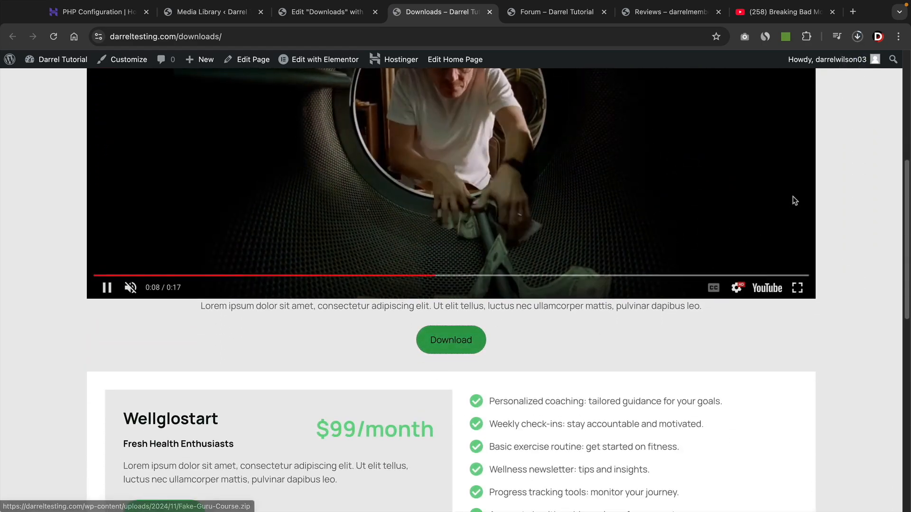
click(858, 38)
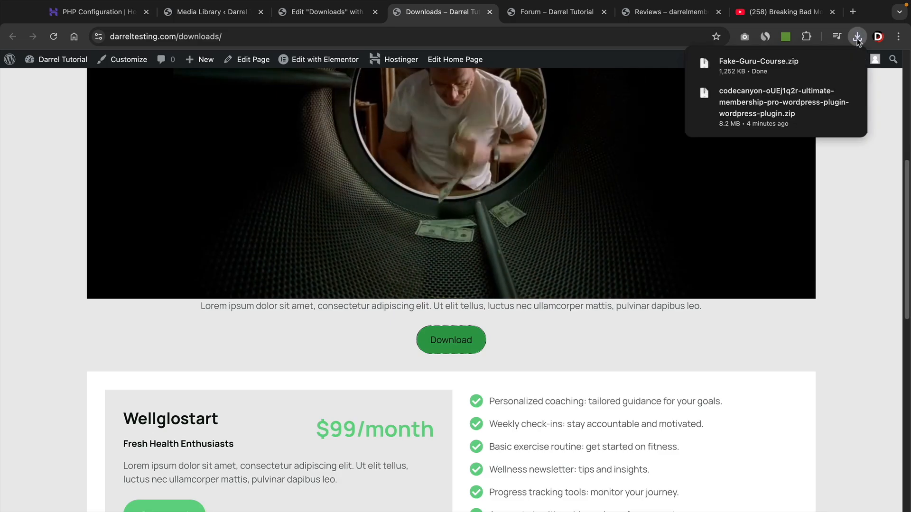
mouse_move(776, 70)
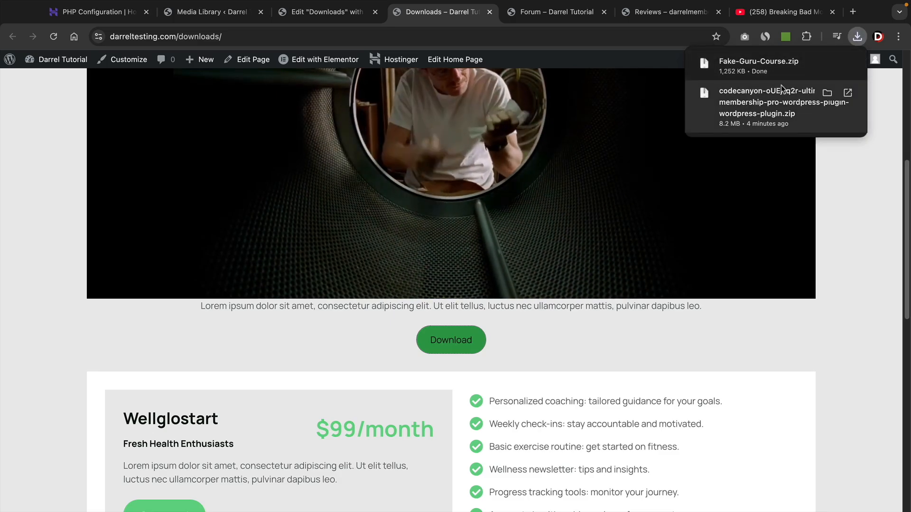
scroll(629, 395, up, 8)
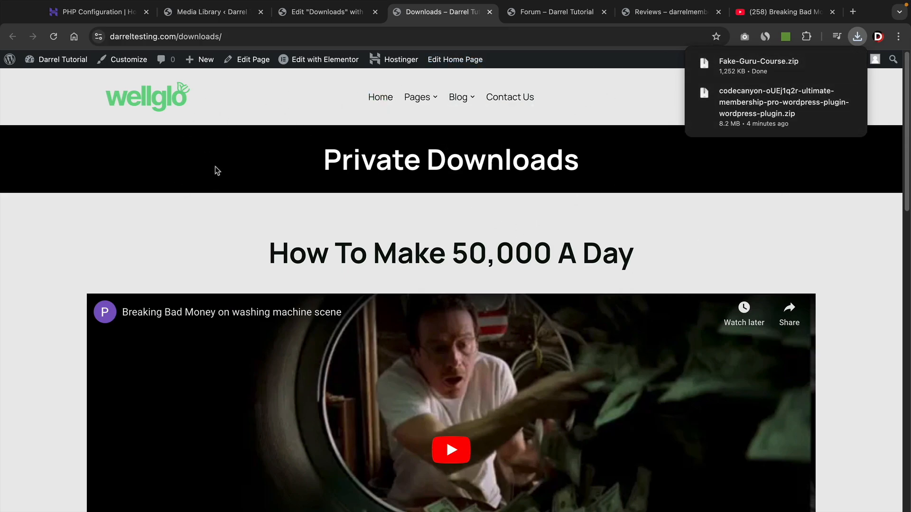
Publish a new page titled 'Courses' with Hide Title ticked in Solace Options, and save.
mouse_move(203, 64)
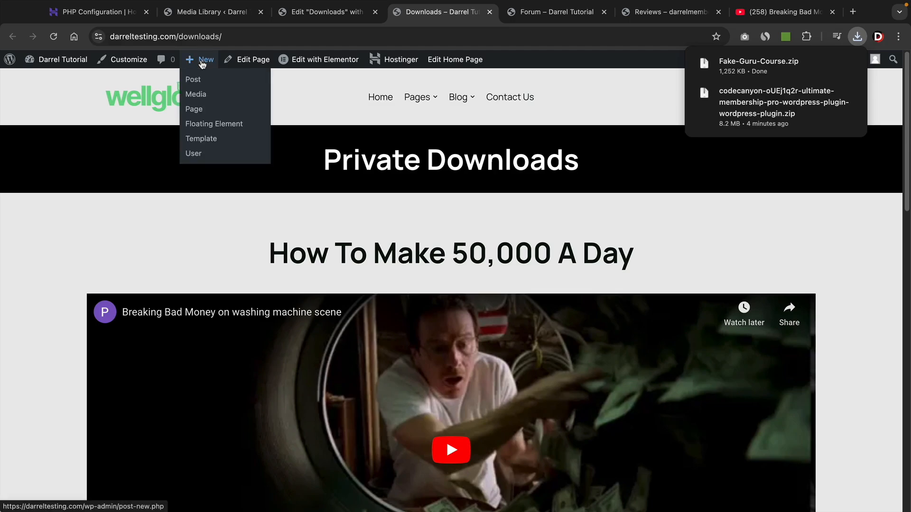
click(196, 111)
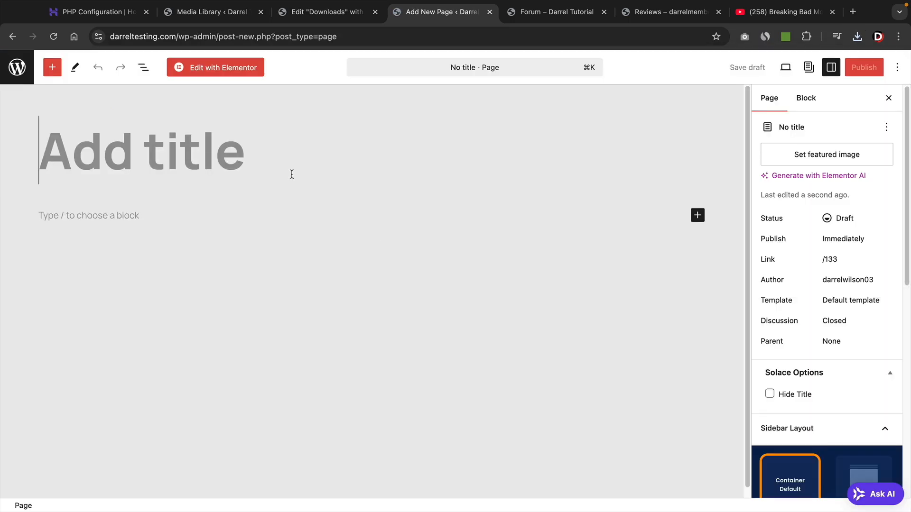
text(Courses)
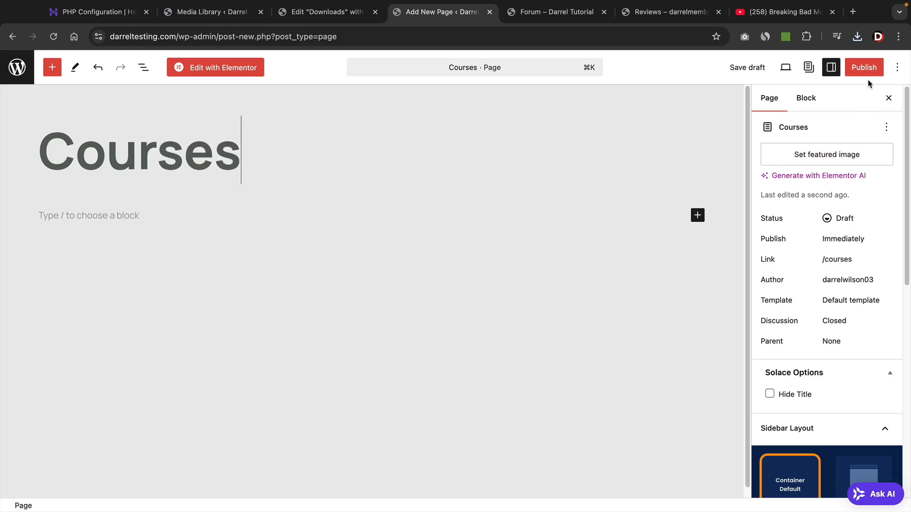
click(865, 67)
click(850, 66)
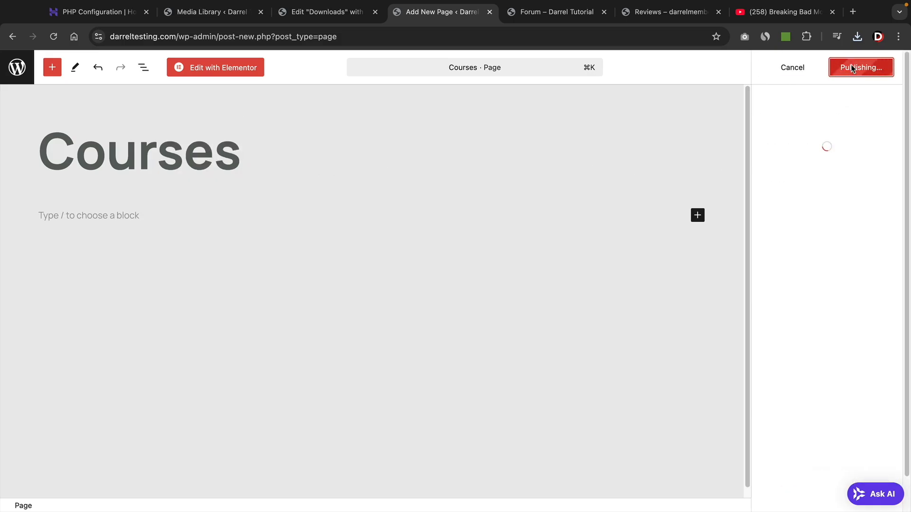
click(890, 66)
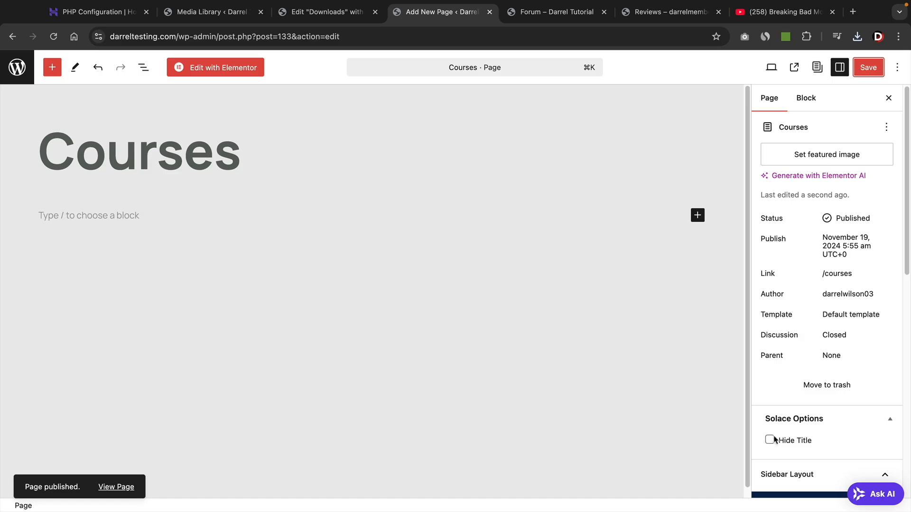
click(769, 439)
click(869, 67)
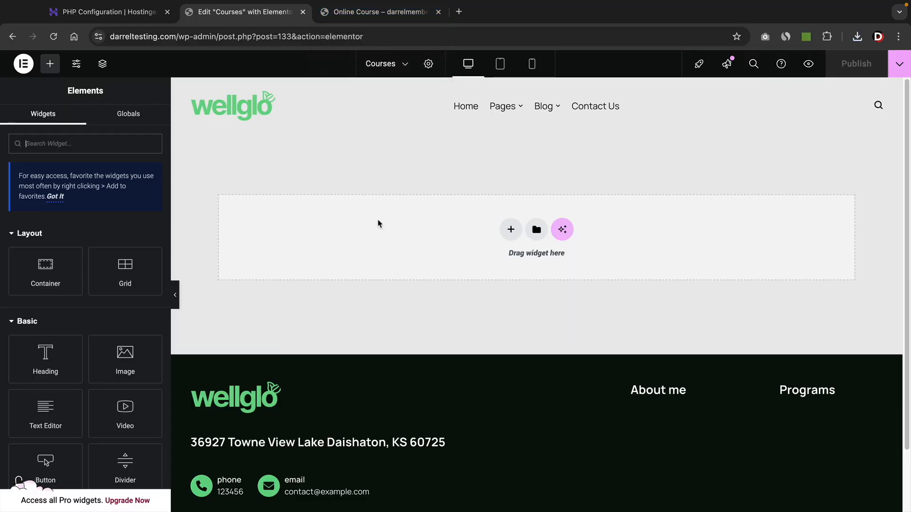
Review the live Online Course page's Section 1, Materials and lessons list, then go to Next Lesson.
click(405, 16)
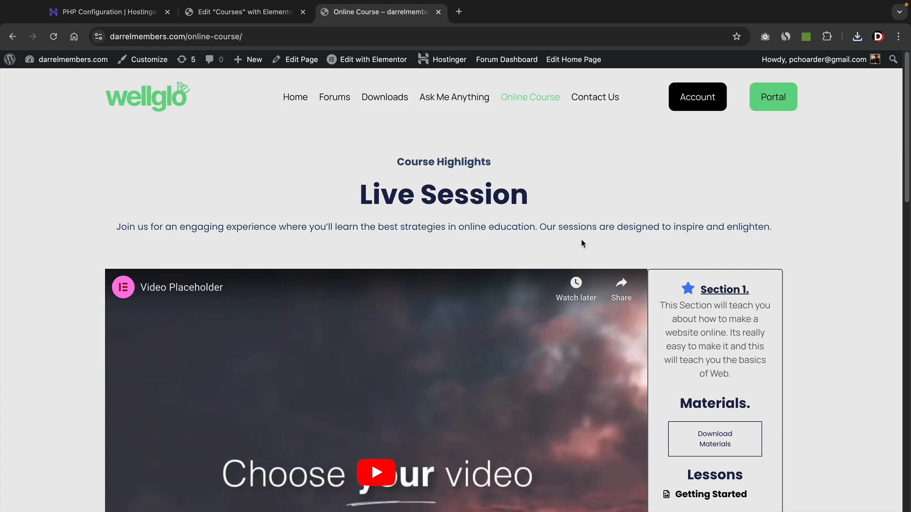
scroll(467, 202, down, 3)
scroll(507, 232, up, 3)
scroll(554, 266, down, 3)
scroll(554, 266, down, 3)
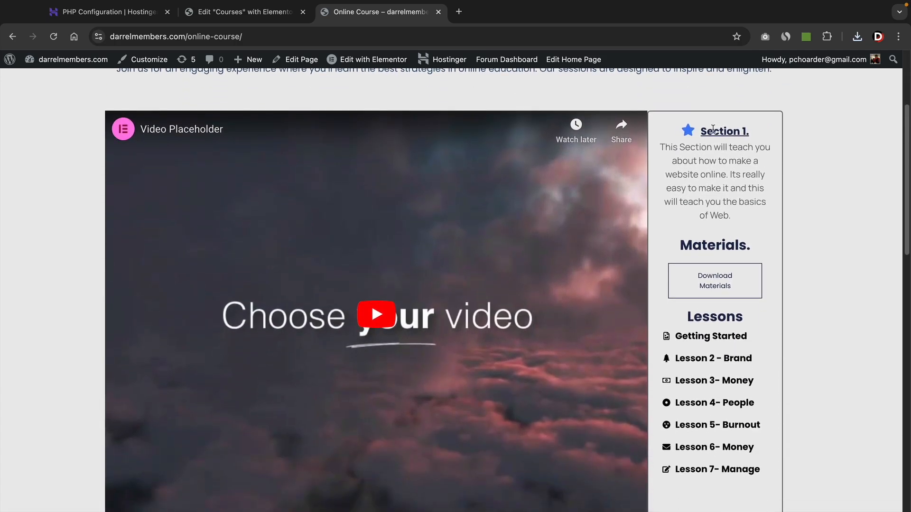
drag(712, 129, 734, 128)
drag(702, 246, 738, 247)
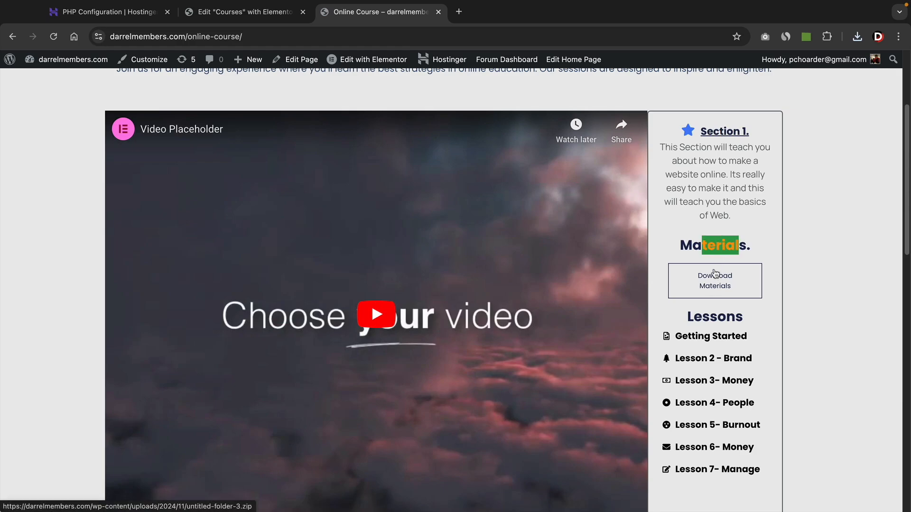
scroll(744, 291, down, 3)
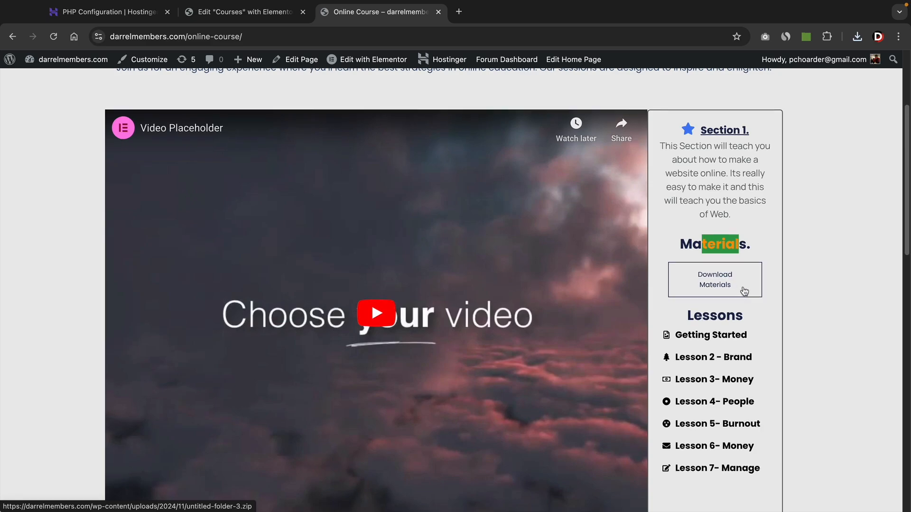
drag(696, 264, 757, 296)
scroll(756, 296, down, 10)
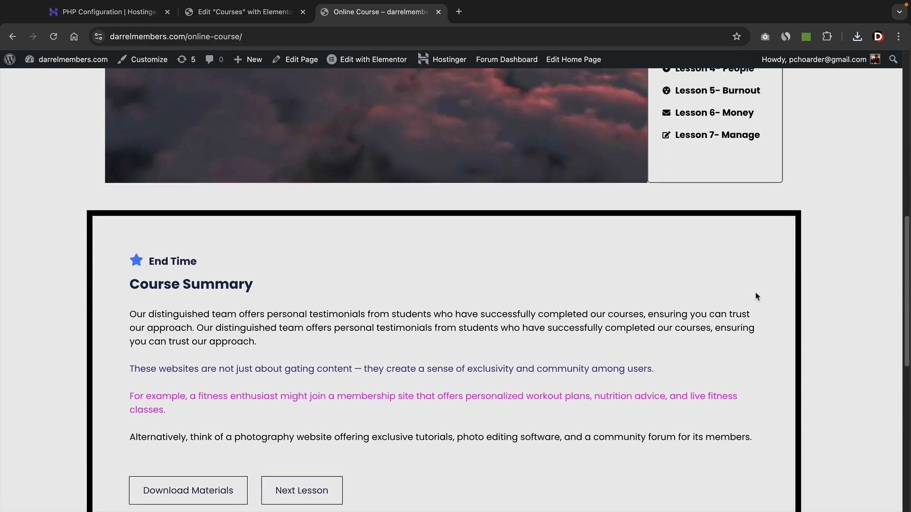
scroll(755, 292, down, 2)
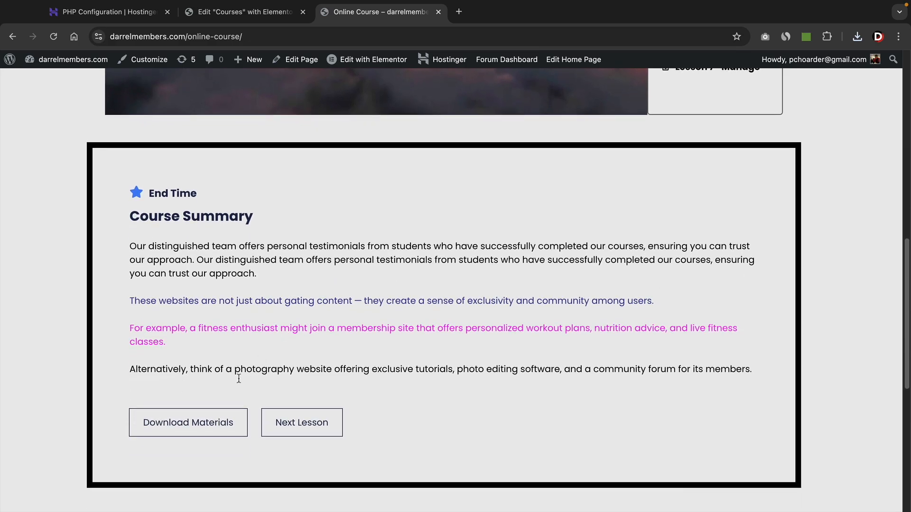
click(327, 431)
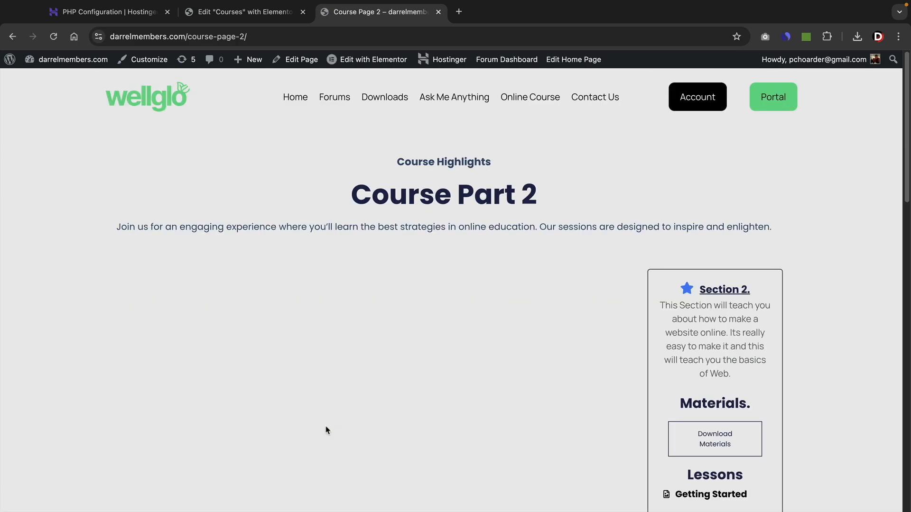
Scroll through Course Part 2's video and seven-lesson sidebar, then back to the top.
drag(350, 195, 556, 190)
click(556, 190)
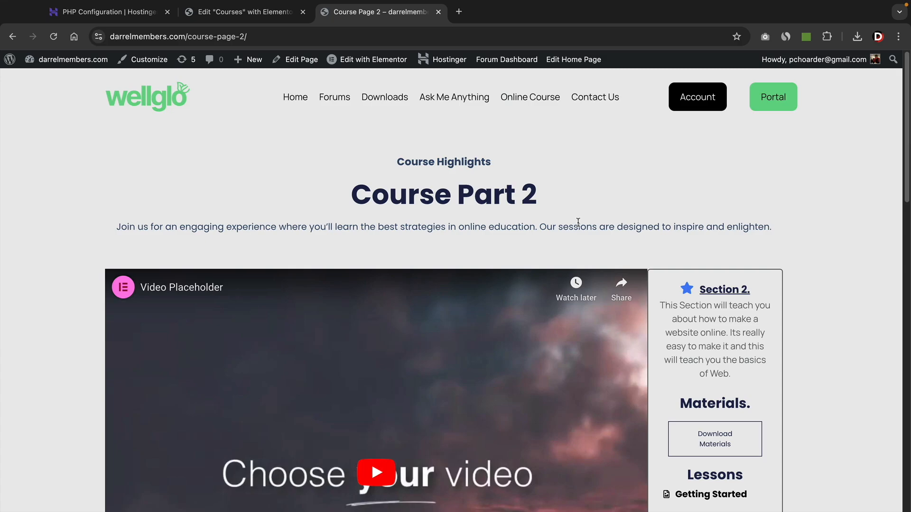
scroll(578, 223, down, 4)
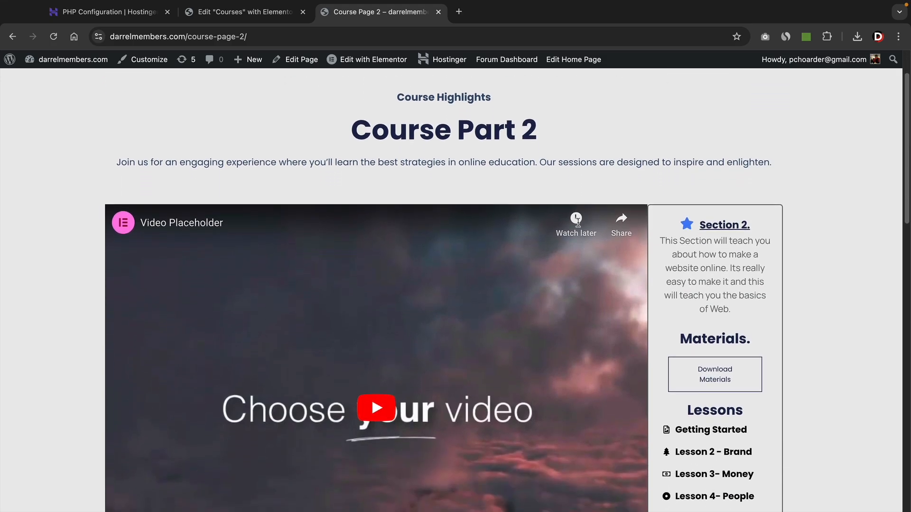
scroll(577, 222, down, 1)
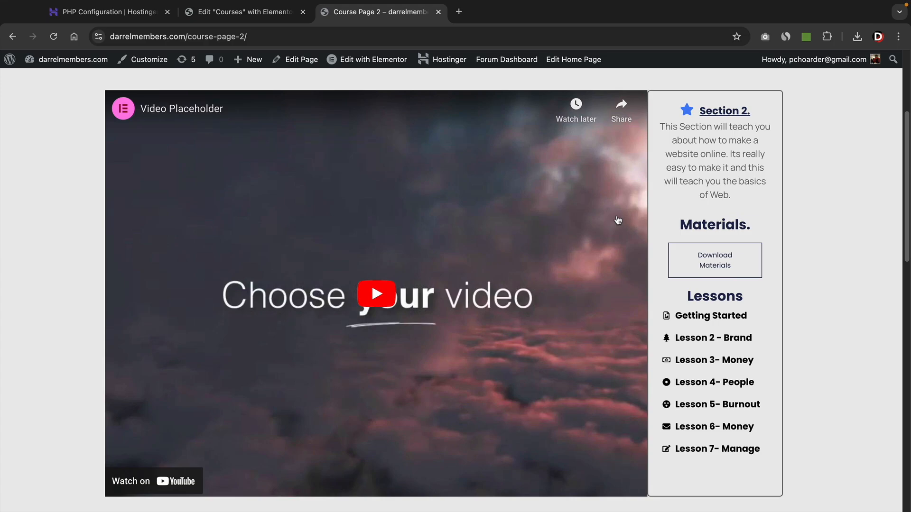
scroll(470, 198, up, 4)
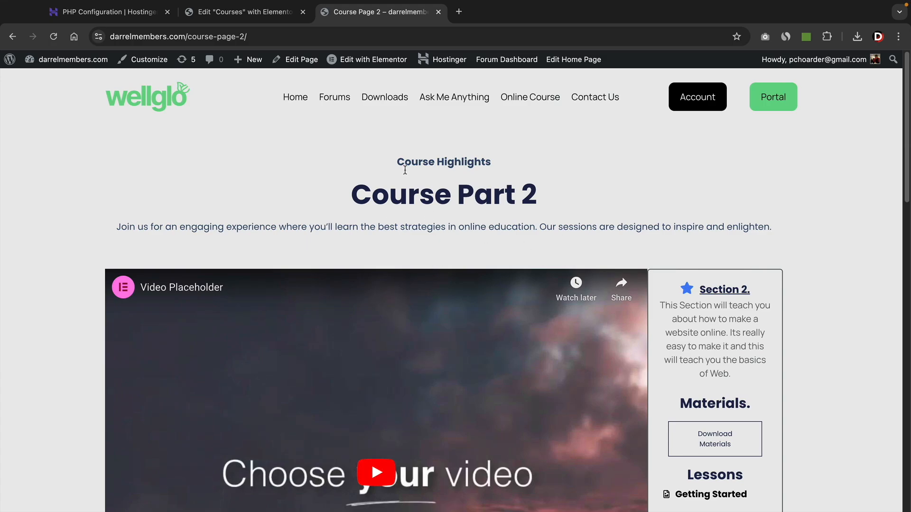
Return to the empty Courses page editor, try dropping the exported JSON file, and open the template library.
click(216, 29)
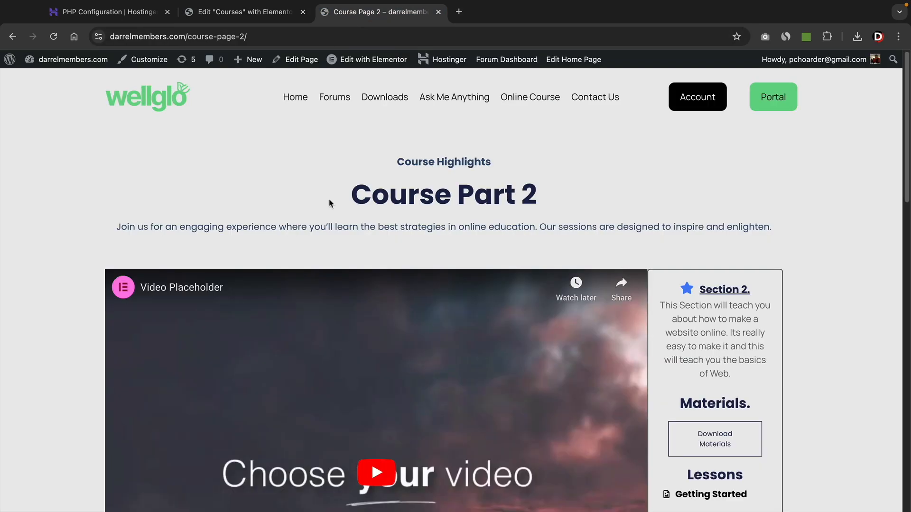
click(378, 11)
scroll(593, 353, down, 8)
scroll(590, 358, up, 8)
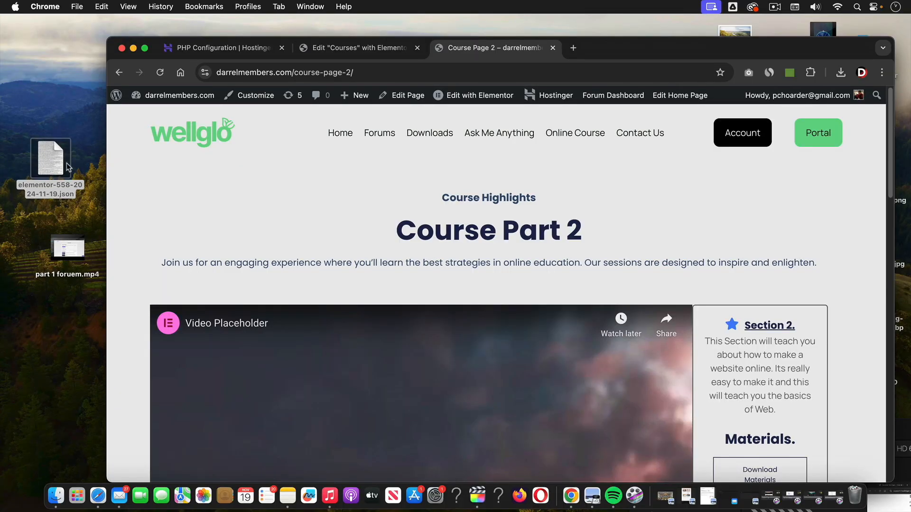
drag(68, 167, 75, 118)
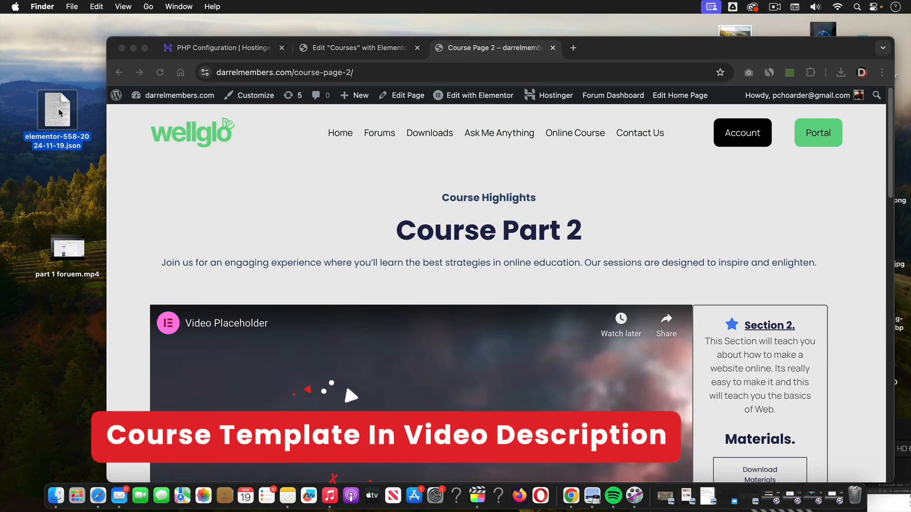
click(335, 49)
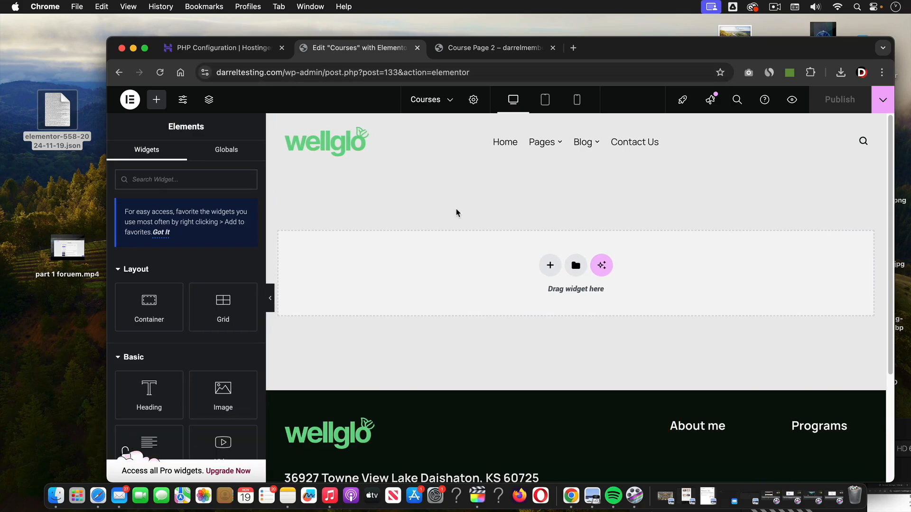
drag(57, 111, 499, 279)
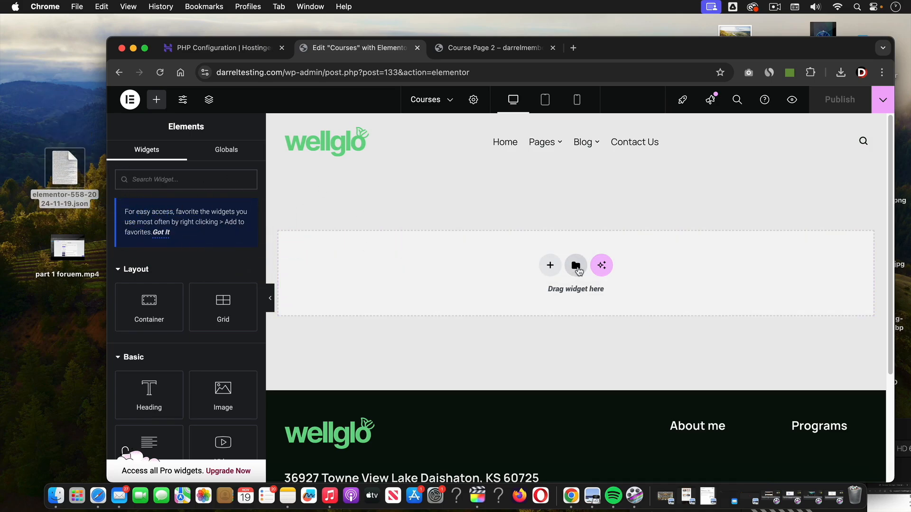
click(576, 266)
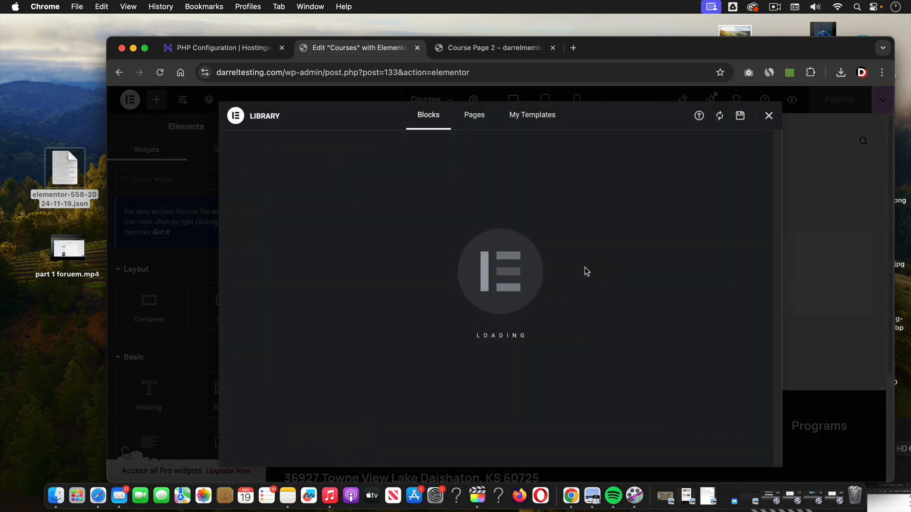
Import the exported Course Page JSON file, suppressing the safety warning, and insert it from My Templates.
click(699, 117)
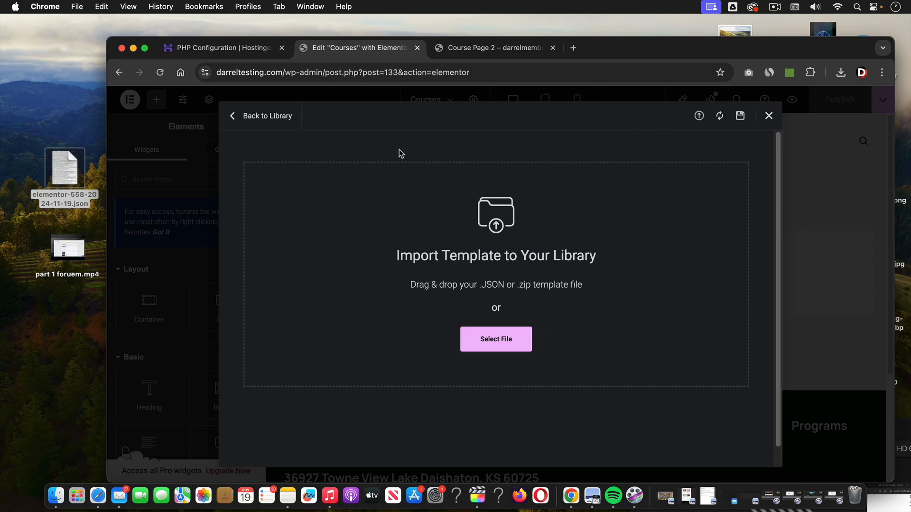
drag(60, 168, 432, 273)
click(440, 296)
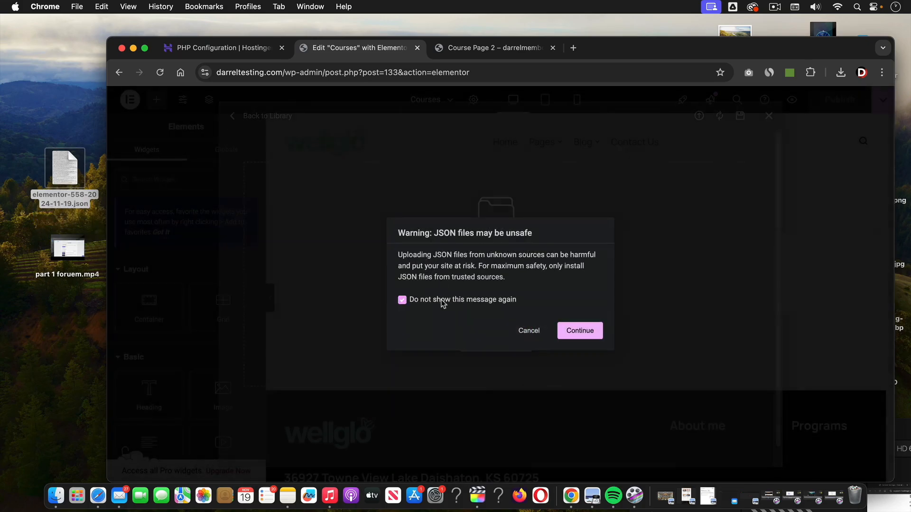
click(580, 331)
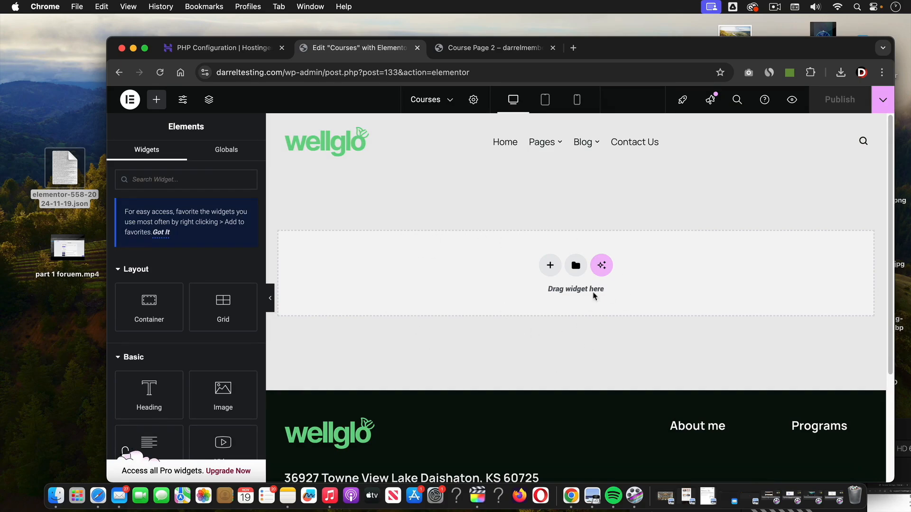
click(575, 269)
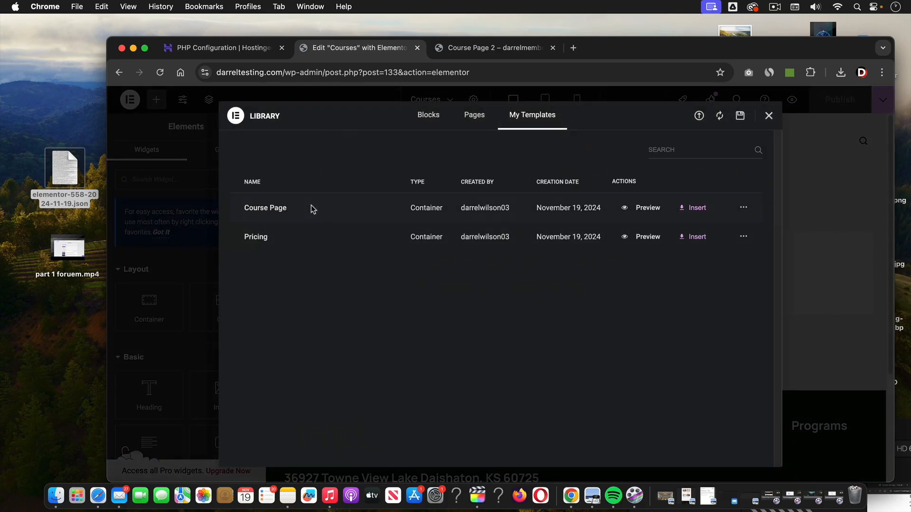
click(705, 210)
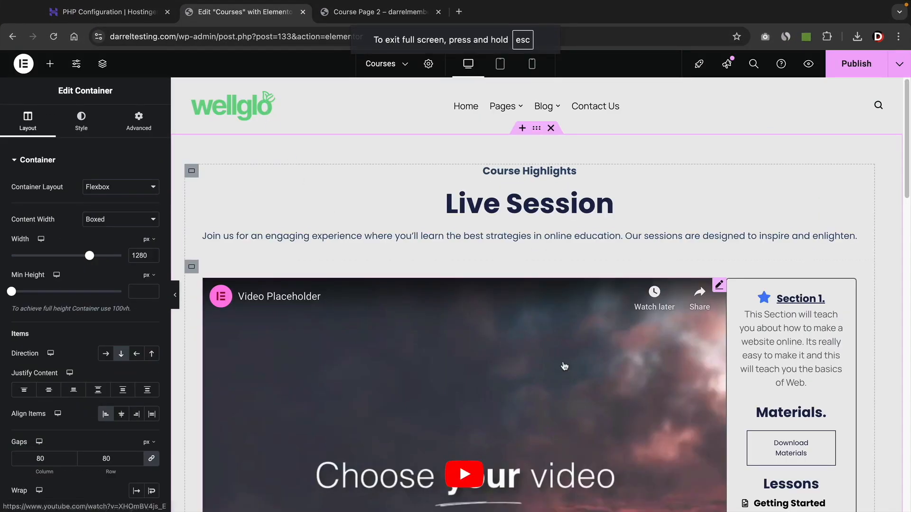
Review the inserted Live Session layout, publish the Courses page, and bring up the top container's menu.
scroll(606, 363, down, 6)
scroll(606, 363, down, 5)
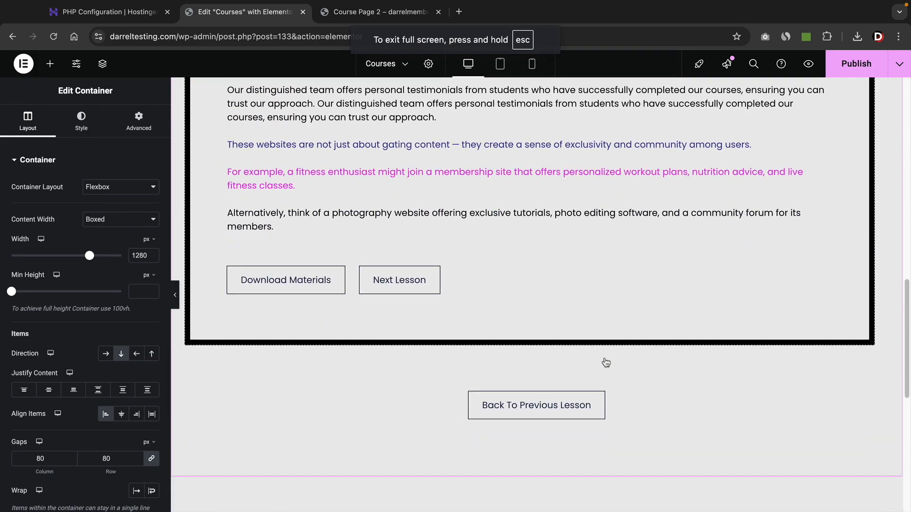
scroll(606, 362, up, 15)
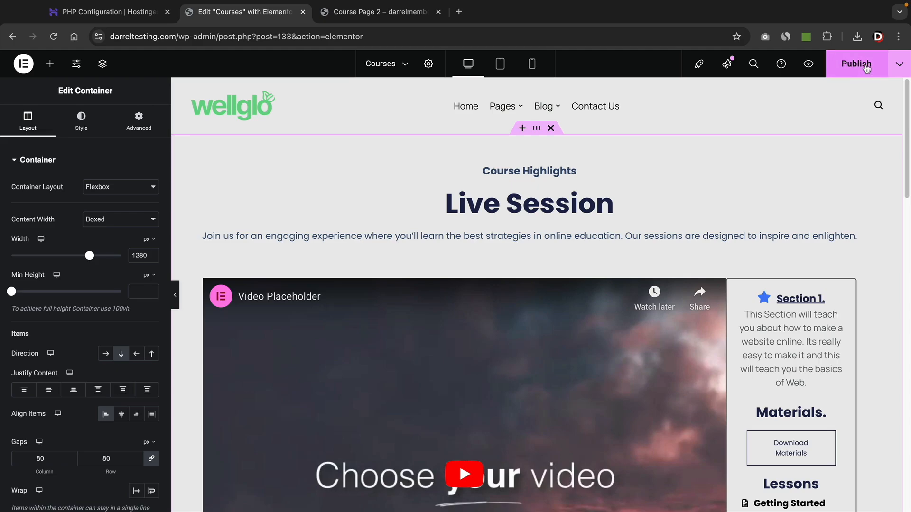
click(866, 69)
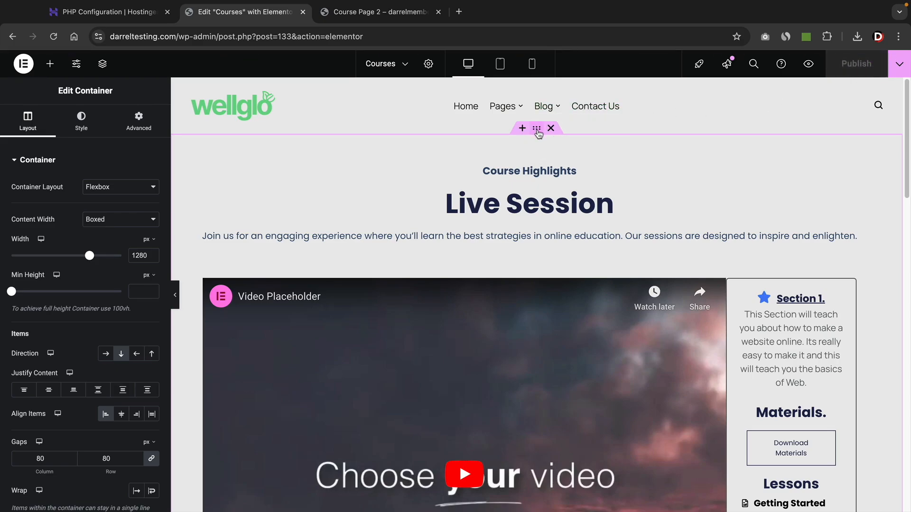
right_click(537, 130)
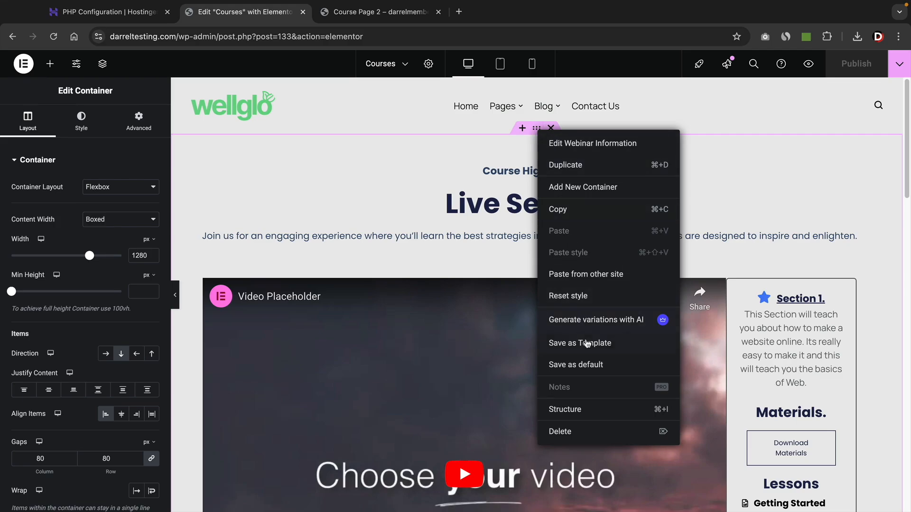
Save the top container as a library template named 'My New Course Page'.
click(588, 343)
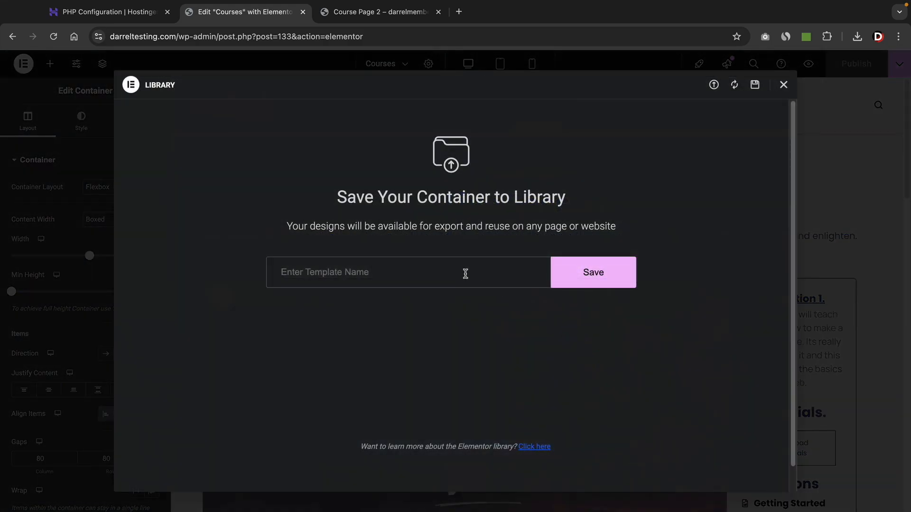
text(My New Course Pa)
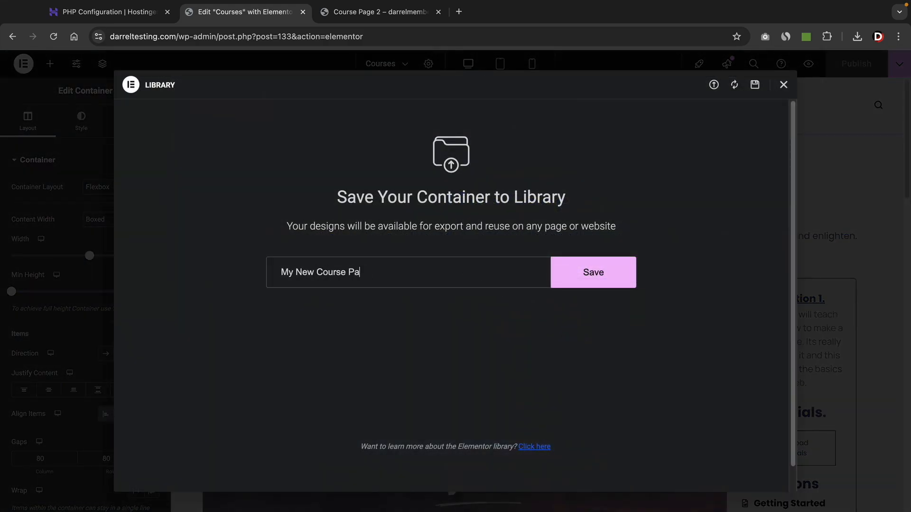
text(ge)
key(Return)
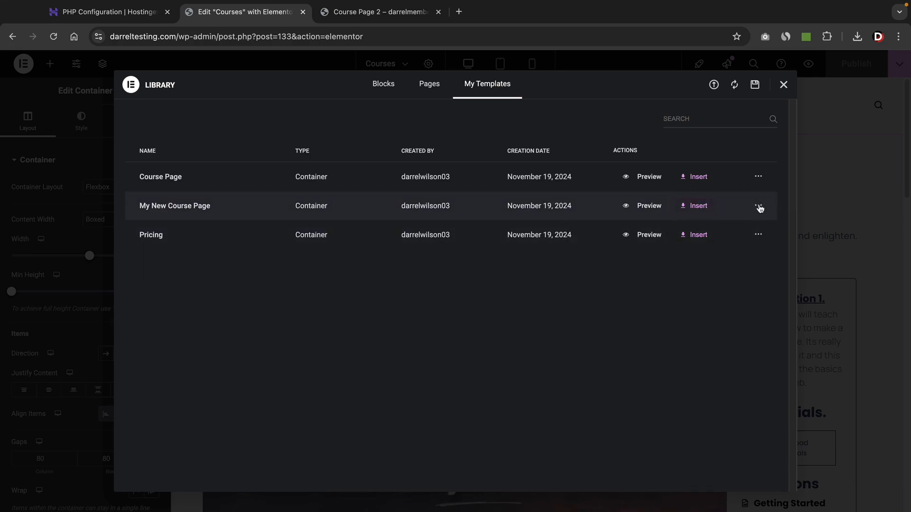
Export the My New Course Page template as a JSON file and close the Library.
click(758, 207)
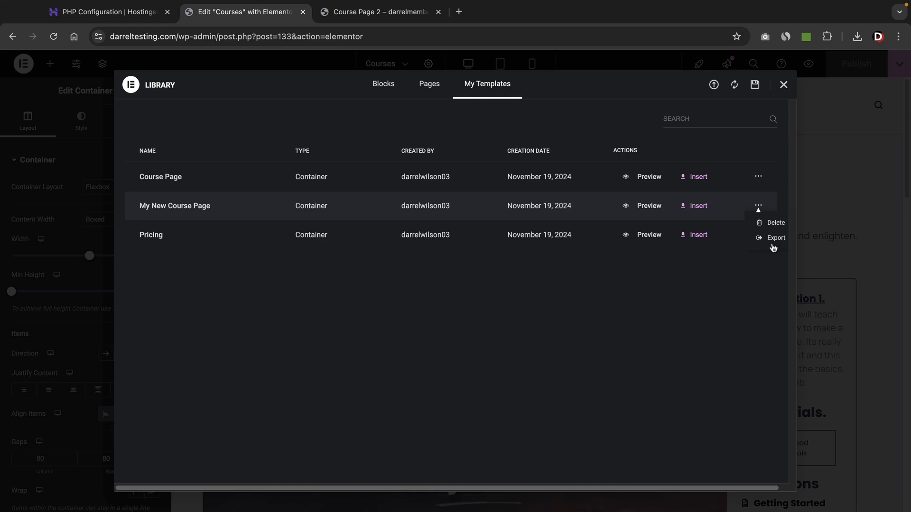
click(777, 242)
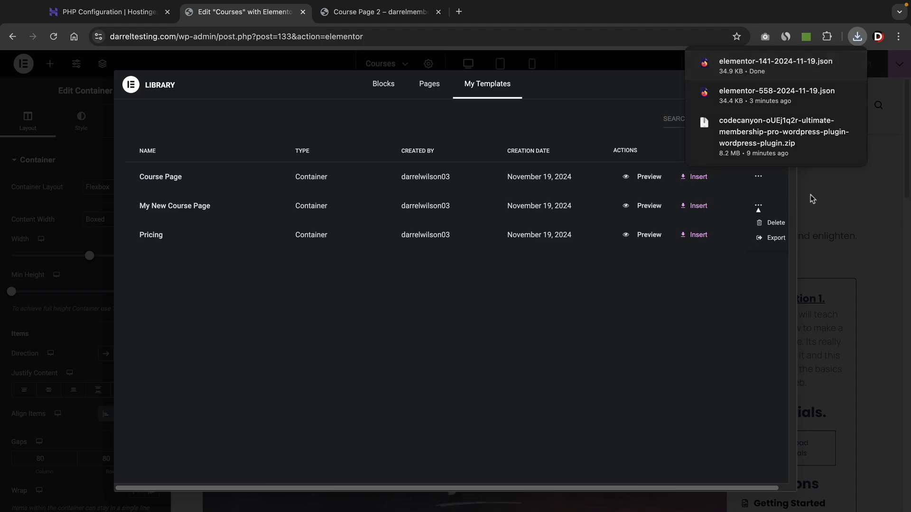
click(829, 225)
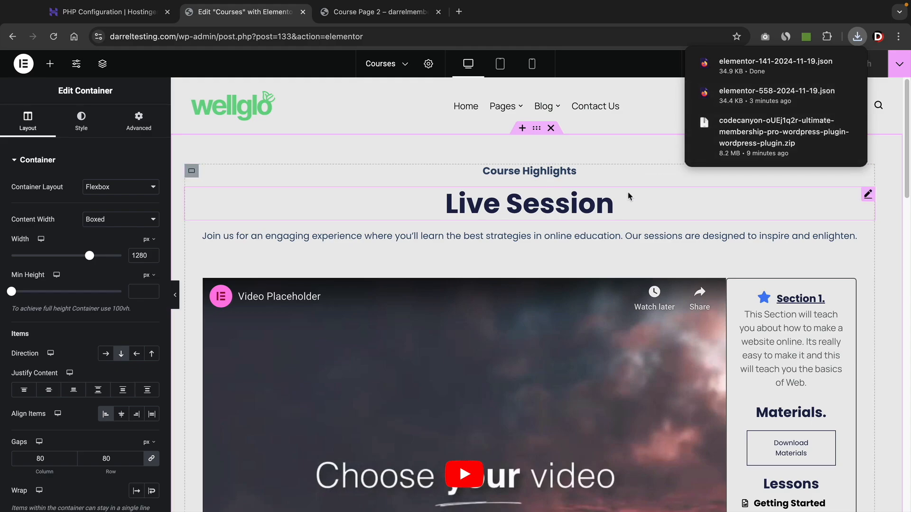
Dismiss the downloads list and inspect the Next Lesson button's settings.
click(797, 171)
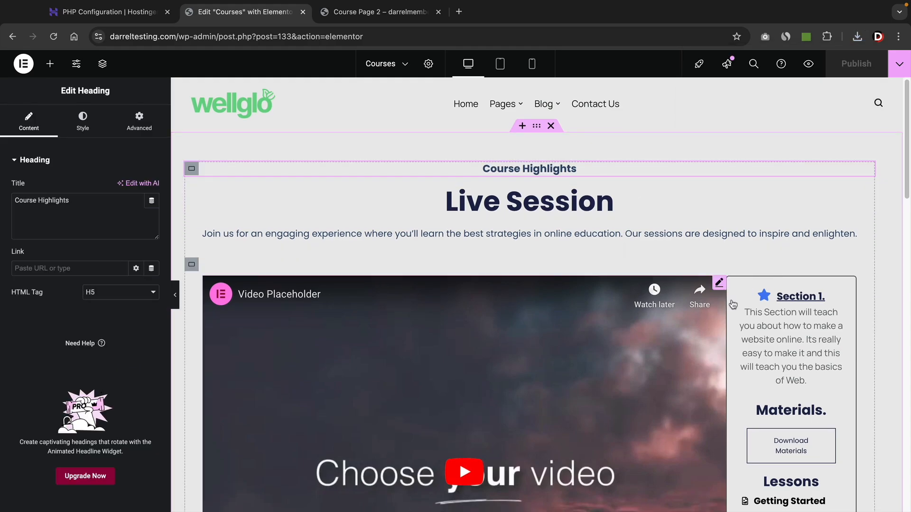
scroll(721, 266, down, 5)
scroll(724, 260, down, 6)
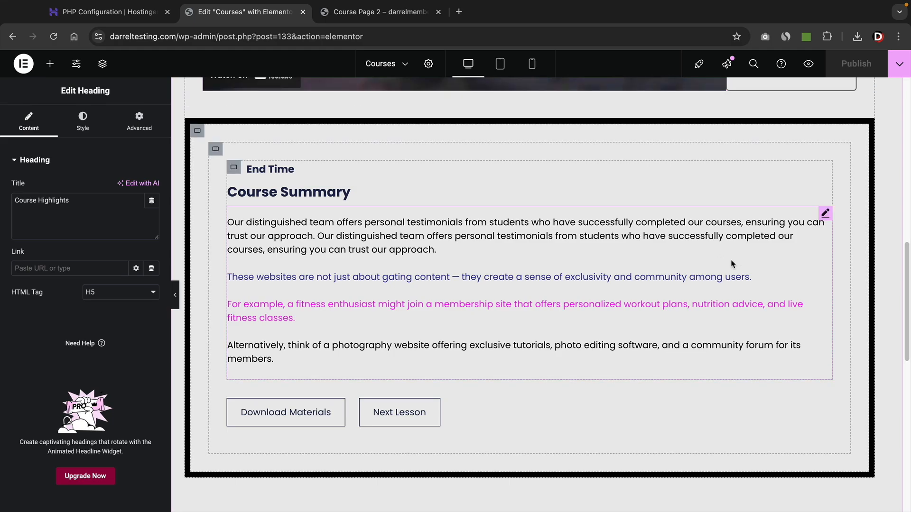
click(433, 409)
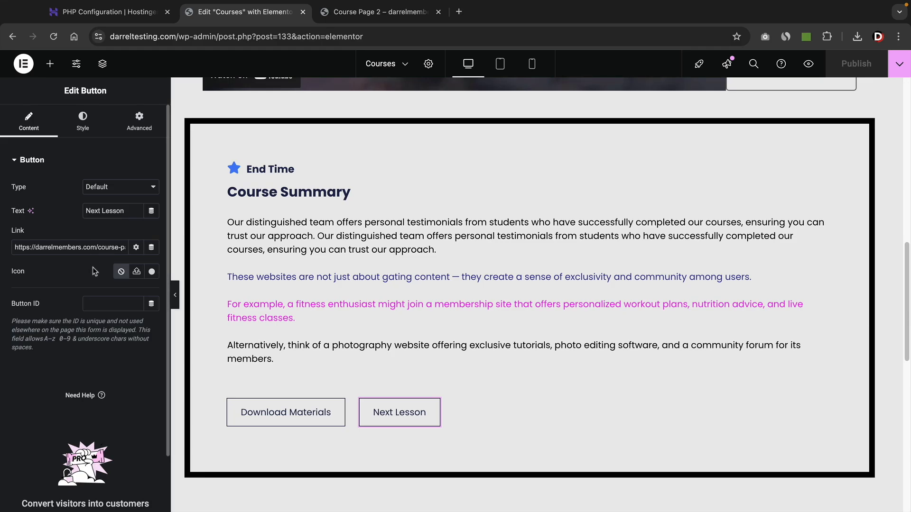
scroll(665, 370, up, 7)
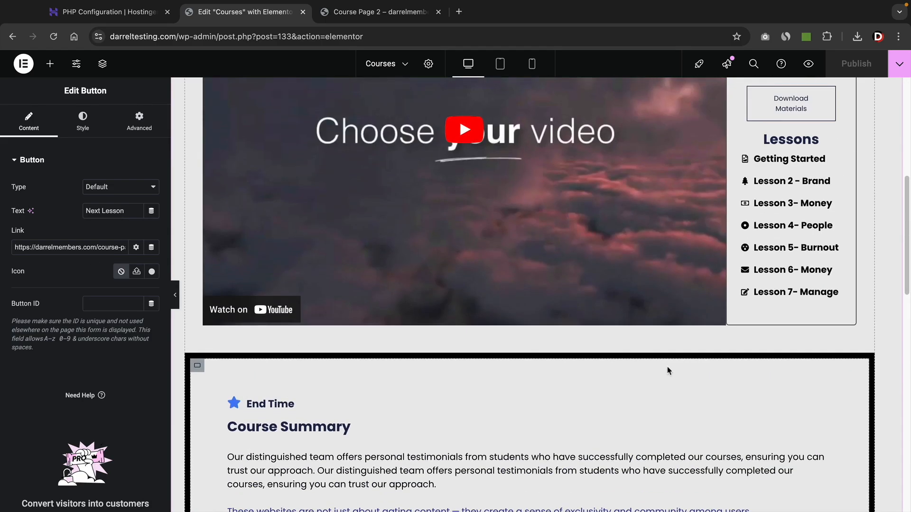
View the live Courses page and close the old Course Page 2 tab.
click(899, 63)
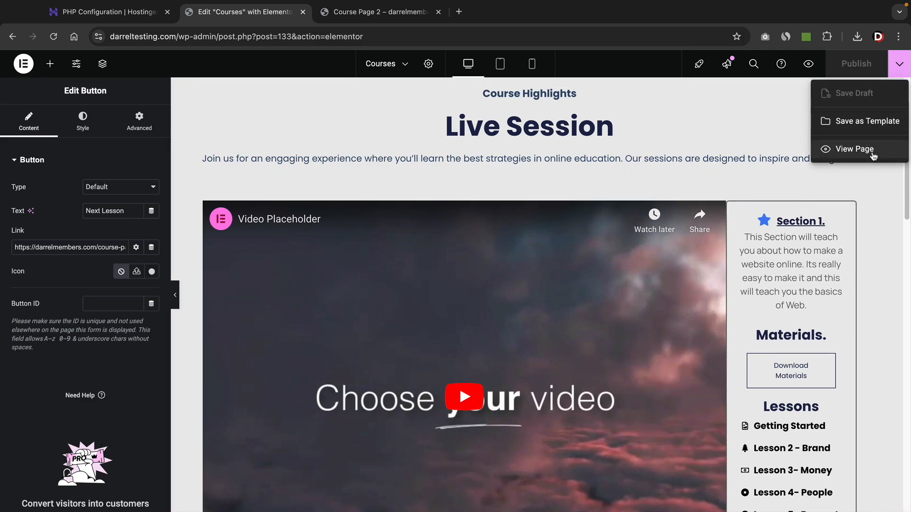
click(854, 149)
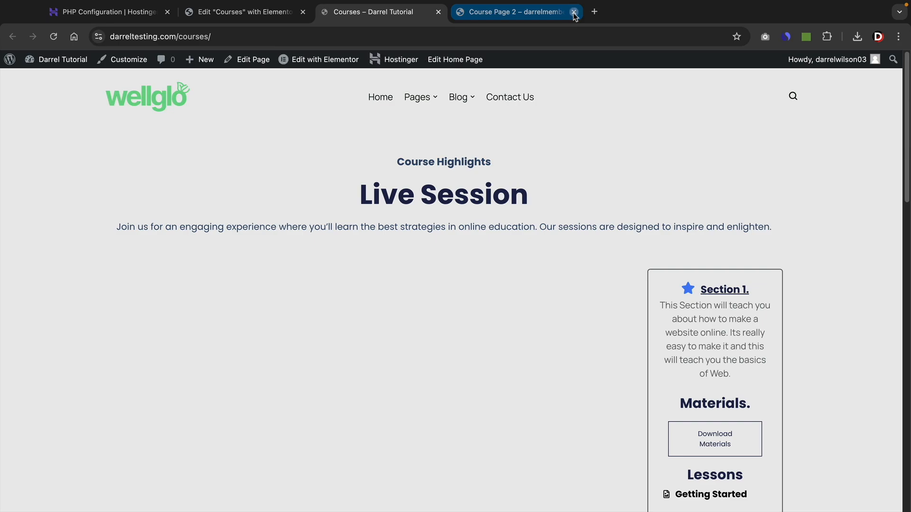
click(574, 12)
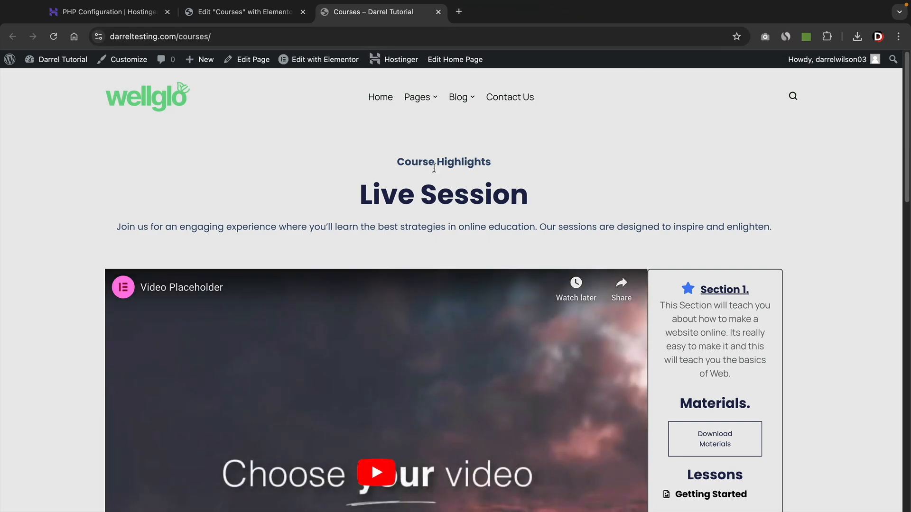
Add a new page titled 'Course Page 2', publish it, and launch Elementor on it.
mouse_move(201, 59)
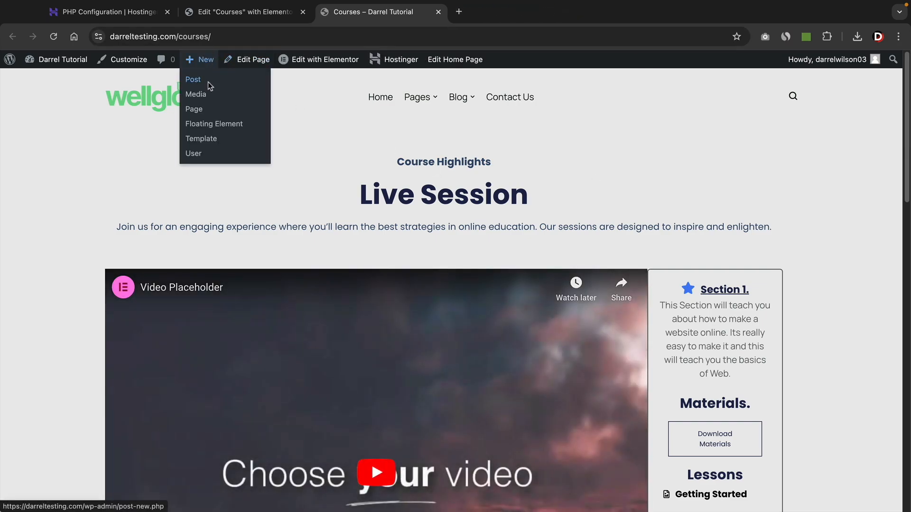
click(203, 110)
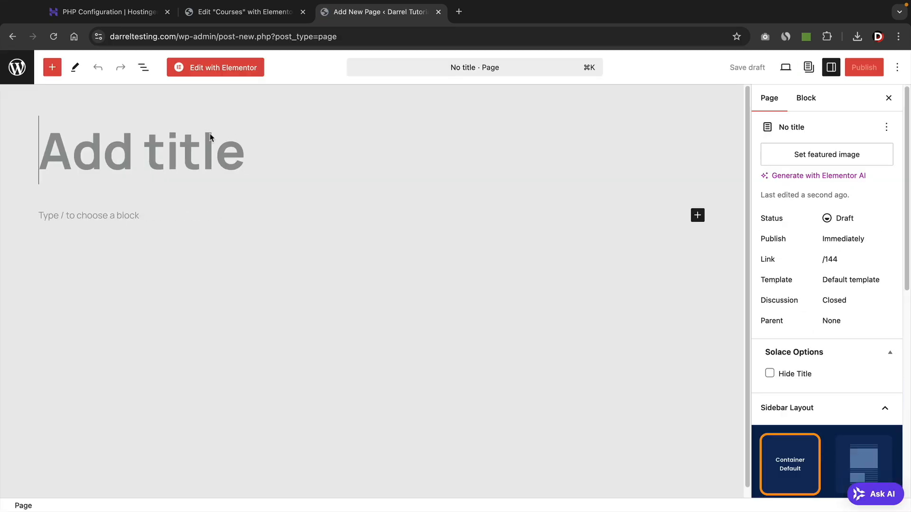
text(Course Page 2)
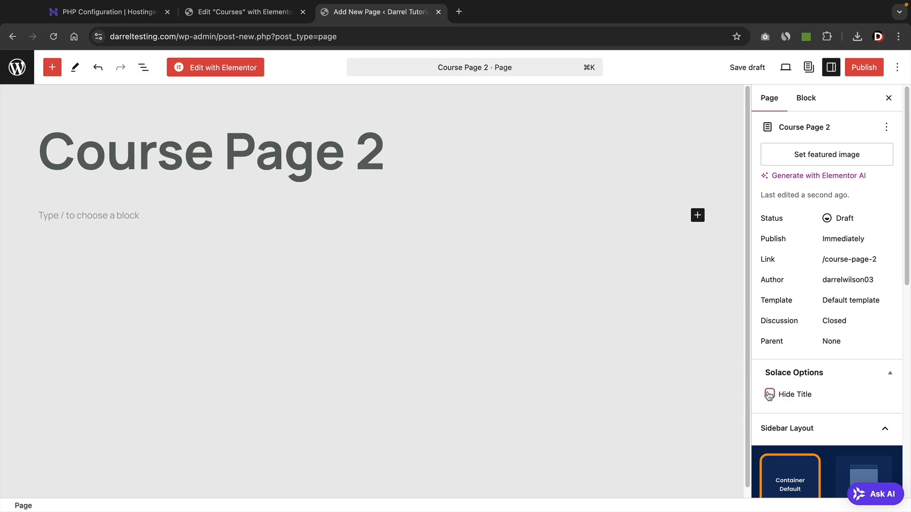
click(863, 68)
click(863, 66)
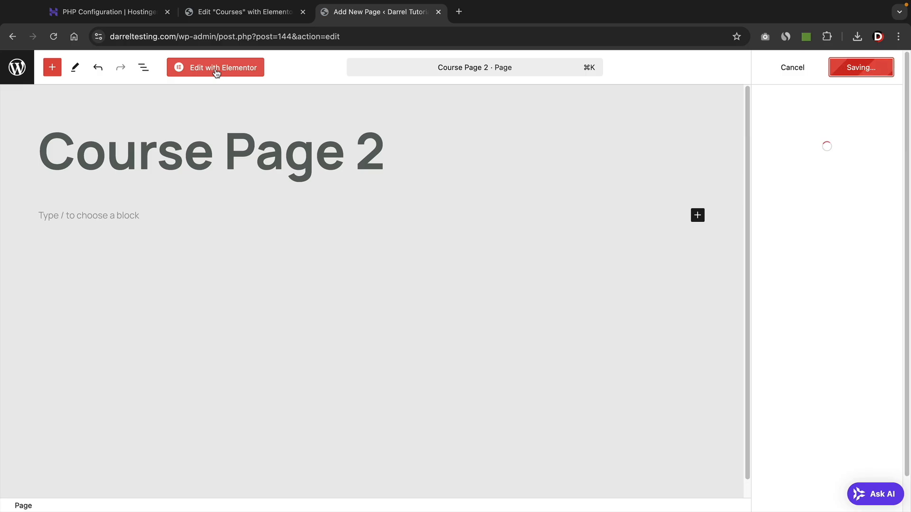
click(216, 68)
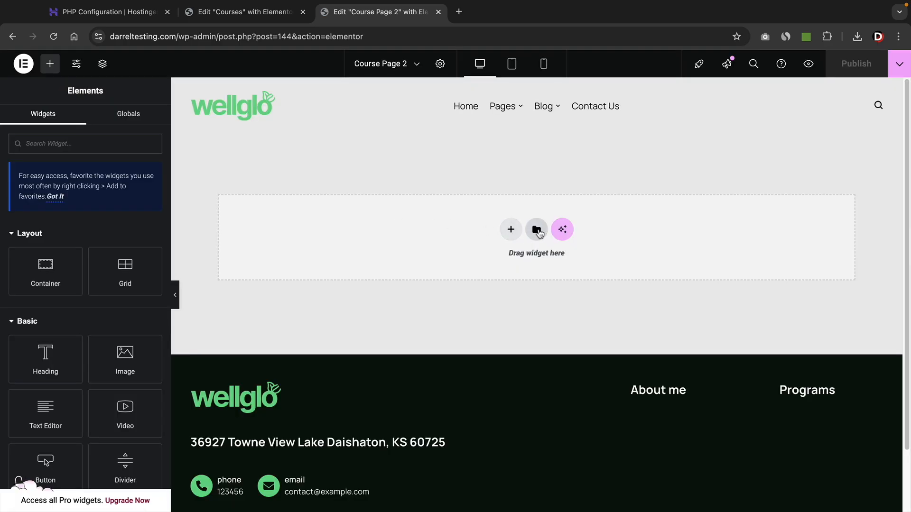
Insert the saved My New Course Page template, including its container settings, into Course Page 2.
click(537, 231)
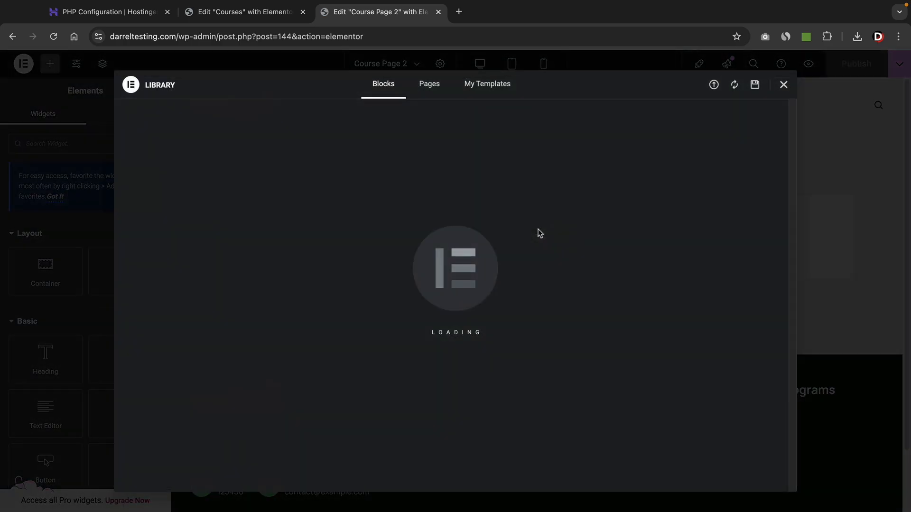
click(491, 89)
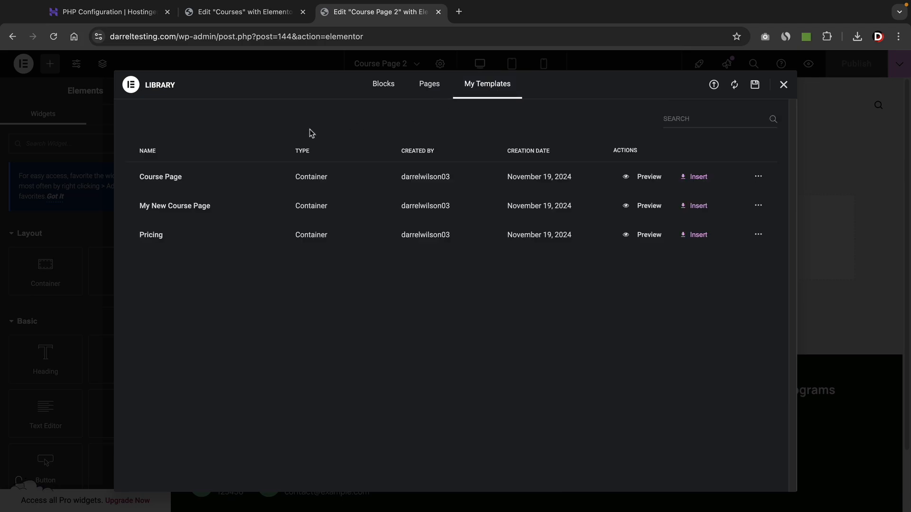
click(690, 206)
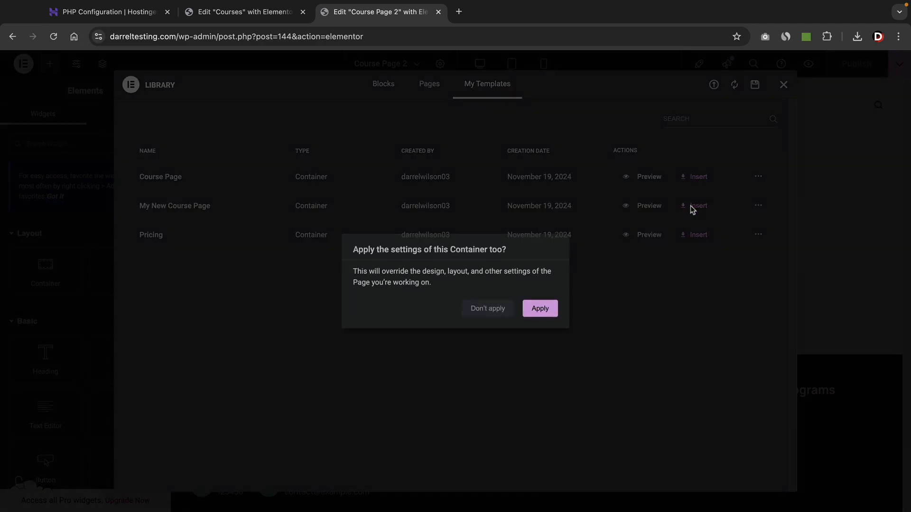
click(541, 311)
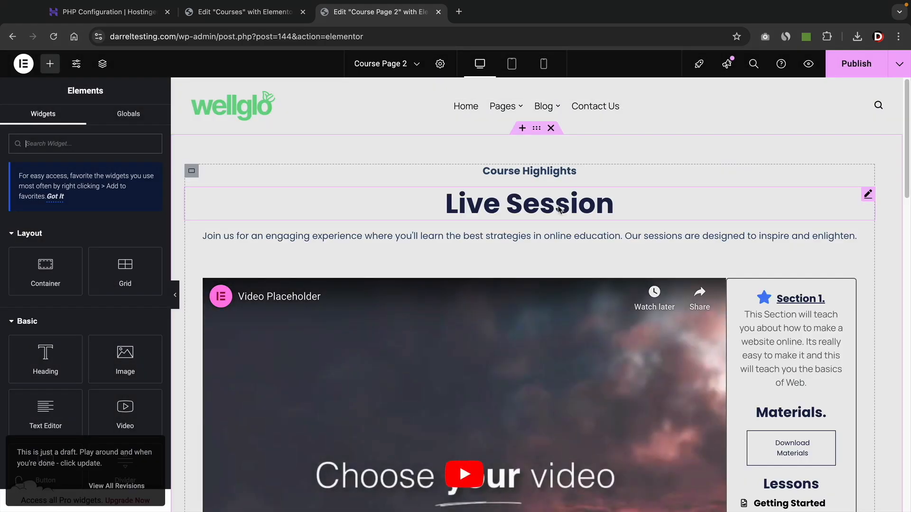
Replace the Live Session heading with 'Lesson 2' and review the layout below.
triple_click(558, 207)
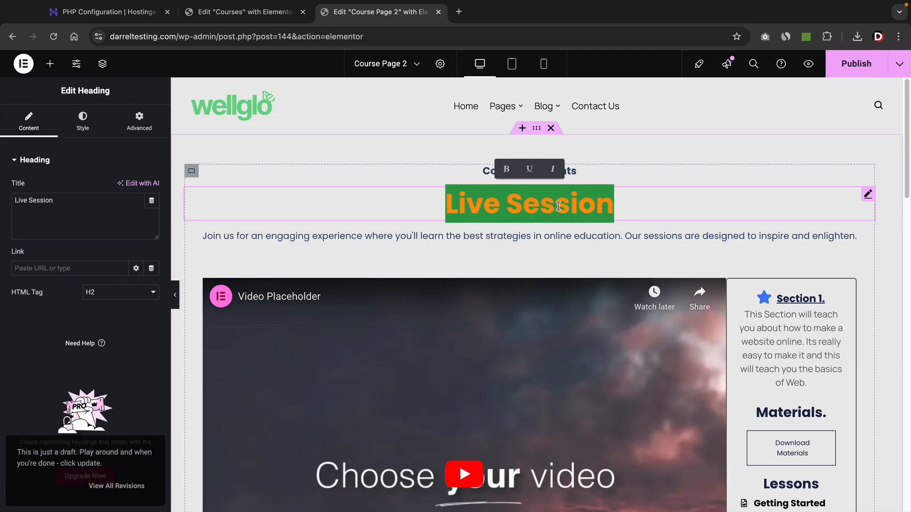
text(Lesson 2)
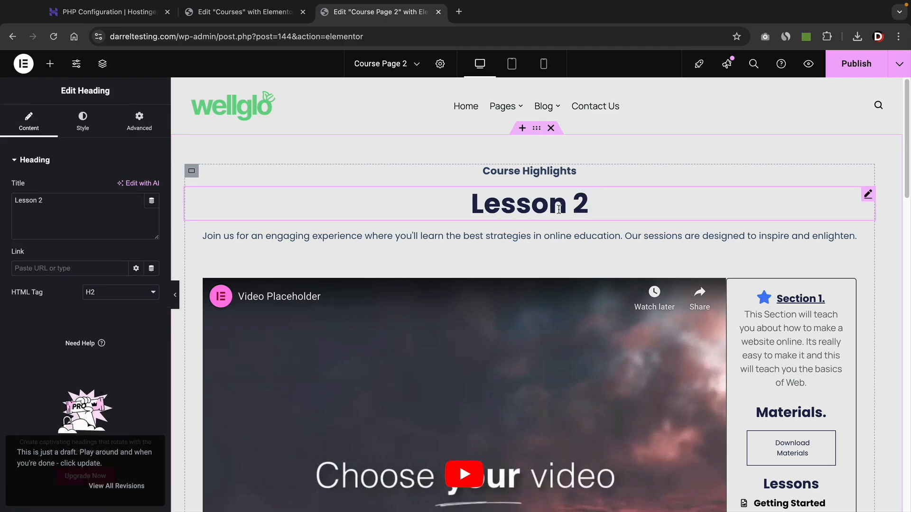
scroll(559, 210, down, 2)
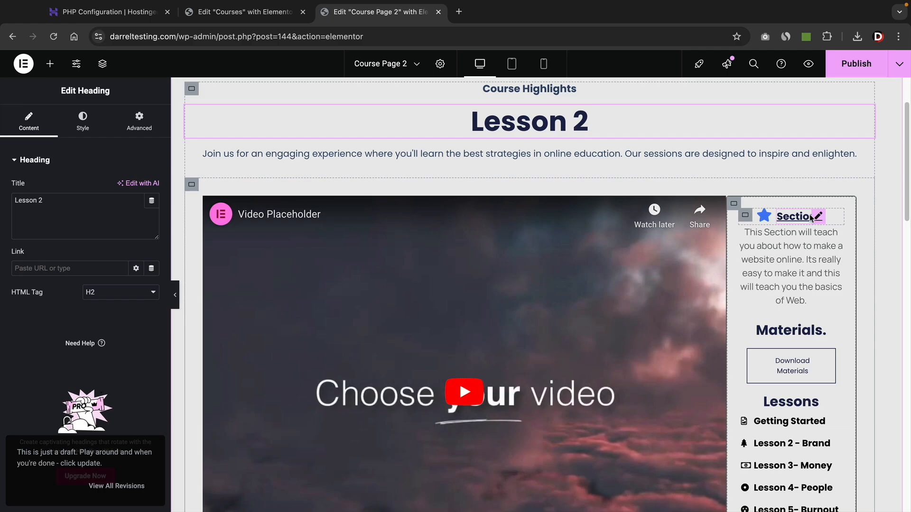
scroll(780, 284, down, 3)
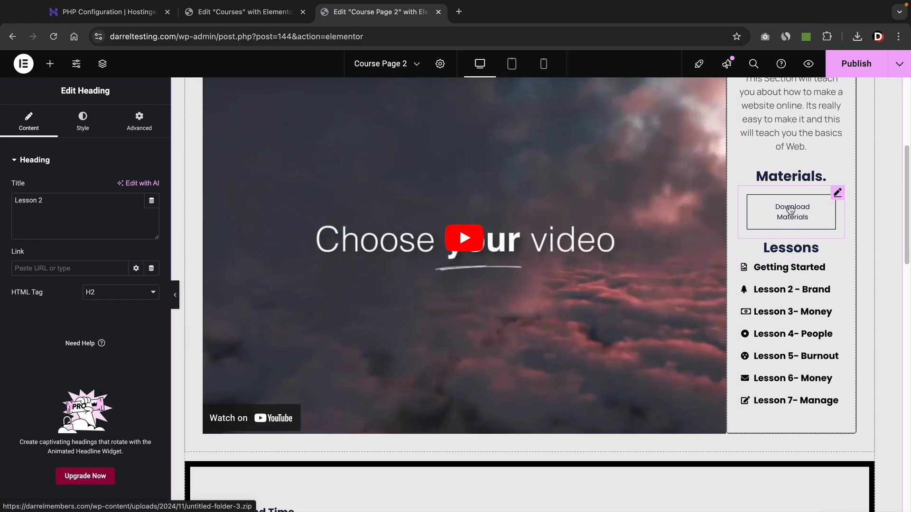
scroll(790, 210, down, 5)
scroll(790, 210, down, 2)
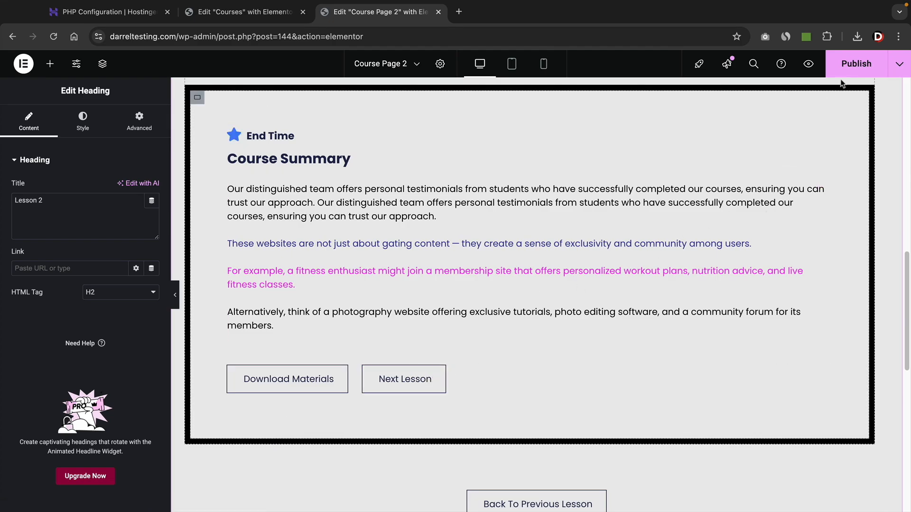
Publish Course Page 2 and show its Save Draft, Save as Template and View Page options.
click(850, 67)
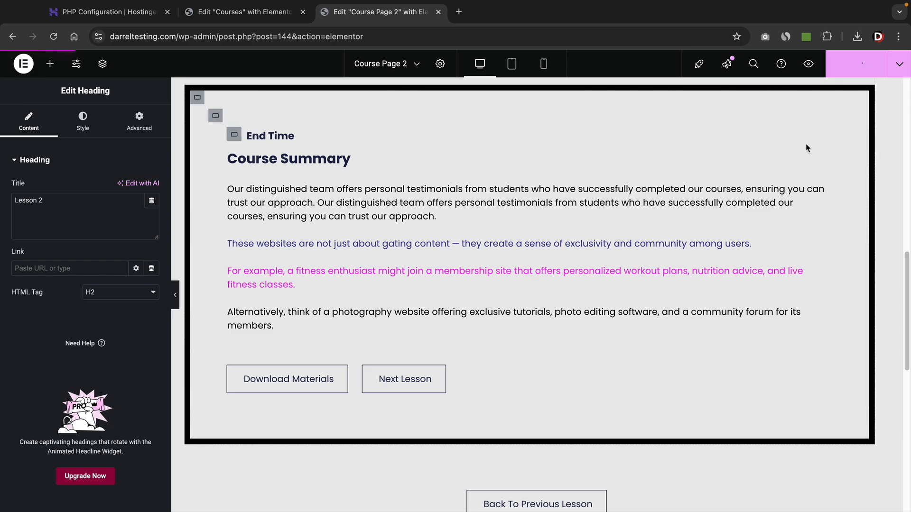
scroll(624, 289, up, 4)
scroll(624, 289, up, 9)
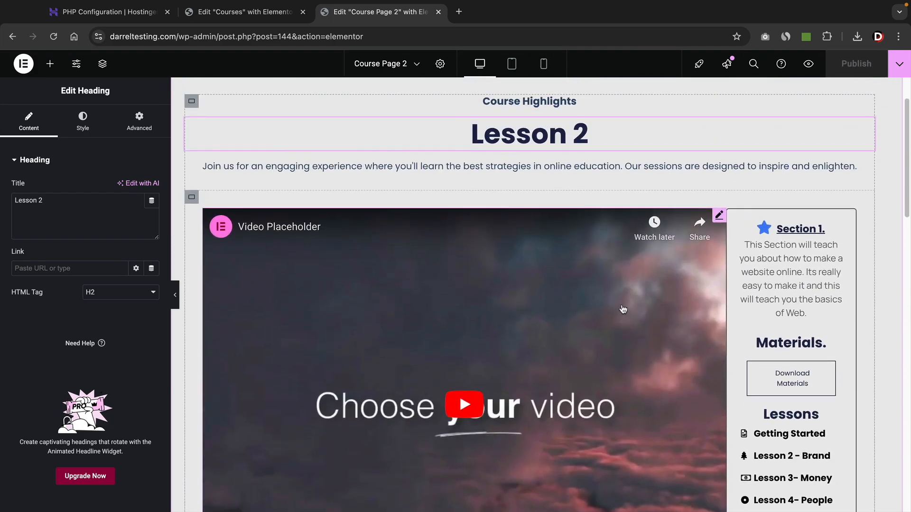
click(896, 65)
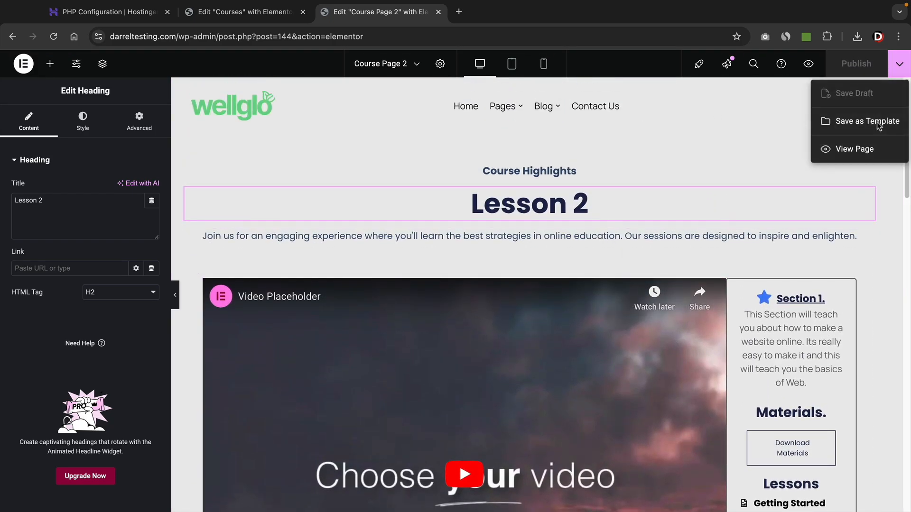
View live Course Page 2, copy its URL, and return to the Courses page editor.
click(866, 150)
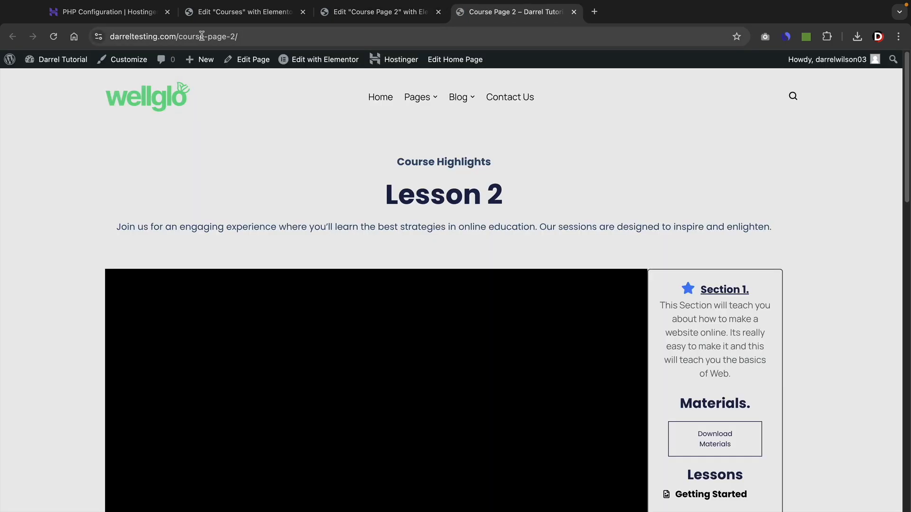
click(205, 37)
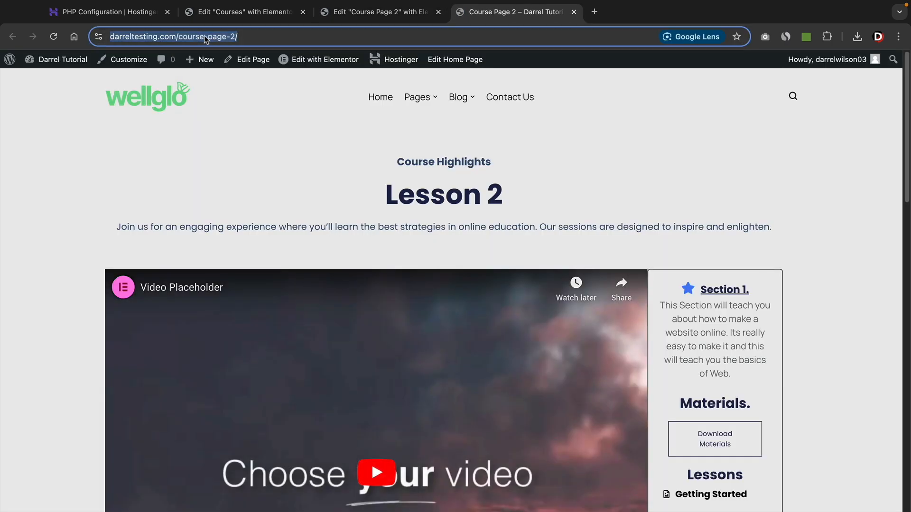
right_click(239, 38)
click(244, 127)
click(284, 12)
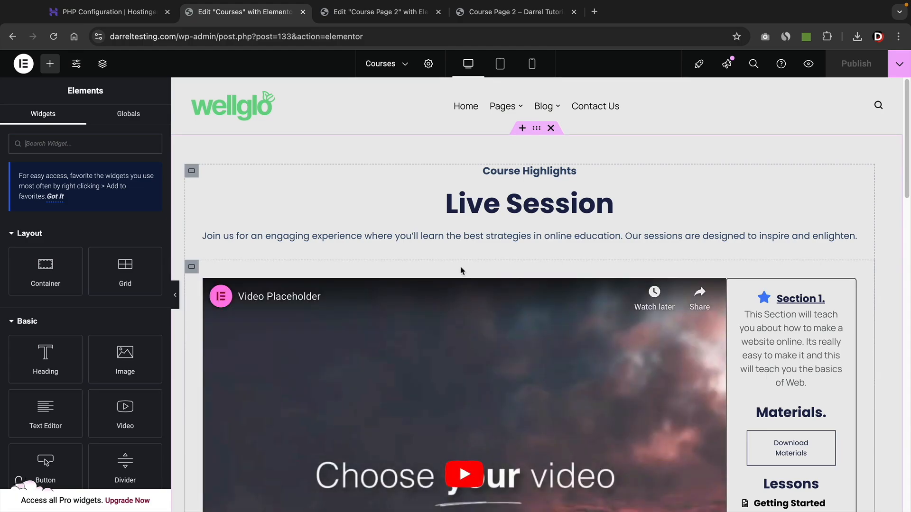
Paste the Course Page 2 URL as the Next Lesson button's link.
scroll(460, 268, down, 5)
scroll(460, 268, down, 8)
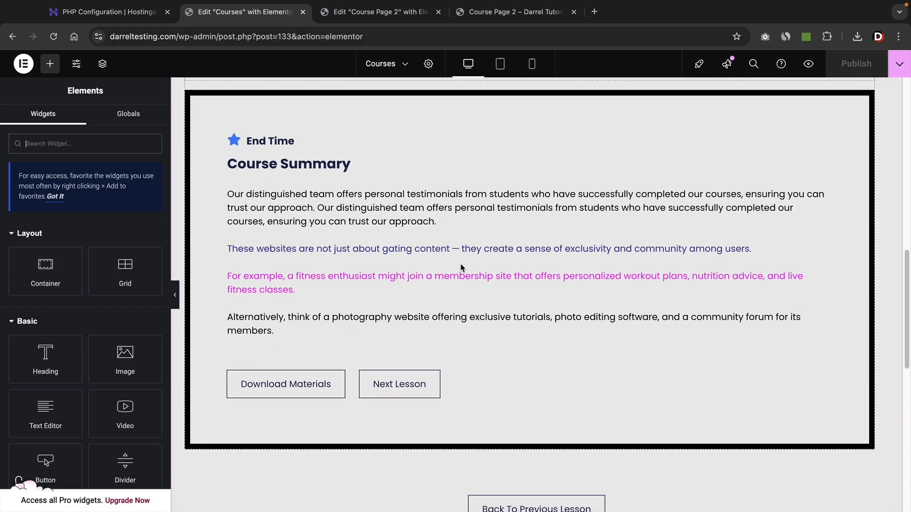
click(431, 280)
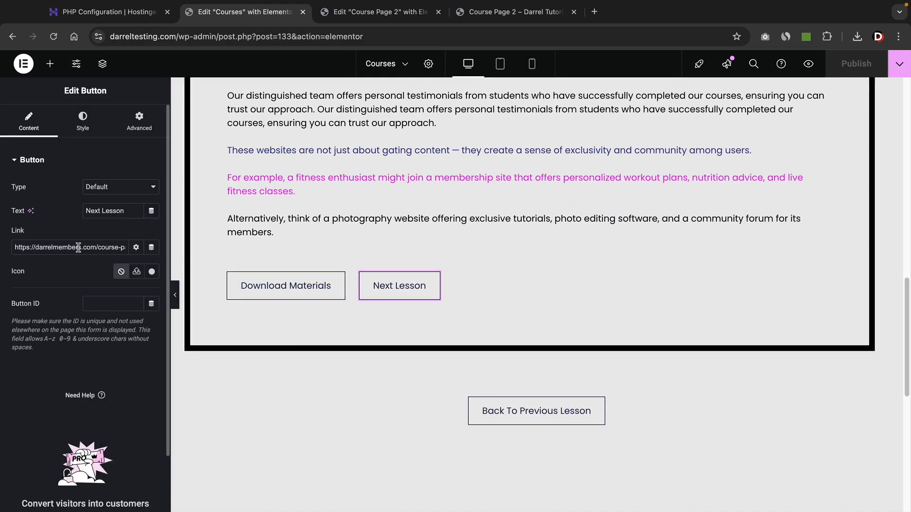
triple_click(78, 246)
right_click(79, 247)
click(93, 287)
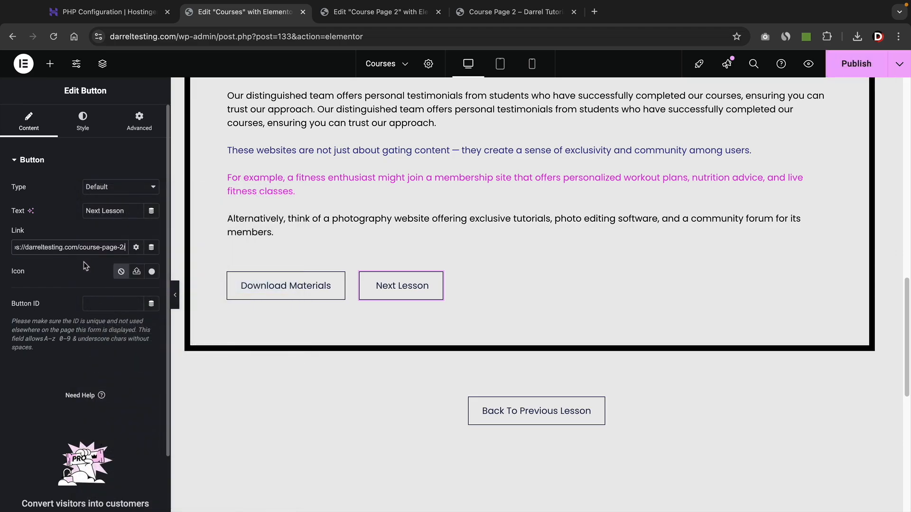
Republish the Courses page, view it live, and close the extra Course Page 2 tab.
click(843, 74)
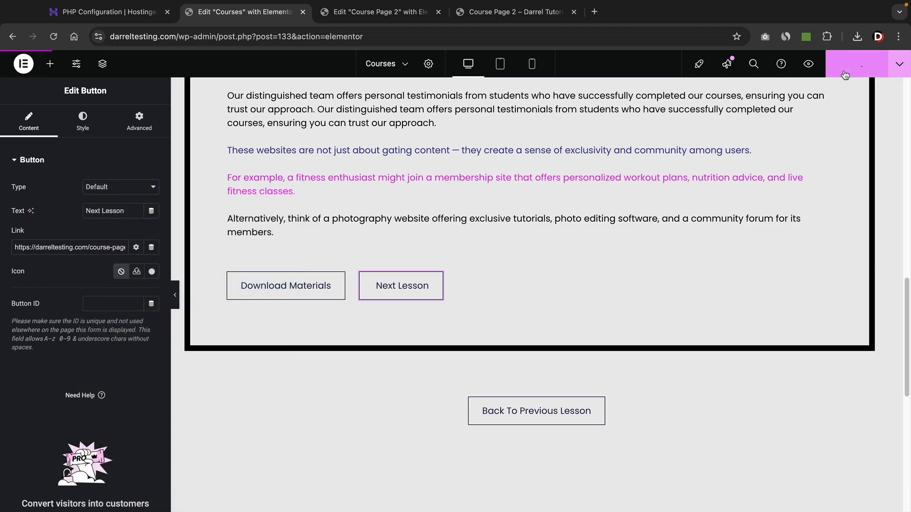
scroll(482, 288, up, 20)
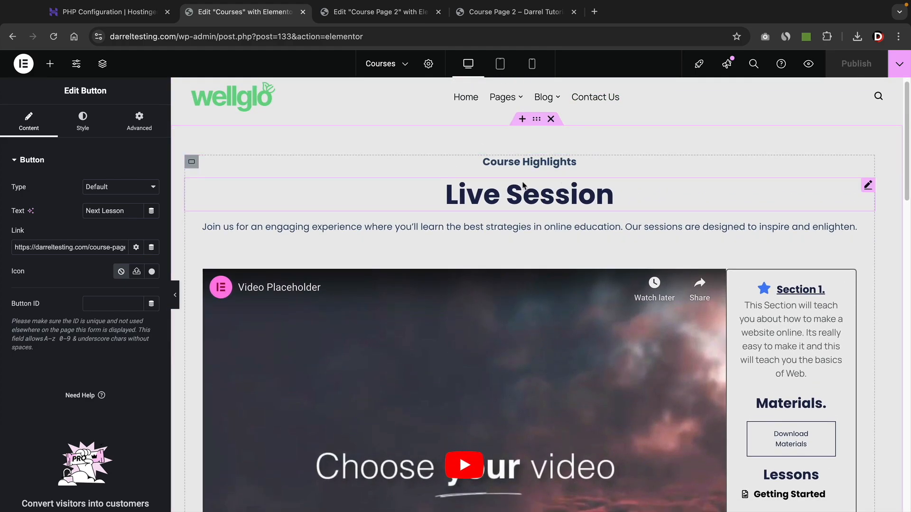
scroll(664, 142, up, 1)
click(899, 63)
key(ctrl+Tab)
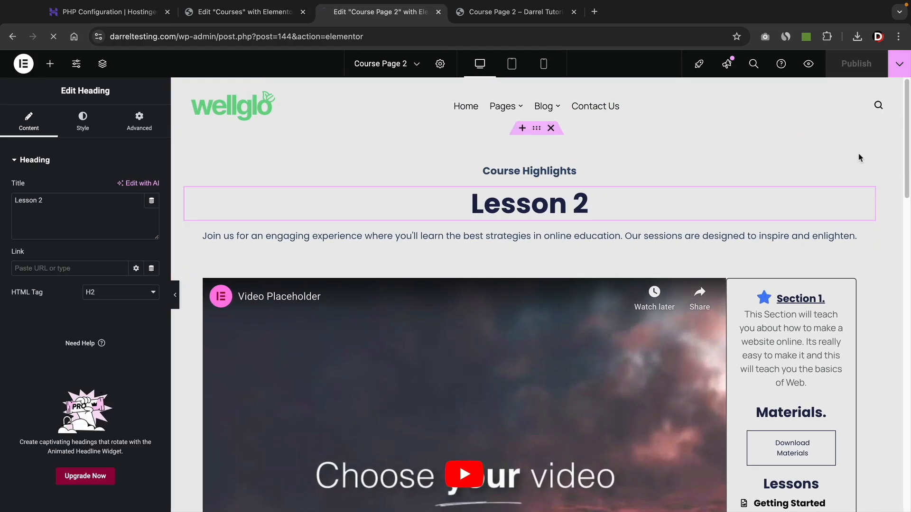
click(574, 12)
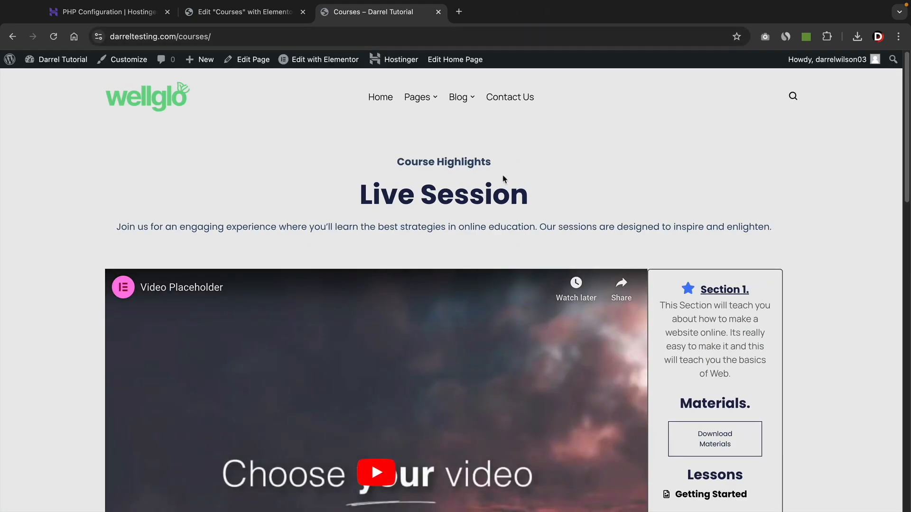
Play and pause the placeholder video on the live Courses page.
scroll(502, 188, down, 5)
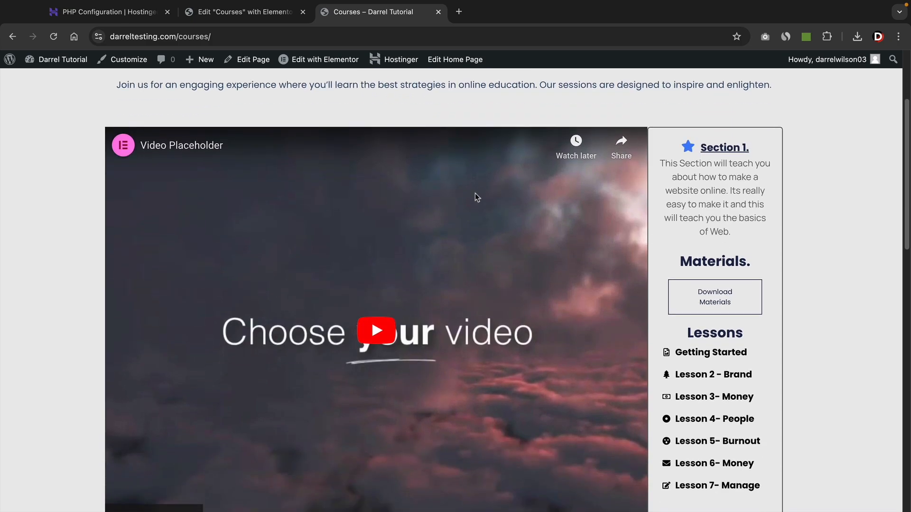
click(392, 330)
scroll(398, 325, down, 1)
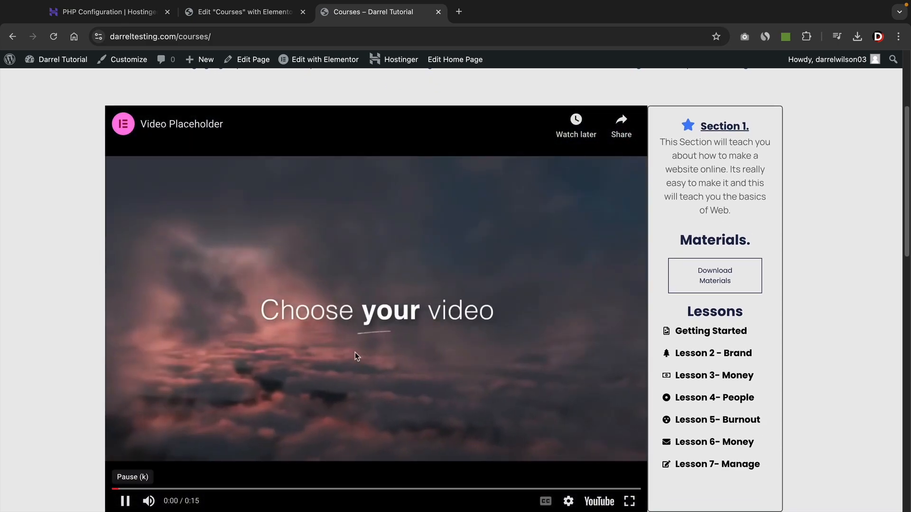
click(442, 381)
scroll(423, 369, down, 10)
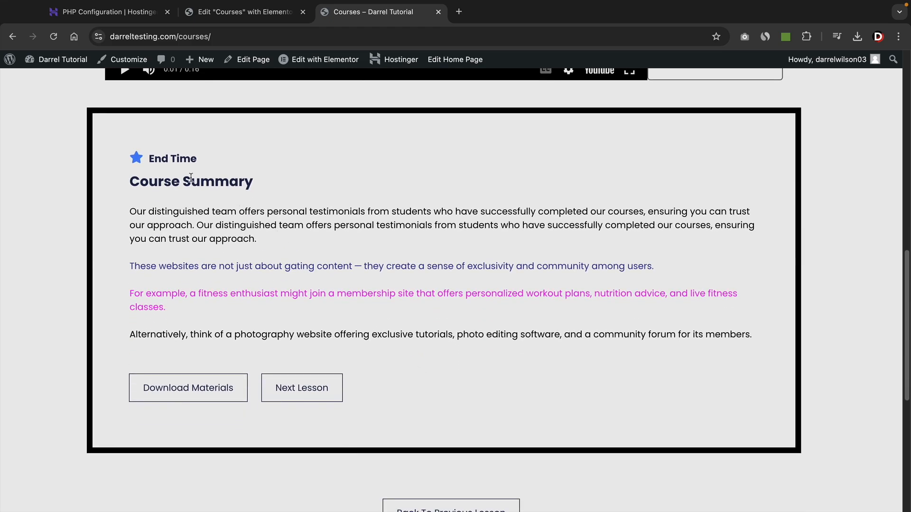
Follow the Next Lesson button to the live Lesson 2 page and scroll through it.
click(298, 395)
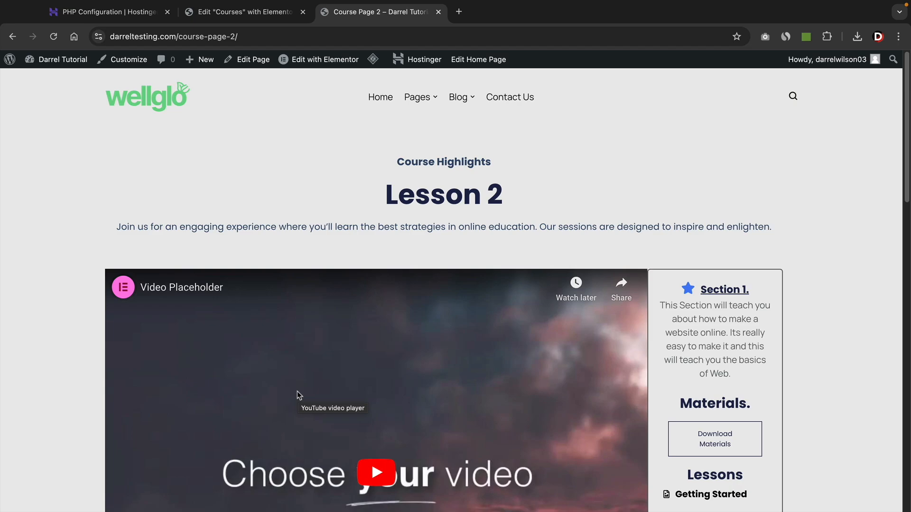
scroll(516, 317, down, 2)
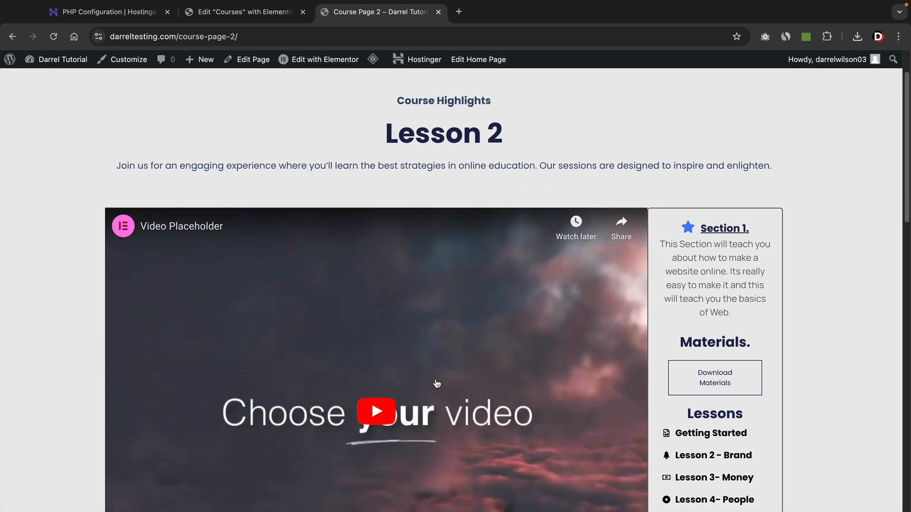
scroll(436, 383, down, 10)
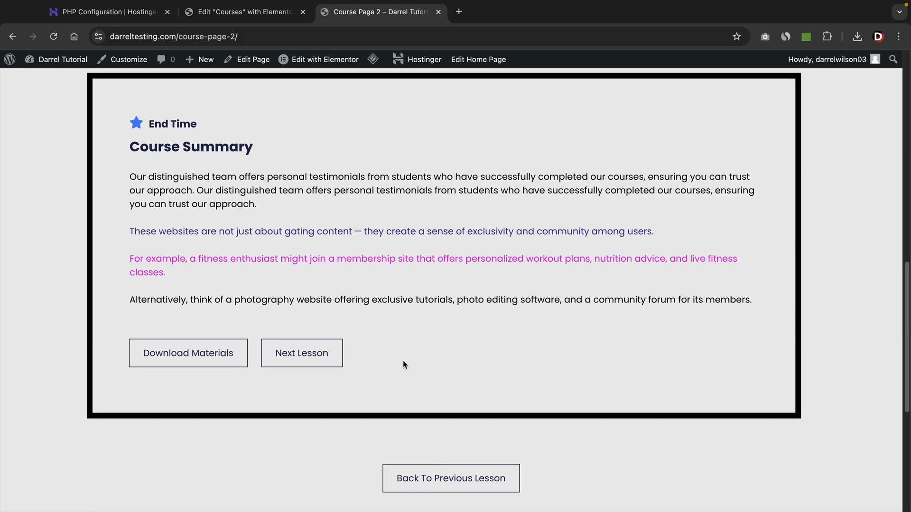
scroll(403, 364, up, 10)
scroll(403, 362, up, 1)
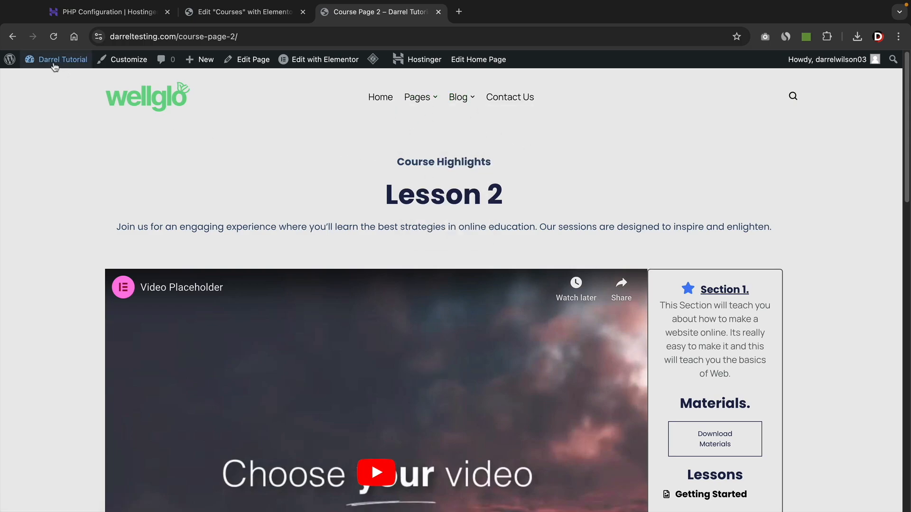
Open the Main Menu (Primary Menu) for editing in Appearance > Menus.
mouse_move(52, 60)
click(52, 82)
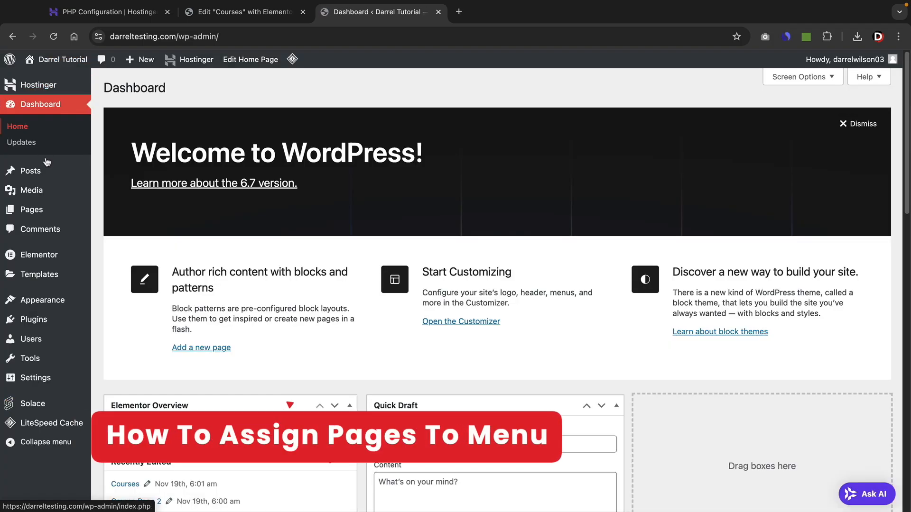
mouse_move(46, 301)
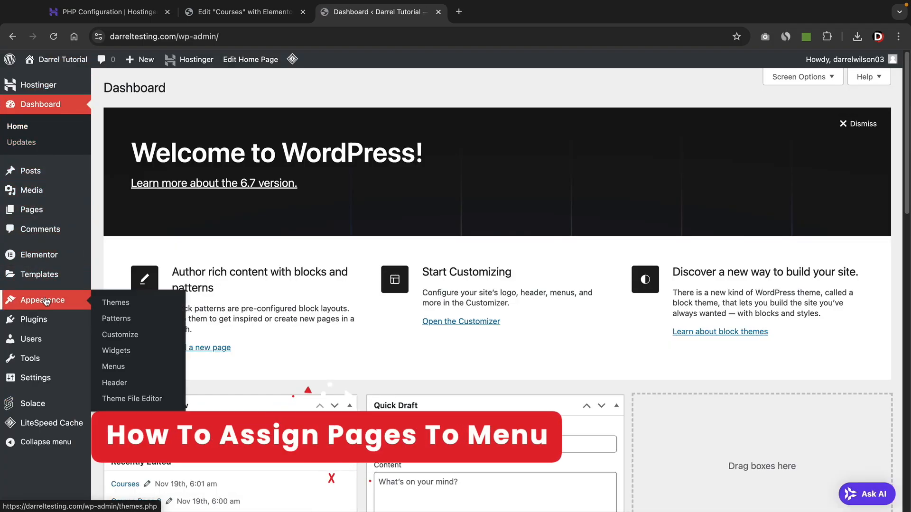
click(121, 368)
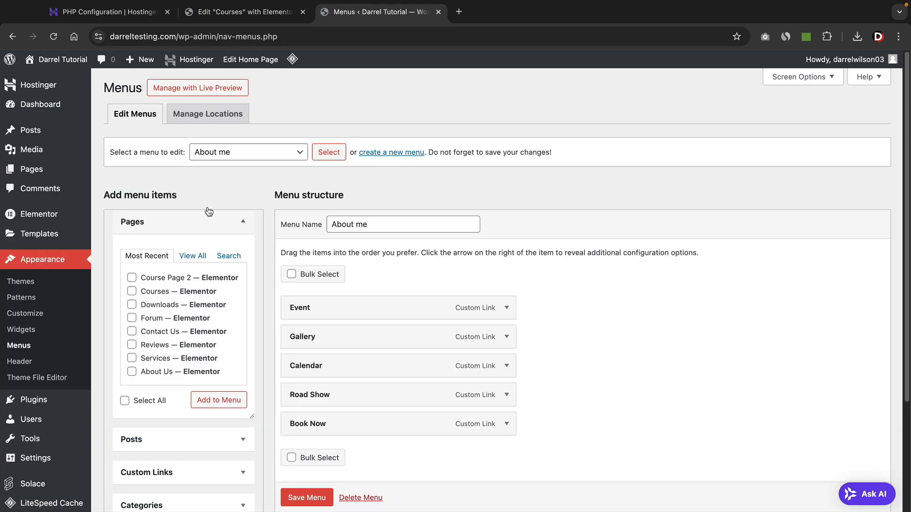
click(203, 153)
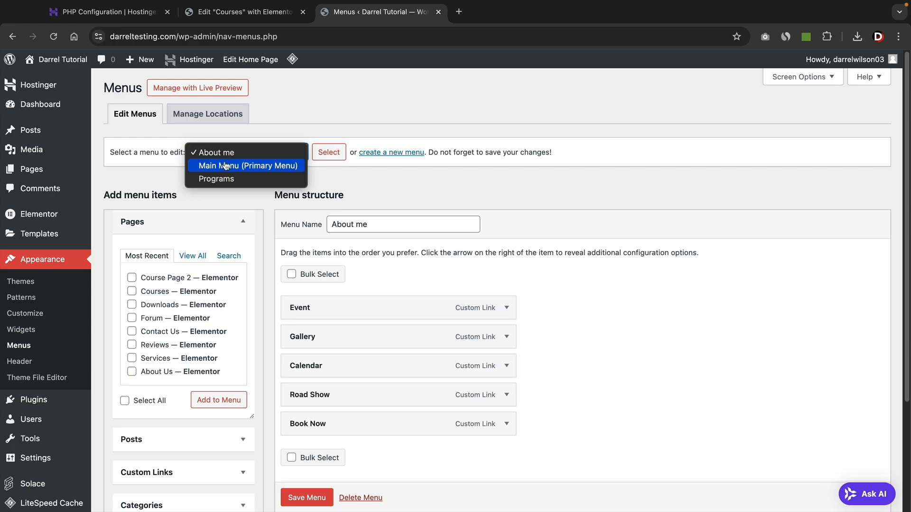
click(227, 166)
click(329, 152)
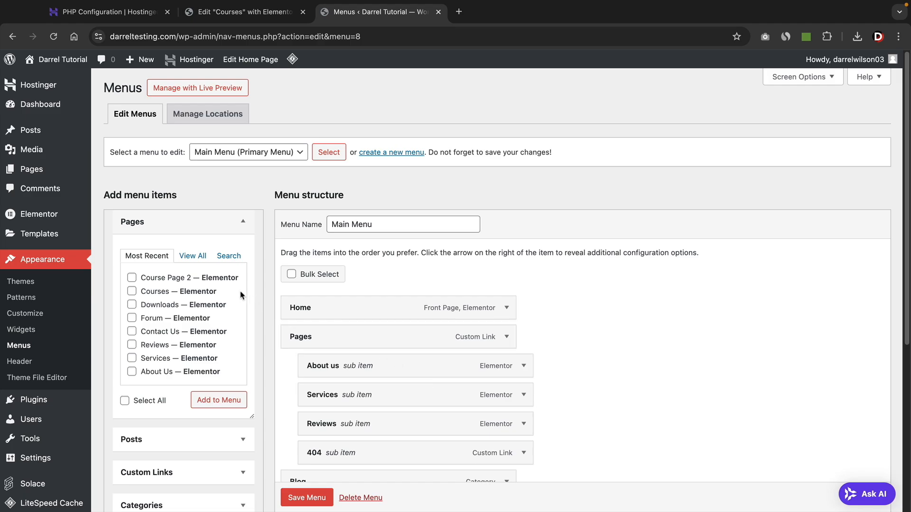
Add the Courses, Downloads and Forum pages to the Main Menu.
click(189, 256)
scroll(162, 304, down, 1)
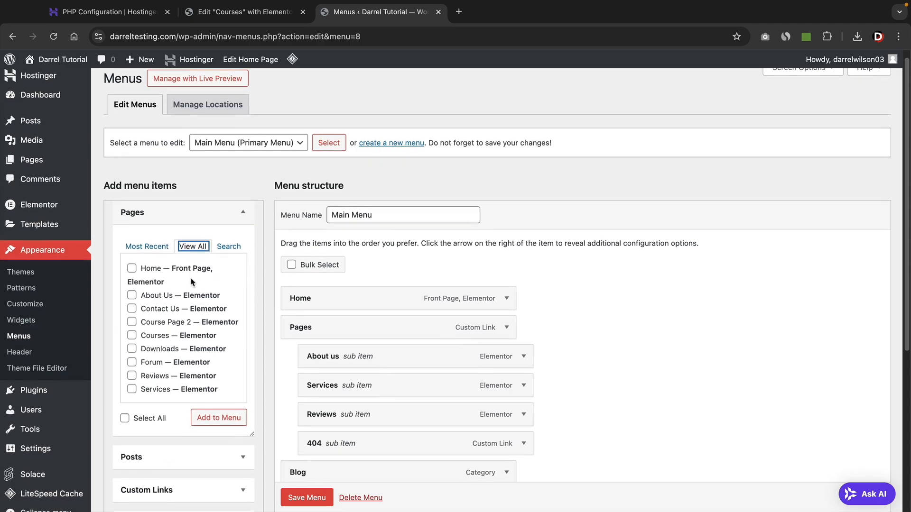
click(132, 329)
click(130, 345)
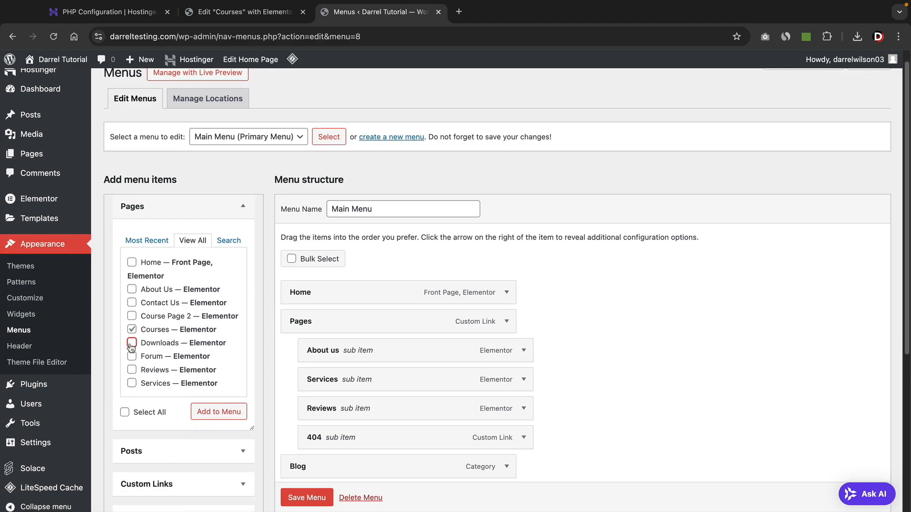
scroll(159, 349, down, 1)
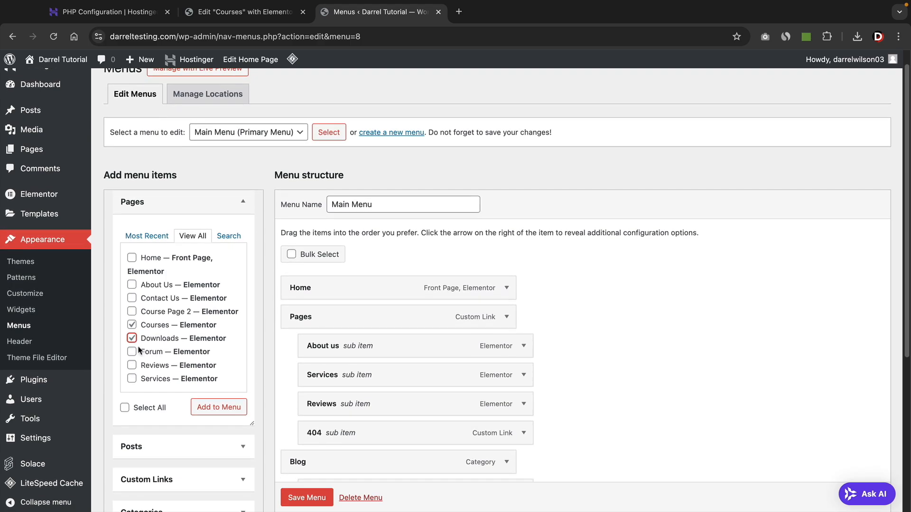
click(131, 353)
click(227, 409)
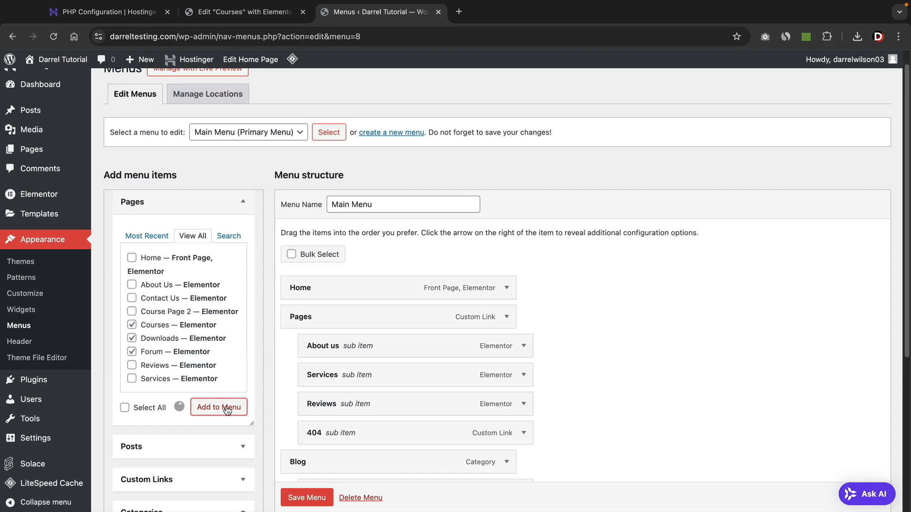
Reorder the menu so Courses, Downloads and Forum follow Home, and save it.
scroll(227, 408, down, 5)
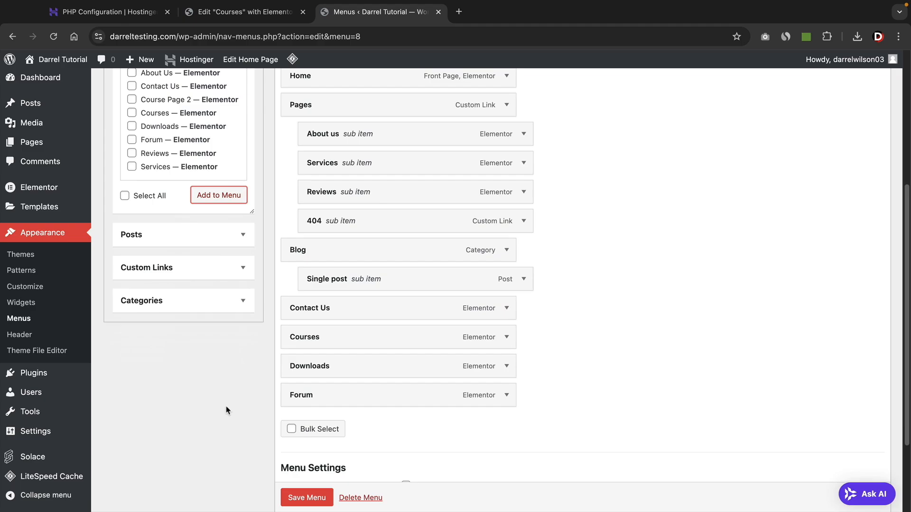
scroll(226, 409, down, 1)
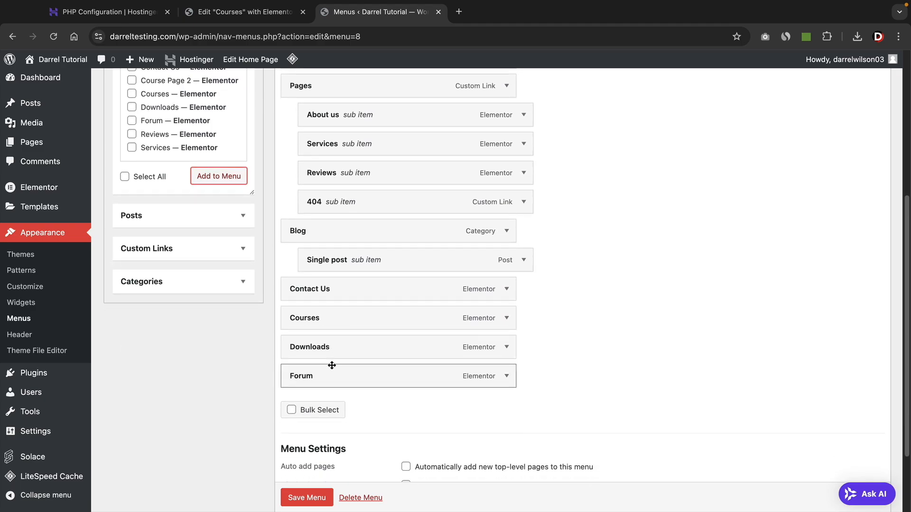
scroll(386, 366, up, 3)
drag(329, 405, 327, 182)
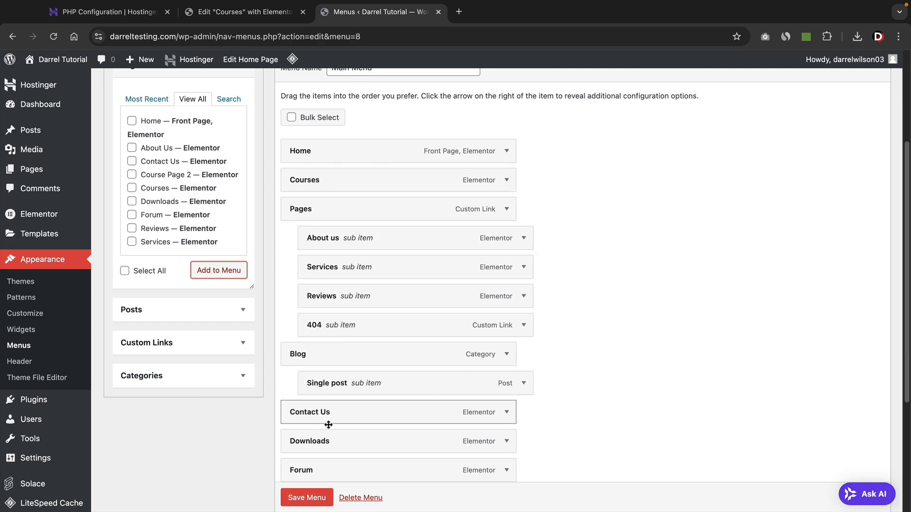
drag(330, 441, 333, 210)
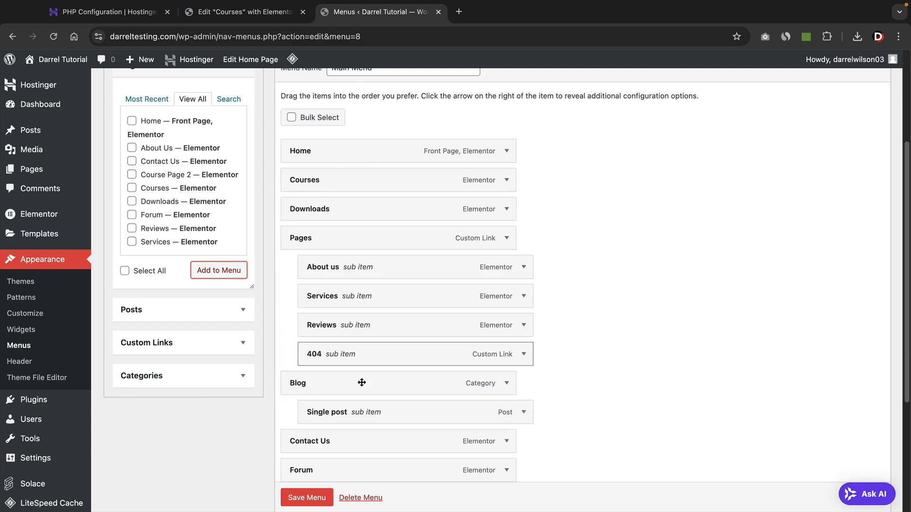
drag(352, 464, 349, 237)
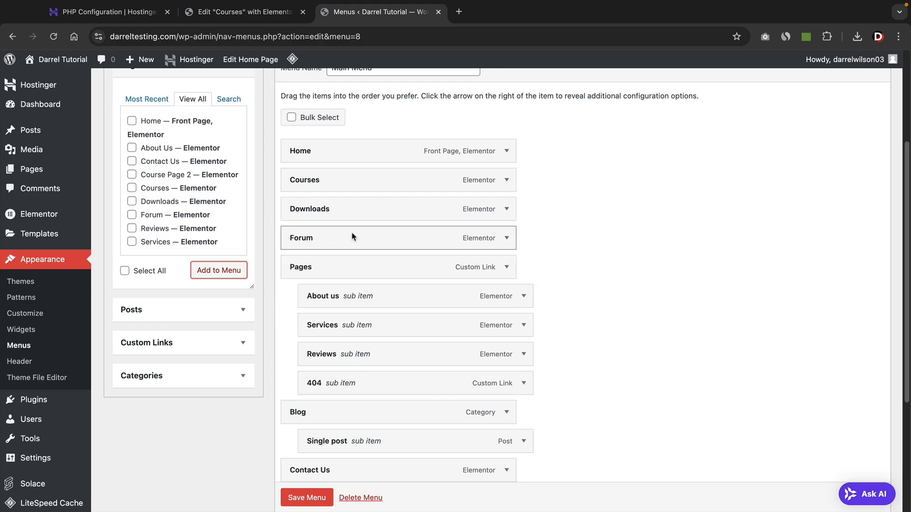
click(307, 497)
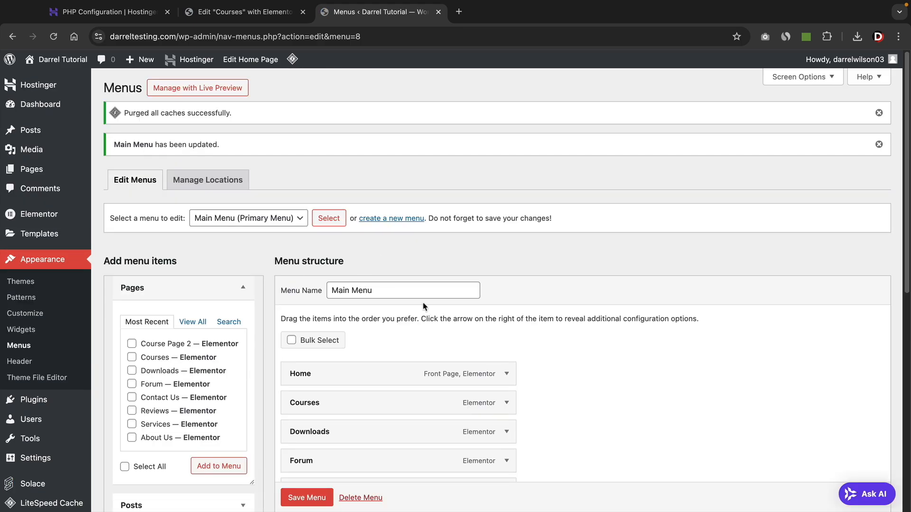
Check the Forum menu item's settings and save the menu again.
scroll(424, 306, down, 3)
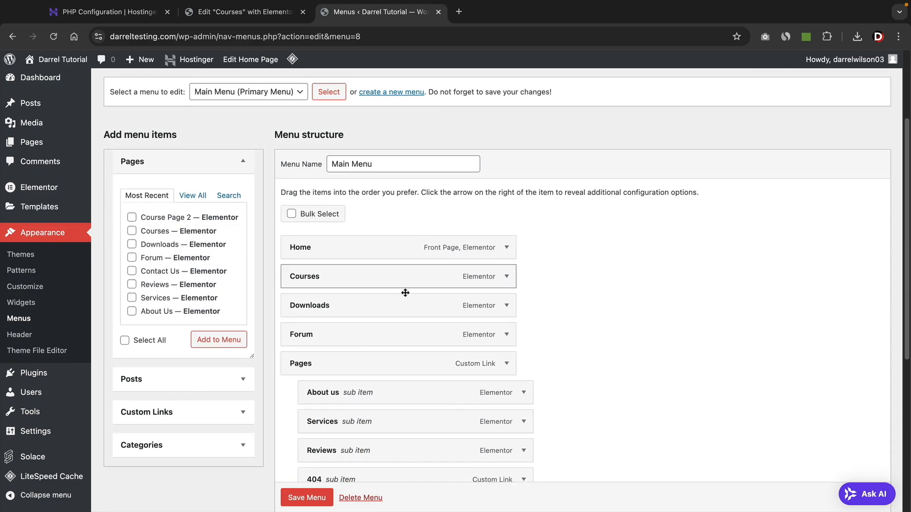
click(506, 335)
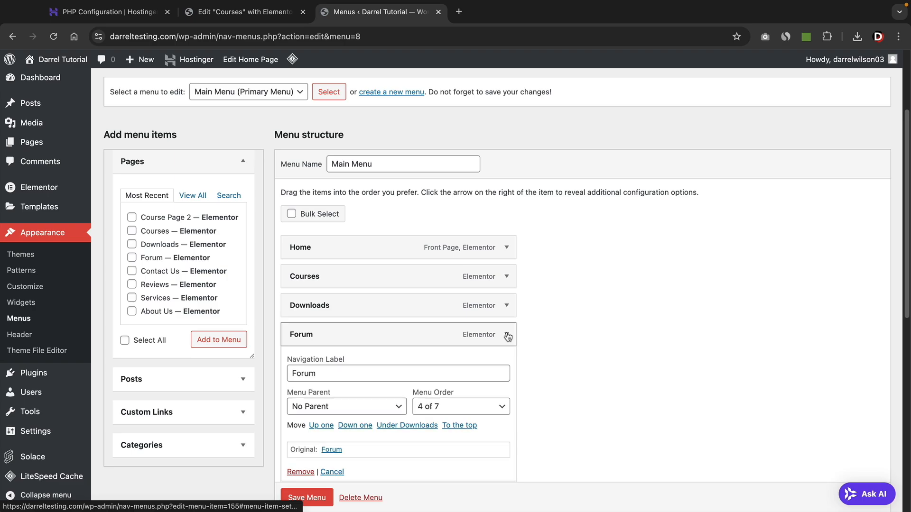
click(507, 335)
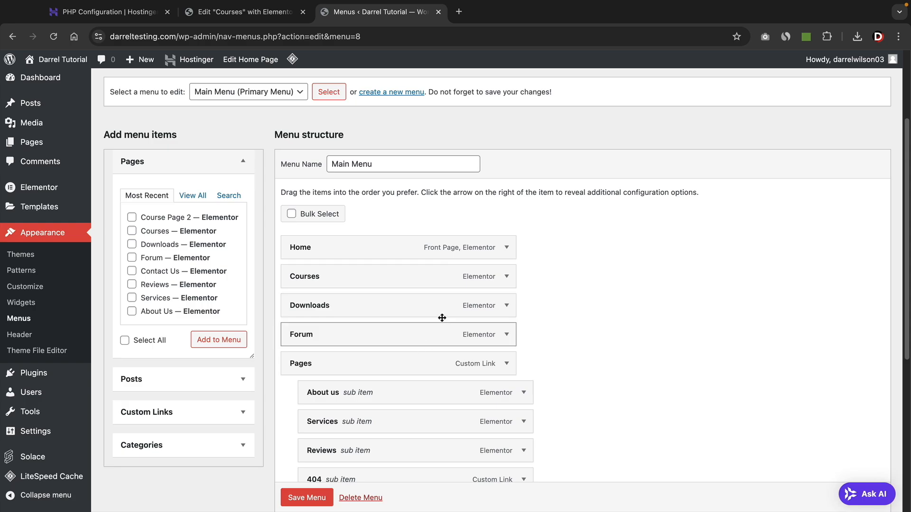
click(304, 495)
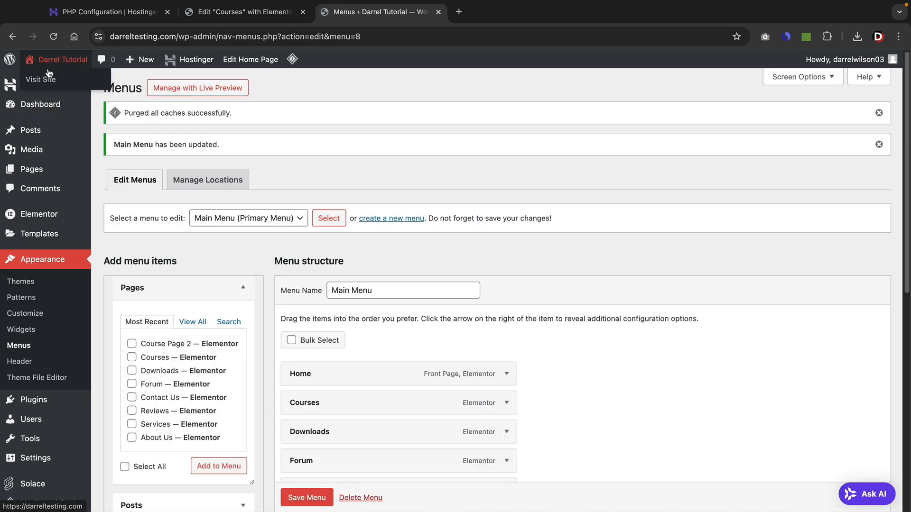
Visit the live site's Courses, Downloads and Forum pages, then return to the Dashboard.
click(50, 81)
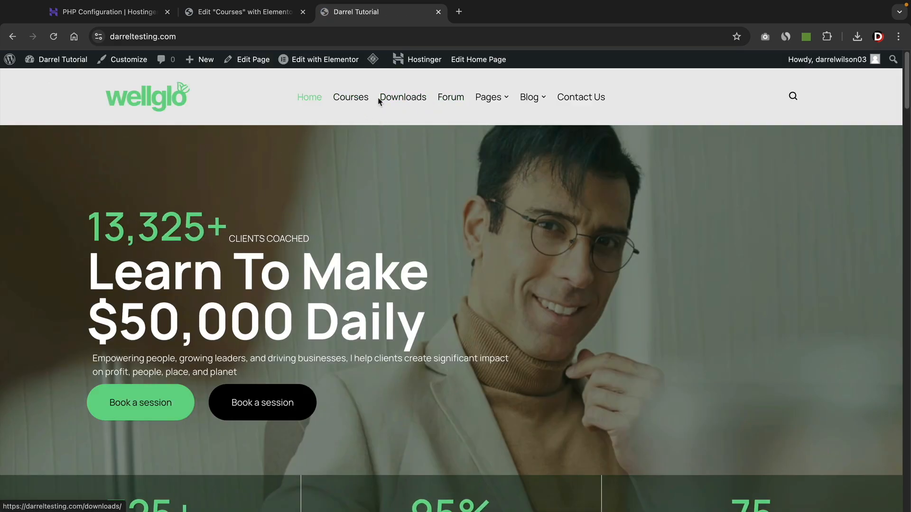
click(356, 101)
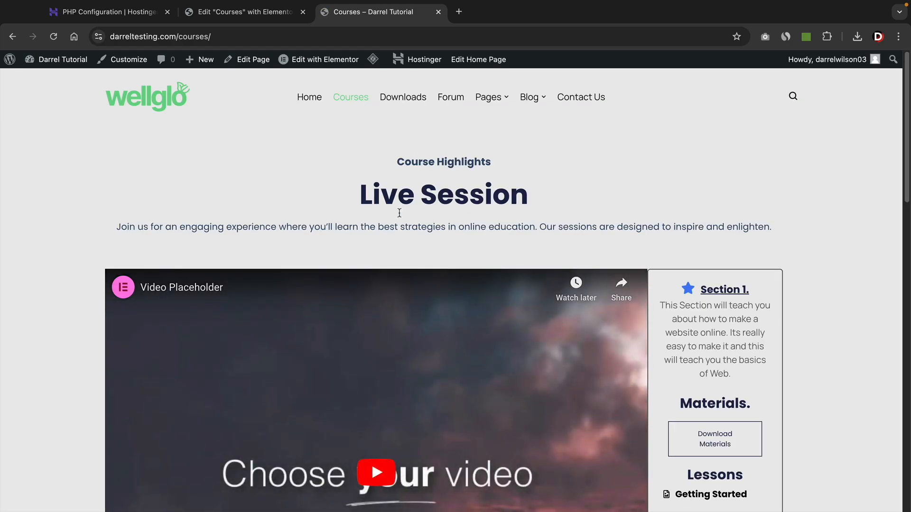
click(413, 98)
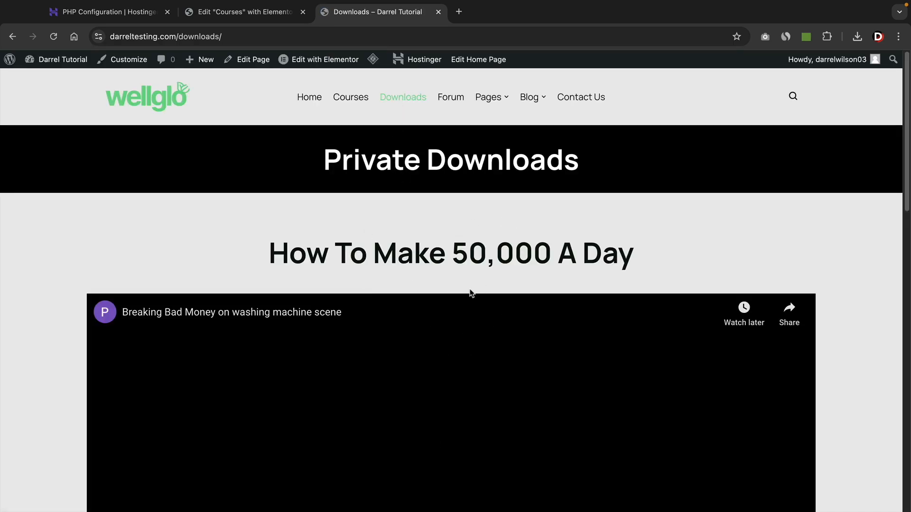
click(453, 97)
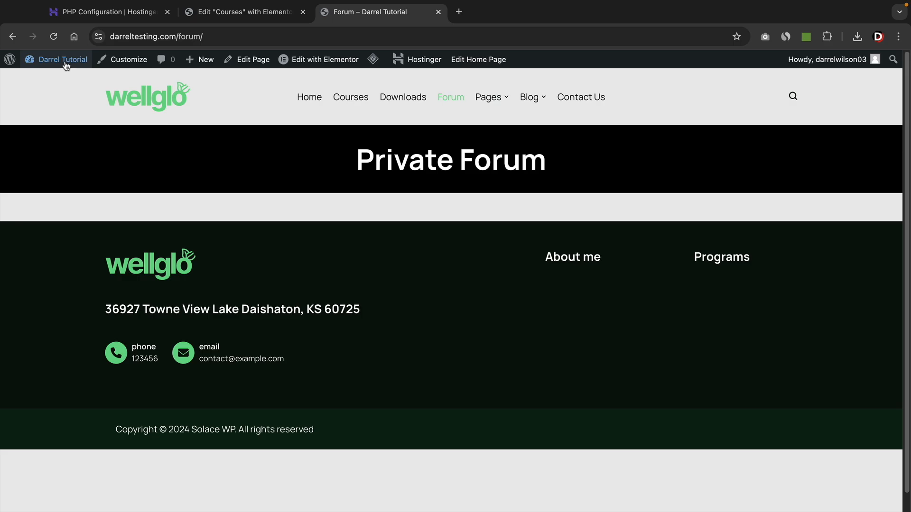
mouse_move(62, 59)
click(54, 82)
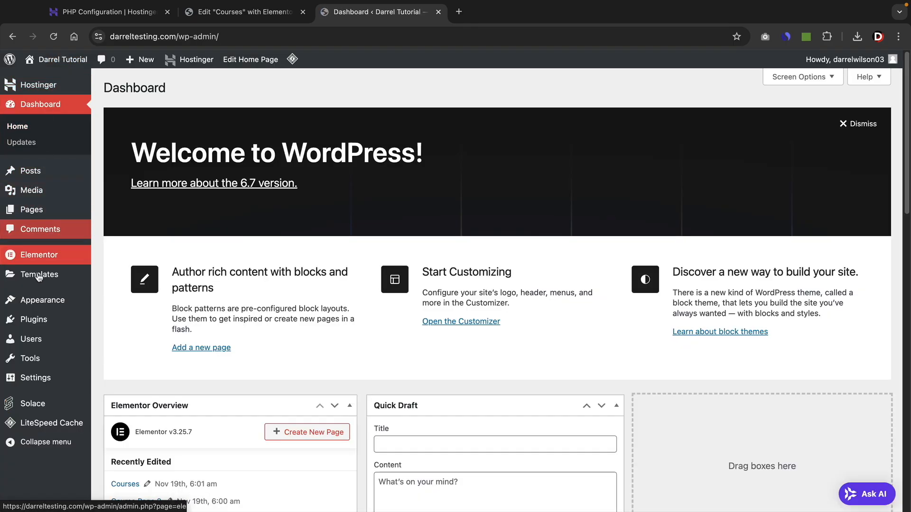
Install and activate the wpForo Forum plugin from the plugin directory.
mouse_move(38, 320)
click(119, 343)
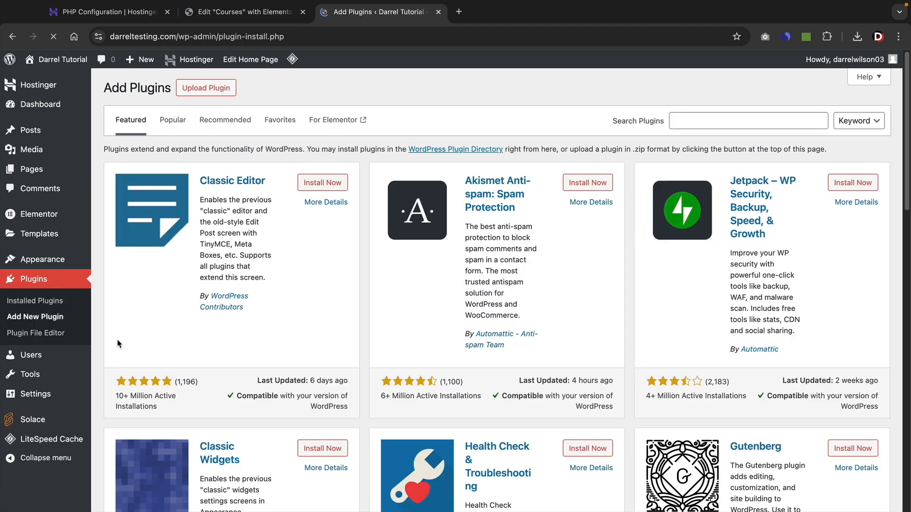
click(710, 121)
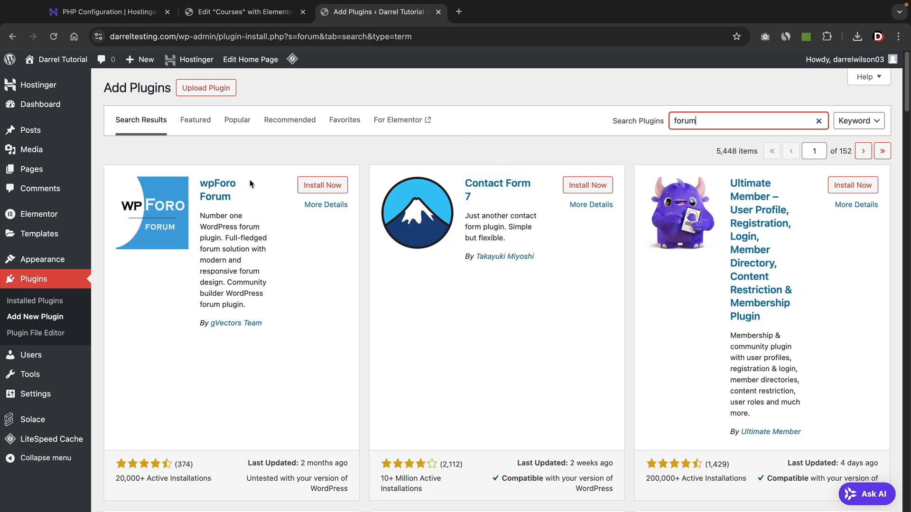
click(312, 190)
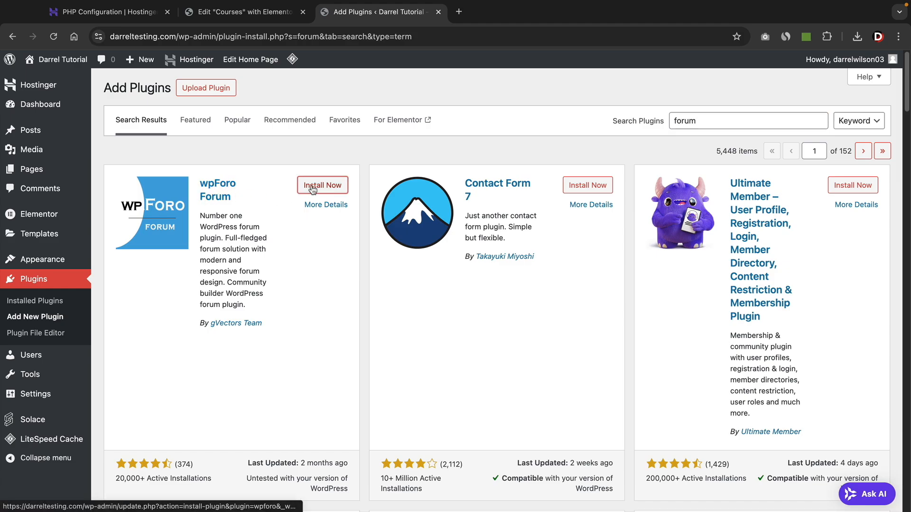
click(326, 190)
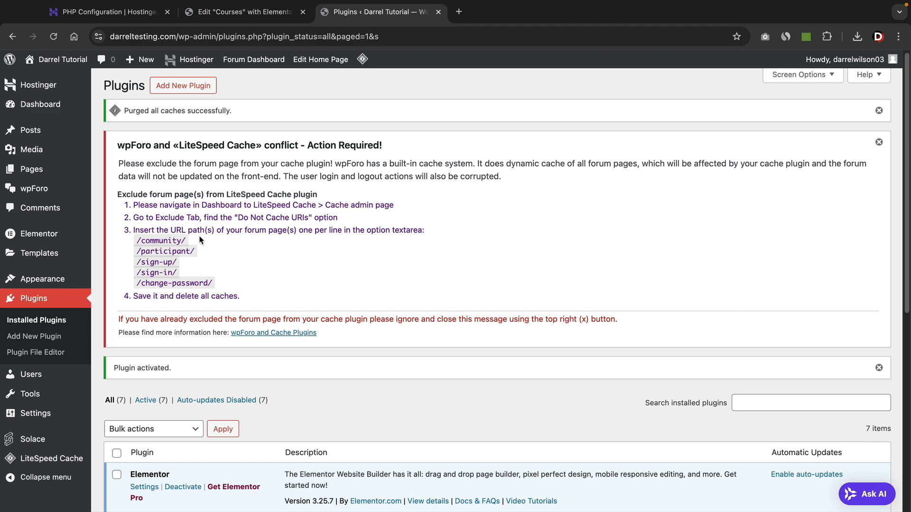
Deactivate the conflicting LiteSpeed Cache plugin in Installed Plugins.
drag(176, 146, 259, 145)
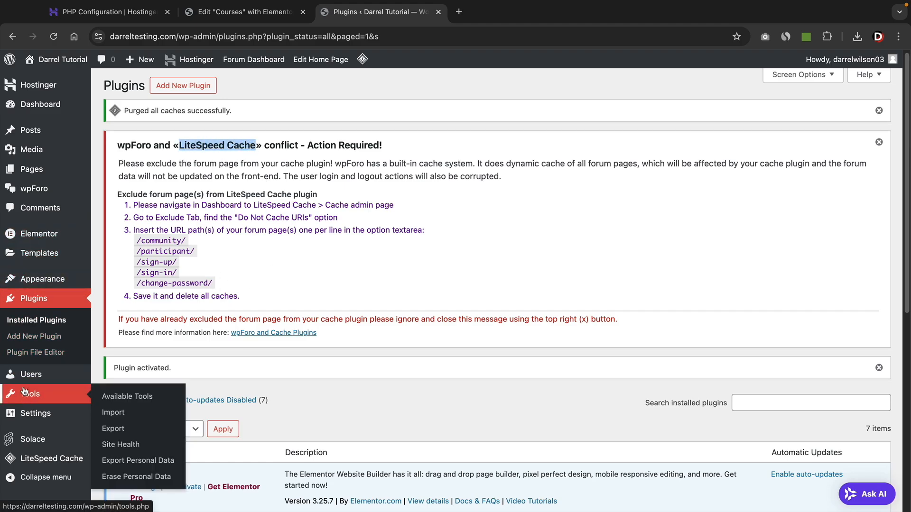
click(34, 323)
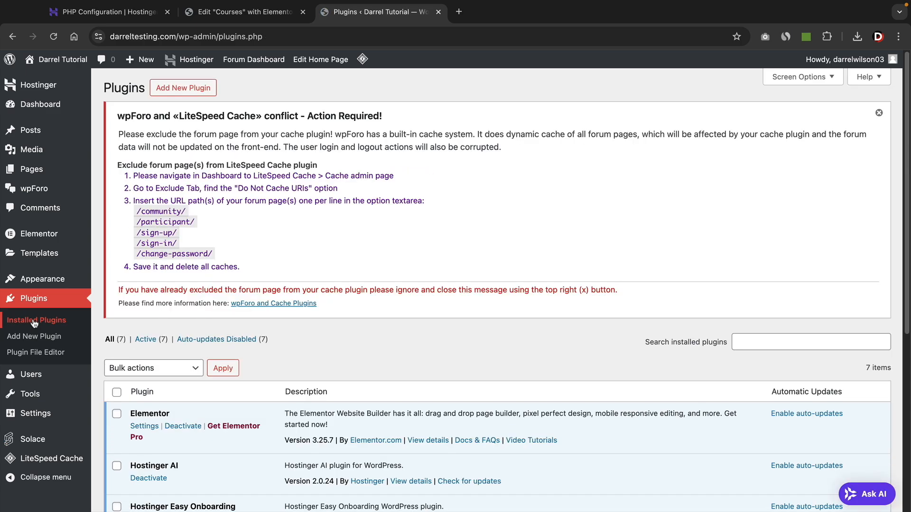
scroll(286, 359, down, 5)
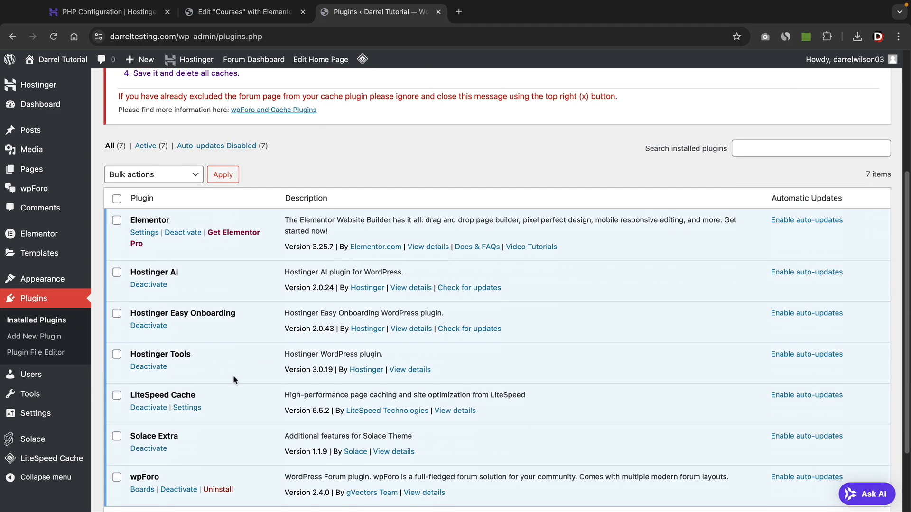
click(153, 408)
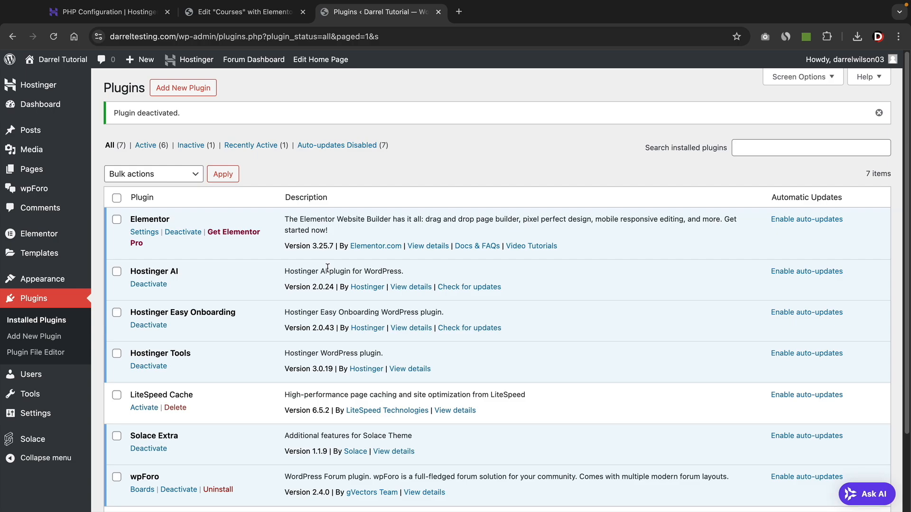
Rename wpForo's Main Category to 'New Members Area'.
mouse_move(33, 191)
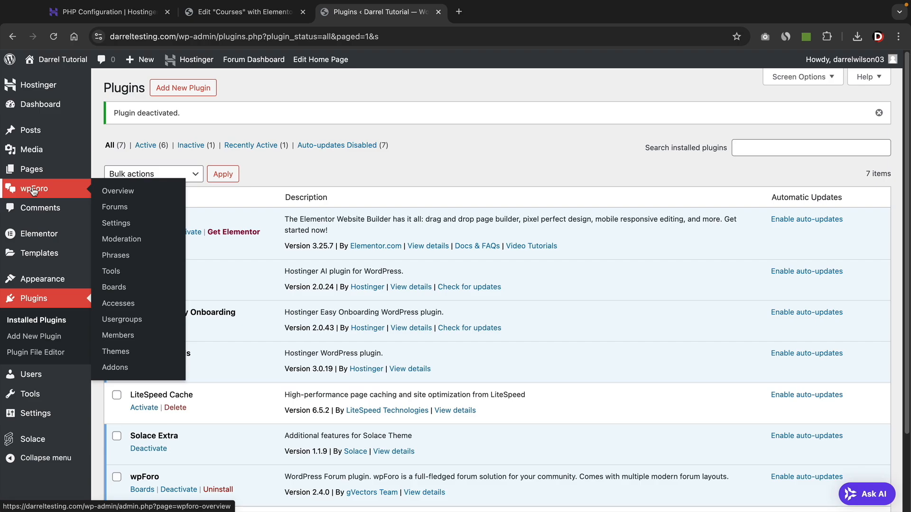
click(122, 210)
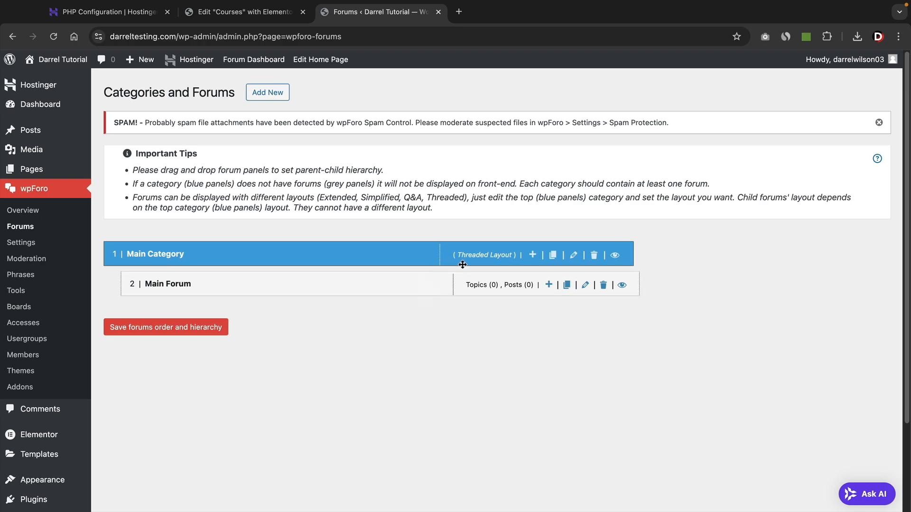
click(574, 257)
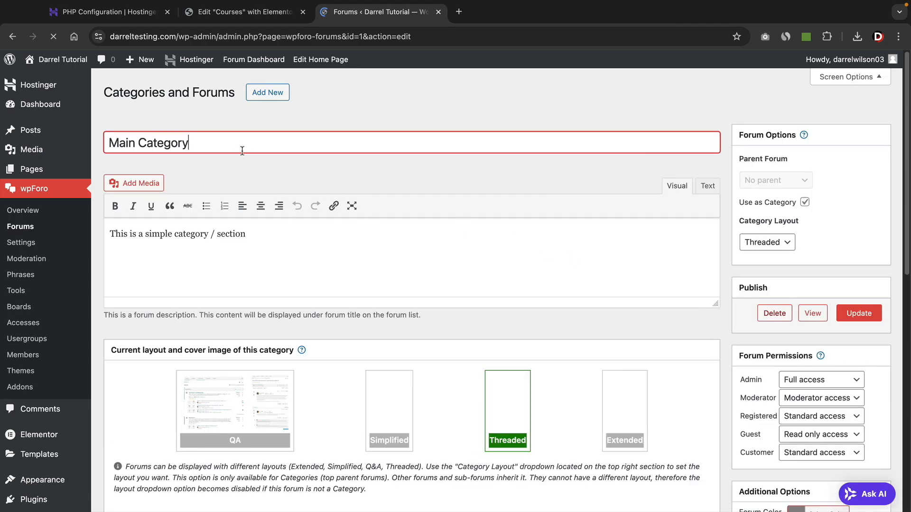
double_click(242, 150)
key(ctrl+a)
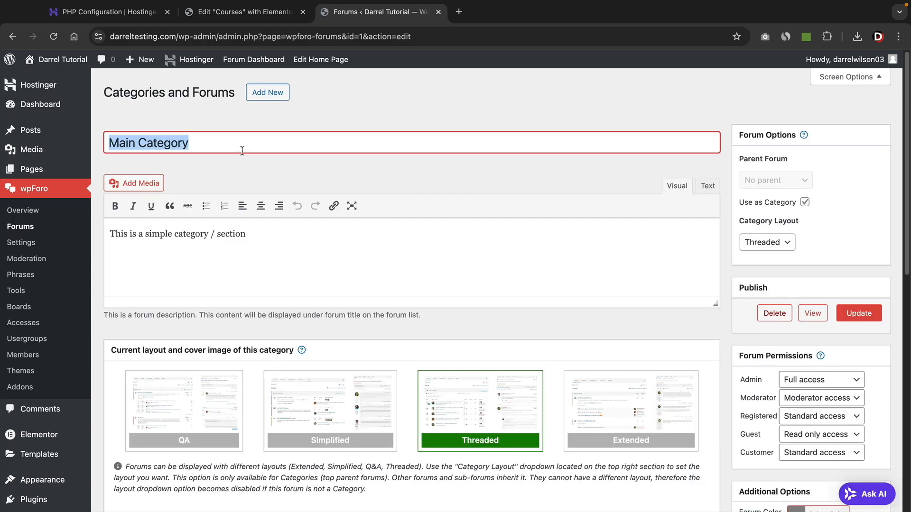
text(New MEmb)
key(BackSpace)
key(BackSpace)
key(BackSpace)
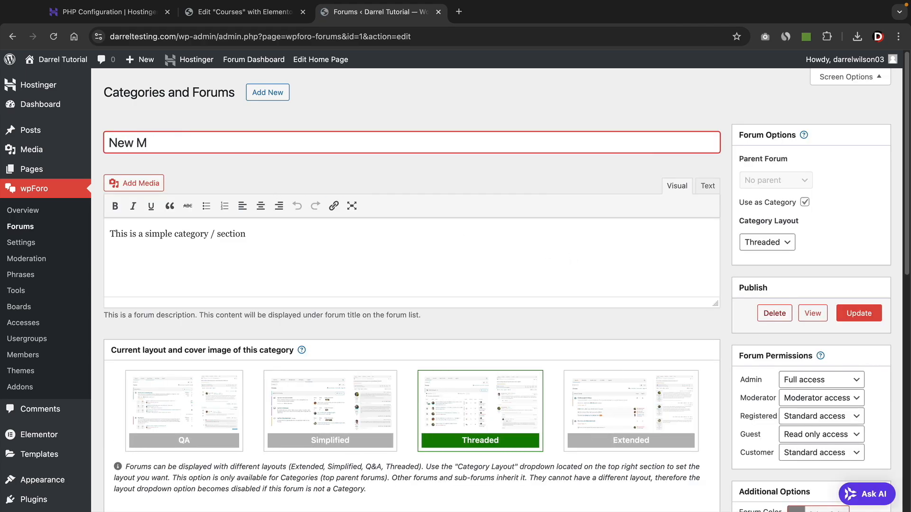
text(embers Area)
Set the category description to 'Introduce Yourself!', save it, and open the Main Forum's editor.
double_click(256, 235)
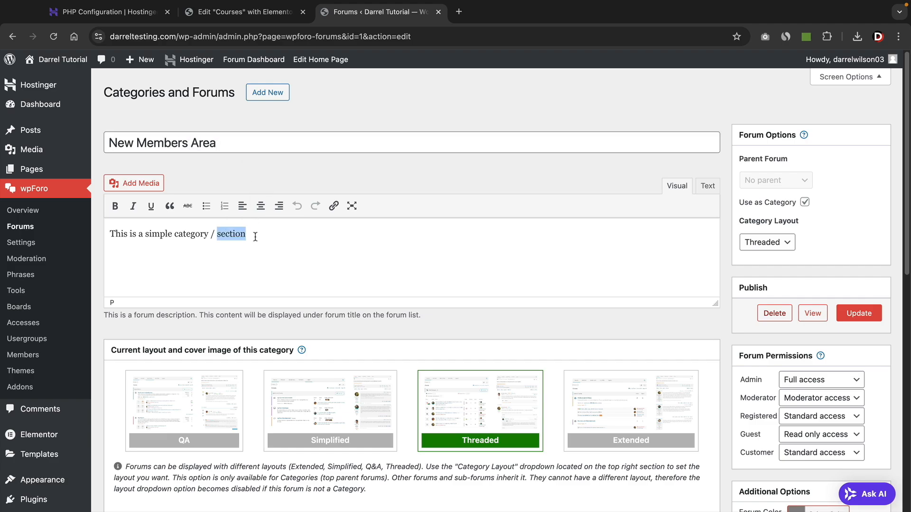
click(259, 236)
triple_click(260, 235)
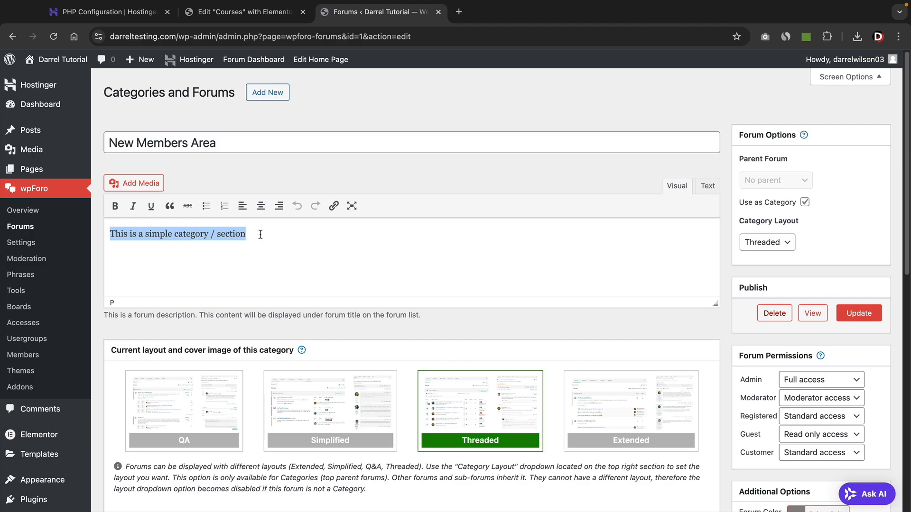
text(Introduce Yourself!)
click(860, 314)
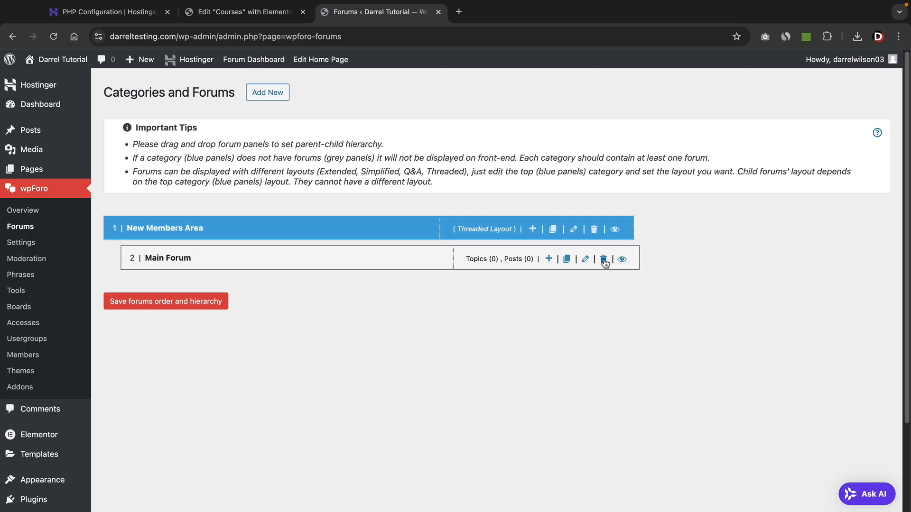
click(586, 260)
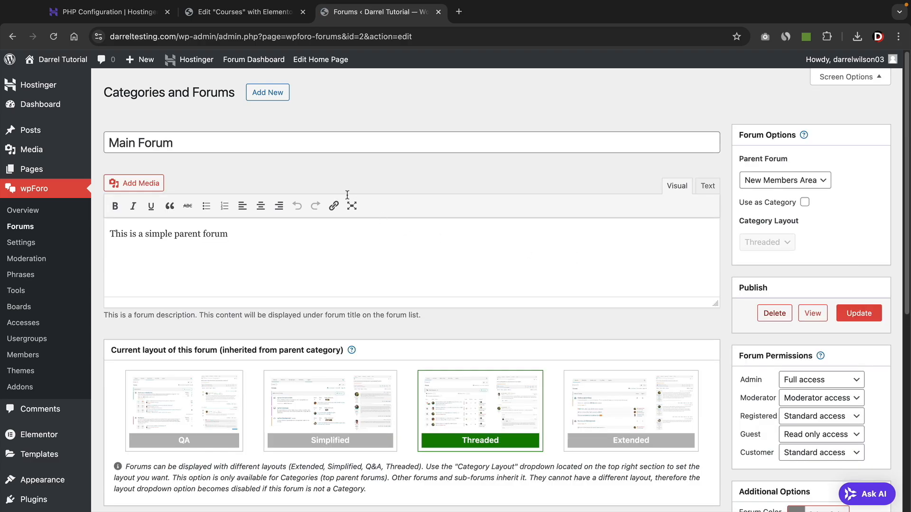
triple_click(309, 140)
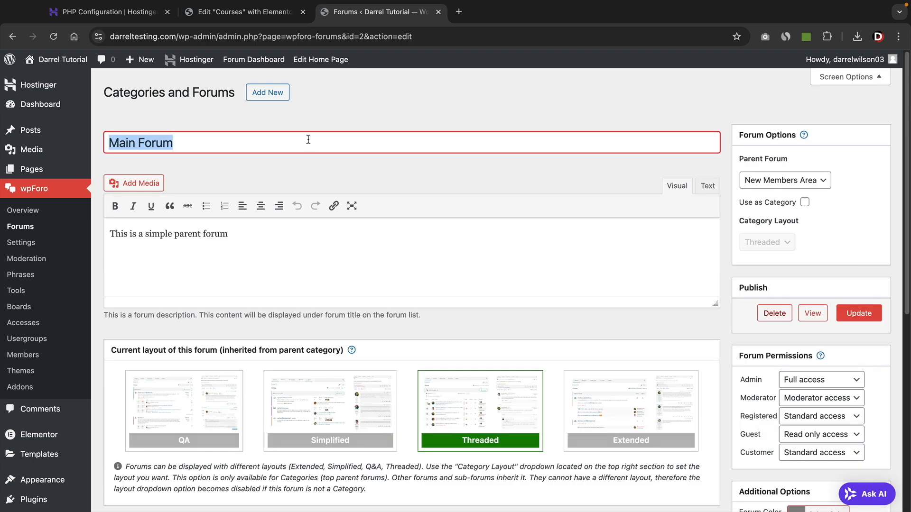
Rename the Main Forum to 'New Member Rules'.
text(New Member )
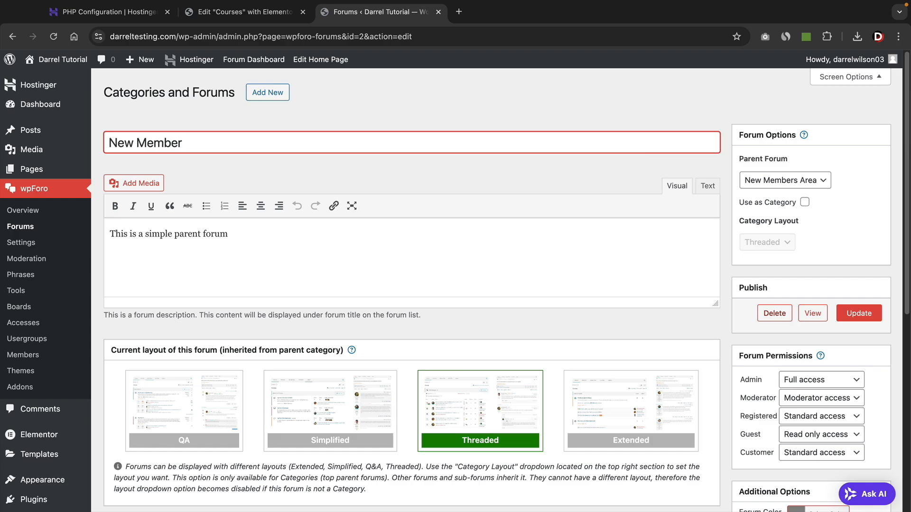
text(Rukles)
key(BackSpace)
key(BackSpace)
key(BackSpace)
key(BackSpace)
text(les)
click(252, 239)
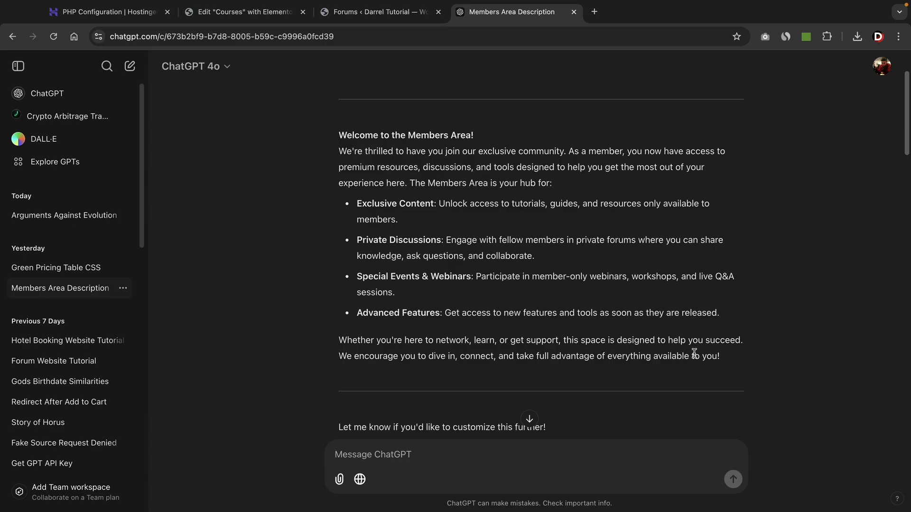
Copy the 'Welcome to the Members Area!' text from the ChatGPT chat.
drag(708, 350, 366, 203)
scroll(366, 194, up, 2)
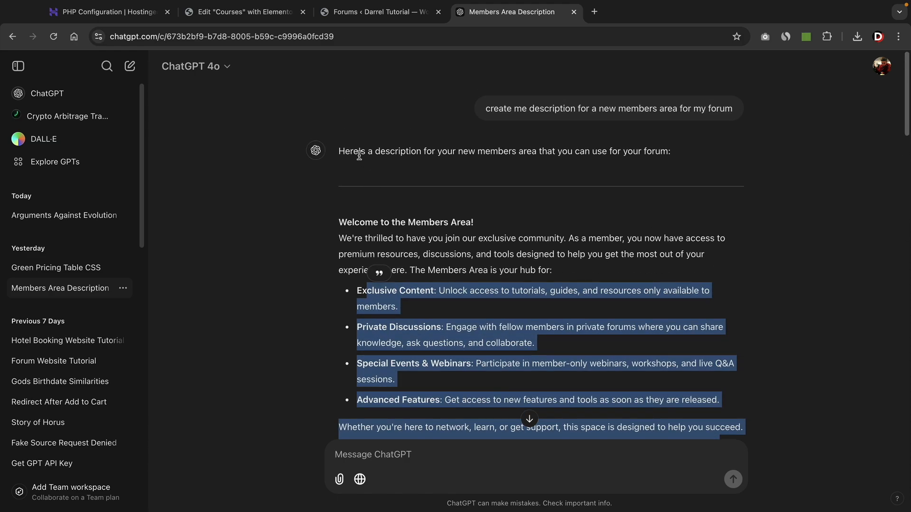
drag(504, 106, 719, 109)
scroll(456, 235, down, 2)
drag(723, 379, 337, 157)
right_click(345, 150)
click(365, 179)
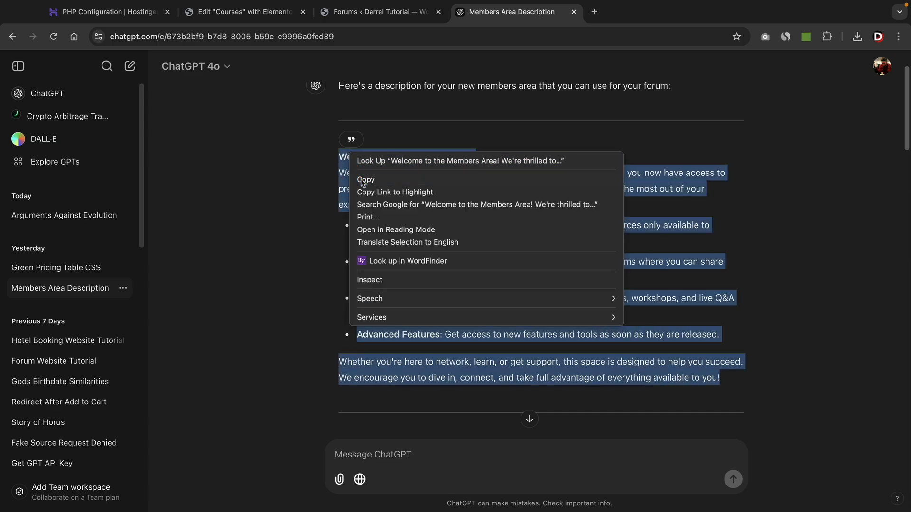
Paste the welcome text over the forum description and save the forum.
click(351, 16)
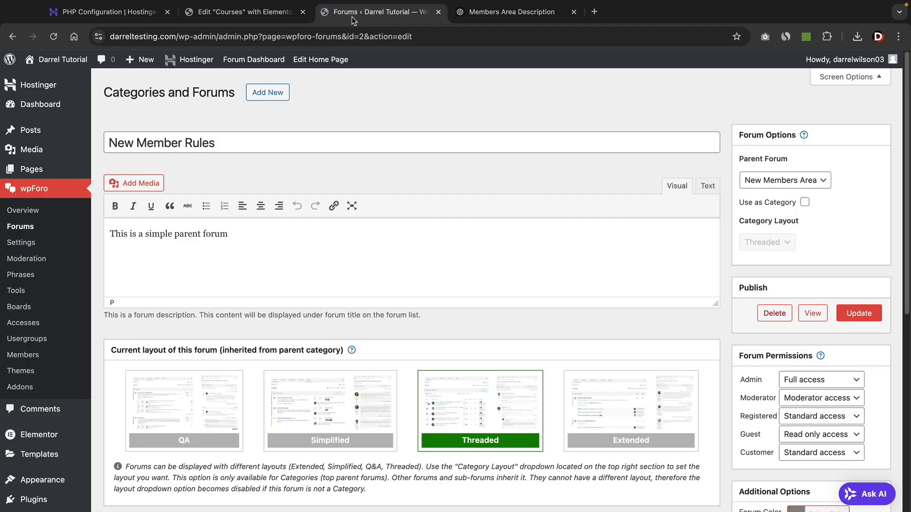
triple_click(173, 234)
right_click(172, 233)
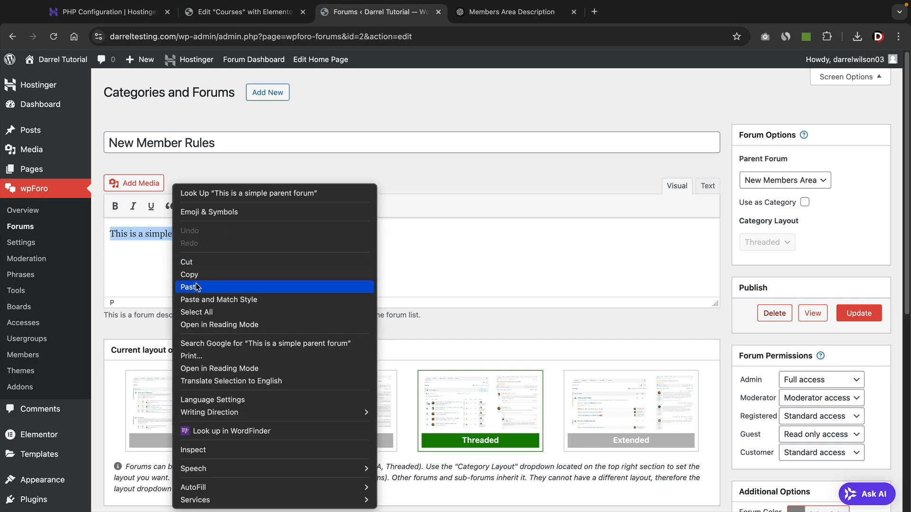
click(380, 287)
click(858, 314)
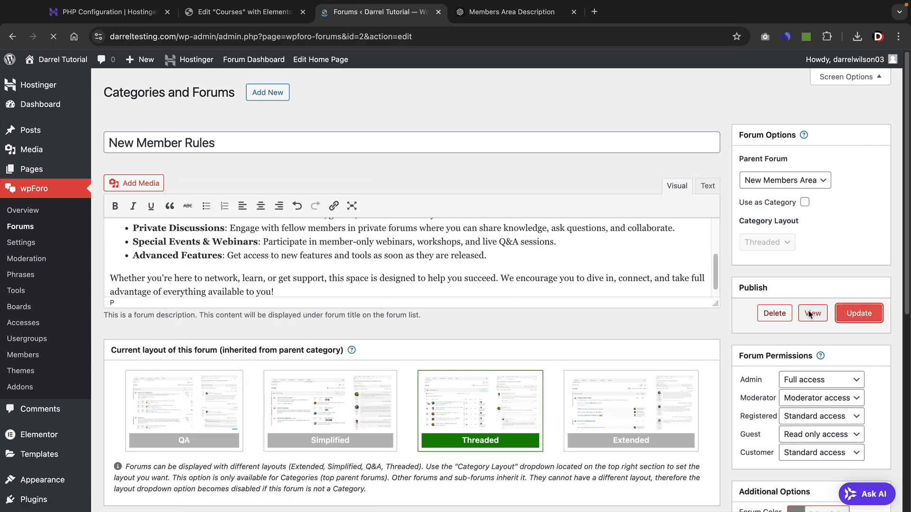
click(21, 228)
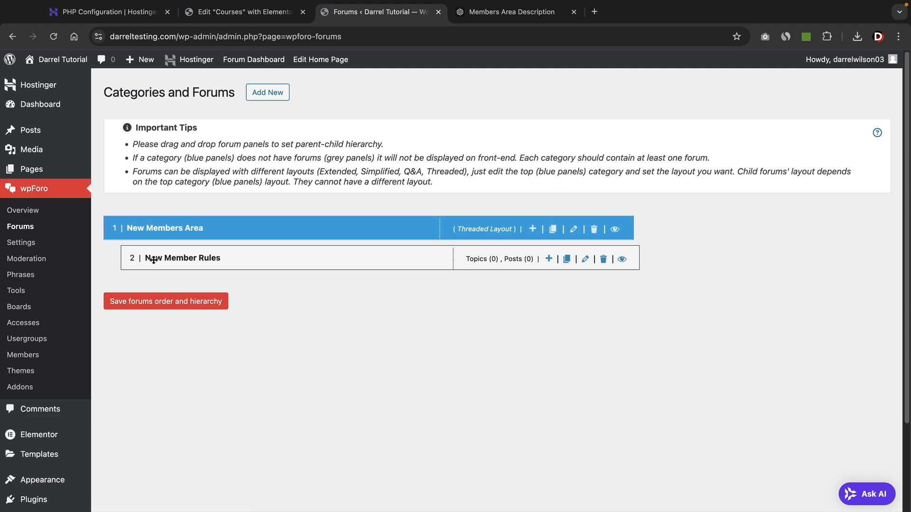
Start a new forum under New Member Rules titled 'New Member FAQ'.
click(549, 259)
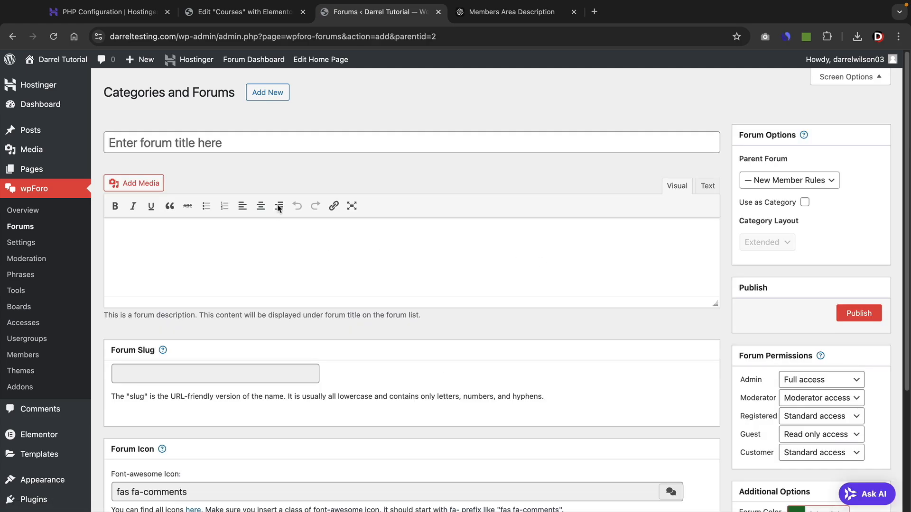
click(263, 149)
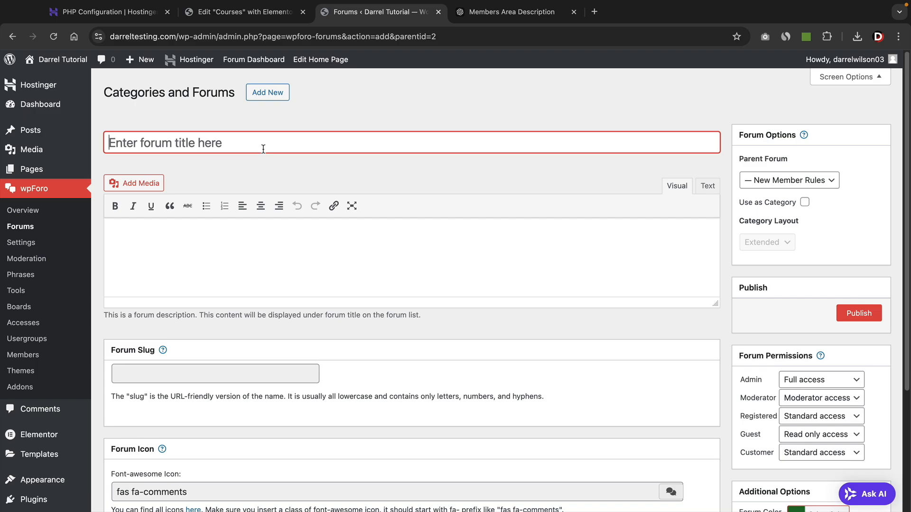
text(New Member)
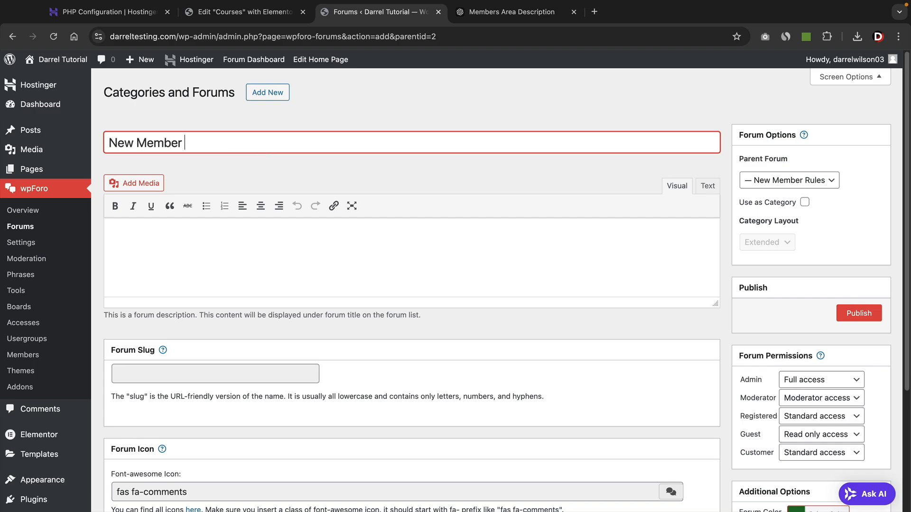
text( FAQ)
key(Tab)
key(Tab)
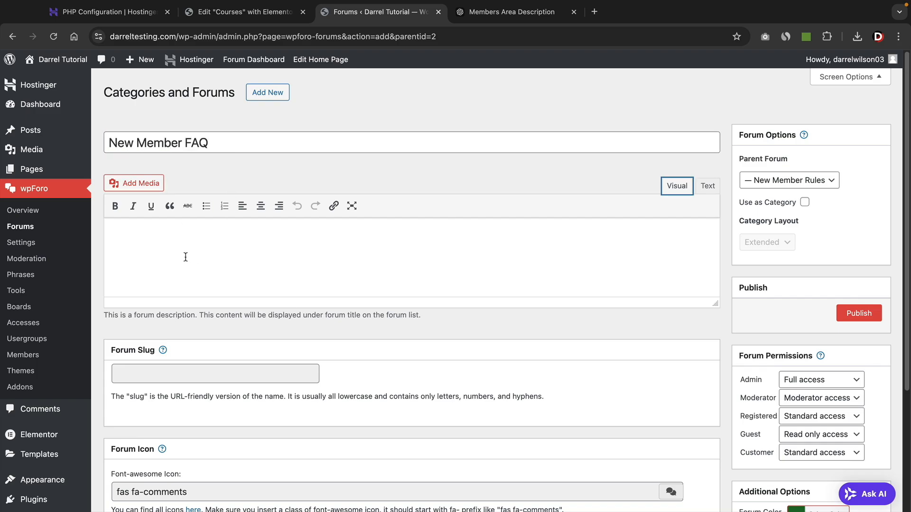
Paste the welcome text as its description, publish it, and move it level with New Member Rules.
click(161, 242)
right_click(161, 243)
click(124, 243)
right_click(122, 232)
click(152, 313)
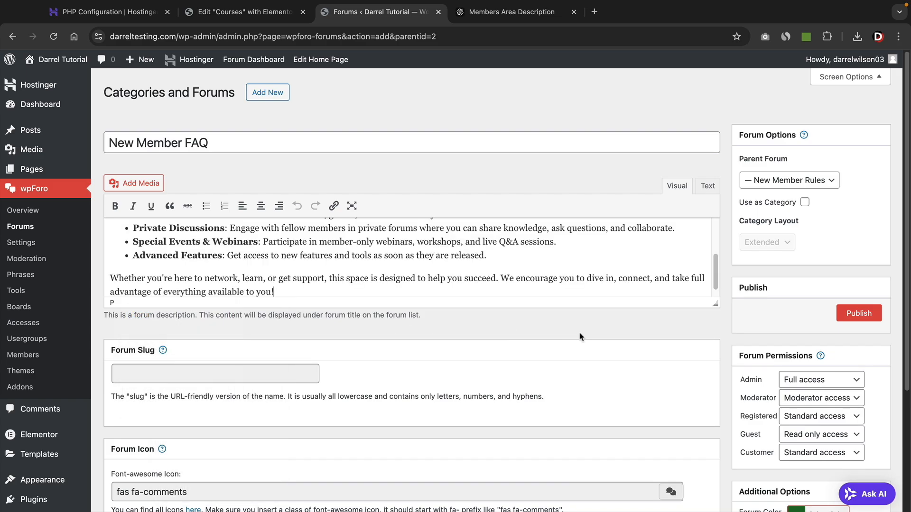
click(859, 315)
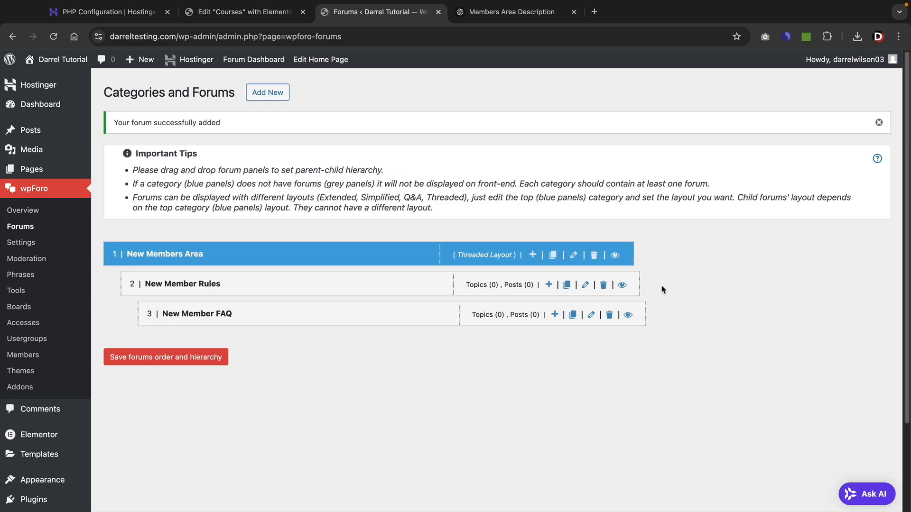
drag(375, 325, 360, 315)
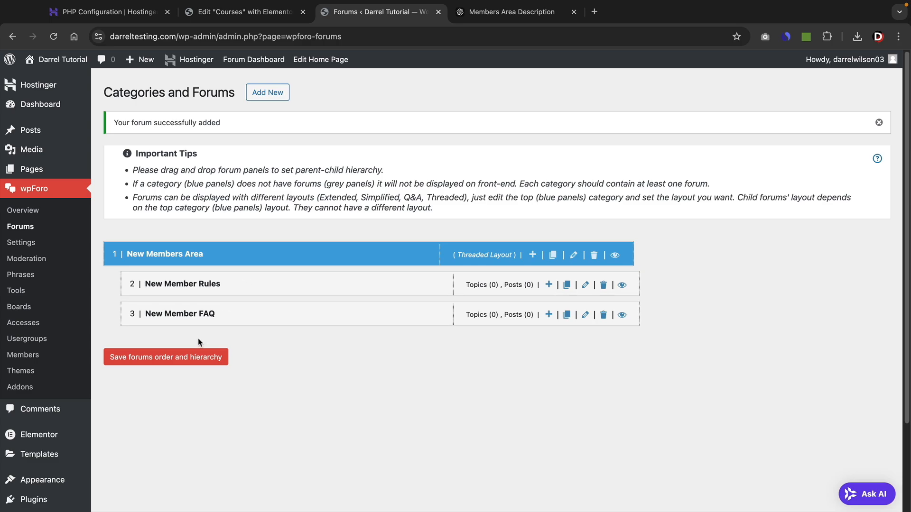
click(266, 95)
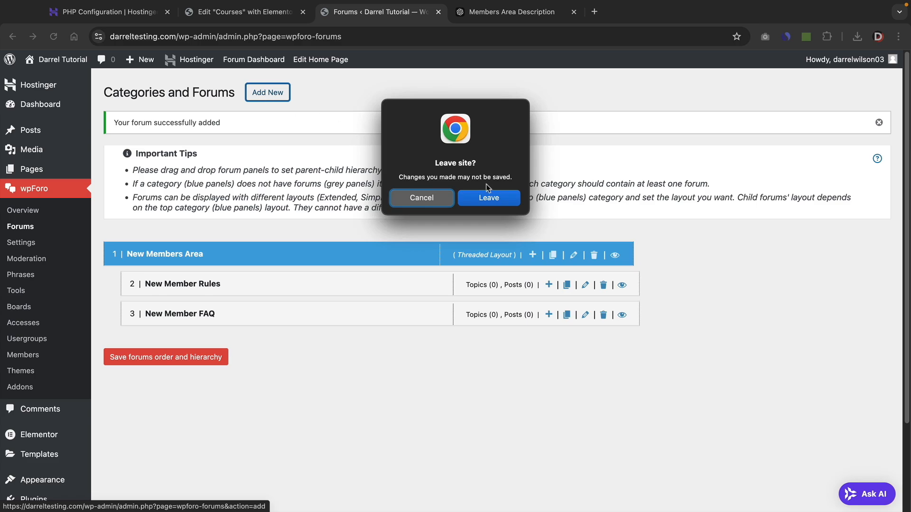
Discard the unsaved order and title the new forum 'How To Make Money'.
click(489, 197)
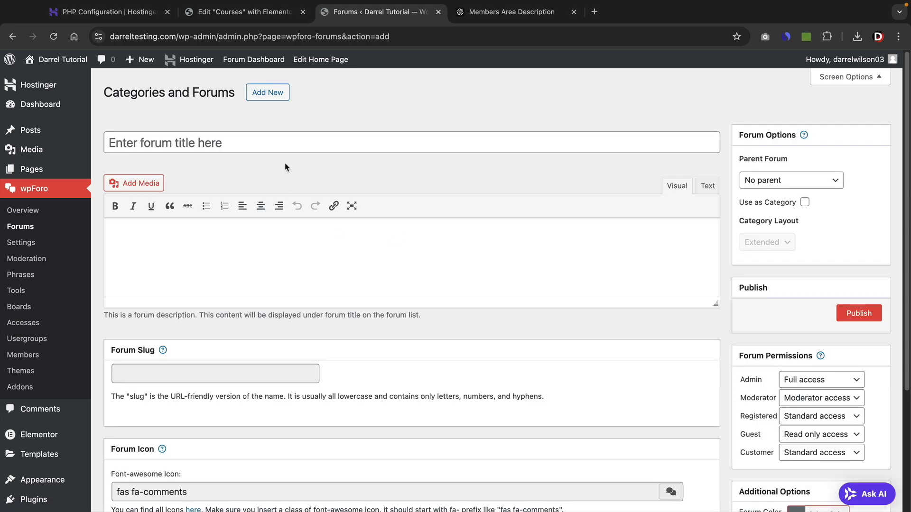
click(286, 140)
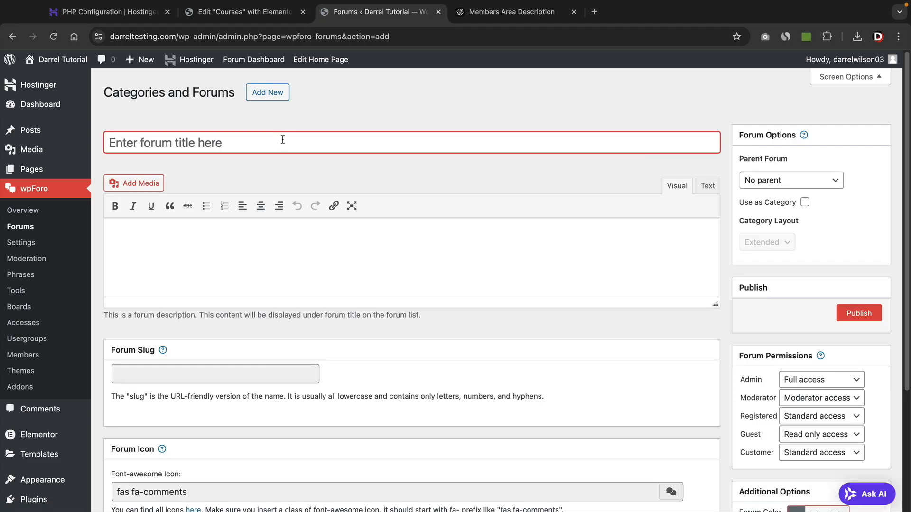
text(How To Make M)
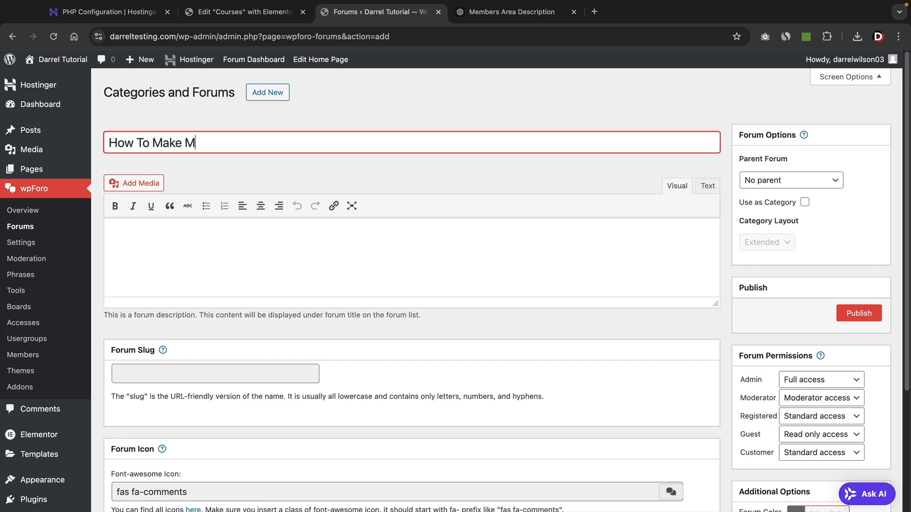
text(oney)
key(Tab)
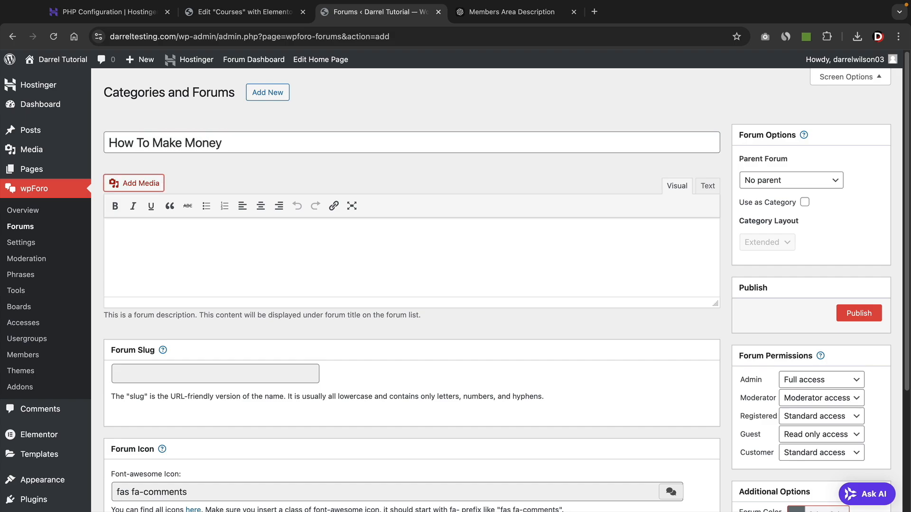
key(Tab)
click(217, 250)
Copy the introduce-yourself welcome paragraph from the ChatGPT chat.
click(505, 12)
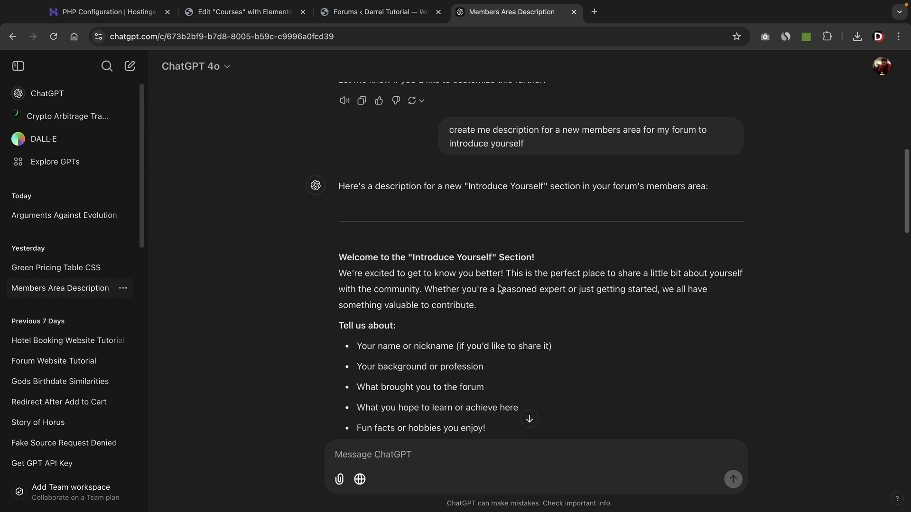
drag(492, 313, 343, 278)
right_click(336, 280)
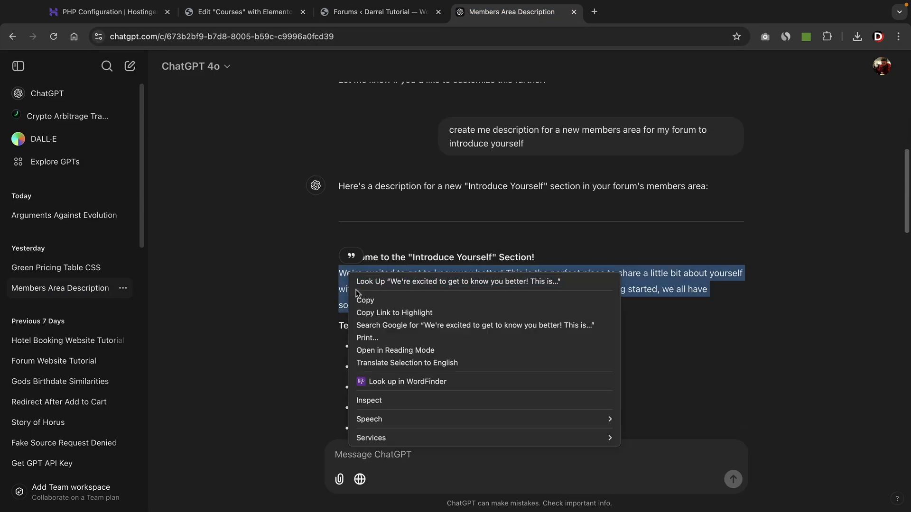
click(360, 299)
click(284, 12)
click(349, 14)
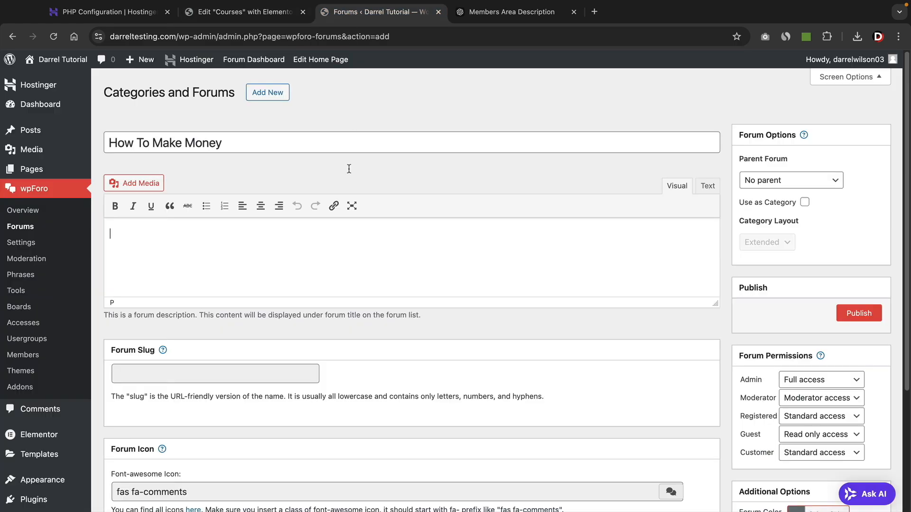
Paste the paragraph as the description, publish the forum, and realign New Member FAQ.
right_click(170, 229)
click(118, 233)
right_click(123, 230)
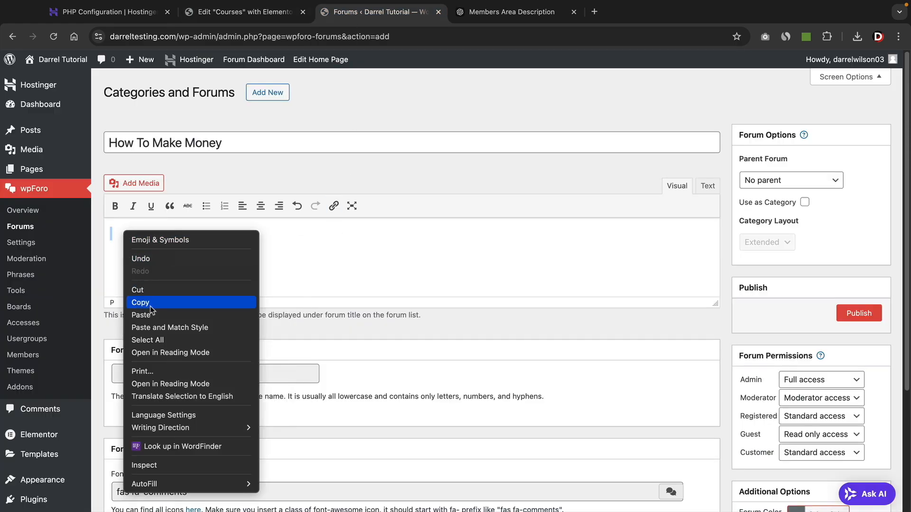
click(254, 315)
click(838, 318)
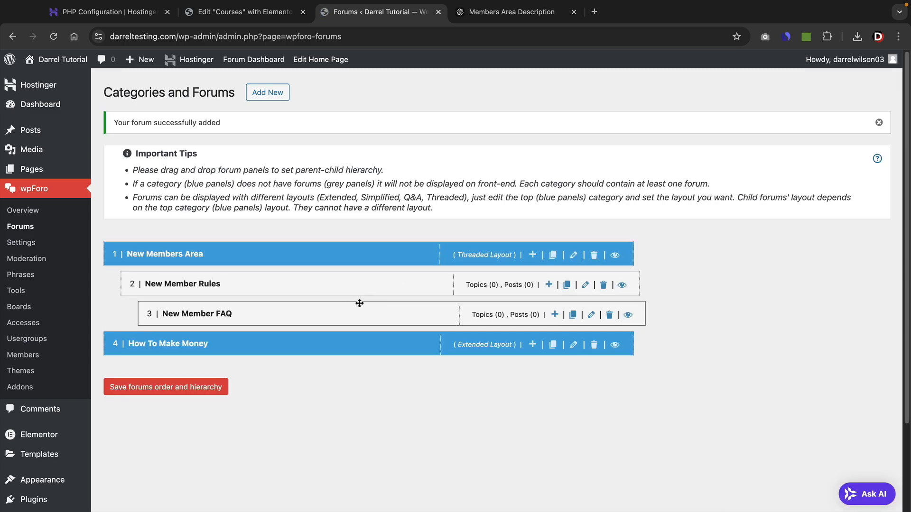
drag(359, 303, 332, 314)
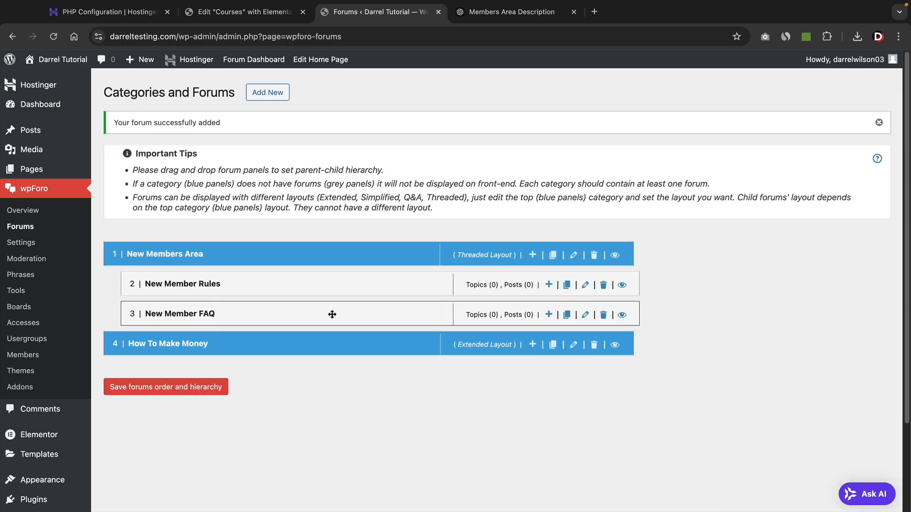
Publish a 'Making Money With Youtube' forum under How To Make Money, described 'Automation and more'.
click(534, 345)
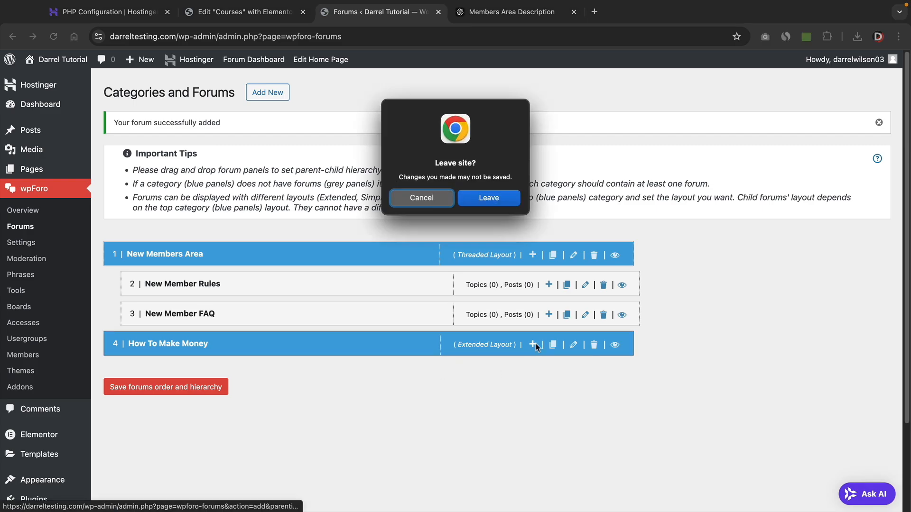
click(483, 197)
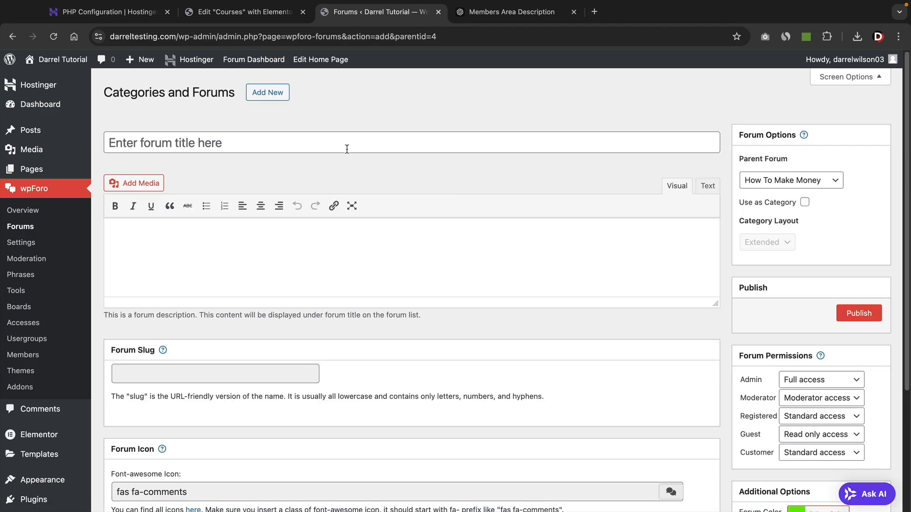
click(344, 144)
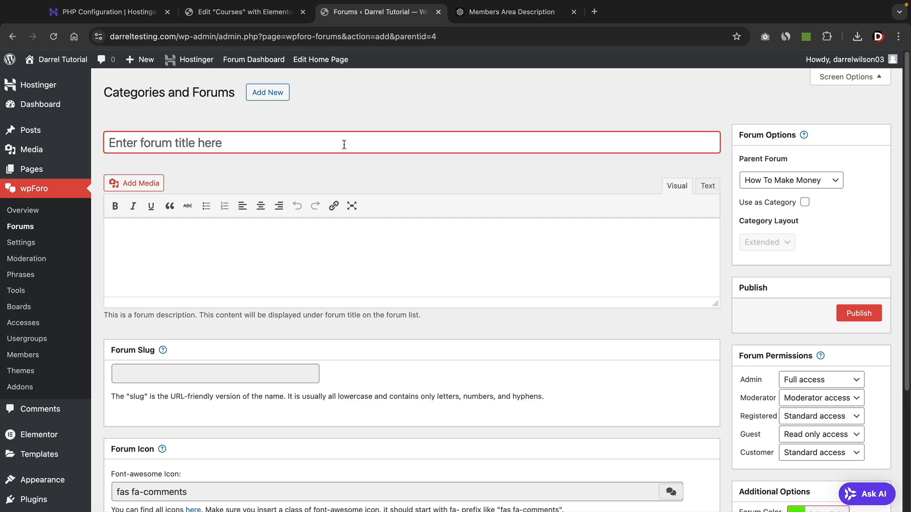
text(Making Mone)
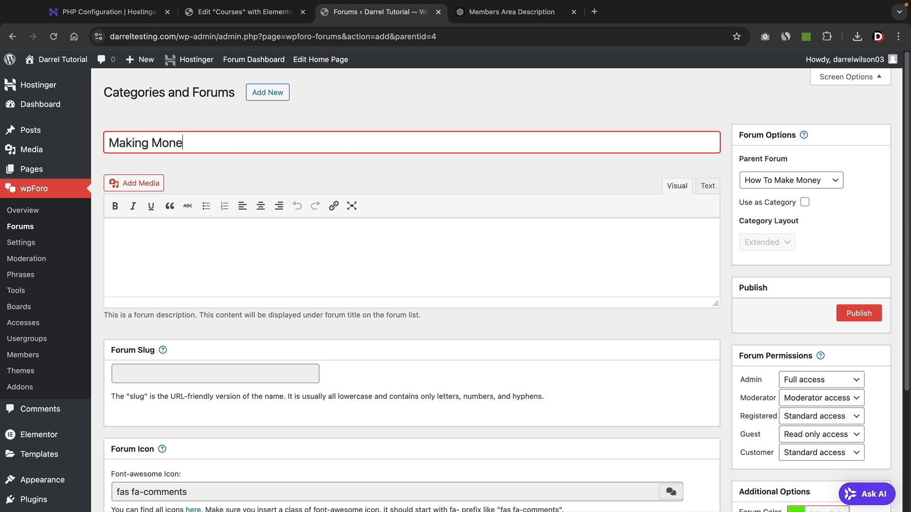
text(y With Youtube)
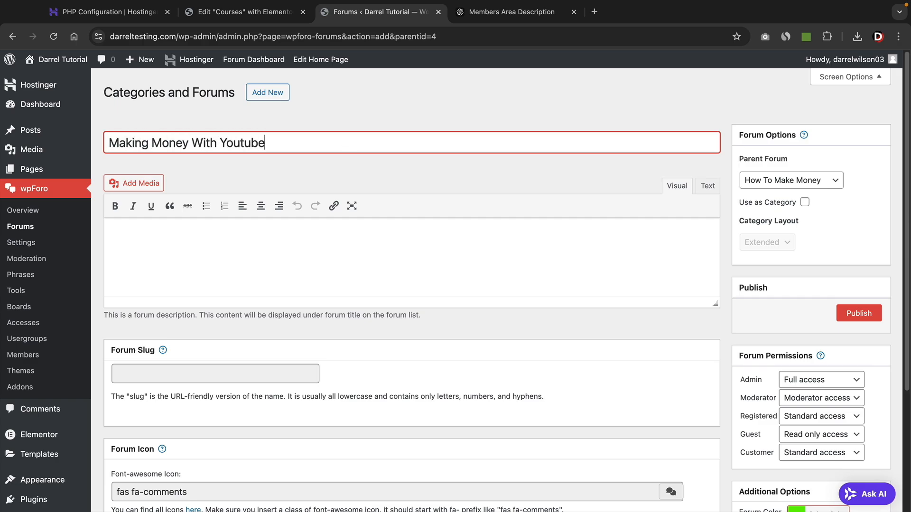
key(Tab)
key(Tab)
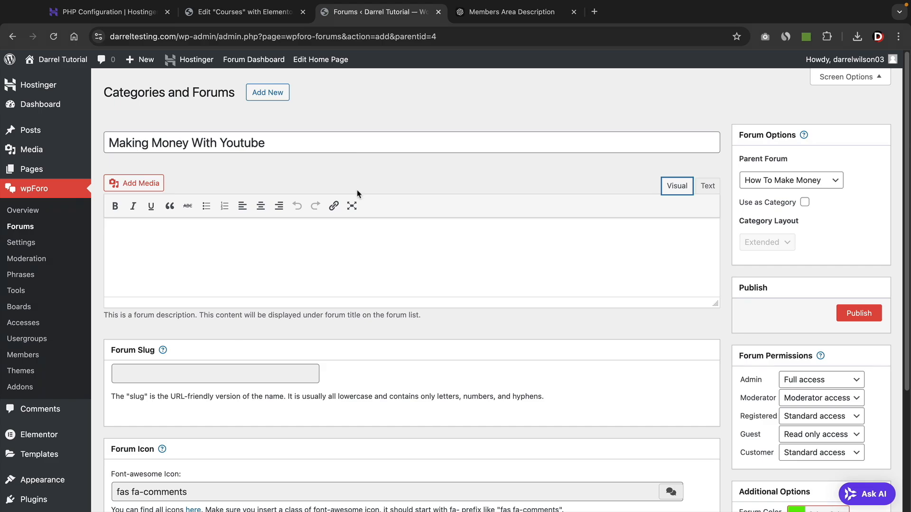
click(354, 263)
text(Automation and more)
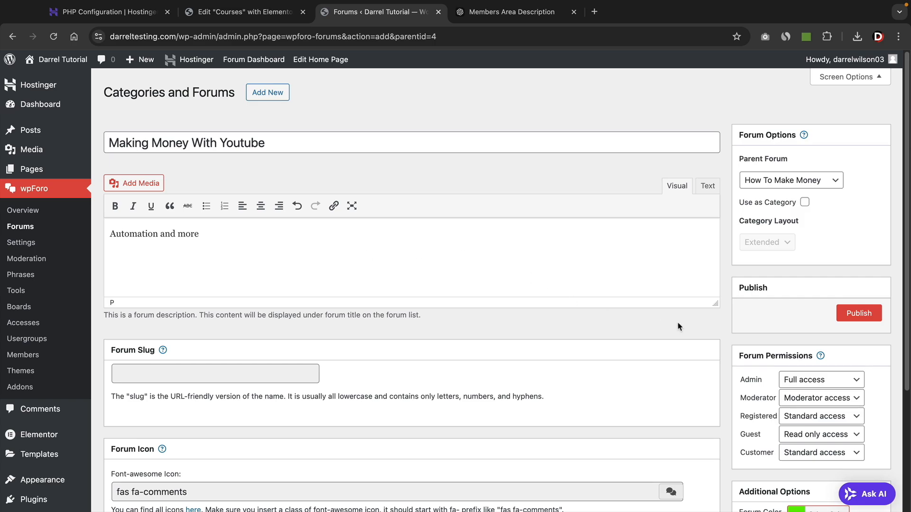
click(859, 313)
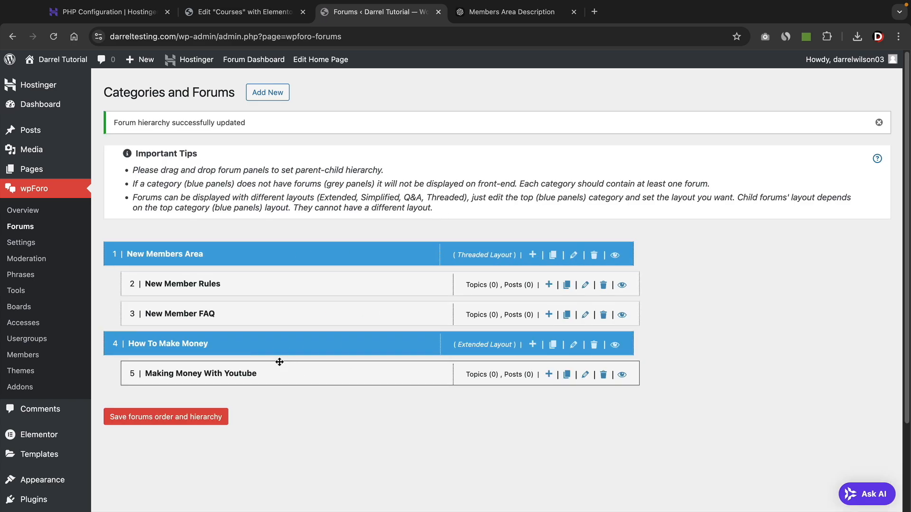
Open the Forum page in Elementor and drop a Shortcode widget into the empty section.
click(269, 19)
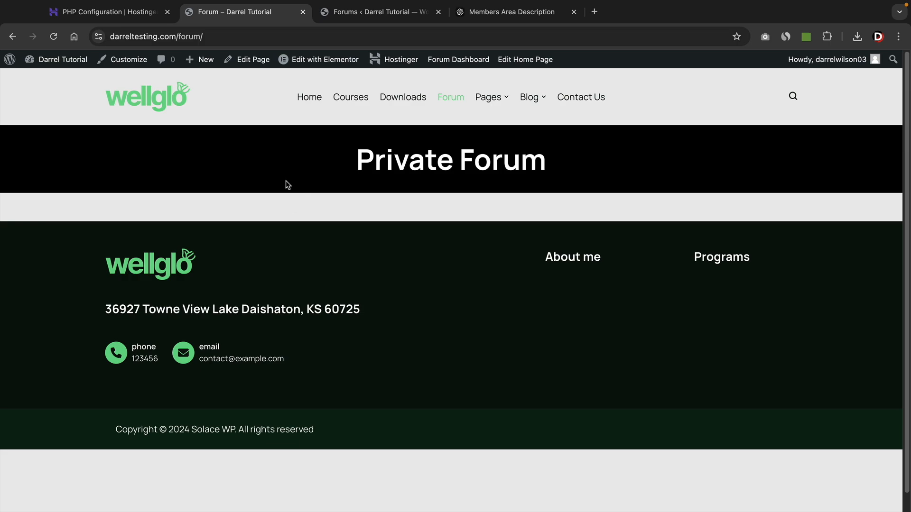
click(322, 61)
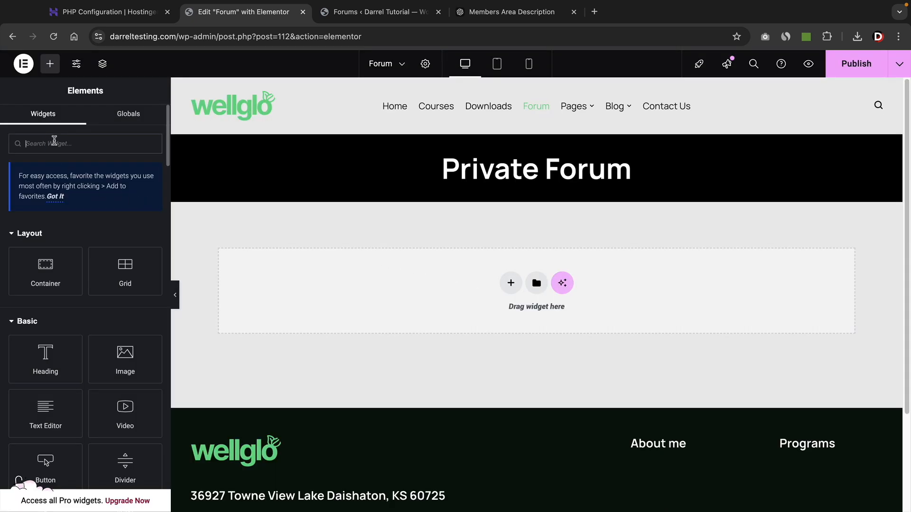
click(54, 142)
text(short)
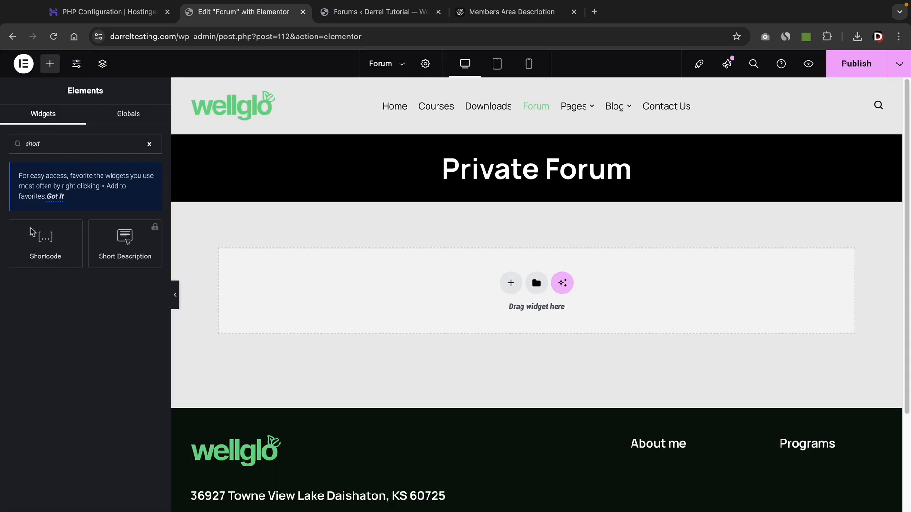
drag(31, 231, 428, 289)
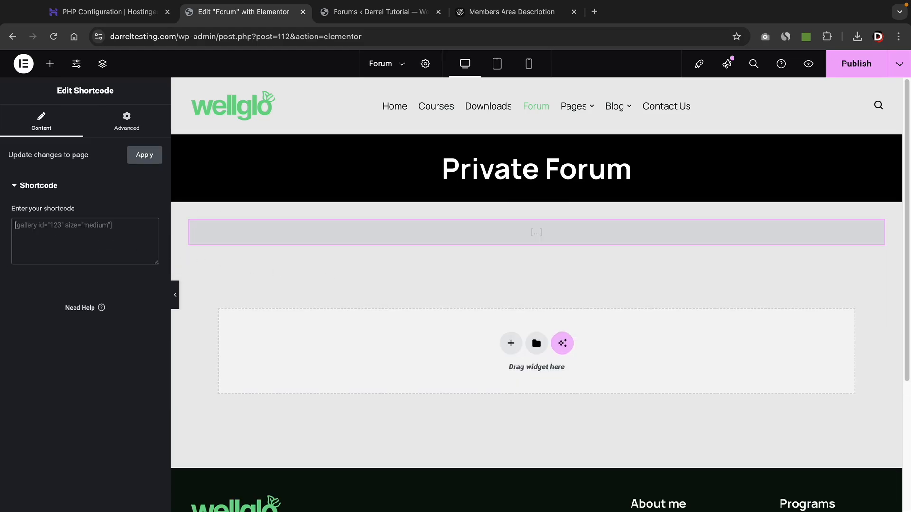
Enter the [wpforo] shortcode, apply it, publish the page and preview the embedded forum.
text([wpforo)
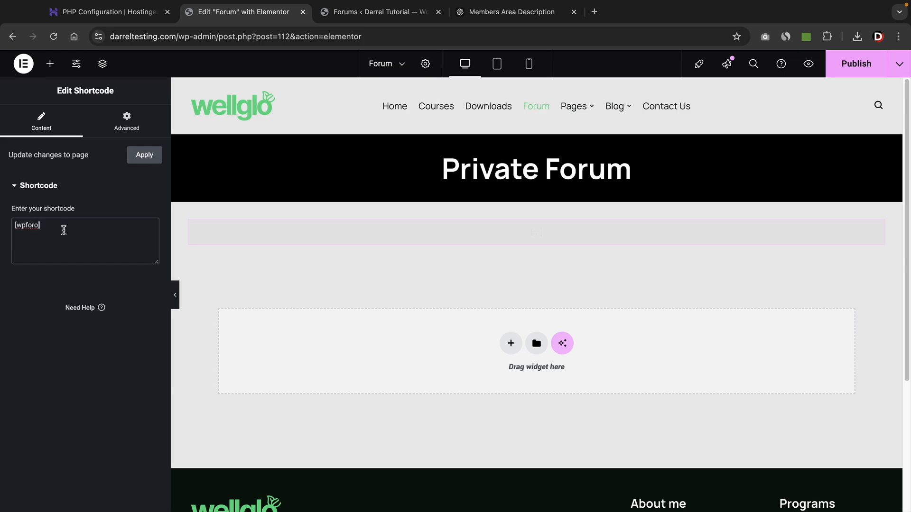
scroll(512, 368, down, 2)
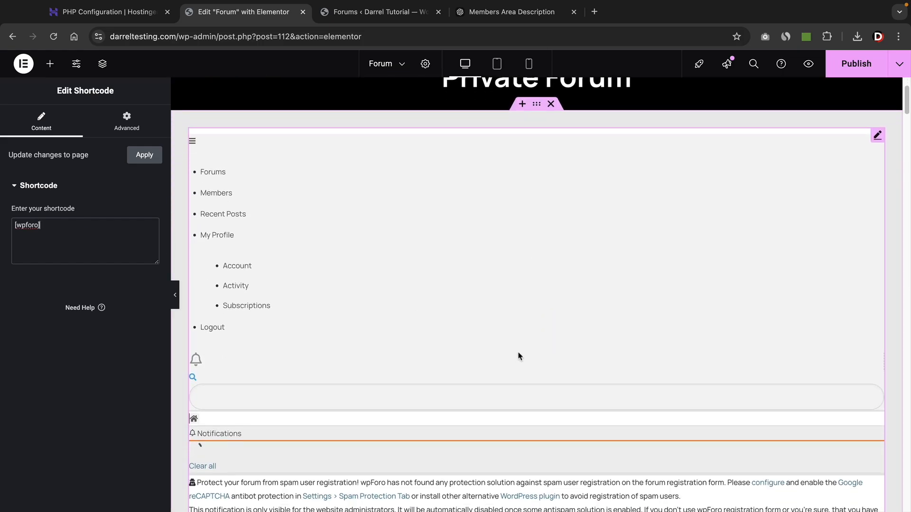
scroll(518, 356, down, 10)
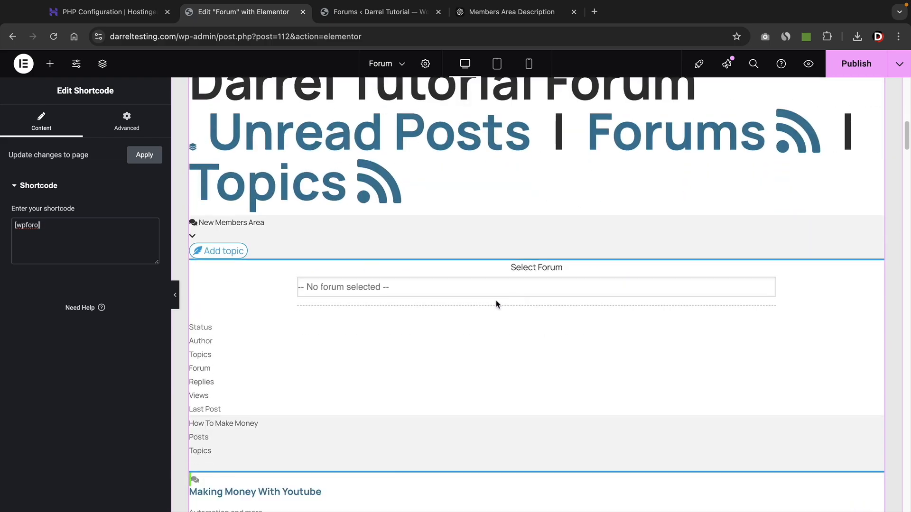
scroll(496, 304, up, 12)
click(143, 156)
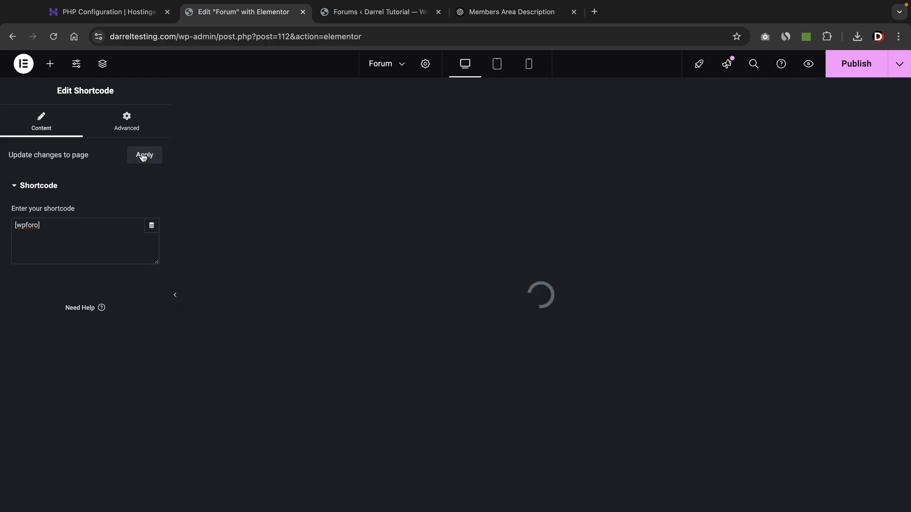
click(847, 69)
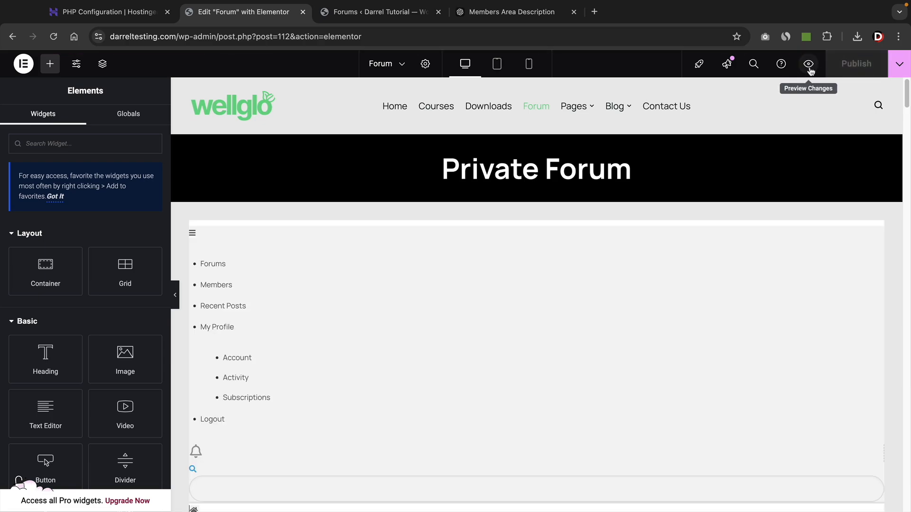
click(808, 64)
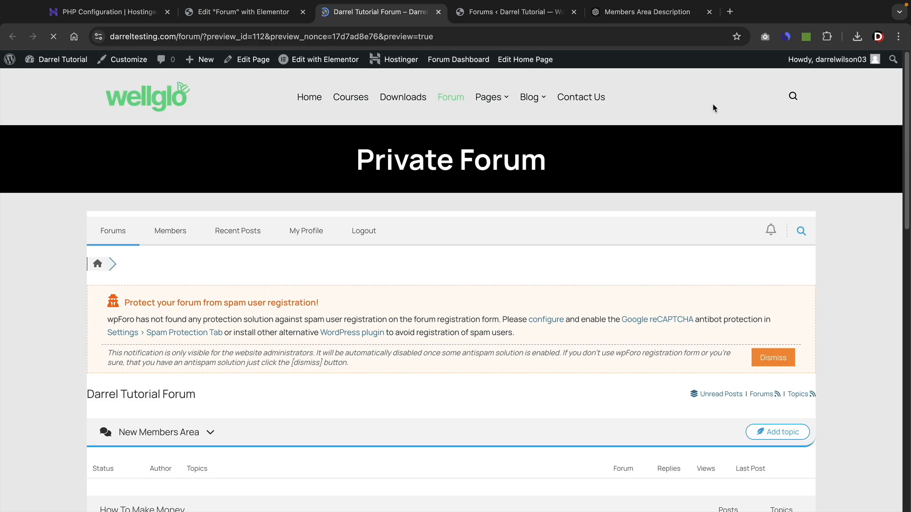
scroll(550, 320, down, 3)
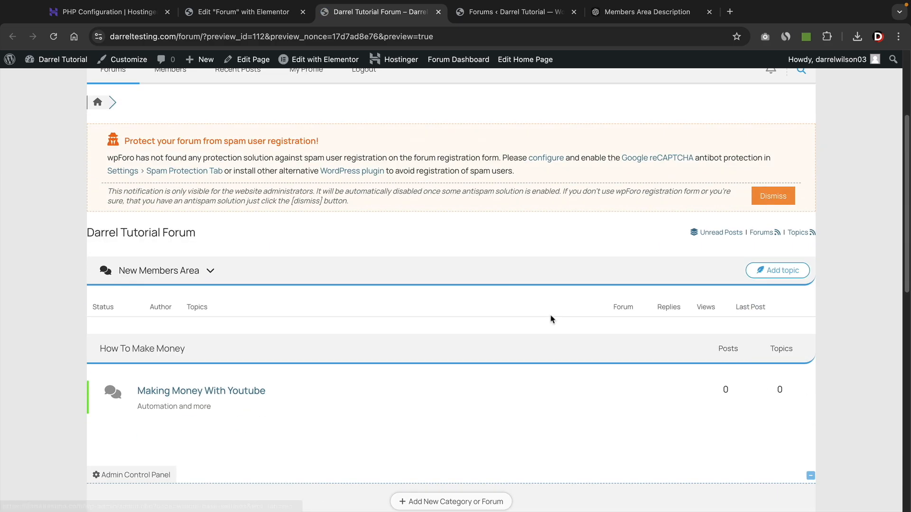
Dismiss the spam-protection notice and open Making Money With Youtube under New Members Area.
click(769, 199)
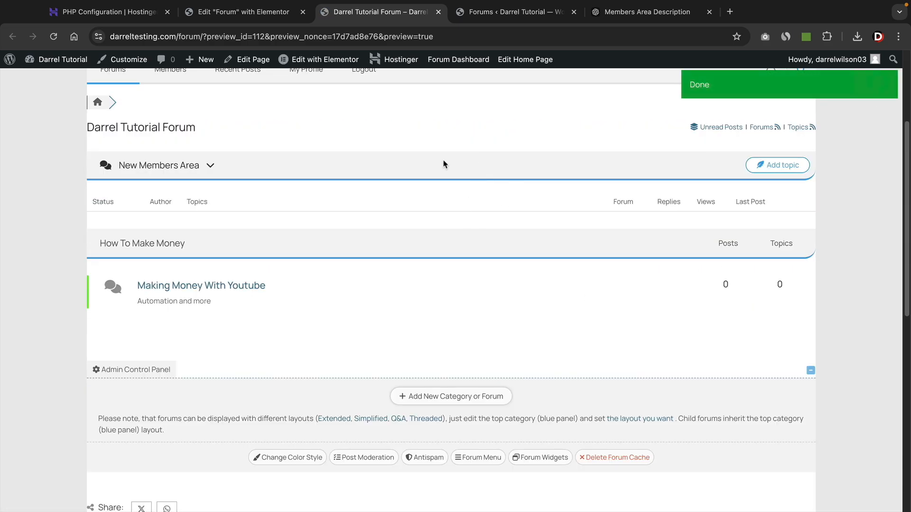
scroll(294, 188, up, 1)
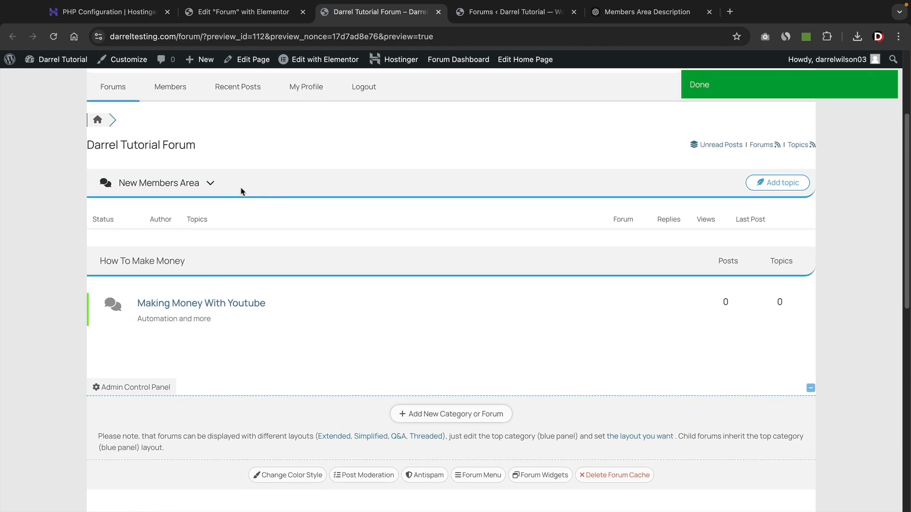
click(210, 183)
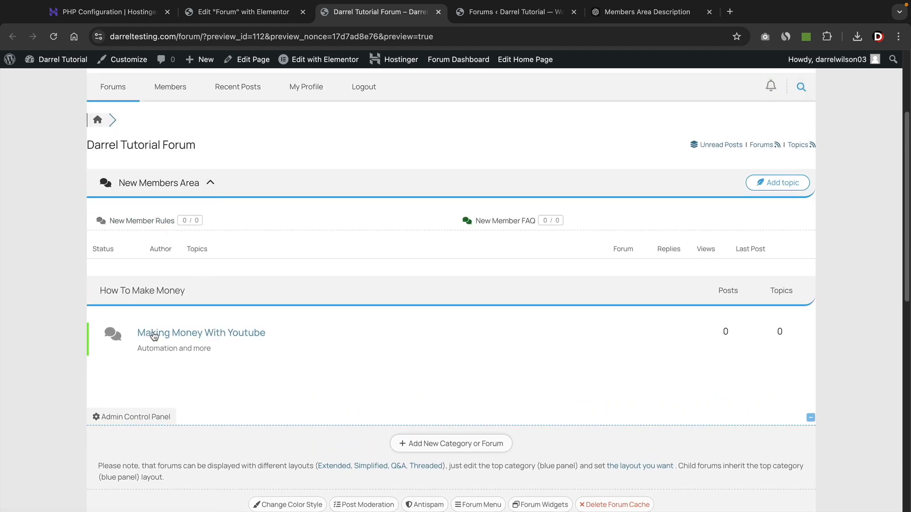
click(184, 338)
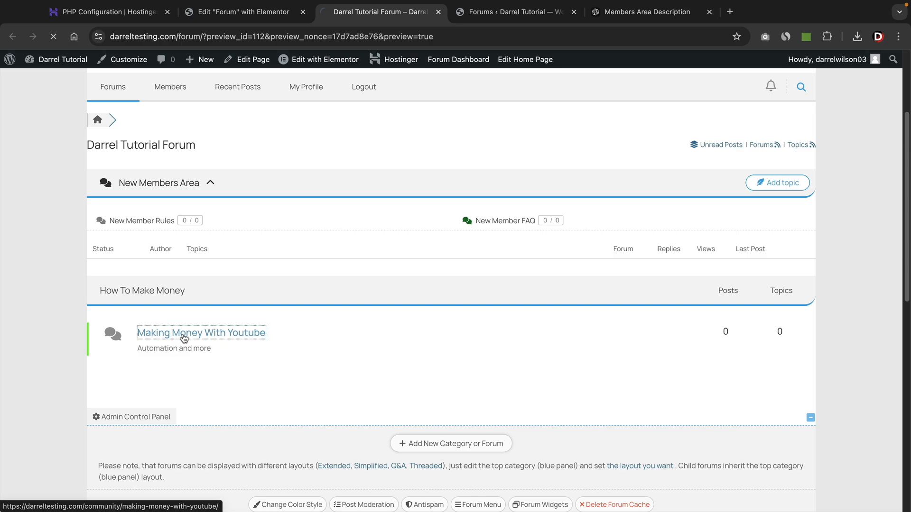
Post a new topic titled 'i love it! im rich too!' with a short body, then return to Forums.
scroll(184, 338, down, 2)
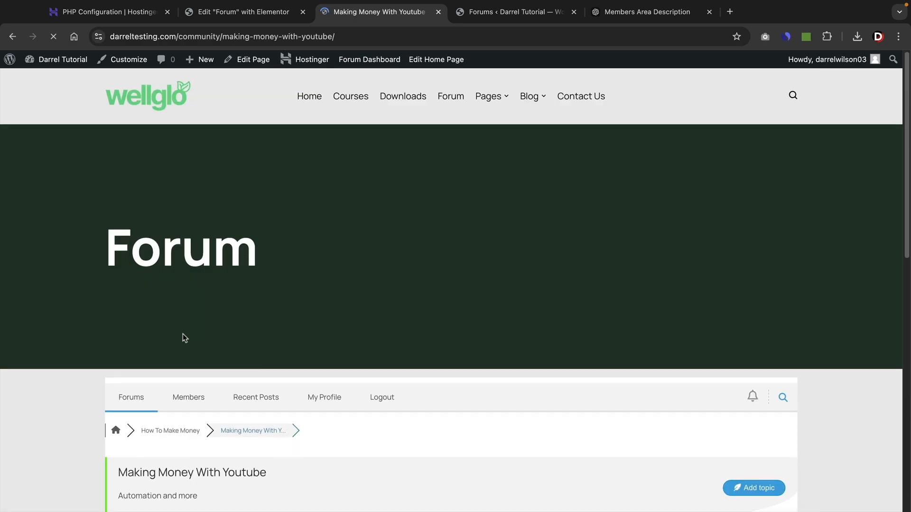
scroll(184, 336, down, 3)
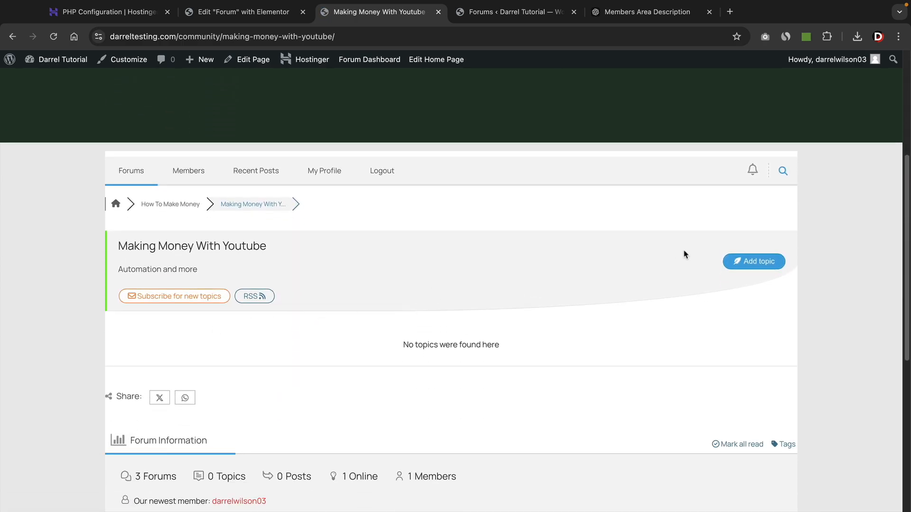
click(762, 265)
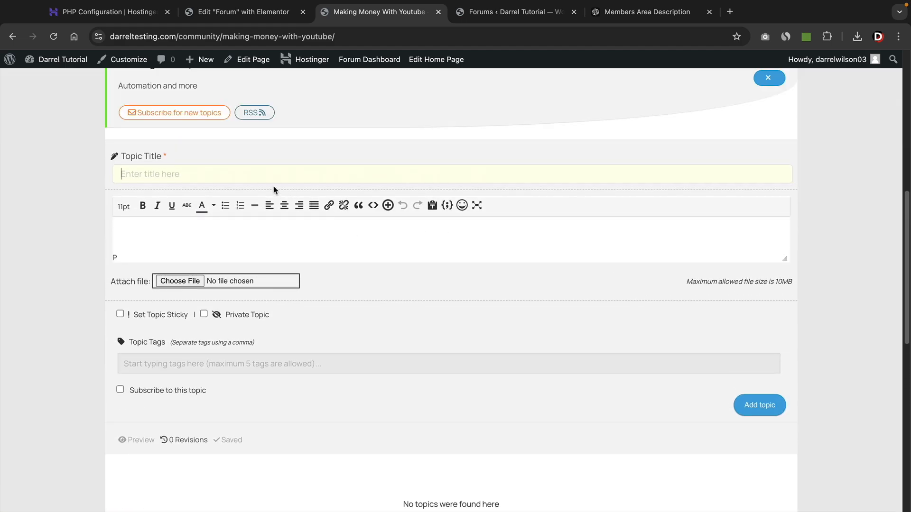
text(i love it)
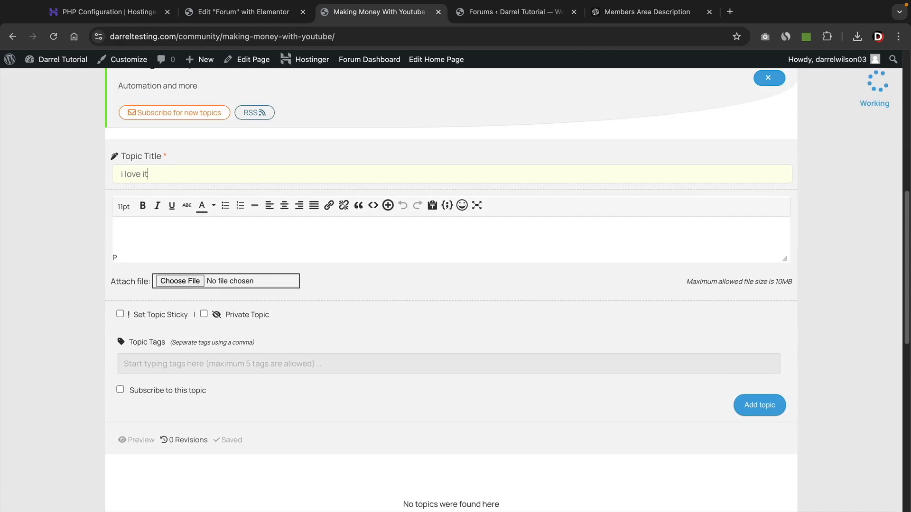
text(! im rich too!)
text(i learn ha)
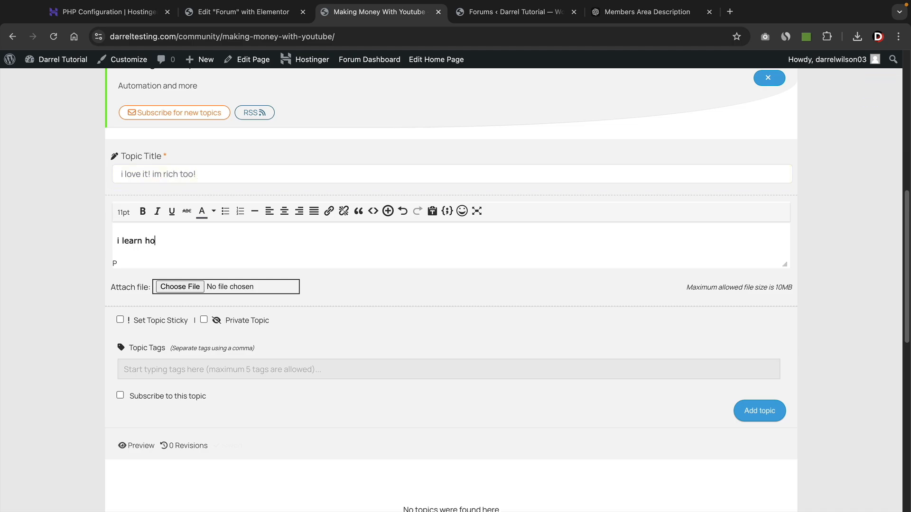
key(BackSpace)
key(BackSpace)
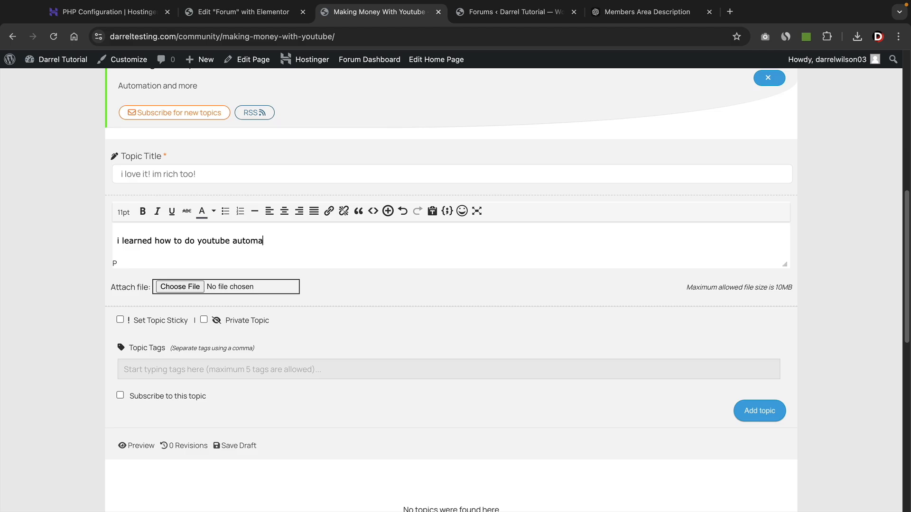
click(757, 411)
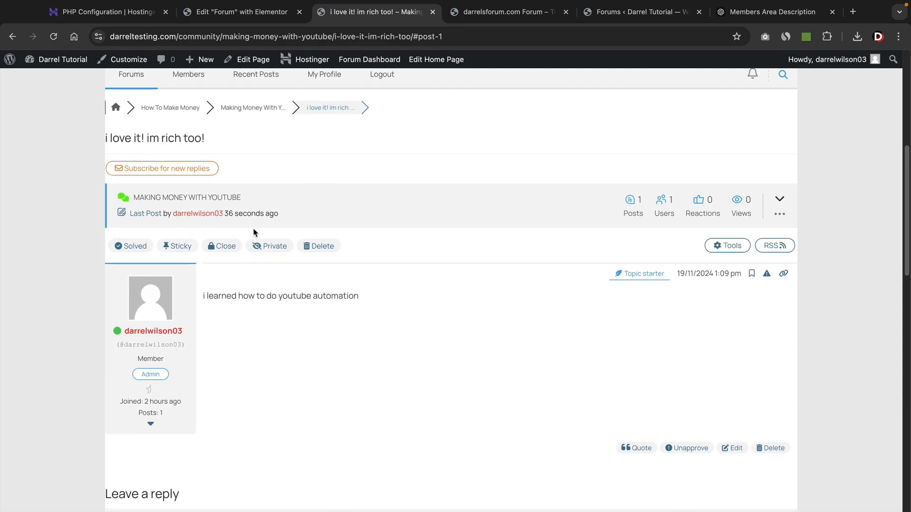
scroll(175, 127, up, 2)
click(137, 132)
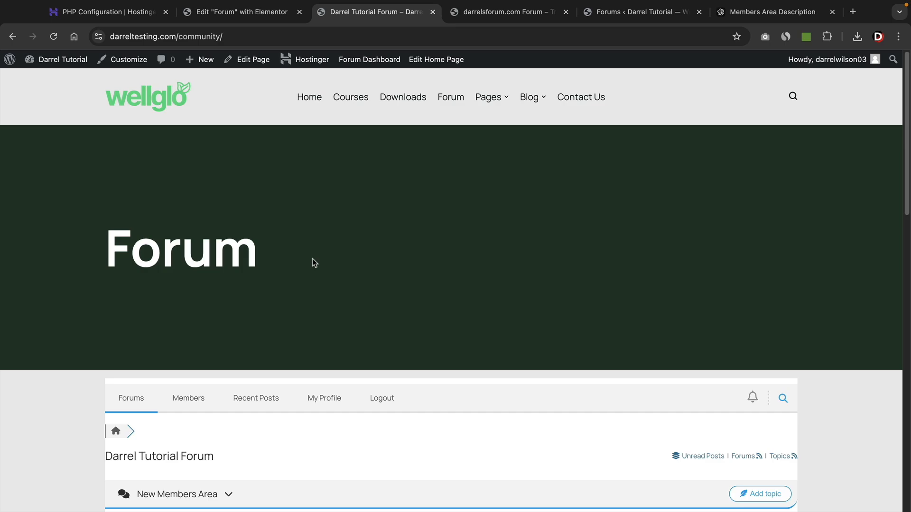
click(505, 17)
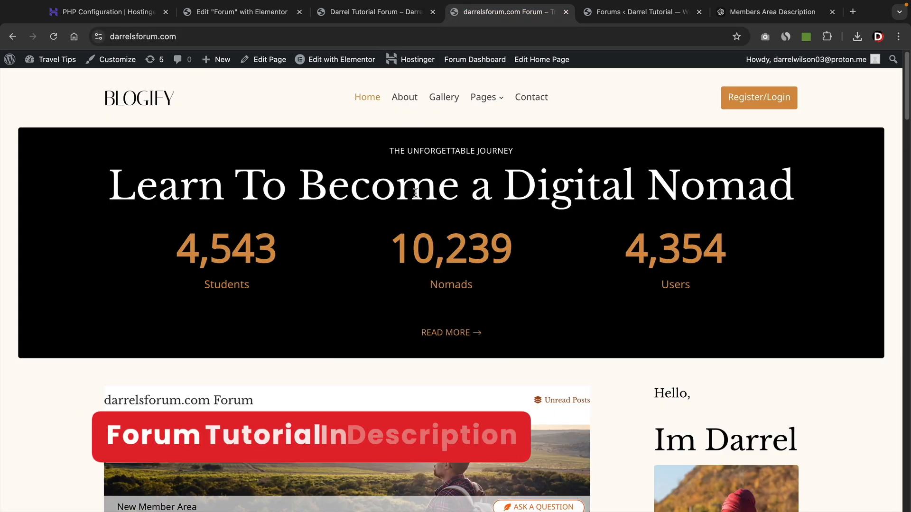
scroll(414, 204, down, 3)
scroll(411, 214, down, 5)
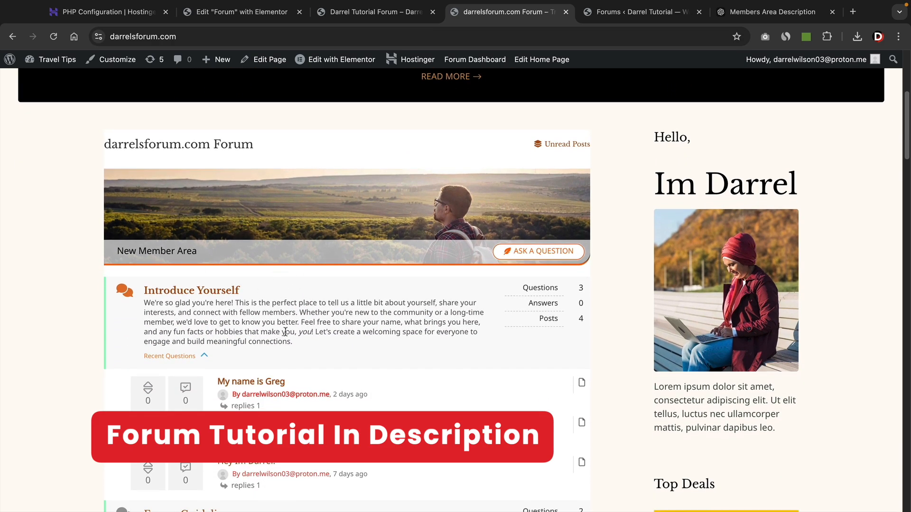
scroll(285, 331, down, 2)
scroll(287, 319, down, 2)
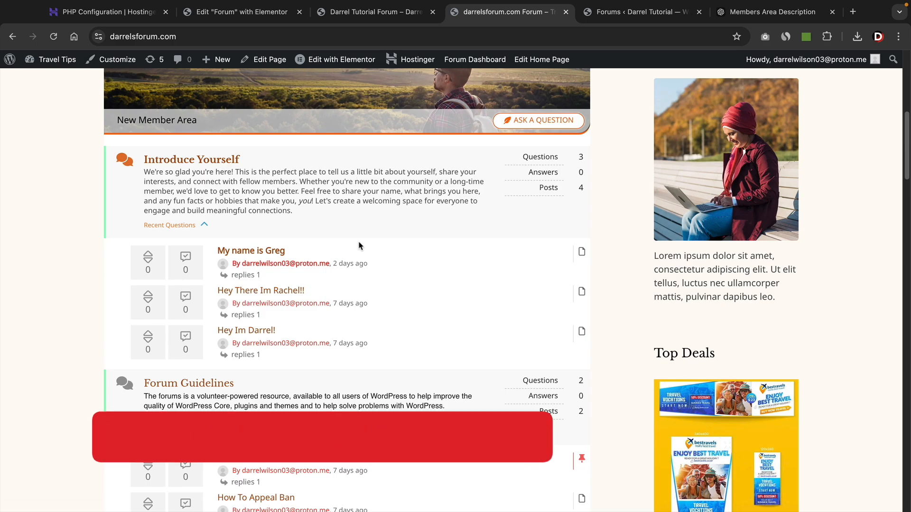
scroll(367, 286, down, 4)
scroll(367, 285, down, 4)
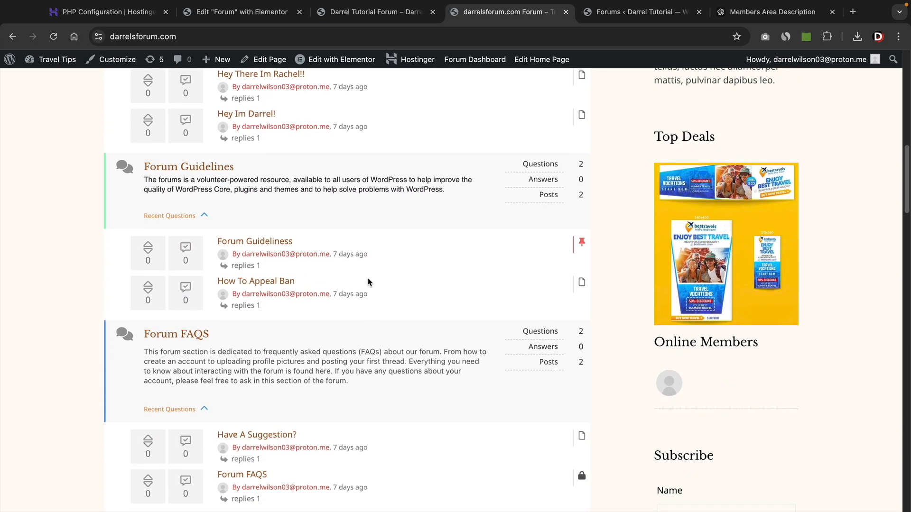
scroll(366, 290, down, 4)
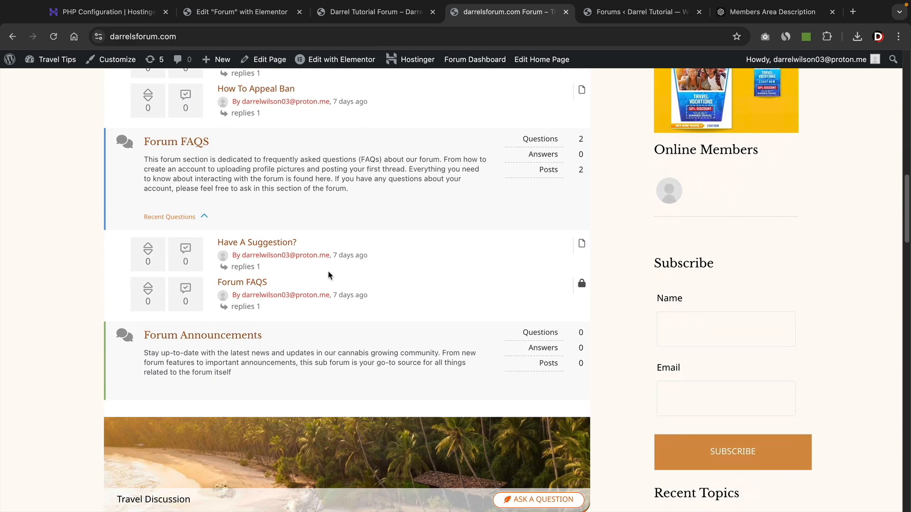
scroll(365, 377, down, 12)
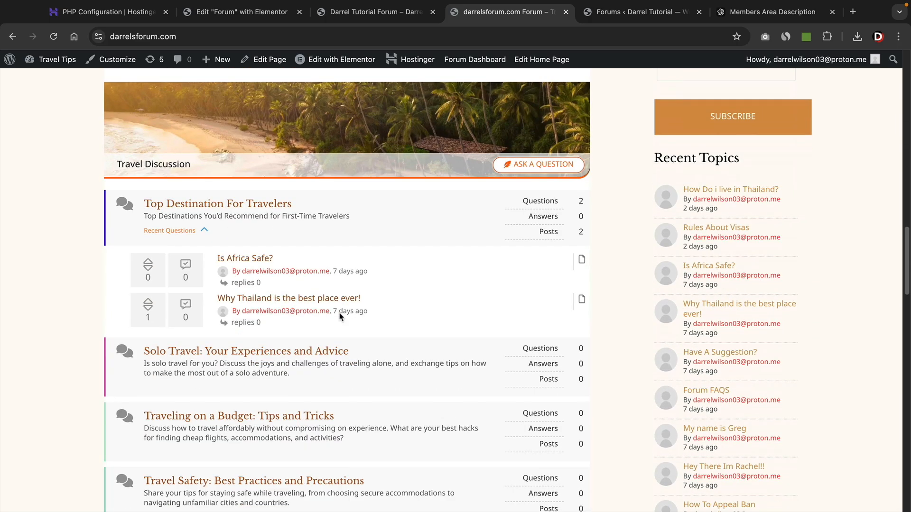
scroll(339, 312, down, 1)
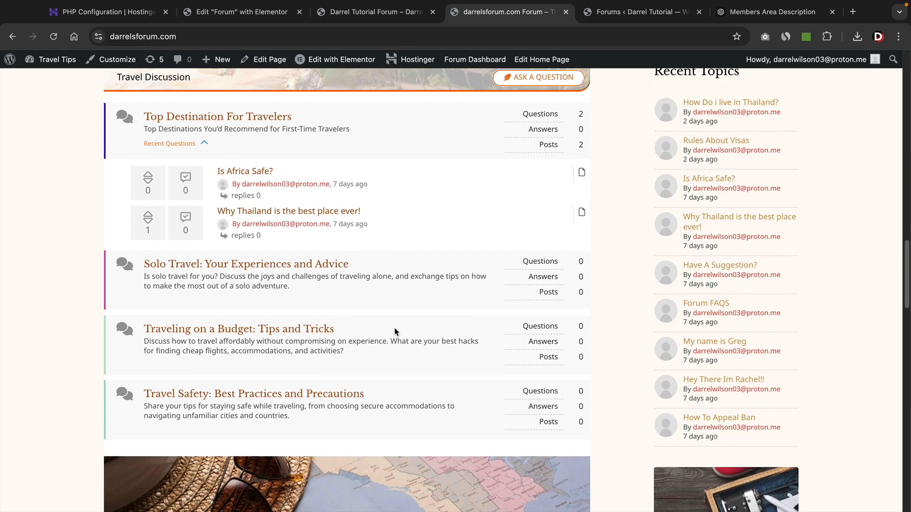
scroll(313, 337, down, 8)
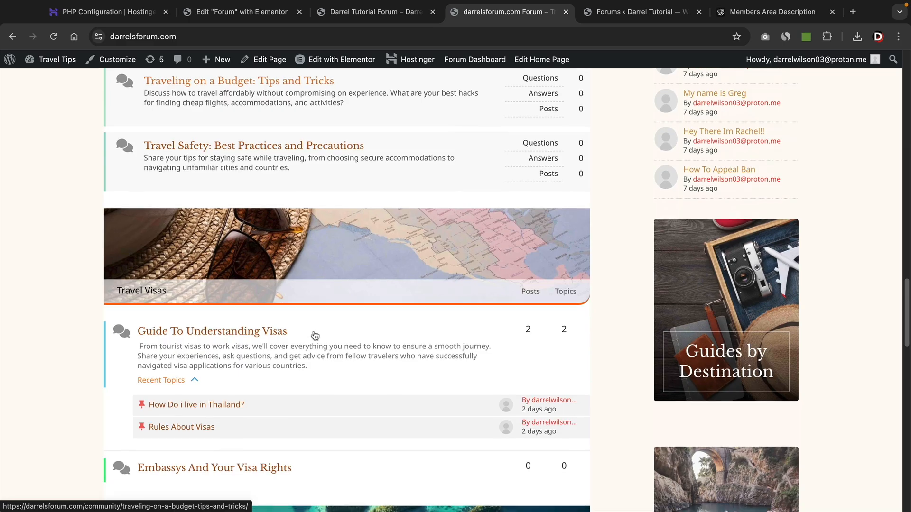
scroll(314, 335, down, 8)
scroll(314, 336, up, 20)
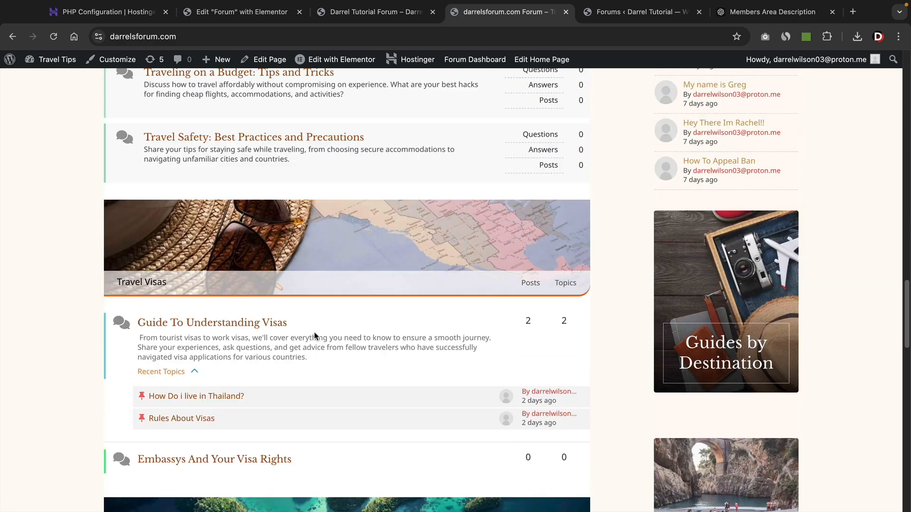
scroll(314, 336, up, 20)
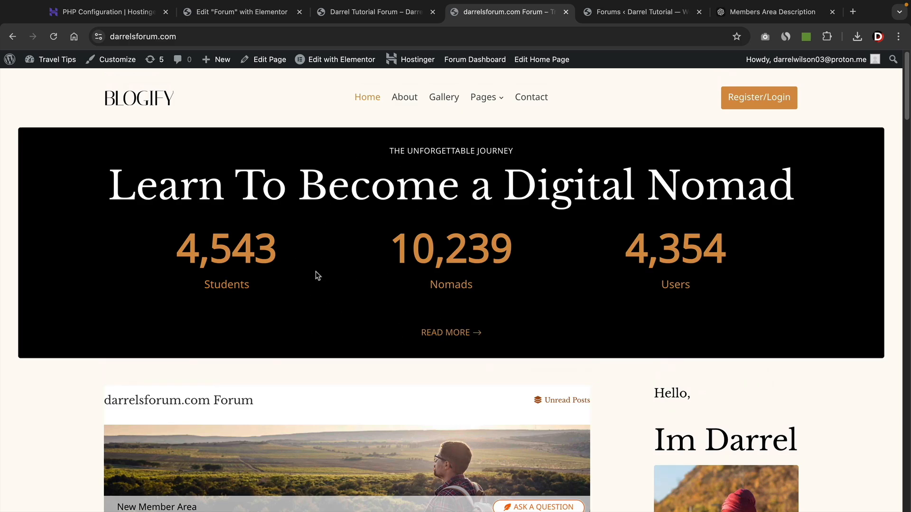
In the wpForo dashboard's Forums list, edit the How To Make Money category.
click(372, 12)
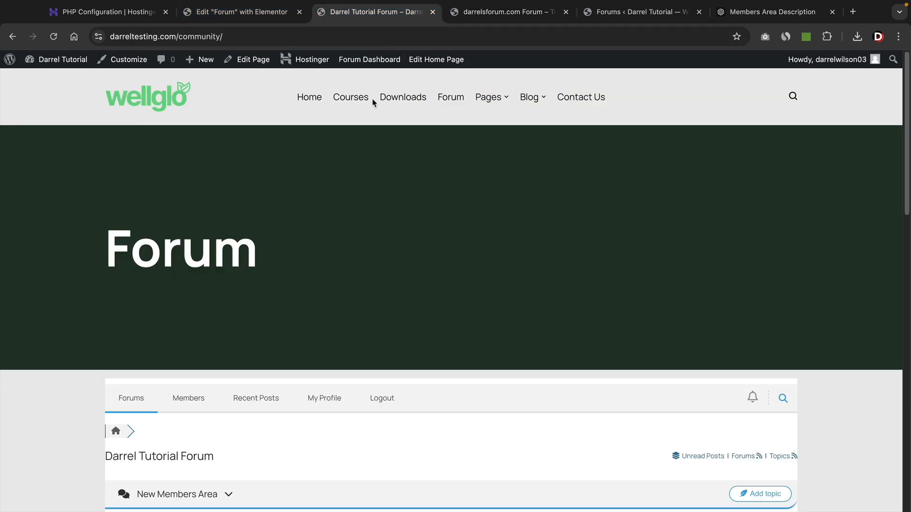
click(360, 59)
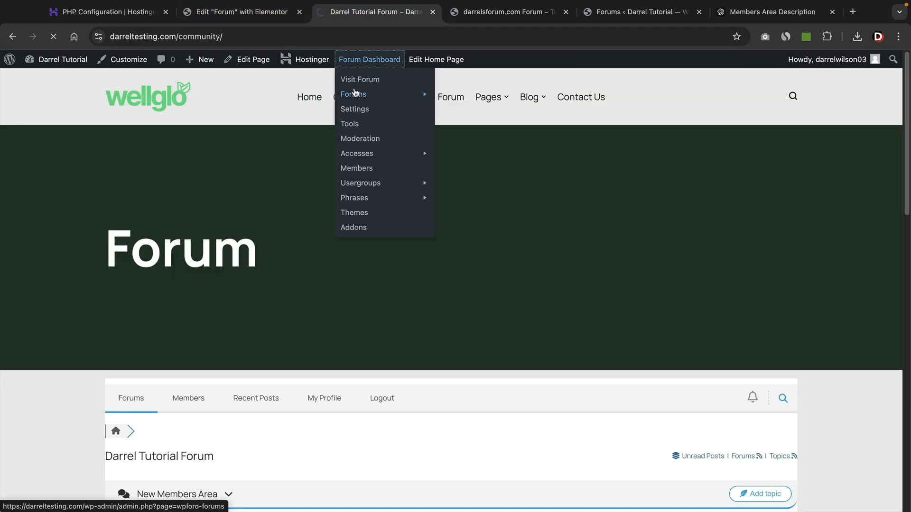
mouse_move(356, 95)
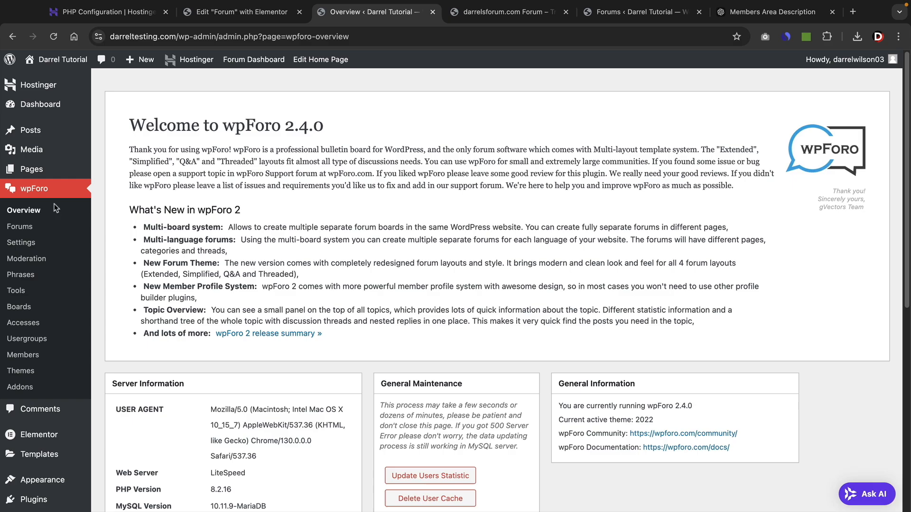
click(31, 227)
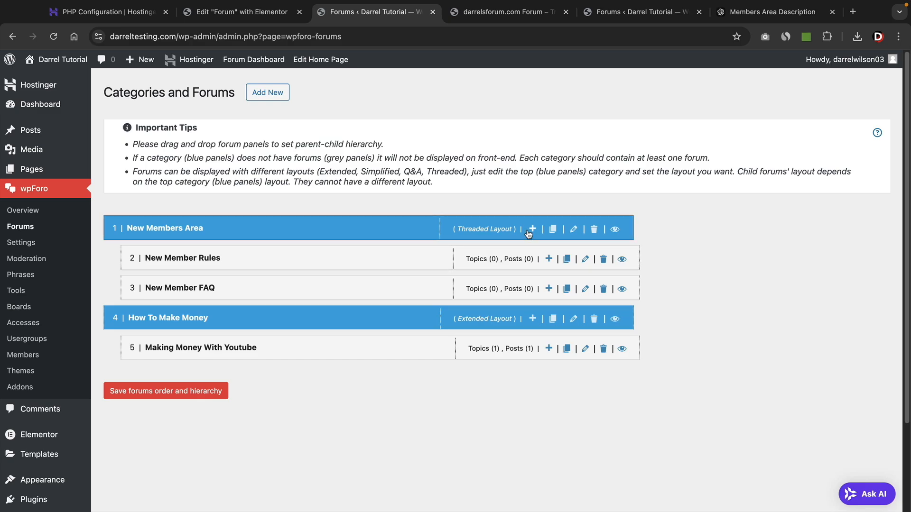
click(573, 320)
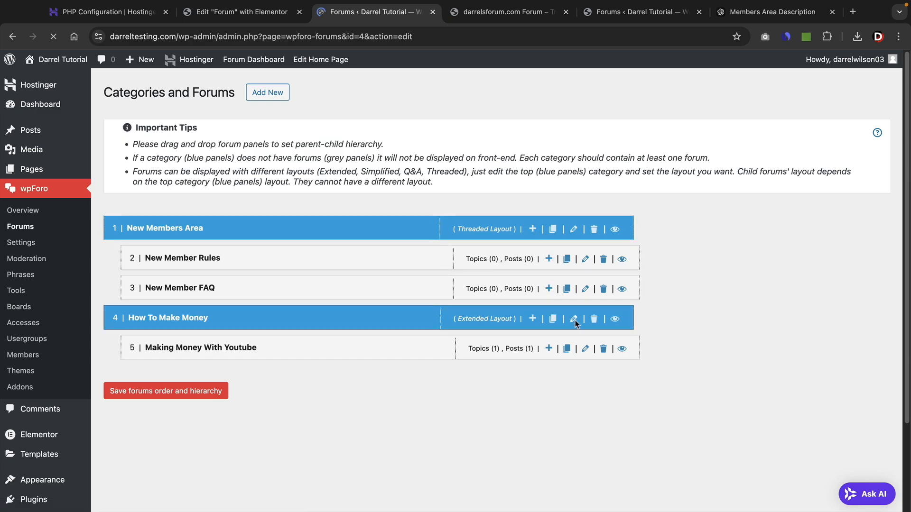
Switch the category layout to QA, update it, and visit the site's front end.
scroll(576, 323, down, 6)
scroll(543, 317, up, 2)
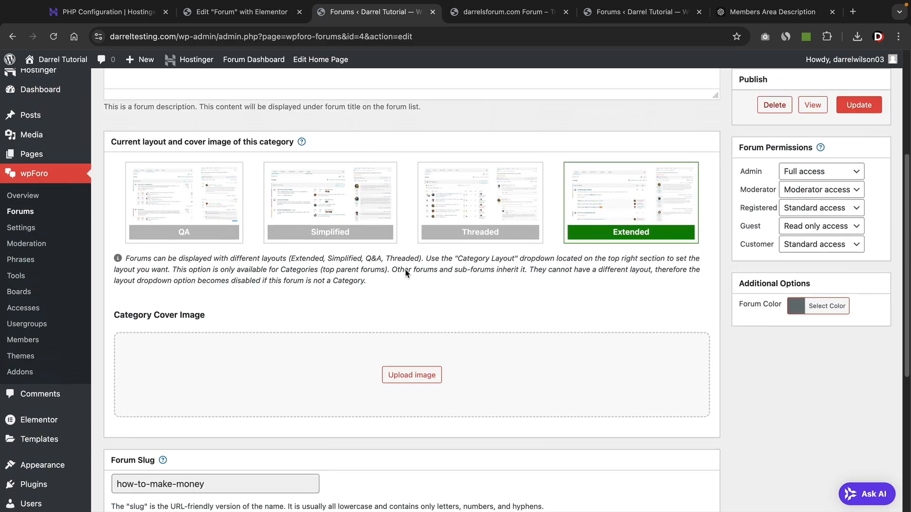
click(198, 245)
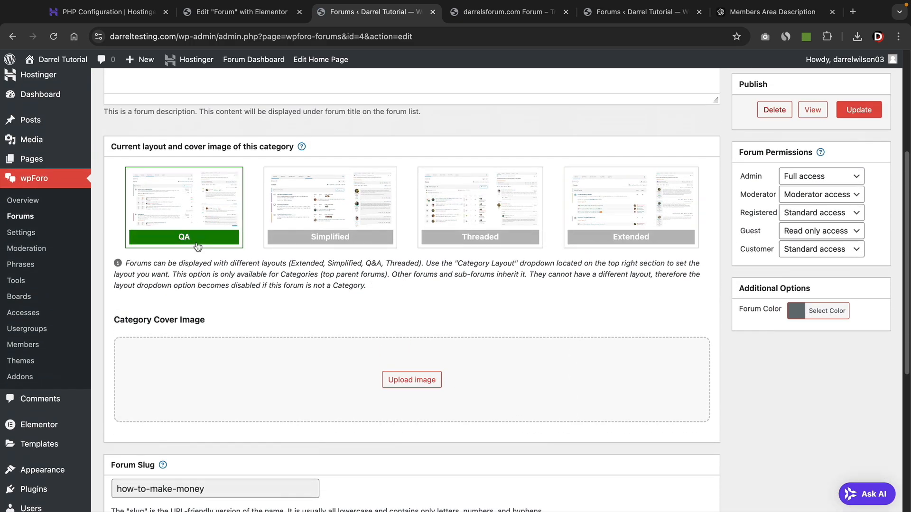
click(200, 196)
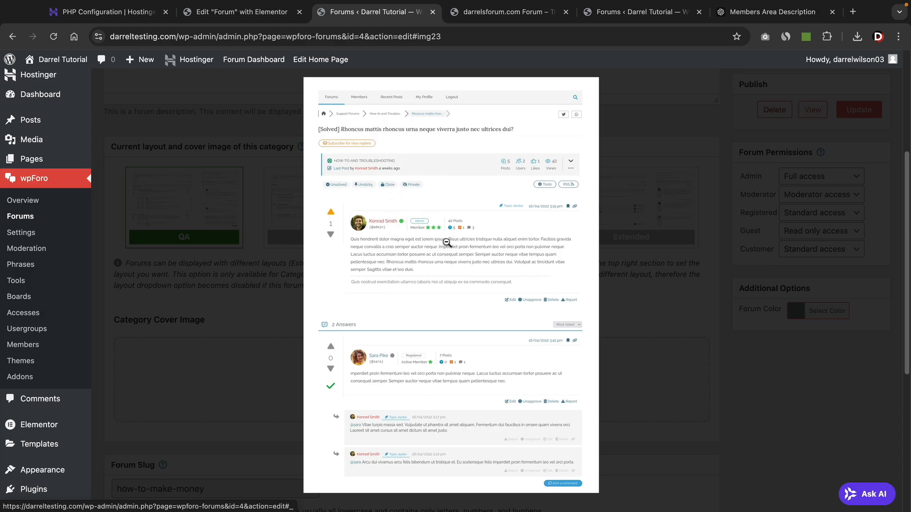
click(615, 241)
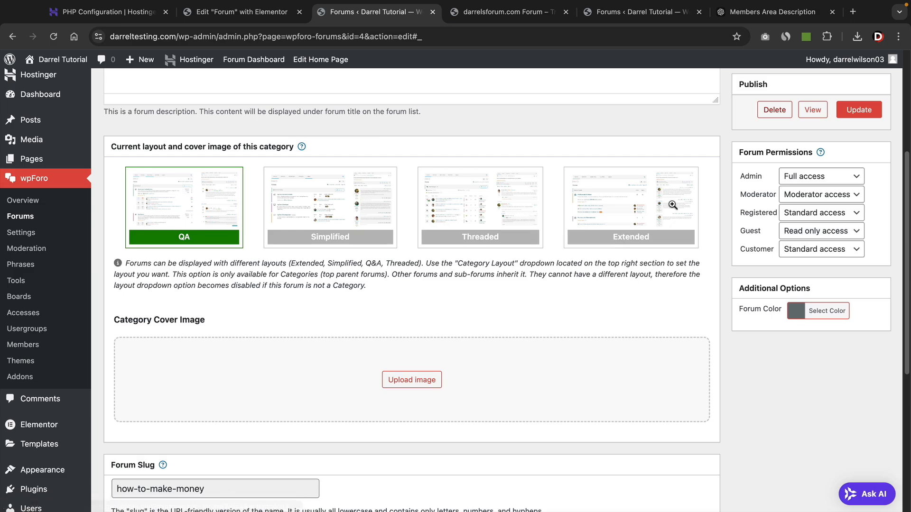
scroll(209, 239, up, 5)
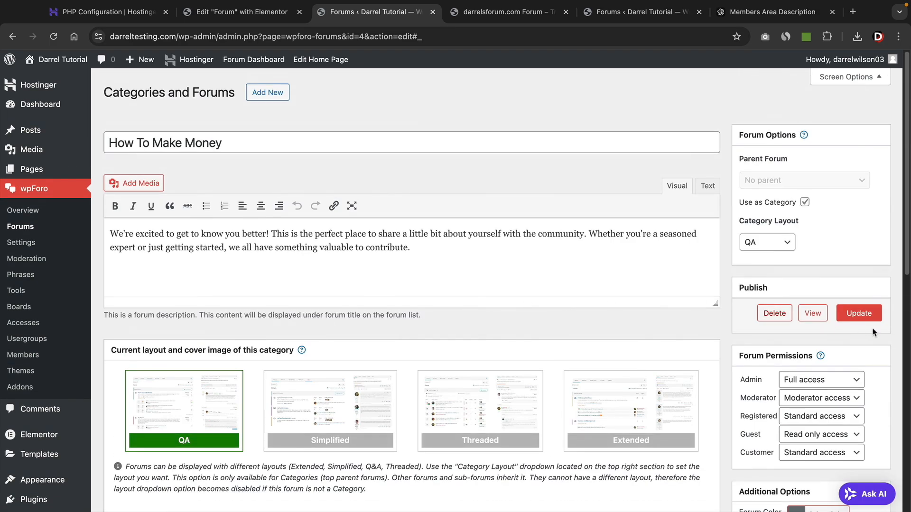
click(866, 319)
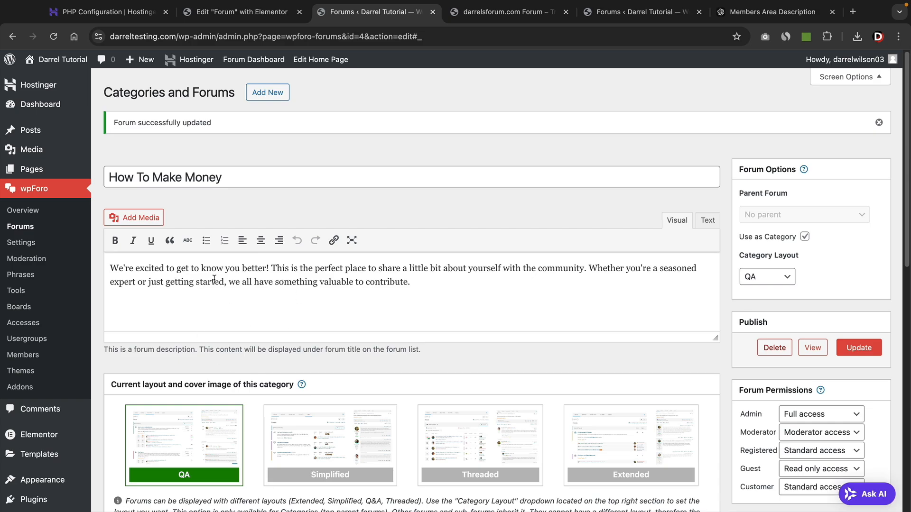
mouse_move(57, 59)
click(67, 81)
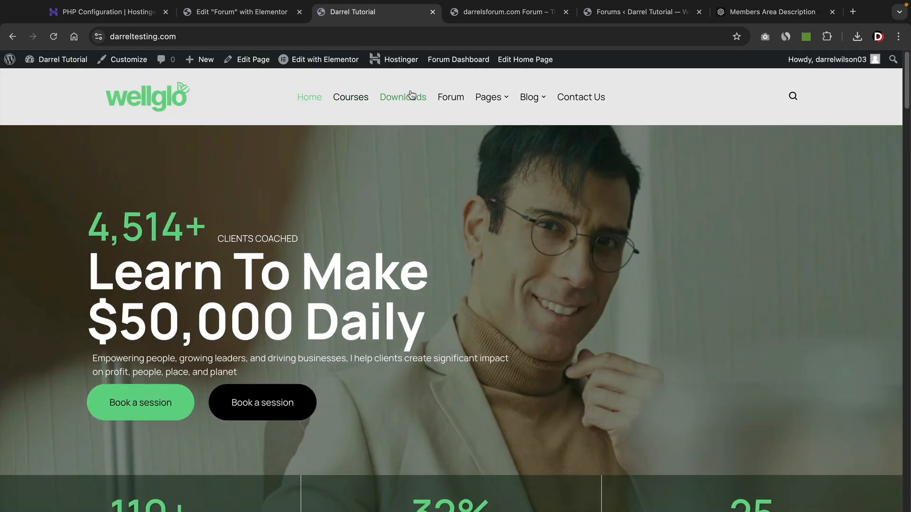
click(444, 100)
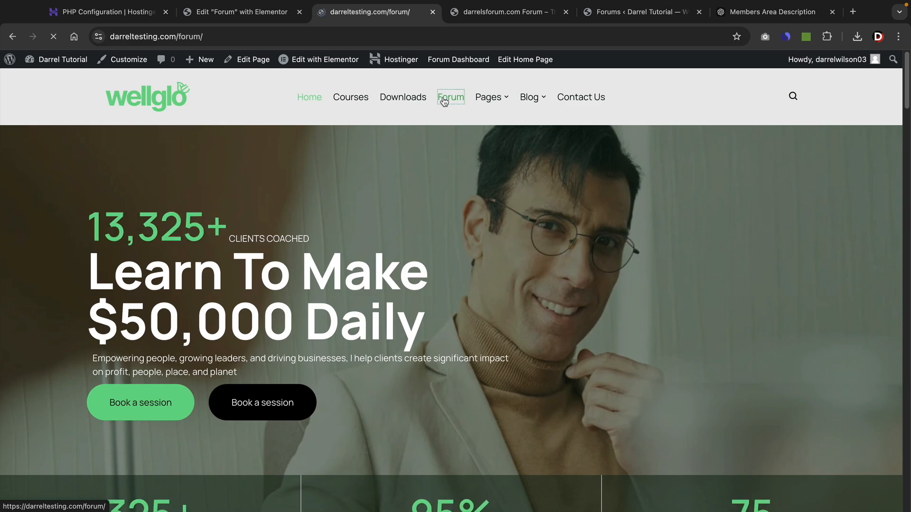
mouse_move(314, 247)
scroll(313, 248, down, 5)
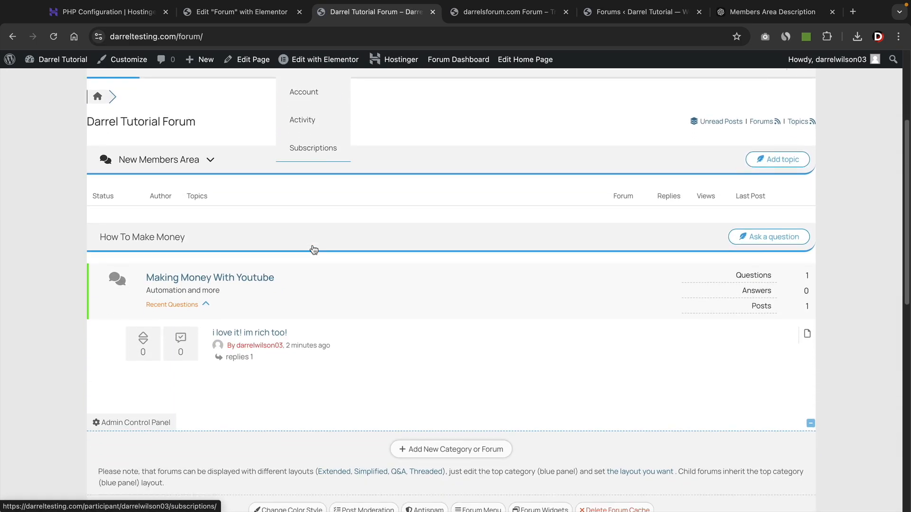
scroll(314, 250, down, 1)
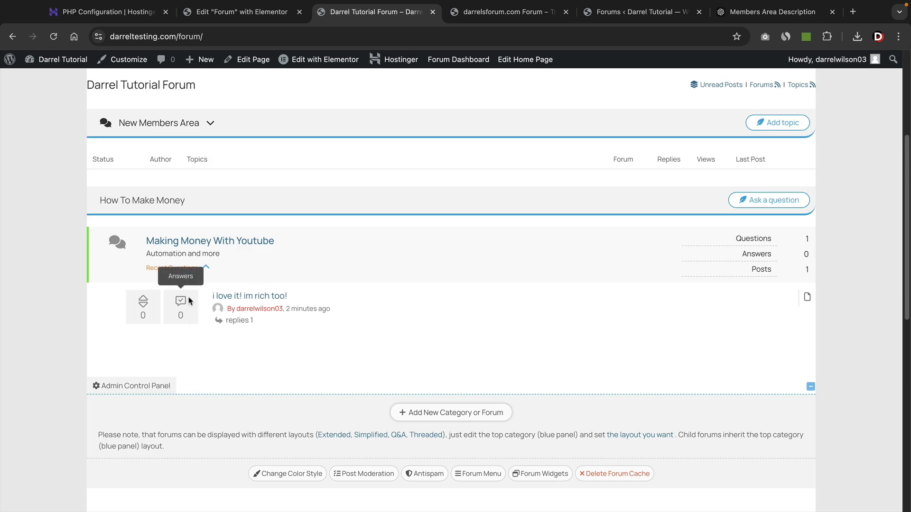
scroll(265, 301, up, 5)
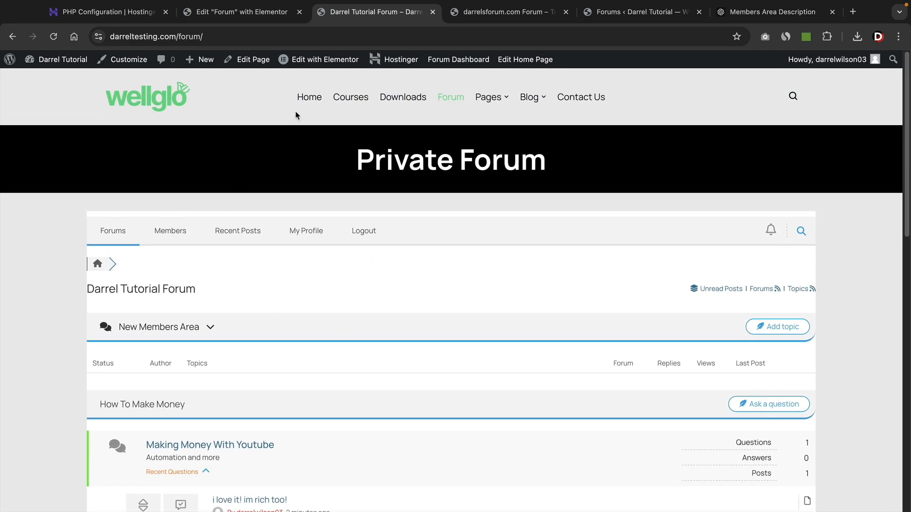
click(303, 102)
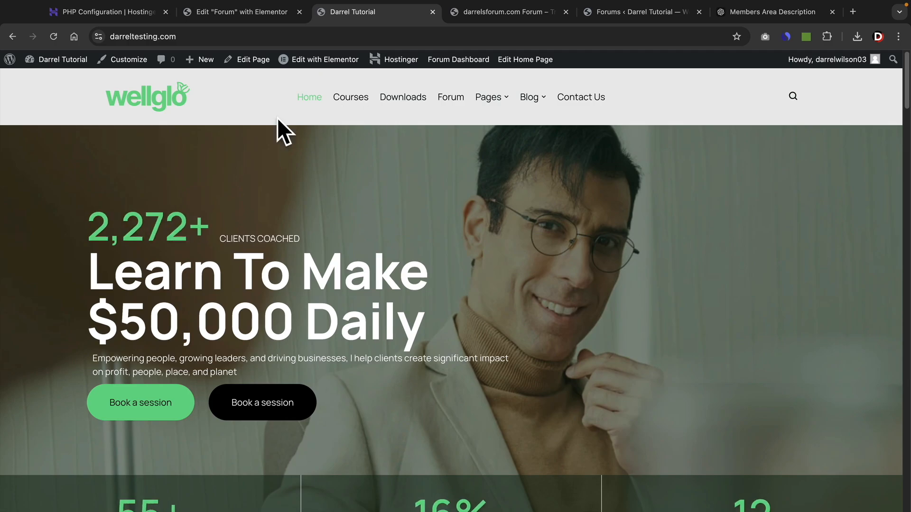
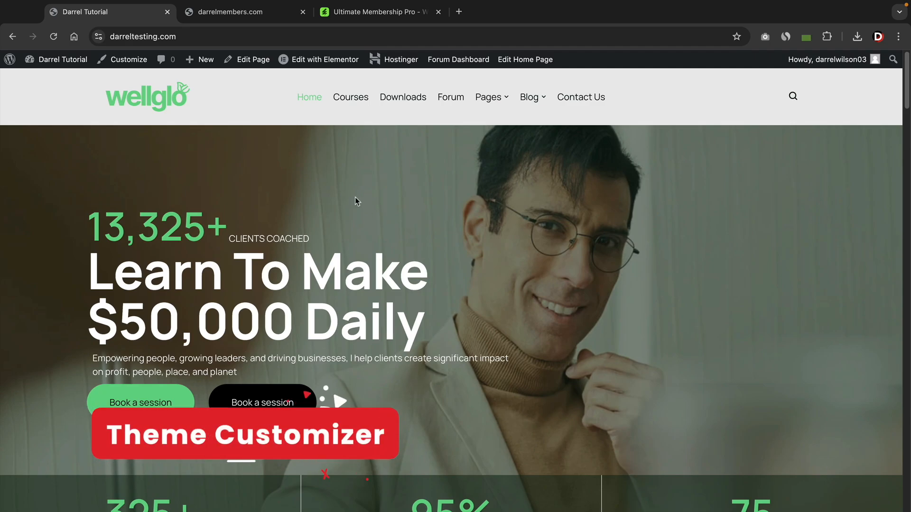
Compare the membership site's header, then open the Customizer on the Darrel Tutorial test site.
click(257, 16)
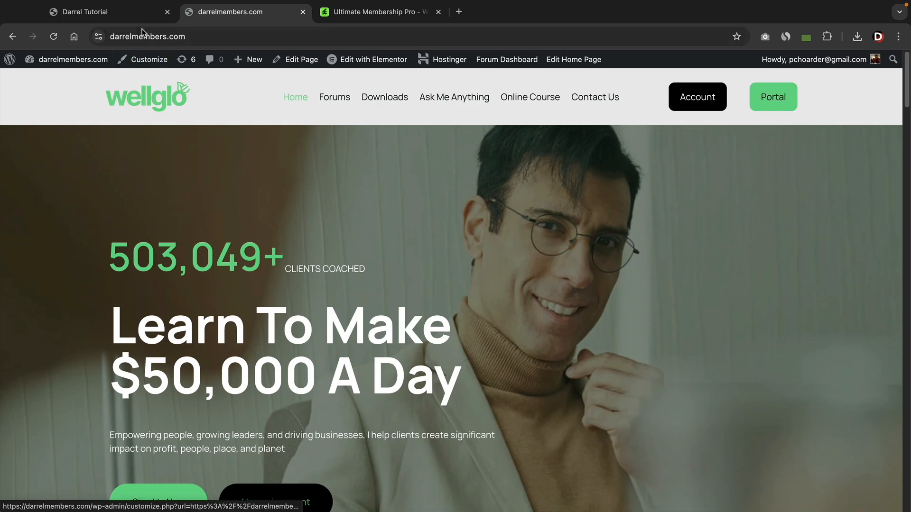
click(132, 16)
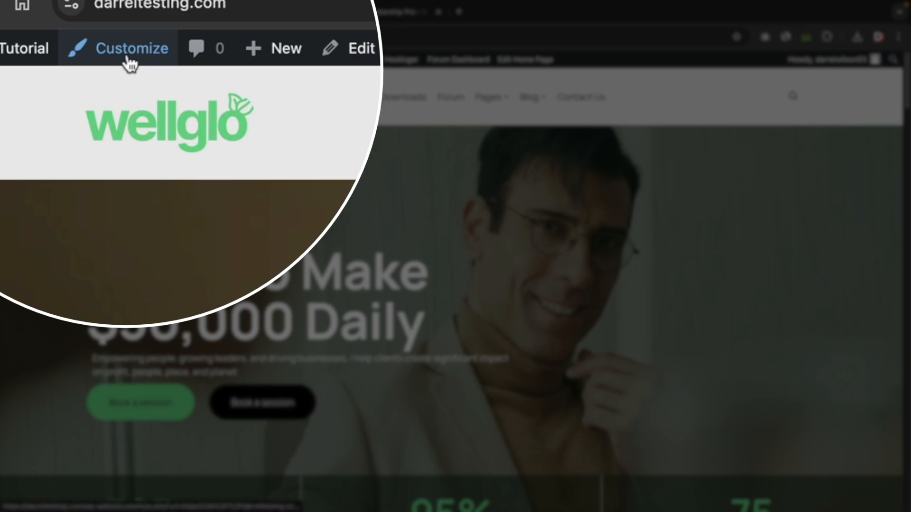
click(128, 59)
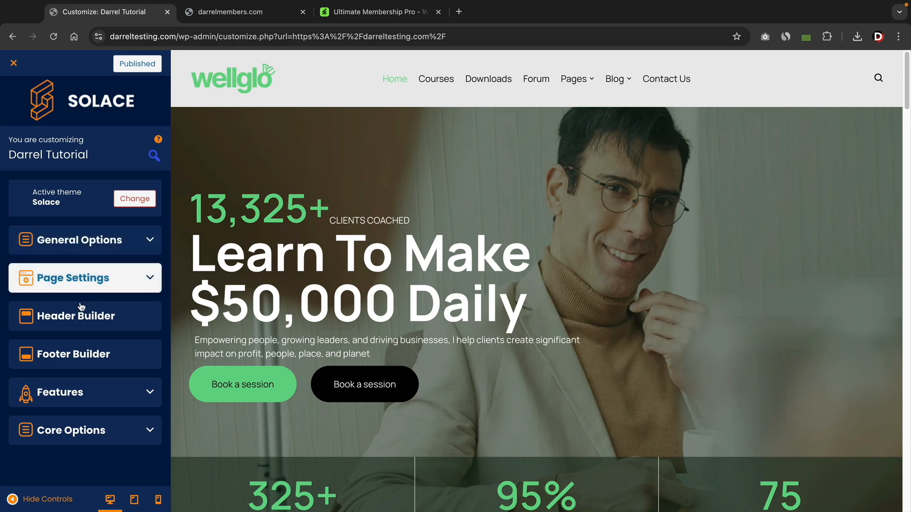
Preview several header presets and apply the one with search, menu, centred logo and Account icon.
click(73, 317)
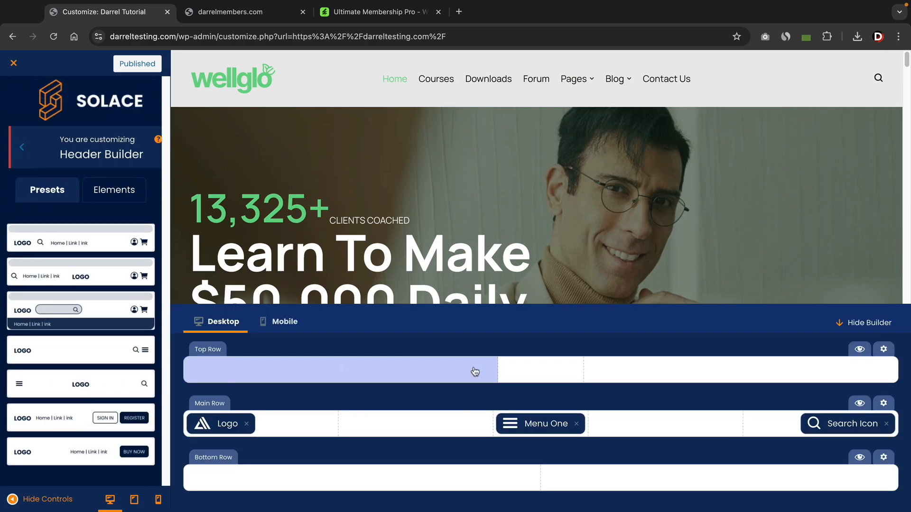
click(100, 243)
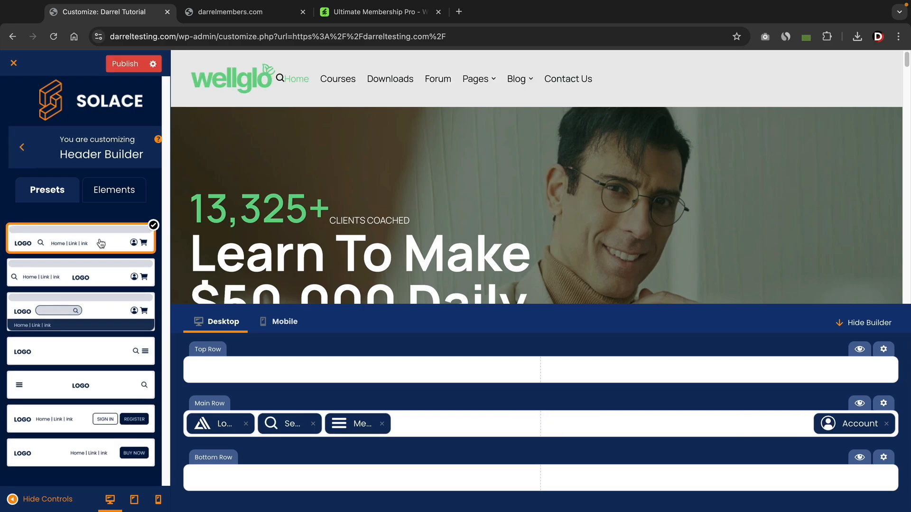
click(86, 277)
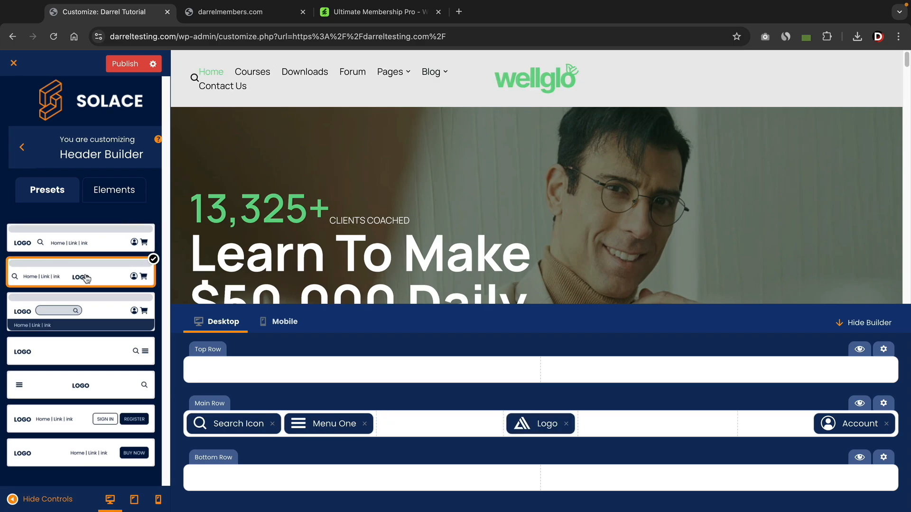
click(94, 410)
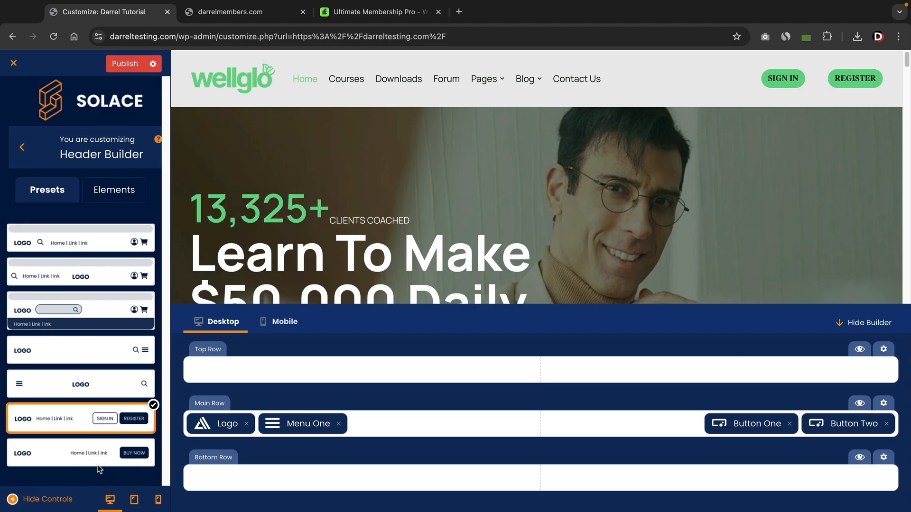
click(104, 460)
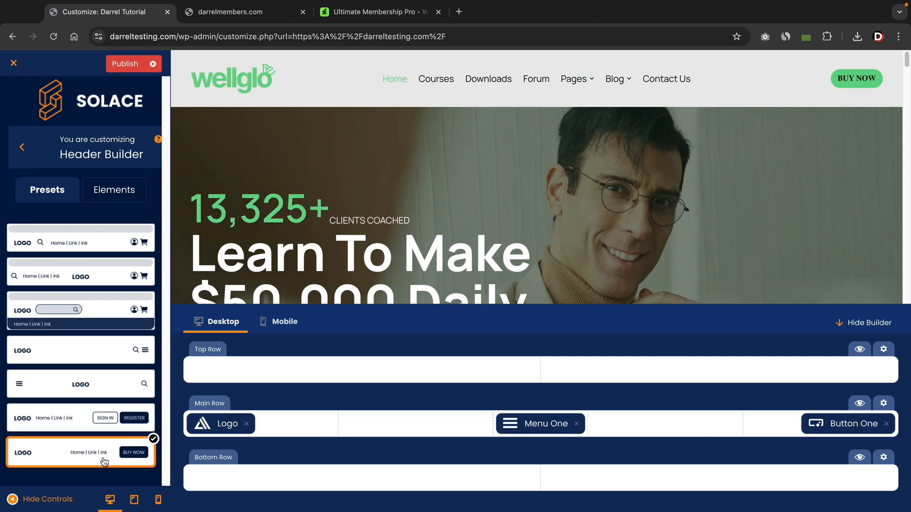
click(101, 287)
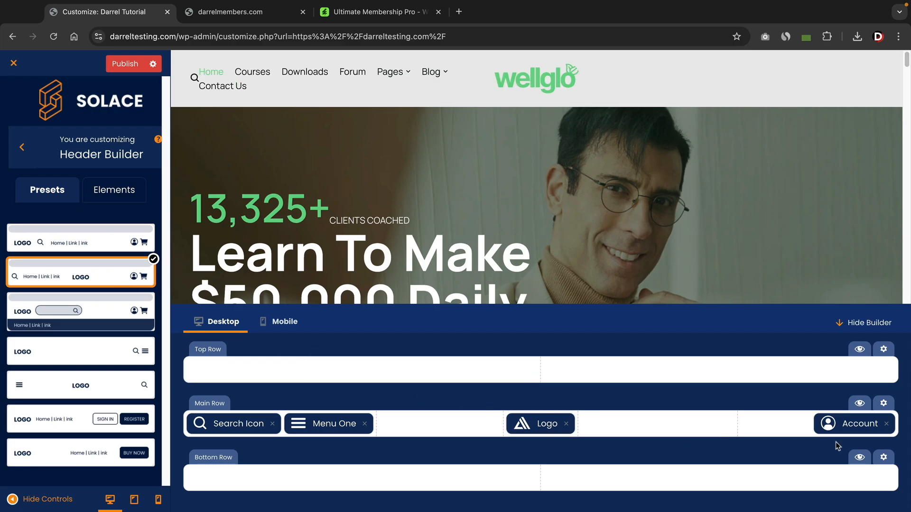
click(840, 426)
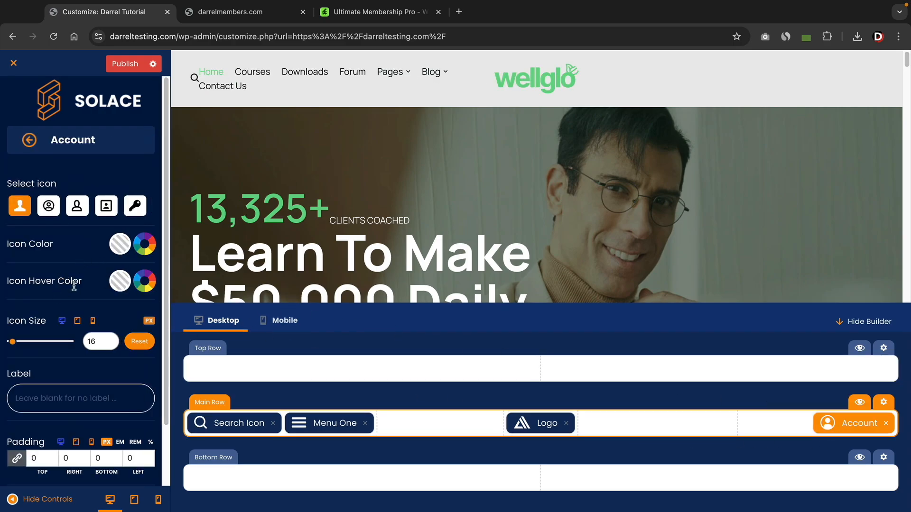
Make the Account icon near black, then switch to the Sign In / Register header preset.
click(120, 244)
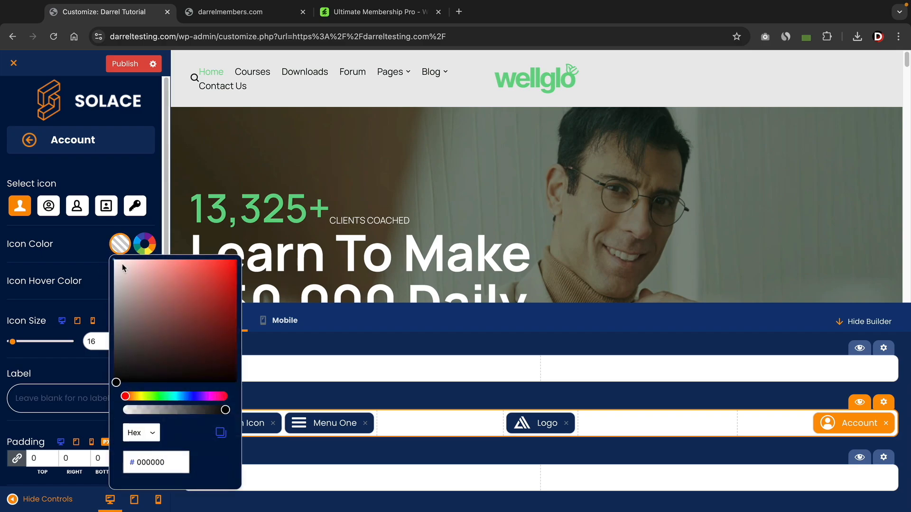
drag(121, 264, 115, 377)
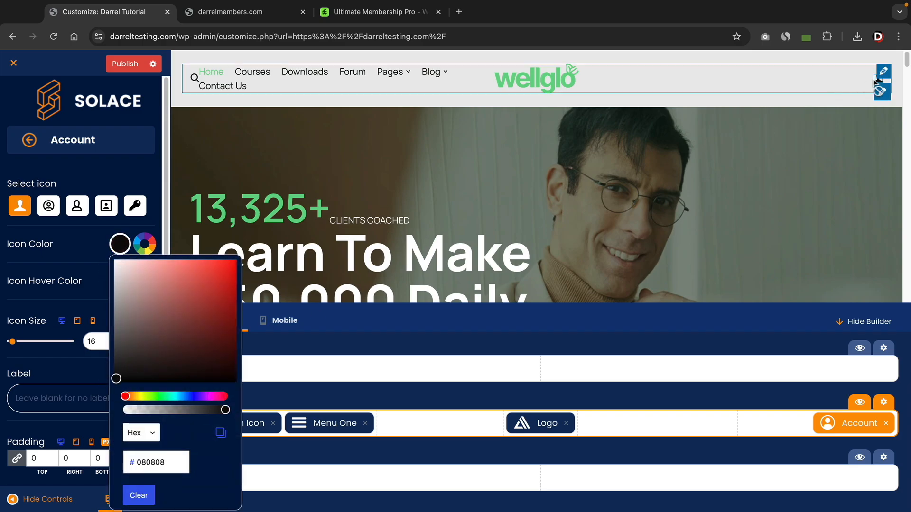
click(29, 142)
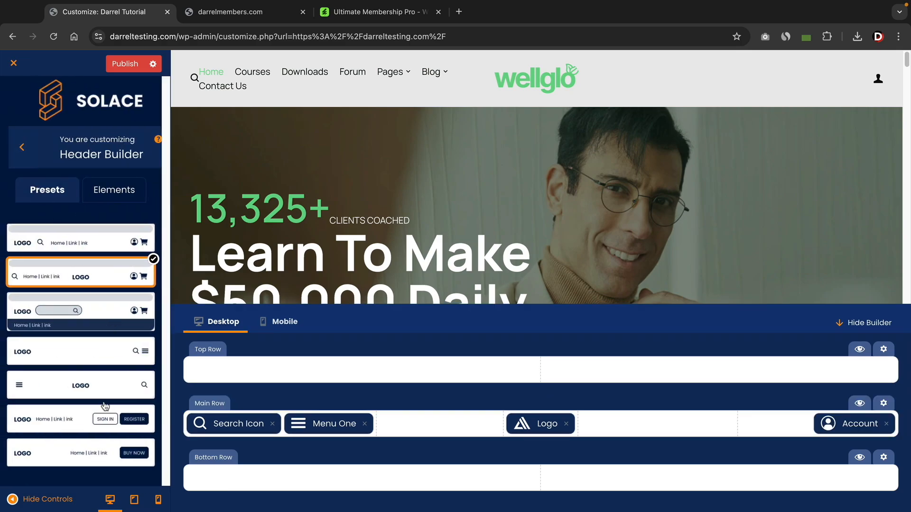
click(74, 427)
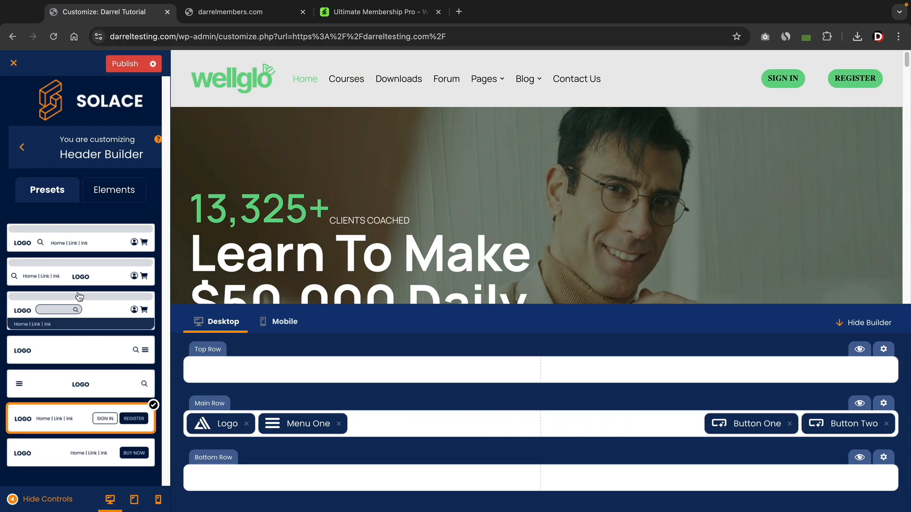
Add phone and email Contacts to the top row's right zone with near-black #020202 text.
click(114, 194)
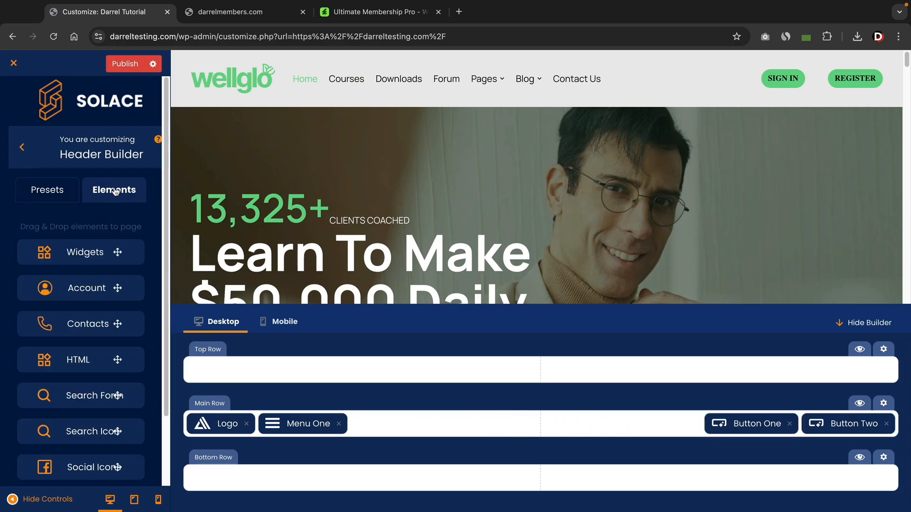
scroll(151, 279, down, 3)
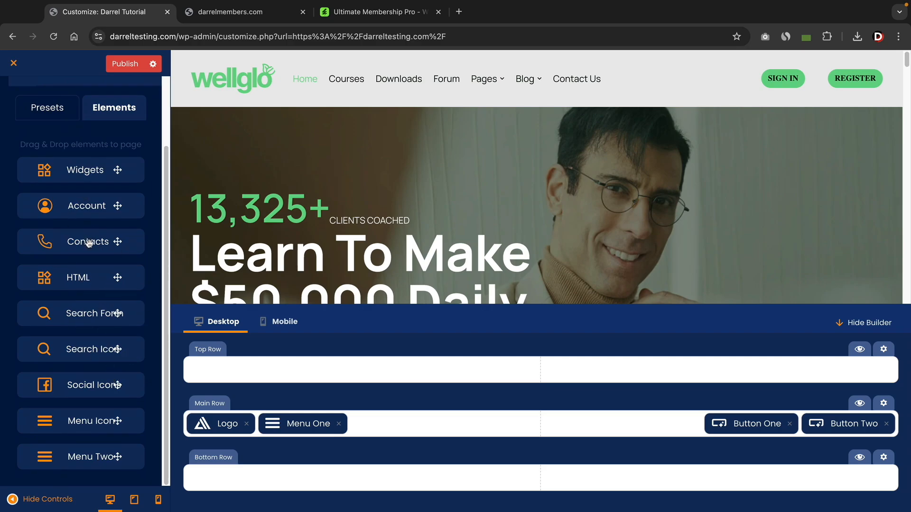
drag(88, 243, 793, 362)
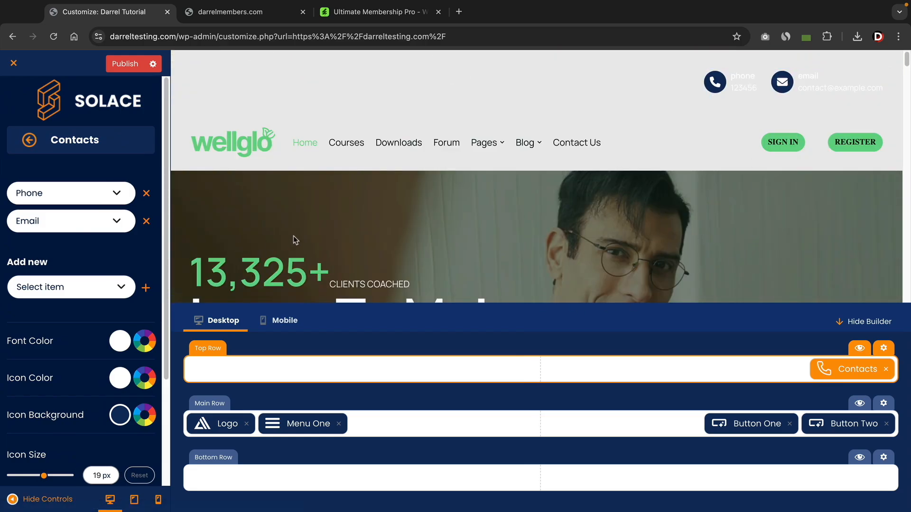
drag(858, 374, 549, 348)
click(125, 346)
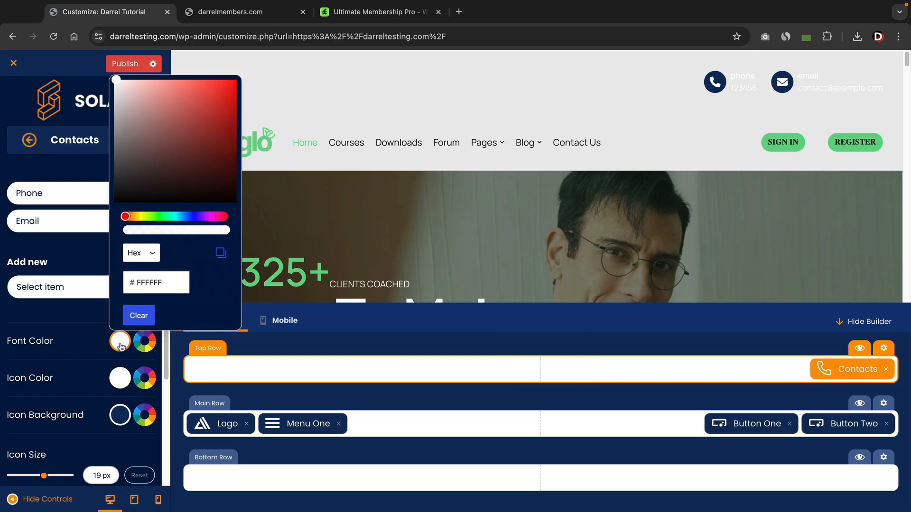
click(116, 202)
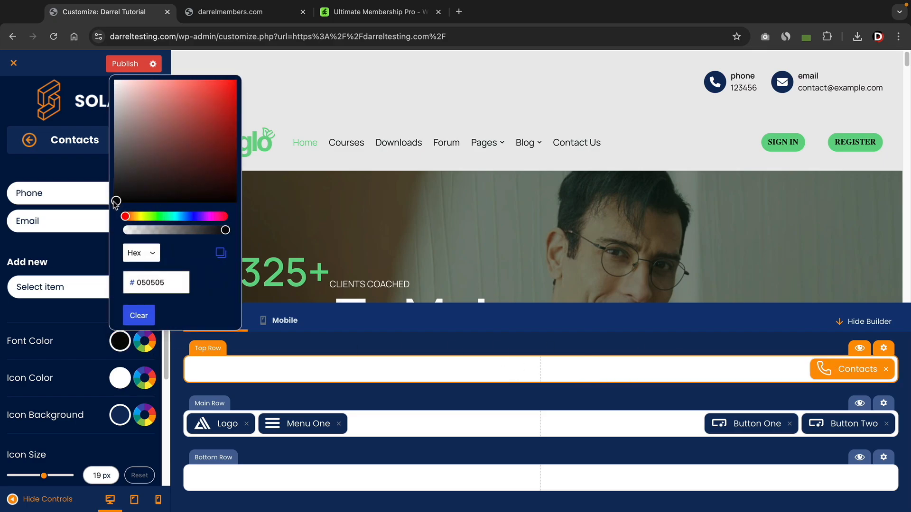
click(487, 394)
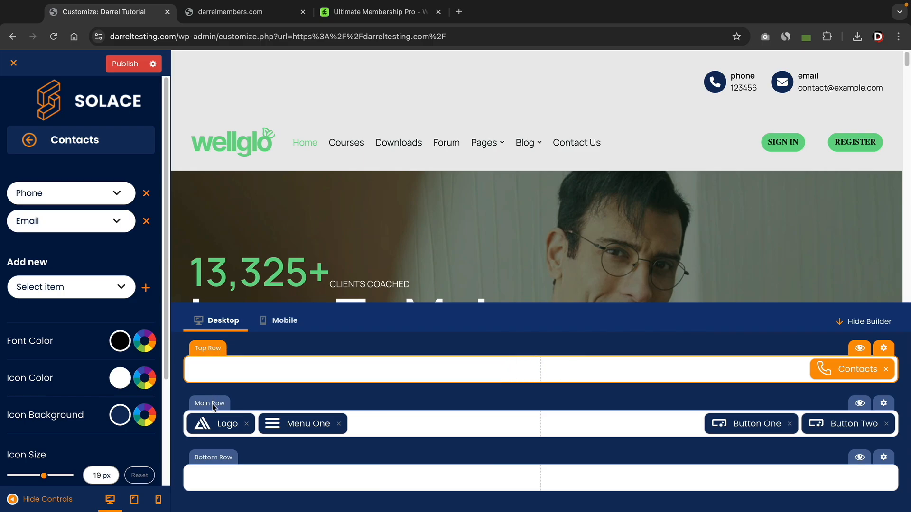
Place a white #FFFFFF Account icon at the right end of the dark bottom row.
click(27, 146)
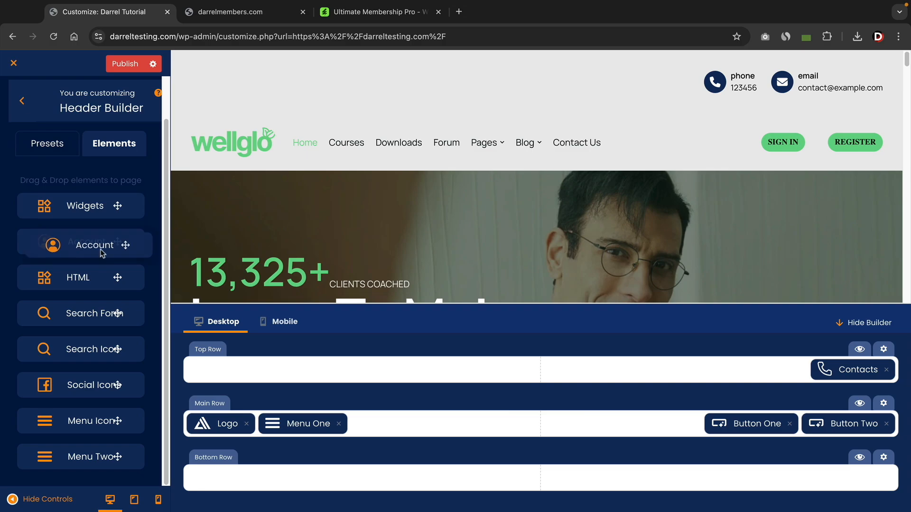
drag(71, 245, 707, 471)
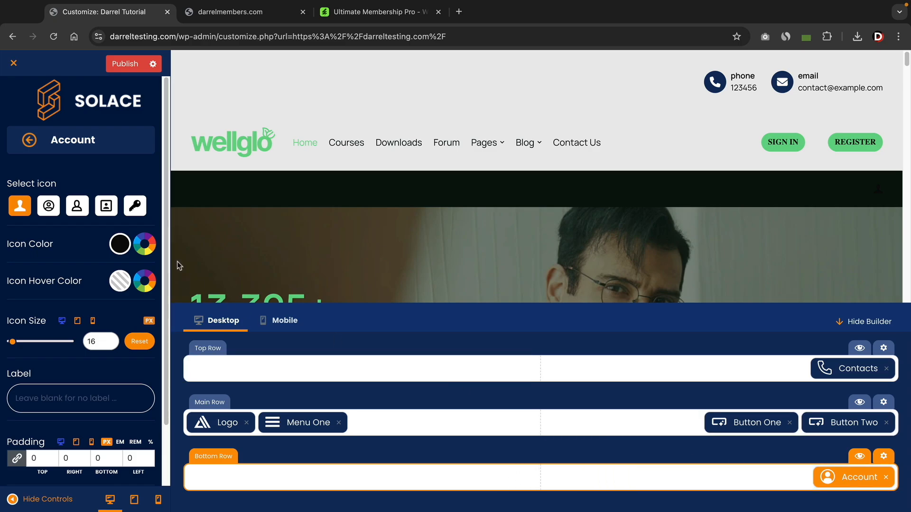
click(117, 250)
mouse_move(147, 308)
mouse_down()
mouse_move(94, 264)
mouse_move(112, 246)
mouse_up()
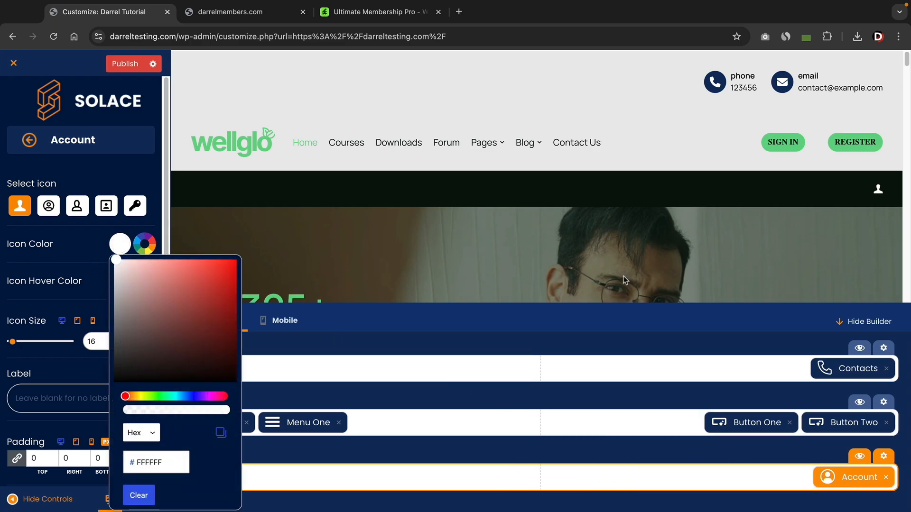
click(76, 250)
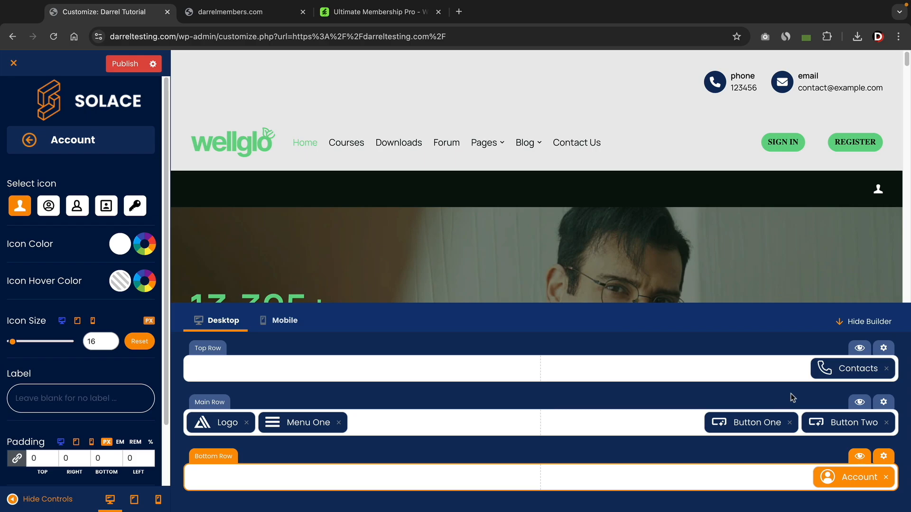
click(883, 349)
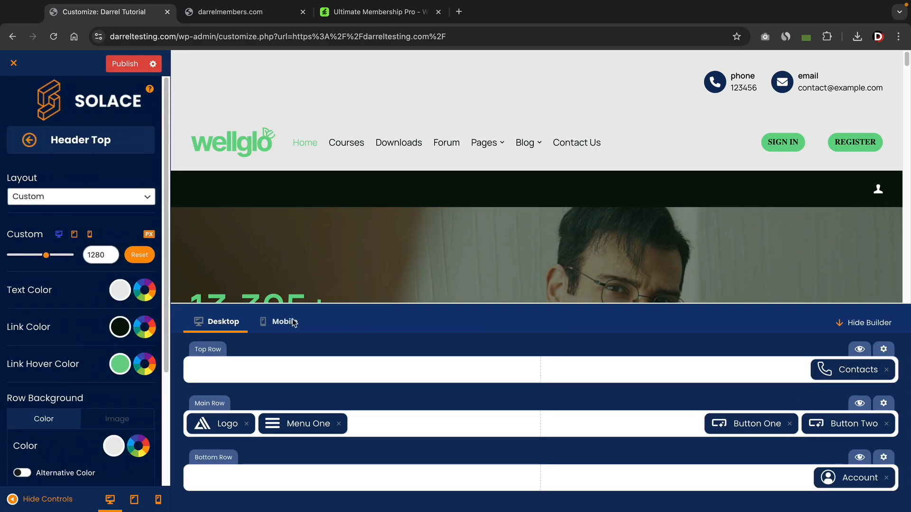
Try black, dark red and teal solid backgrounds for the header's top row.
scroll(65, 339, down, 3)
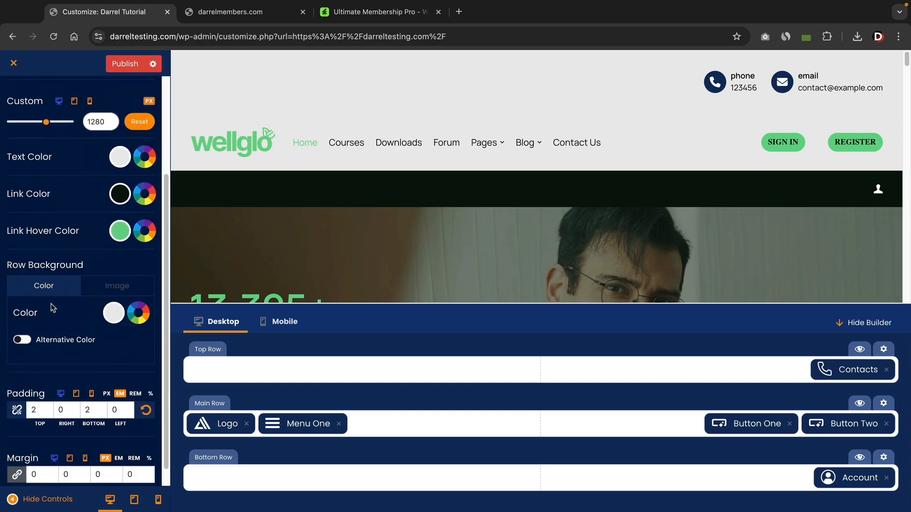
click(113, 313)
click(109, 203)
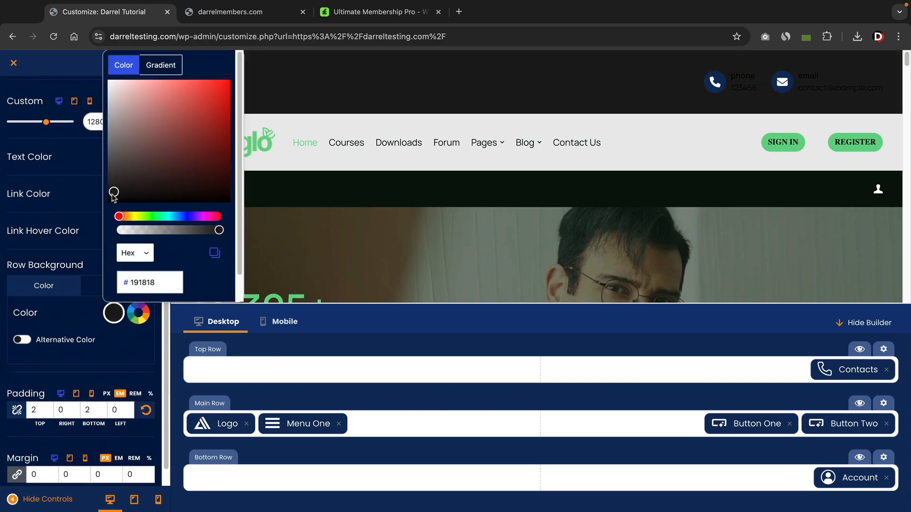
drag(109, 203, 203, 157)
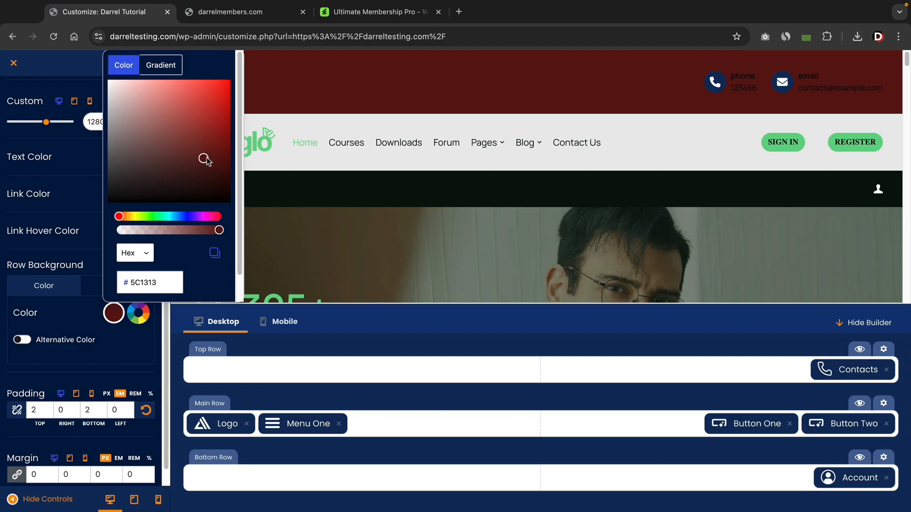
click(167, 66)
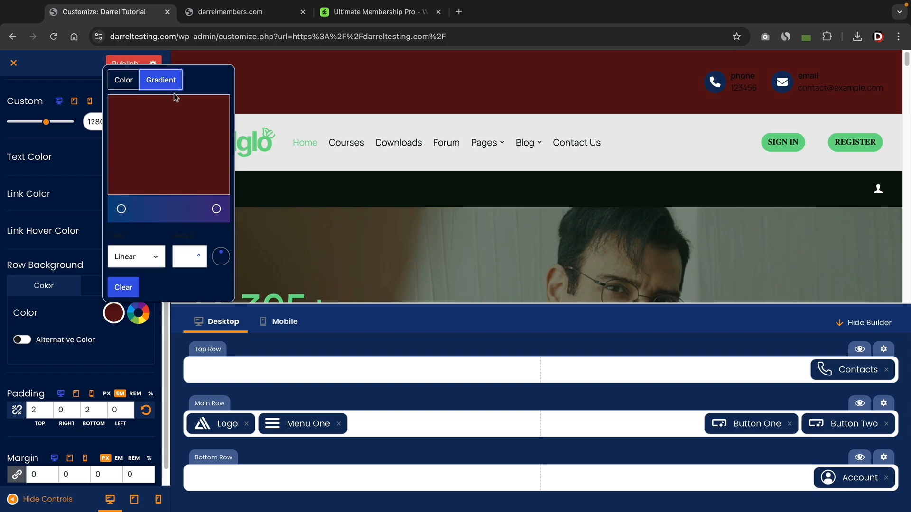
click(122, 81)
click(167, 216)
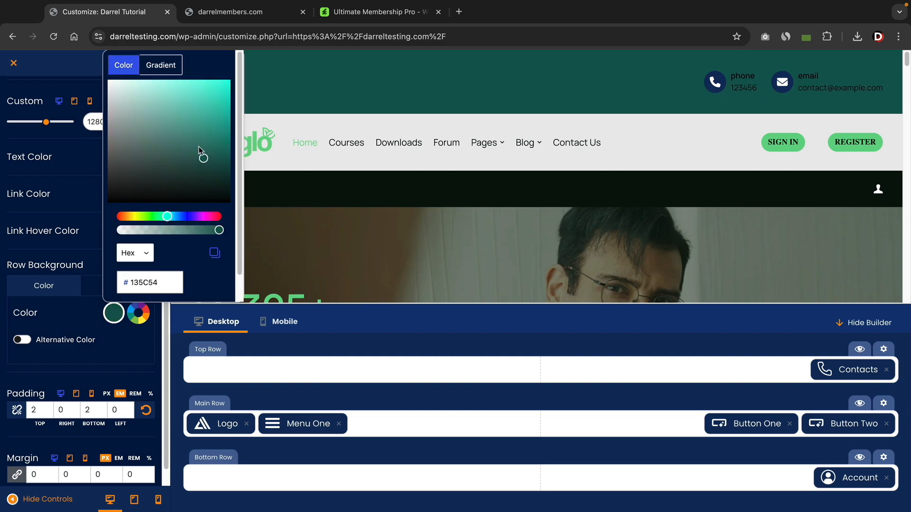
Give the top row a blue-to-purple linear gradient background at 90°.
click(166, 67)
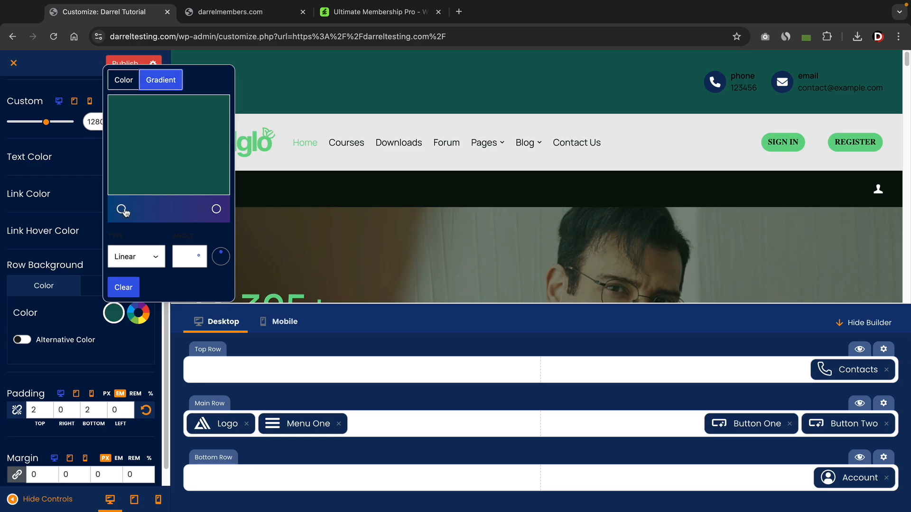
drag(124, 211, 157, 209)
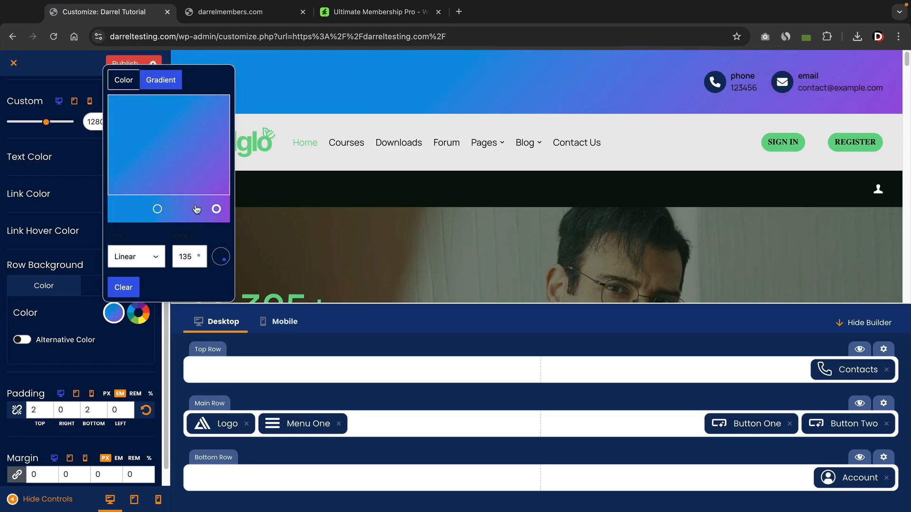
drag(216, 209, 182, 207)
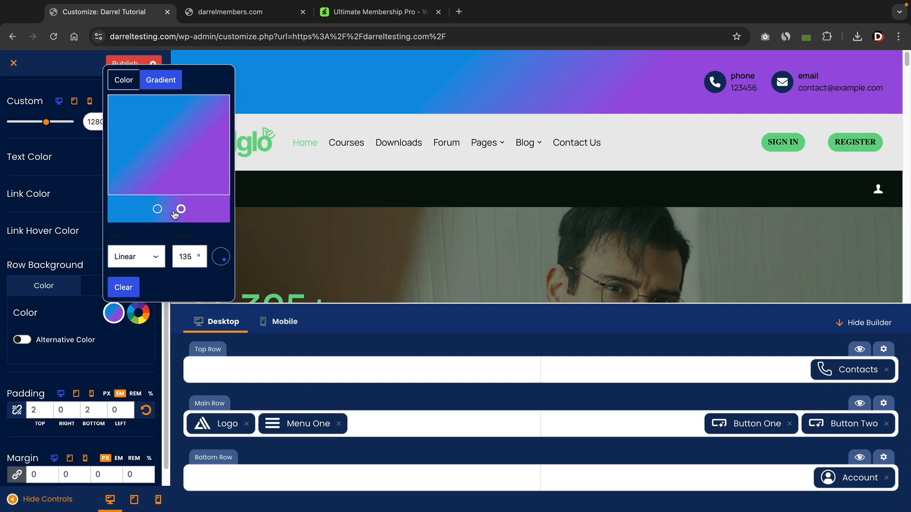
click(148, 256)
click(141, 270)
click(142, 260)
click(143, 244)
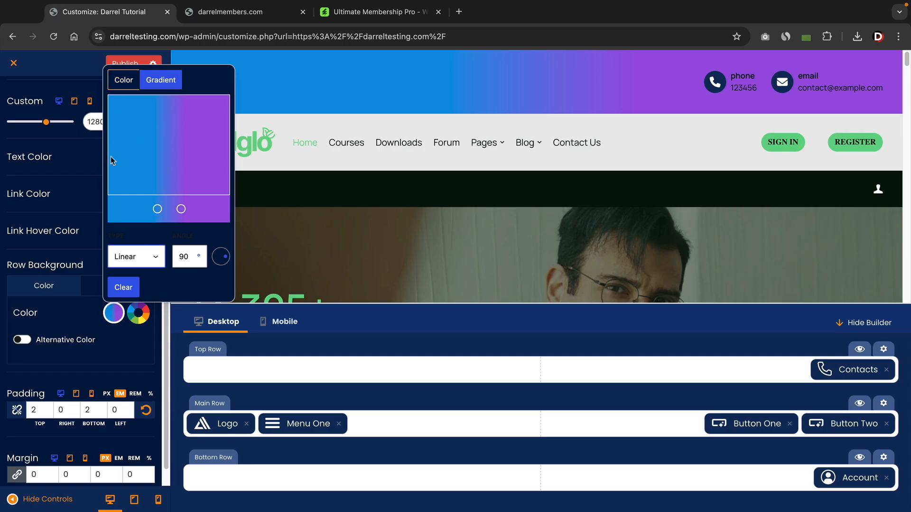
click(87, 247)
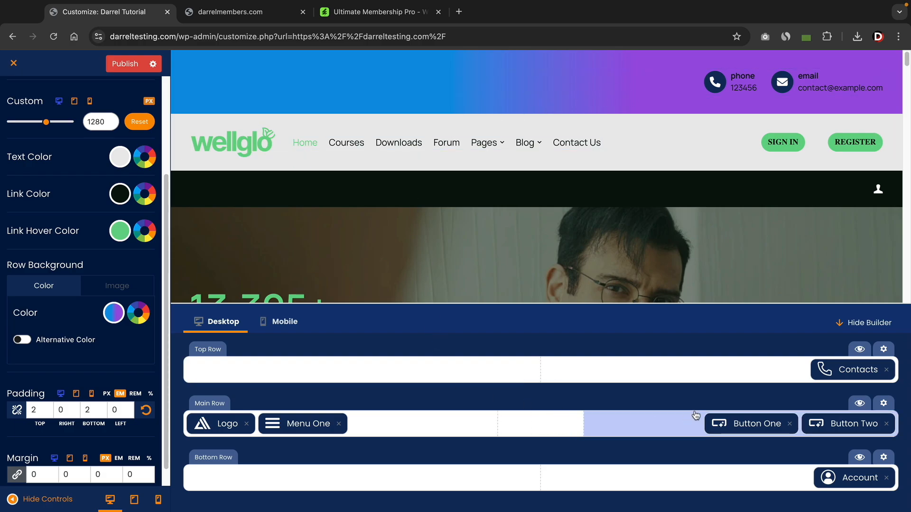
Give the header's main row a fully opaque red #D61E1E background.
click(880, 404)
scroll(96, 427, down, 3)
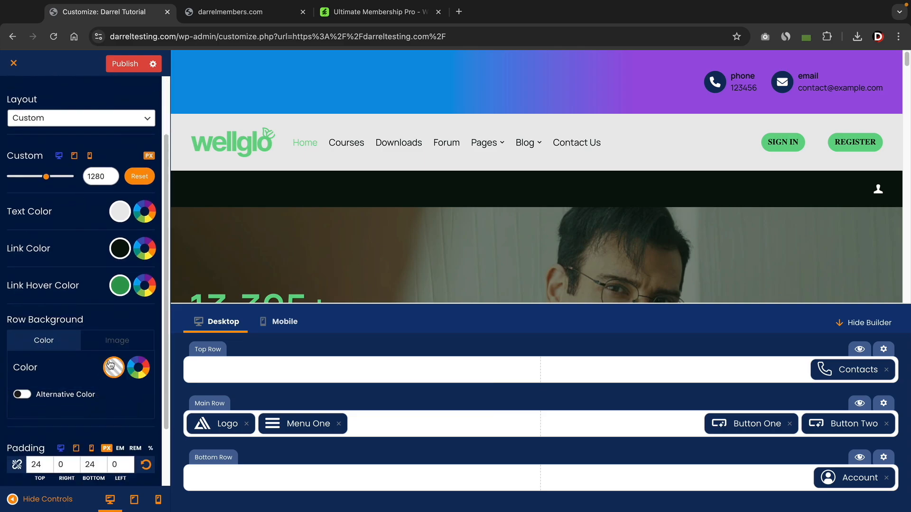
click(114, 368)
click(211, 127)
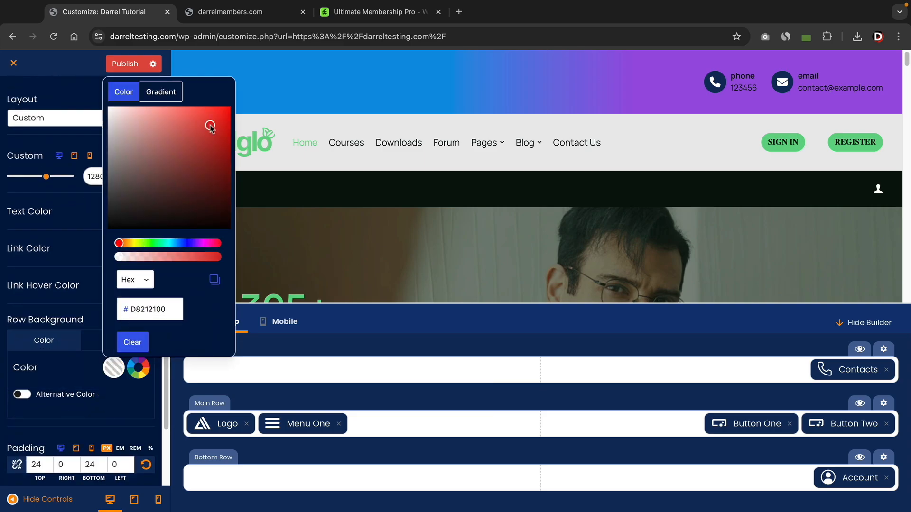
scroll(190, 205, up, 1)
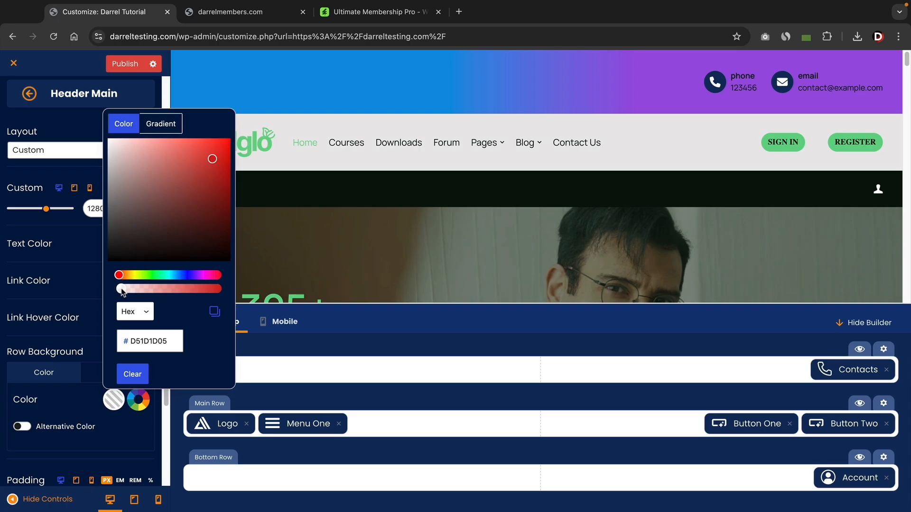
drag(122, 289, 223, 292)
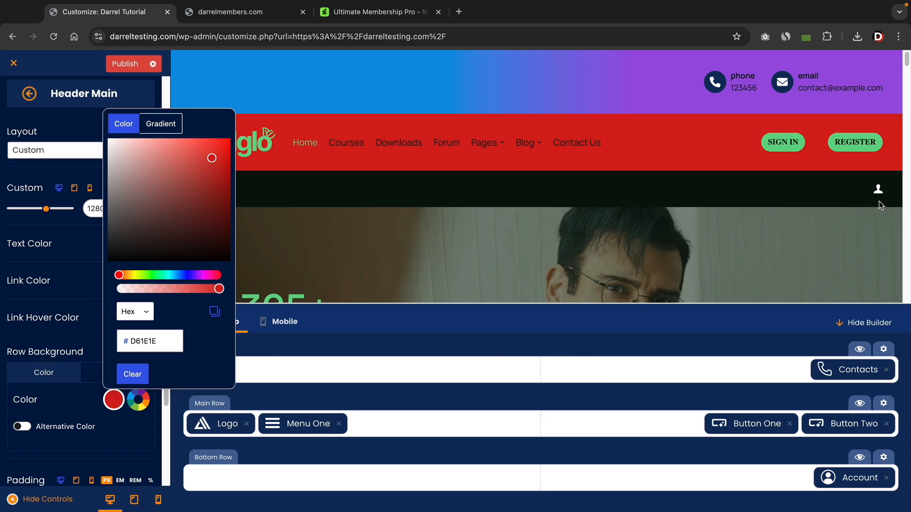
click(883, 457)
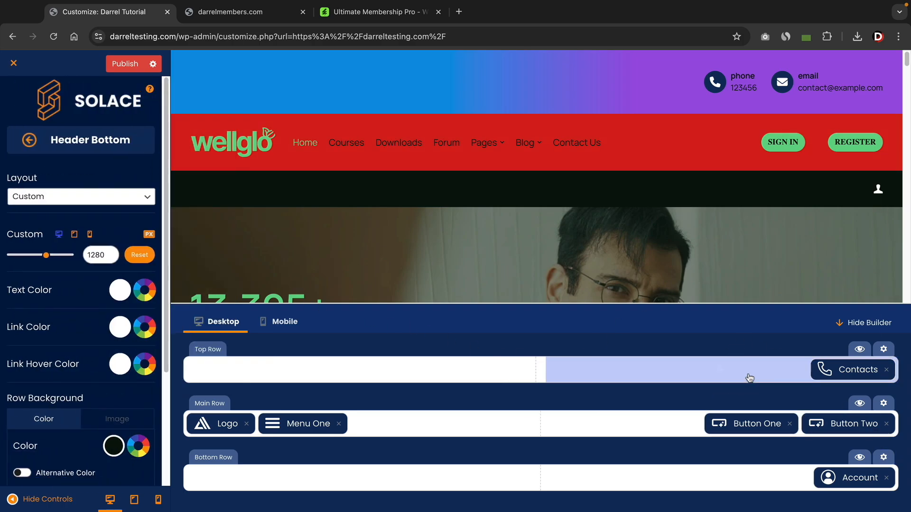
Set Menu One's padding to 20 px on all sides.
click(26, 144)
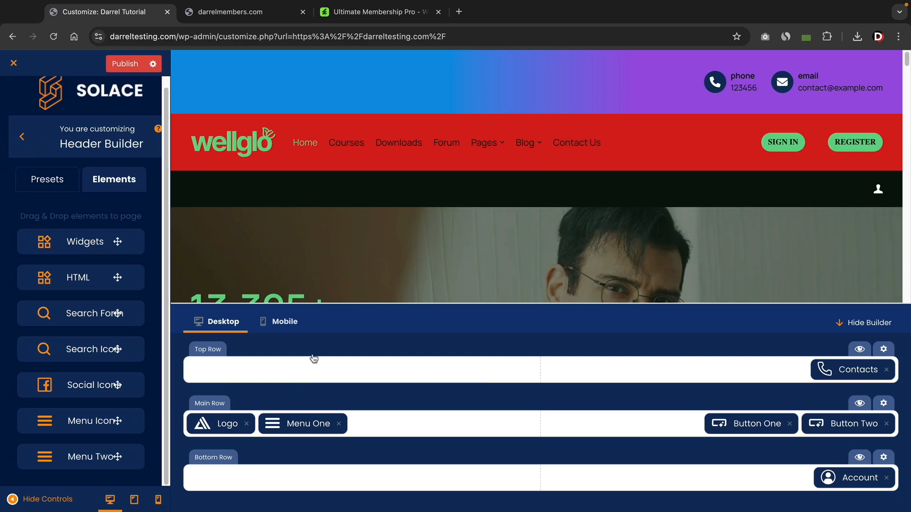
click(299, 423)
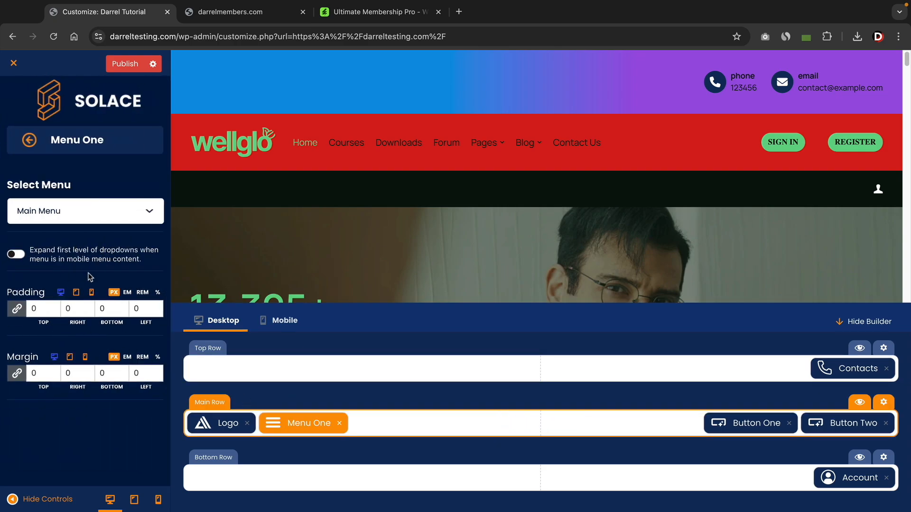
click(55, 305)
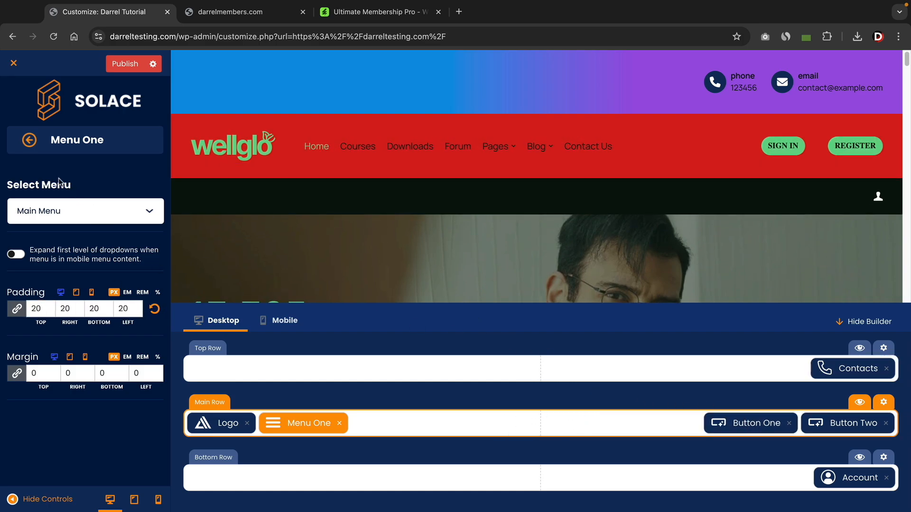
click(28, 141)
Review Button One's settings, then go back to the header element list.
click(740, 423)
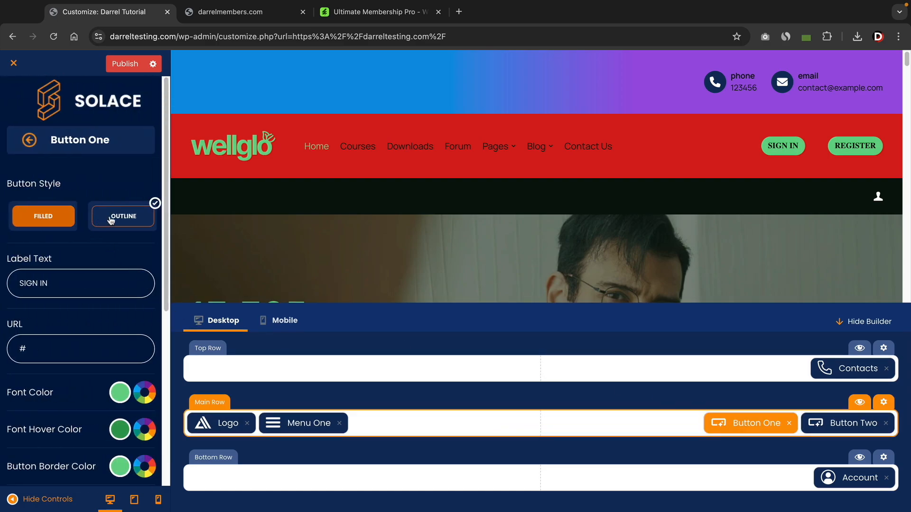
scroll(89, 271, down, 3)
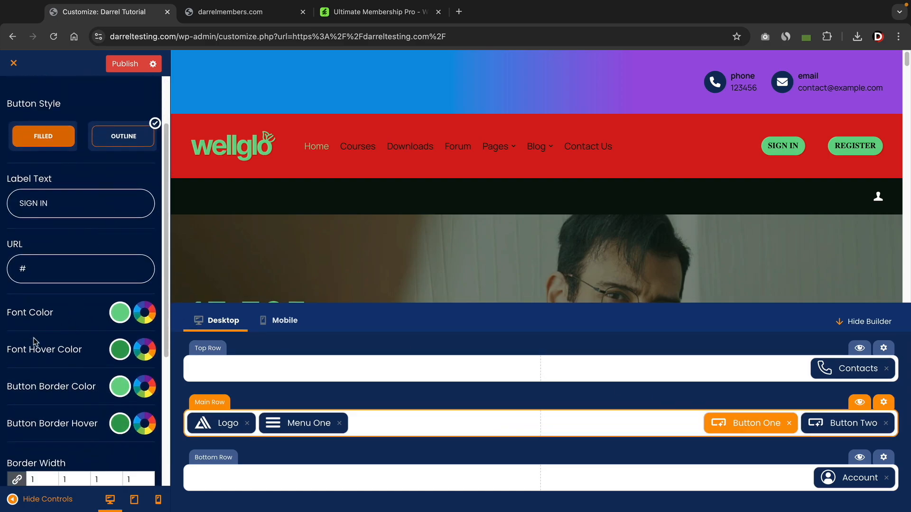
scroll(35, 347, down, 2)
scroll(45, 305, down, 2)
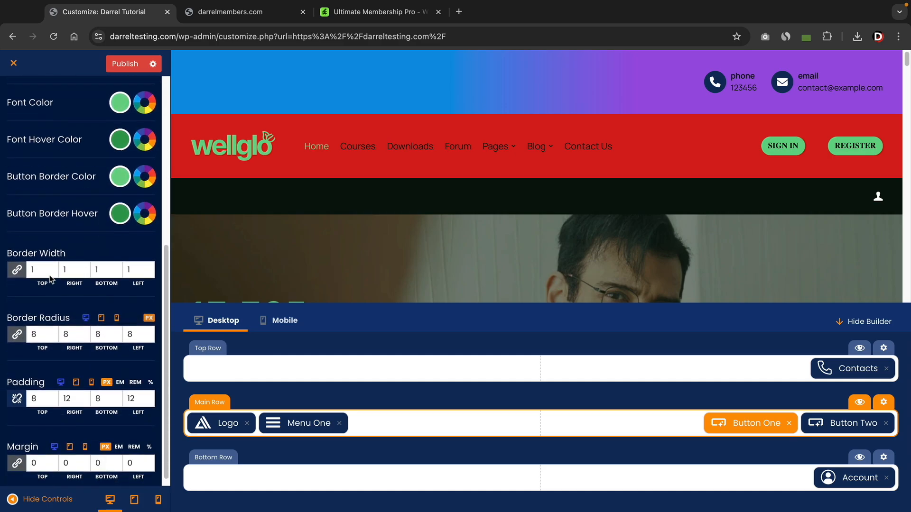
scroll(55, 305, up, 6)
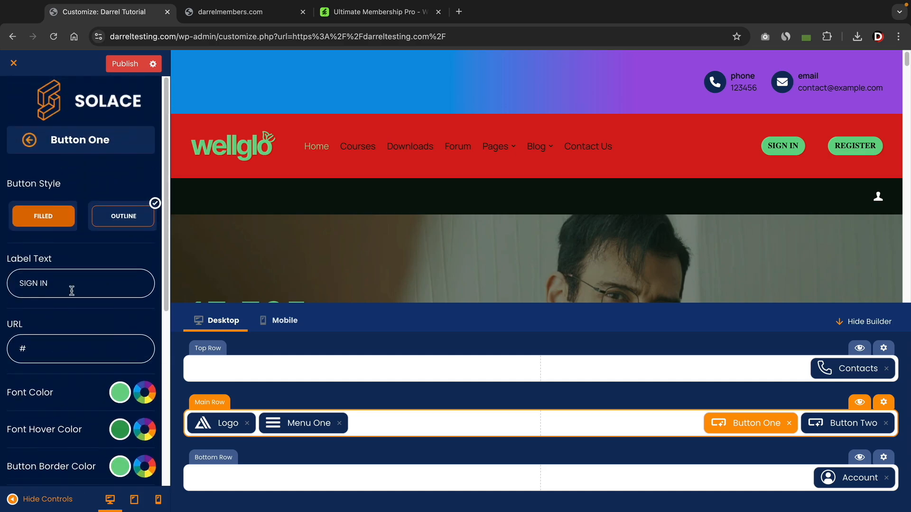
click(30, 143)
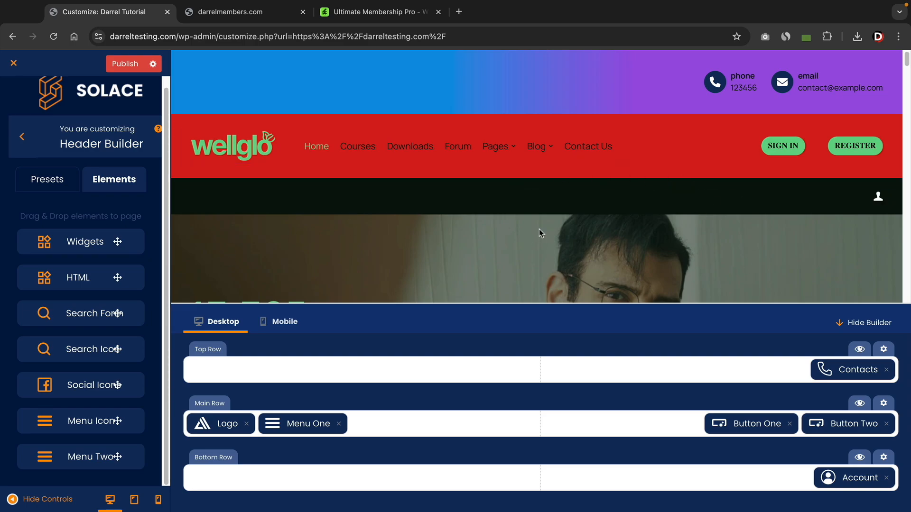
Exit the Customizer and confirm discarding the unsaved header changes.
click(18, 67)
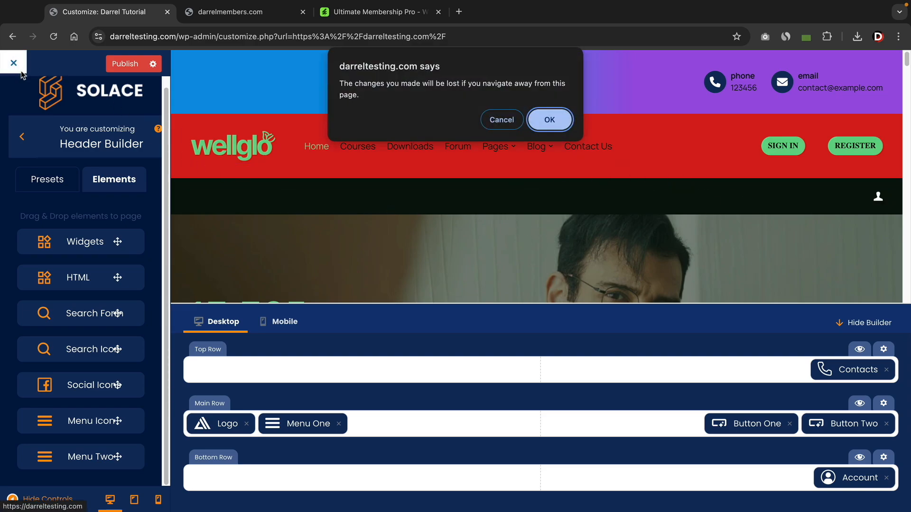
click(550, 124)
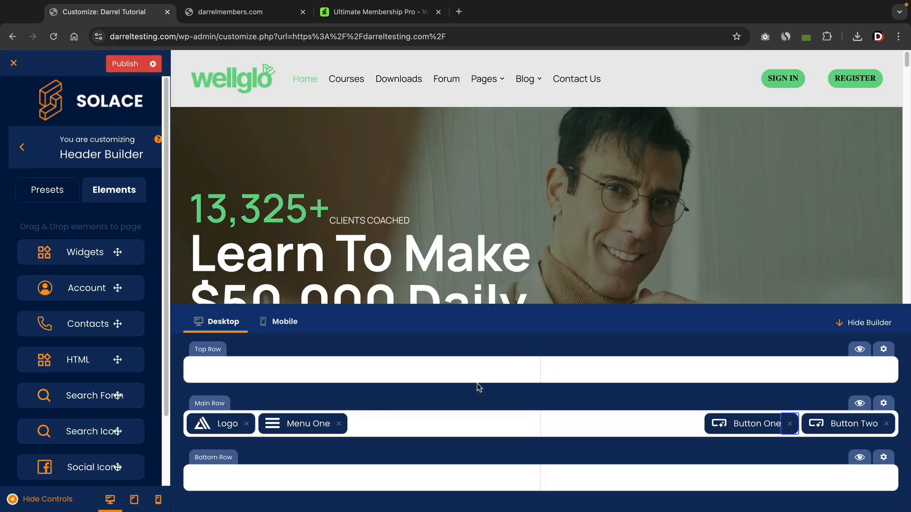
Relabel the first header button from SIGN IN to Account, check the REGISTER button, then return.
click(738, 423)
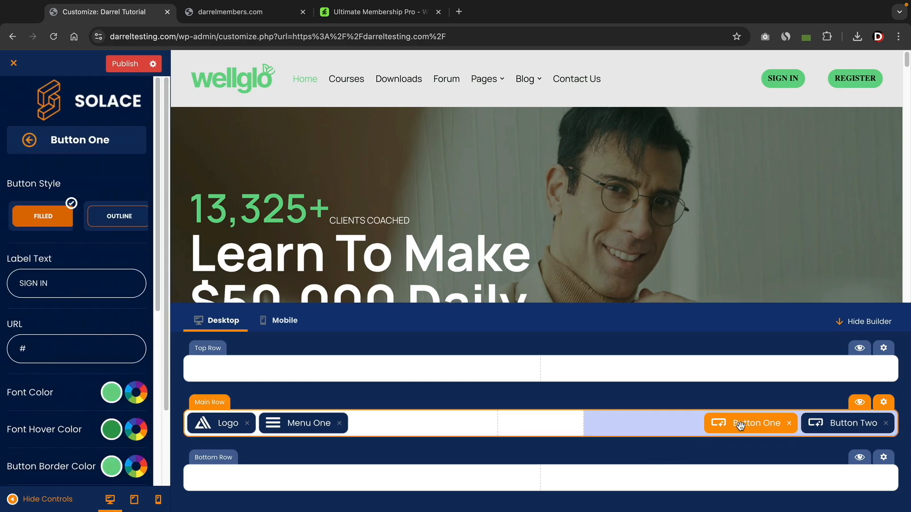
double_click(16, 350)
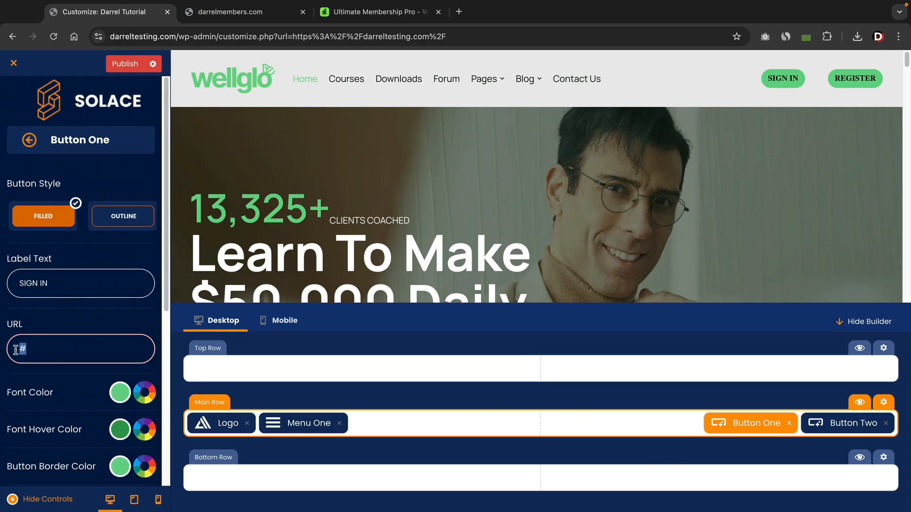
drag(60, 293, 16, 285)
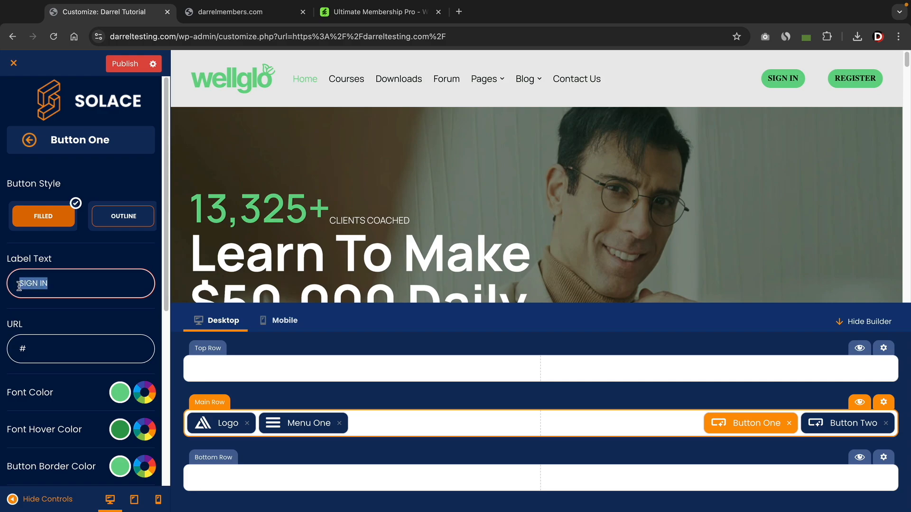
text(a)
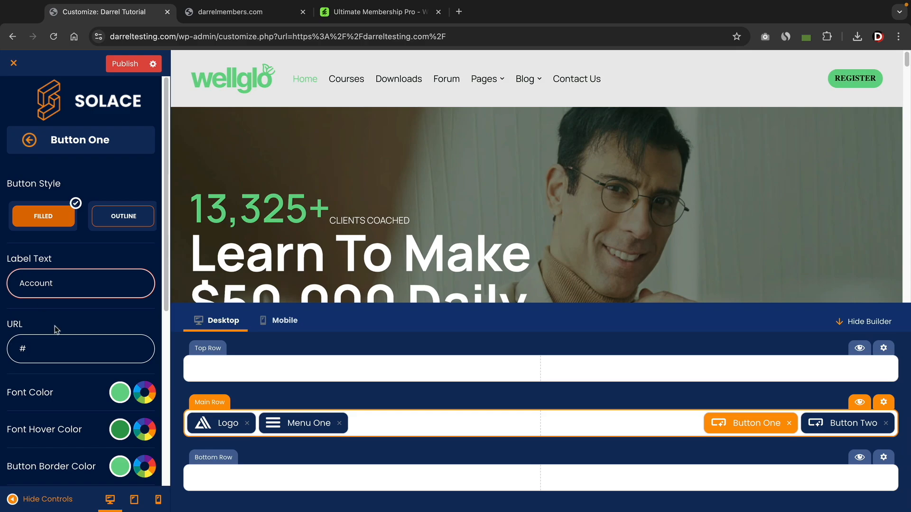
click(816, 423)
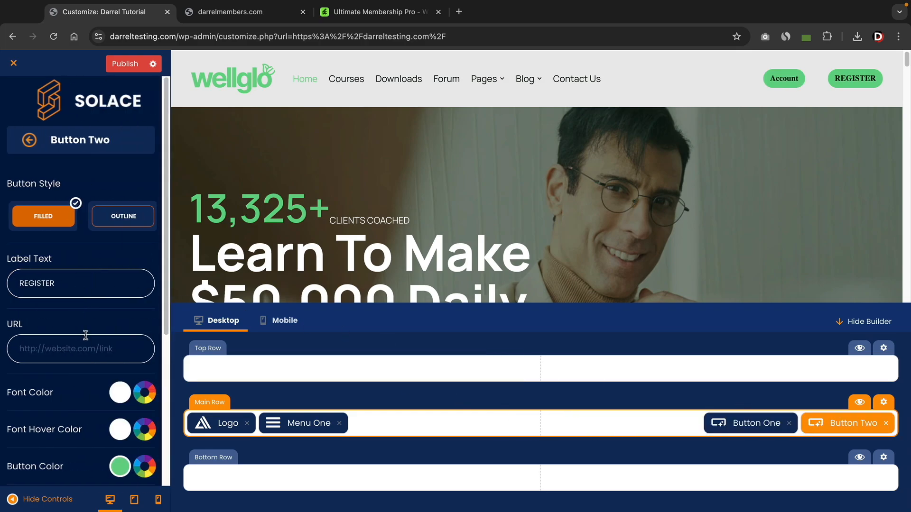
click(48, 349)
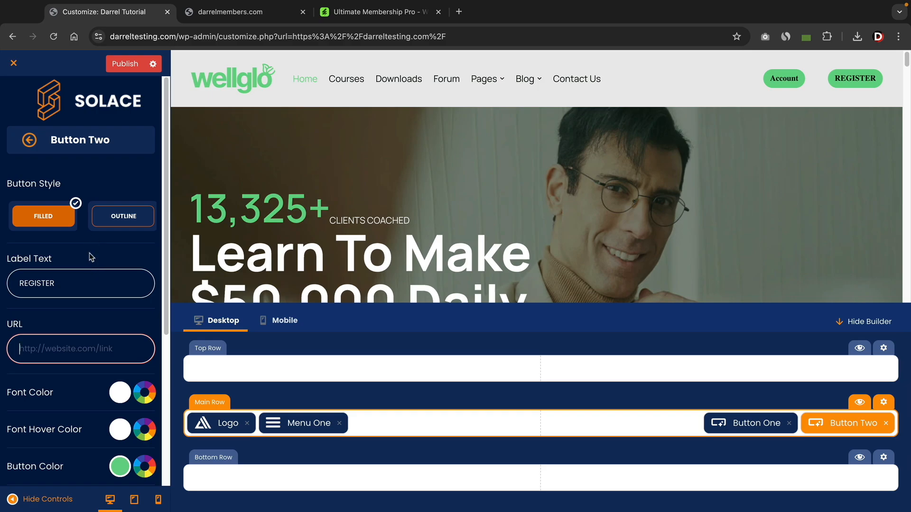
click(31, 144)
click(21, 148)
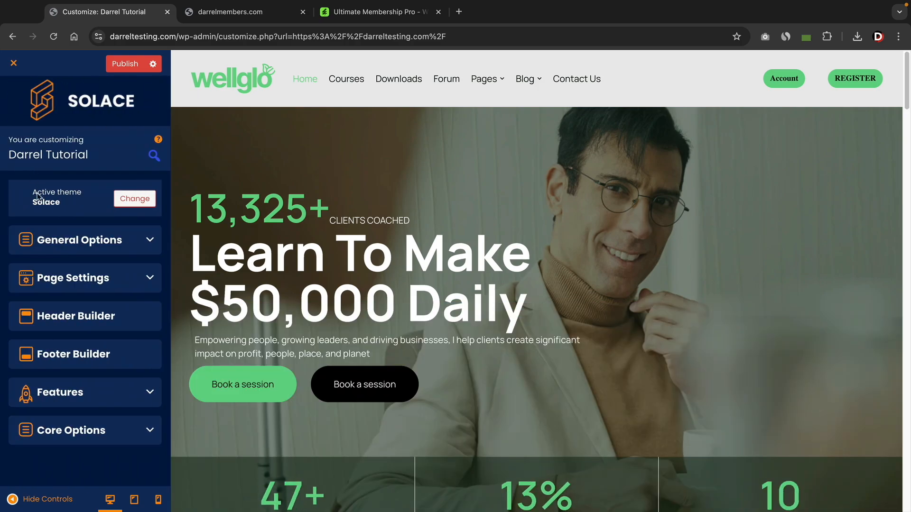
Apply the LOGO/phone/email/BUY NOW footer preset and drag an Account element into the top row's right slot.
click(73, 354)
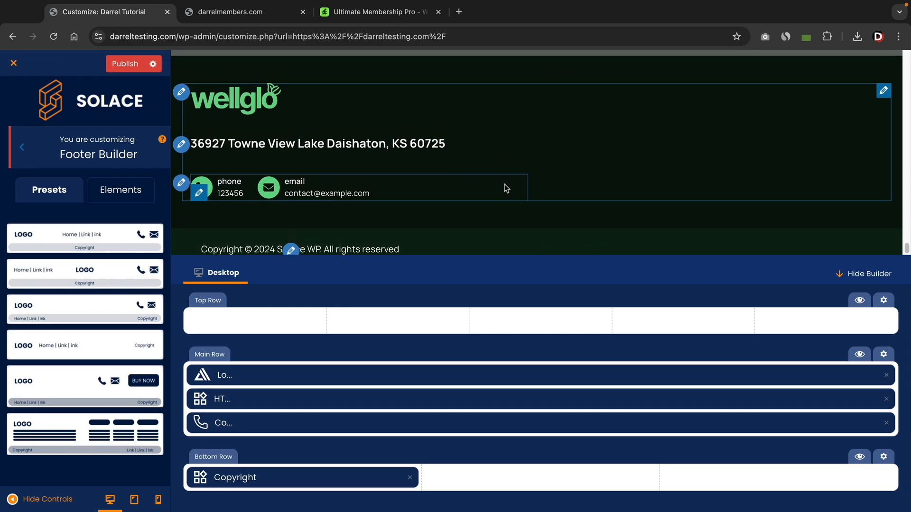
click(77, 380)
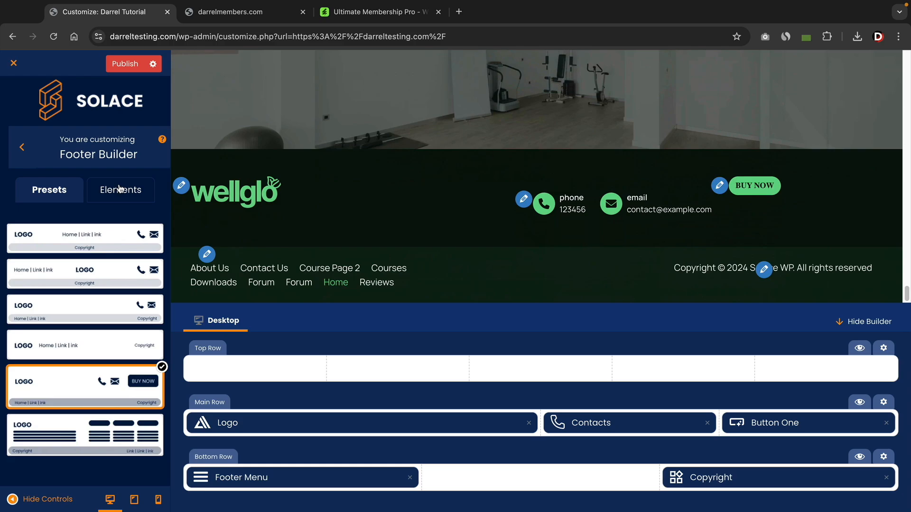
click(120, 190)
scroll(117, 231, down, 4)
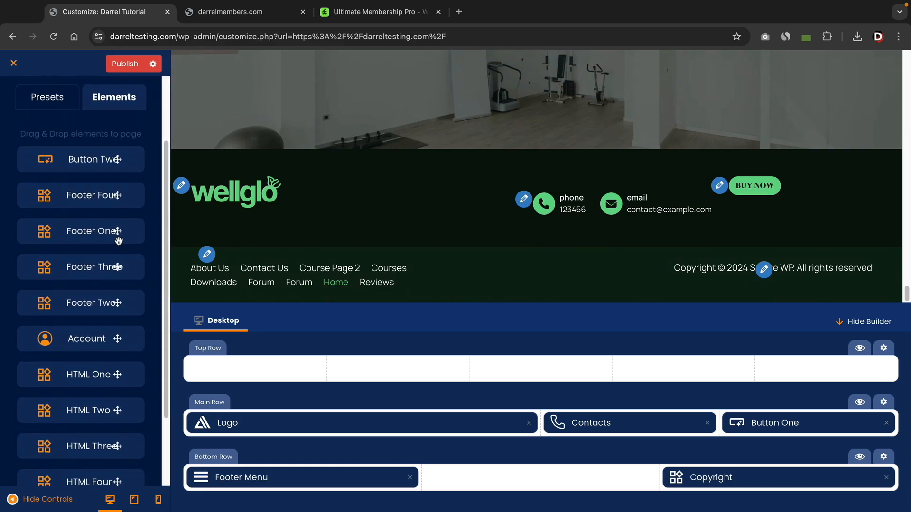
drag(117, 271, 807, 375)
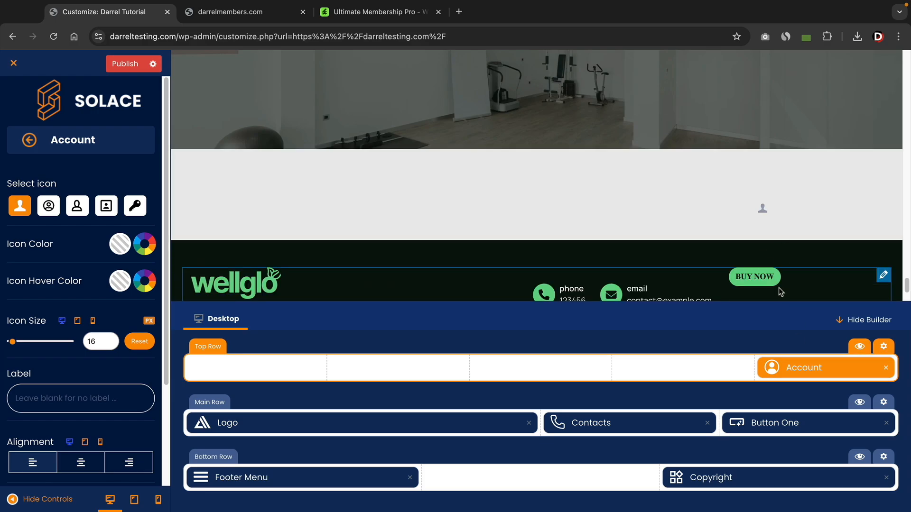
scroll(781, 292, down, 2)
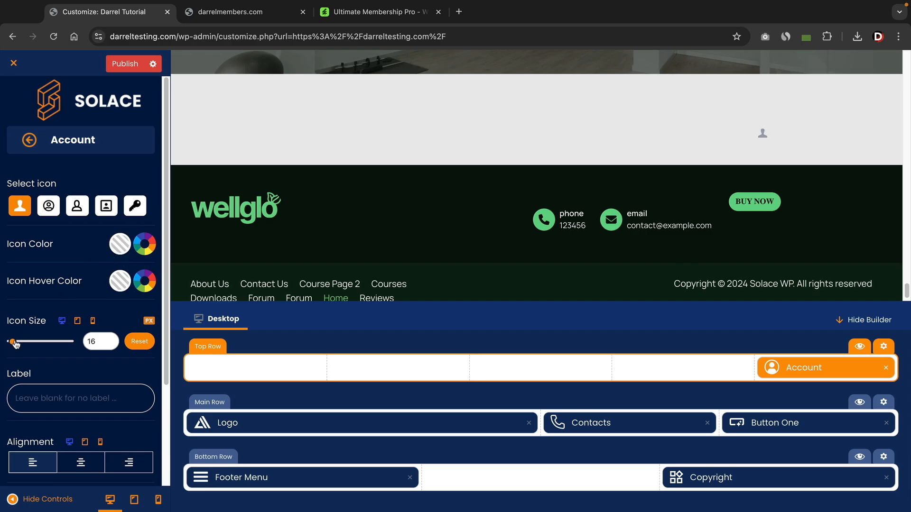
scroll(78, 398, down, 2)
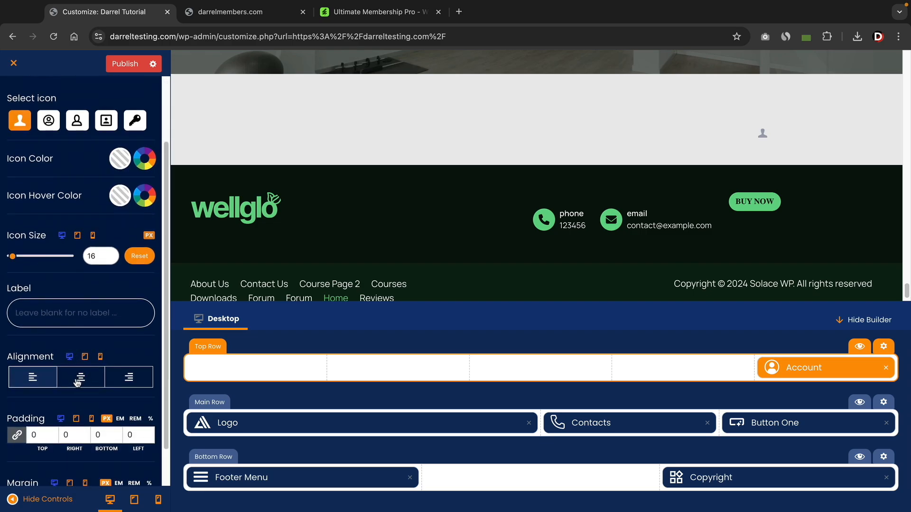
scroll(73, 399, down, 1)
Remove the Account, Footer Menu and Buy Now button elements from the footer.
click(884, 347)
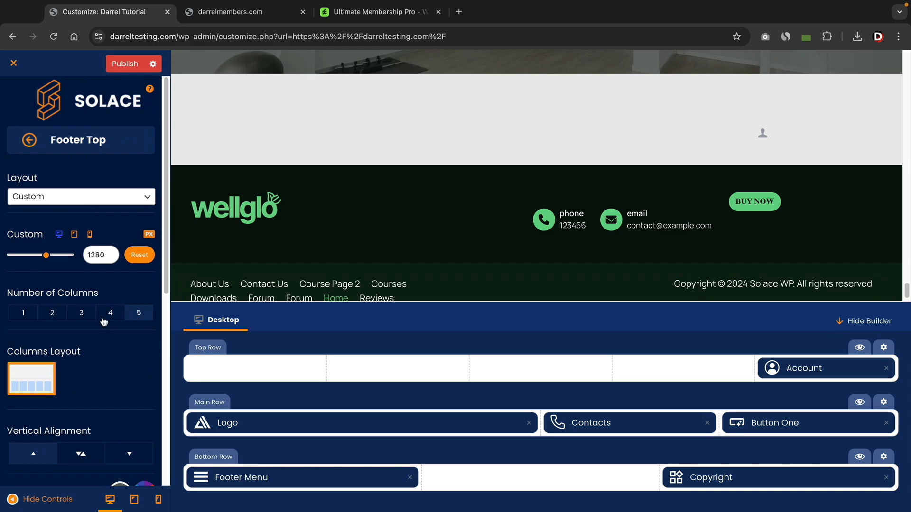
scroll(98, 344, down, 7)
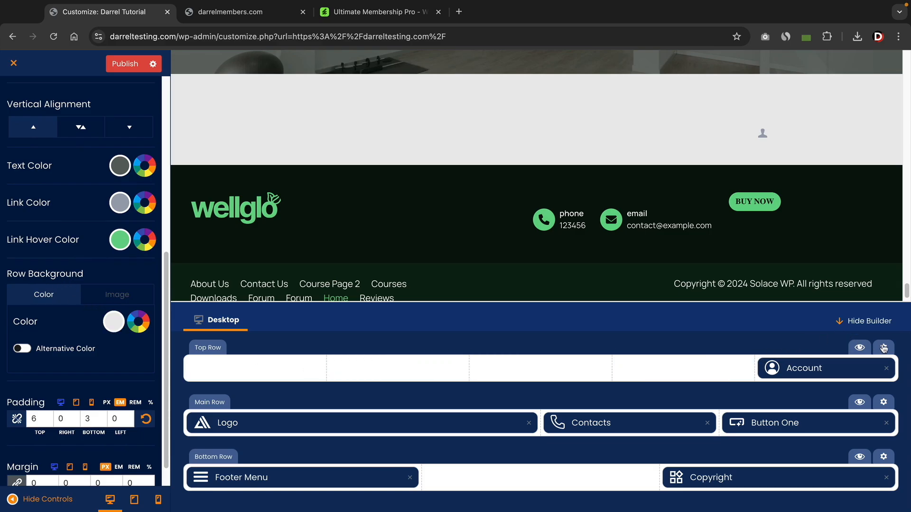
click(886, 369)
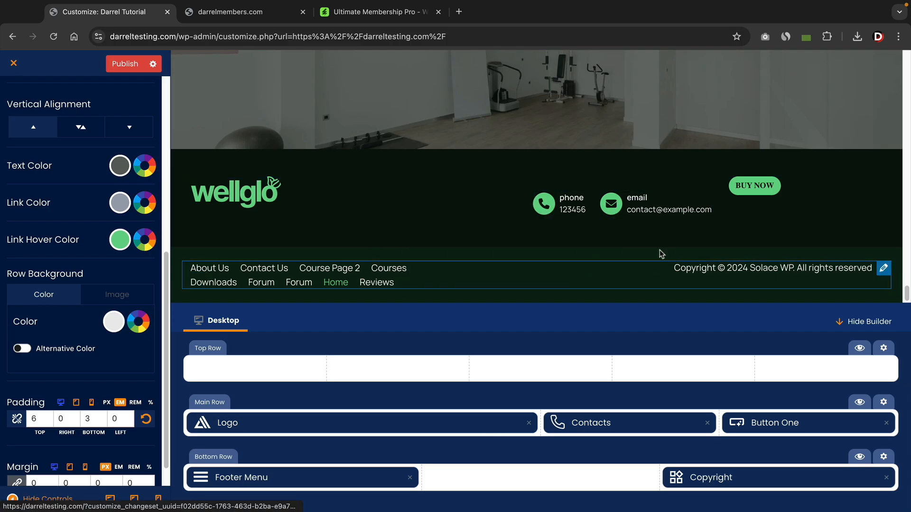
click(410, 477)
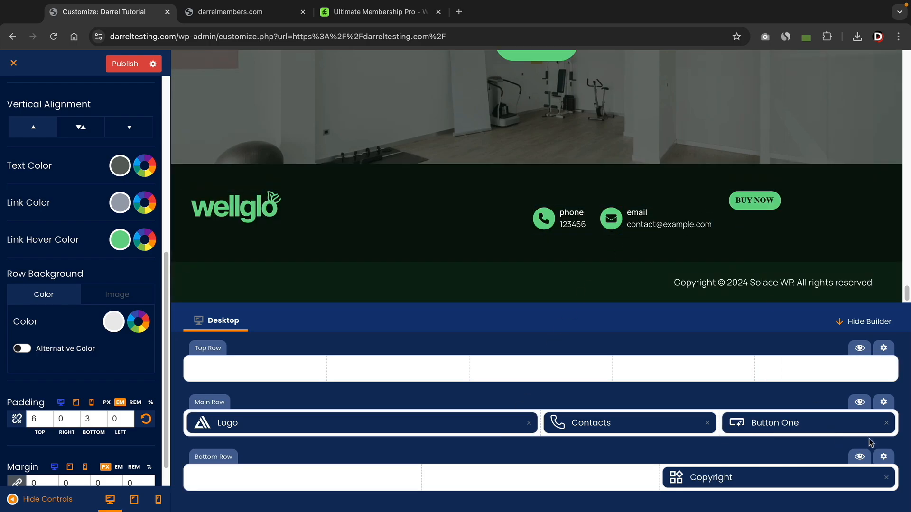
click(885, 423)
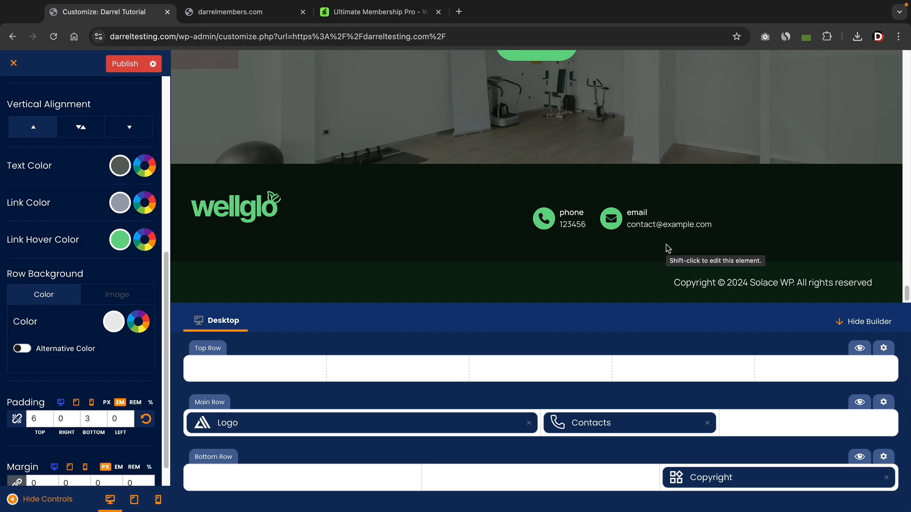
scroll(76, 254, up, 7)
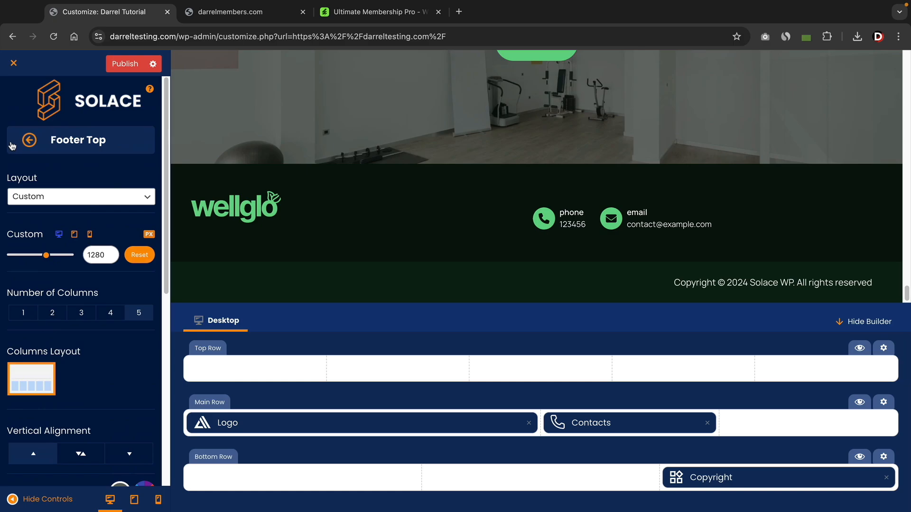
Return from the top row settings to the main Customizer menu.
click(29, 140)
scroll(23, 161, up, 3)
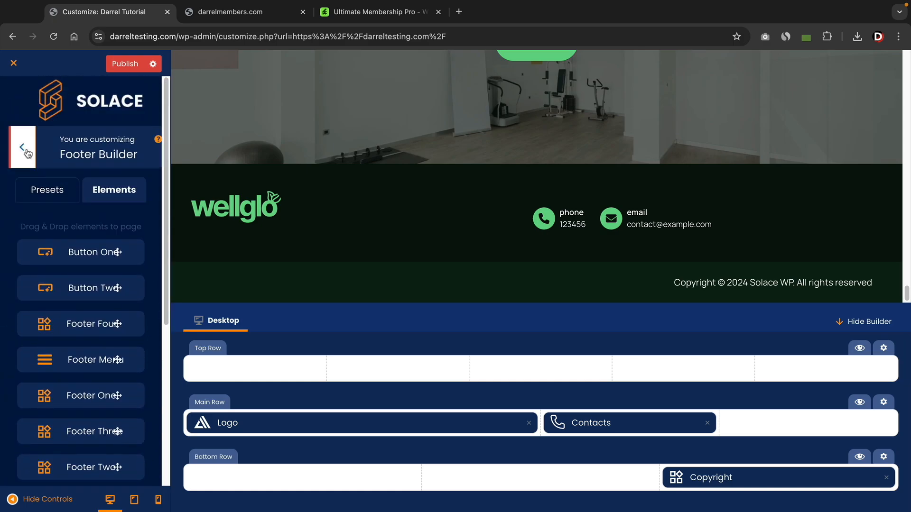
click(22, 147)
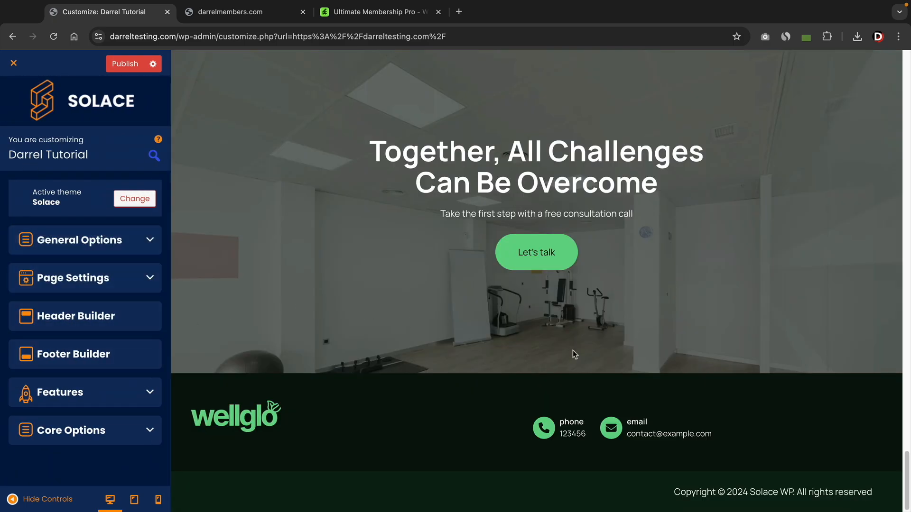
Scroll the preview back to the top and publish the header and footer changes.
drag(907, 462, 895, 66)
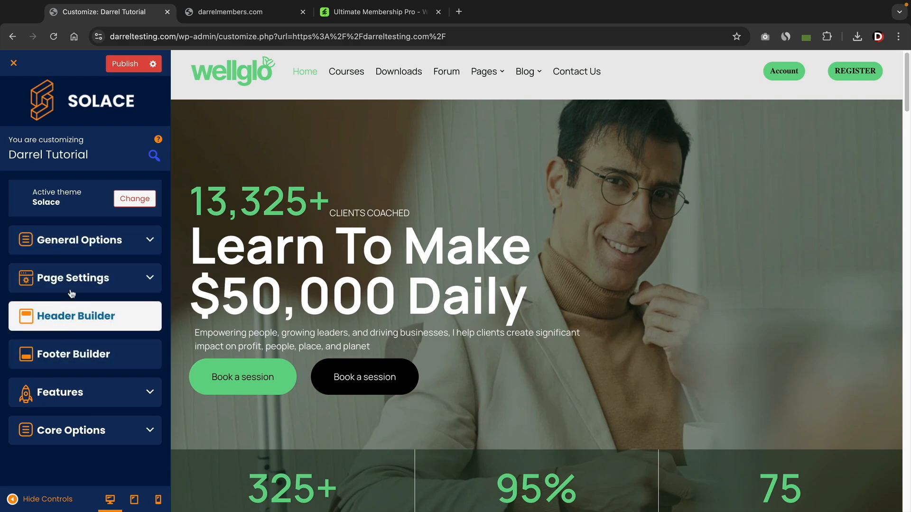
click(125, 64)
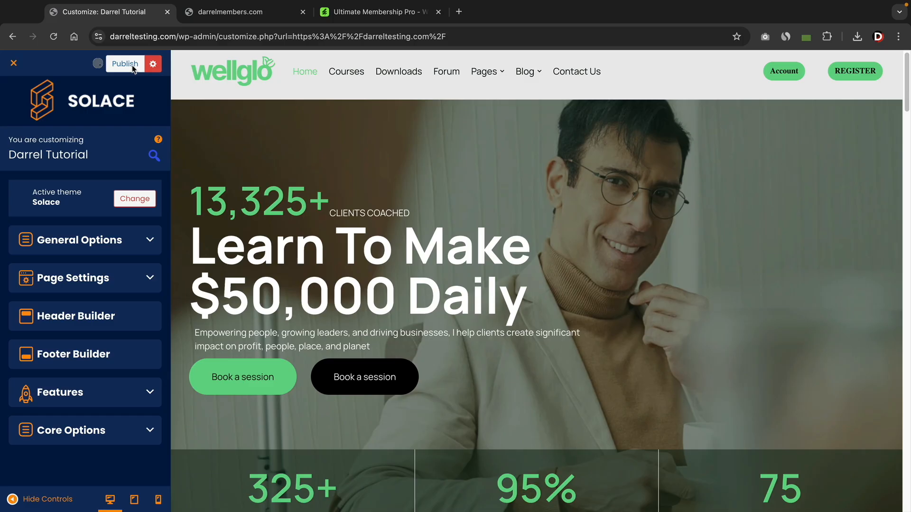
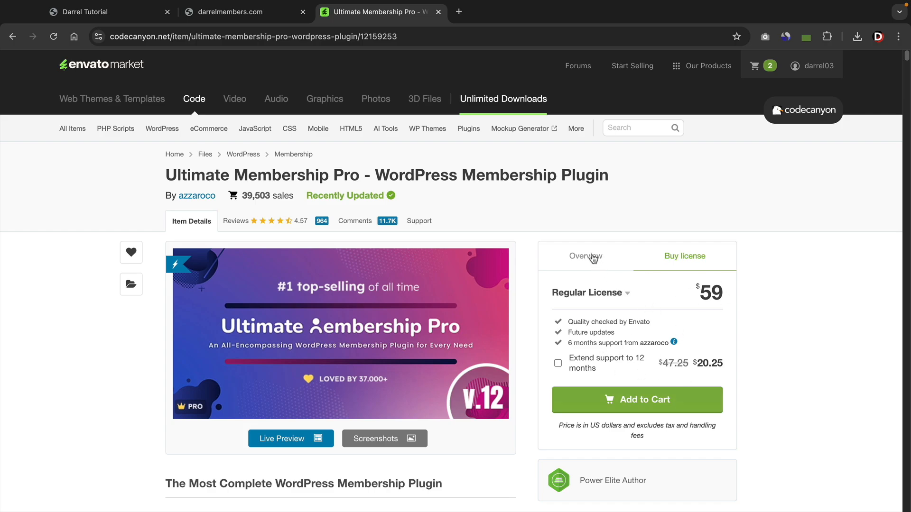
Open the purchased downloads page and filter it to CodeCanyon purchases.
click(595, 259)
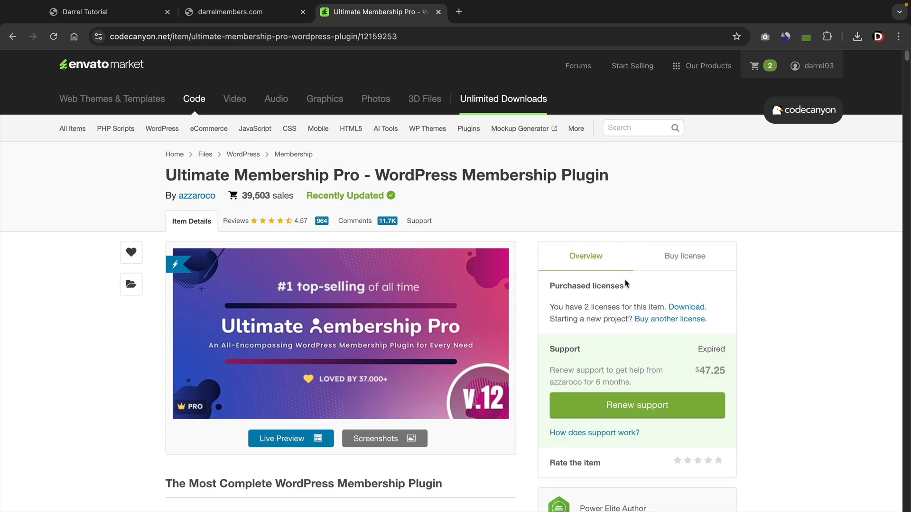
click(821, 69)
click(764, 150)
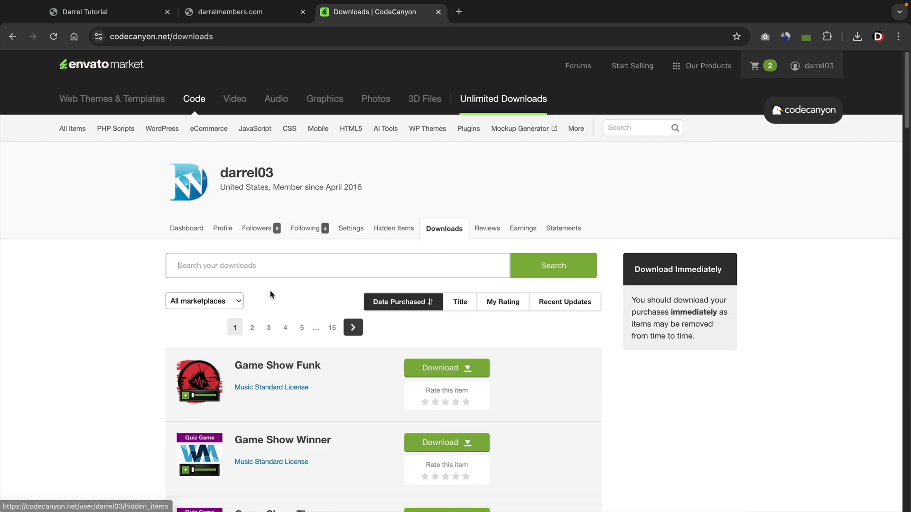
click(220, 302)
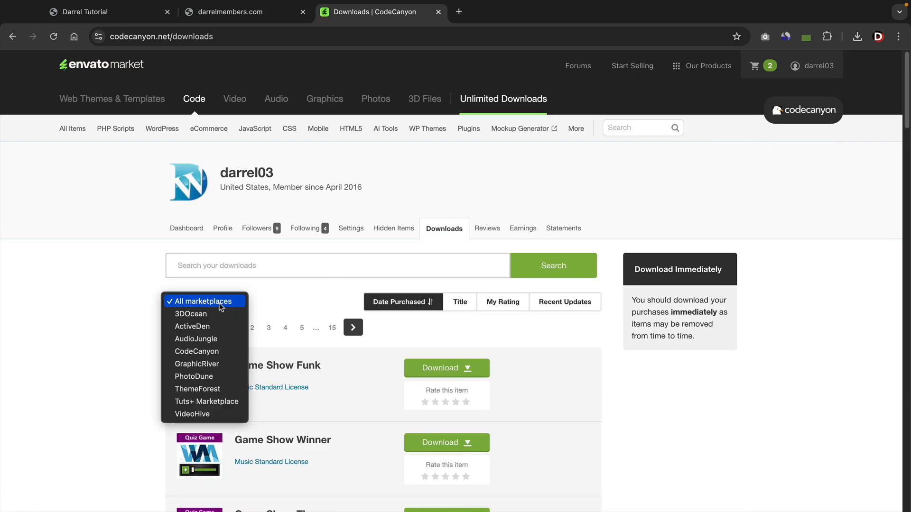
click(211, 353)
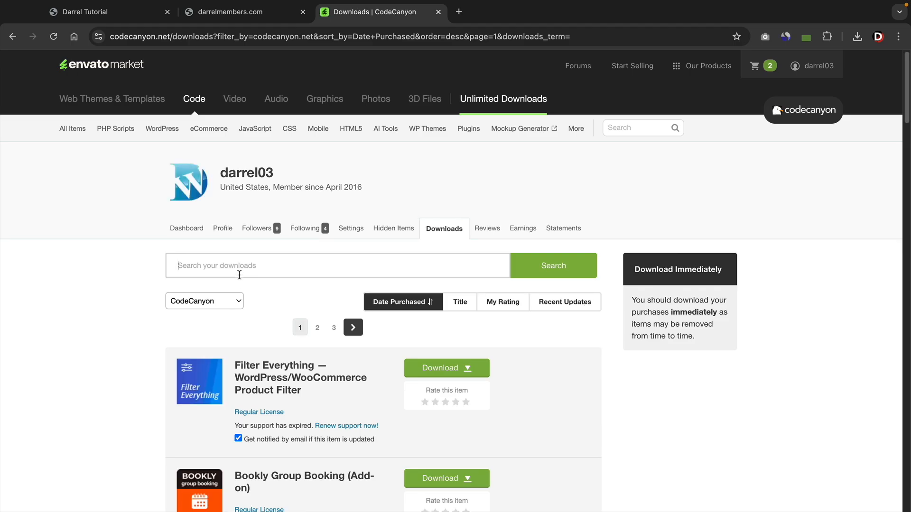
scroll(239, 275, down, 15)
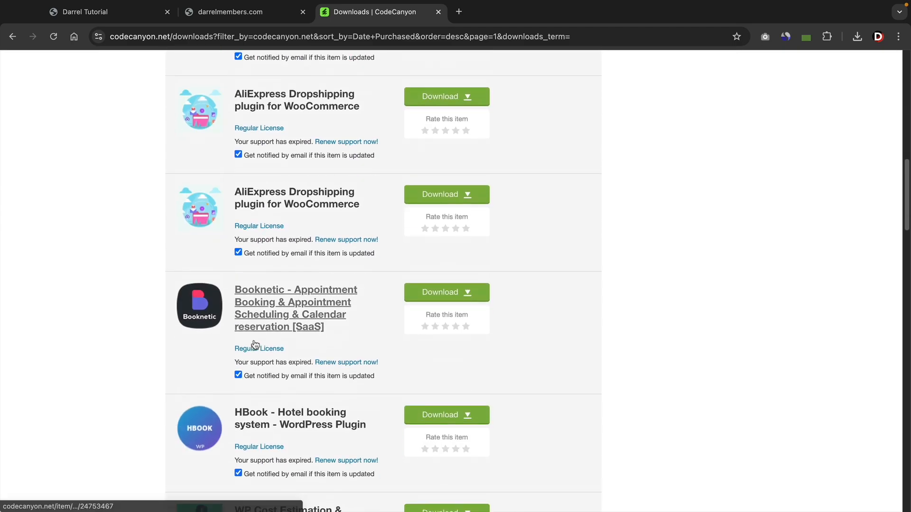
scroll(255, 345, down, 20)
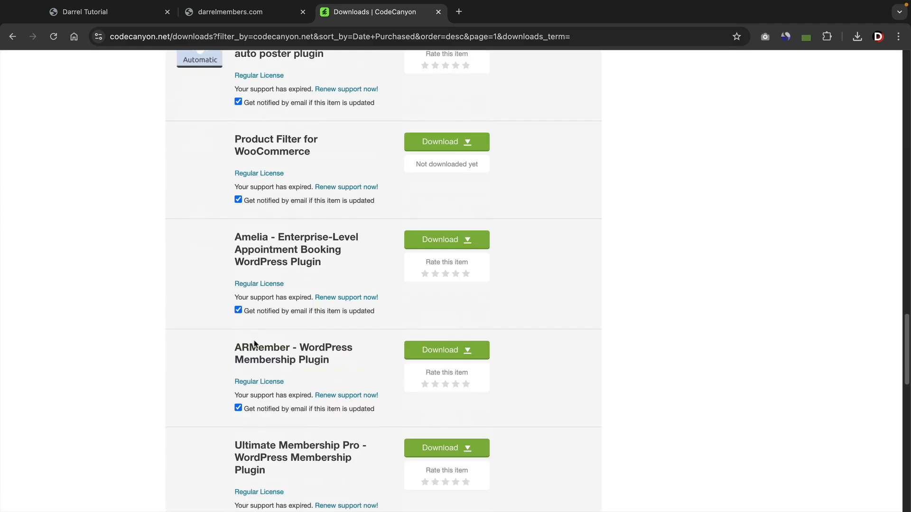
scroll(255, 343, down, 8)
scroll(254, 344, up, 5)
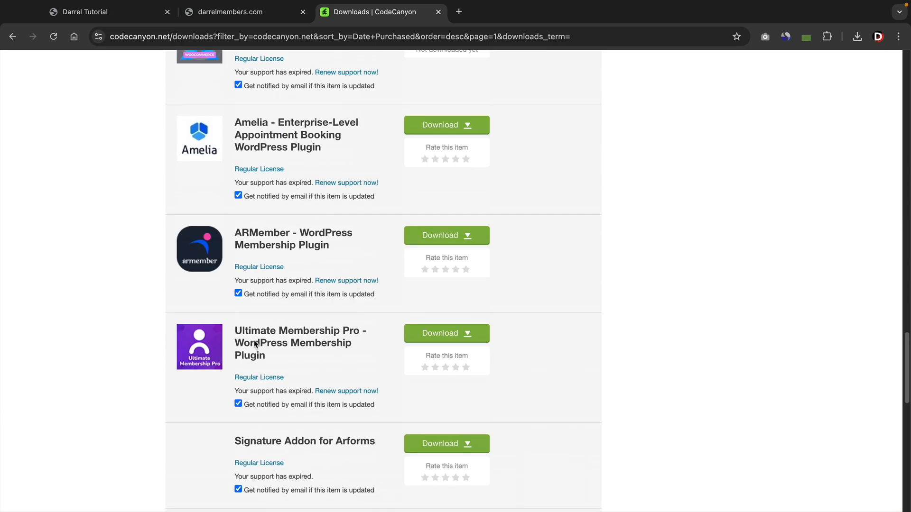
scroll(255, 344, up, 20)
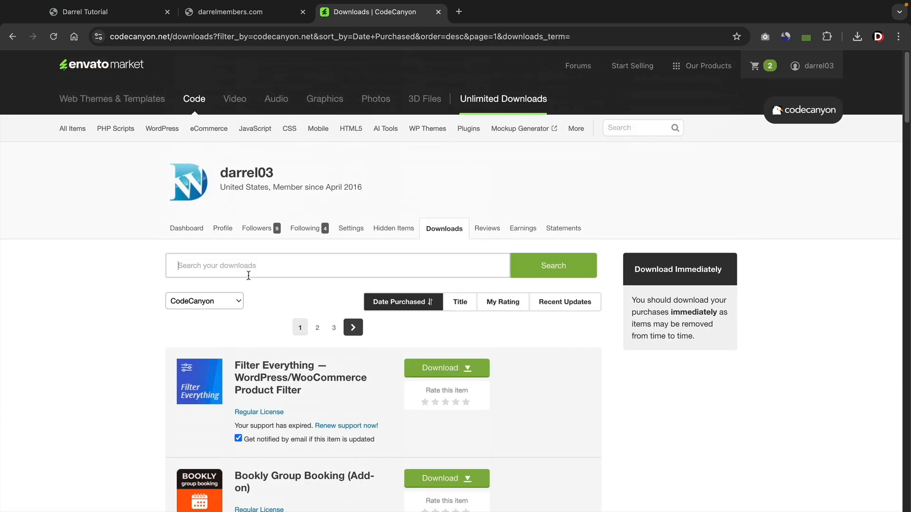
Search the downloads for 'member' to find the Ultimate Membership Pro purchase.
click(248, 269)
text(membership)
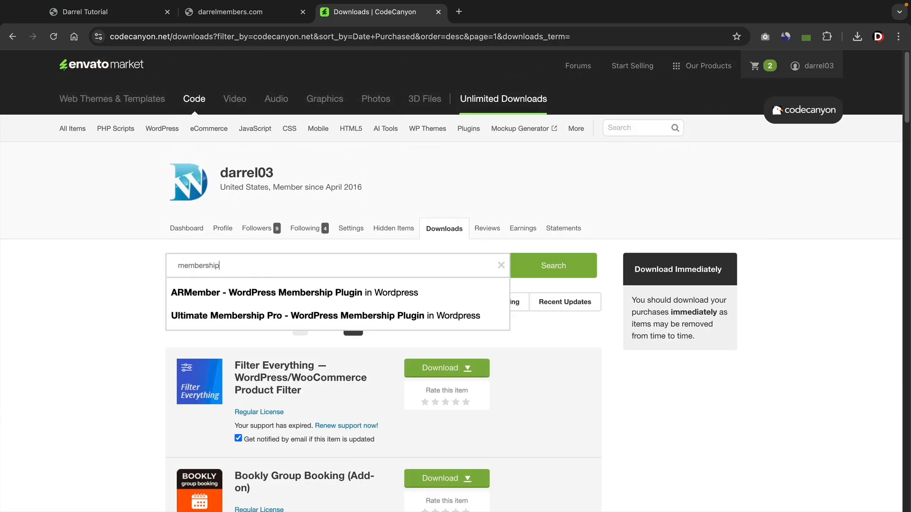
click(220, 317)
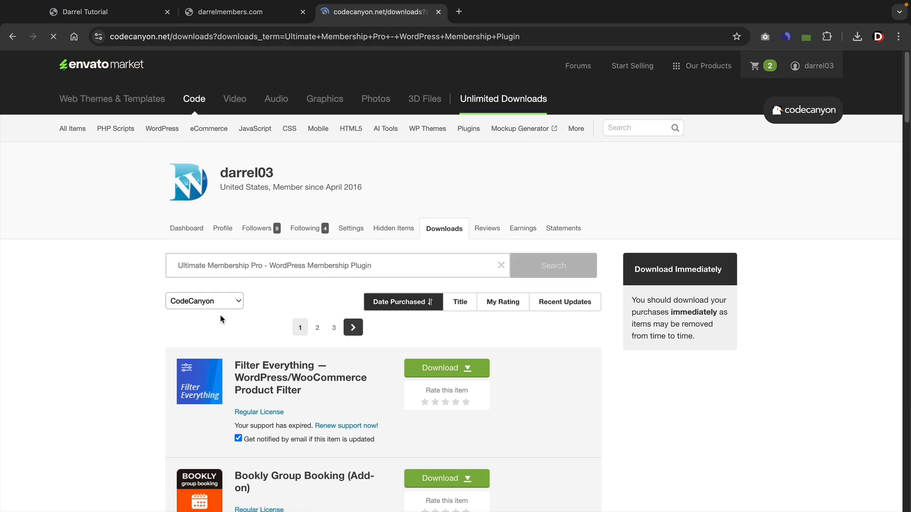
scroll(294, 335, down, 3)
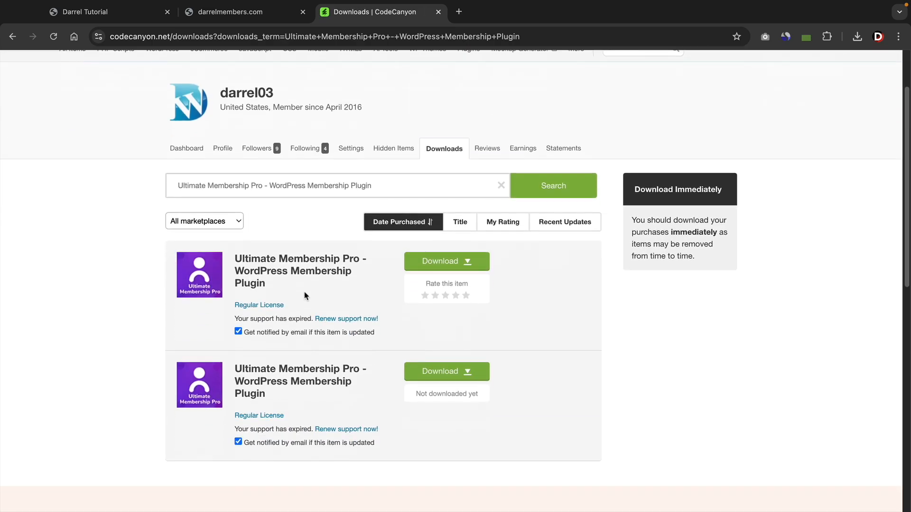
Download the installable WordPress plugin file and the licence certificate text file.
click(432, 265)
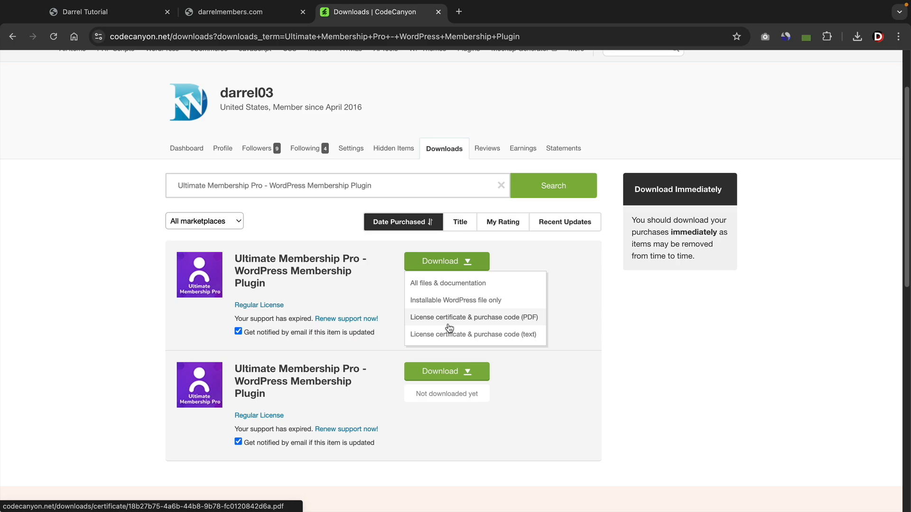
click(448, 302)
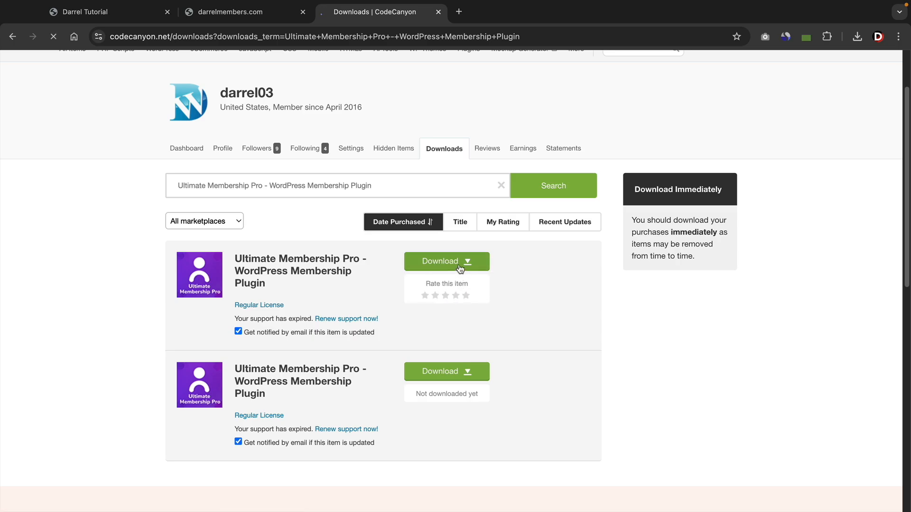
click(461, 266)
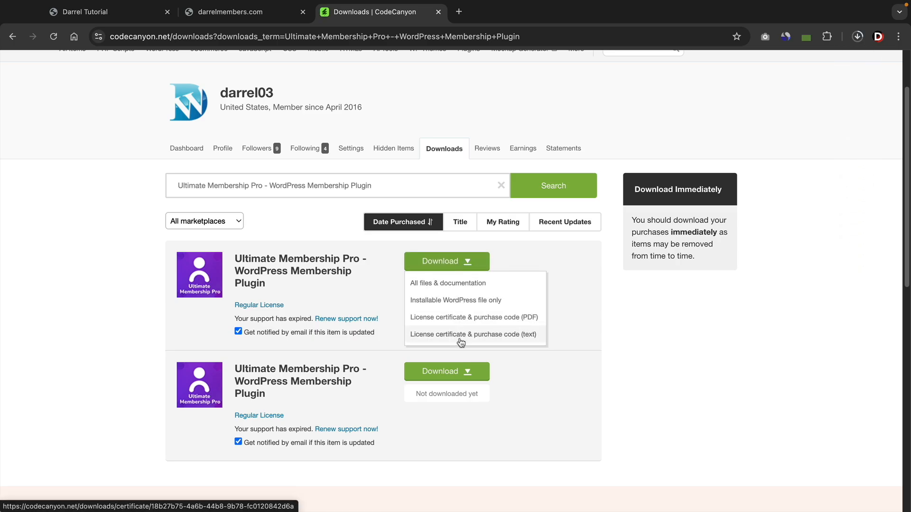
click(461, 337)
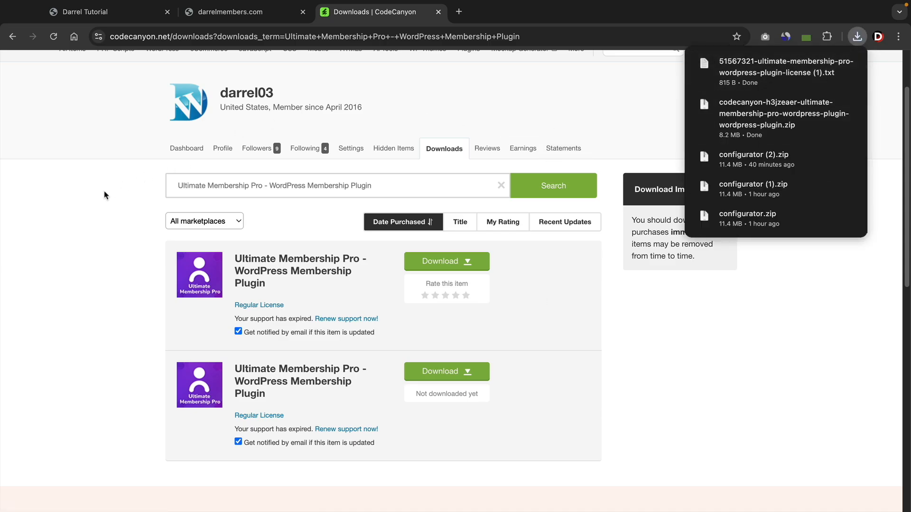
Go to the site's WordPress dashboard and open Add New Plugin.
click(92, 16)
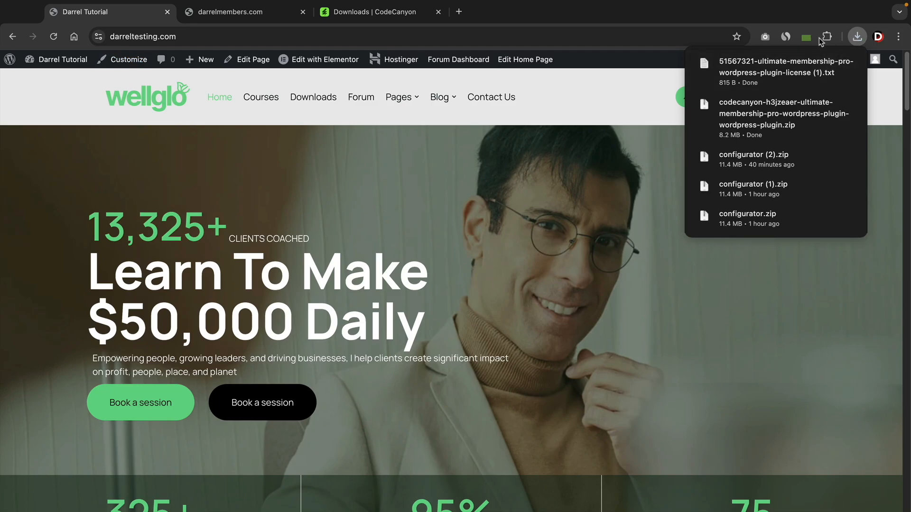
mouse_move(57, 59)
click(61, 81)
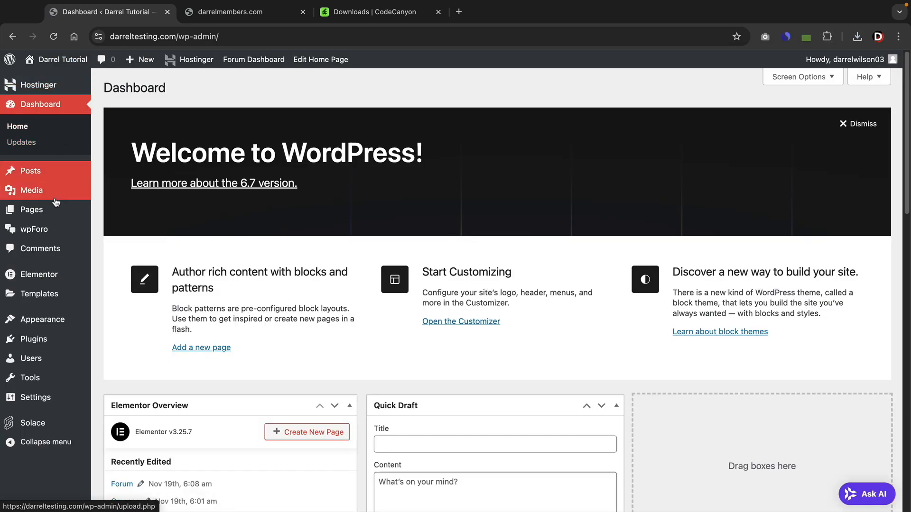
mouse_move(61, 337)
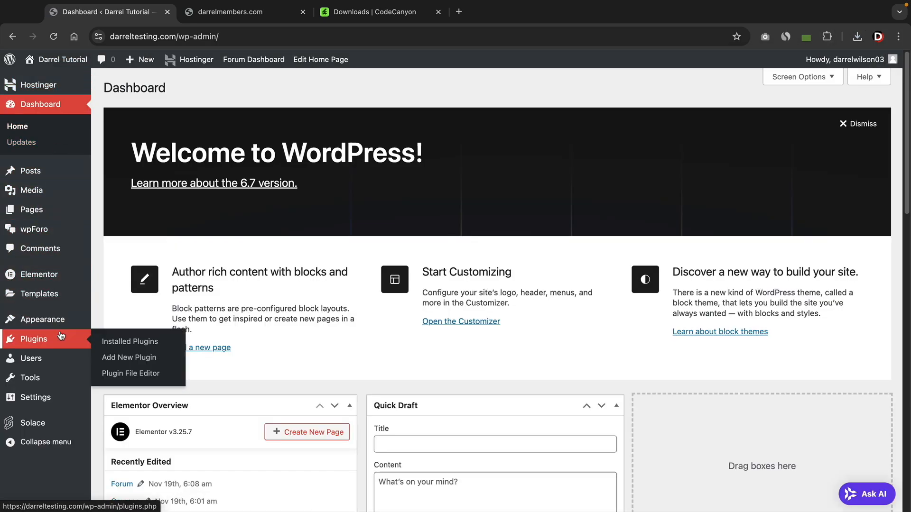
click(123, 359)
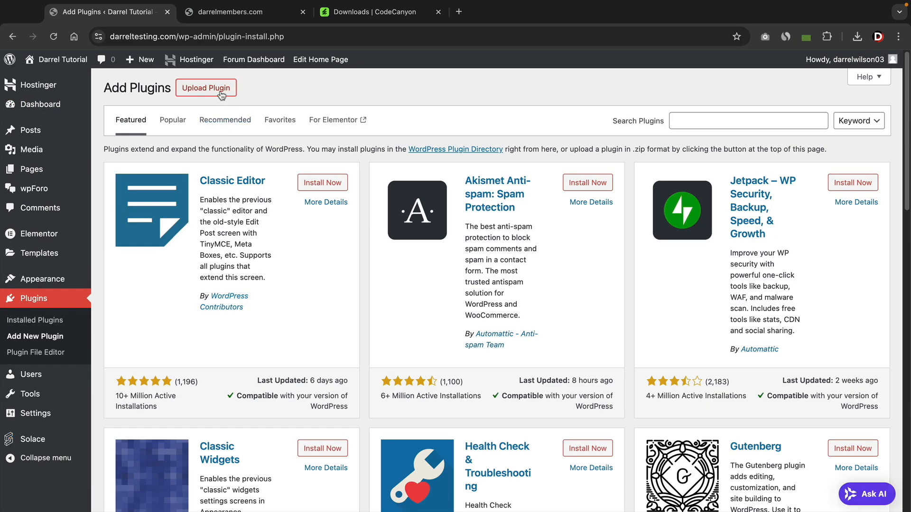
Upload the h3jzeaer Ultimate Membership Pro zip and install it.
click(225, 93)
click(409, 192)
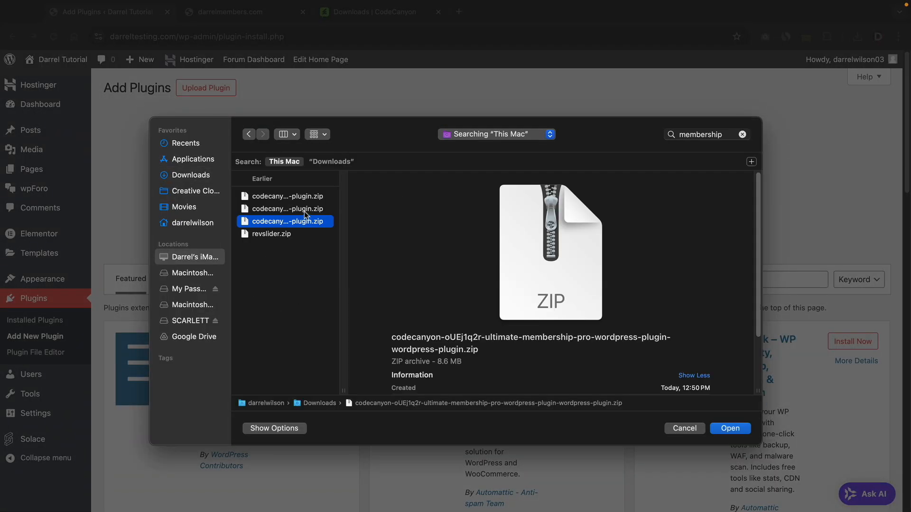
click(301, 209)
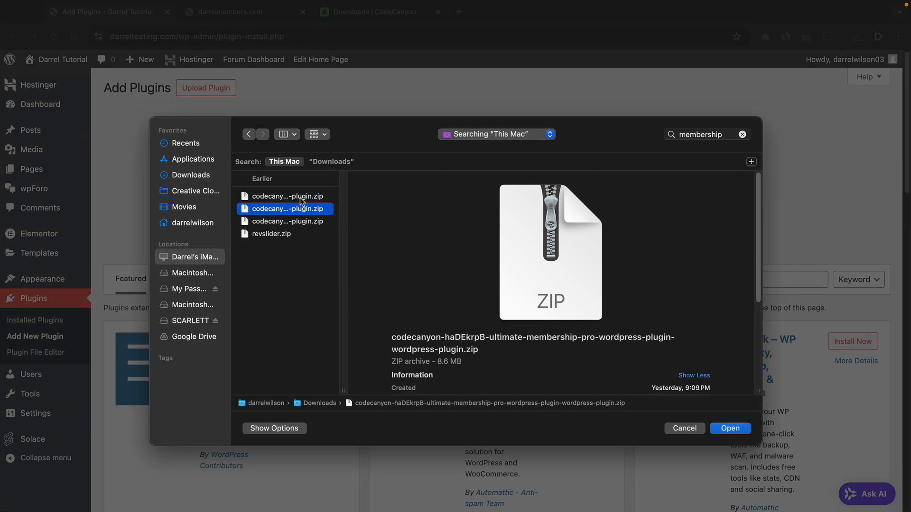
click(299, 197)
click(729, 428)
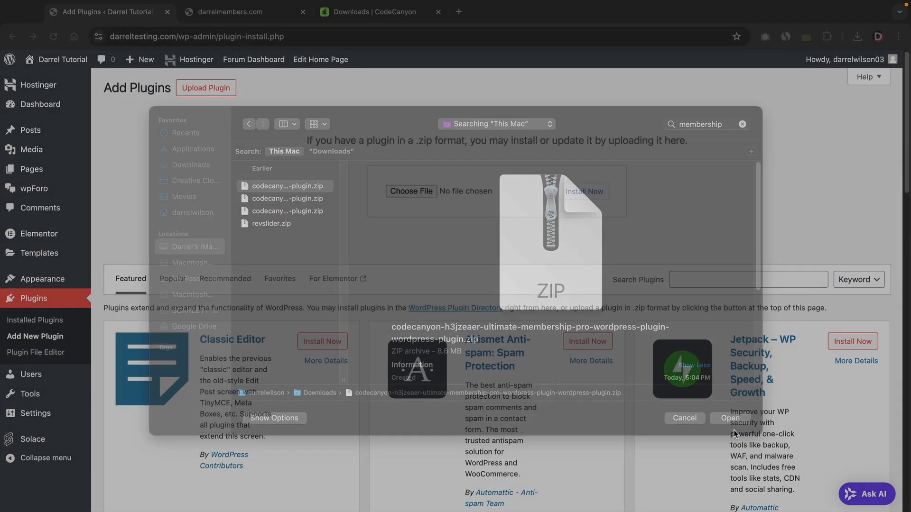
click(592, 198)
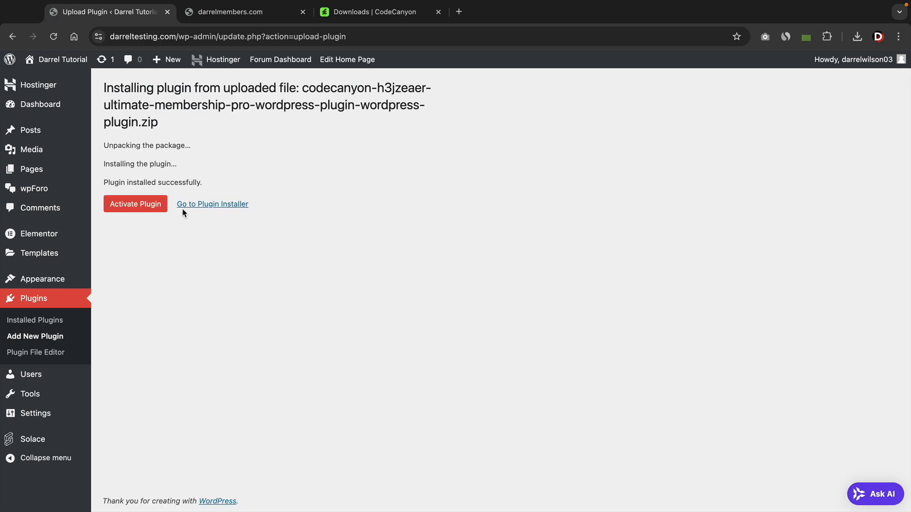
Activate Ultimate Membership Pro and follow the trial notice's licence section link.
click(147, 209)
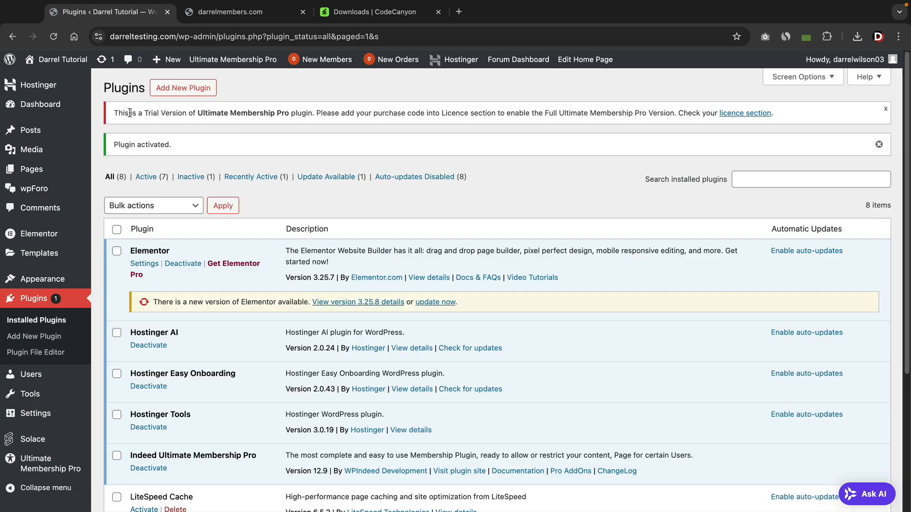
drag(115, 113, 306, 115)
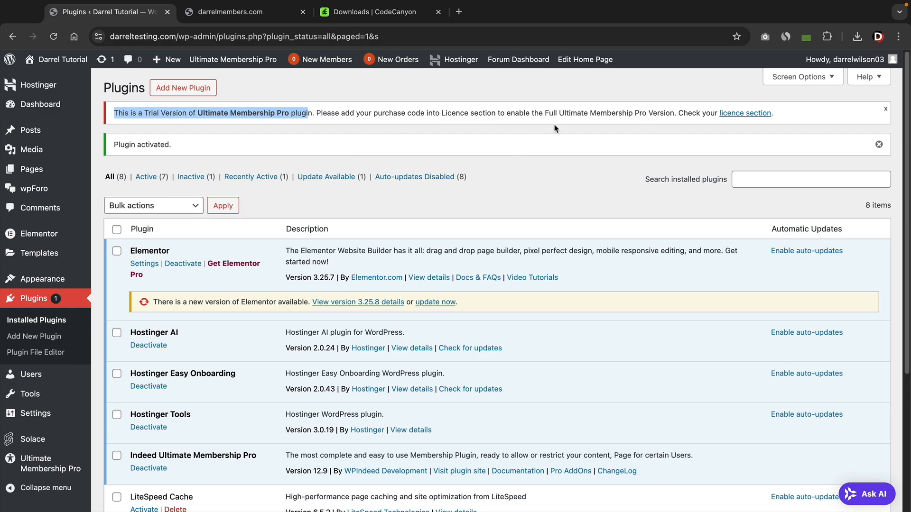
click(739, 118)
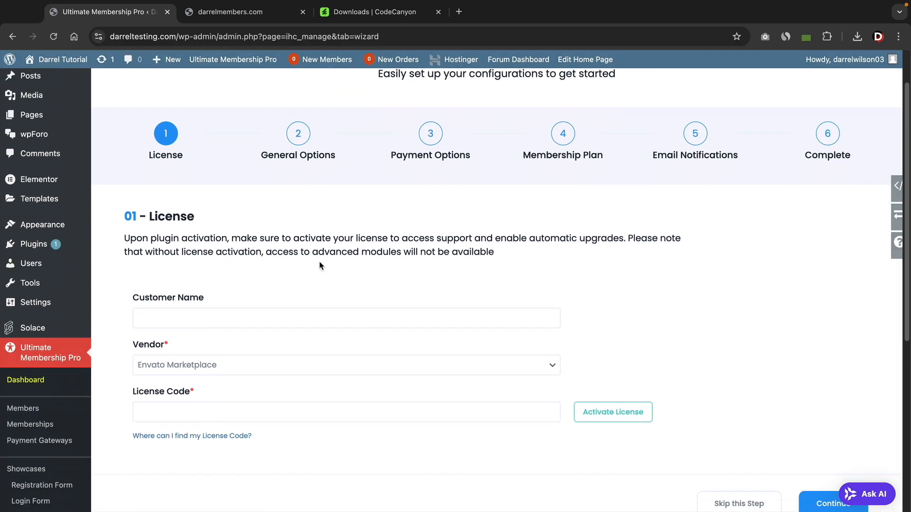
scroll(264, 240, down, 3)
Enter the customer's name, keep Envato Marketplace as vendor, and get the code from the certificate file.
click(201, 220)
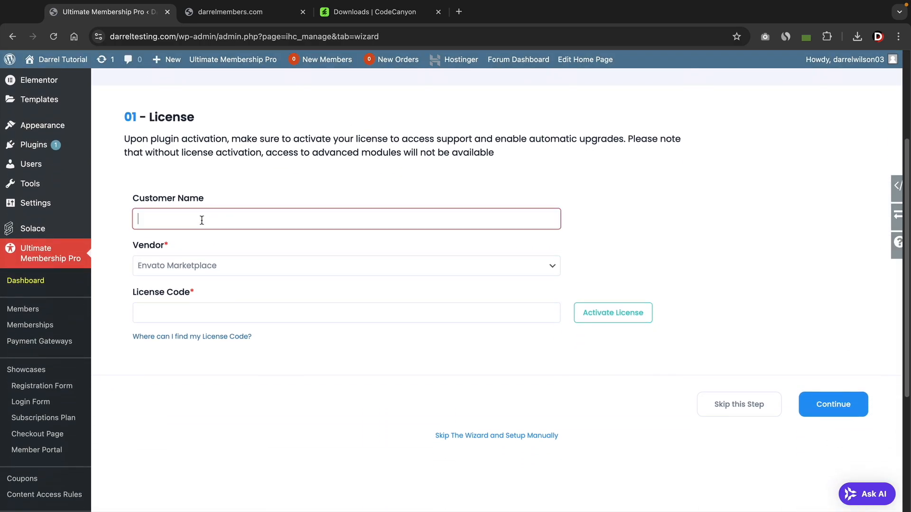
text(Darel Wil)
key(Tab)
key(Tab)
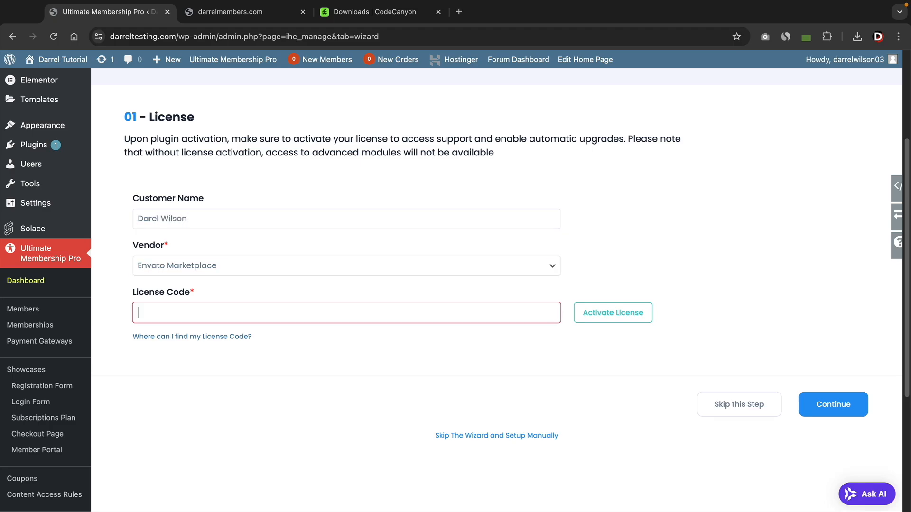
click(191, 270)
click(191, 266)
click(183, 310)
click(857, 38)
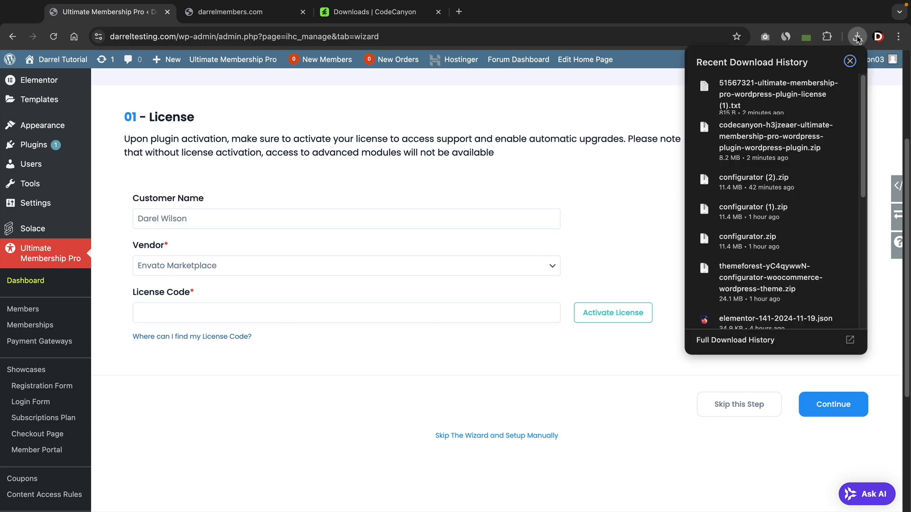
click(764, 93)
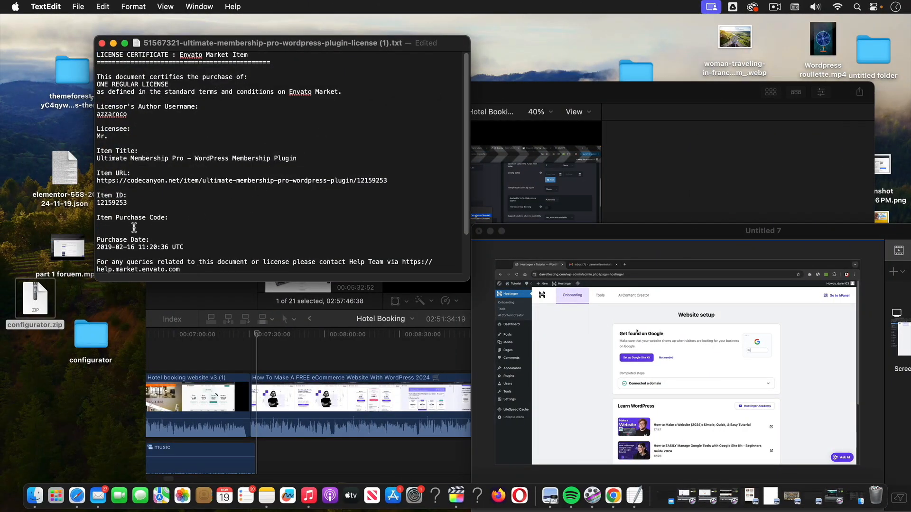
click(614, 496)
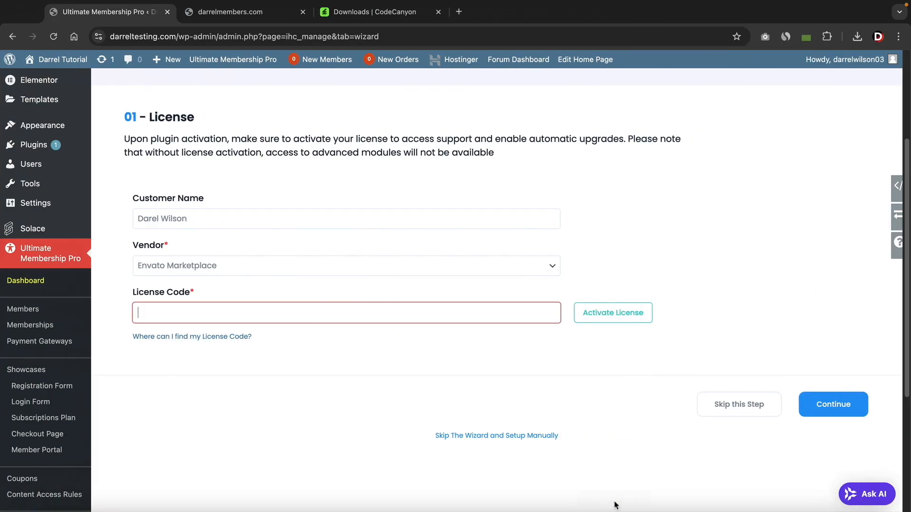
Activate the licence, approve the Envato verification, and continue to General Options.
click(612, 312)
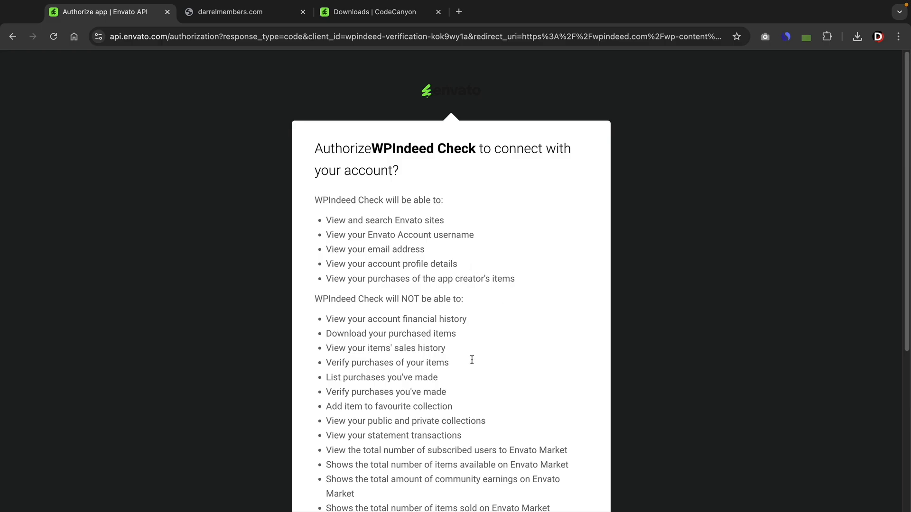
scroll(519, 327, down, 5)
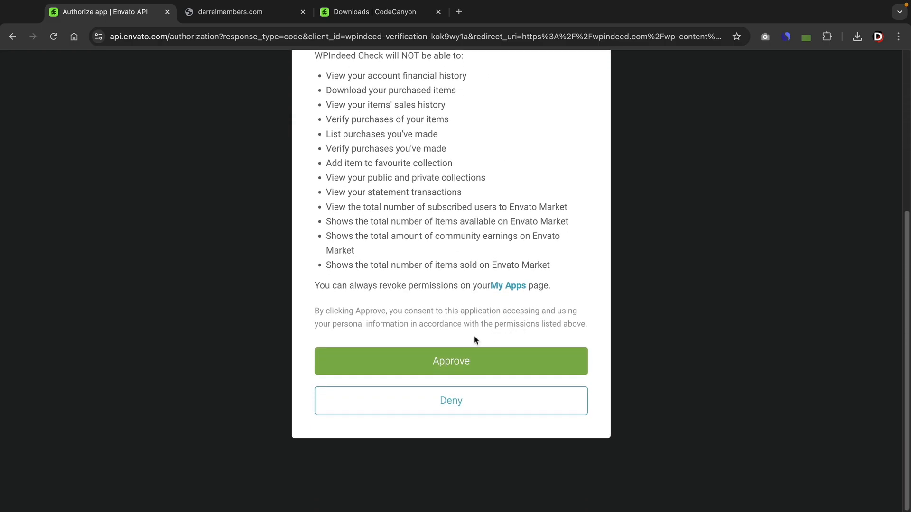
click(464, 362)
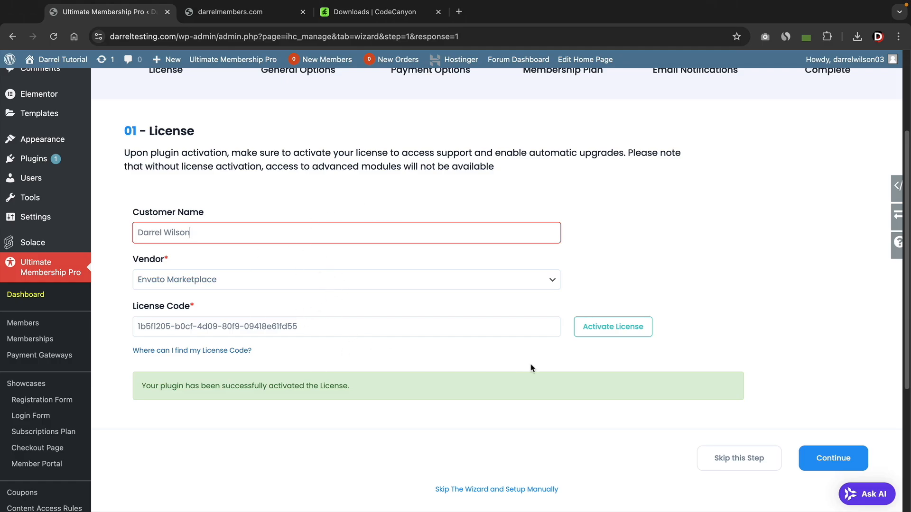
click(843, 464)
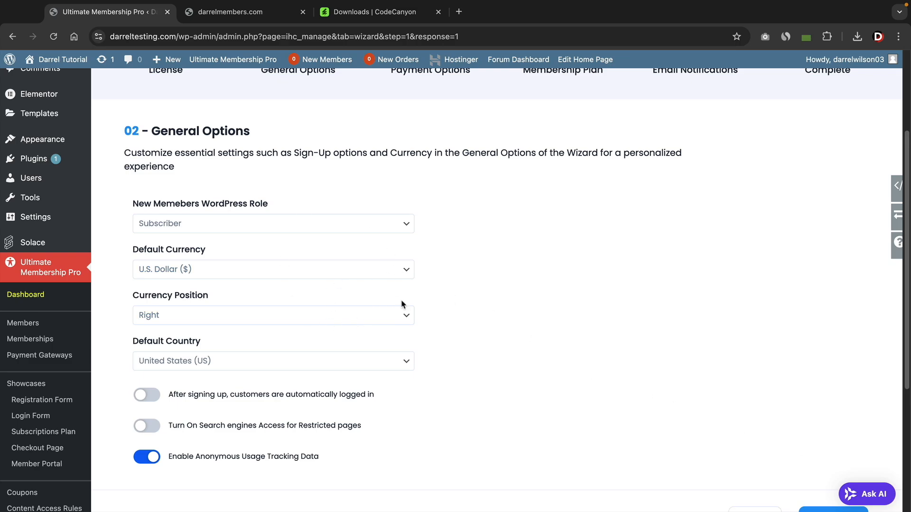
Keep U.S. Dollar as the default currency in General Options.
scroll(402, 302, up, 2)
scroll(403, 304, up, 1)
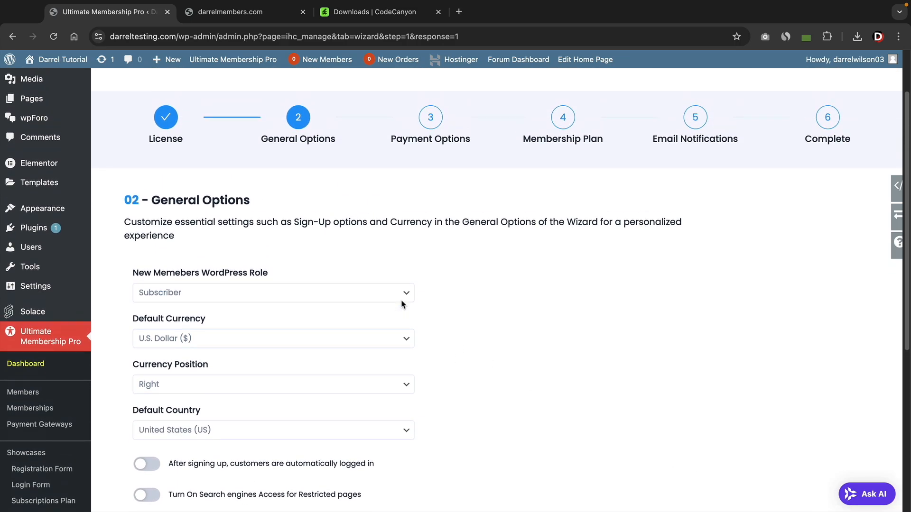
scroll(361, 322, down, 4)
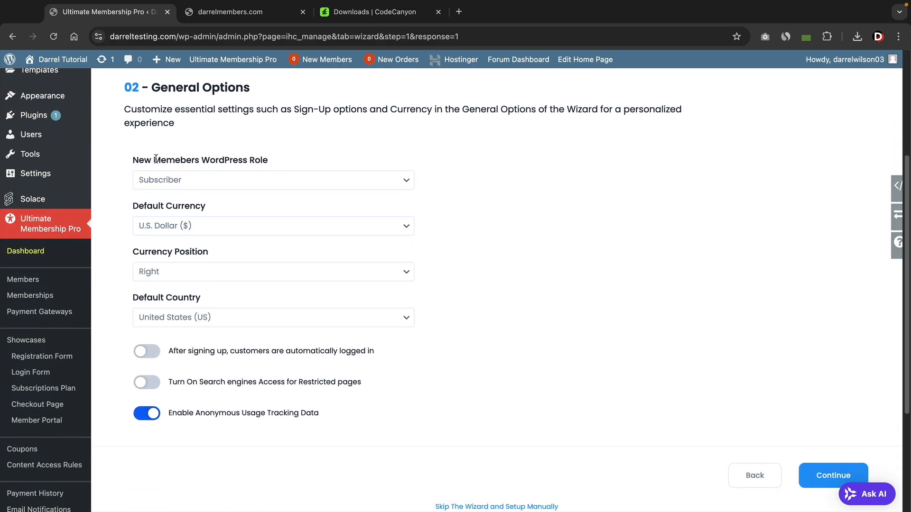
drag(157, 162, 199, 160)
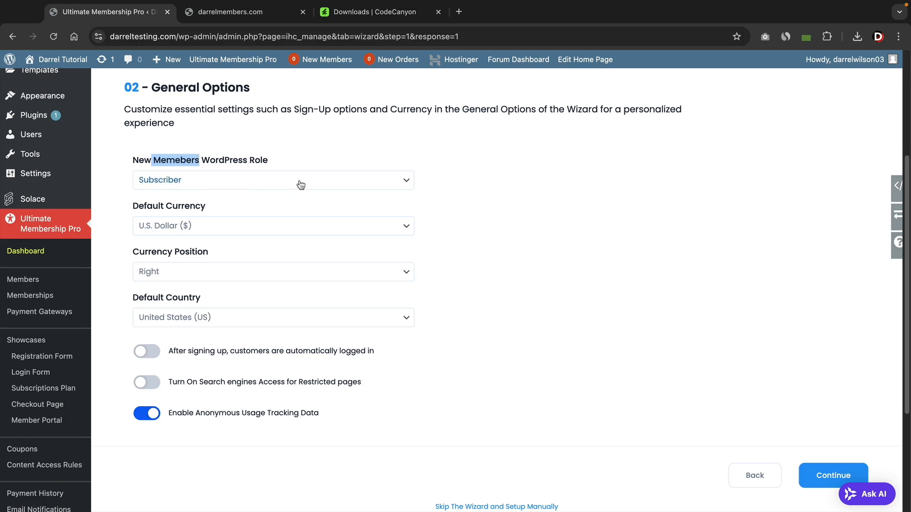
click(173, 228)
click(174, 228)
click(172, 226)
scroll(230, 391, down, 1)
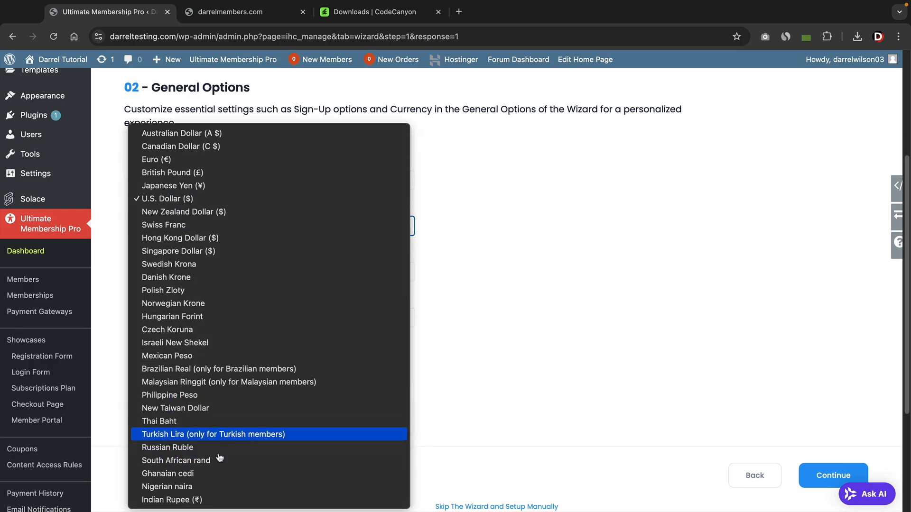
click(213, 199)
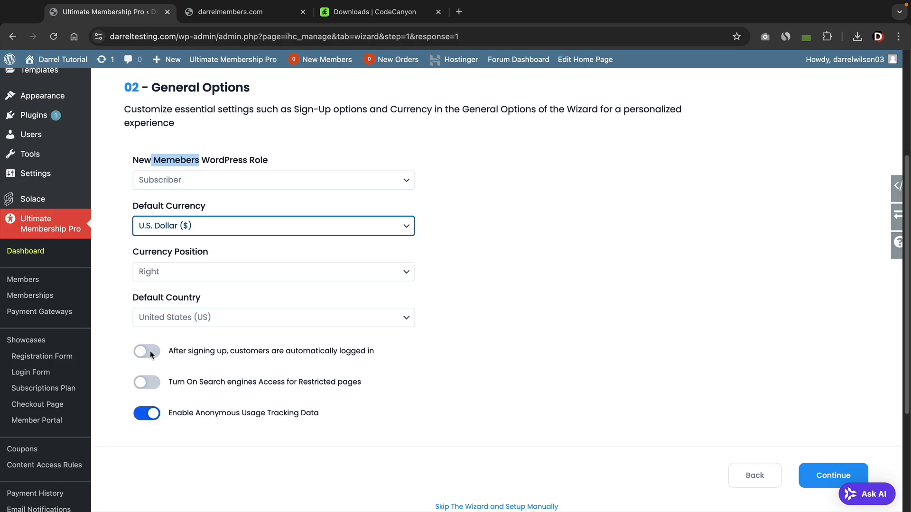
Turn on automatic login for customers after they sign up.
drag(173, 350, 377, 353)
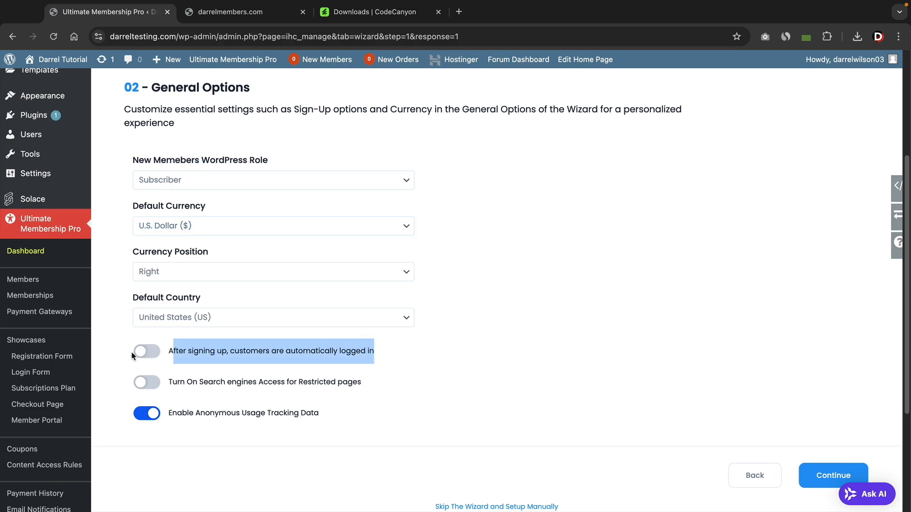
click(150, 353)
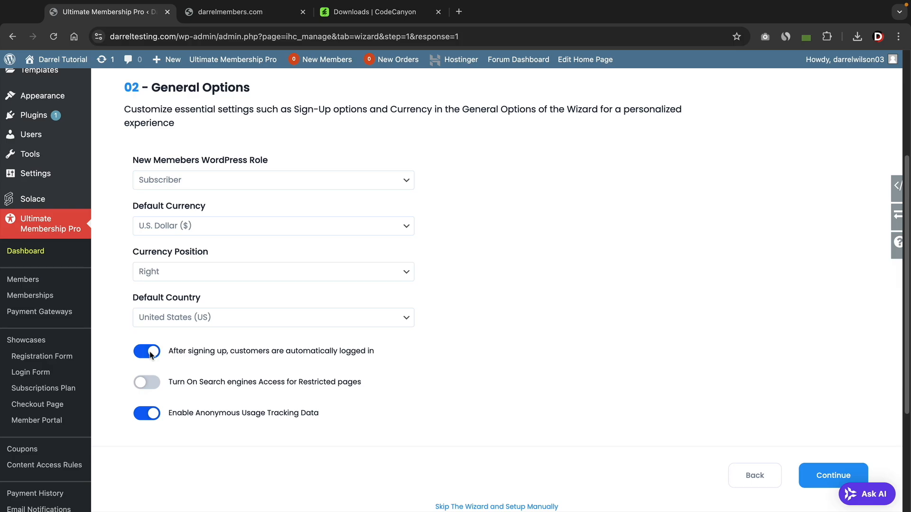
drag(173, 383, 204, 385)
click(204, 384)
Disable Stripe Connect, enable Bank Transfer Payment, and proceed to the Membership Plan step.
click(813, 477)
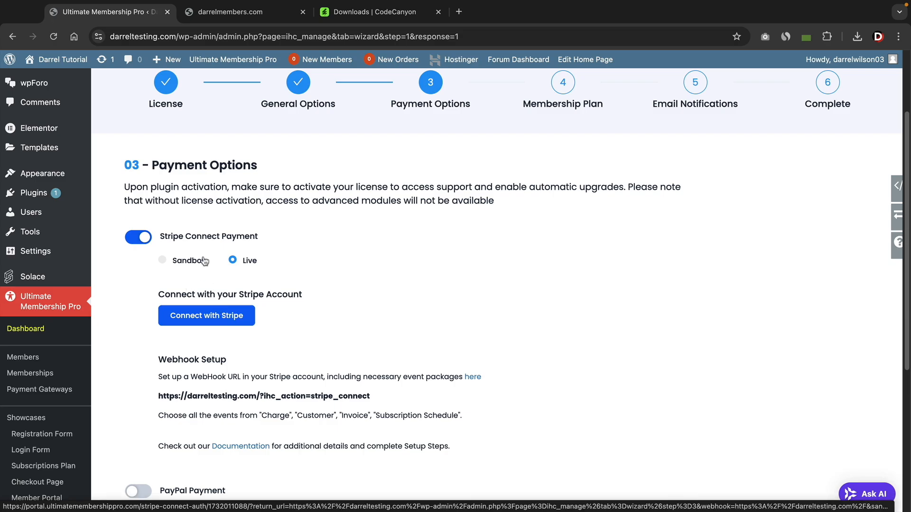
click(141, 242)
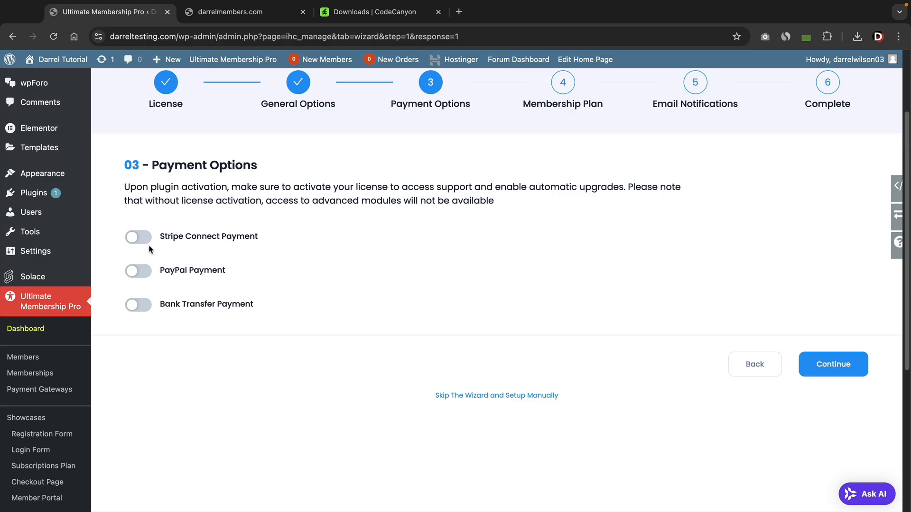
click(835, 374)
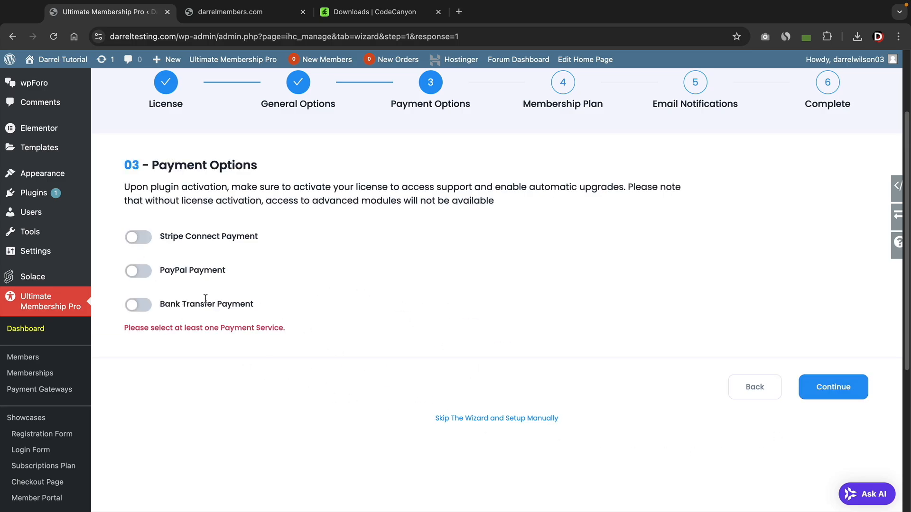
click(143, 306)
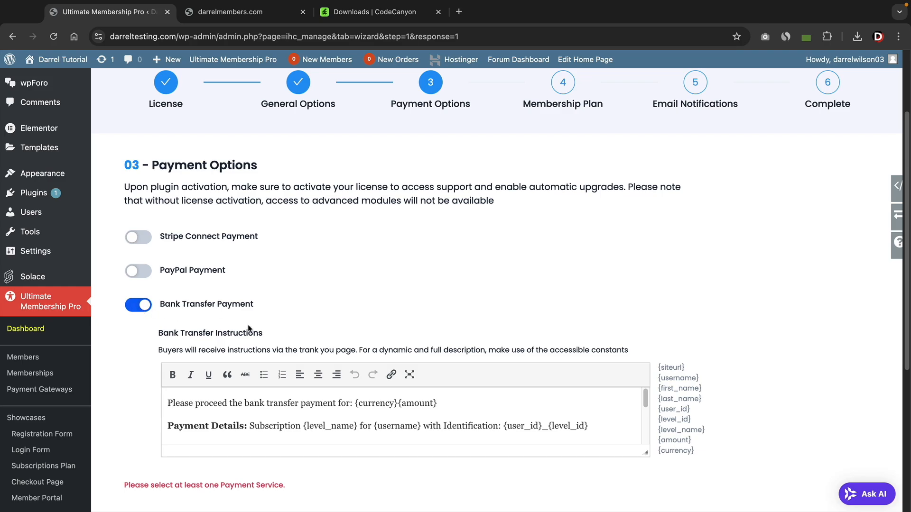
scroll(409, 363, down, 2)
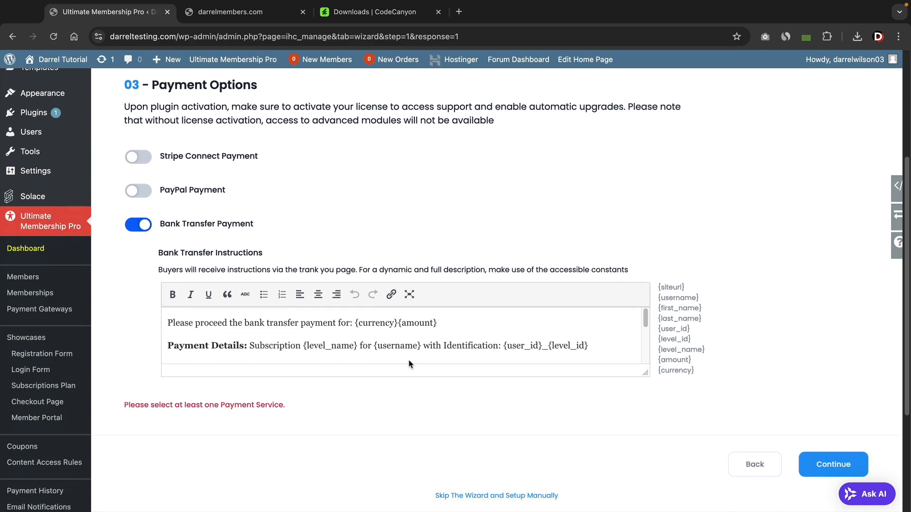
click(830, 463)
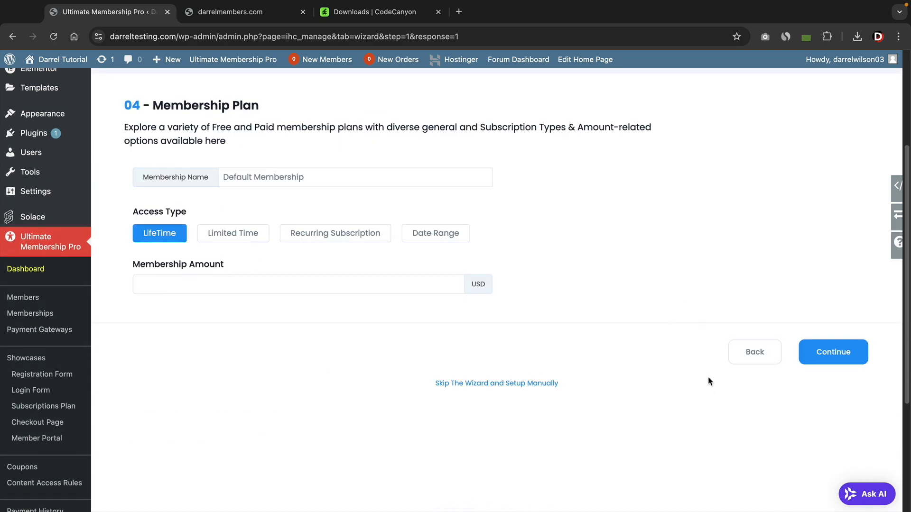
Accept the default lifetime membership plan and continue.
scroll(708, 381, up, 1)
scroll(708, 382, up, 1)
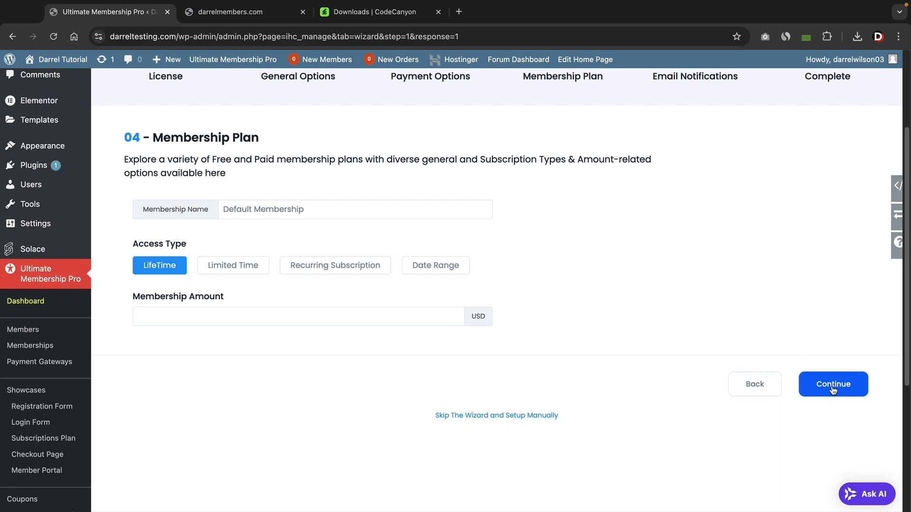
click(852, 386)
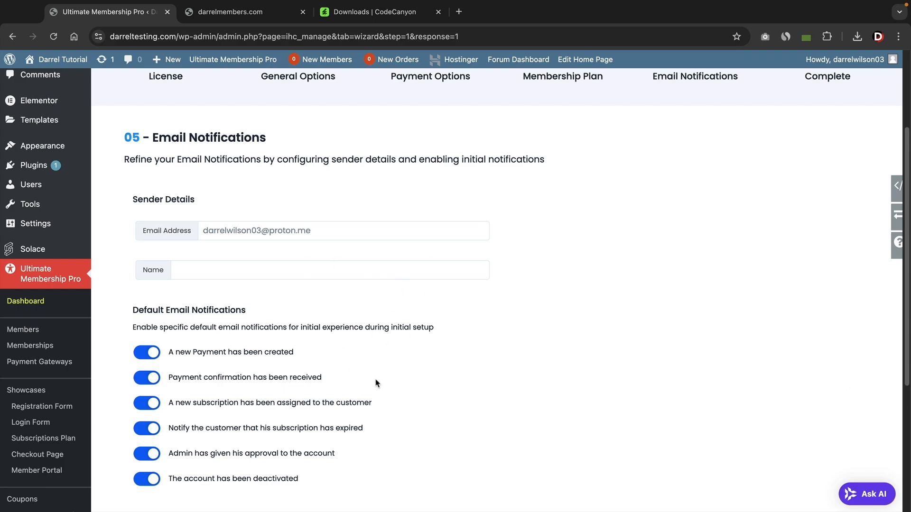
Enter a sender name for the notification emails and finish the wizard.
scroll(374, 381, down, 1)
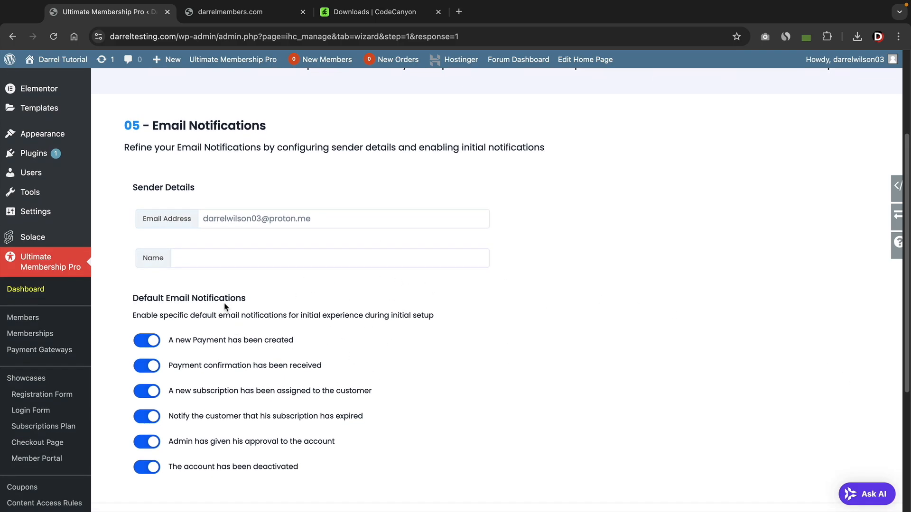
drag(214, 220, 349, 219)
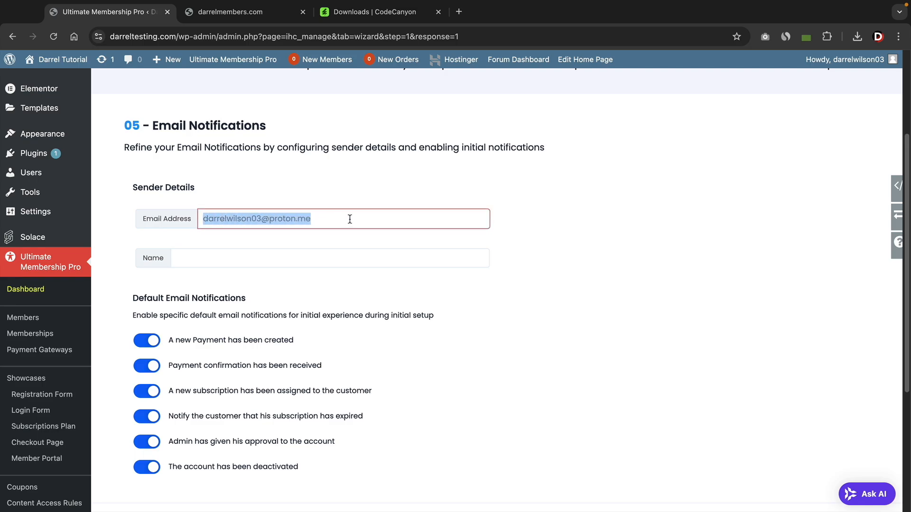
click(319, 256)
text(Darrel Wilson)
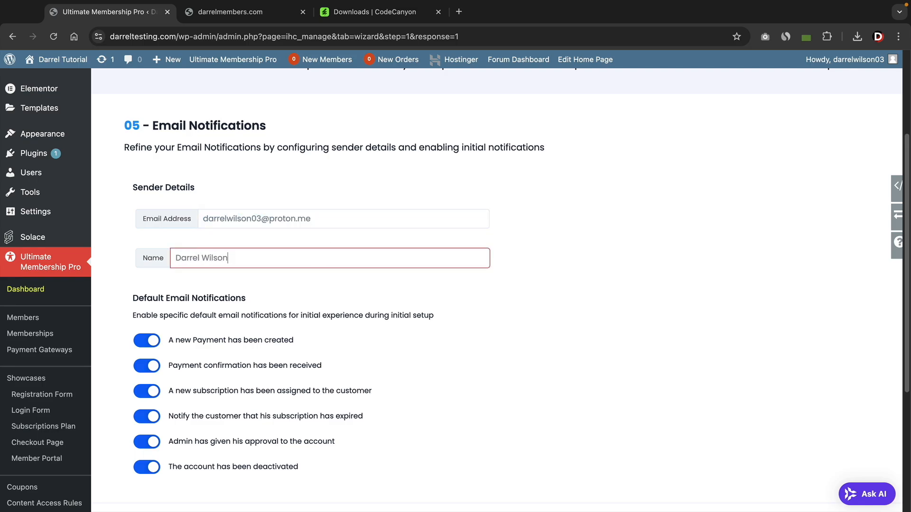
scroll(321, 240, down, 5)
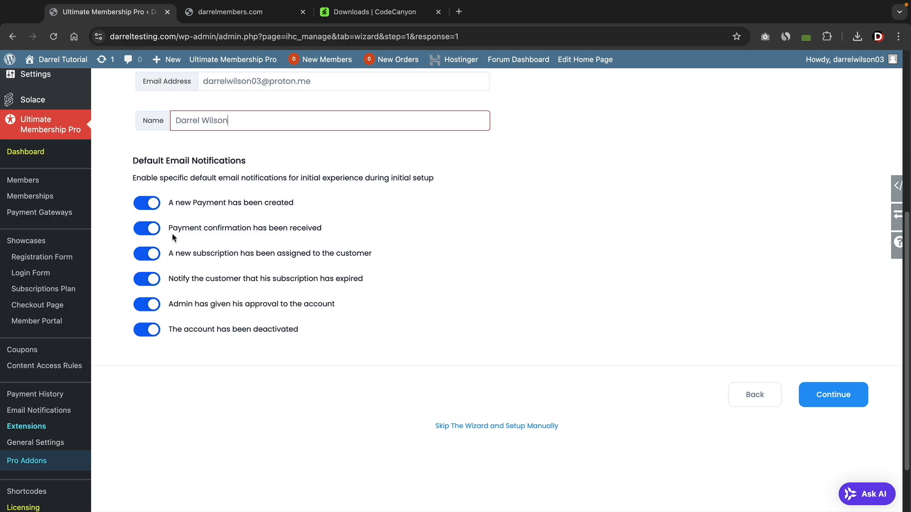
scroll(240, 263, up, 1)
click(833, 413)
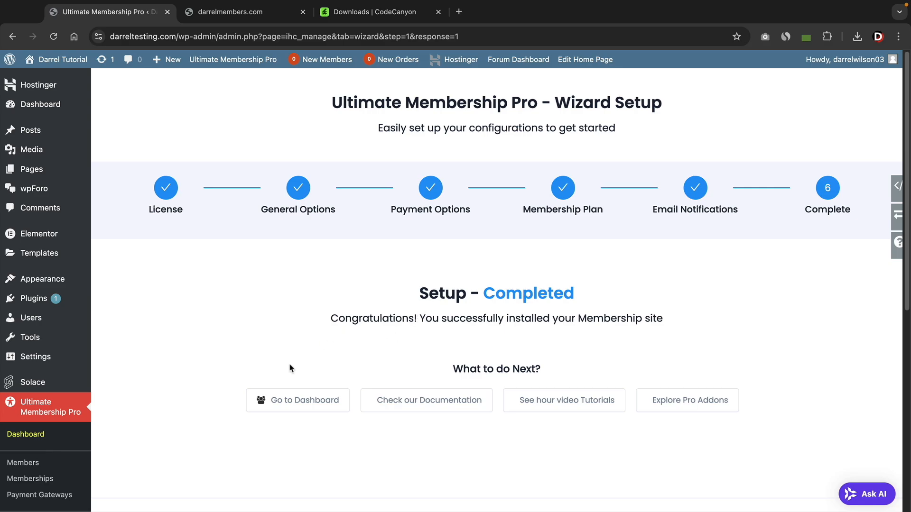
Exit the wizard via Go to Dashboard and open Ultimate Membership Pro from the sidebar.
click(302, 404)
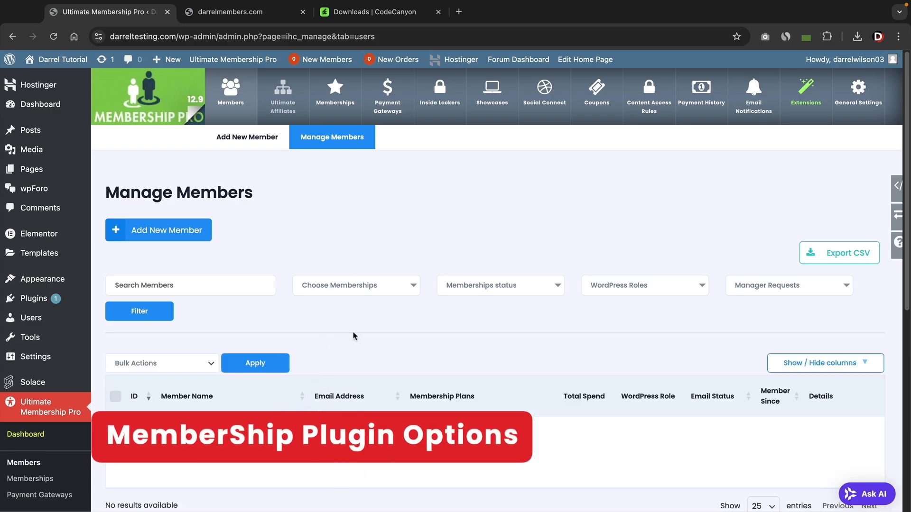
scroll(38, 401, down, 1)
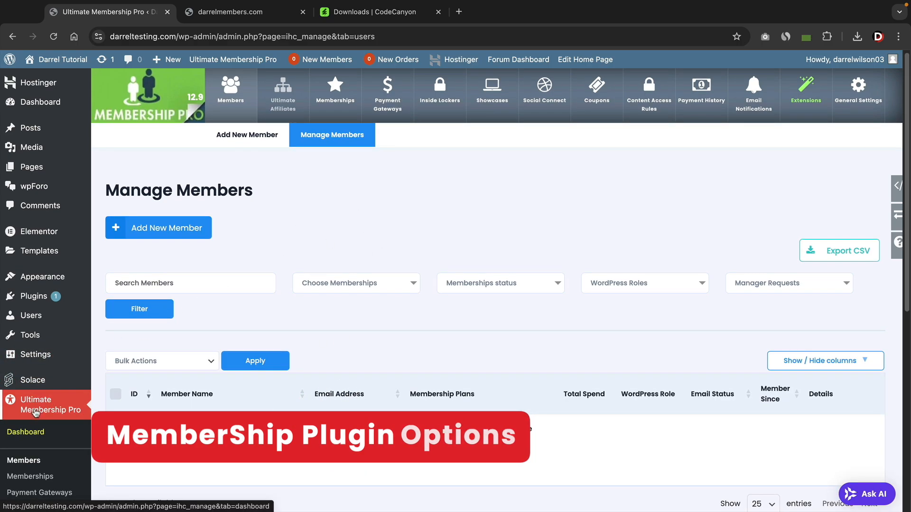
click(41, 413)
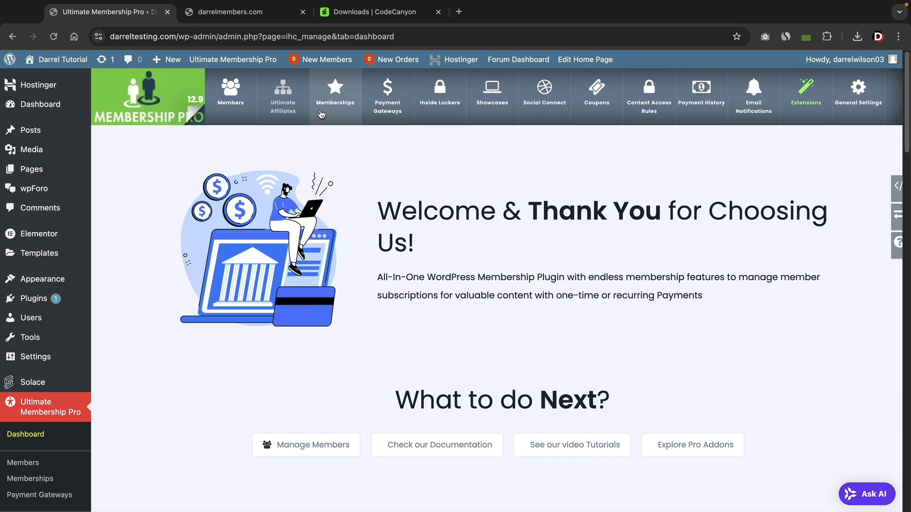
Delete the Default Membership plan and start adding a new membership plan.
click(338, 106)
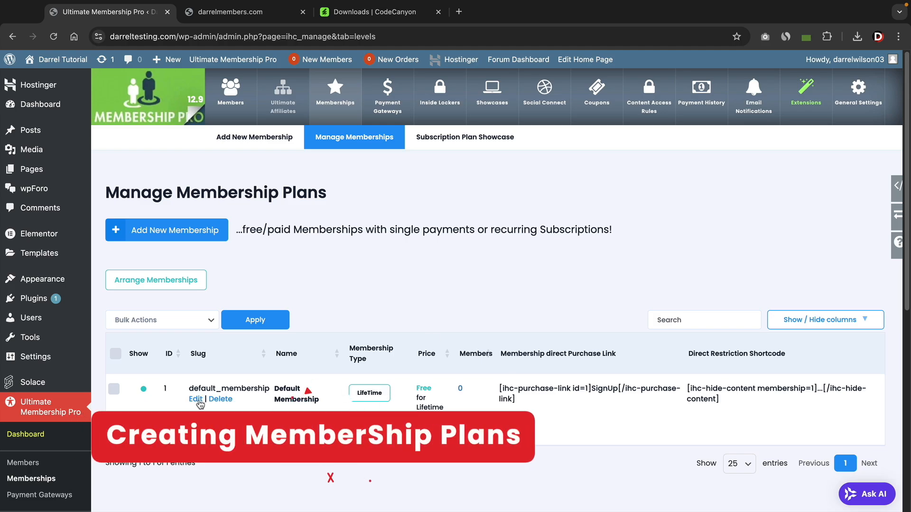
click(223, 401)
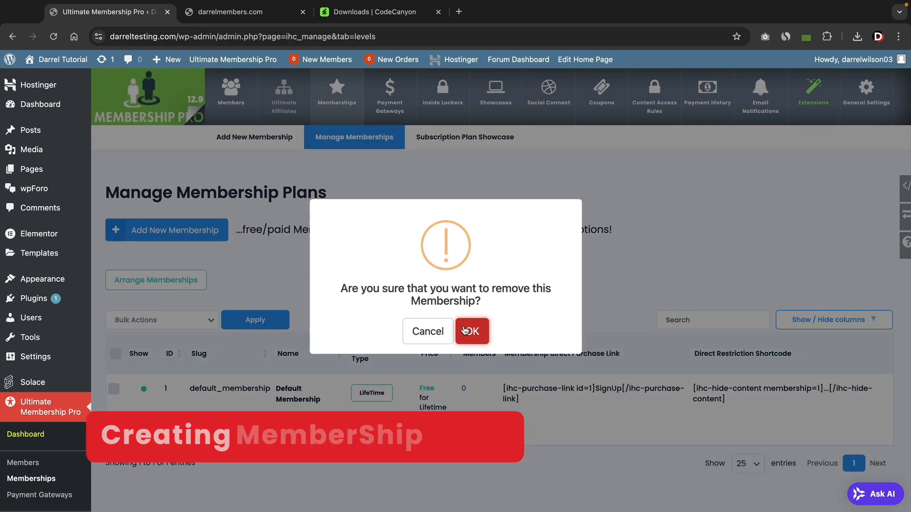
click(474, 332)
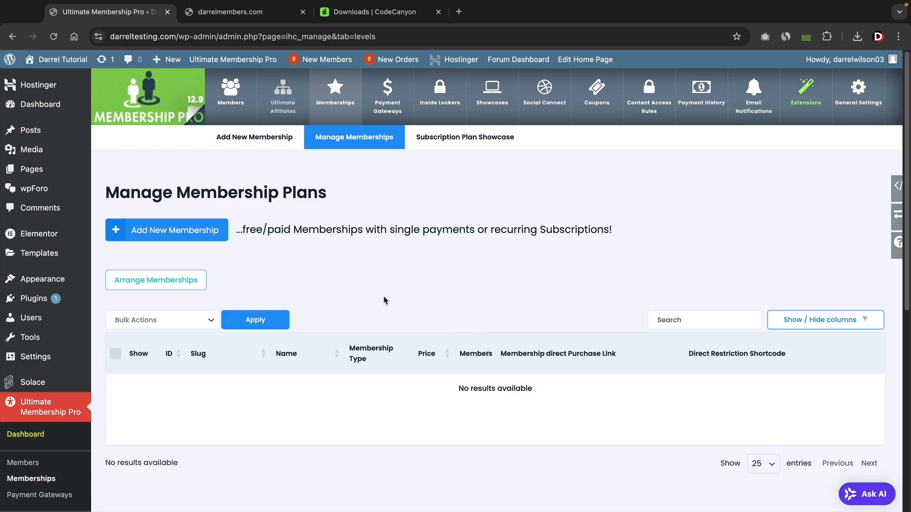
click(182, 233)
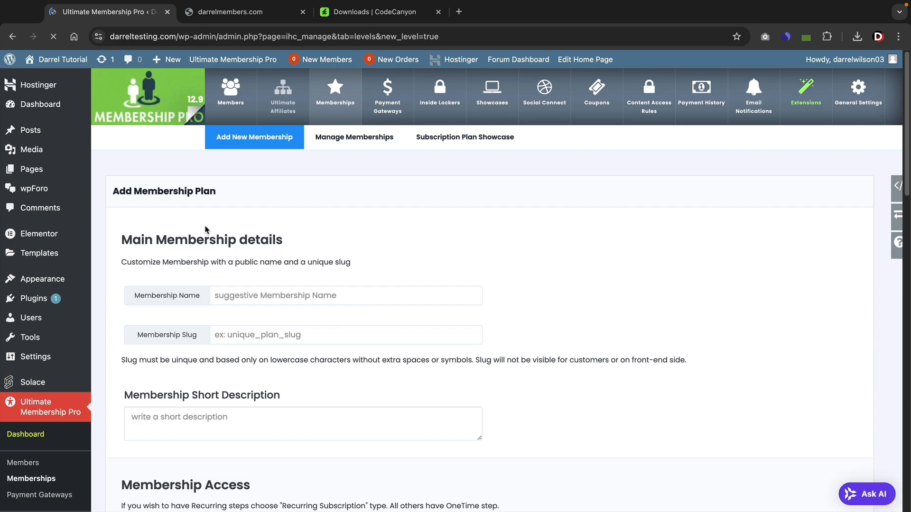
scroll(205, 229, down, 3)
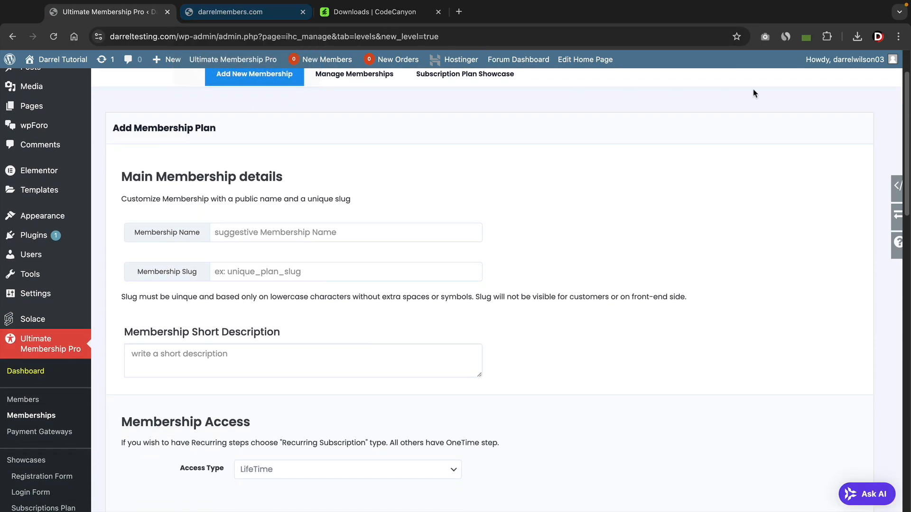
Load darrelmembers.com in a new incognito window.
click(898, 36)
click(840, 119)
text(dar)
key(Return)
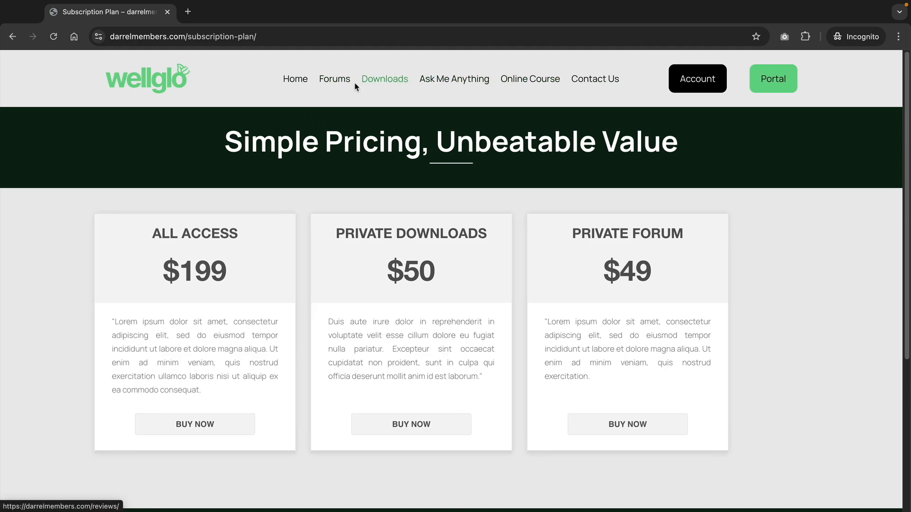
click(339, 82)
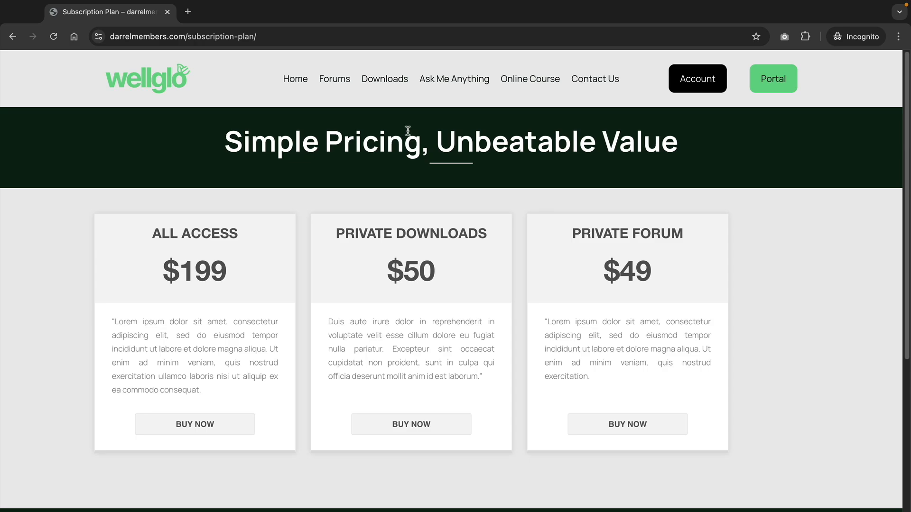
click(389, 86)
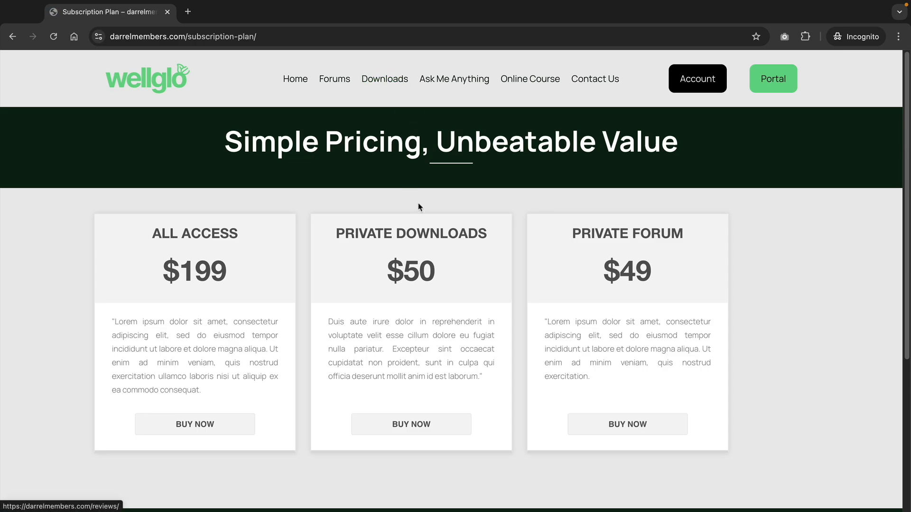
click(469, 78)
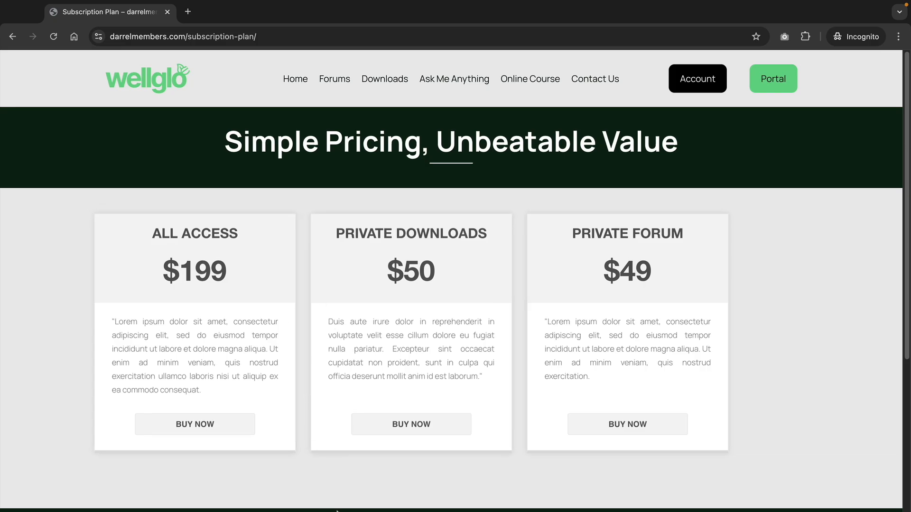
mouse_move(339, 509)
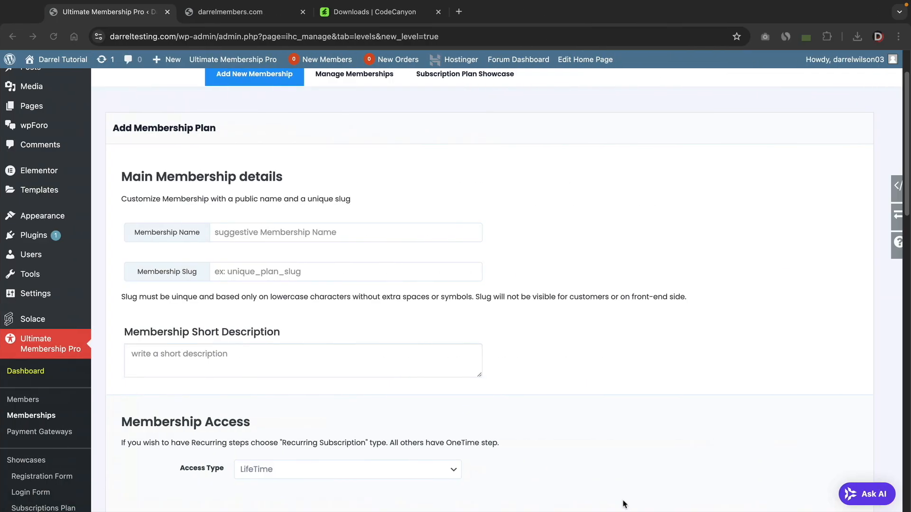
Enter name 'All Access', slug 'all-access', and description 'This is all access for our website'.
click(329, 231)
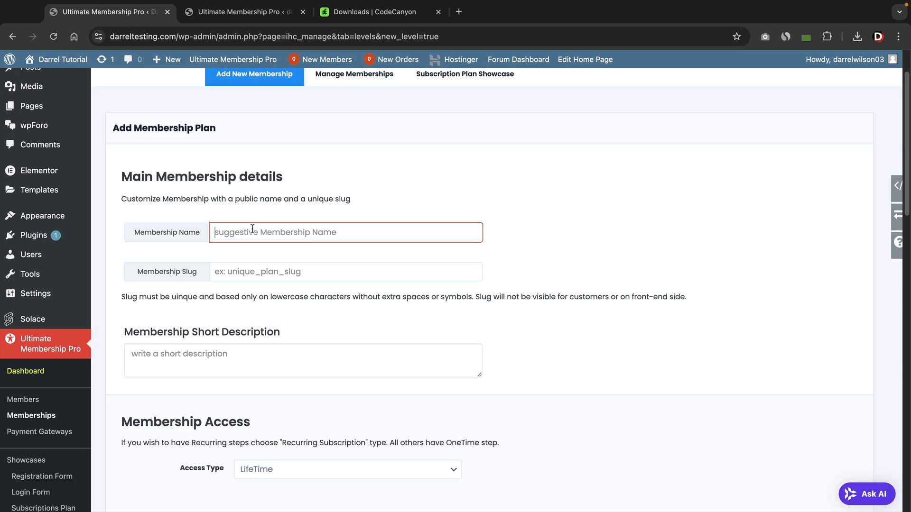
text(All Access)
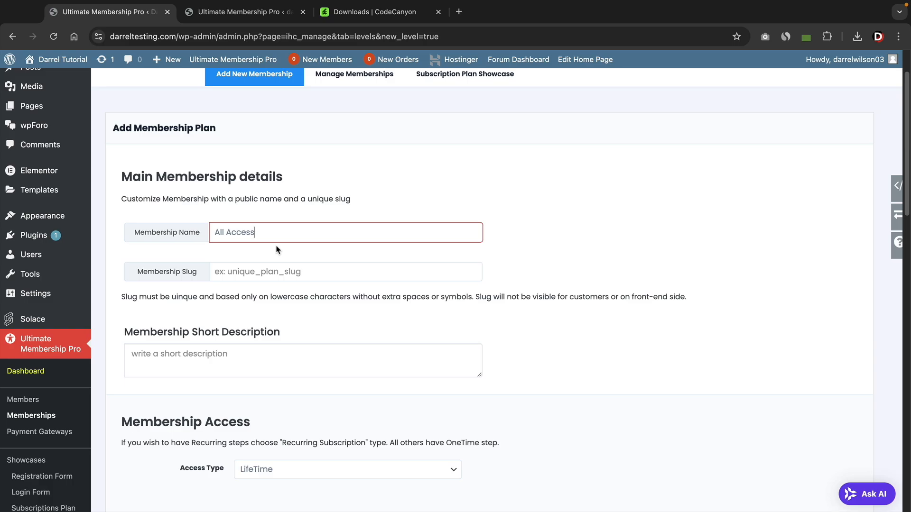
click(288, 274)
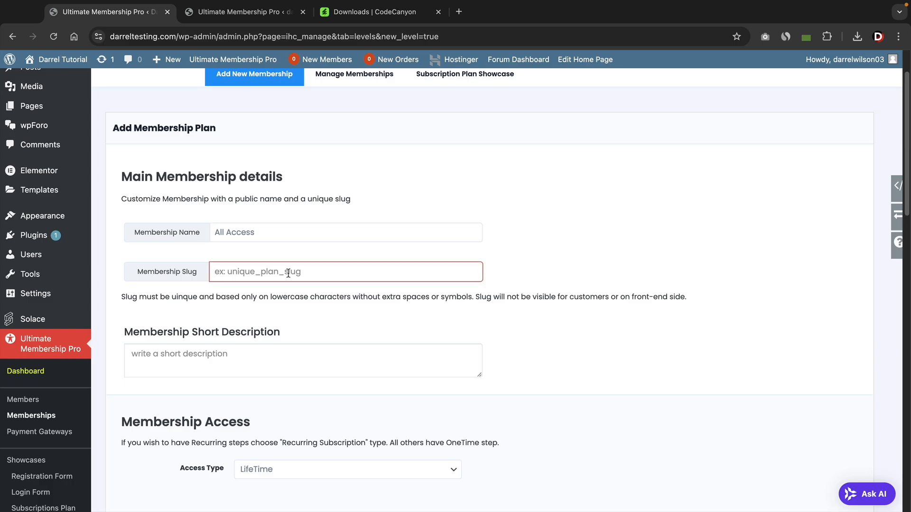
text(all-access)
scroll(223, 279, down, 1)
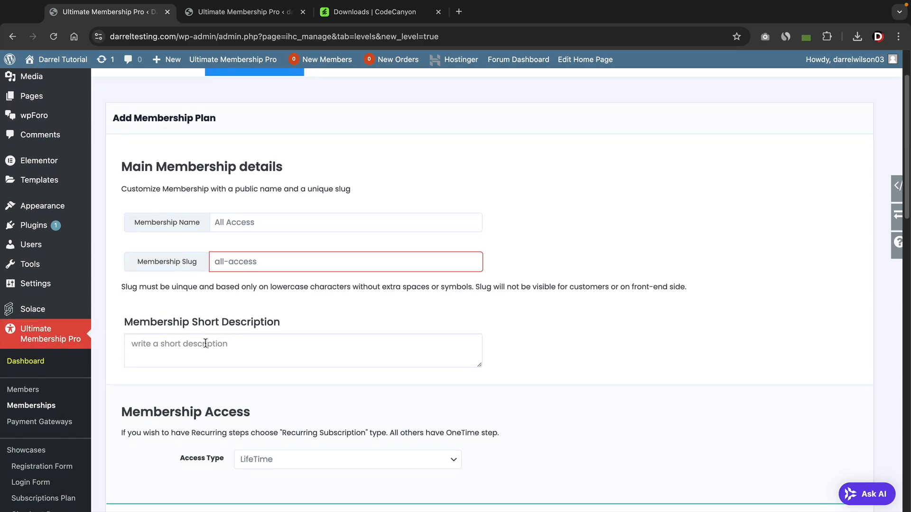
click(204, 343)
text(This is all)
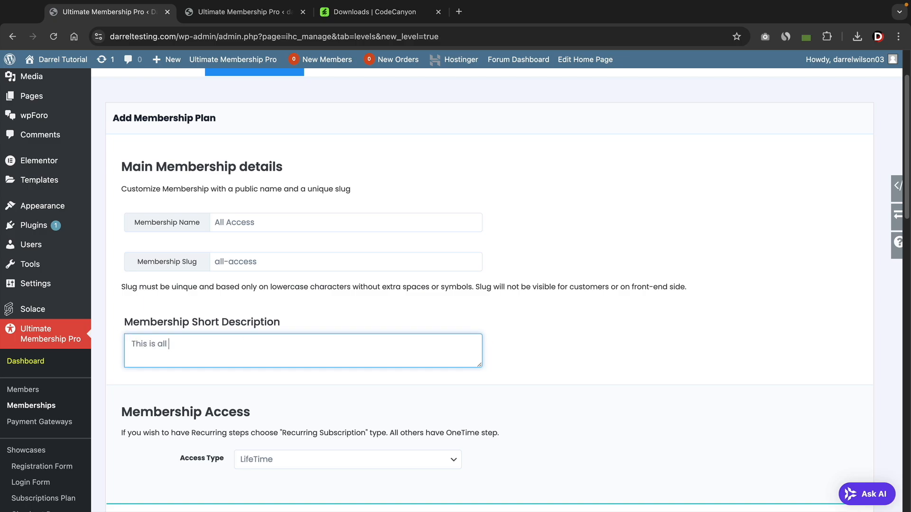
text( access for our website)
scroll(234, 339, down, 5)
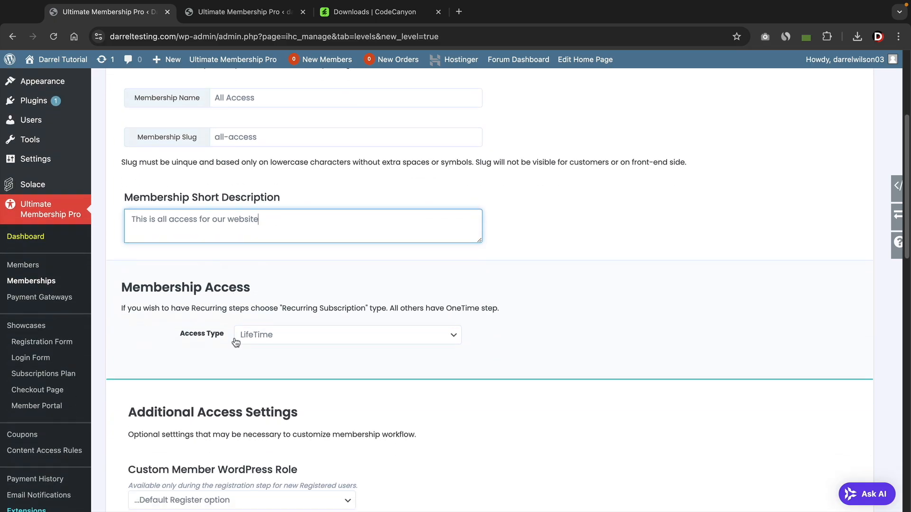
drag(121, 228, 274, 230)
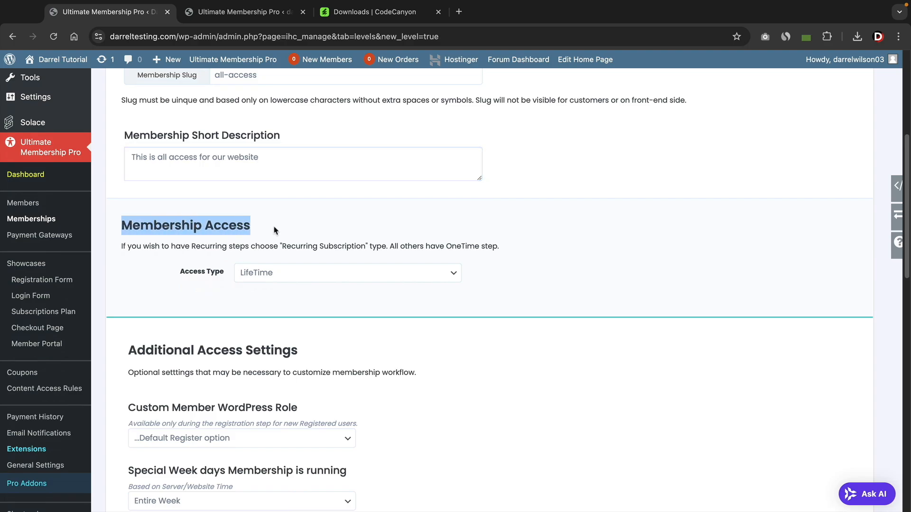
click(259, 276)
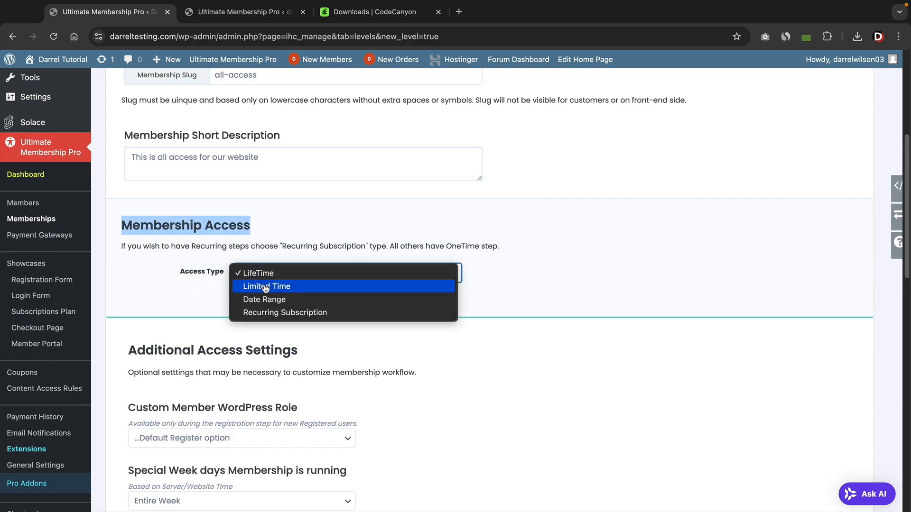
click(270, 313)
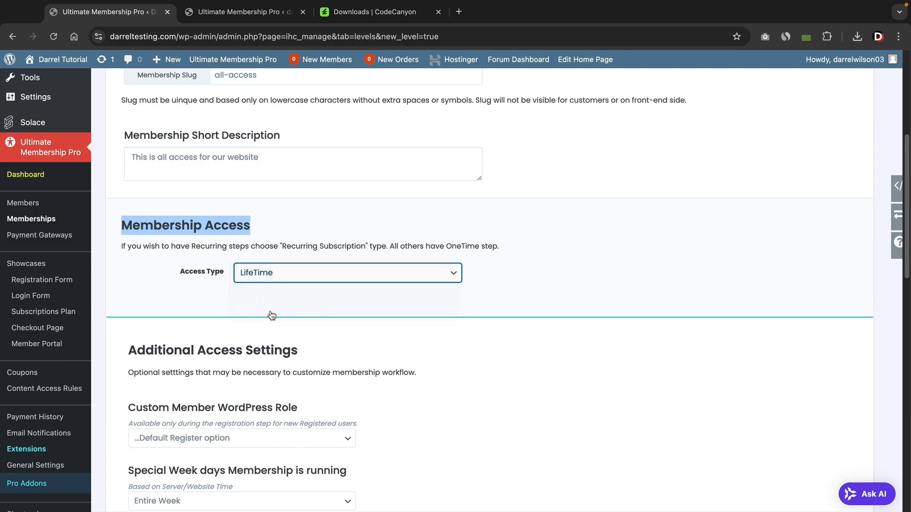
click(281, 279)
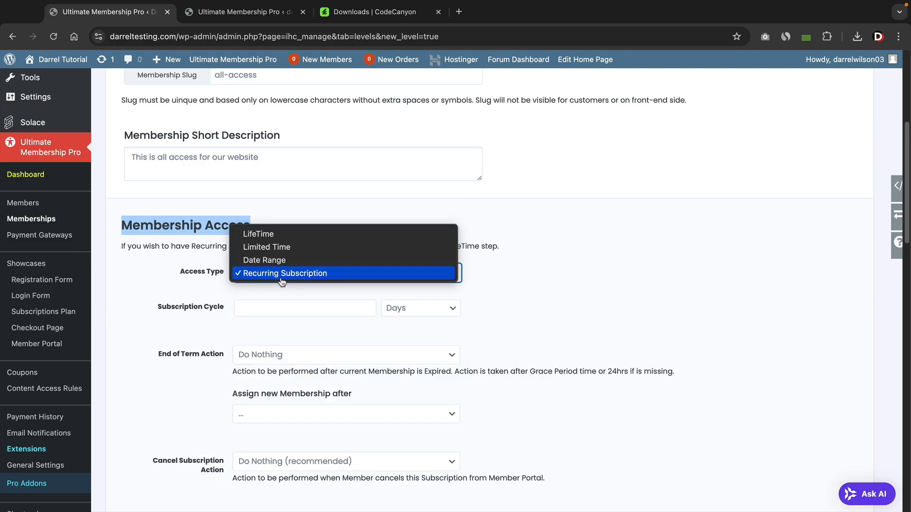
click(284, 235)
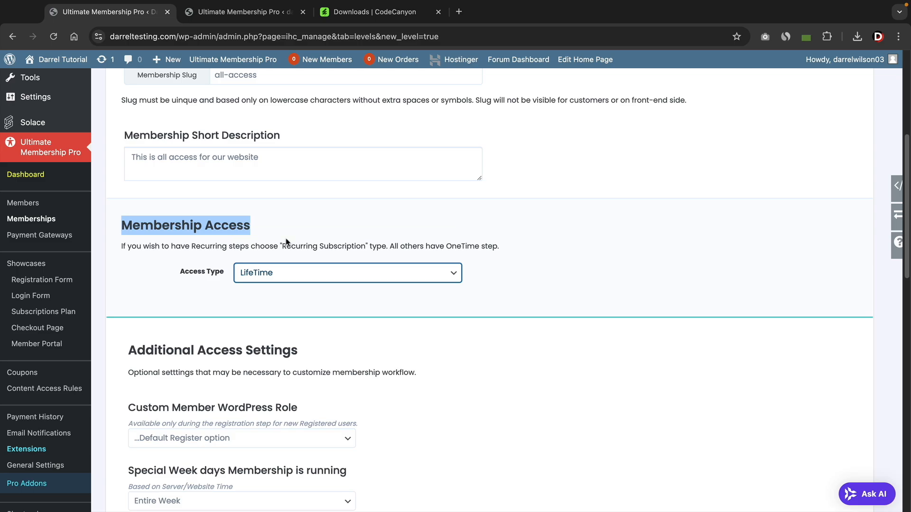
scroll(279, 258, down, 5)
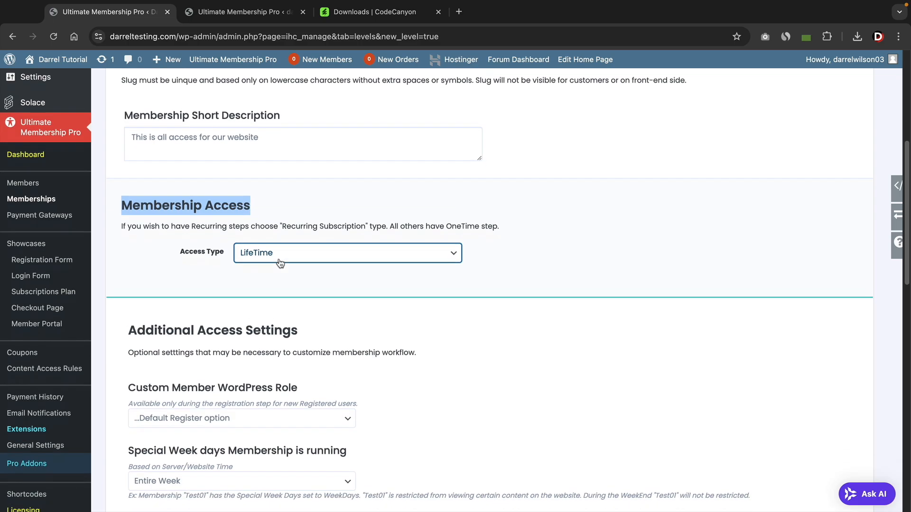
scroll(278, 258, down, 3)
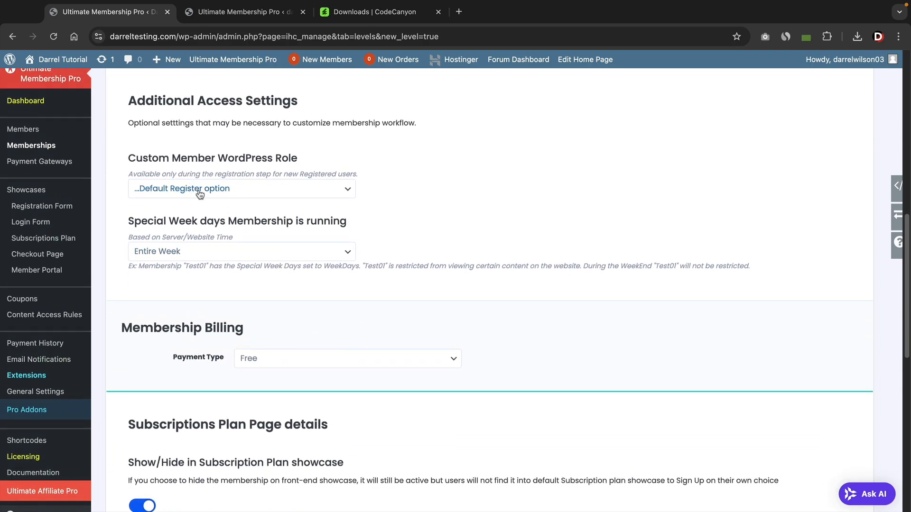
click(199, 194)
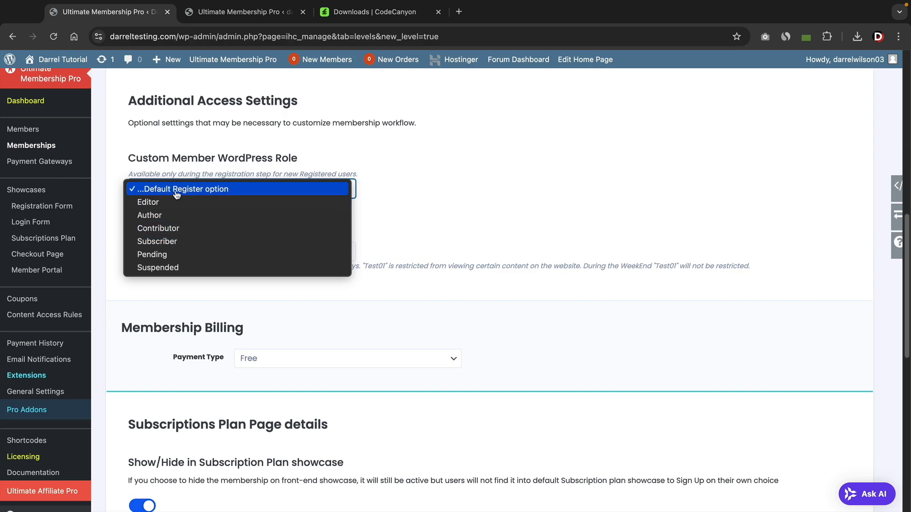
click(177, 190)
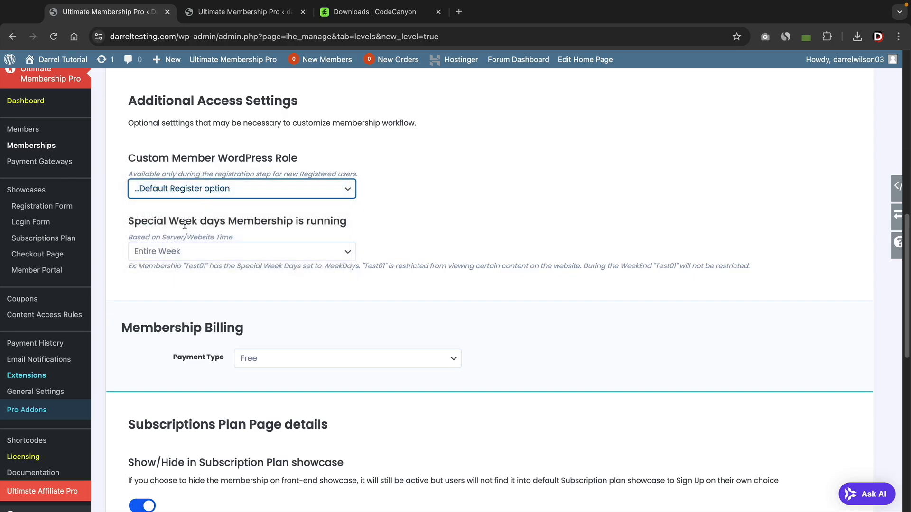
drag(147, 221, 339, 221)
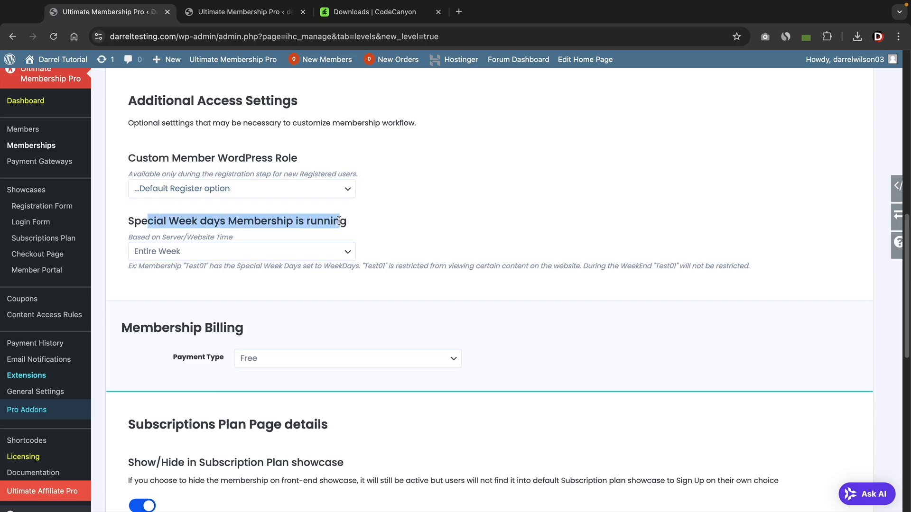
Keep All Access running the Entire Week, make it a Payment plan, and begin entering the 199 price.
click(201, 253)
click(201, 254)
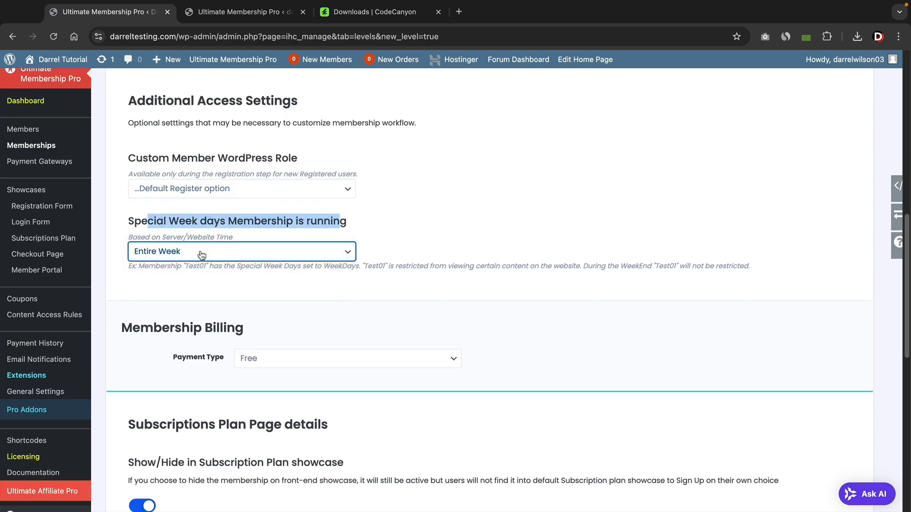
scroll(256, 299, down, 3)
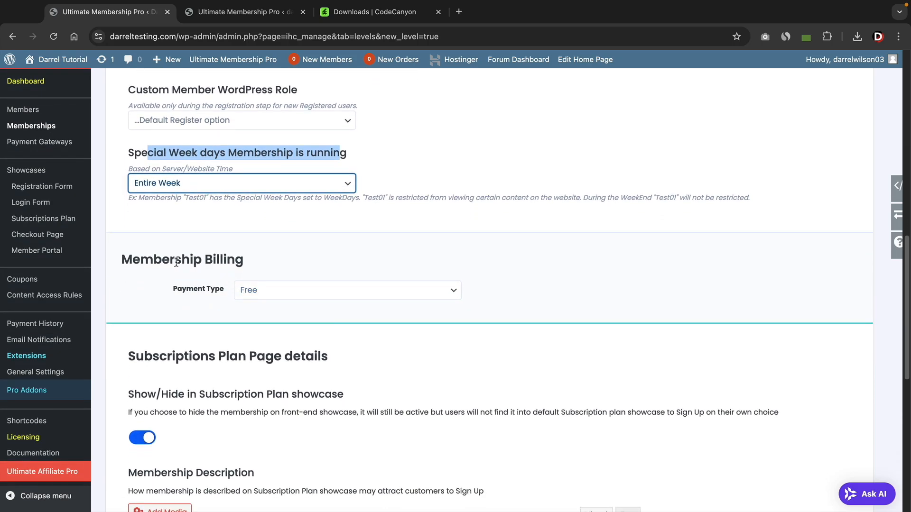
click(278, 293)
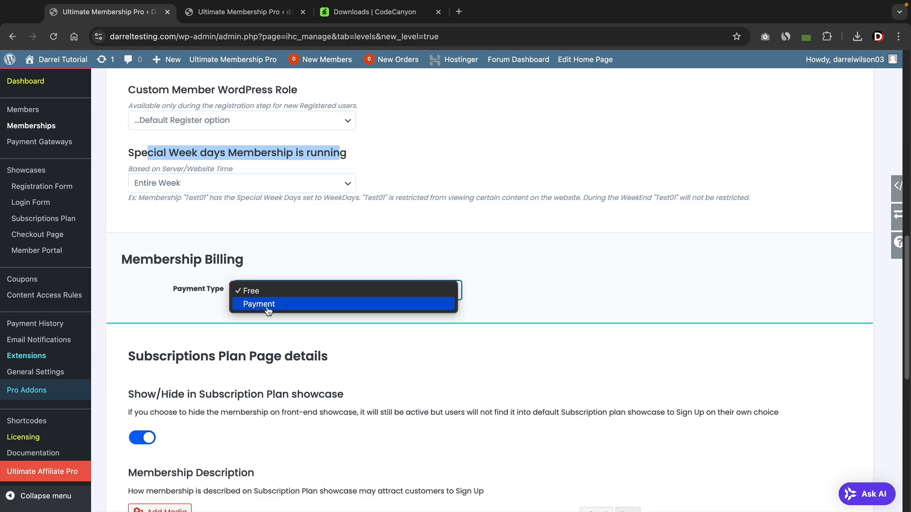
click(268, 307)
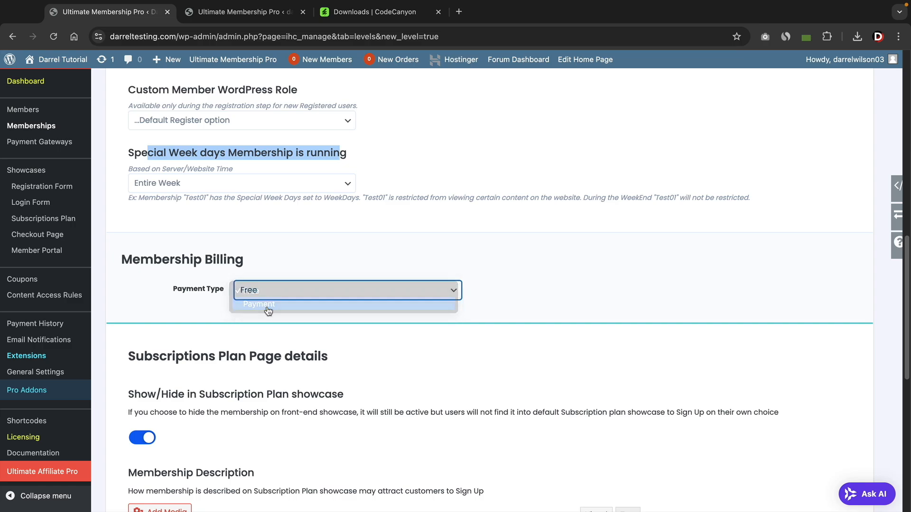
scroll(268, 311, down, 1)
click(286, 285)
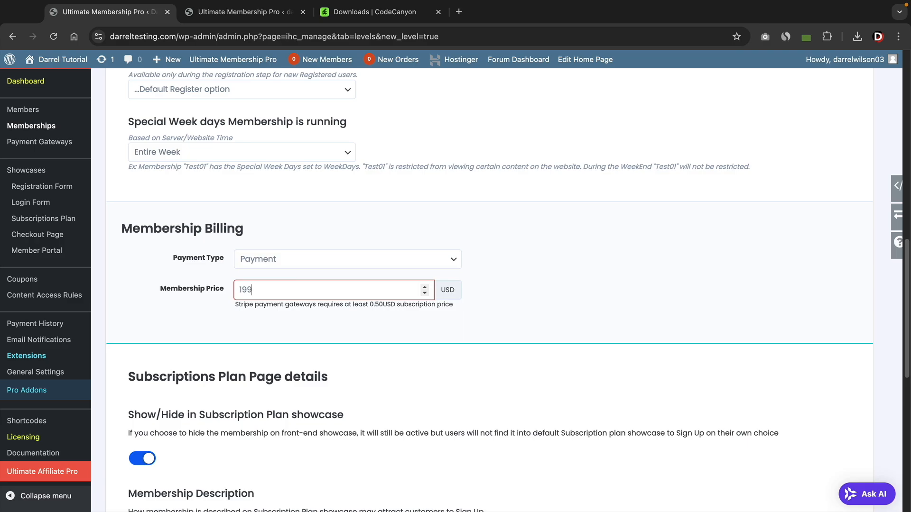
Keep the plan shown in the subscription showcase and paste a Lorem ipsum paragraph into Membership Description.
scroll(223, 284, down, 5)
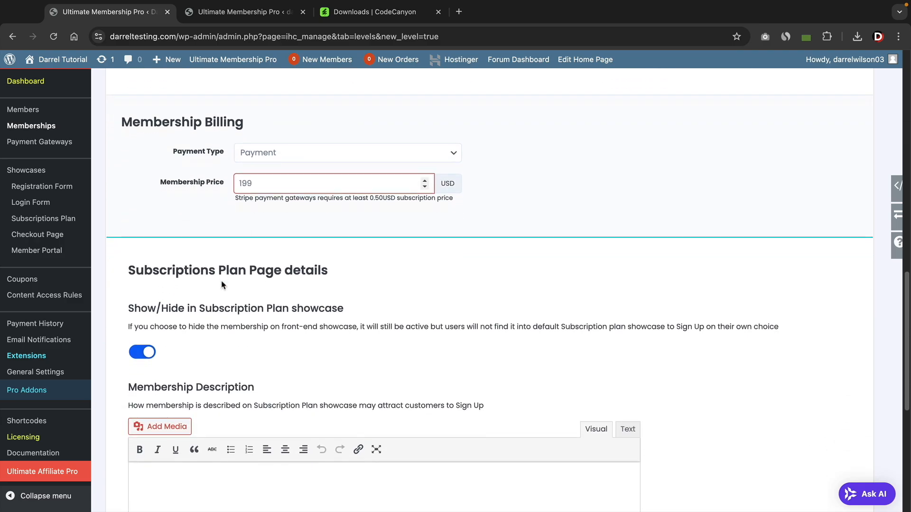
scroll(222, 284, down, 2)
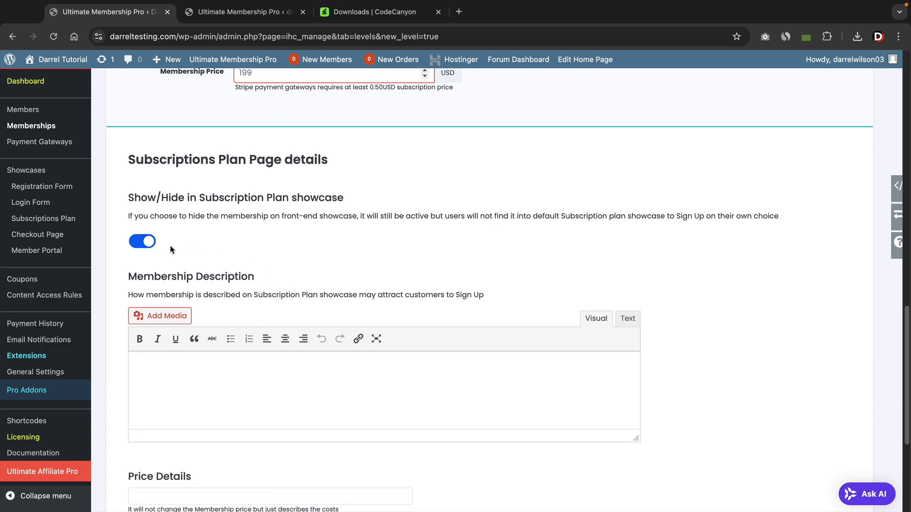
click(143, 243)
click(144, 245)
scroll(230, 384, down, 1)
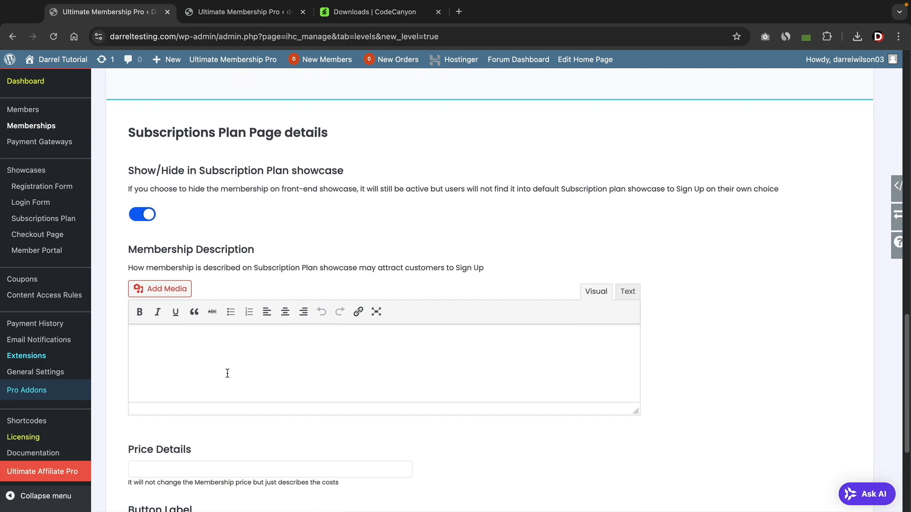
click(185, 352)
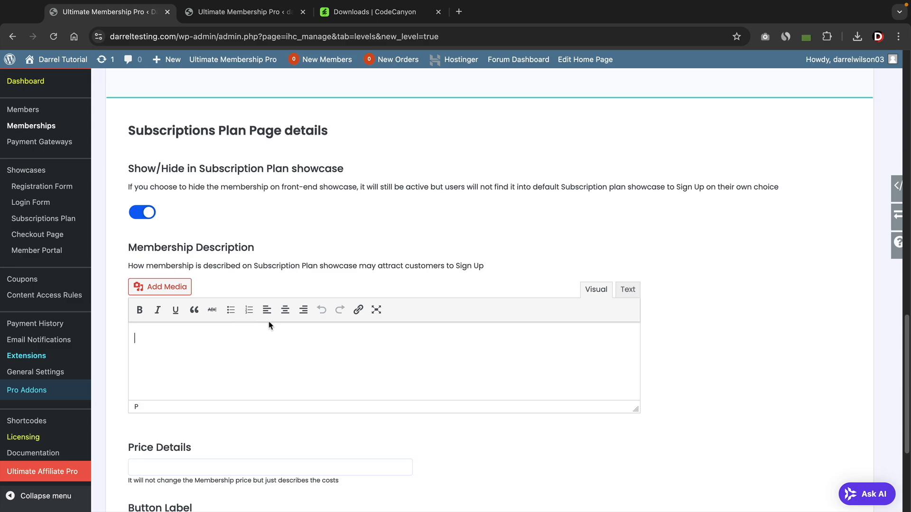
right_click(147, 335)
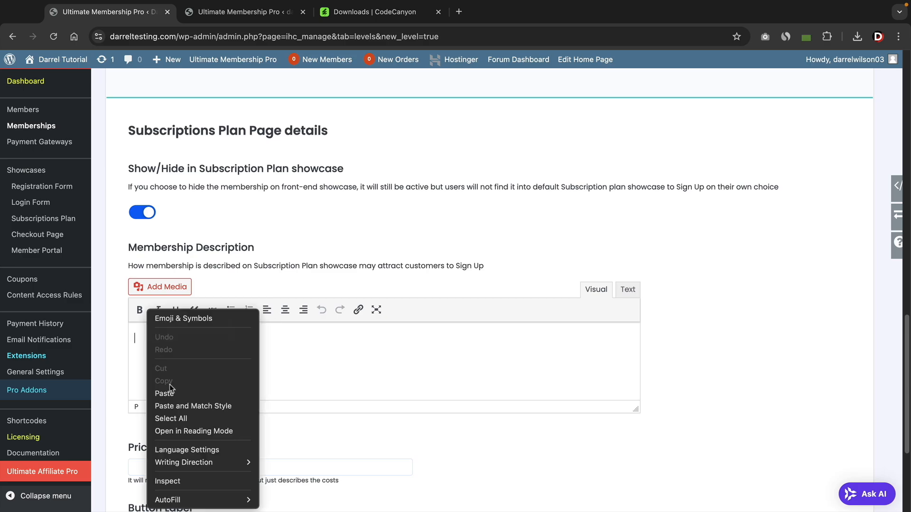
click(165, 393)
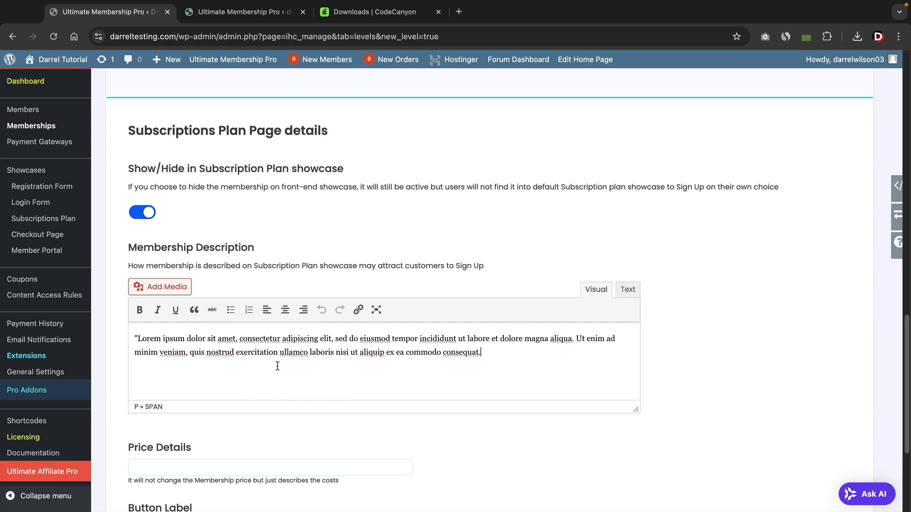
scroll(277, 366, down, 3)
Enter $199 as Price Details and Buy Now as Button Label, then save the All Access membership.
click(362, 336)
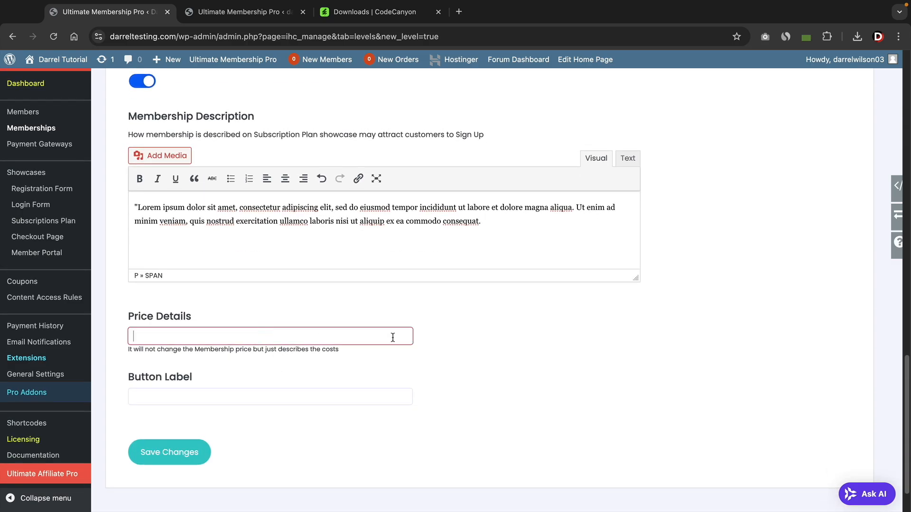
text(199)
click(344, 393)
text(Buy Now)
key(shift+Tab)
key(Home)
text($)
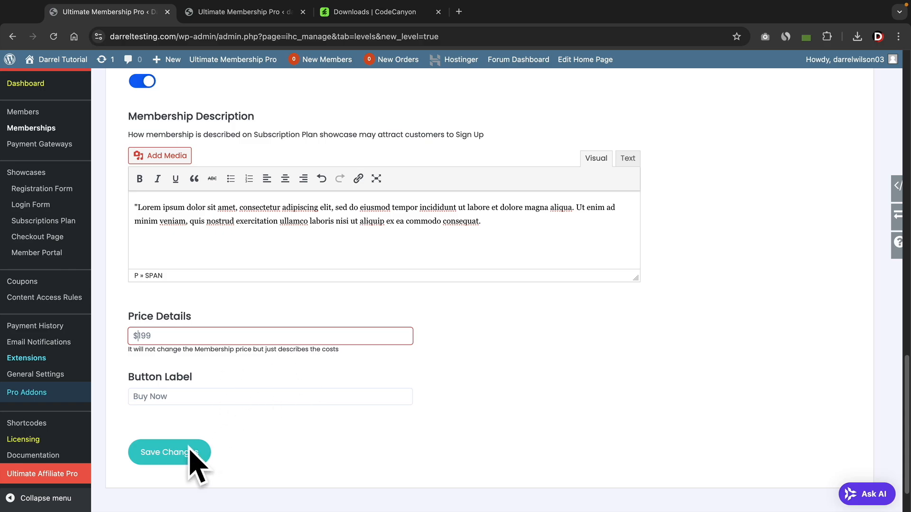
click(177, 454)
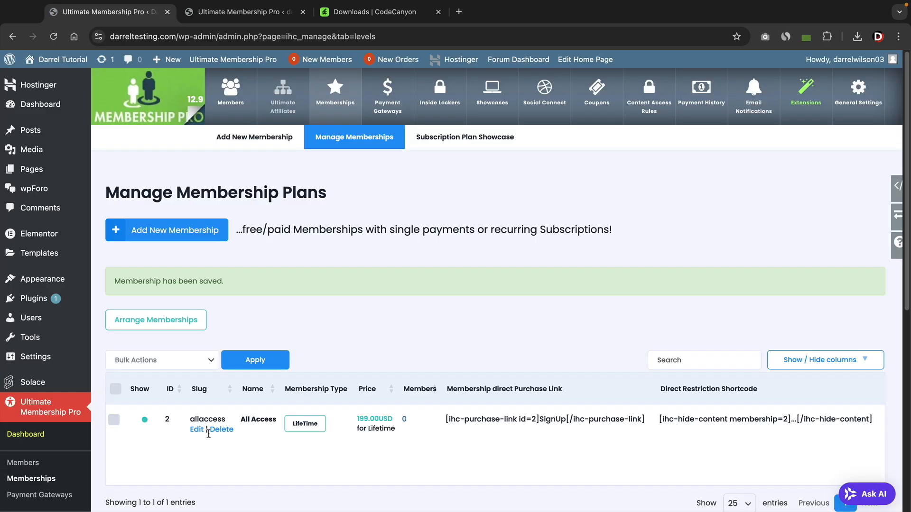
Add a new membership plan from Manage Membership Plans.
scroll(229, 435, down, 3)
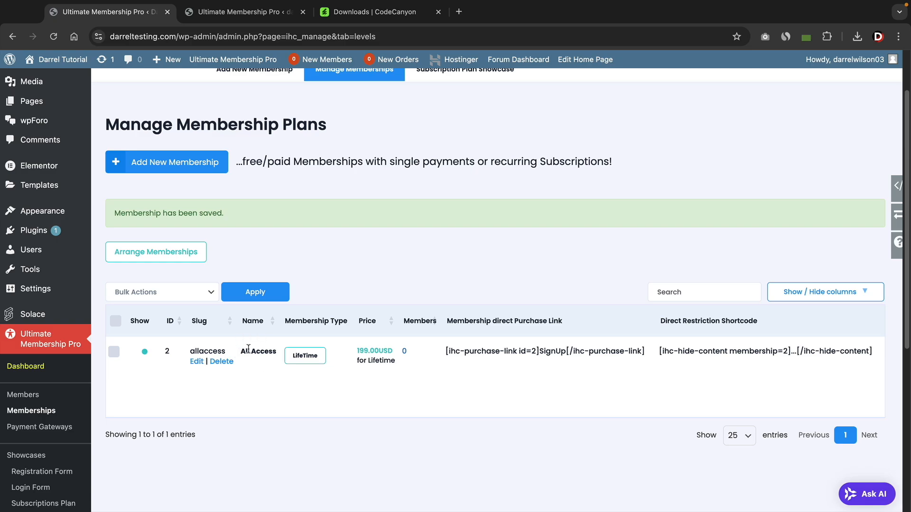
click(174, 166)
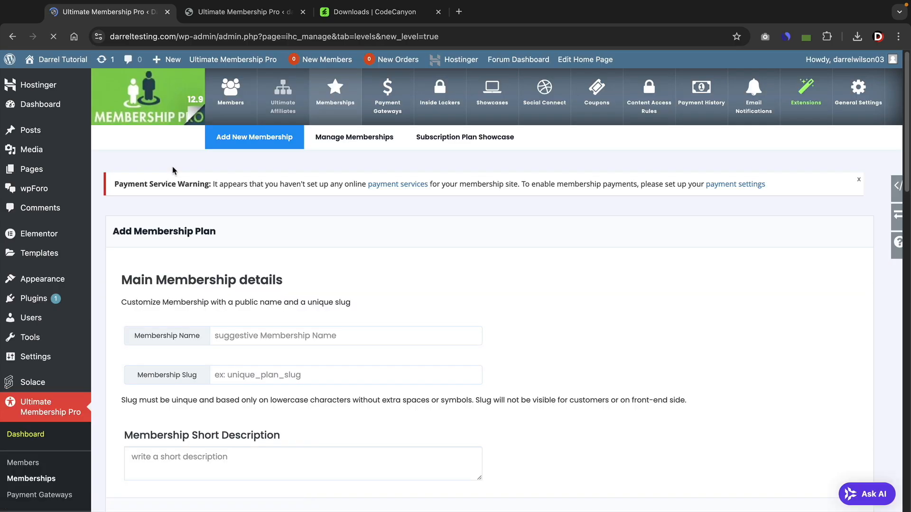
Enter name Private Downloads, slug Private-downloads, and short description 'this is a membership for private downloads'.
scroll(183, 229, down, 3)
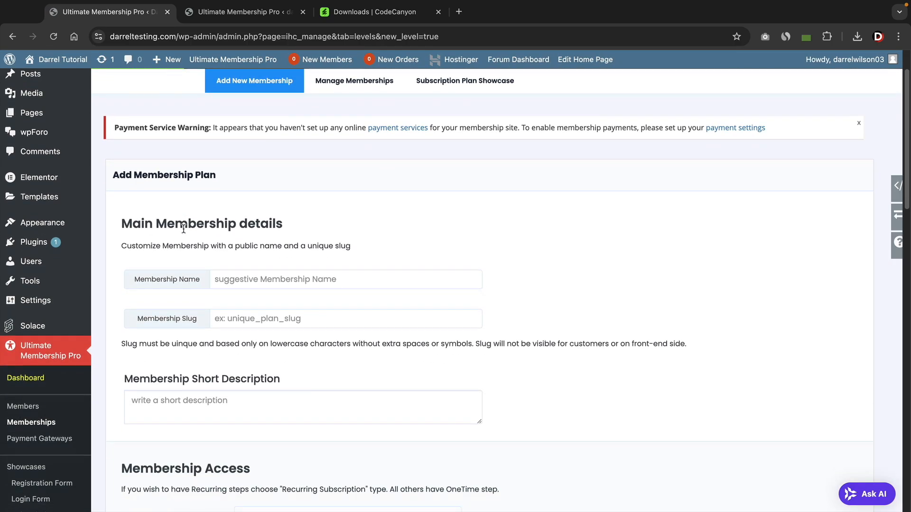
click(259, 248)
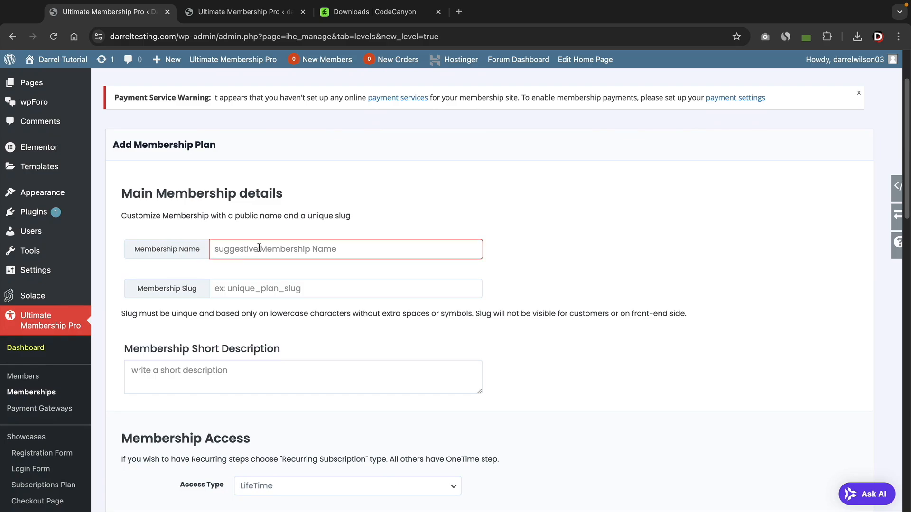
text(Private)
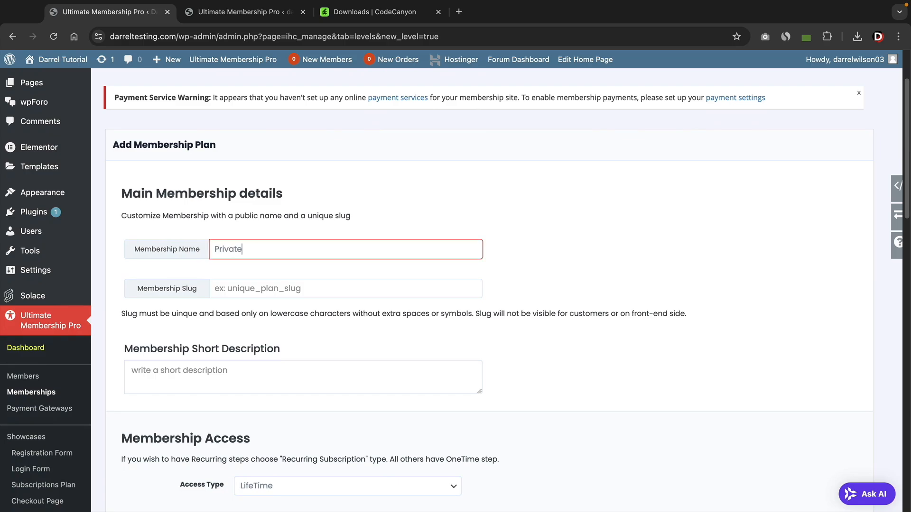
text( Downloads)
key(Tab)
text(Private-downloads)
key(Tab)
text(this is a membership for p)
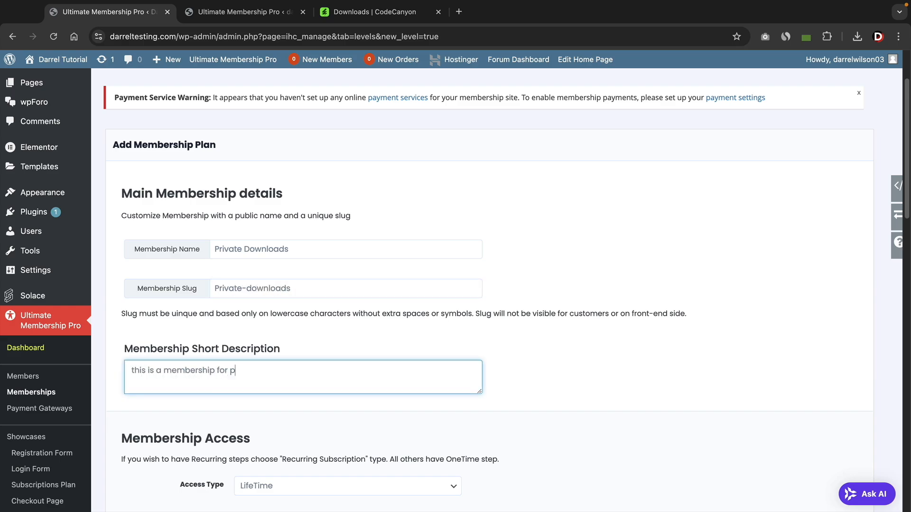
text(rivate downloads)
key(Tab)
scroll(256, 264, down, 1)
scroll(255, 263, down, 5)
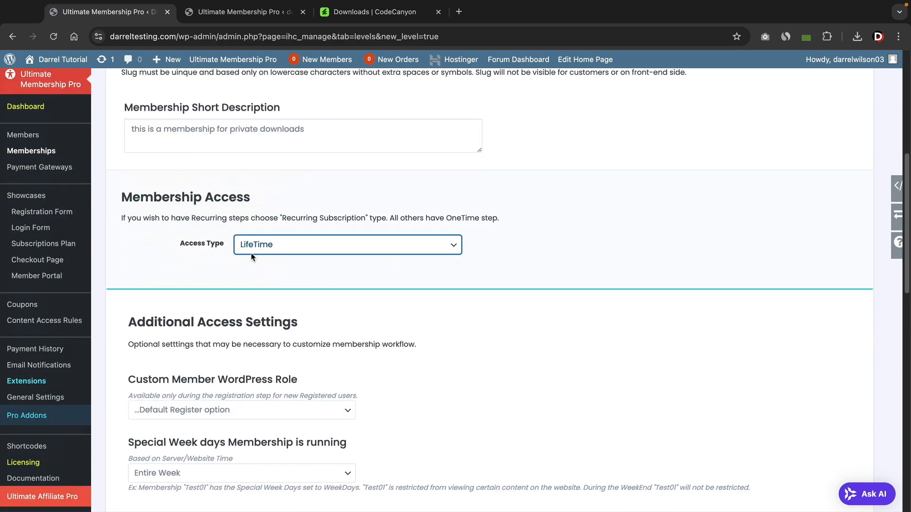
Set the Access Type to Recurring Subscription.
click(256, 246)
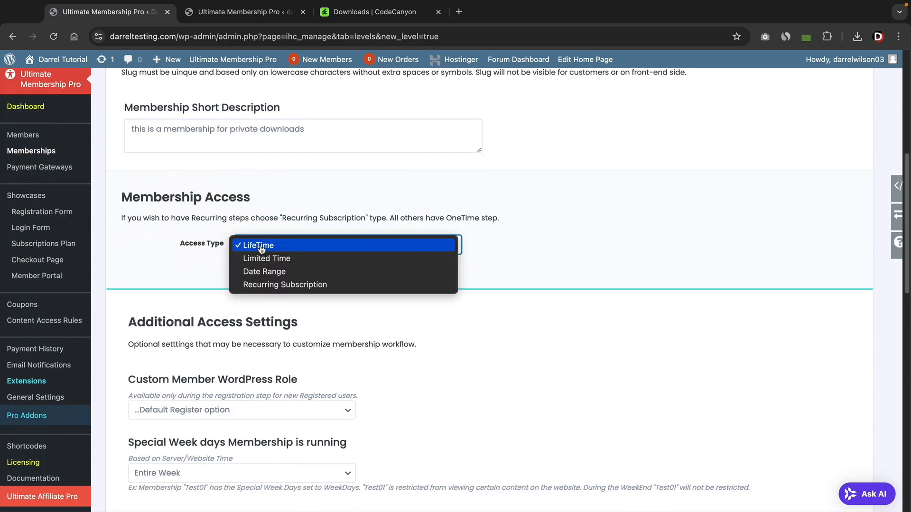
click(274, 286)
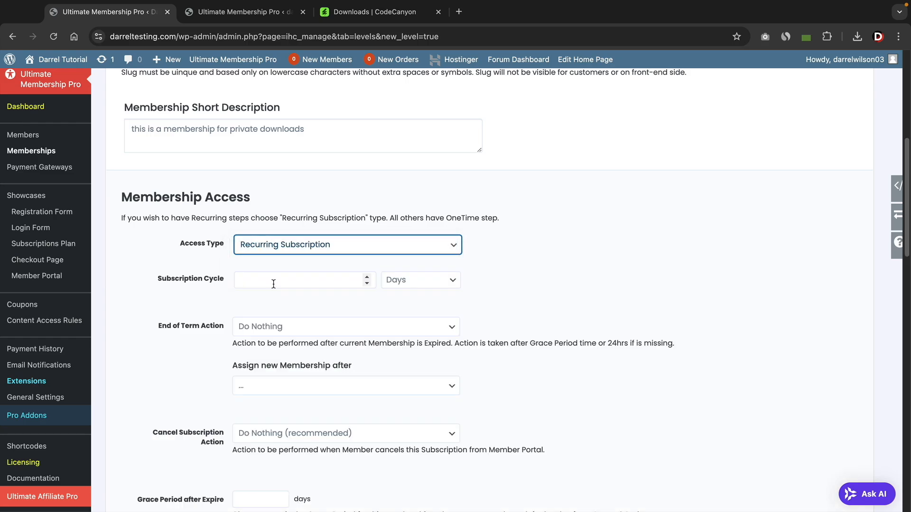
key(Tab)
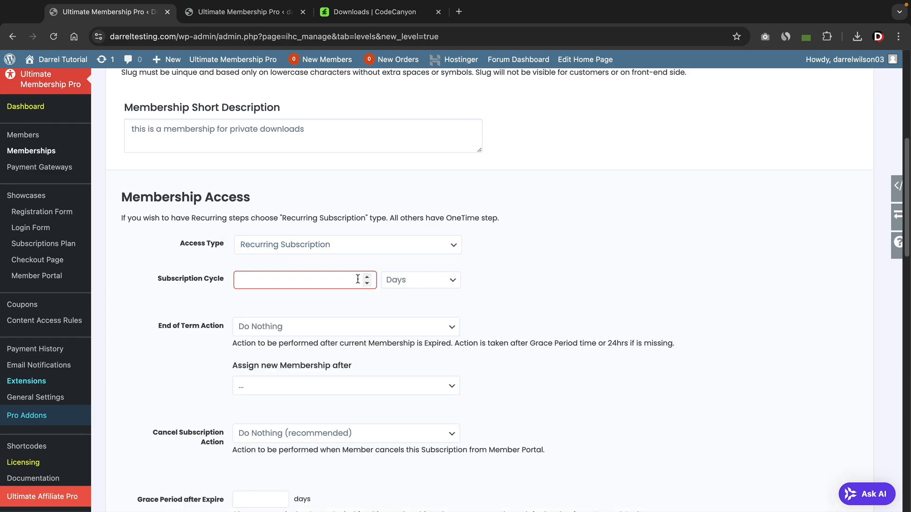
Set the Subscription Cycle to 1 Months after trying 30 and 4 Weeks.
text(30)
click(450, 281)
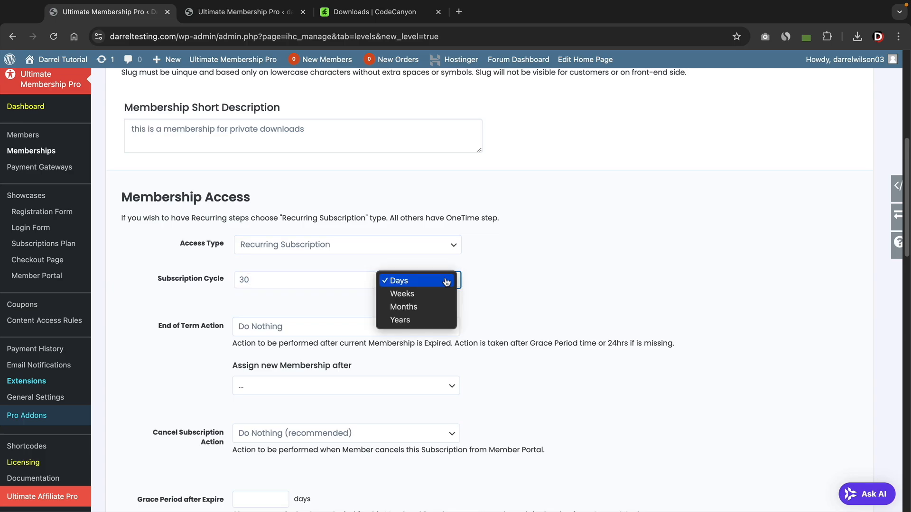
click(428, 297)
drag(285, 281, 207, 282)
text(4)
click(413, 284)
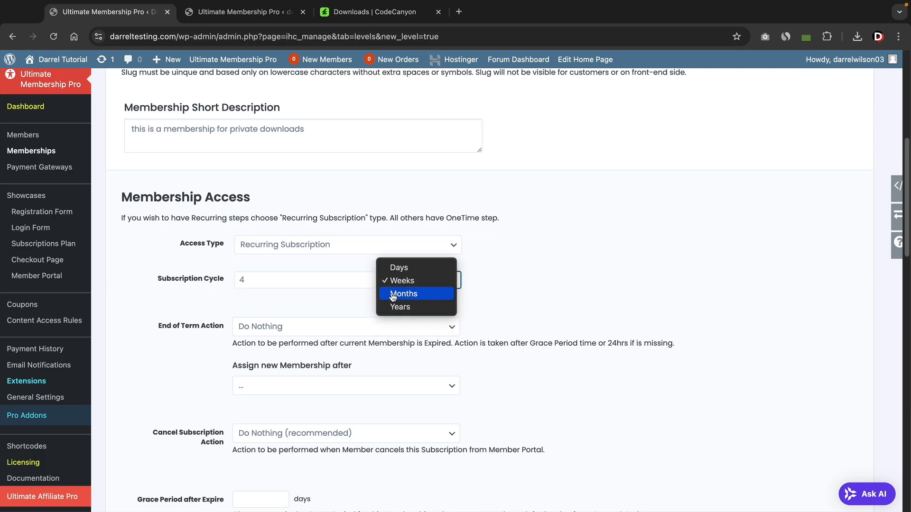
click(403, 293)
key(BackSpace)
text(1)
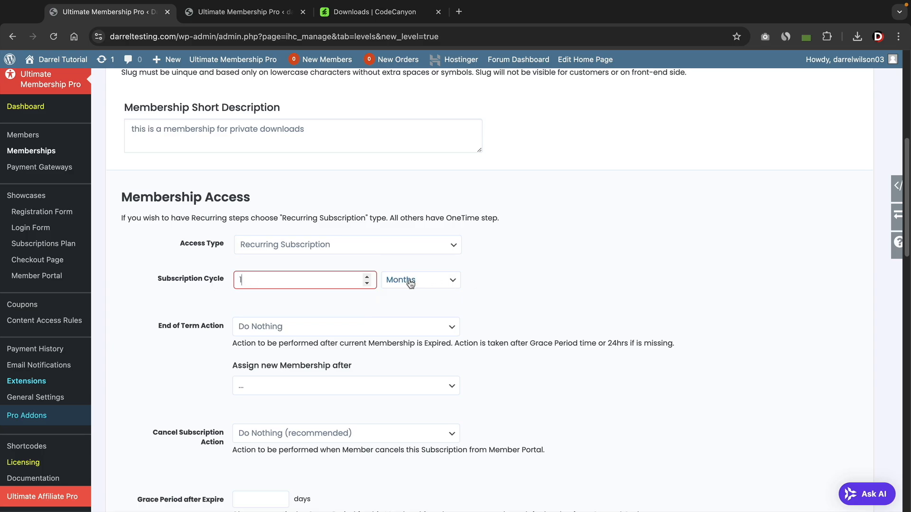
drag(244, 277, 211, 279)
click(545, 280)
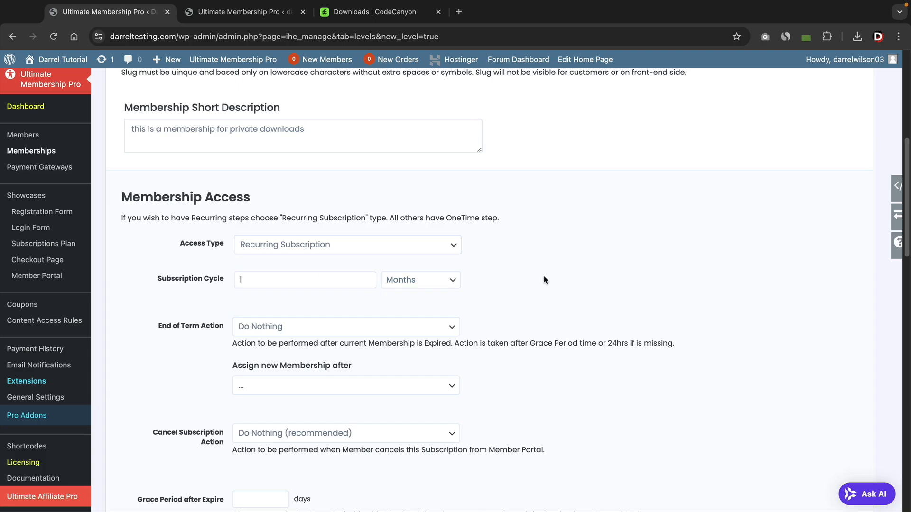
scroll(544, 279, down, 2)
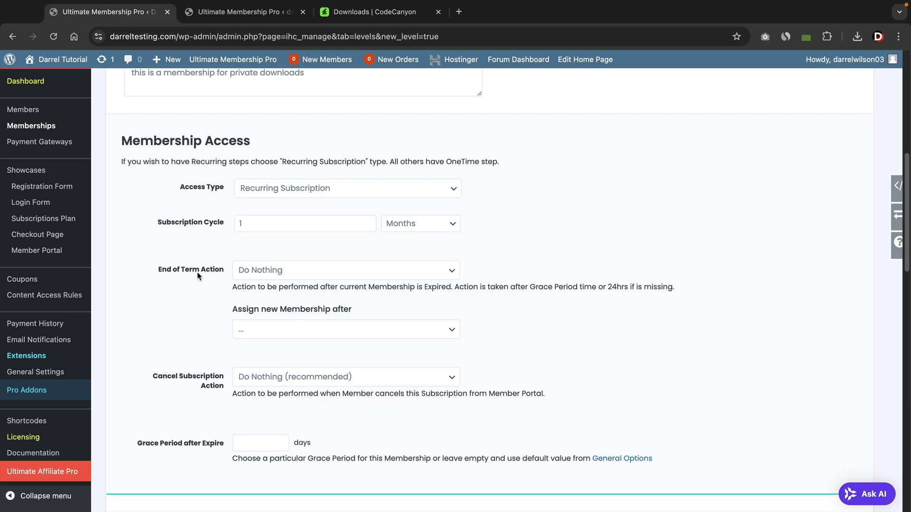
Set End of Term Action to Remove this Membership from Member.
click(258, 276)
click(258, 275)
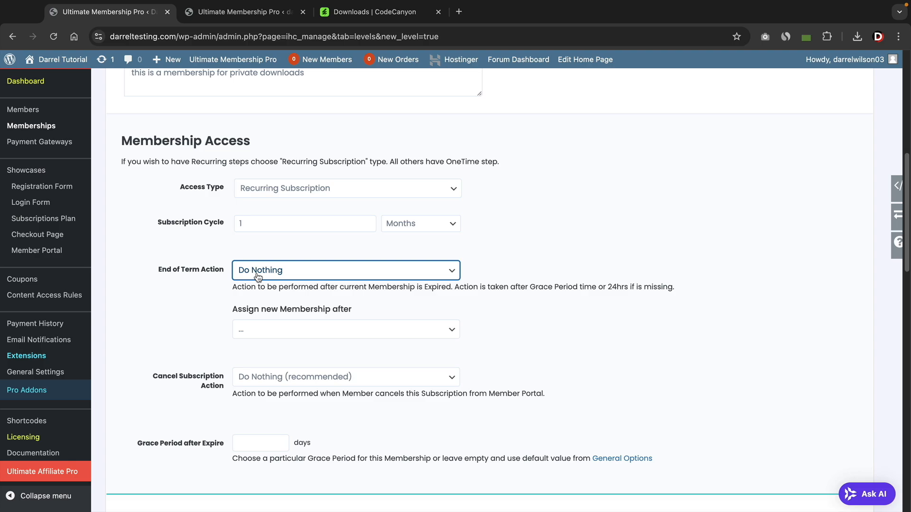
click(257, 276)
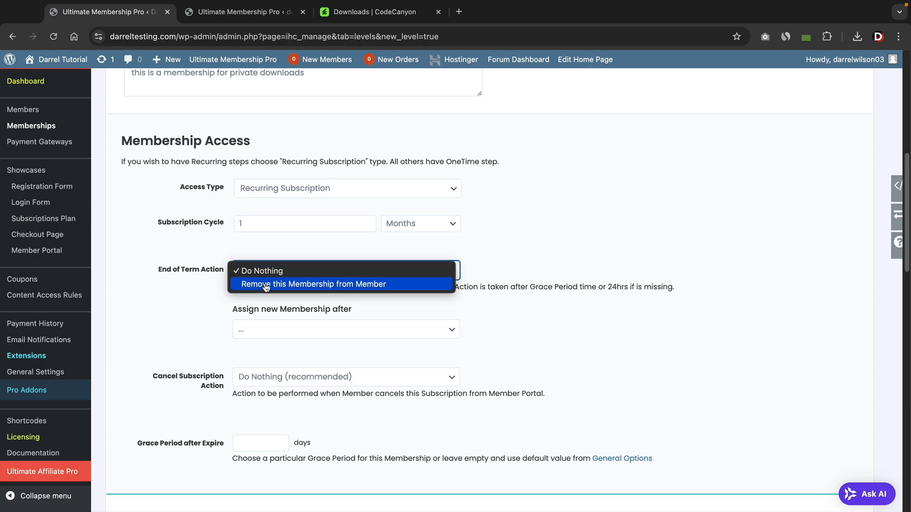
click(265, 285)
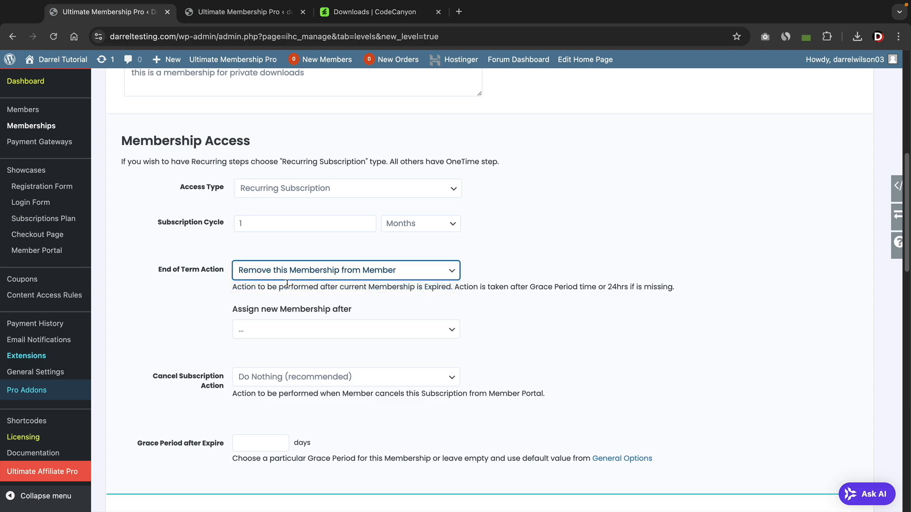
scroll(285, 294, down, 1)
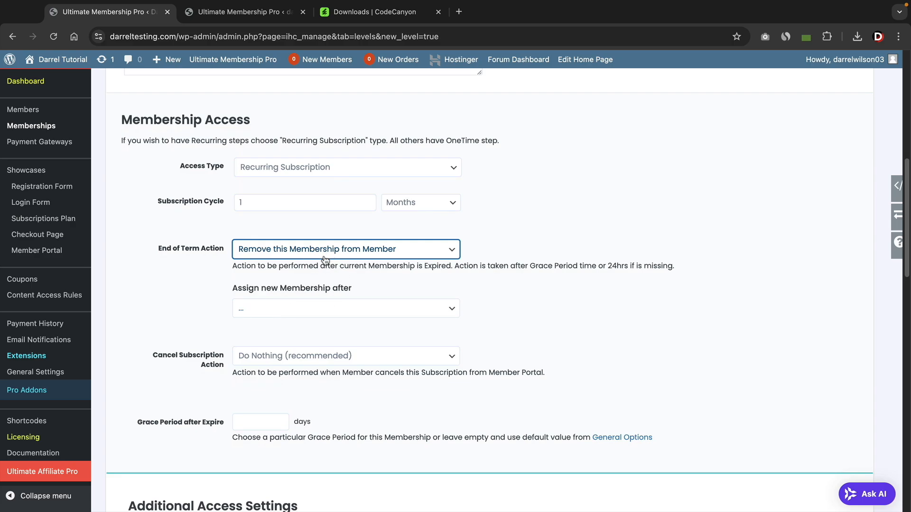
Leave no follow-up membership assigned after expiry.
click(326, 309)
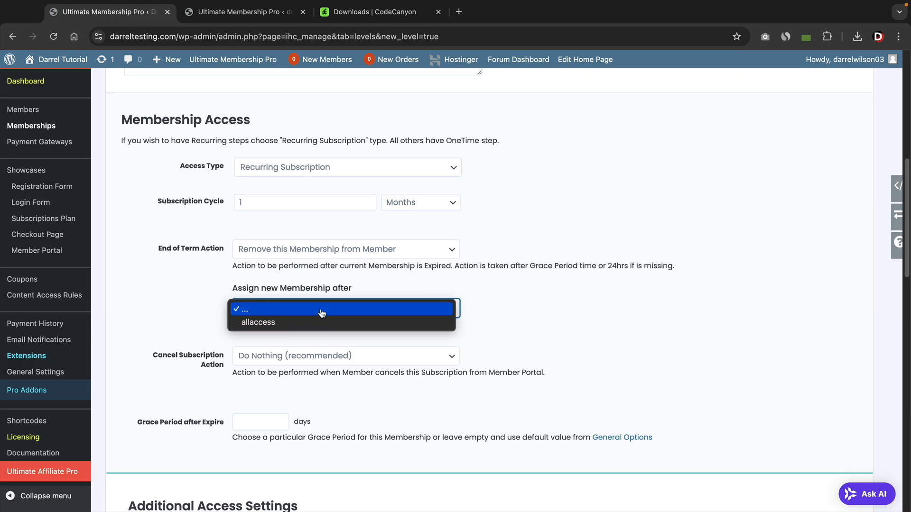
click(322, 314)
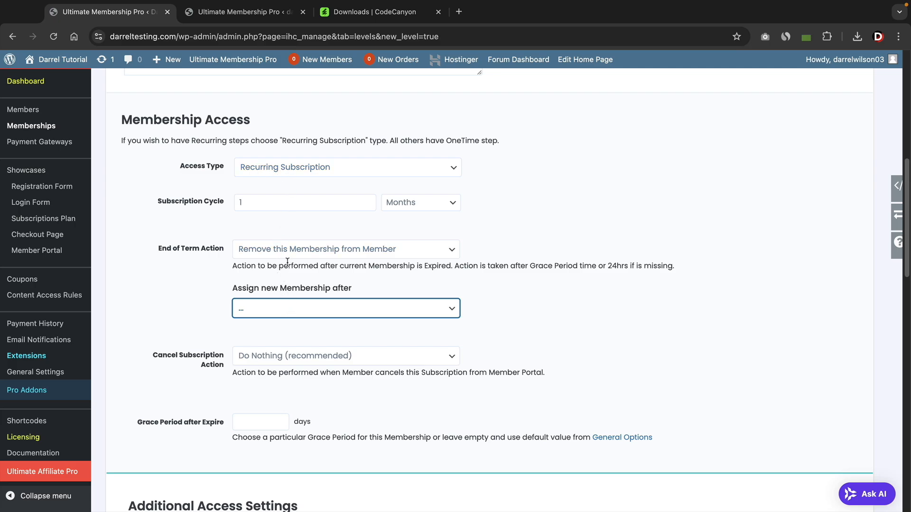
click(288, 310)
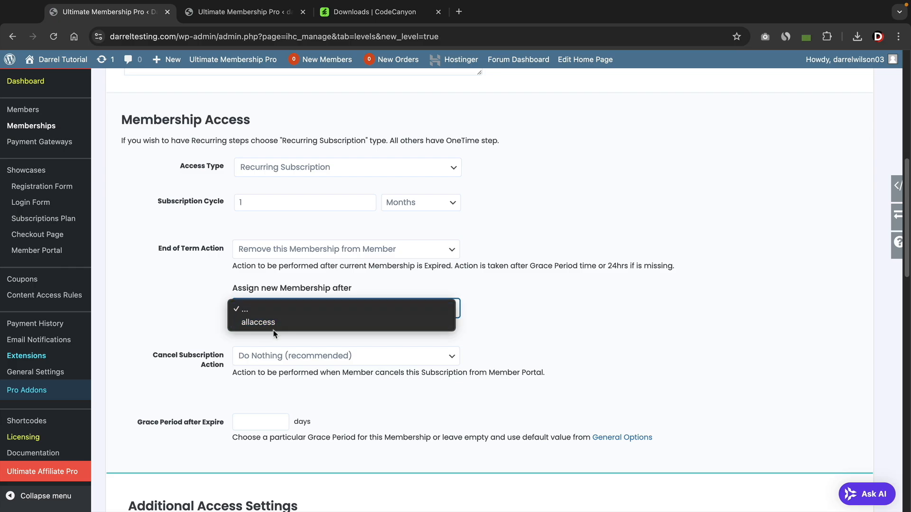
click(207, 301)
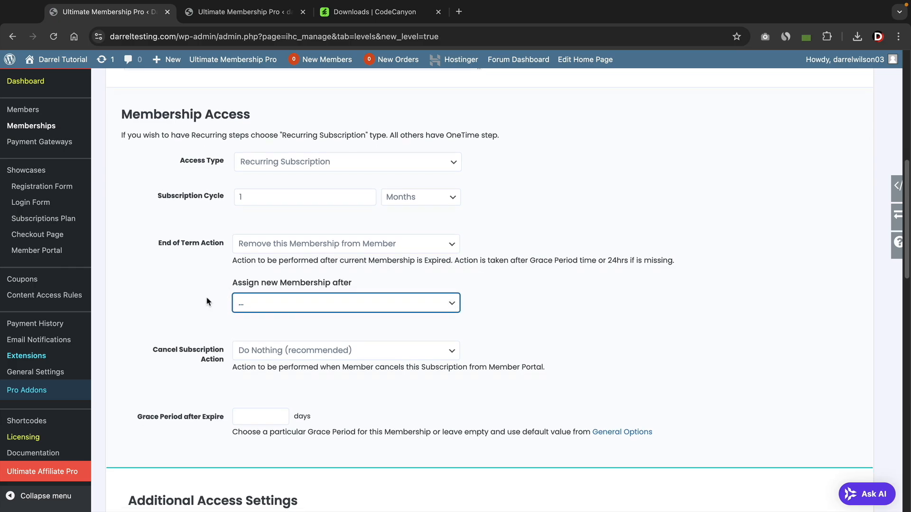
scroll(205, 302, down, 1)
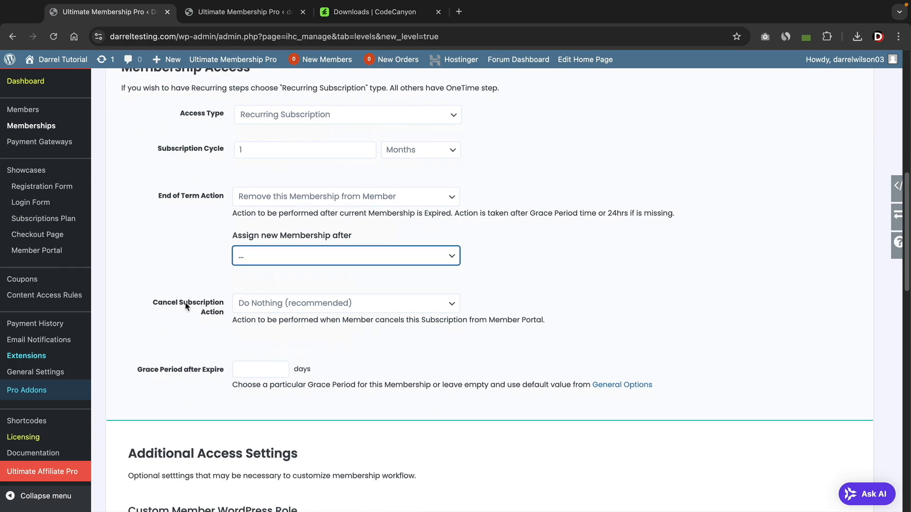
Try Replace and Remove, then set Cancel Subscription Action to Do Nothing (recommended).
click(212, 316)
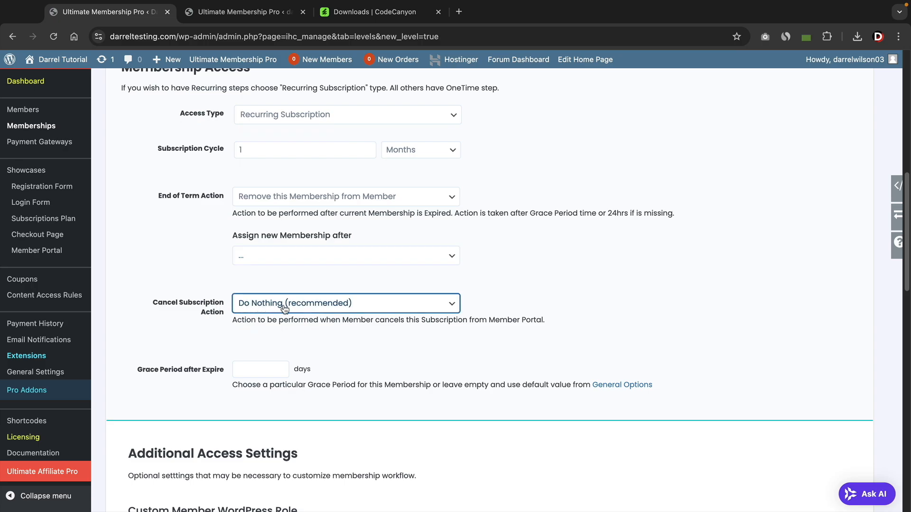
click(307, 311)
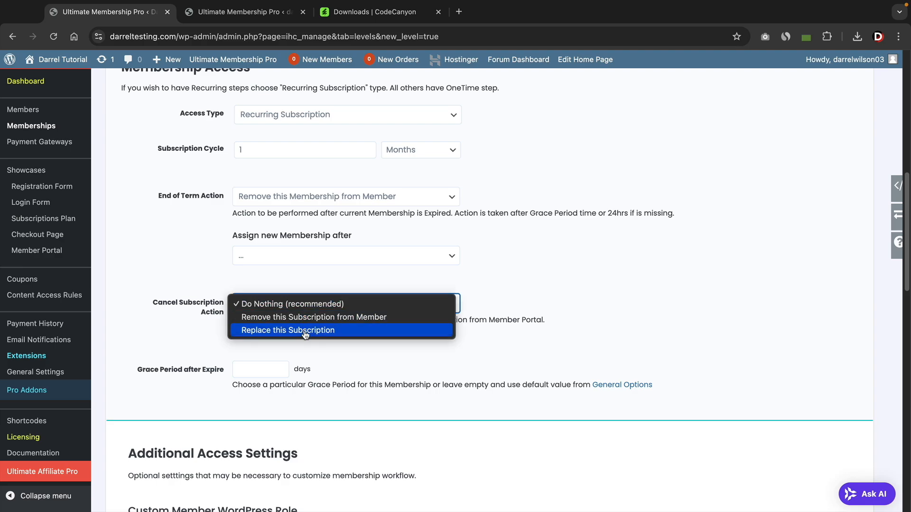
click(307, 334)
click(331, 308)
click(333, 291)
click(334, 304)
click(327, 290)
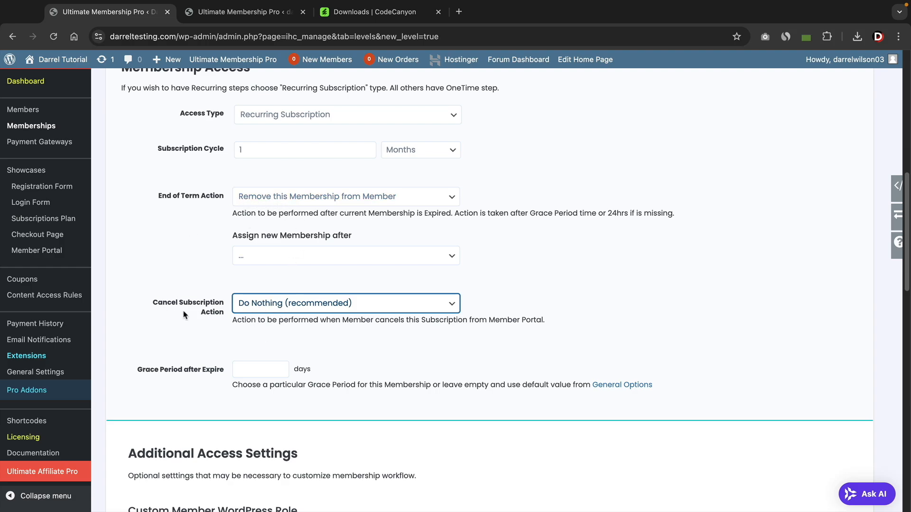
Set Grace Period after Expire to 7 days and keep the Default Register option role.
scroll(220, 317, down, 1)
click(281, 318)
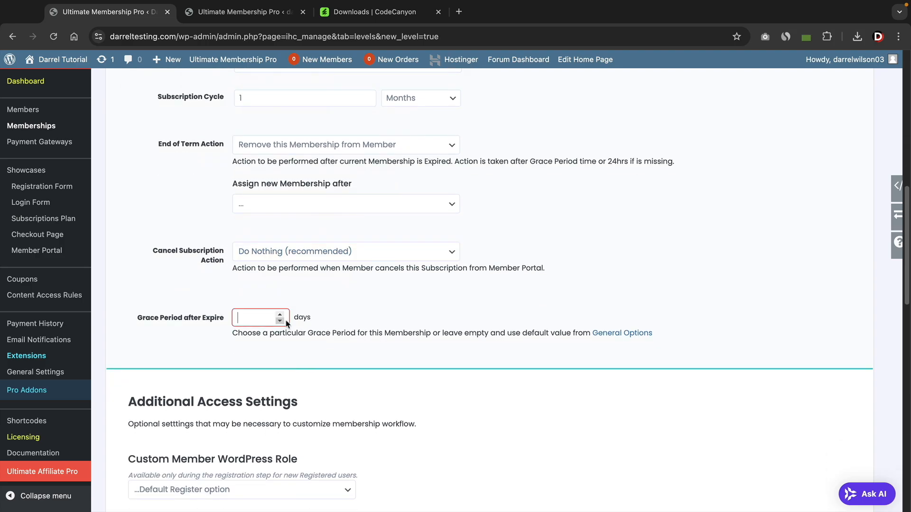
text(7)
scroll(284, 349, down, 5)
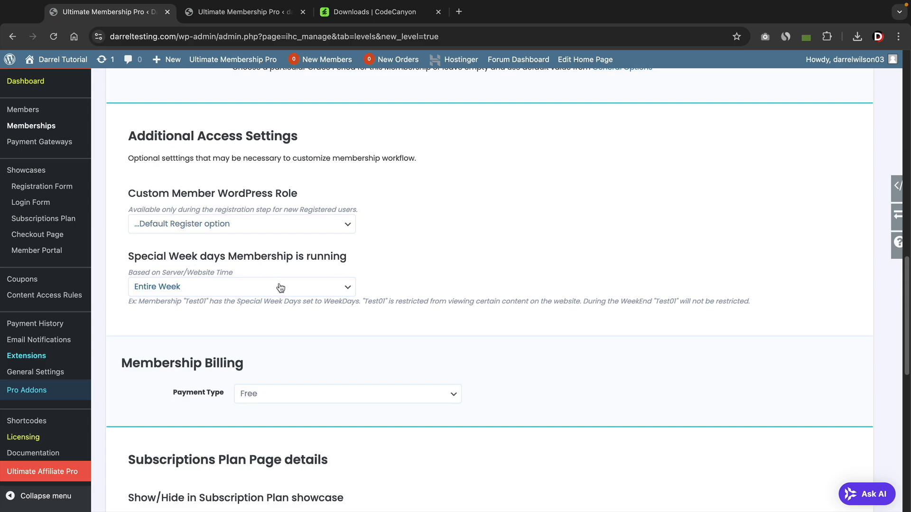
click(229, 225)
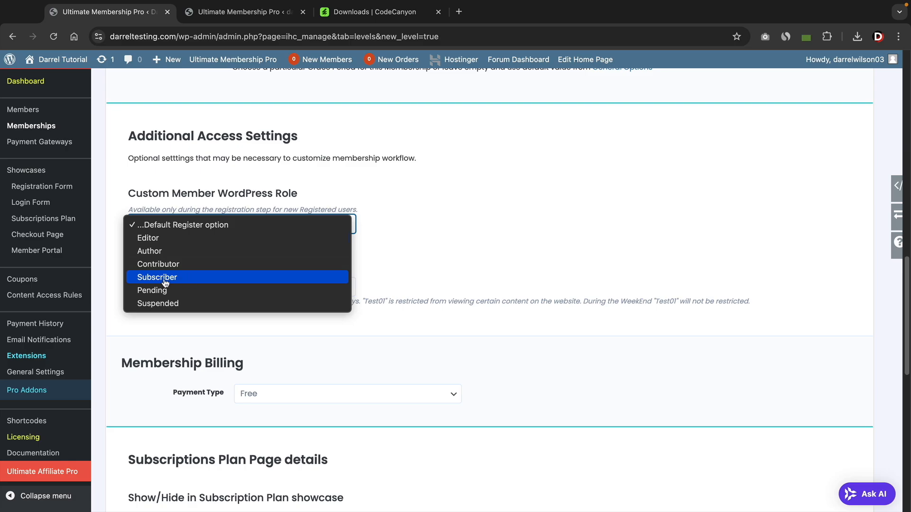
click(192, 229)
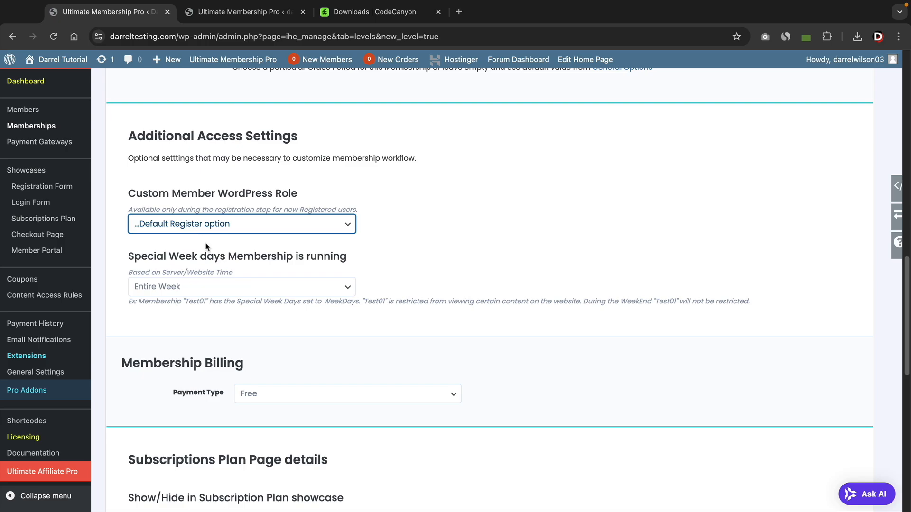
scroll(207, 247, down, 3)
Make Private Downloads a Payment plan with a Membership Price of 50.
click(291, 275)
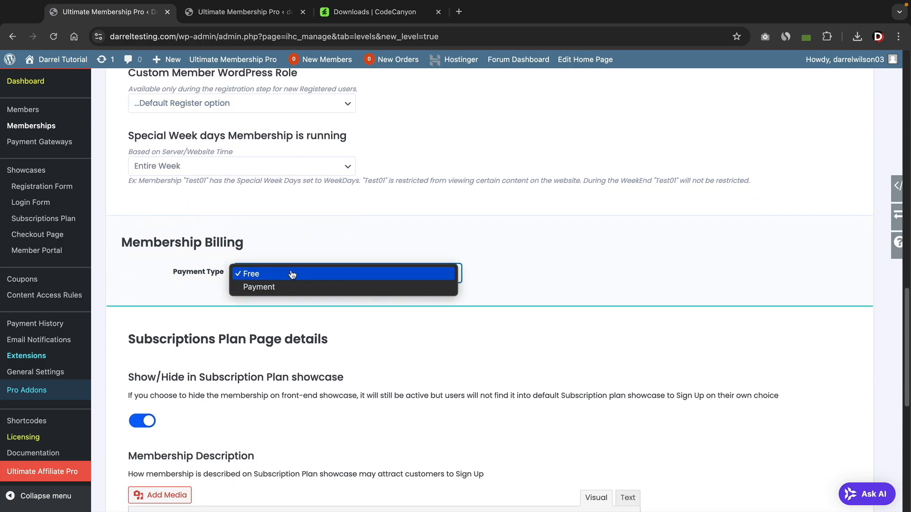
click(291, 286)
scroll(289, 265, down, 2)
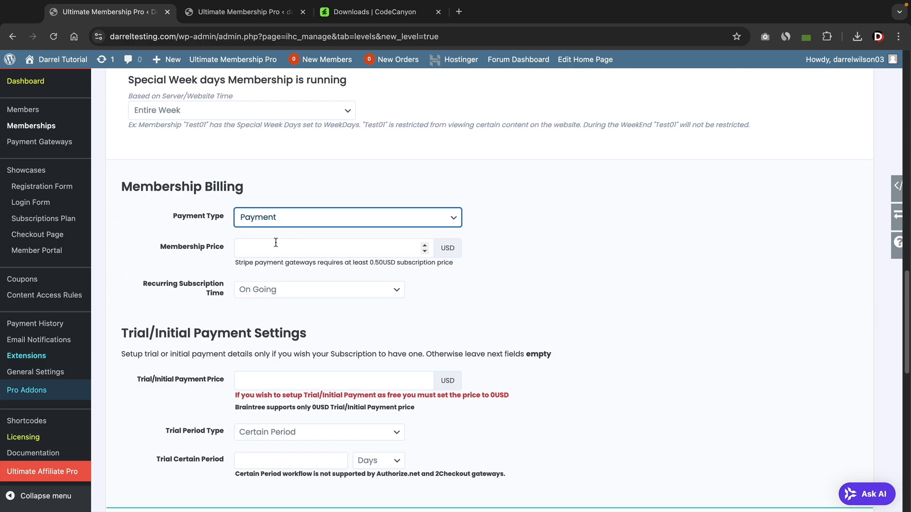
click(296, 247)
text(5)
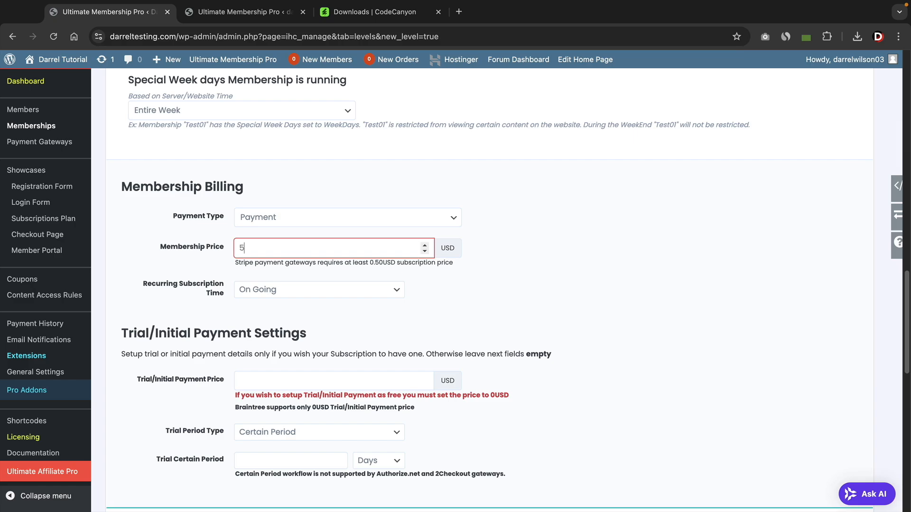
Try Limited with 12 periods, then set Recurring Subscription Time to On Going.
click(299, 290)
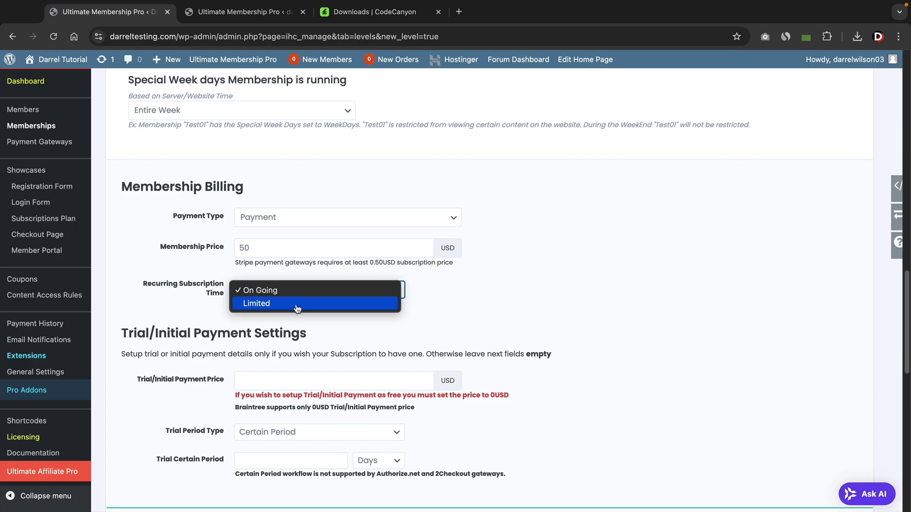
click(296, 304)
click(299, 291)
click(299, 277)
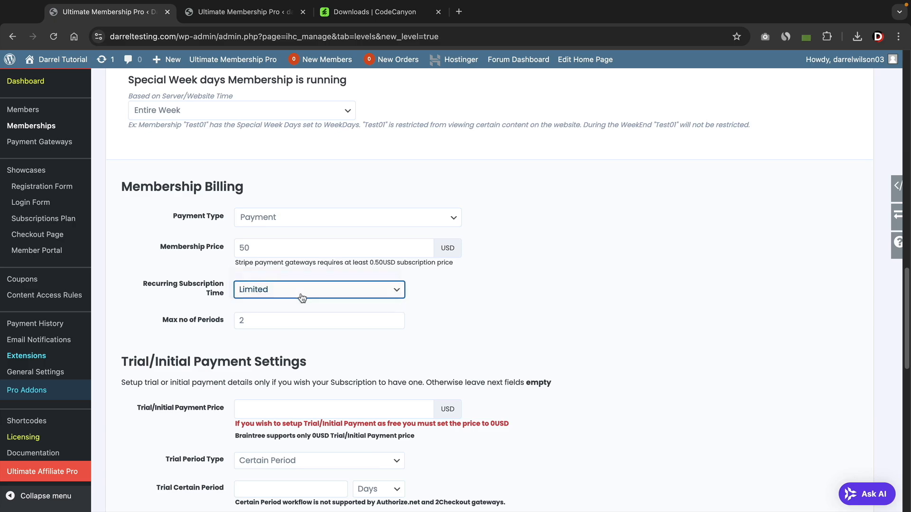
click(326, 287)
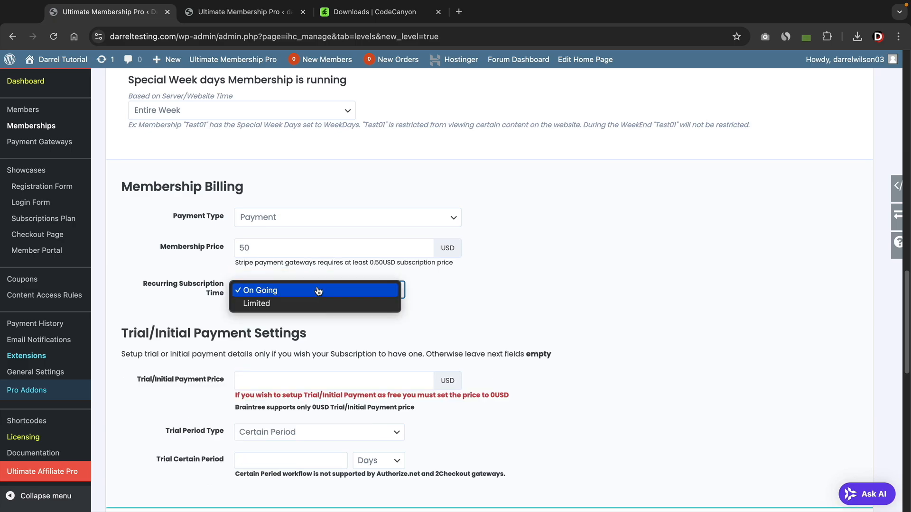
click(358, 305)
click(347, 317)
click(240, 320)
text(12)
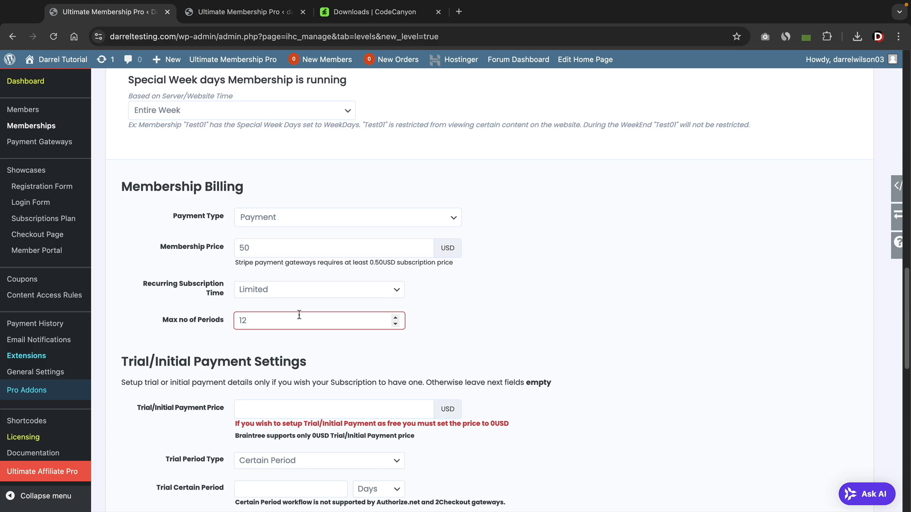
click(315, 289)
click(309, 279)
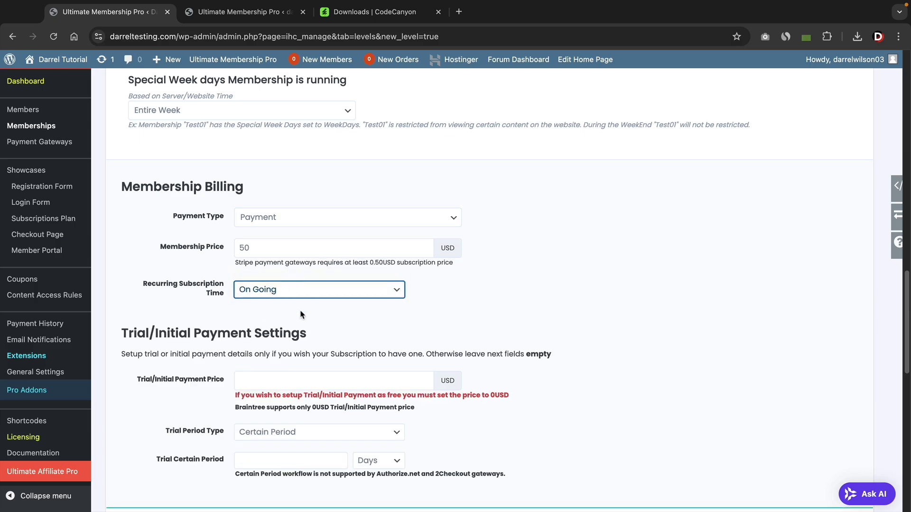
scroll(285, 315, down, 3)
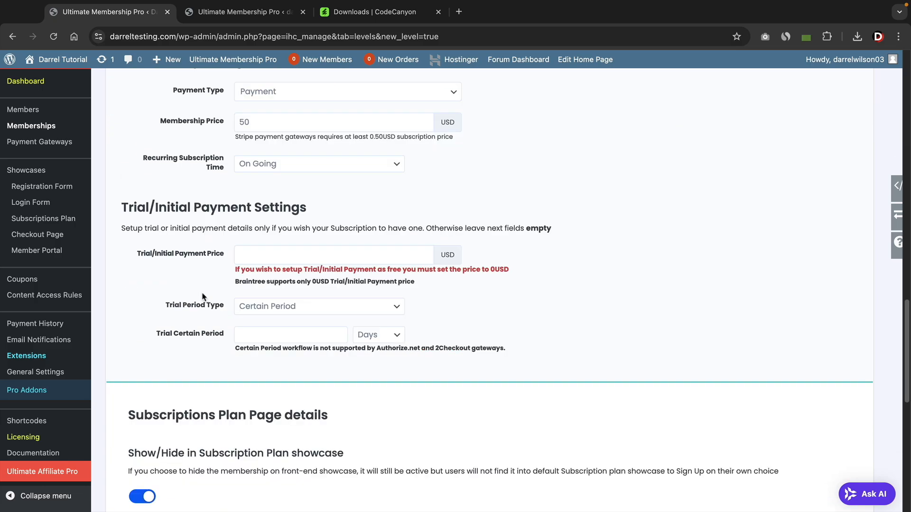
click(282, 252)
text(6)
click(281, 335)
text(7)
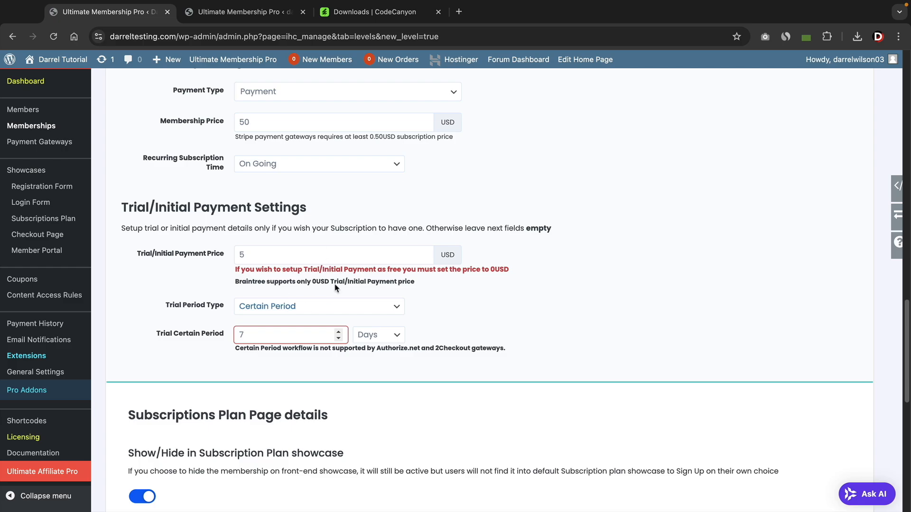
click(316, 308)
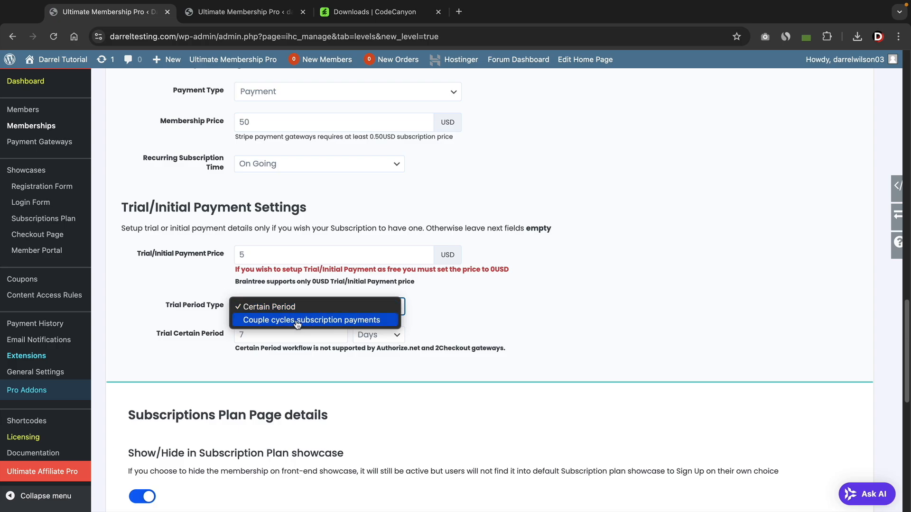
click(298, 321)
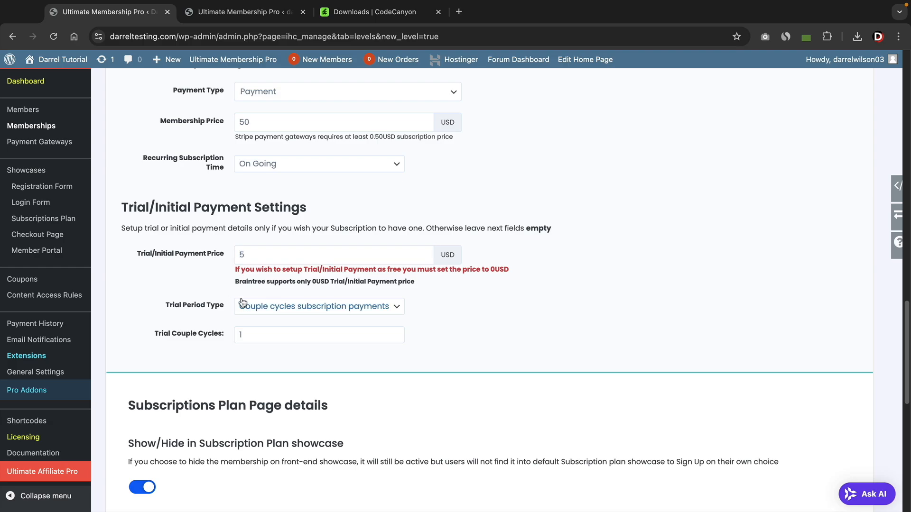
click(331, 308)
click(326, 295)
click(266, 255)
key(BackSpace)
click(272, 332)
key(BackSpace)
click(361, 256)
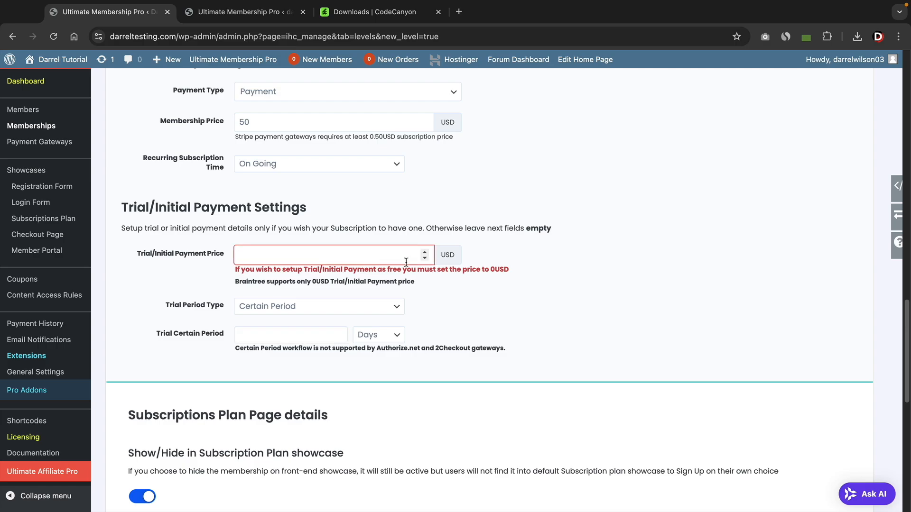
drag(239, 280, 416, 284)
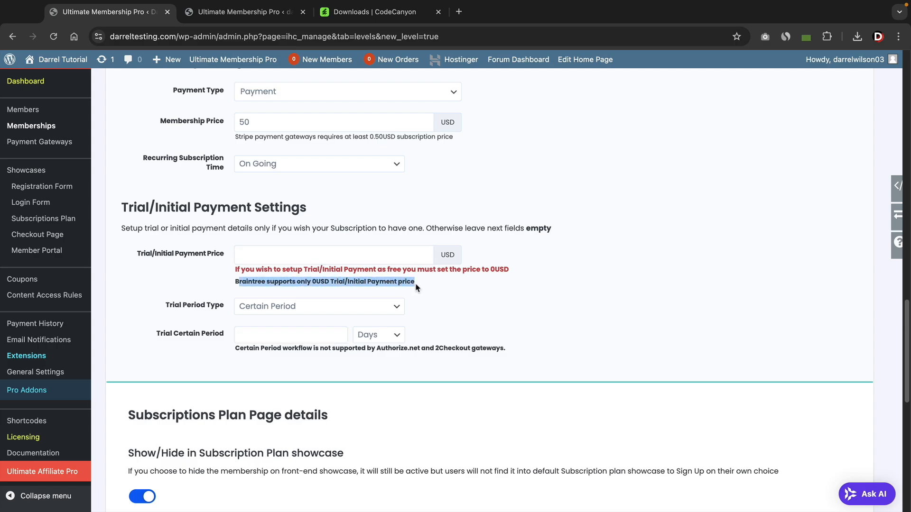
click(446, 290)
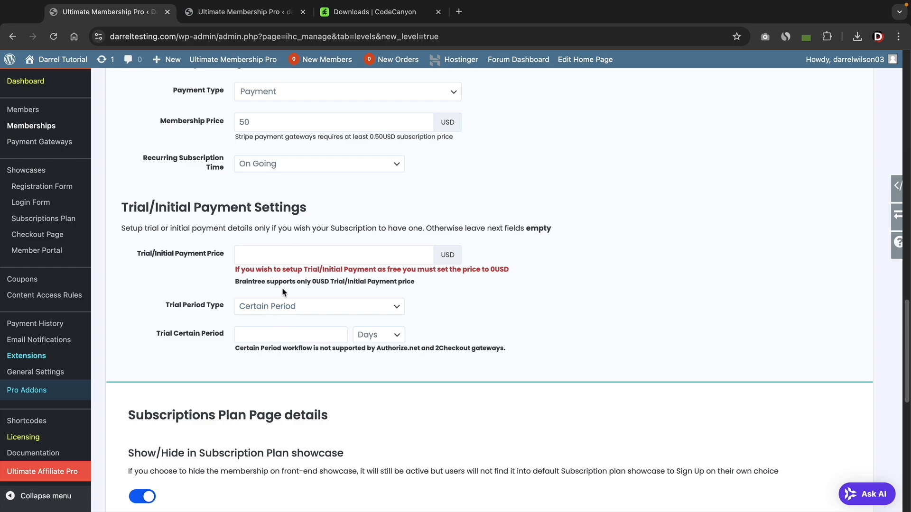
scroll(285, 292, down, 2)
scroll(284, 292, down, 5)
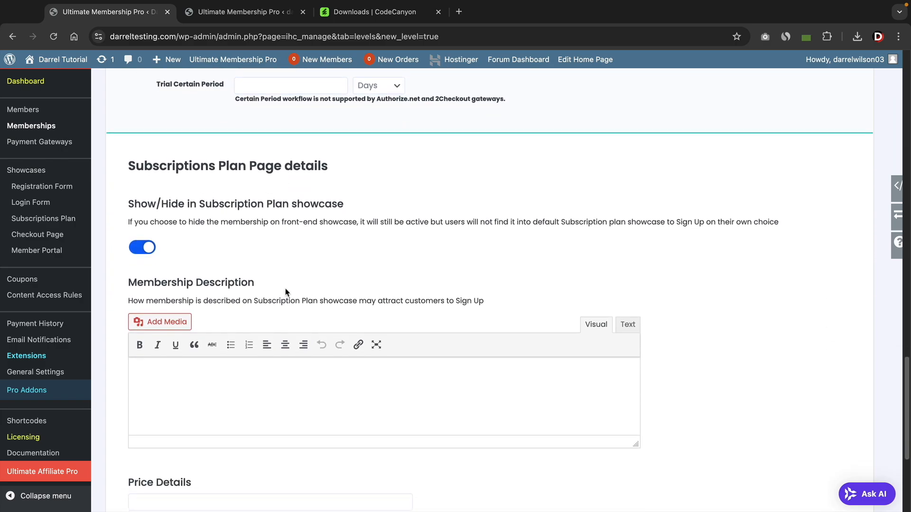
Paste a Lorem ipsum paragraph into the Membership Description.
scroll(285, 291, down, 1)
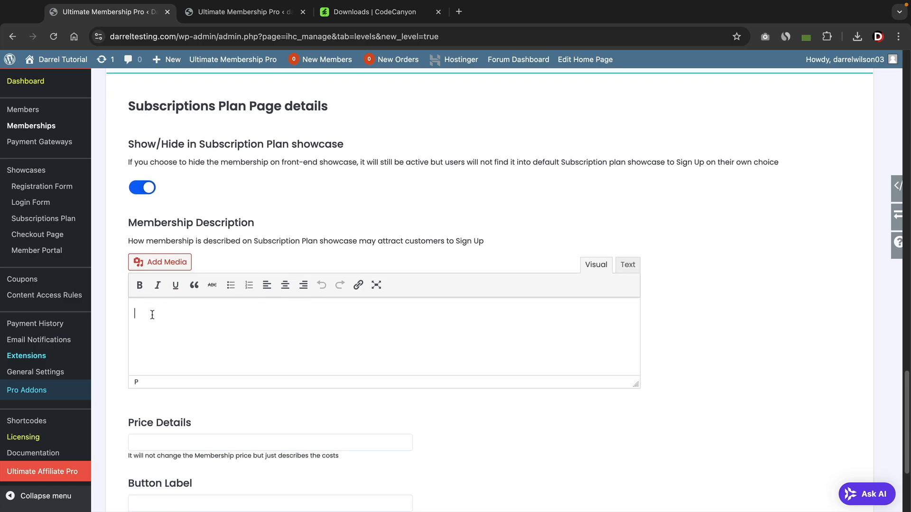
right_click(136, 313)
click(174, 331)
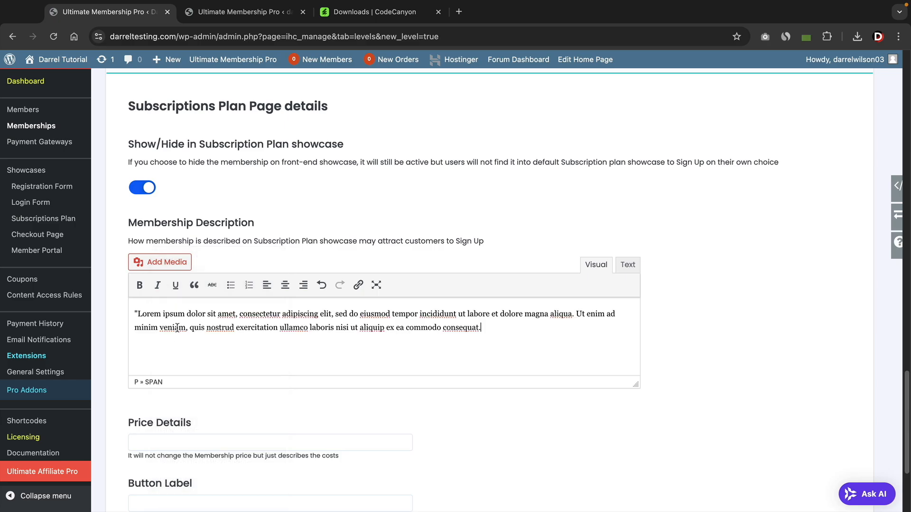
scroll(340, 318, down, 1)
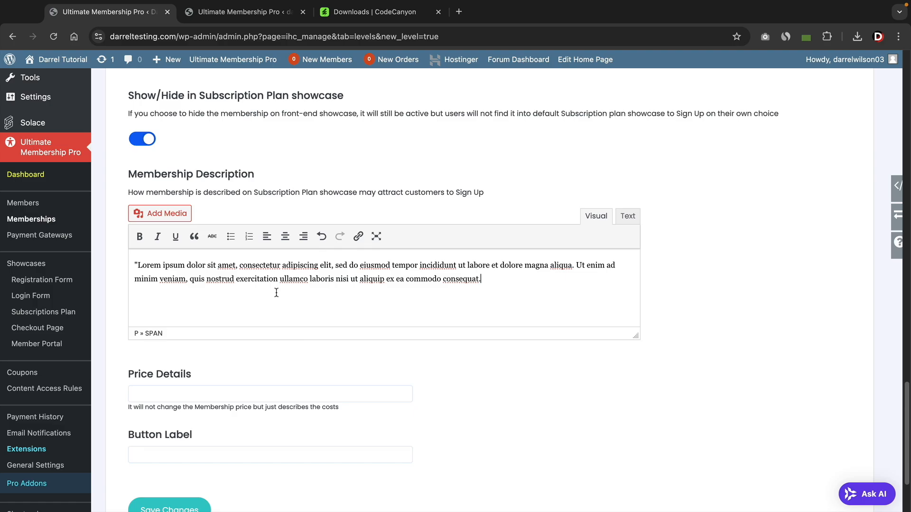
Enter 50 as Price Details and Buy Now as Button Label, then save Private Downloads.
click(211, 393)
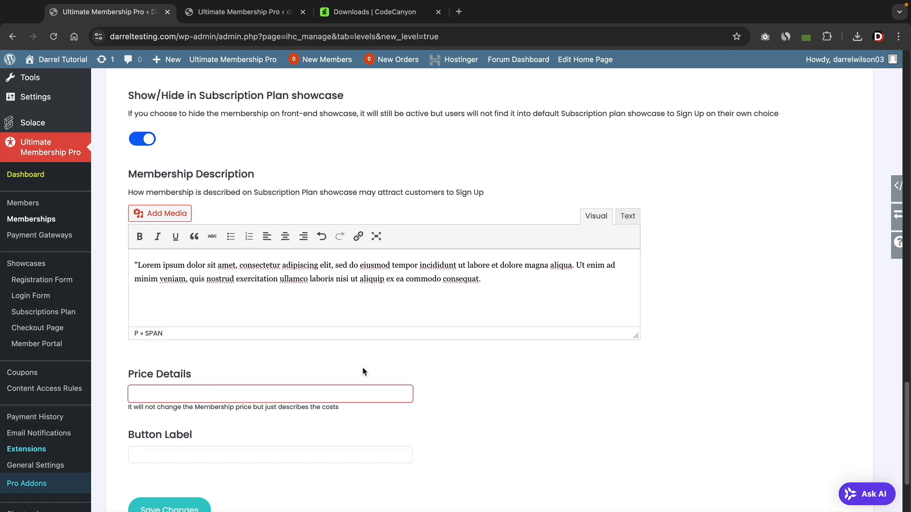
text(5)
key(Tab)
text(Buy Now)
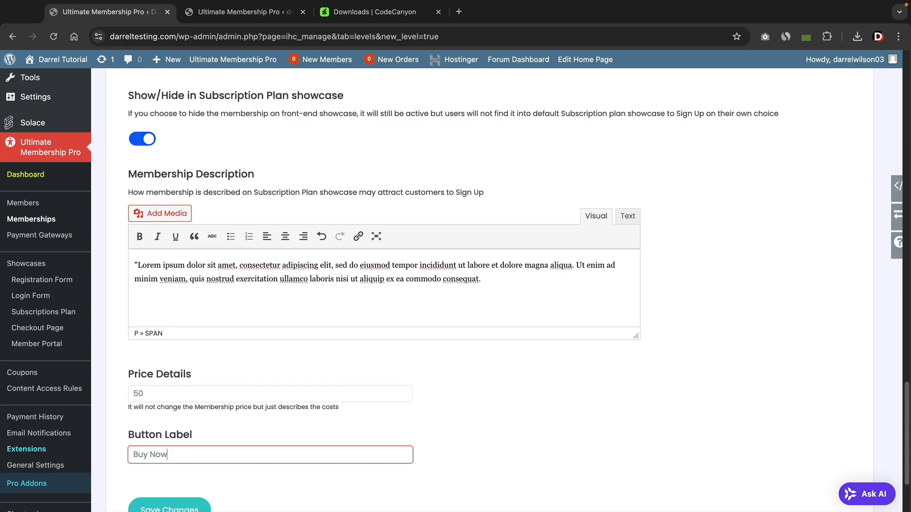
scroll(336, 429, down, 1)
click(186, 493)
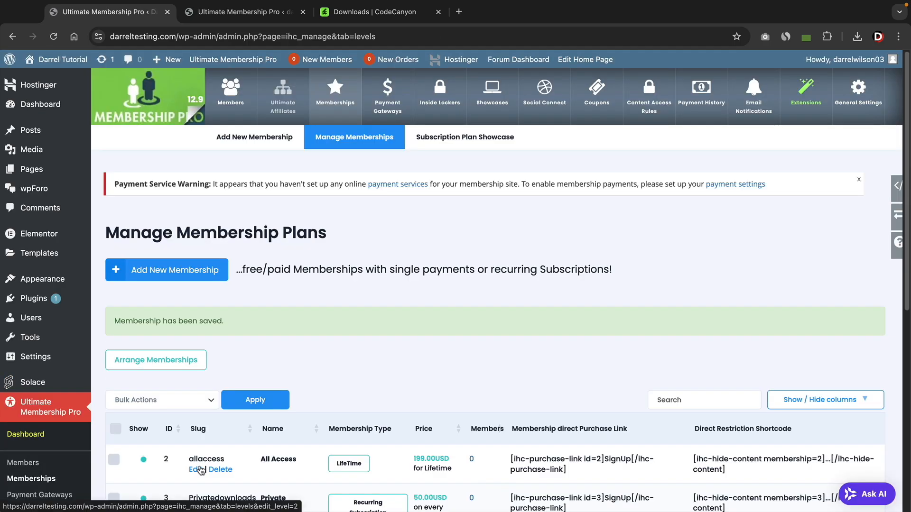
Check the saved All Access and Private Downloads plans, then begin adding a new membership.
scroll(329, 352, down, 4)
drag(266, 273, 288, 274)
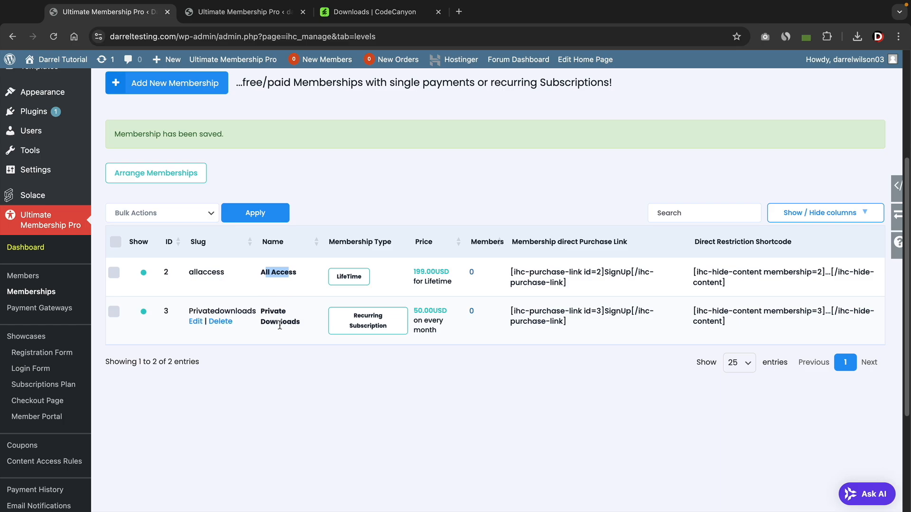
scroll(280, 326, up, 1)
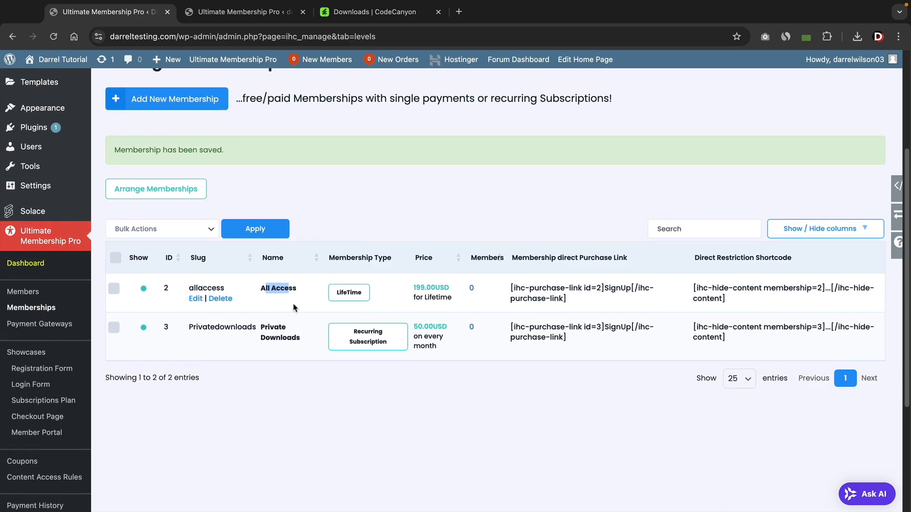
click(170, 103)
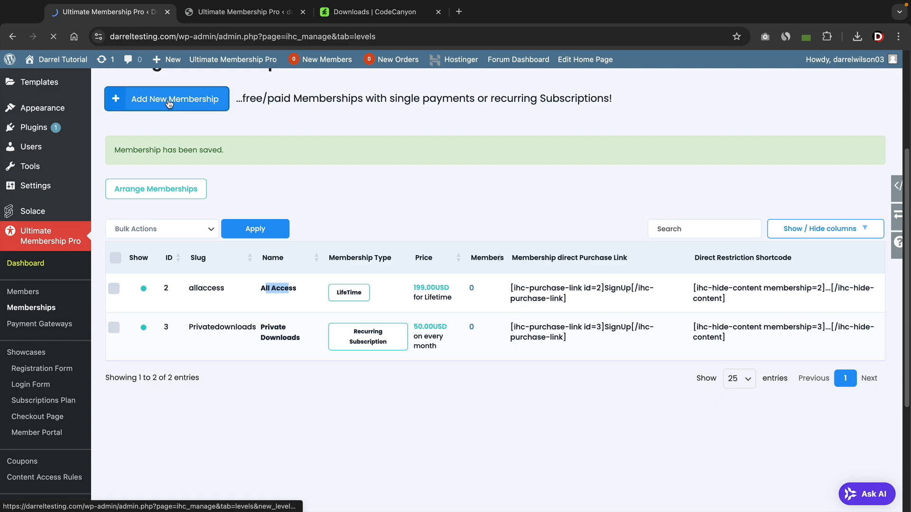
Enter 'Private Forum' as name and slug, with short description 'This is for private forum'.
scroll(246, 204, down, 3)
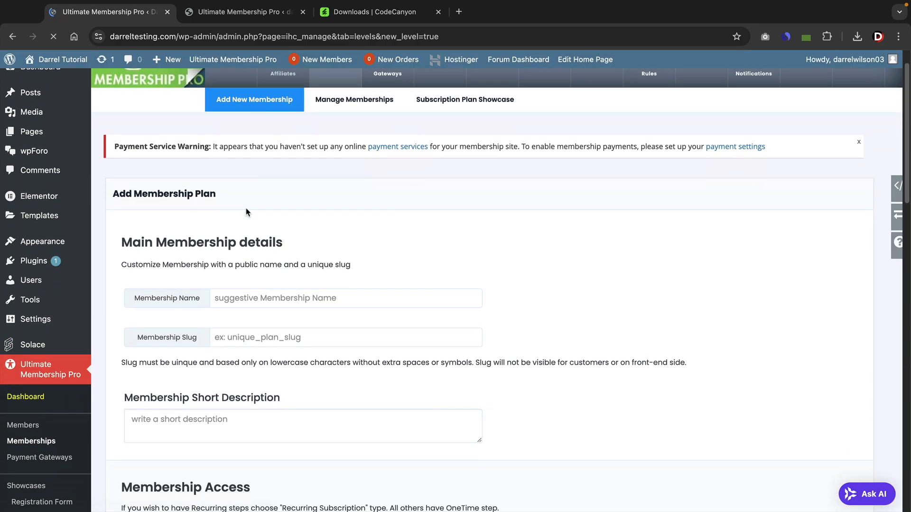
click(256, 227)
text(P)
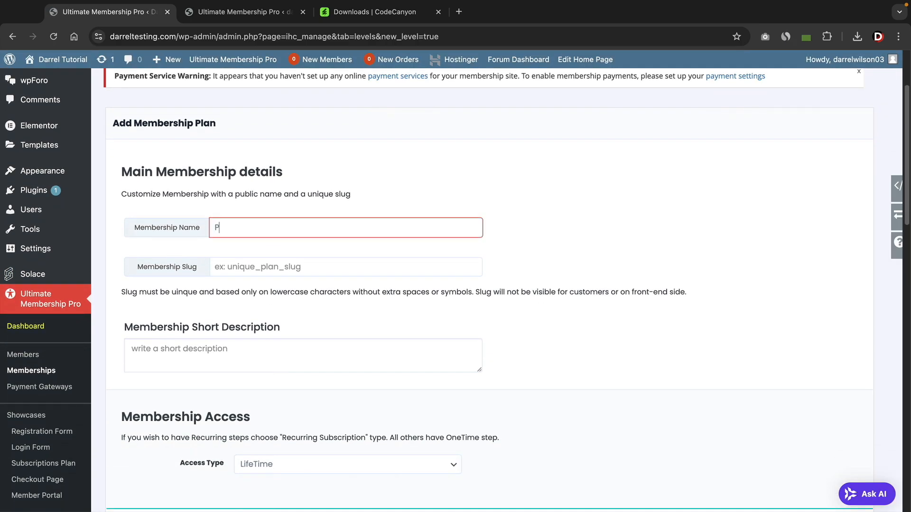
text(rivate Forum)
key(Tab)
text(Private Forum)
key(Tab)
text(This is for private forum)
key(Tab)
scroll(284, 292, down, 2)
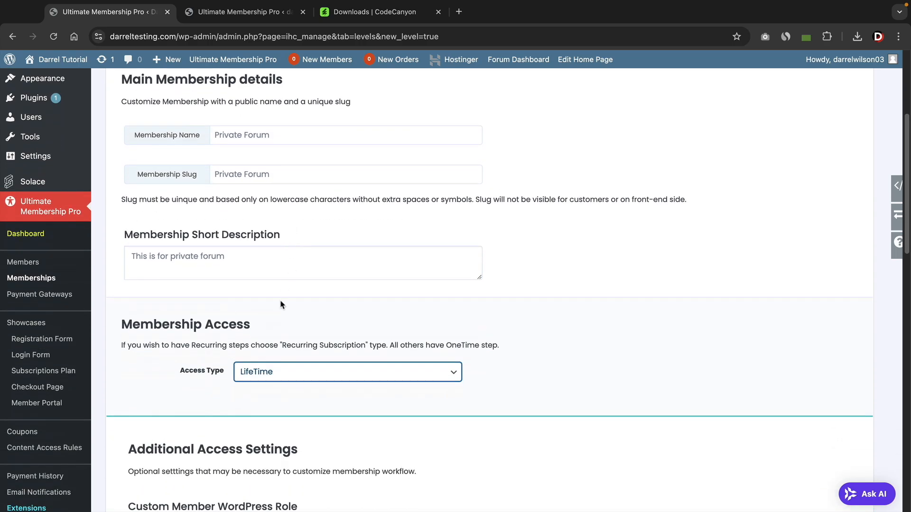
click(275, 374)
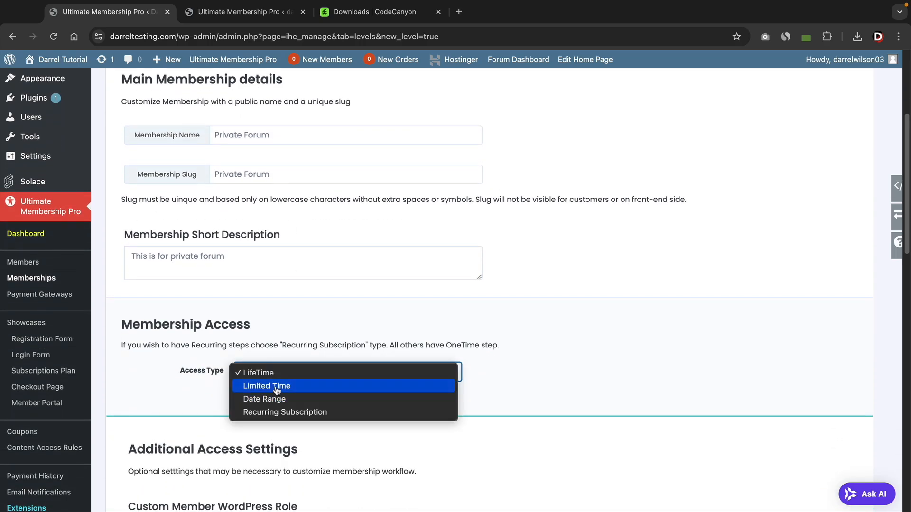
Try Limited Time and Date Range access types, then set Recurring Subscription.
click(276, 388)
scroll(163, 362, down, 3)
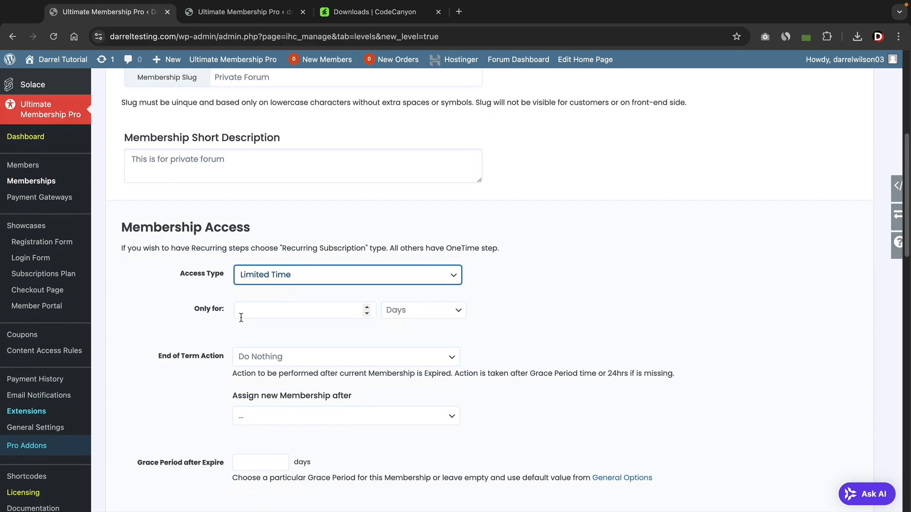
click(282, 284)
click(282, 289)
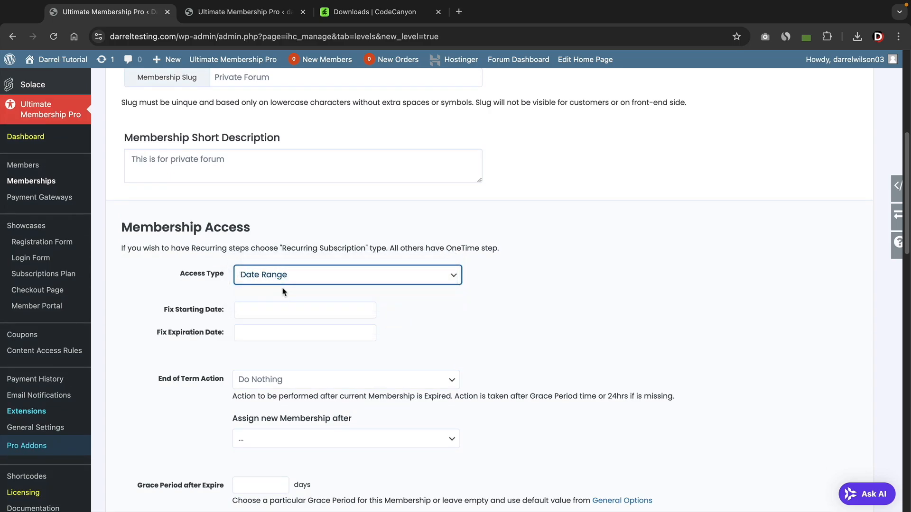
scroll(303, 356, down, 2)
scroll(301, 353, down, 4)
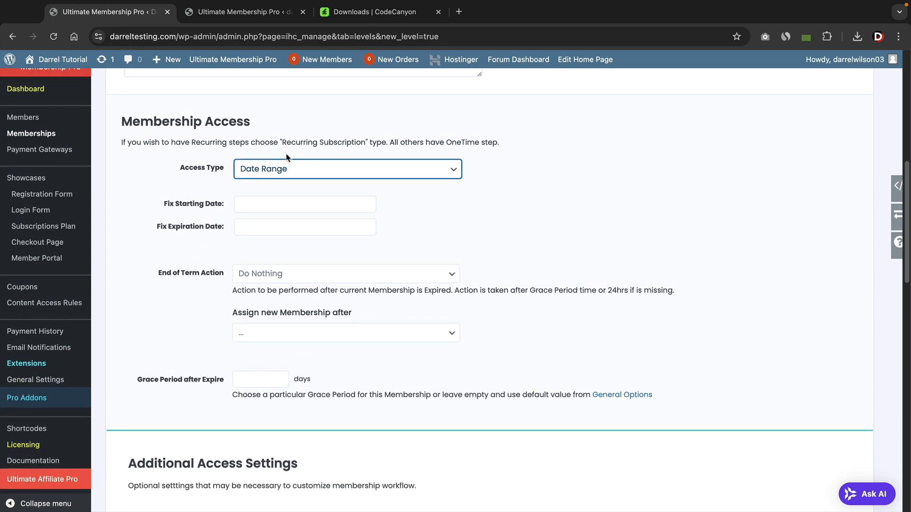
click(286, 172)
click(291, 161)
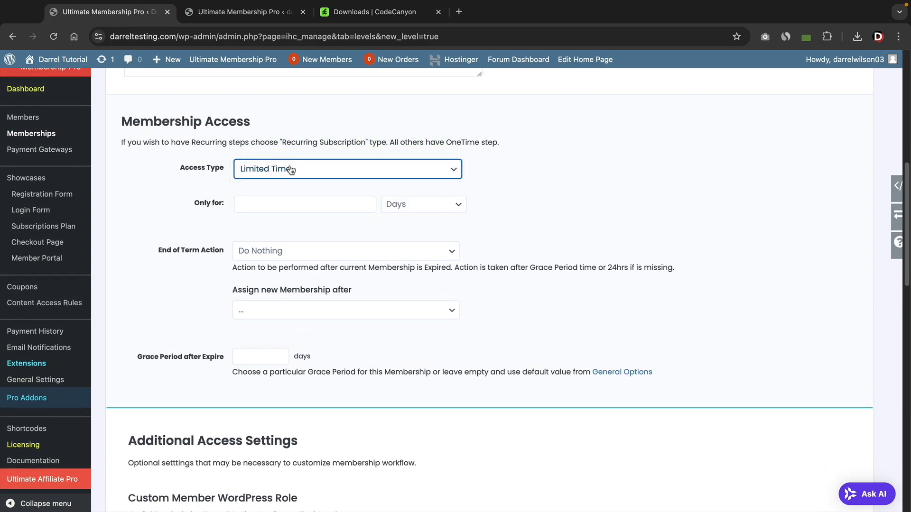
click(318, 171)
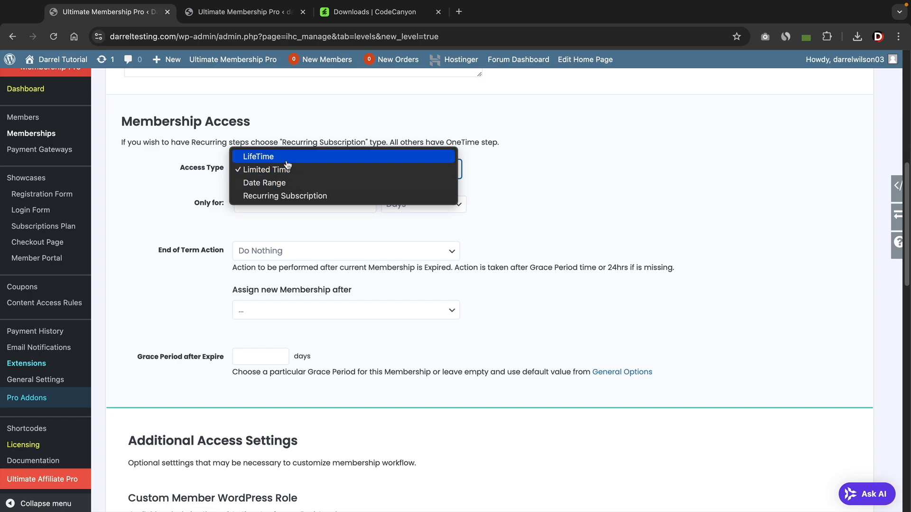
click(291, 196)
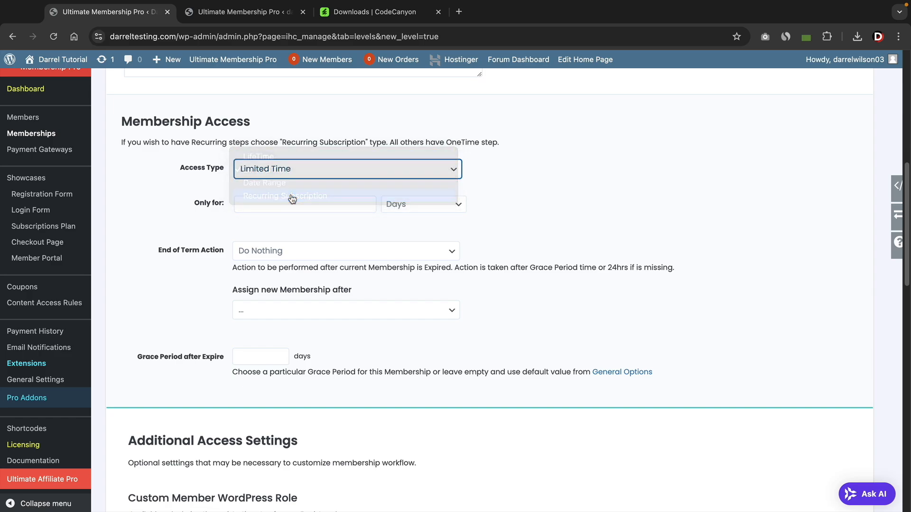
Set the subscription cycle to 30 days and the grace period after expiry to 3.
click(293, 204)
text(30)
key(Tab)
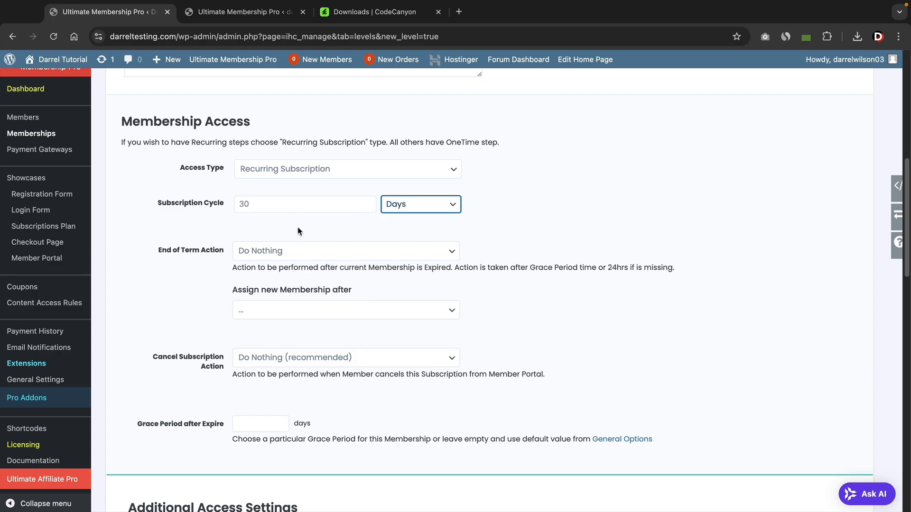
scroll(315, 285, down, 5)
click(272, 263)
text(3)
scroll(335, 267, down, 3)
scroll(335, 267, down, 10)
Choose Payment as the payment type and set the membership price to 39.
click(315, 220)
click(315, 224)
click(309, 242)
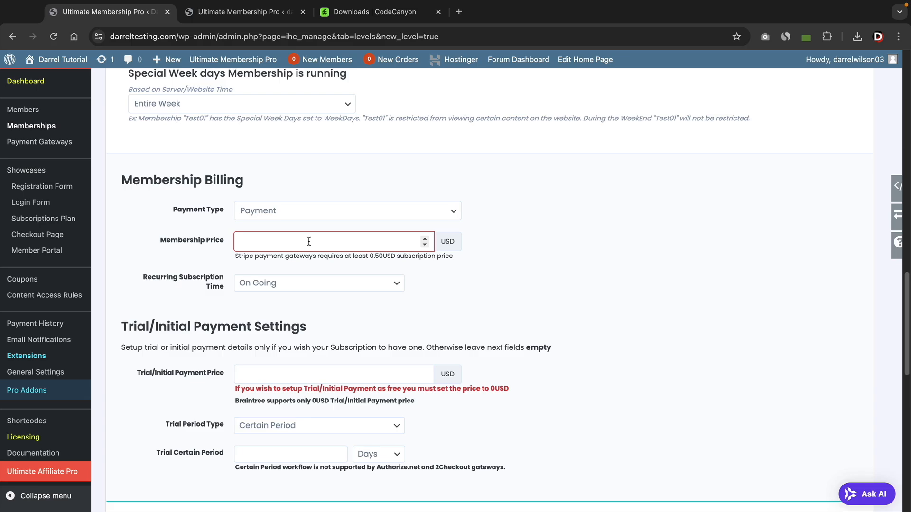
text(39)
scroll(298, 268, down, 5)
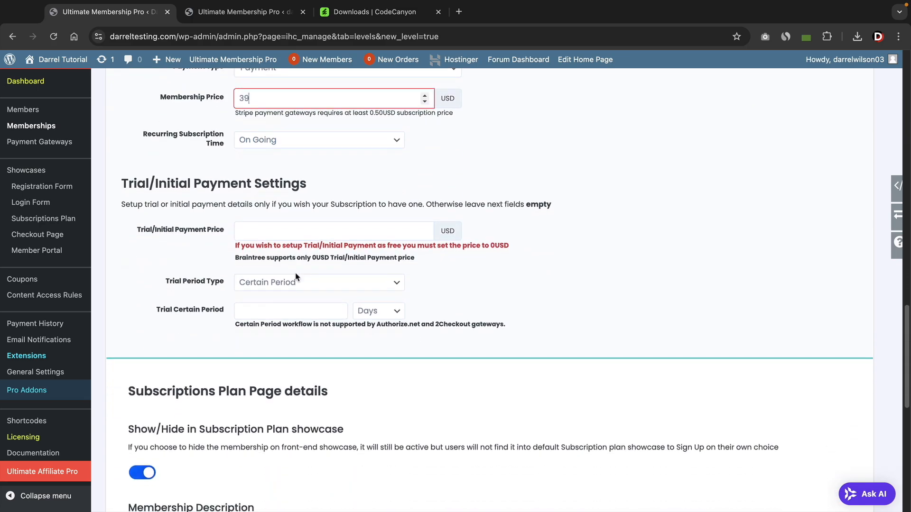
scroll(295, 277, down, 4)
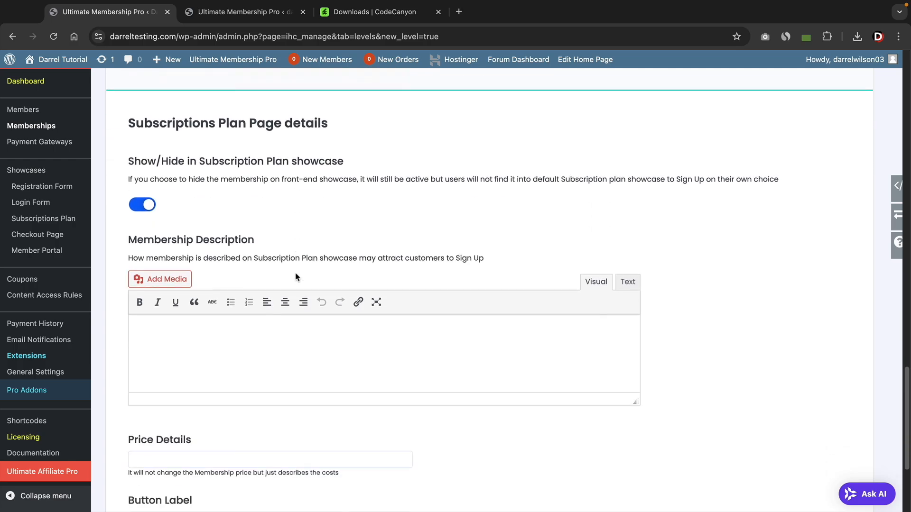
Paste the Lorem ipsum text into the membership description.
right_click(154, 323)
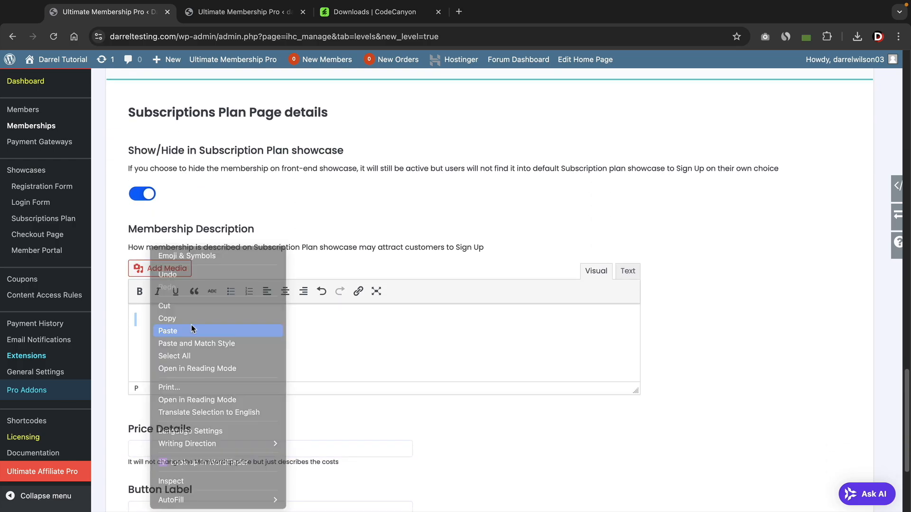
click(176, 328)
scroll(264, 319, down, 2)
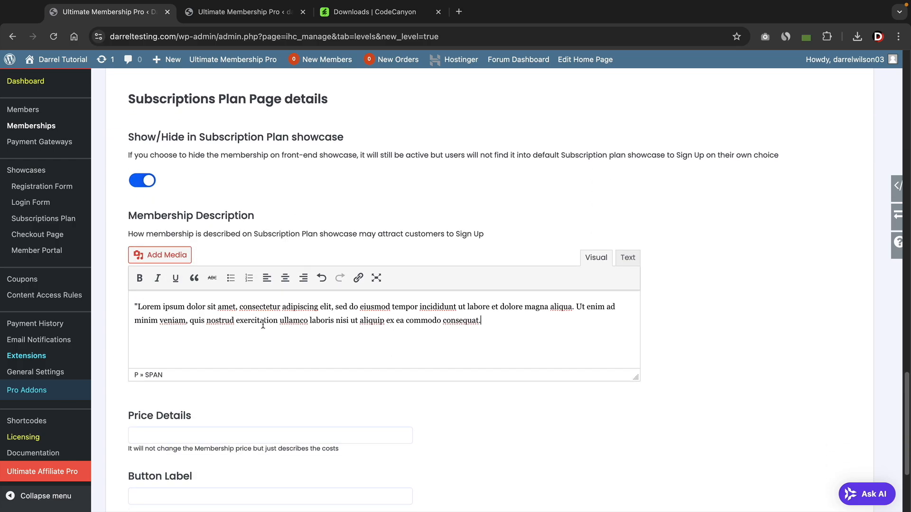
scroll(283, 333, down, 1)
Enter '$39' as price details and 'Buy Now' as button label, then save the plan.
click(204, 359)
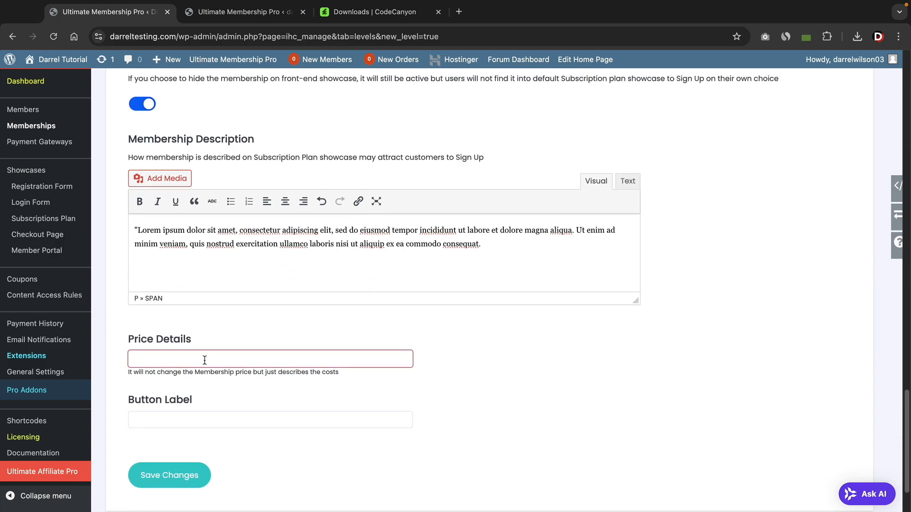
text($39)
key(Tab)
text(Buy Now)
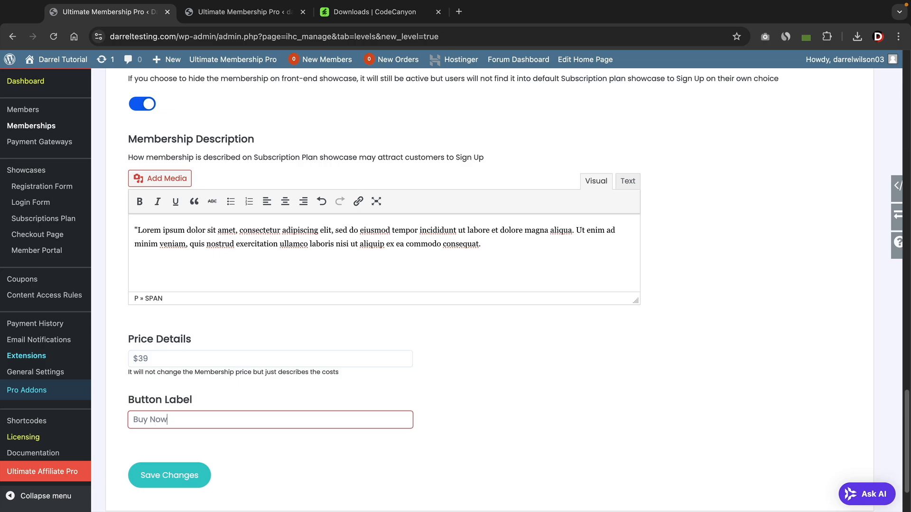
click(177, 477)
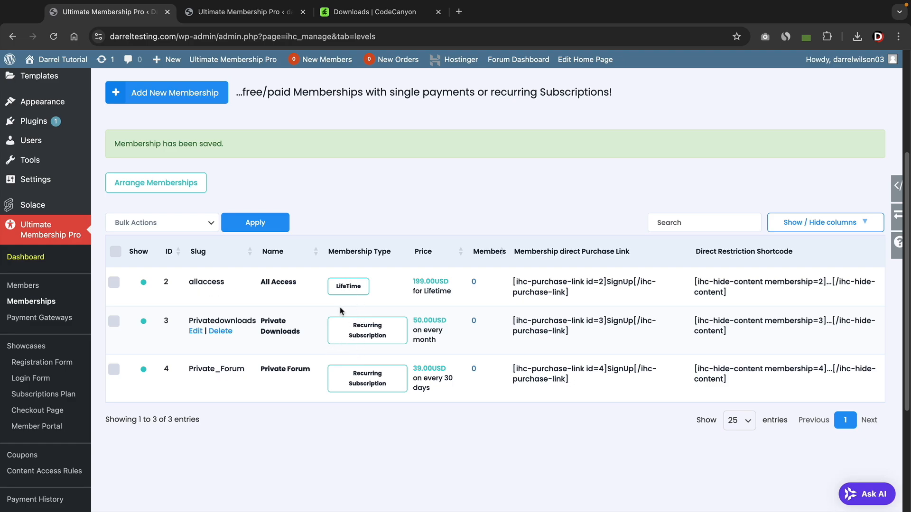
Go to the showcases overview and open the Subscriptions Plan showcase settings.
scroll(339, 311, up, 4)
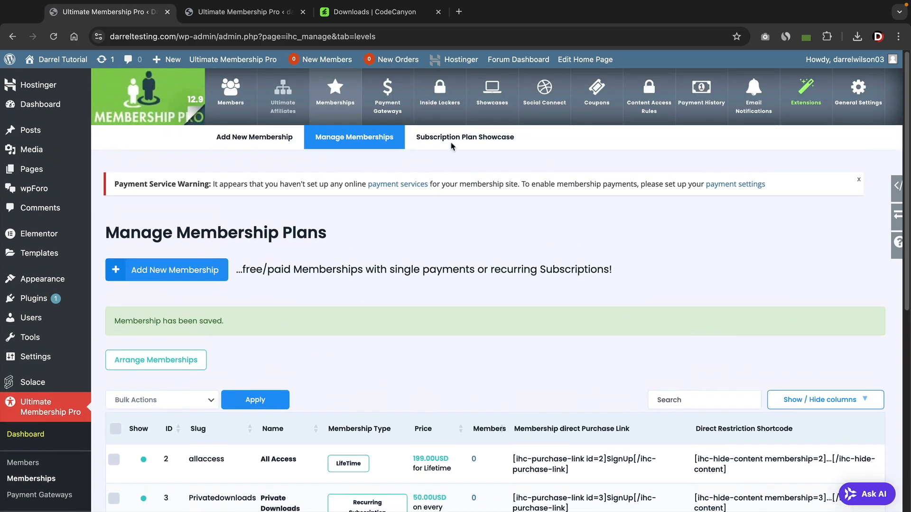
click(500, 98)
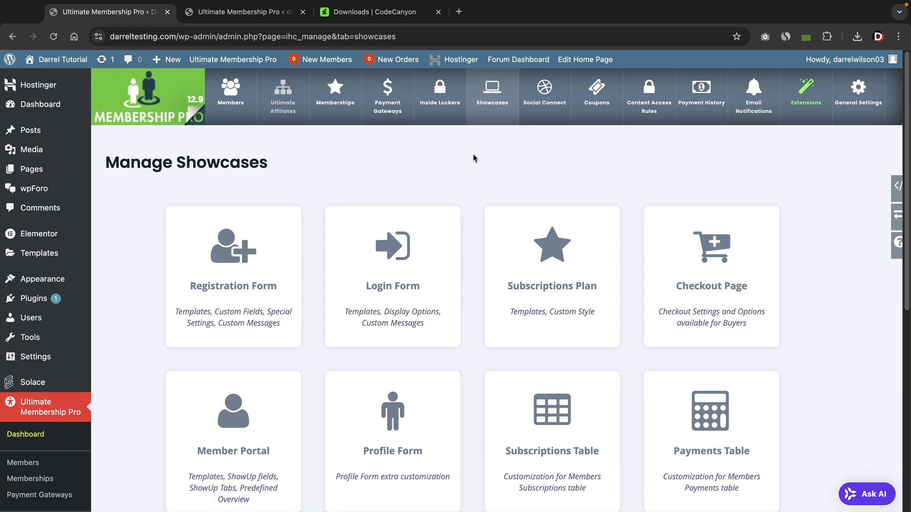
scroll(474, 158, down, 3)
scroll(325, 240, down, 2)
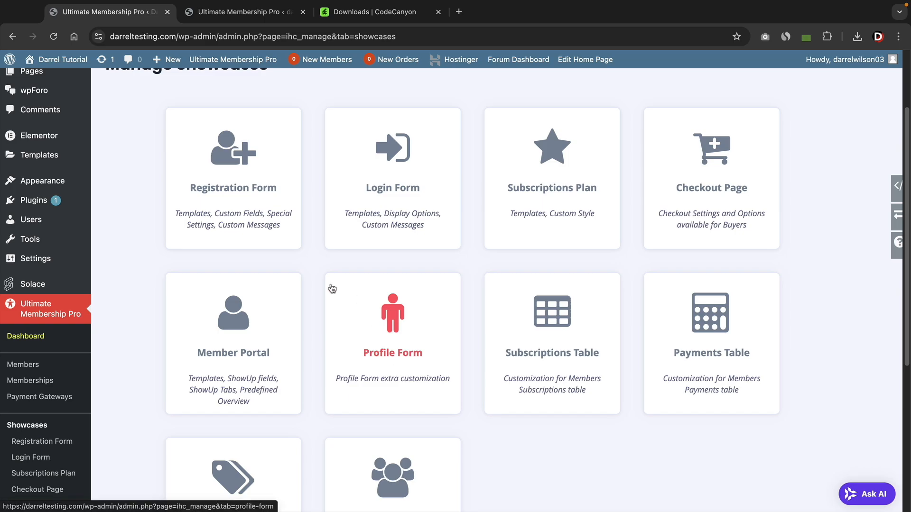
click(536, 194)
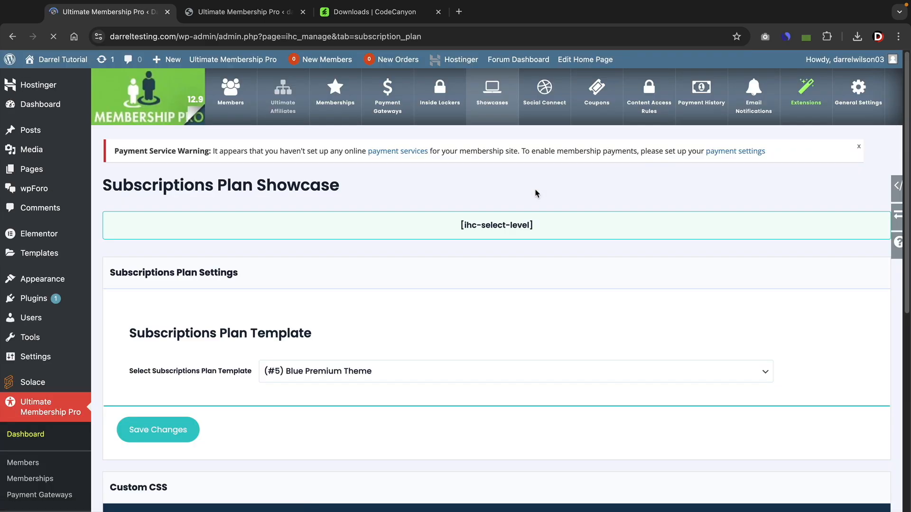
Review the preview cards: All Access at 199, Private Downloads at 50, and Private Forum.
scroll(511, 196, down, 5)
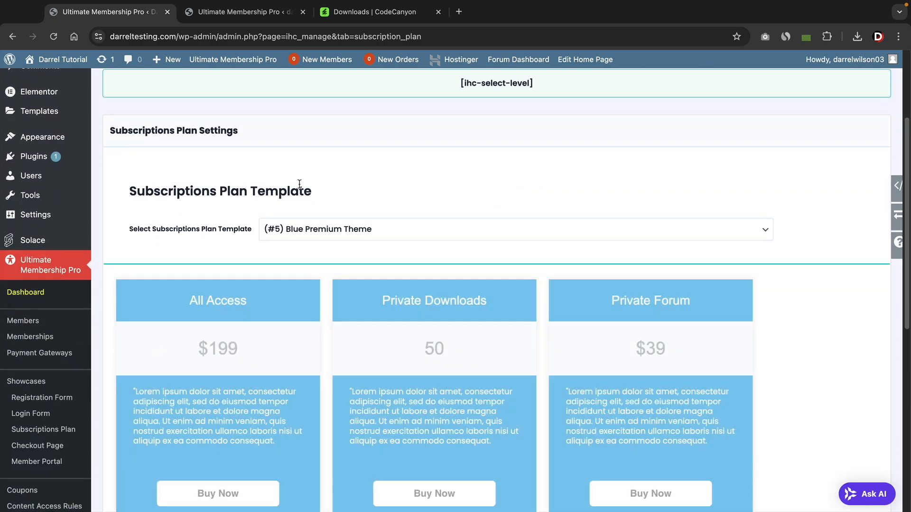
scroll(325, 195, down, 3)
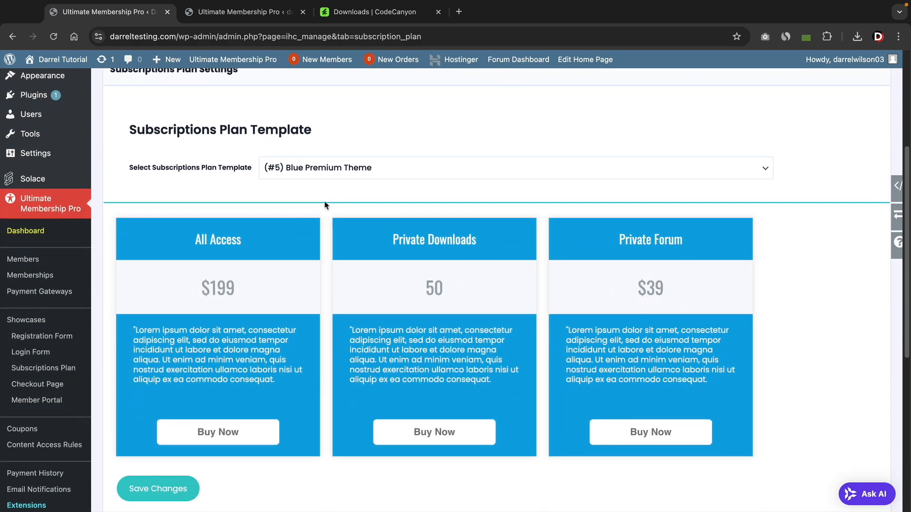
drag(244, 241, 203, 231)
drag(478, 242, 371, 243)
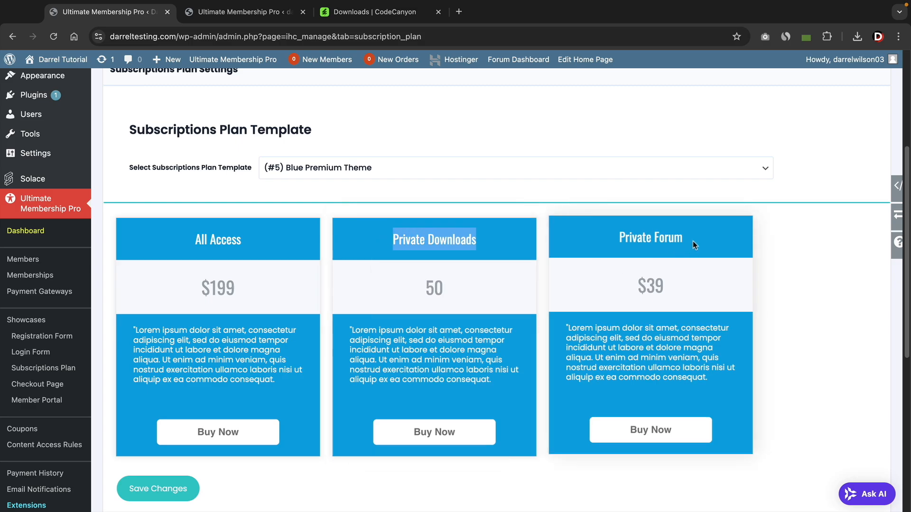
drag(693, 245, 620, 240)
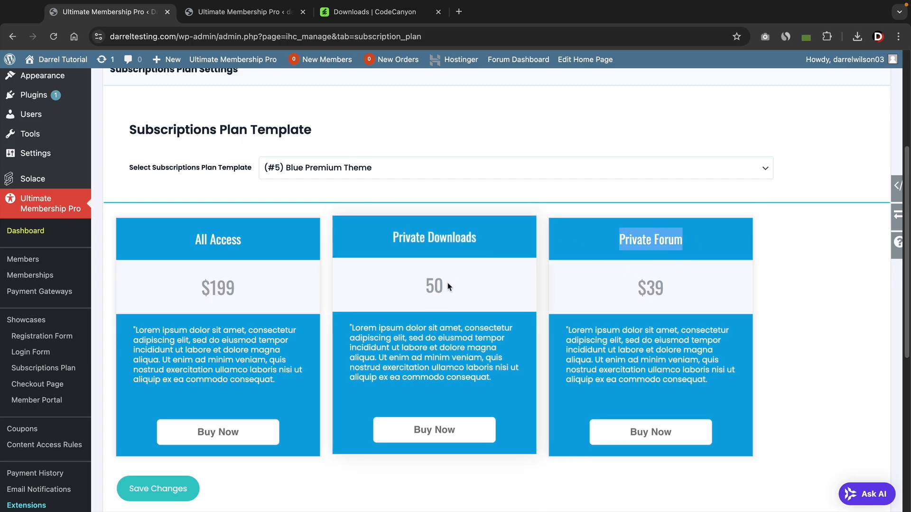
drag(450, 287, 418, 287)
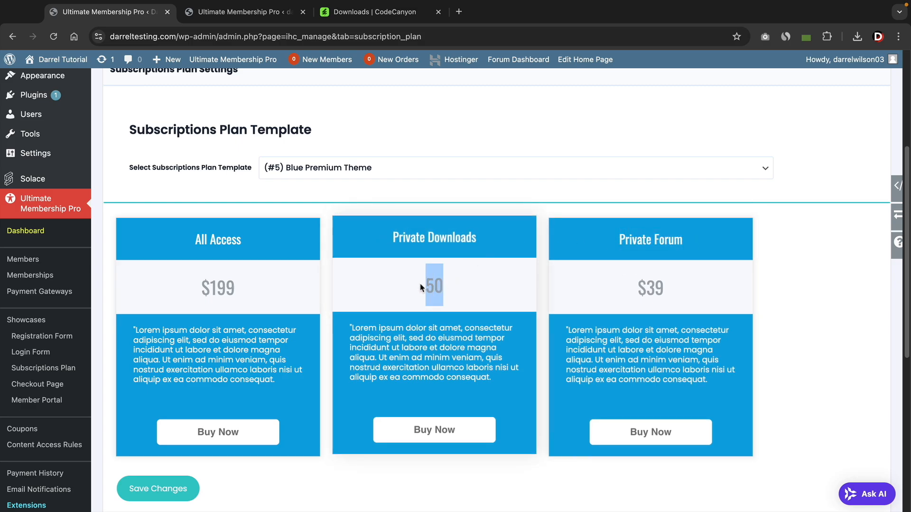
drag(393, 239, 375, 234)
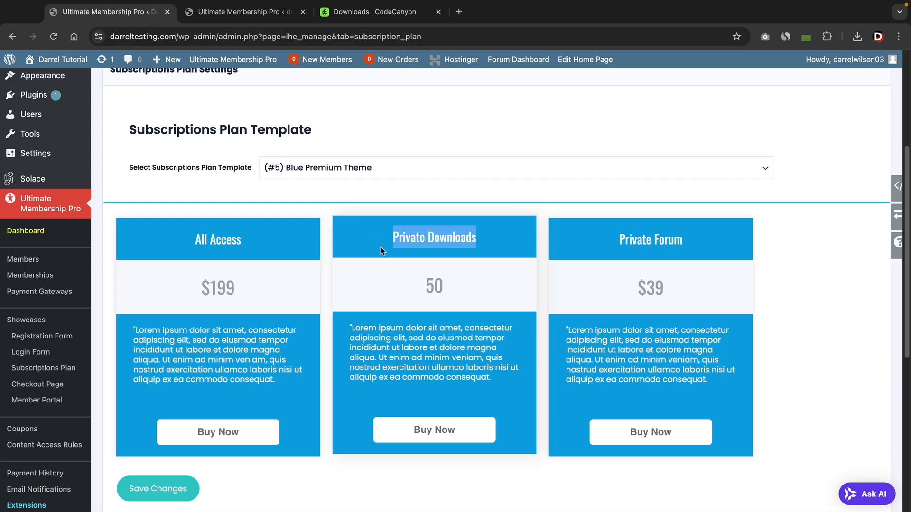
drag(440, 282, 416, 286)
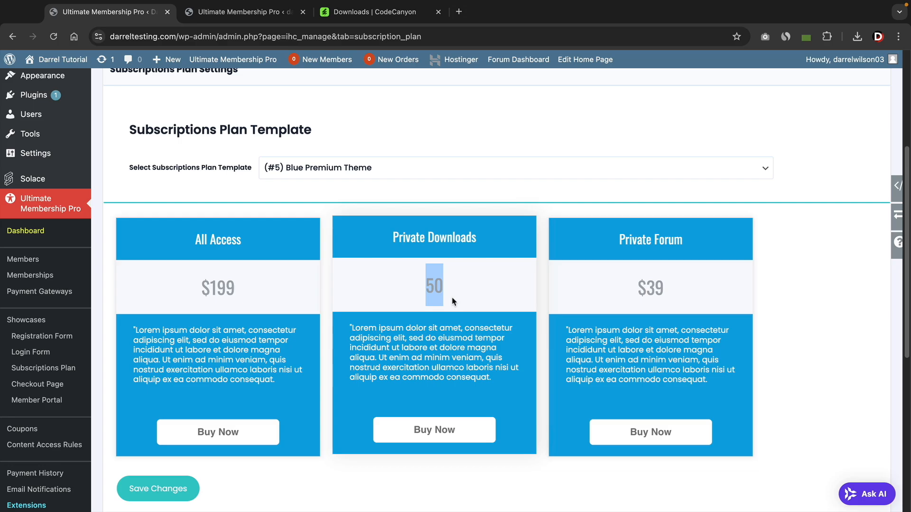
drag(236, 286, 208, 284)
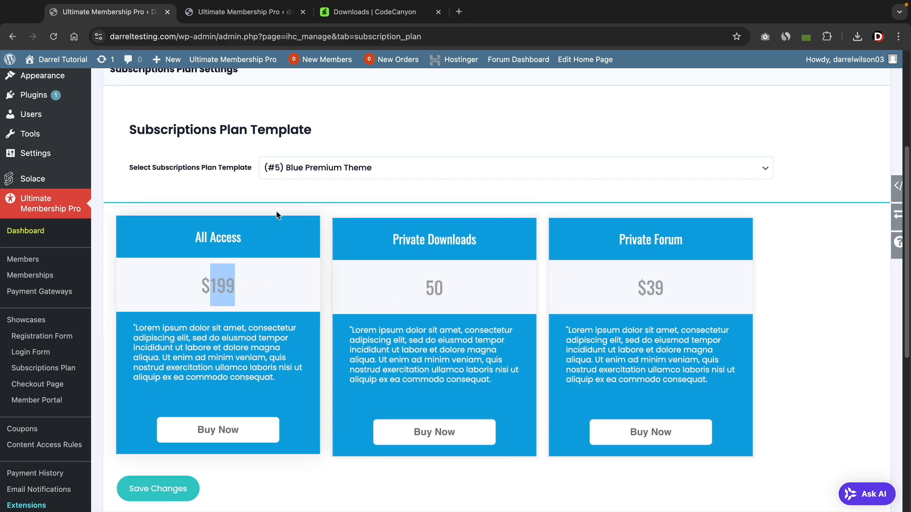
click(285, 167)
Preview the Modern, Gray, Green Premium, Effect Premium, Sample and Business plan templates.
click(318, 119)
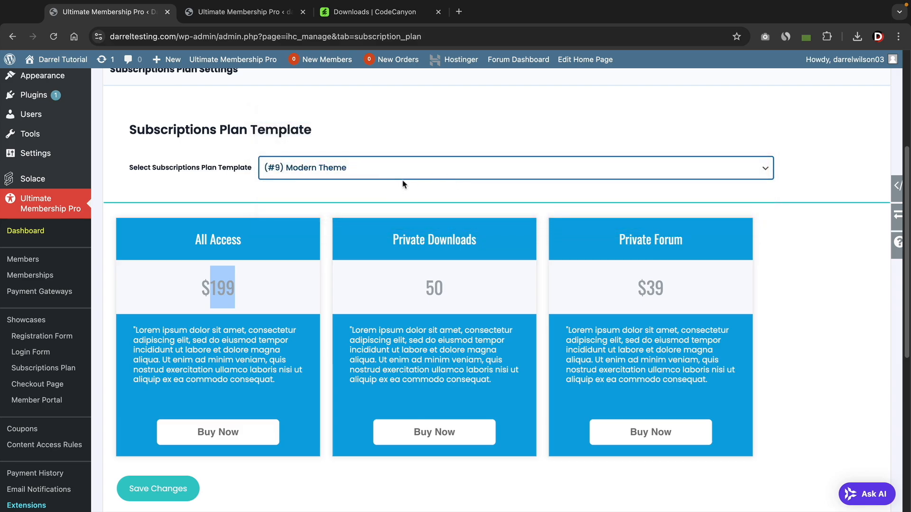
scroll(385, 172, down, 2)
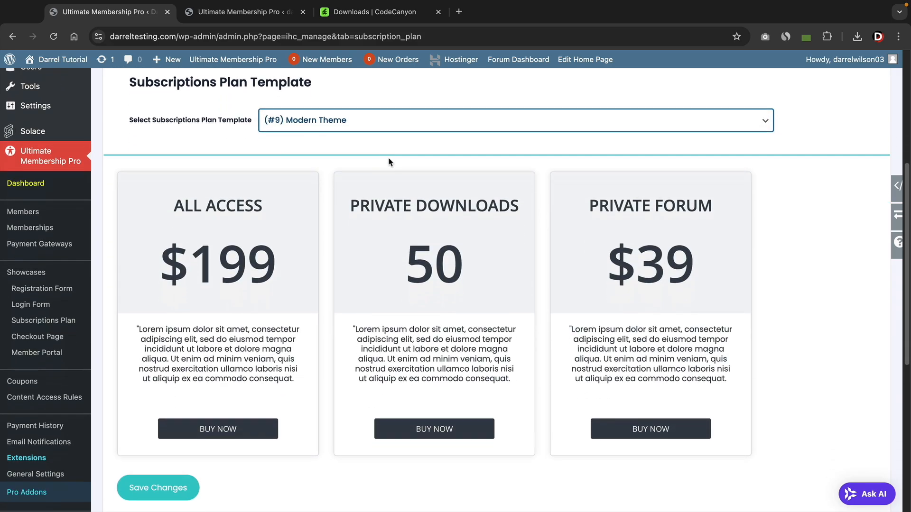
click(391, 122)
click(393, 134)
click(398, 124)
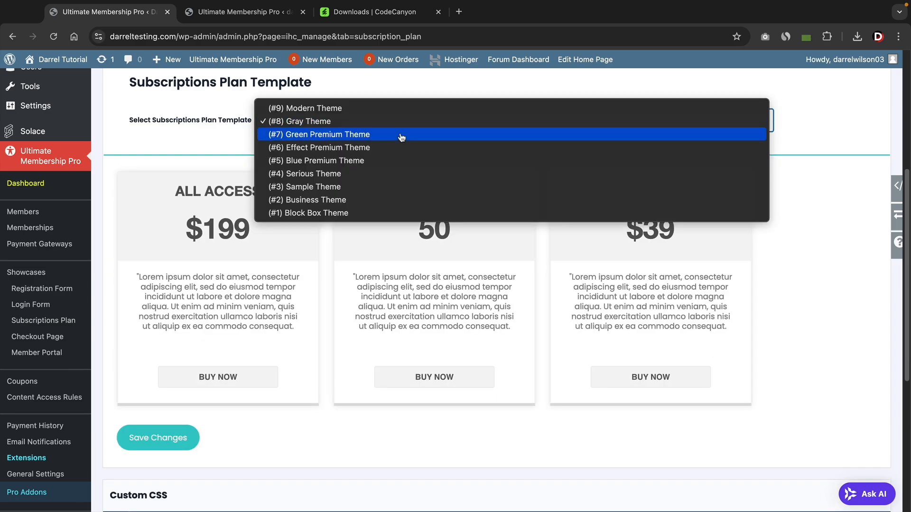
click(401, 138)
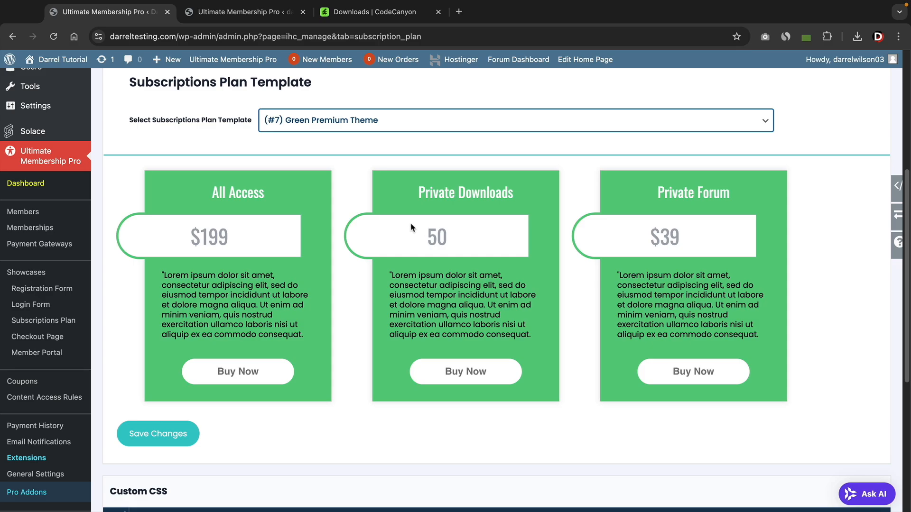
click(396, 124)
click(391, 136)
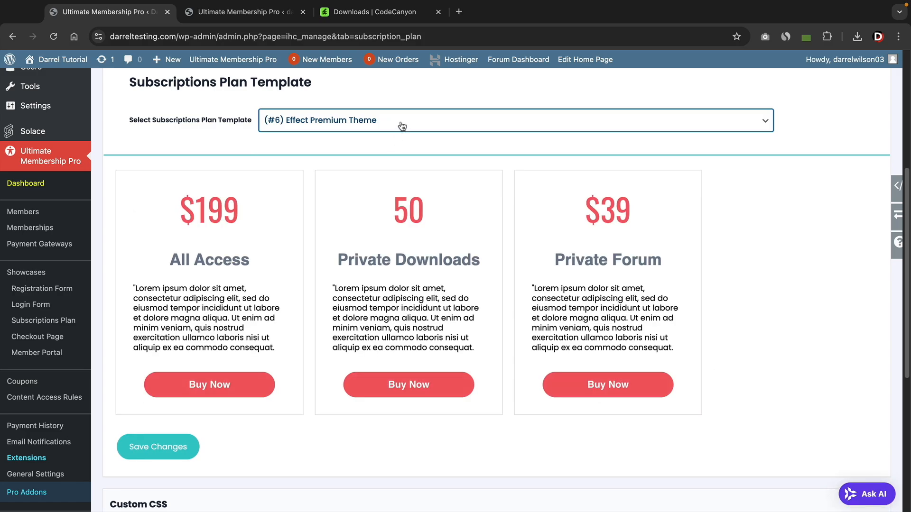
click(391, 129)
click(393, 160)
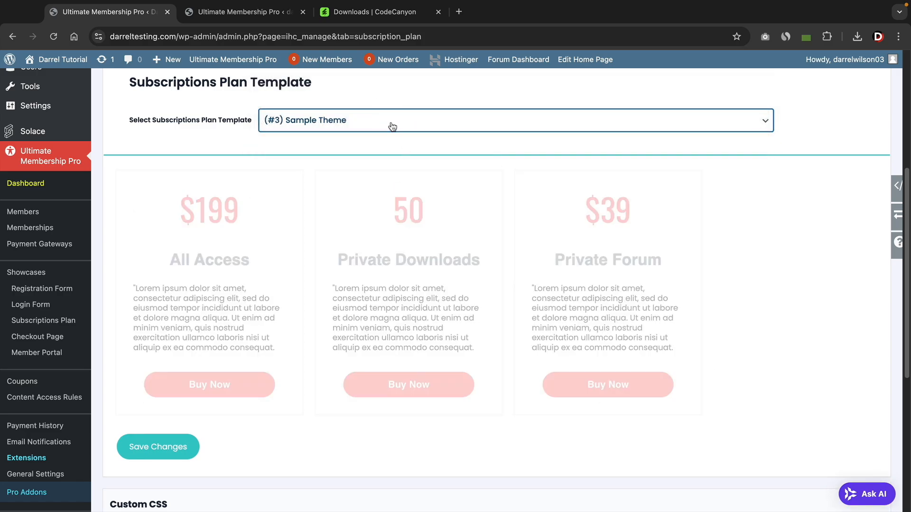
click(392, 125)
click(396, 138)
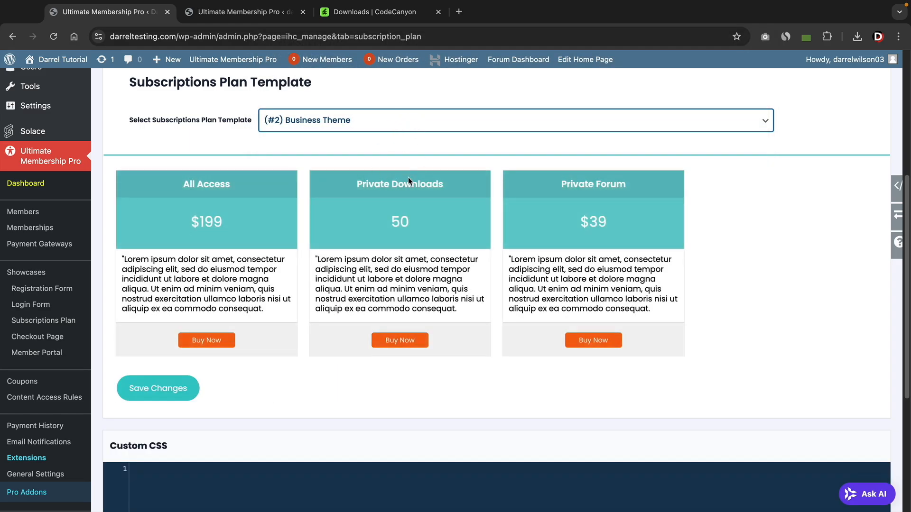
scroll(366, 235, down, 5)
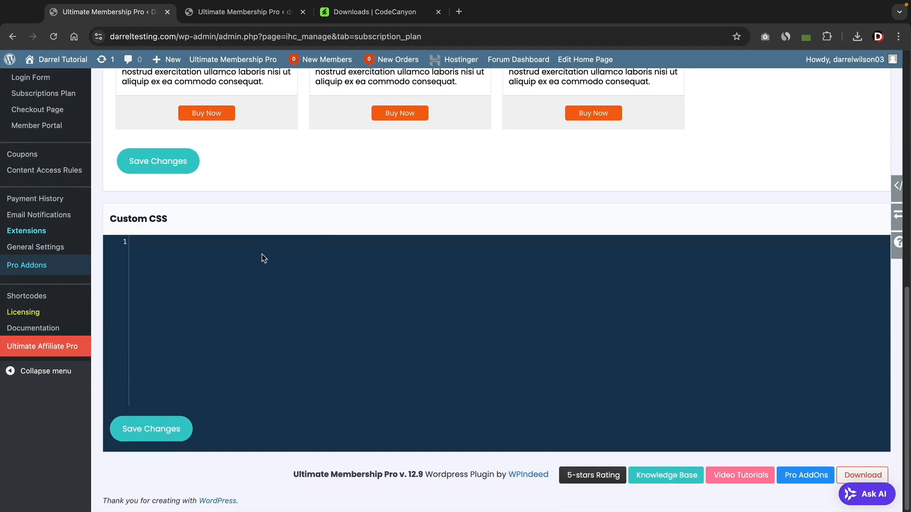
scroll(366, 281, up, 5)
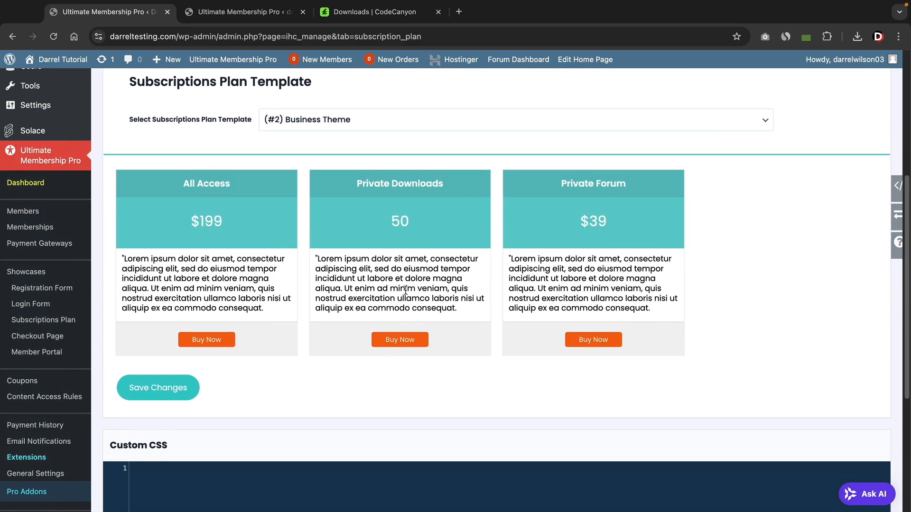
scroll(405, 290, up, 2)
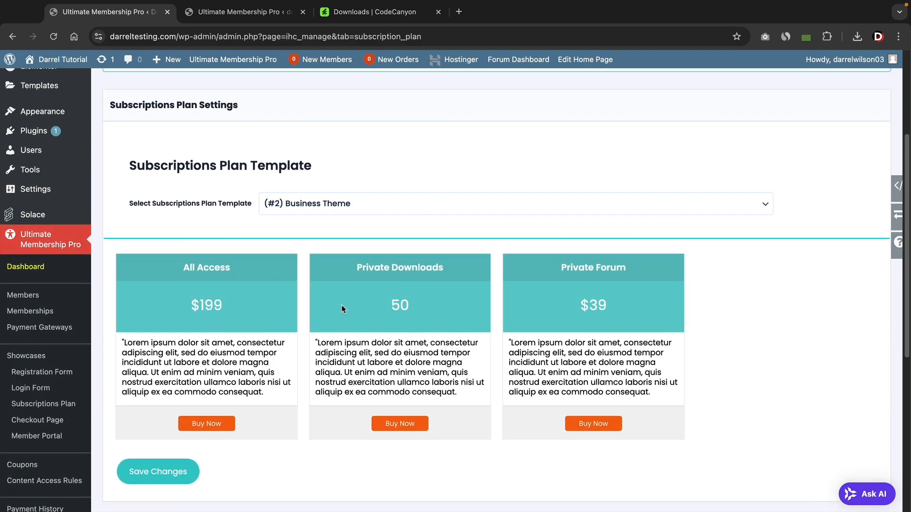
Select (#8) Gray Theme as the plan template and save the change.
click(374, 207)
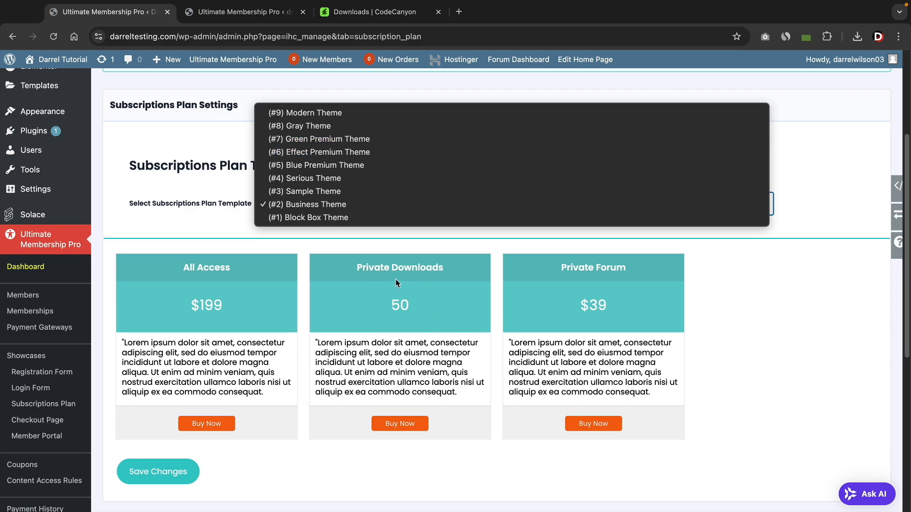
click(340, 126)
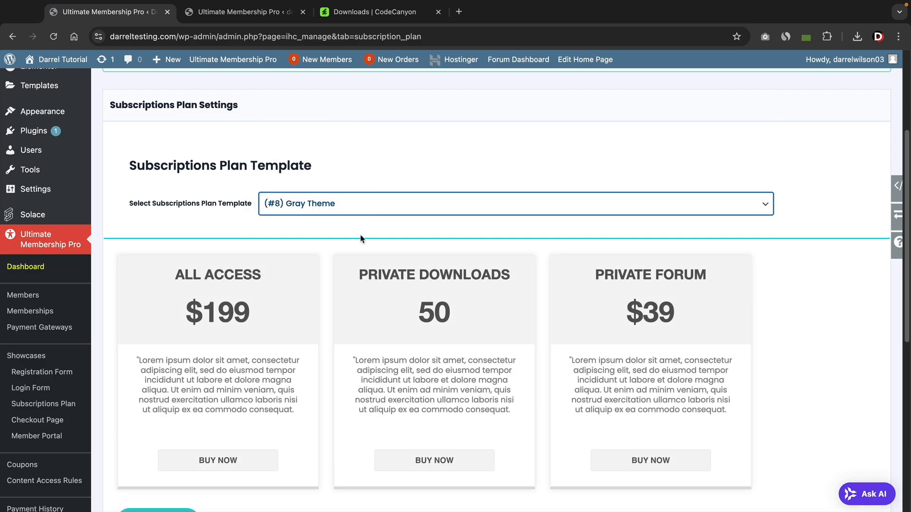
scroll(360, 238, down, 2)
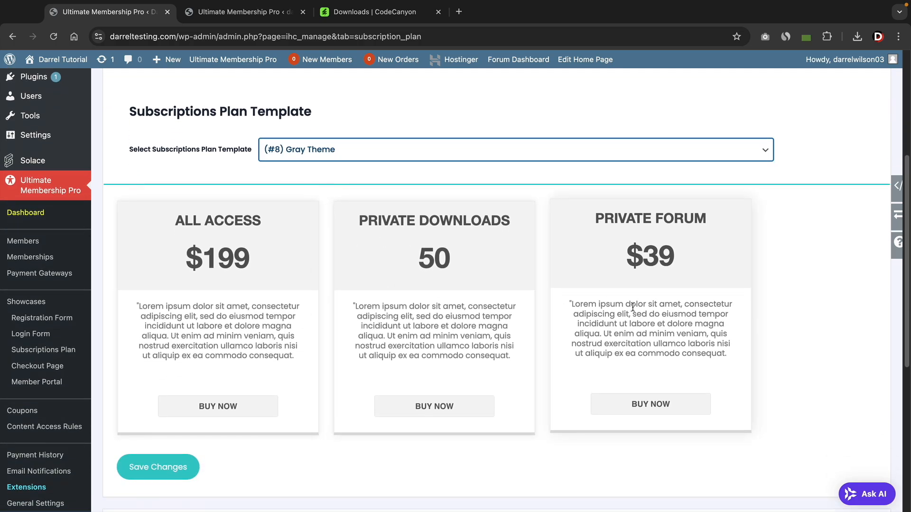
click(168, 470)
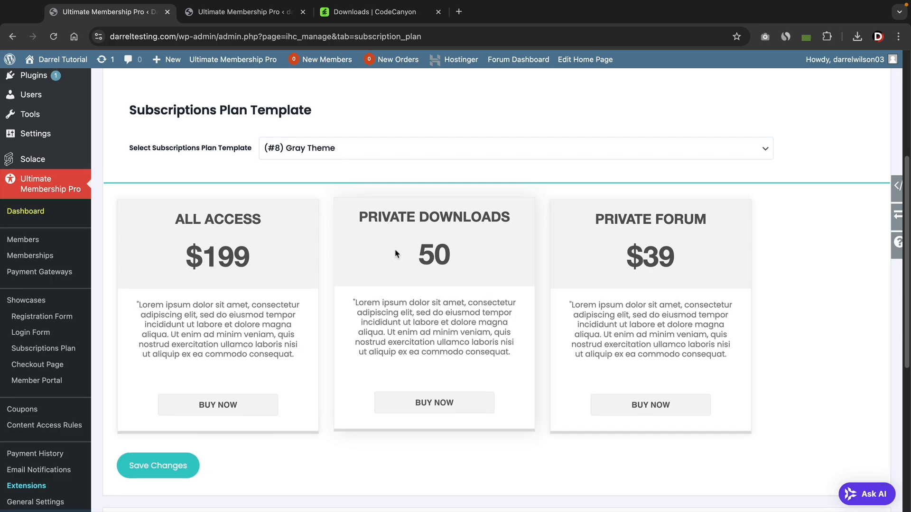
scroll(396, 254, up, 5)
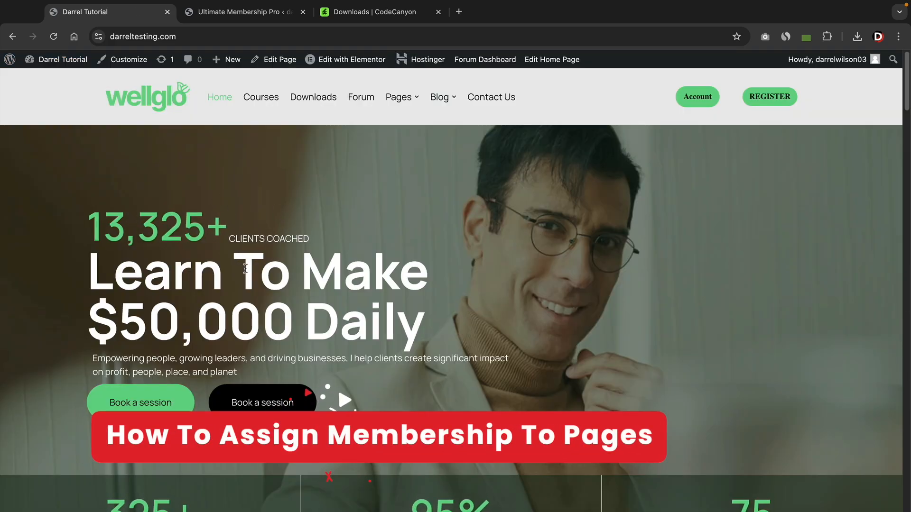
Go to the site's Courses page and open it in the page editor.
click(266, 104)
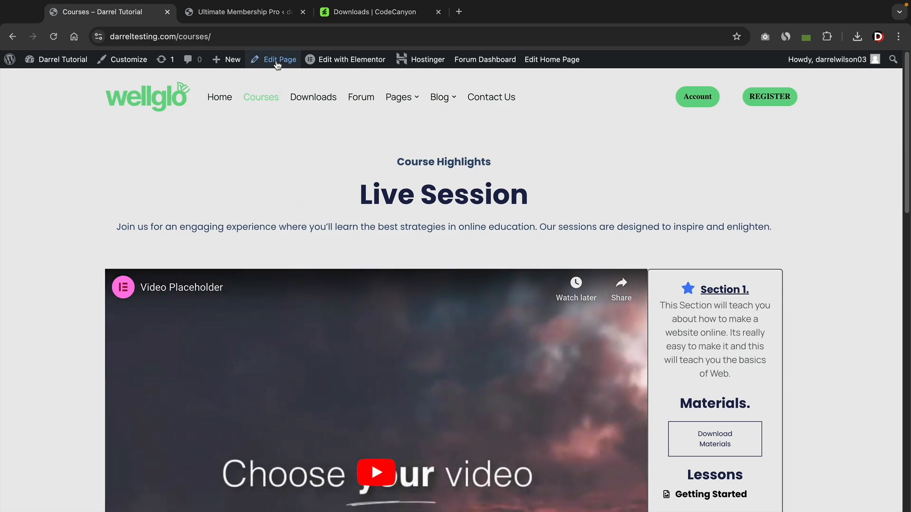
click(278, 63)
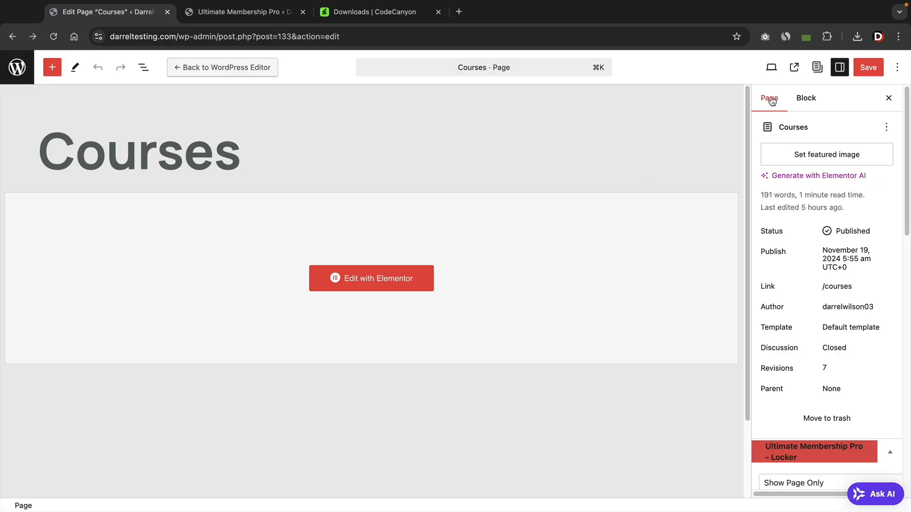
Set the Courses page locker to show the page only to All Access members.
scroll(796, 259, down, 5)
scroll(796, 260, down, 3)
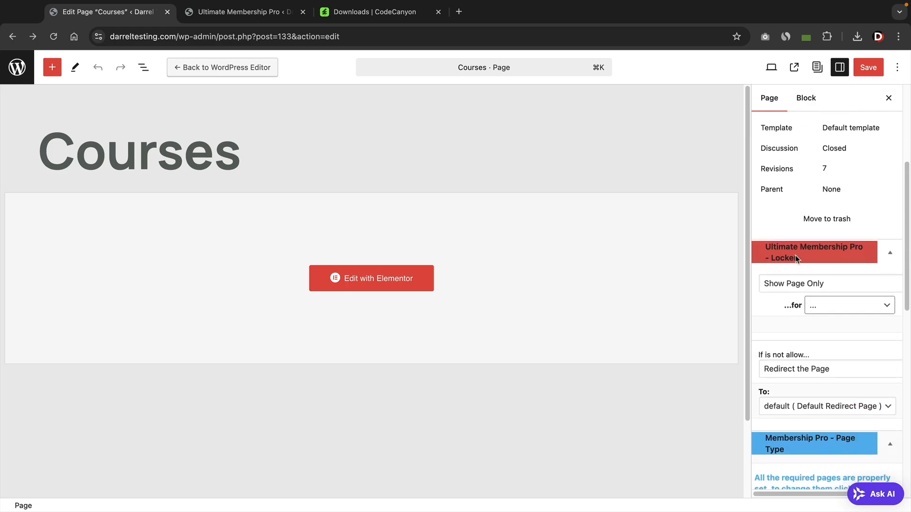
scroll(681, 276, down, 1)
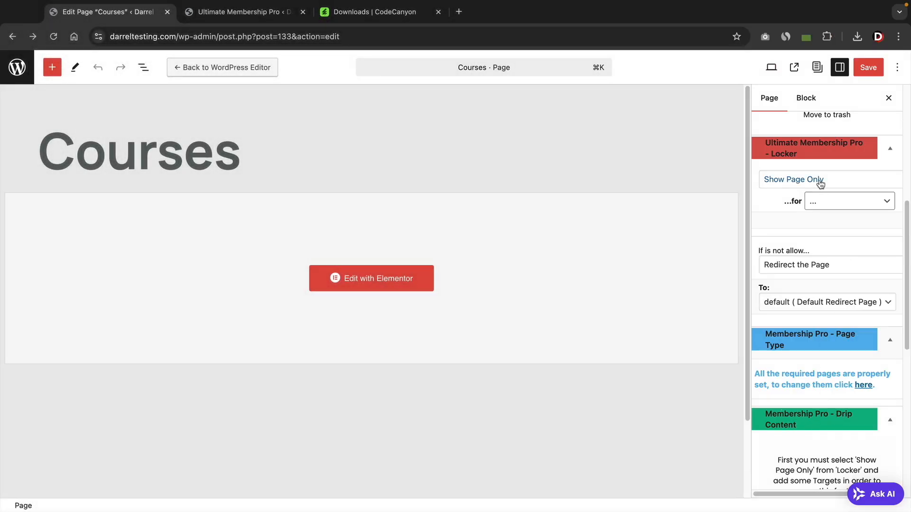
click(811, 184)
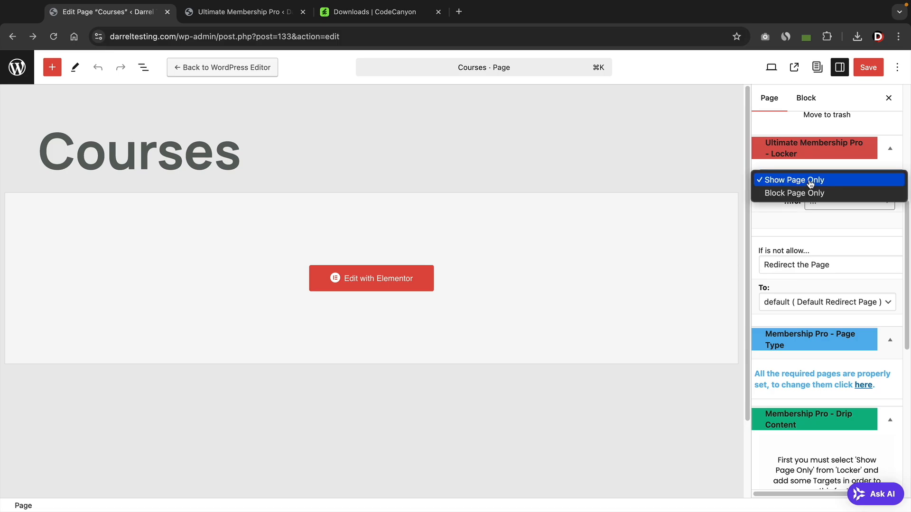
click(810, 183)
click(826, 204)
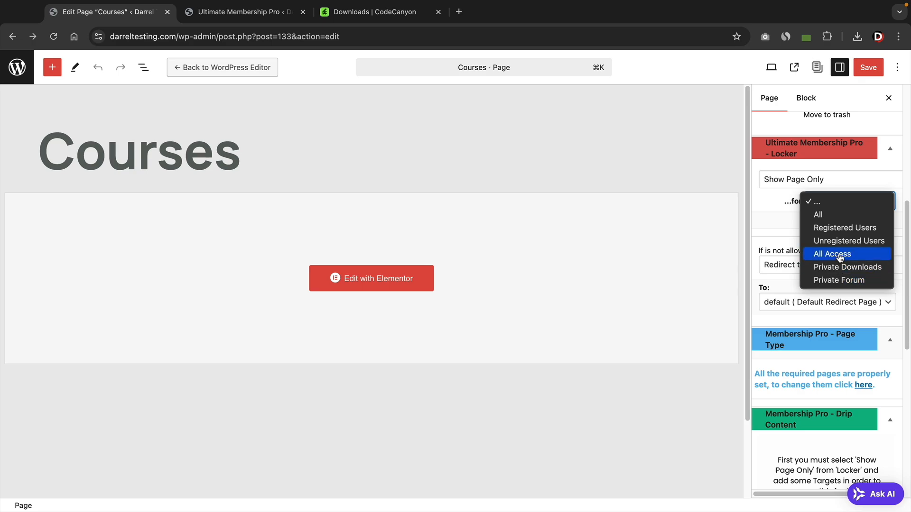
click(839, 255)
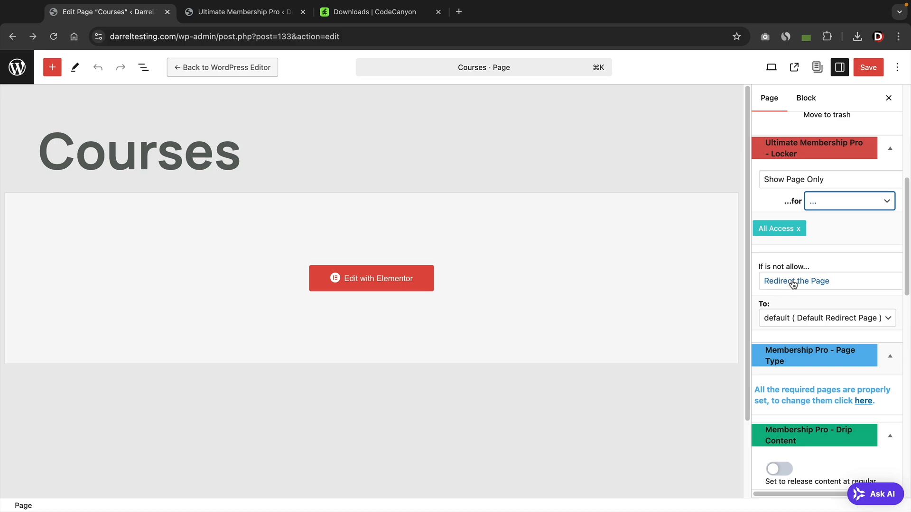
Redirect disallowed visitors to the Subscription Plan page.
click(788, 284)
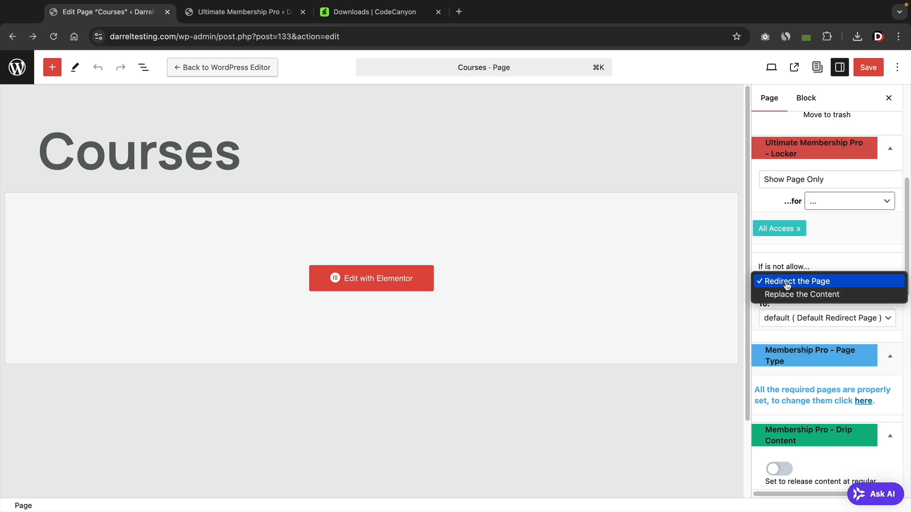
click(786, 285)
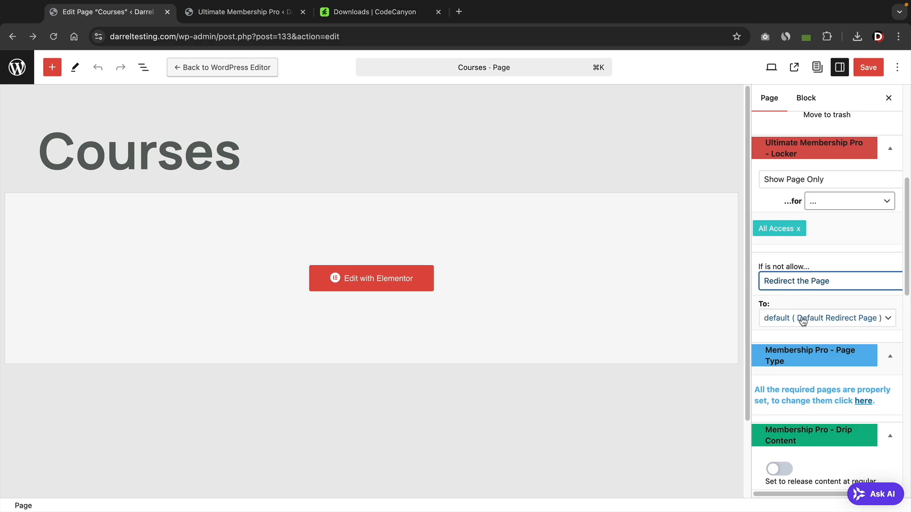
click(802, 320)
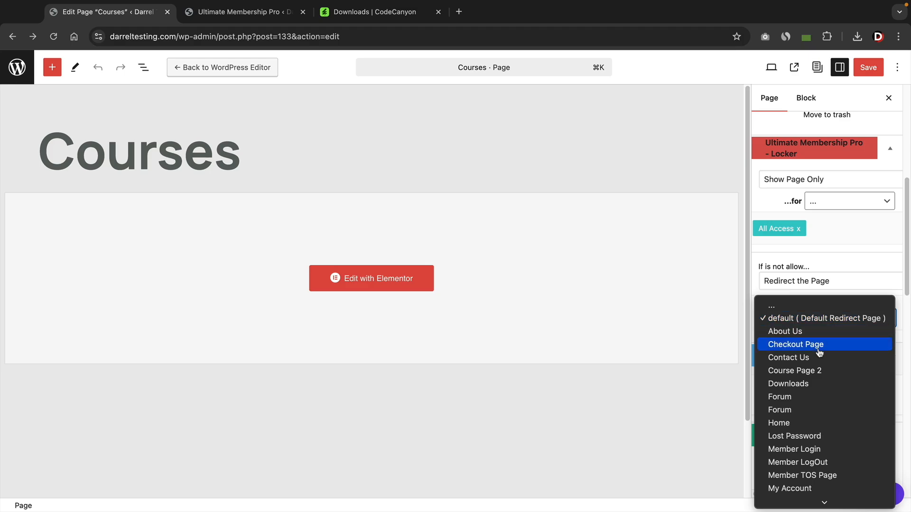
scroll(849, 386, down, 2)
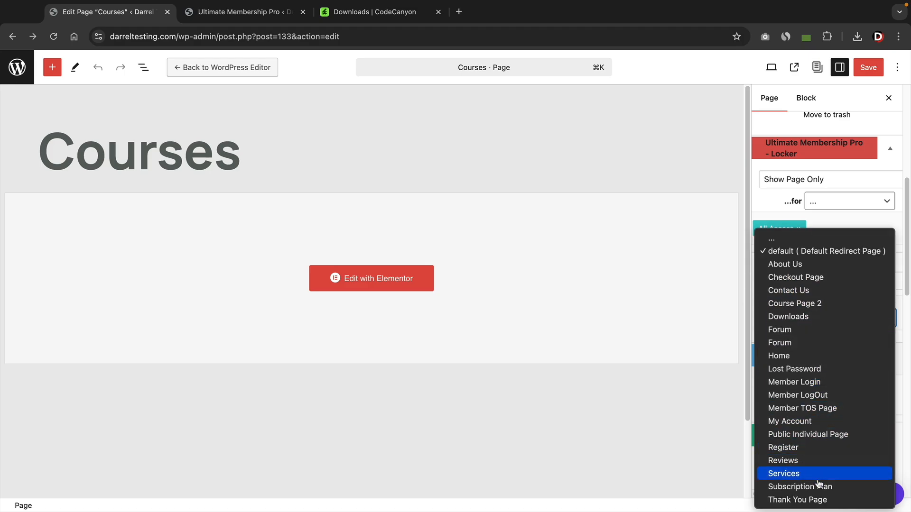
click(828, 487)
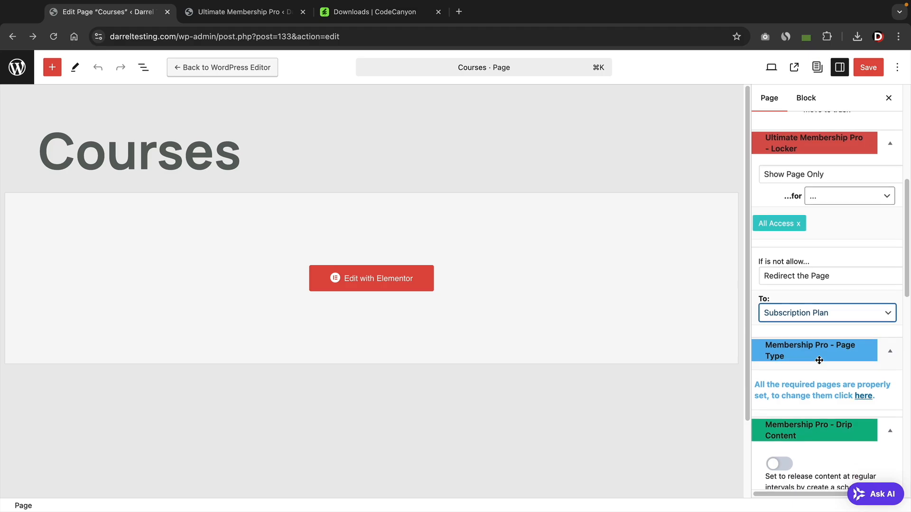
Open the pages setup link in a new tab and switch to it.
scroll(819, 361, down, 3)
right_click(867, 314)
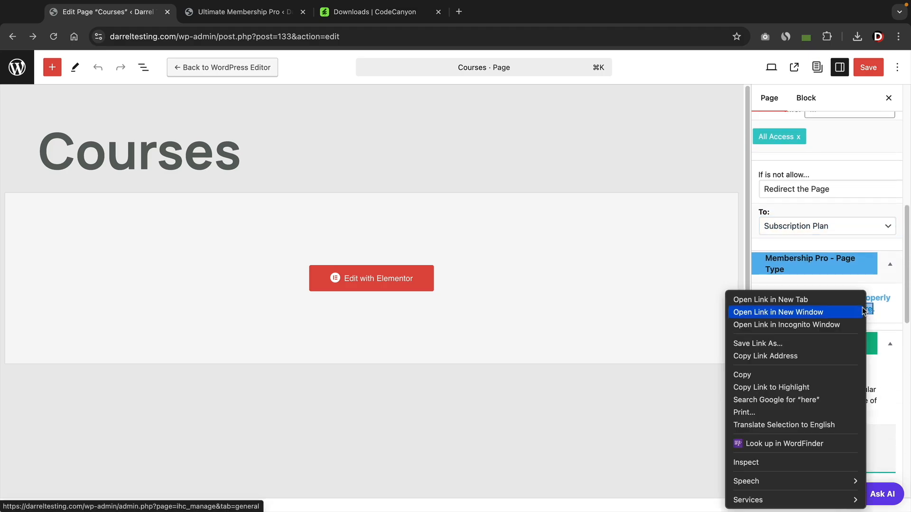
click(789, 355)
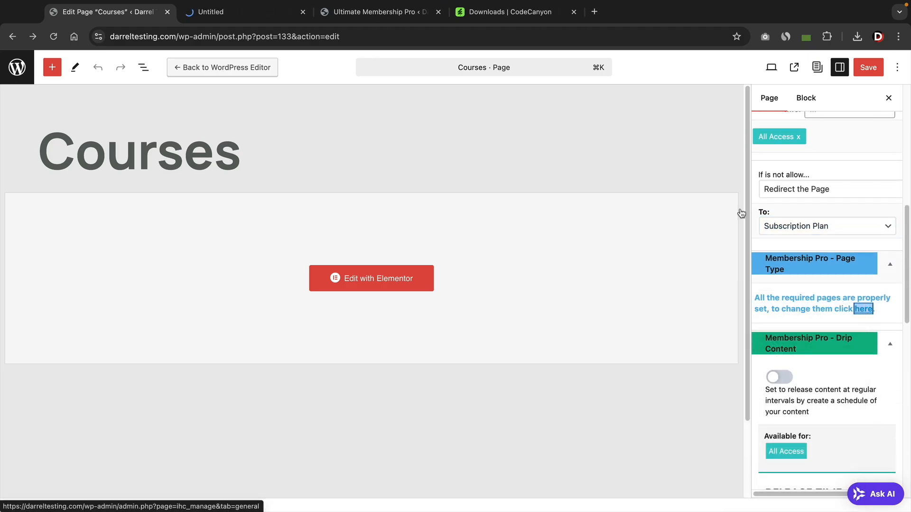
click(221, 13)
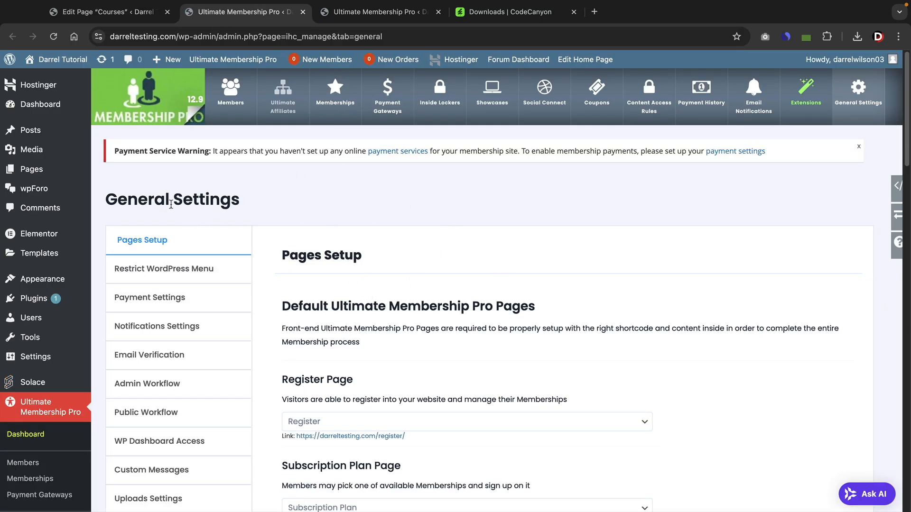
Look through the Pages Setup settings, then return to the Courses page editor tab.
scroll(450, 285, down, 4)
scroll(358, 219, down, 1)
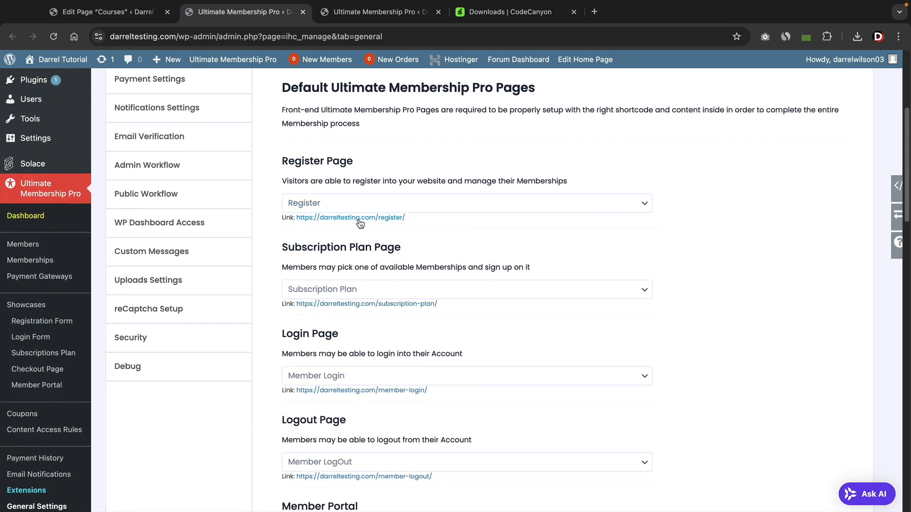
scroll(337, 197, down, 3)
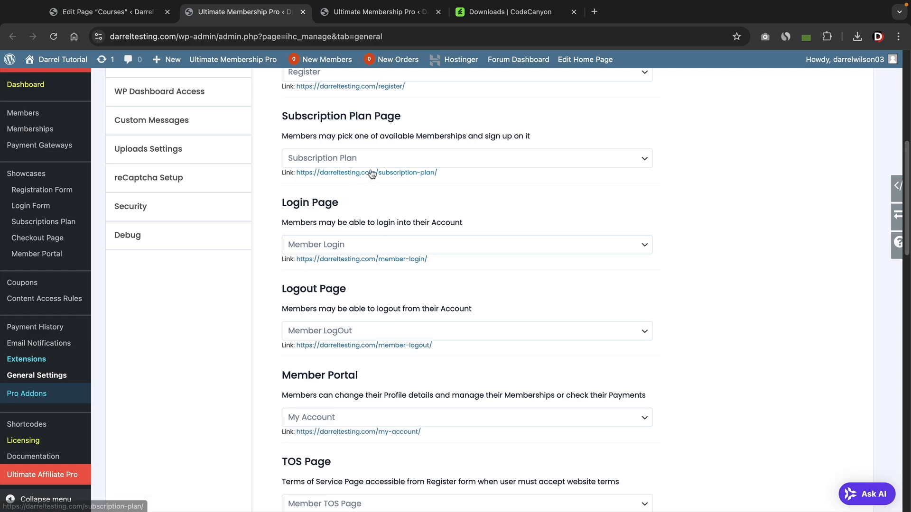
scroll(370, 381, down, 6)
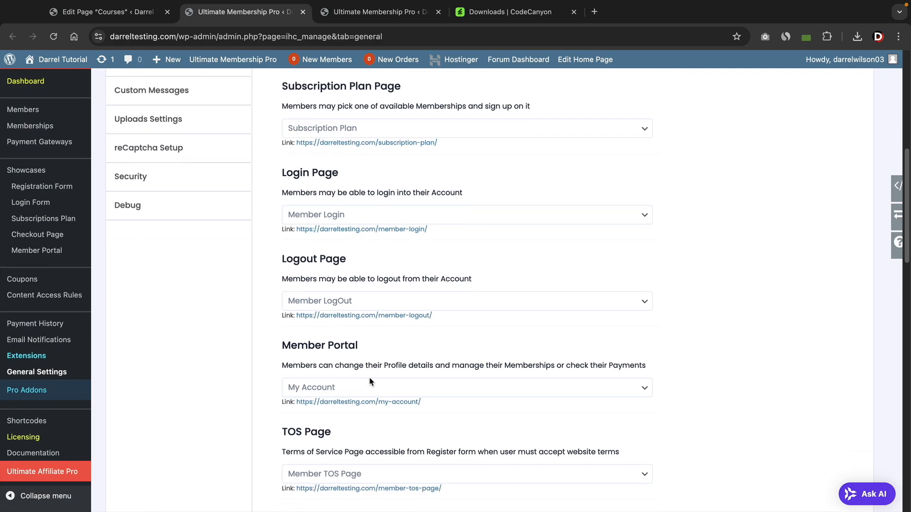
scroll(349, 315, down, 10)
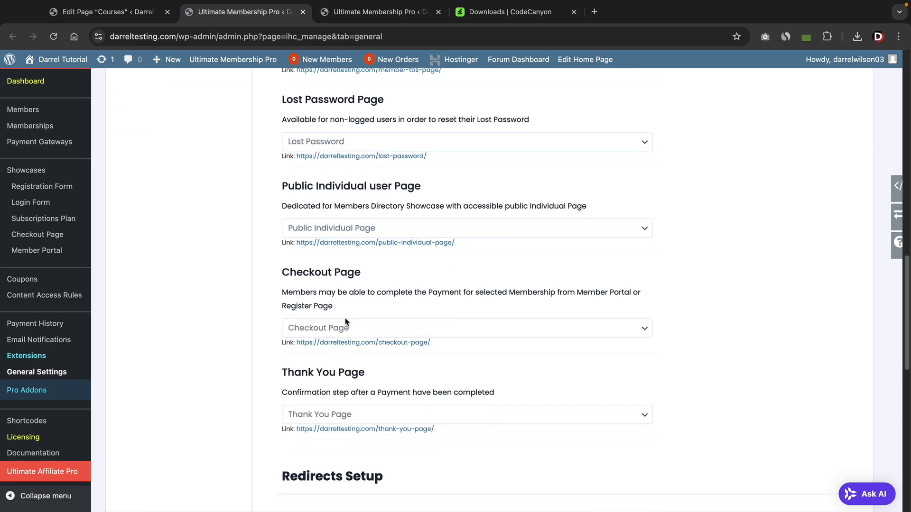
scroll(351, 318, down, 4)
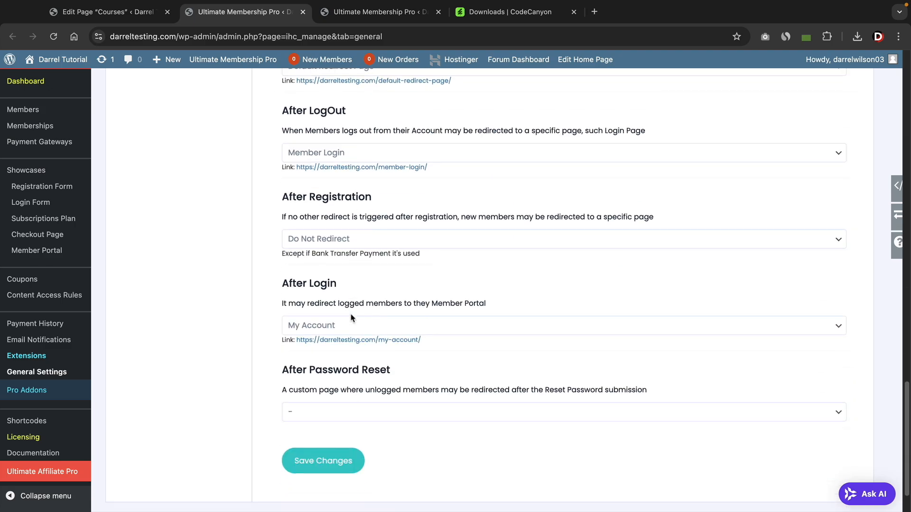
scroll(351, 318, up, 12)
scroll(351, 317, up, 16)
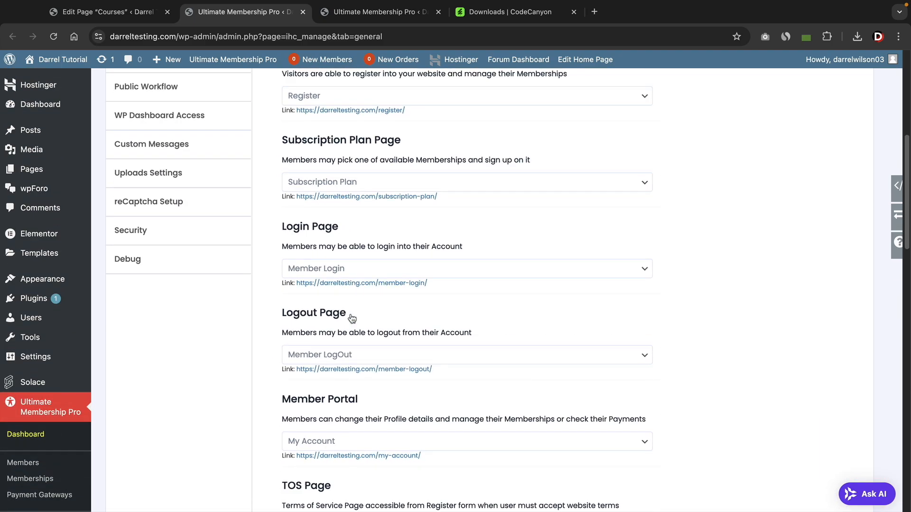
scroll(381, 340, down, 2)
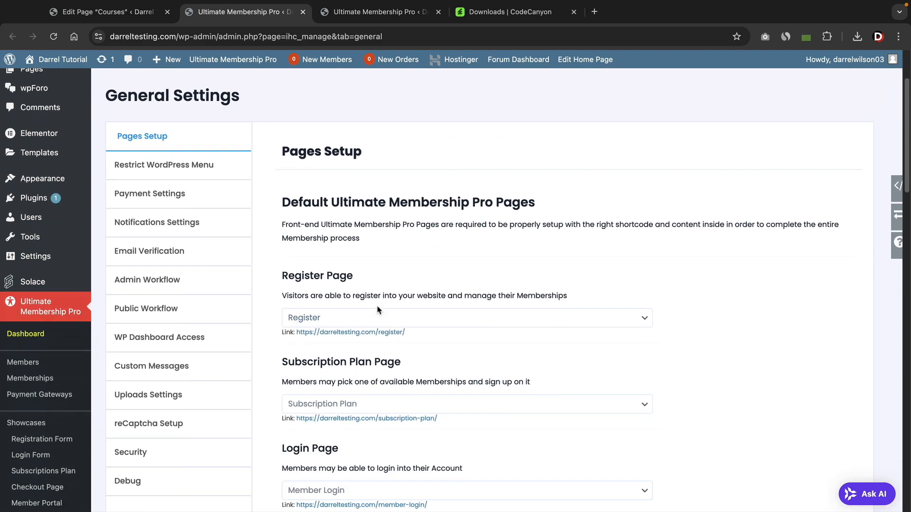
drag(289, 276, 375, 275)
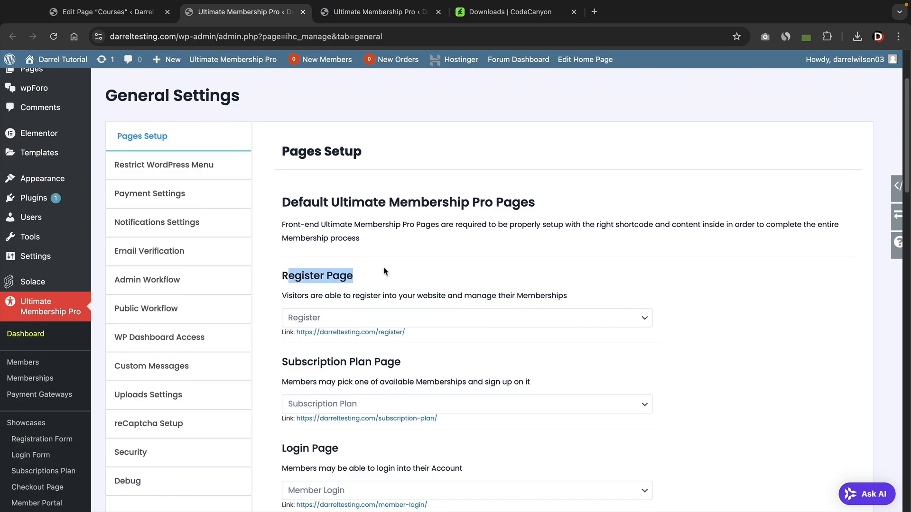
key(ctrl+shift+Tab)
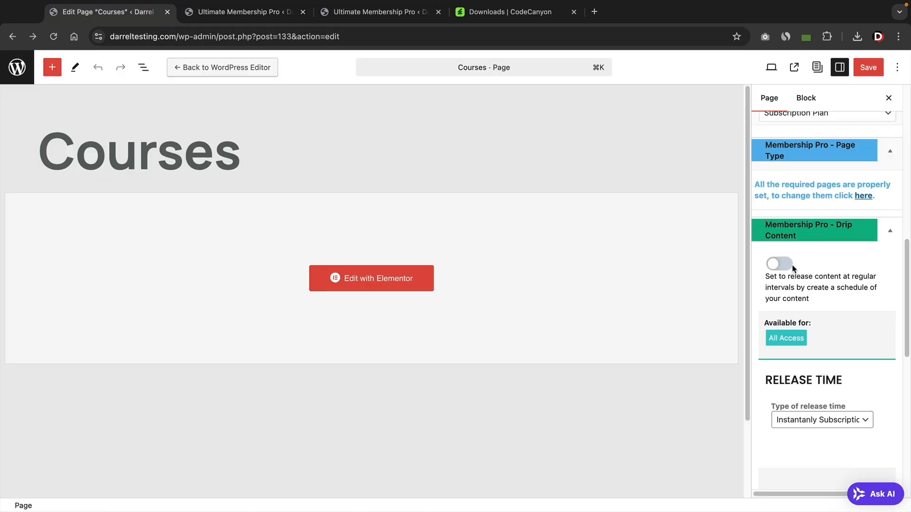
Leave drip content off, keep release time at Instantly Subscription, and save the Courses page.
click(776, 264)
click(784, 267)
click(831, 420)
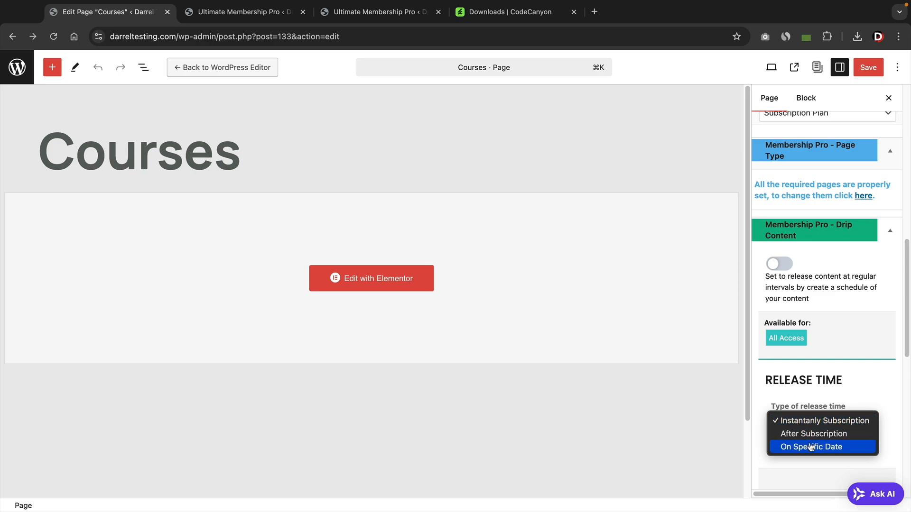
click(809, 419)
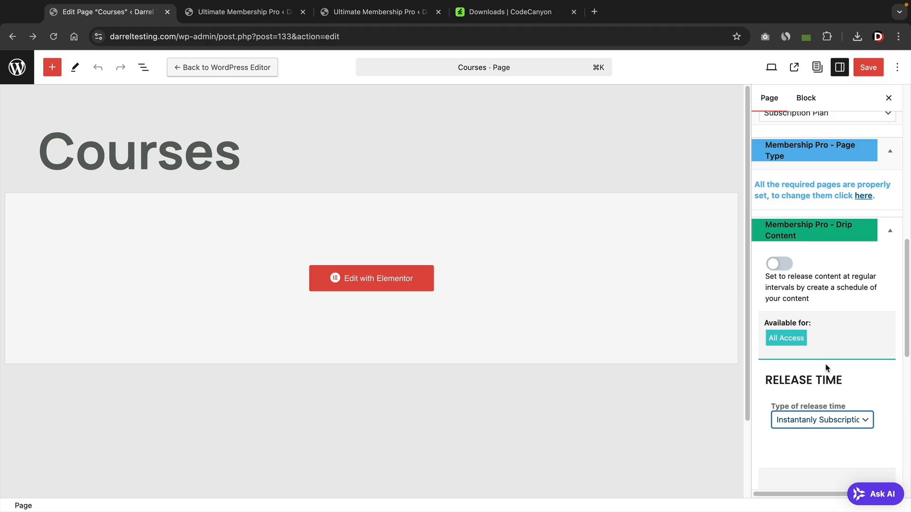
scroll(826, 368, up, 15)
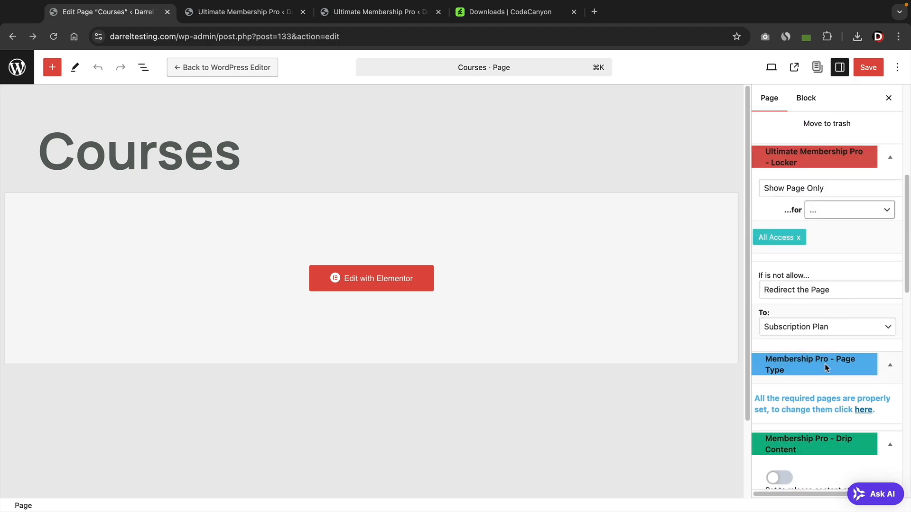
click(867, 69)
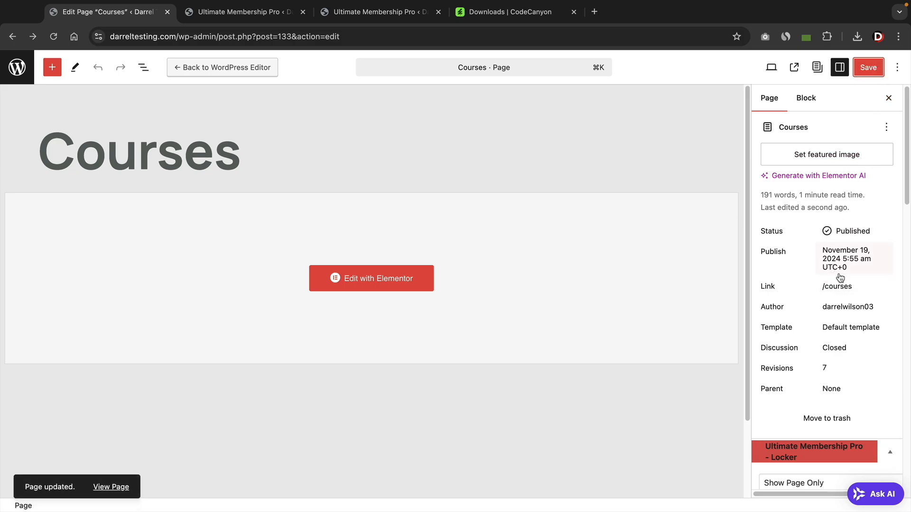
click(898, 37)
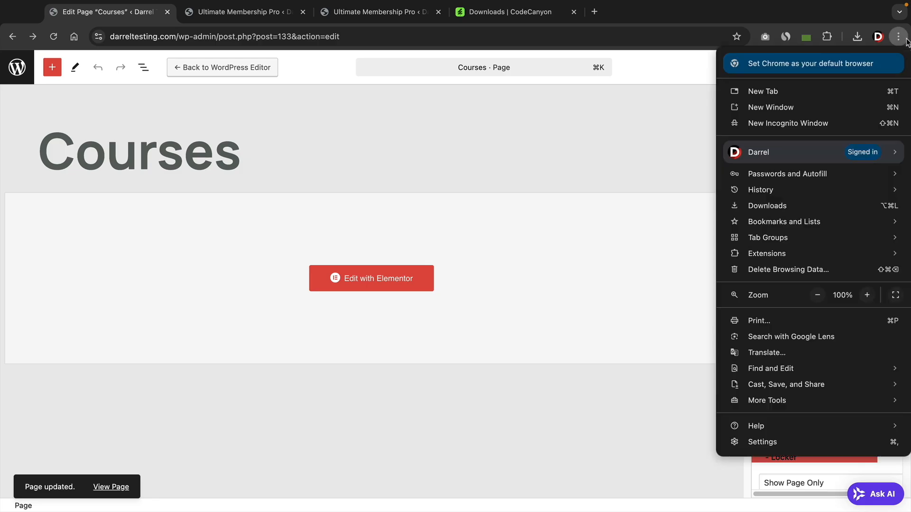
In an incognito window, open Courses and check the ALL ACCESS and PRIVATE FORUM plans shown.
click(852, 123)
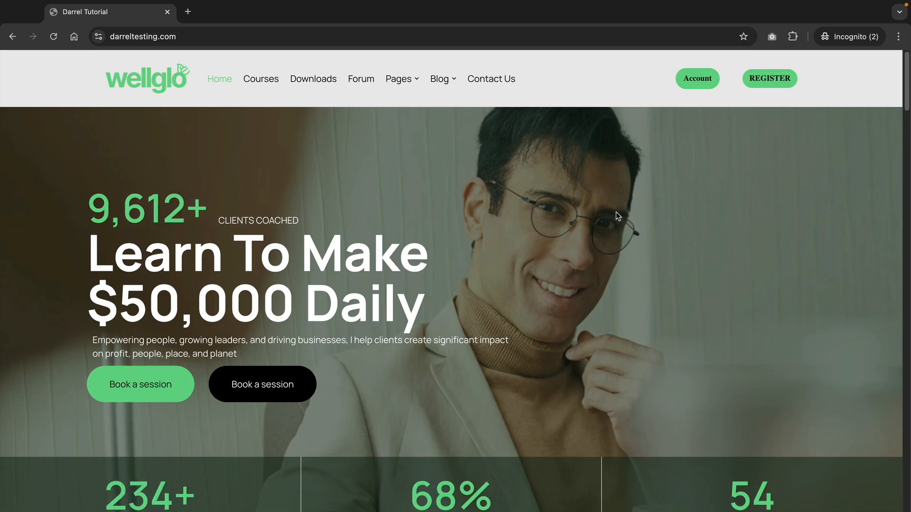
click(257, 83)
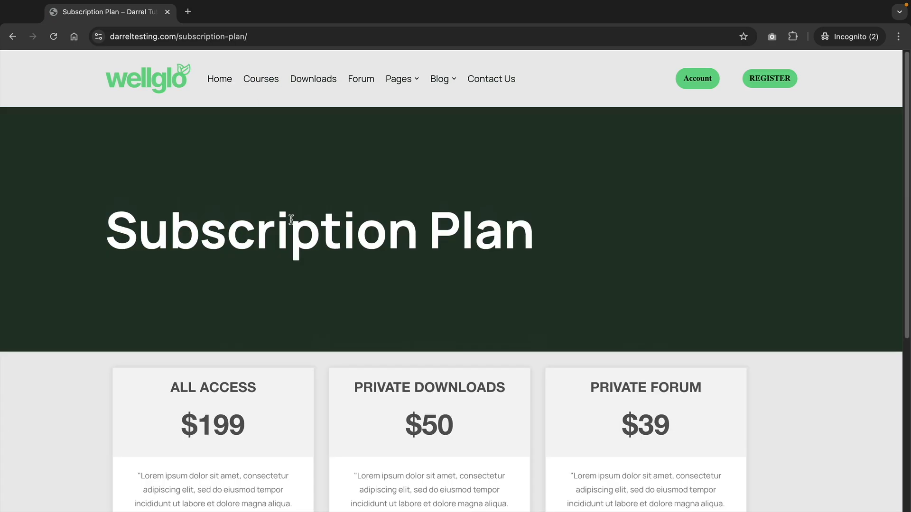
scroll(371, 232, down, 4)
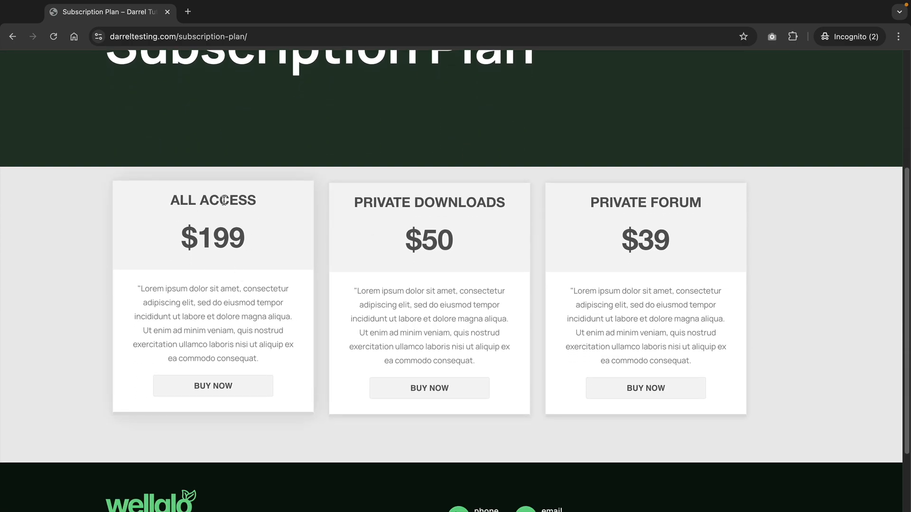
drag(257, 200, 174, 194)
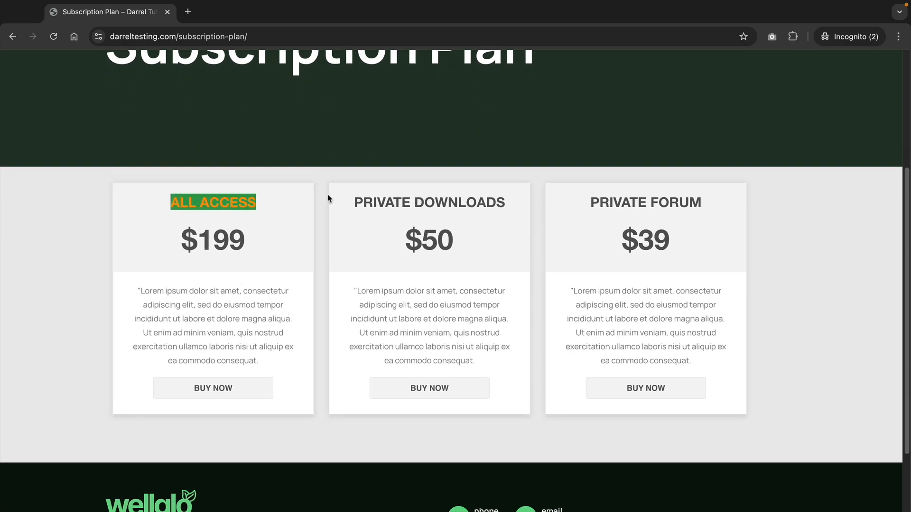
drag(599, 200, 712, 200)
As a logged-out visitor, visit Downloads, Forum and Courses again, then return home.
click(711, 200)
scroll(613, 150, up, 4)
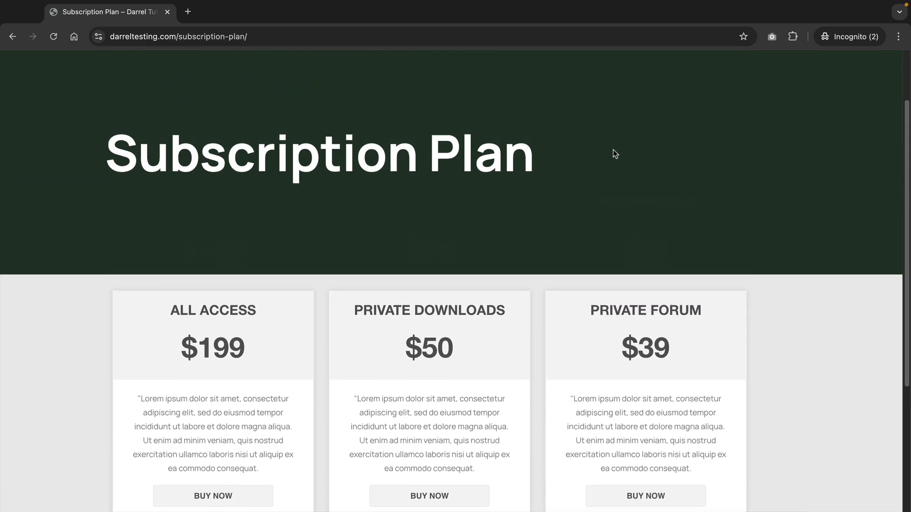
click(303, 80)
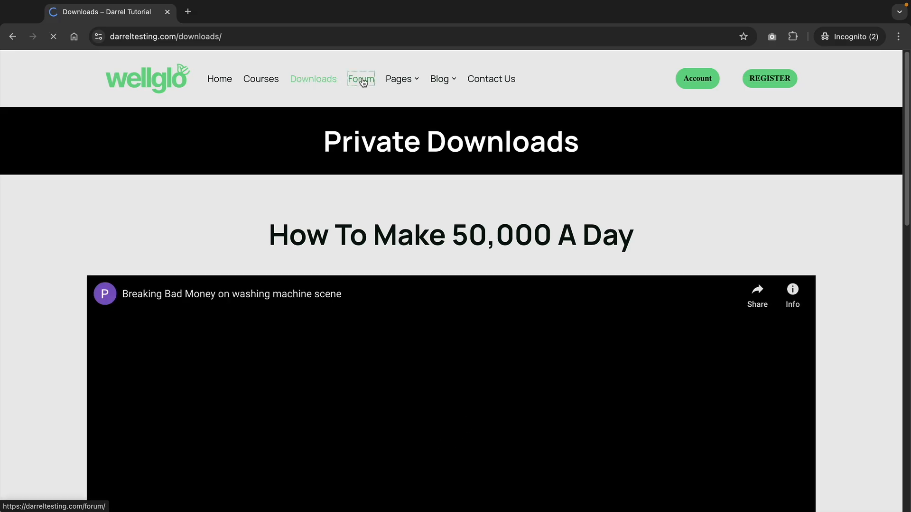
click(362, 81)
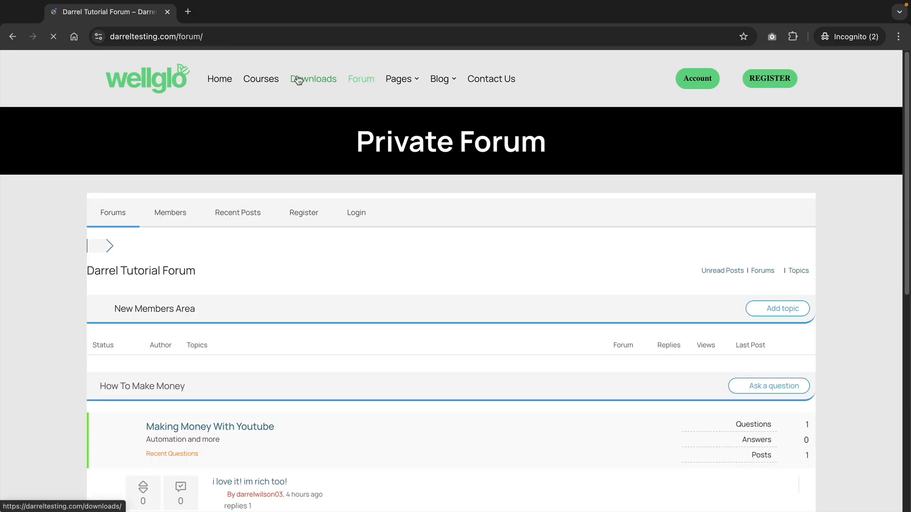
click(269, 84)
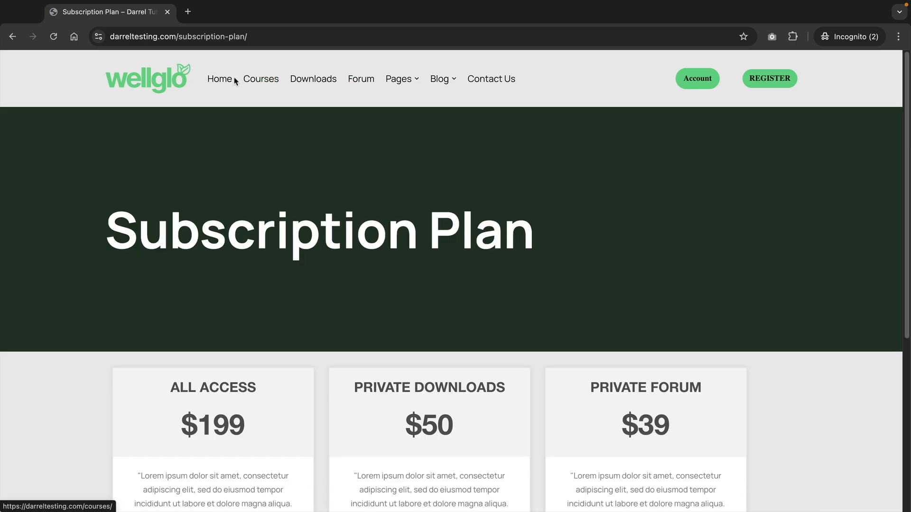
click(221, 82)
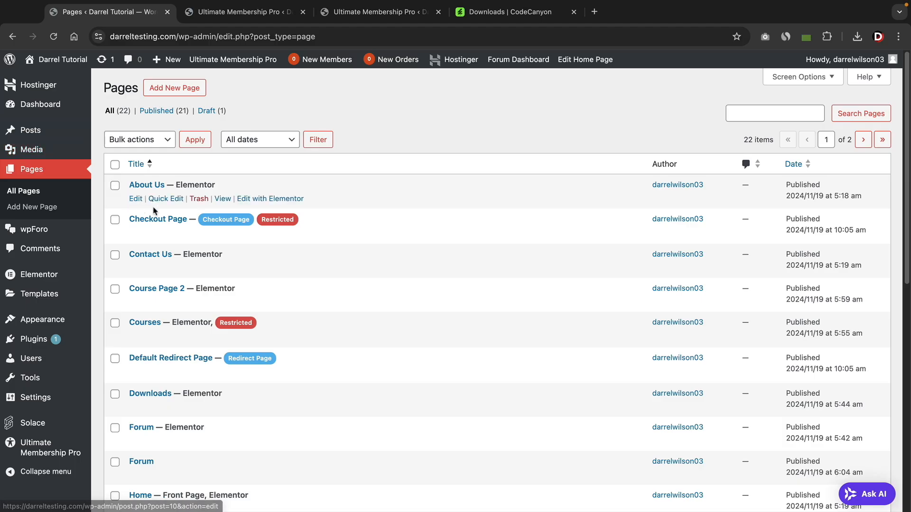
Scroll down All Pages and open the Forum — Elementor page for editing.
scroll(183, 230, down, 3)
scroll(183, 230, down, 2)
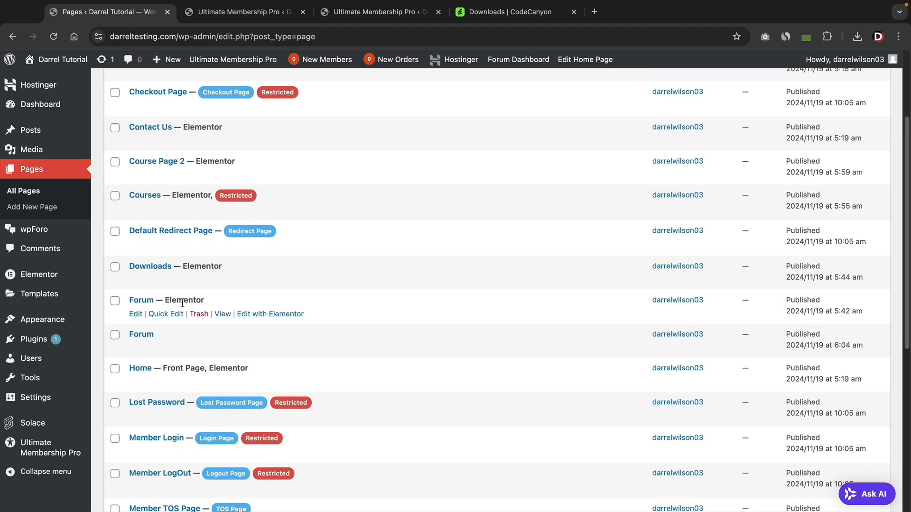
click(135, 315)
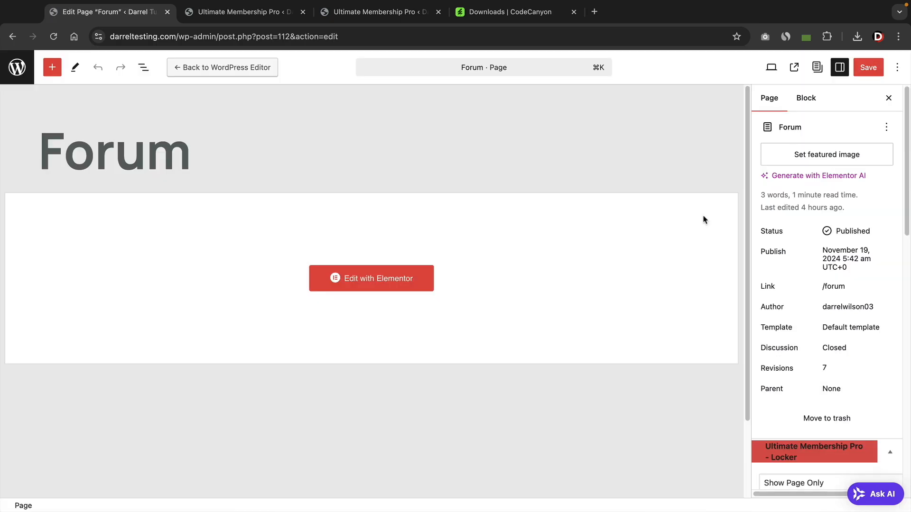
In the Ultimate Membership Pro locker, add All Access and Private Forum, then choose Block Page Only.
scroll(826, 262, down, 5)
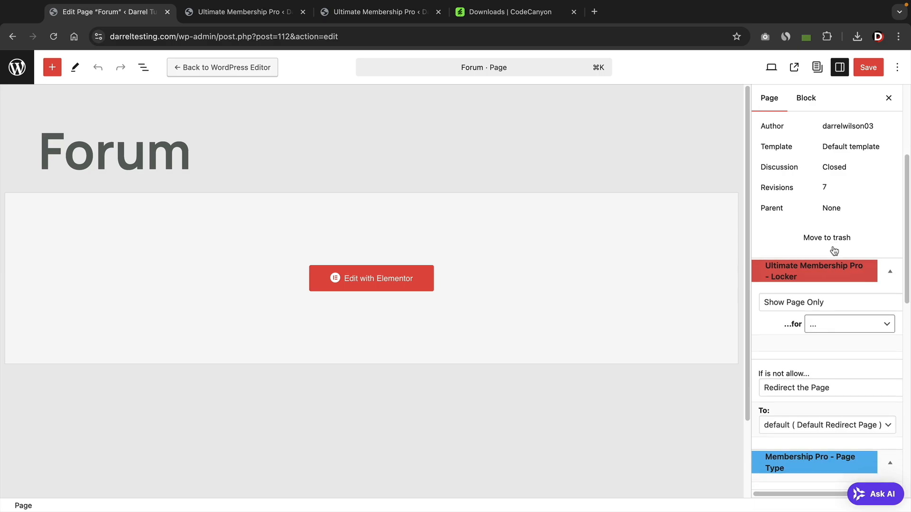
scroll(834, 251, down, 1)
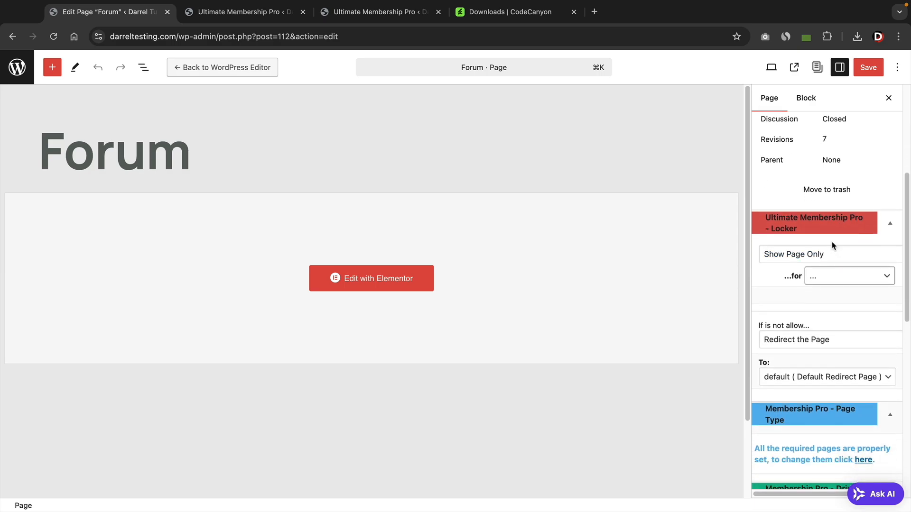
click(815, 276)
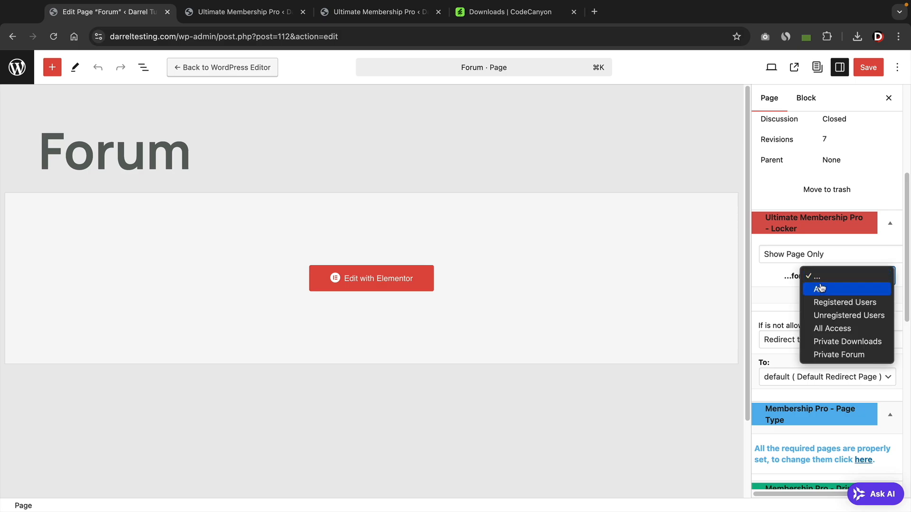
click(845, 331)
click(851, 278)
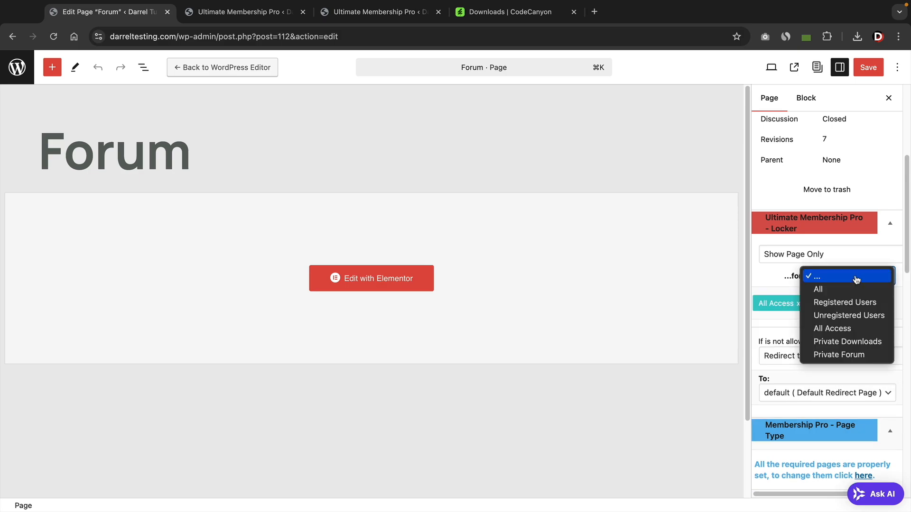
click(853, 354)
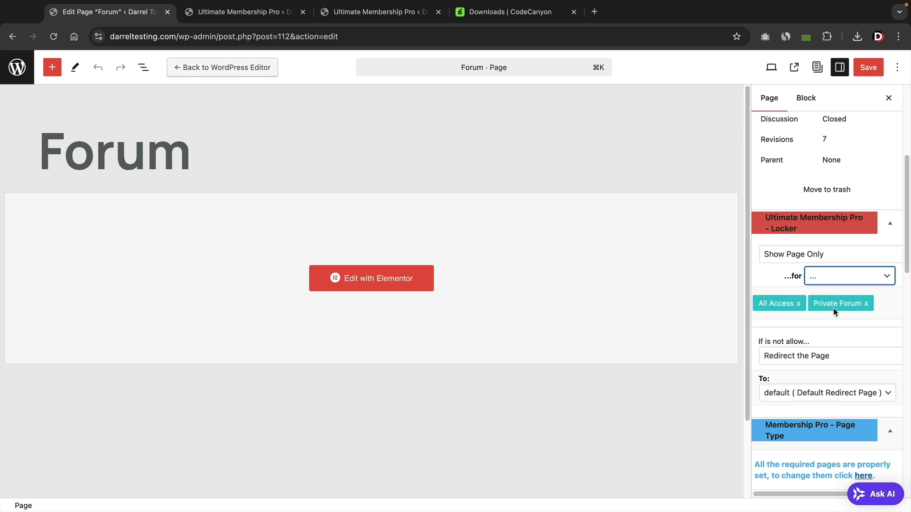
click(774, 256)
click(785, 269)
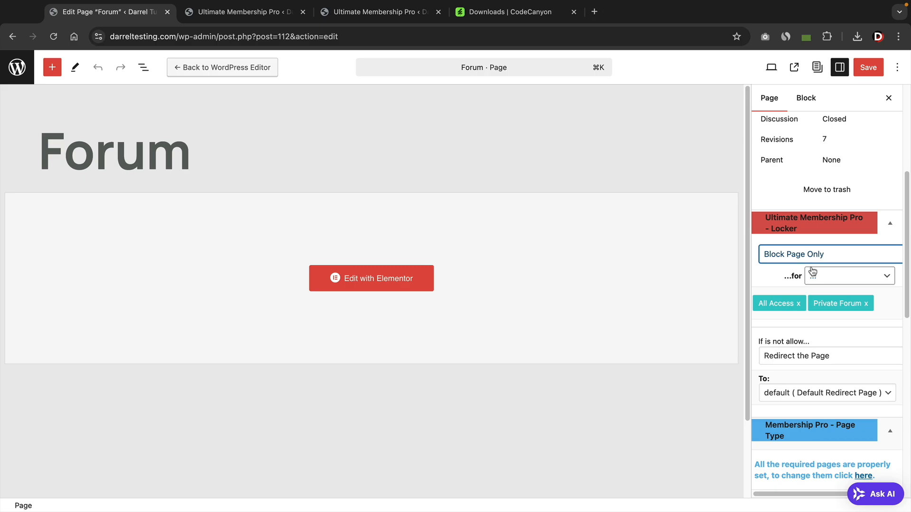
Switch the Forum locker to Show Page Only, redirect others to Subscription Plan, and save.
click(806, 255)
click(809, 241)
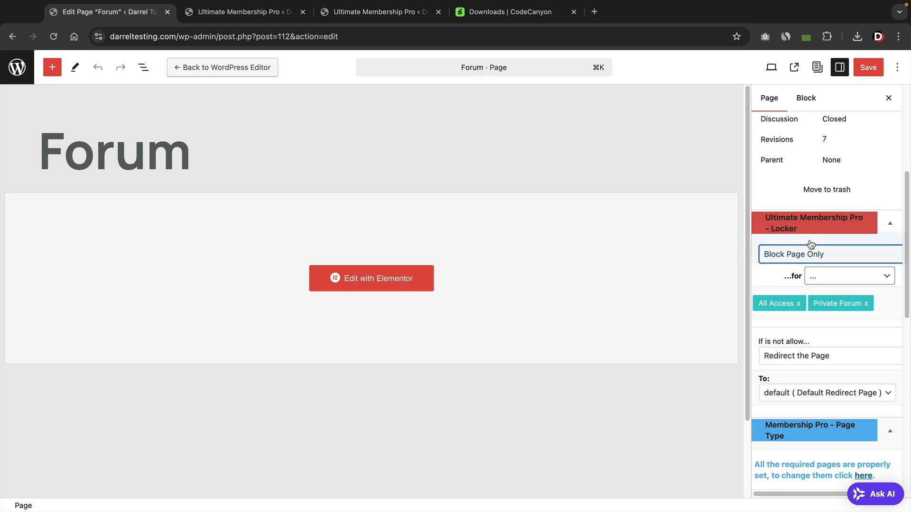
scroll(812, 275, down, 5)
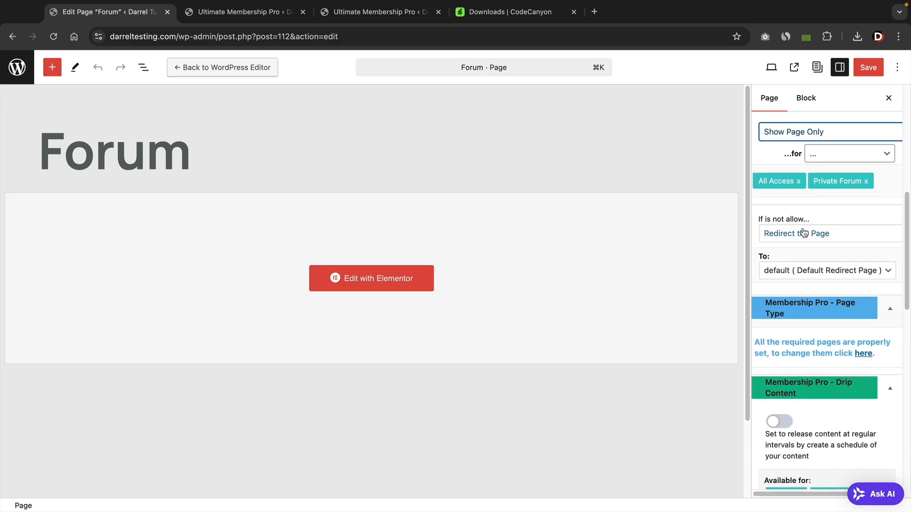
click(810, 271)
scroll(812, 365, down, 1)
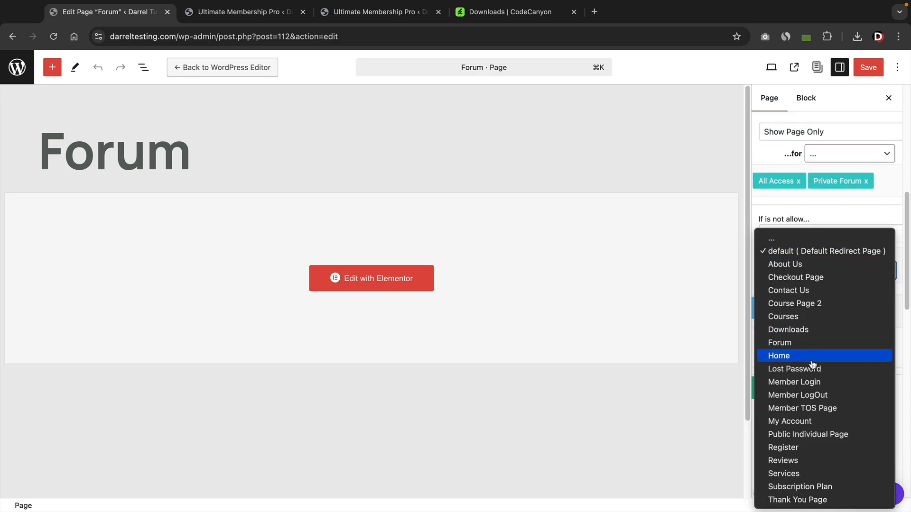
click(833, 487)
scroll(834, 374, down, 5)
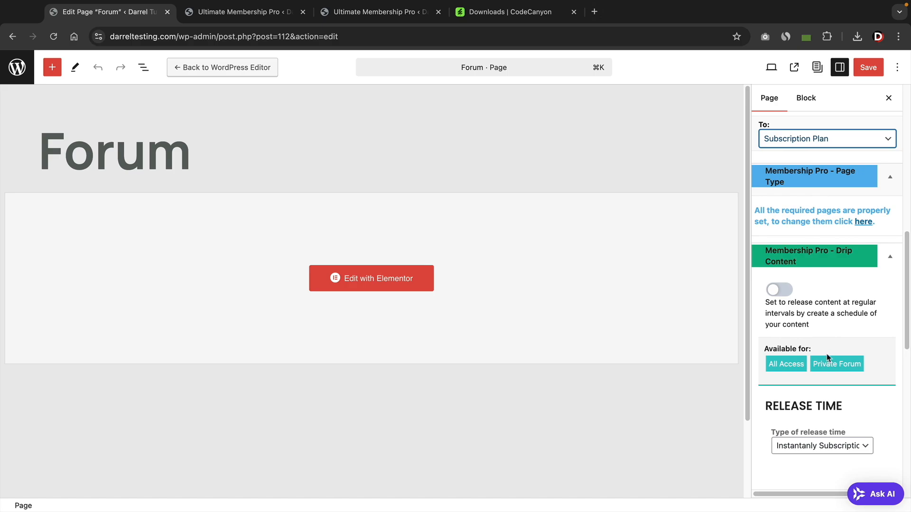
click(866, 69)
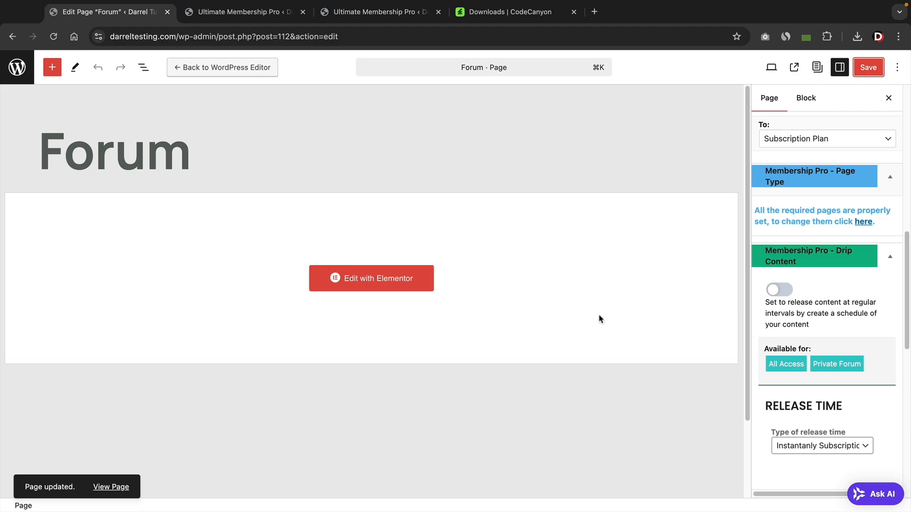
click(898, 37)
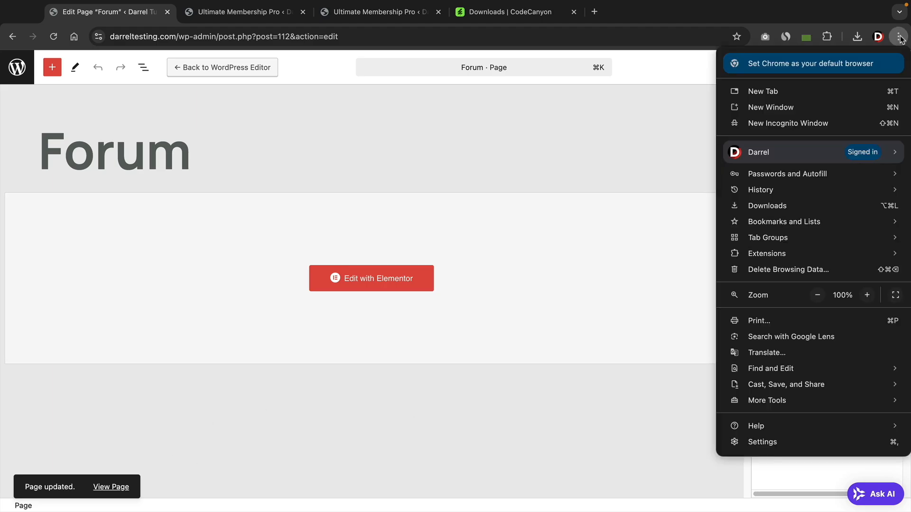
In a private window, open Forum as a visitor and confirm it lands on Subscription Plan.
click(845, 127)
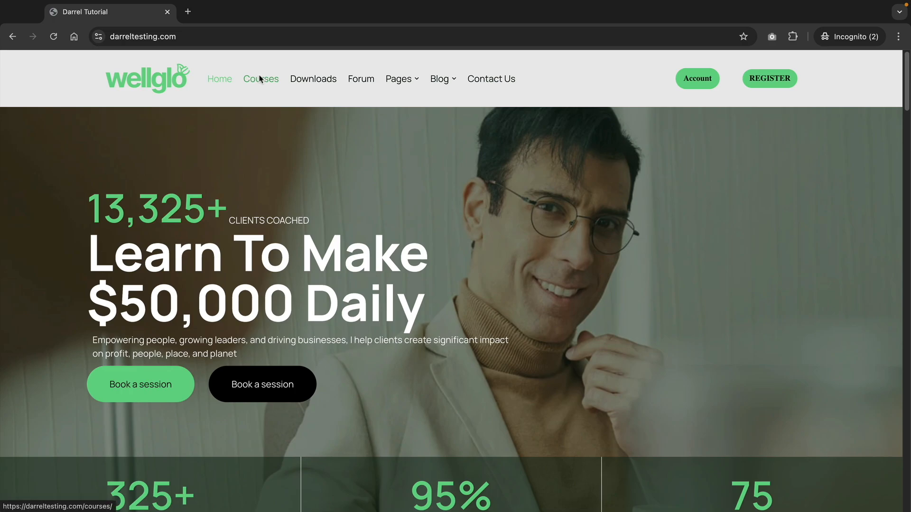
click(362, 82)
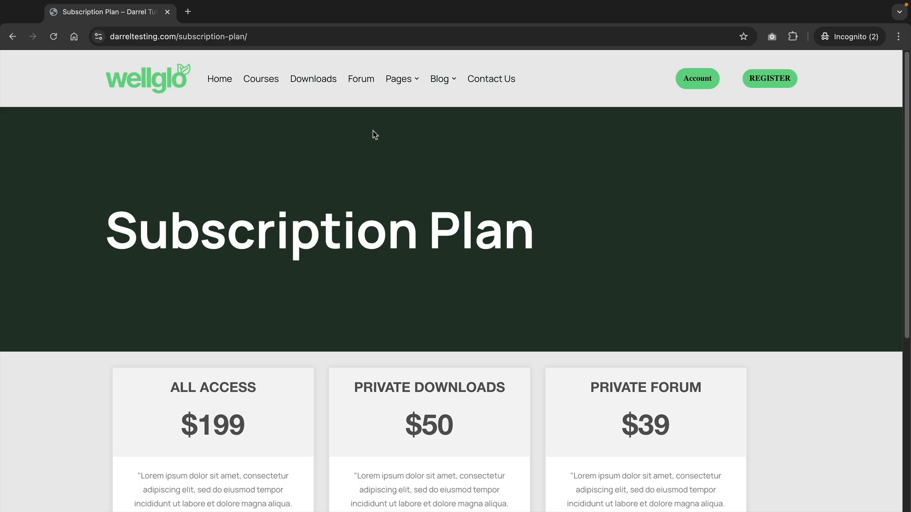
scroll(335, 207, down, 4)
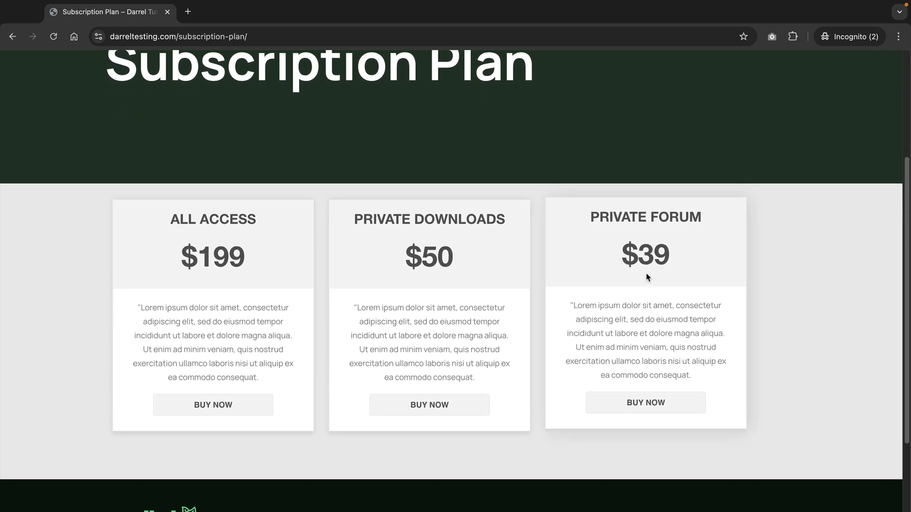
scroll(606, 236, up, 4)
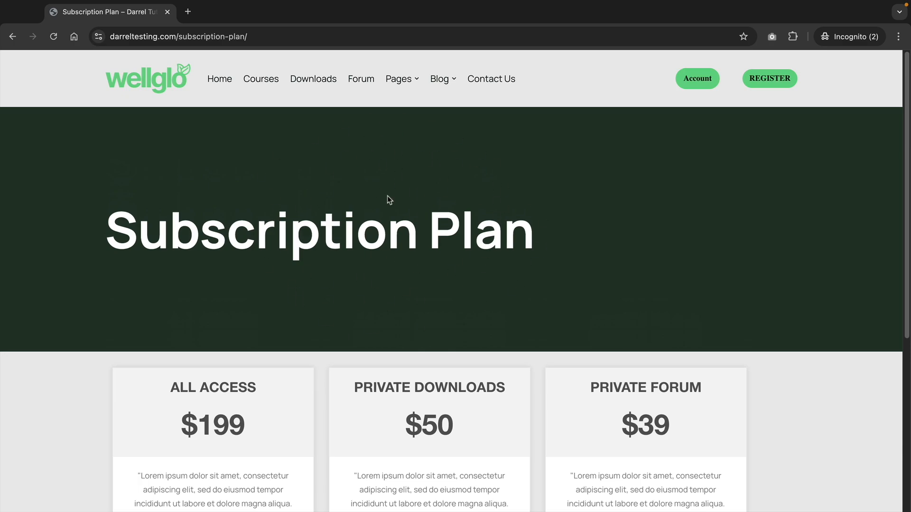
drag(563, 236, 125, 227)
click(364, 189)
Close the private window and go back to the Pages list to edit Course Page 2.
click(167, 11)
click(19, 67)
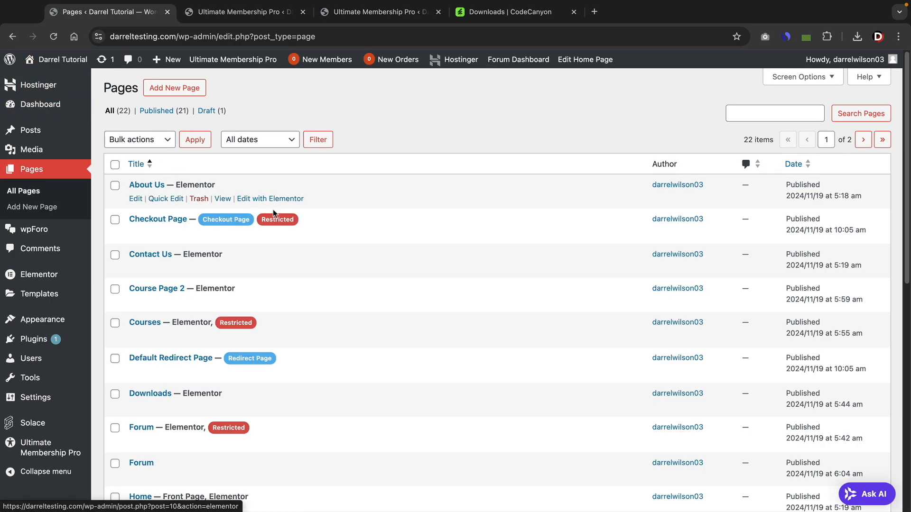
scroll(289, 243, down, 1)
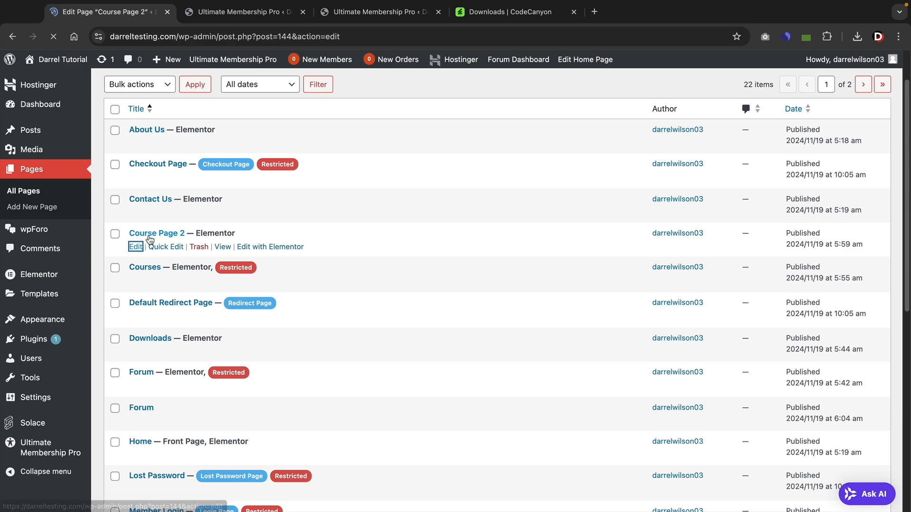
scroll(806, 362, down, 2)
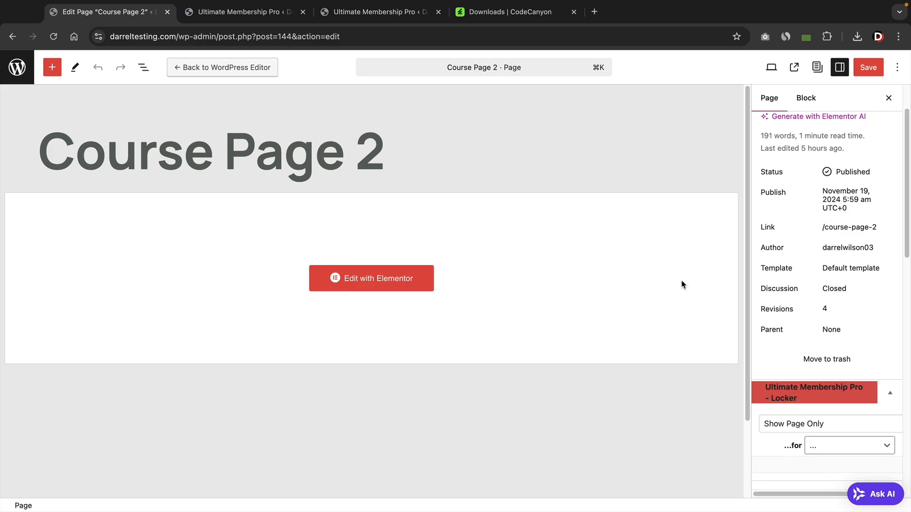
scroll(818, 328, down, 4)
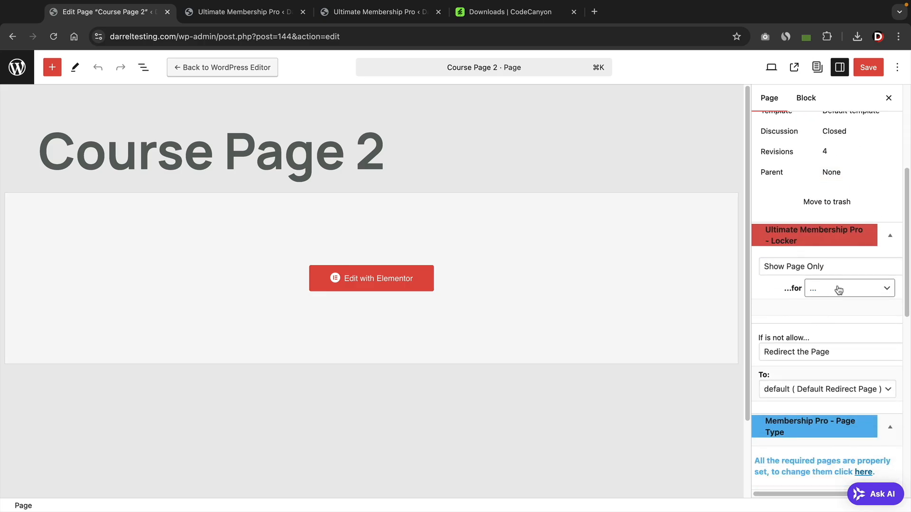
Limit Course Page 2 to All Access, redirect others to Subscription Plan, and save.
click(839, 290)
click(841, 343)
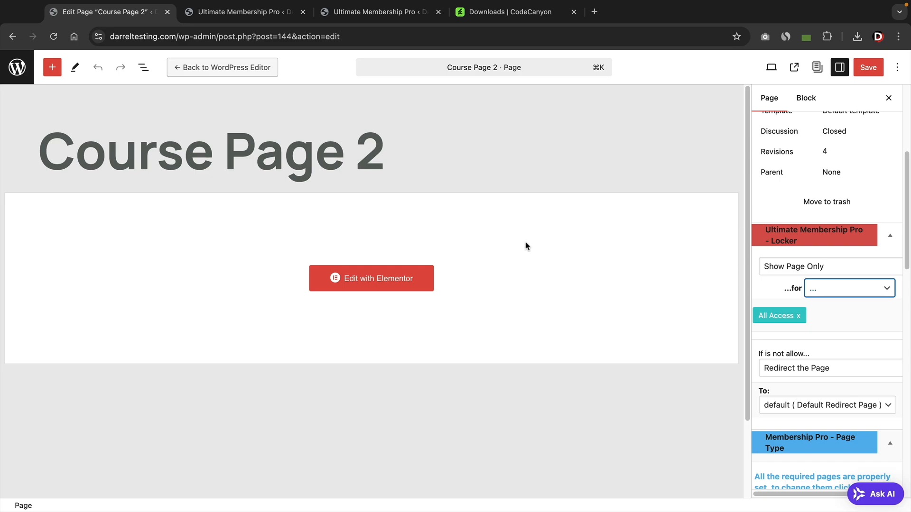
drag(404, 160, 379, 153)
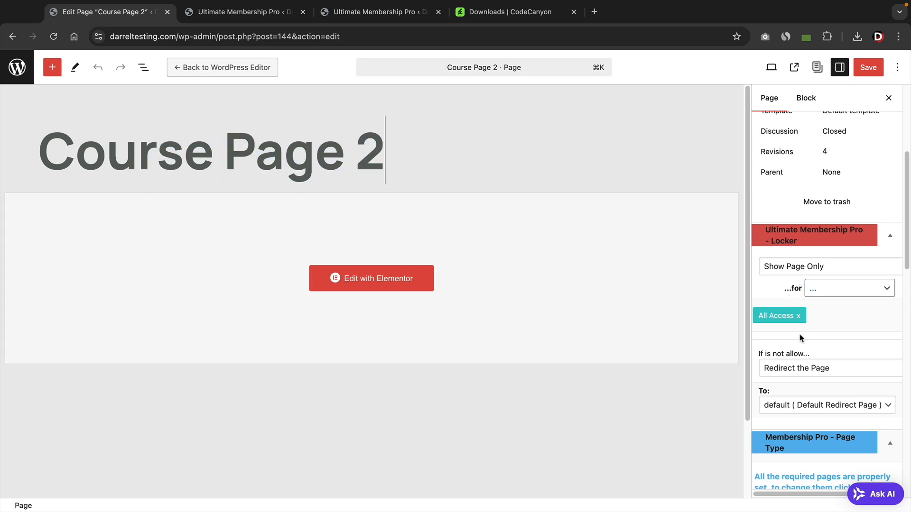
scroll(801, 336, down, 1)
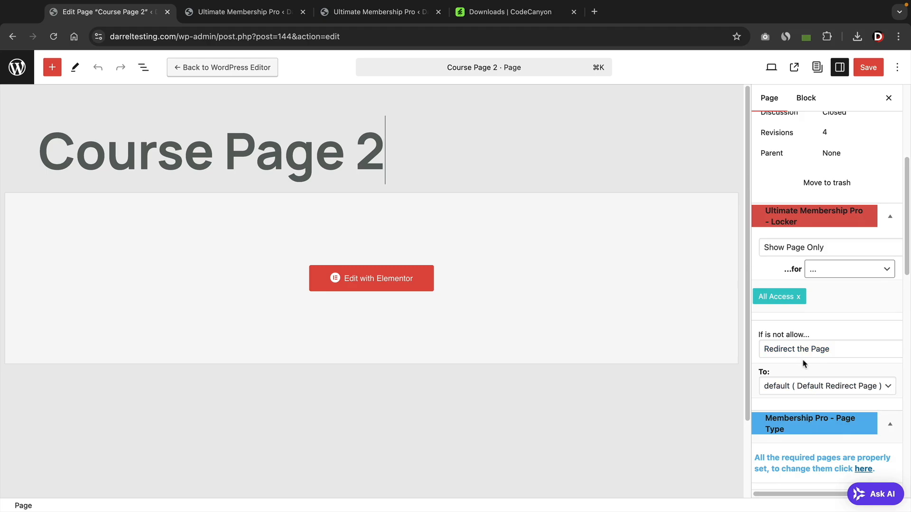
click(800, 384)
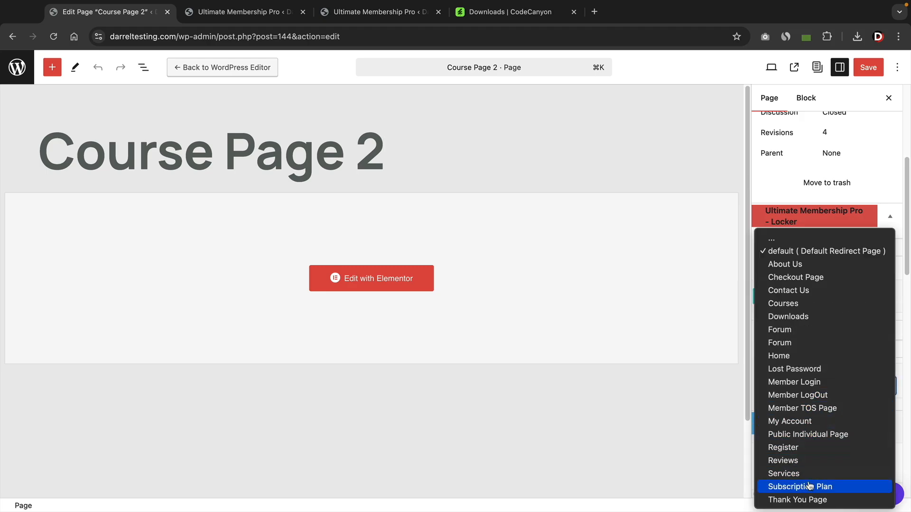
click(809, 486)
key(super+s)
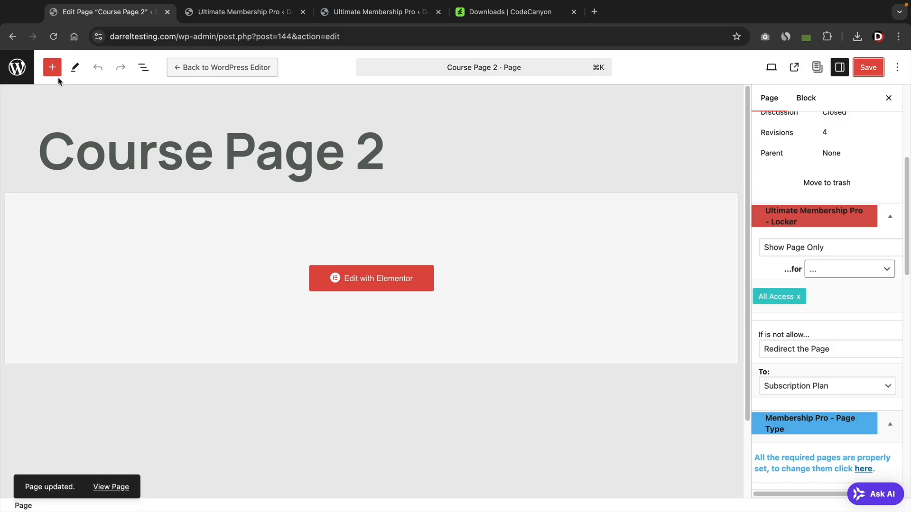
click(16, 76)
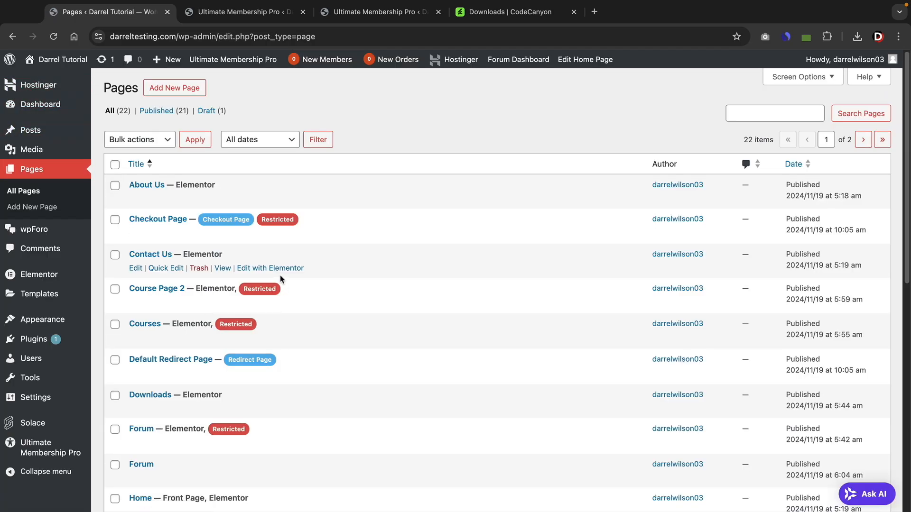
Find the Downloads page in the Pages list and open it for editing.
scroll(279, 289, down, 5)
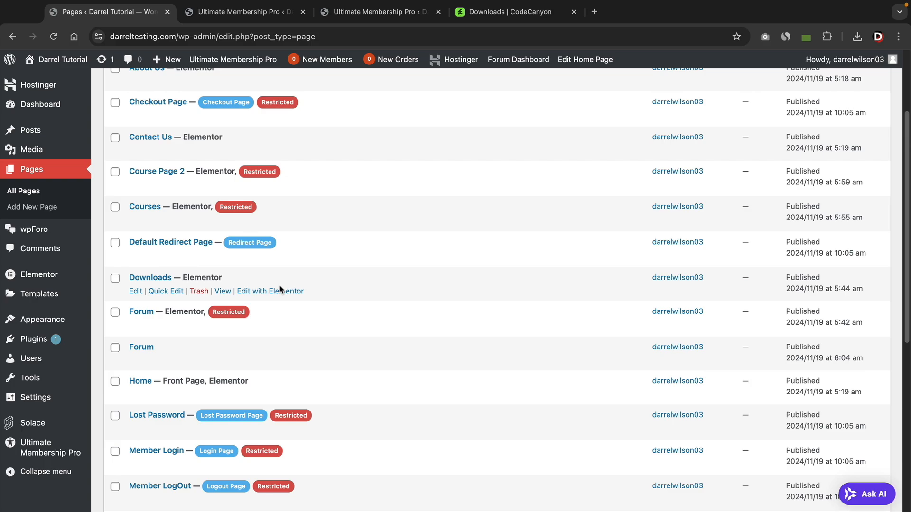
scroll(280, 289, down, 4)
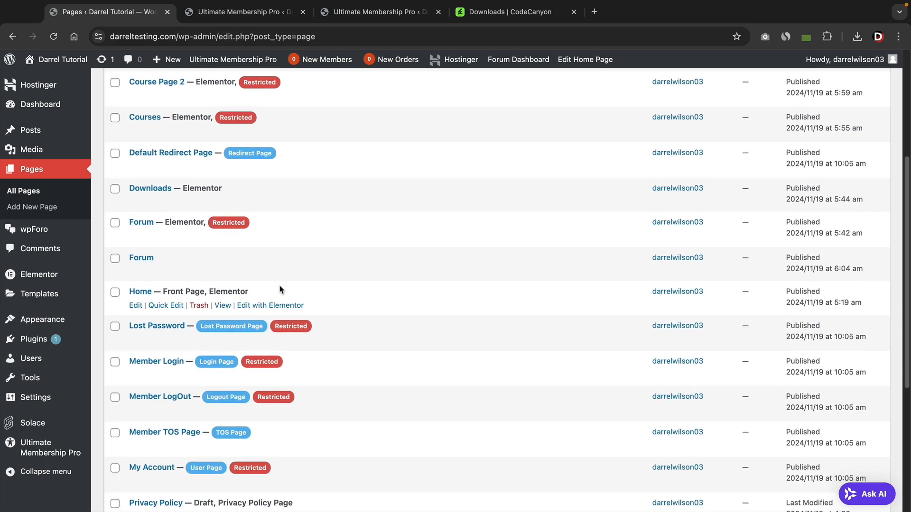
scroll(280, 289, down, 5)
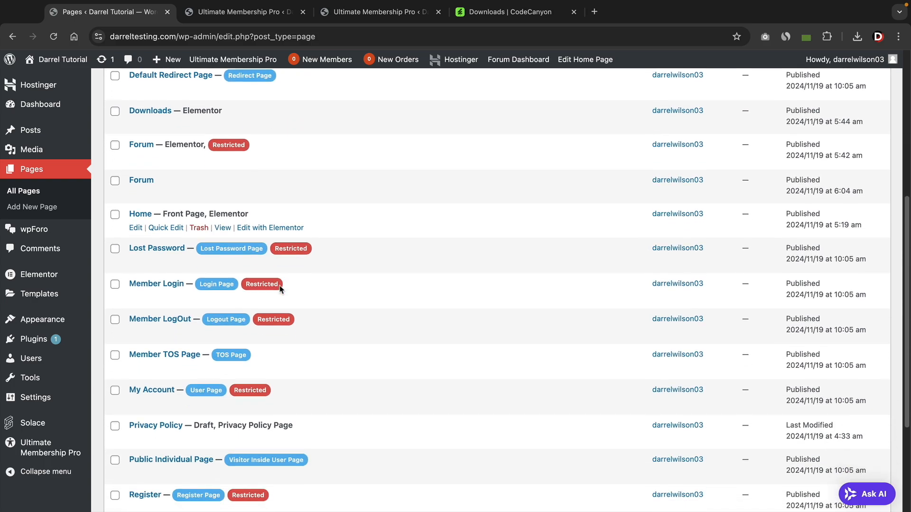
scroll(280, 289, down, 5)
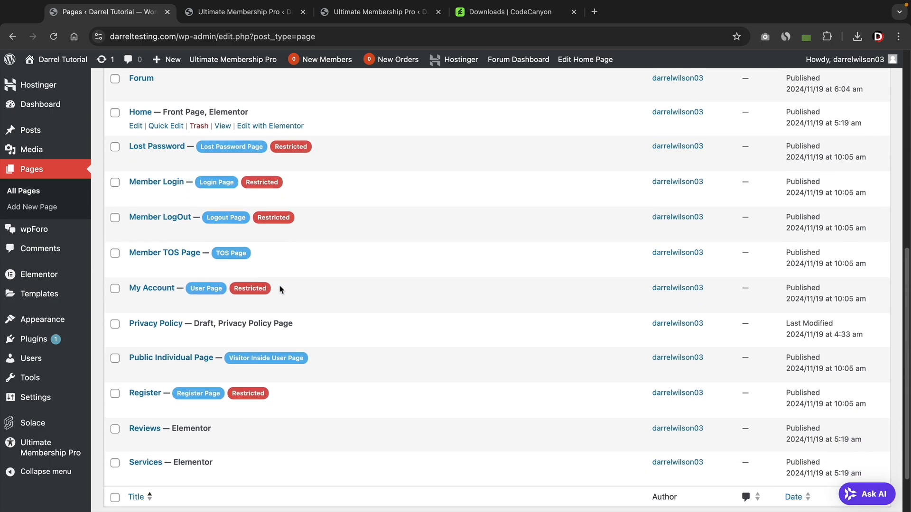
scroll(279, 289, up, 4)
scroll(280, 290, up, 8)
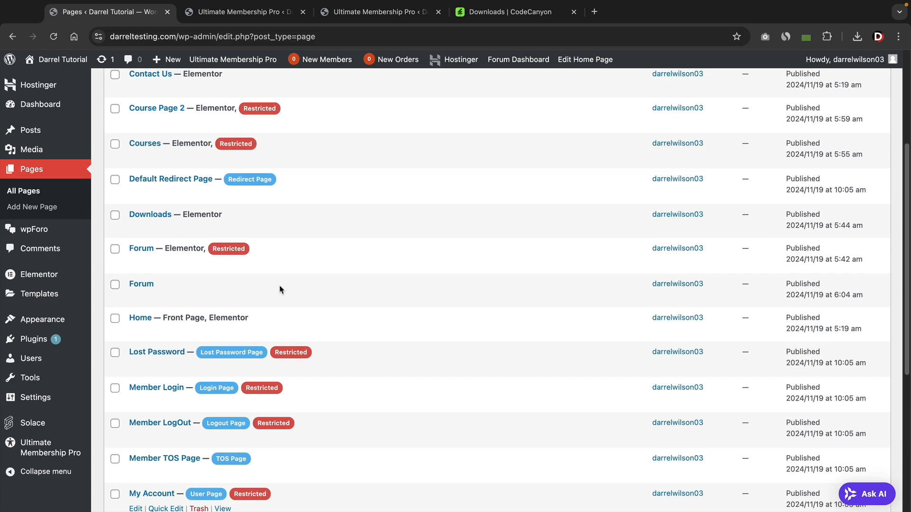
click(136, 229)
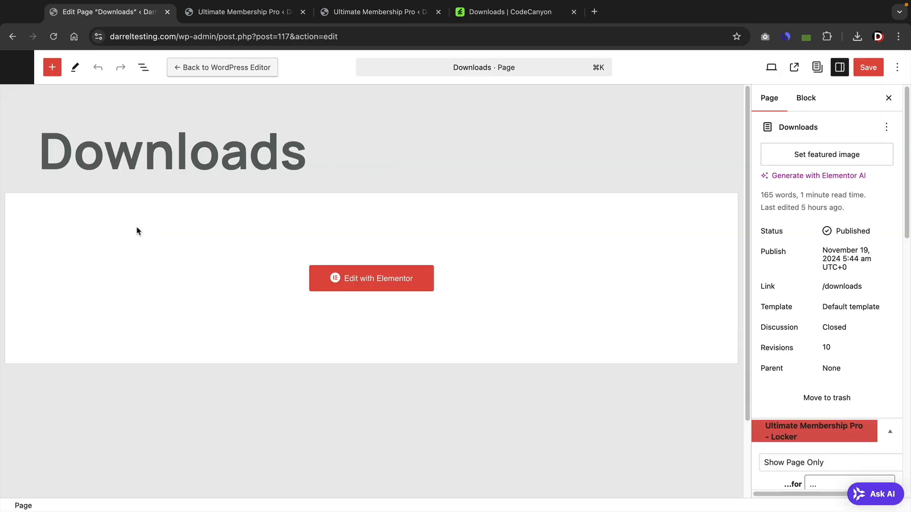
Allow All Access and Private Downloads on Downloads, redirect others to Subscription Plan, and save.
scroll(811, 244, down, 6)
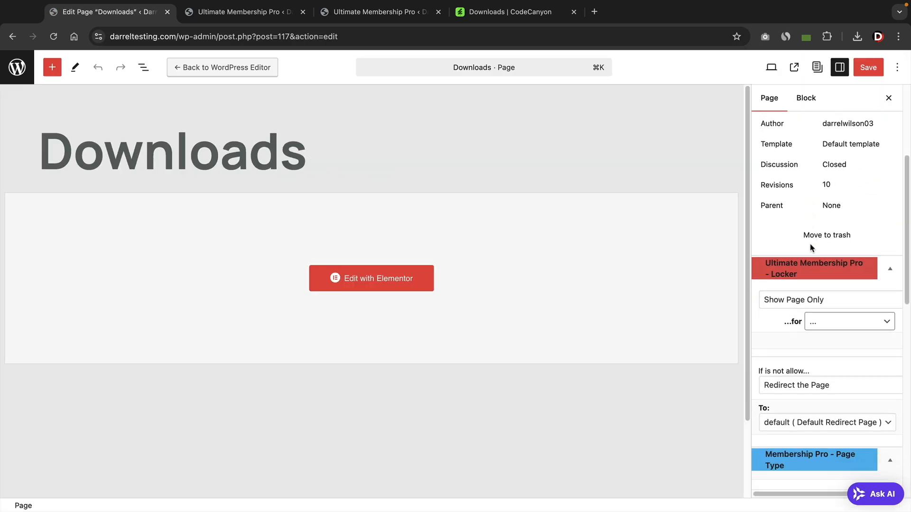
click(840, 213)
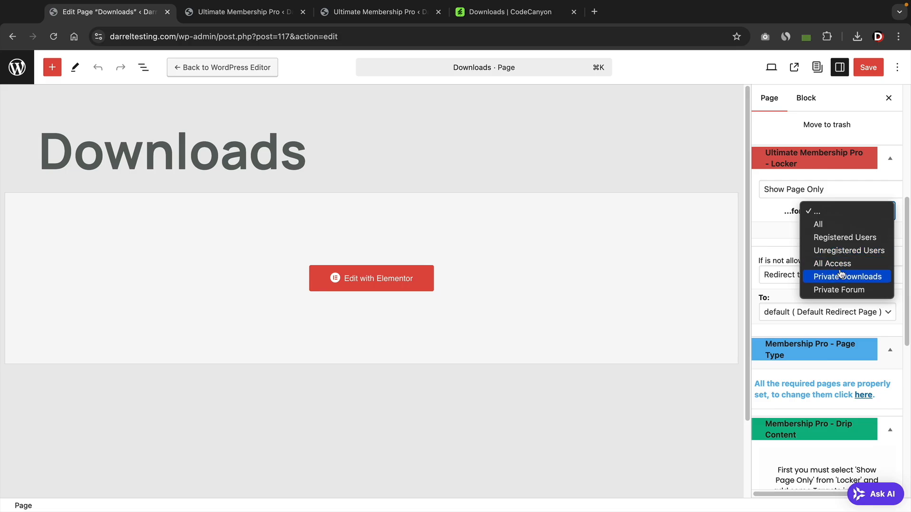
click(841, 268)
click(844, 215)
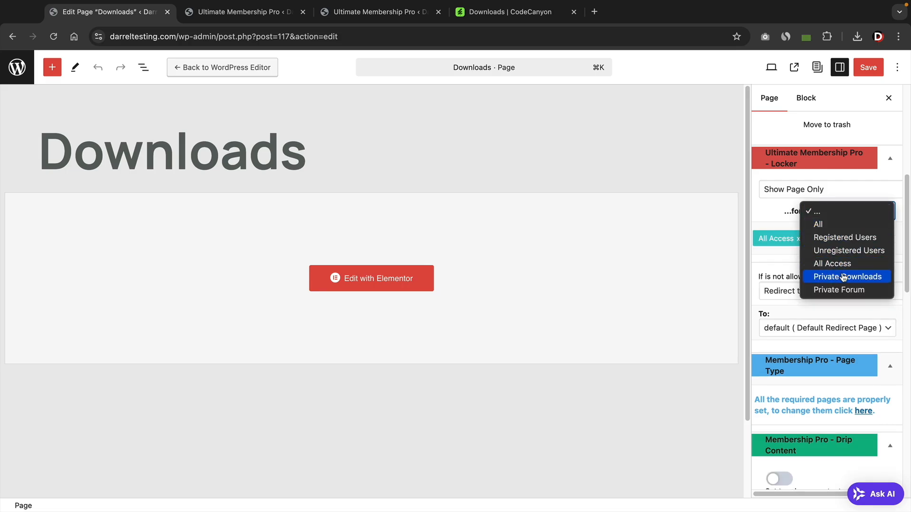
click(842, 278)
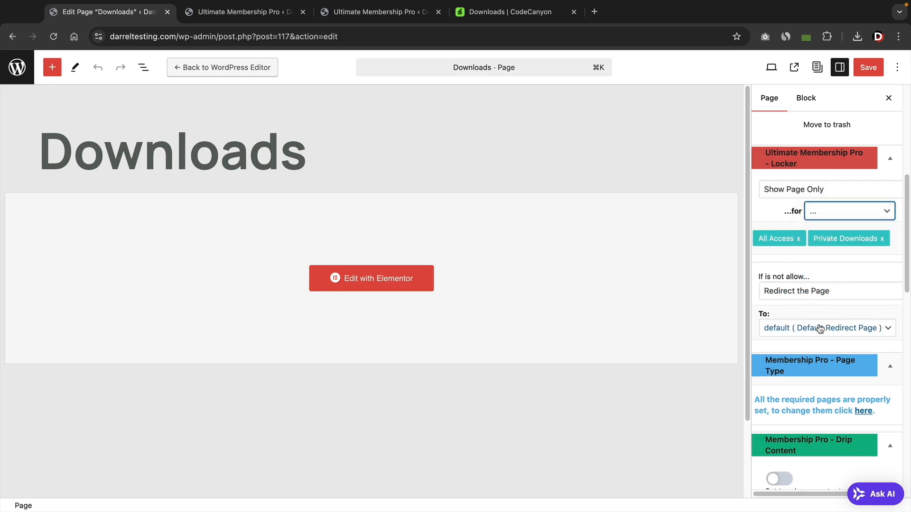
click(767, 327)
click(836, 484)
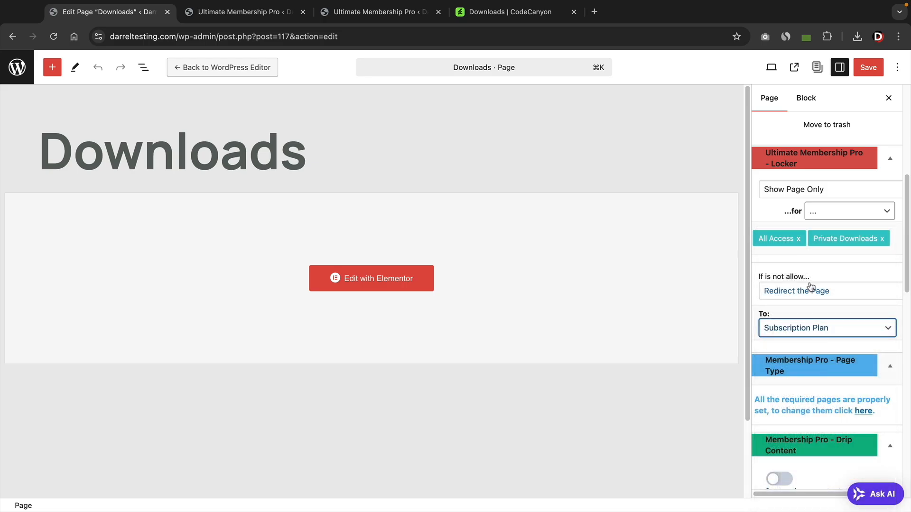
click(860, 69)
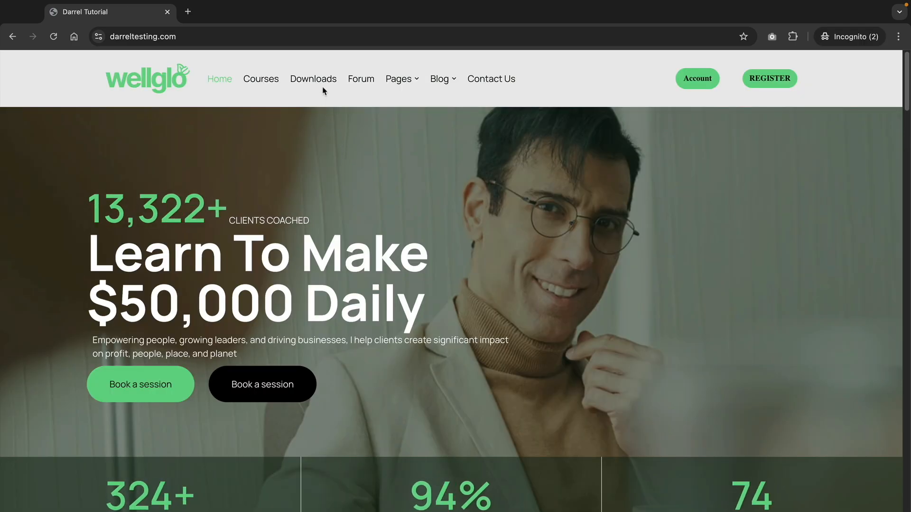
click(323, 84)
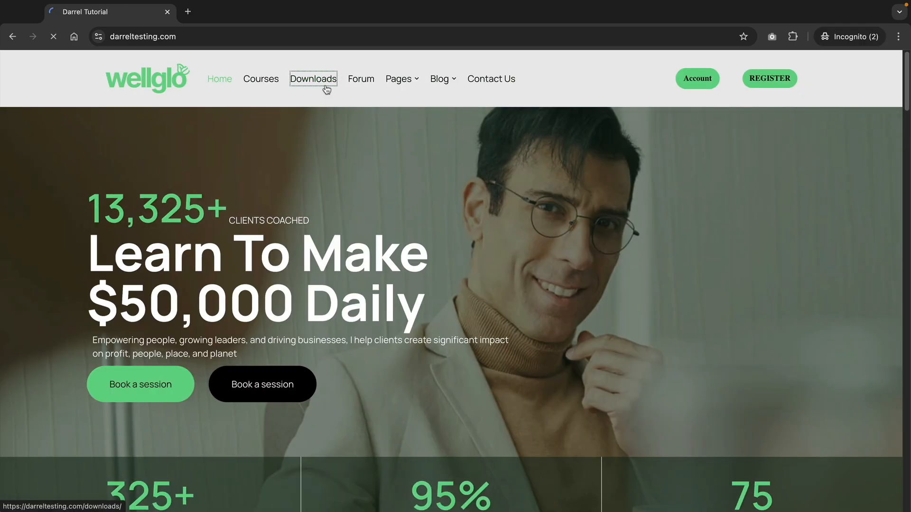
Scroll through the three Subscription Plan pricing cards reached from Downloads, then back up.
scroll(406, 270, down, 3)
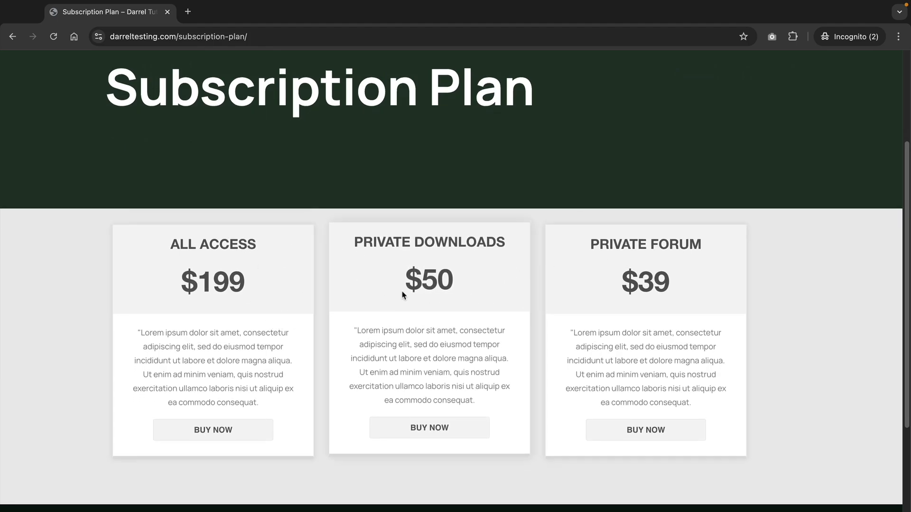
scroll(406, 283, up, 3)
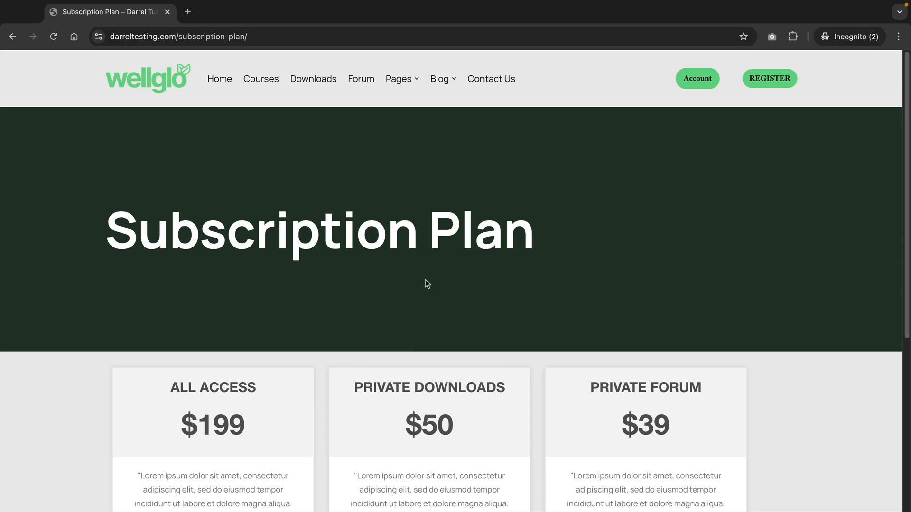
Back in Elementor, place UMP - Select Membership below the 'How To Make 50,000 A Day' heading.
mouse_move(467, 511)
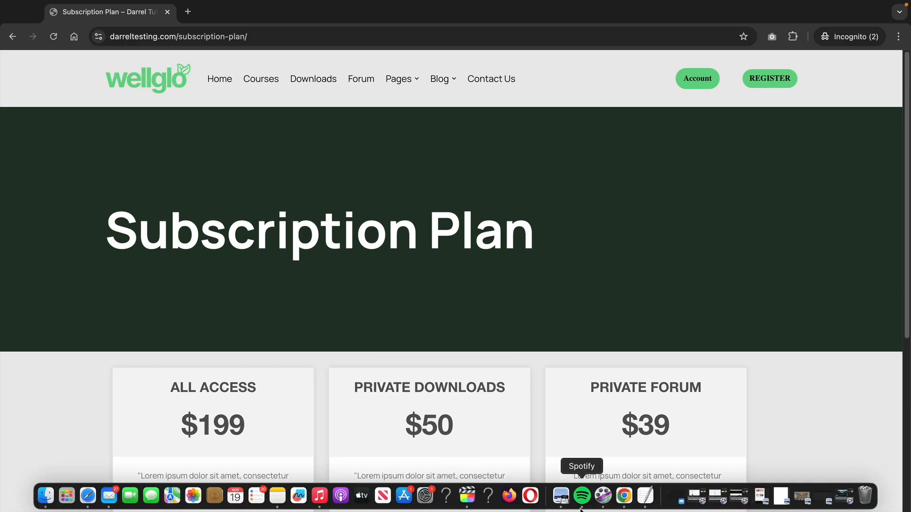
click(624, 496)
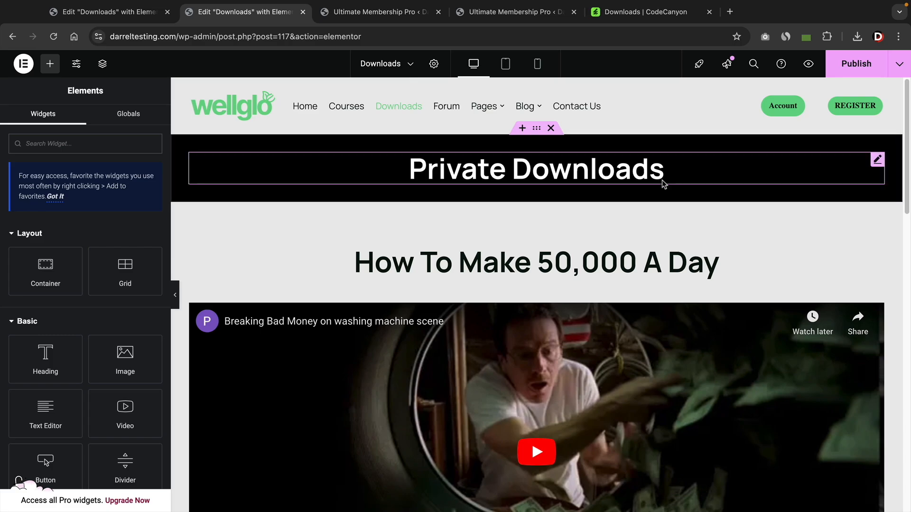
scroll(89, 316, down, 4)
scroll(89, 316, down, 10)
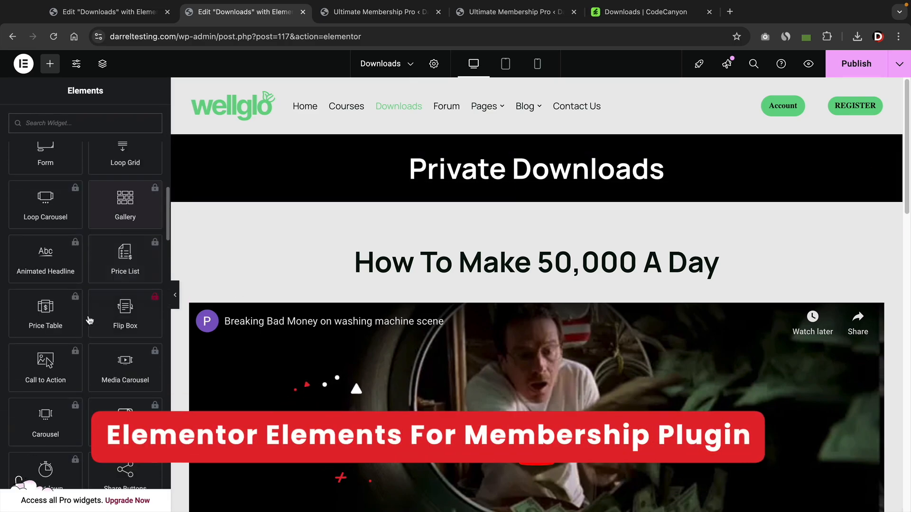
scroll(88, 317, down, 15)
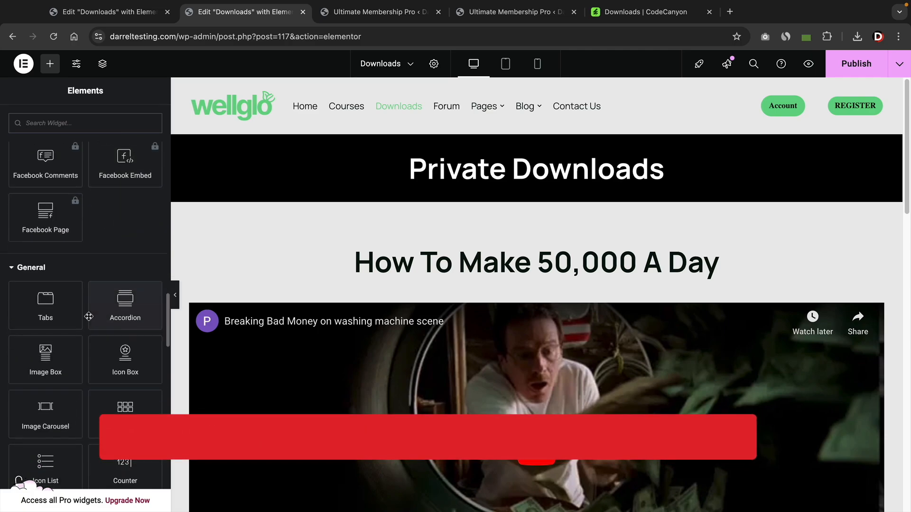
scroll(88, 316, down, 5)
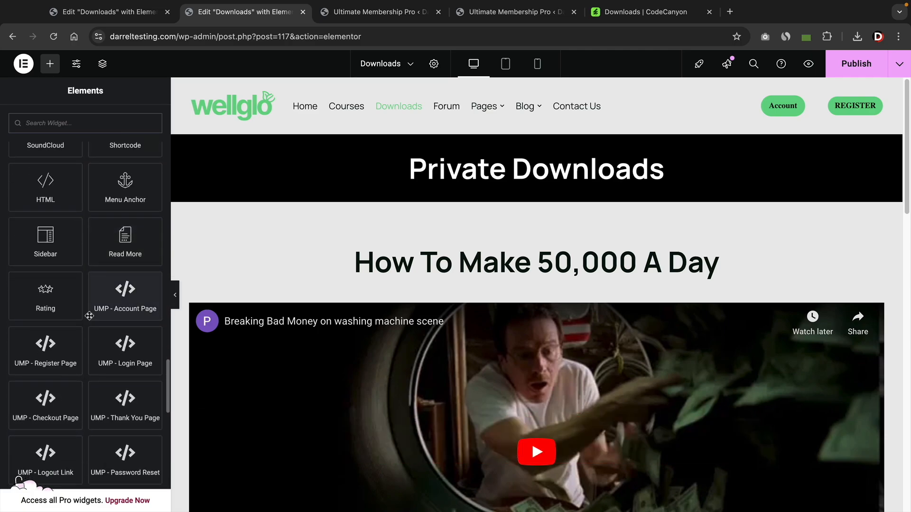
scroll(270, 354, down, 1)
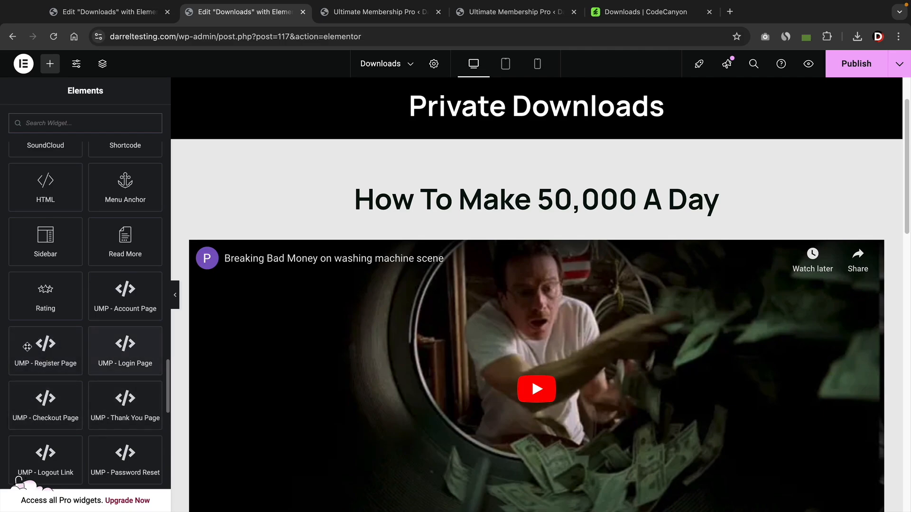
scroll(83, 372, down, 5)
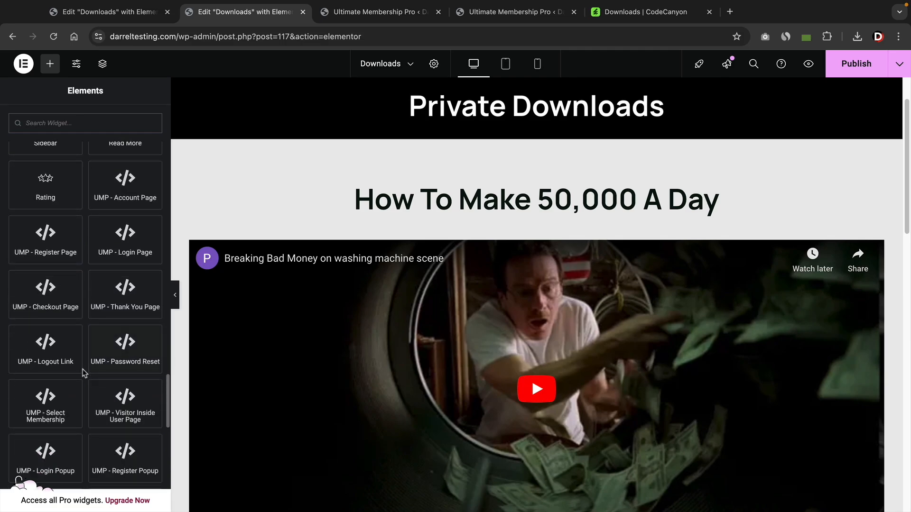
drag(49, 404, 429, 219)
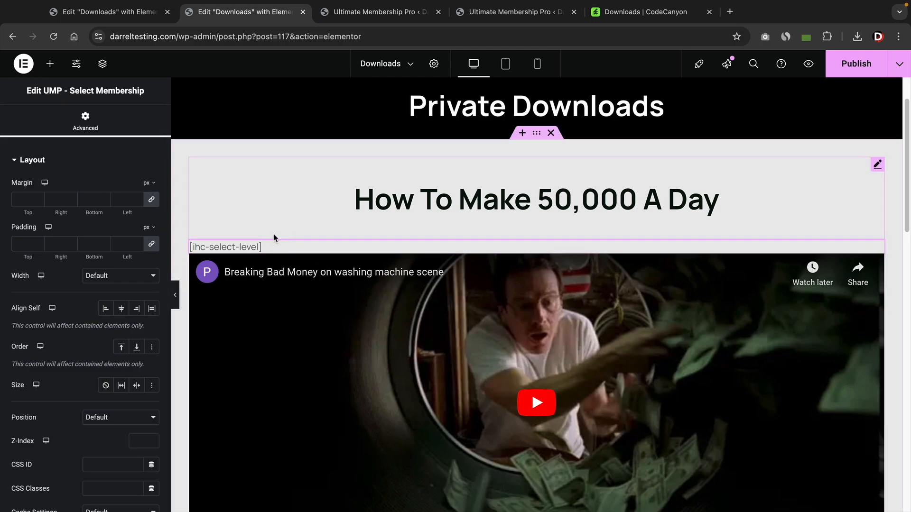
Preview Downloads showing the three membership cards, then return to Elementor's widget list.
click(808, 64)
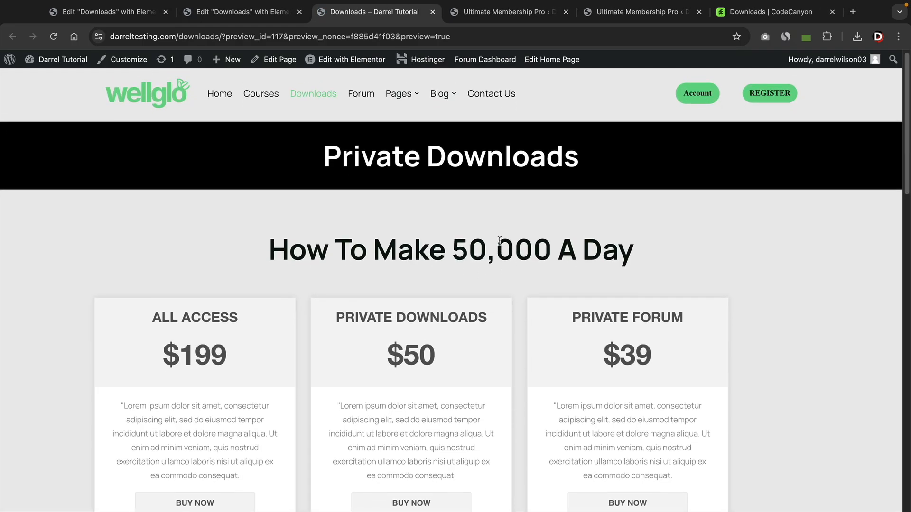
scroll(500, 243, down, 4)
scroll(501, 244, down, 1)
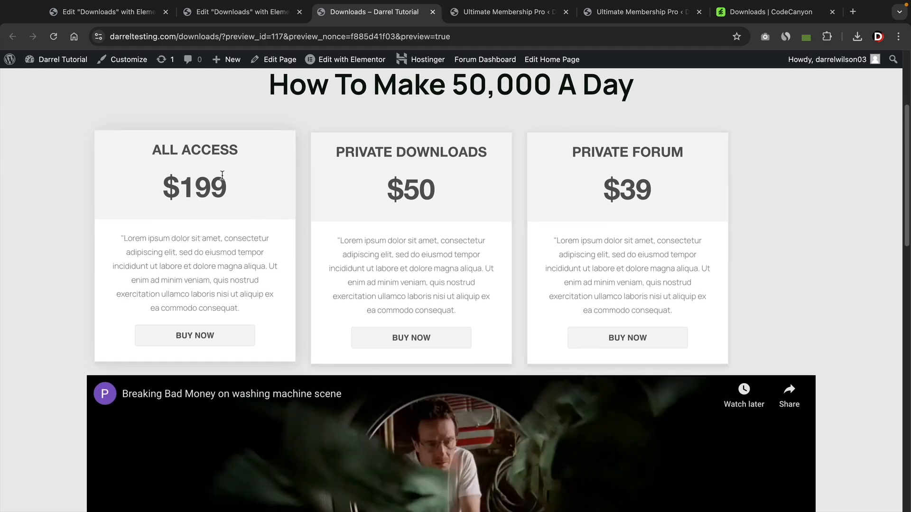
click(249, 13)
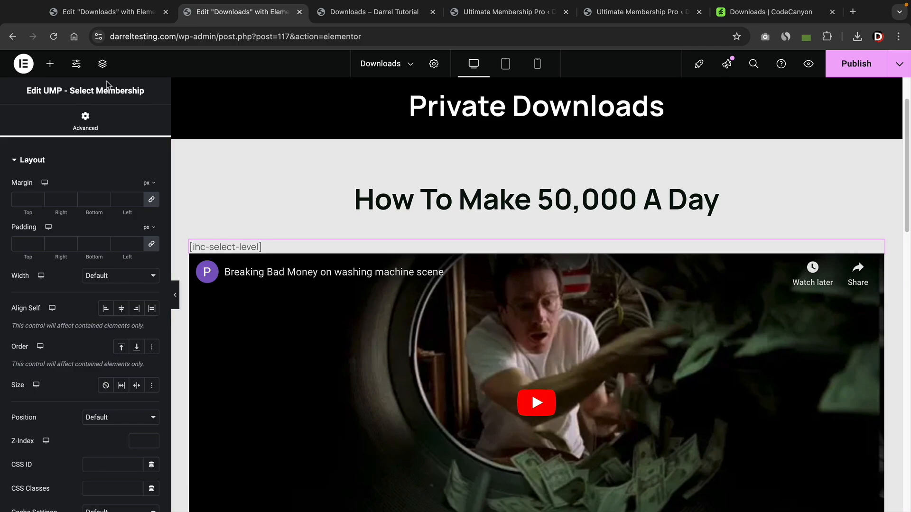
click(50, 63)
Add a UMP - Inside Locker above the Download button and type its content.
scroll(113, 315, down, 15)
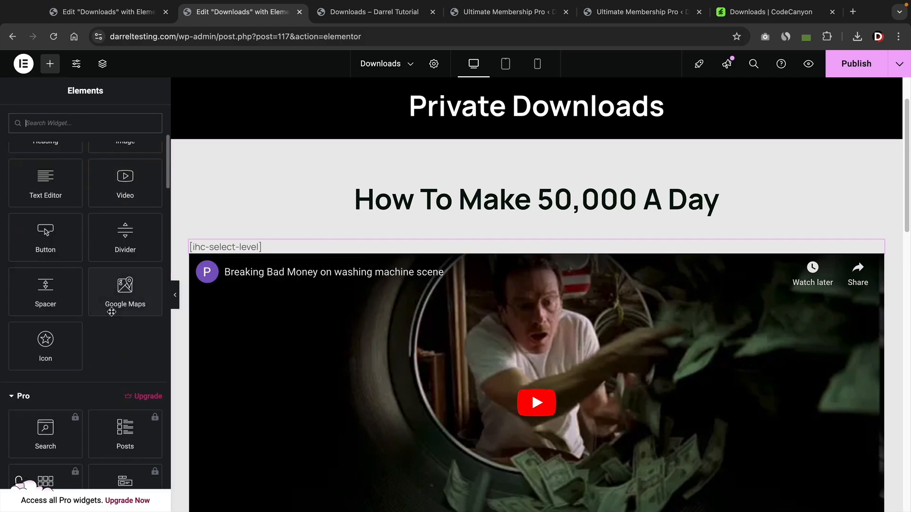
scroll(113, 316, down, 15)
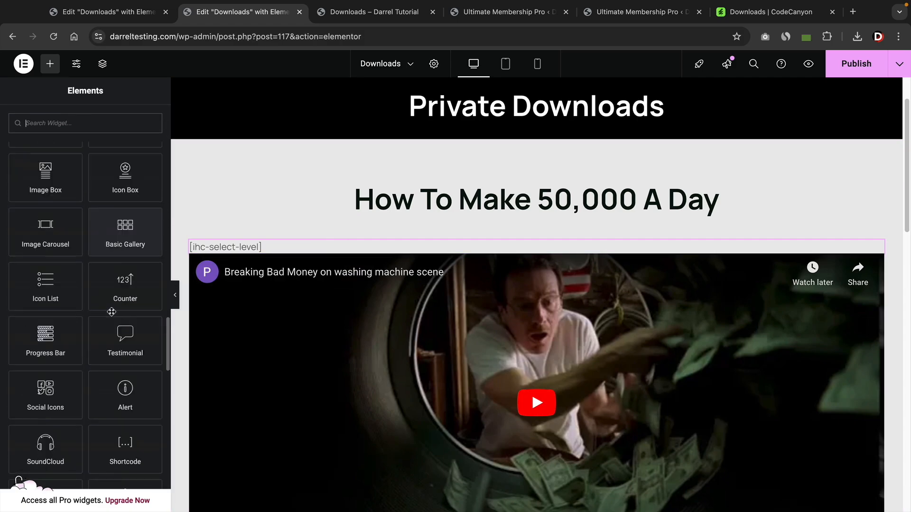
scroll(321, 364, down, 5)
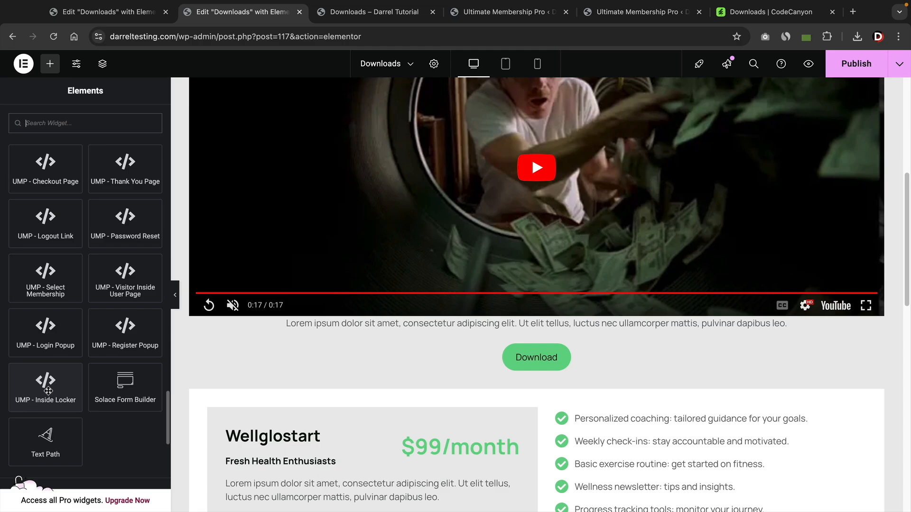
drag(46, 389, 497, 338)
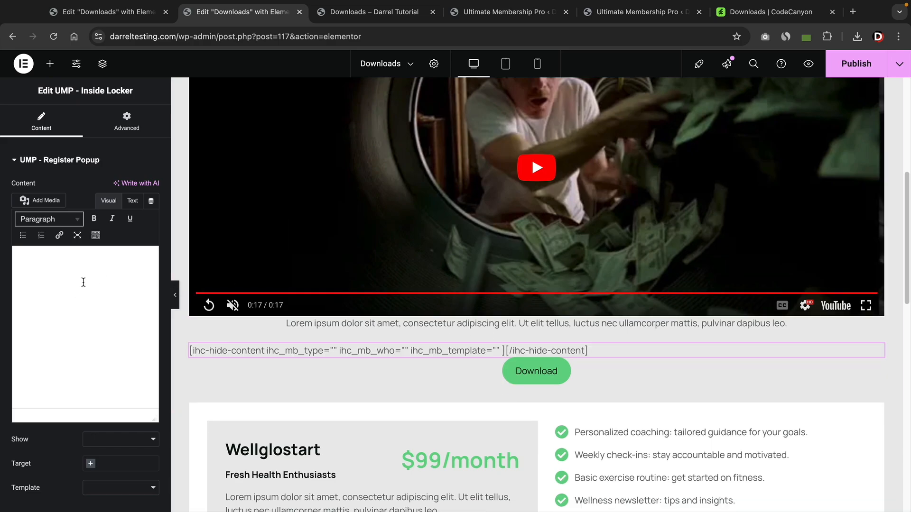
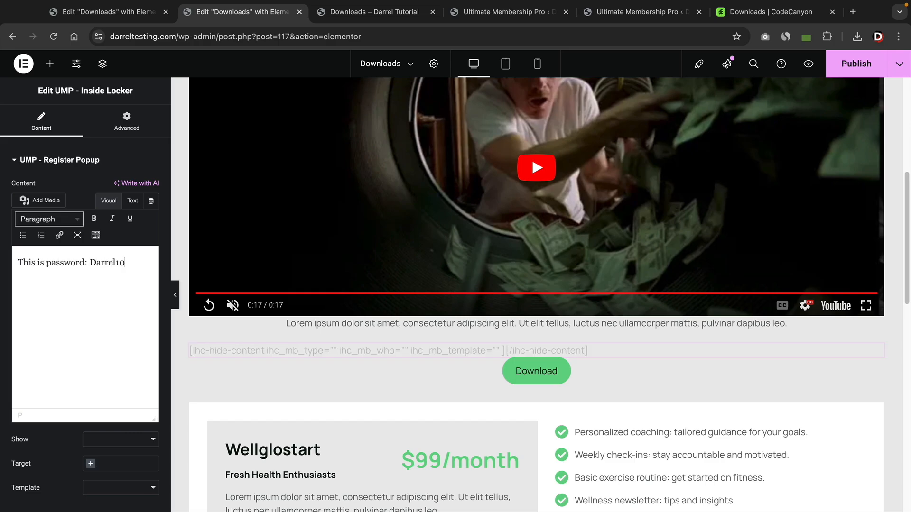
Show the locker content only for allaccess, Privatedownloads and Private_Forum, using Loker with Form.
click(122, 440)
click(125, 441)
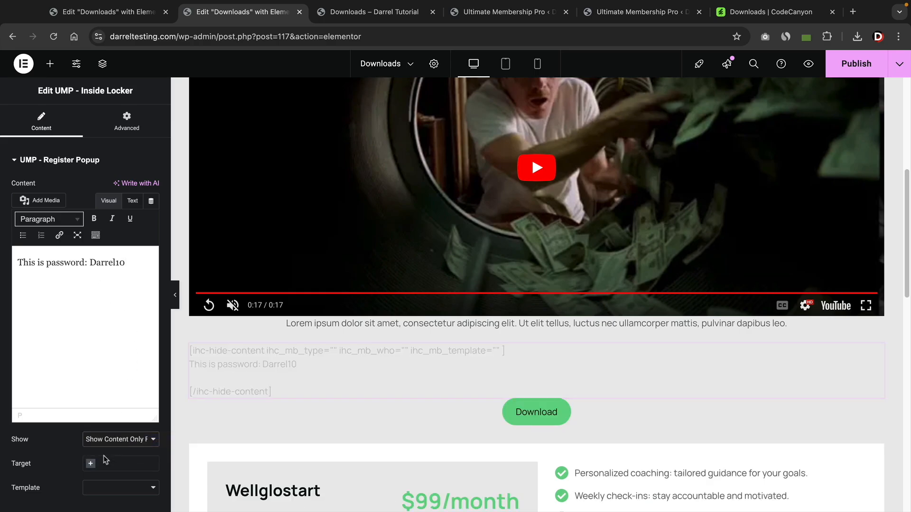
click(105, 463)
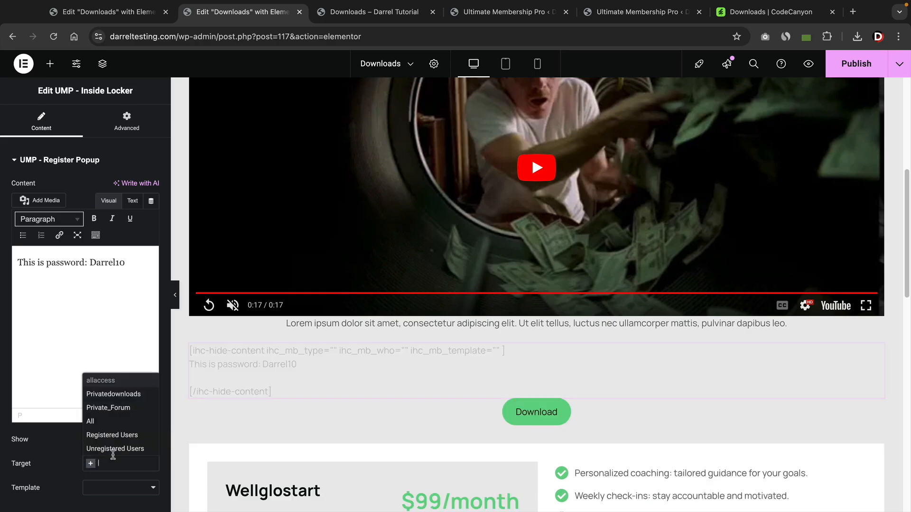
click(121, 382)
click(112, 468)
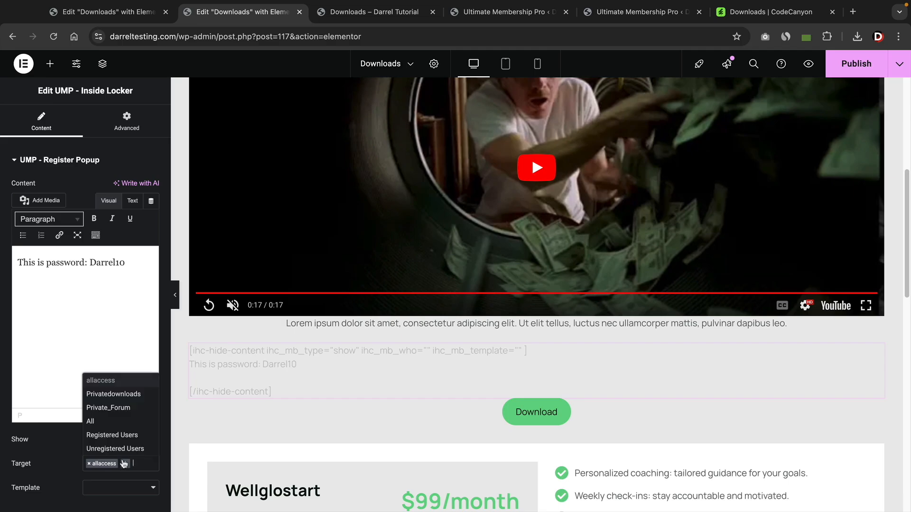
click(133, 399)
click(147, 480)
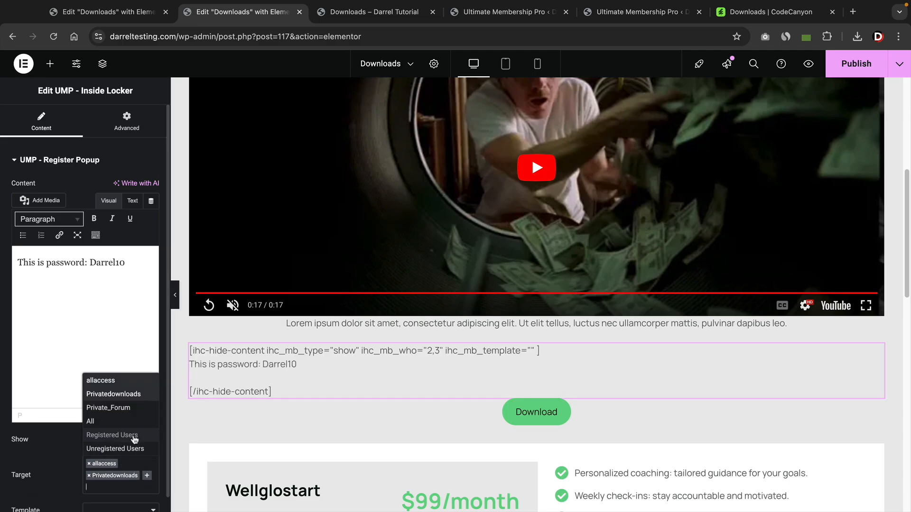
click(132, 409)
scroll(57, 456, down, 1)
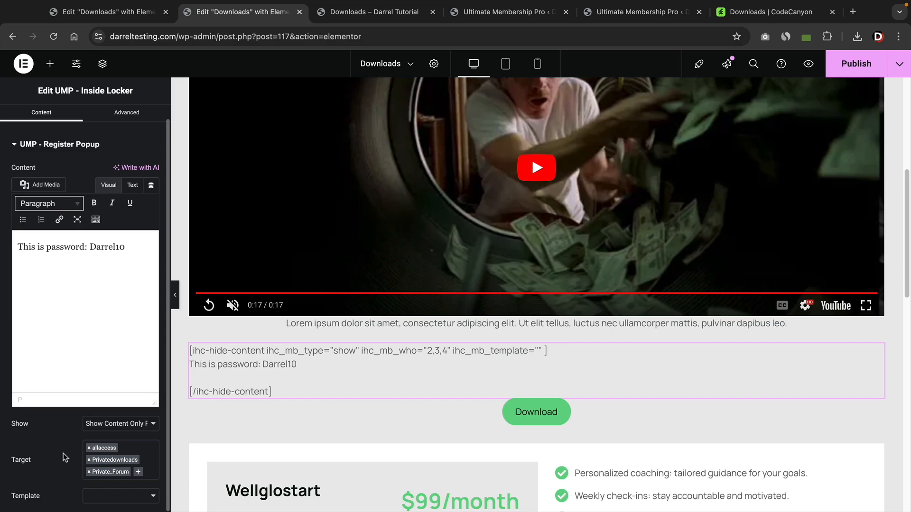
click(91, 491)
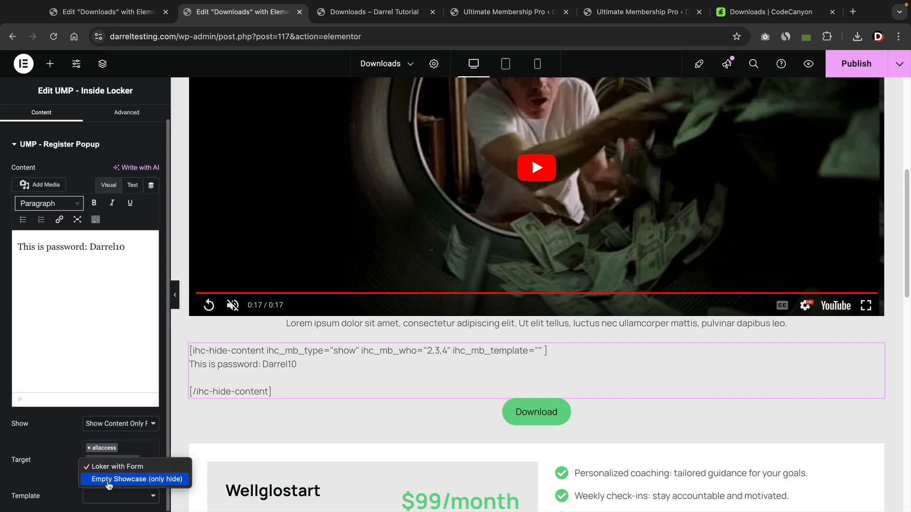
click(112, 468)
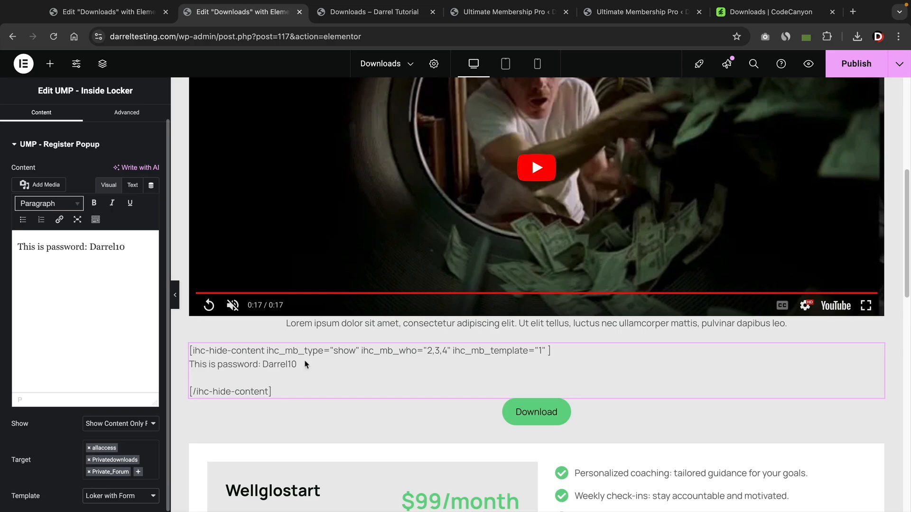
click(812, 69)
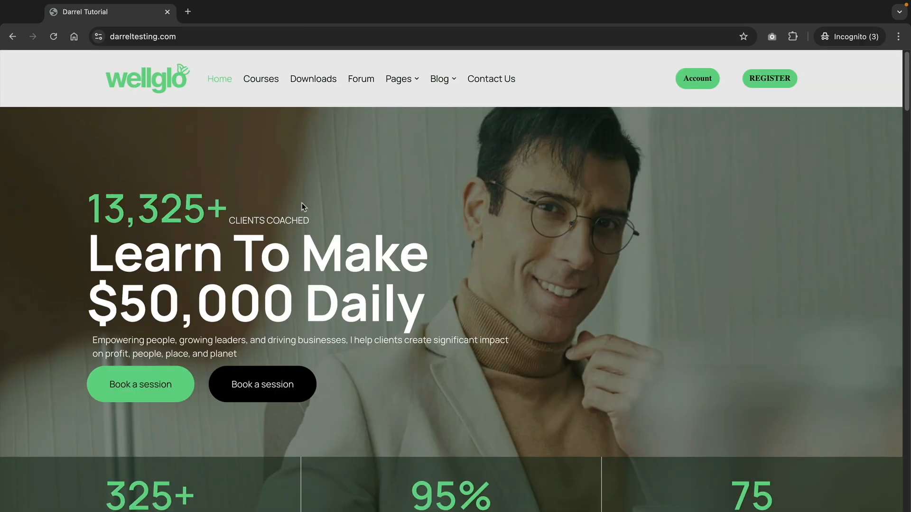
Confirm Downloads shows 'This content is locked' to visitors and the password line to the admin.
click(300, 82)
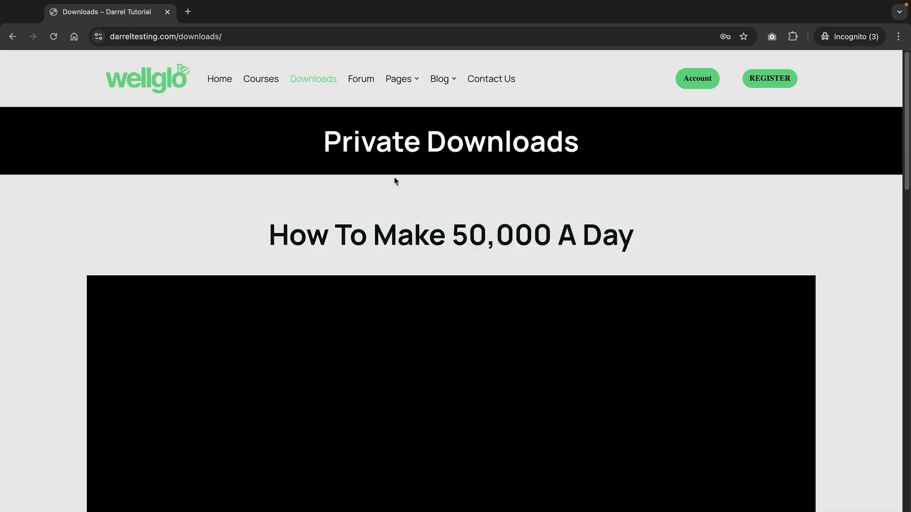
scroll(458, 209, down, 3)
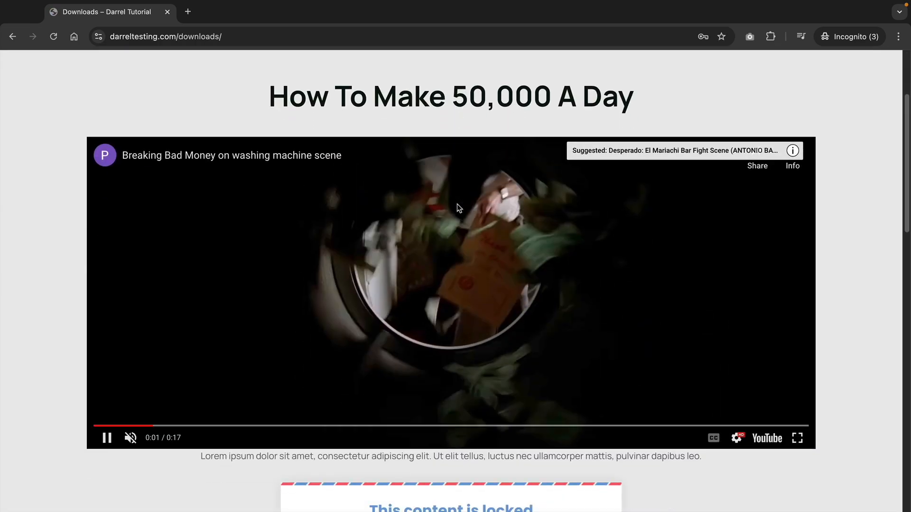
scroll(458, 207, down, 7)
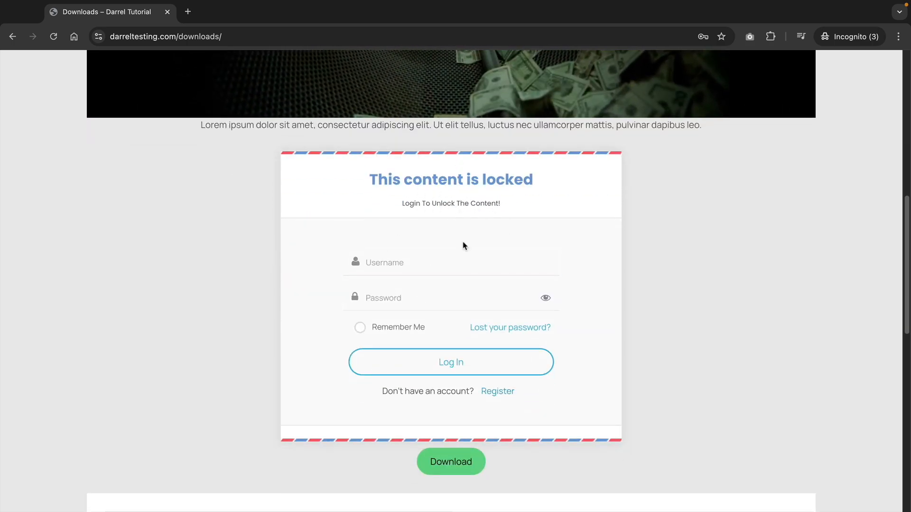
drag(370, 180, 538, 194)
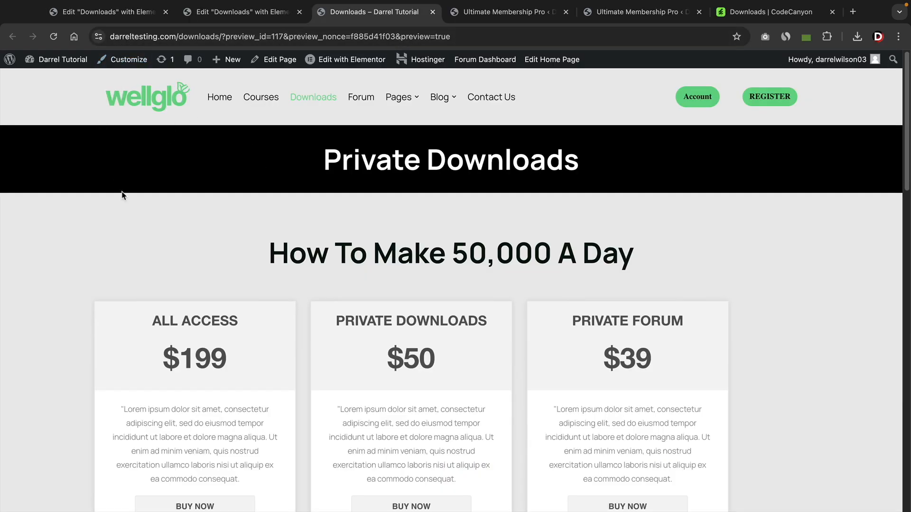
scroll(122, 194, down, 10)
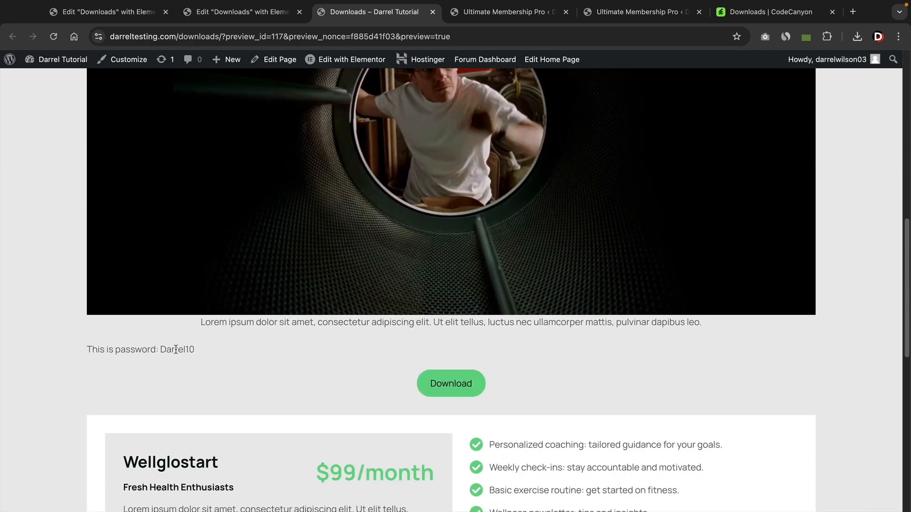
drag(199, 350, 221, 351)
scroll(281, 360, down, 3)
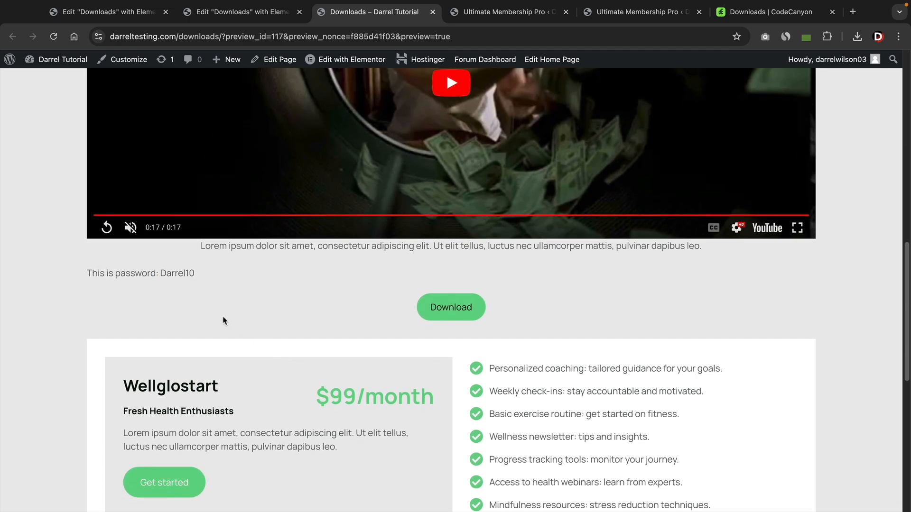
mouse_move(202, 274)
mouse_down()
mouse_move(88, 274)
mouse_move(198, 271)
mouse_up()
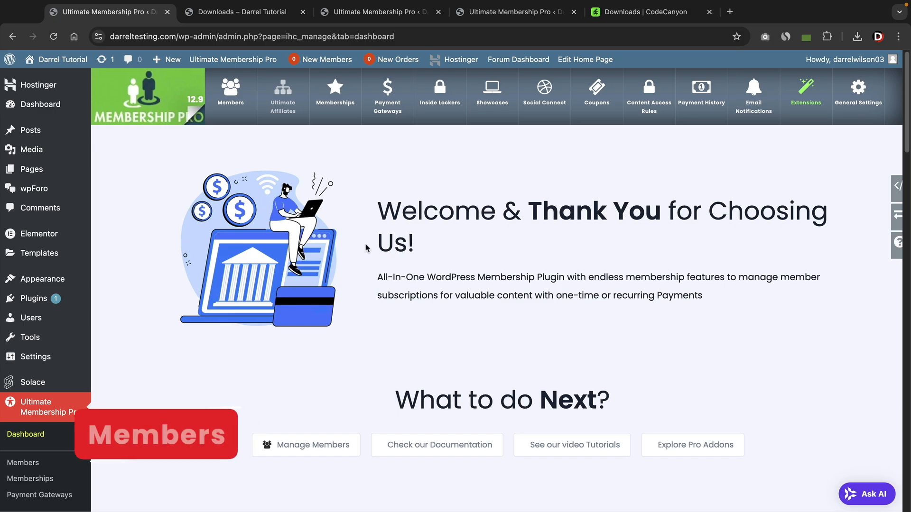
From Manage Members, start a new member and assign it the All Access membership.
click(231, 90)
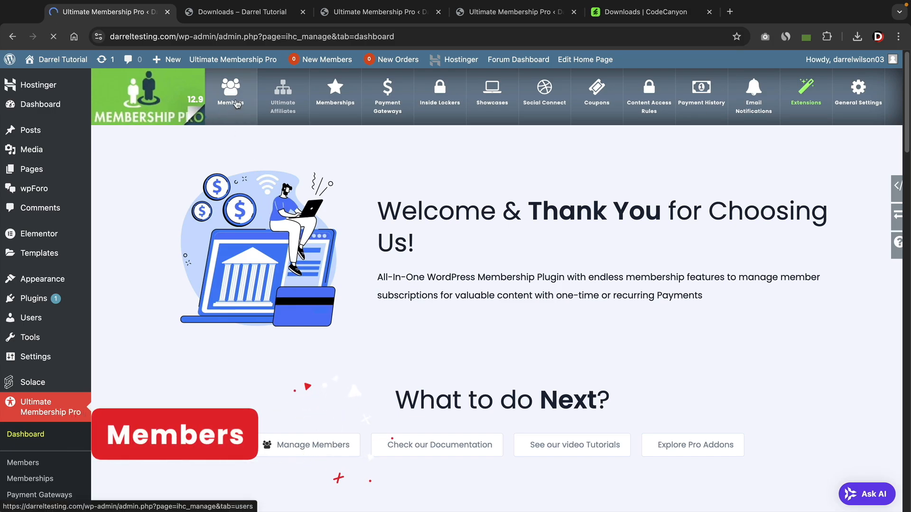
scroll(334, 284, down, 2)
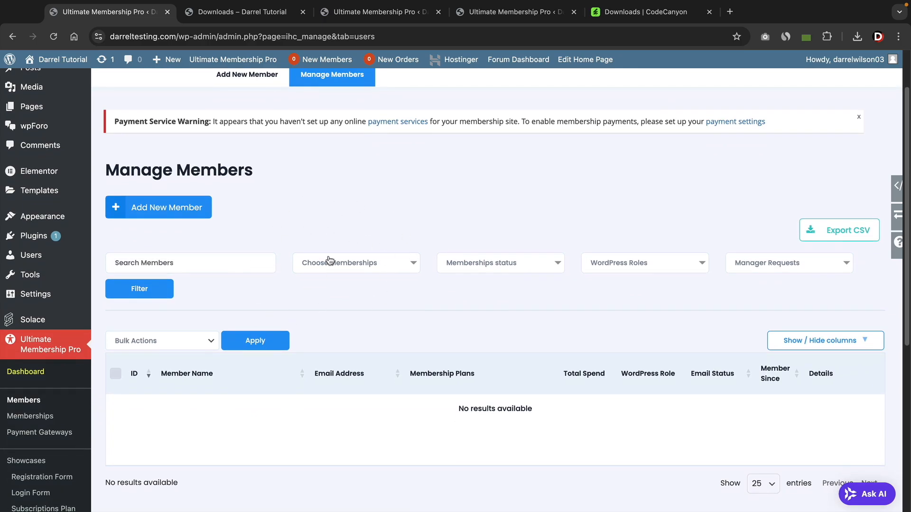
click(167, 208)
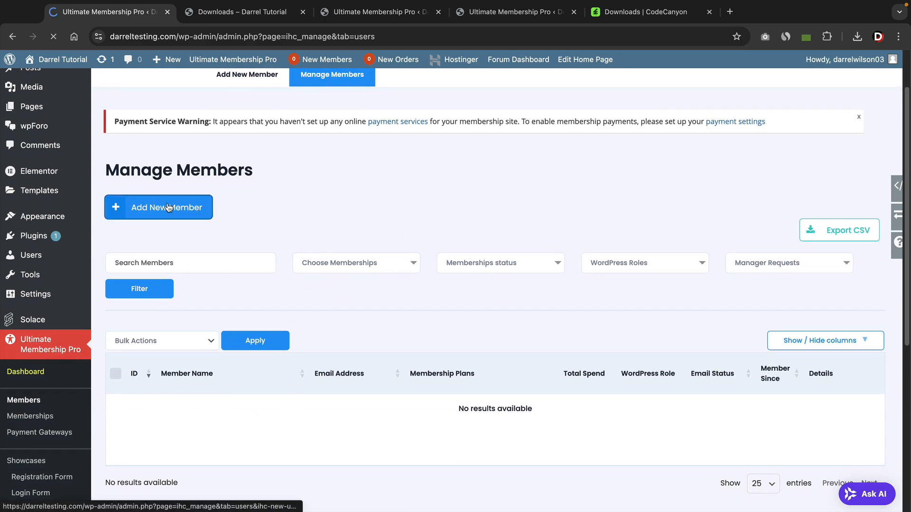
scroll(223, 278, down, 3)
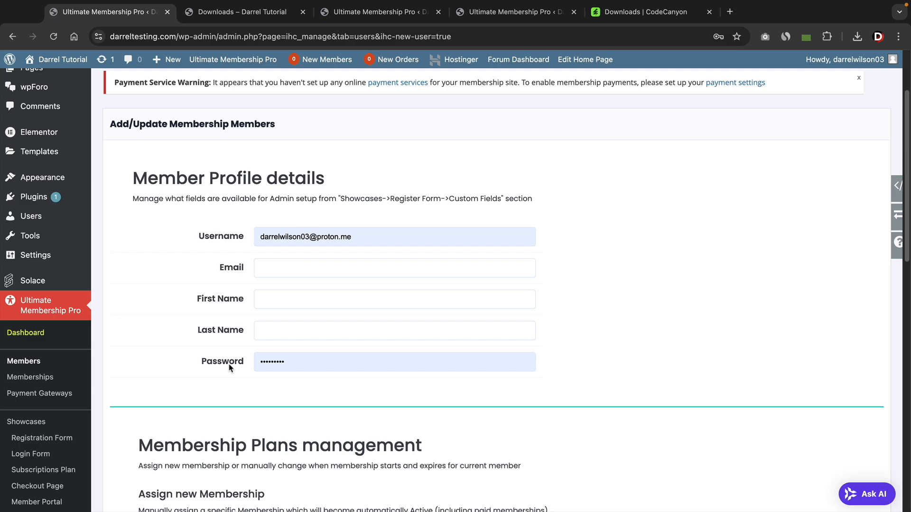
scroll(229, 367, down, 5)
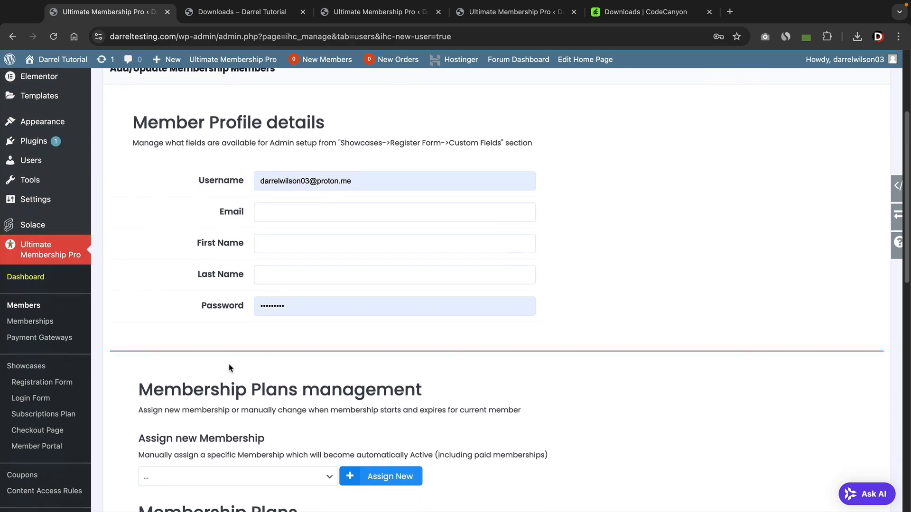
scroll(229, 368, down, 2)
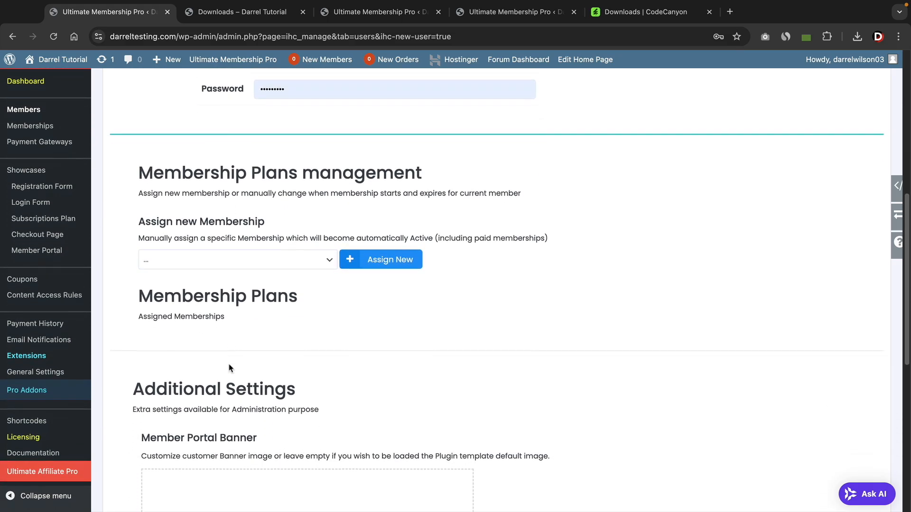
click(204, 234)
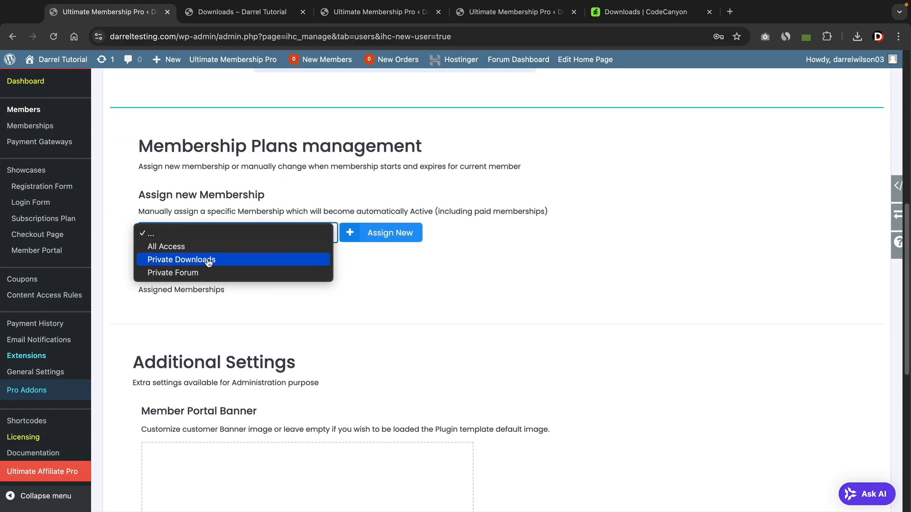
click(207, 236)
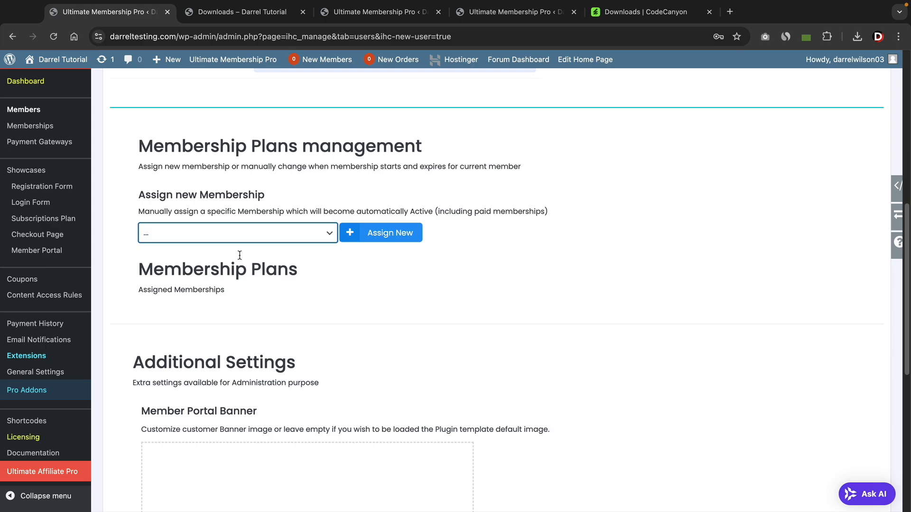
click(220, 239)
click(219, 237)
click(219, 241)
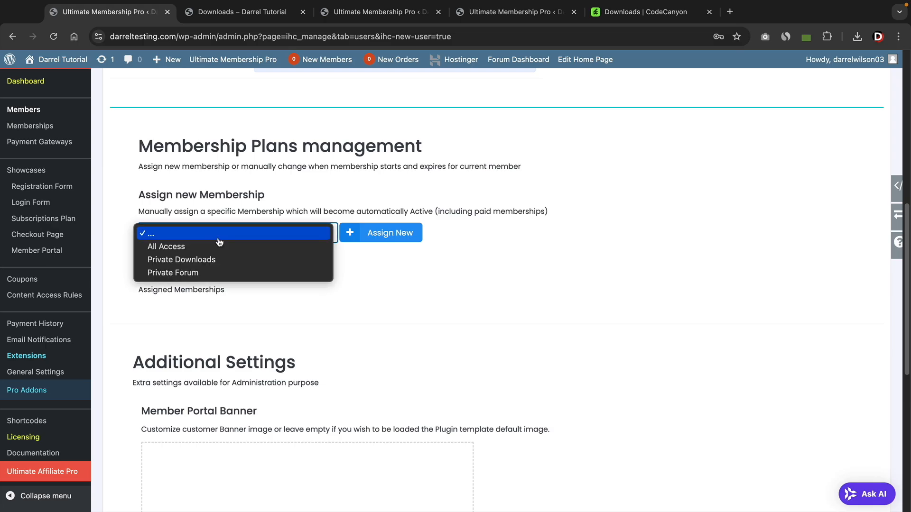
click(220, 248)
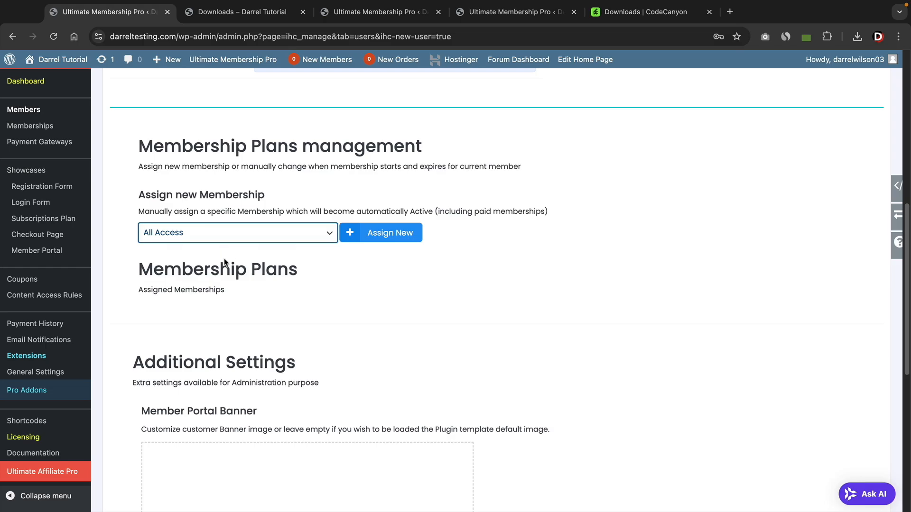
Keep the Subscriber role and default dashboard message page, then save the new member.
scroll(374, 277, down, 5)
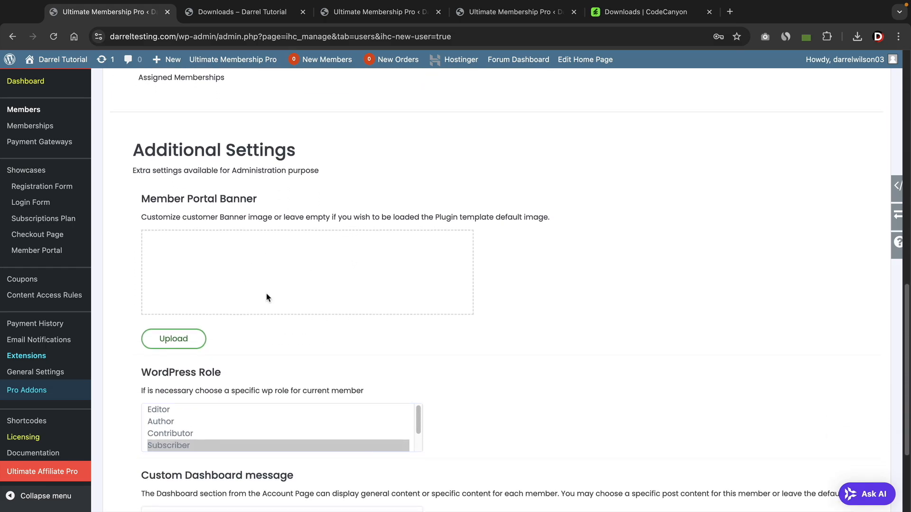
scroll(266, 297, down, 3)
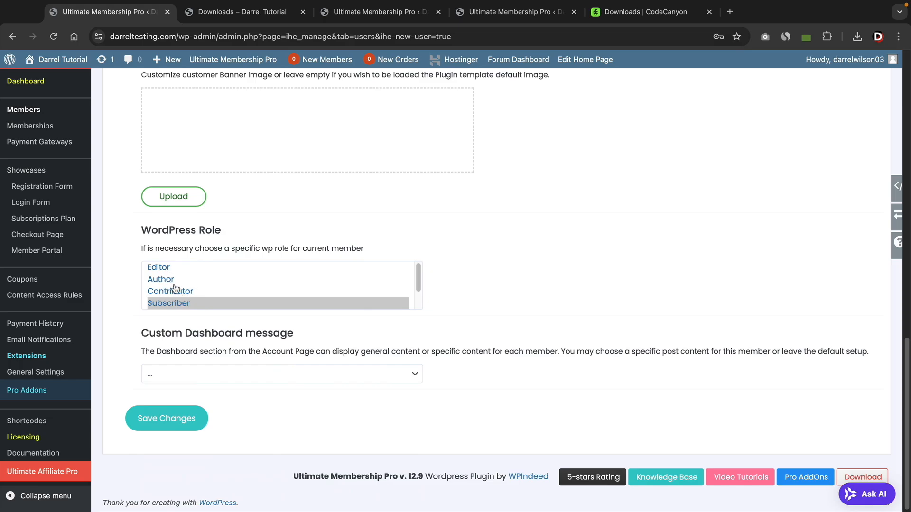
click(175, 304)
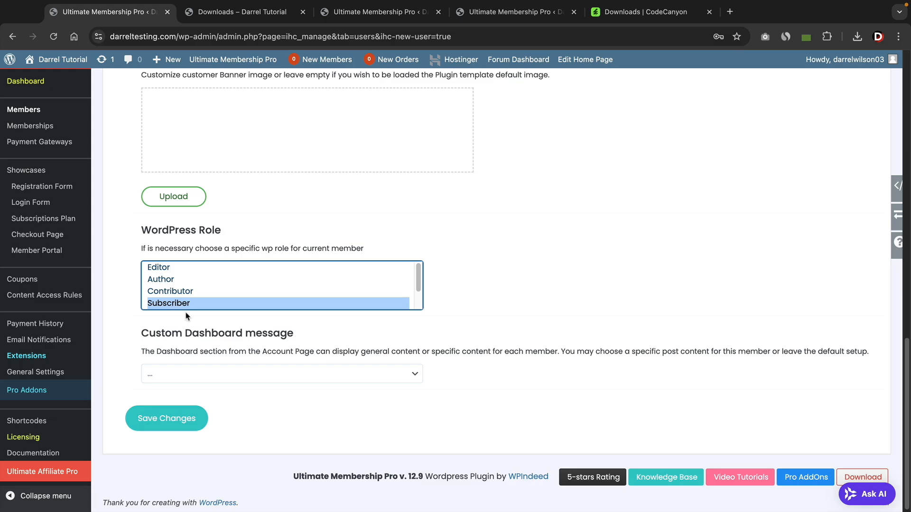
click(133, 322)
mouse_move(293, 333)
mouse_down()
mouse_move(182, 334)
mouse_move(284, 339)
mouse_up()
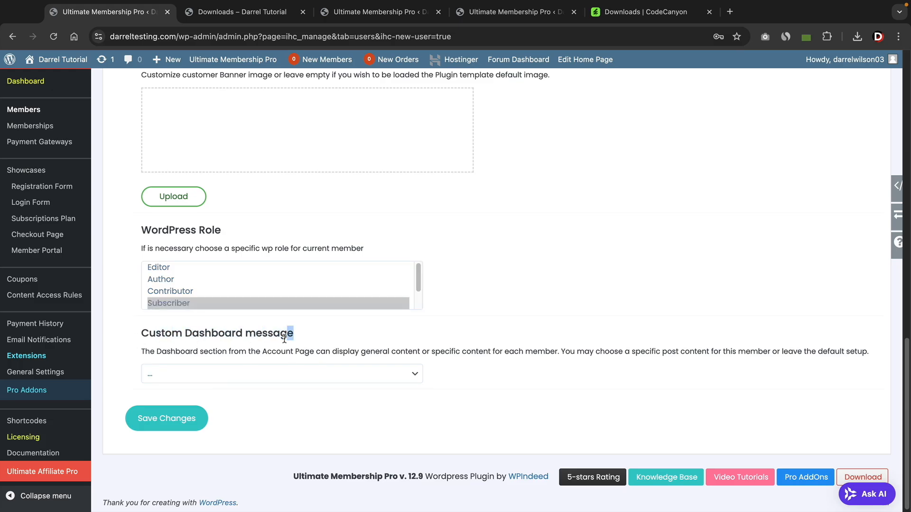
click(264, 377)
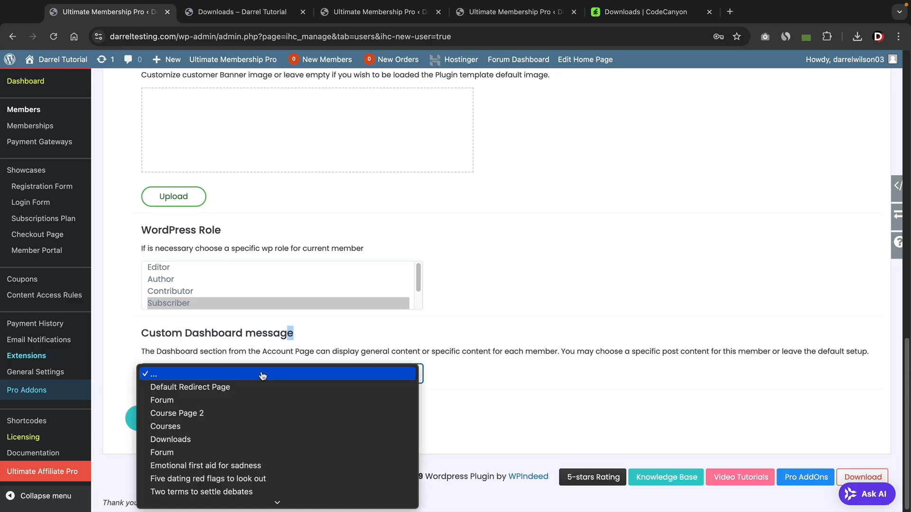
scroll(251, 413, down, 3)
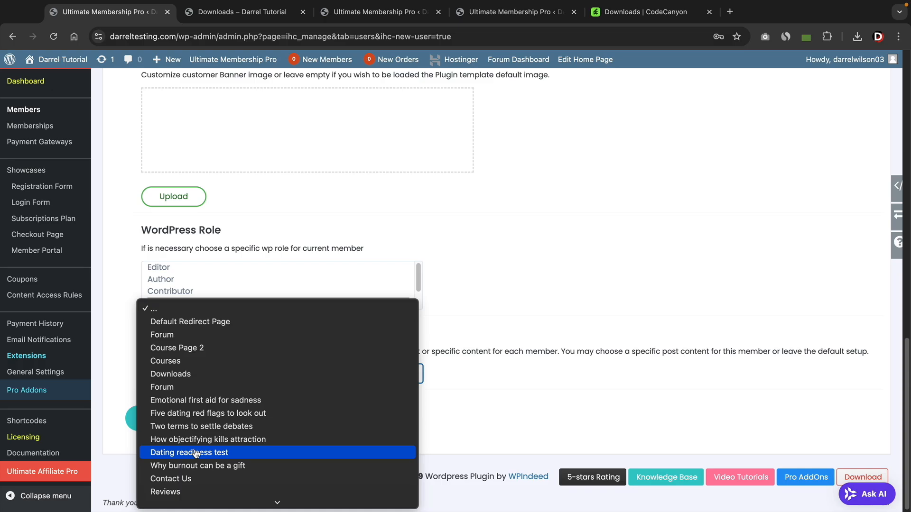
scroll(196, 454, down, 3)
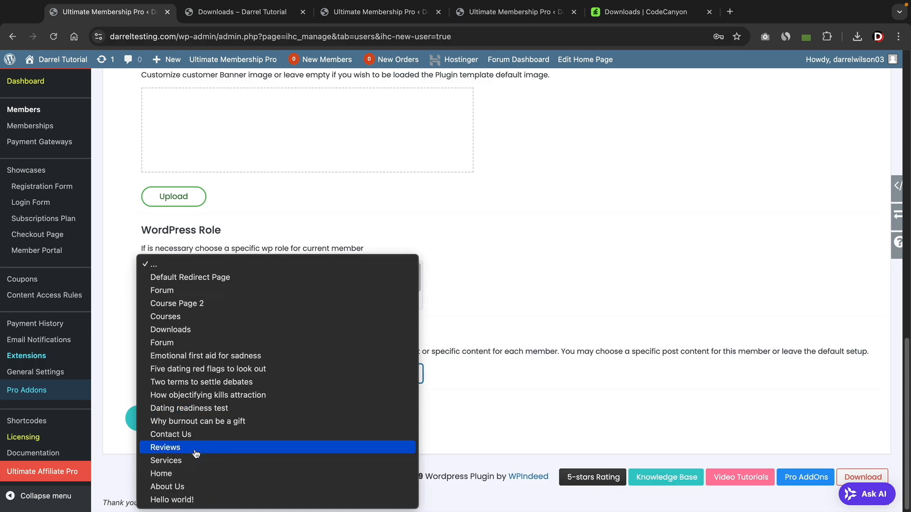
click(207, 264)
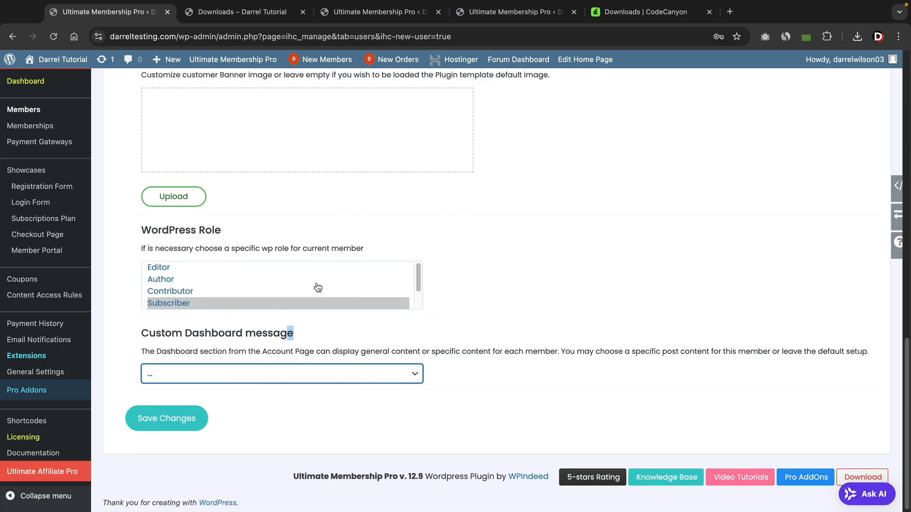
click(205, 412)
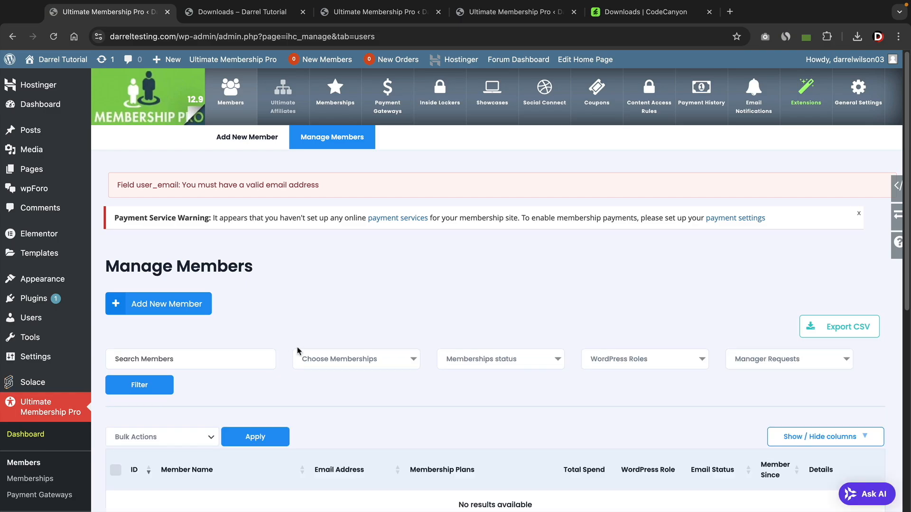
Look through the Ultimate Affiliates, Memberships and Payment Gateways sections, then move on to Showcases.
scroll(297, 349, down, 3)
scroll(254, 350, up, 3)
click(287, 95)
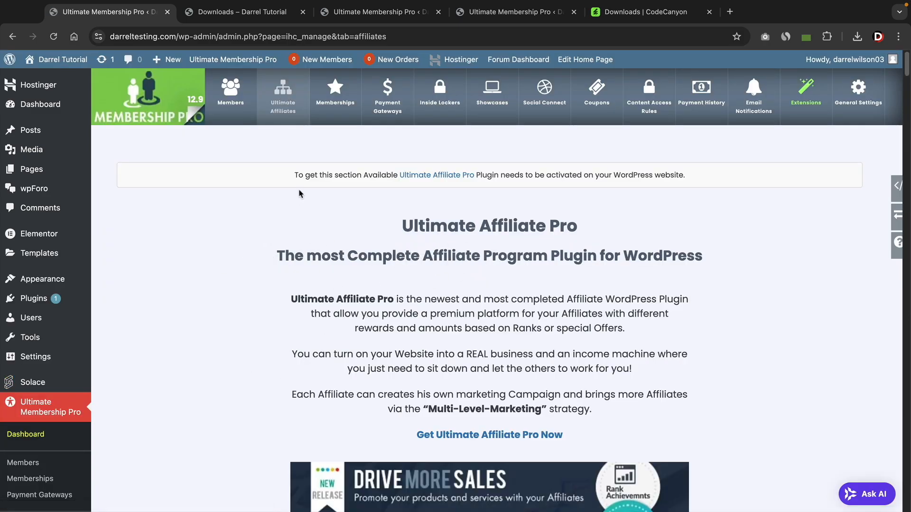
click(338, 95)
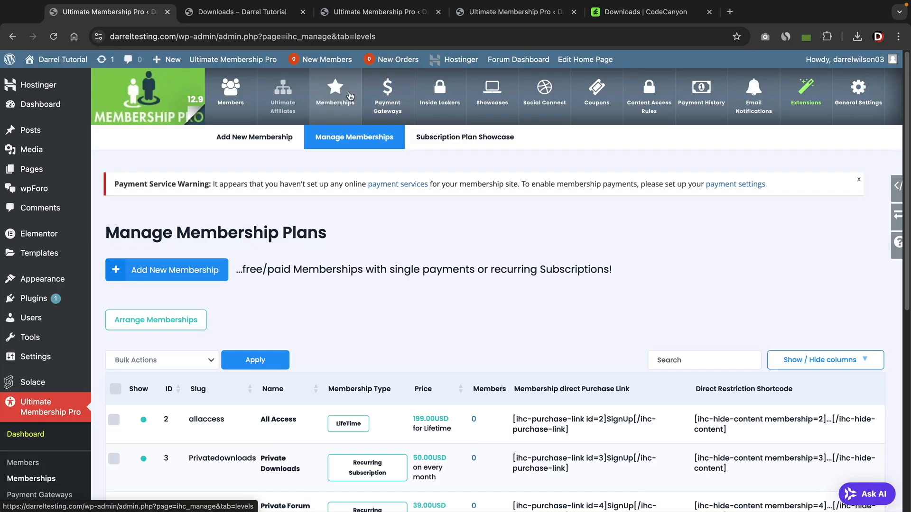
click(387, 95)
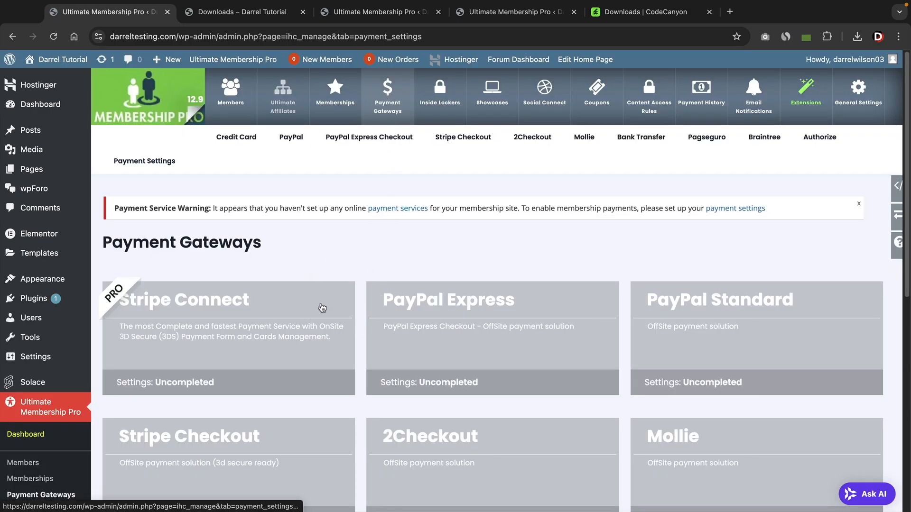
click(437, 95)
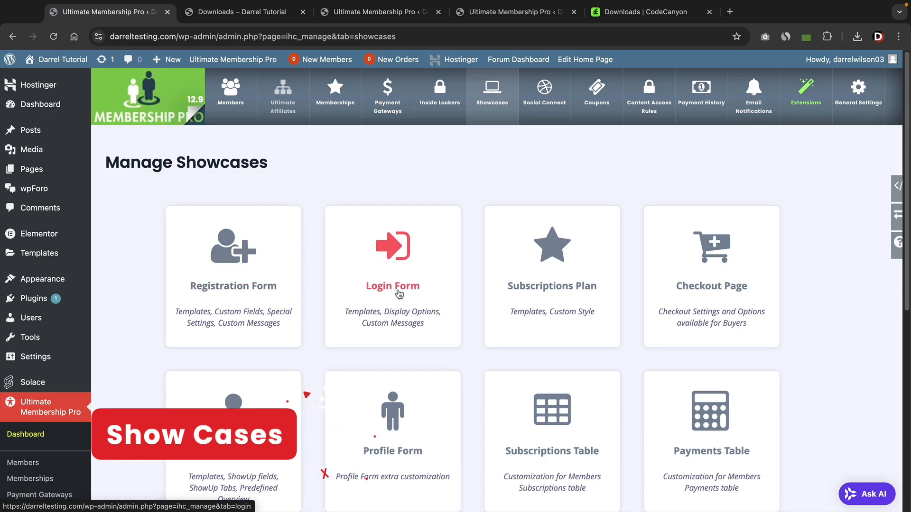
scroll(712, 276, down, 1)
scroll(711, 276, down, 3)
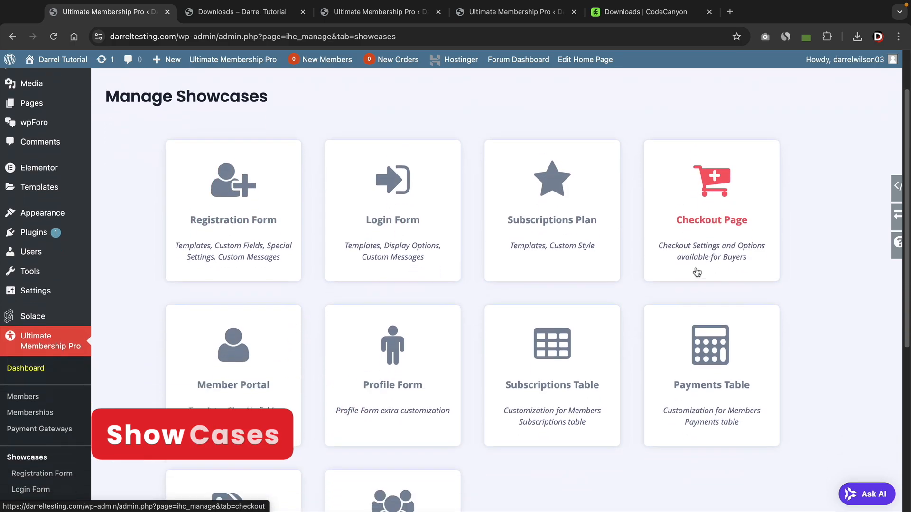
Copy the [ihc-register] shortcode from the Registration Form showcase.
click(231, 209)
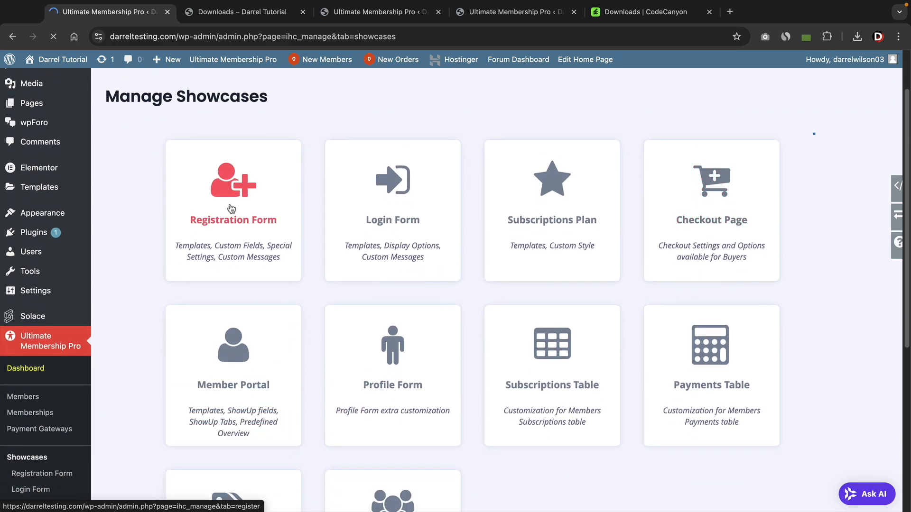
scroll(231, 209, down, 2)
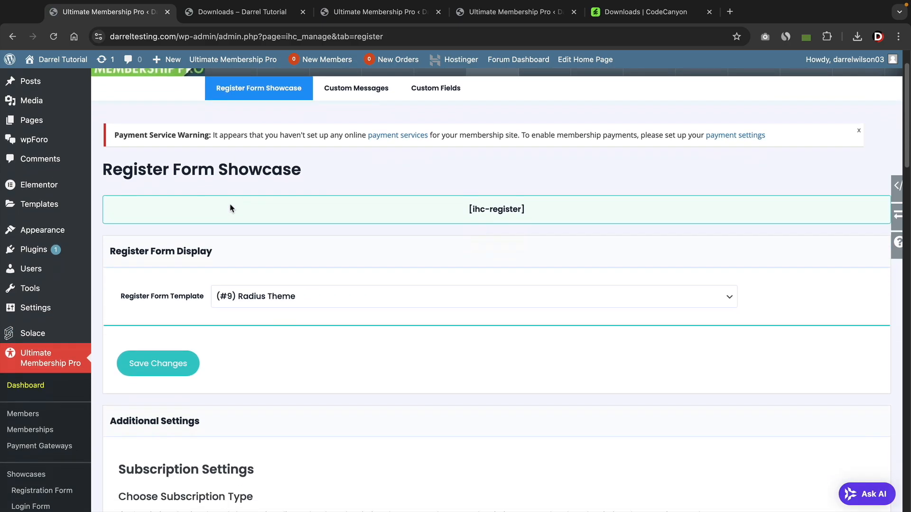
scroll(231, 209, down, 1)
double_click(497, 190)
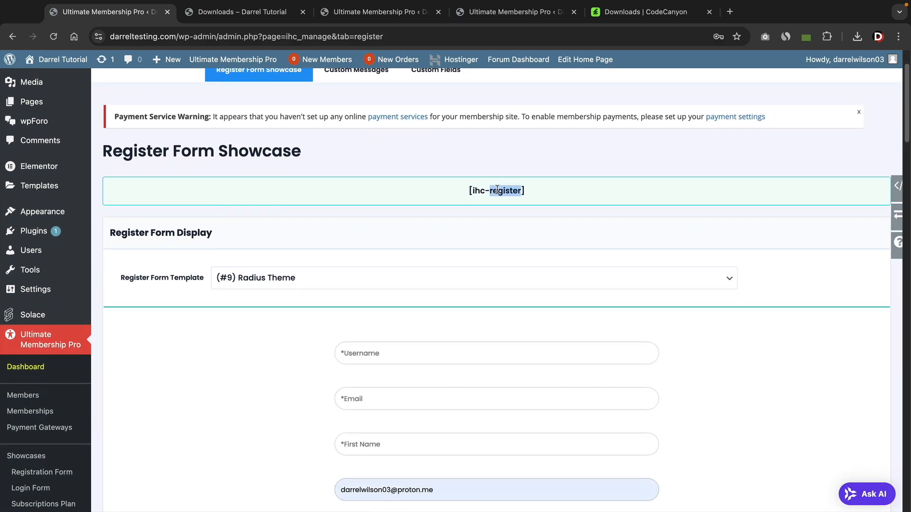
triple_click(497, 189)
right_click(493, 186)
click(508, 214)
Try the (#10) BootStrap Theme and (#5) Strong Theme register form templates.
scroll(445, 234, up, 3)
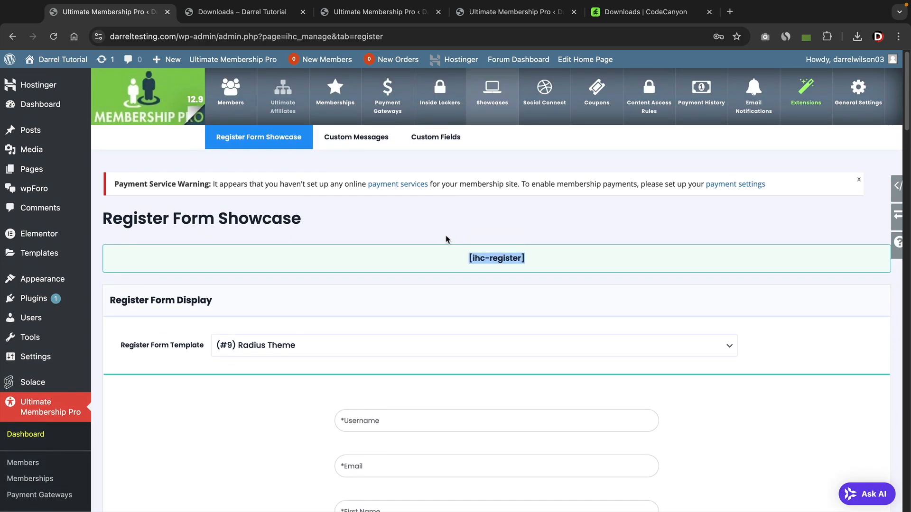
scroll(445, 238, down, 7)
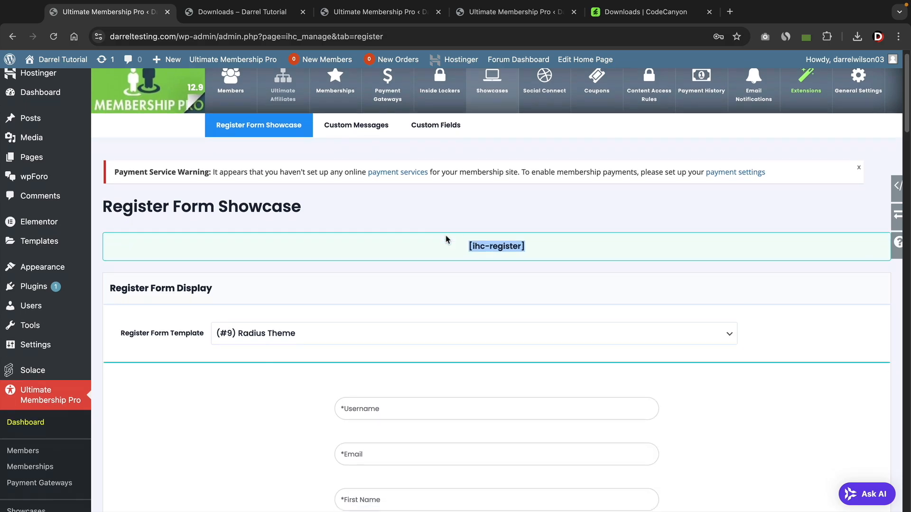
click(309, 189)
click(306, 172)
scroll(260, 241, down, 3)
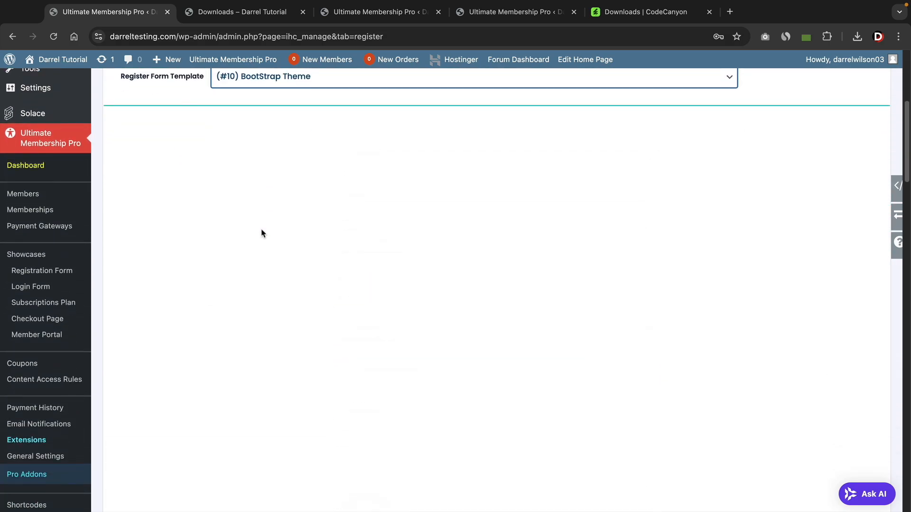
click(299, 98)
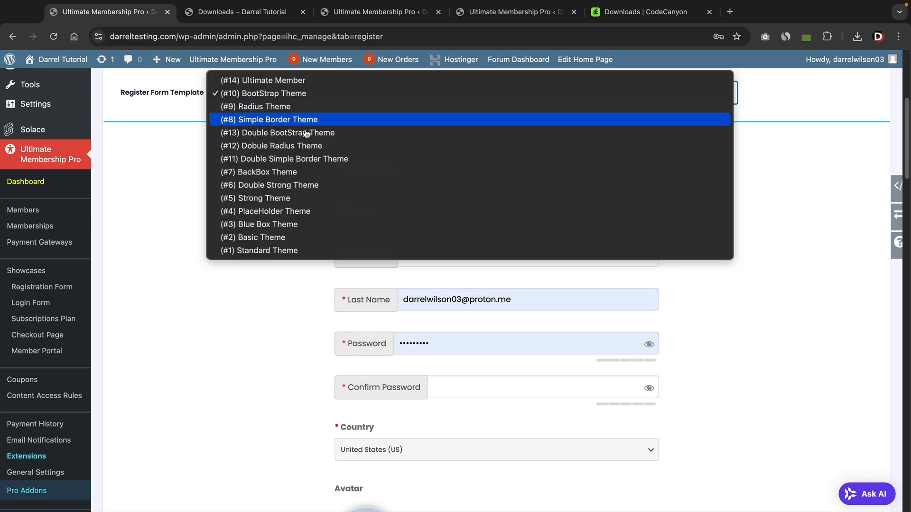
click(299, 196)
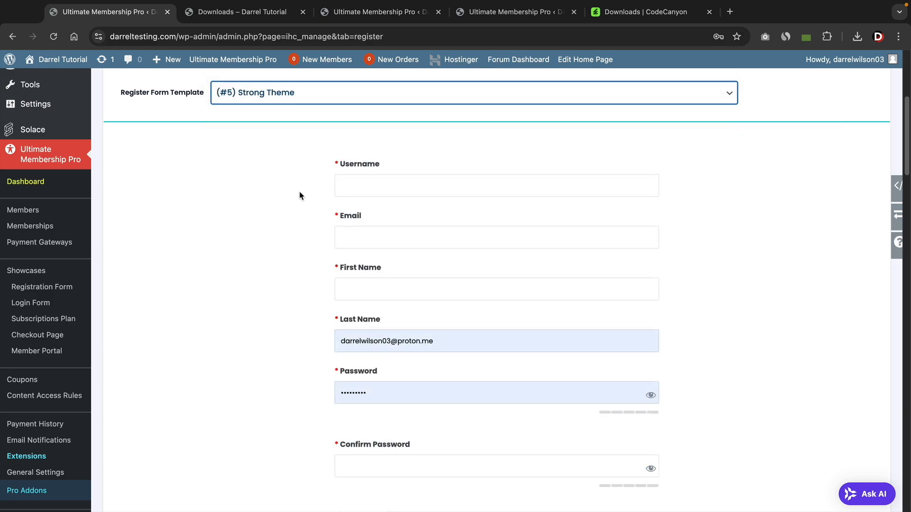
scroll(303, 228, down, 5)
scroll(303, 231, down, 6)
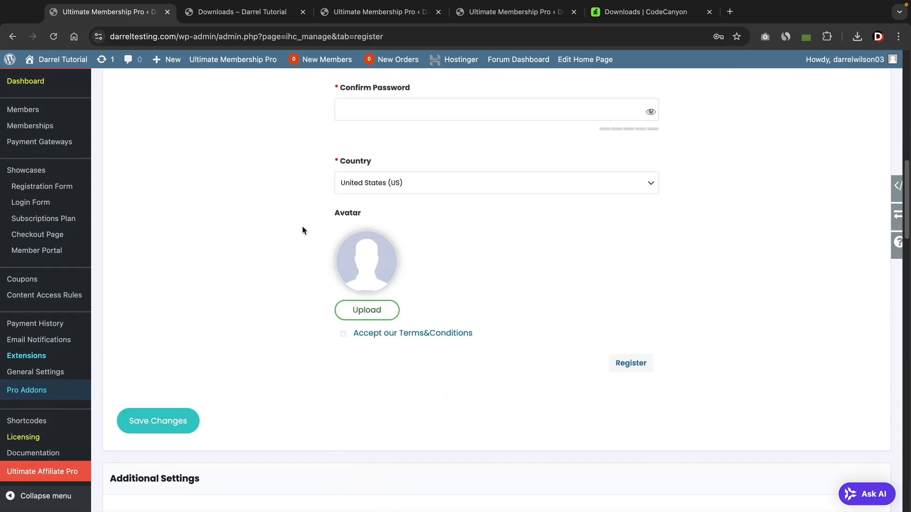
scroll(304, 234, up, 10)
Compare the (#2) Basic and (#1) Standard templates, settle on (#5) Strong Theme, and save.
click(315, 116)
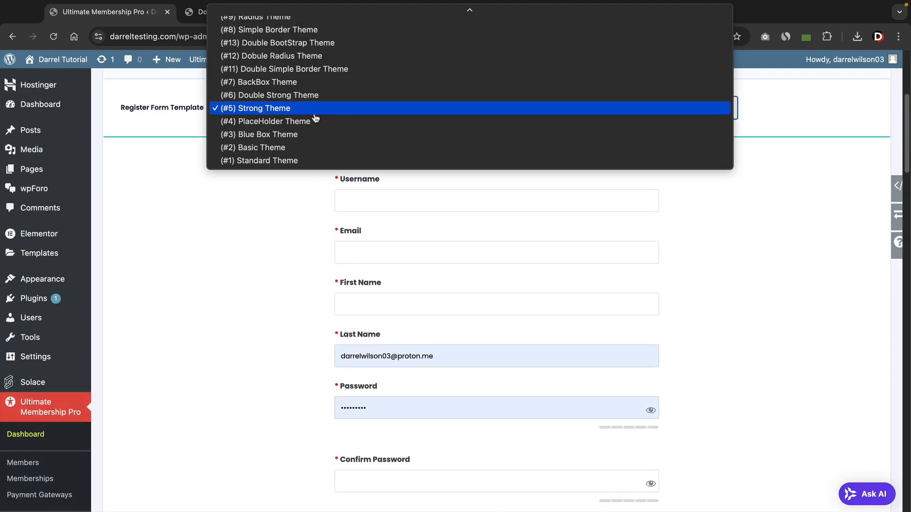
click(315, 148)
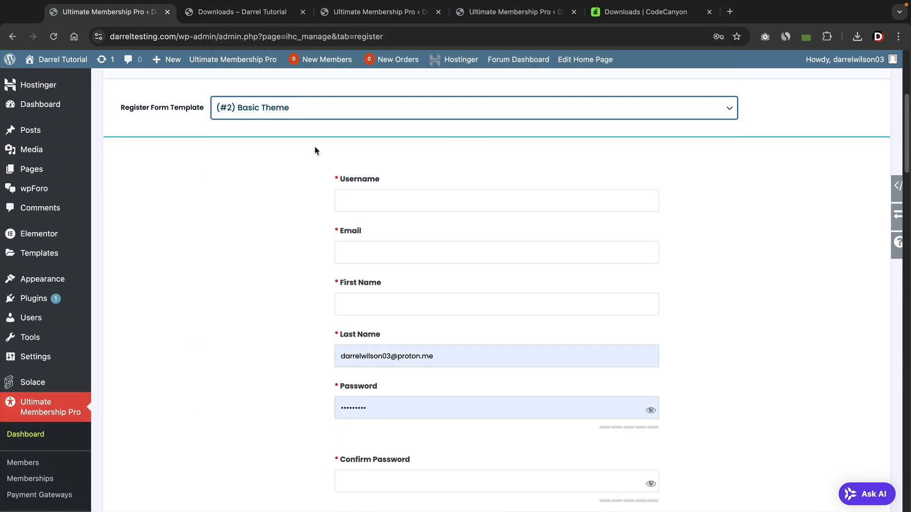
click(319, 108)
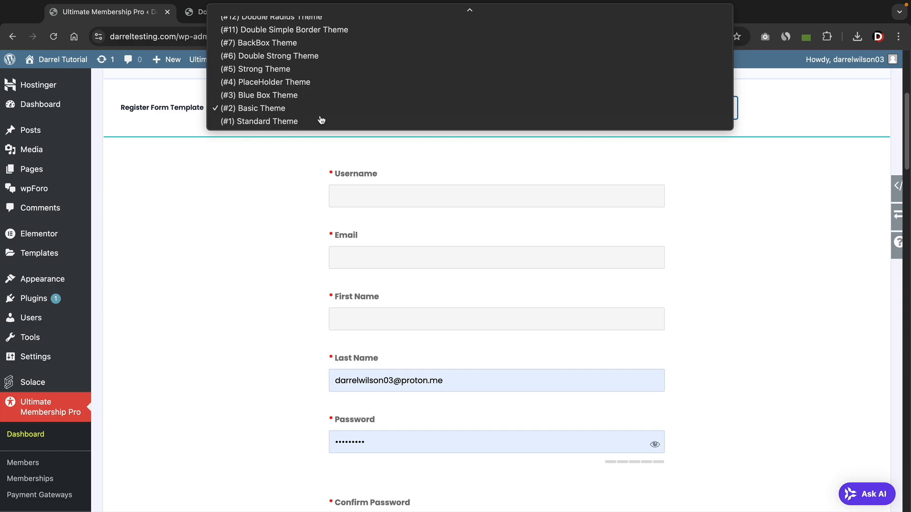
click(321, 120)
click(319, 111)
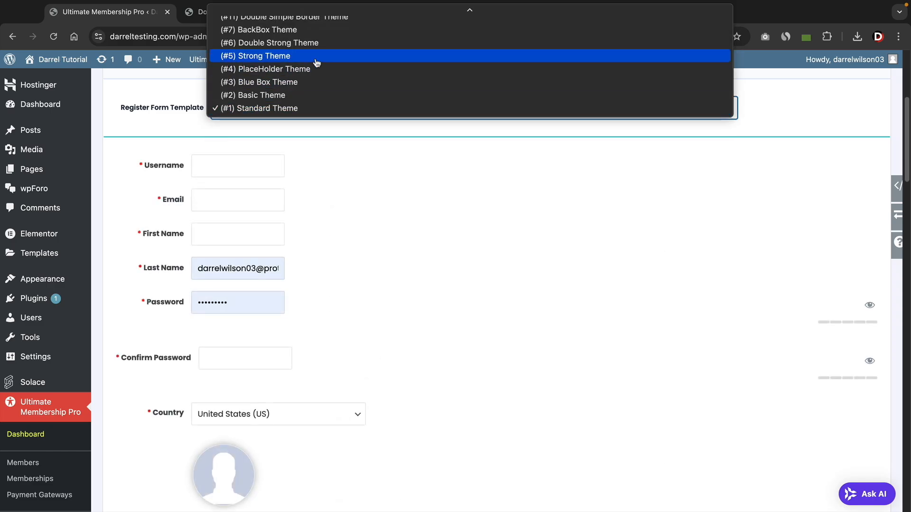
click(315, 63)
click(309, 106)
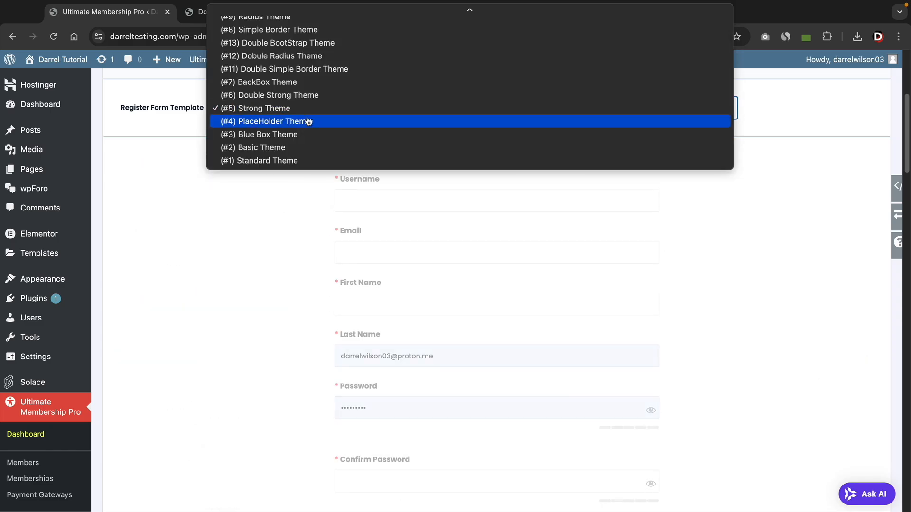
click(252, 219)
scroll(254, 220, down, 3)
scroll(192, 382, down, 6)
click(159, 414)
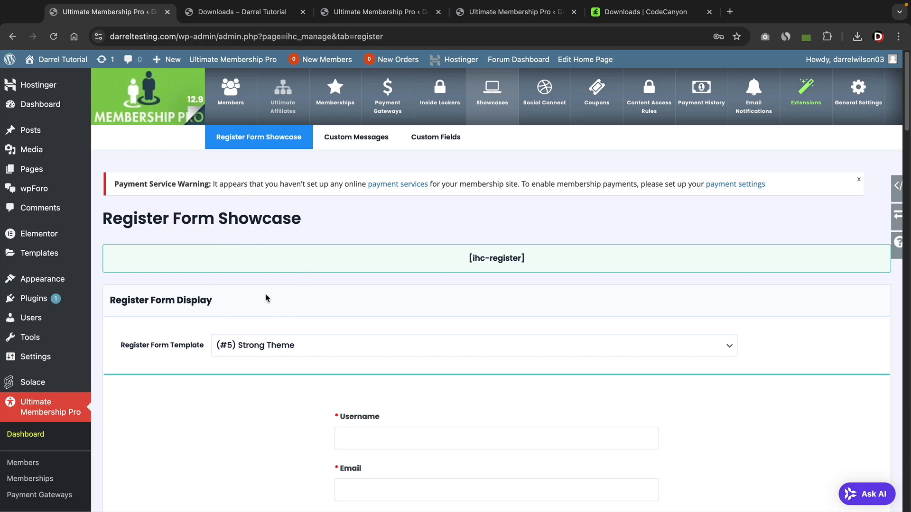
Switch to the registration Custom Messages and read through the error, password and success texts.
click(359, 140)
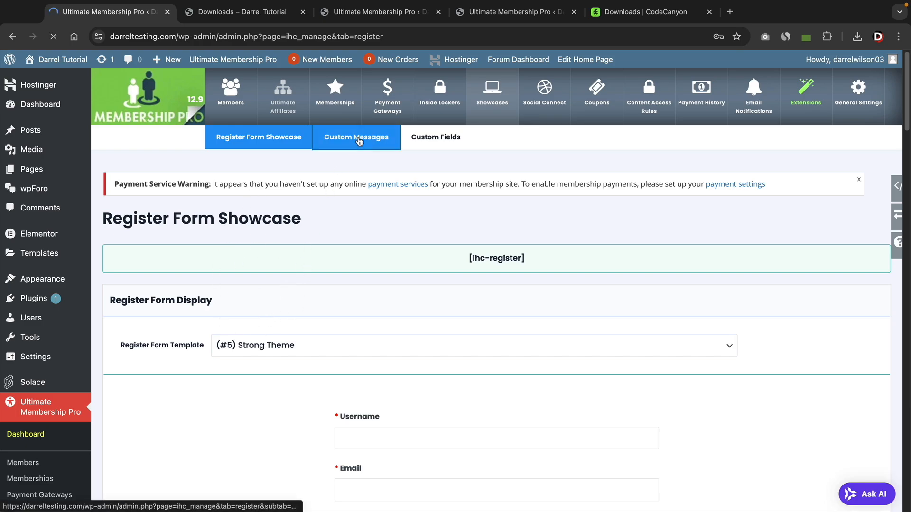
scroll(250, 294, down, 2)
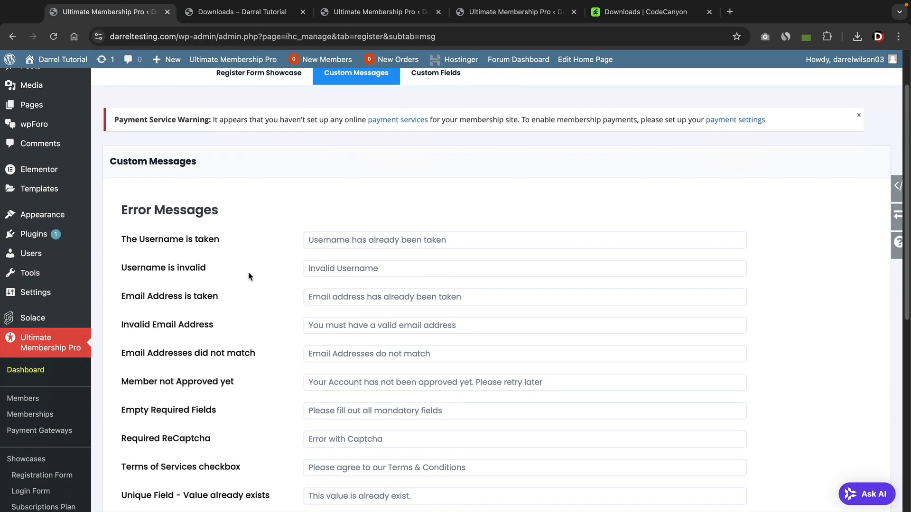
drag(139, 208, 204, 211)
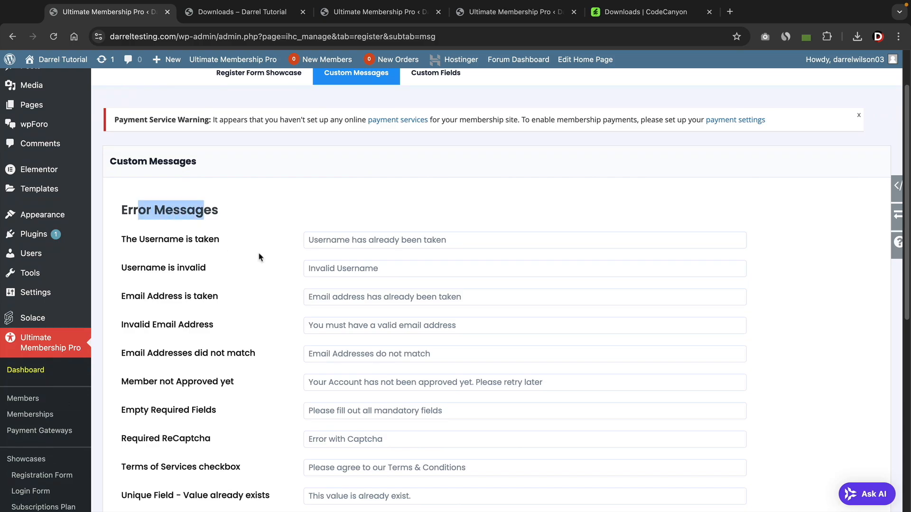
drag(320, 238, 469, 238)
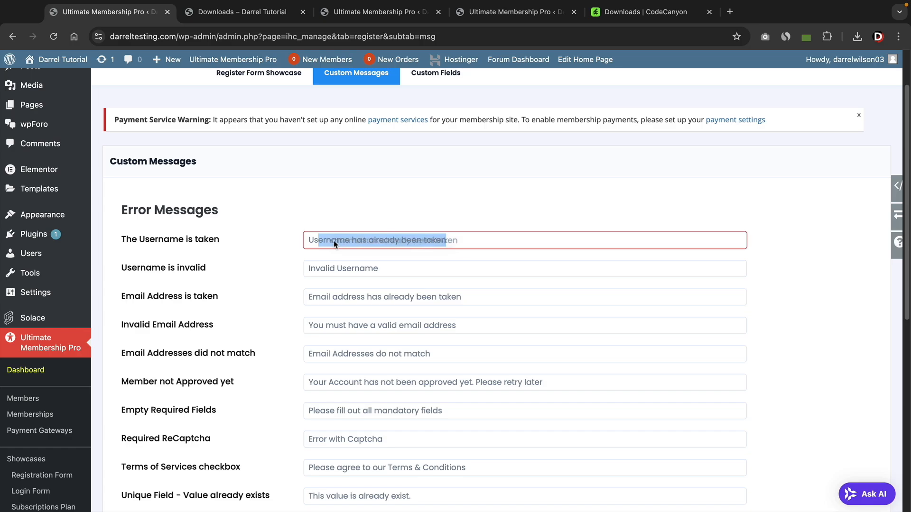
click(373, 237)
scroll(389, 288, down, 1)
scroll(388, 289, down, 10)
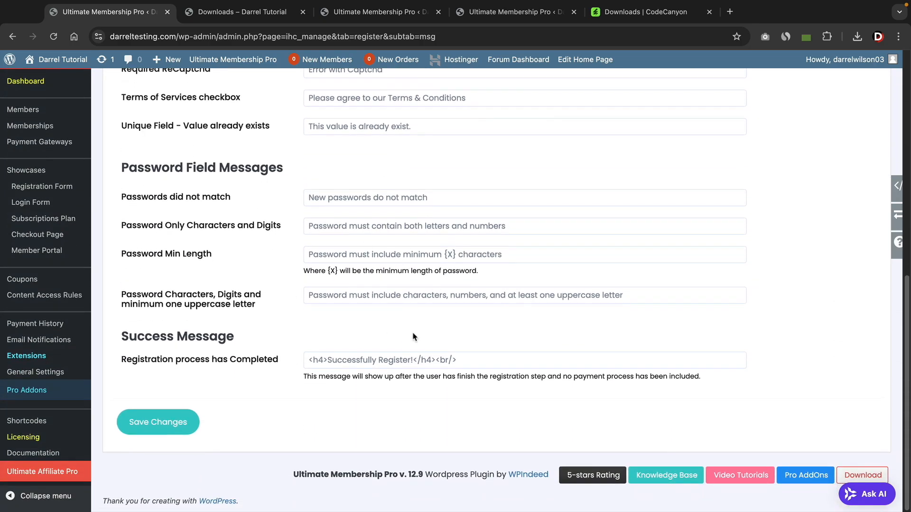
scroll(413, 339, up, 12)
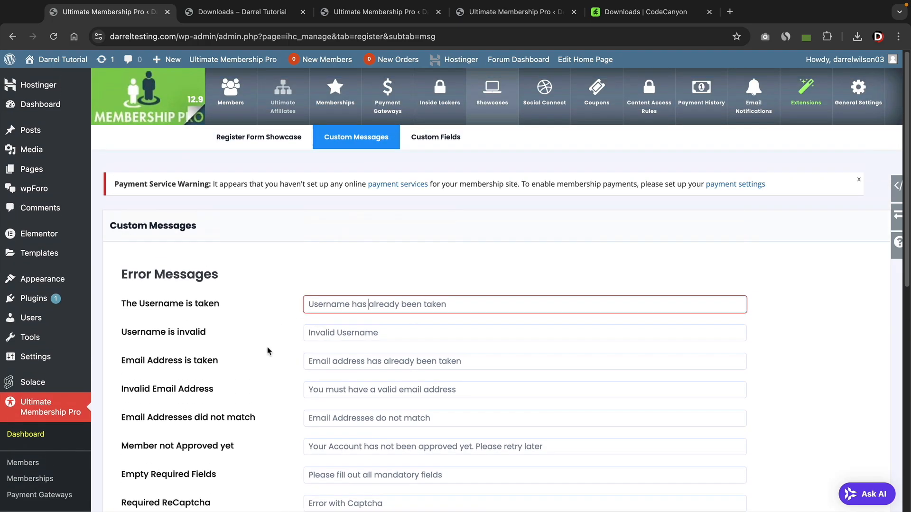
click(444, 139)
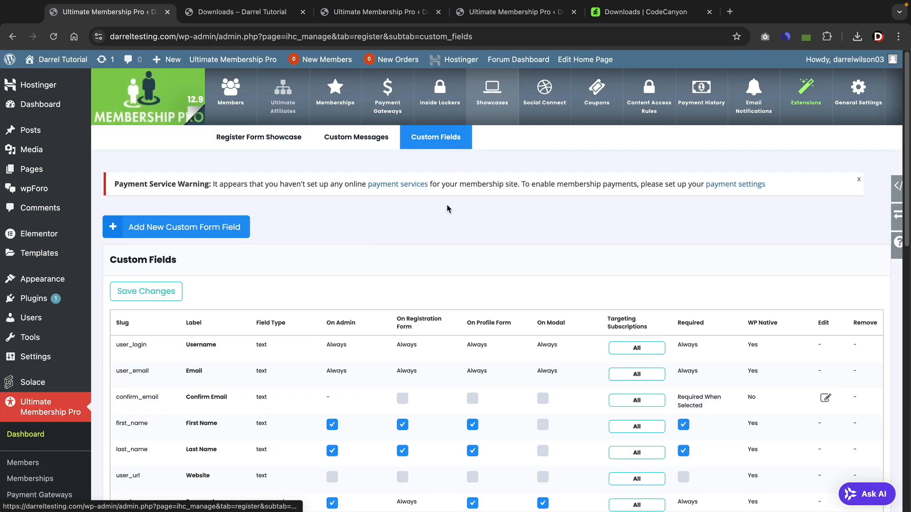
scroll(341, 247, down, 4)
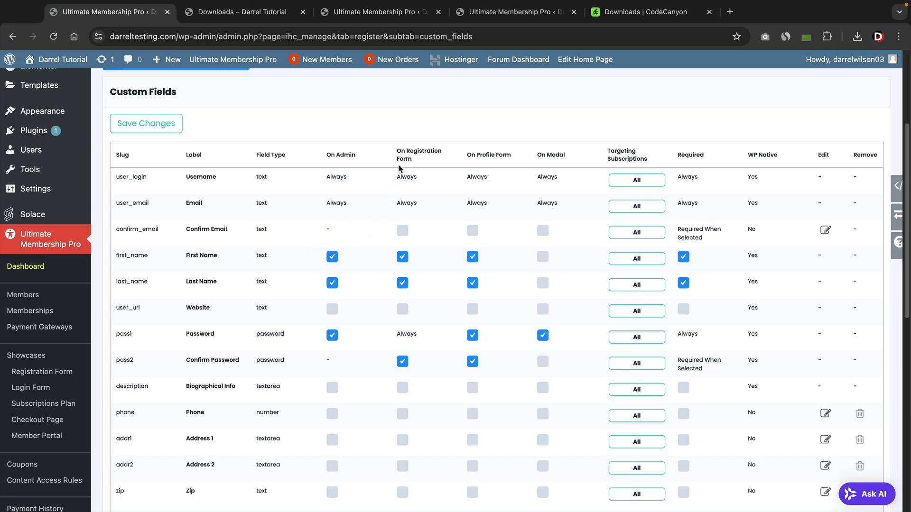
drag(397, 152, 411, 161)
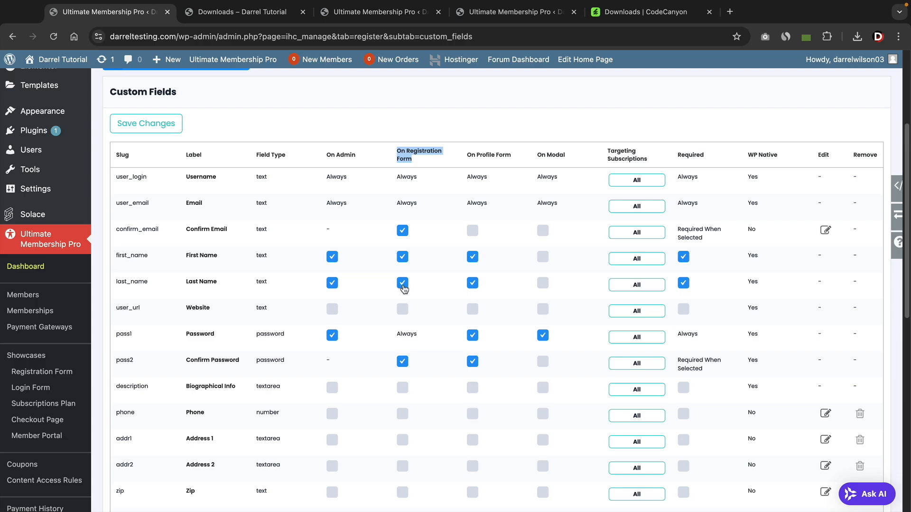
click(403, 311)
click(402, 414)
scroll(403, 420, down, 1)
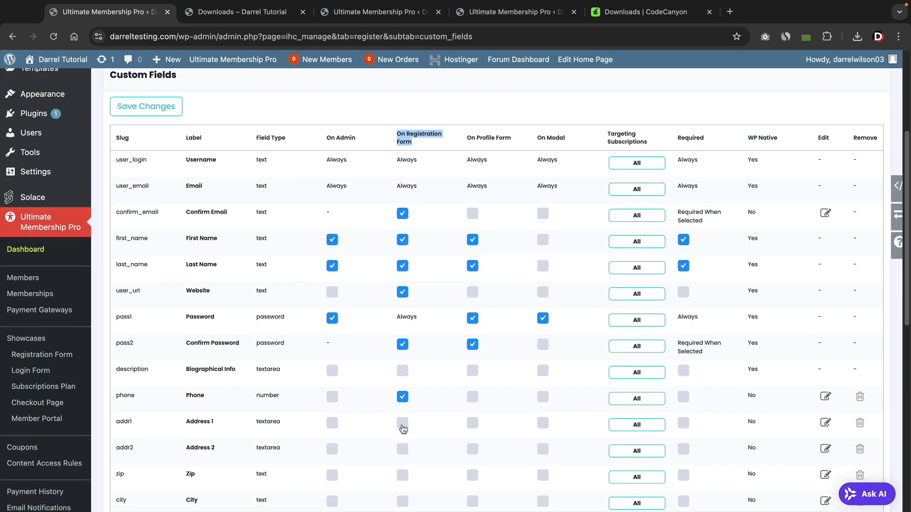
click(403, 396)
click(405, 118)
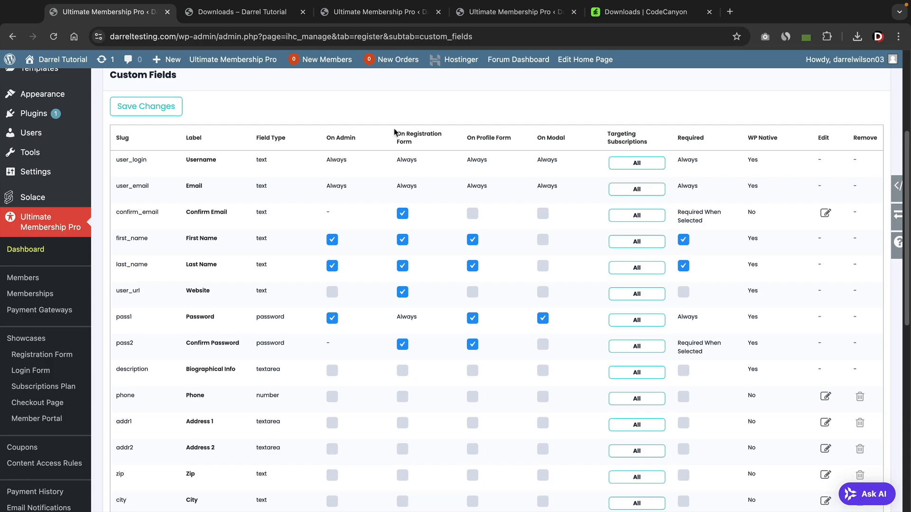
drag(459, 140, 513, 144)
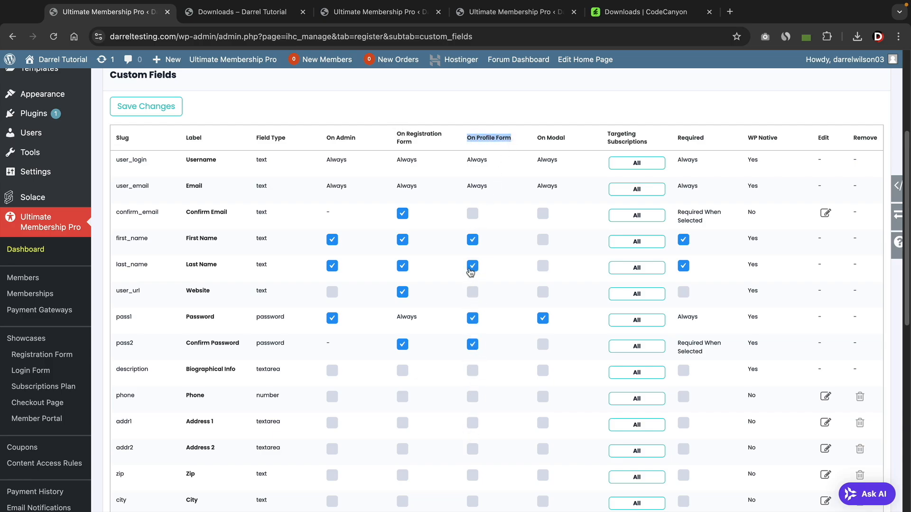
drag(410, 141, 390, 137)
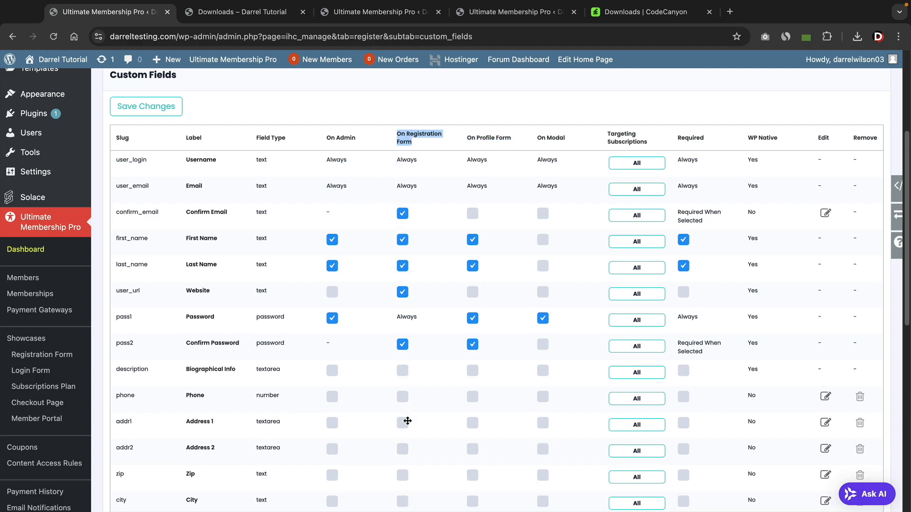
scroll(409, 308, down, 10)
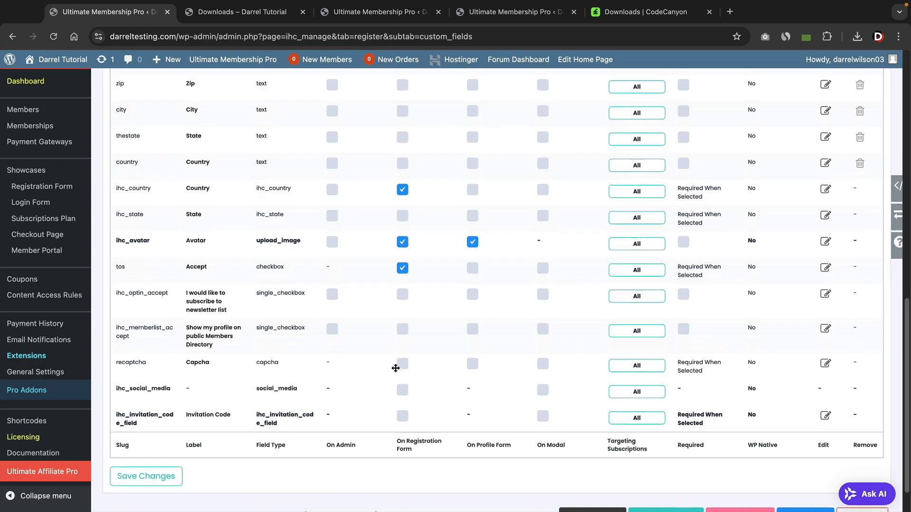
scroll(401, 359, up, 10)
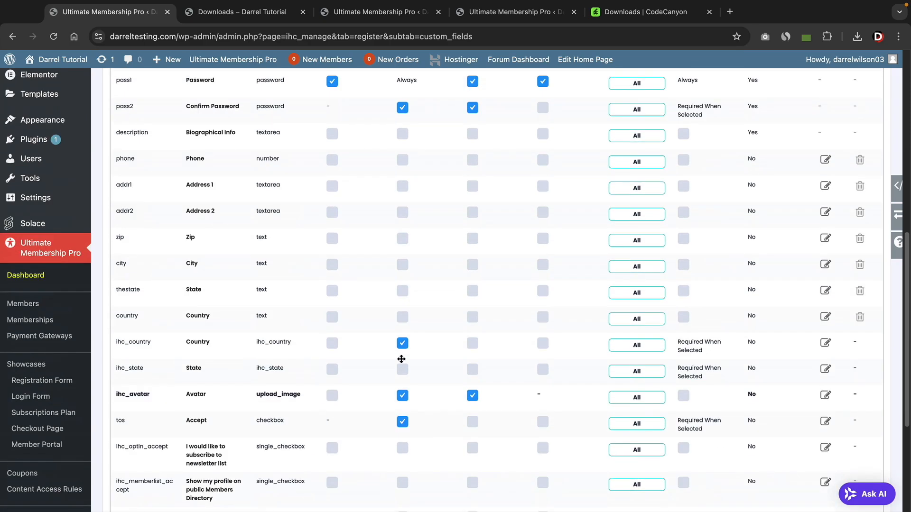
scroll(393, 376, down, 2)
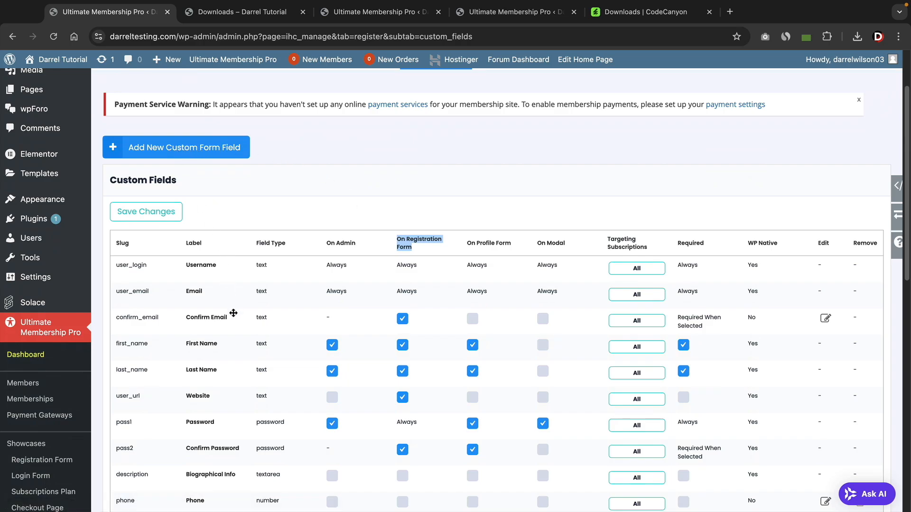
scroll(212, 206, down, 7)
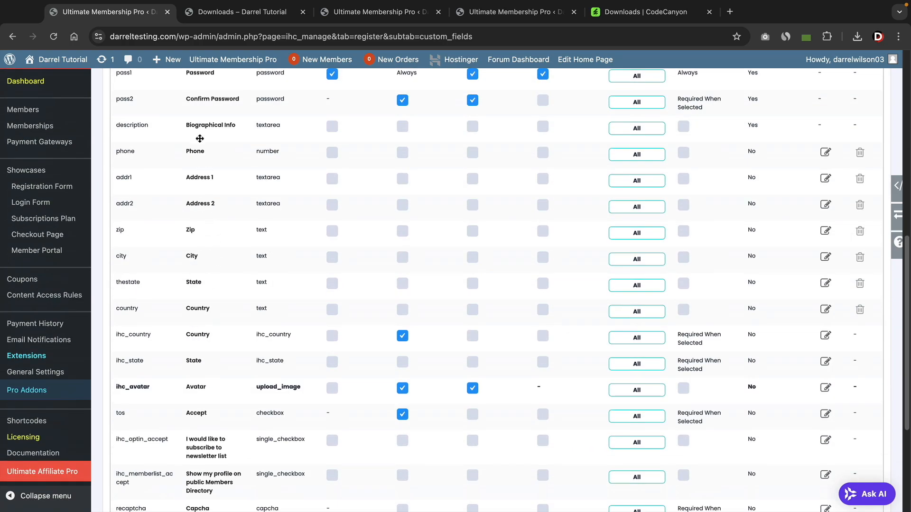
scroll(204, 303, down, 3)
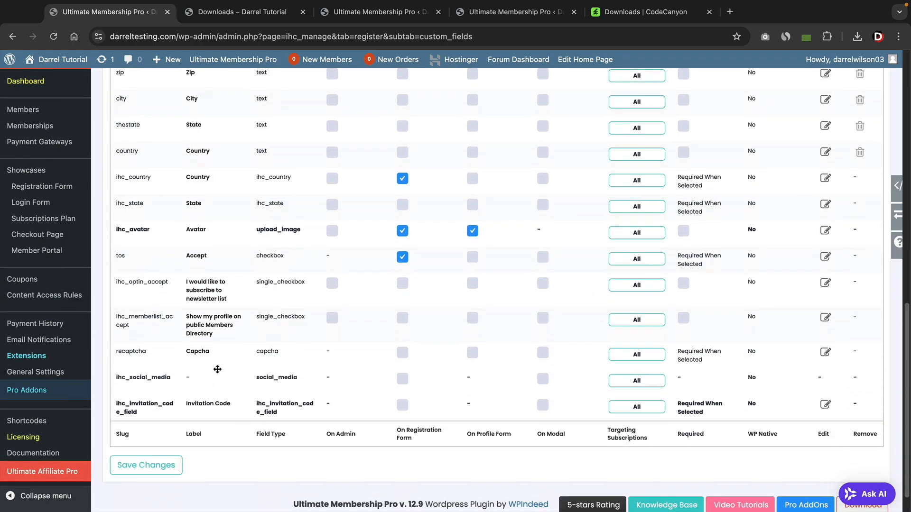
scroll(218, 369, up, 11)
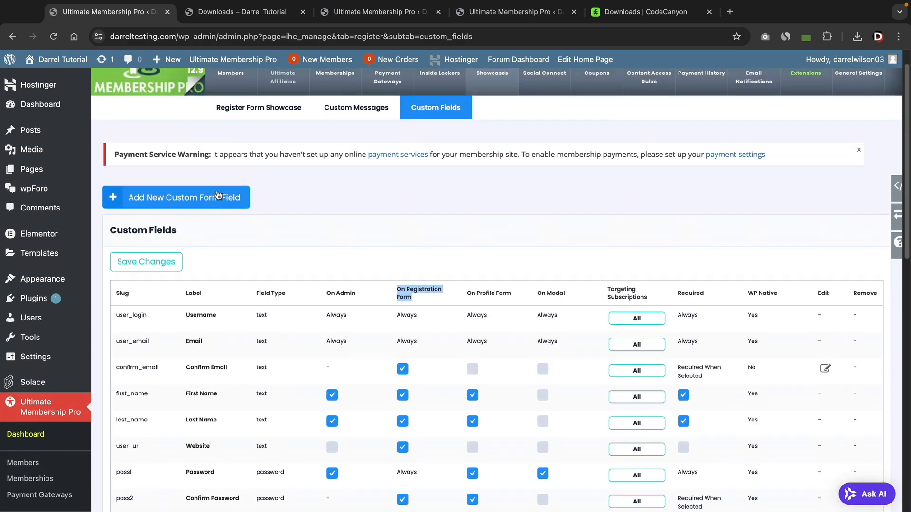
Create a new custom form field with slug and label Birthday.
click(215, 198)
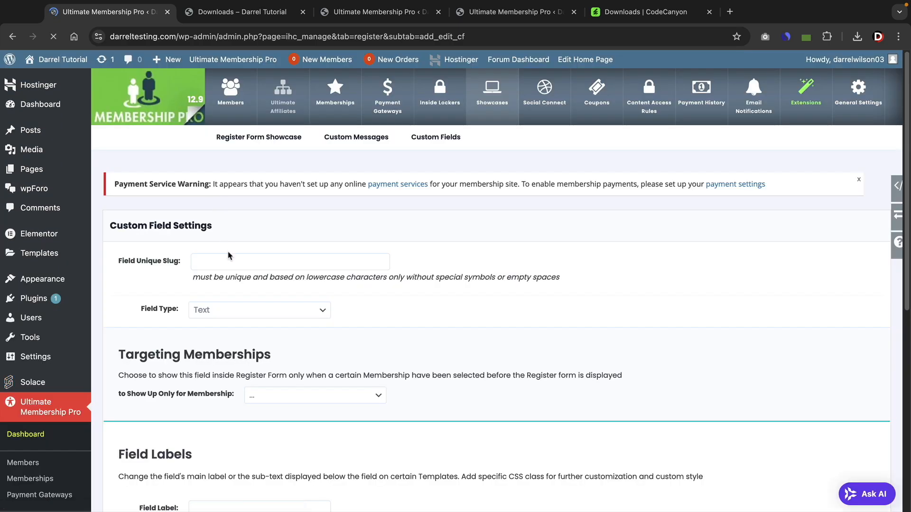
scroll(229, 211, down, 2)
click(246, 163)
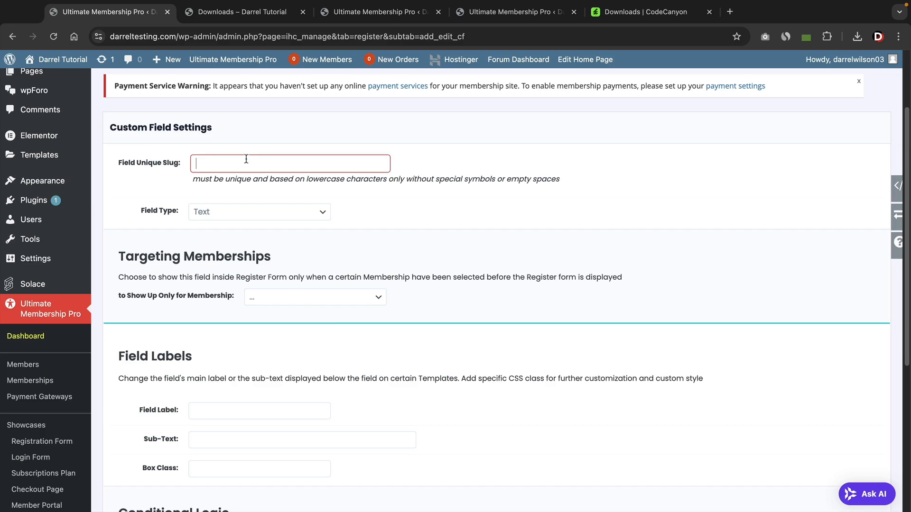
click(205, 299)
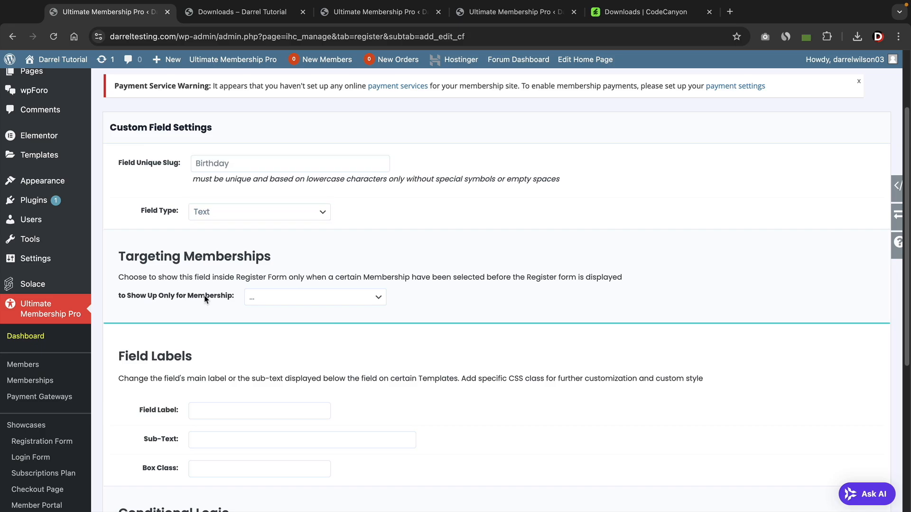
scroll(197, 261, down, 3)
click(223, 288)
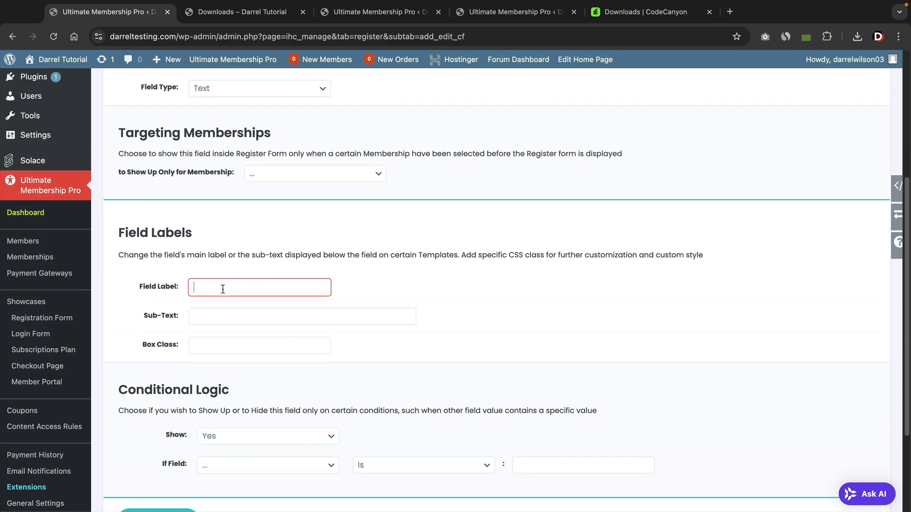
text(Birthday)
click(231, 345)
scroll(231, 351, down, 3)
click(168, 392)
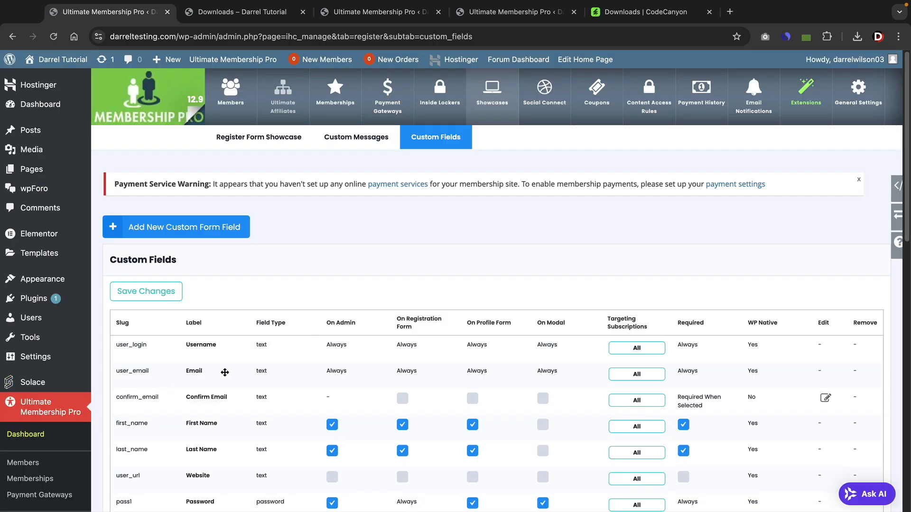
Enable the Birthday field on the registration form and save the custom fields table.
scroll(413, 313, down, 1)
drag(418, 297, 397, 287)
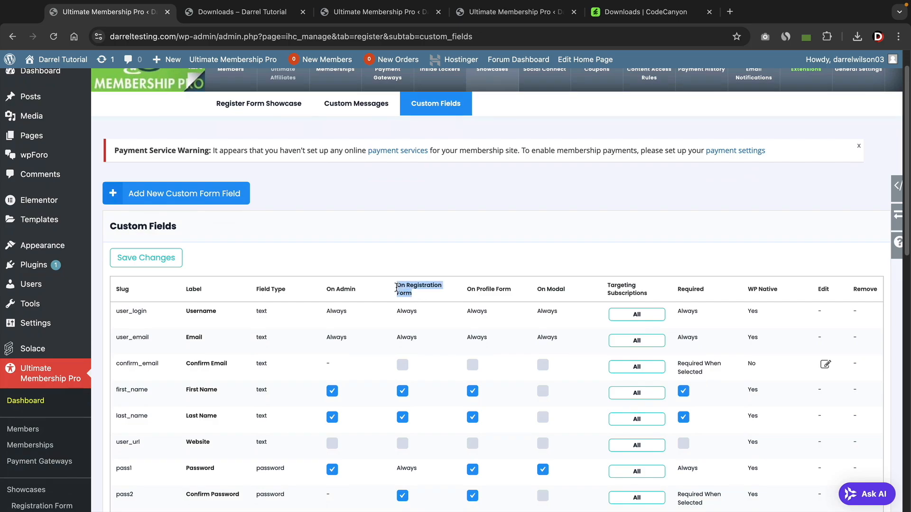
scroll(414, 315, down, 7)
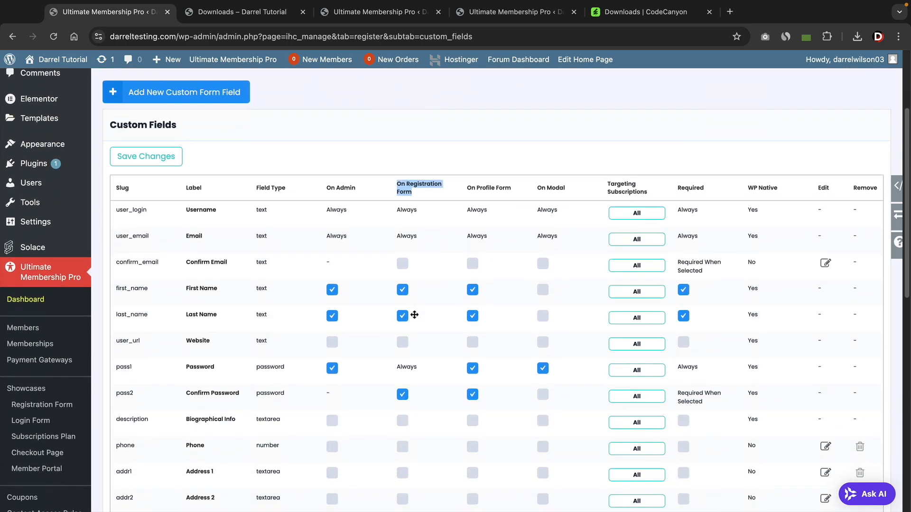
scroll(414, 315, down, 5)
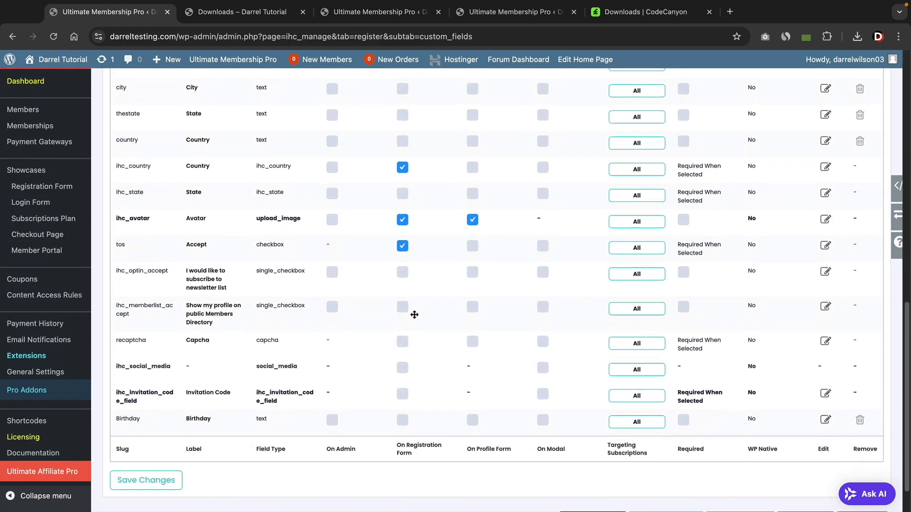
click(403, 418)
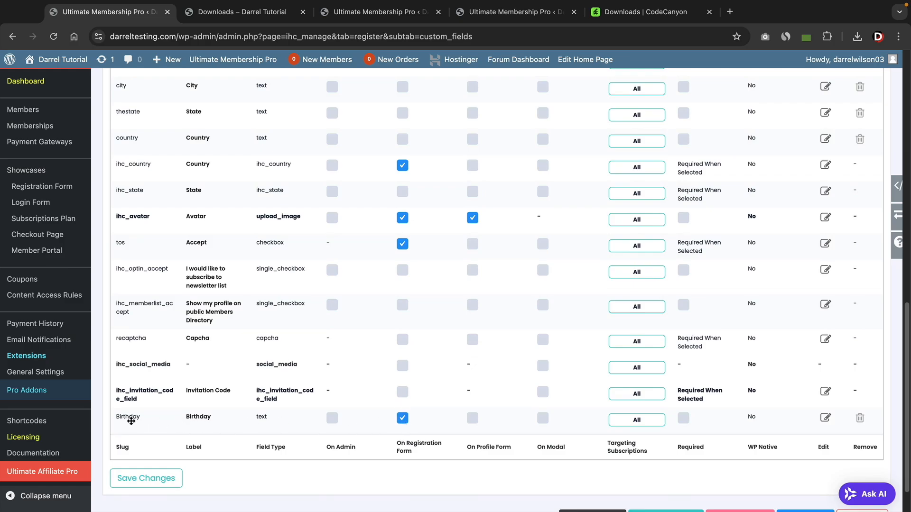
click(159, 479)
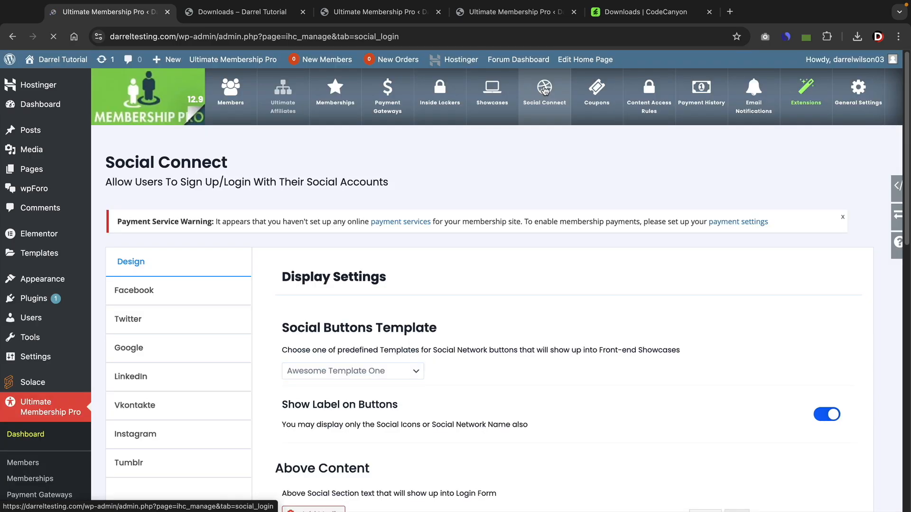
scroll(482, 245, down, 3)
scroll(481, 244, down, 10)
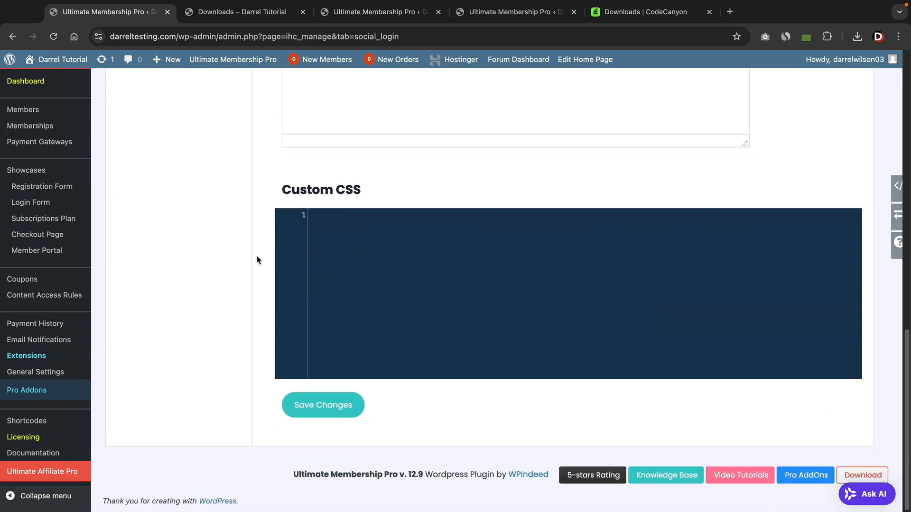
scroll(256, 258, up, 13)
click(169, 202)
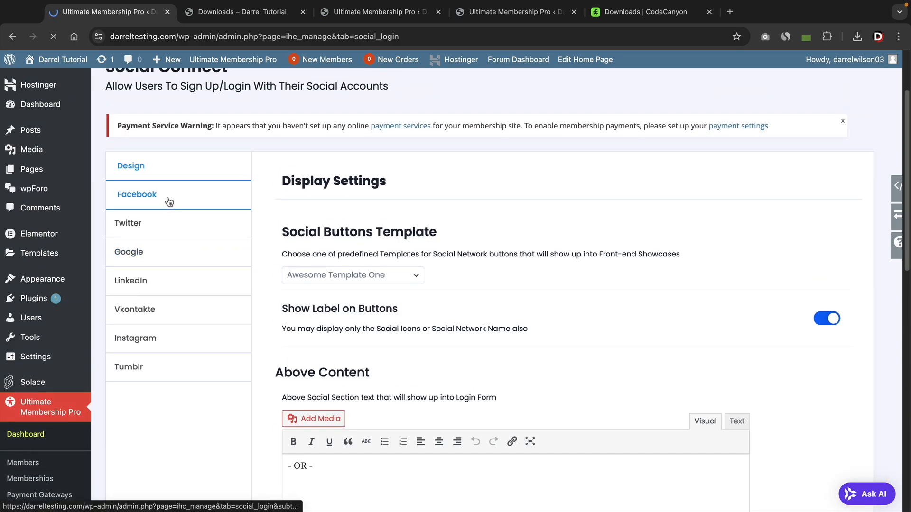
scroll(285, 247, down, 3)
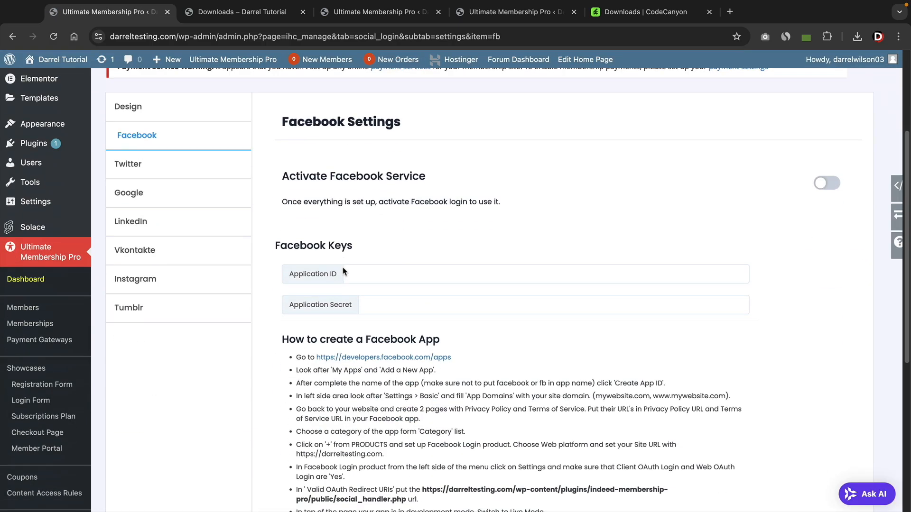
scroll(314, 299, up, 1)
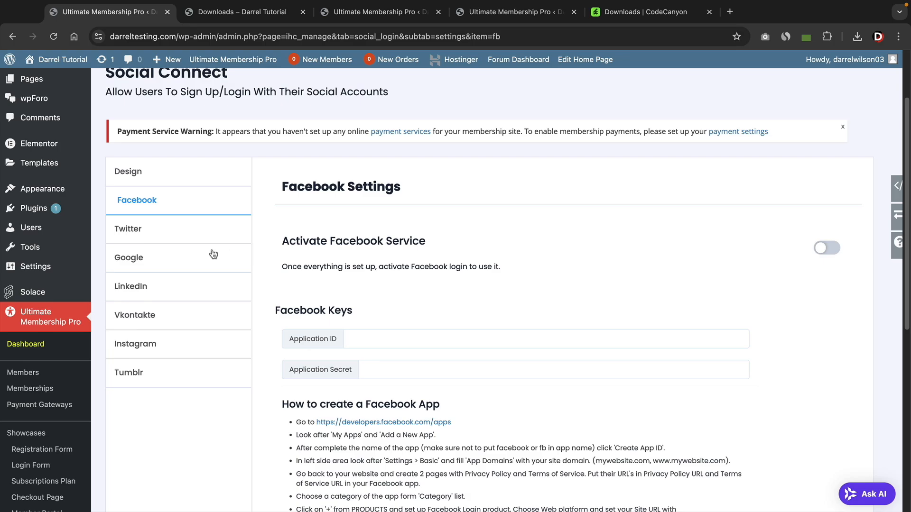
click(188, 237)
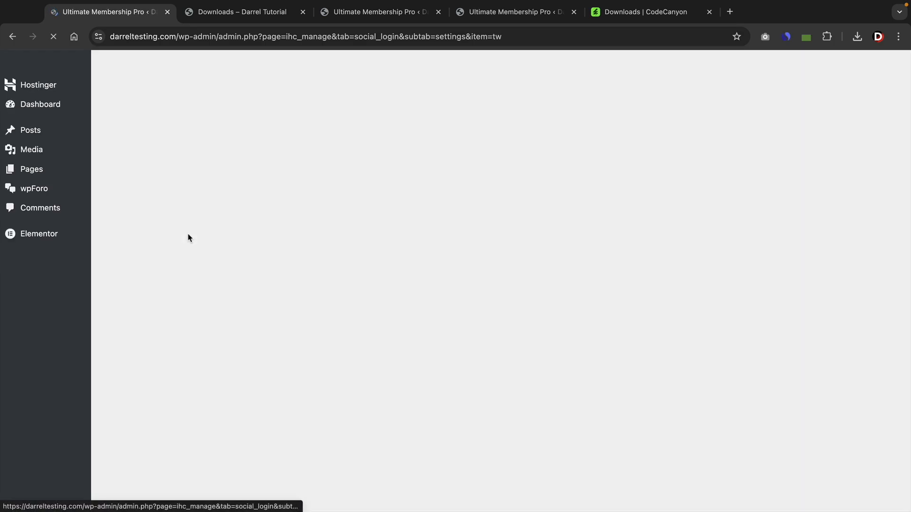
scroll(189, 237, down, 1)
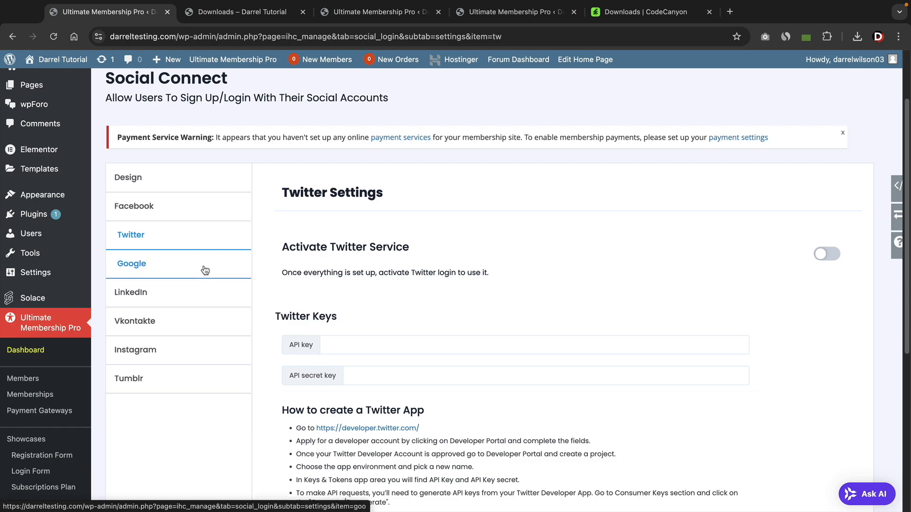
scroll(161, 290, down, 2)
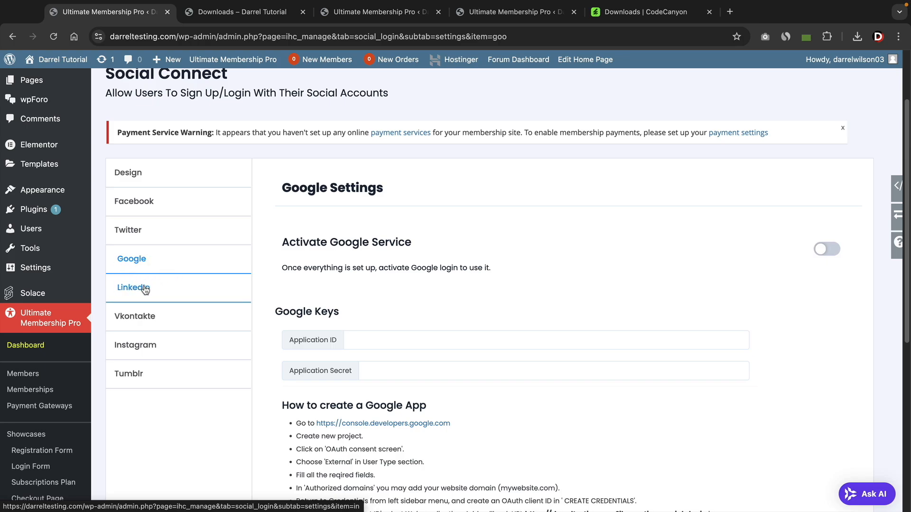
click(235, 232)
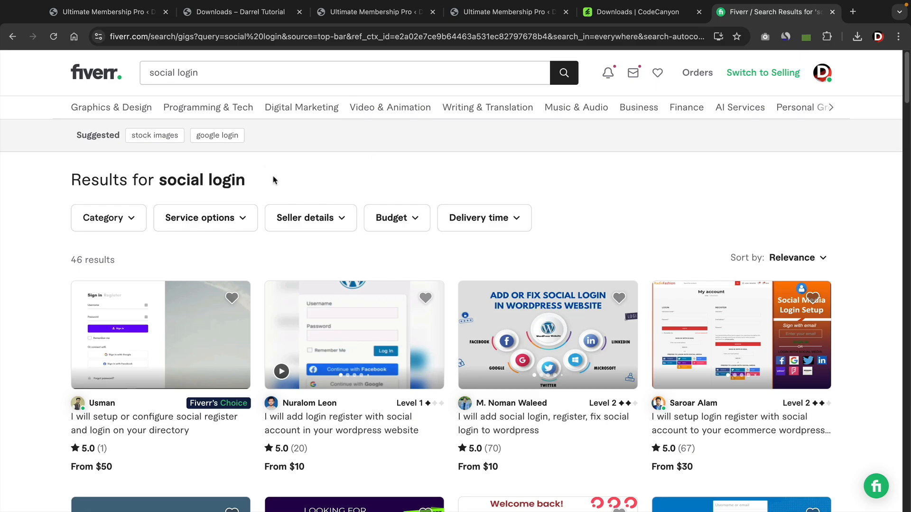
Browse the Fiverr 'social login' gig results, then return to the WordPress Social Connect tab.
drag(211, 76, 147, 74)
click(63, 179)
scroll(48, 223, down, 2)
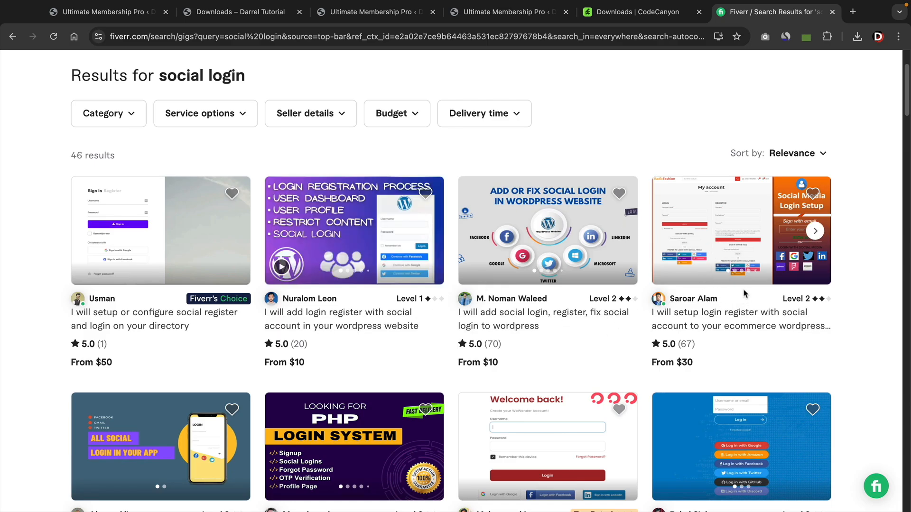
scroll(733, 284, down, 3)
scroll(735, 283, down, 2)
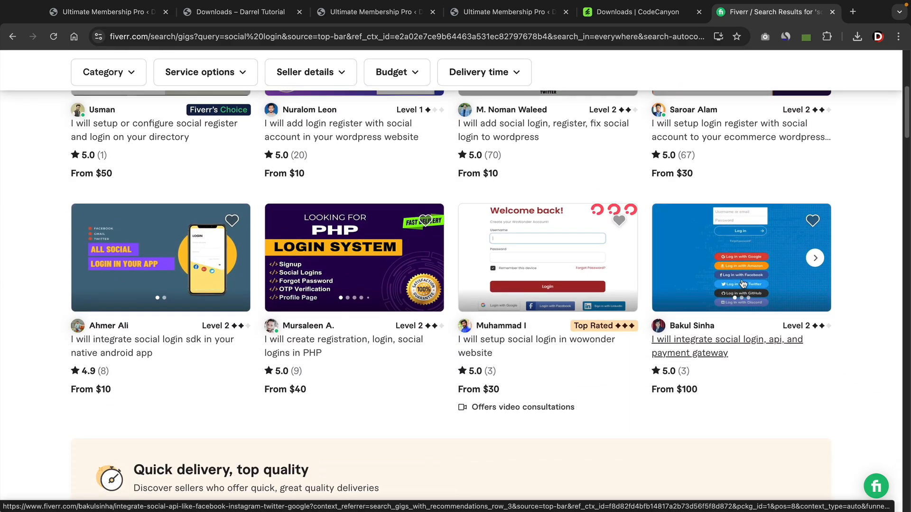
scroll(731, 277, up, 1)
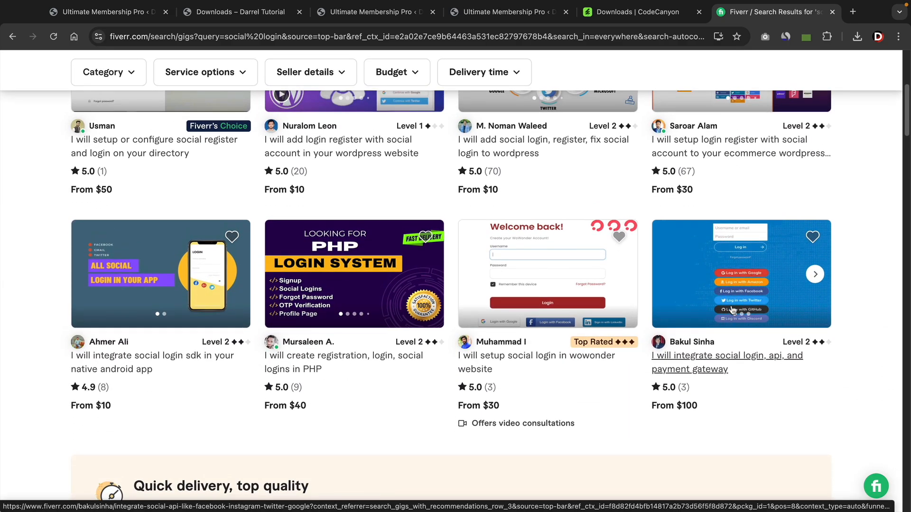
scroll(725, 306, up, 3)
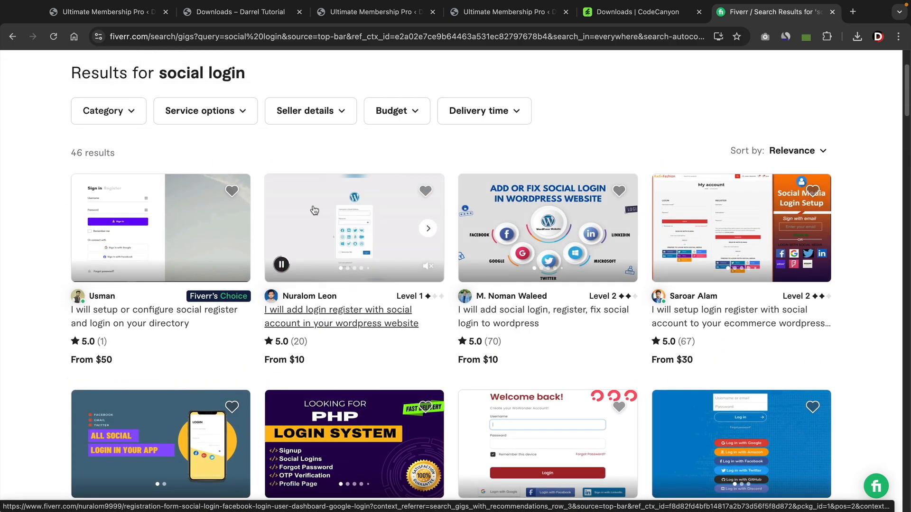
click(129, 13)
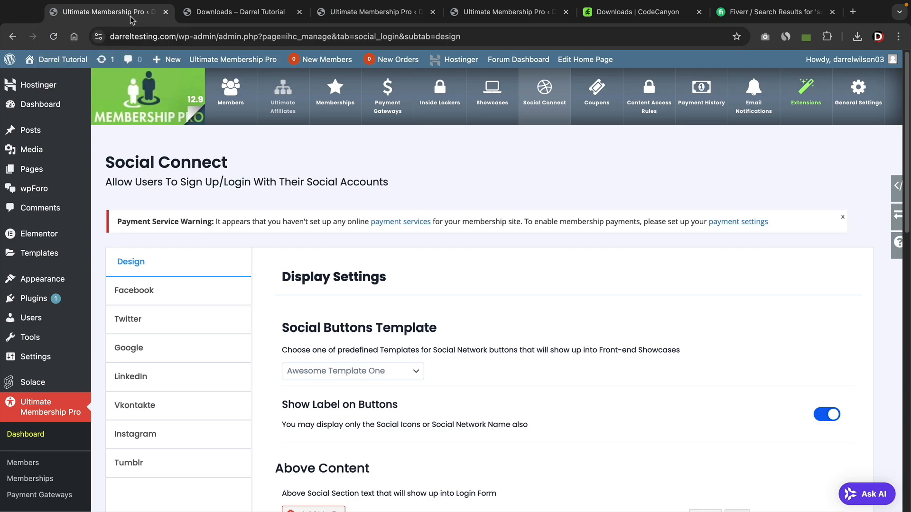
In Coupons, start a new coupon with an auto-generated code and a short description.
click(588, 94)
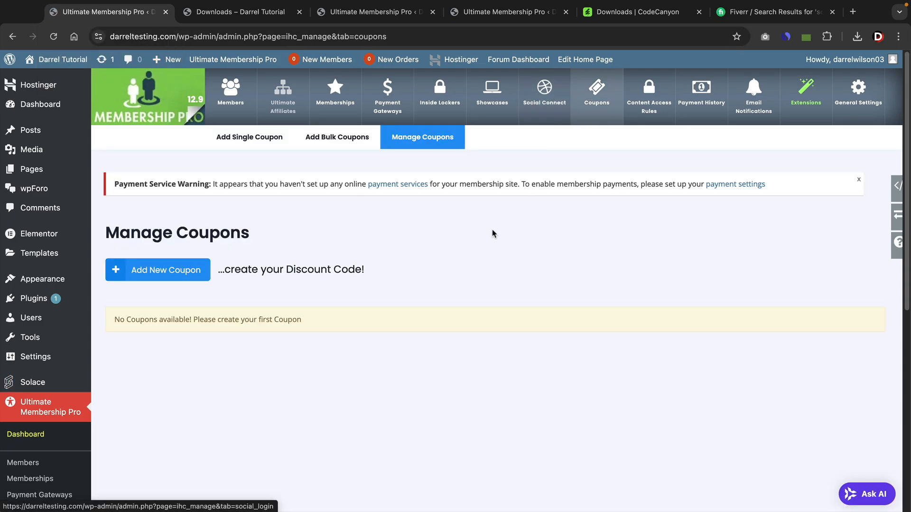
click(175, 280)
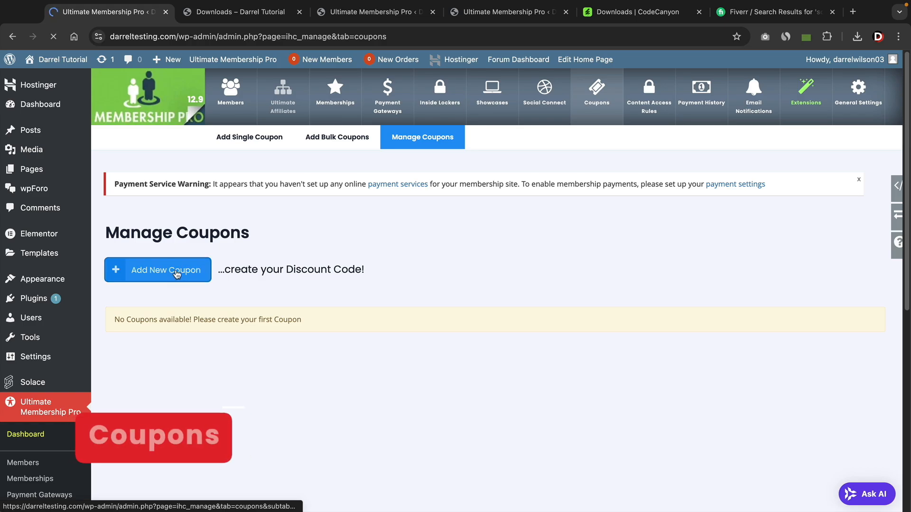
scroll(194, 279, down, 3)
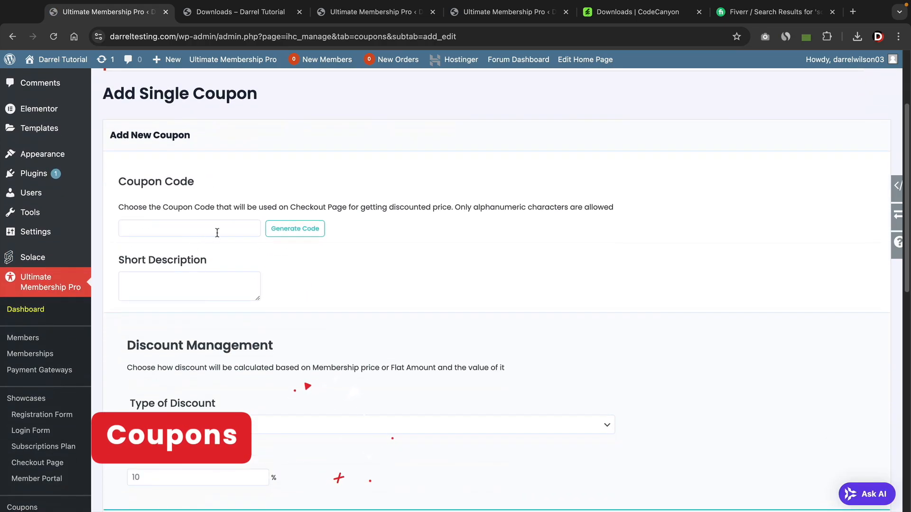
click(241, 227)
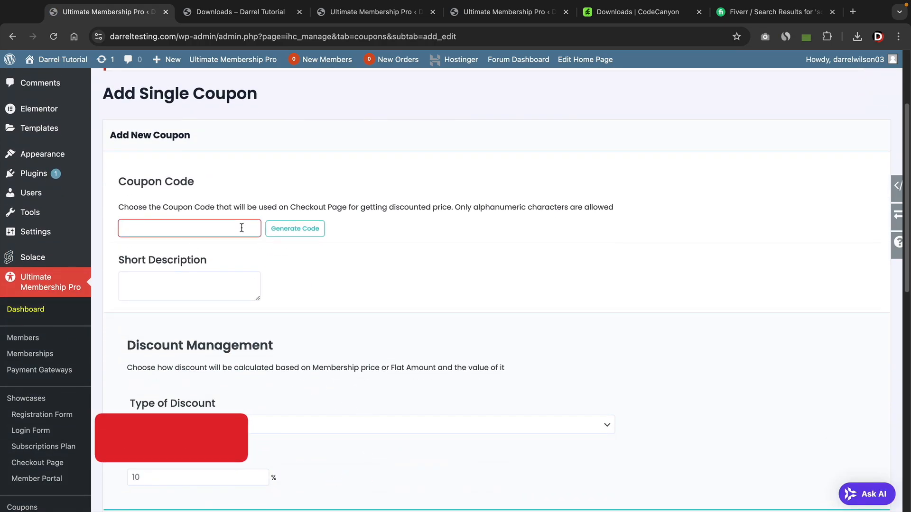
click(308, 235)
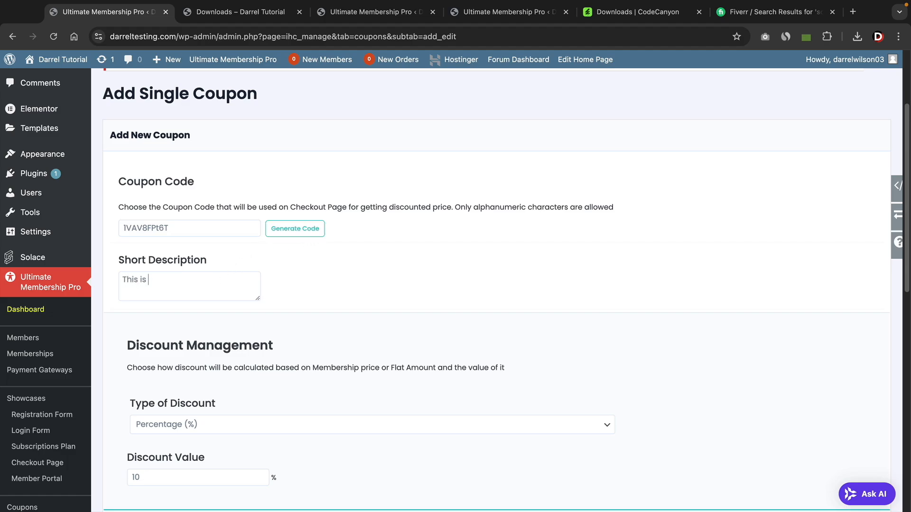
text(s)
key(Tab)
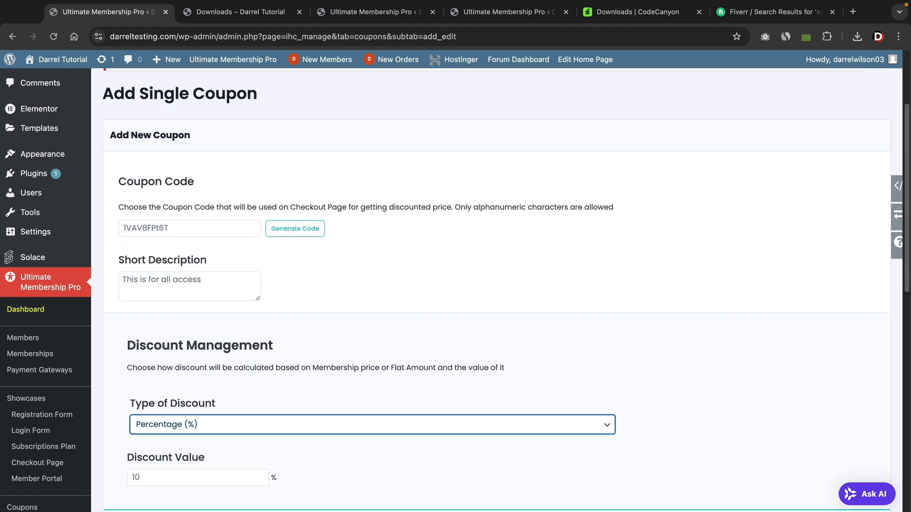
Keep the coupon's discount type as Percentage, 10.
scroll(215, 281, down, 4)
click(192, 217)
click(193, 208)
click(193, 226)
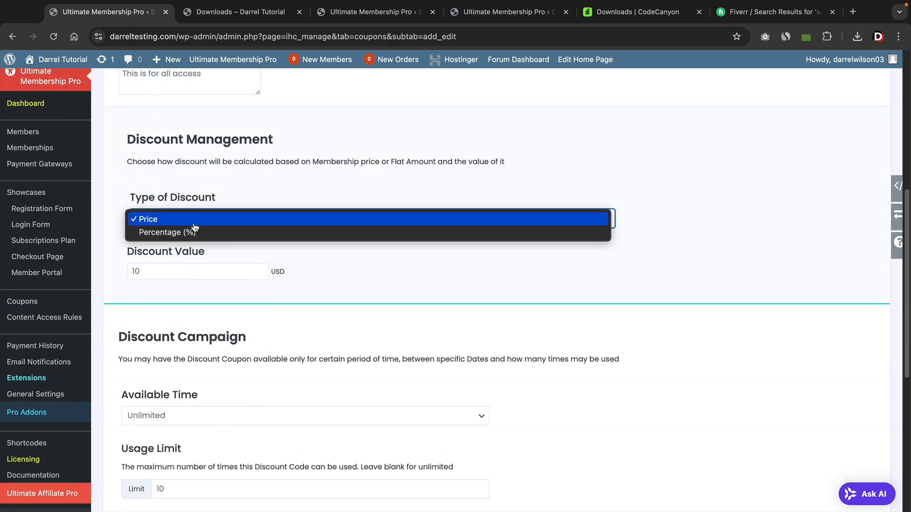
click(193, 232)
scroll(218, 297, down, 4)
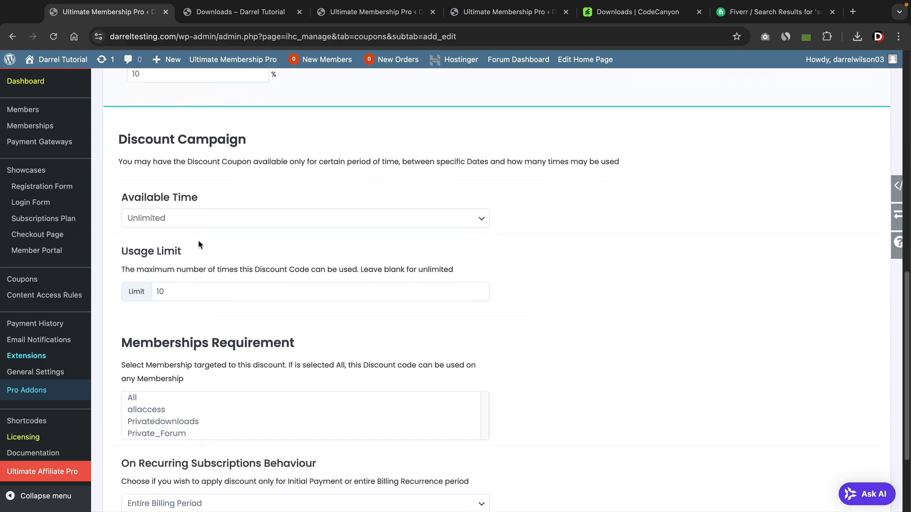
Make the coupon valid for the date range 01-11-2024 to 30-11-2024.
click(199, 225)
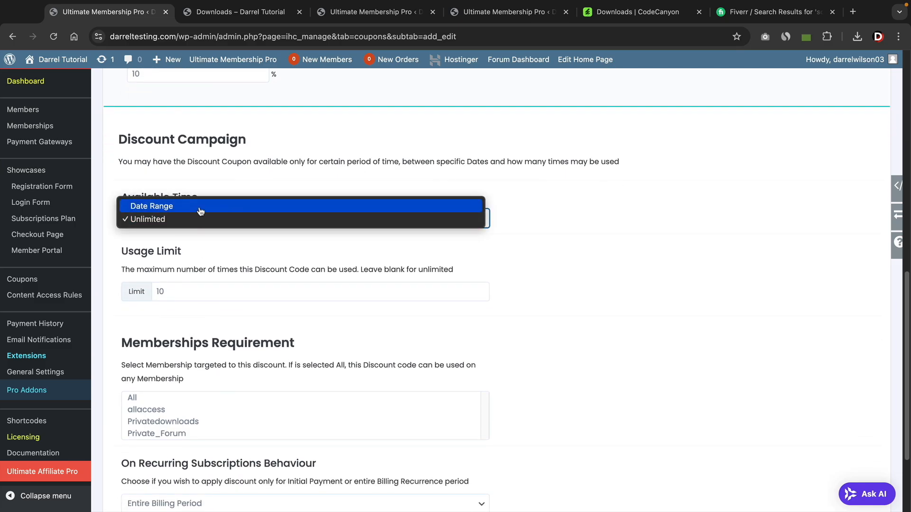
click(199, 207)
click(185, 269)
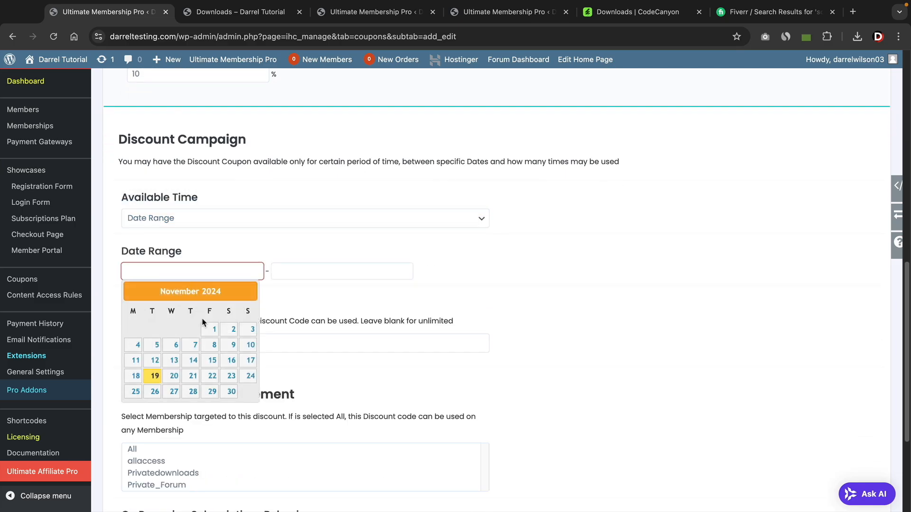
click(213, 329)
click(293, 269)
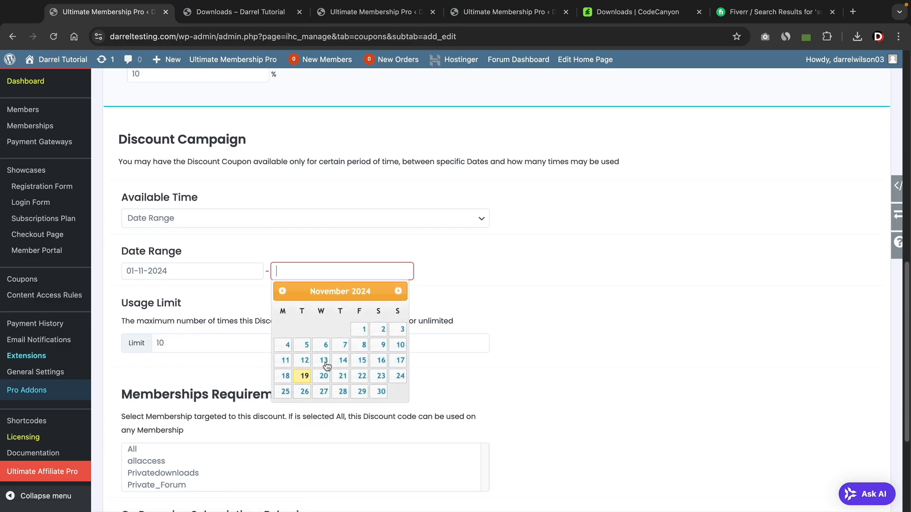
click(378, 393)
Set a 100-use limit, restrict the coupon to allaccess, and save it.
scroll(242, 273, down, 2)
double_click(152, 290)
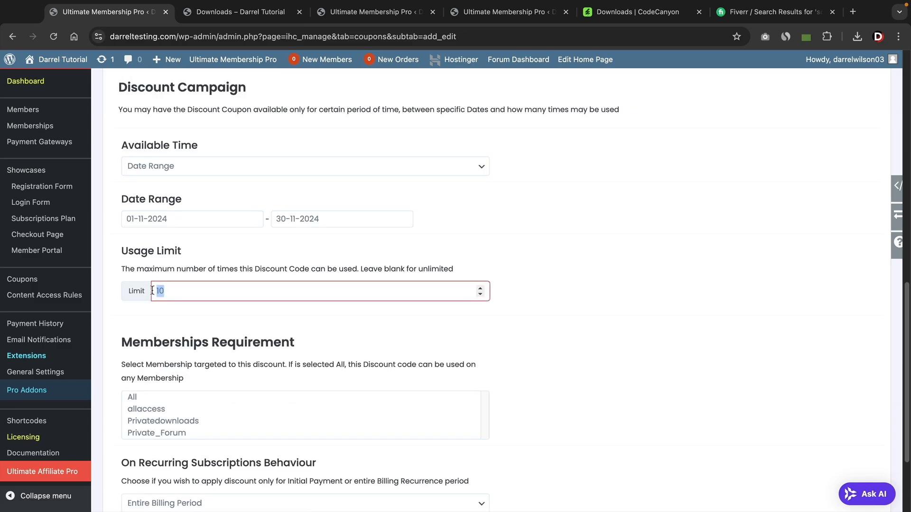
text(100)
scroll(245, 315, down, 1)
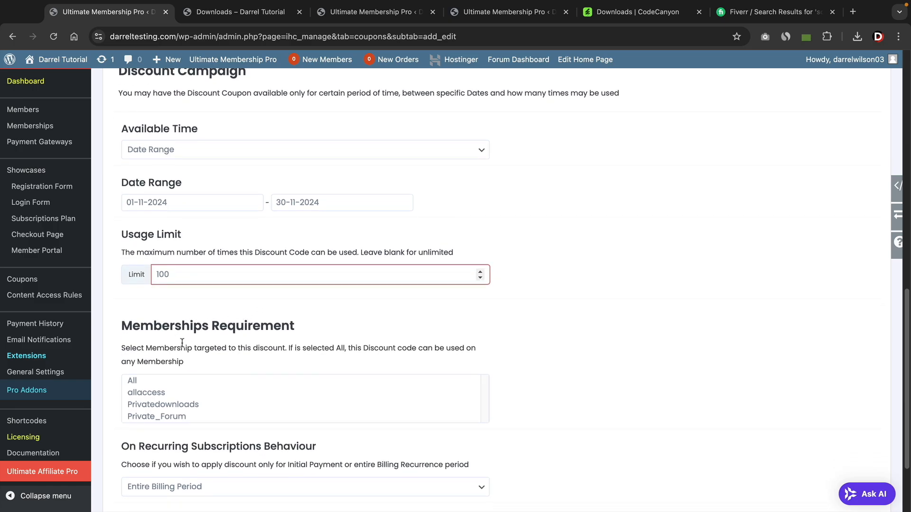
click(151, 394)
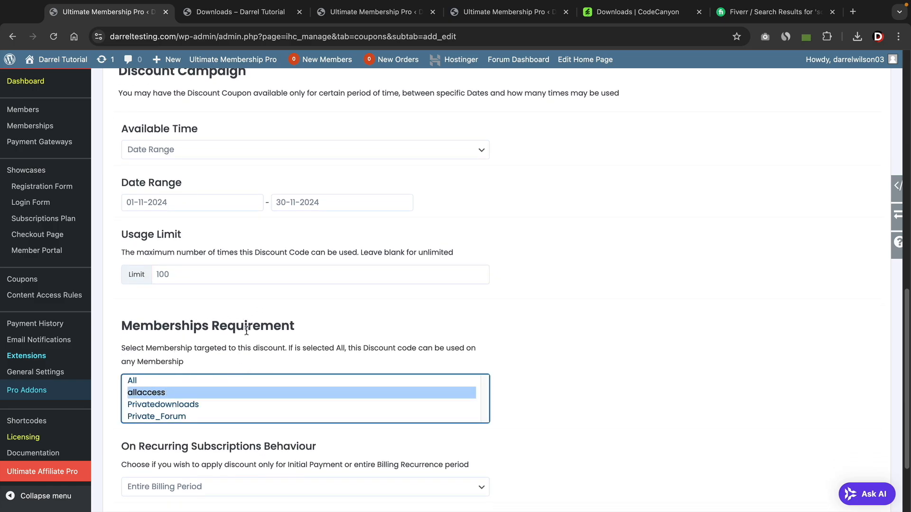
scroll(193, 341, down, 3)
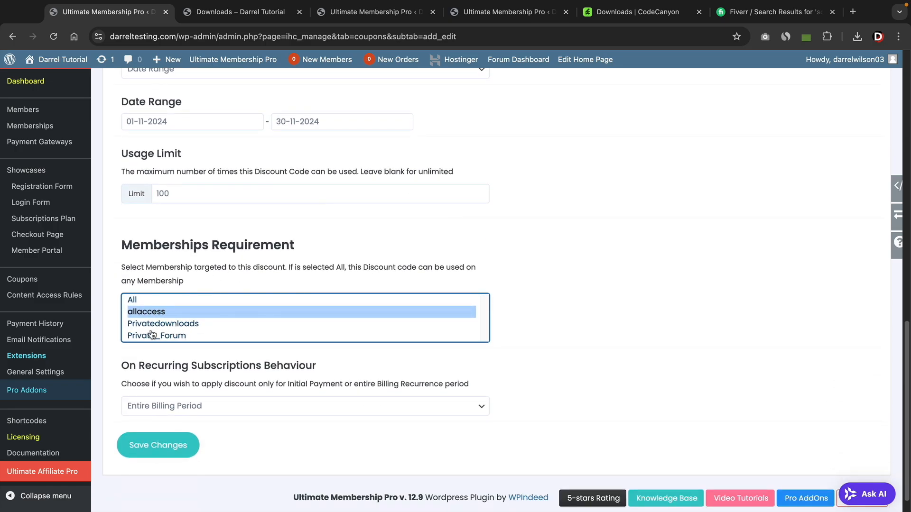
click(162, 445)
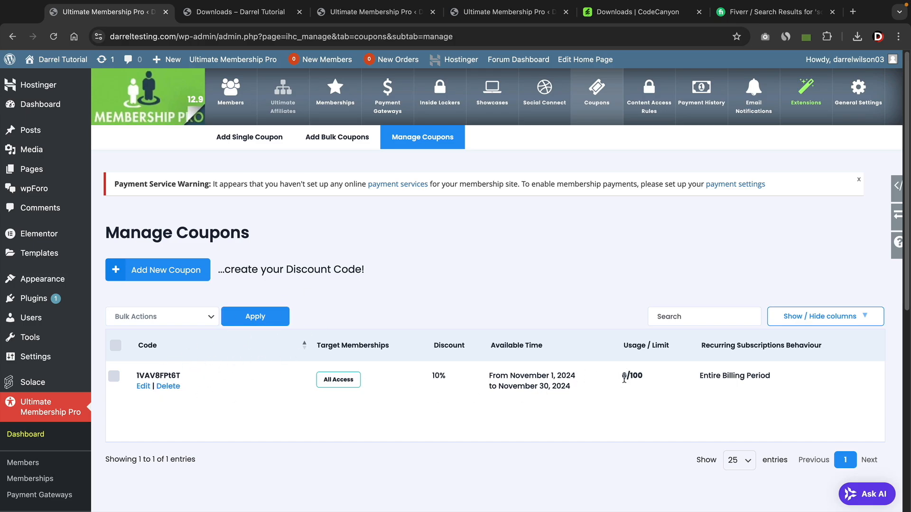
Set up a Show Only for access rule on Posts (post), redirecting to Subscription Plan.
click(646, 112)
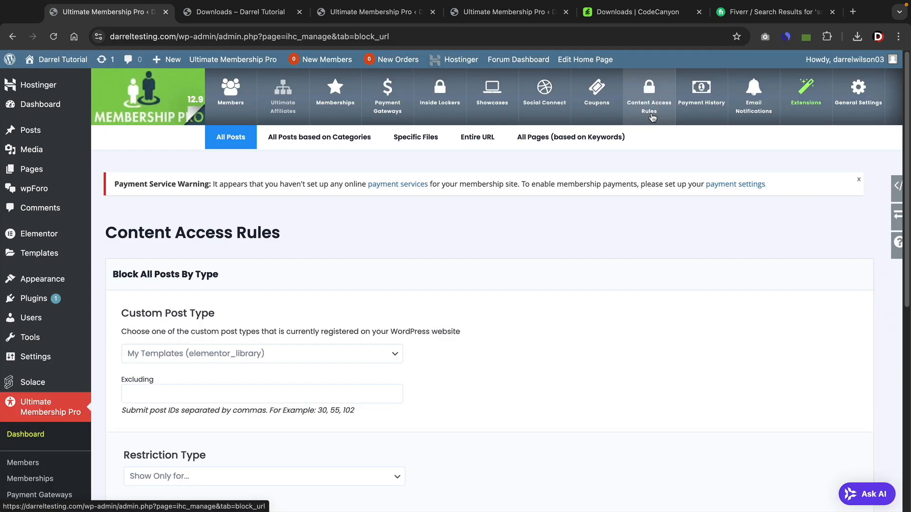
scroll(454, 214, down, 1)
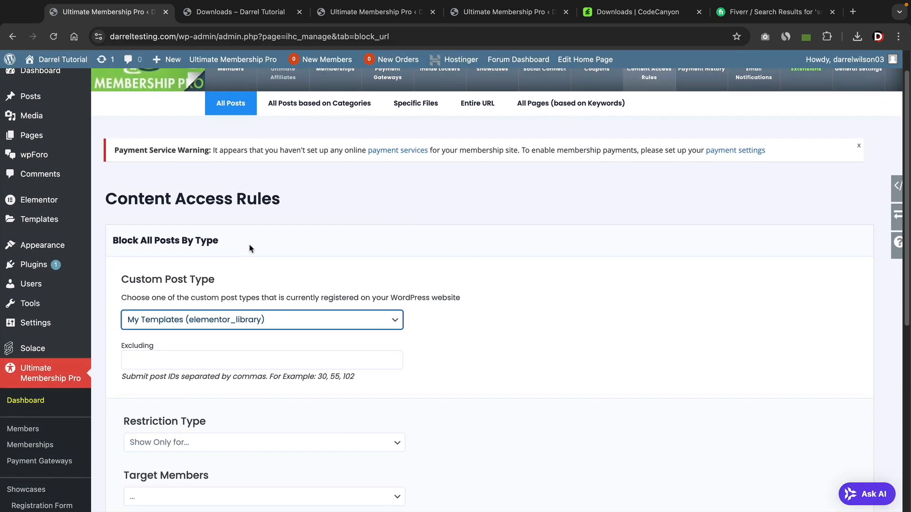
scroll(240, 247, down, 3)
scroll(199, 230, down, 2)
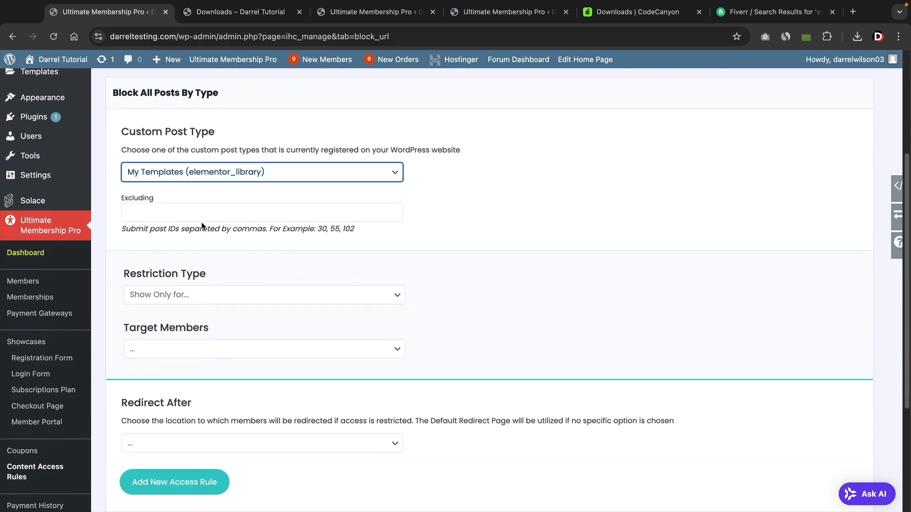
click(178, 177)
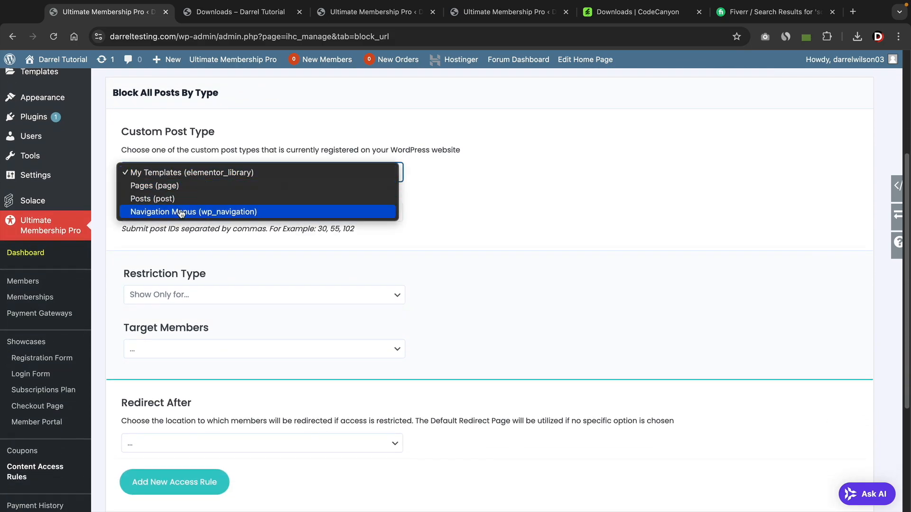
click(238, 197)
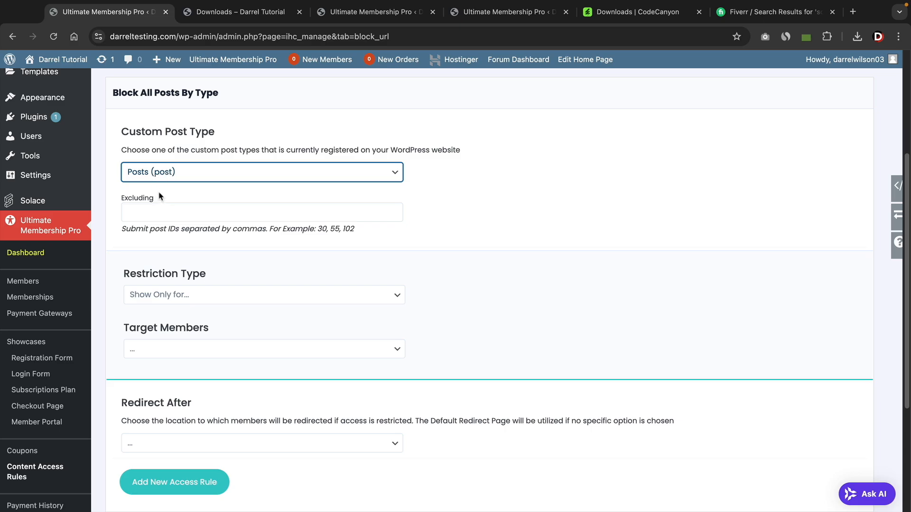
click(176, 296)
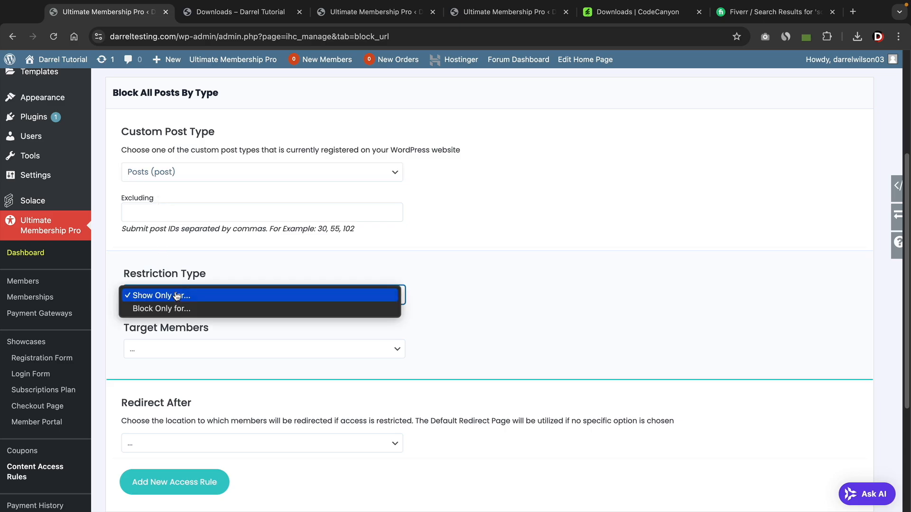
click(176, 296)
click(191, 444)
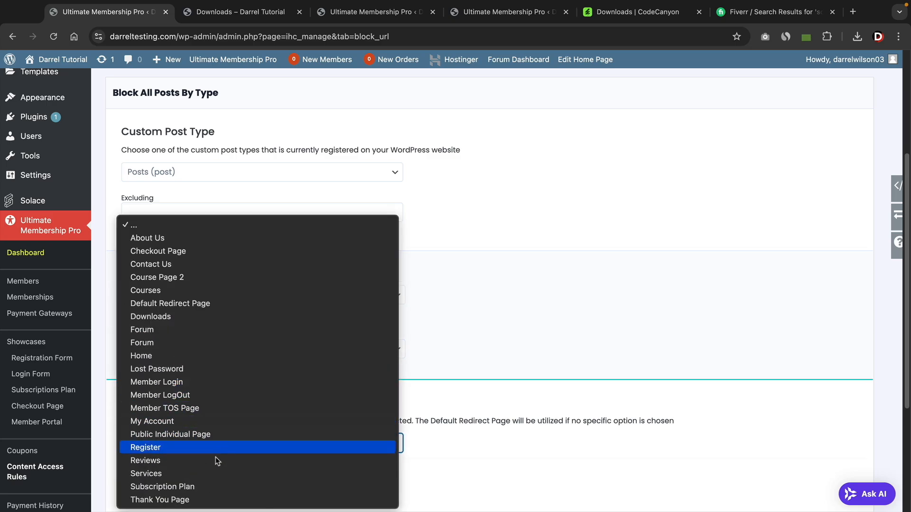
click(205, 488)
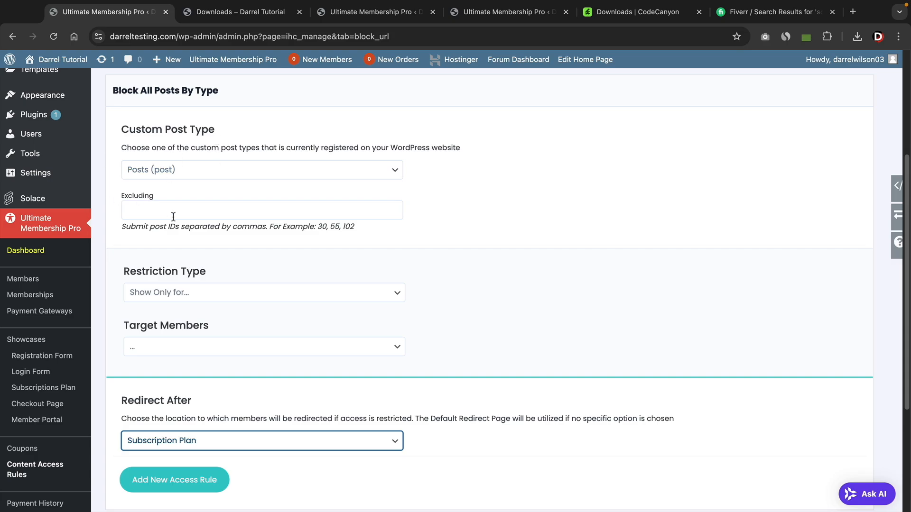
Target all members, add the access rule, and go to Payment History.
click(164, 170)
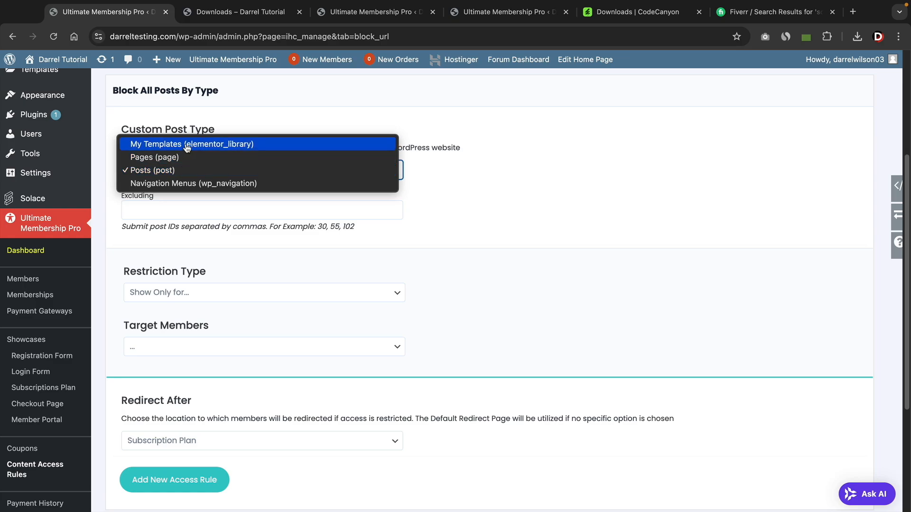
click(173, 171)
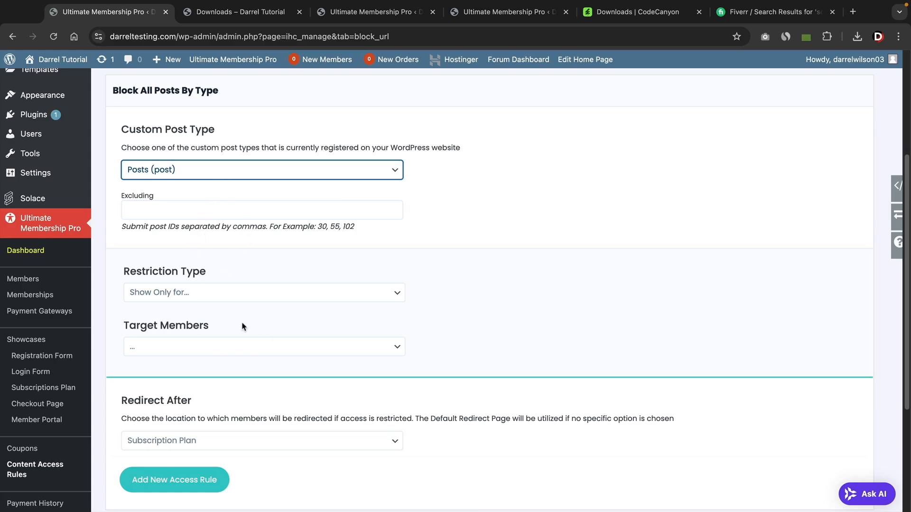
click(165, 482)
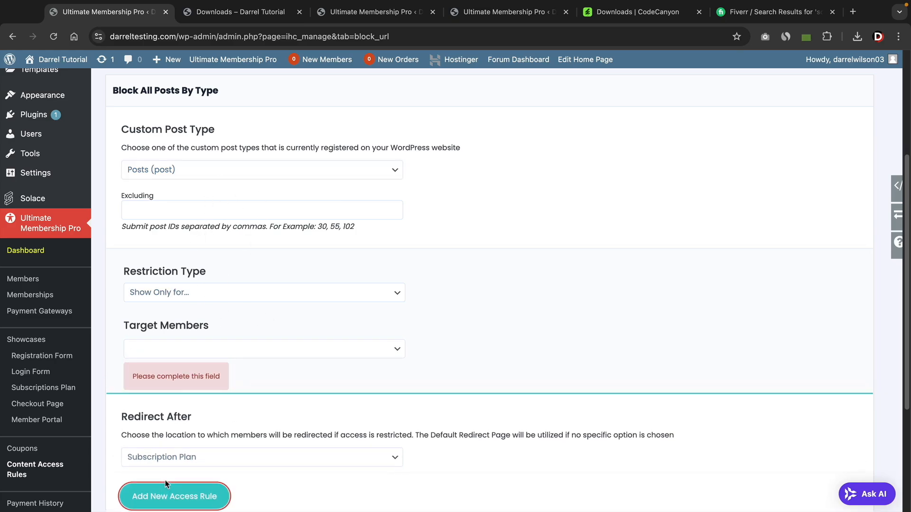
click(186, 353)
click(185, 362)
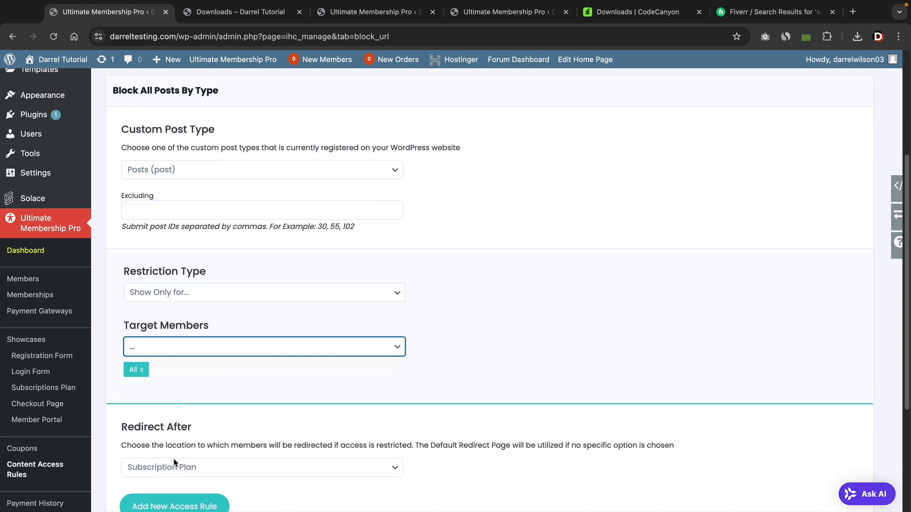
click(172, 496)
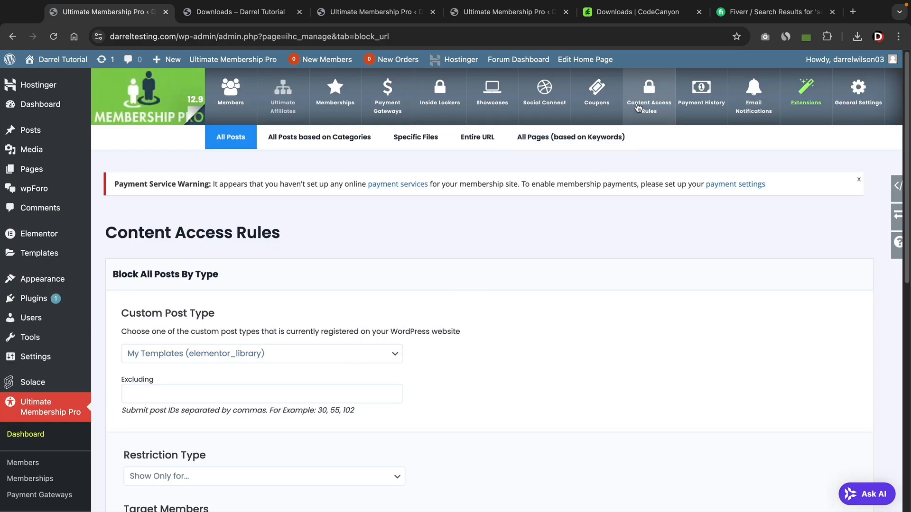
click(700, 101)
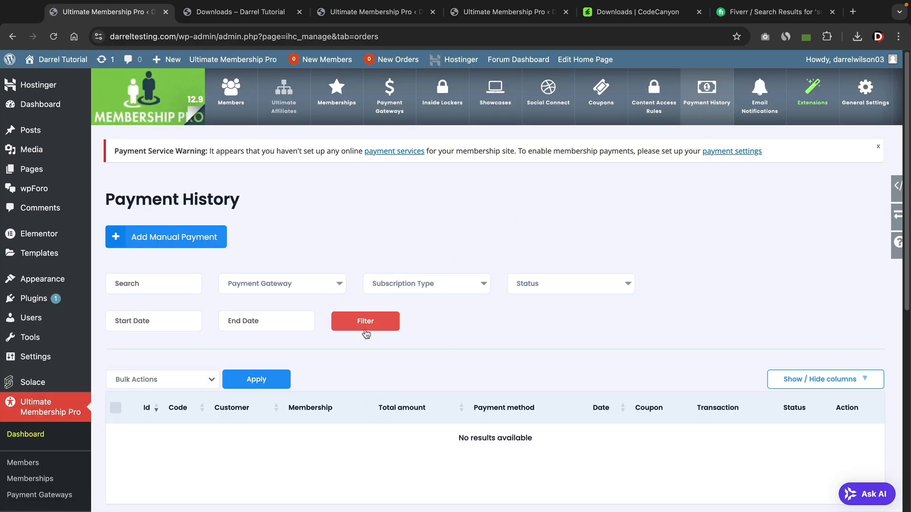
In Email Notifications, open the New Order placed notification's edit form.
click(759, 93)
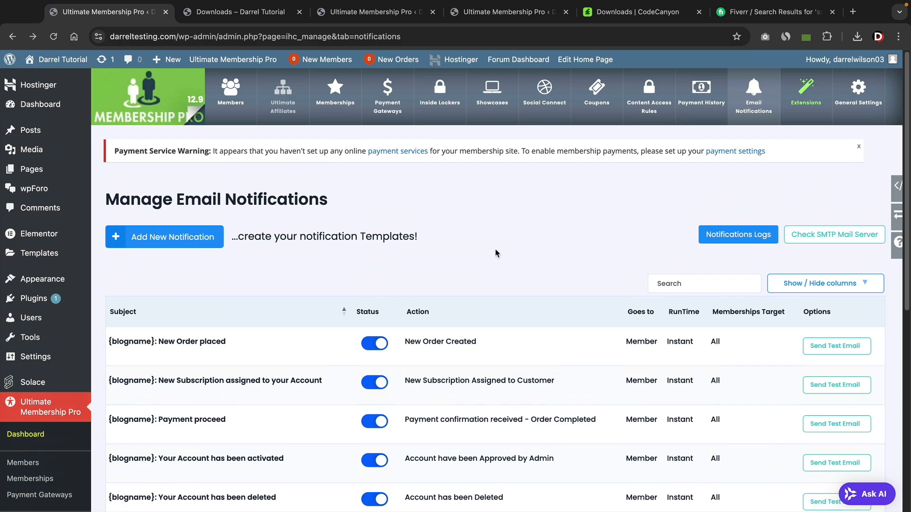
scroll(496, 251, down, 3)
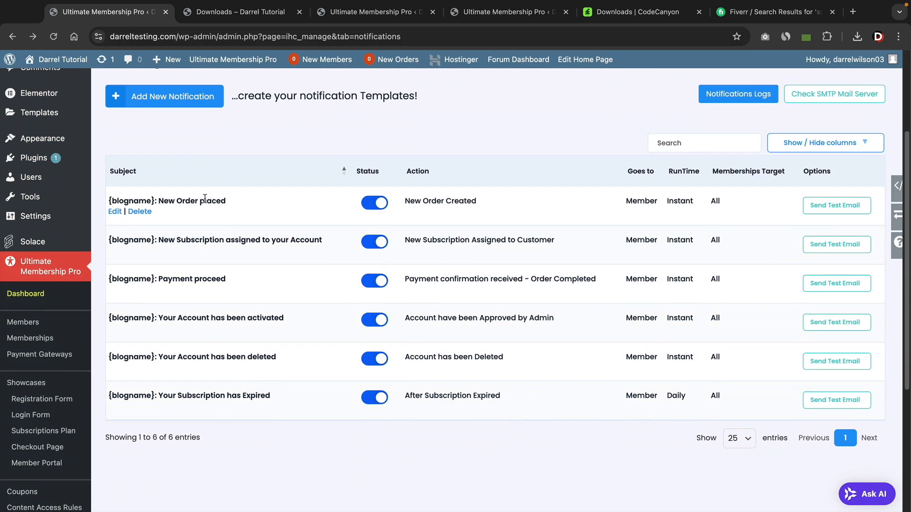
drag(159, 201, 245, 204)
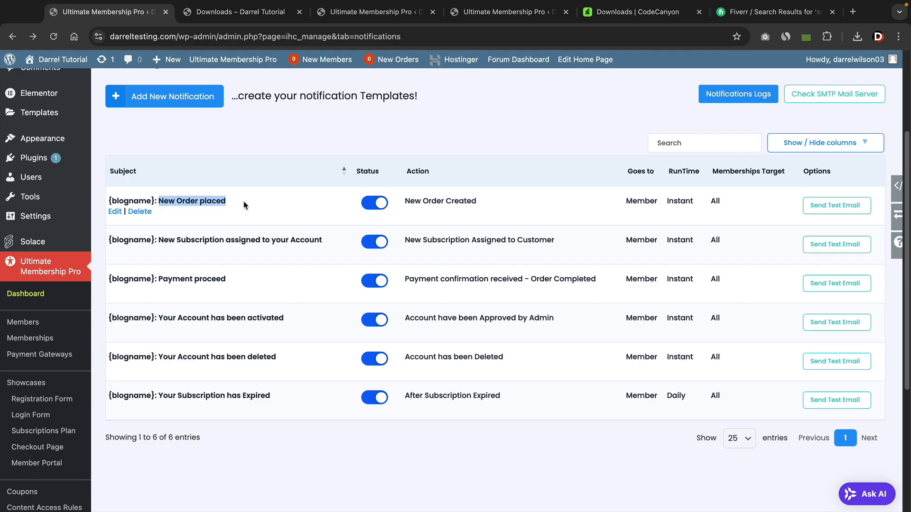
drag(158, 239, 315, 238)
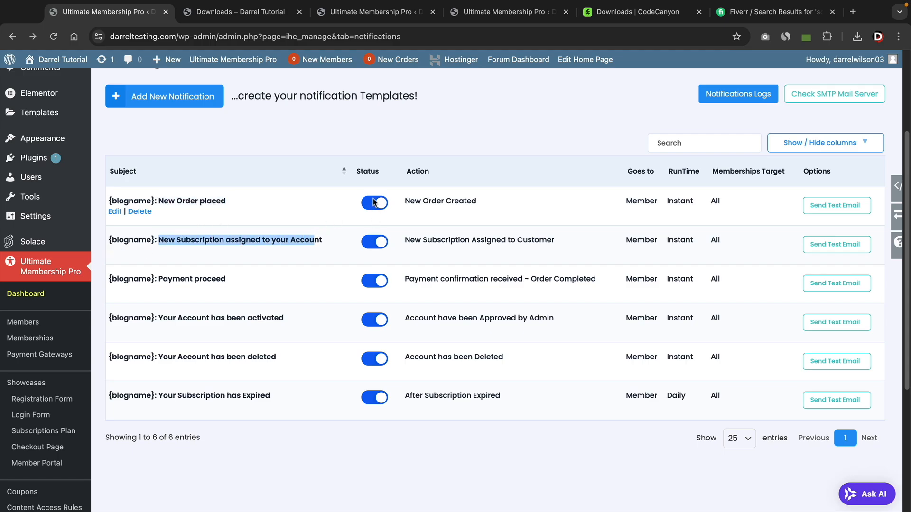
click(116, 212)
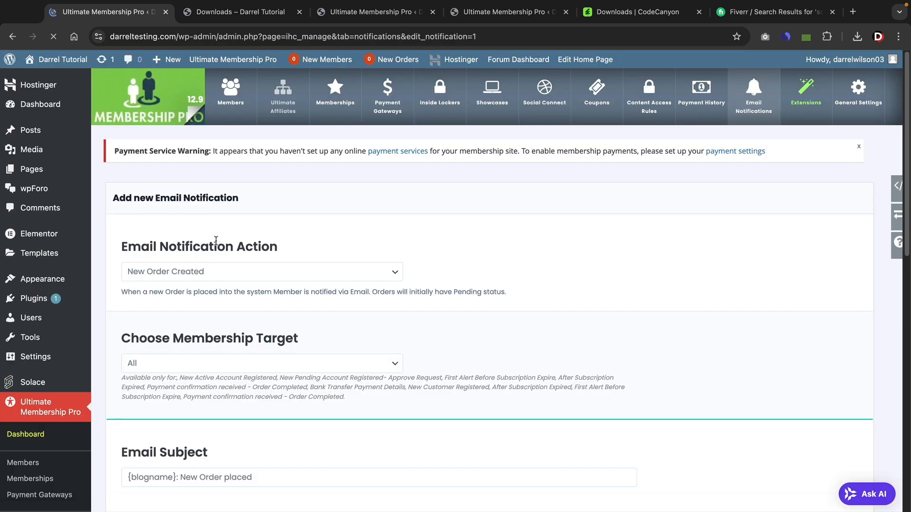
Add the line "You are the Man!" below the Hello greeting.
scroll(217, 239, down, 1)
scroll(218, 240, down, 8)
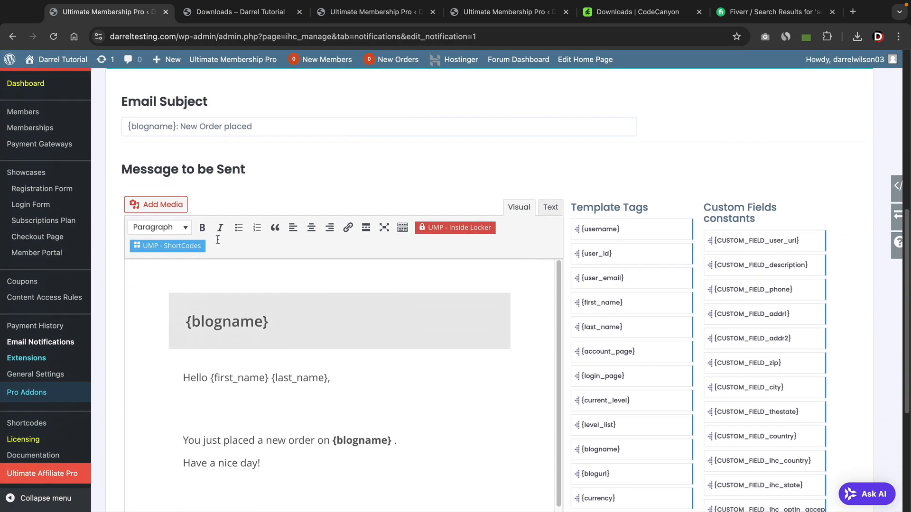
scroll(218, 239, down, 1)
click(251, 326)
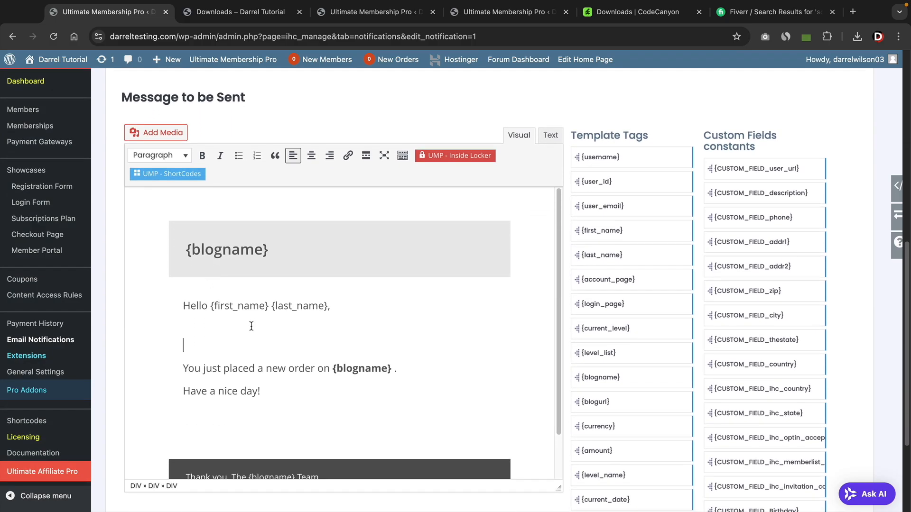
text(You are the Man!)
key(Return)
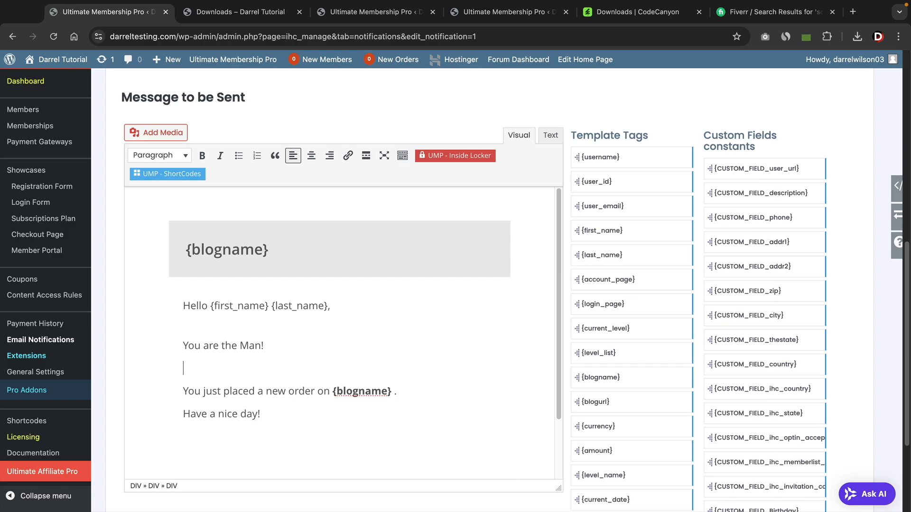
scroll(338, 336, down, 3)
Replace {blogname} at the end of the order sentence with the {blogurl} template tag.
drag(334, 323, 393, 324)
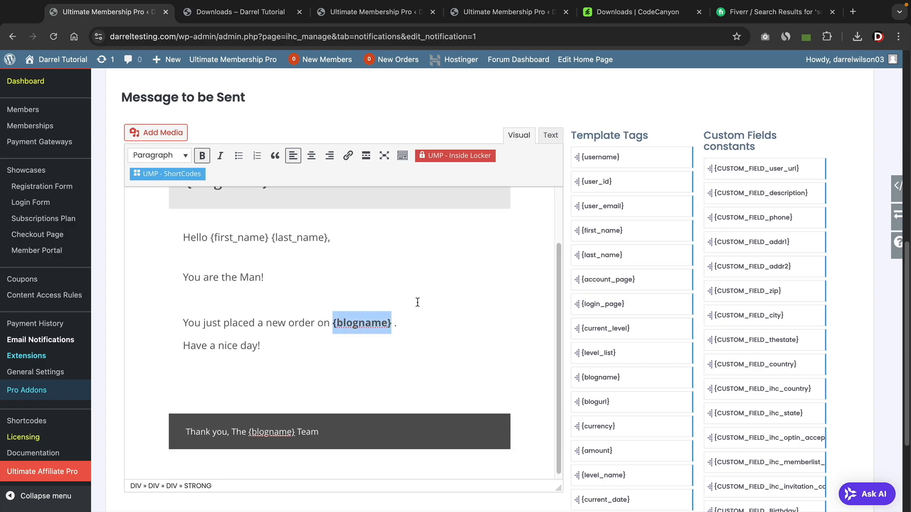
click(391, 305)
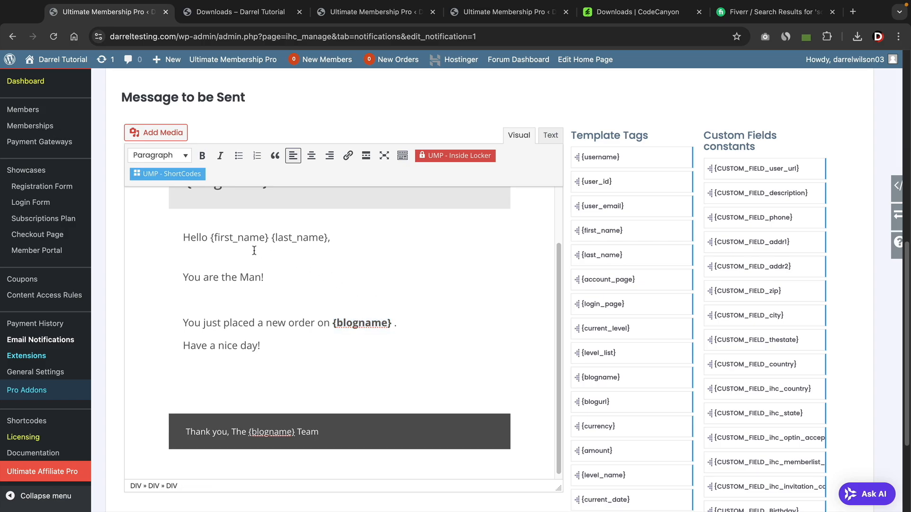
drag(209, 239, 318, 238)
drag(334, 324, 399, 324)
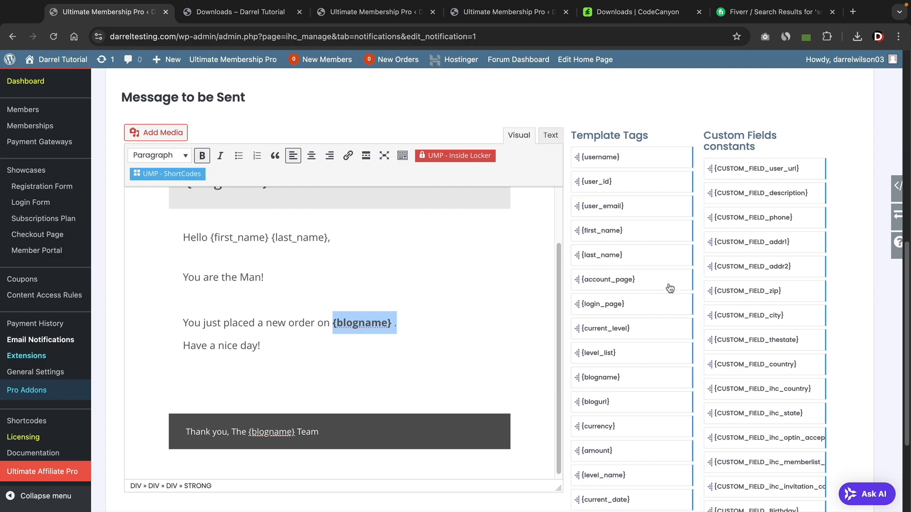
scroll(616, 353, down, 2)
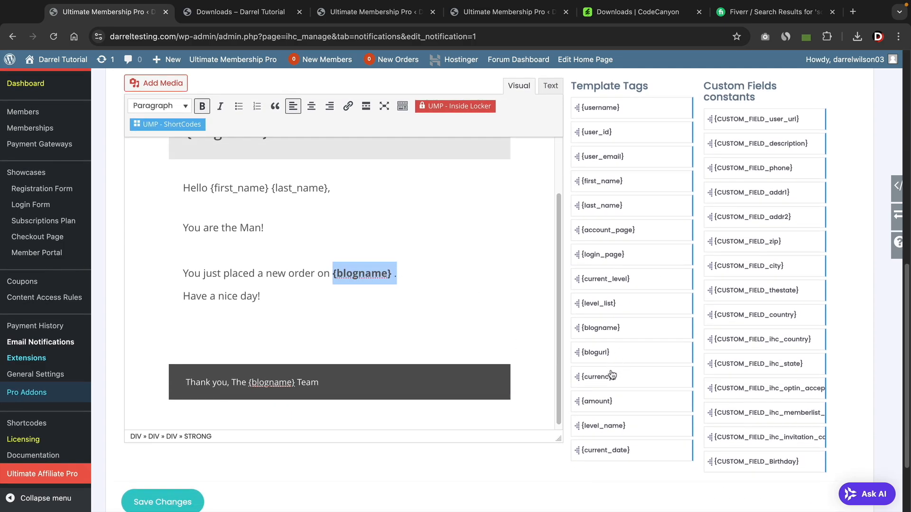
click(605, 451)
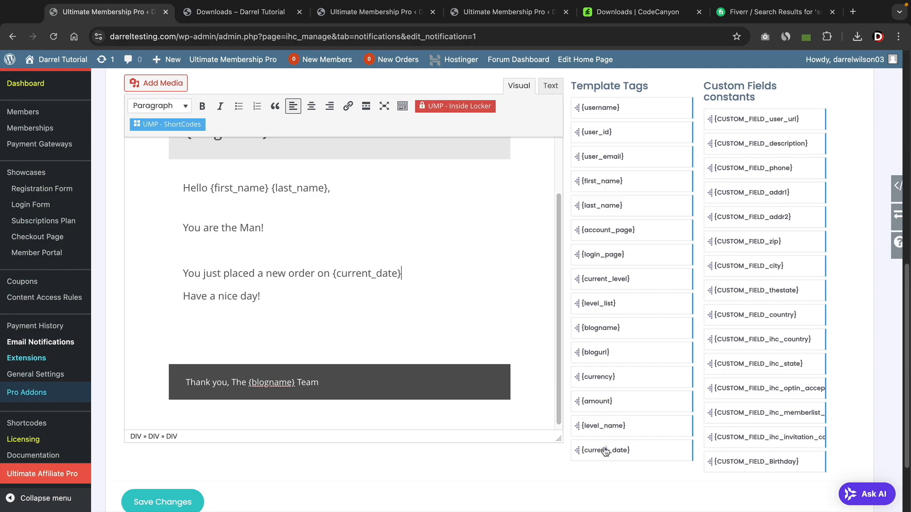
drag(332, 275, 421, 274)
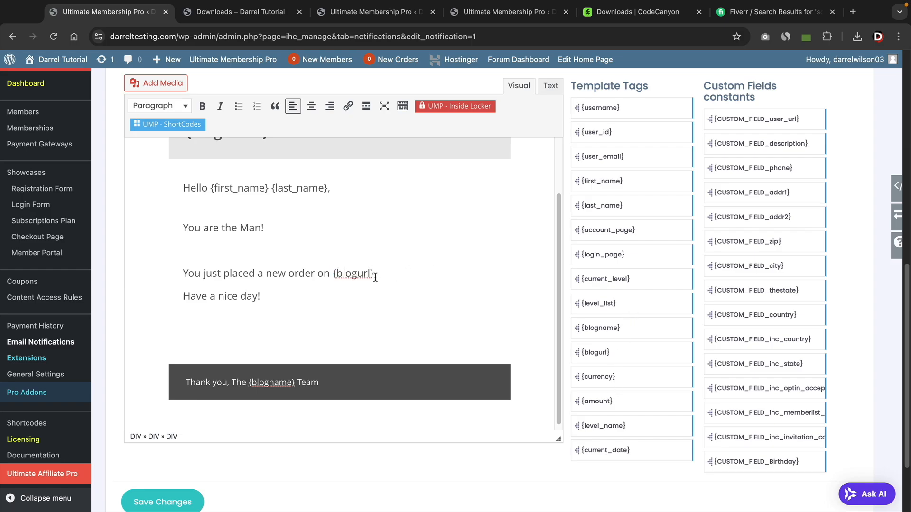
Add a 'Here is your information' line followed by {user_id}, {user_email}, {account_page} and {login_page} lines.
key(Return)
text(Here is your in)
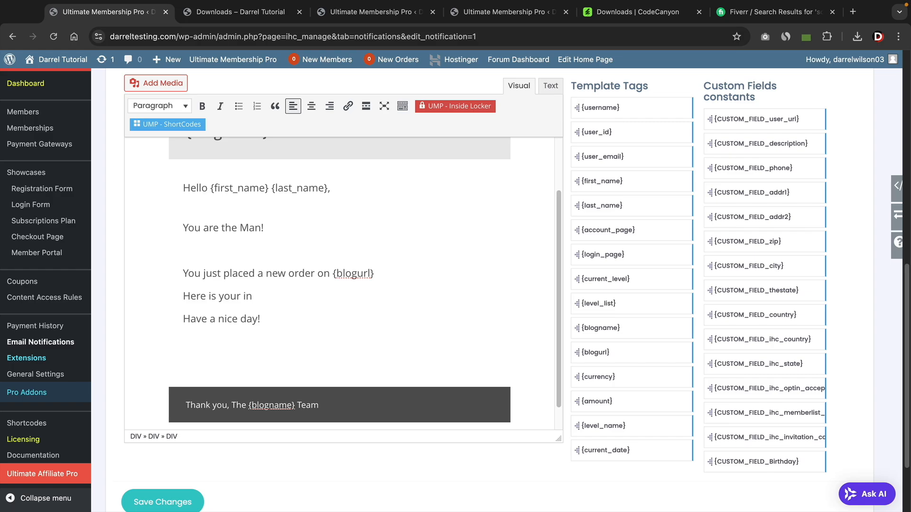
text(formation)
key(Return)
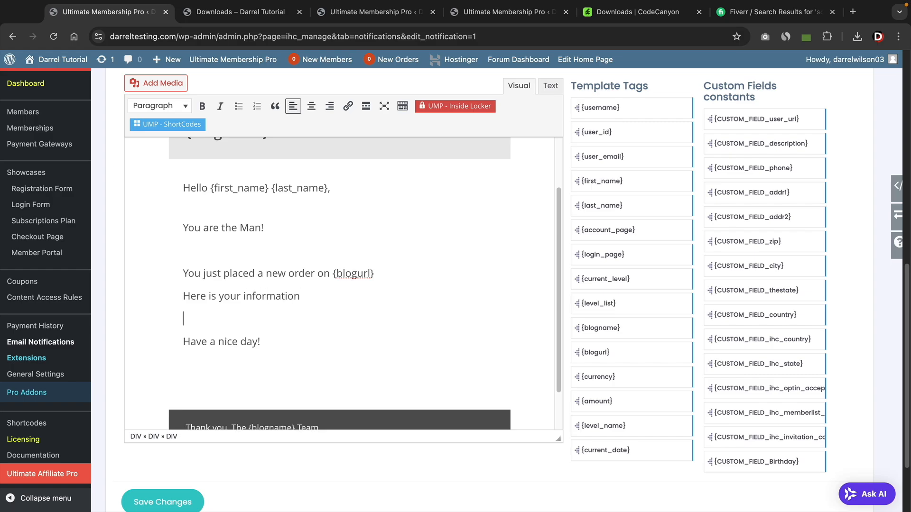
click(596, 132)
key(Return)
click(594, 158)
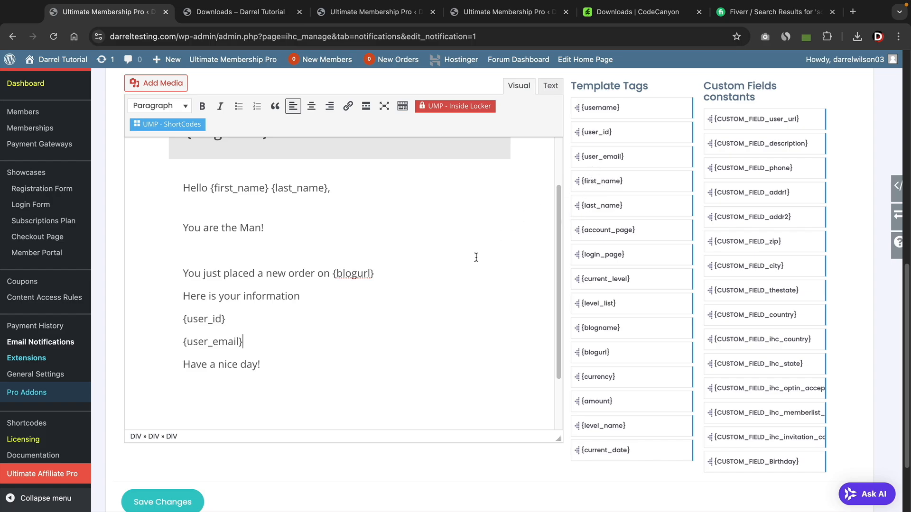
key(Return)
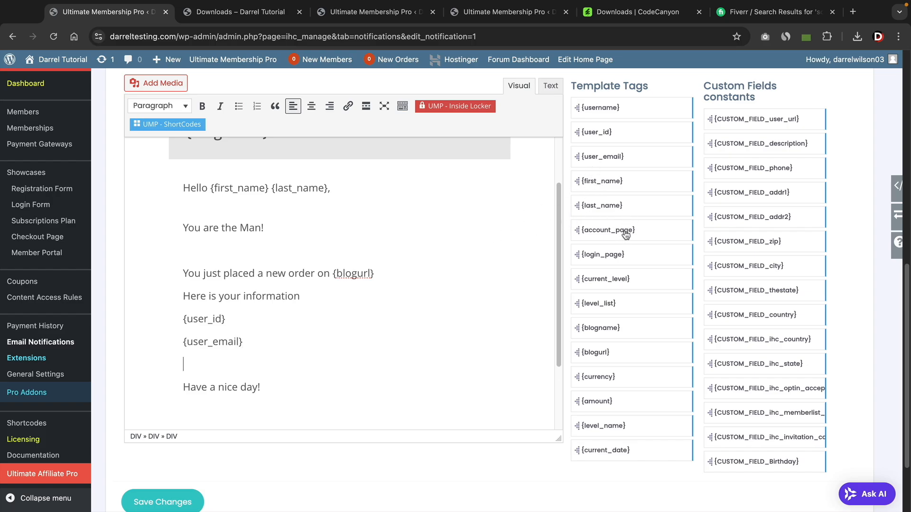
click(625, 232)
key(Return)
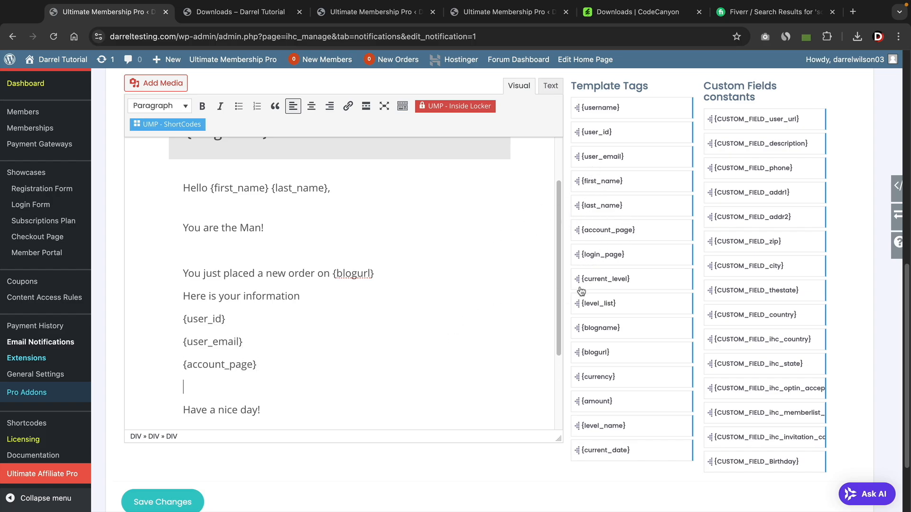
click(615, 254)
Add the captions 'You can access your account here' and 'You can login here' above the page links.
click(323, 346)
key(Return)
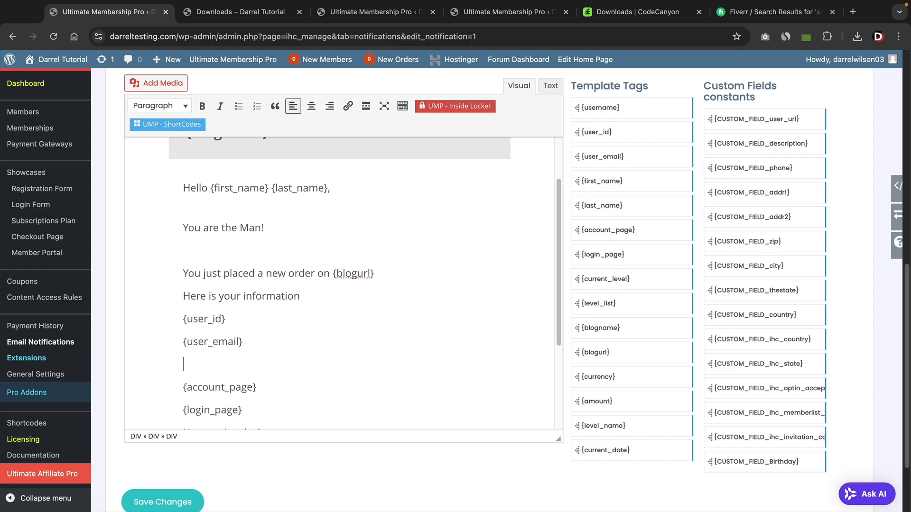
text(You can access your)
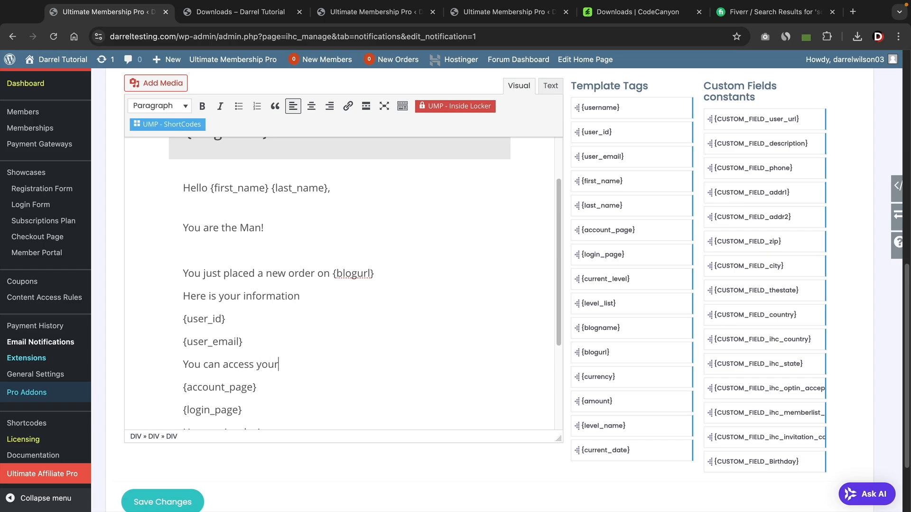
text( account here)
click(305, 386)
key(Return)
scroll(326, 388, down, 2)
text(You can login here)
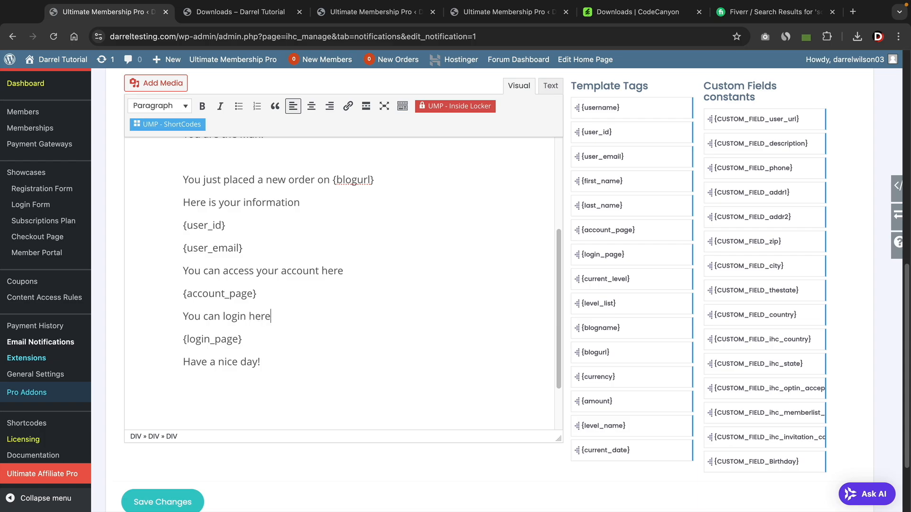
key(Down)
key(Return)
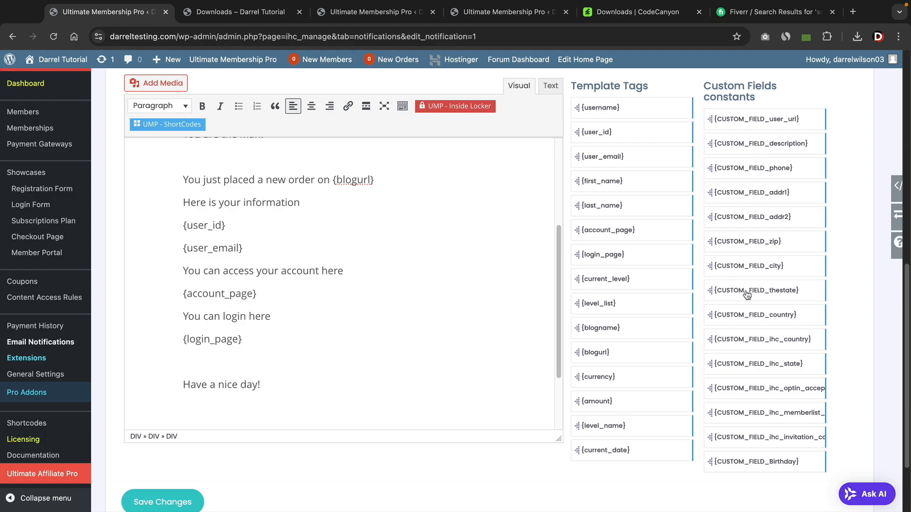
Insert the {CUSTOM_FIELD_Birthday} placeholder into the order email body.
scroll(743, 371, down, 1)
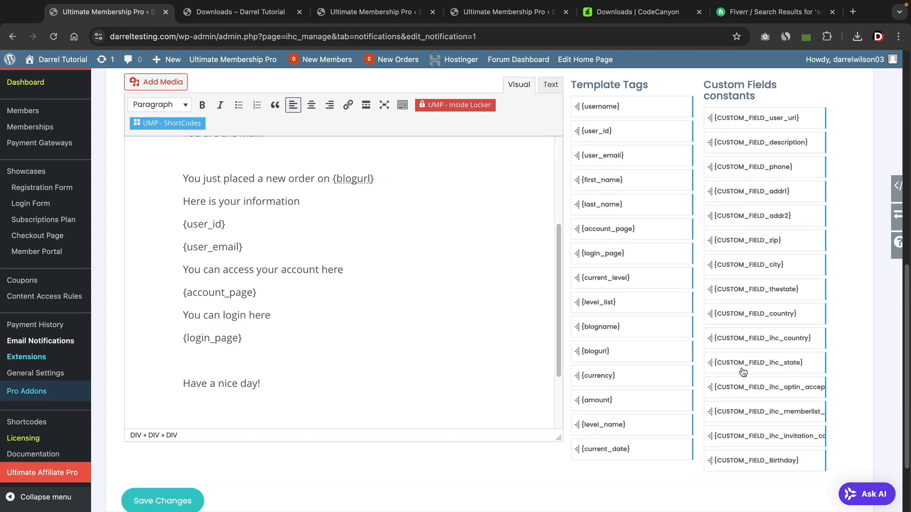
scroll(742, 371, down, 1)
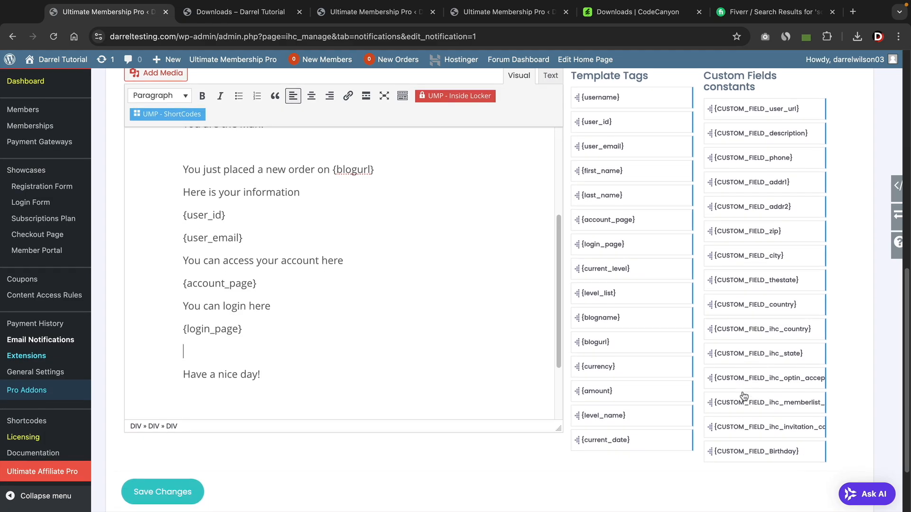
click(753, 454)
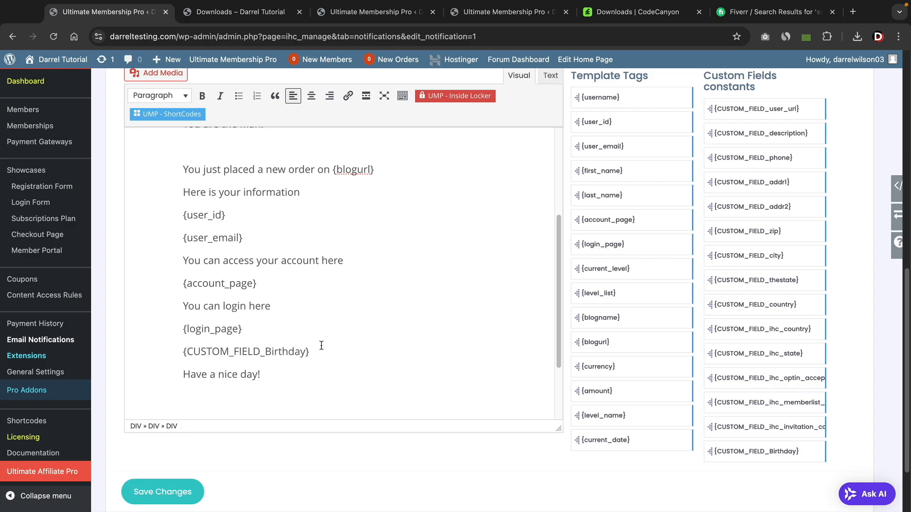
scroll(326, 317, up, 10)
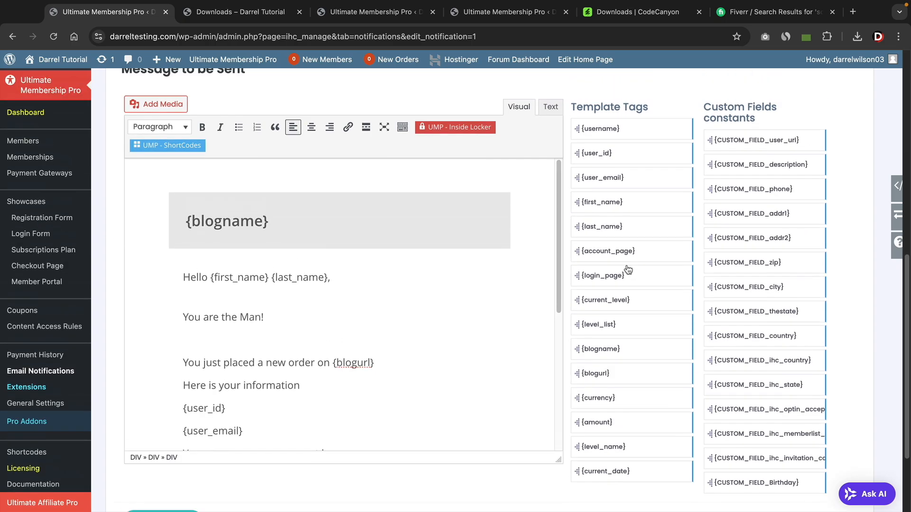
scroll(334, 209, up, 6)
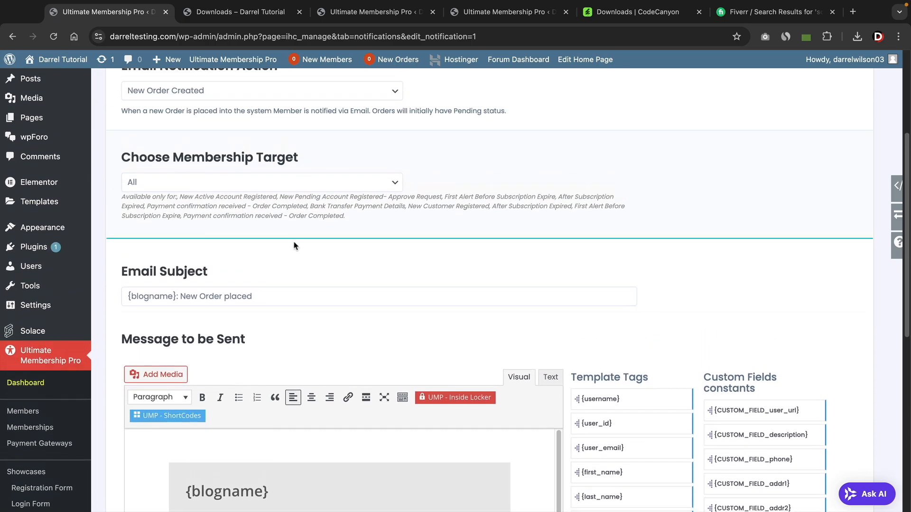
scroll(259, 309, down, 10)
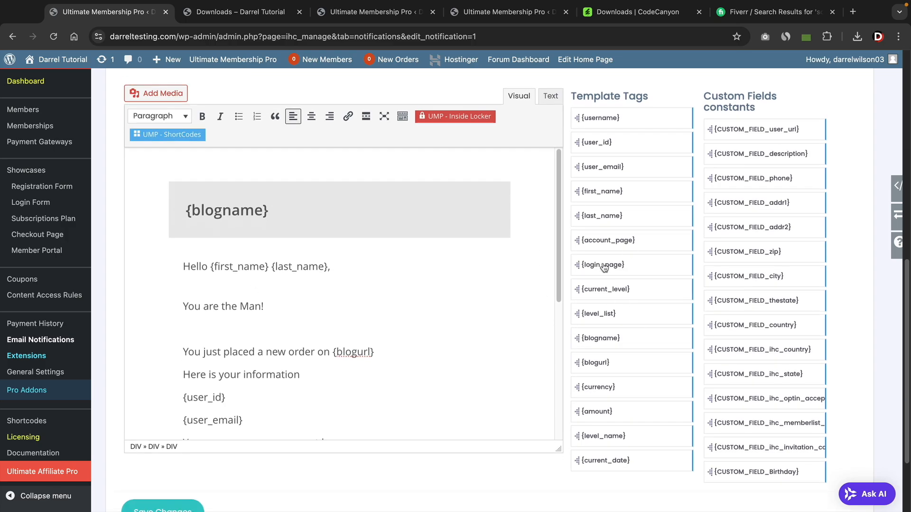
scroll(613, 288, down, 2)
Save the New Order email and start a new email notification, showing its trigger list.
click(176, 455)
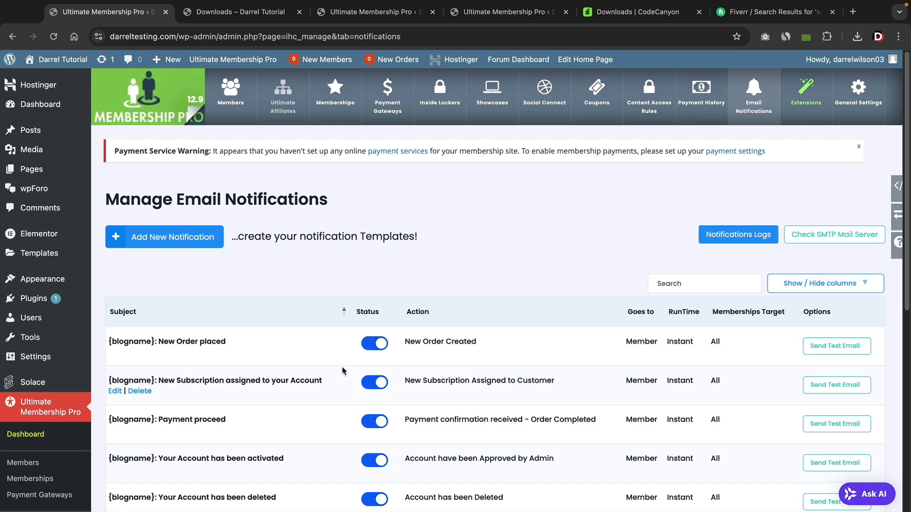
click(168, 241)
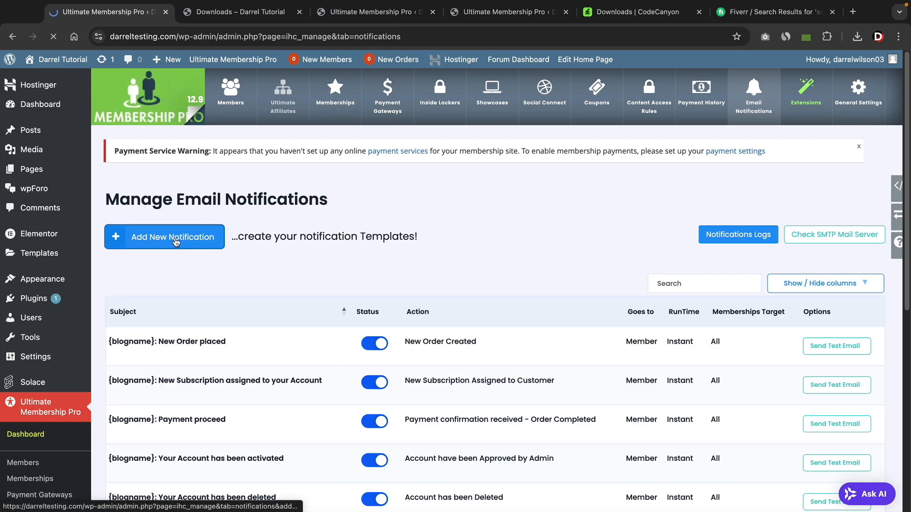
scroll(252, 242, down, 2)
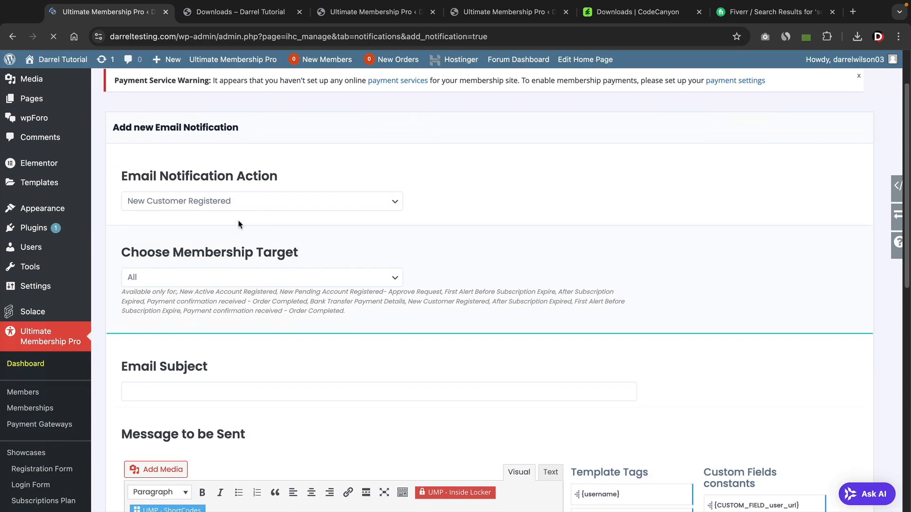
click(225, 203)
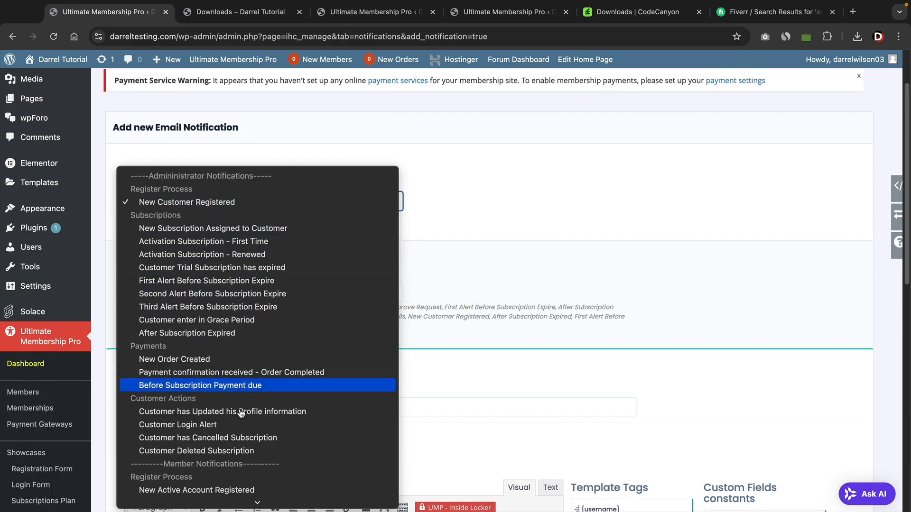
Leave the new notification's action as New Customer Registered and go to General Settings.
scroll(240, 417, down, 3)
scroll(242, 426, down, 10)
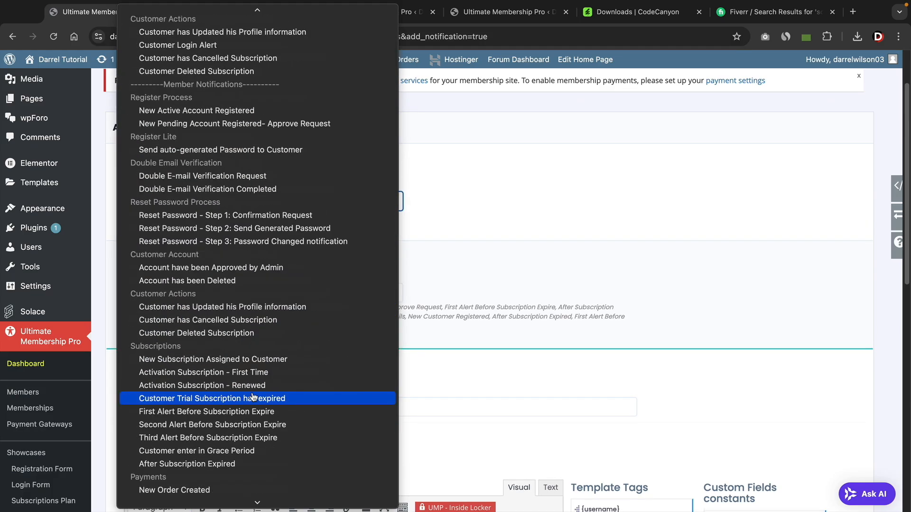
scroll(253, 396, up, 5)
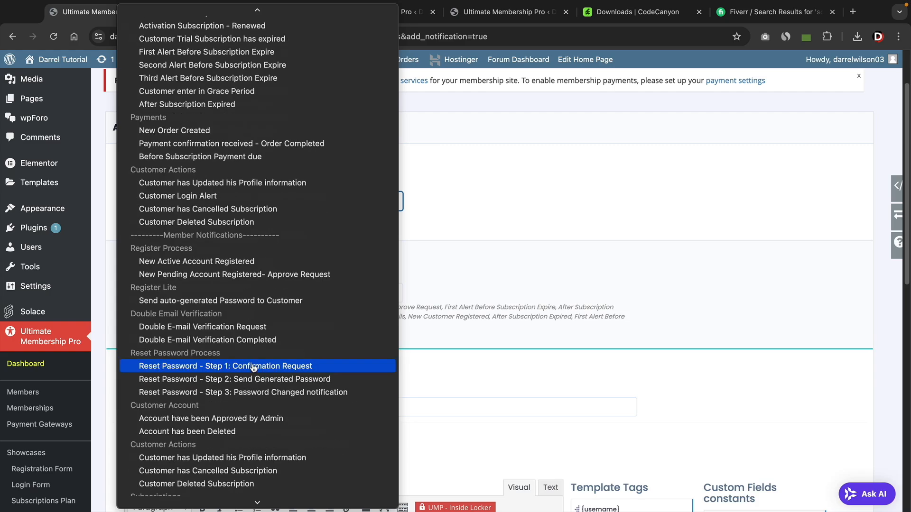
click(544, 206)
scroll(279, 245, up, 2)
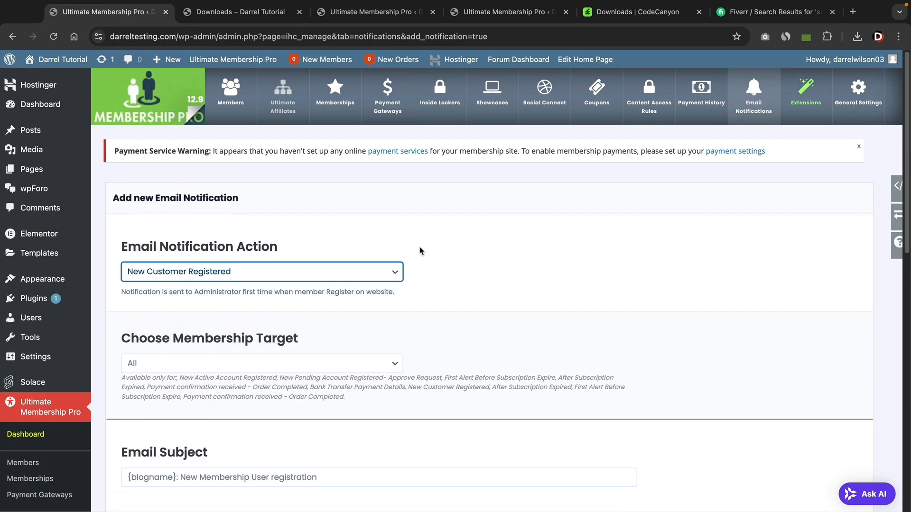
click(859, 95)
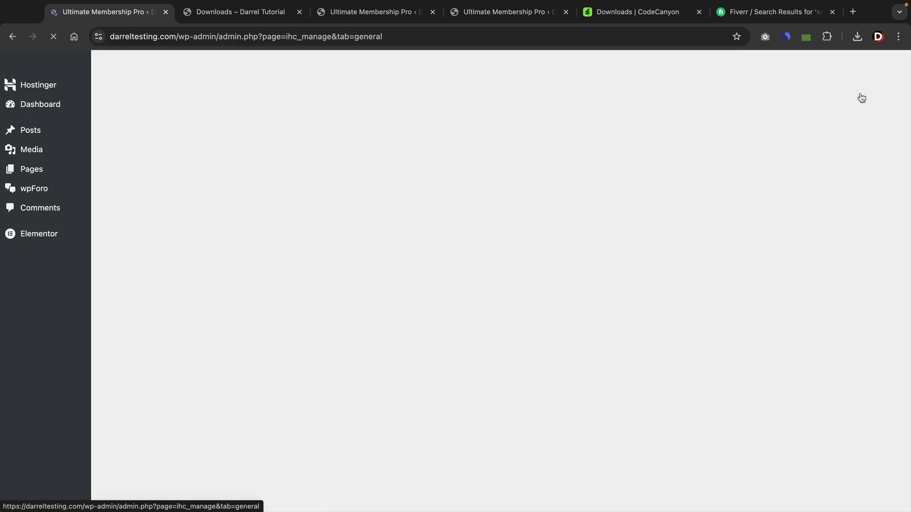
Copy the Member Portal my-account link from Pages Setup.
scroll(688, 187, down, 3)
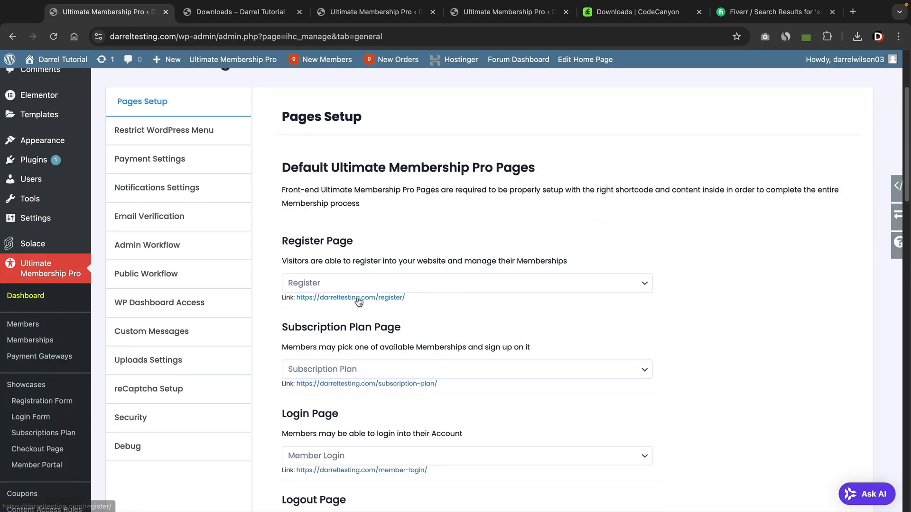
scroll(359, 304, down, 2)
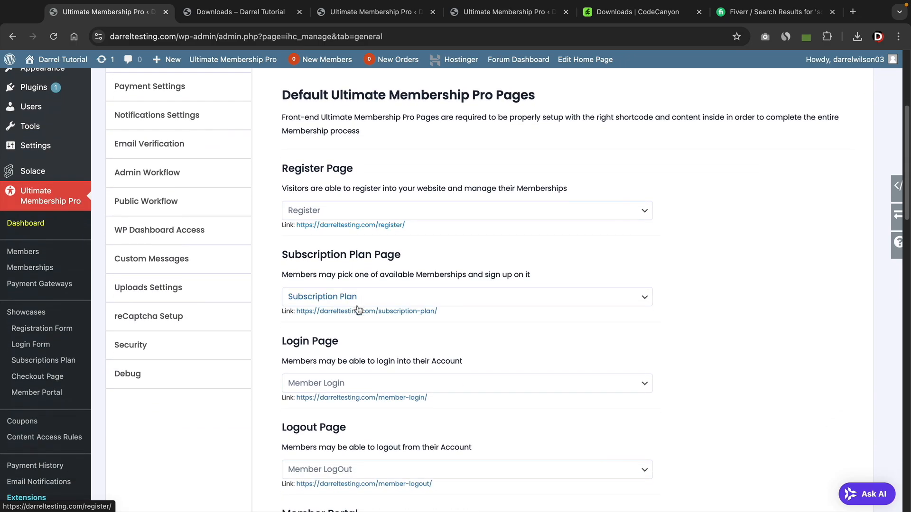
scroll(359, 314, down, 1)
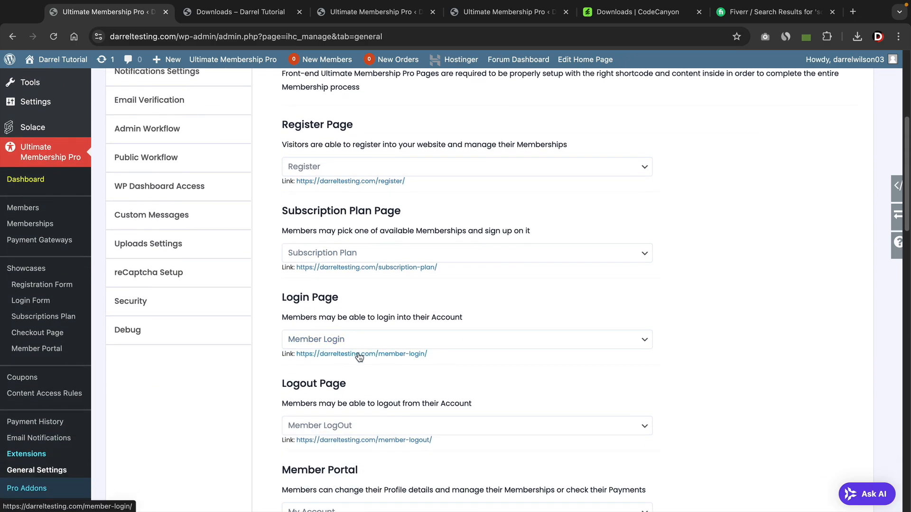
scroll(358, 356, down, 3)
scroll(352, 372, down, 2)
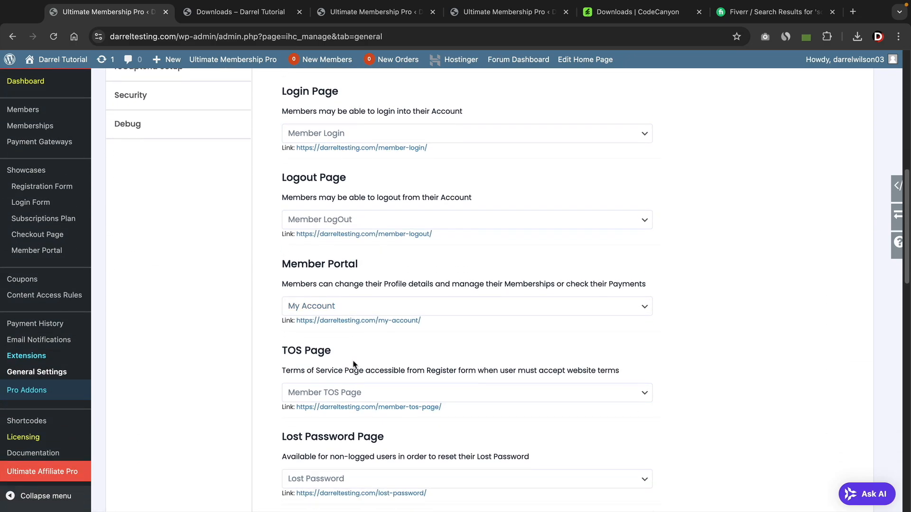
right_click(365, 322)
click(397, 387)
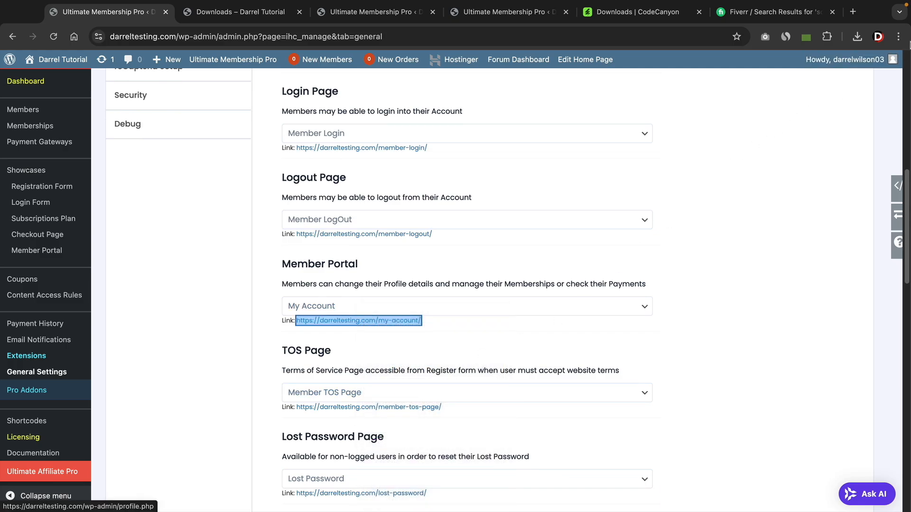
Open a new incognito window for pasting the link.
click(898, 36)
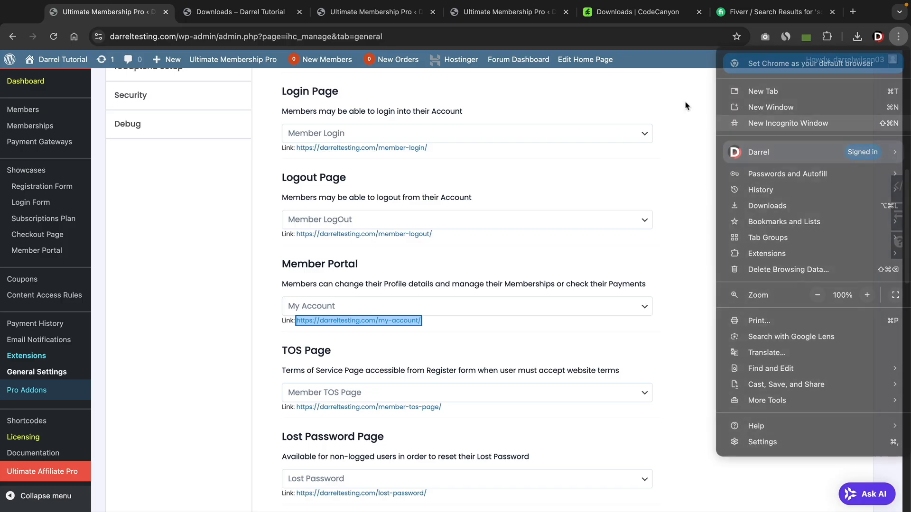
click(806, 123)
right_click(268, 36)
Paste and load the copied link to show the Member Login page.
click(304, 116)
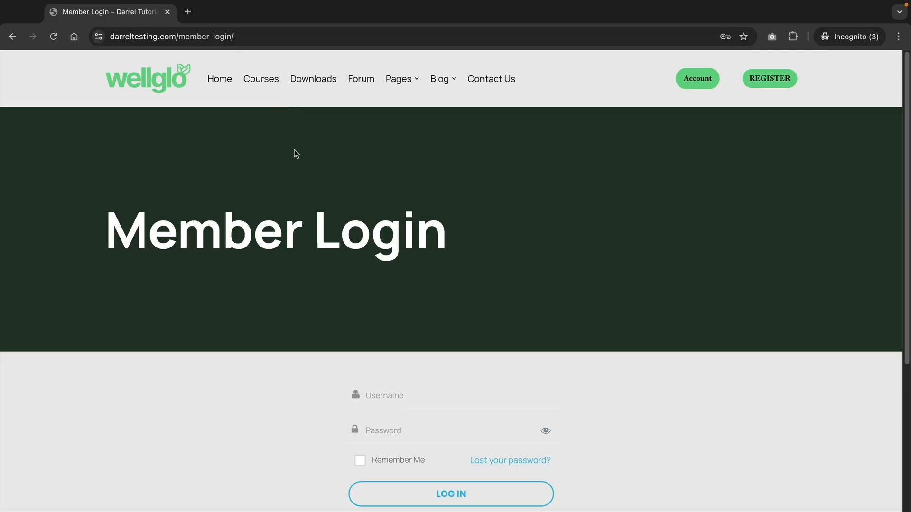
scroll(463, 226, down, 5)
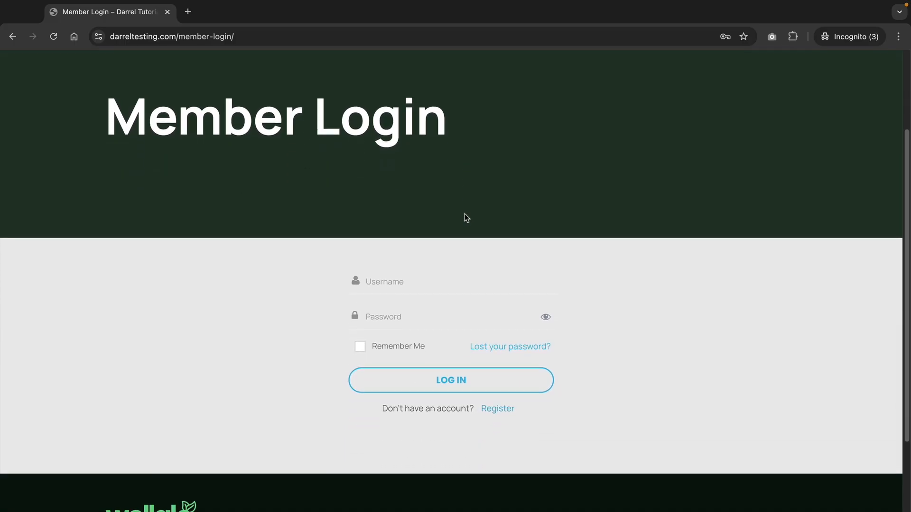
click(361, 299)
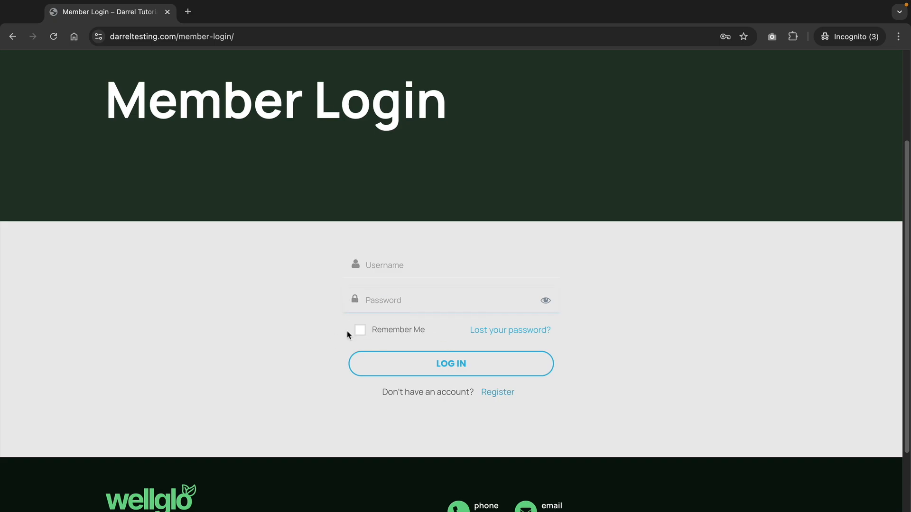
Go to the Register form, review its fields, then return to the WordPress tab.
click(496, 395)
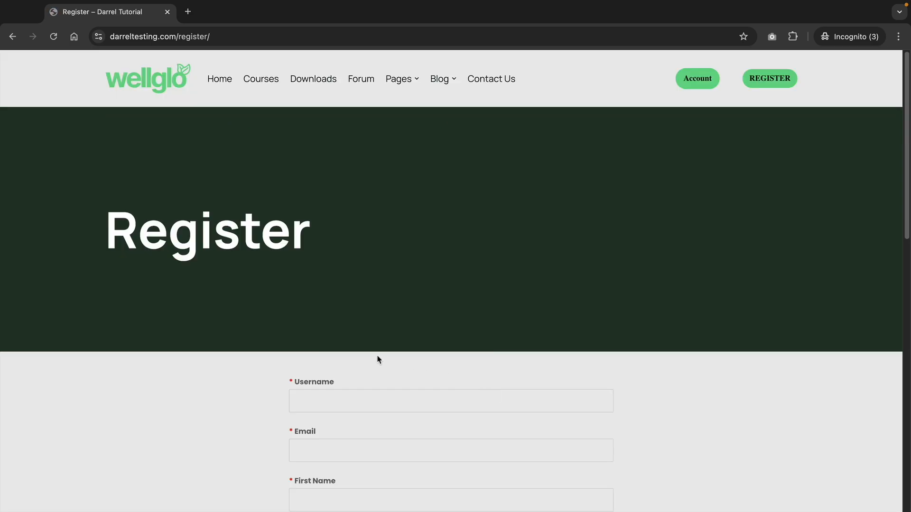
scroll(392, 344, down, 5)
scroll(397, 351, down, 6)
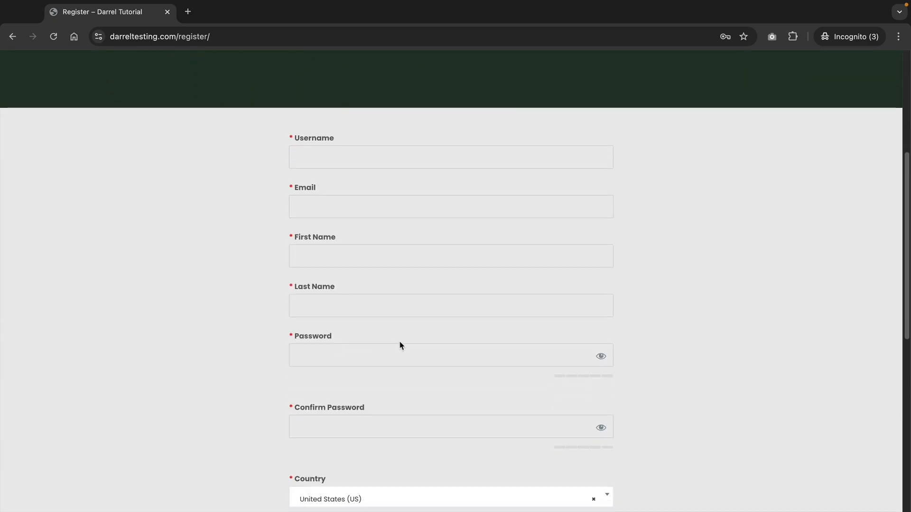
scroll(314, 317, down, 1)
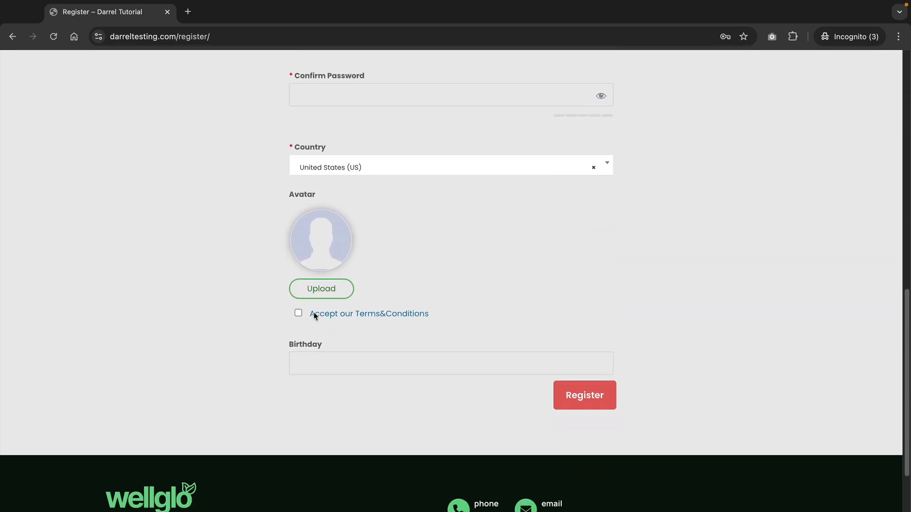
scroll(334, 325, up, 11)
scroll(335, 329, up, 1)
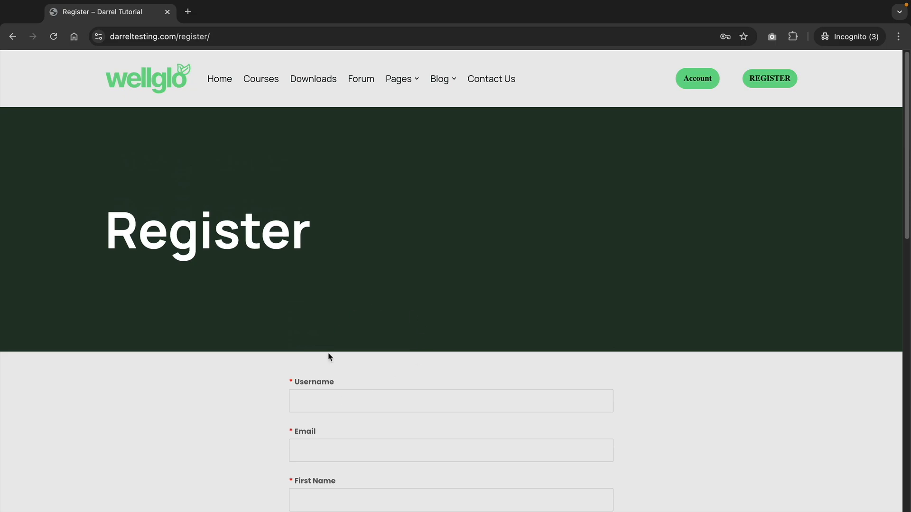
mouse_move(472, 511)
click(184, 37)
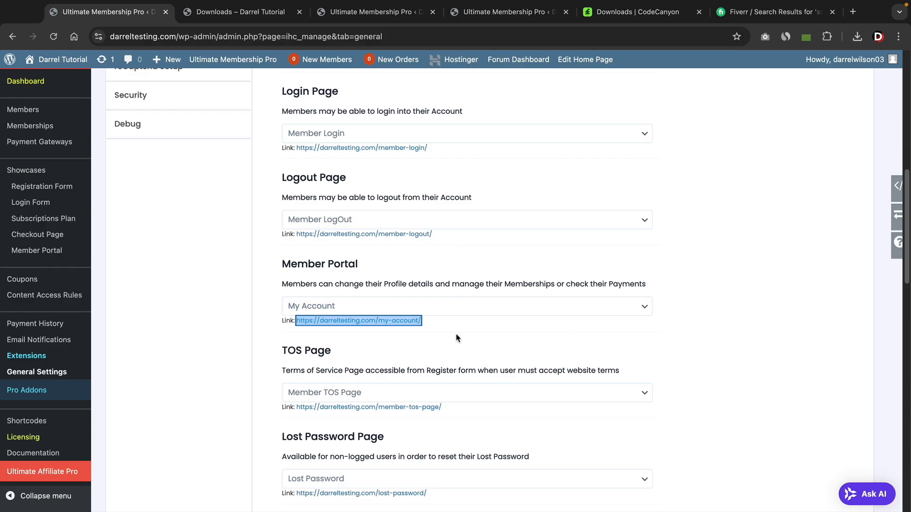
Scroll through the Pages Setup and Redirects Setup sections to review the assigned member pages.
scroll(457, 338, down, 9)
scroll(454, 339, down, 4)
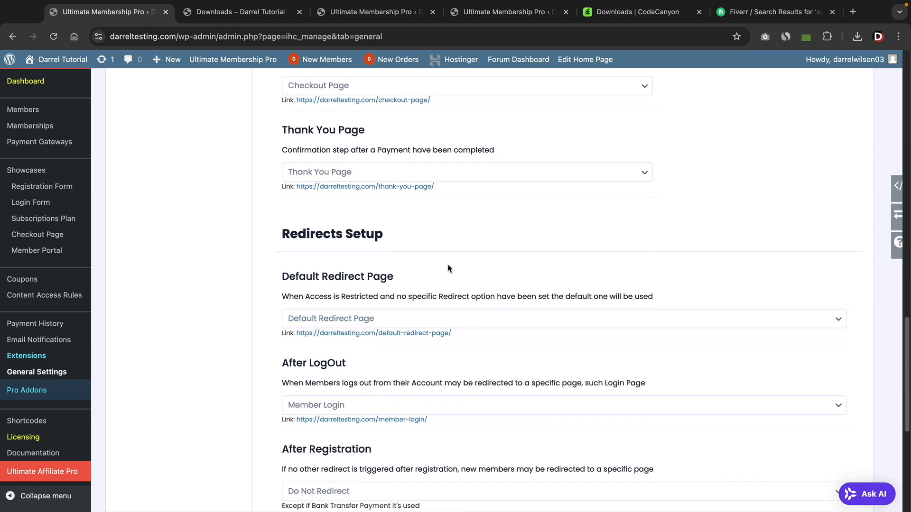
scroll(352, 233, down, 6)
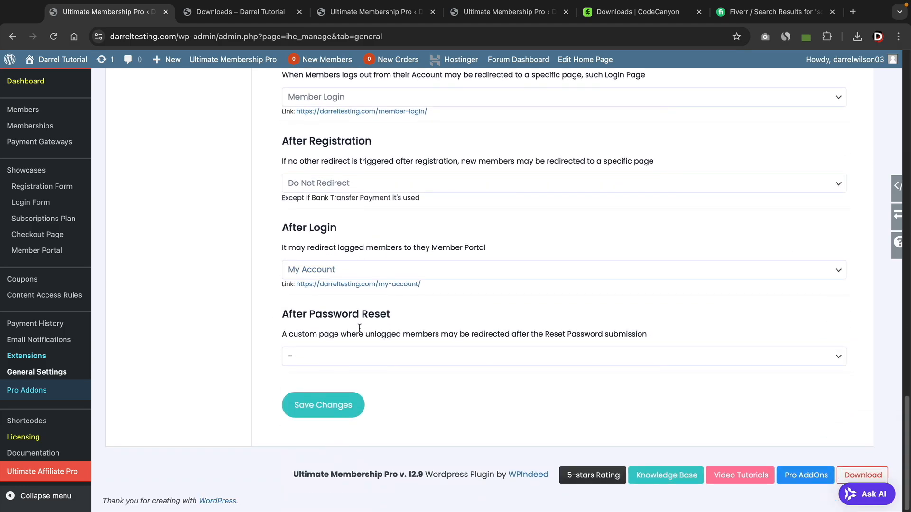
scroll(365, 294, up, 6)
scroll(359, 330, up, 14)
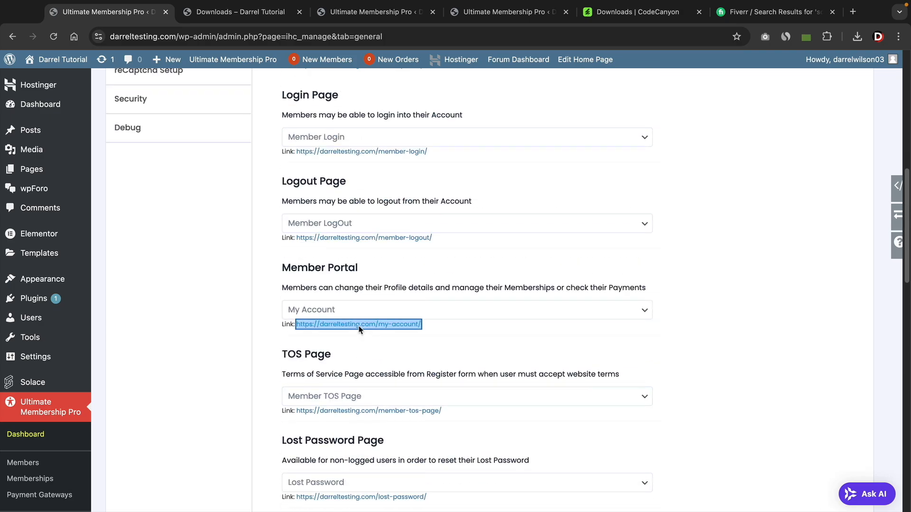
scroll(269, 311, up, 6)
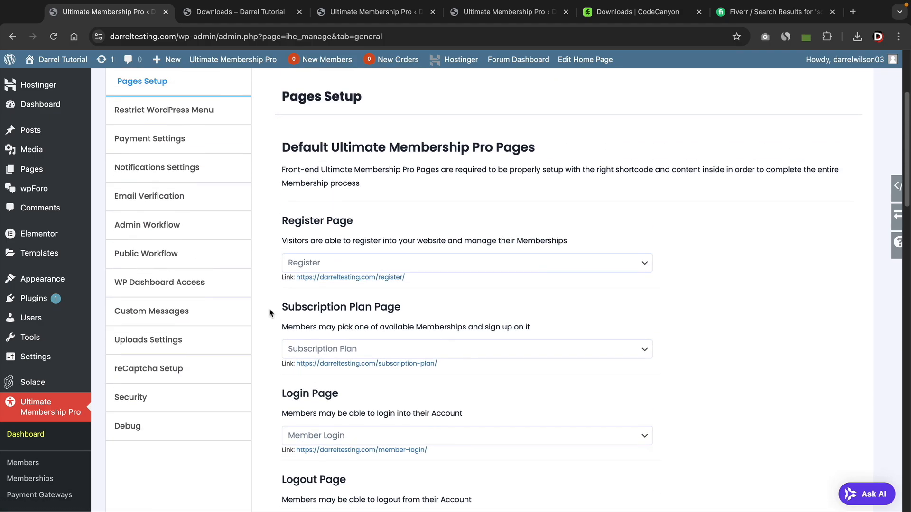
scroll(271, 311, up, 1)
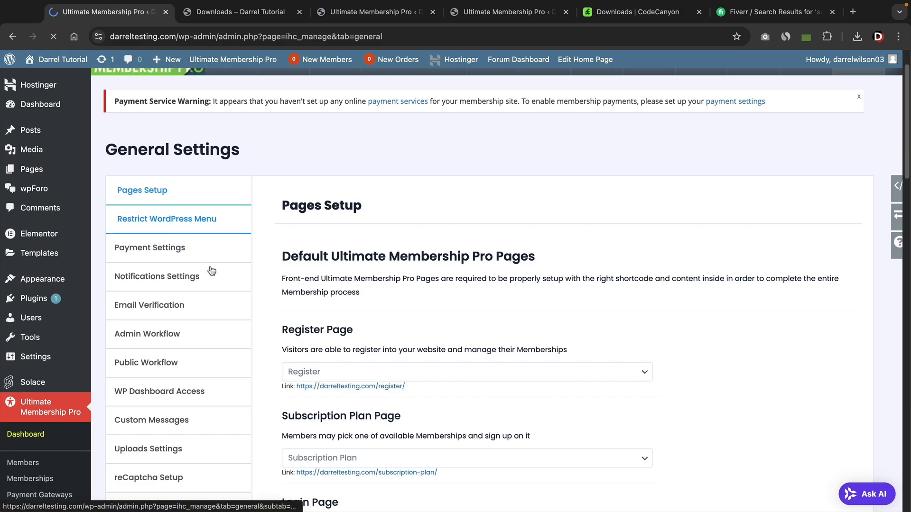
scroll(180, 264, down, 2)
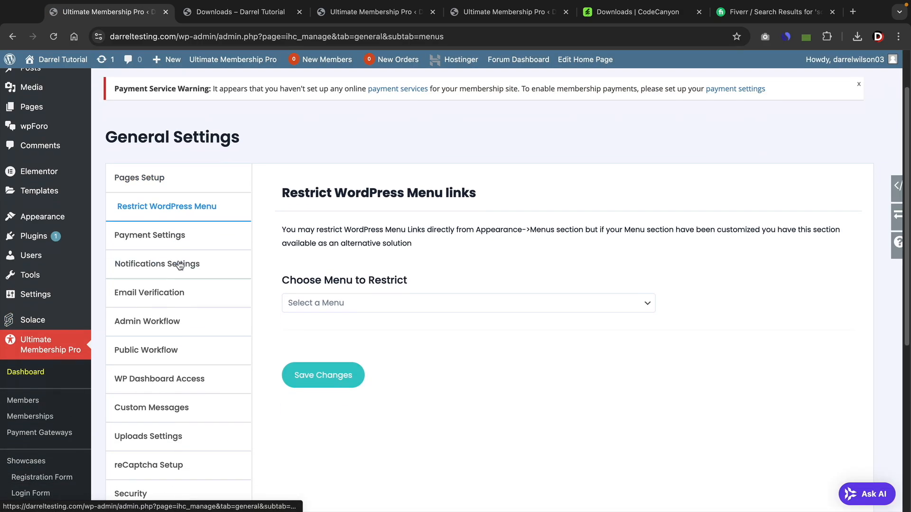
Review Payment Settings: default currency U.S. Dollar ($), positioned Right.
click(159, 236)
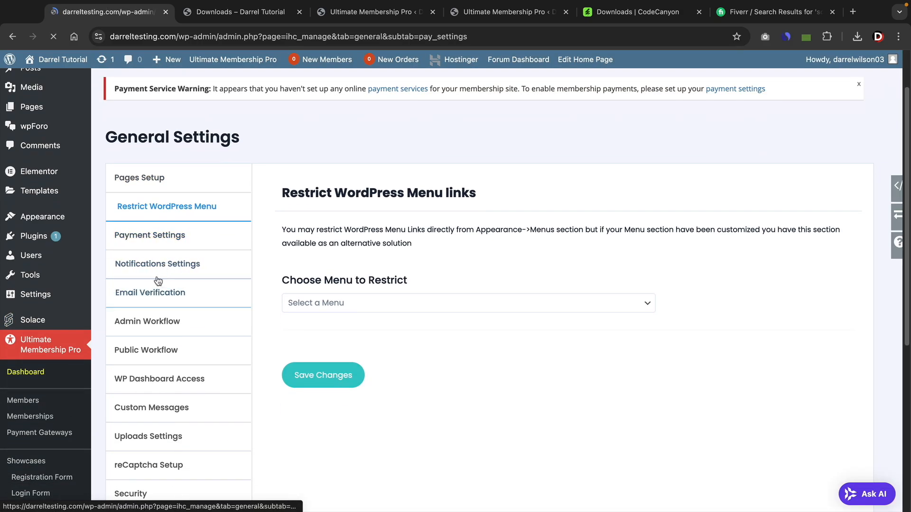
scroll(185, 252, down, 2)
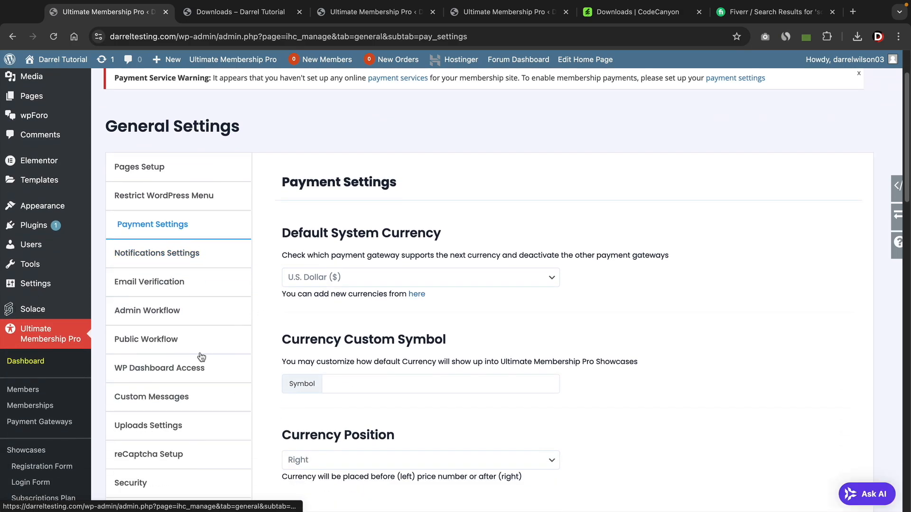
scroll(179, 372, down, 1)
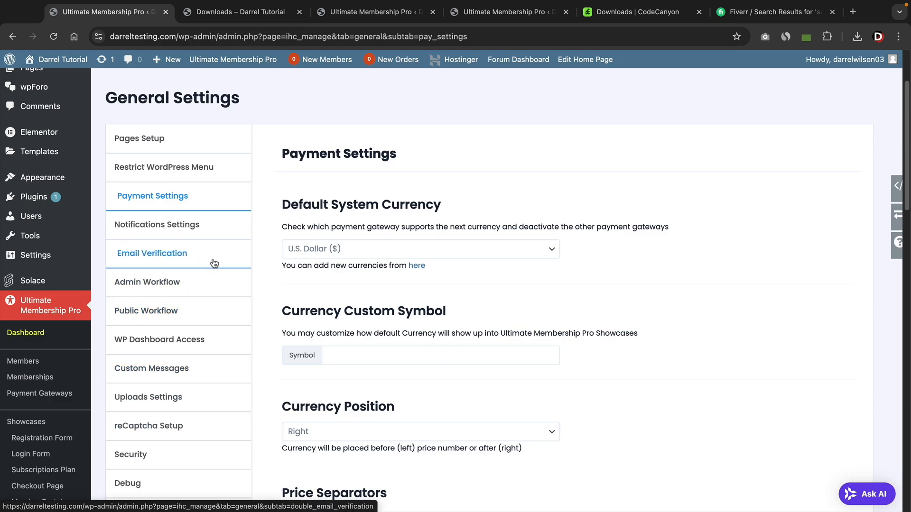
scroll(333, 215, up, 4)
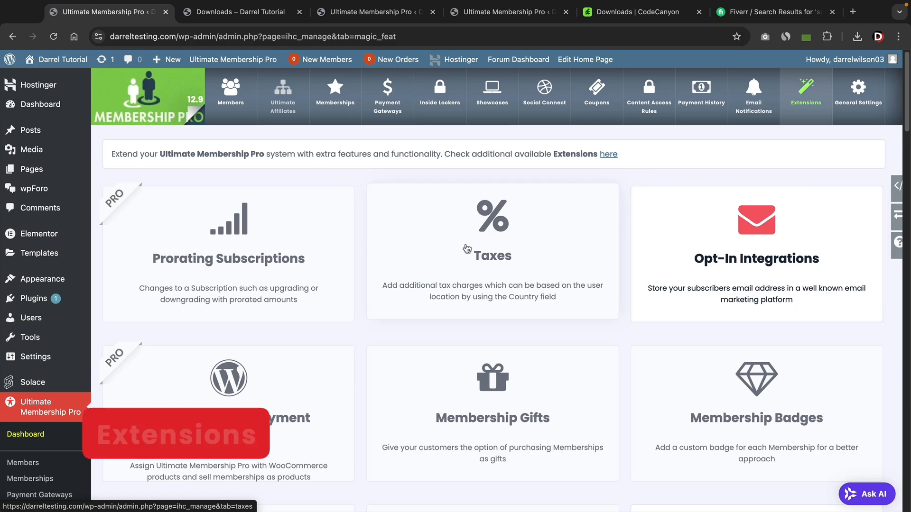
scroll(468, 252, down, 3)
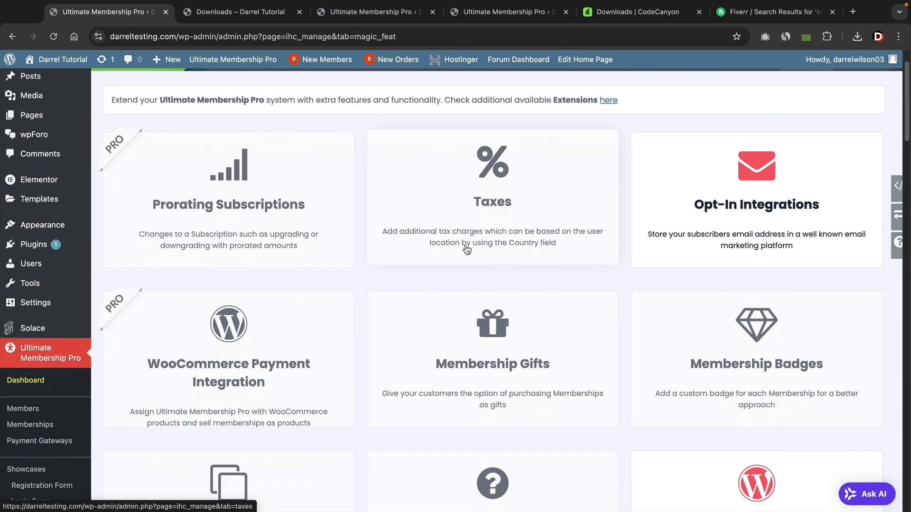
scroll(714, 309, down, 4)
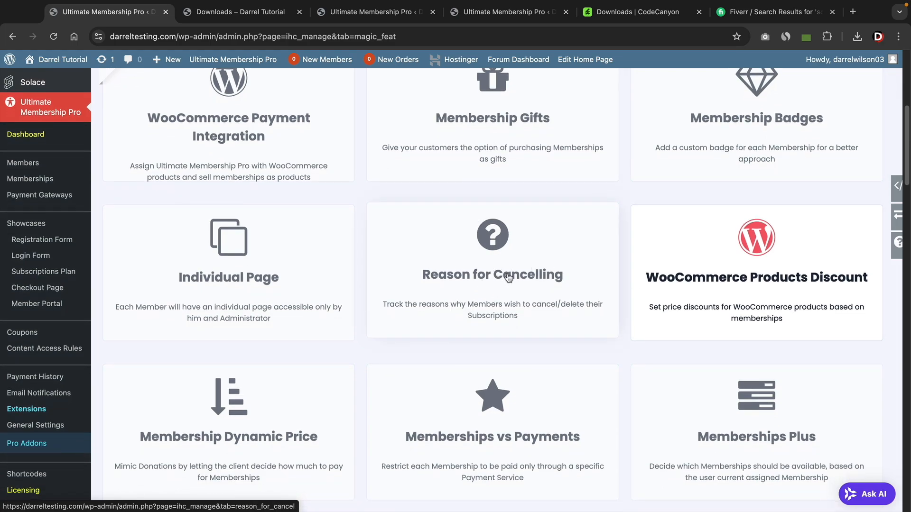
scroll(507, 283, down, 2)
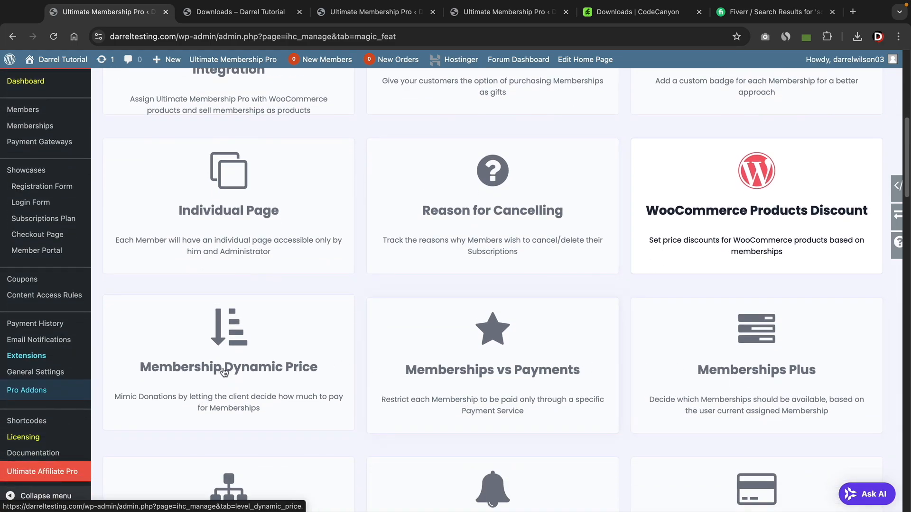
scroll(223, 375, down, 5)
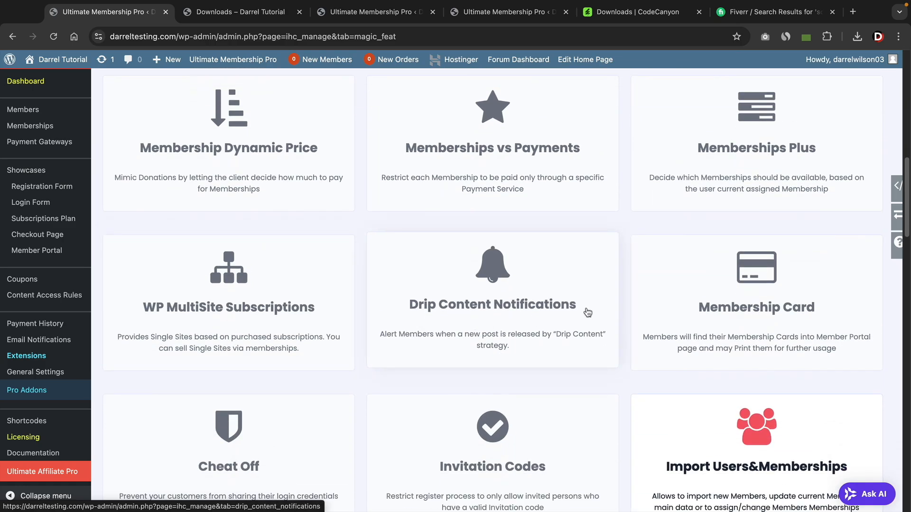
scroll(637, 303, up, 2)
scroll(736, 204, down, 4)
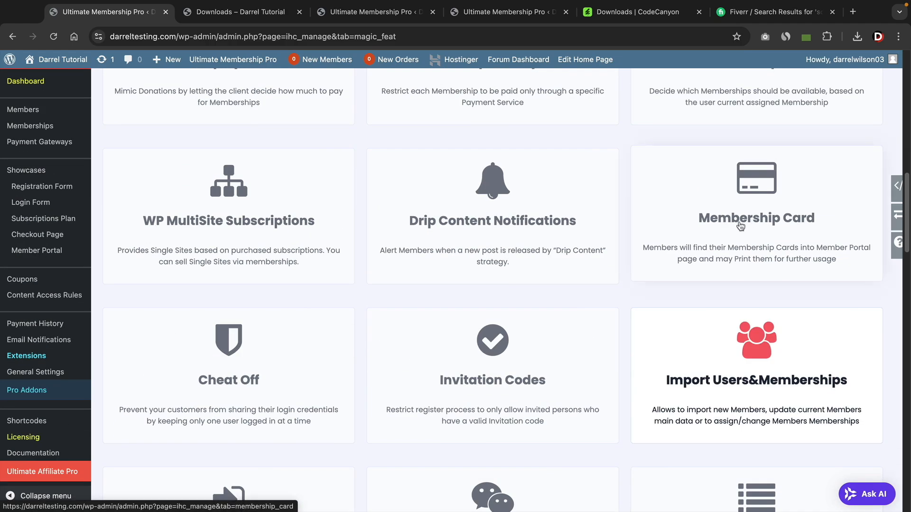
scroll(659, 280, down, 3)
Activate the Cheat Off extension, keeping the 365-day cookie expiry, and save.
click(238, 266)
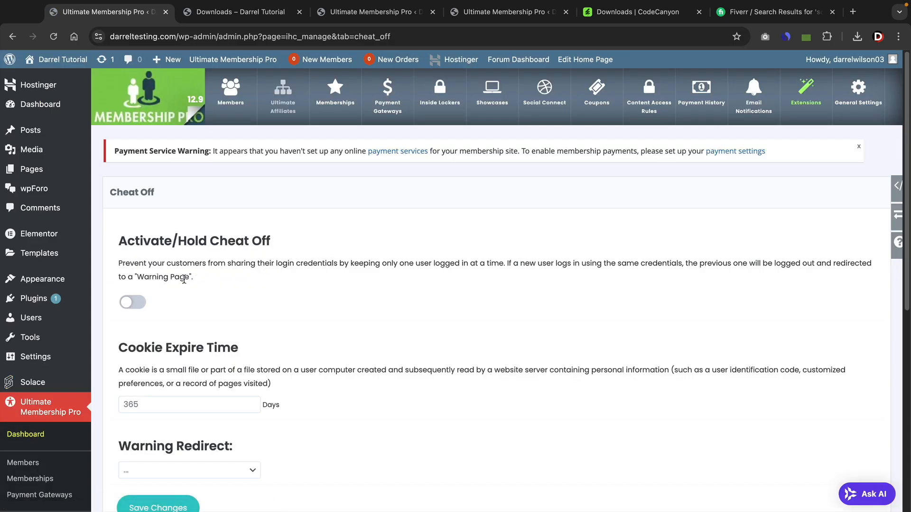
click(129, 303)
scroll(169, 315, down, 2)
click(164, 432)
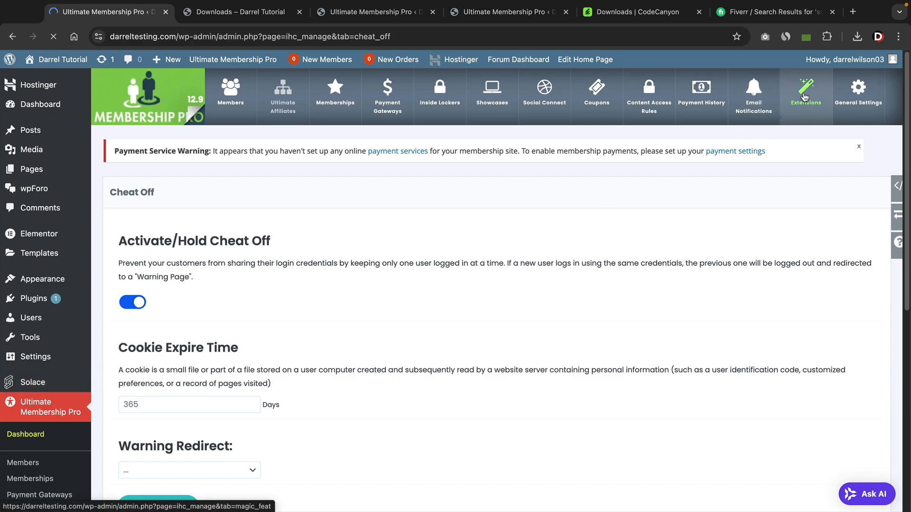
scroll(547, 364, down, 3)
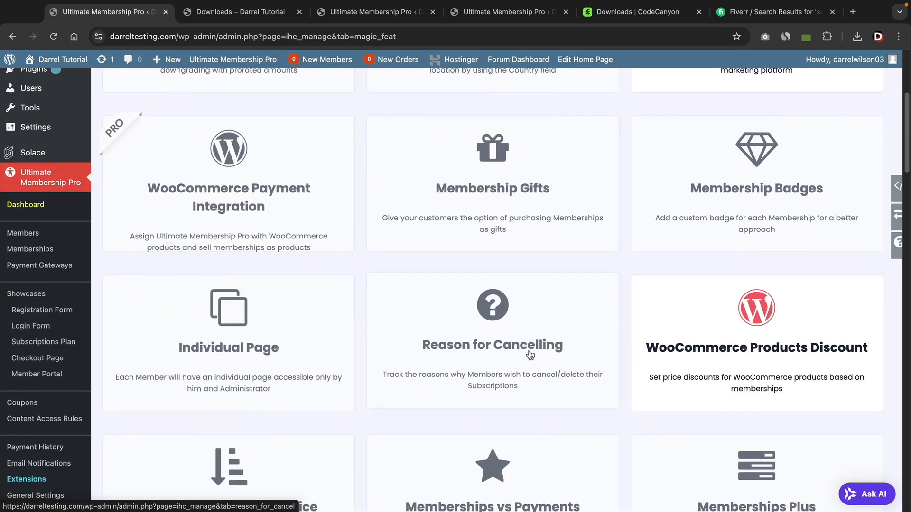
scroll(530, 355, down, 10)
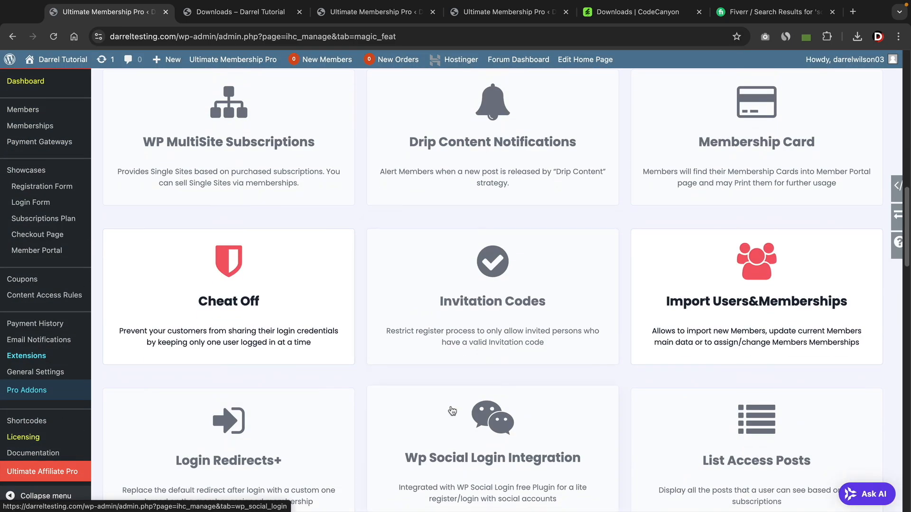
scroll(335, 373, down, 4)
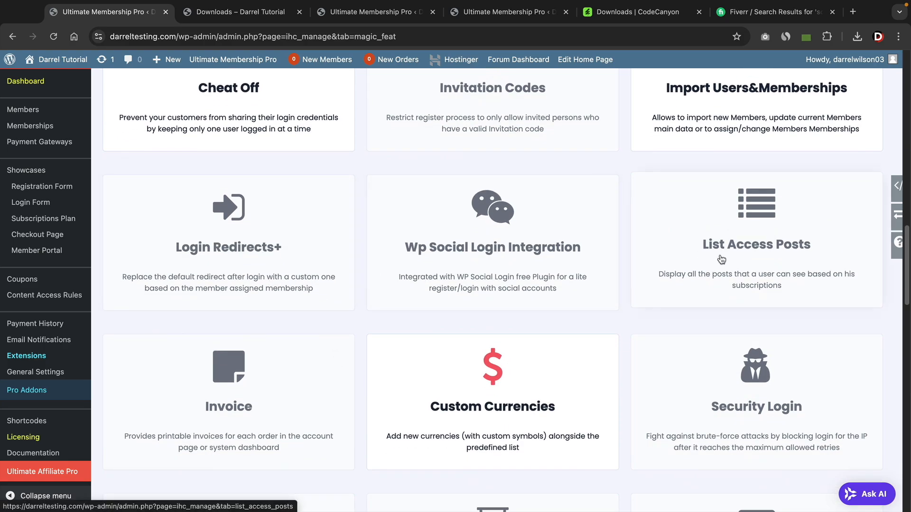
scroll(720, 269, down, 2)
scroll(636, 300, down, 4)
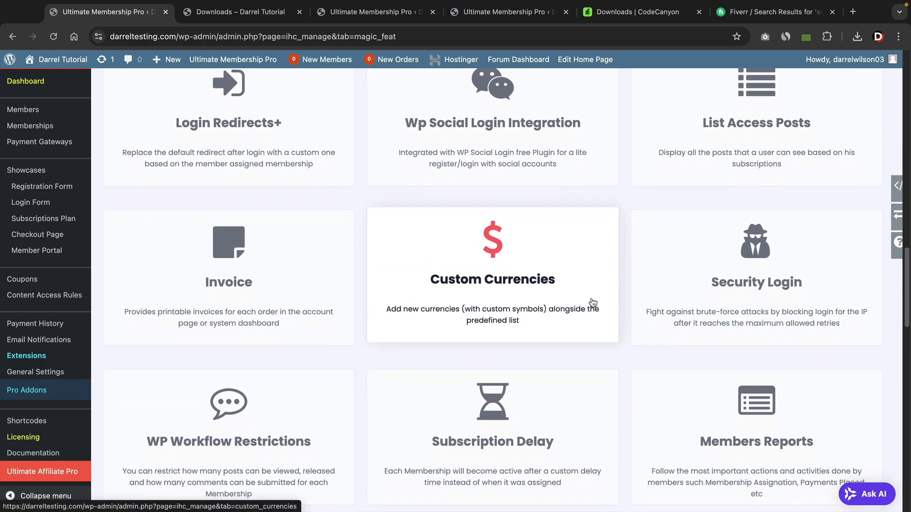
scroll(593, 302, down, 4)
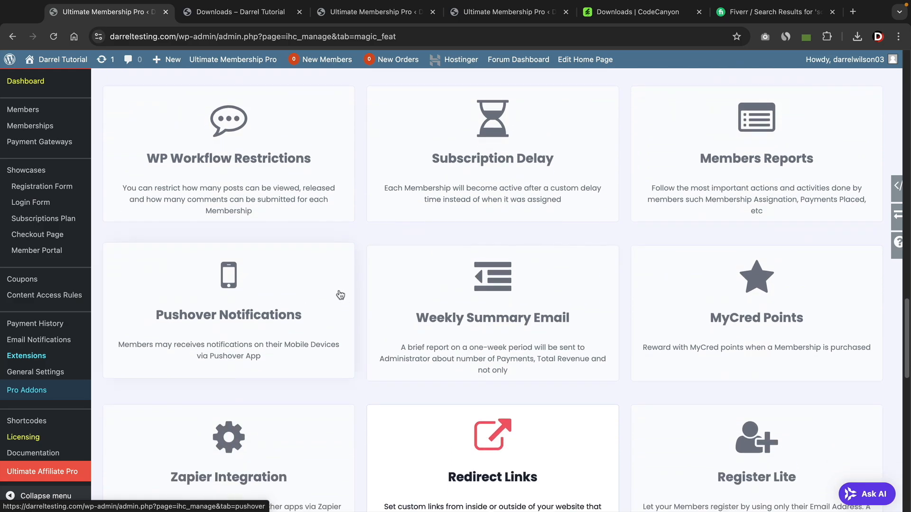
scroll(536, 280, down, 5)
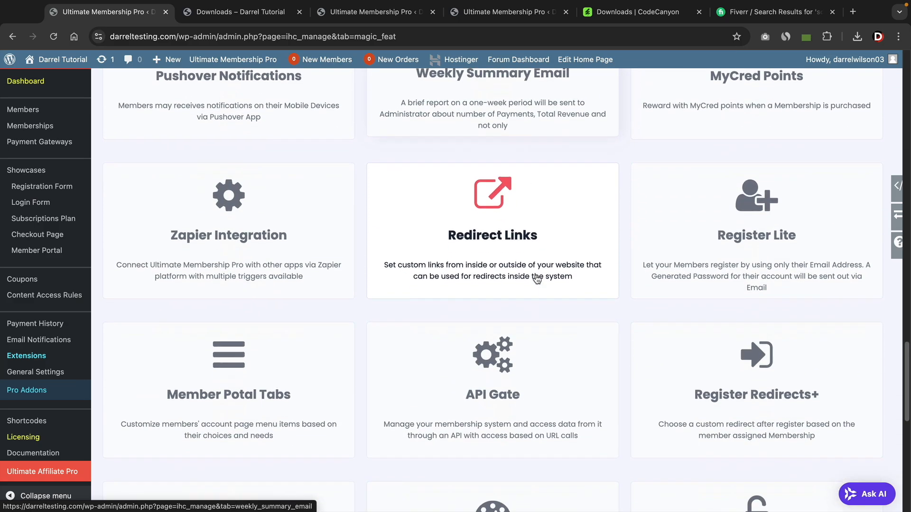
scroll(536, 279, down, 2)
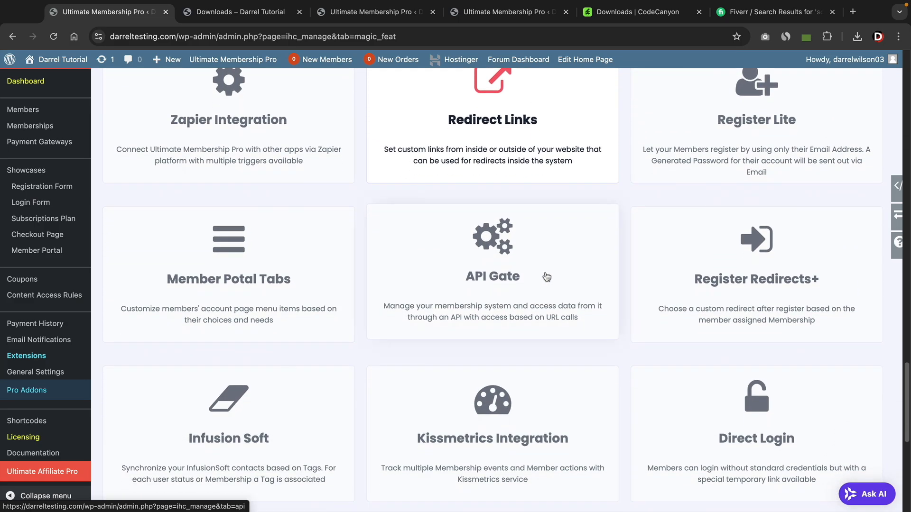
scroll(736, 302, down, 5)
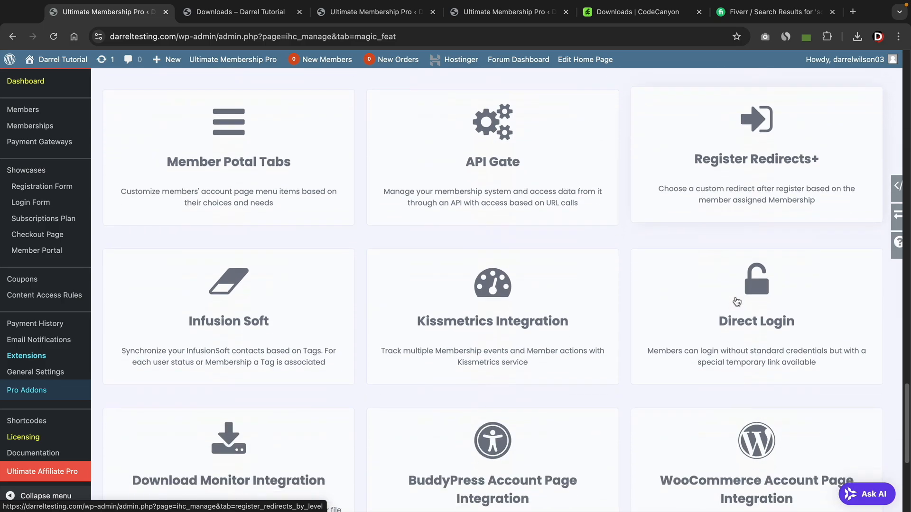
scroll(736, 326, down, 7)
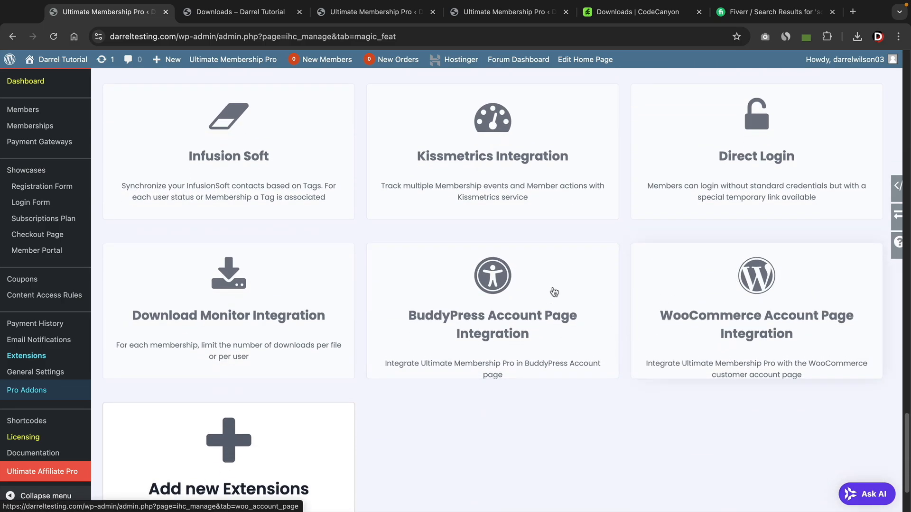
scroll(591, 288, up, 20)
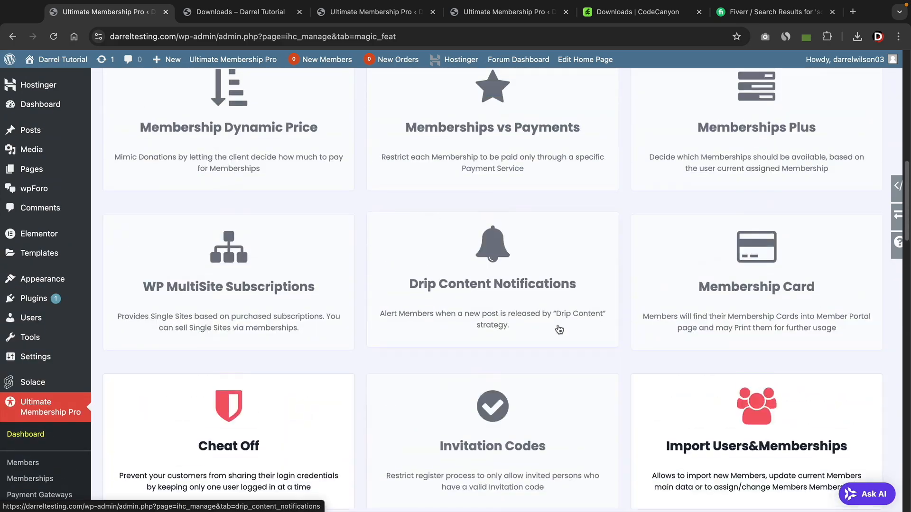
scroll(559, 328, up, 10)
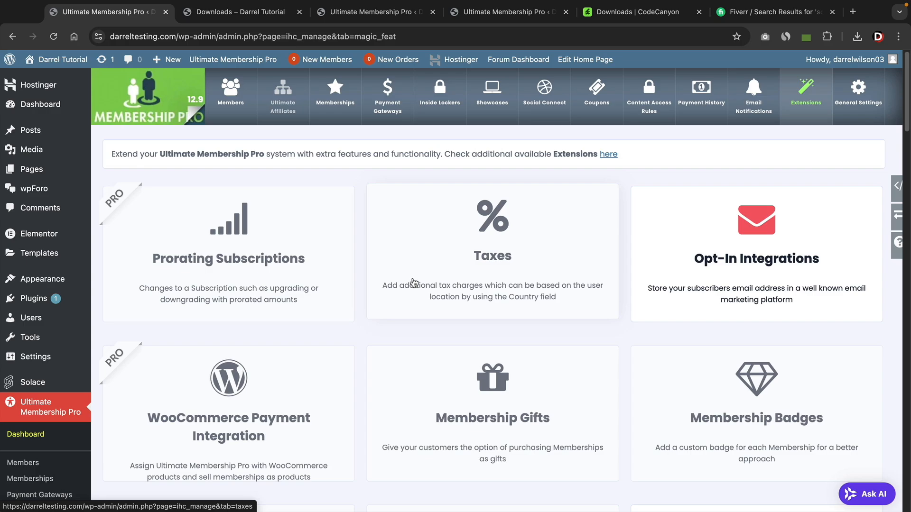
Review Payment Gateways, with Stripe Connect, PayPal and Mollie all Uncompleted, then go to Stripe.
click(388, 105)
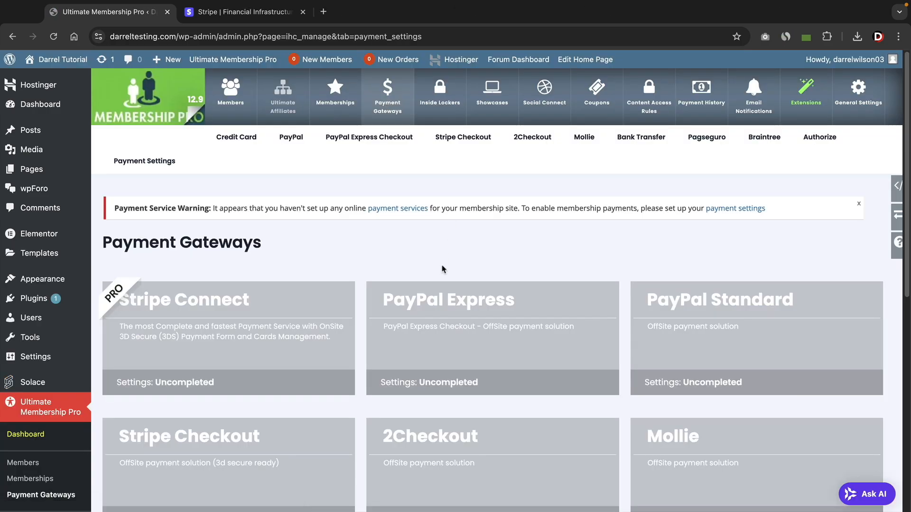
scroll(442, 269, down, 3)
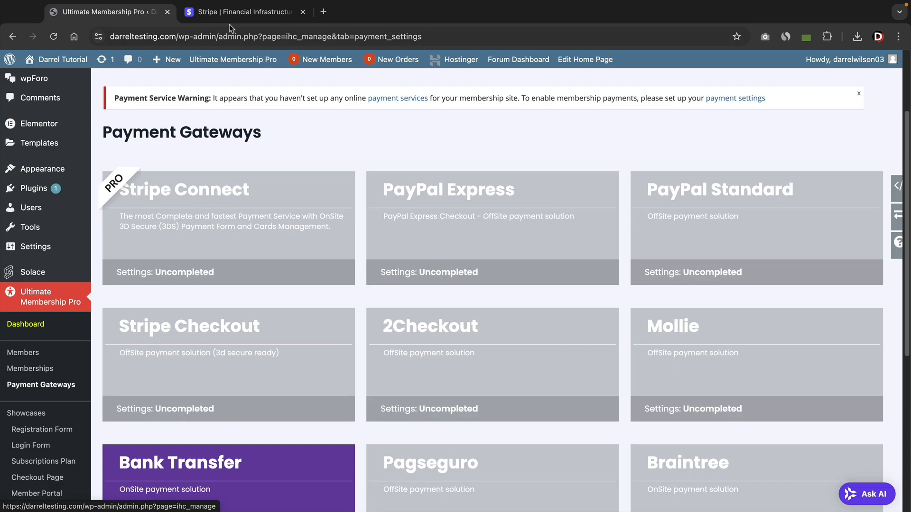
click(228, 12)
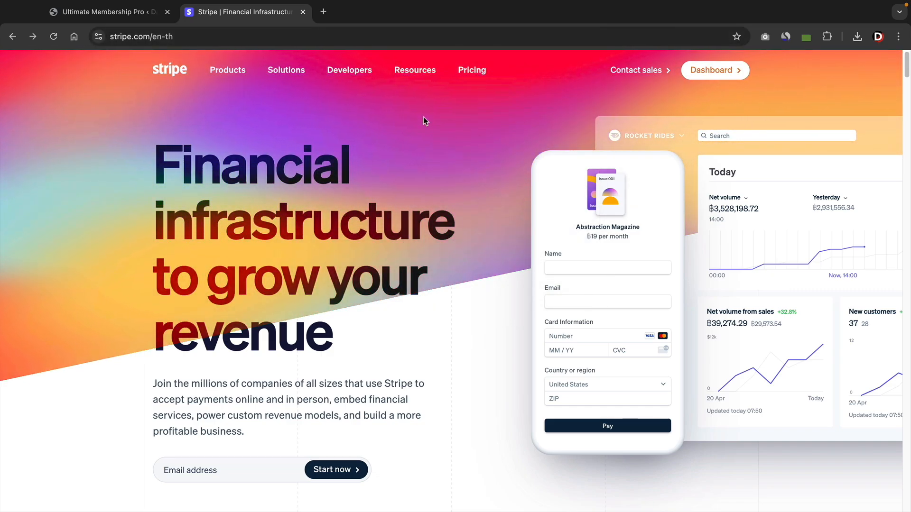
Open the Stripe dashboard, showing a $3,163.89 USD balance and $142.6K gross volume.
click(717, 72)
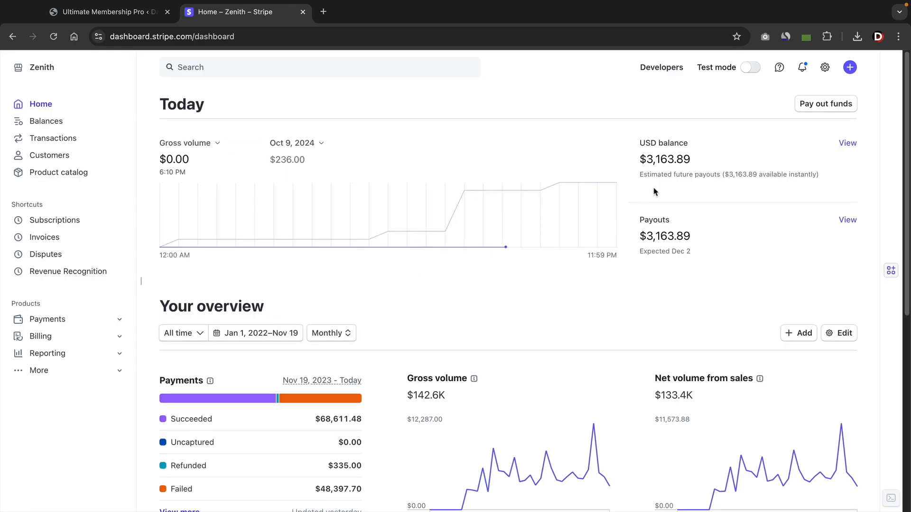
scroll(521, 263, down, 1)
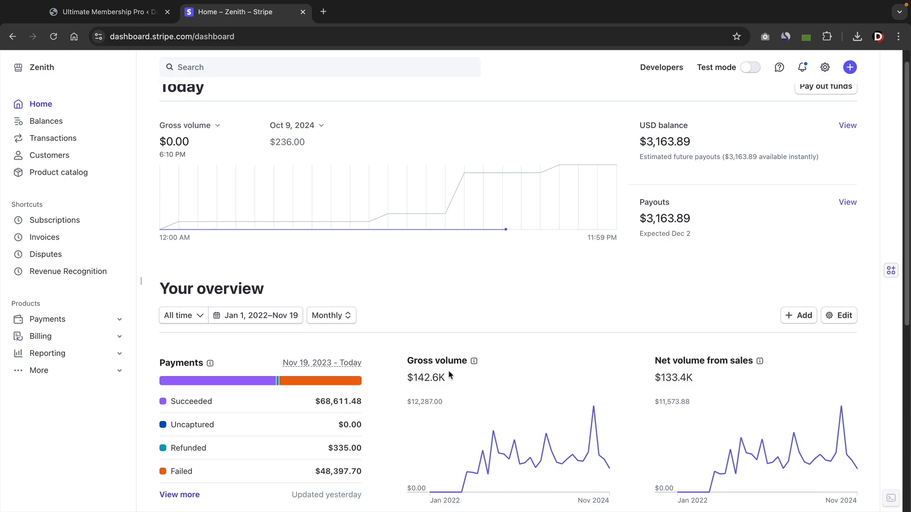
scroll(453, 328, up, 1)
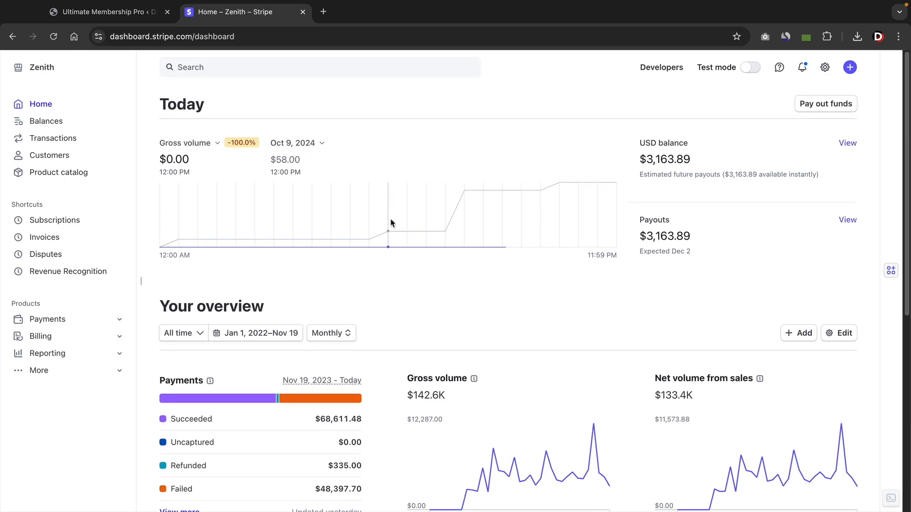
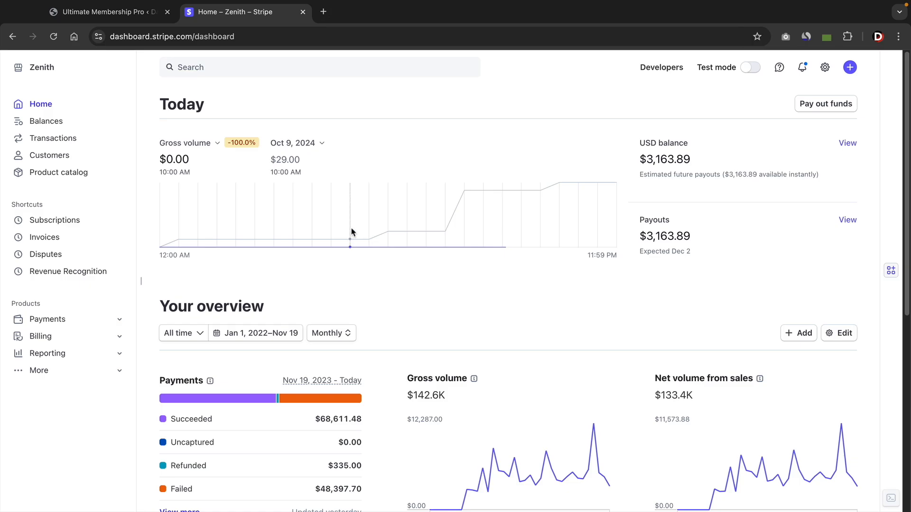
Activate the Stripe Connect gateway in Ultimate Membership Pro and save the settings.
click(114, 16)
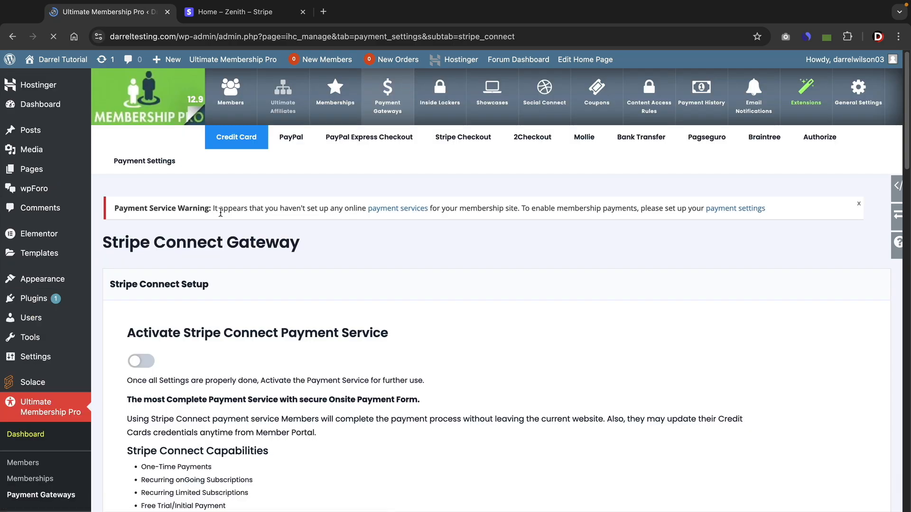
scroll(234, 230, down, 2)
scroll(234, 229, down, 4)
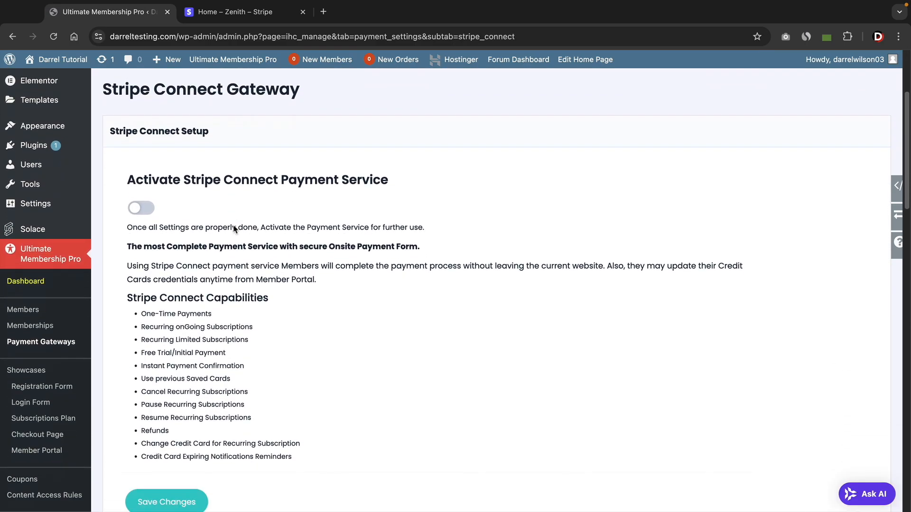
click(140, 207)
scroll(161, 426, down, 1)
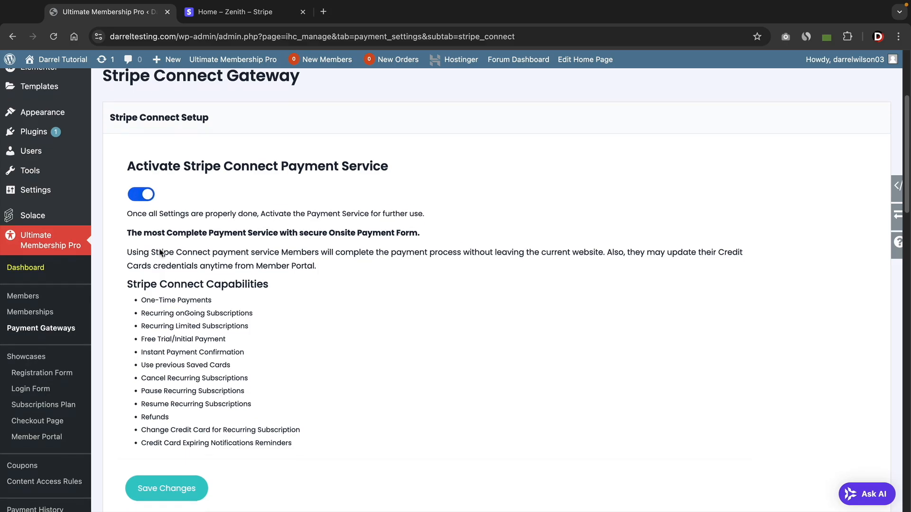
click(171, 489)
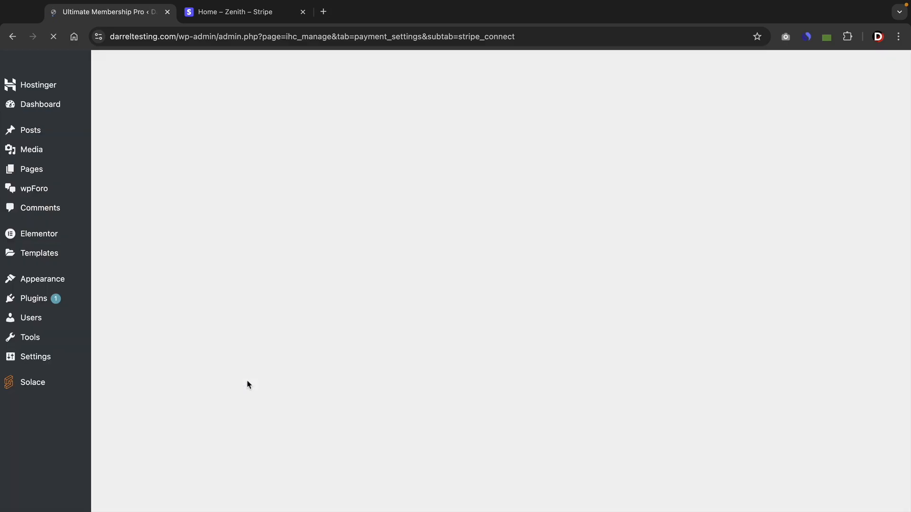
Switch the Stripe Connect connection to Test Mode.
scroll(247, 380, down, 5)
scroll(248, 380, down, 11)
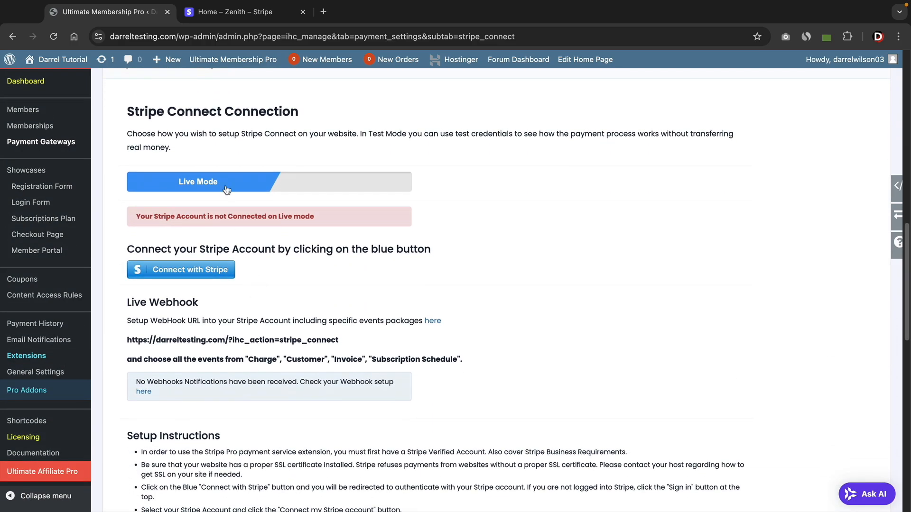
click(350, 189)
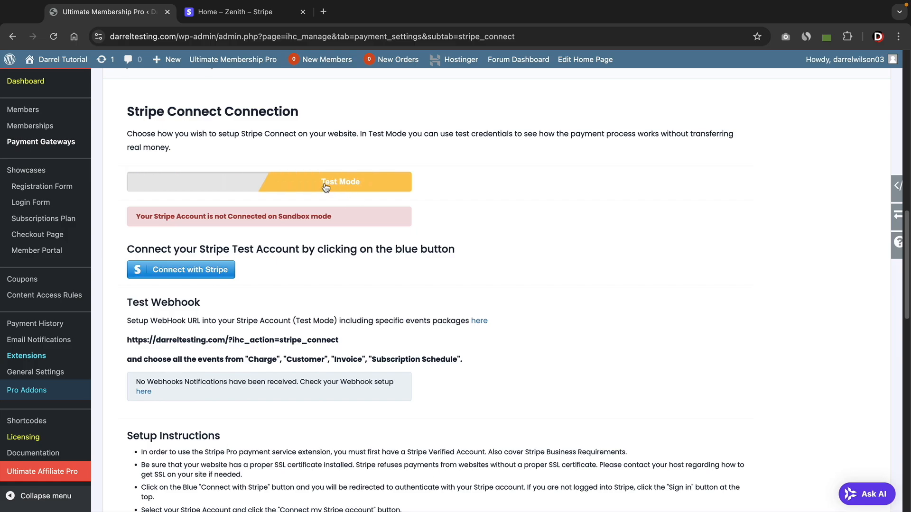
click(231, 13)
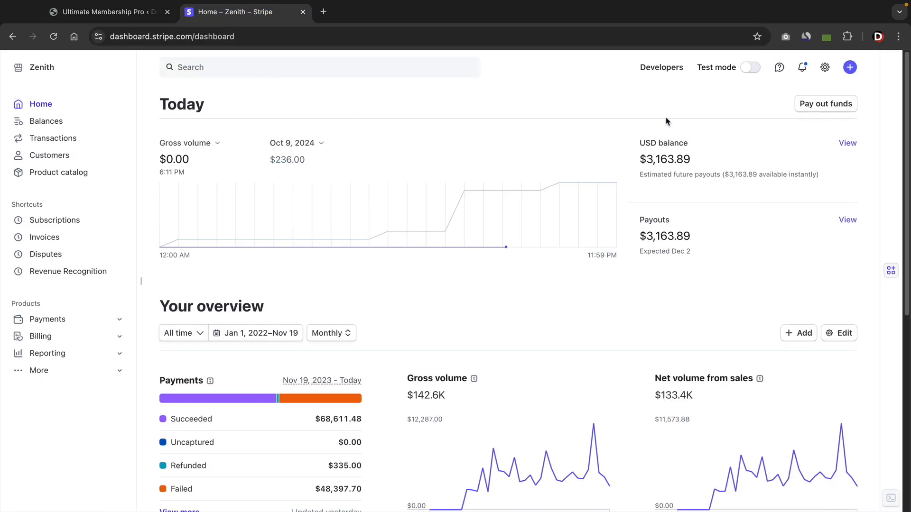
Turn on test mode in the Stripe dashboard and switch to the Testing Account.
click(750, 67)
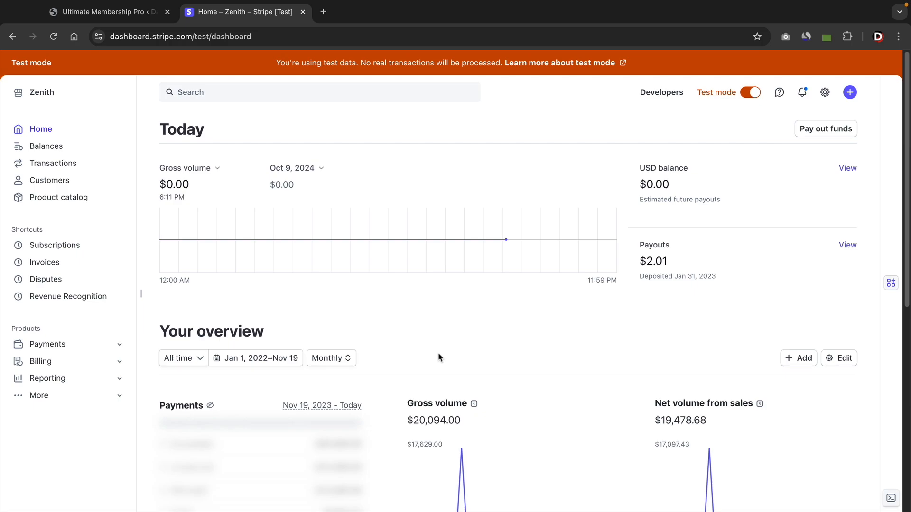
click(45, 94)
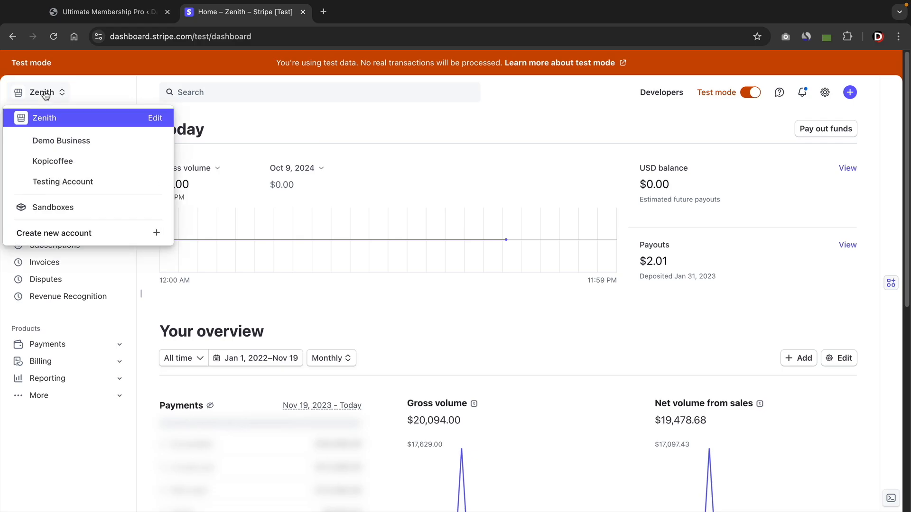
click(58, 185)
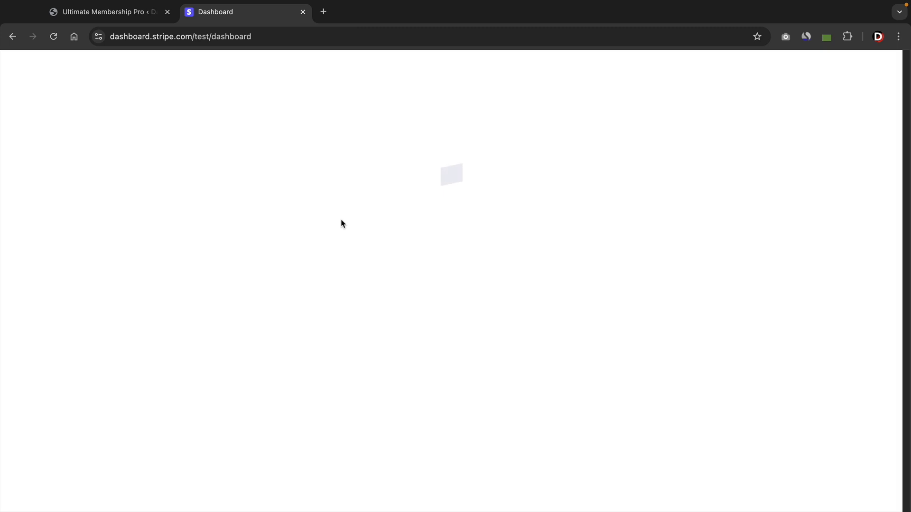
click(119, 13)
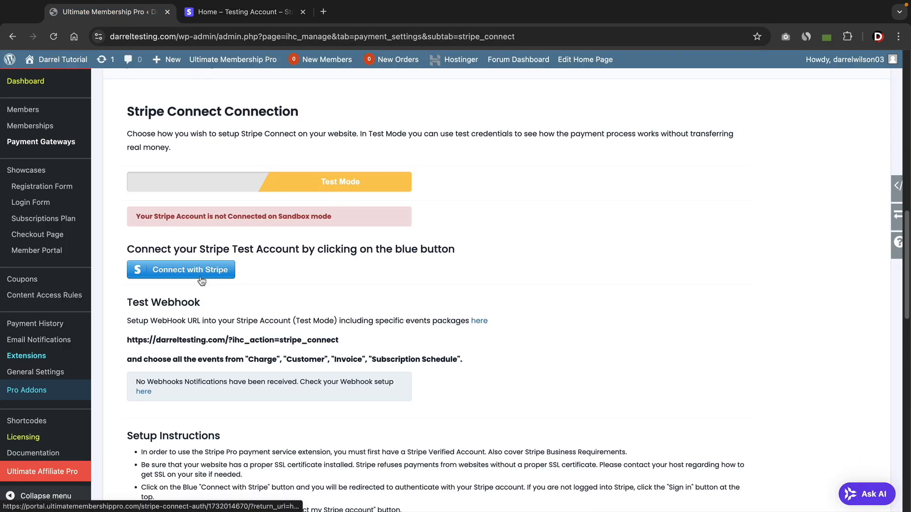
Link the Stripe Testing Account to the membership site with Connect with Stripe.
click(239, 13)
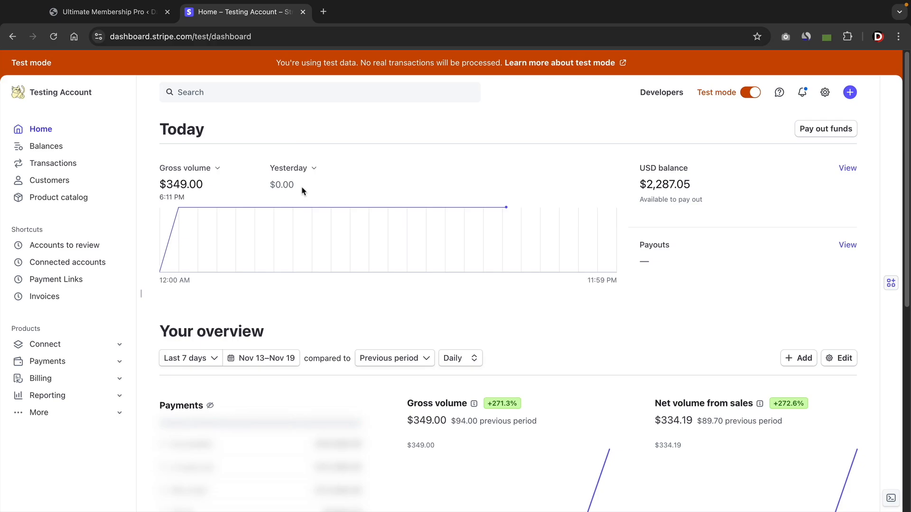
click(115, 13)
click(212, 271)
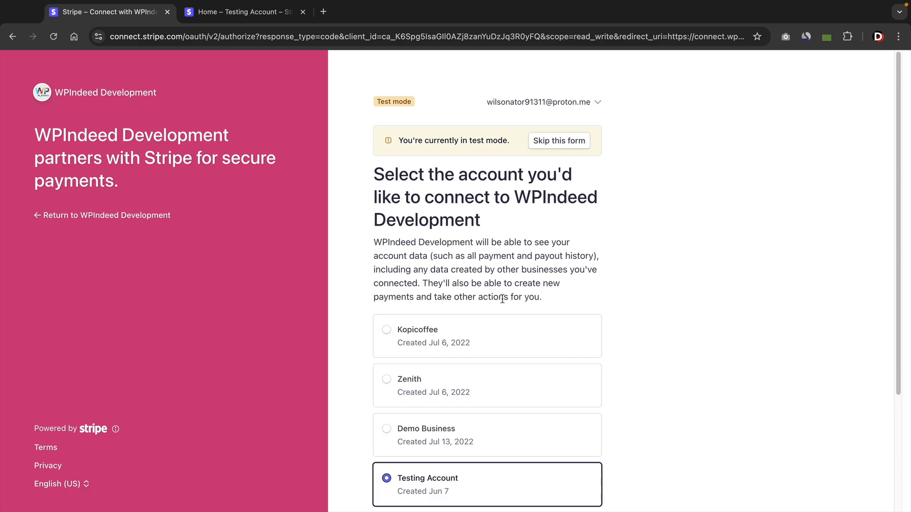
scroll(502, 298, down, 3)
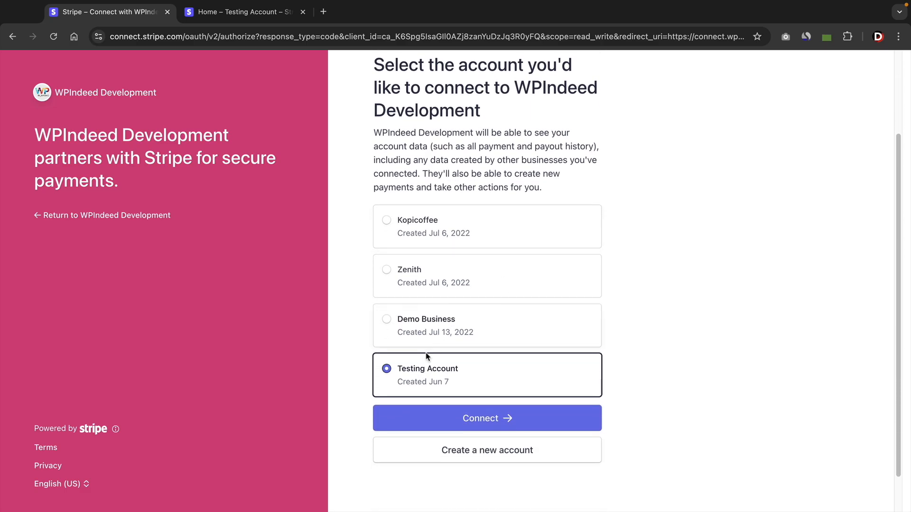
click(471, 419)
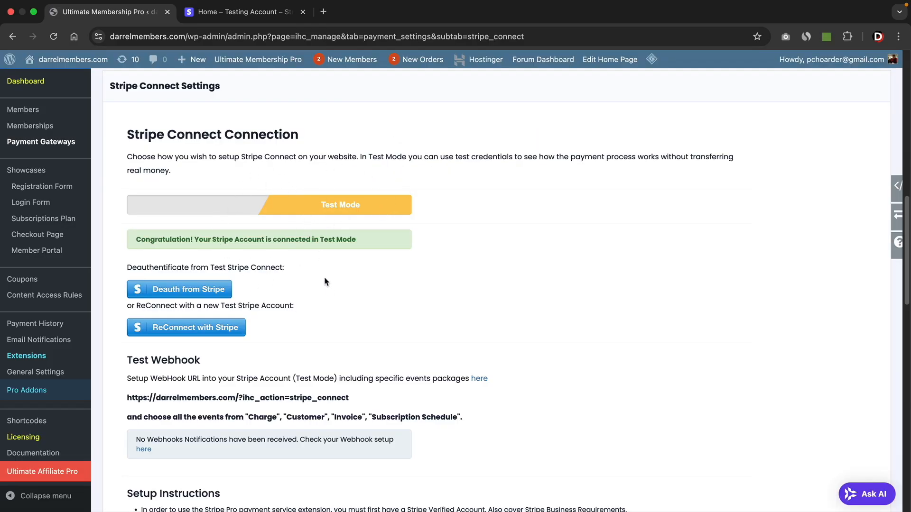
Point out the green 'Congratulation!' Test Mode confirmation, then return to the Stripe dashboard.
drag(348, 238, 271, 256)
click(229, 13)
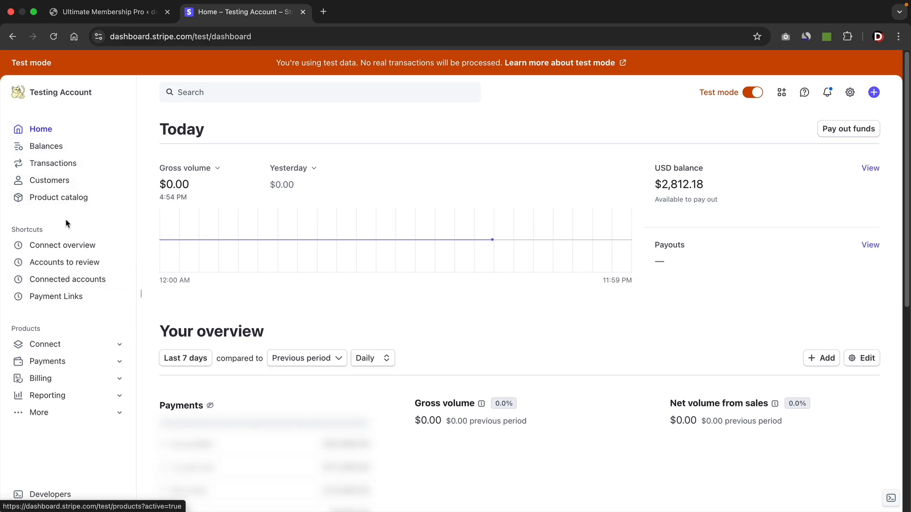
Search 'webhook' and start adding a new endpoint on Stripe's Webhooks page.
click(218, 95)
text(webhook)
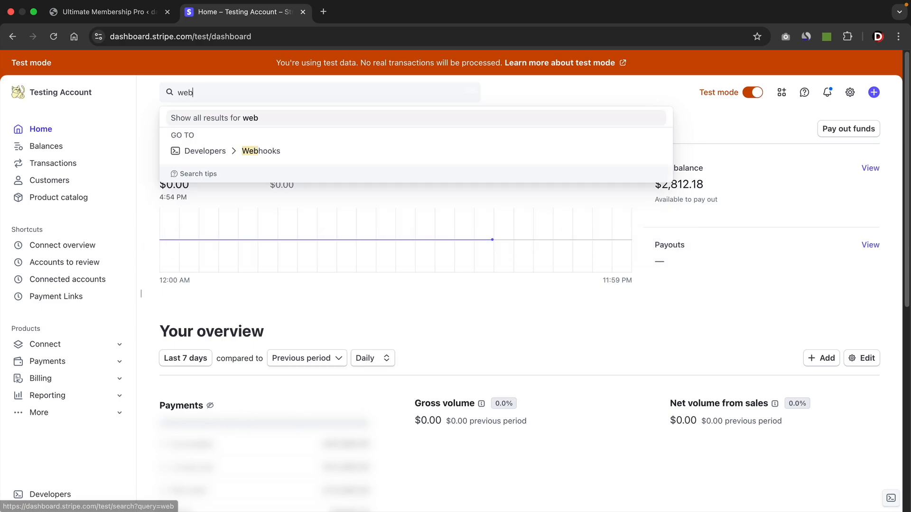
click(242, 152)
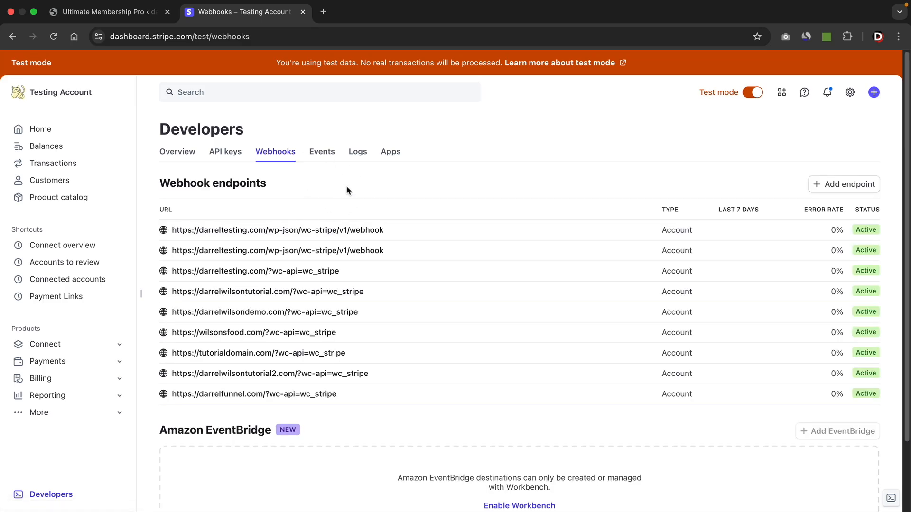
click(835, 189)
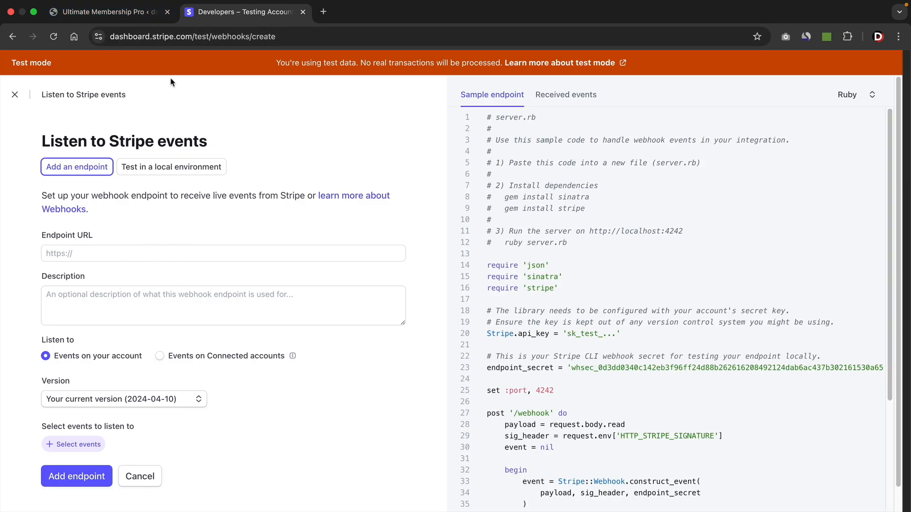
Copy the plugin's ?ihc_action=stripe_connect webhook URL and paste it as the endpoint URL.
click(127, 14)
scroll(270, 264, down, 2)
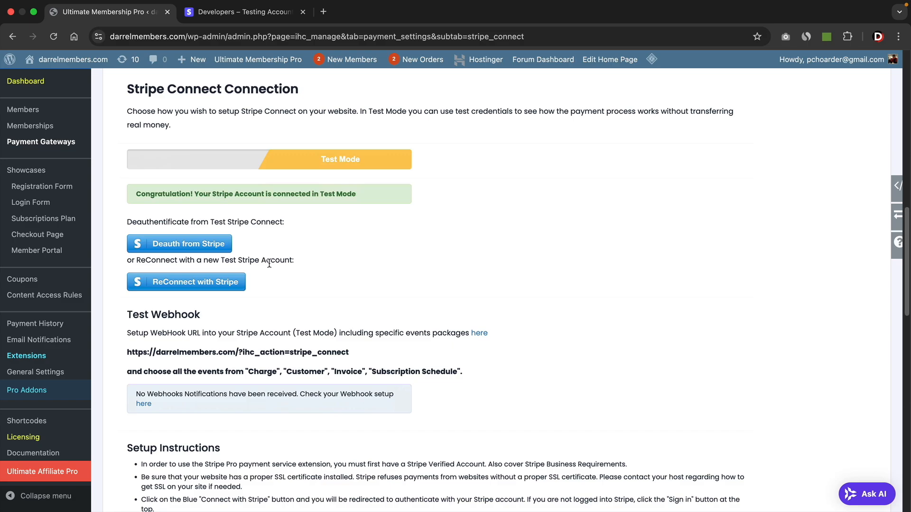
drag(352, 353, 127, 352)
right_click(135, 351)
click(157, 361)
click(226, 14)
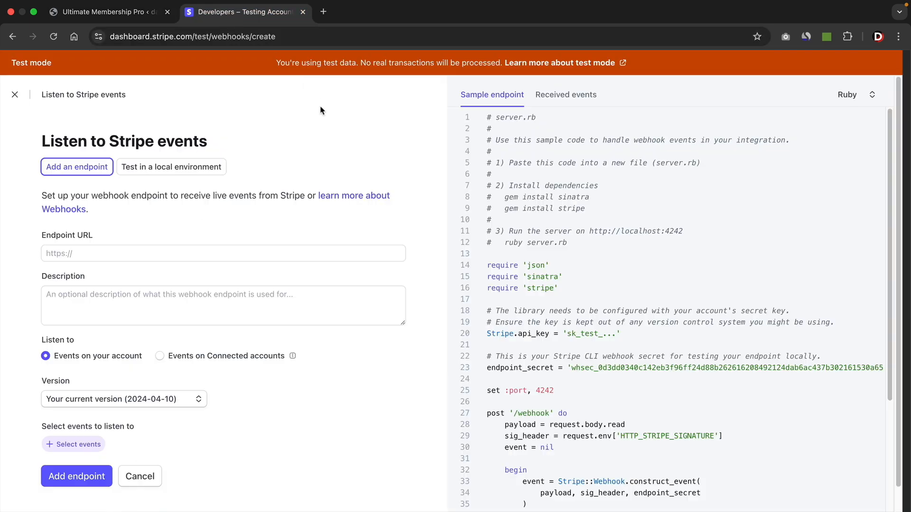
click(84, 255)
right_click(79, 250)
click(116, 331)
Describe the endpoint as 'We are using this to capture payment'.
click(128, 301)
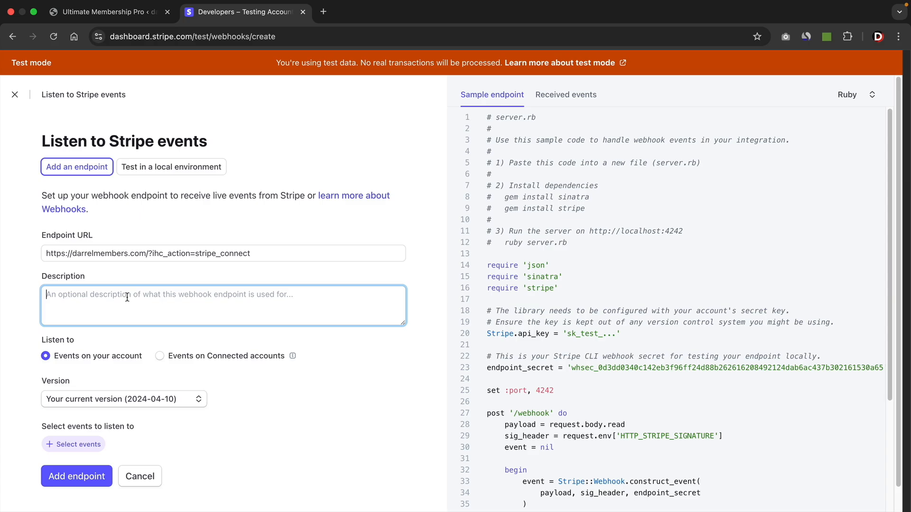
text(We are using this to)
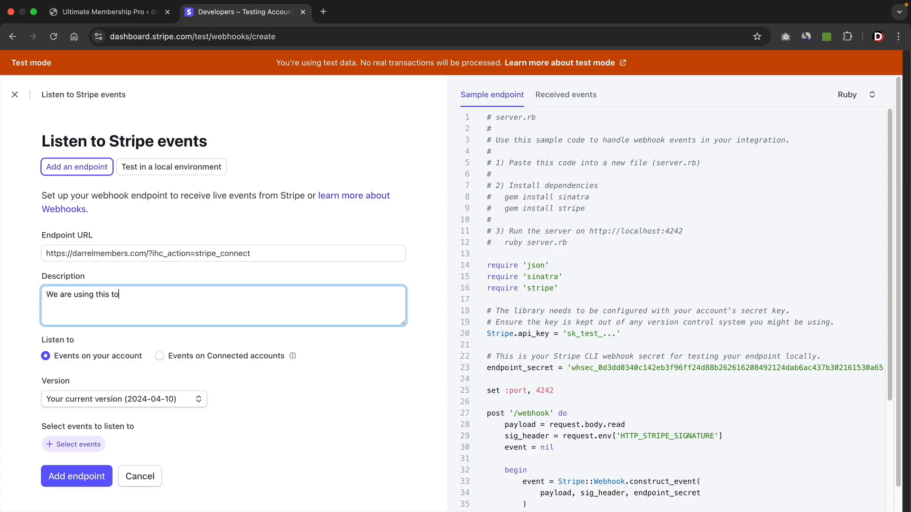
text( capture payments)
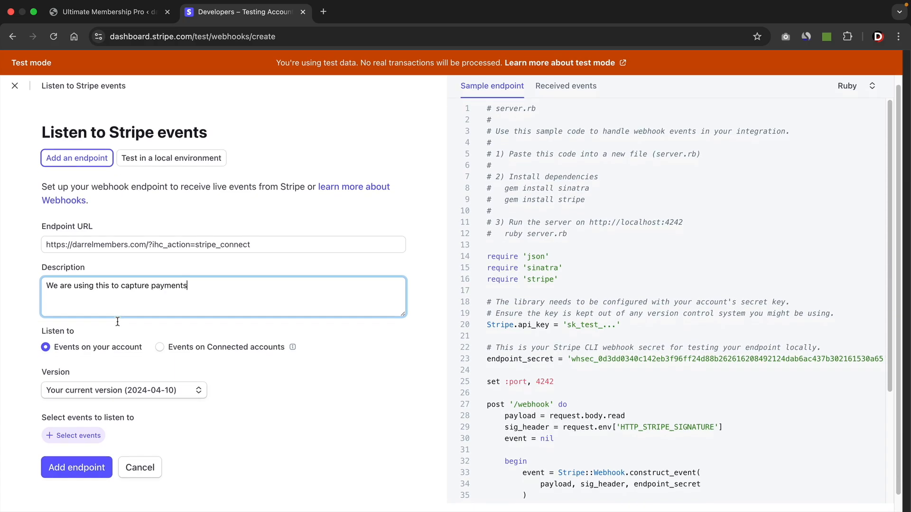
scroll(117, 322, down, 1)
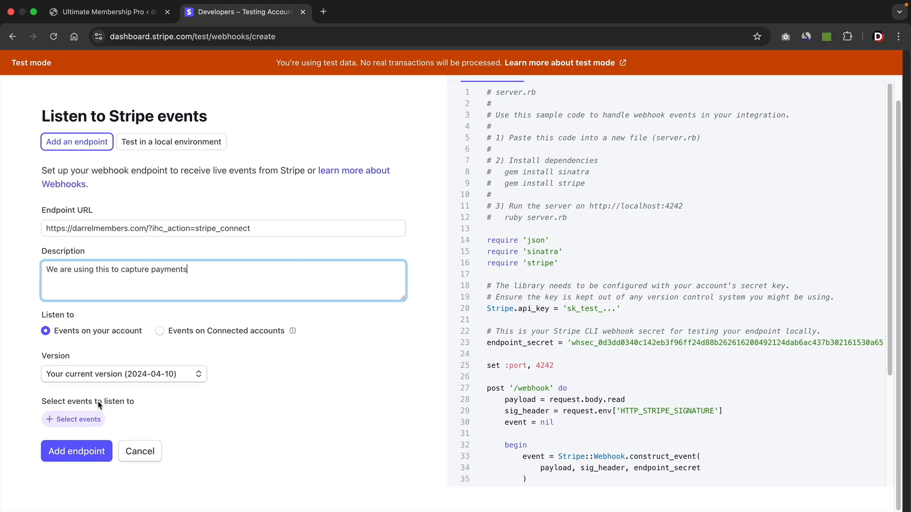
click(71, 420)
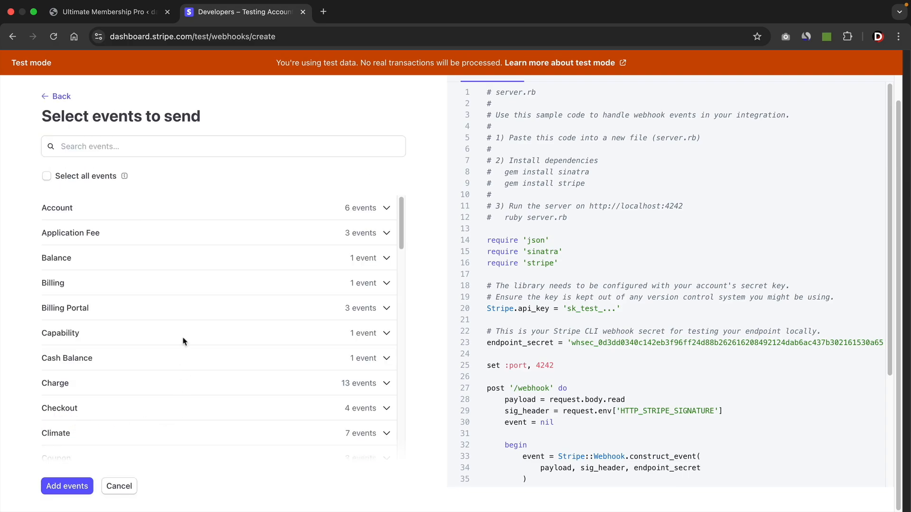
Check the plugin's required events and select all Charge events.
click(114, 12)
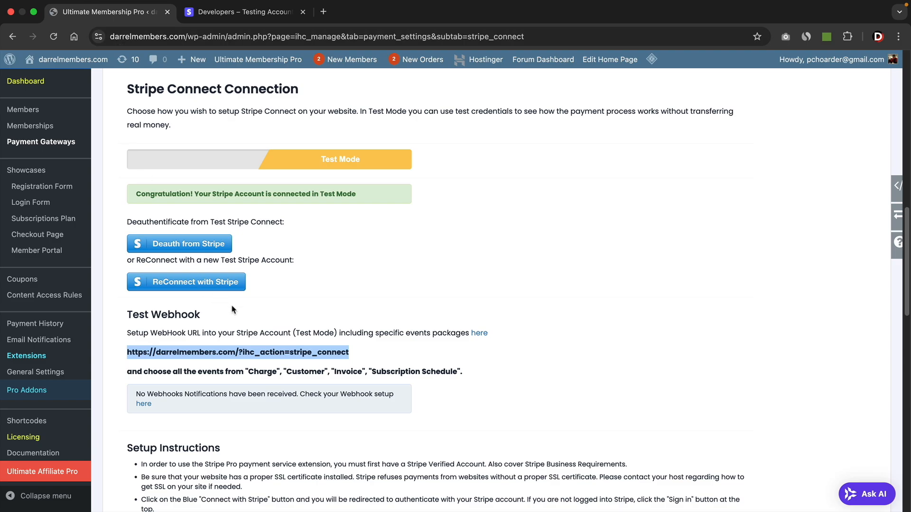
scroll(233, 309, down, 3)
drag(247, 297, 464, 301)
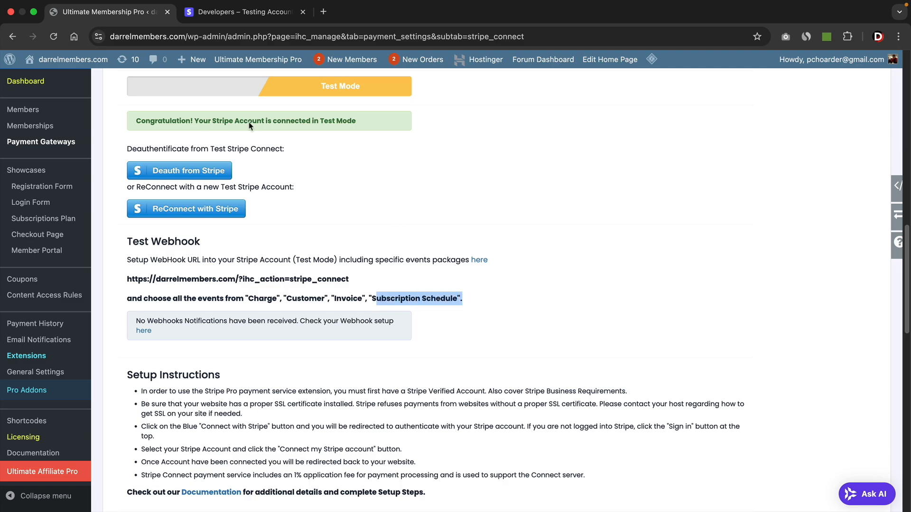
click(232, 18)
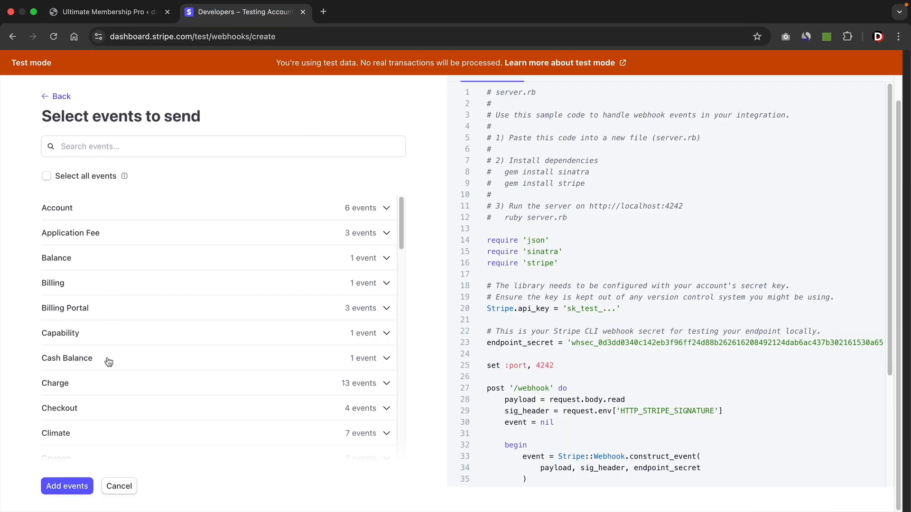
click(64, 385)
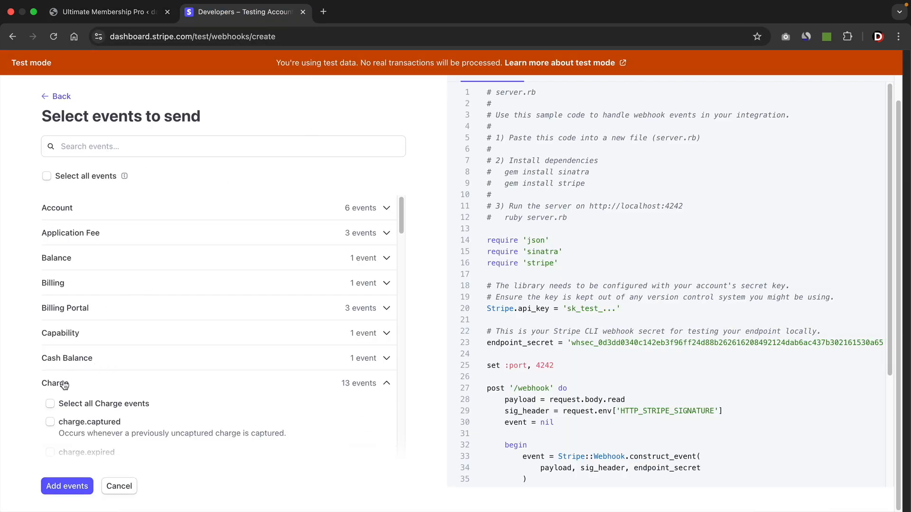
scroll(59, 374, down, 3)
click(50, 321)
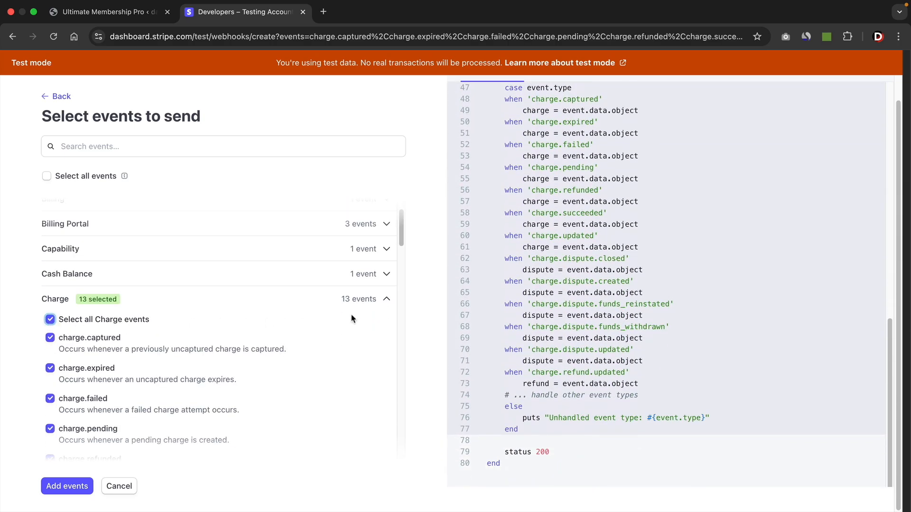
click(386, 299)
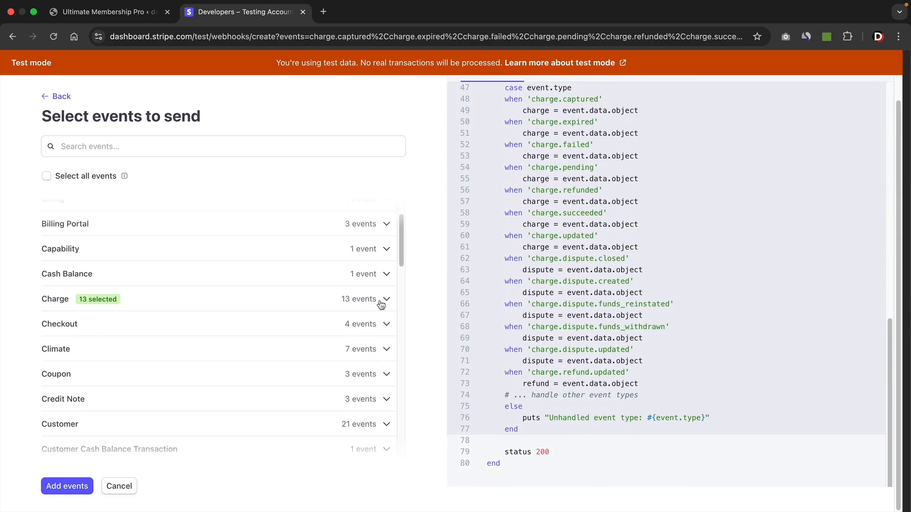
Select all Customer and all Invoice events.
click(121, 22)
click(260, 14)
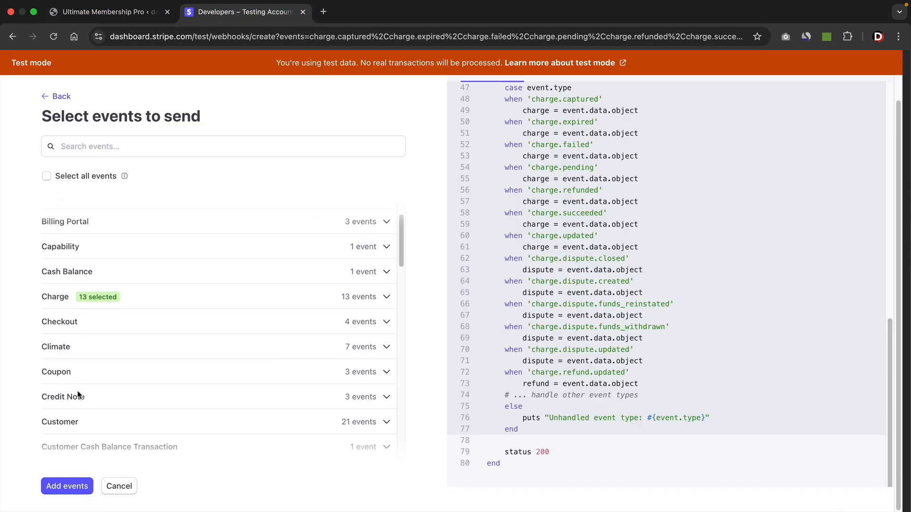
scroll(76, 394, down, 1)
click(103, 406)
scroll(105, 403, down, 2)
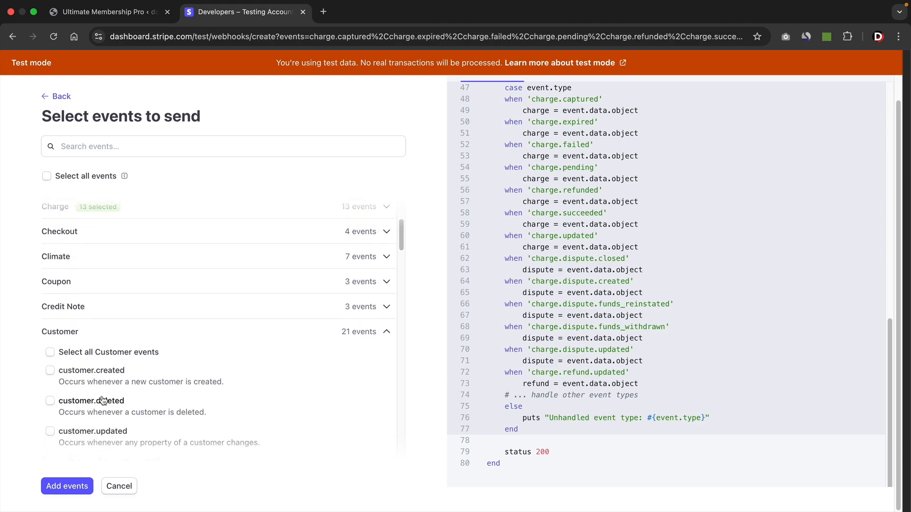
click(51, 353)
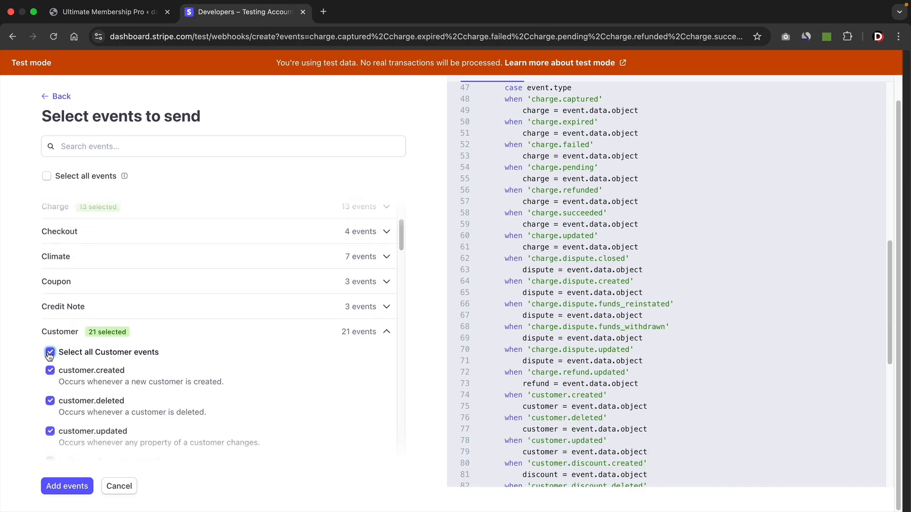
click(211, 335)
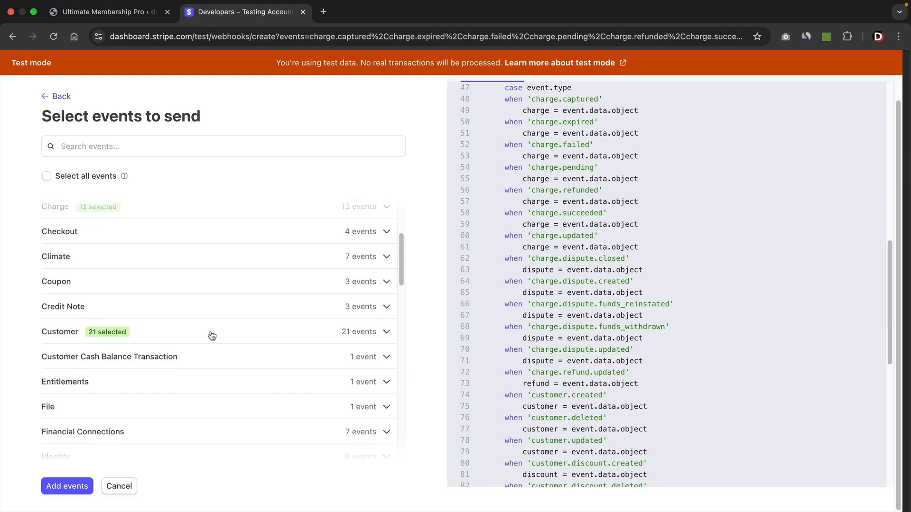
scroll(212, 334, down, 5)
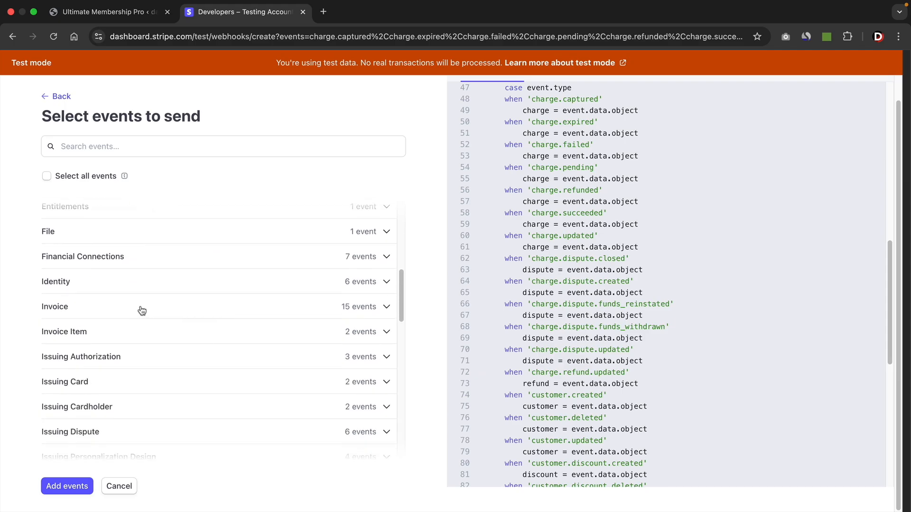
click(141, 310)
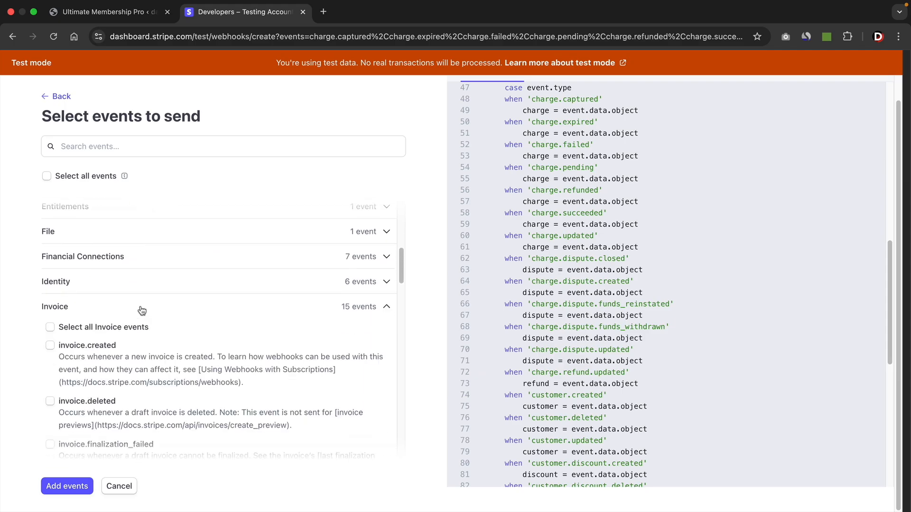
click(50, 328)
click(278, 309)
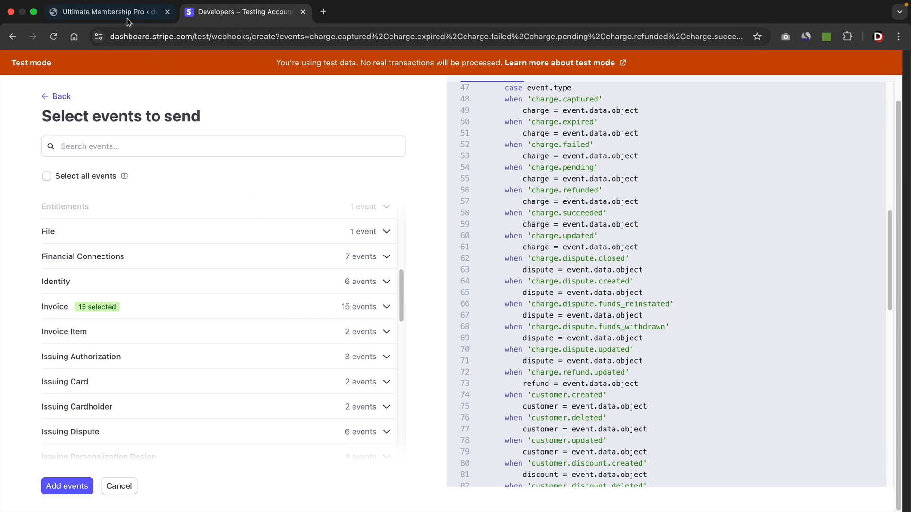
Select all Subscription Schedule events.
click(126, 18)
click(242, 11)
scroll(212, 355, down, 5)
scroll(212, 356, down, 10)
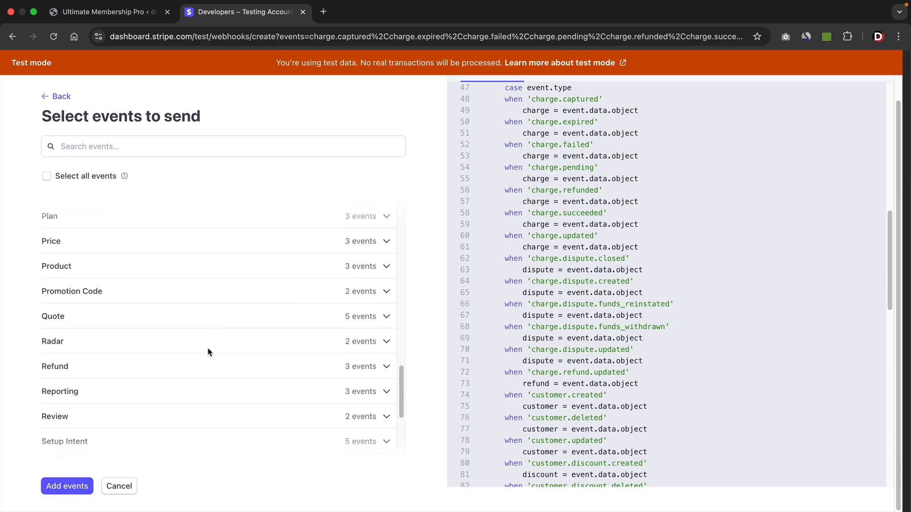
scroll(208, 351, down, 1)
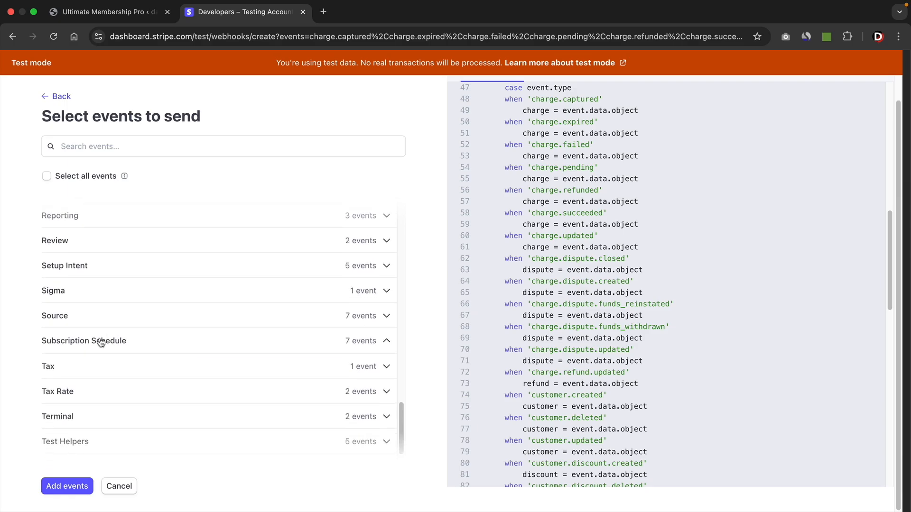
click(102, 342)
click(49, 362)
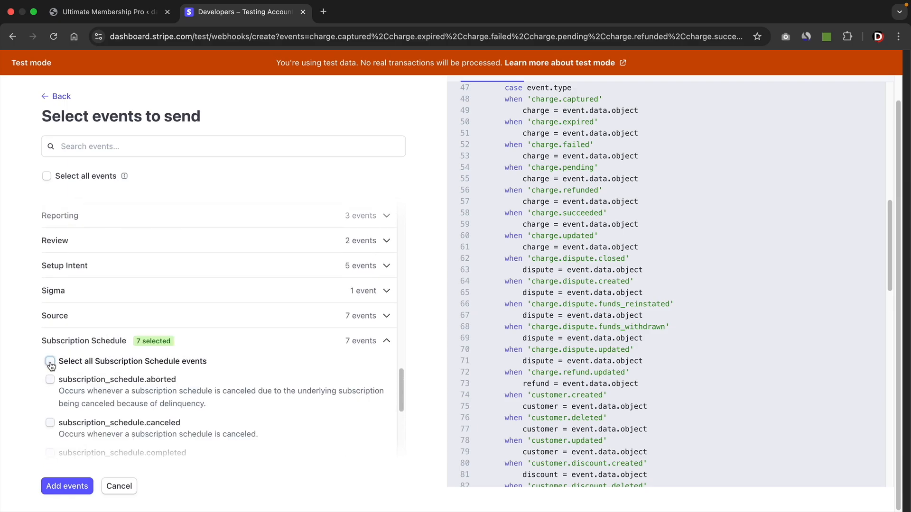
click(116, 345)
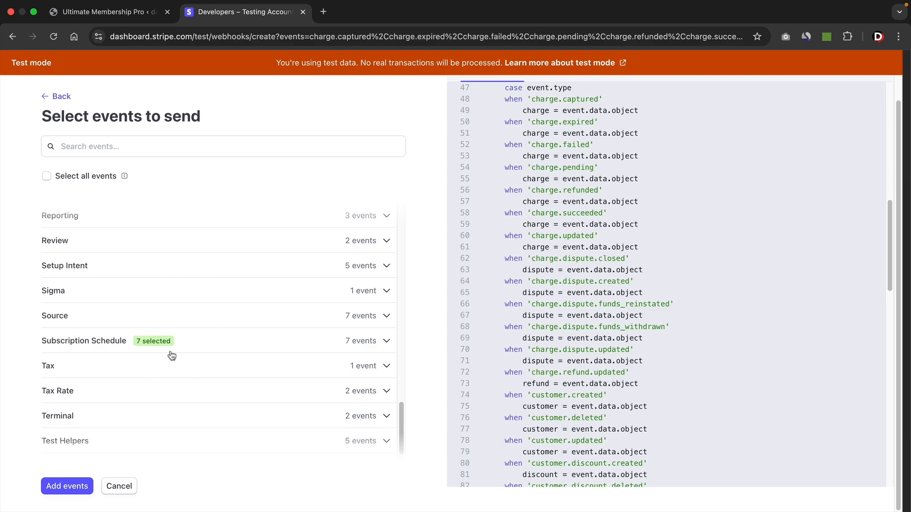
Add the selected events and create the webhook endpoint, listening for 62 events.
click(67, 485)
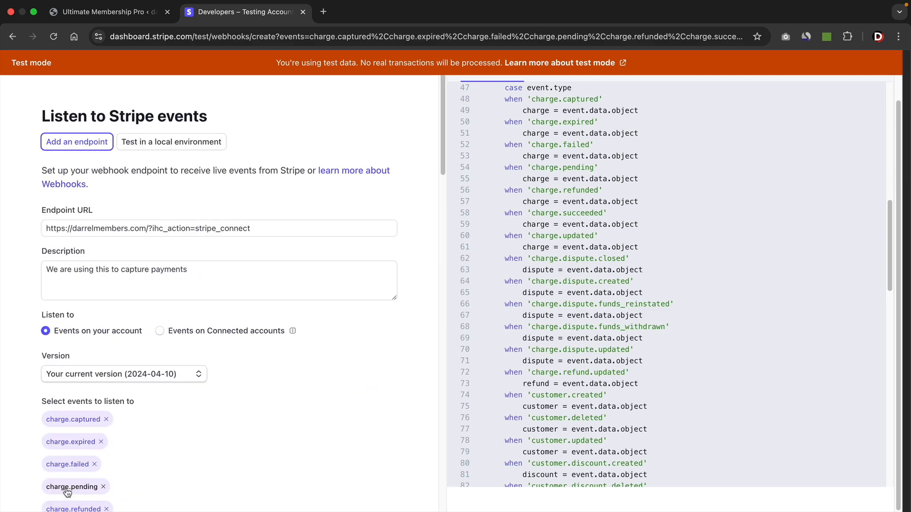
scroll(167, 425, down, 5)
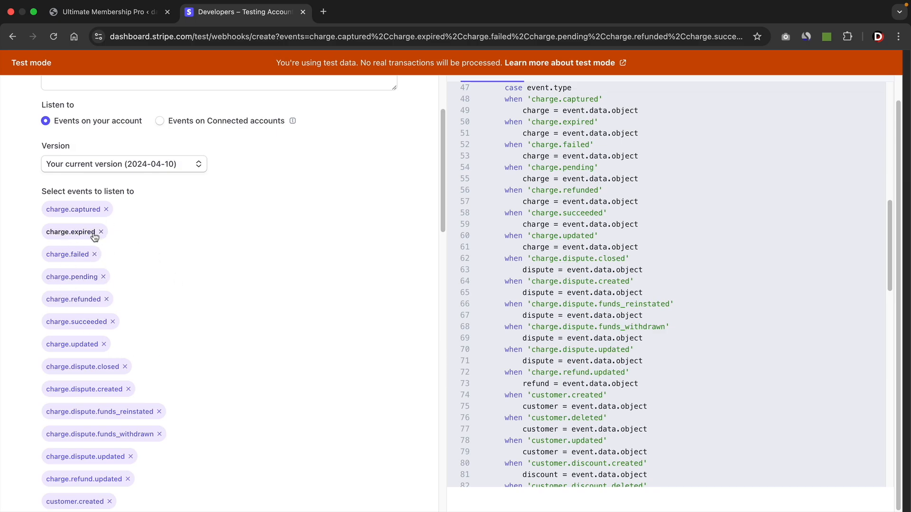
scroll(158, 355, down, 12)
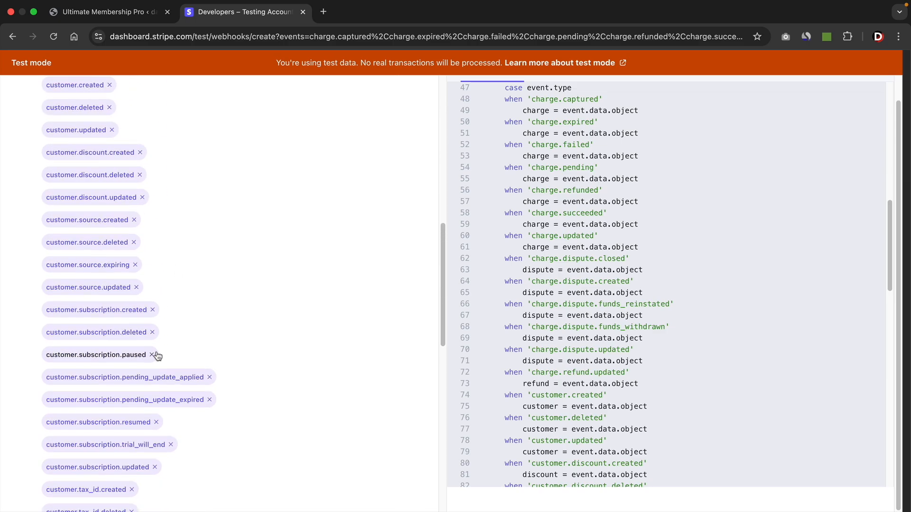
scroll(158, 355, down, 8)
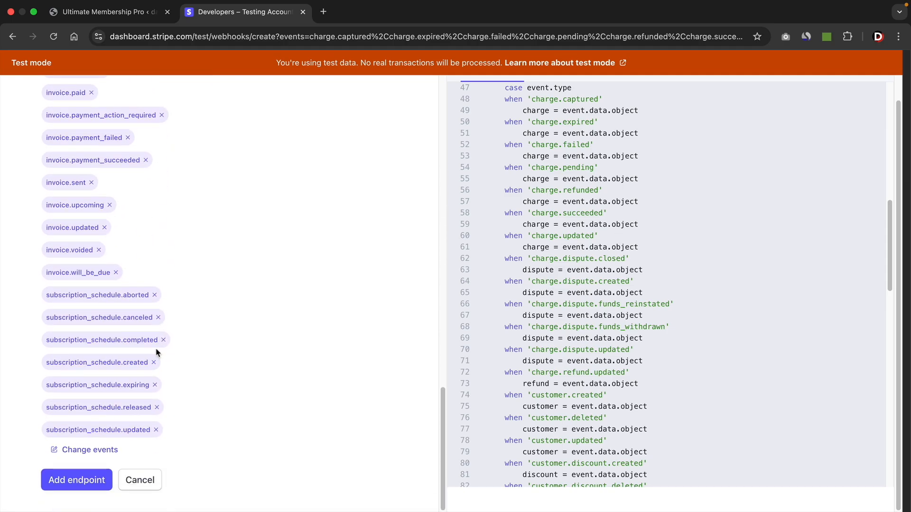
click(81, 485)
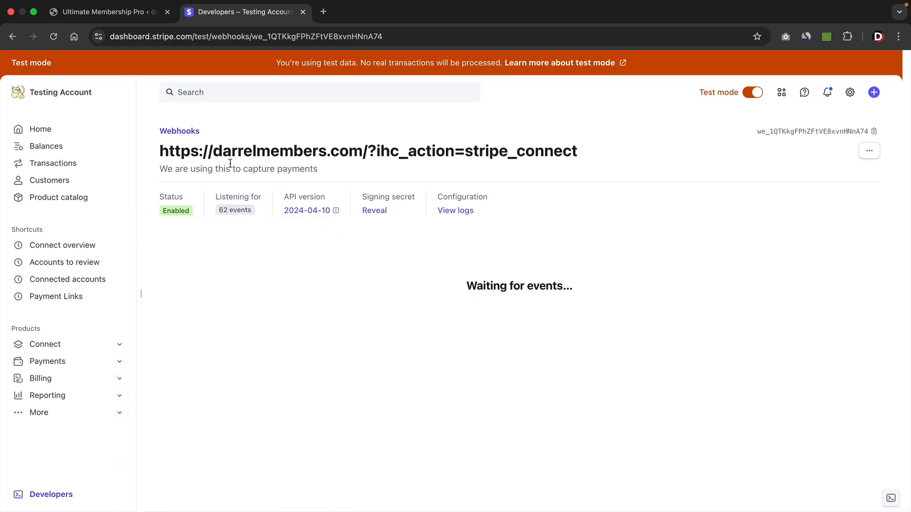
Save the Stripe Connect settings and complete the descriptor as 'Darrels Membership Website'.
click(138, 16)
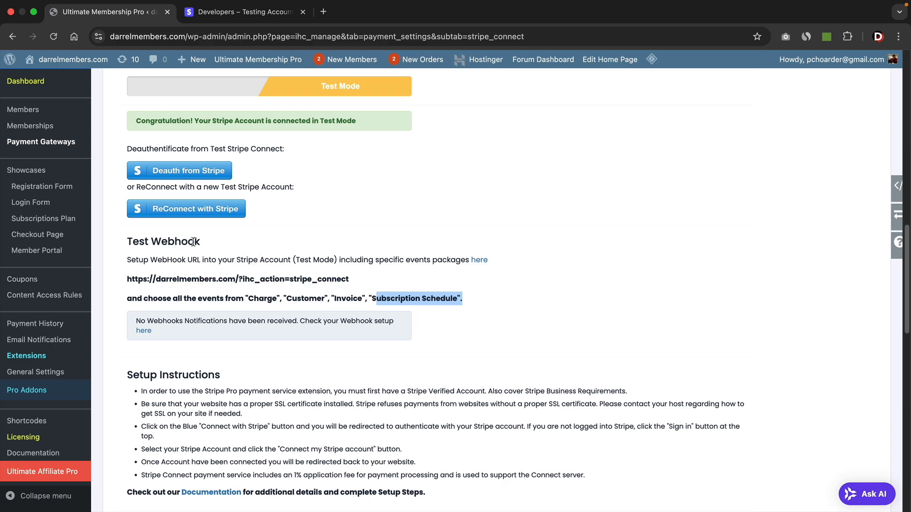
scroll(195, 243, down, 10)
click(174, 400)
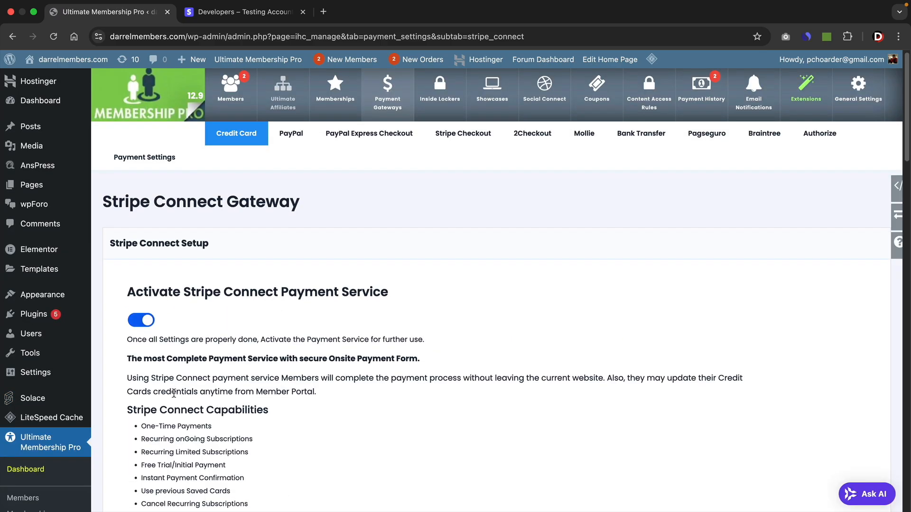
scroll(175, 393, down, 5)
scroll(175, 393, down, 15)
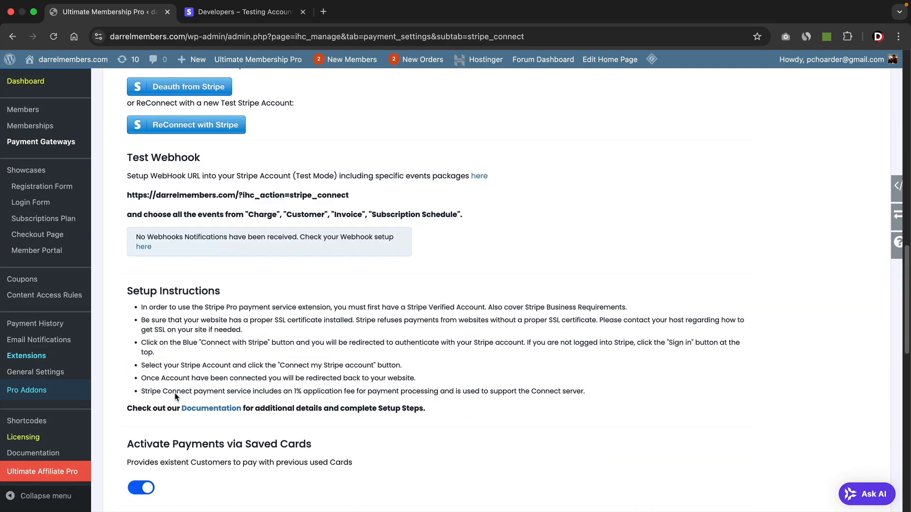
scroll(175, 397, down, 2)
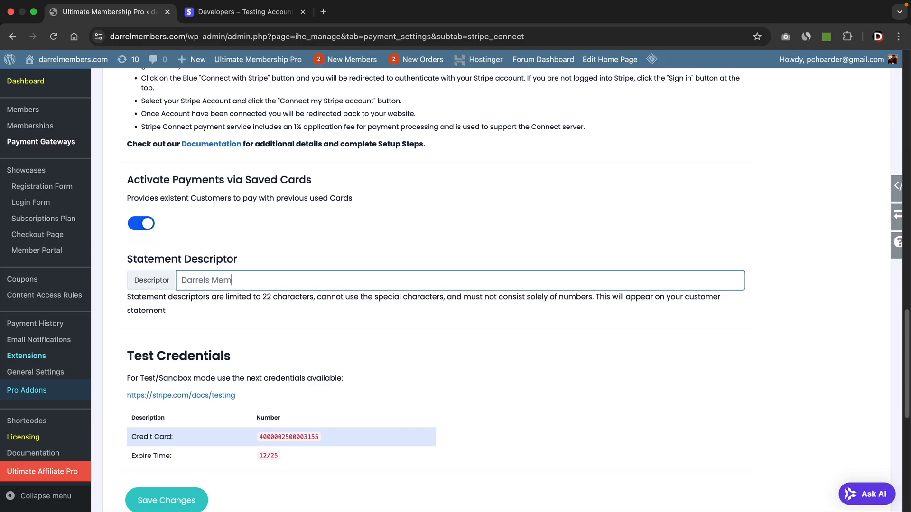
text(ip Website)
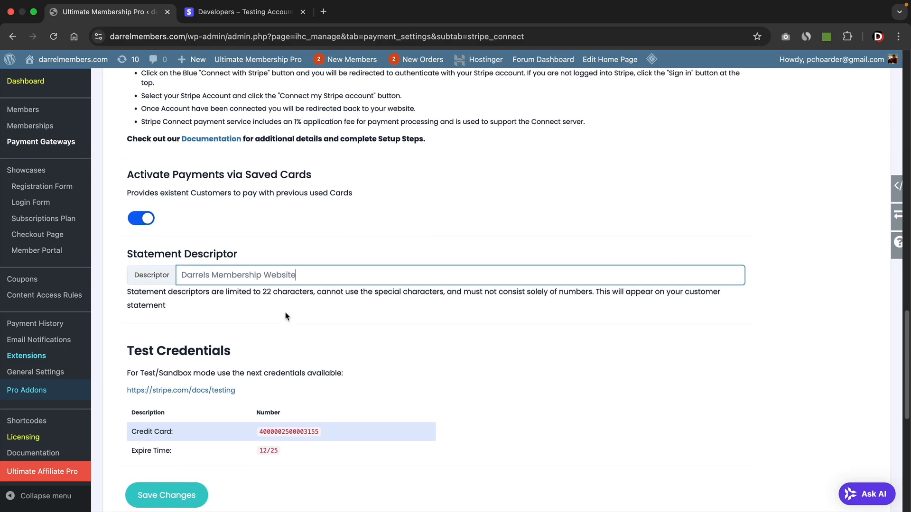
Copy the test card number and save the Stripe Connect settings again.
scroll(284, 315, down, 2)
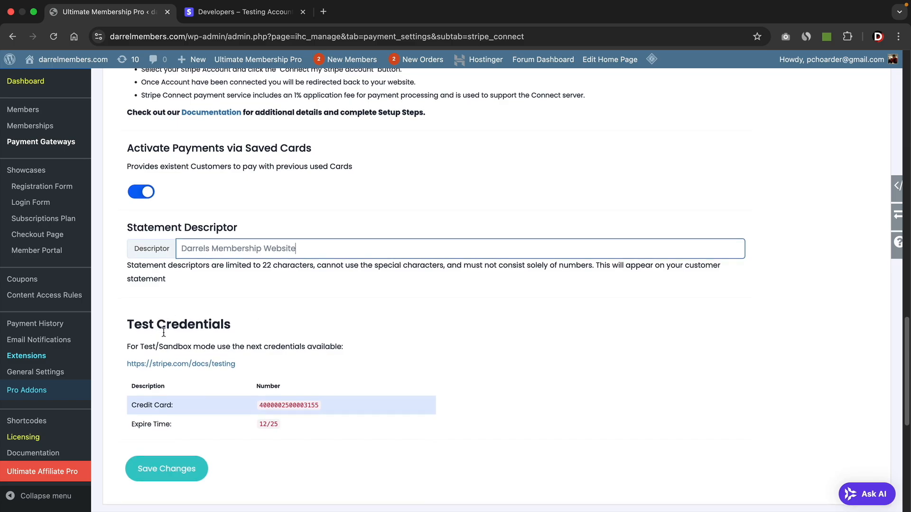
double_click(276, 407)
right_click(276, 407)
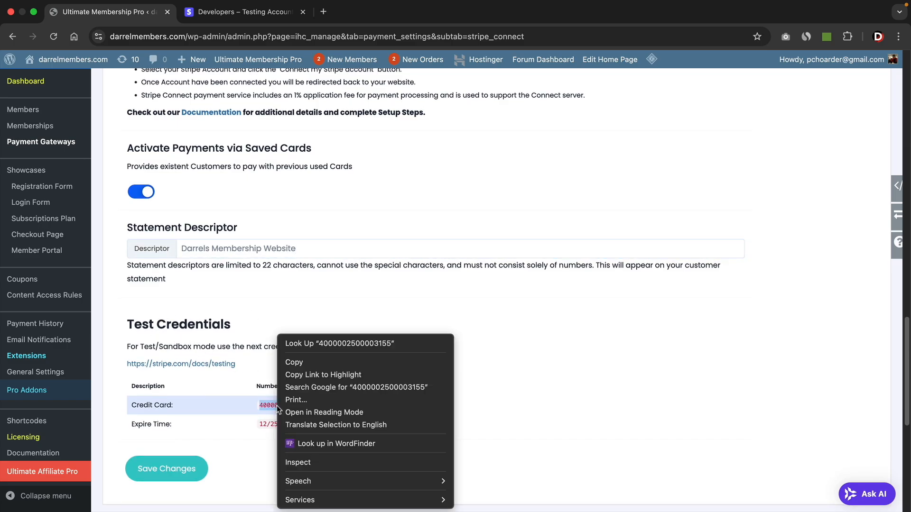
click(302, 363)
click(173, 472)
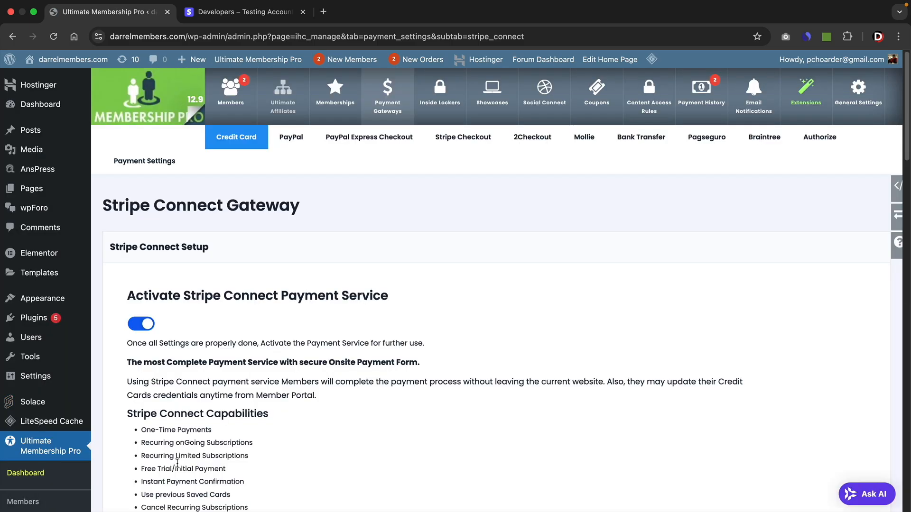
Open the site in a private window and choose BUY NOW for the All Access plan.
click(898, 36)
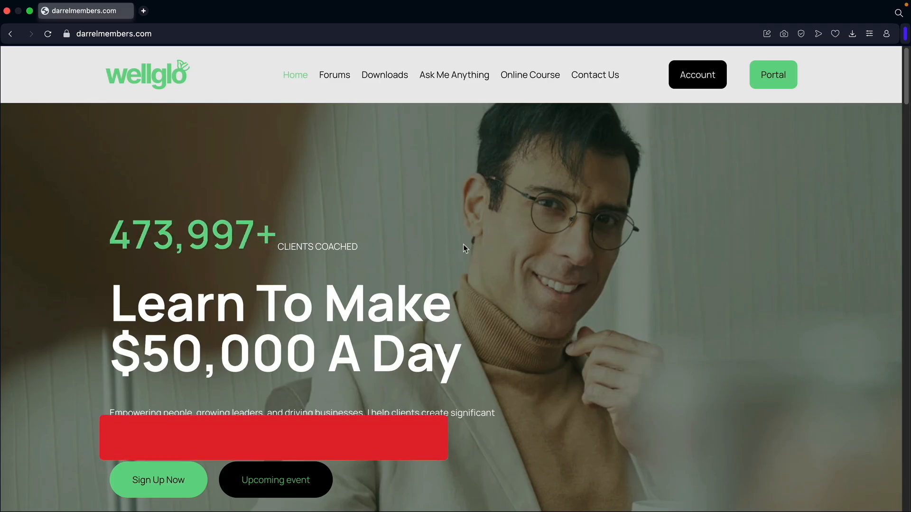
click(326, 76)
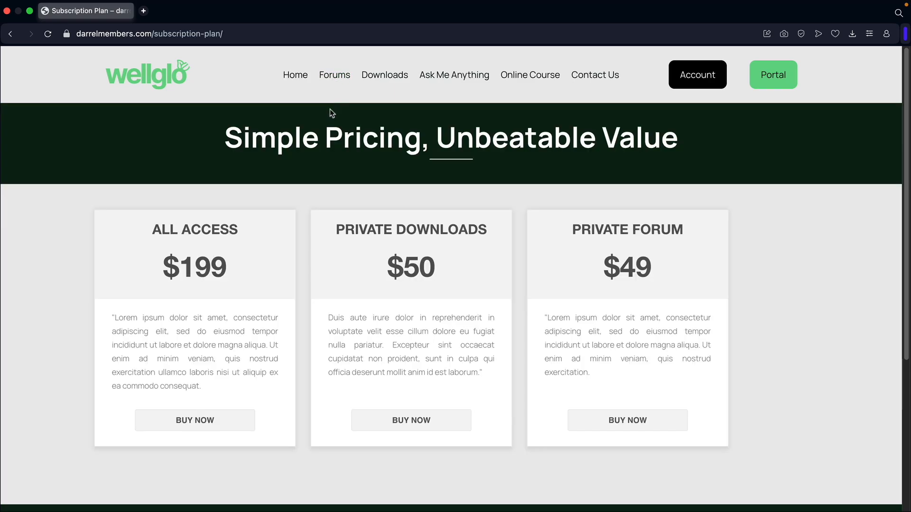
click(203, 420)
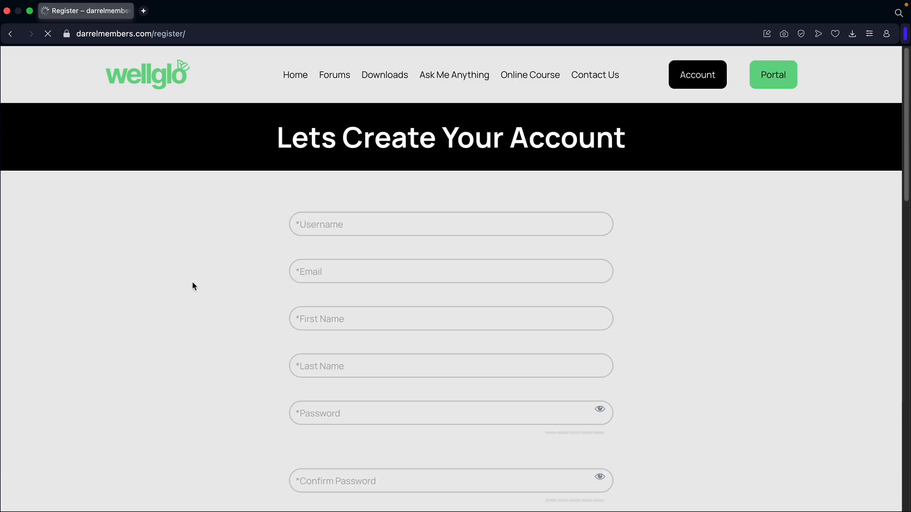
Fill in the registration form and Stripe test card details, then register.
click(350, 226)
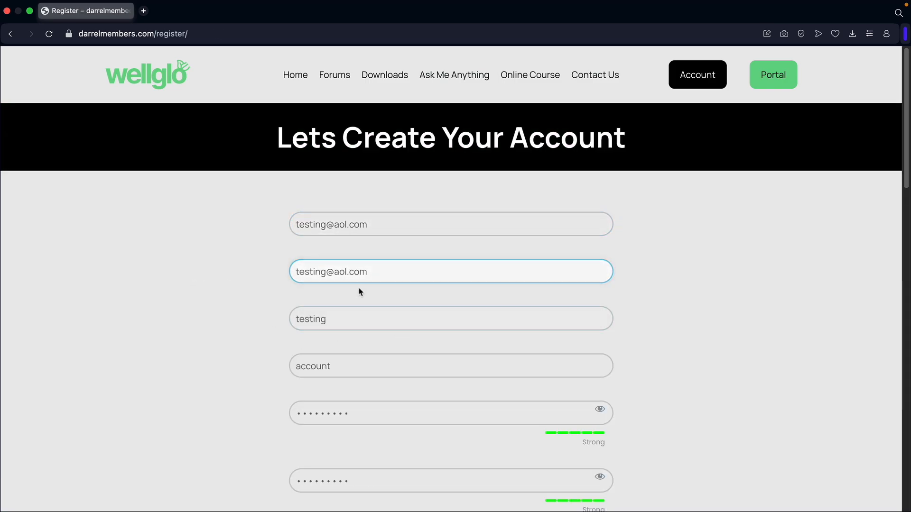
scroll(325, 304, down, 5)
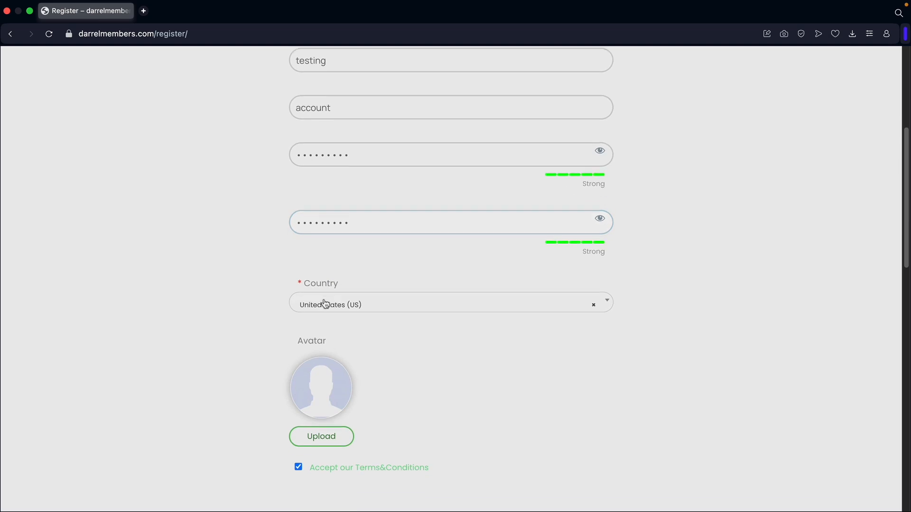
scroll(325, 304, down, 10)
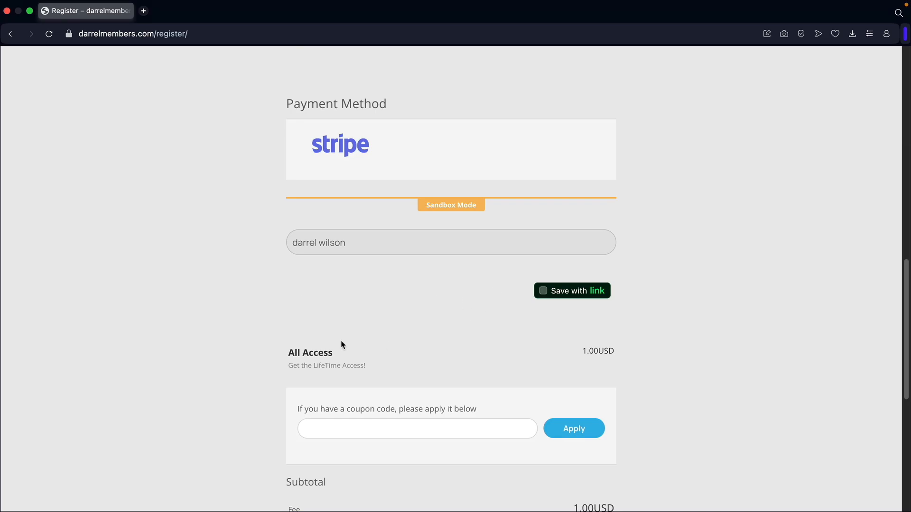
scroll(364, 344, down, 4)
click(466, 394)
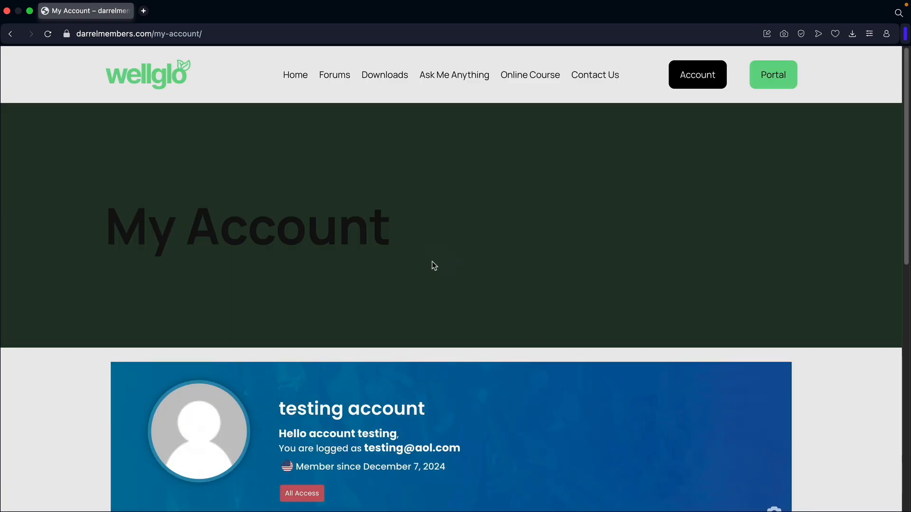
Go from My Account through Dashboard and Profile Details to the Subscriptions tab.
scroll(297, 237, down, 6)
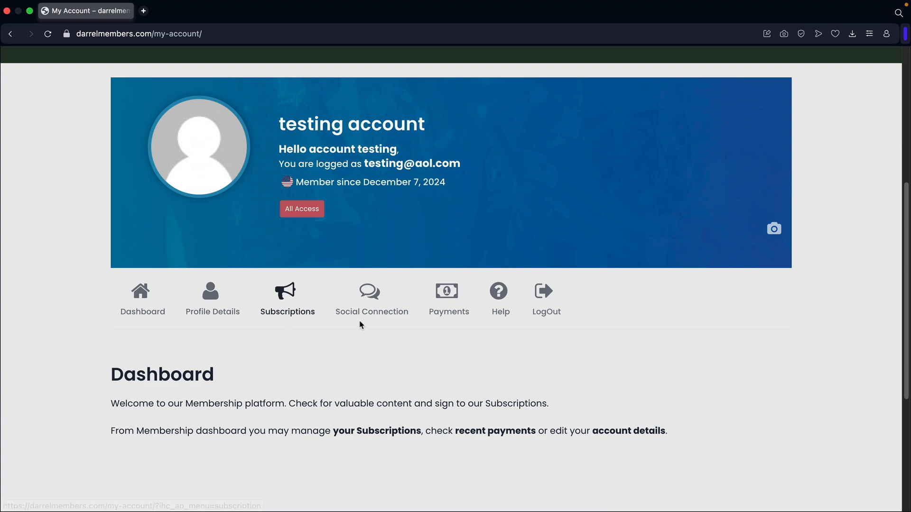
click(150, 300)
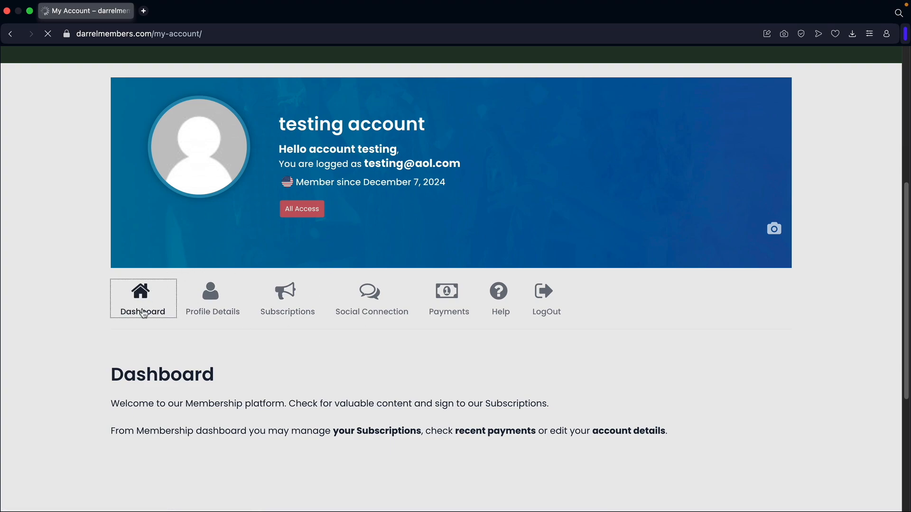
scroll(219, 340, down, 6)
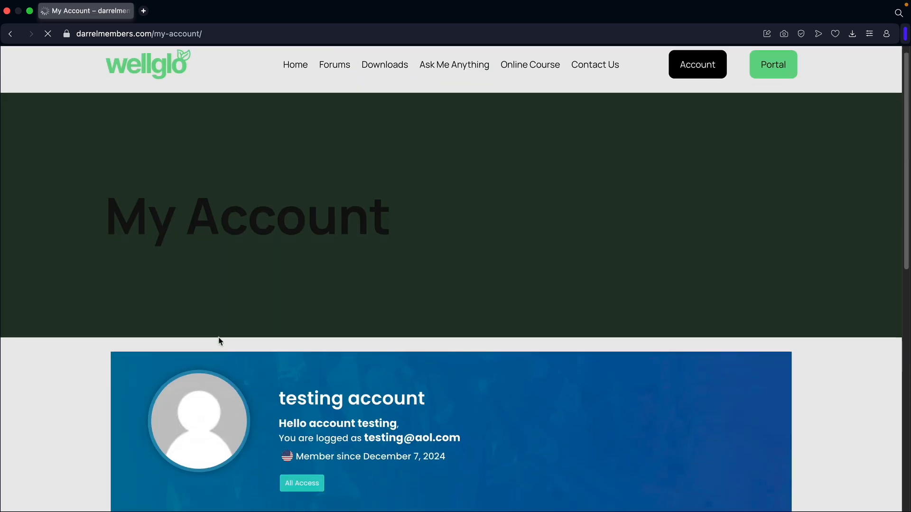
click(212, 274)
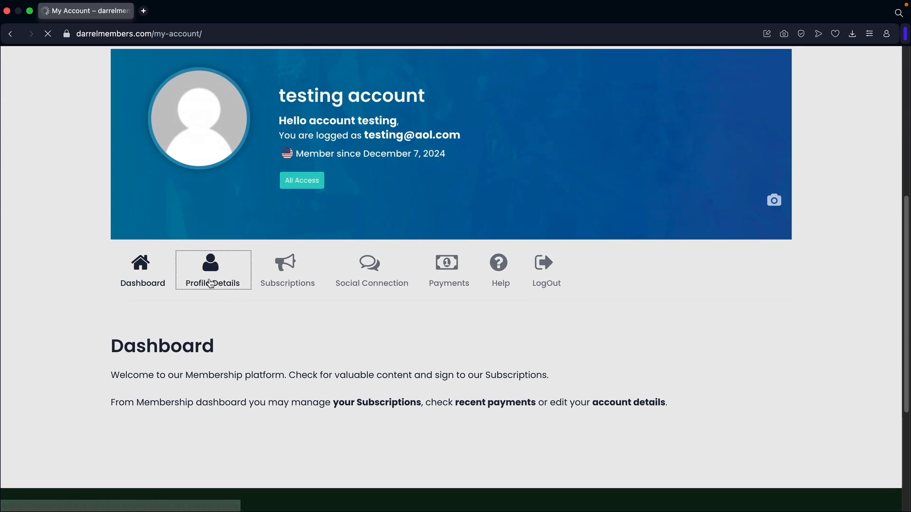
scroll(211, 274, down, 10)
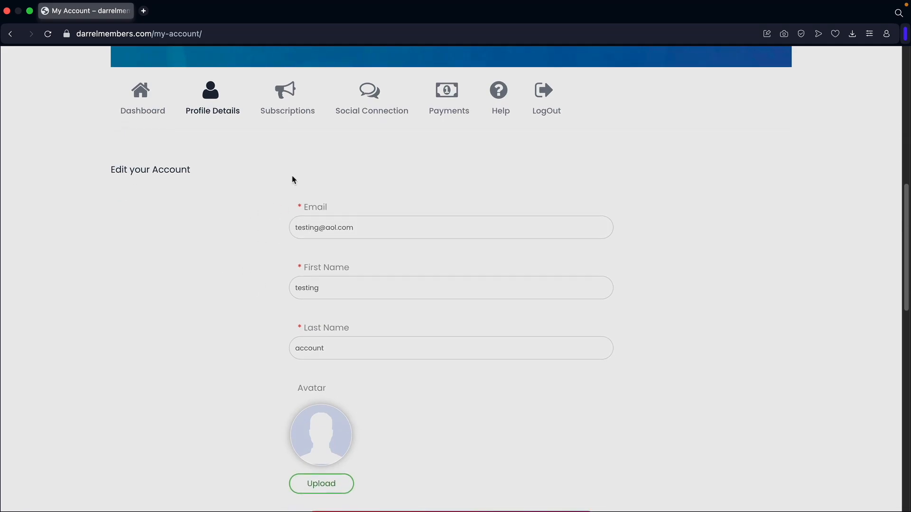
click(286, 102)
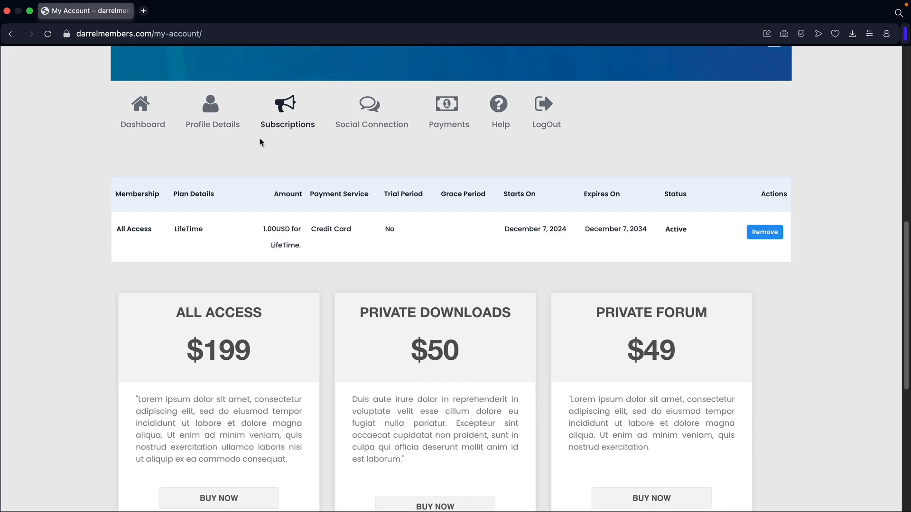
Highlight the All Access LifeTime plan details and its Active status.
drag(174, 233, 206, 234)
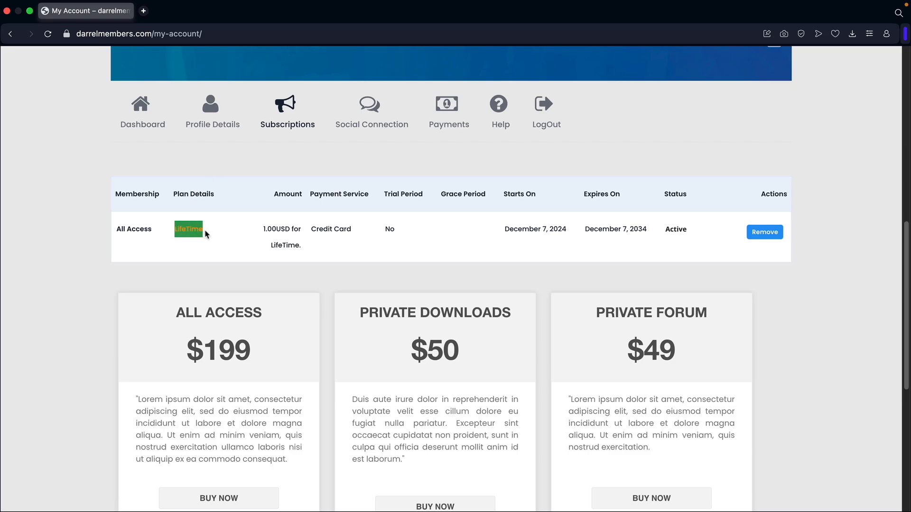
drag(707, 229, 664, 227)
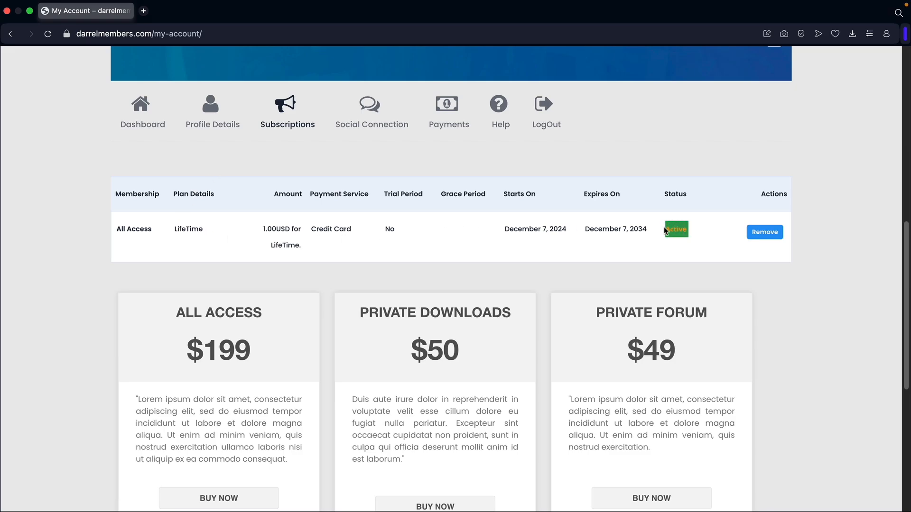
click(658, 222)
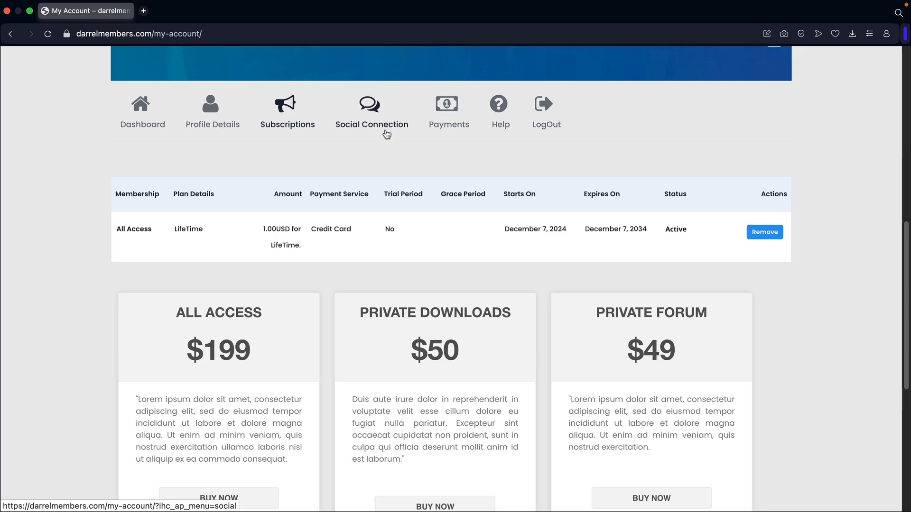
scroll(383, 132, down, 5)
scroll(313, 237, up, 2)
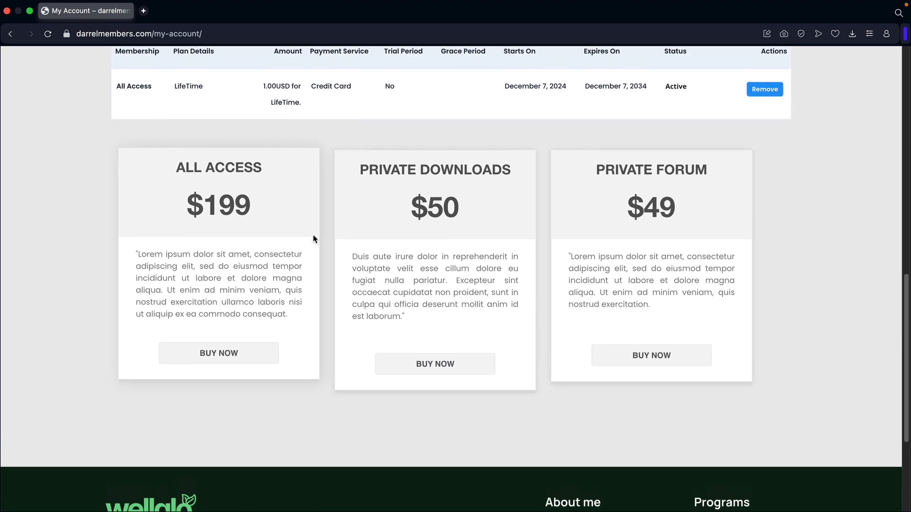
scroll(549, 301, up, 8)
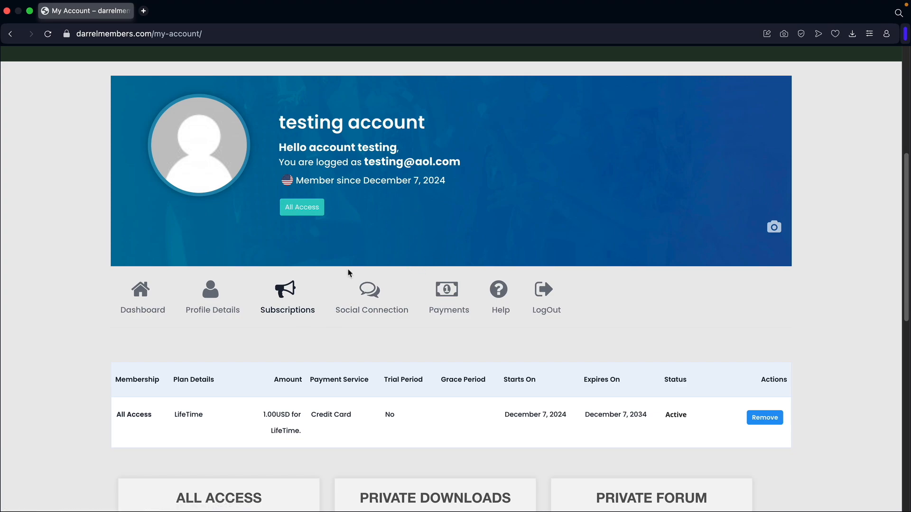
scroll(351, 285, up, 8)
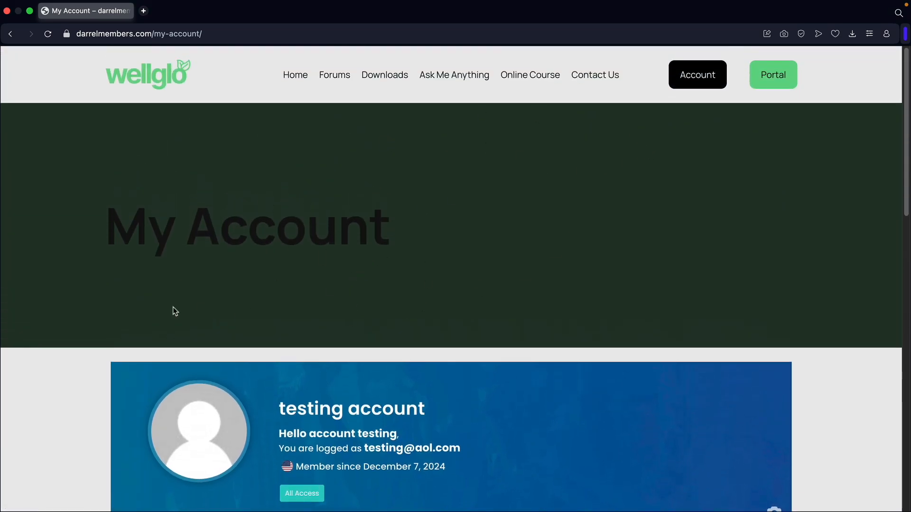
Browse the Forums, Online Course and Ask Me Anything pages, ending back on Forums.
click(333, 80)
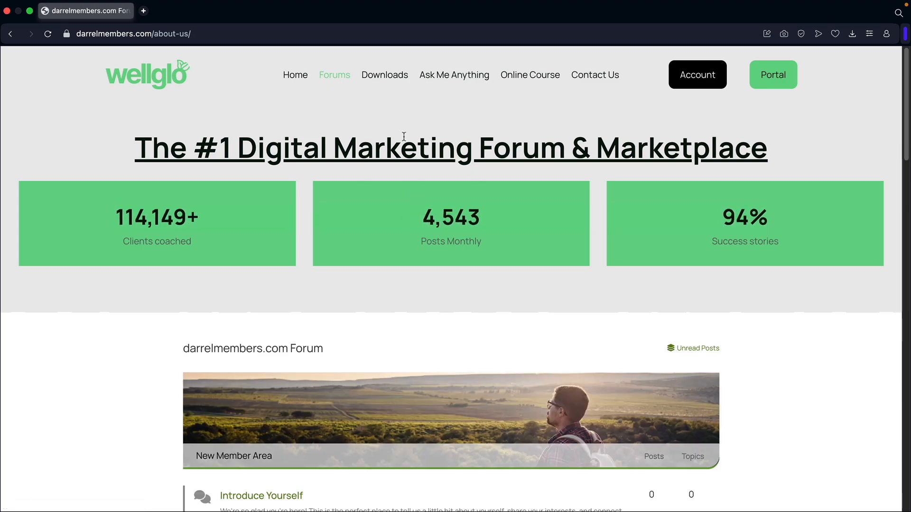
click(531, 76)
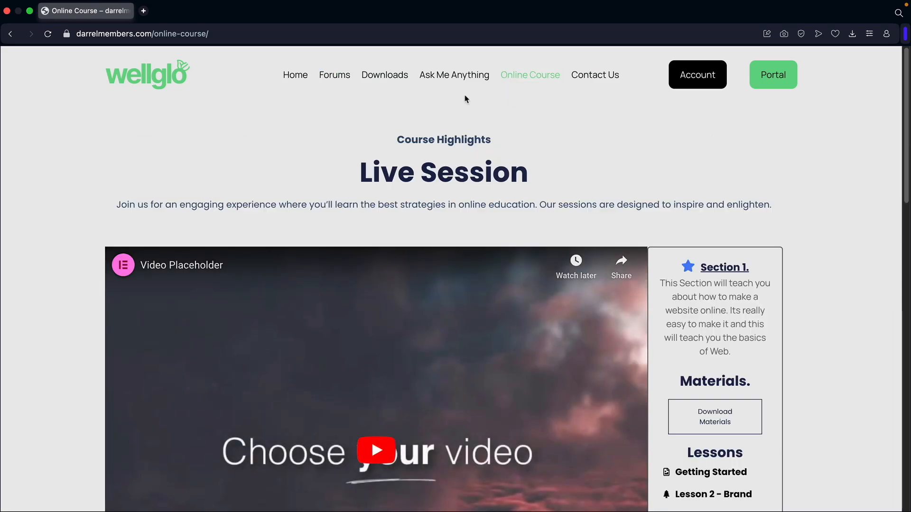
click(456, 75)
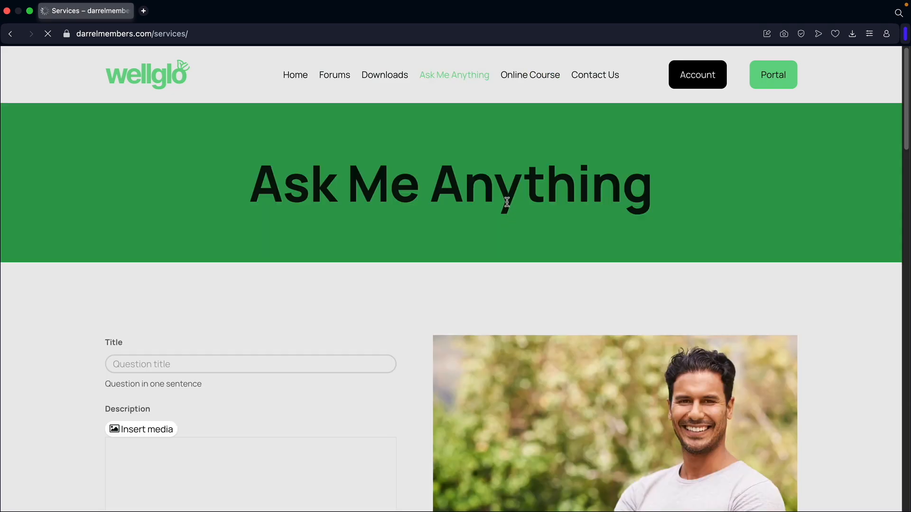
click(329, 81)
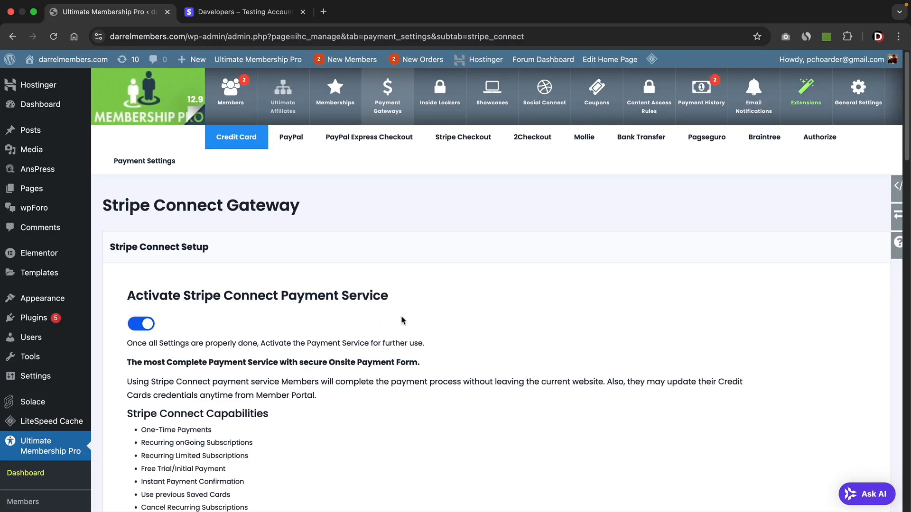
scroll(400, 321, down, 10)
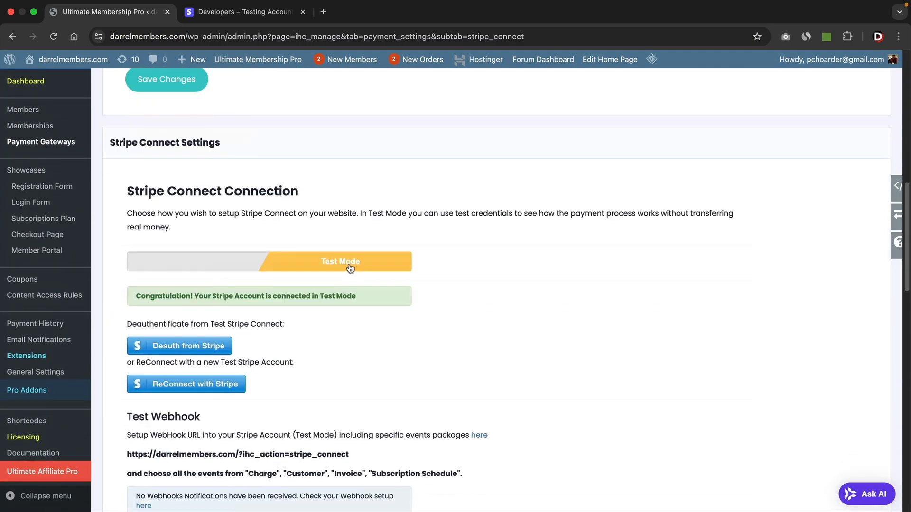
Switch the Stripe Connect connection from Test to Live Mode, save it, and bring up Stripe's webhook page.
click(337, 267)
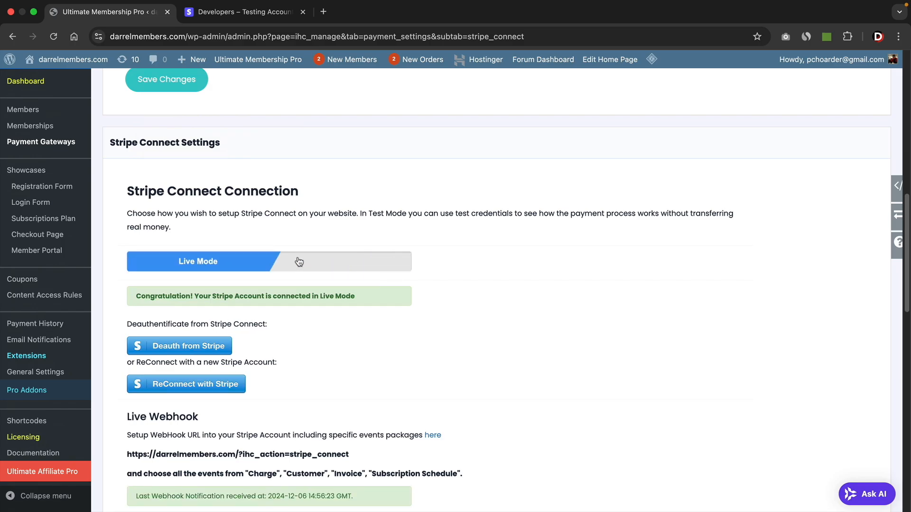
scroll(211, 353, down, 15)
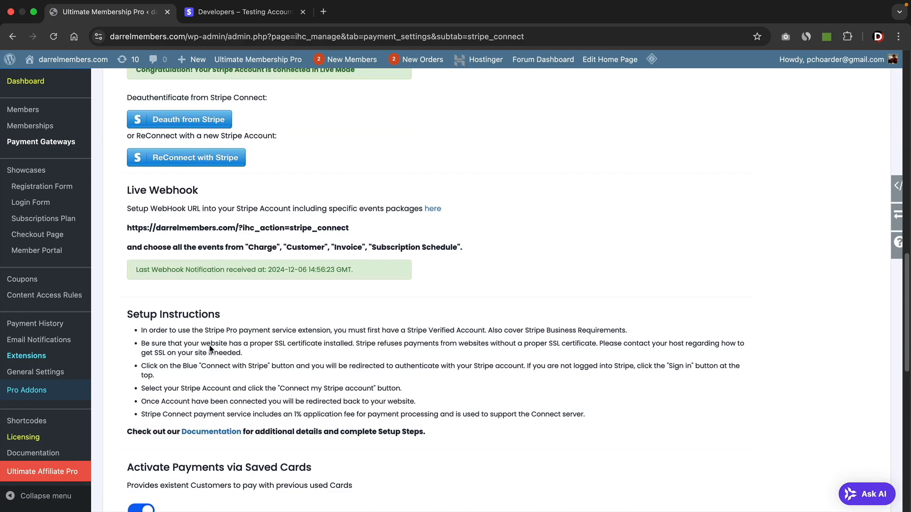
click(186, 417)
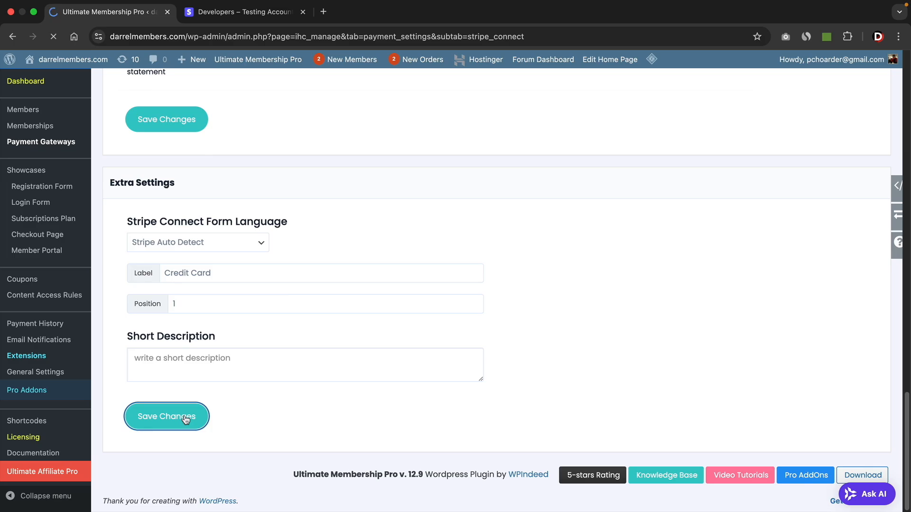
scroll(184, 415, down, 3)
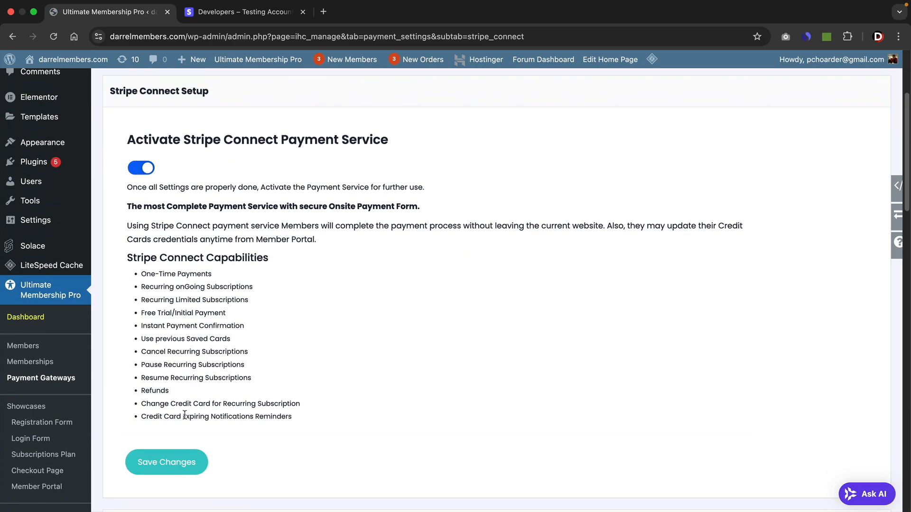
scroll(185, 416, down, 10)
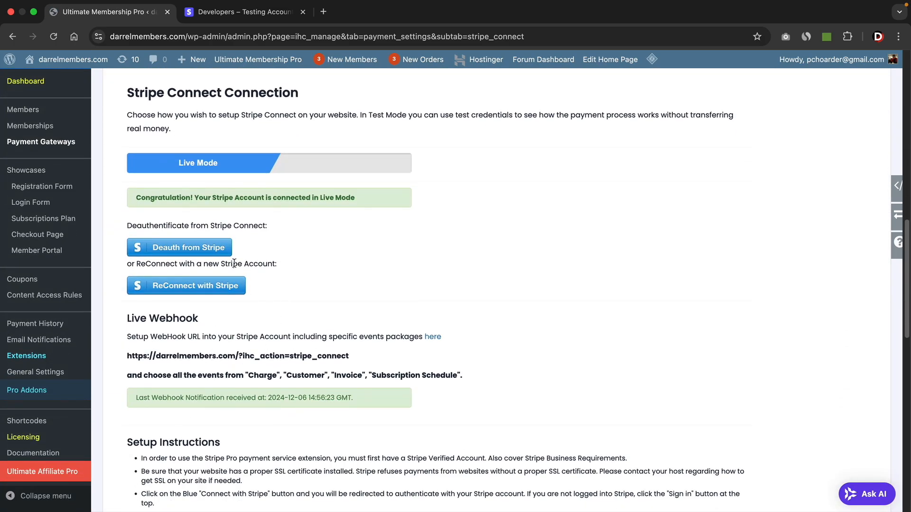
click(255, 18)
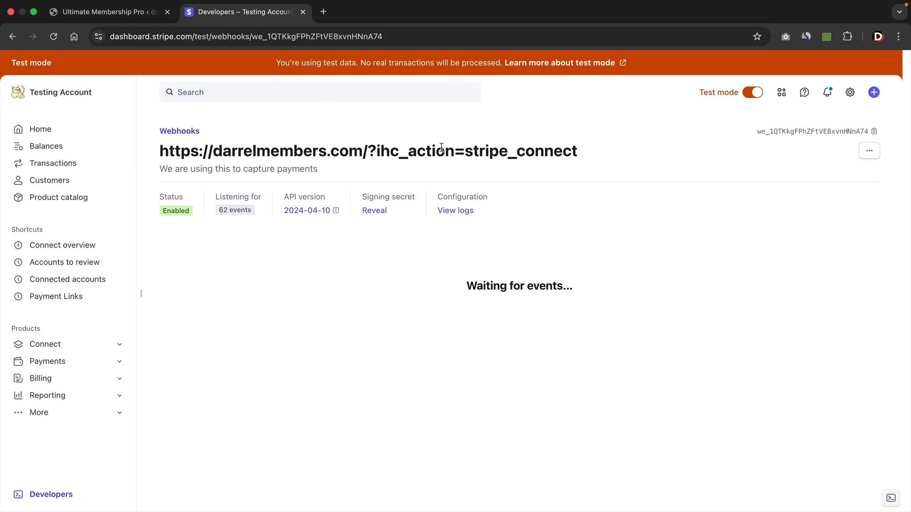
Turn off Stripe test mode and start a new endpoint from the Webhooks page found by searching 'webhook'.
click(752, 92)
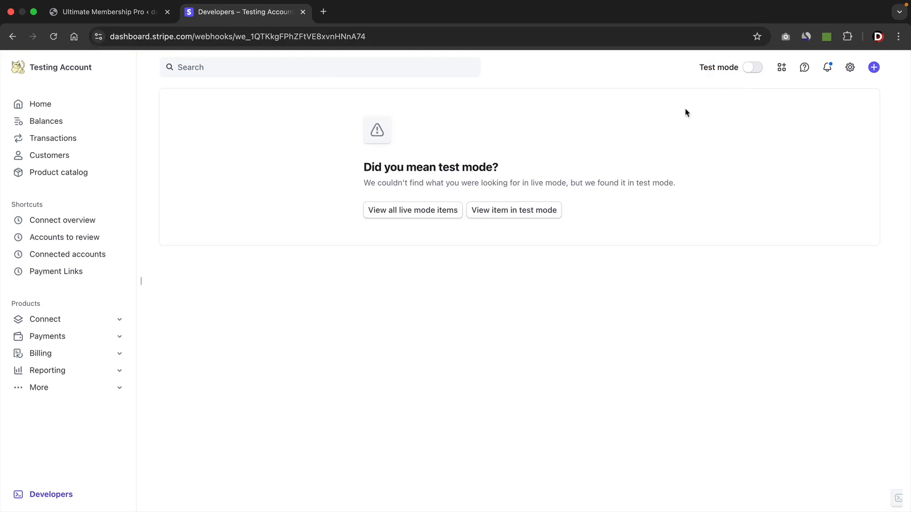
click(320, 65)
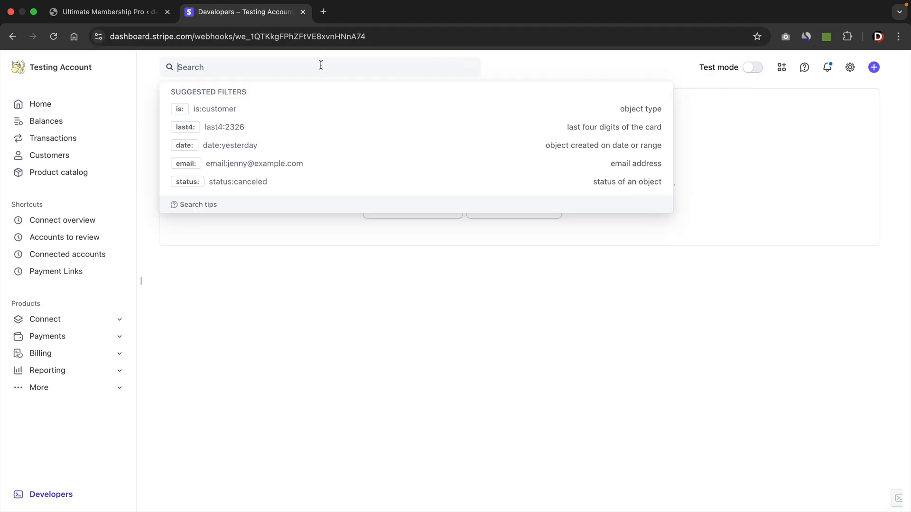
text(webhooks)
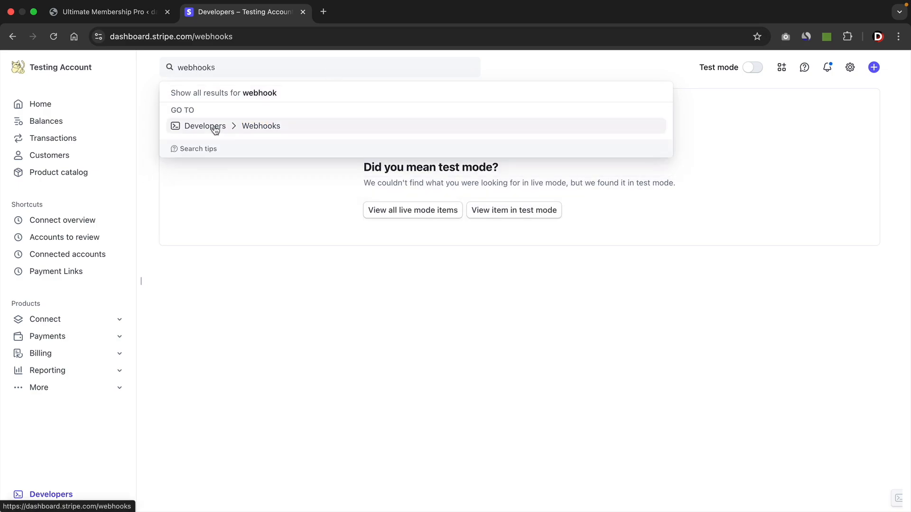
click(214, 125)
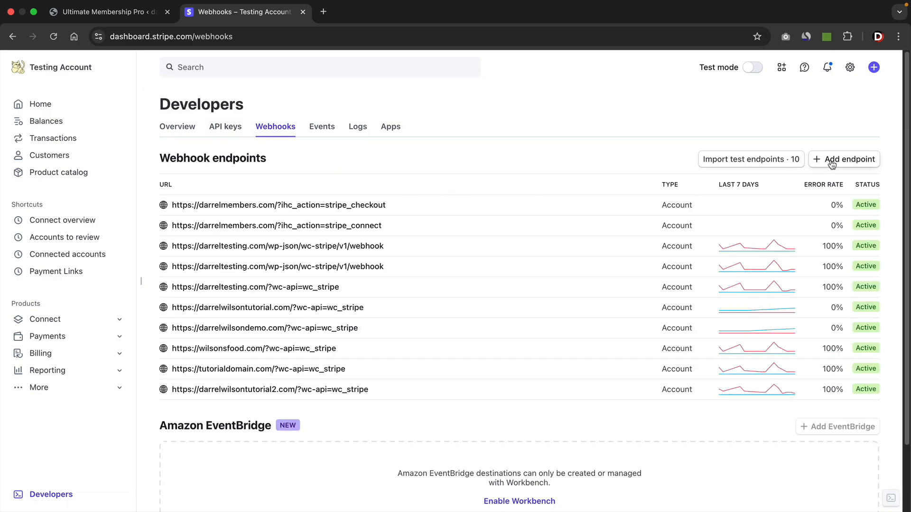
click(838, 163)
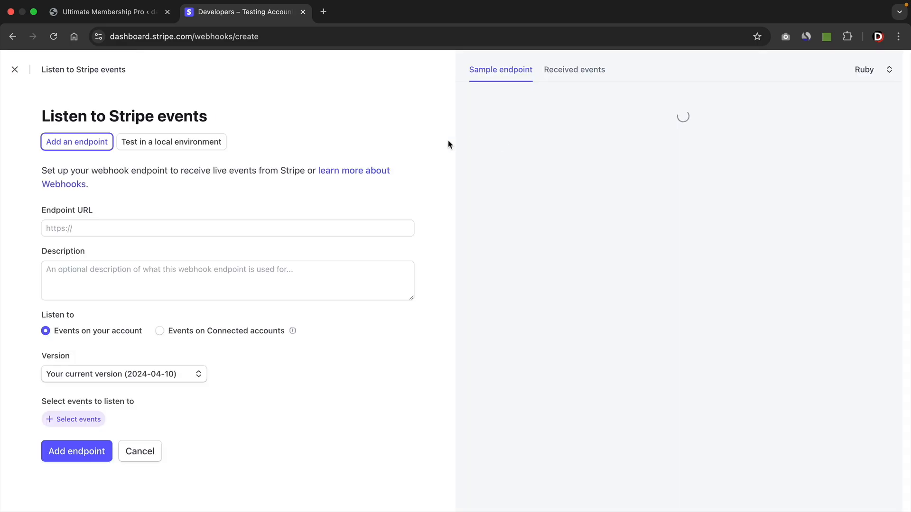
Paste the site's live stripe_connect webhook URL as the endpoint and describe it 'this is for memberships on my website'.
click(135, 15)
drag(348, 355, 132, 356)
right_click(145, 356)
click(151, 360)
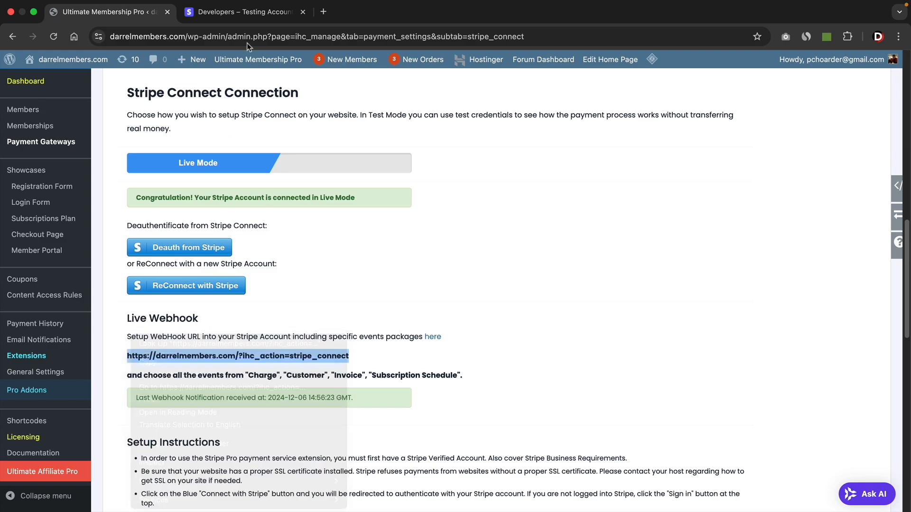
click(242, 12)
right_click(98, 230)
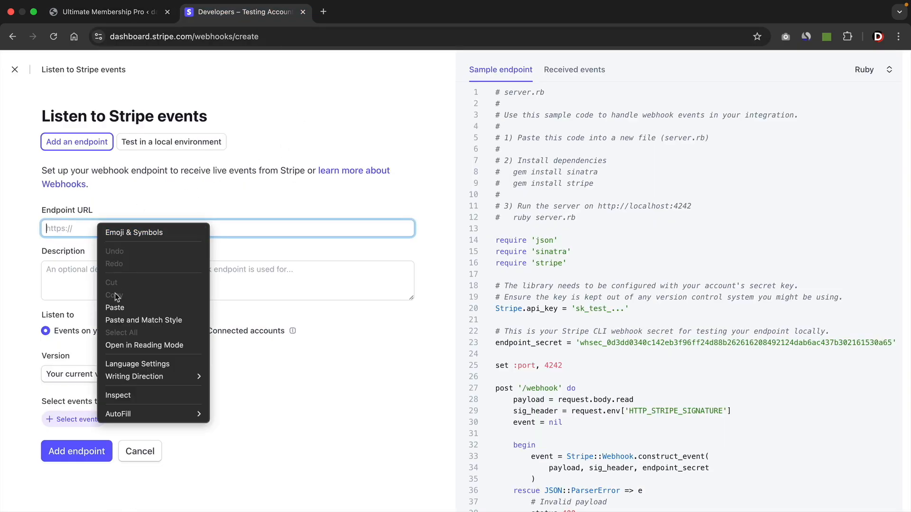
click(116, 307)
click(114, 271)
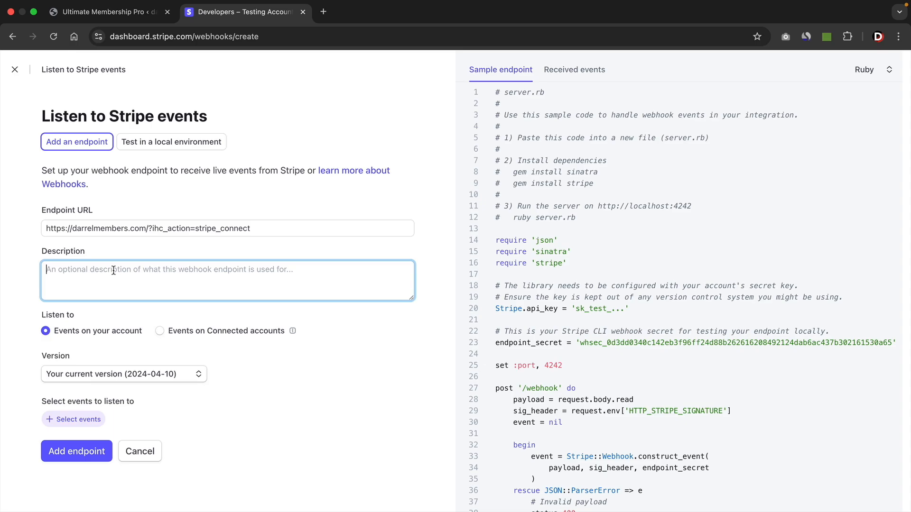
text(this is for memberships on my website)
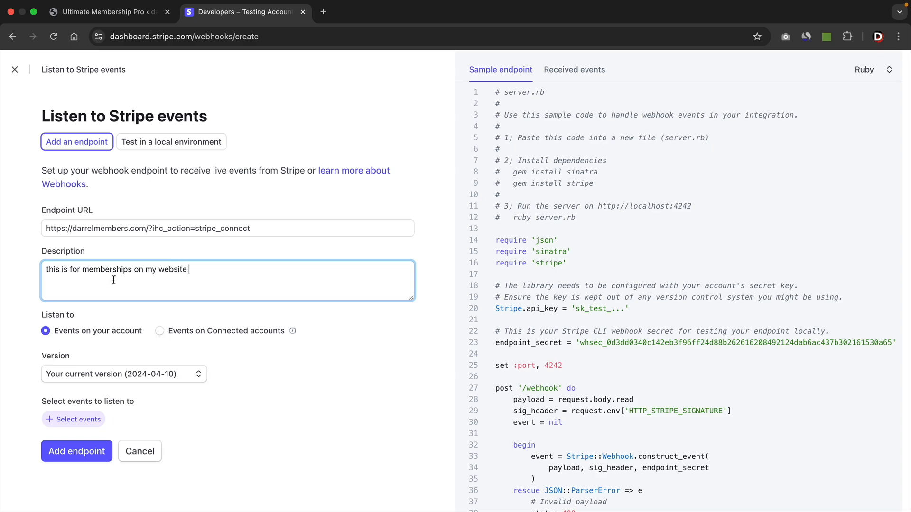
Select all Charge and all Customer events for the endpoint.
click(78, 419)
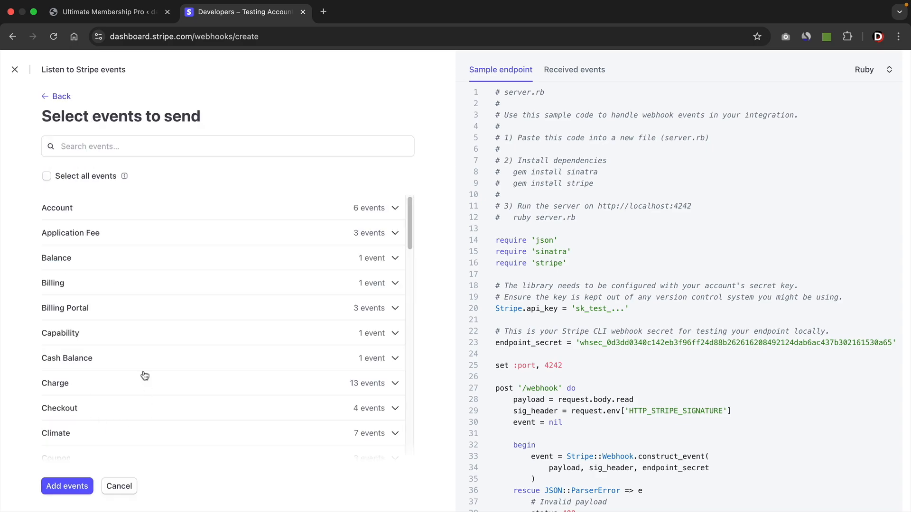
click(135, 393)
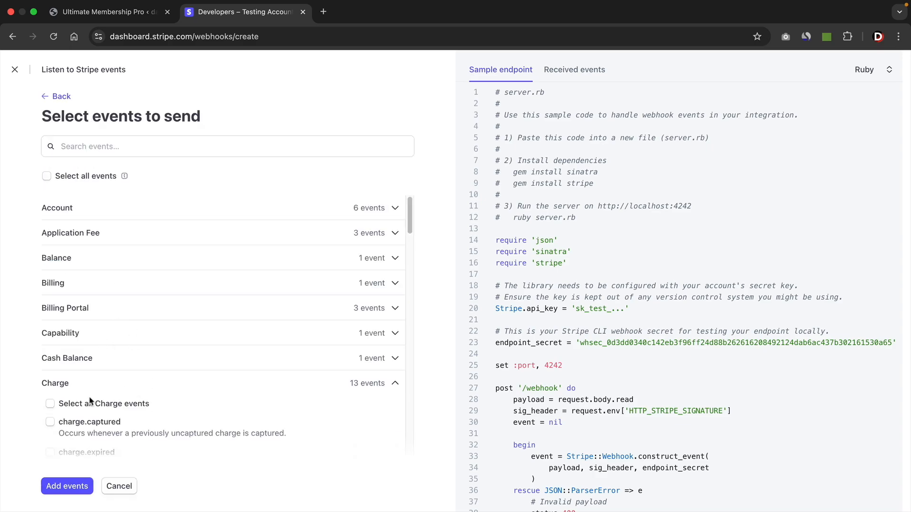
click(50, 403)
click(71, 384)
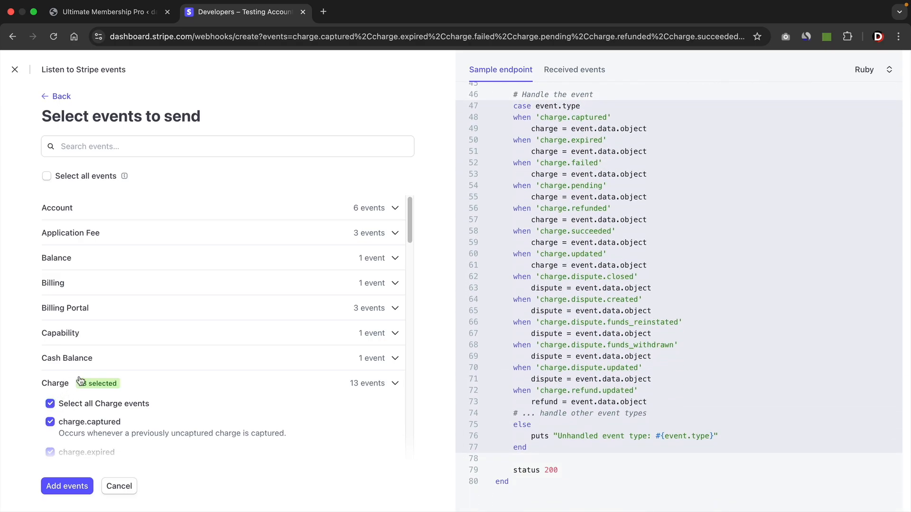
scroll(109, 366, down, 3)
scroll(108, 366, down, 3)
click(95, 378)
click(109, 394)
click(165, 380)
scroll(168, 378, down, 8)
scroll(73, 311, up, 4)
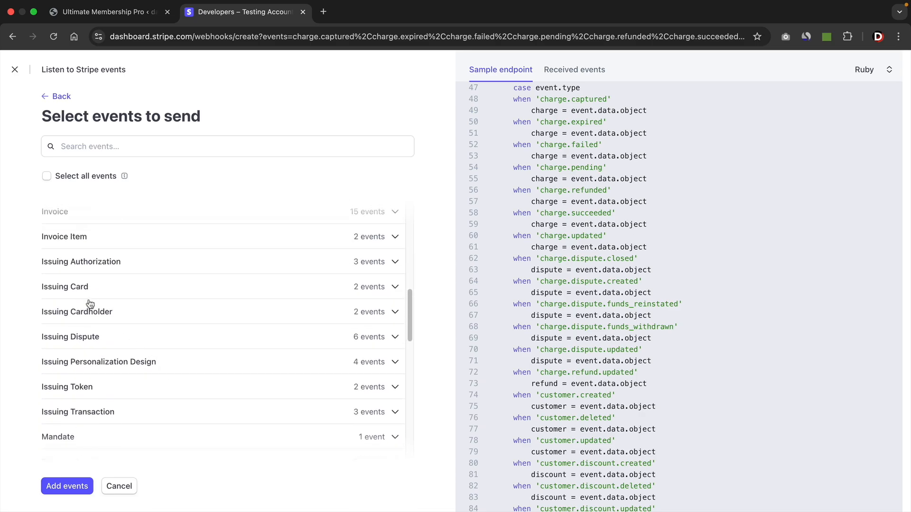
Select all Invoice and Subscription Schedule events and add the chosen events to the endpoint.
click(65, 229)
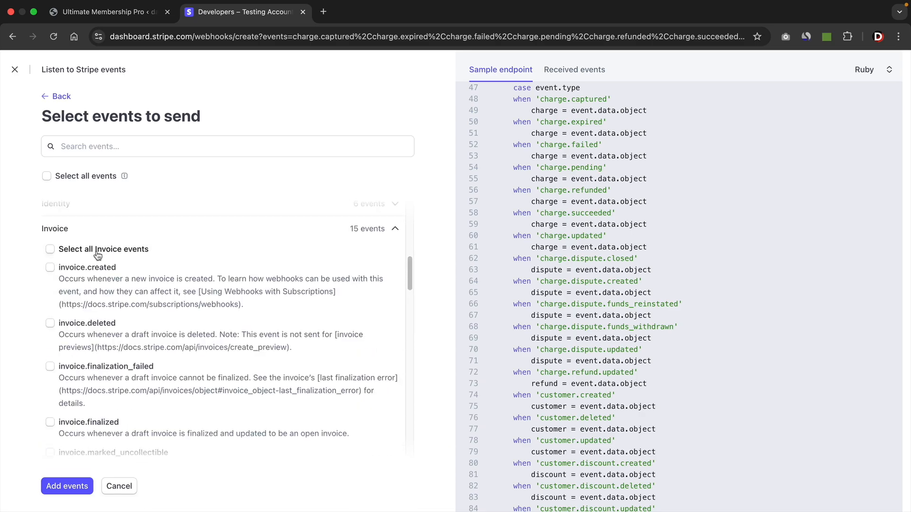
click(51, 250)
click(63, 231)
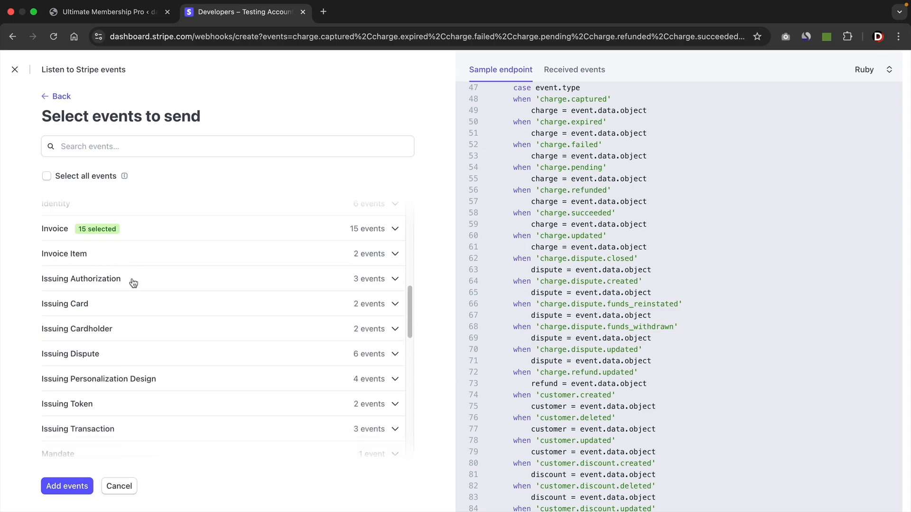
scroll(135, 286, down, 8)
scroll(135, 287, down, 6)
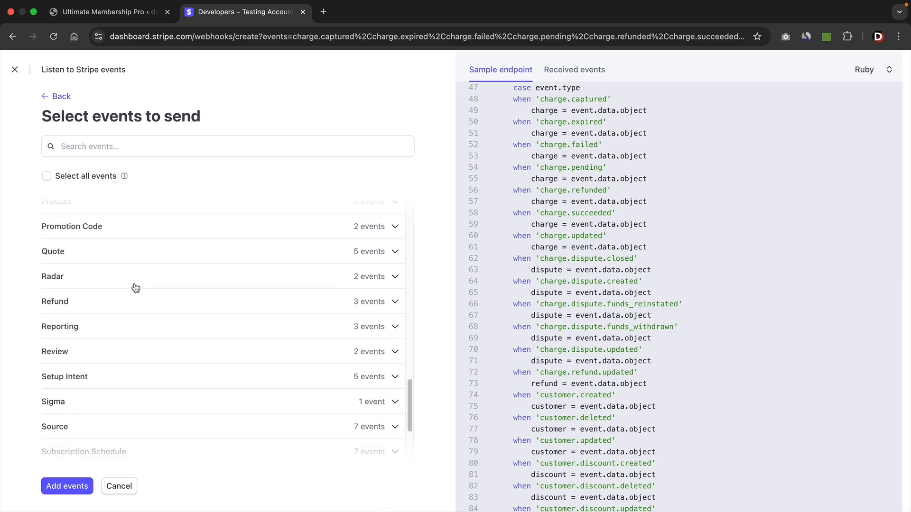
click(93, 307)
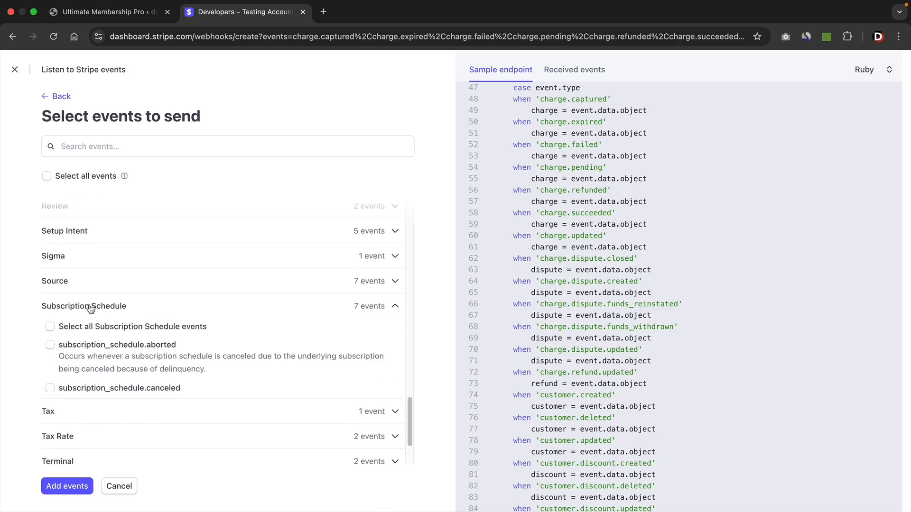
click(50, 327)
click(80, 308)
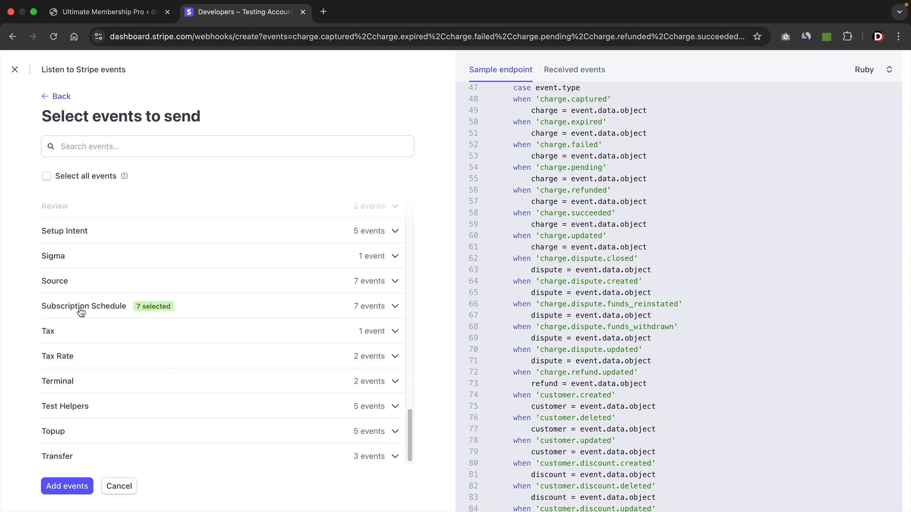
click(67, 486)
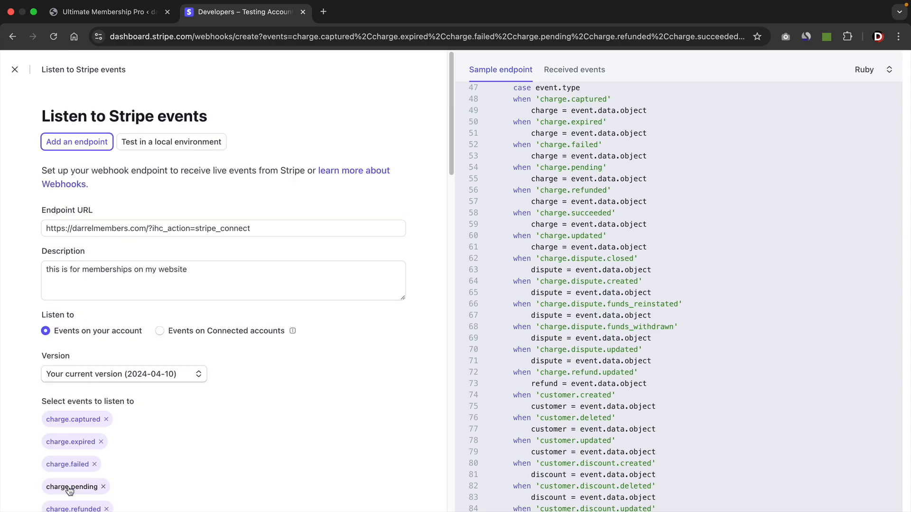
scroll(218, 435, down, 15)
scroll(215, 438, down, 10)
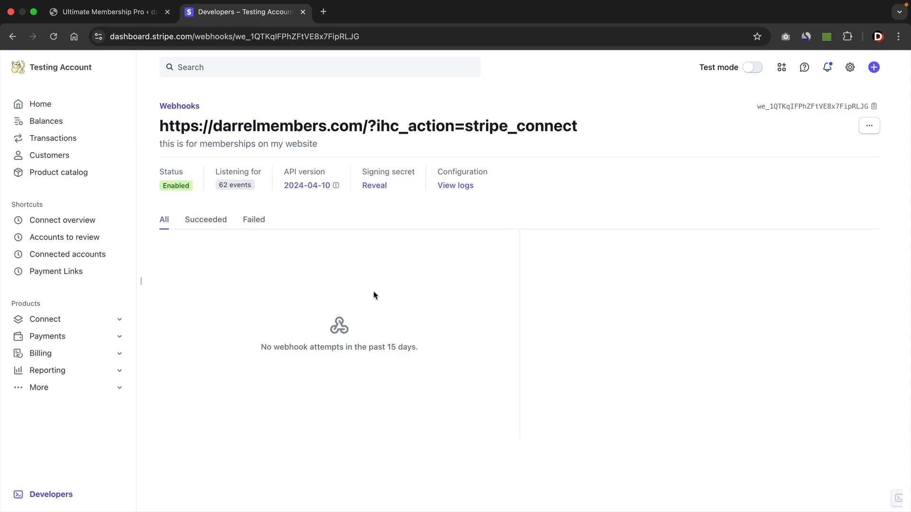
Open Ultimate Membership Pro's Members list and review the testing account's plan and Pending payment.
click(137, 19)
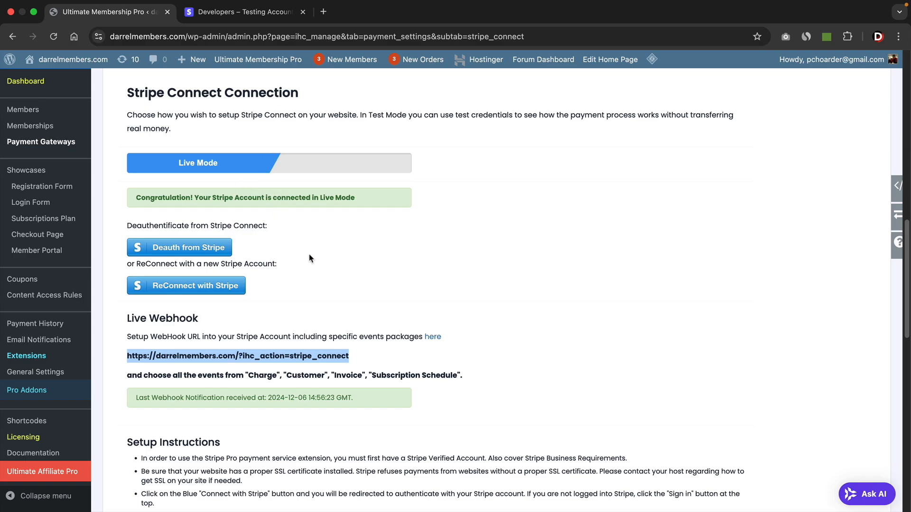
click(153, 356)
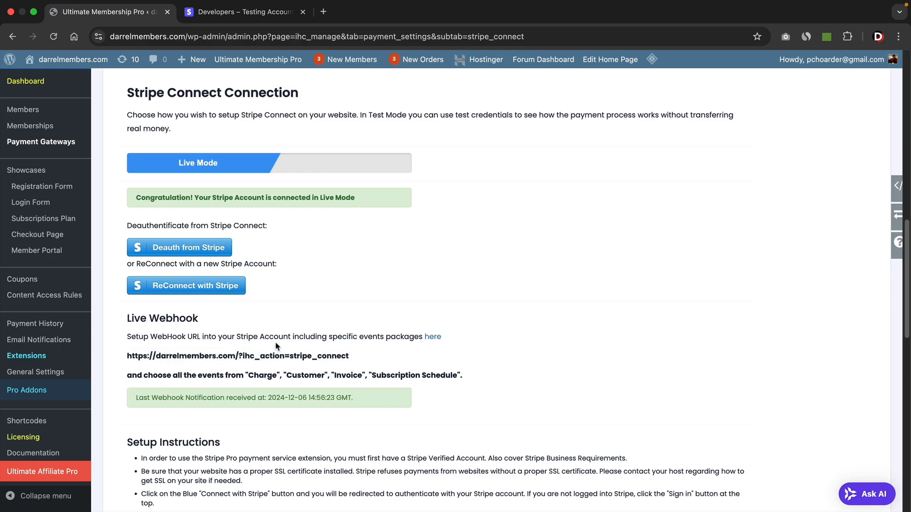
scroll(276, 346, up, 15)
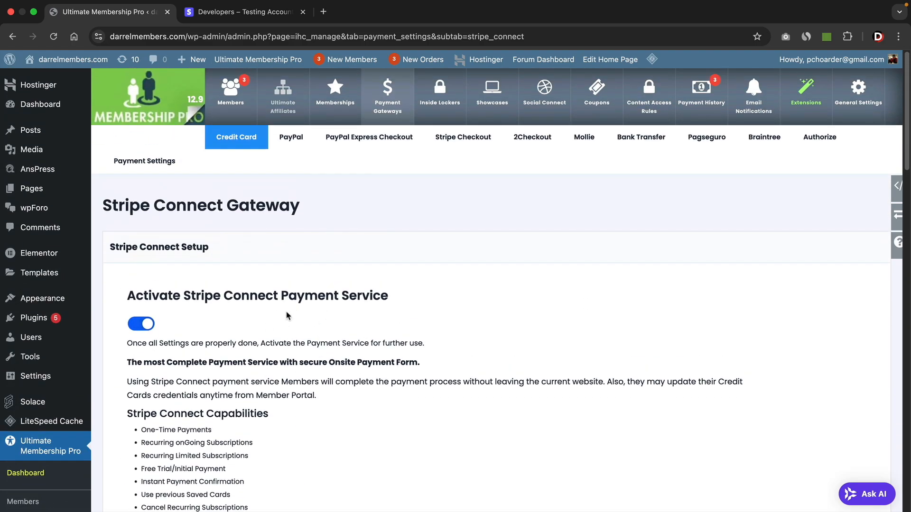
click(233, 99)
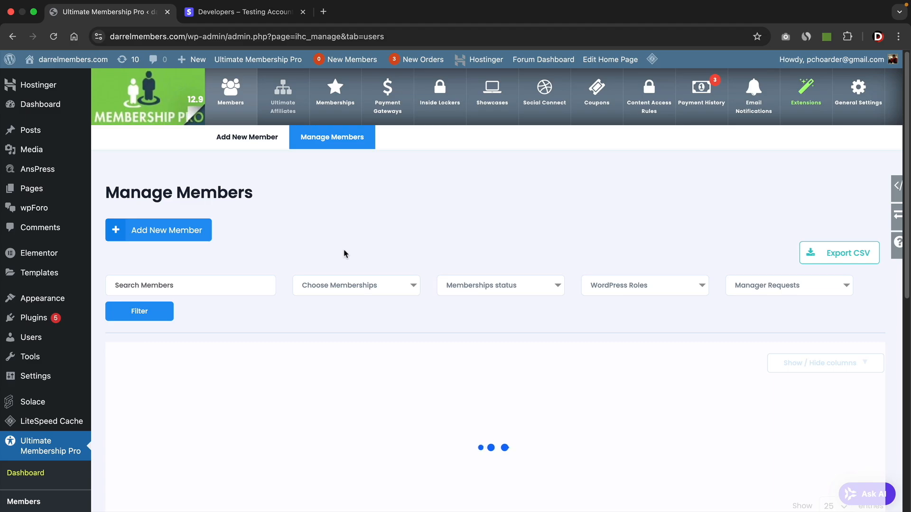
scroll(345, 253, down, 4)
scroll(344, 252, down, 2)
scroll(345, 247, up, 1)
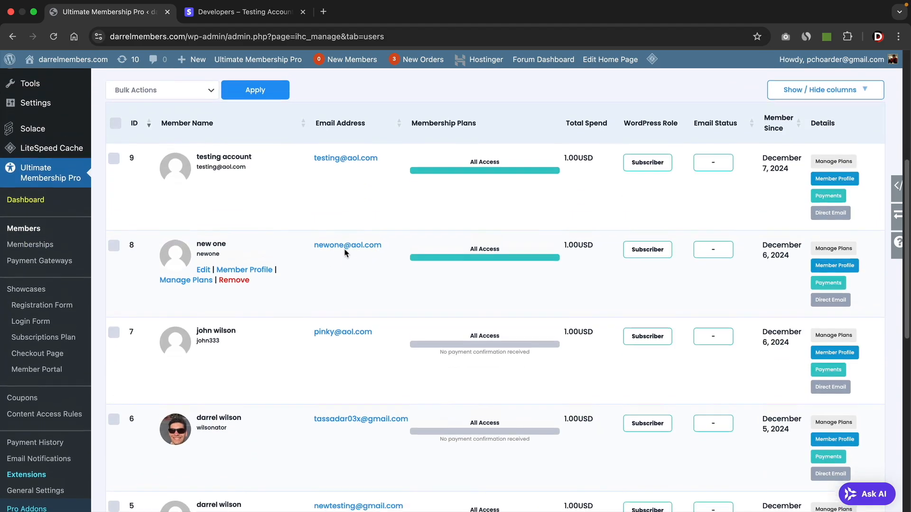
drag(198, 162, 247, 162)
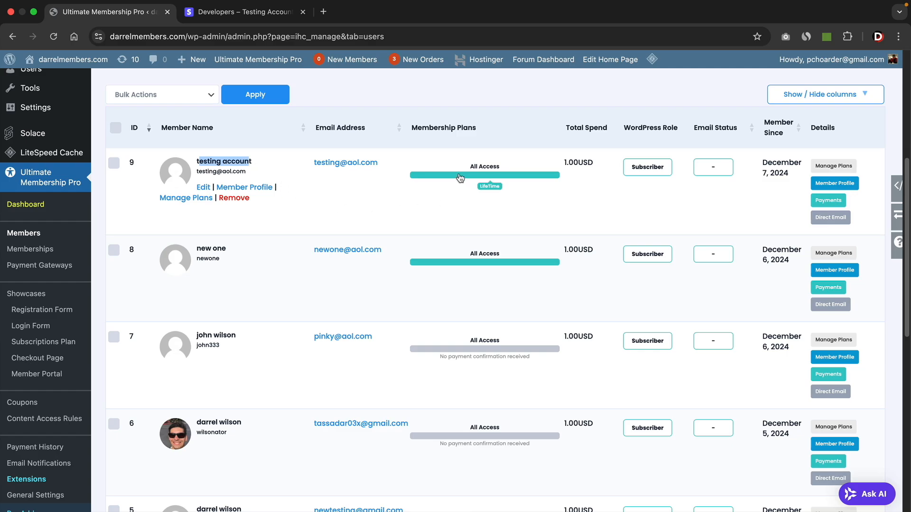
mouse_move(506, 181)
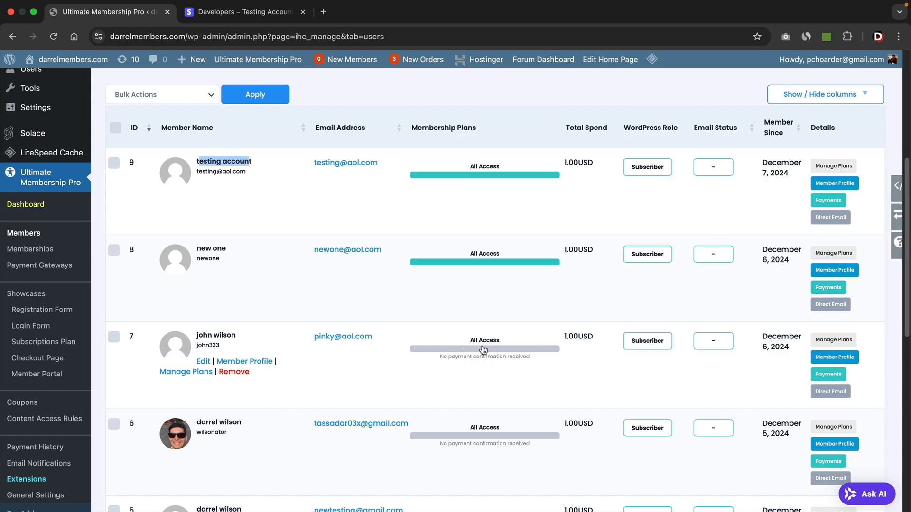
mouse_move(485, 354)
click(821, 376)
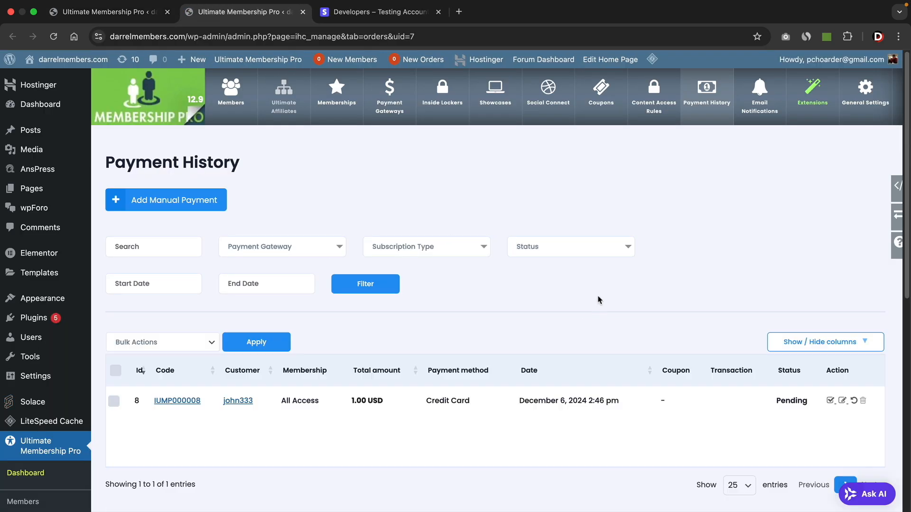
scroll(598, 290, down, 3)
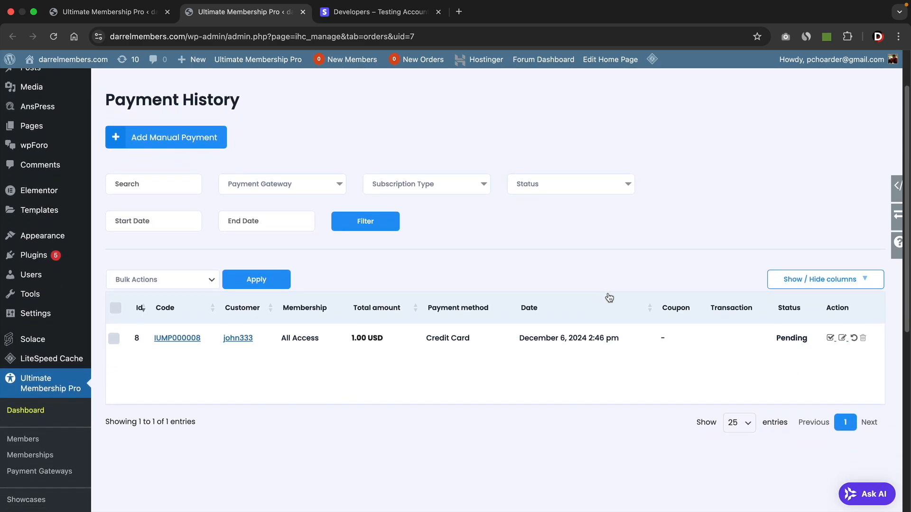
click(831, 339)
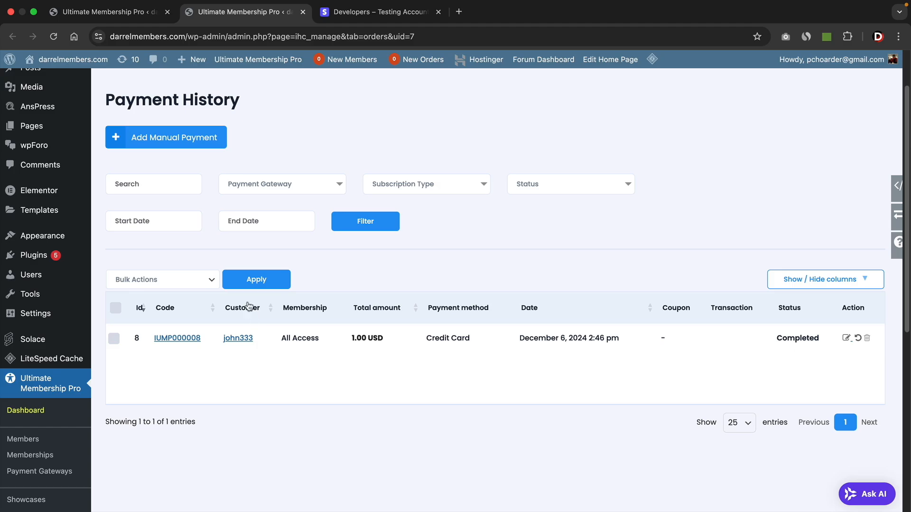
scroll(154, 211, up, 1)
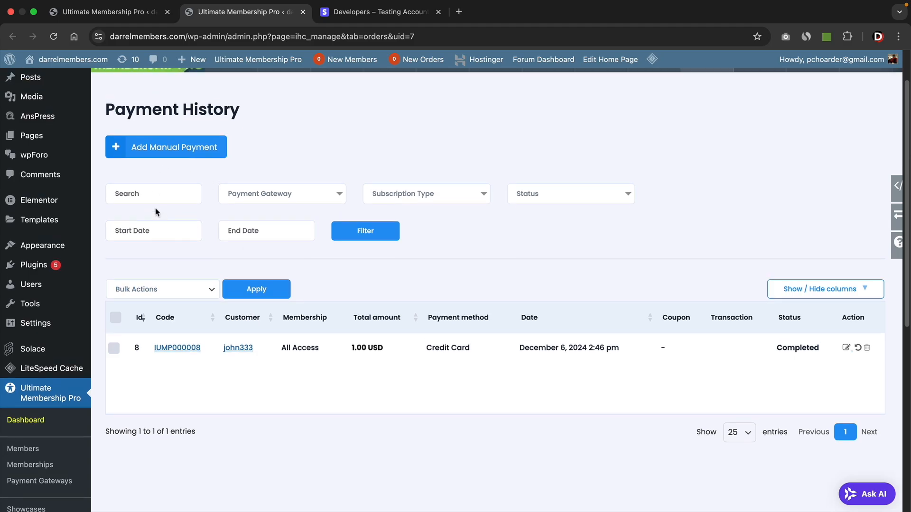
scroll(19, 244, down, 5)
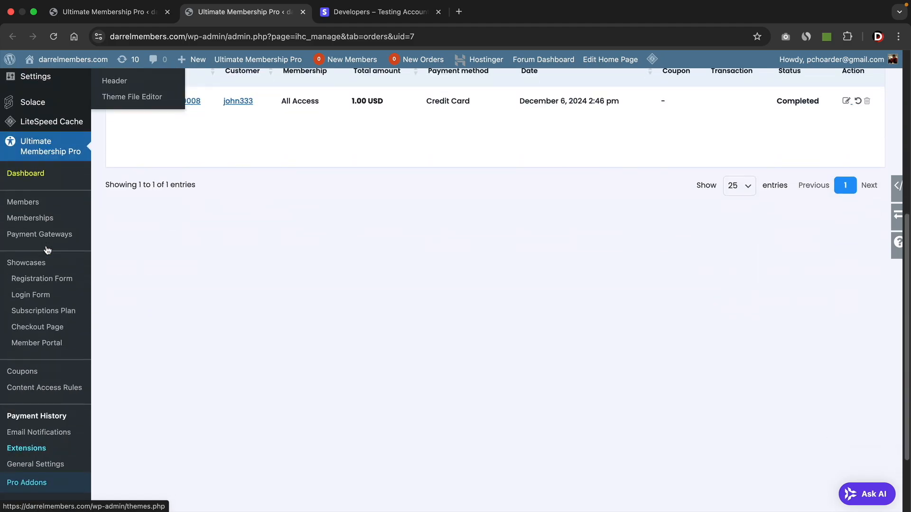
scroll(52, 414, down, 2)
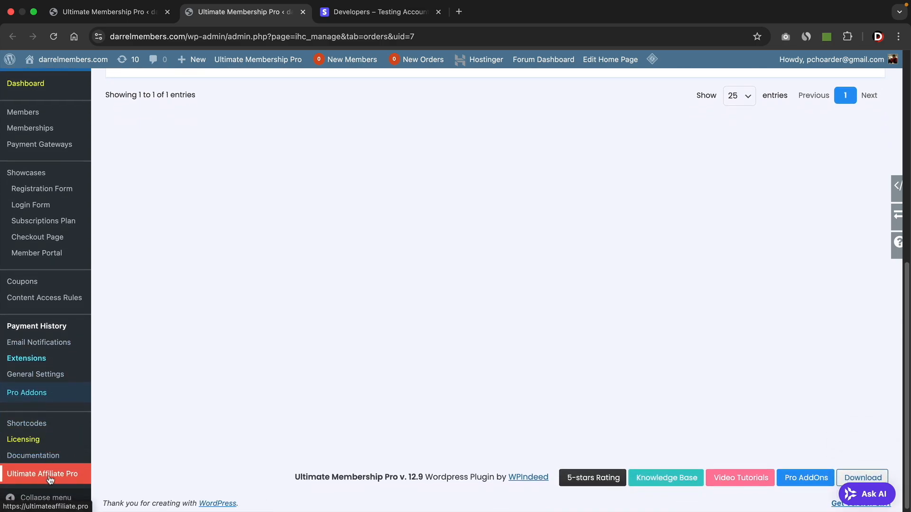
scroll(41, 351, up, 2)
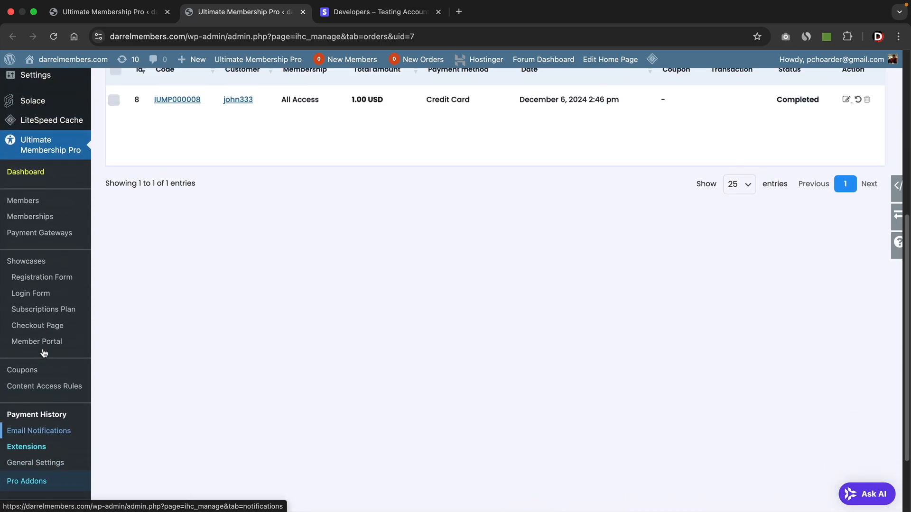
Activate the Stripe Checkout gateway under Ultimate Membership Pro's Payment Gateways and save.
click(37, 176)
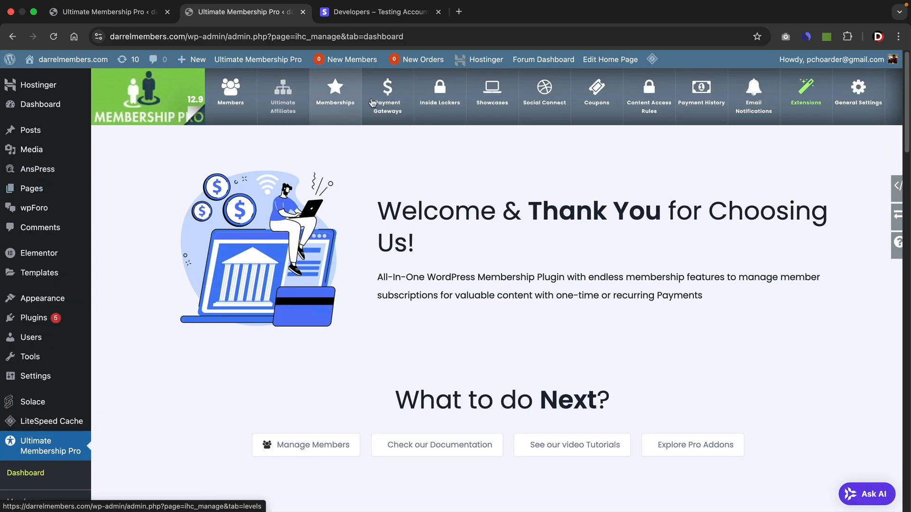
click(387, 96)
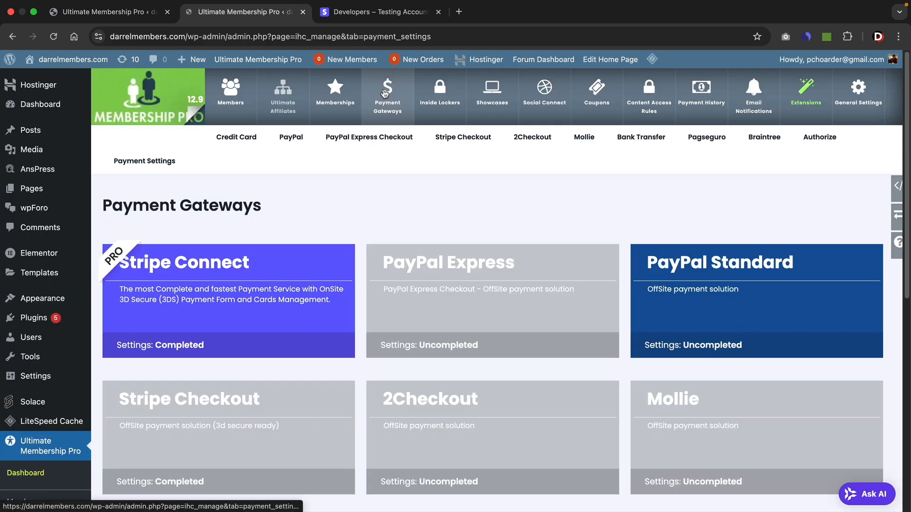
scroll(336, 209, down, 5)
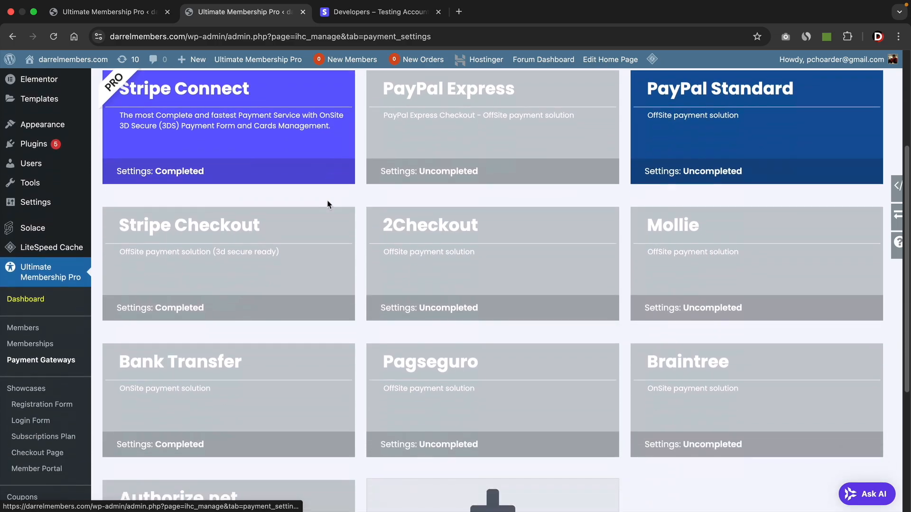
click(190, 227)
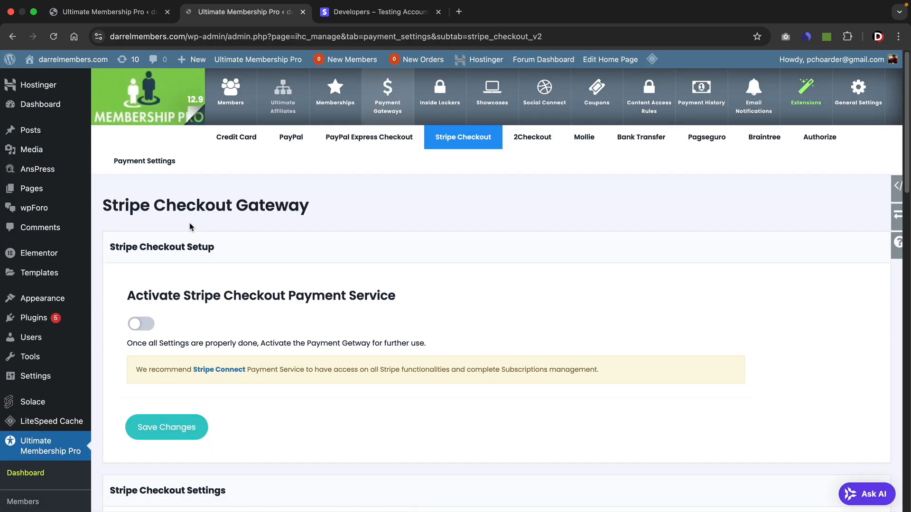
scroll(190, 227, down, 5)
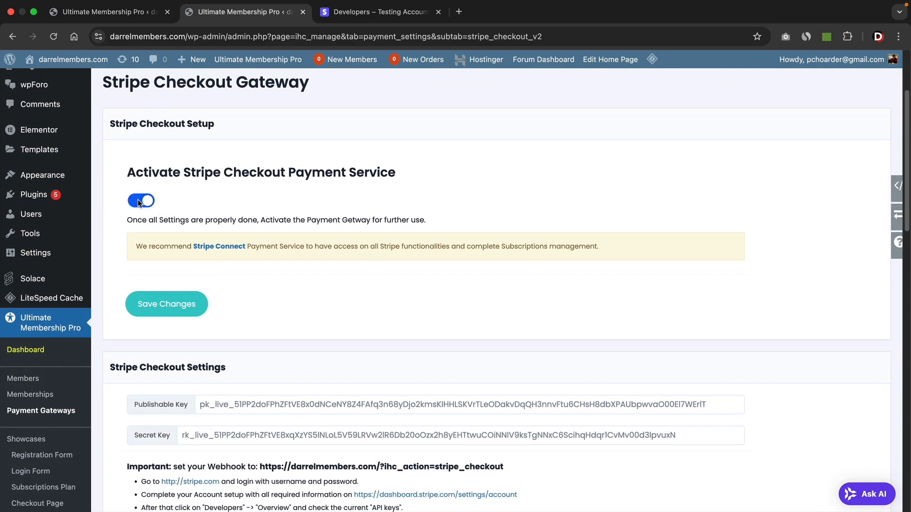
click(171, 309)
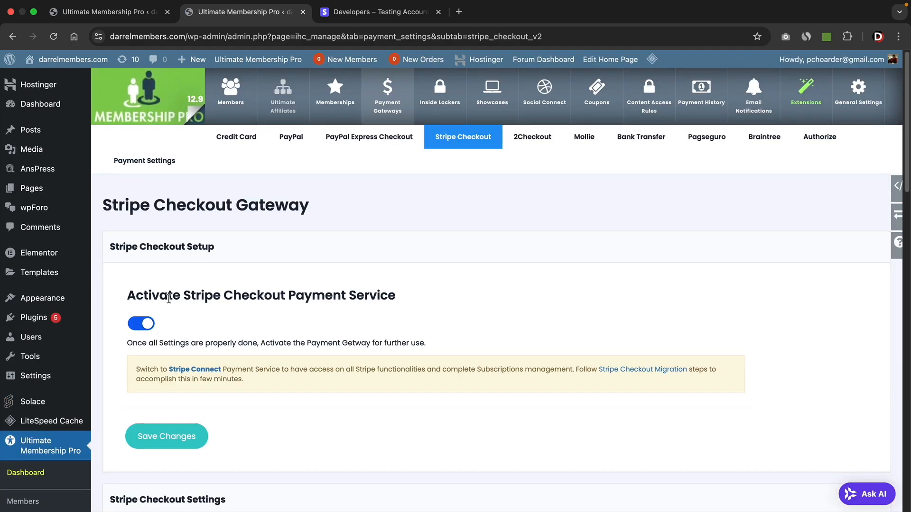
scroll(170, 301, down, 5)
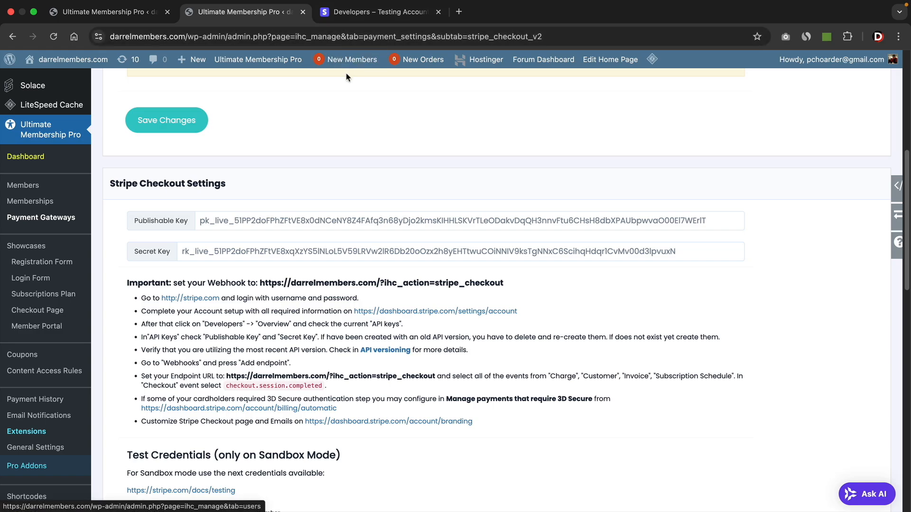
Copy Stripe's live publishable key from API keys into WordPress's Stripe Checkout Publishable Key field.
click(390, 15)
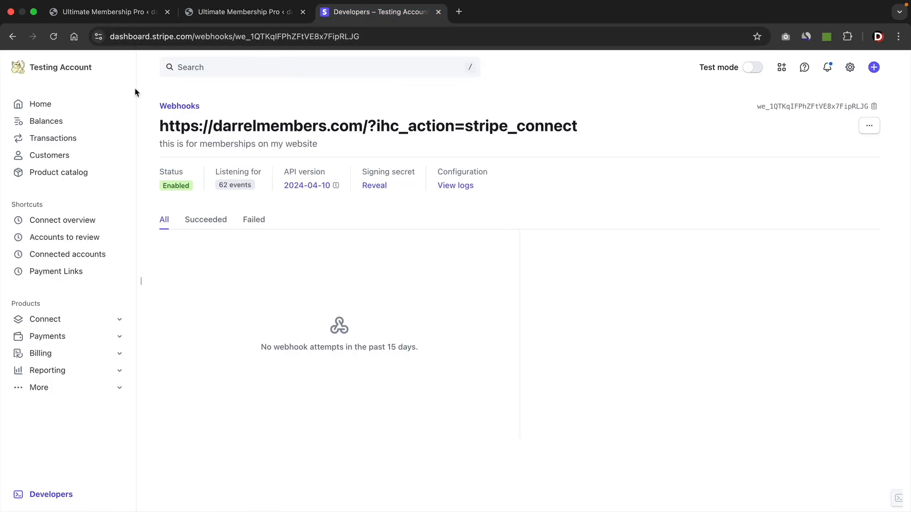
click(225, 66)
text(api)
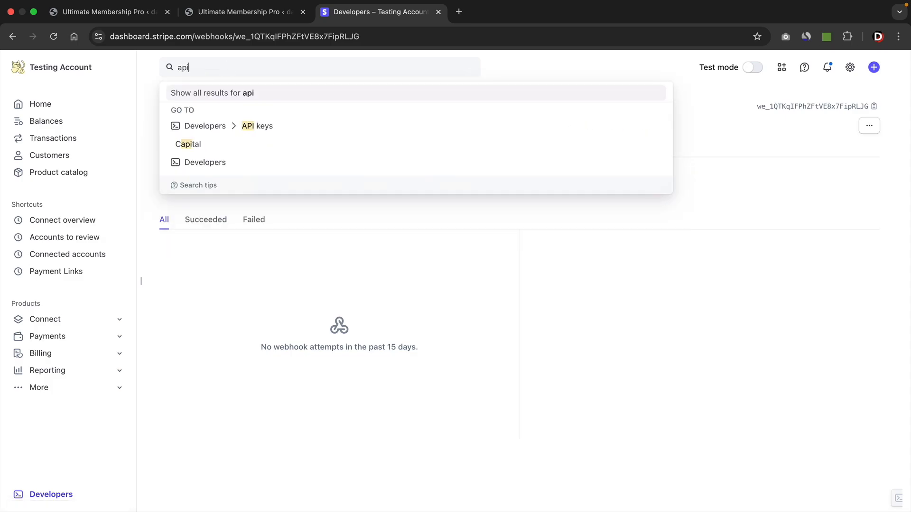
click(255, 125)
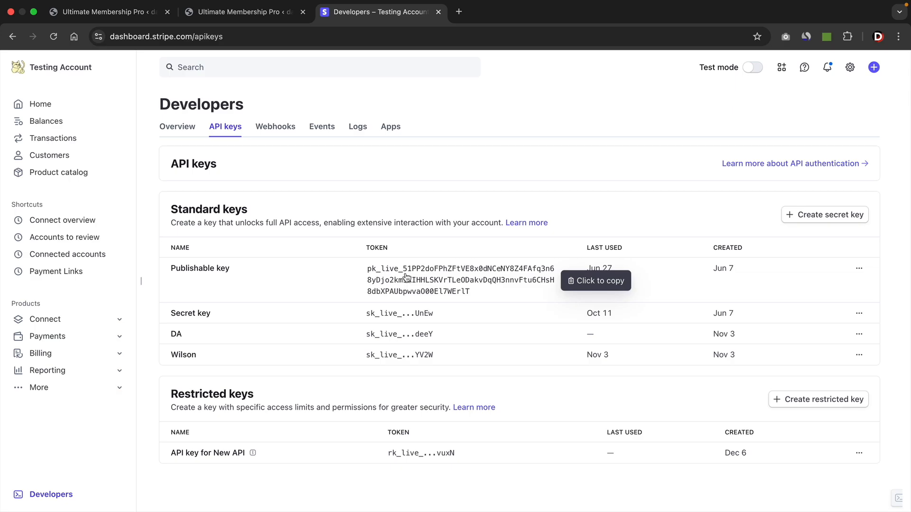
click(406, 281)
click(266, 19)
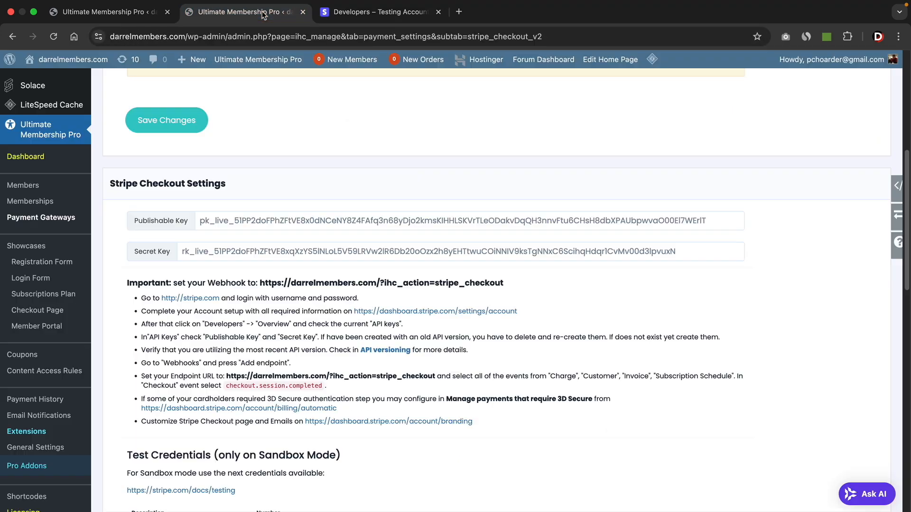
triple_click(248, 217)
right_click(248, 216)
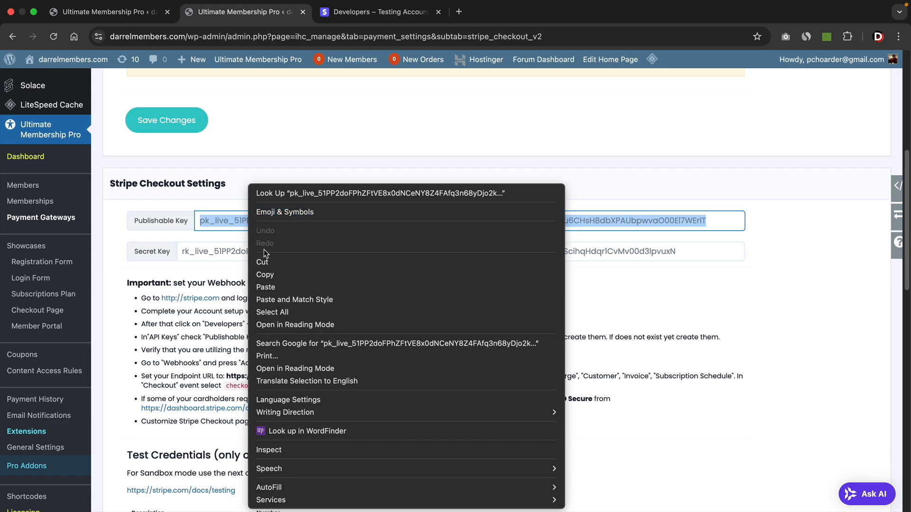
click(274, 288)
triple_click(223, 252)
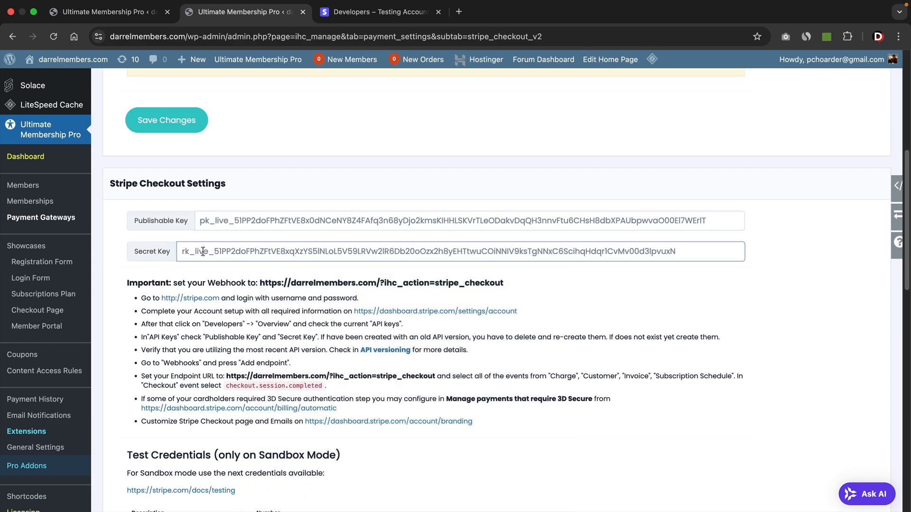
Create a restricted Stripe API key for the darrelmembers.com website and copy it.
click(346, 16)
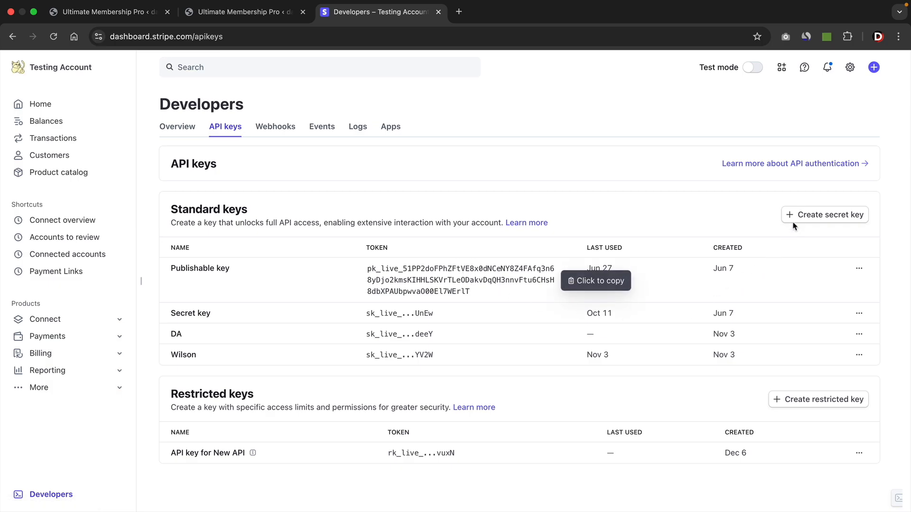
click(804, 216)
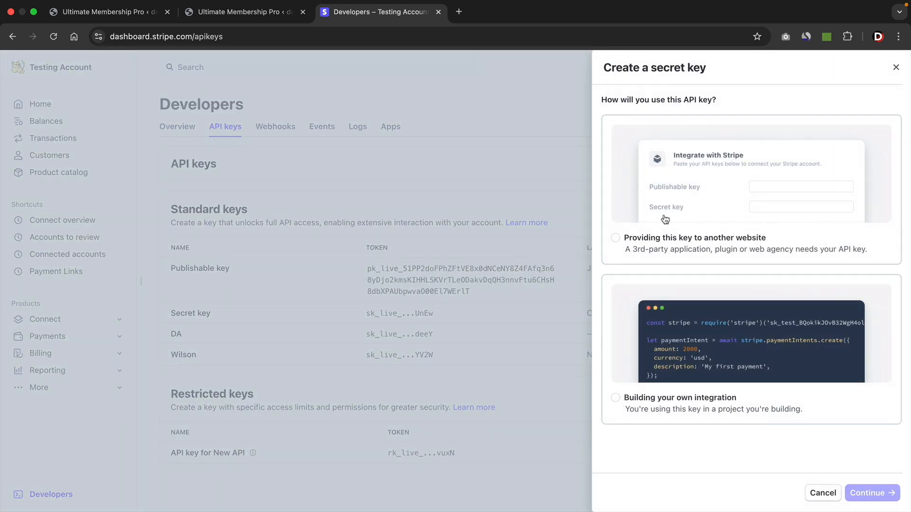
click(615, 242)
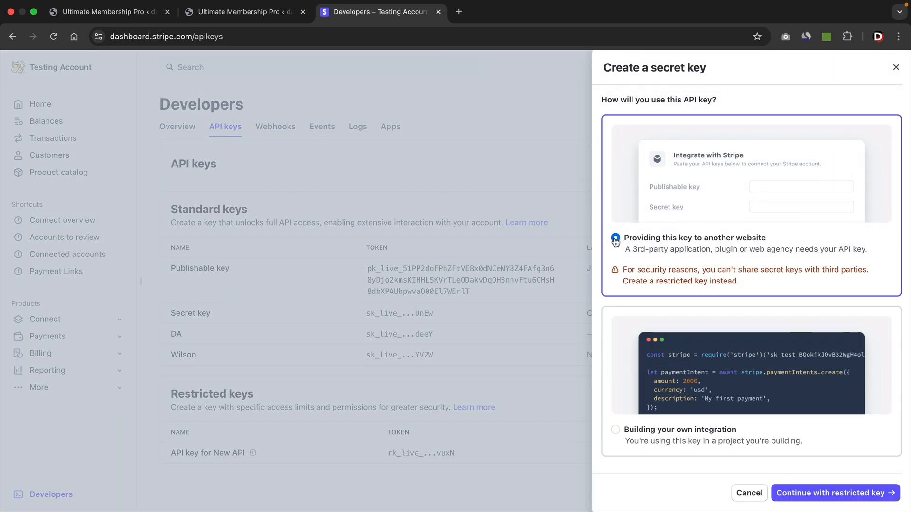
click(822, 495)
click(665, 161)
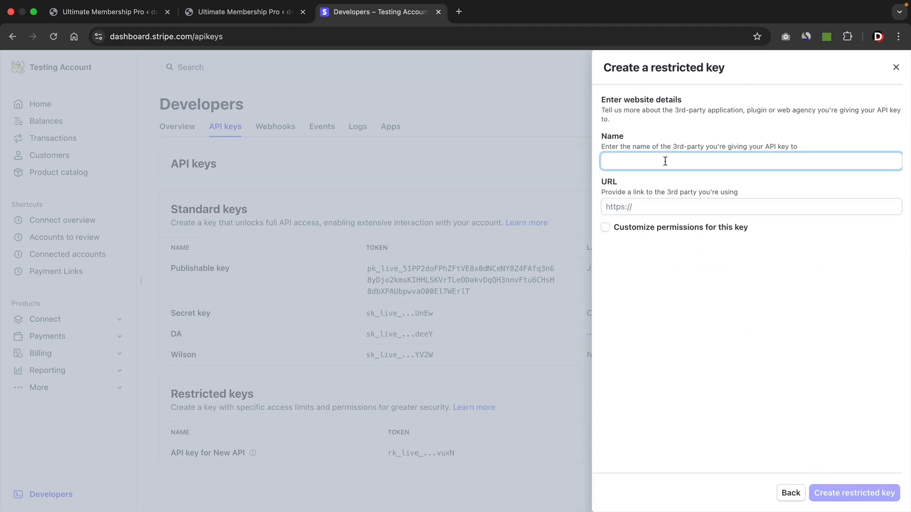
text(Darrels Key)
key(Tab)
text(dar)
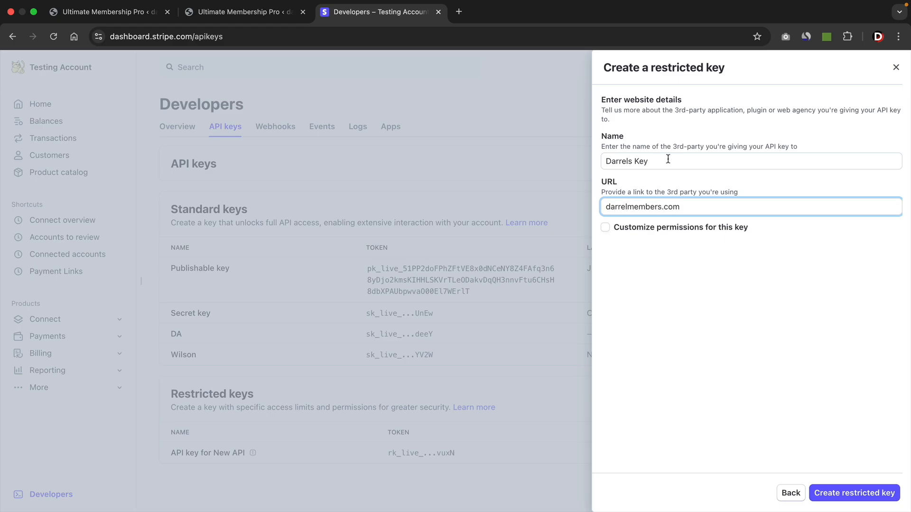
click(858, 495)
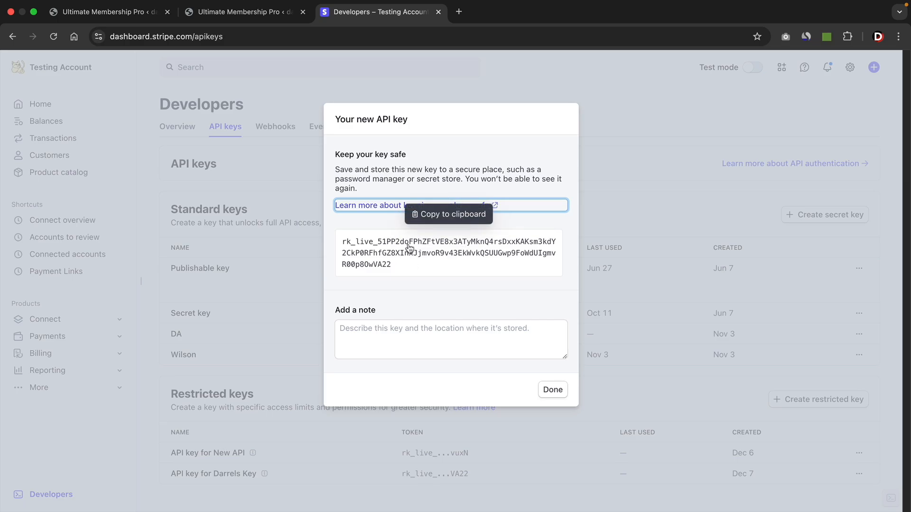
click(414, 248)
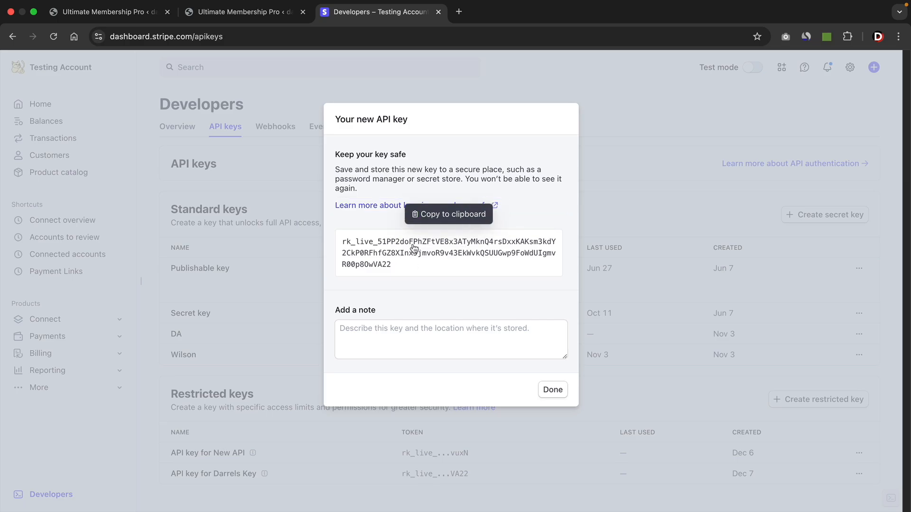
click(258, 12)
right_click(257, 250)
Paste the restricted key as Secret Key, copy the Stripe Checkout webhook URL, and dismiss Stripe's new-key notice.
click(271, 287)
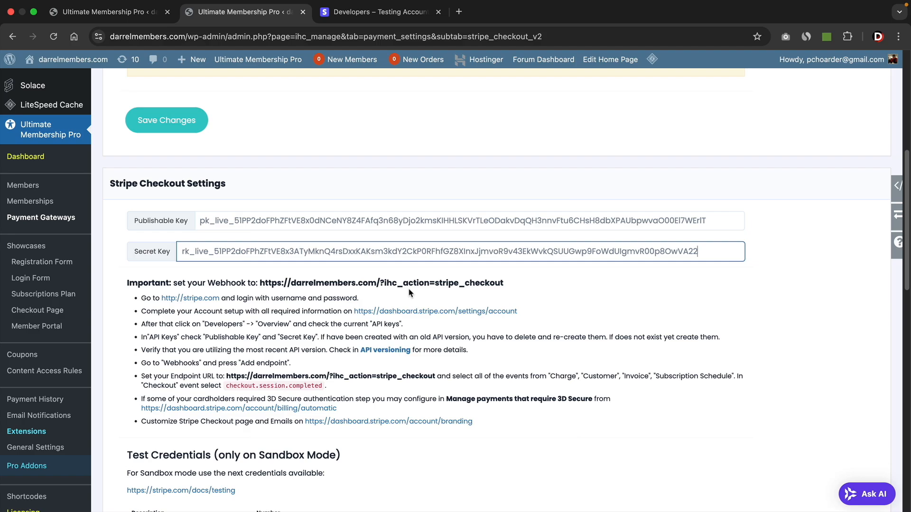
drag(261, 283, 503, 283)
right_click(489, 282)
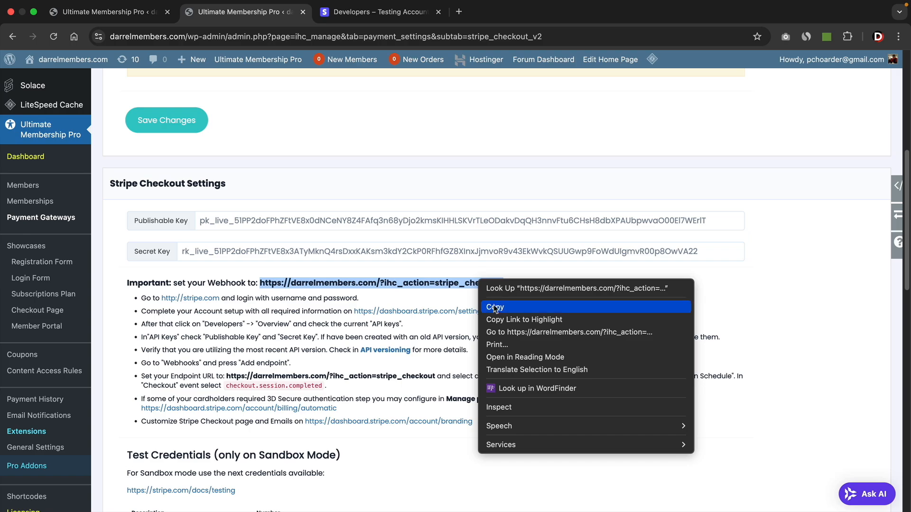
click(493, 307)
key(ctrl+Tab)
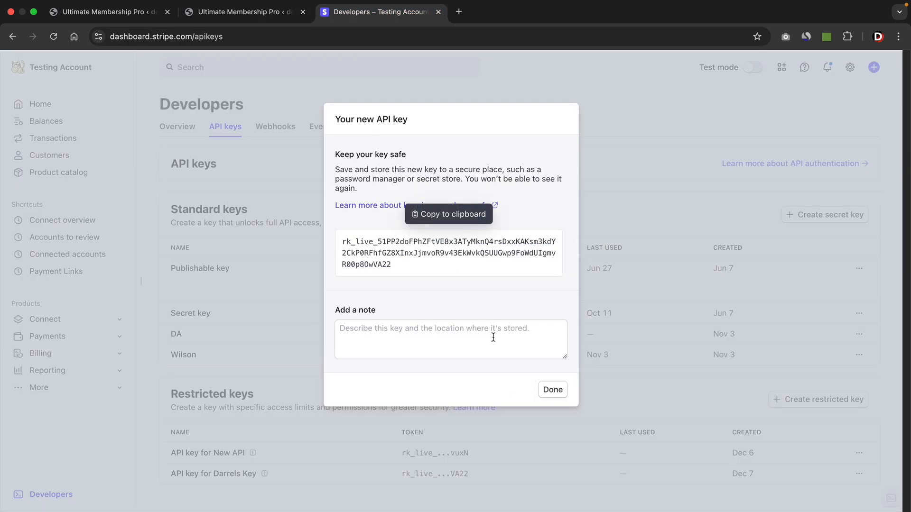
click(552, 392)
Add a webhook endpoint with the stripe_checkout URL, described 'this is for capturing payments'.
click(279, 127)
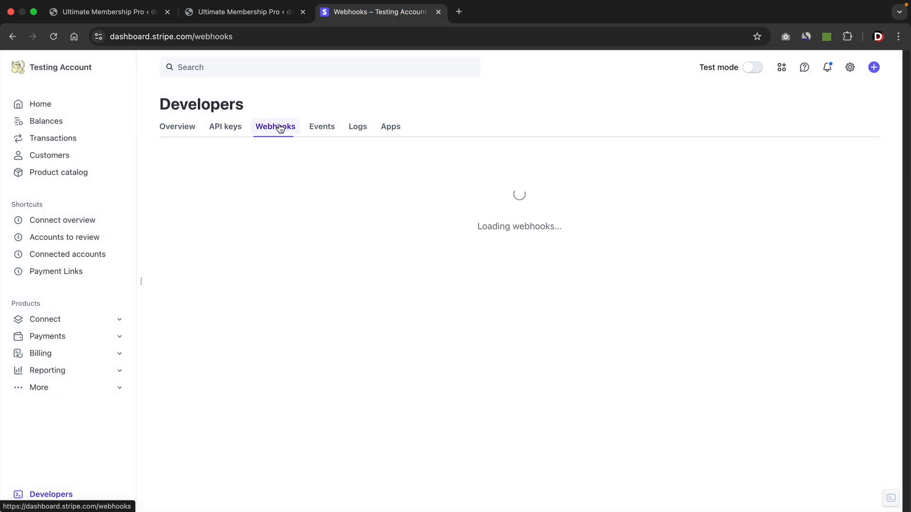
click(823, 157)
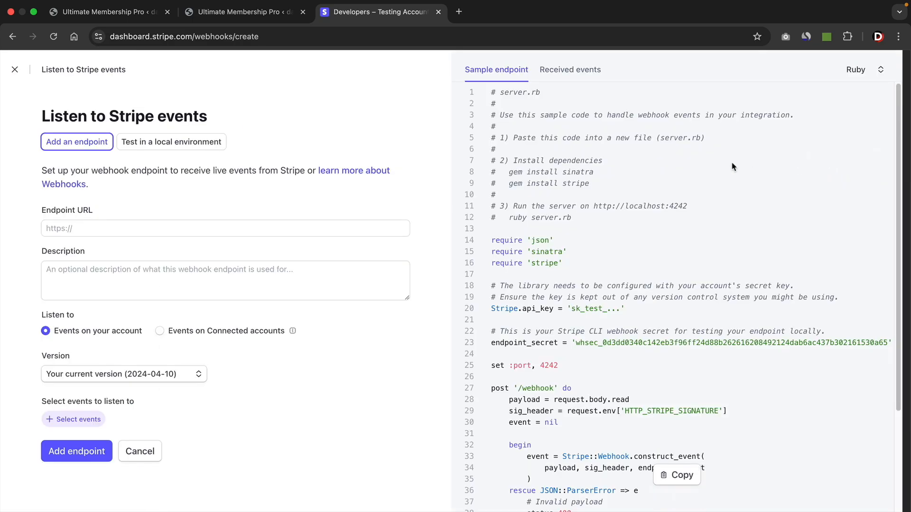
click(125, 228)
right_click(87, 227)
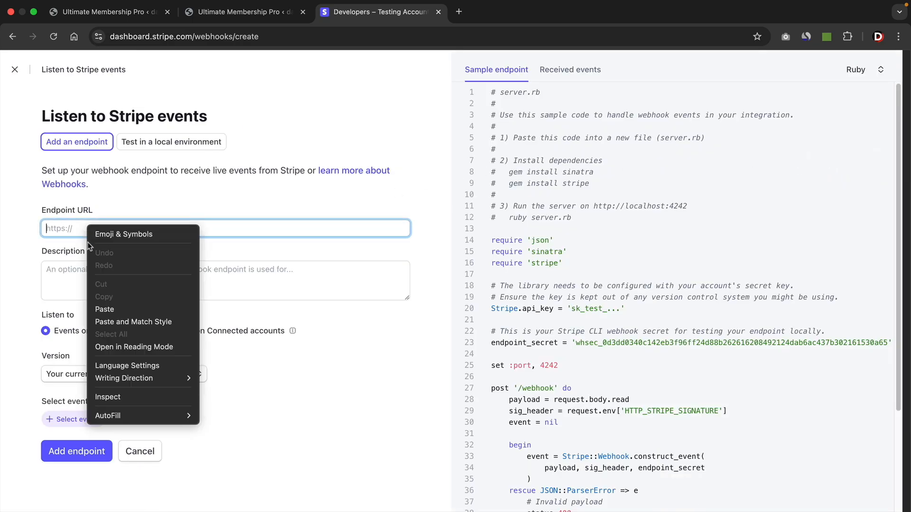
click(105, 310)
key(Tab)
text(t)
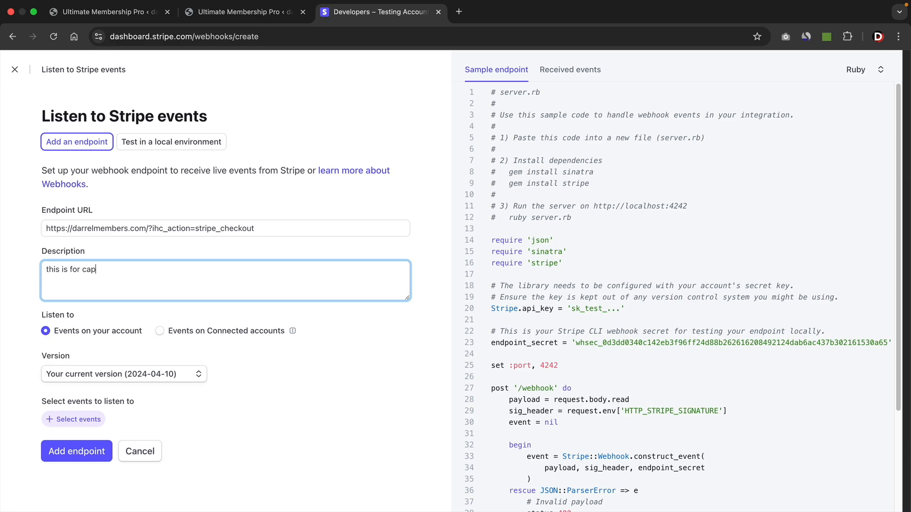
text(his is for capturing payments)
key(Tab)
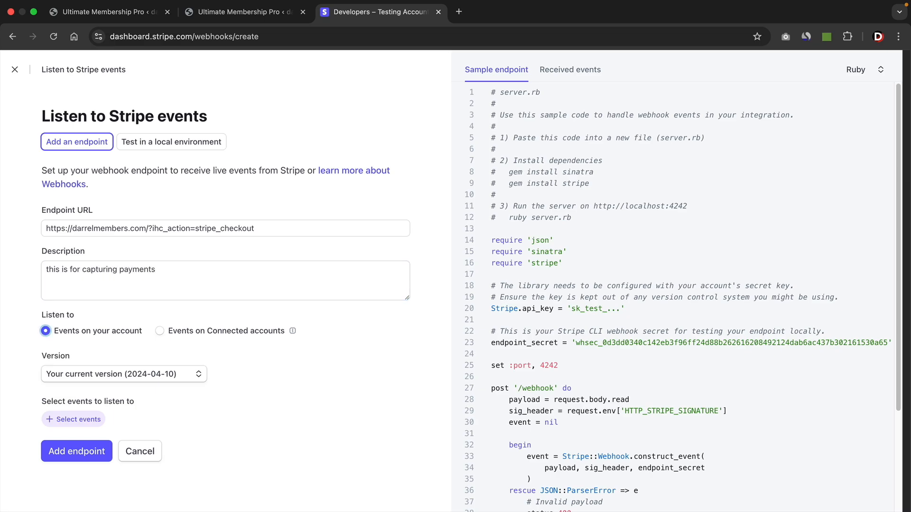
Open event selection and note the plugin's required events: Charge, Customer, Invoice, Subscription Schedule.
click(94, 417)
scroll(235, 236, down, 3)
click(241, 11)
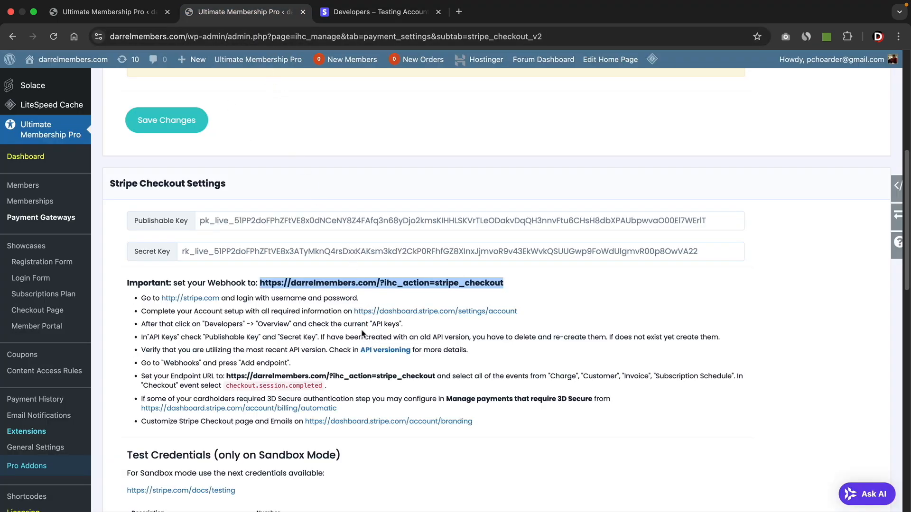
double_click(564, 376)
double_click(594, 376)
double_click(634, 376)
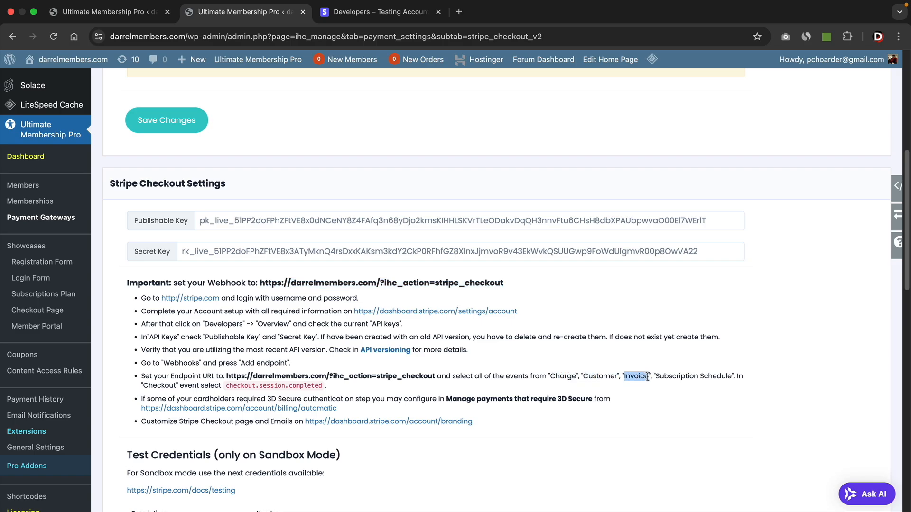
drag(659, 376, 664, 375)
drag(707, 376, 733, 375)
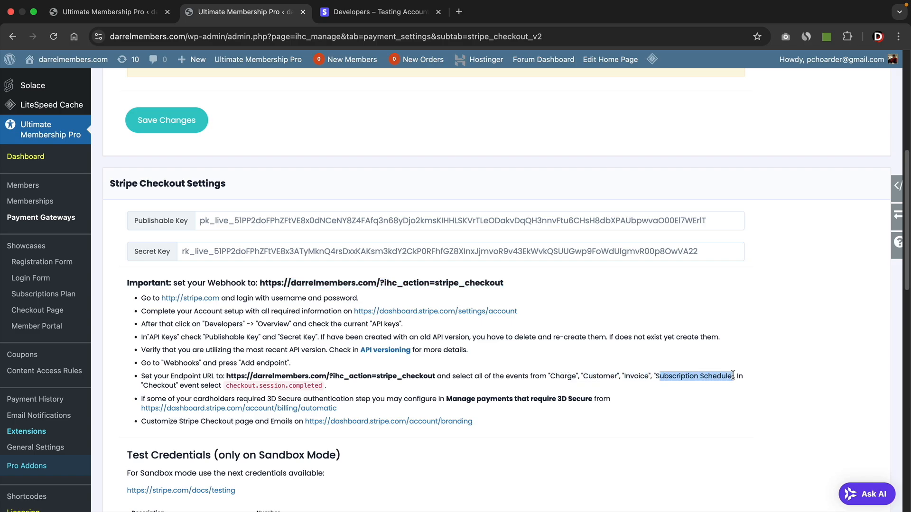
click(388, 17)
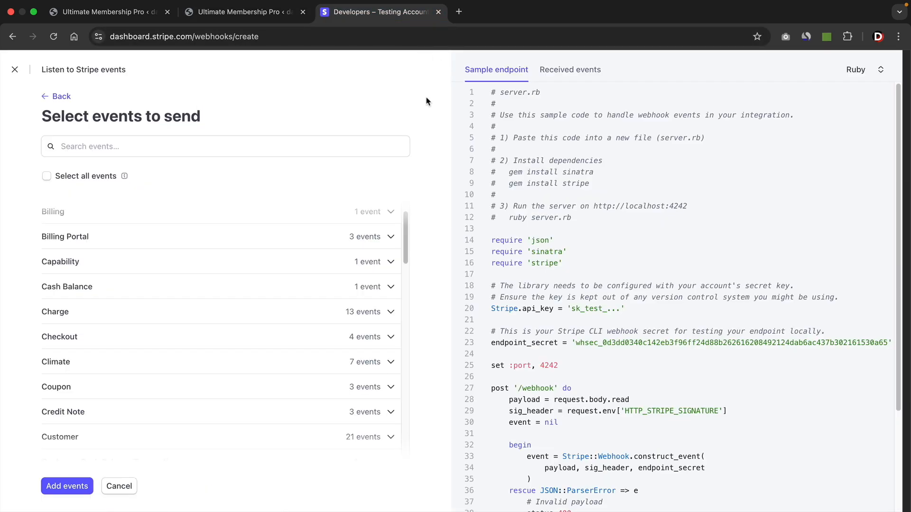
Select all Charge and all Customer events for the checkout endpoint.
click(124, 311)
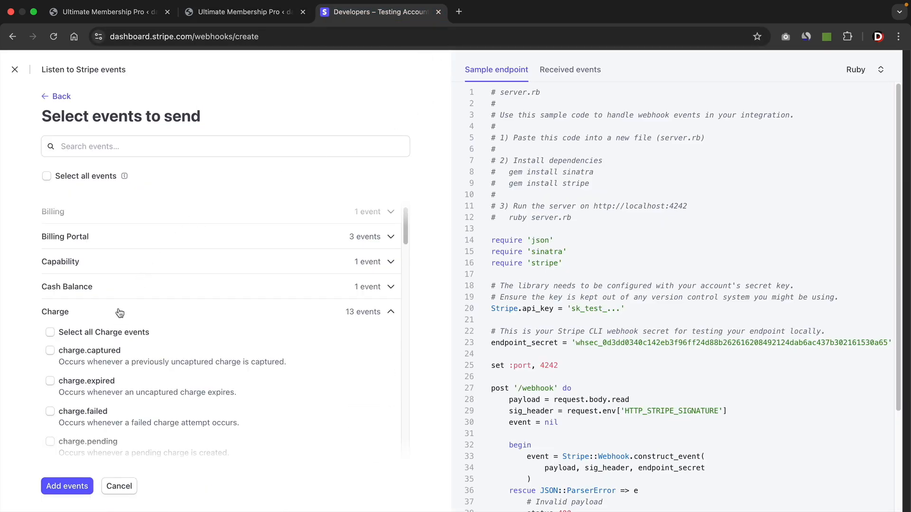
click(53, 334)
click(65, 314)
scroll(77, 320, down, 6)
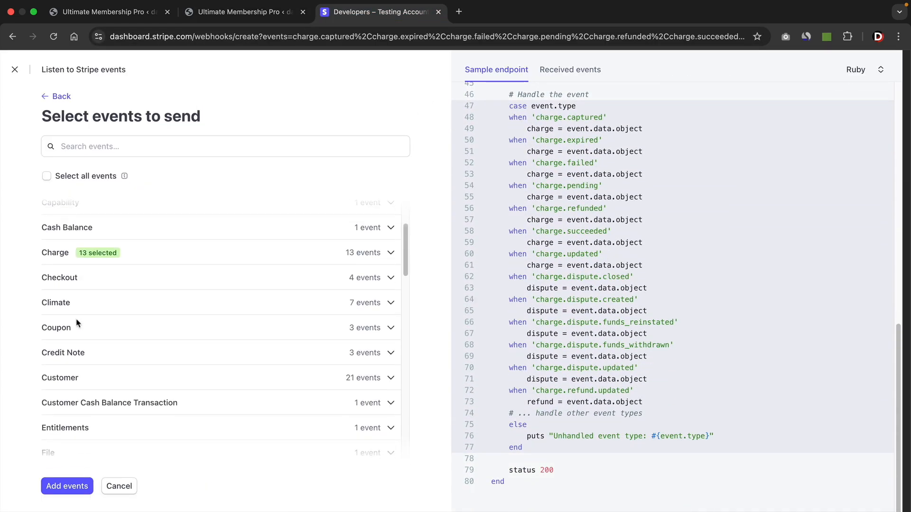
scroll(75, 319, down, 5)
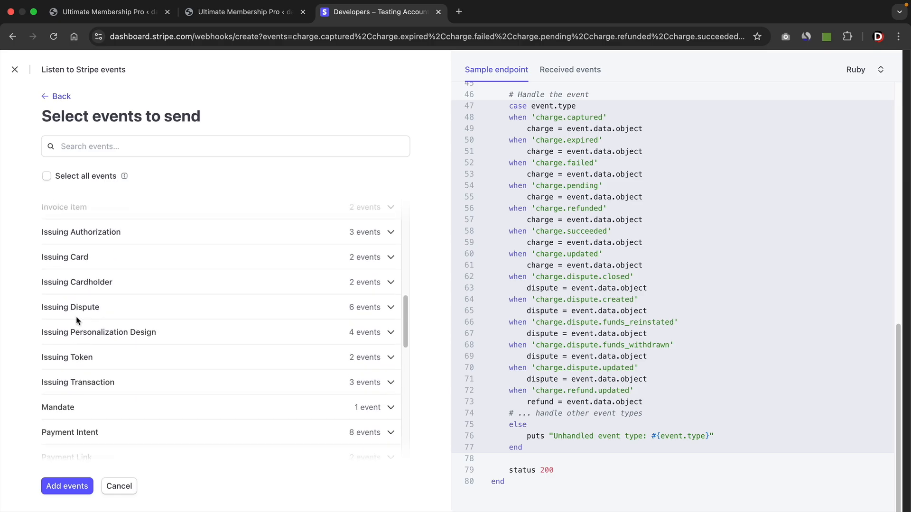
scroll(81, 313, up, 10)
click(69, 410)
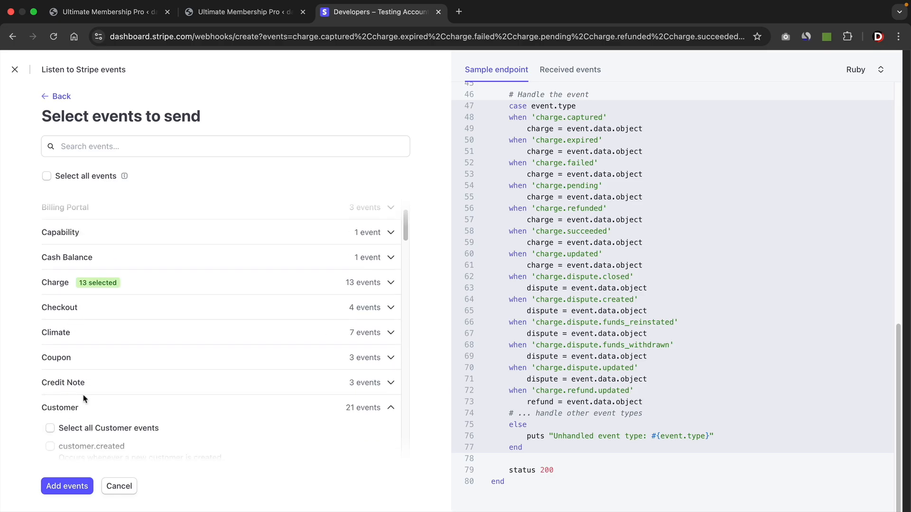
click(50, 350)
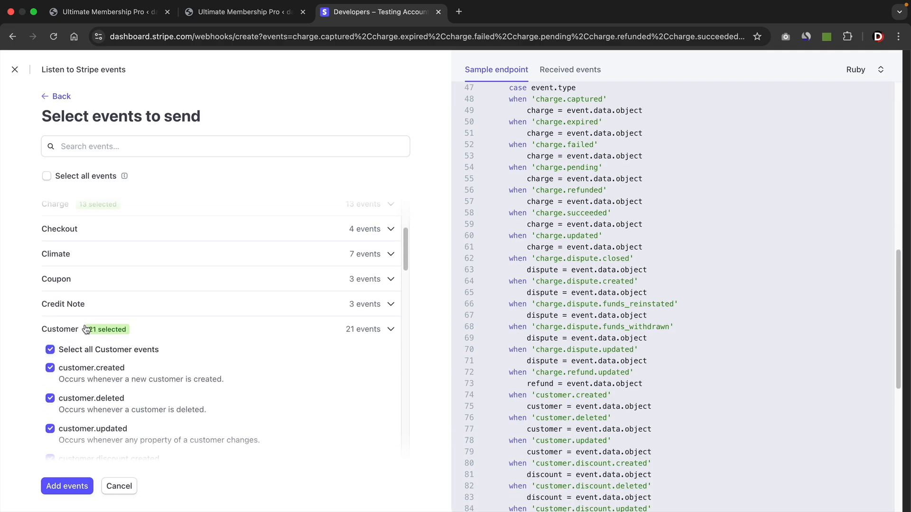
click(104, 329)
scroll(132, 337, down, 10)
scroll(135, 338, down, 10)
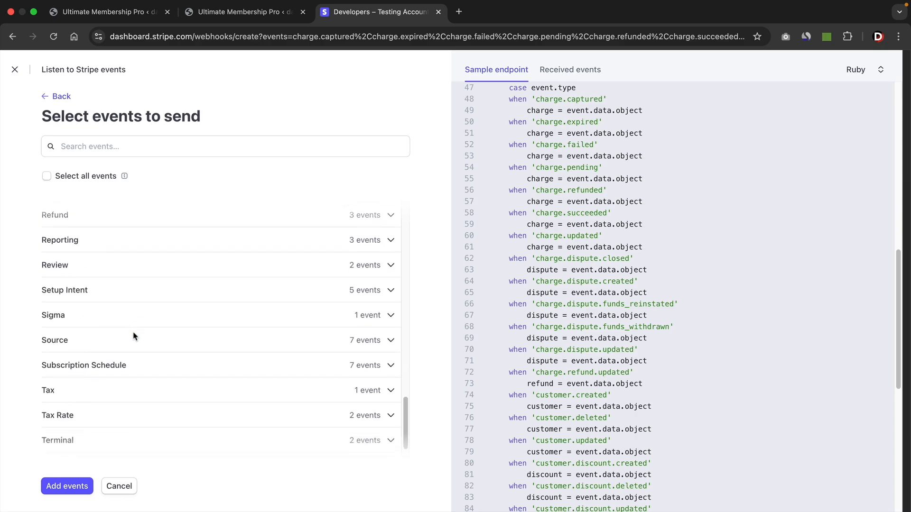
scroll(130, 336, up, 15)
Select all Invoice and Subscription Schedule events.
click(55, 253)
click(50, 273)
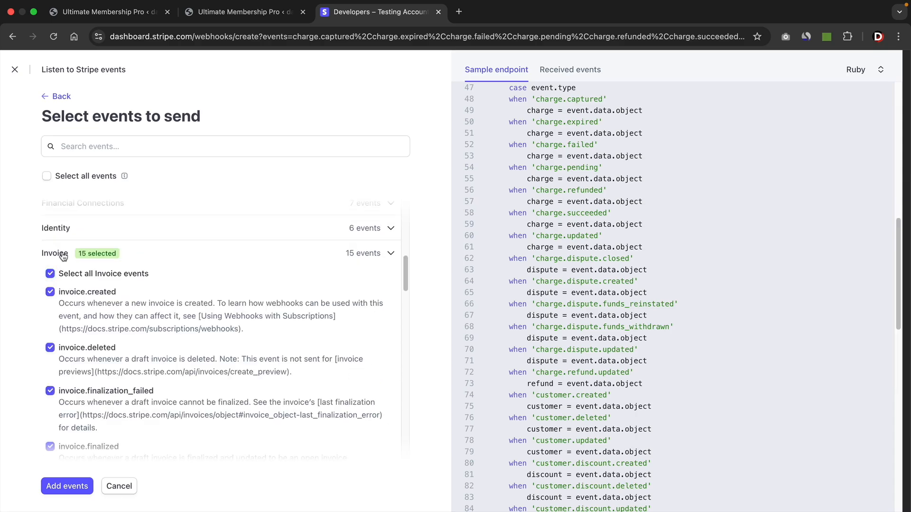
click(61, 254)
scroll(128, 311, down, 8)
scroll(133, 316, down, 8)
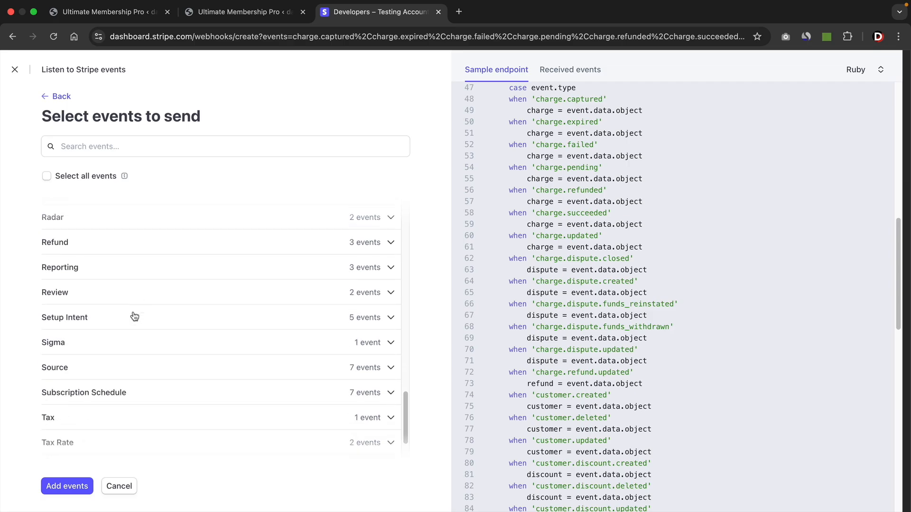
click(89, 345)
click(69, 364)
click(71, 345)
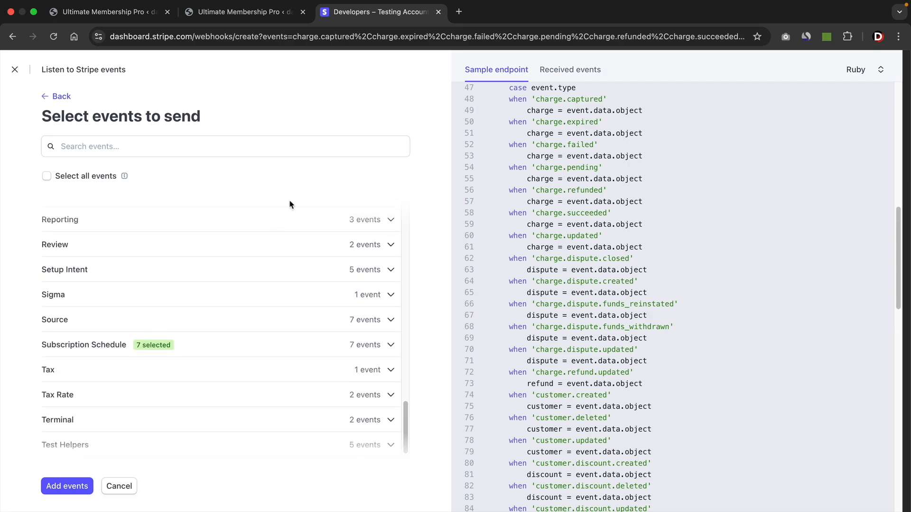
Confirm Checkout is also required and select all Checkout events.
click(266, 14)
drag(145, 386, 178, 387)
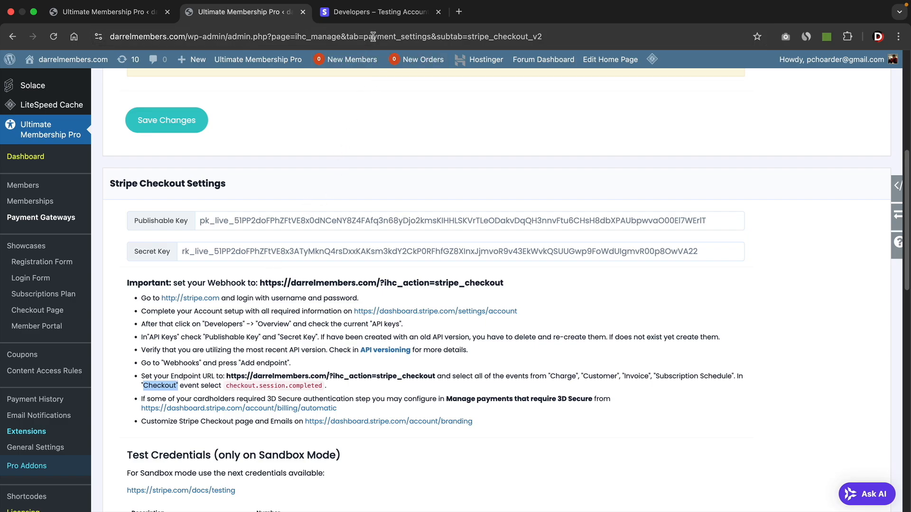
click(375, 16)
scroll(207, 315, up, 5)
scroll(208, 315, up, 15)
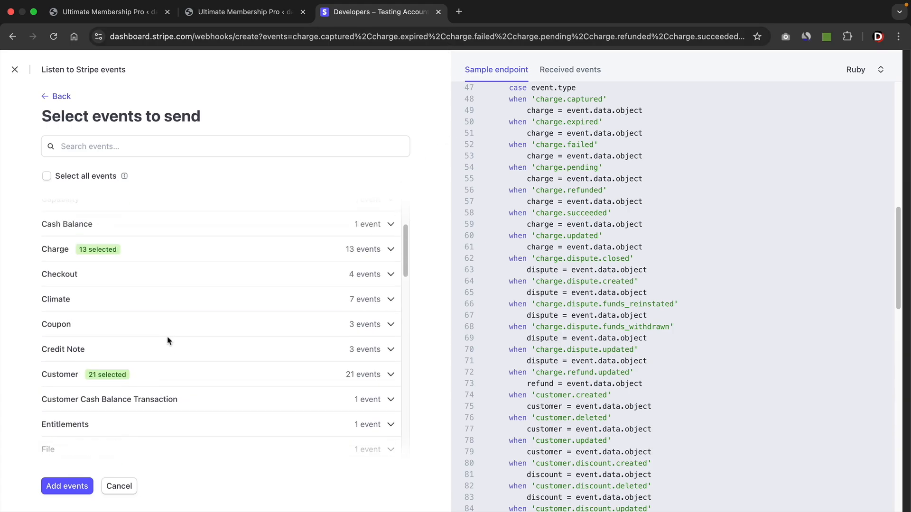
click(100, 275)
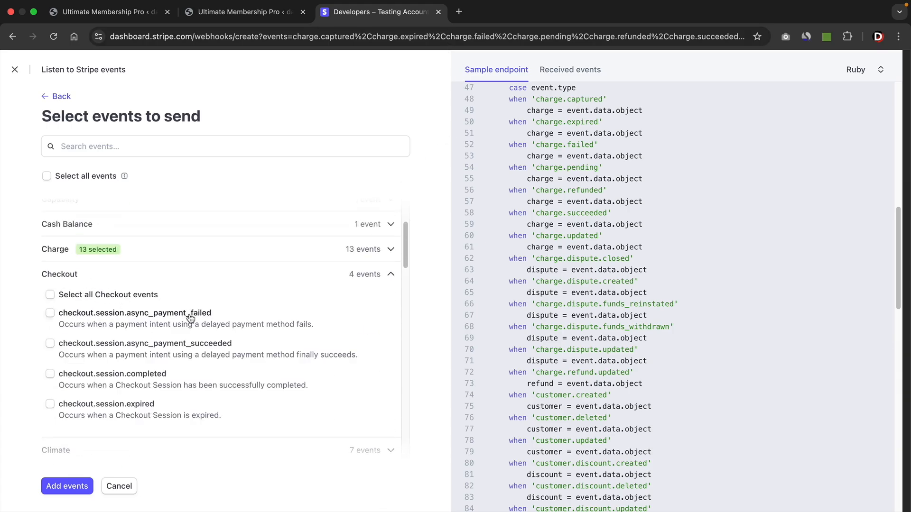
click(50, 294)
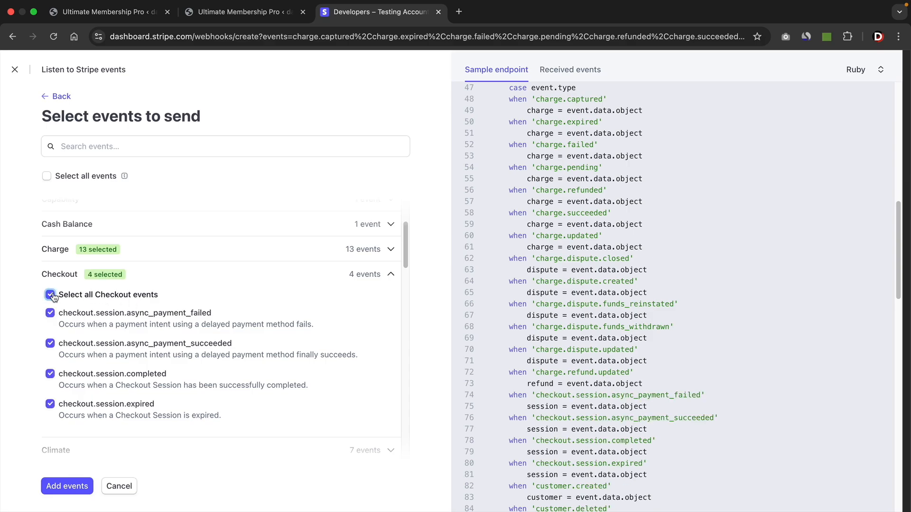
click(163, 276)
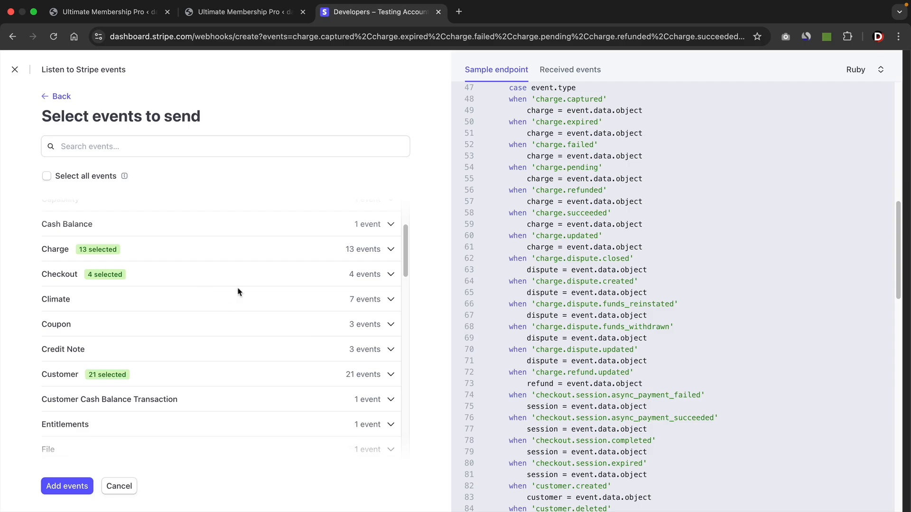
Add the 66 chosen events and create the stripe_checkout webhook endpoint.
click(67, 485)
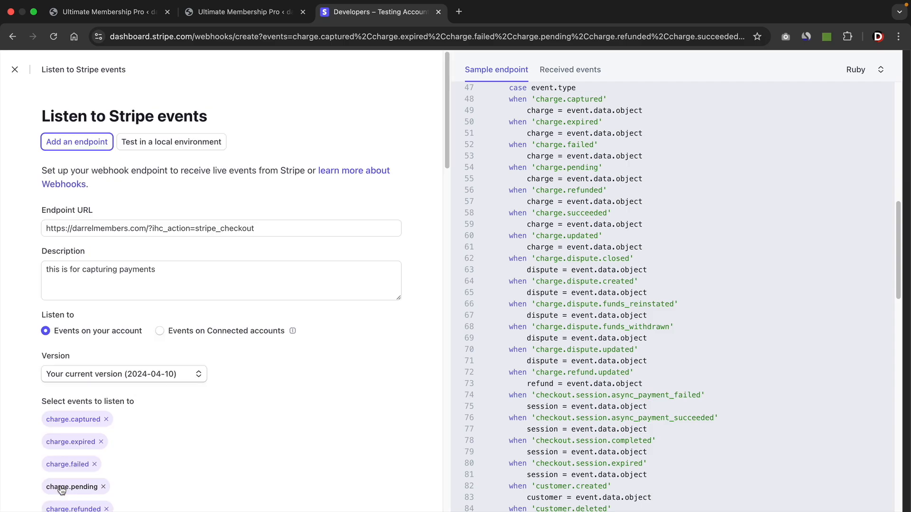
scroll(236, 427, down, 20)
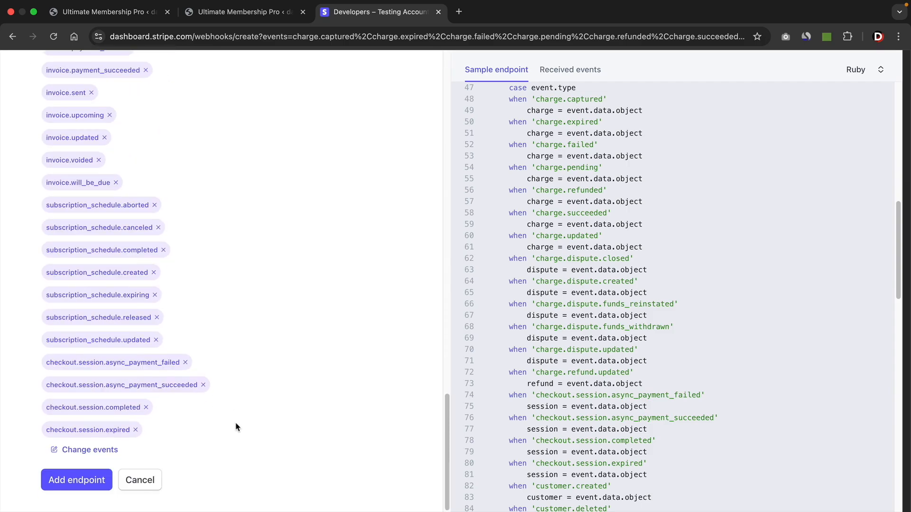
click(85, 479)
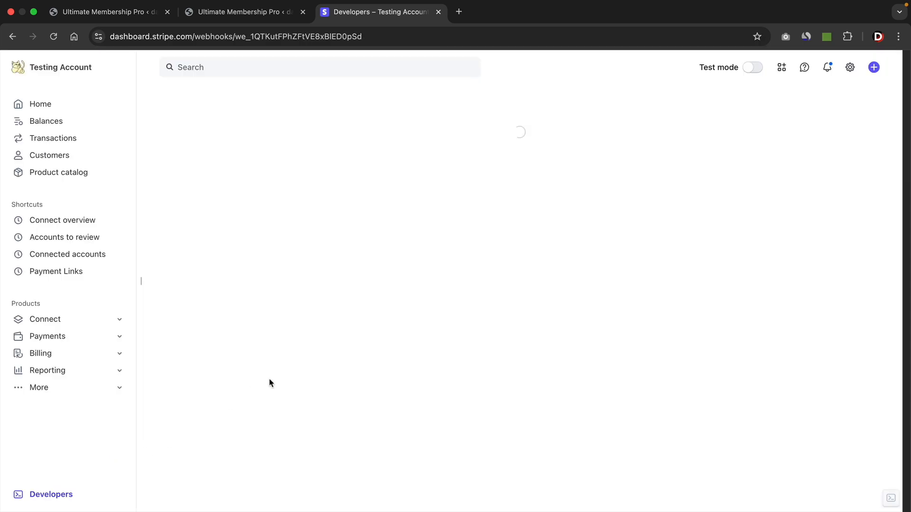
click(254, 14)
Scroll through the Stripe Checkout settings and highlight the test credit card number.
scroll(353, 341, down, 5)
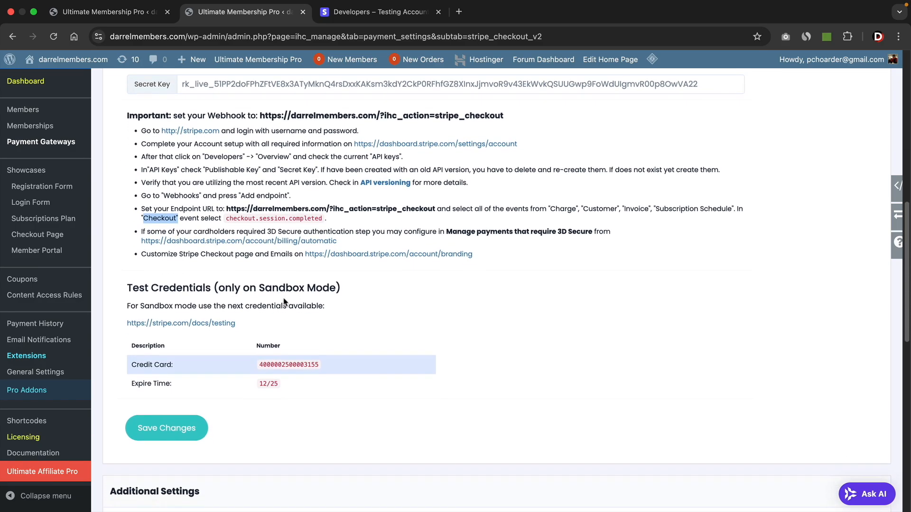
scroll(287, 301, down, 3)
drag(152, 212, 206, 212)
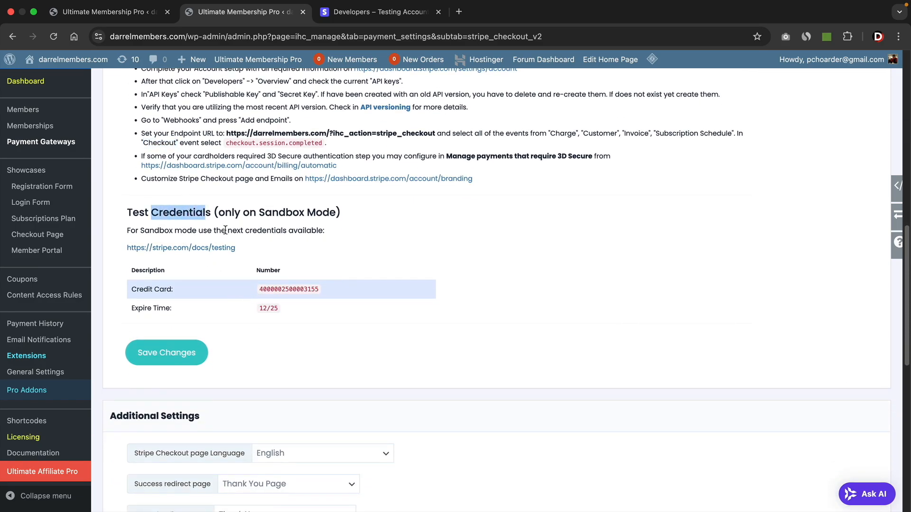
drag(256, 290, 307, 289)
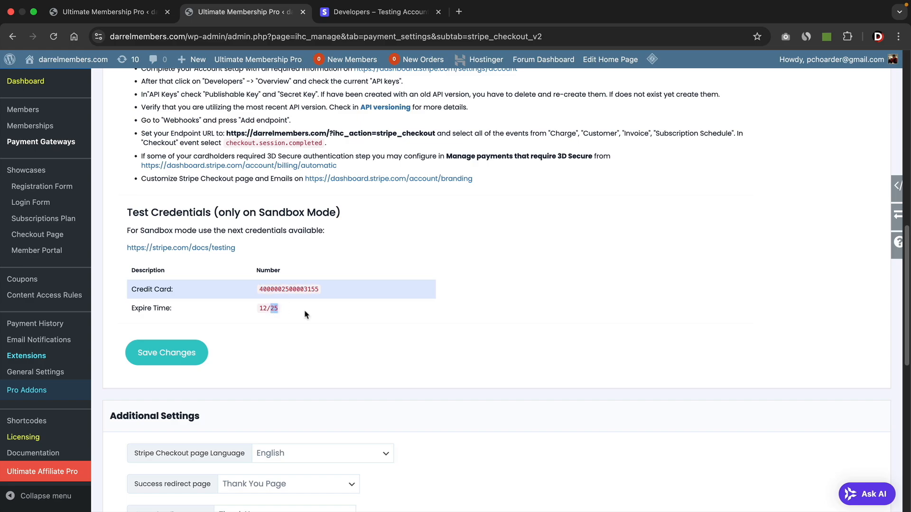
Choose Thank You Page for the success redirect and Thank You for the cancel redirect.
scroll(318, 317, down, 7)
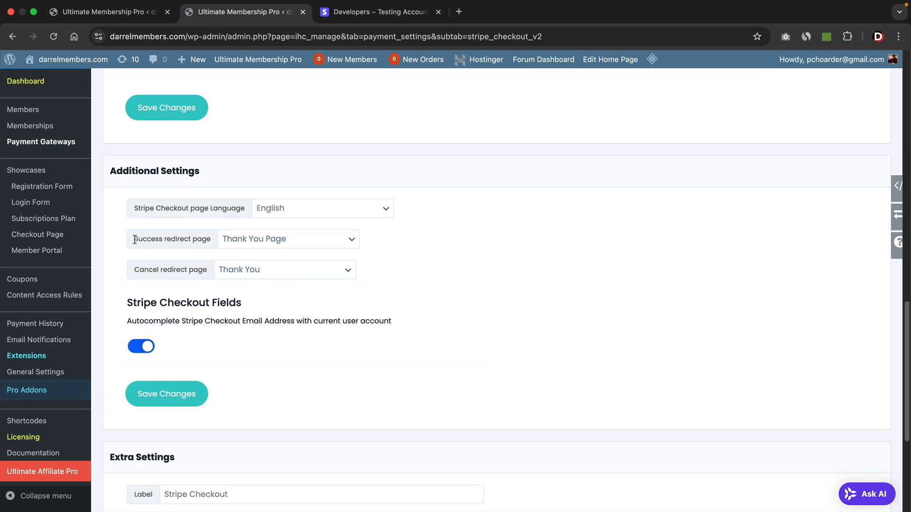
drag(137, 239, 260, 242)
click(260, 242)
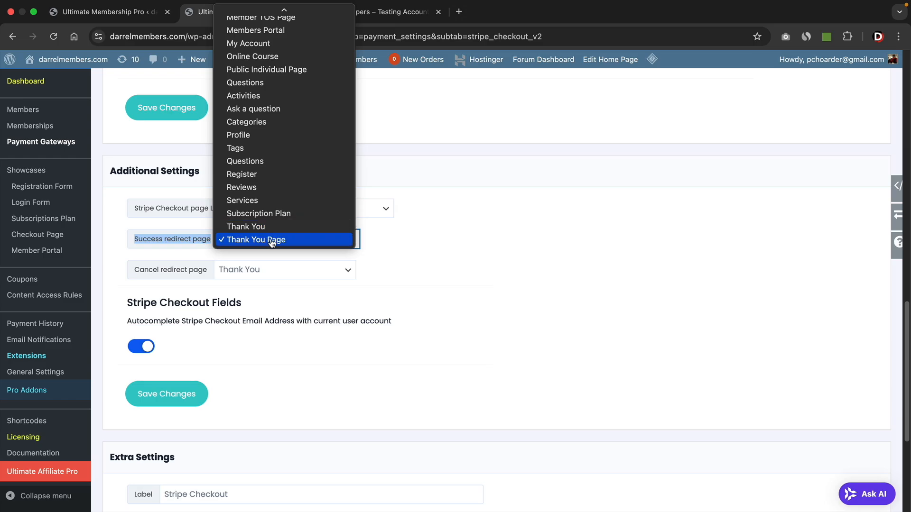
click(271, 241)
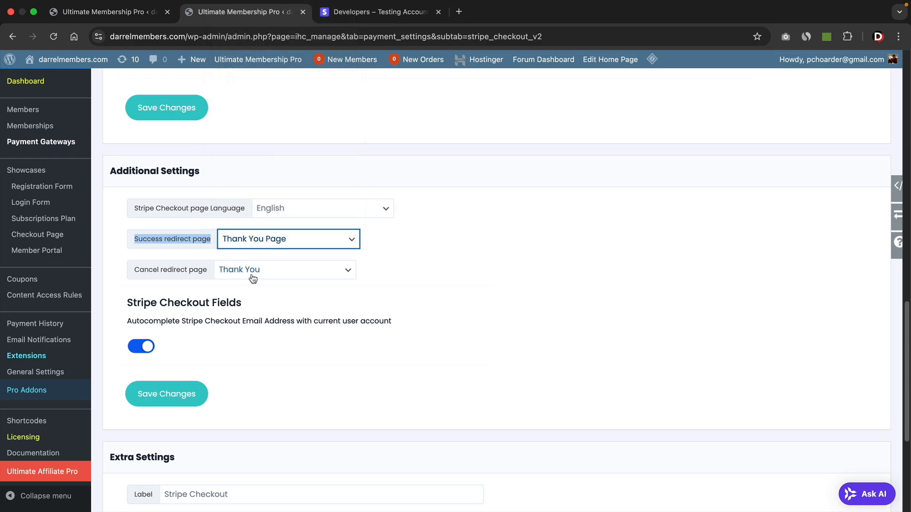
click(253, 277)
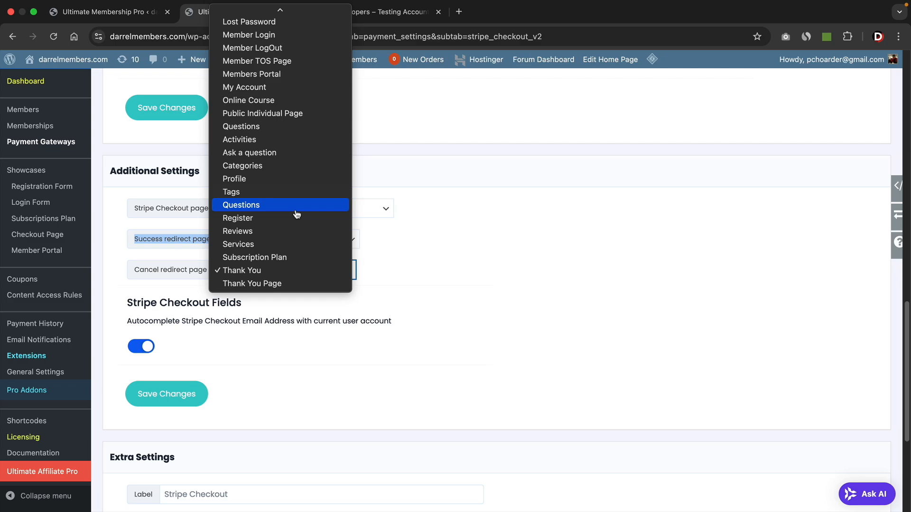
click(284, 270)
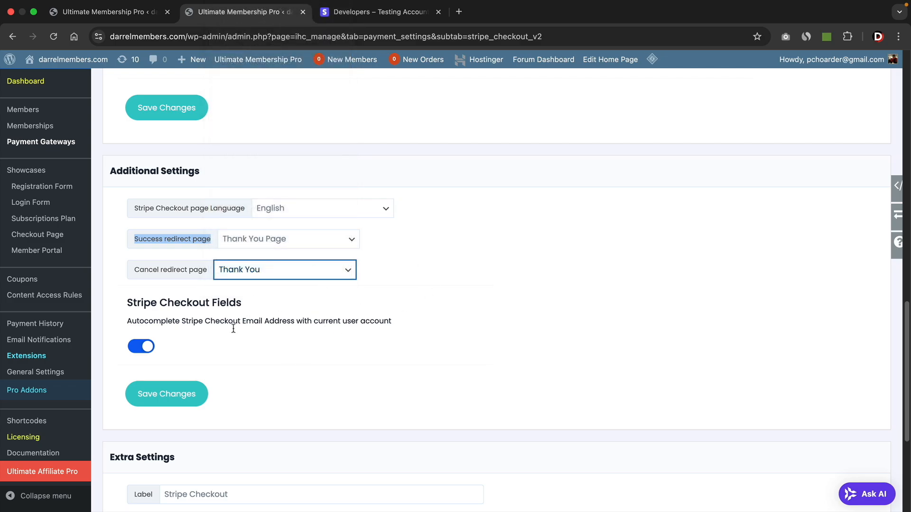
scroll(234, 348, down, 1)
Save the Stripe Checkout settings.
click(182, 380)
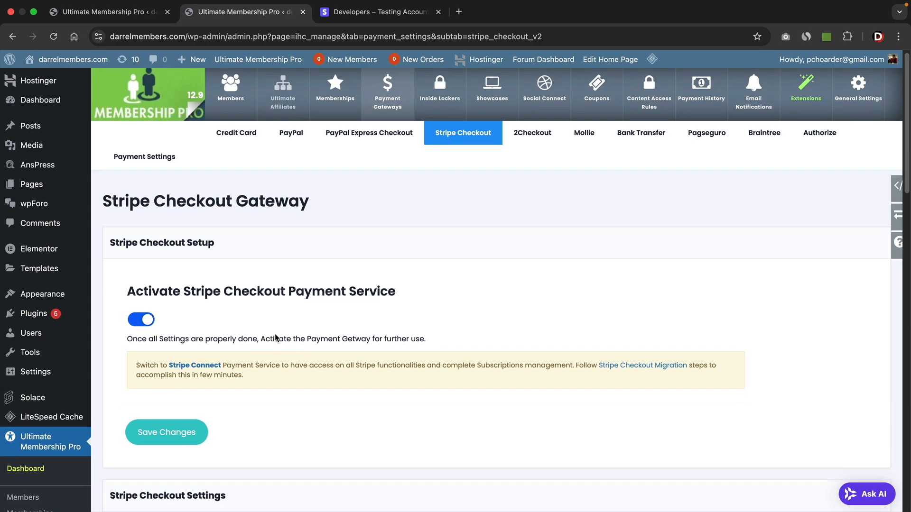
scroll(275, 337, down, 15)
scroll(275, 332, down, 8)
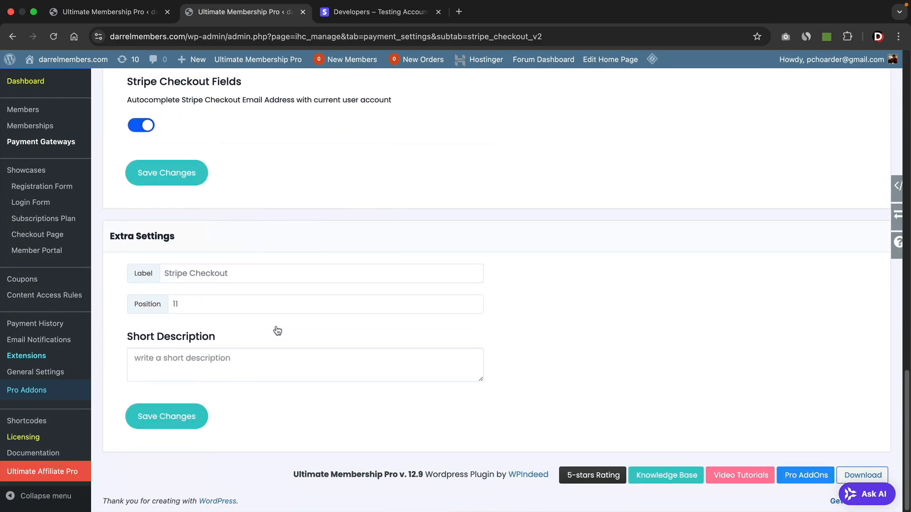
scroll(277, 331, up, 20)
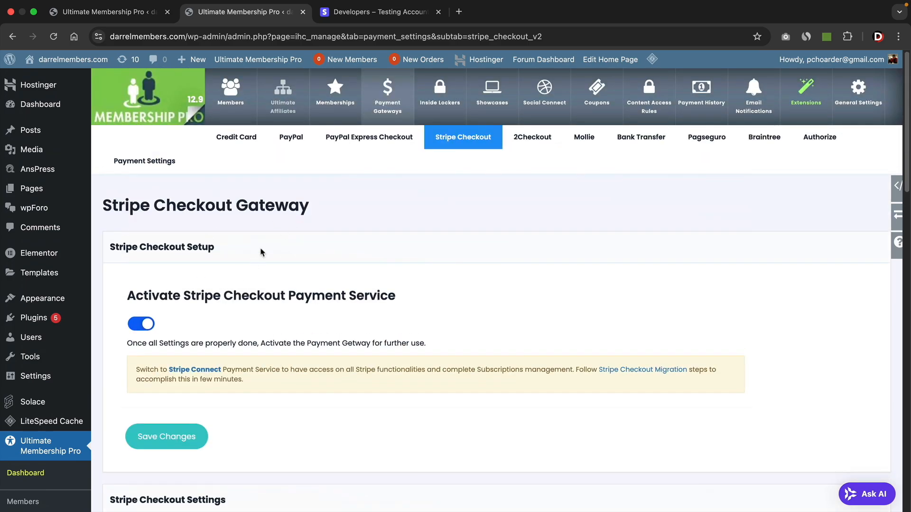
Go back to Payment Gateways and check that Stripe Checkout shows Settings: Completed.
click(387, 106)
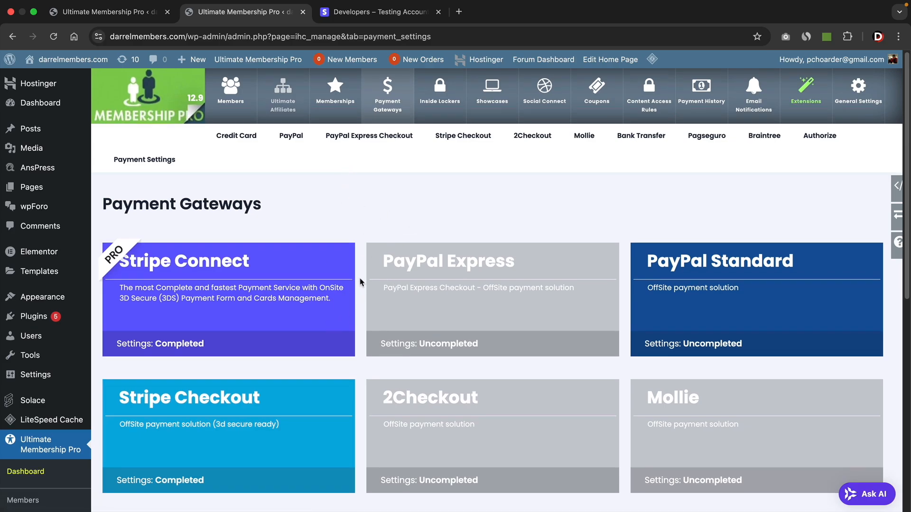
scroll(358, 280, down, 3)
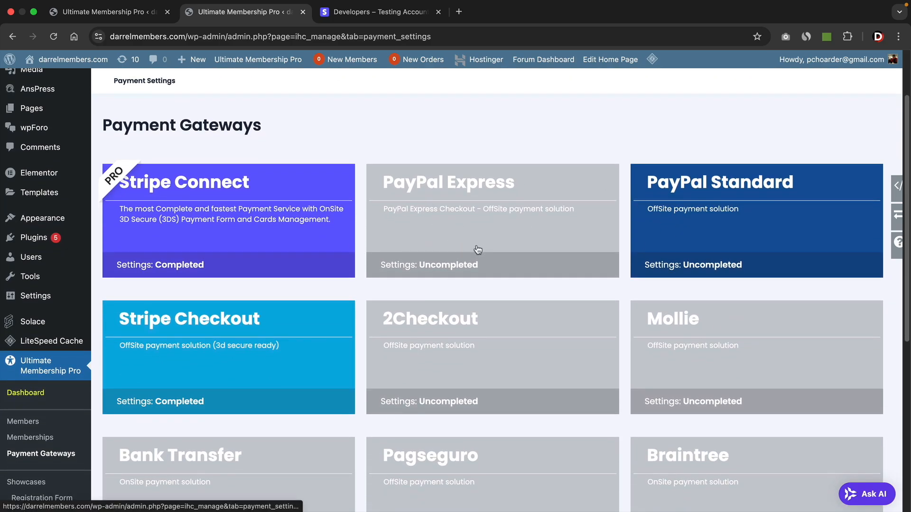
scroll(683, 363, down, 3)
scroll(682, 362, down, 2)
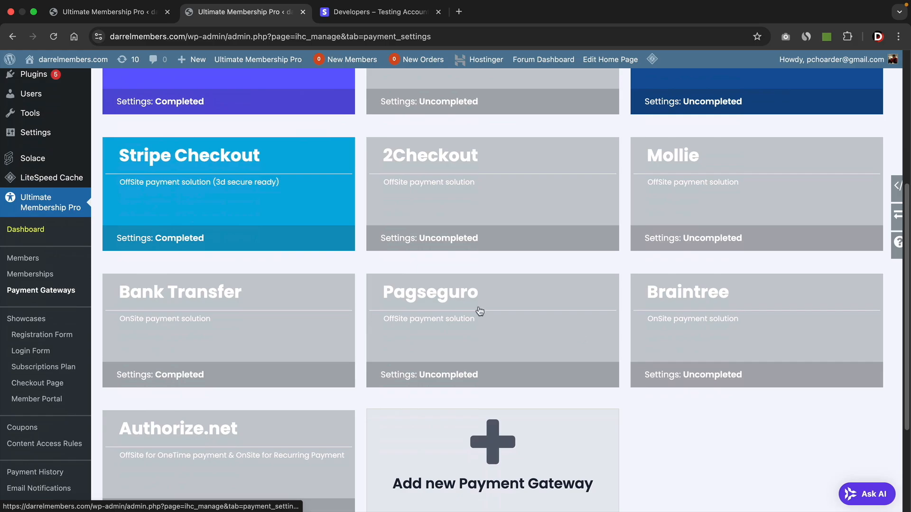
scroll(294, 394, up, 5)
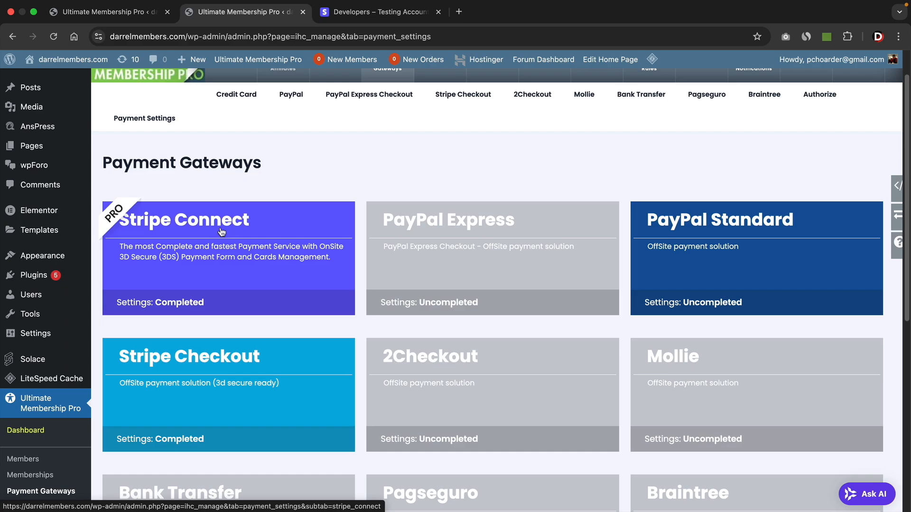
Review the four succeeded $1.00 All Access payments under Stripe Balances > Transactions, then return to WordPress.
click(351, 13)
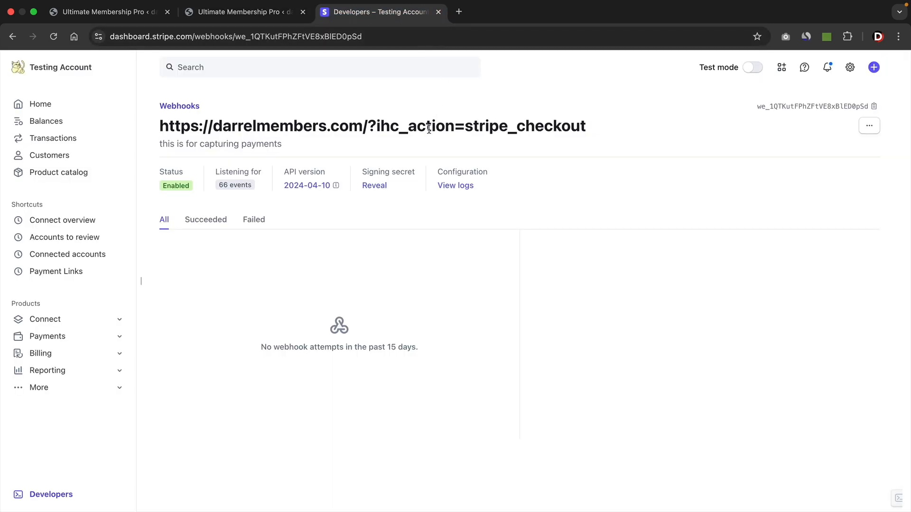
click(63, 120)
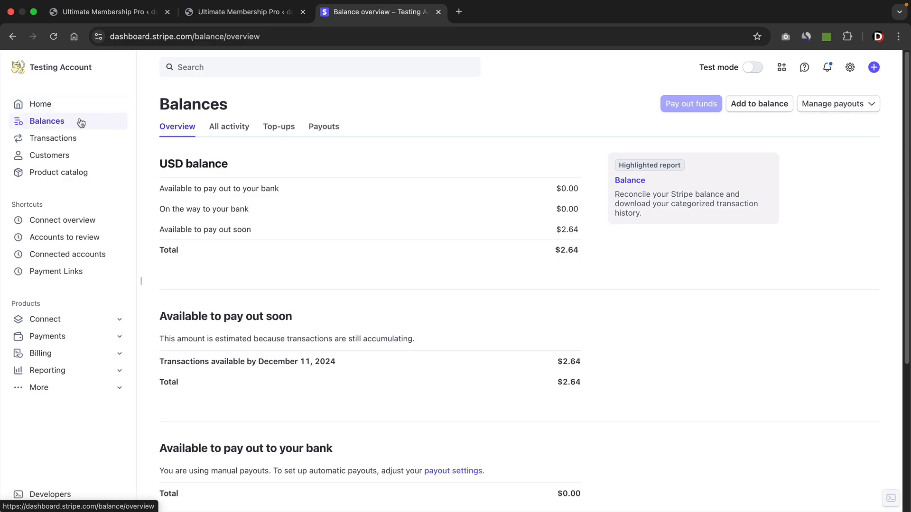
click(62, 139)
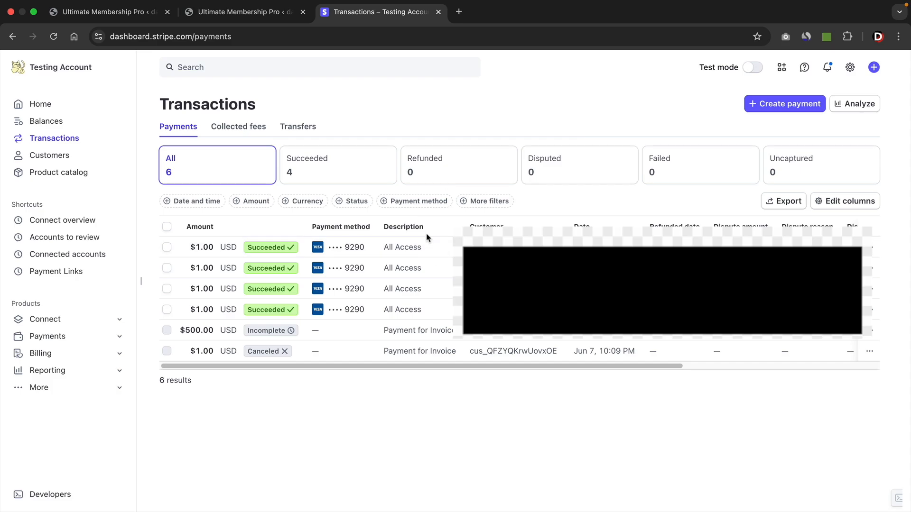
click(271, 17)
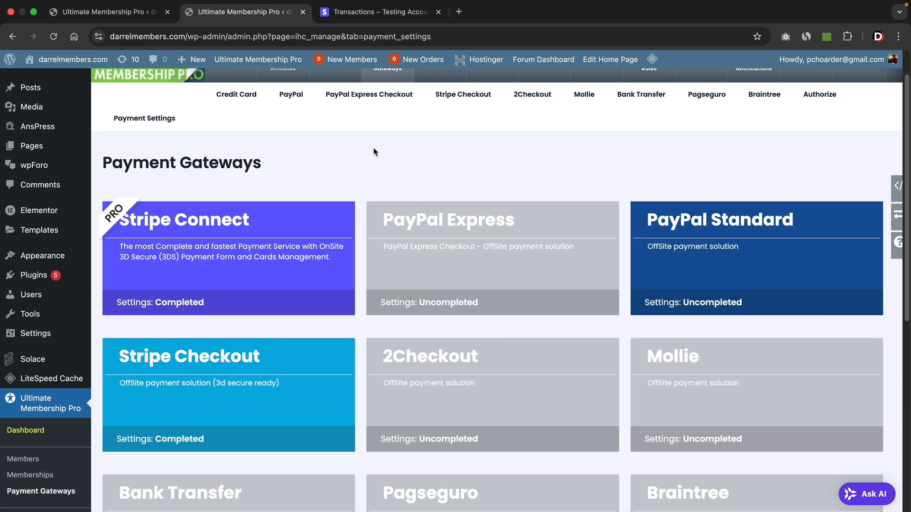
click(389, 19)
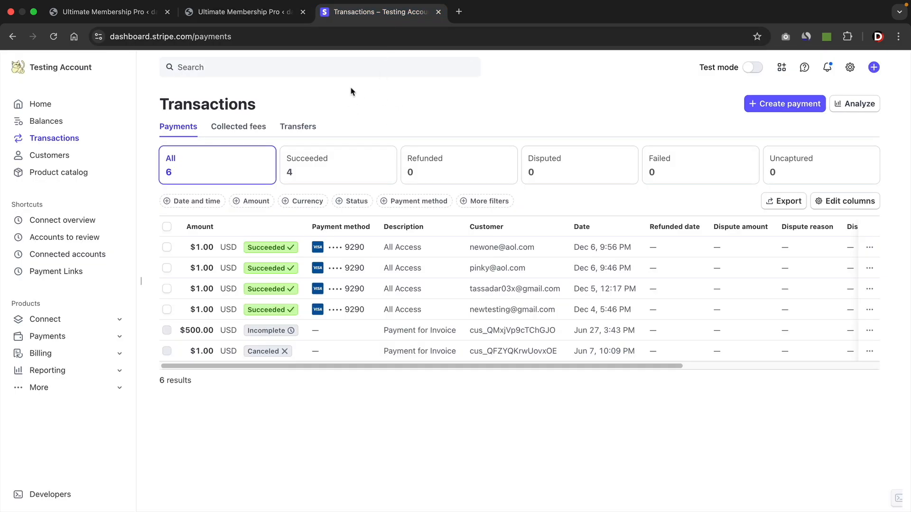
click(255, 15)
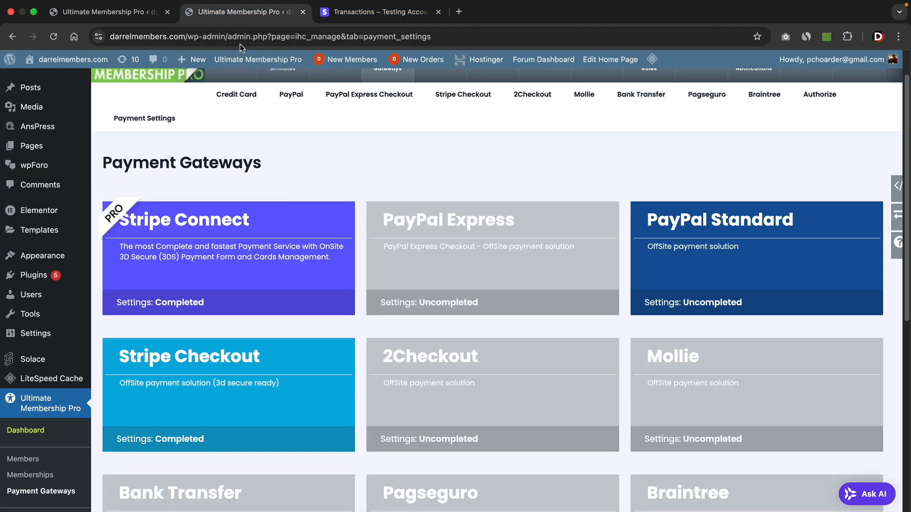
scroll(298, 176, up, 2)
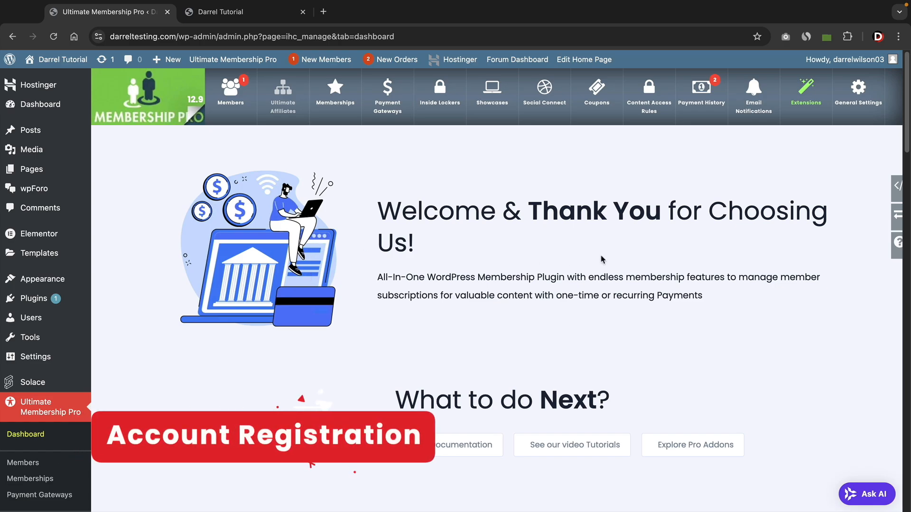
Open the Register Page link from UMP General Settings > Pages Setup in a new tab.
click(859, 109)
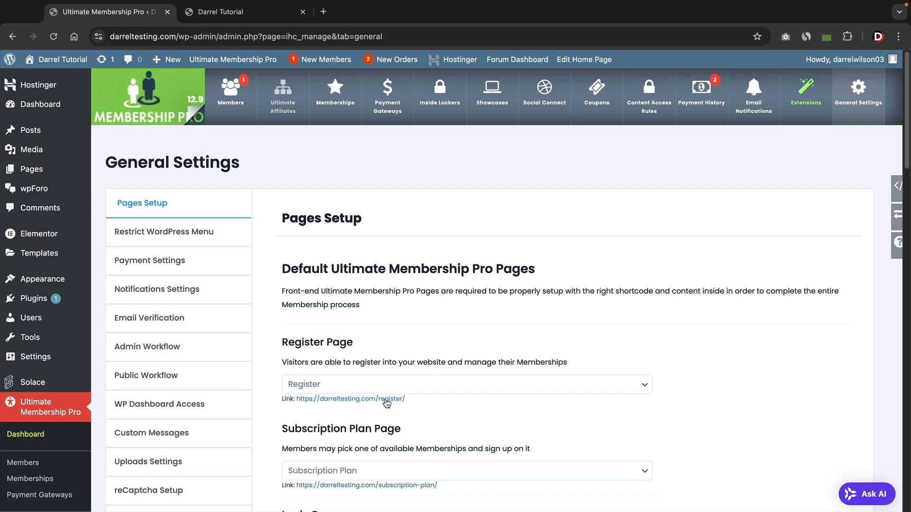
right_click(365, 402)
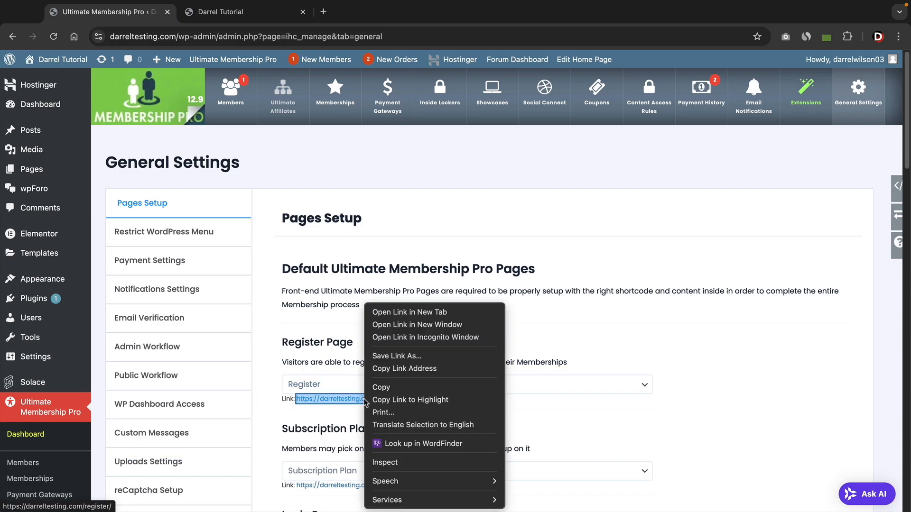
click(411, 312)
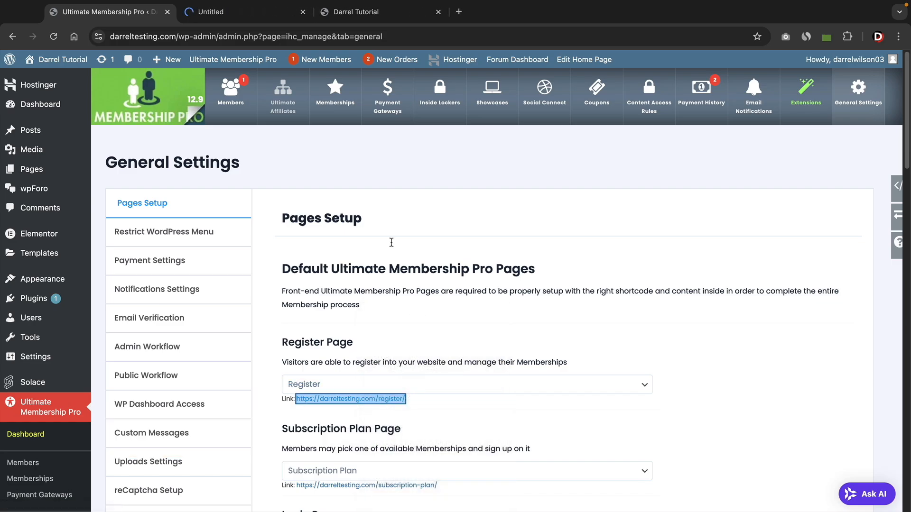
click(242, 12)
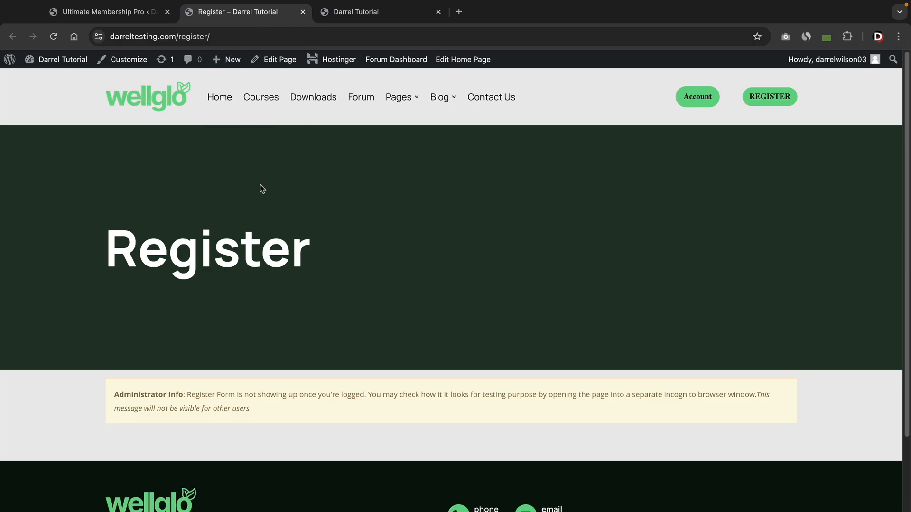
Look over the Pages Setup list again, then return to the Register page tab.
click(130, 14)
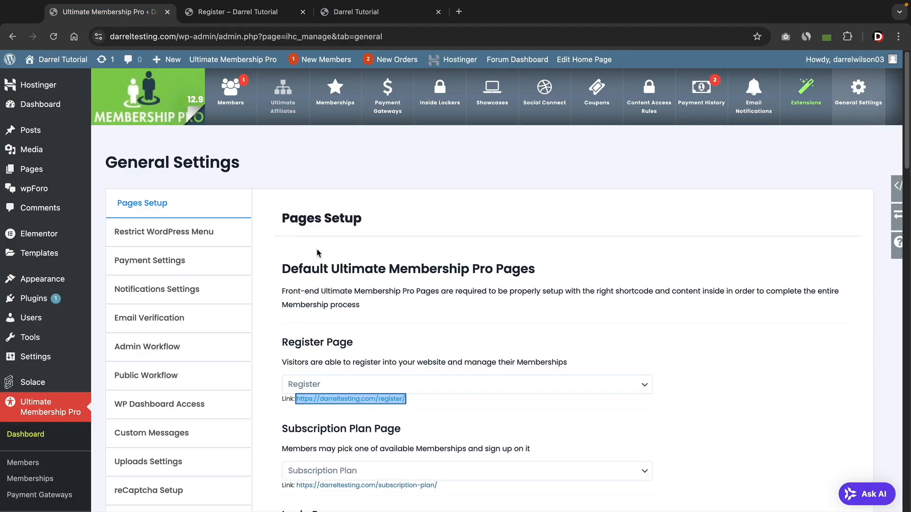
scroll(332, 238, down, 2)
scroll(320, 256, down, 5)
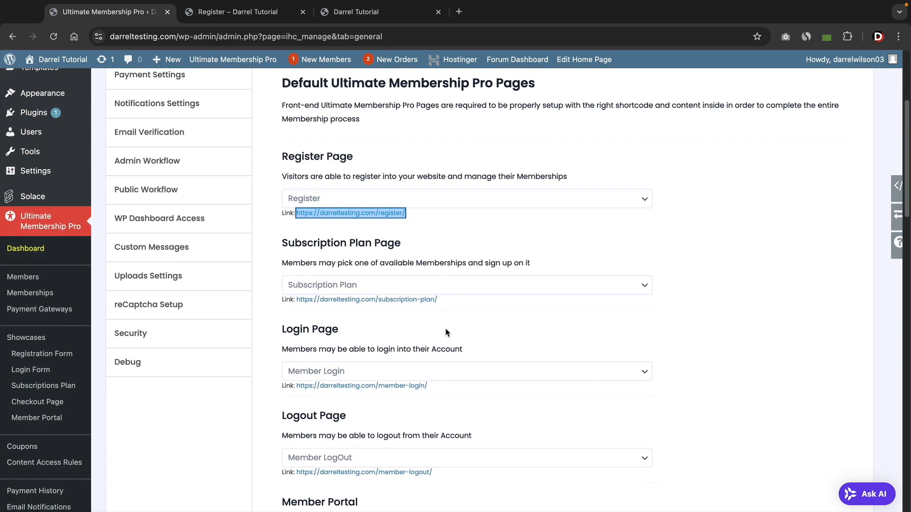
scroll(382, 329, down, 3)
scroll(383, 329, up, 10)
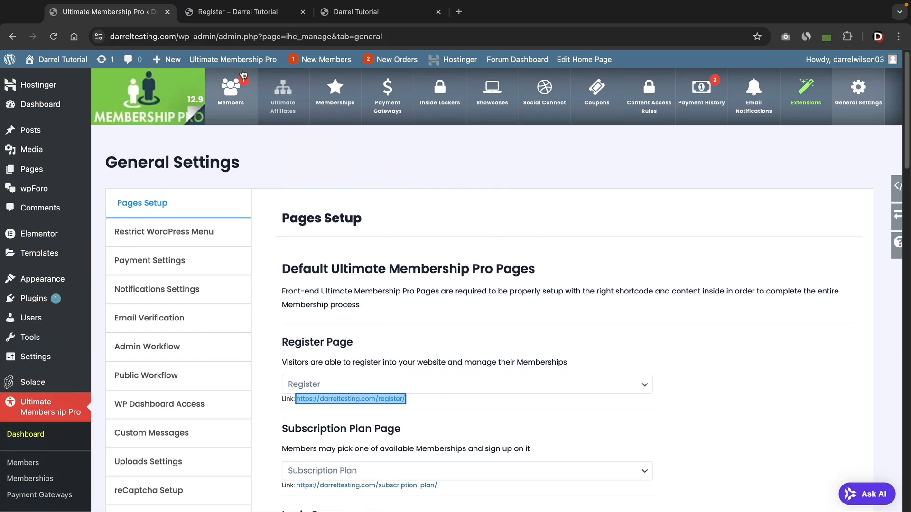
click(233, 14)
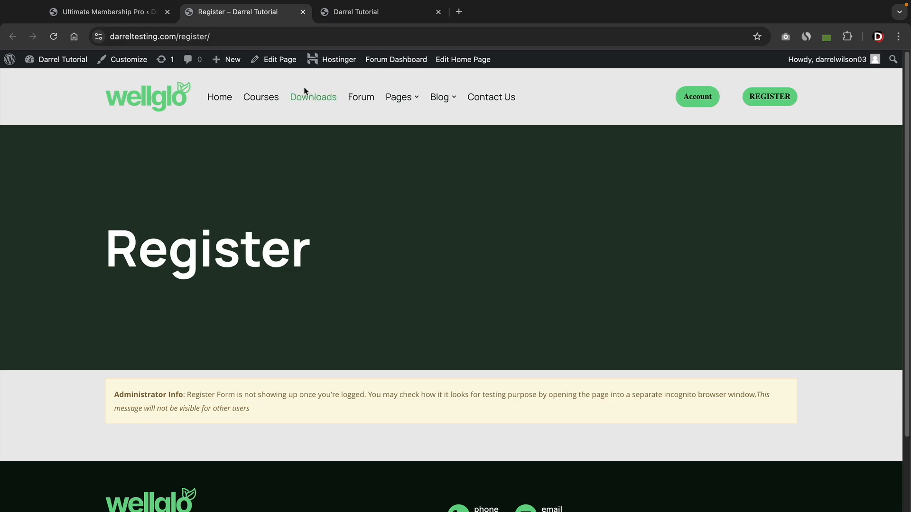
Open the Register page for editing, update it, and launch it in Elementor.
click(279, 65)
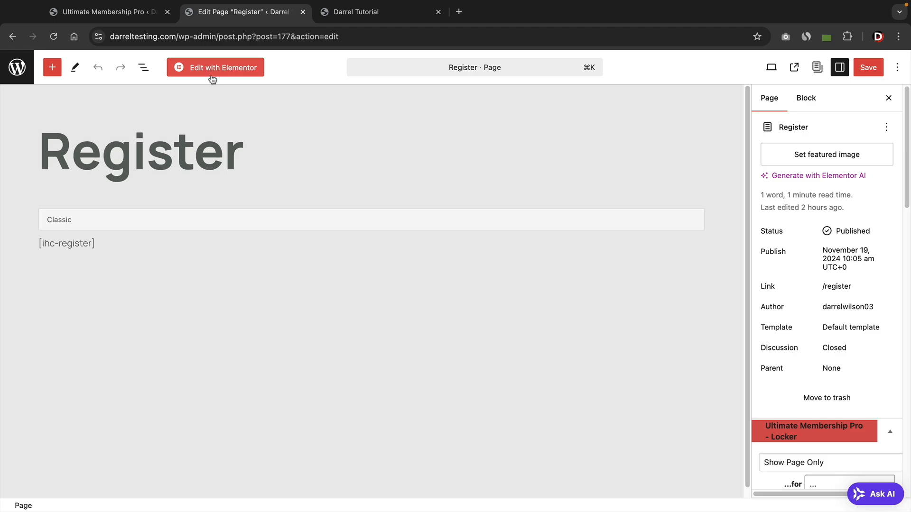
scroll(784, 293, down, 15)
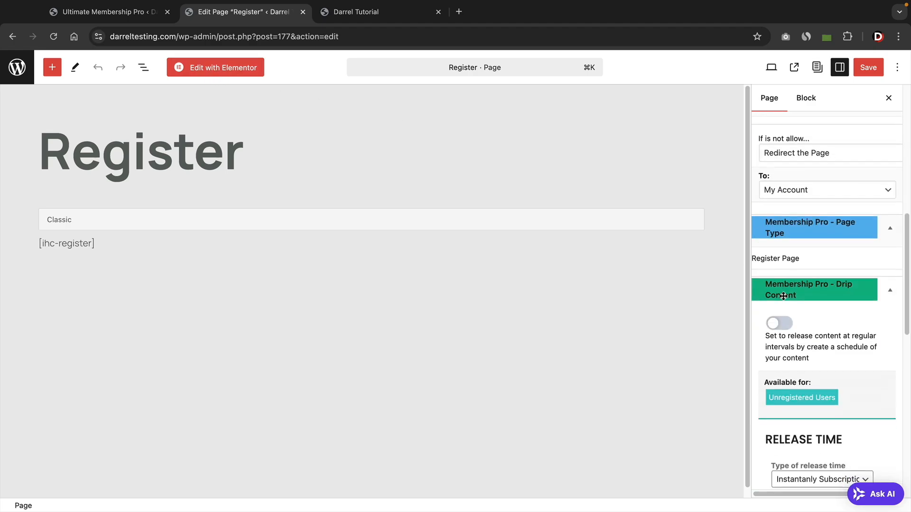
scroll(783, 296, down, 3)
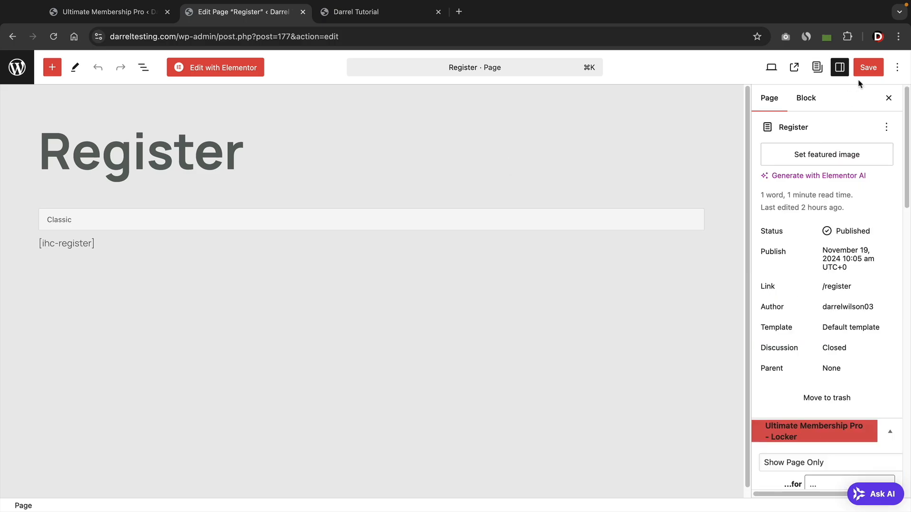
click(868, 67)
click(242, 67)
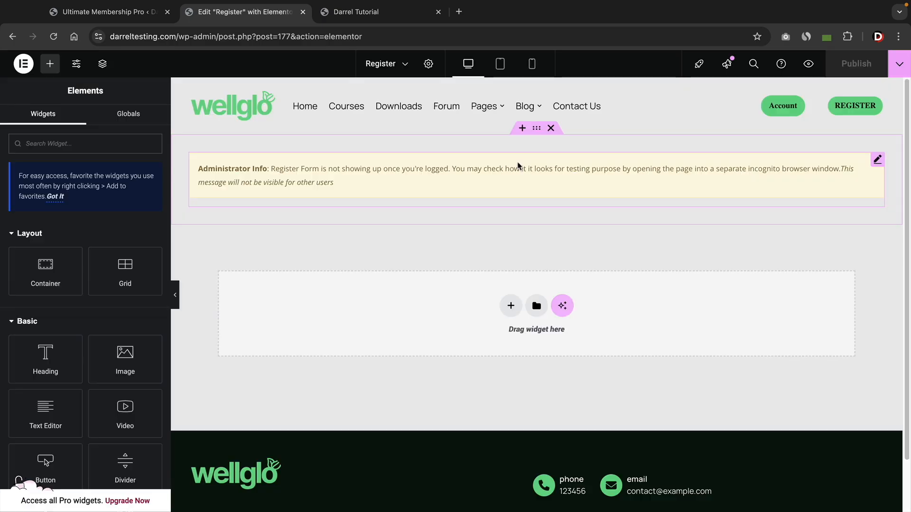
Add a single-column Flexbox container above the form and drop a Heading widget into it.
click(522, 128)
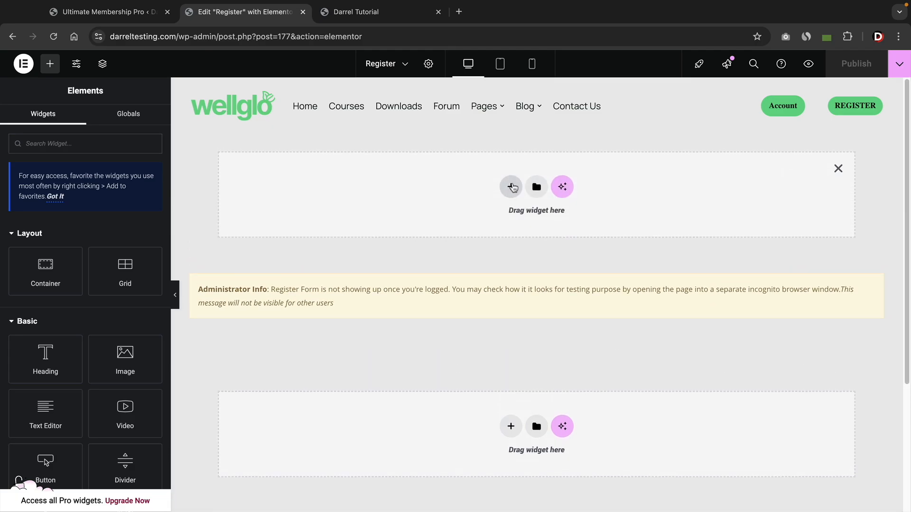
click(511, 185)
click(496, 233)
click(392, 218)
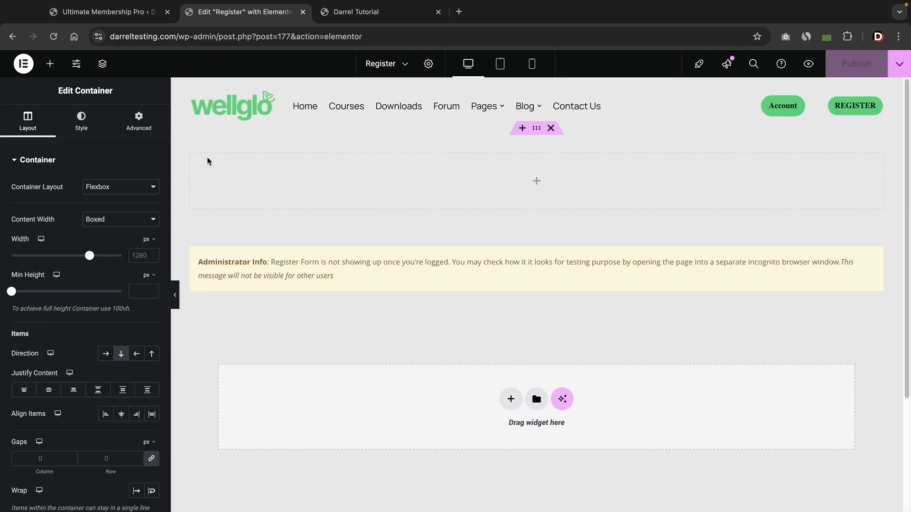
click(50, 64)
drag(45, 360, 401, 199)
Change the heading text to 'Register', center it, and publish the page.
triple_click(90, 200)
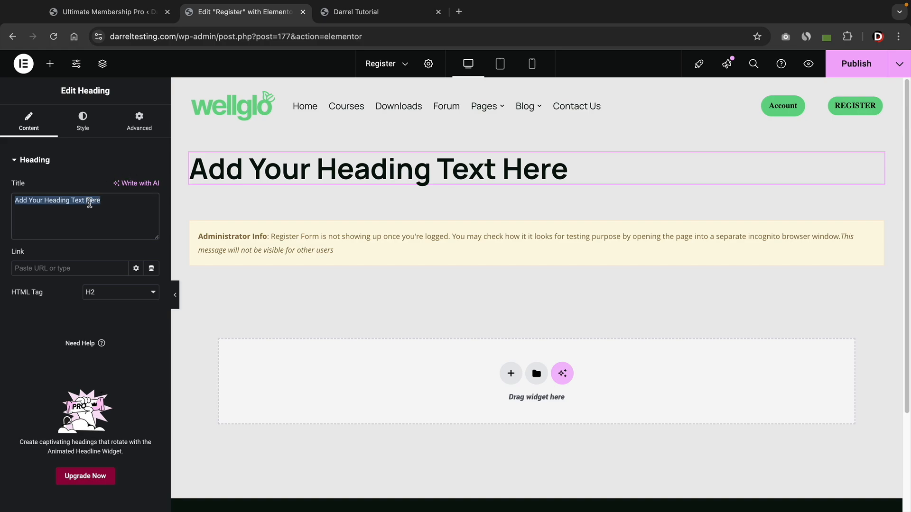
text(Register)
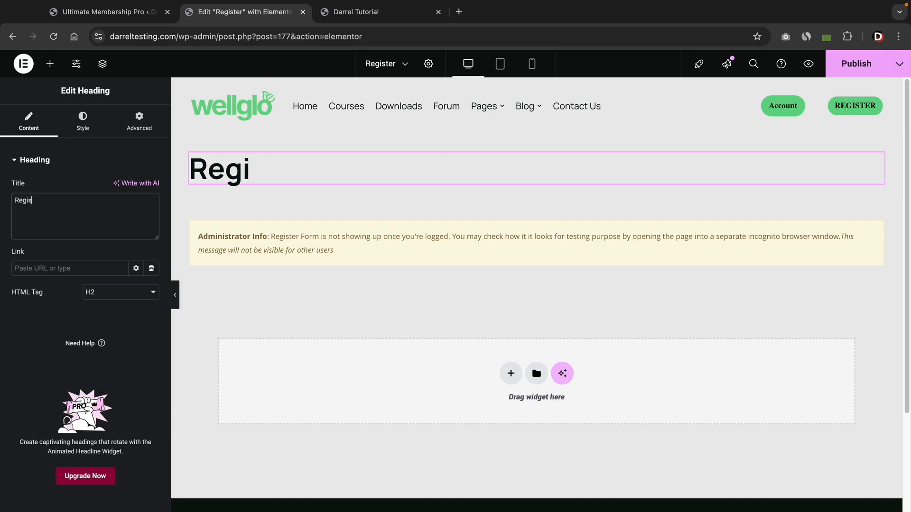
click(83, 119)
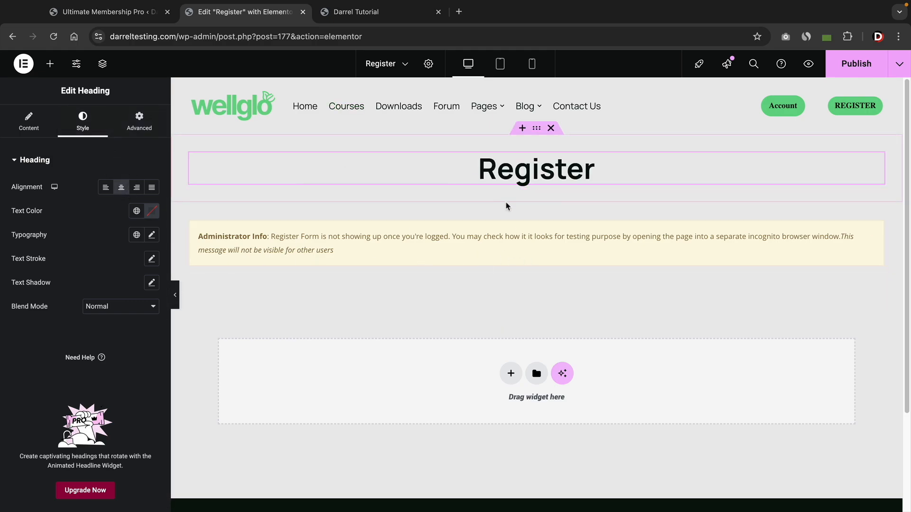
click(497, 237)
mouse_move(53, 224)
mouse_down()
mouse_move(20, 223)
mouse_move(58, 227)
mouse_up()
click(847, 70)
Preview the page, then load darreltesting.com/register in an incognito window and scroll its sign-up form.
click(808, 64)
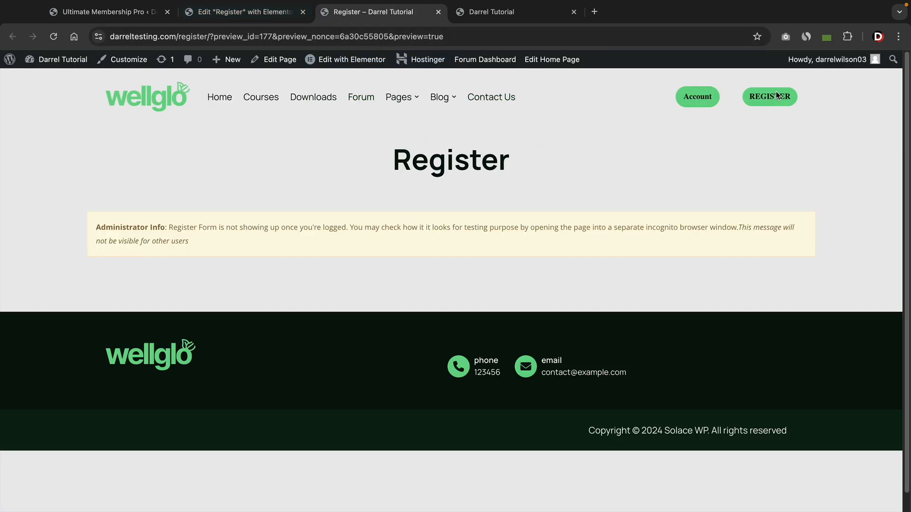
click(899, 37)
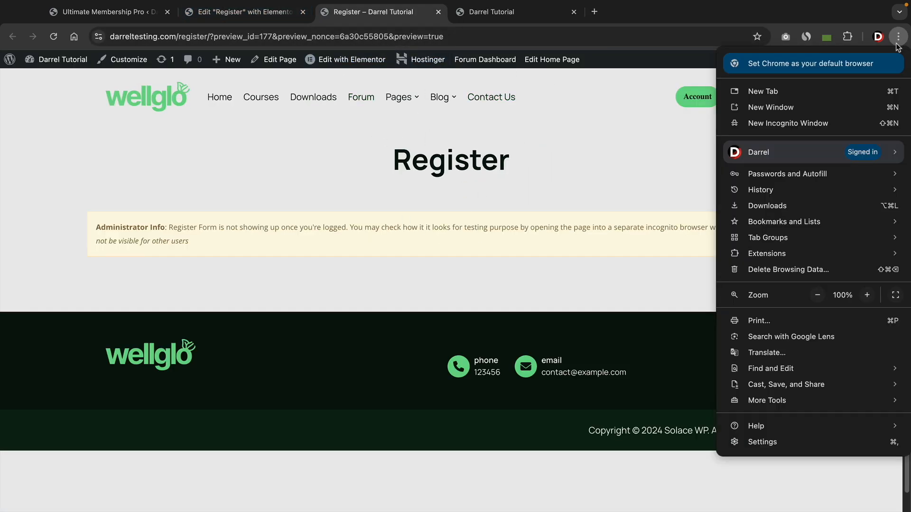
click(849, 124)
text(darreltesting.com/register/)
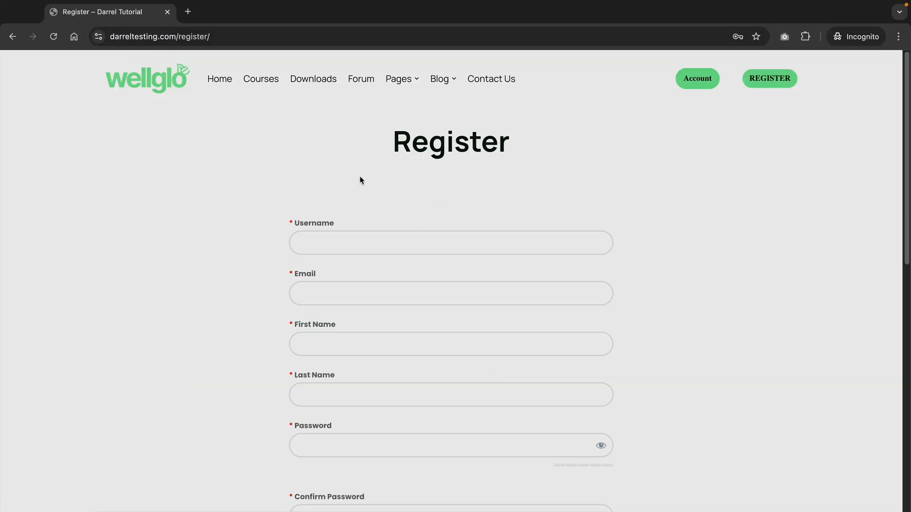
scroll(493, 284, down, 6)
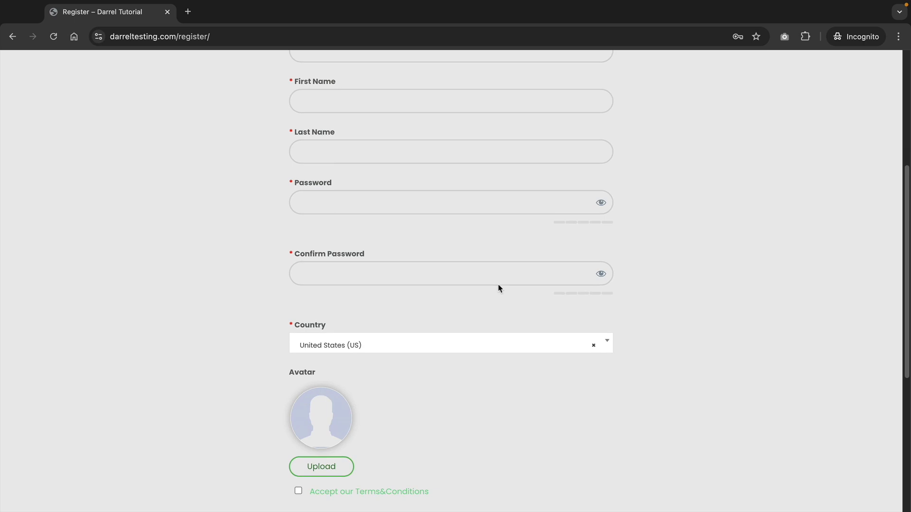
scroll(498, 288, down, 5)
scroll(467, 346, up, 11)
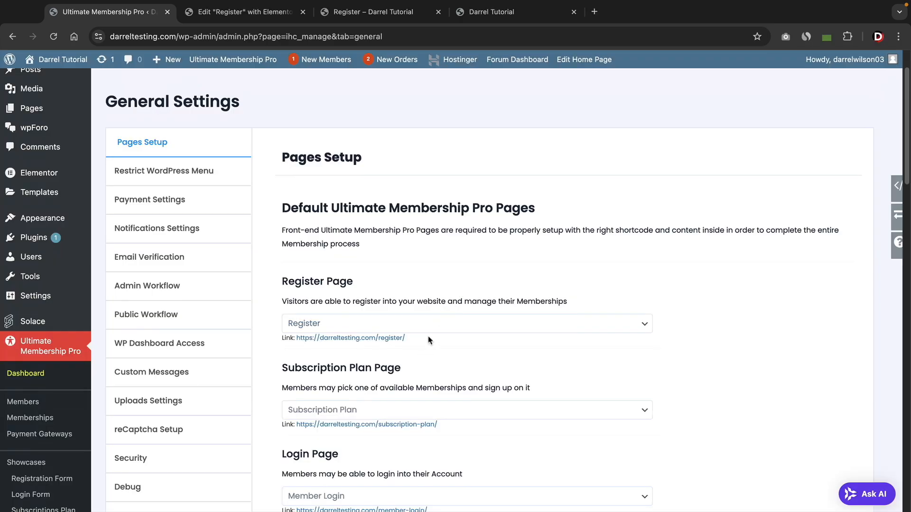
scroll(428, 338, down, 3)
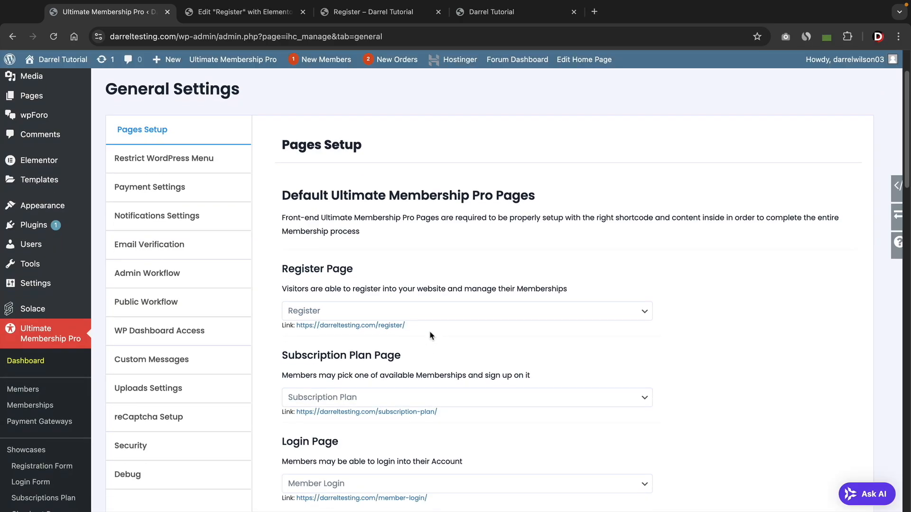
Copy the Register Page link from UMP Pages Setup, then switch to the site's home page tab.
scroll(351, 268, down, 2)
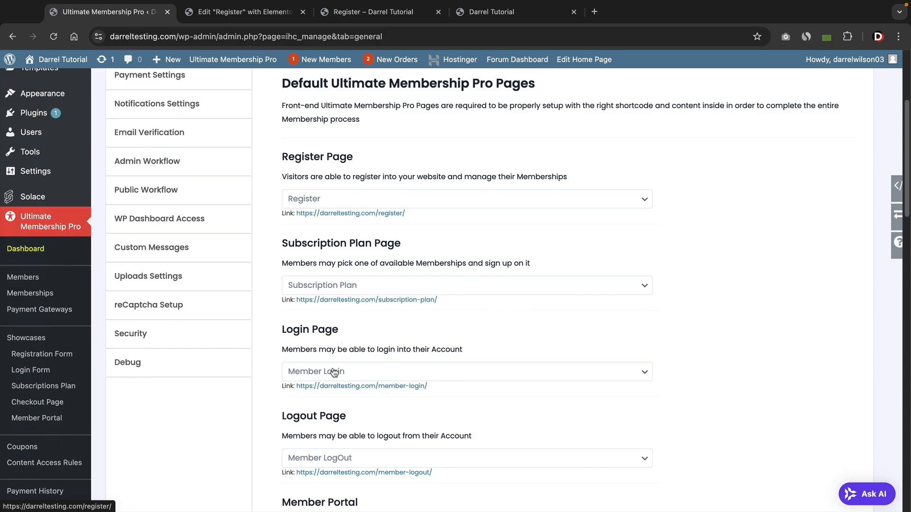
right_click(338, 217)
click(365, 295)
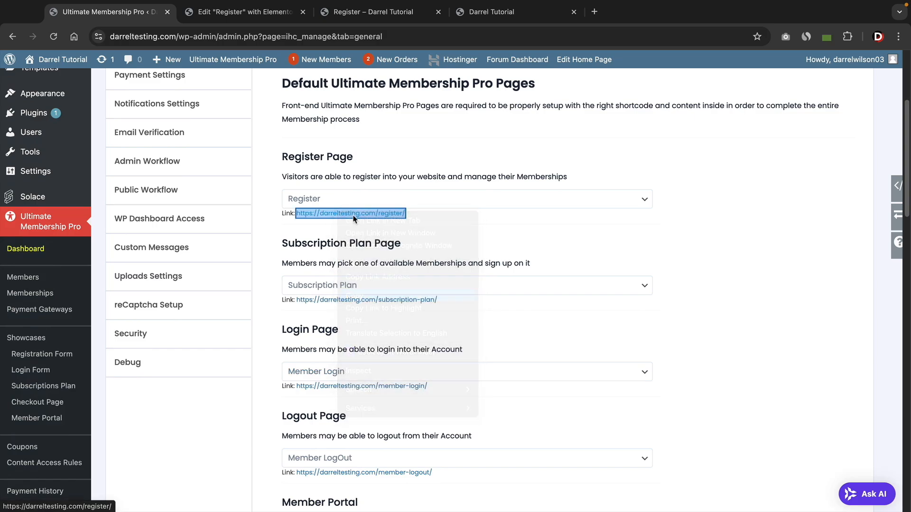
click(258, 12)
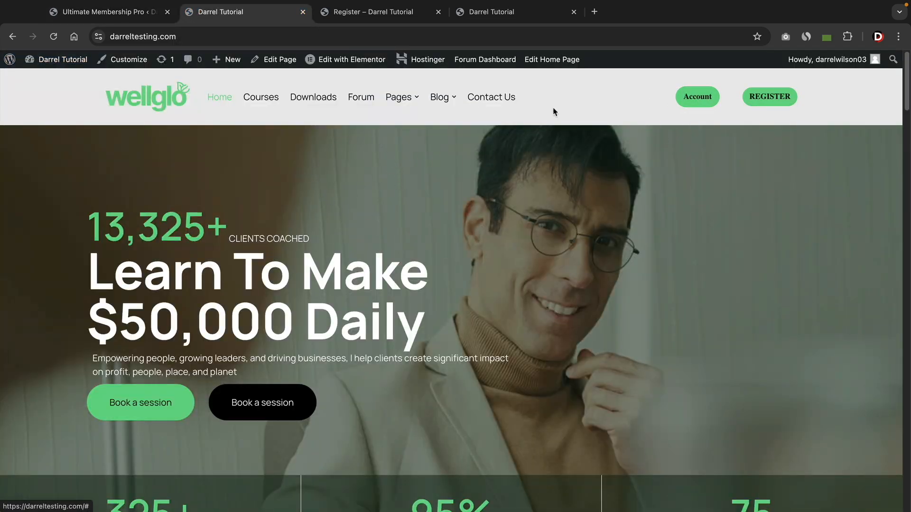
mouse_move(349, 61)
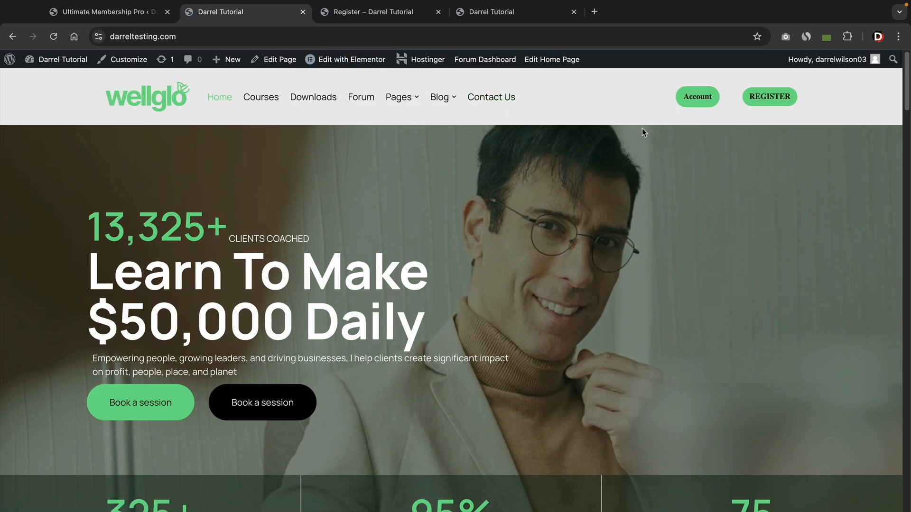
In the Customizer header, paste the /register/ link into the REGISTER button's URL.
click(144, 61)
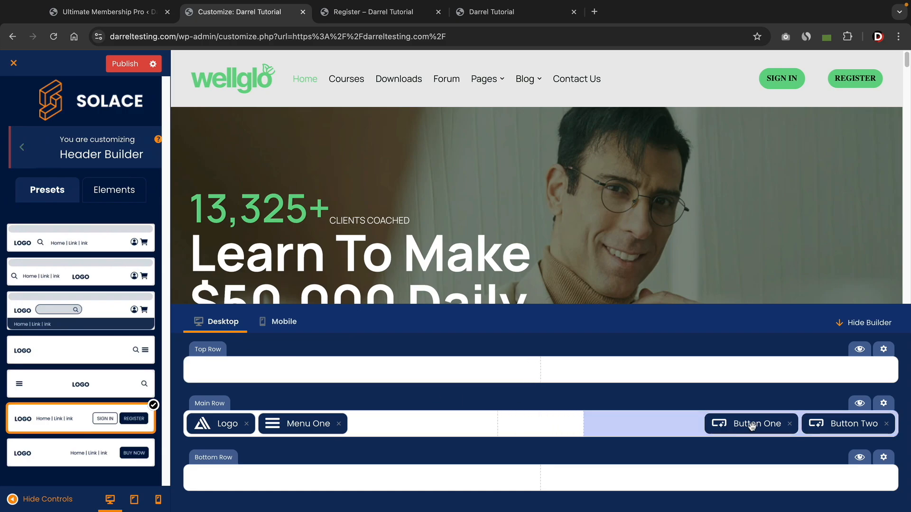
click(751, 425)
click(132, 13)
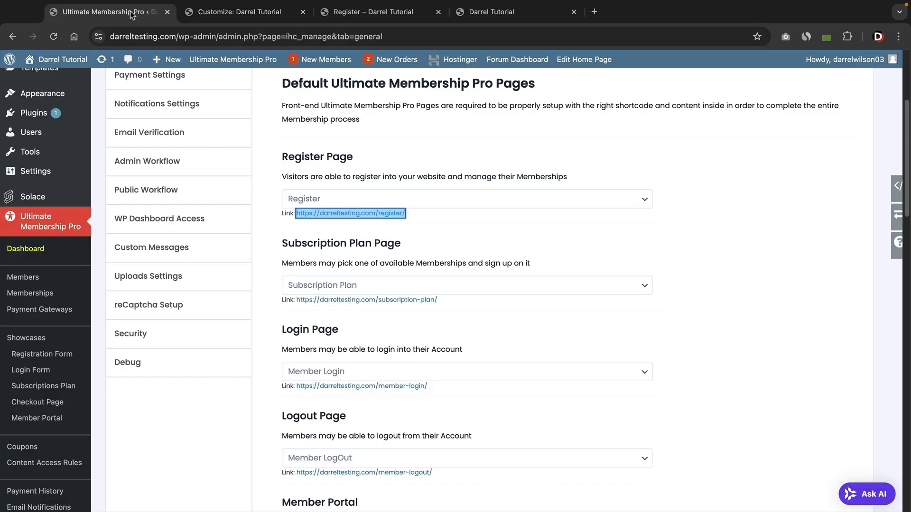
click(238, 17)
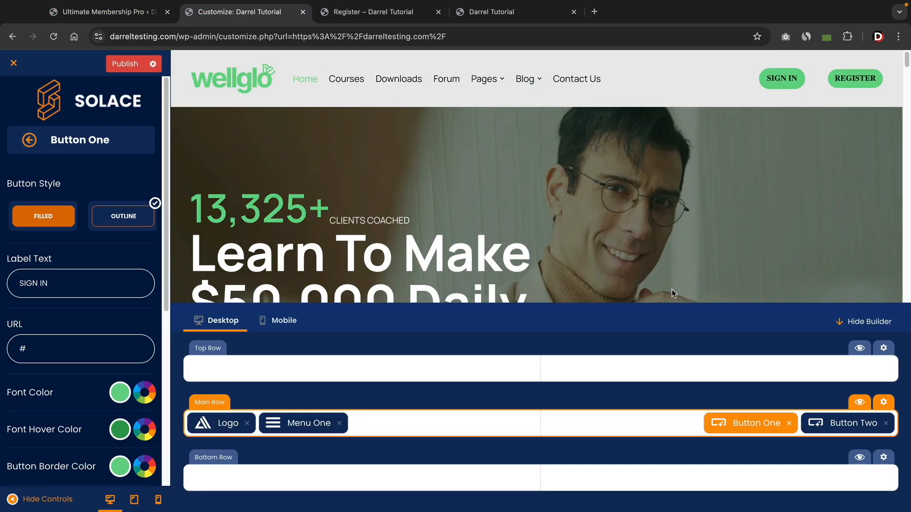
click(849, 423)
click(81, 347)
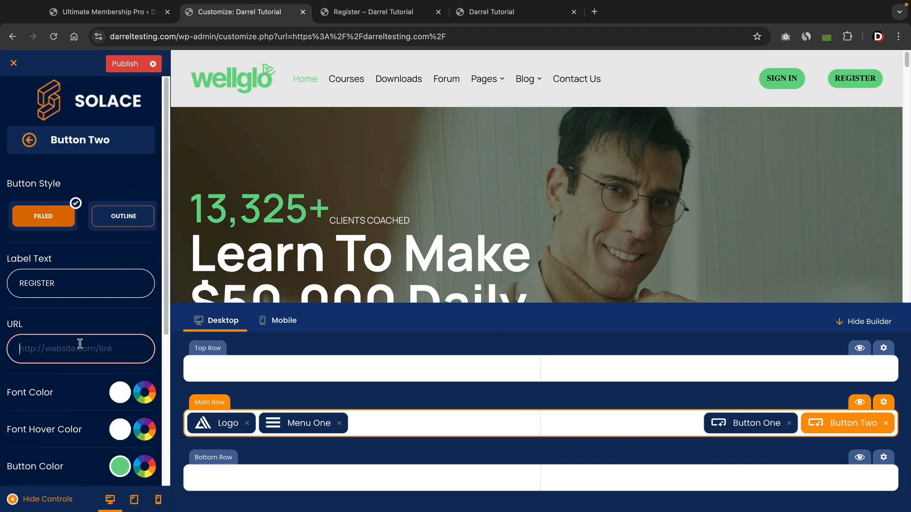
right_click(81, 348)
click(96, 394)
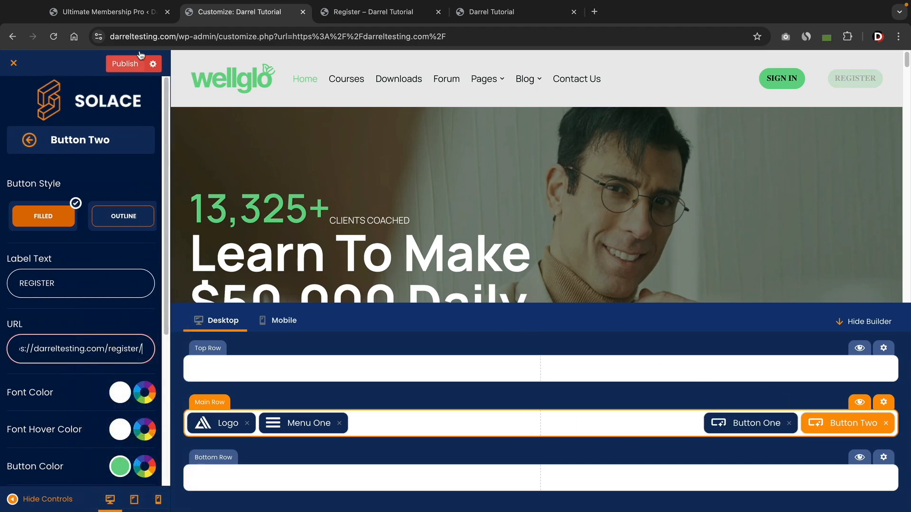
Copy the member-login link, paste it as the SIGN IN button URL, and publish.
click(122, 18)
scroll(379, 332, down, 1)
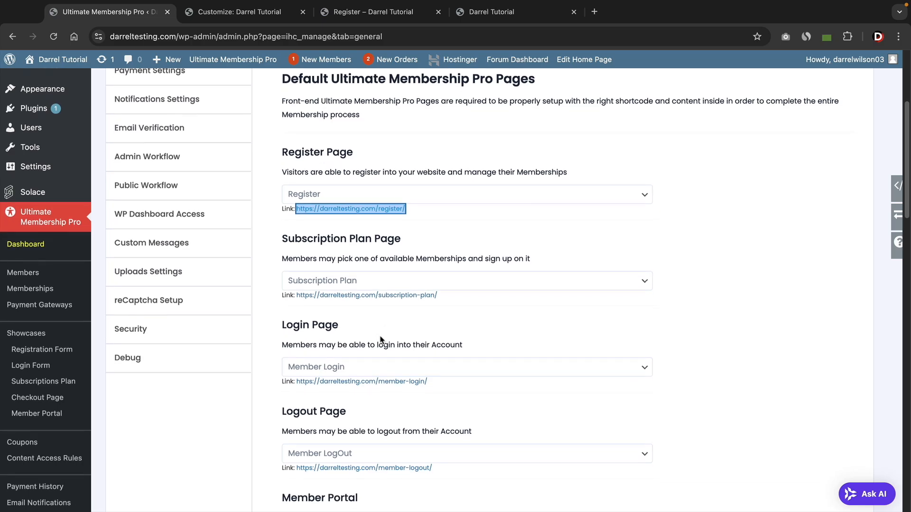
right_click(376, 384)
click(383, 387)
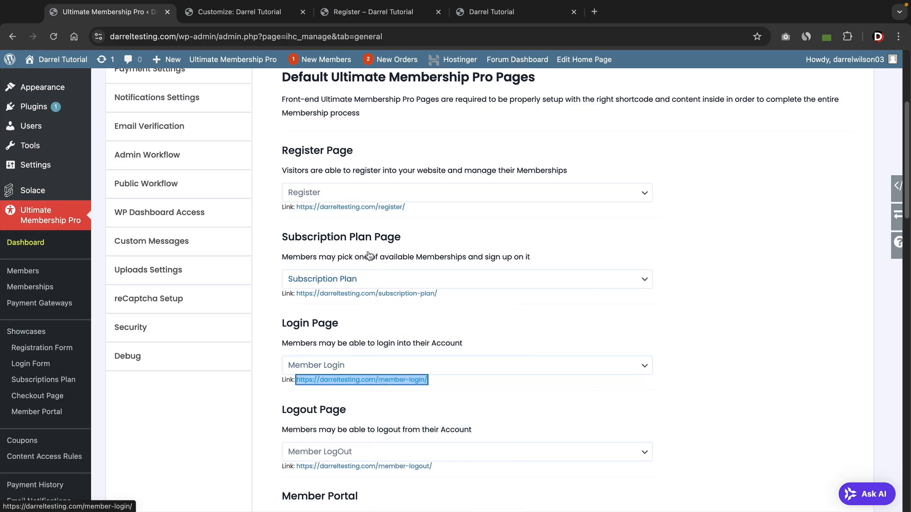
click(242, 13)
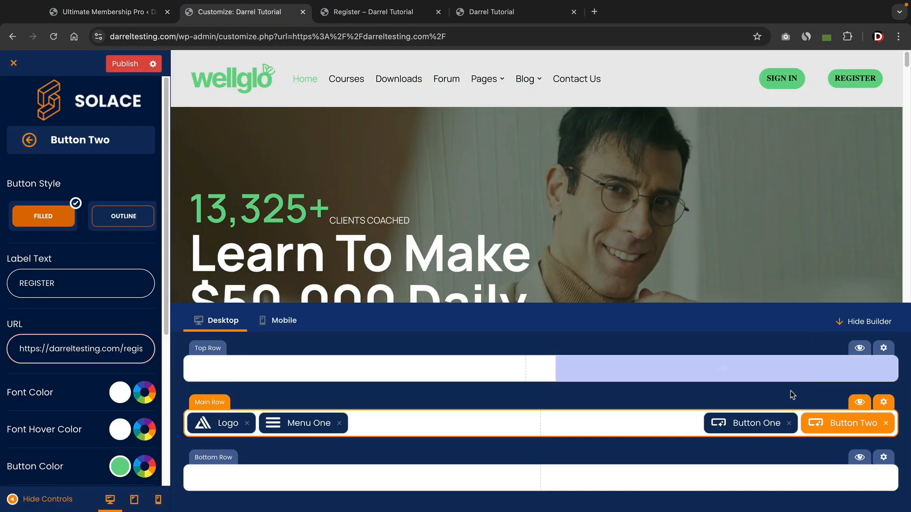
click(752, 422)
double_click(60, 347)
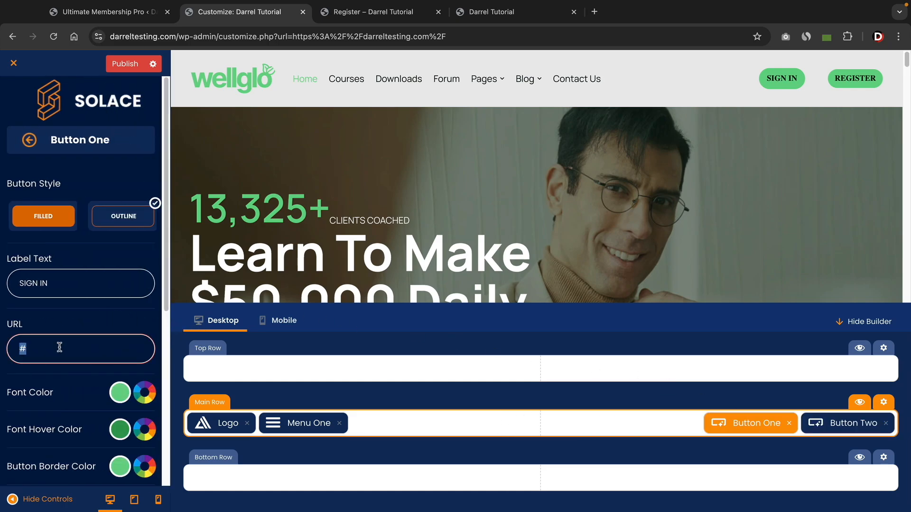
right_click(60, 348)
click(93, 291)
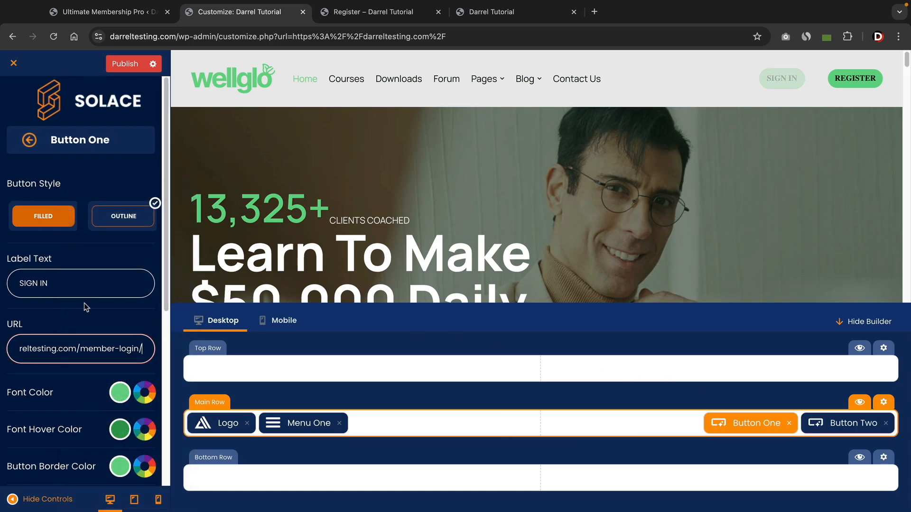
click(122, 64)
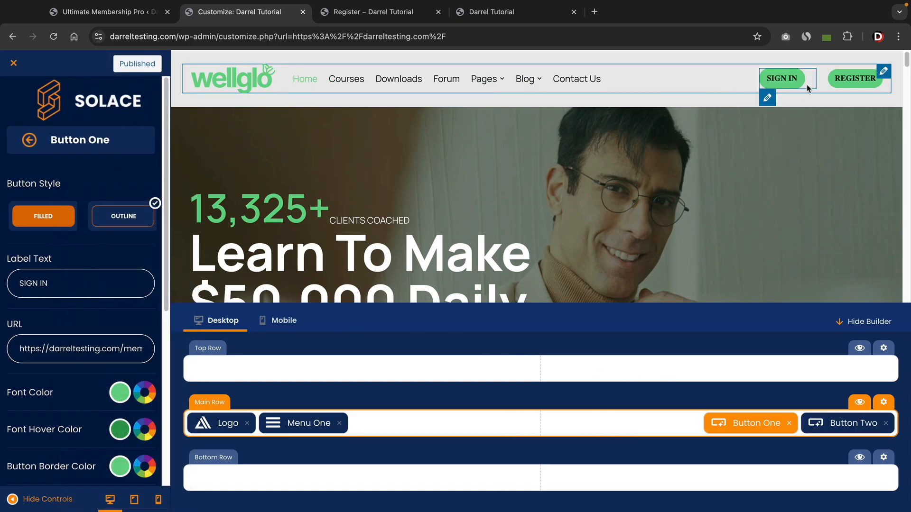
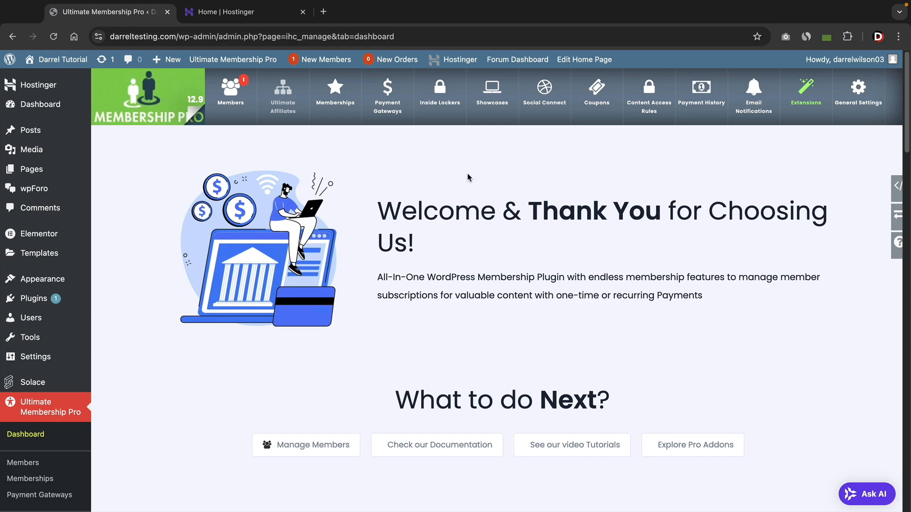
Review the three membership plans and the member list, then move to the Hostinger hPanel tab.
click(331, 93)
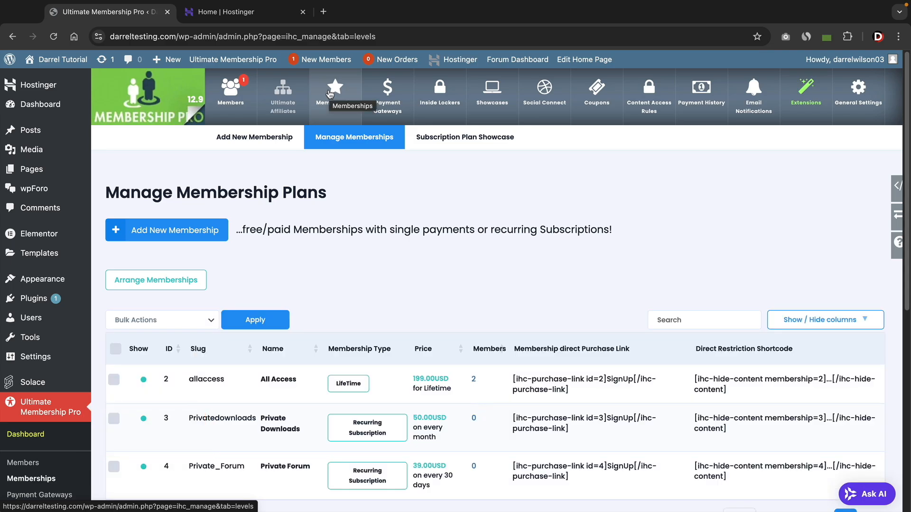
click(232, 90)
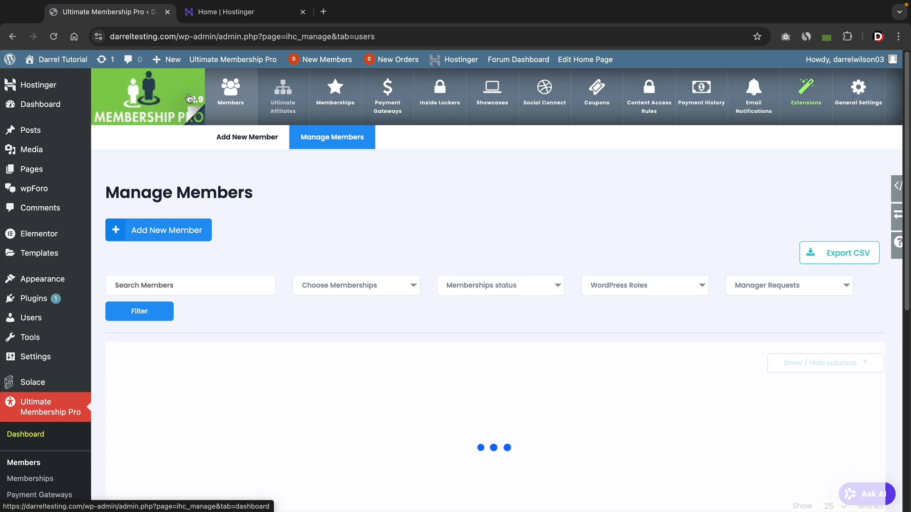
click(153, 94)
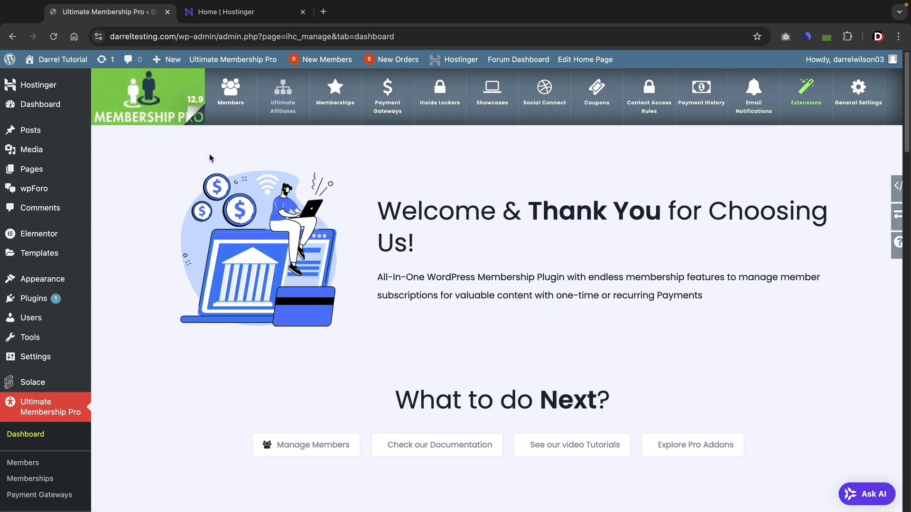
click(237, 14)
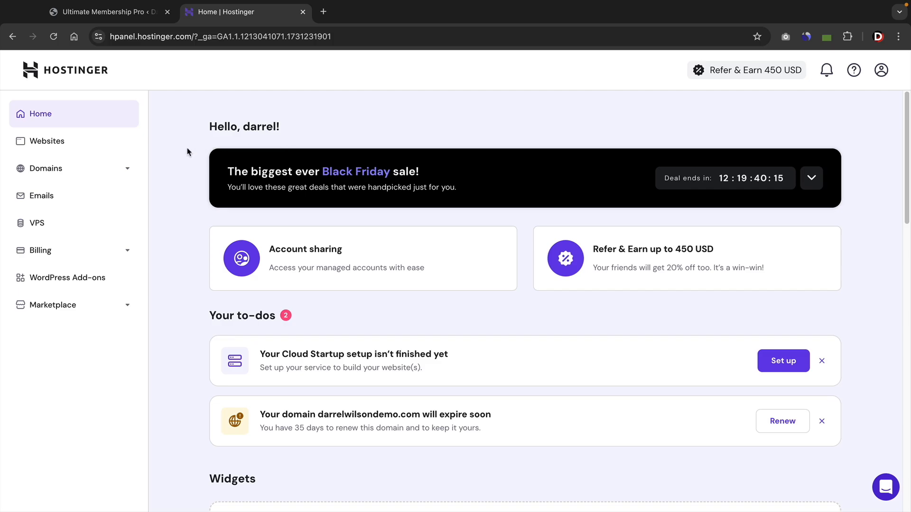
Under Emails, dismiss the free email setup dialog and manage the darreltesting.com domain's email.
click(44, 197)
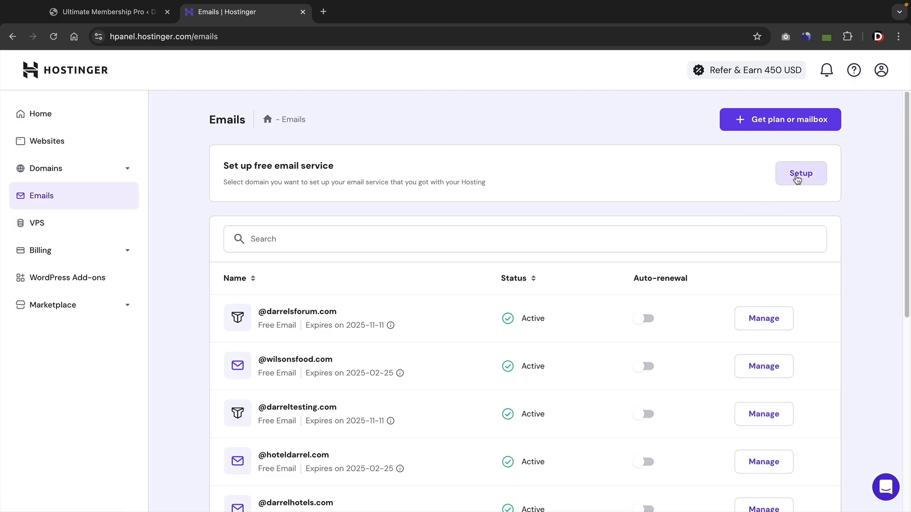
click(796, 178)
click(419, 267)
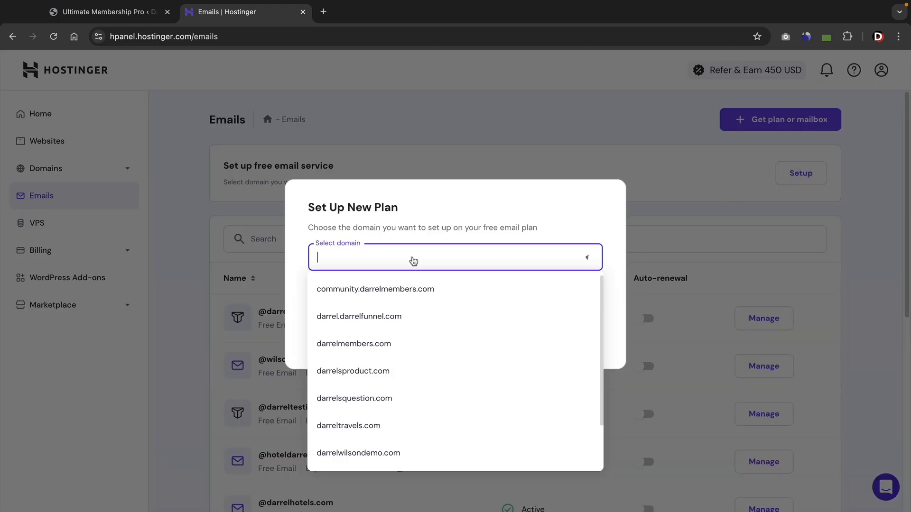
scroll(414, 322, down, 2)
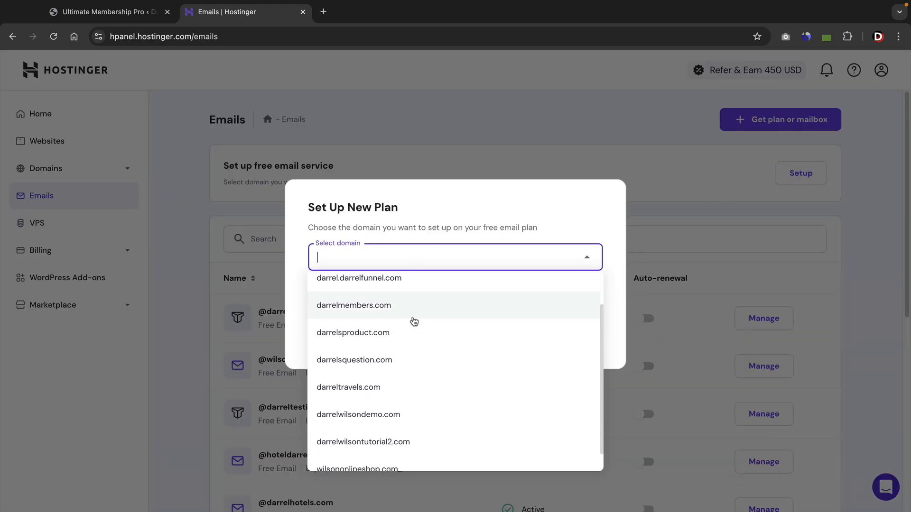
click(214, 335)
scroll(280, 351, down, 3)
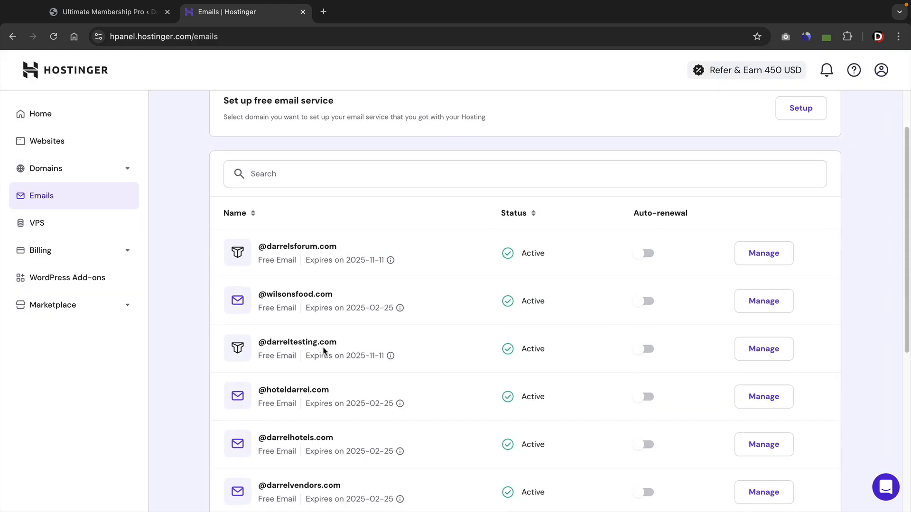
click(798, 109)
click(461, 259)
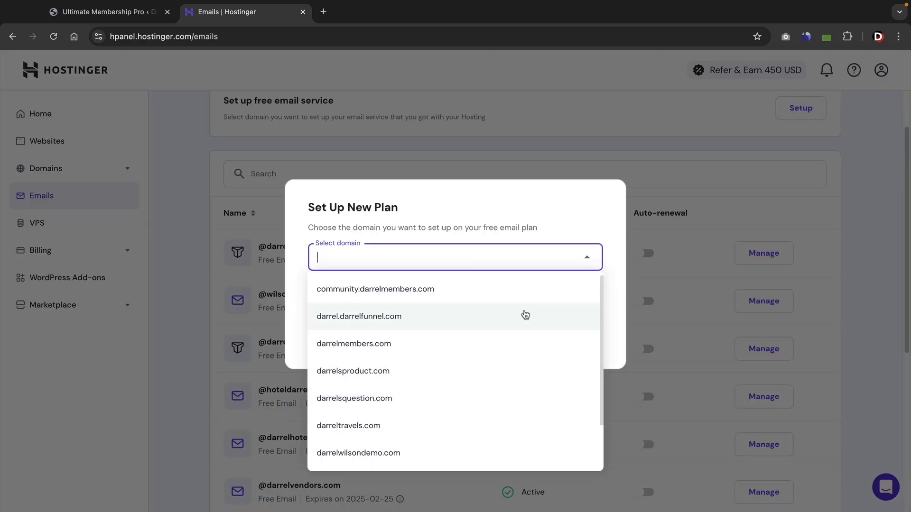
click(606, 223)
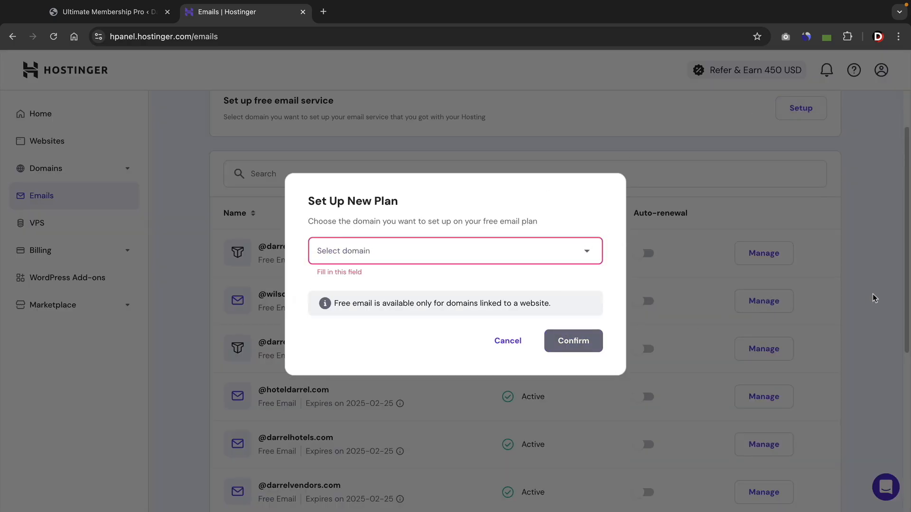
click(874, 298)
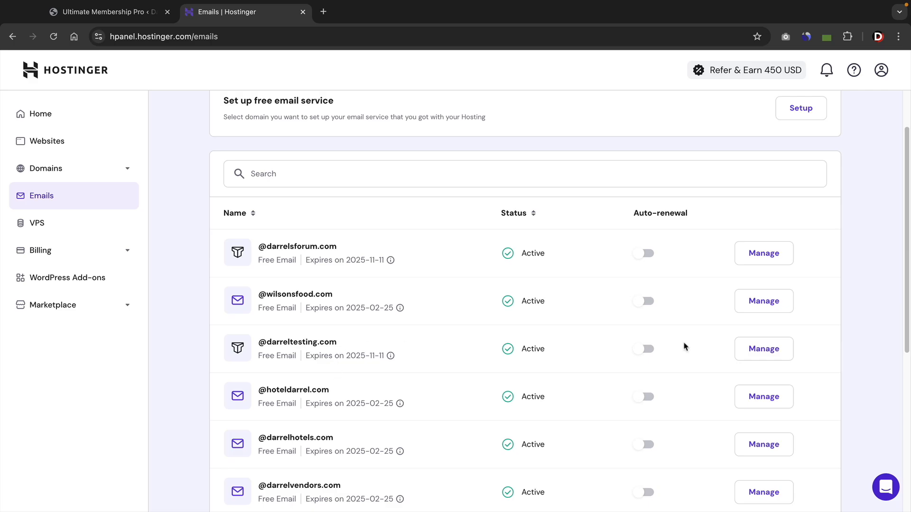
click(758, 347)
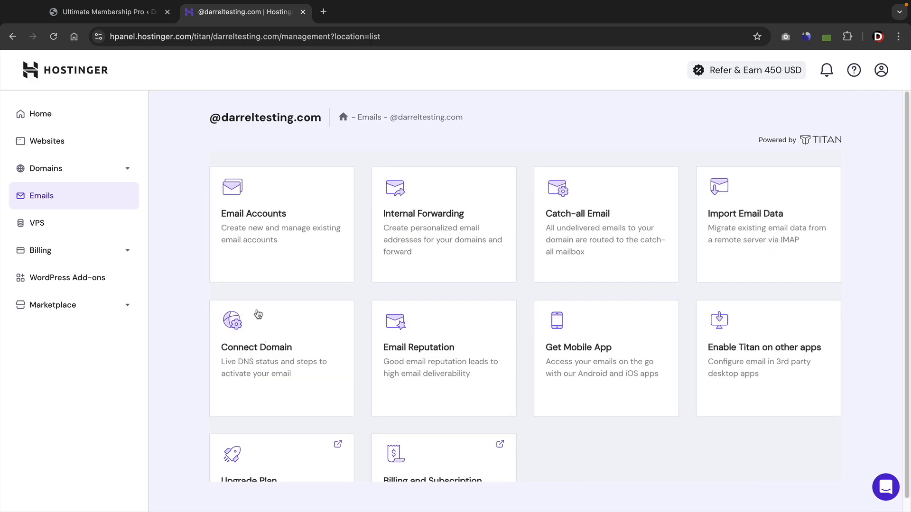
click(270, 222)
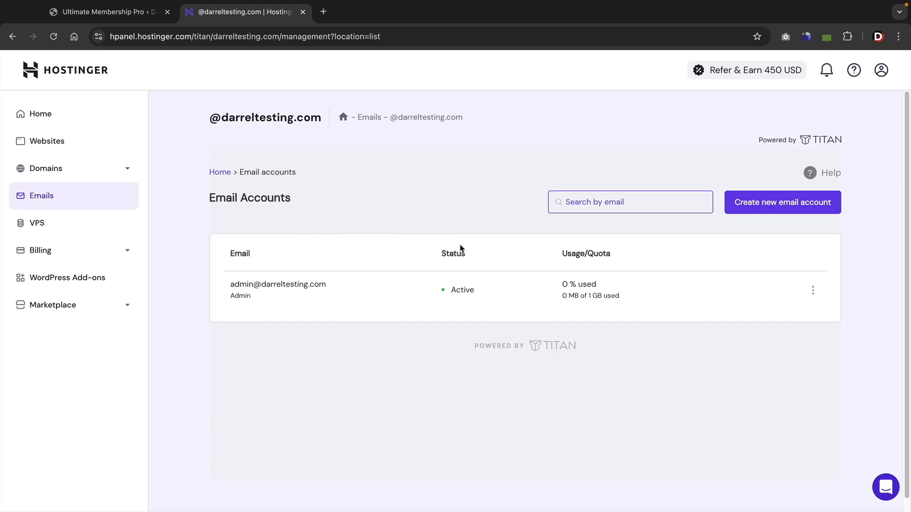
click(775, 209)
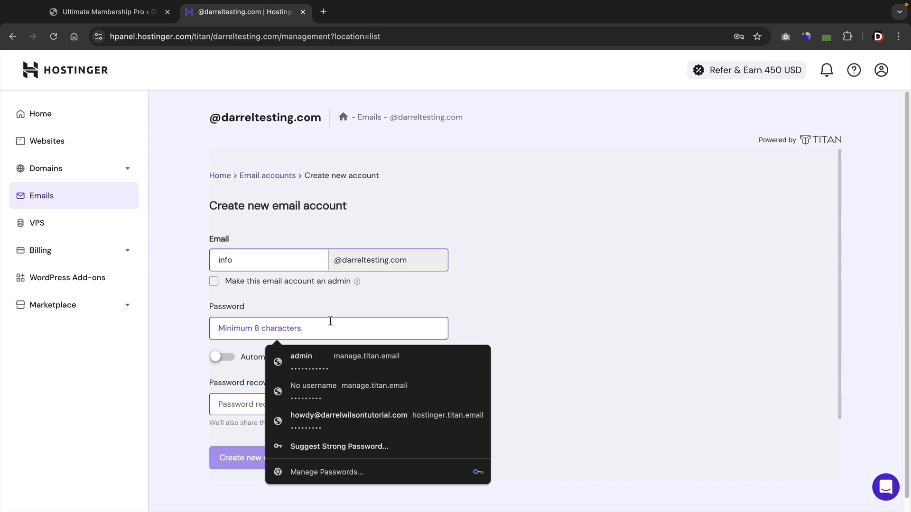
text(•••••••••)
click(261, 458)
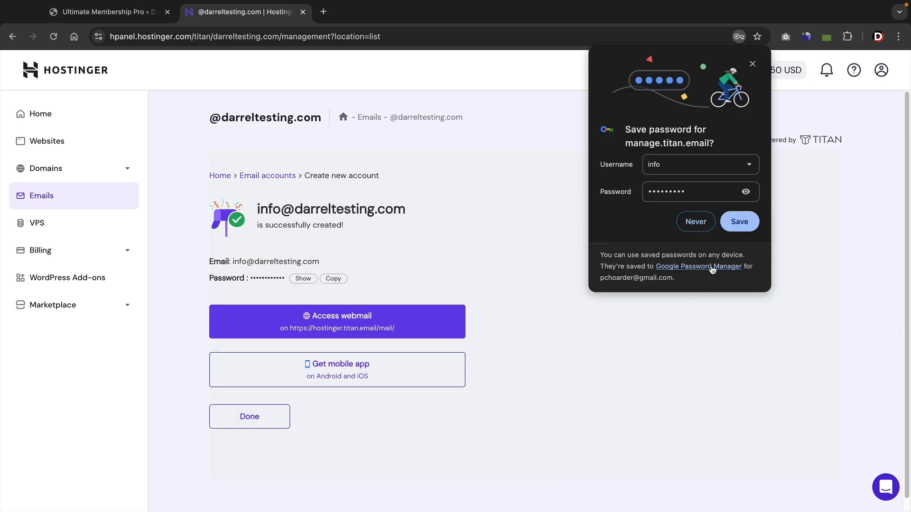
click(731, 226)
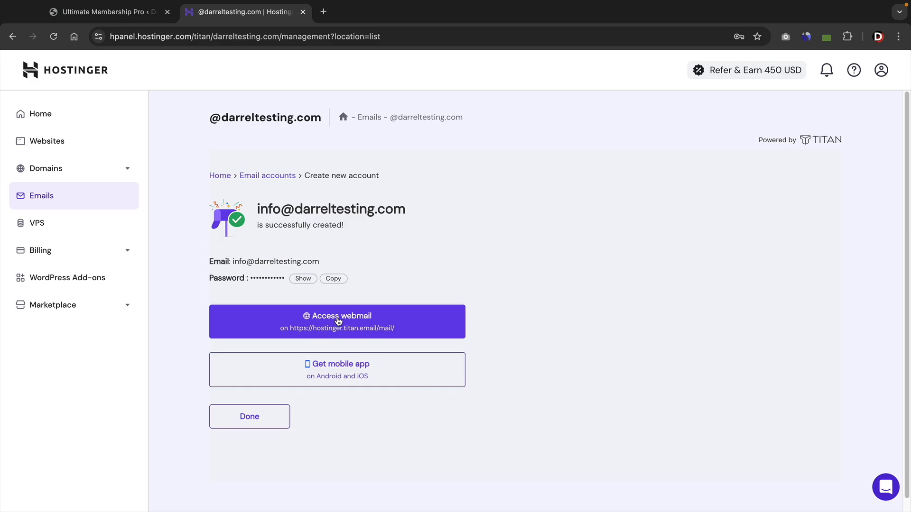
Recheck the darreltesting.com mailboxes, then return to the email domains list.
click(84, 204)
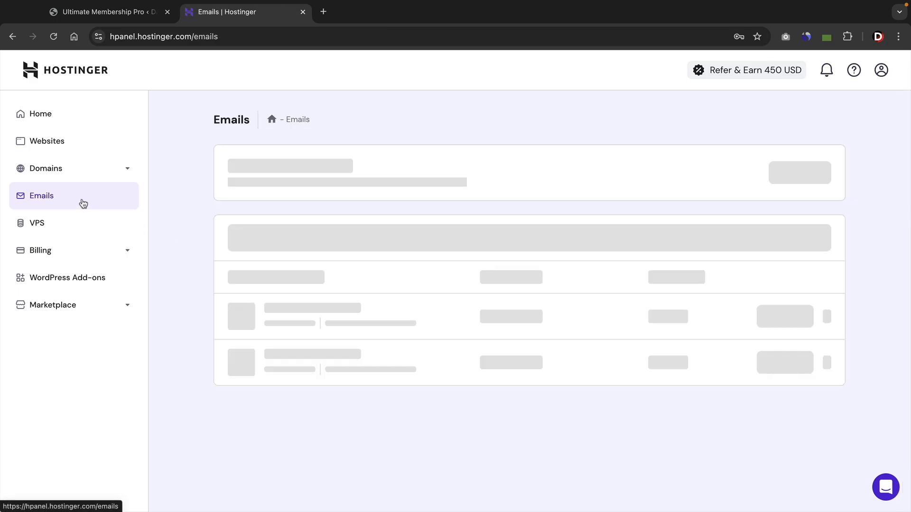
scroll(587, 398, down, 1)
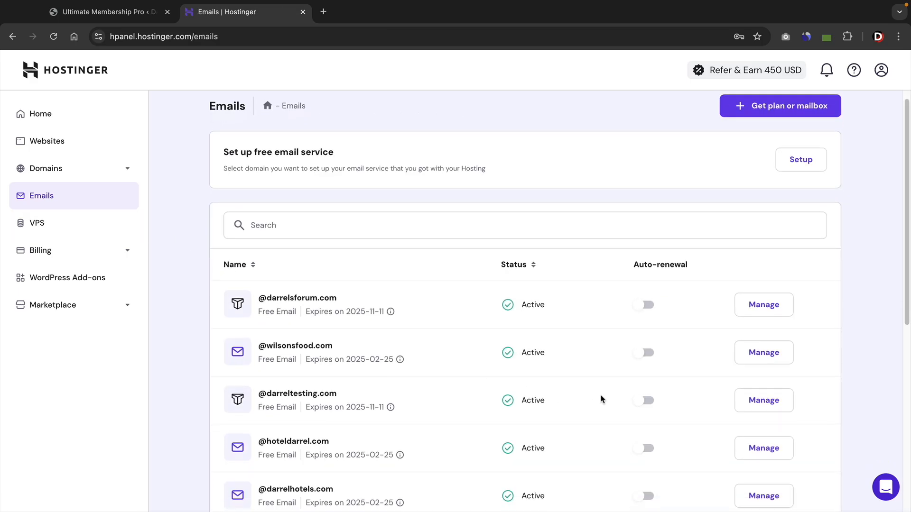
click(753, 400)
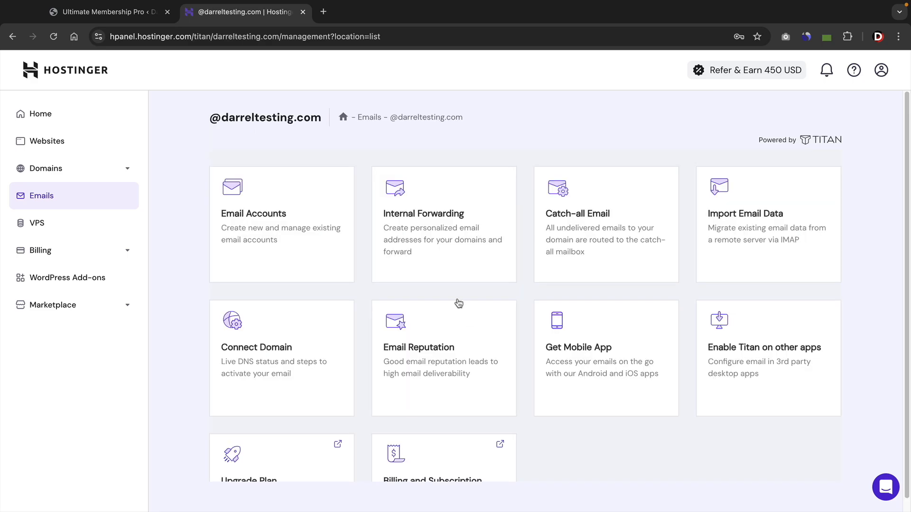
click(297, 224)
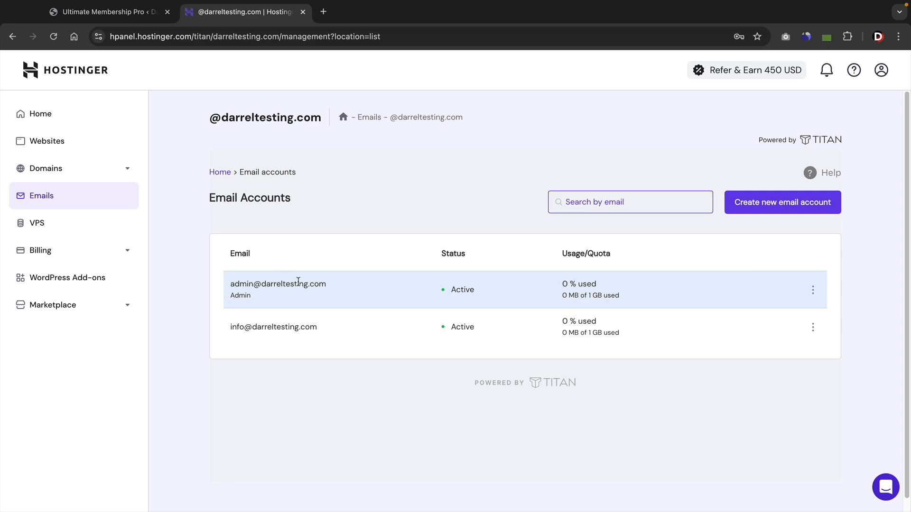
click(813, 290)
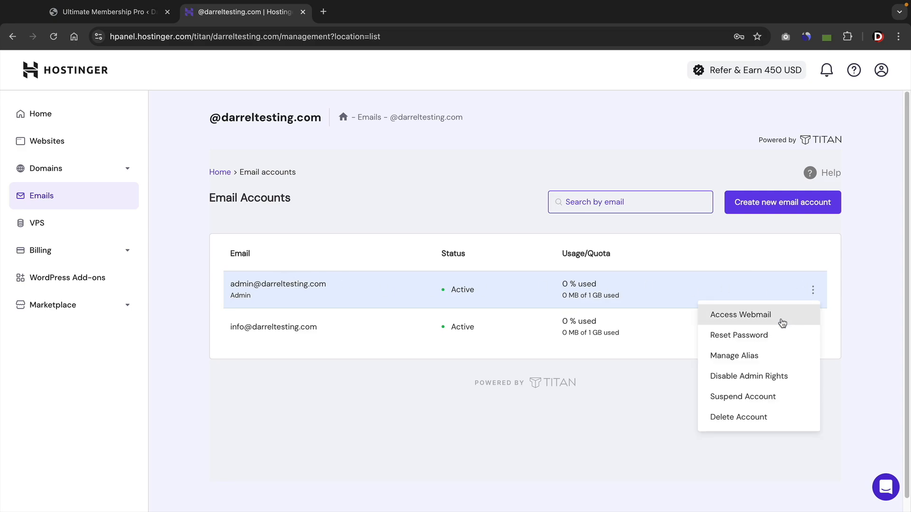
click(78, 141)
click(59, 197)
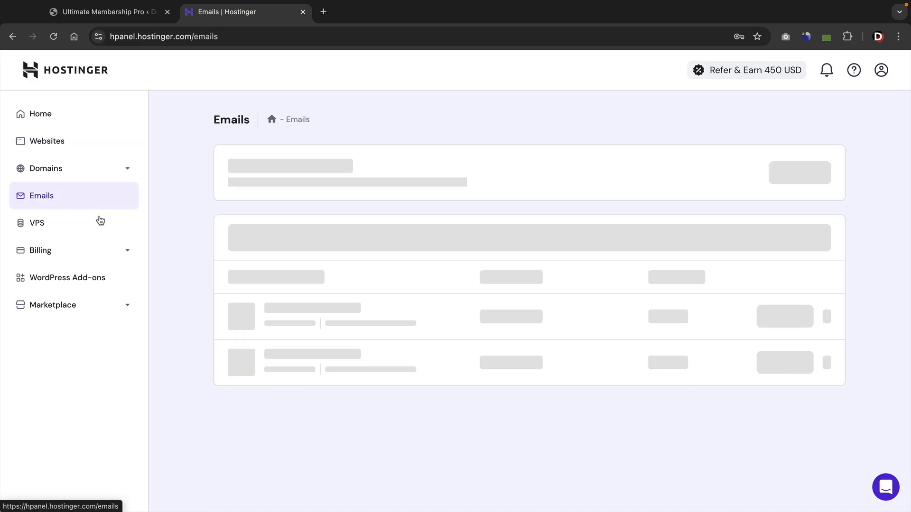
Look through the wilsonsfood.com email accounts, starting and abandoning a new account setup.
scroll(296, 317, down, 1)
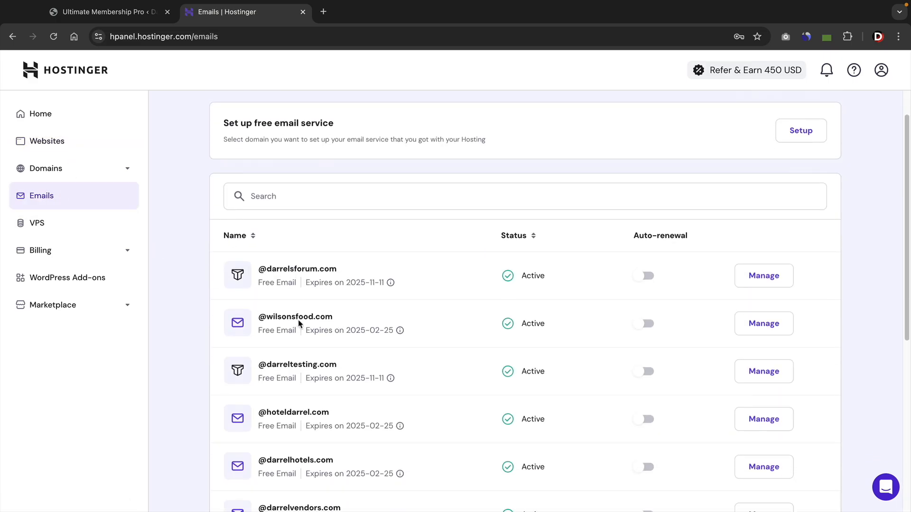
click(764, 327)
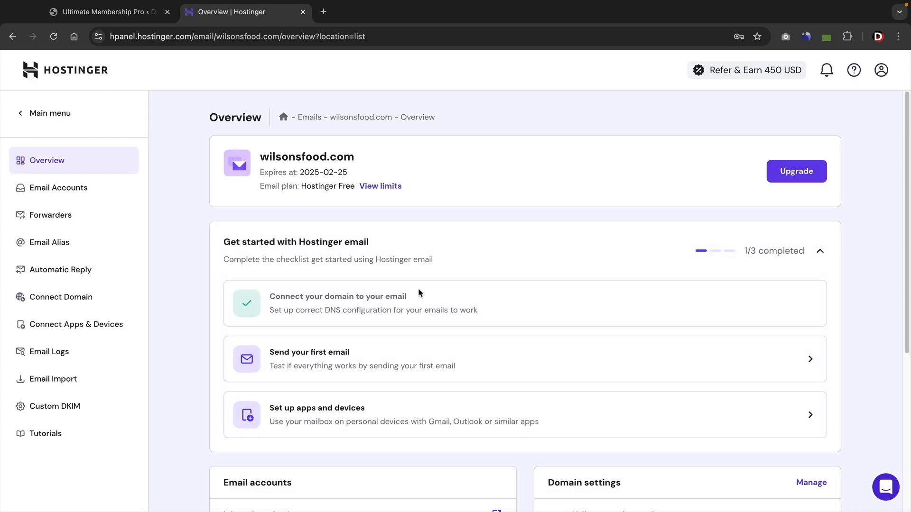
click(84, 187)
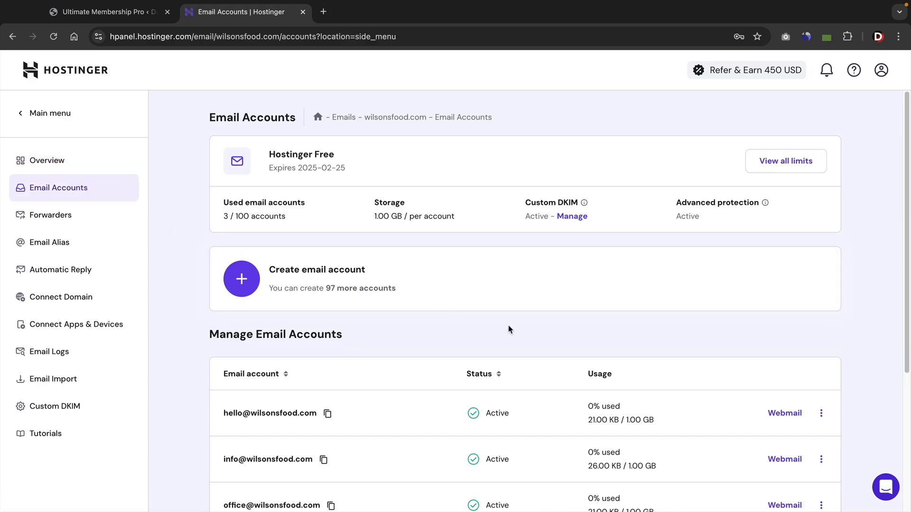
scroll(509, 329, down, 2)
scroll(510, 329, down, 1)
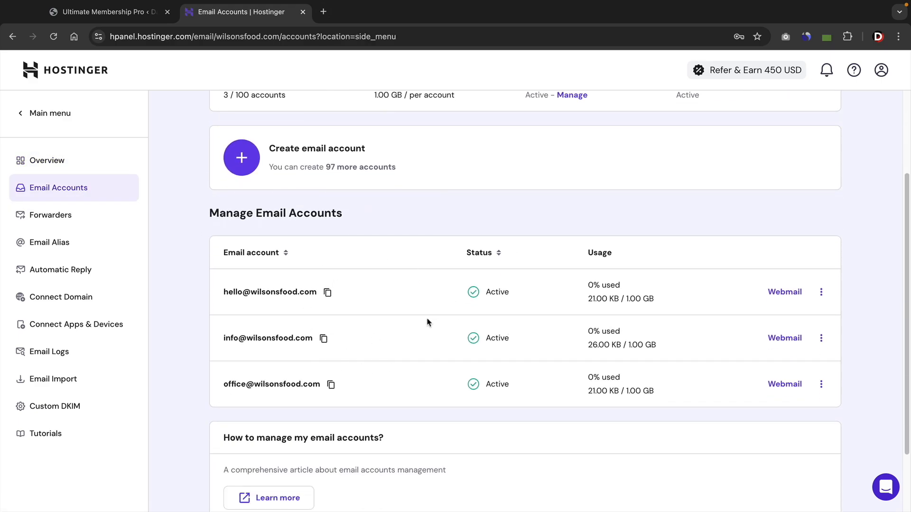
click(250, 166)
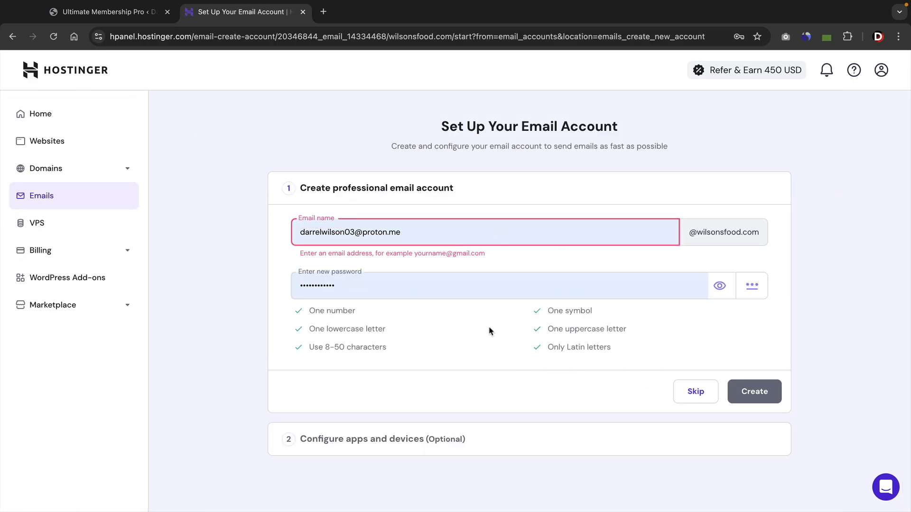
click(13, 36)
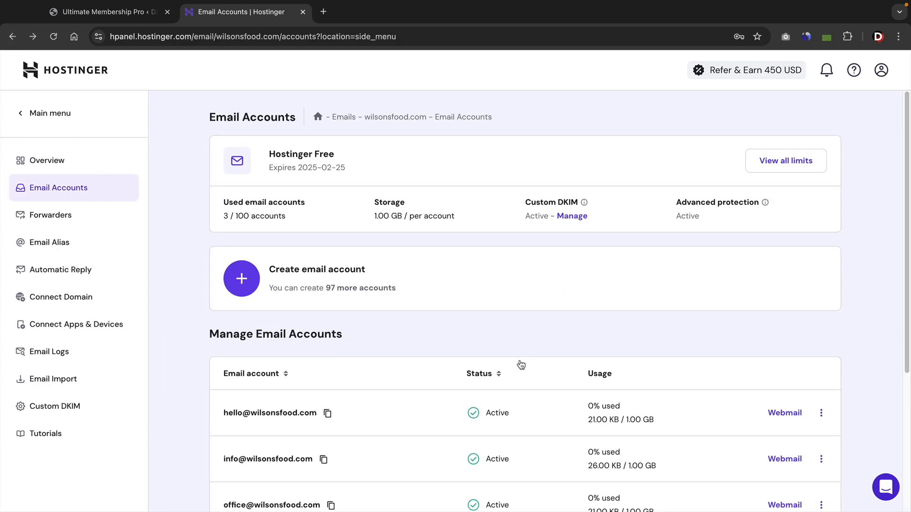
scroll(519, 365, down, 3)
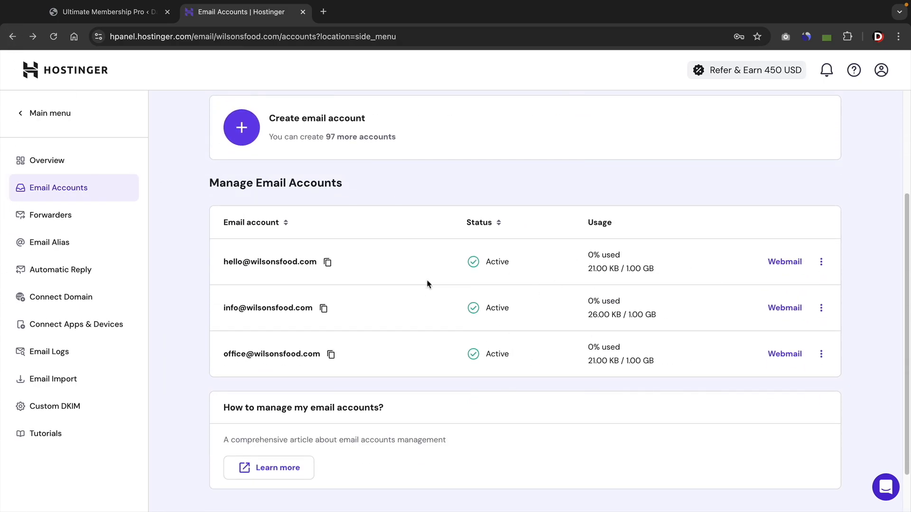
scroll(558, 249, up, 1)
scroll(558, 249, up, 3)
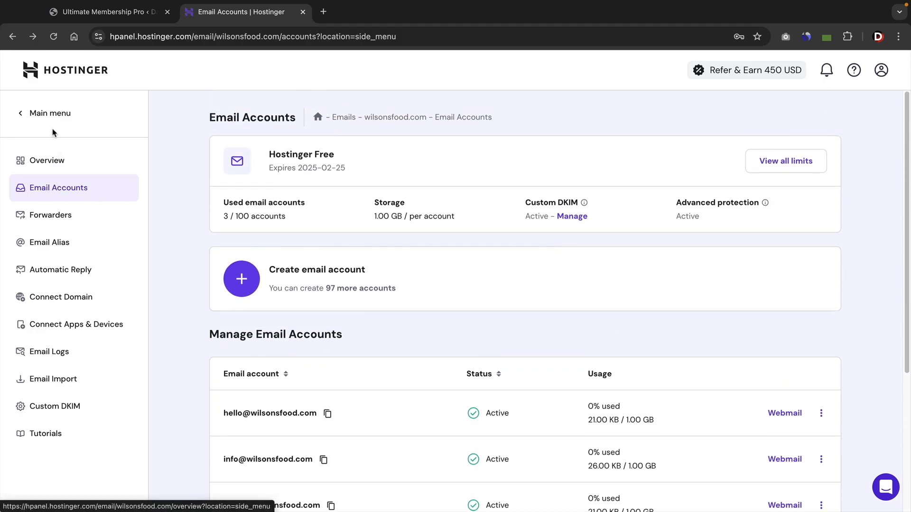
Navigate via the main menu and Websites back to Emails and manage the testing domain's mailboxes.
click(42, 113)
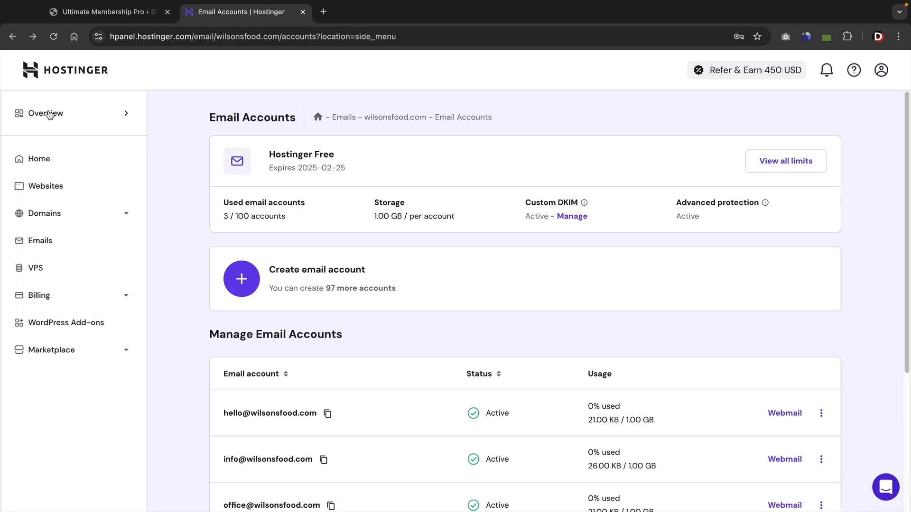
click(59, 187)
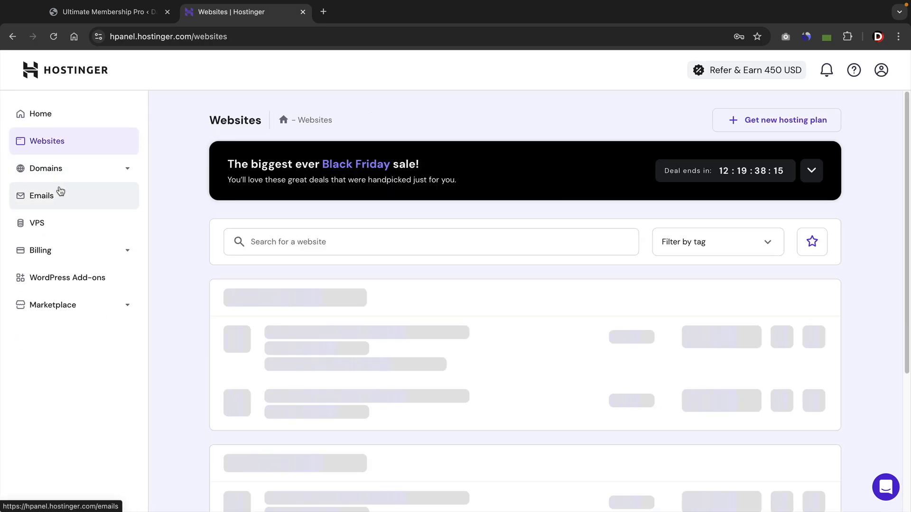
click(61, 191)
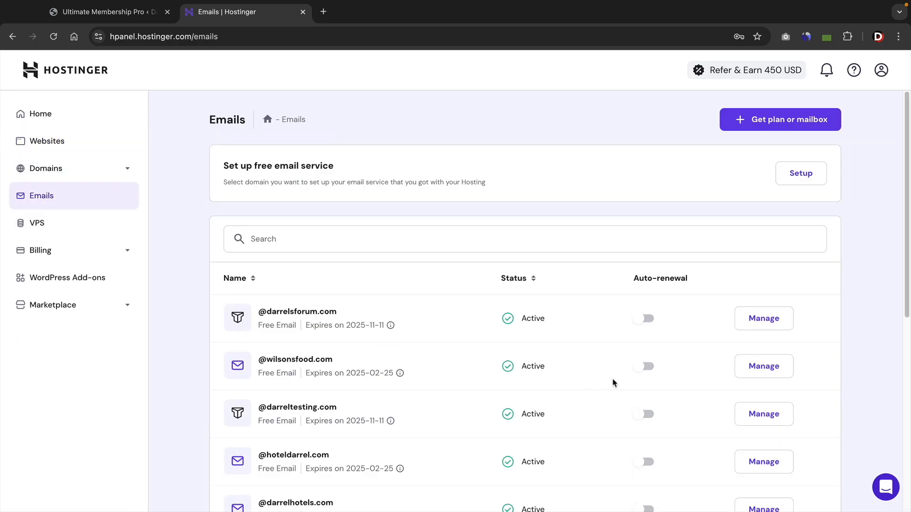
click(761, 414)
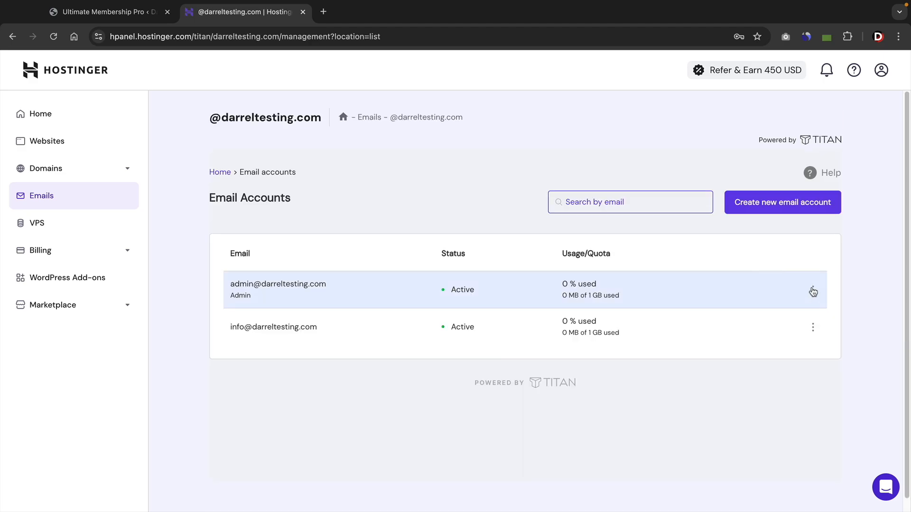
Access Webmail for the info mailbox and log in with its password.
click(812, 327)
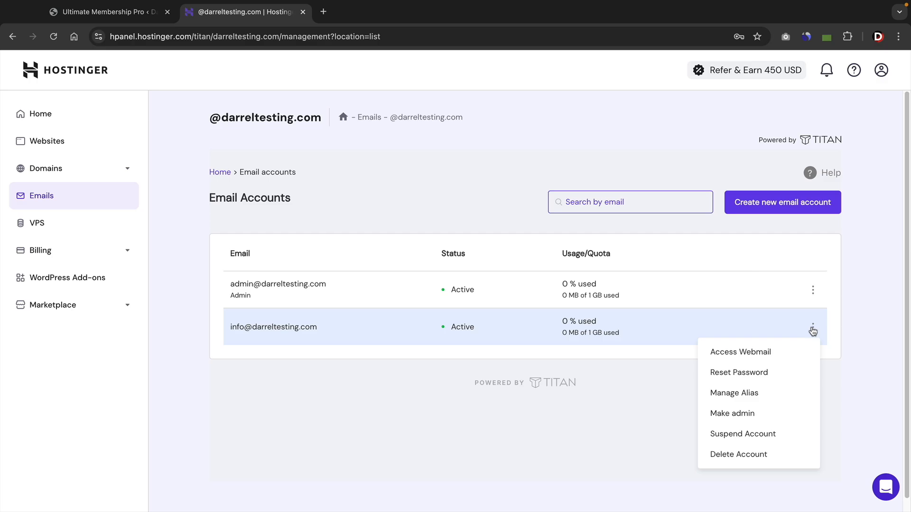
click(785, 360)
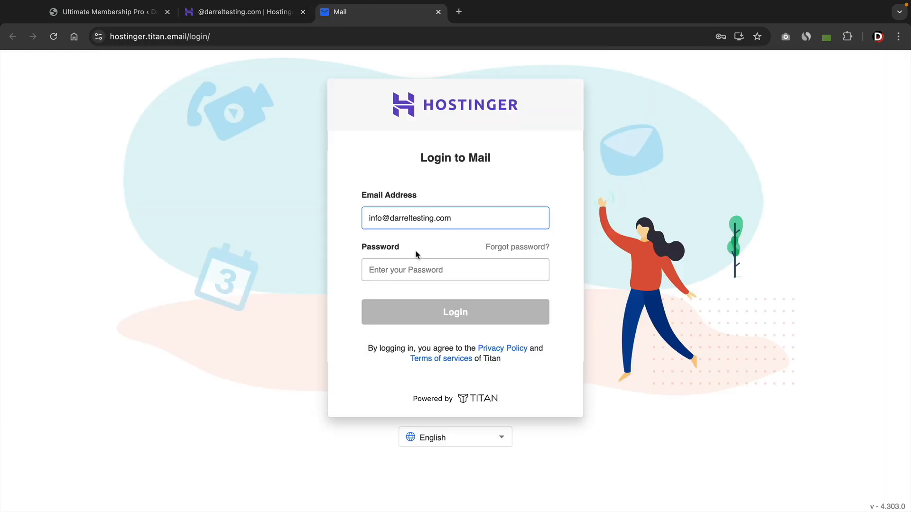
click(431, 271)
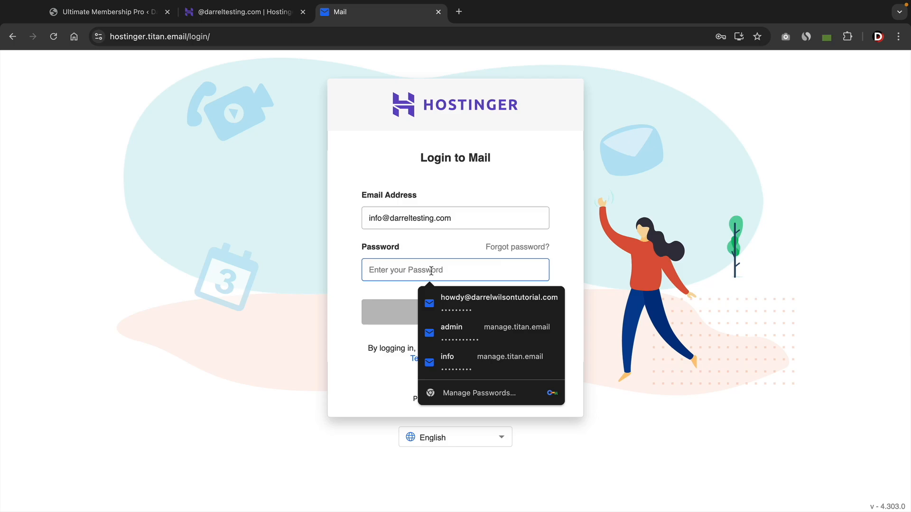
text(•••)
key(Return)
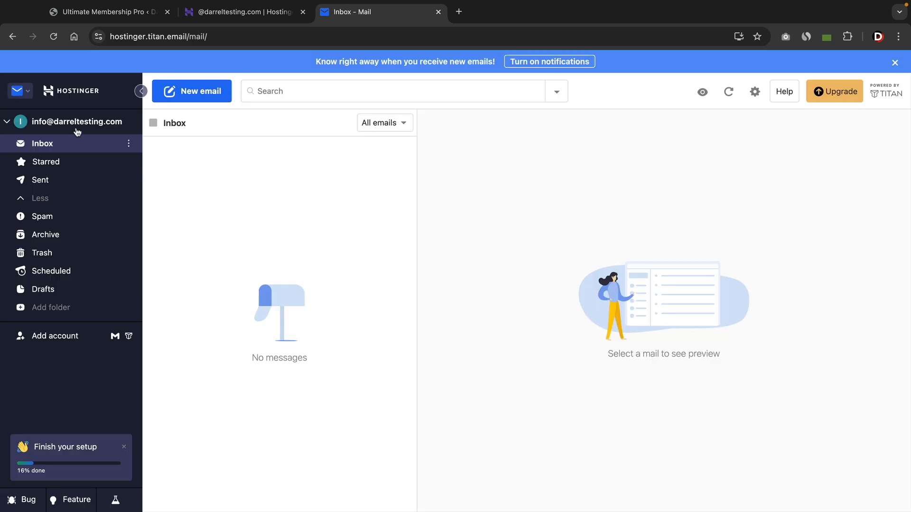
Copy the info mailbox address from the account list and return to WordPress.
drag(123, 125, 35, 124)
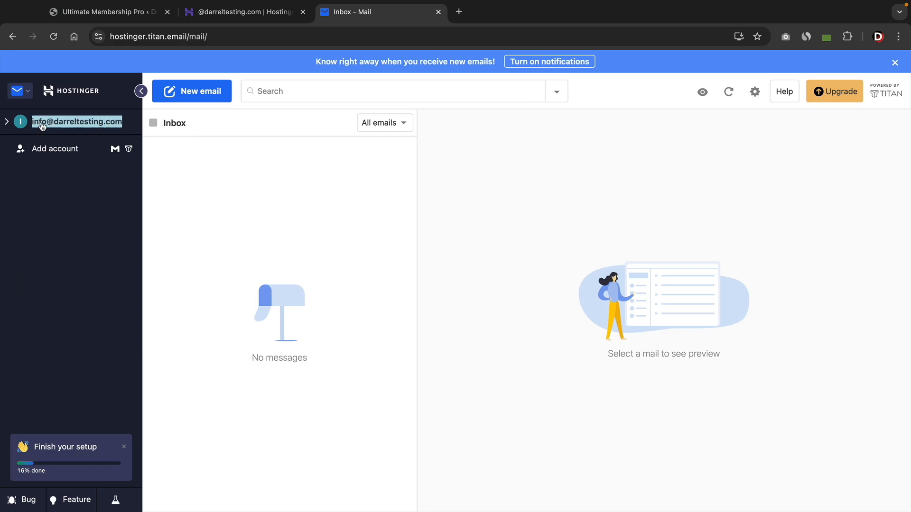
right_click(37, 122)
click(52, 147)
click(115, 17)
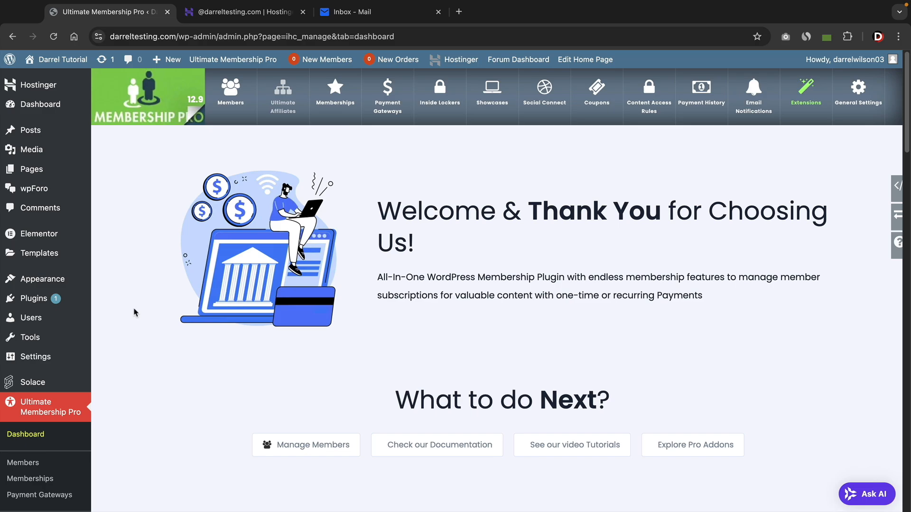
In General Settings, paste the info mailbox address as Administration Email Address and save.
scroll(31, 356, down, 1)
mouse_move(33, 333)
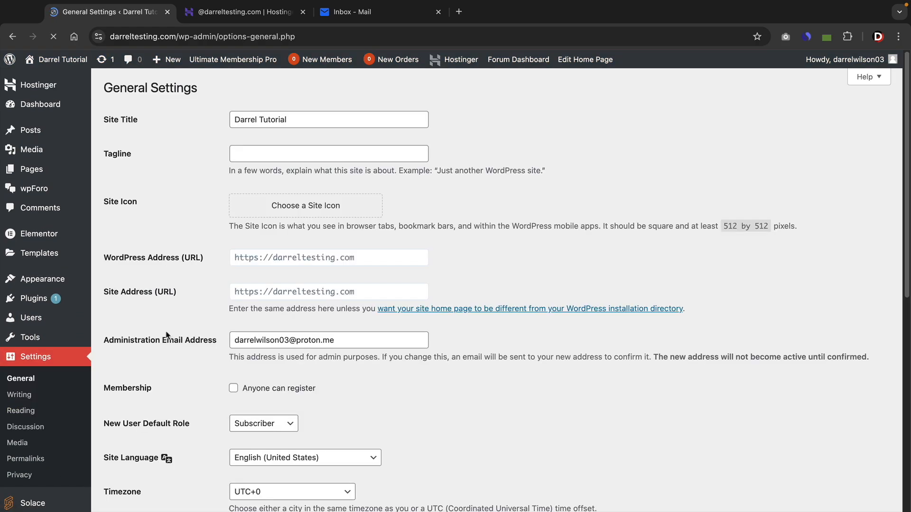
double_click(276, 337)
right_click(277, 337)
click(297, 286)
scroll(214, 411, down, 2)
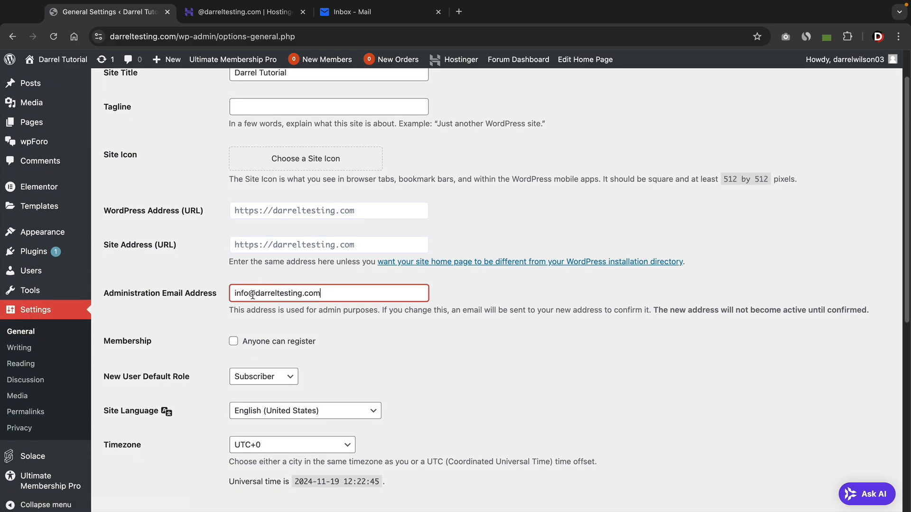
scroll(219, 313, down, 10)
click(147, 452)
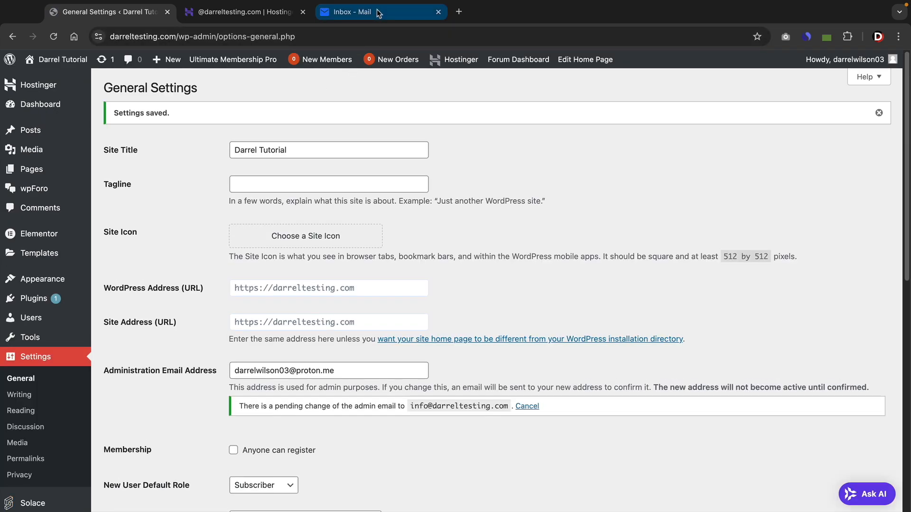
click(376, 10)
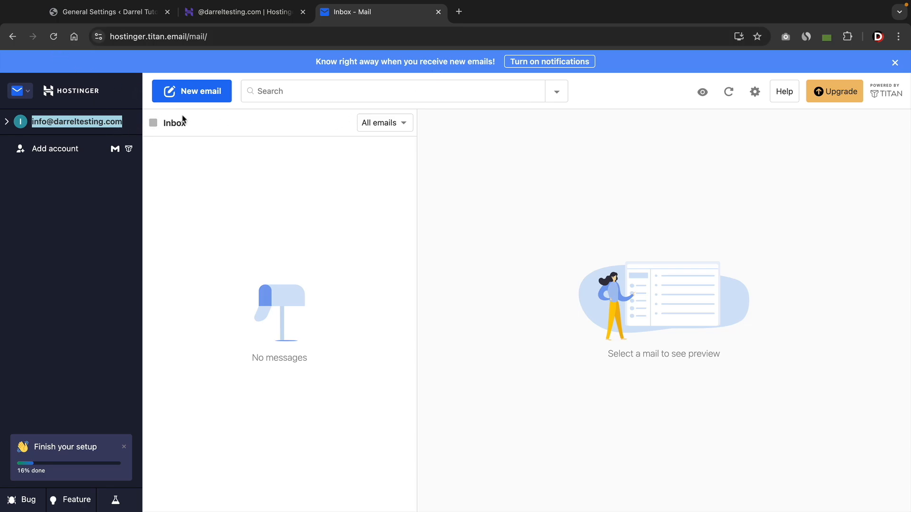
Open the New Admin Email Address message in the info inbox and follow its confirmation link.
click(6, 122)
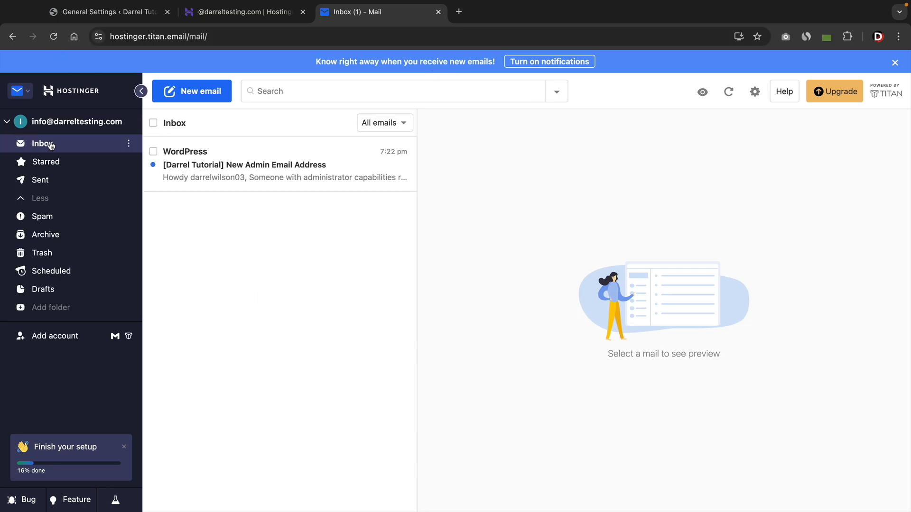
click(291, 176)
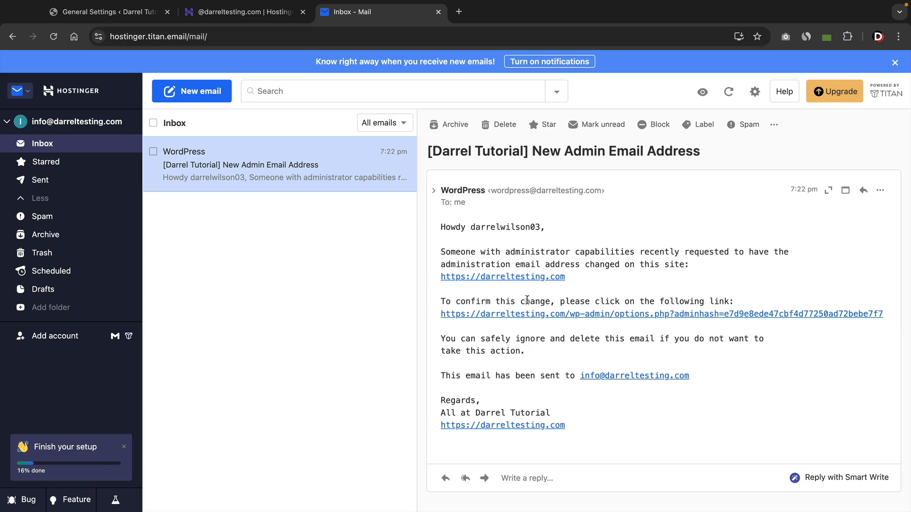
click(538, 314)
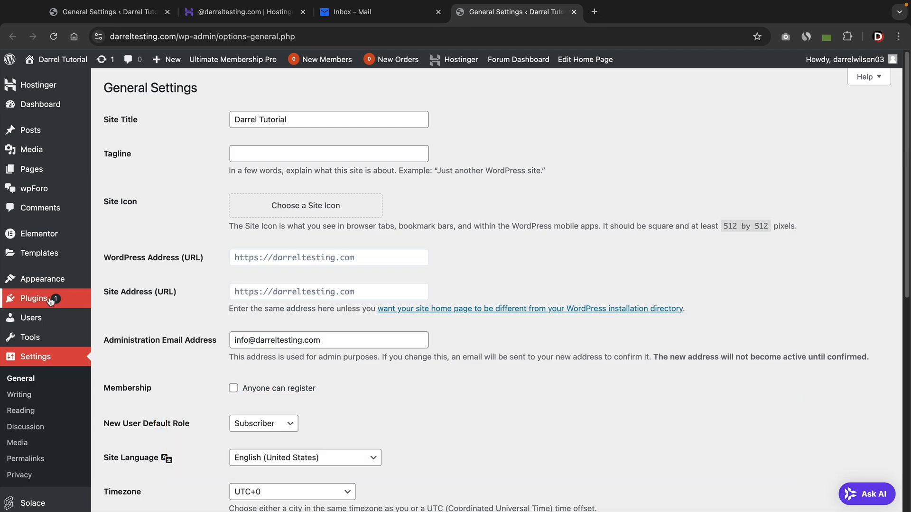
Search plugins for 'smtp' and install WP Mail SMTP by WPForms.
mouse_move(32, 303)
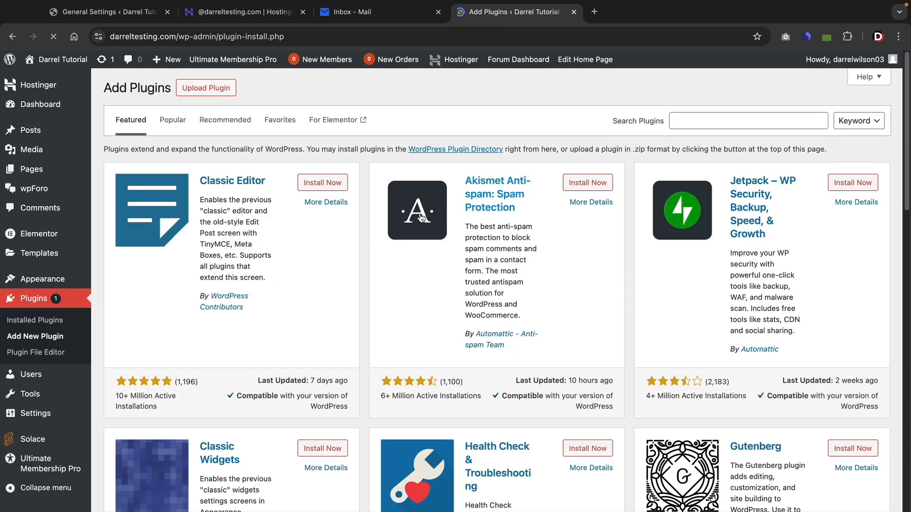
click(712, 122)
text(smtp)
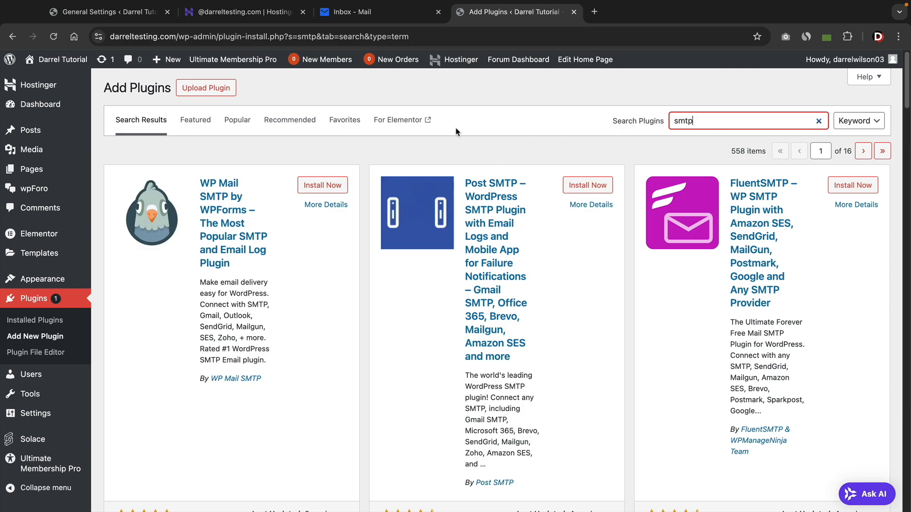
click(321, 188)
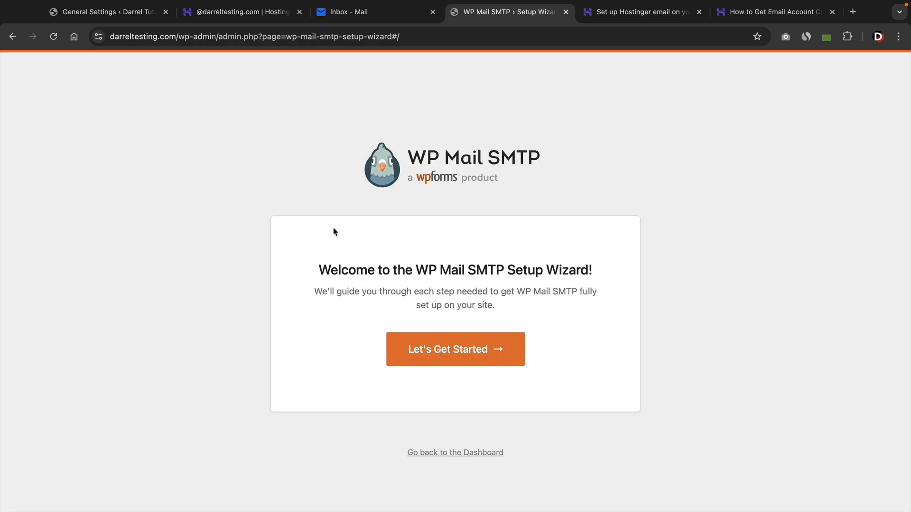
Start the WP Mail SMTP setup wizard and choose Other SMTP as the mailer.
click(454, 352)
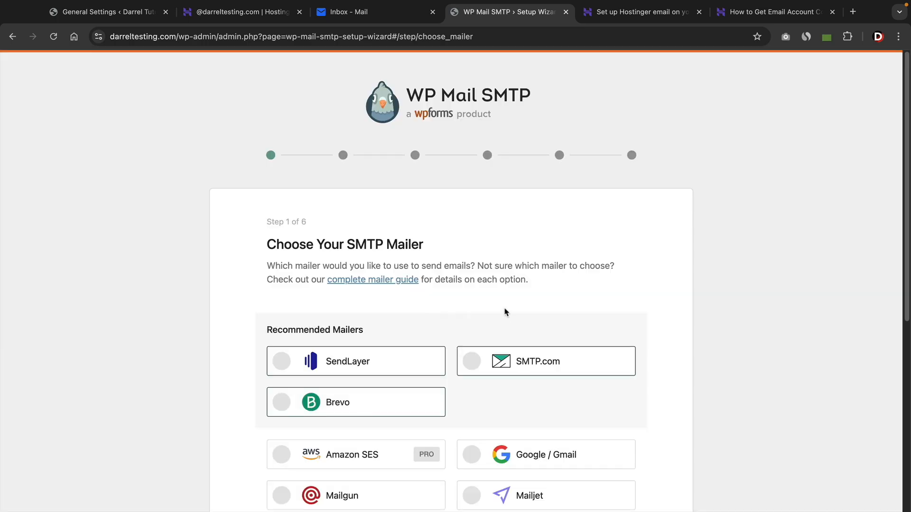
scroll(500, 303, down, 4)
scroll(501, 299, down, 3)
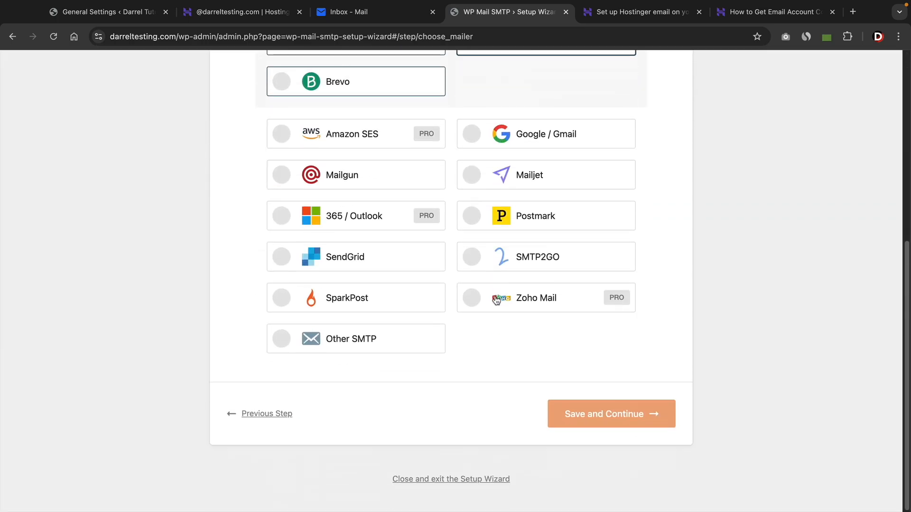
click(339, 342)
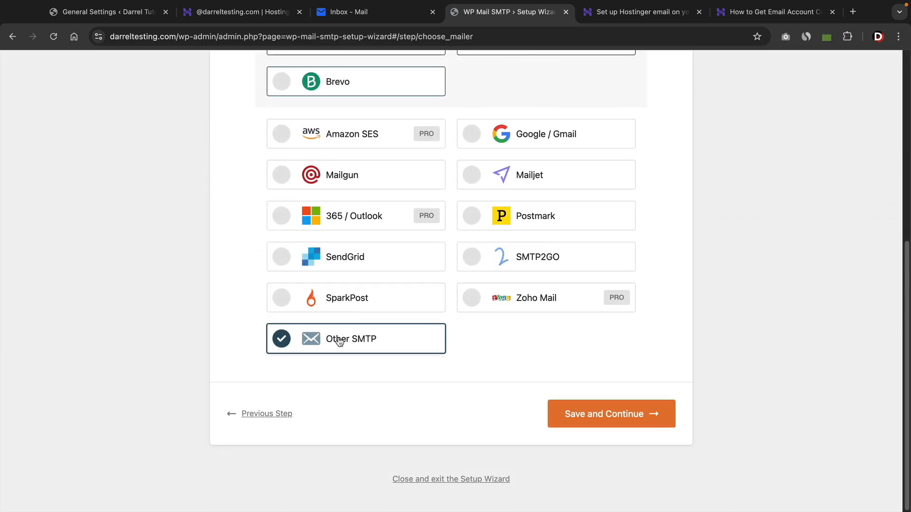
click(577, 415)
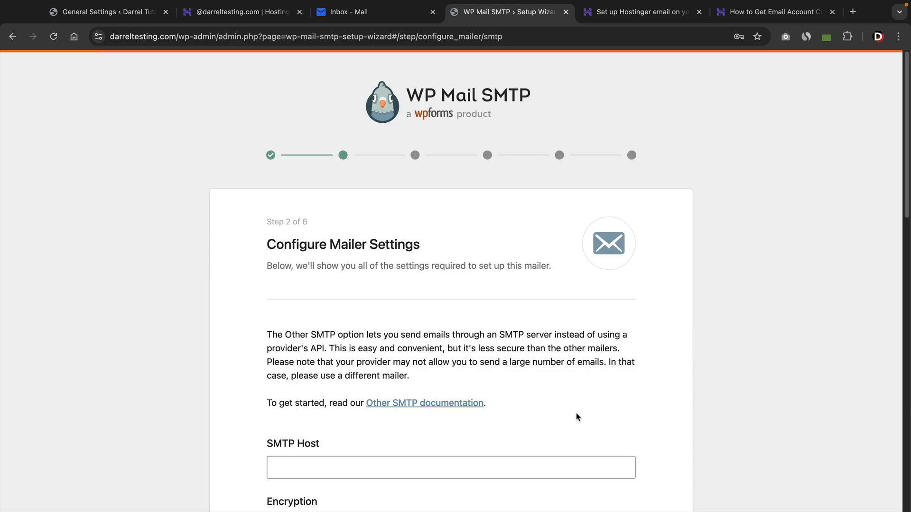
scroll(577, 417, down, 6)
scroll(577, 414, down, 1)
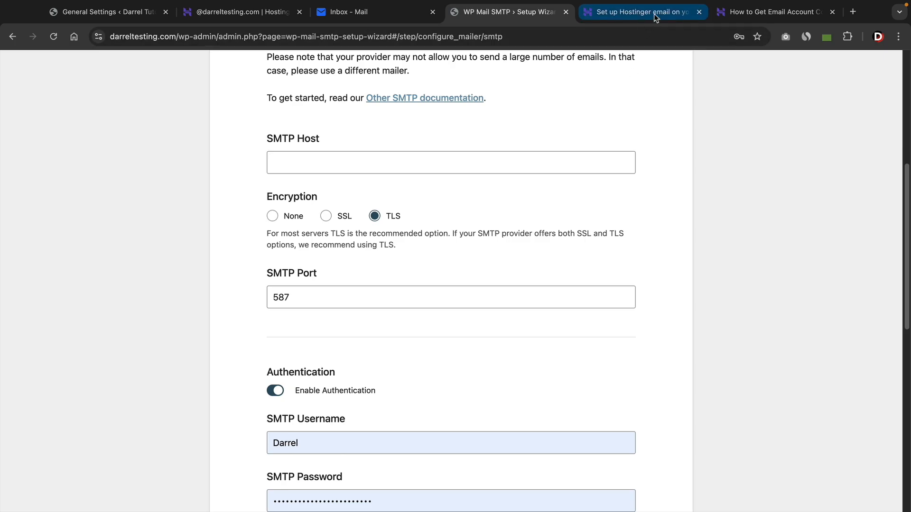
click(643, 24)
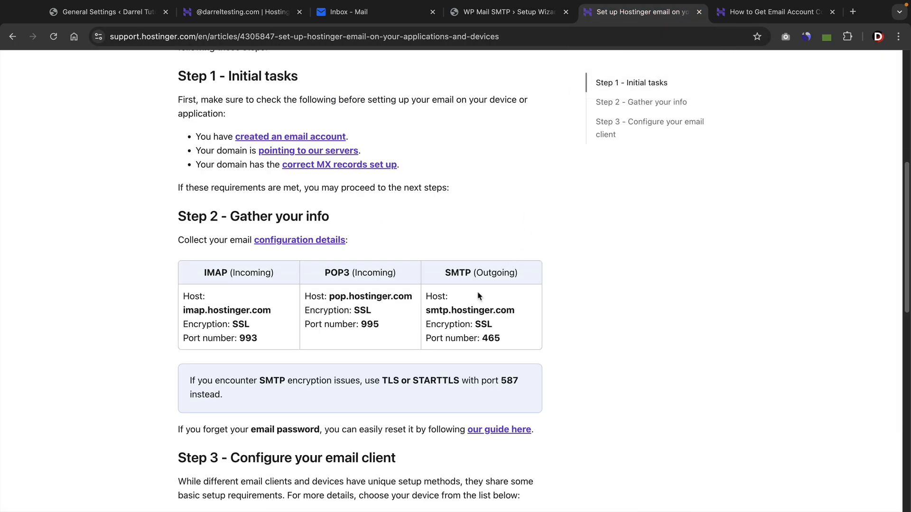
drag(516, 311, 427, 311)
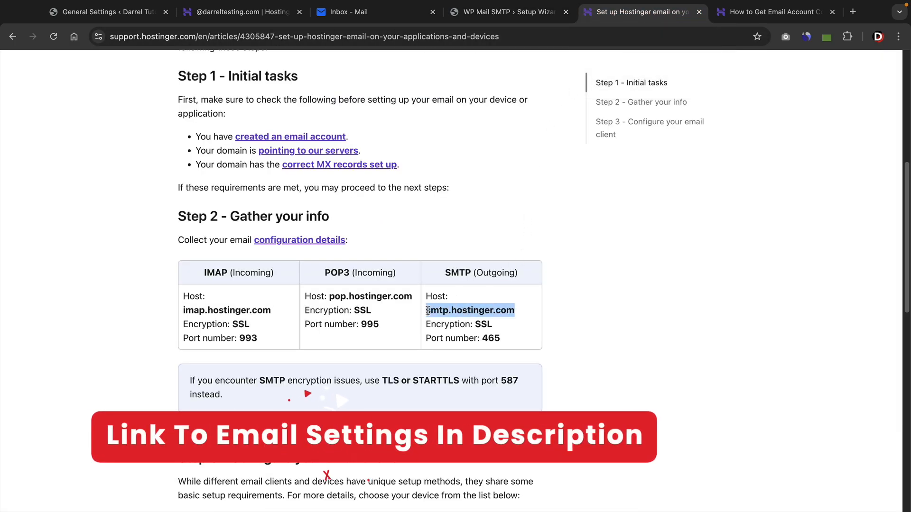
right_click(427, 311)
click(445, 335)
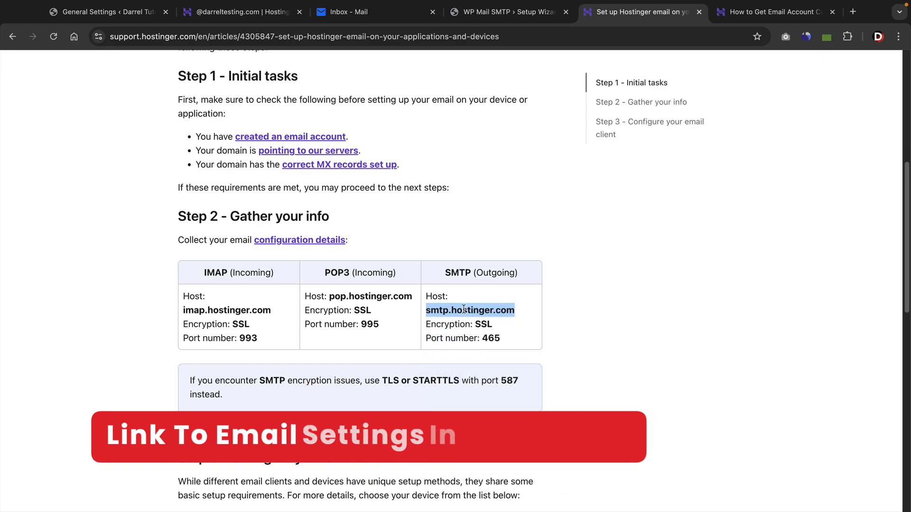
click(509, 12)
click(295, 168)
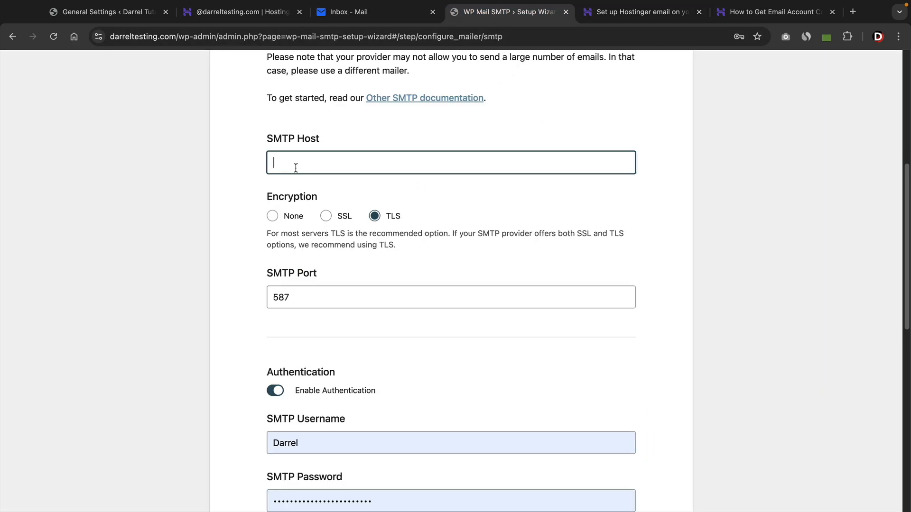
right_click(296, 168)
click(316, 247)
Set the SMTP encryption to SSL on port 465, matching the Hostinger article.
click(608, 18)
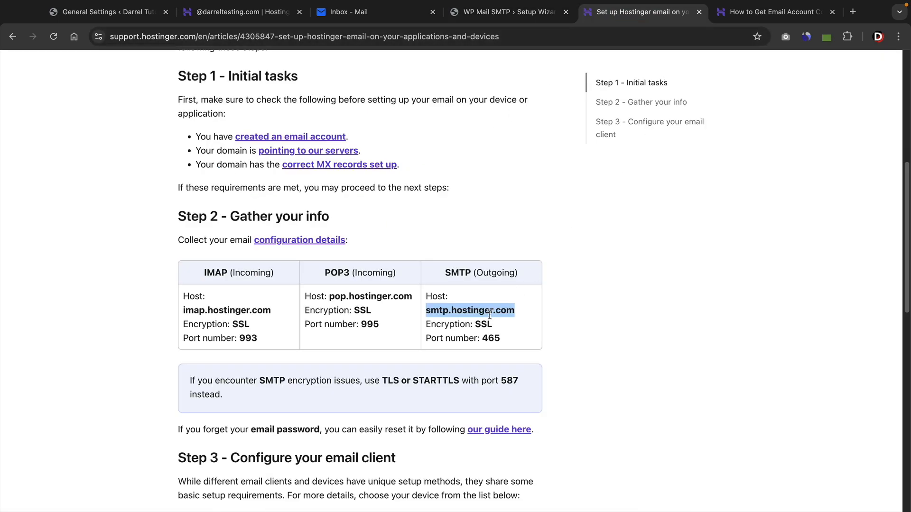
click(536, 14)
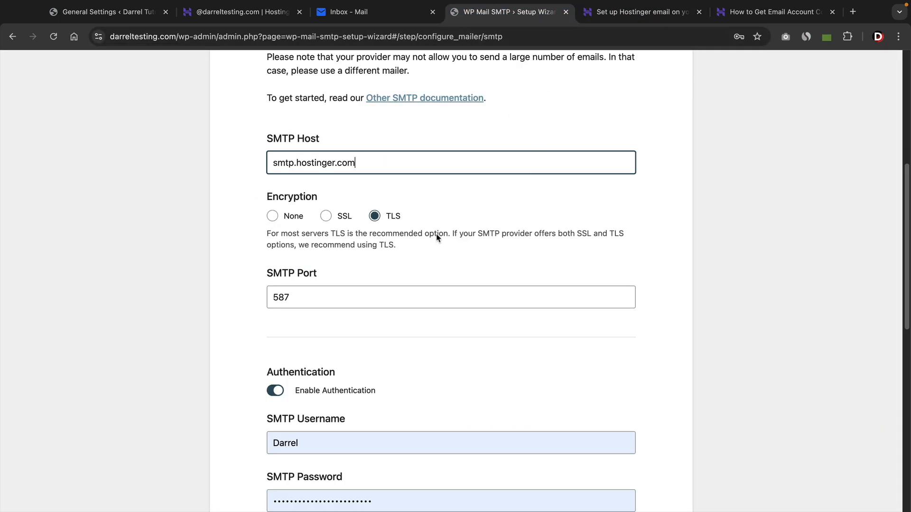
click(327, 217)
click(641, 13)
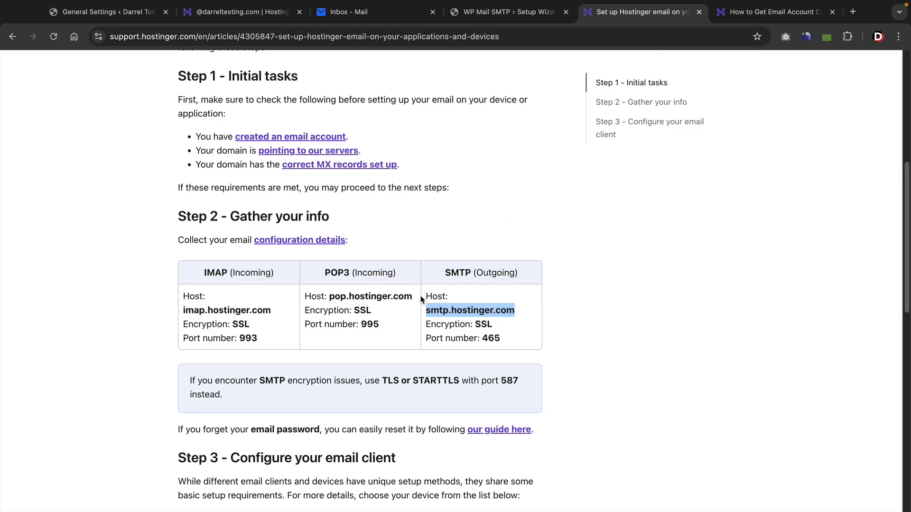
click(509, 12)
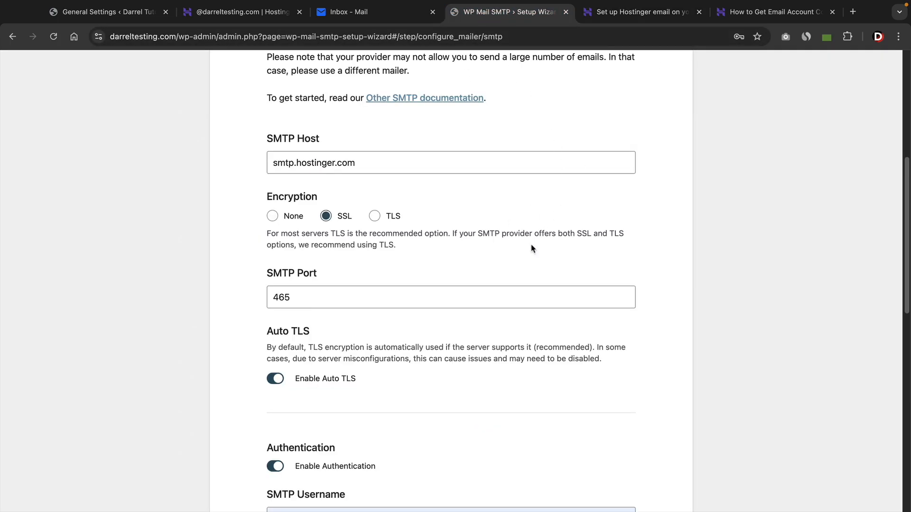
scroll(299, 309, down, 5)
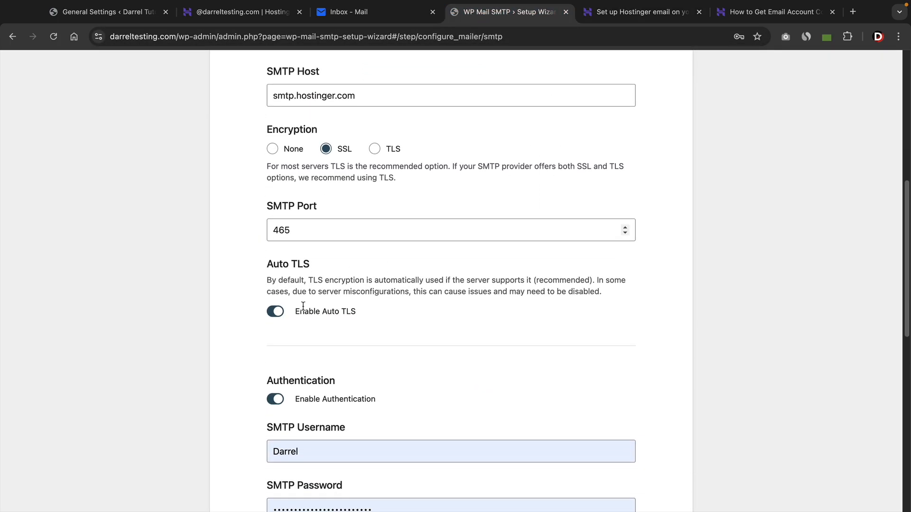
Enter the info mailbox address as SMTP Username, its password, and a new From Name.
double_click(332, 265)
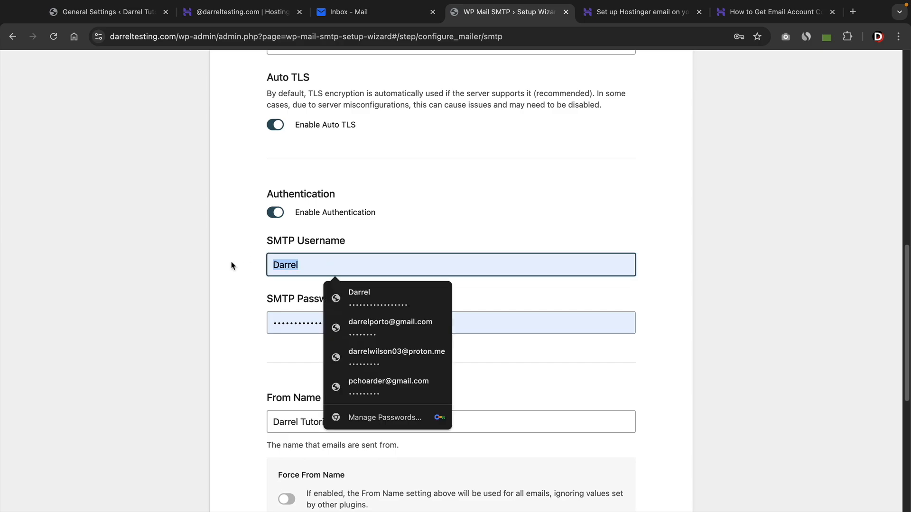
key(Tab)
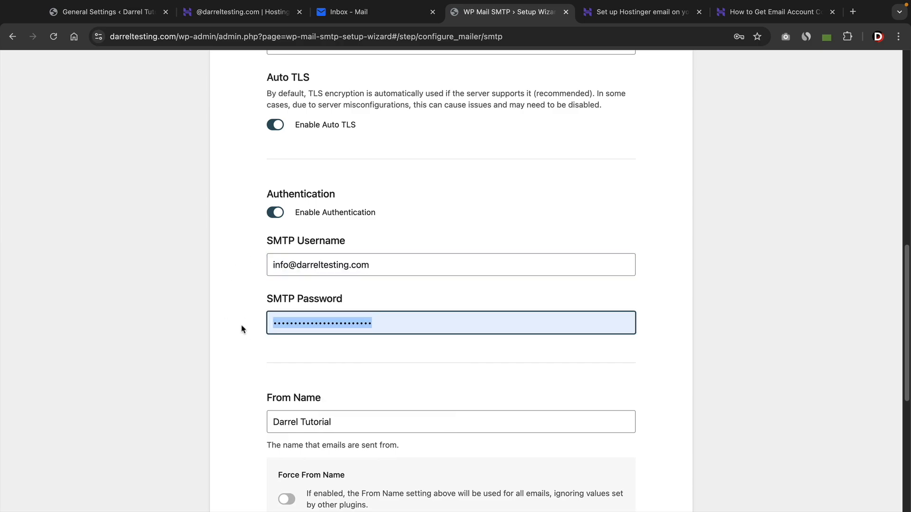
text(•••)
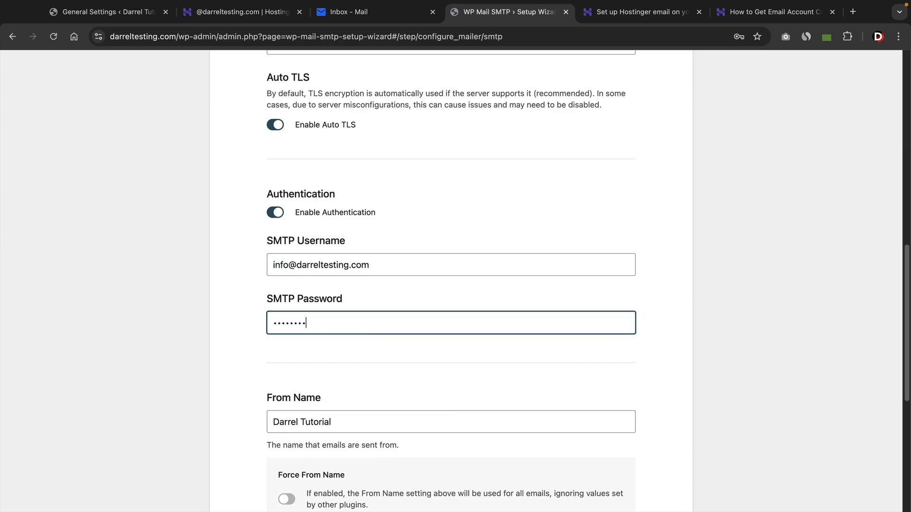
scroll(284, 319, down, 5)
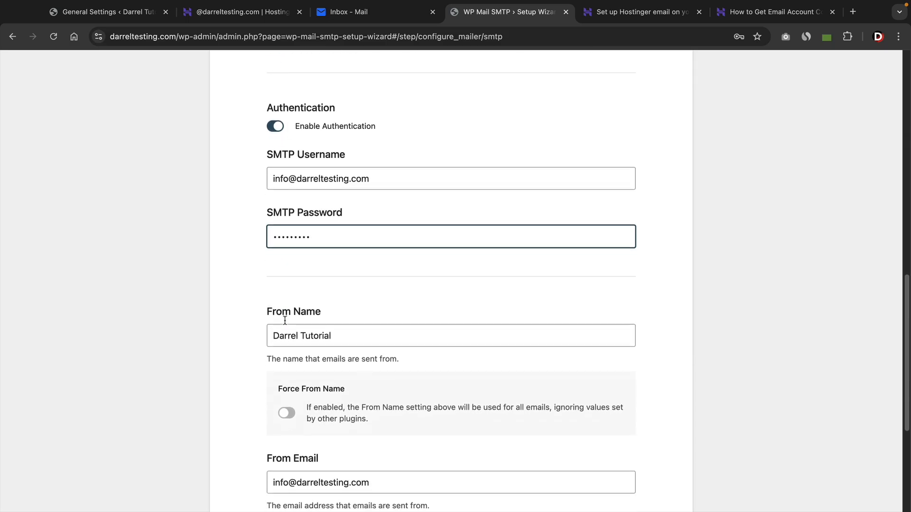
key(Tab)
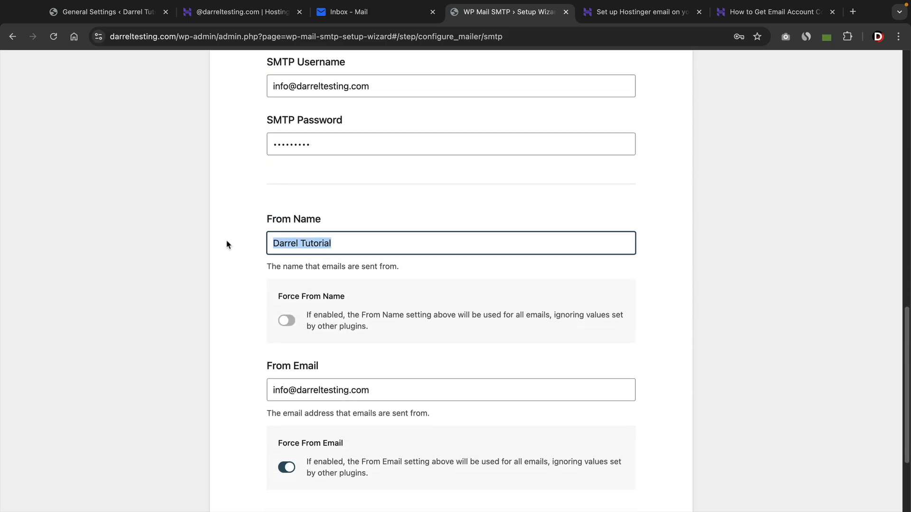
text(Da)
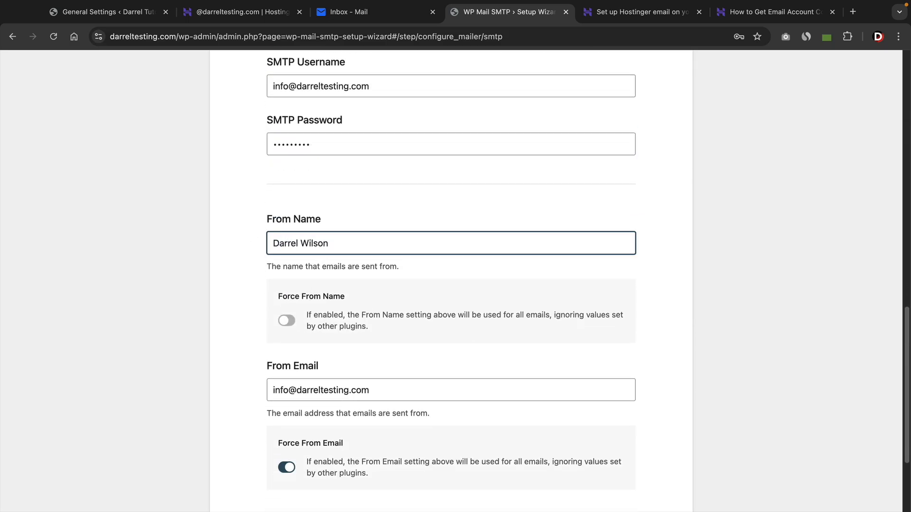
text(rrel Wilson)
scroll(331, 304, down, 2)
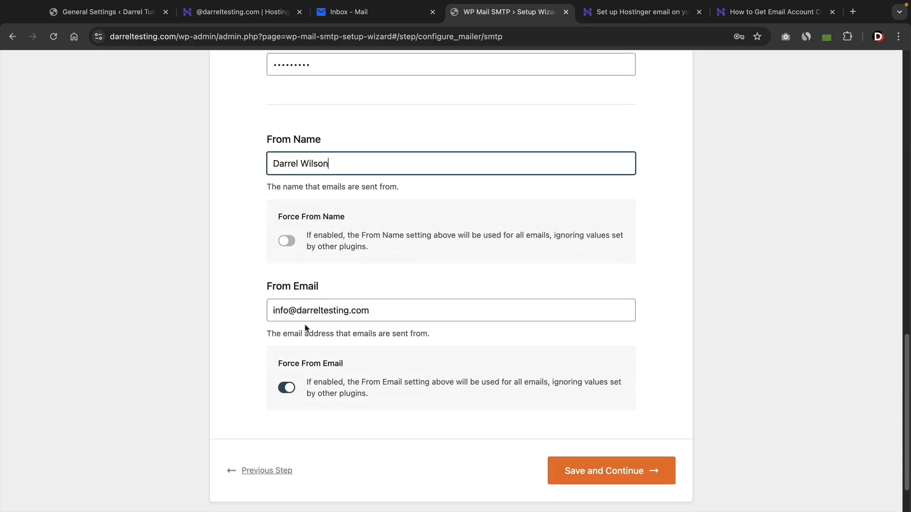
scroll(269, 327, up, 10)
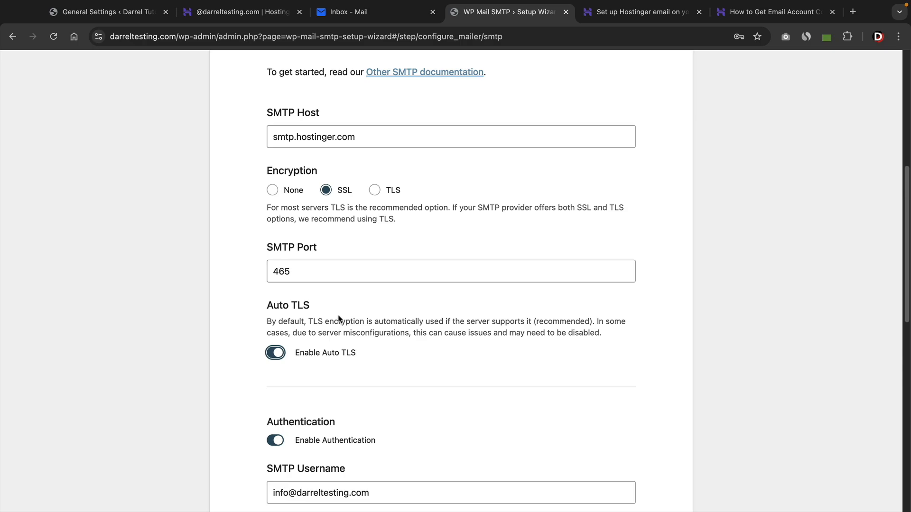
click(645, 14)
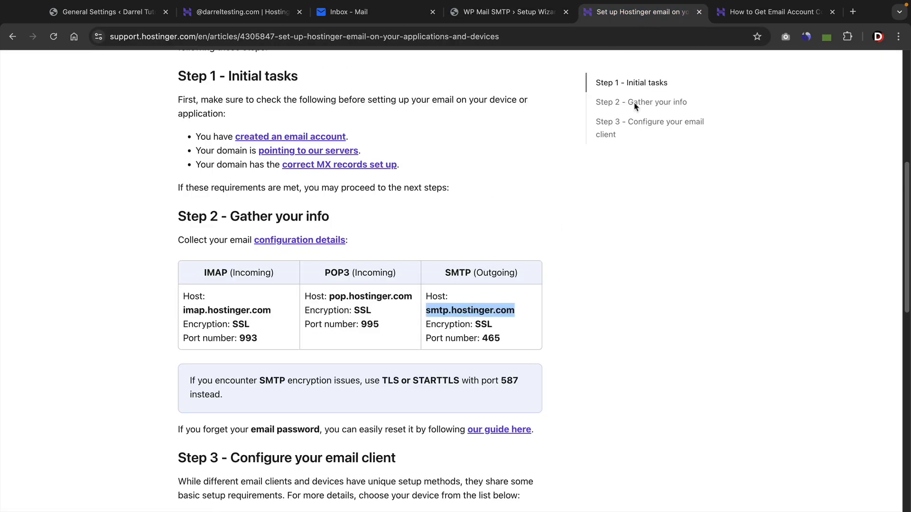
Copy smtp.titan.email from the Titan Email configuration table and return to the WP Mail SMTP wizard.
click(771, 12)
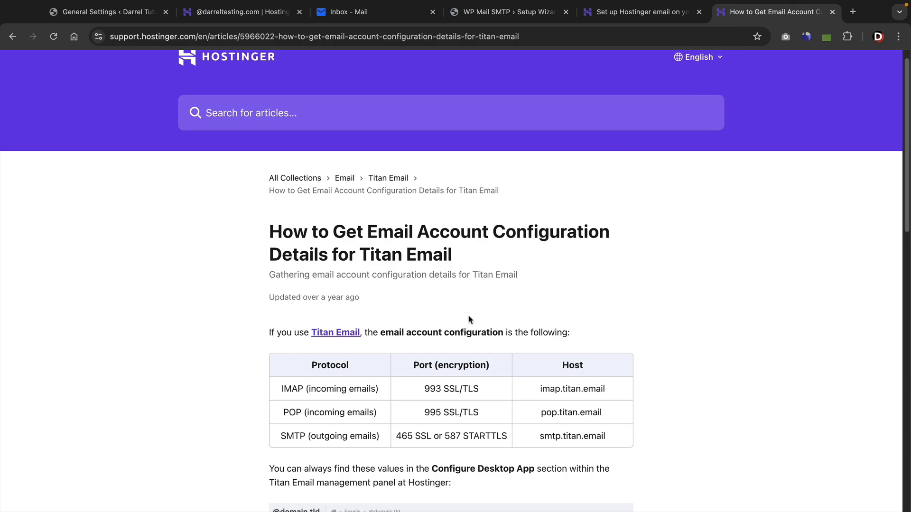
scroll(470, 320, down, 2)
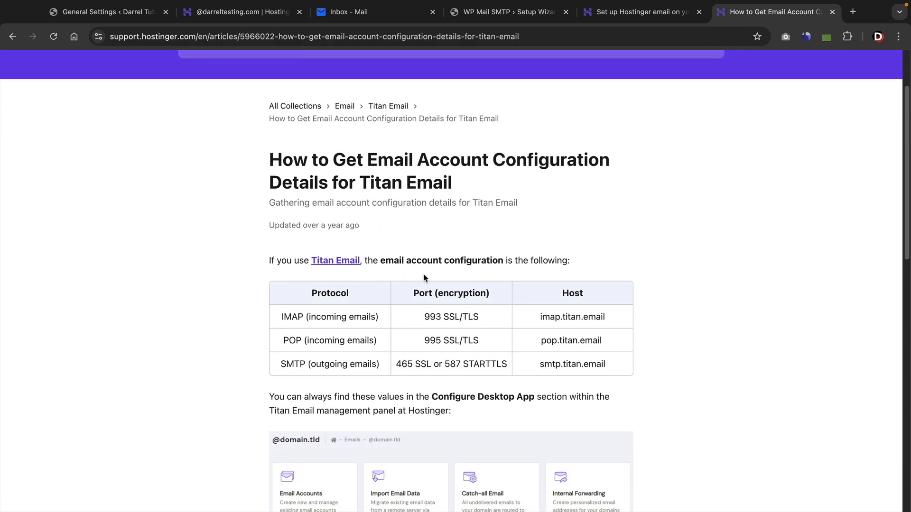
drag(281, 364, 363, 365)
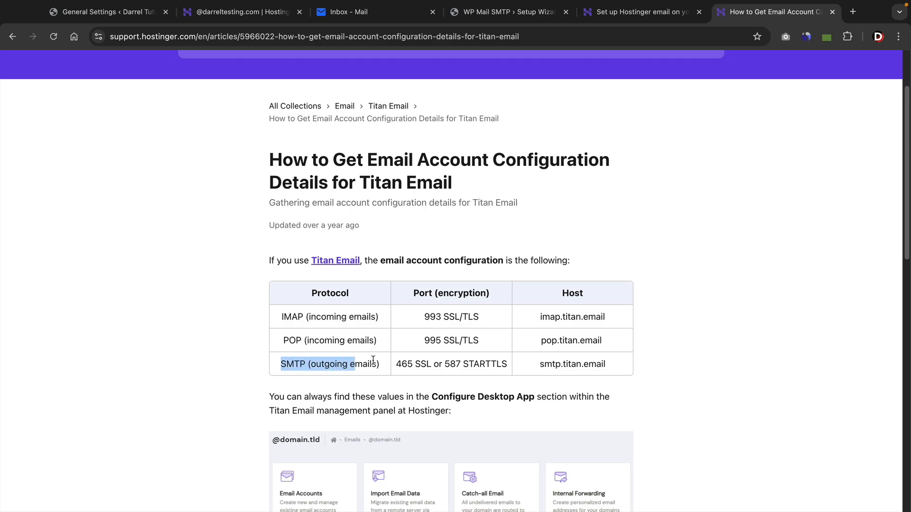
drag(360, 182, 467, 188)
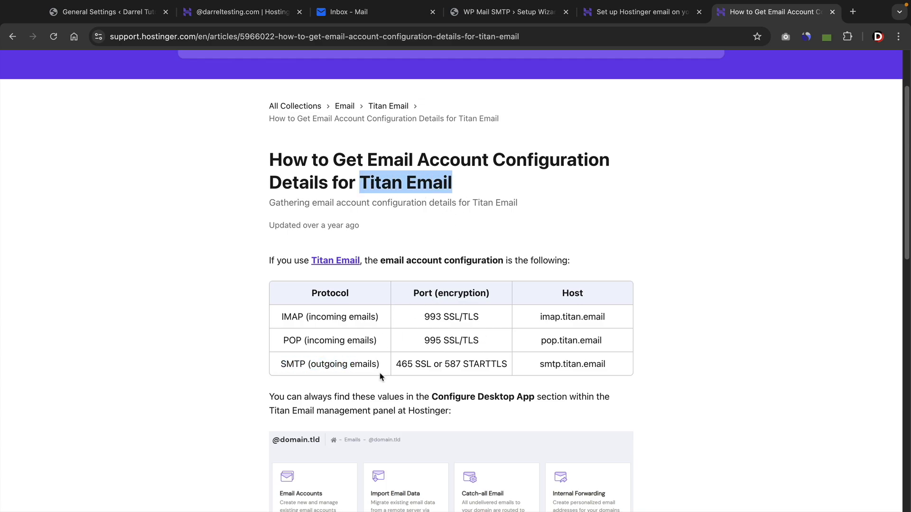
double_click(540, 366)
right_click(541, 366)
click(551, 360)
click(528, 20)
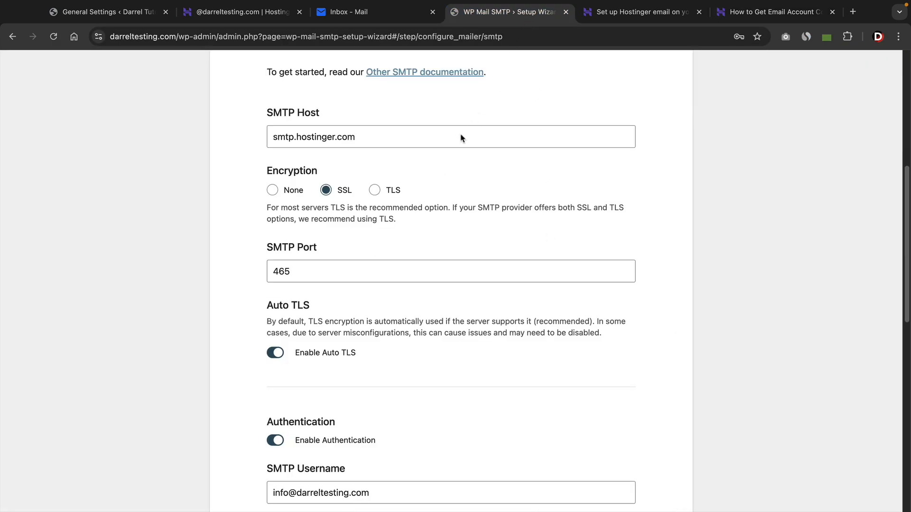
Save the SMTP mailer settings and the feature choices in the WP Mail SMTP wizard.
scroll(366, 300, down, 10)
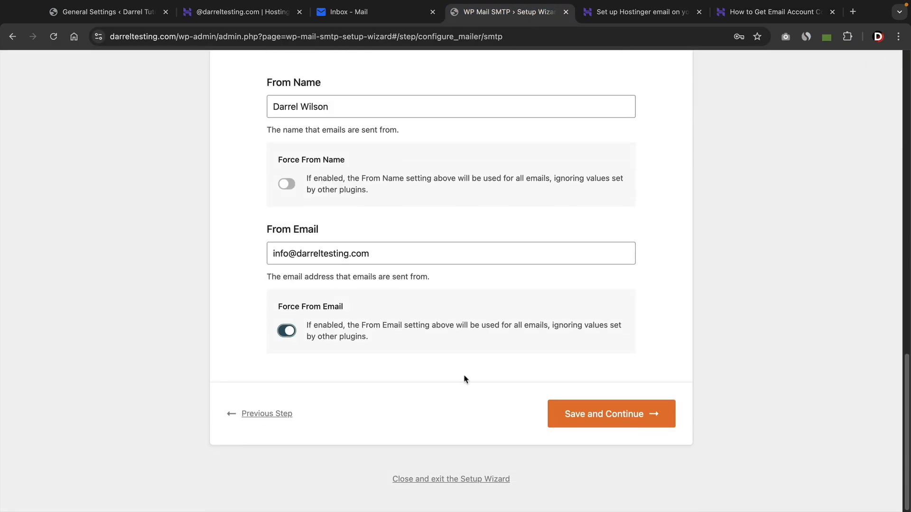
click(589, 414)
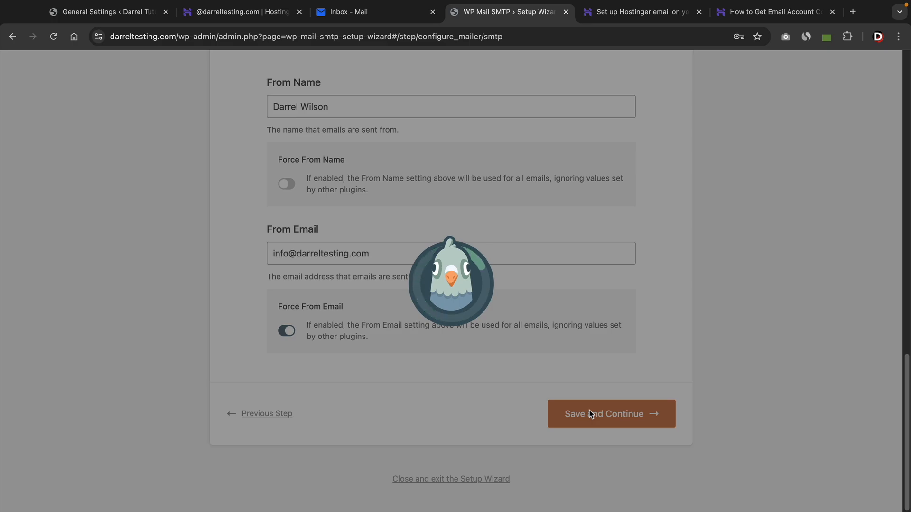
scroll(495, 262, down, 10)
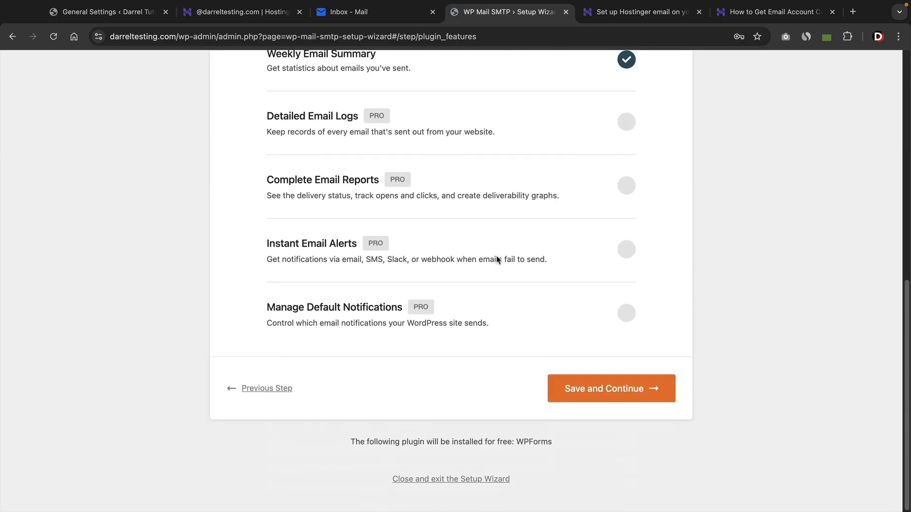
click(573, 392)
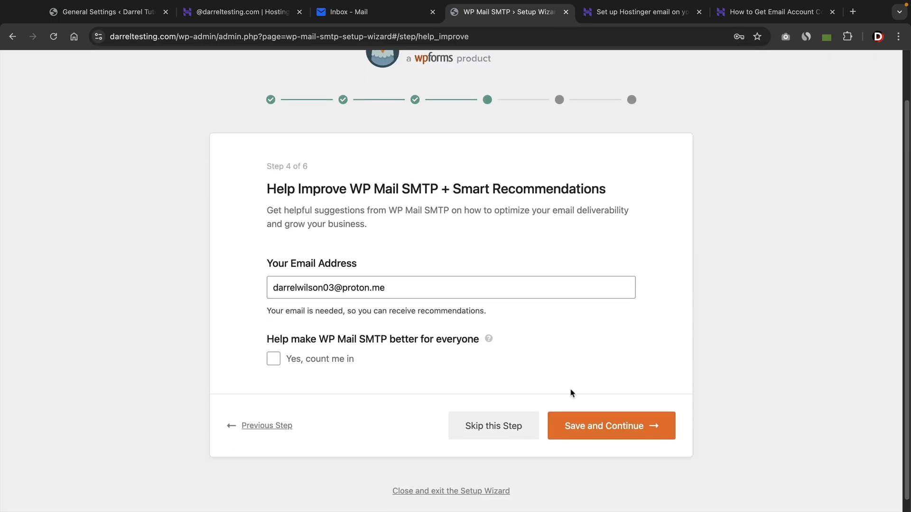
Skip the help-improve and license key steps to complete the wizard.
scroll(571, 392, down, 1)
click(498, 420)
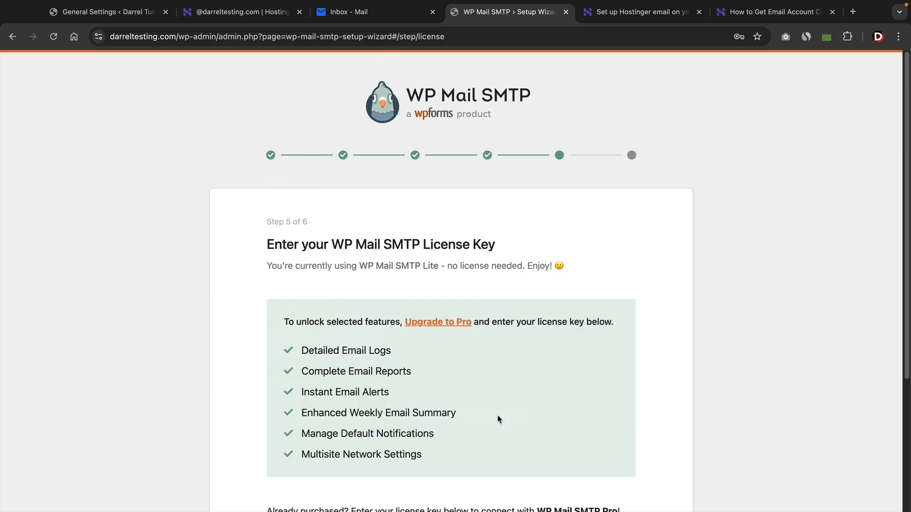
scroll(511, 328, down, 4)
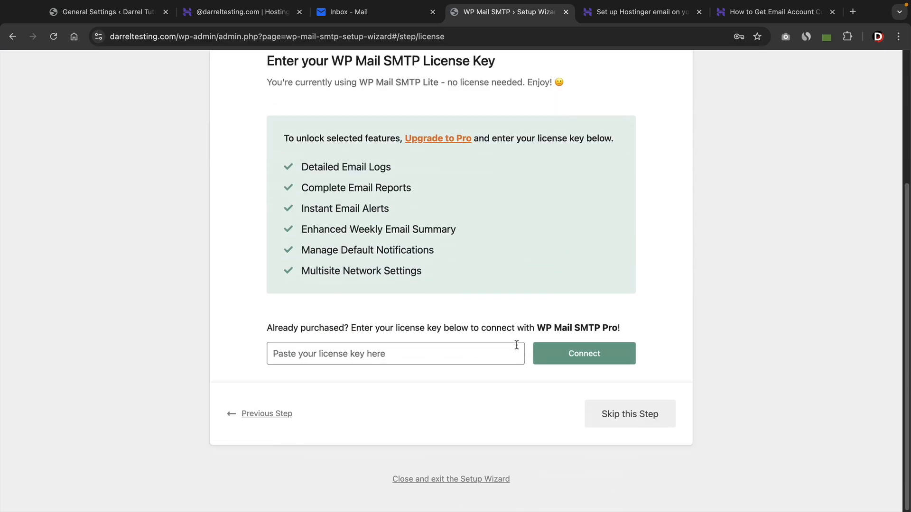
click(621, 426)
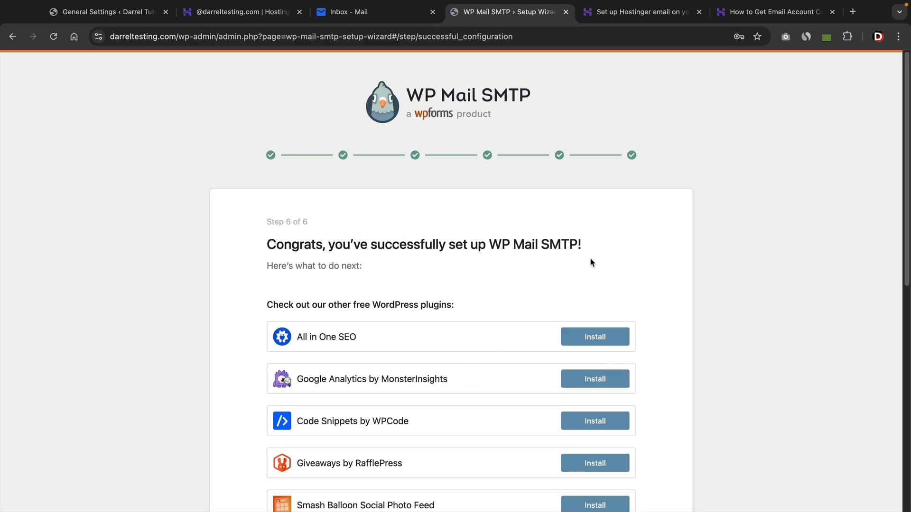
scroll(517, 283, down, 3)
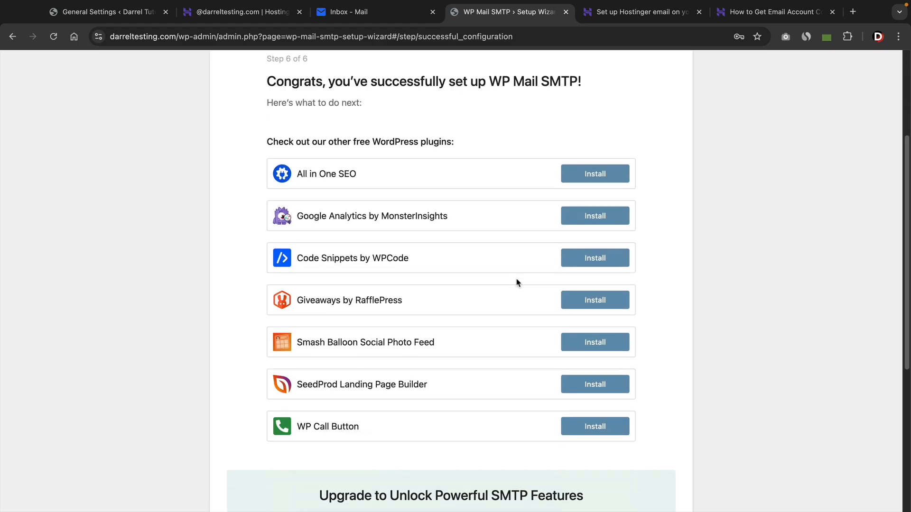
scroll(520, 290, down, 5)
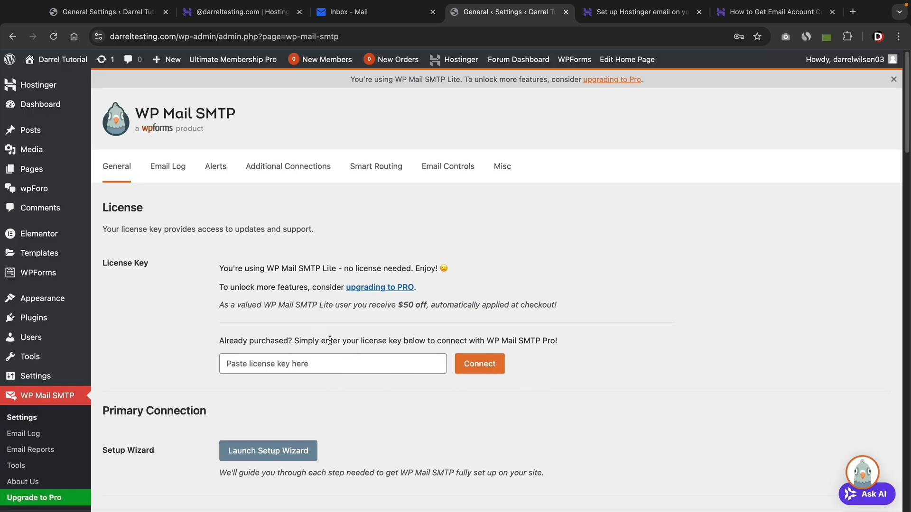
Replace the Email Test recipient with your Gmail address and send the HTML test email.
scroll(259, 284, down, 1)
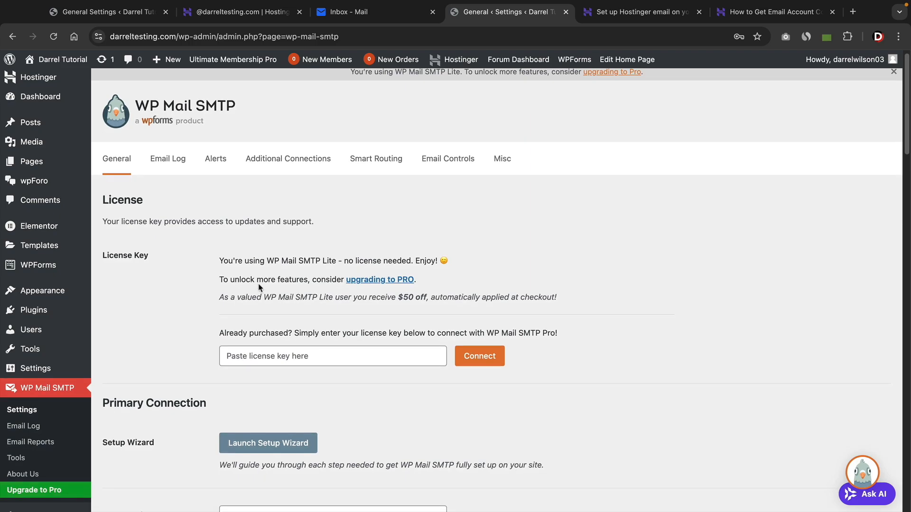
scroll(258, 287, down, 3)
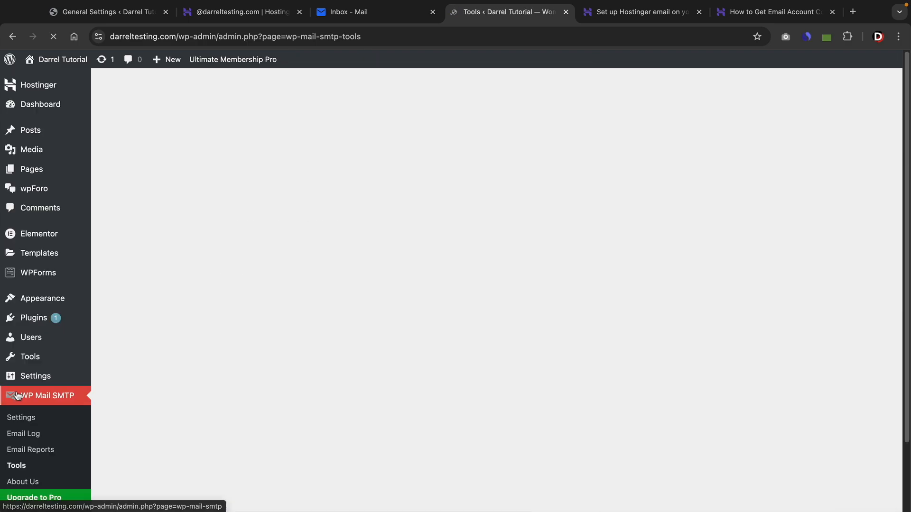
triple_click(344, 256)
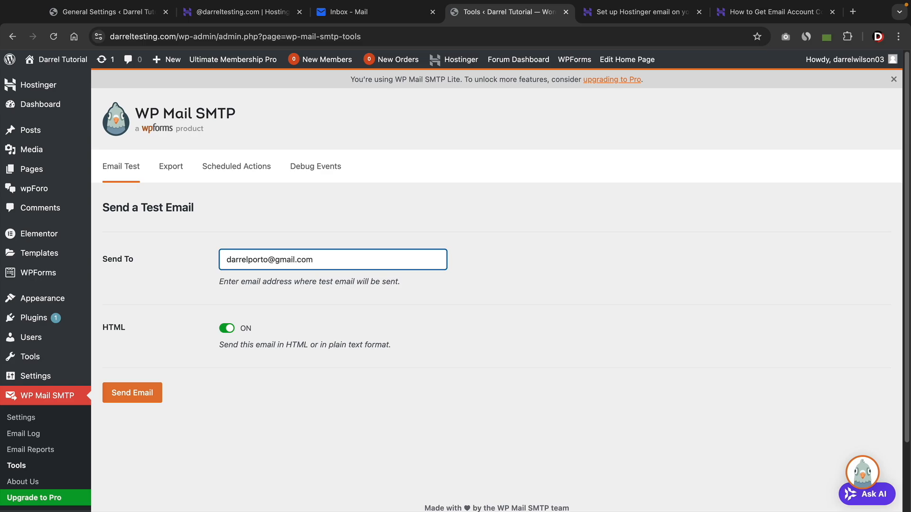
key(Return)
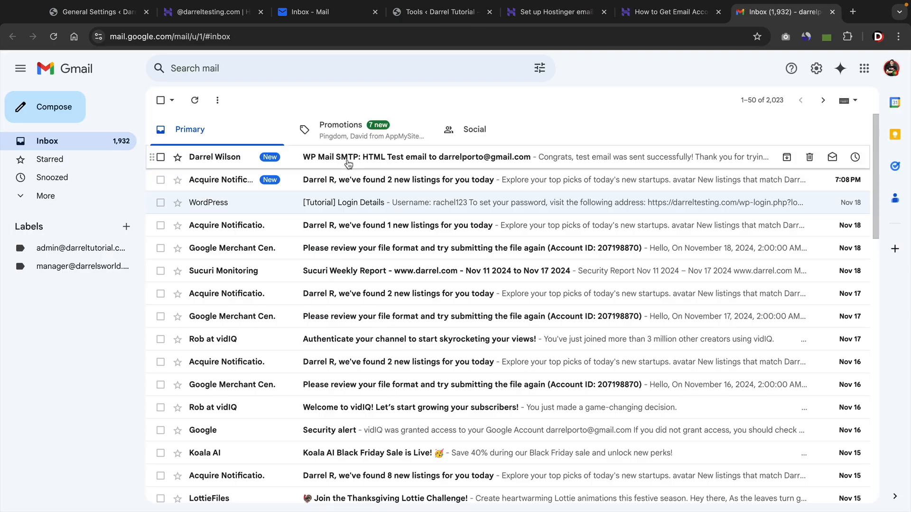
Open the WP Mail SMTP HTML test email in Gmail, then return to the WordPress tab.
click(354, 163)
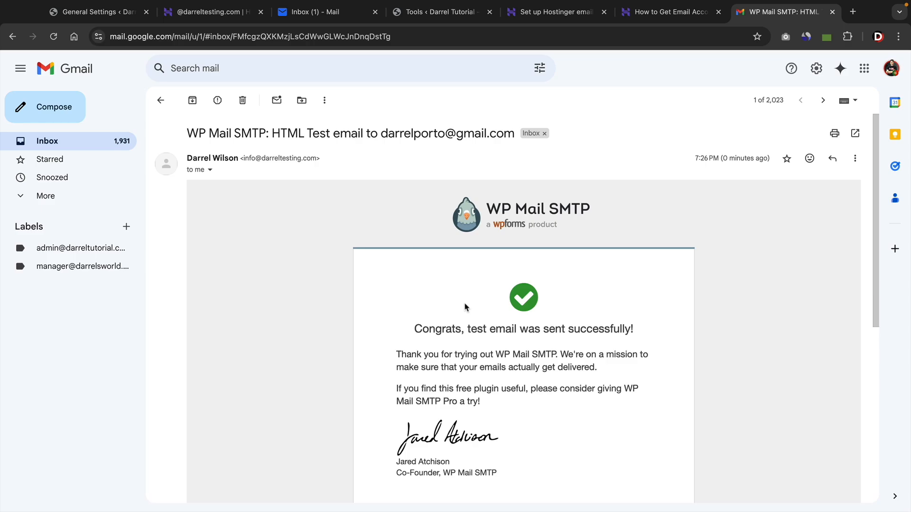
click(437, 14)
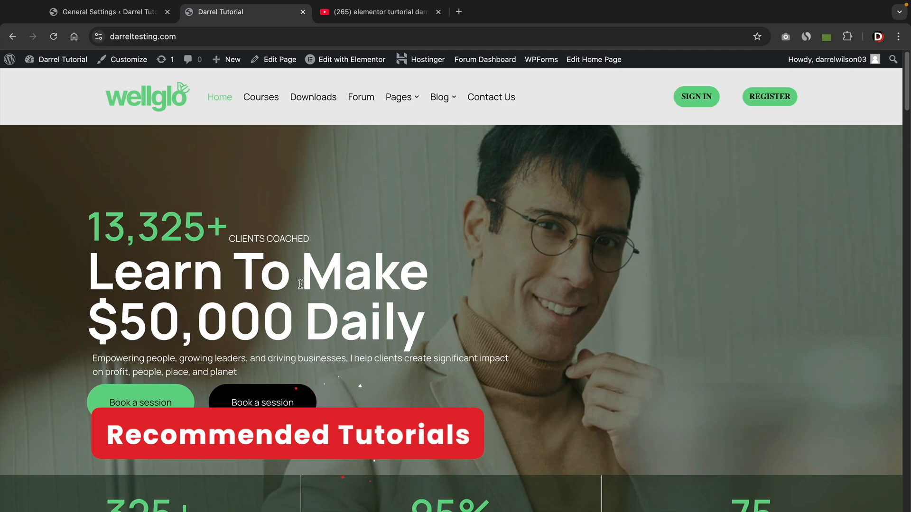
Change the YouTube search to 'darrel wilson seo', then return to the darreltesting.com homepage.
click(371, 13)
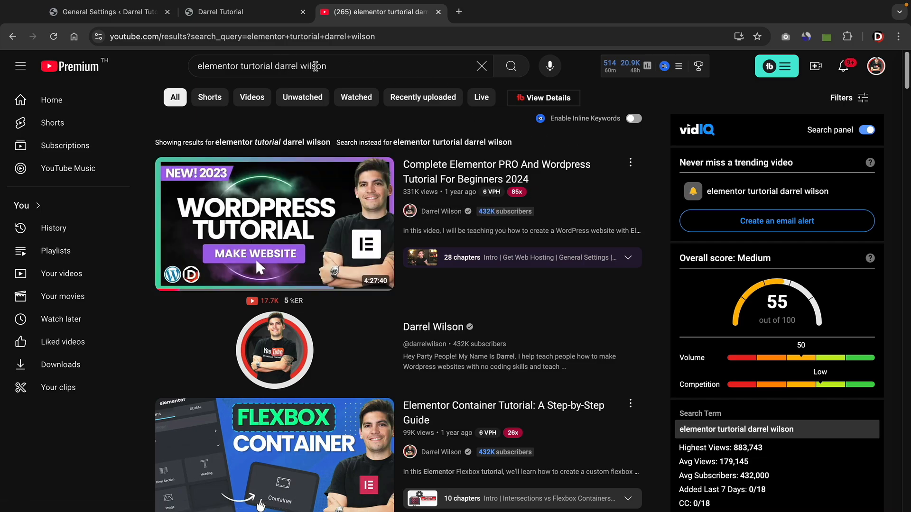
drag(278, 66, 194, 67)
key(BackSpace)
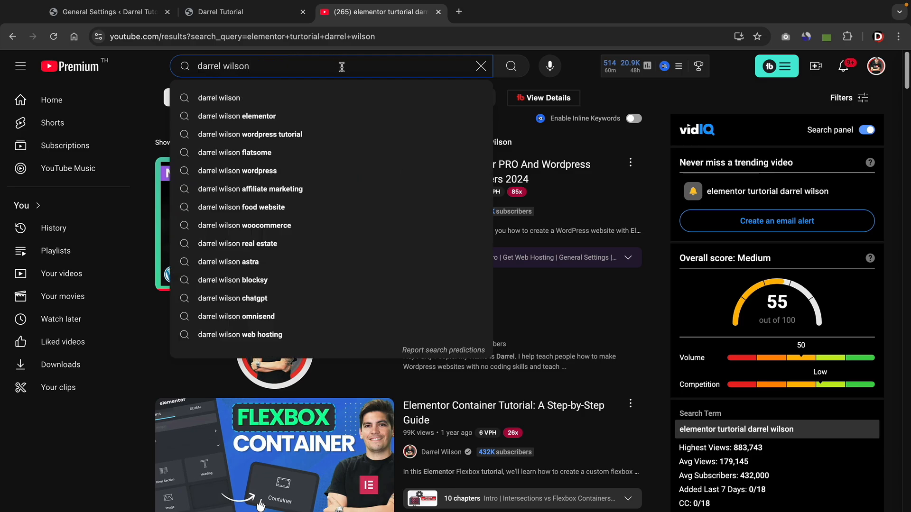
text(seo)
key(Return)
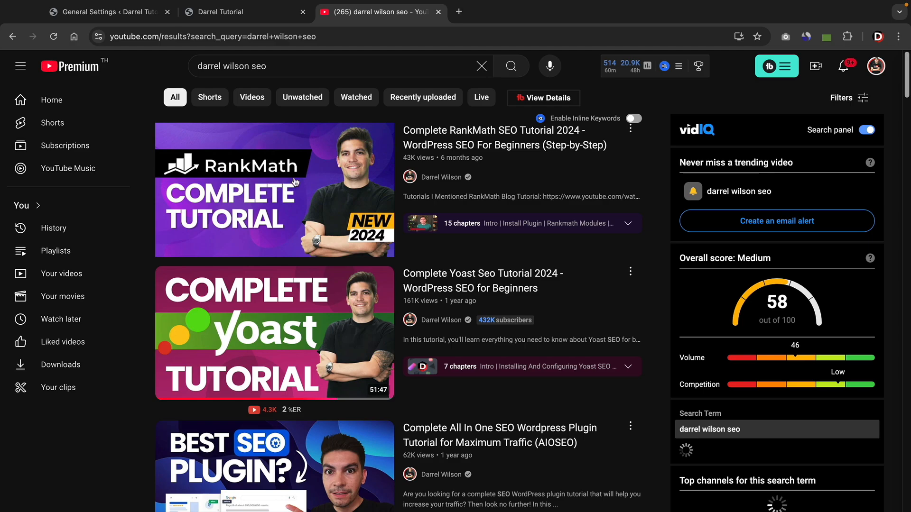
scroll(273, 436, down, 2)
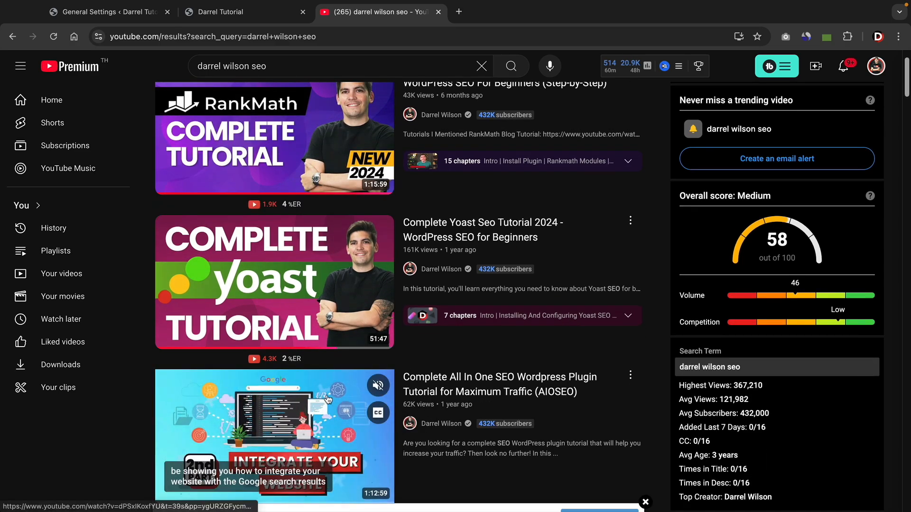
scroll(317, 300, up, 2)
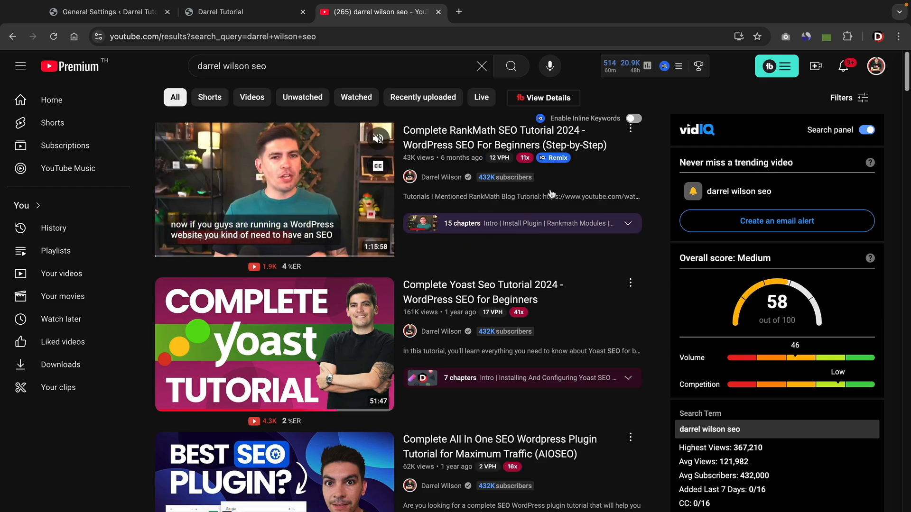
click(218, 13)
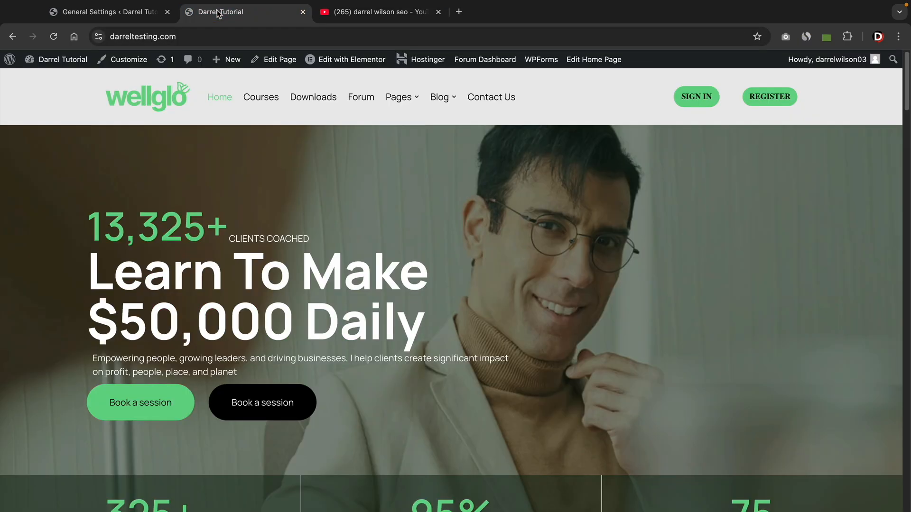